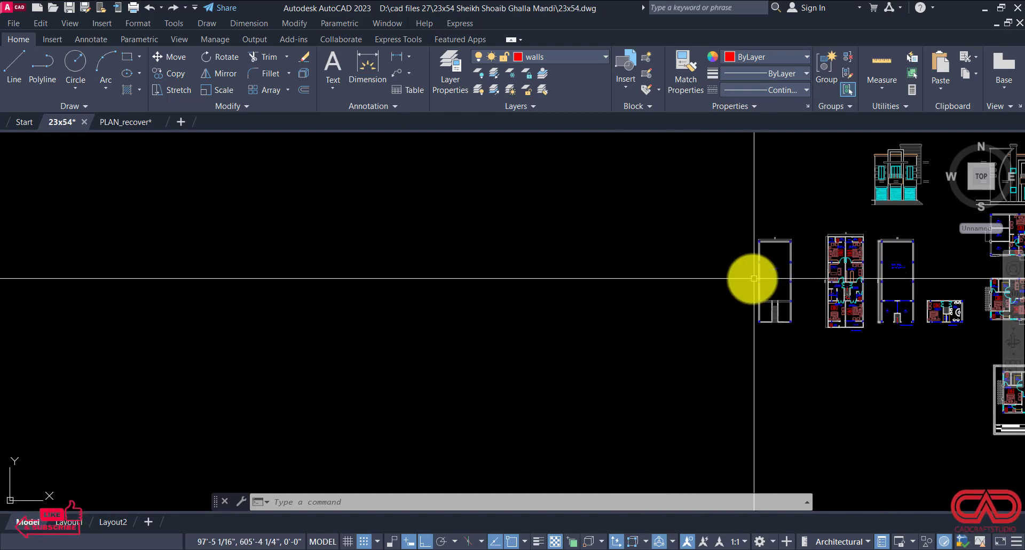
pyautogui.scroll(2, 674, 286)
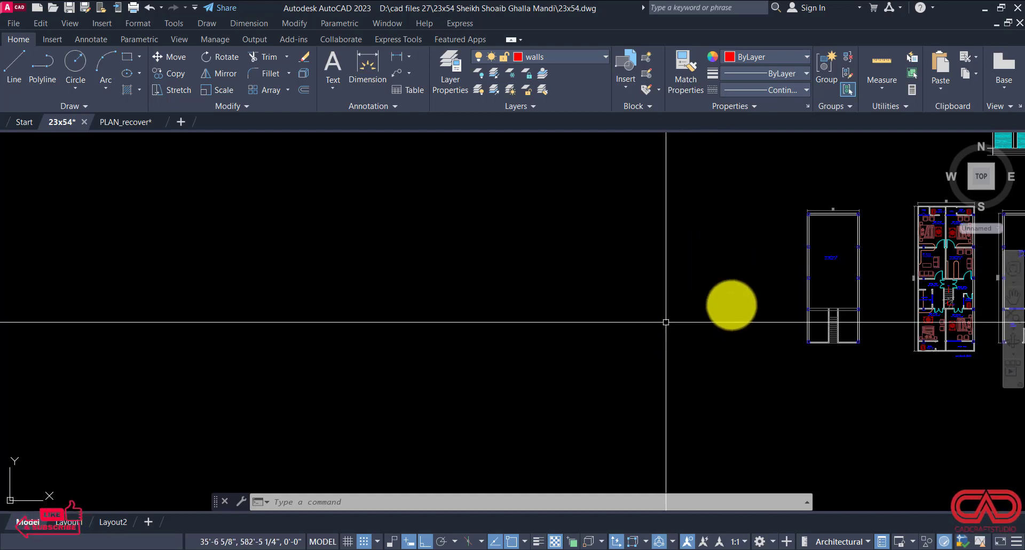
pyautogui.moveTo(818, 317); pyautogui.dragTo(797, 343, button='middle')
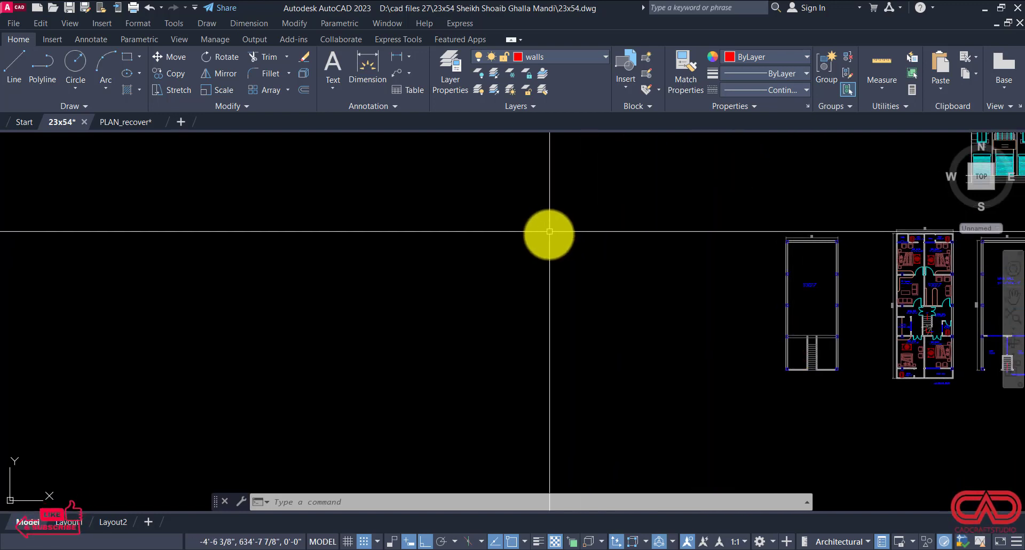
pyautogui.scroll(-2, 521, 239)
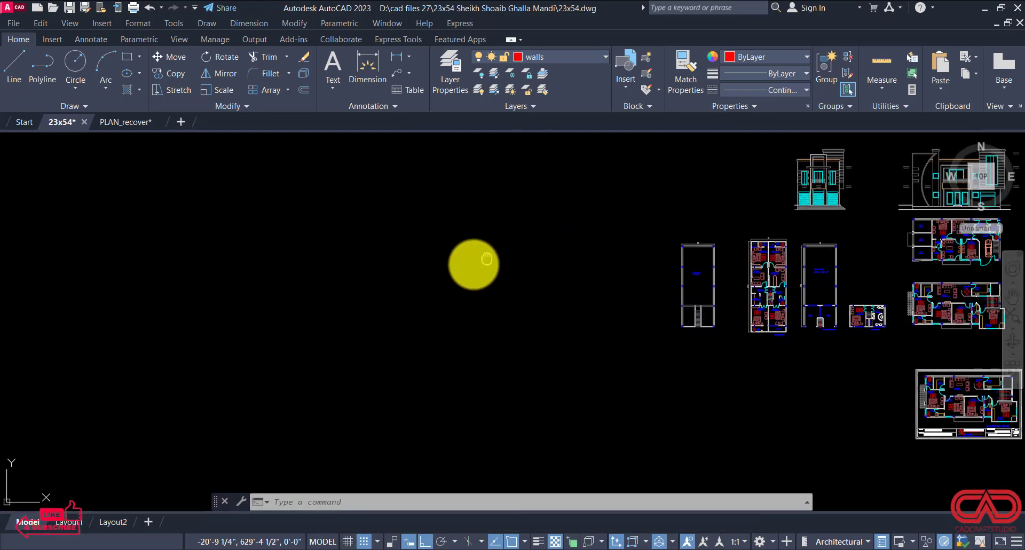
pyautogui.moveTo(513, 239)
pyautogui.mouseDown(button='middle')
pyautogui.moveTo(464, 250)
pyautogui.moveTo(655, 268)
pyautogui.mouseUp(button='middle')
pyautogui.scroll(-1, 726, 293)
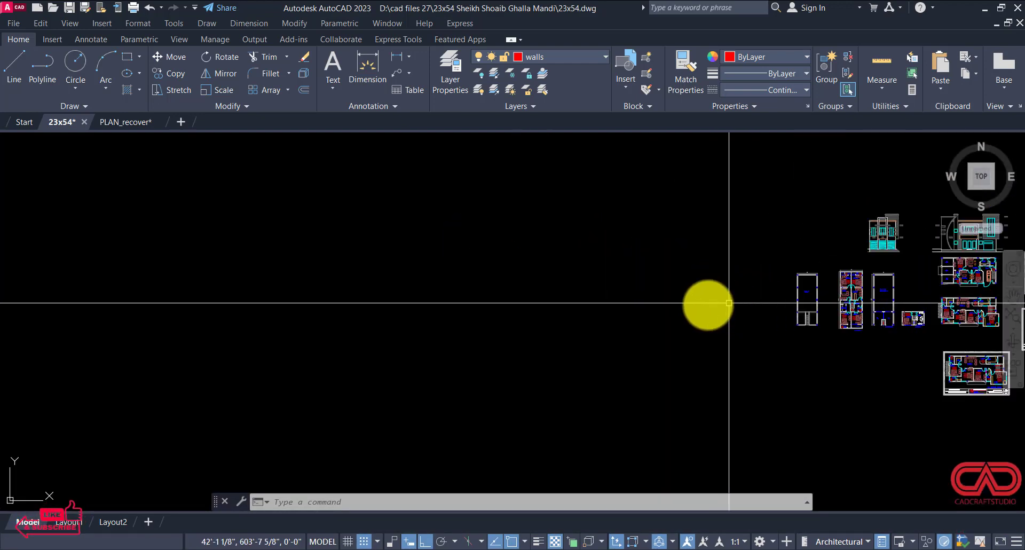
pyautogui.moveTo(596, 302)
pyautogui.mouseDown(button='middle')
pyautogui.moveTo(571, 331)
pyautogui.moveTo(496, 318)
pyautogui.mouseUp(button='middle')
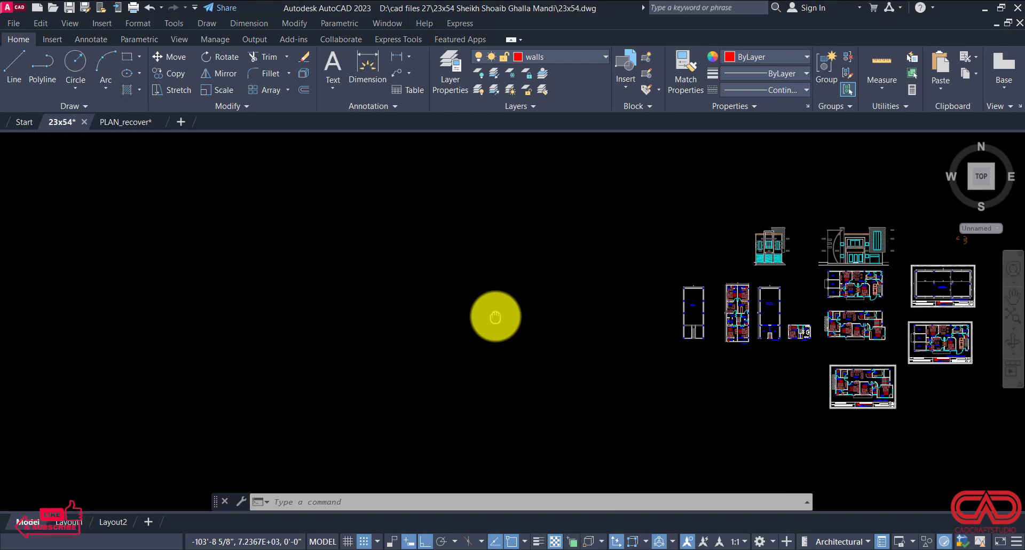
pyautogui.click(556, 57)
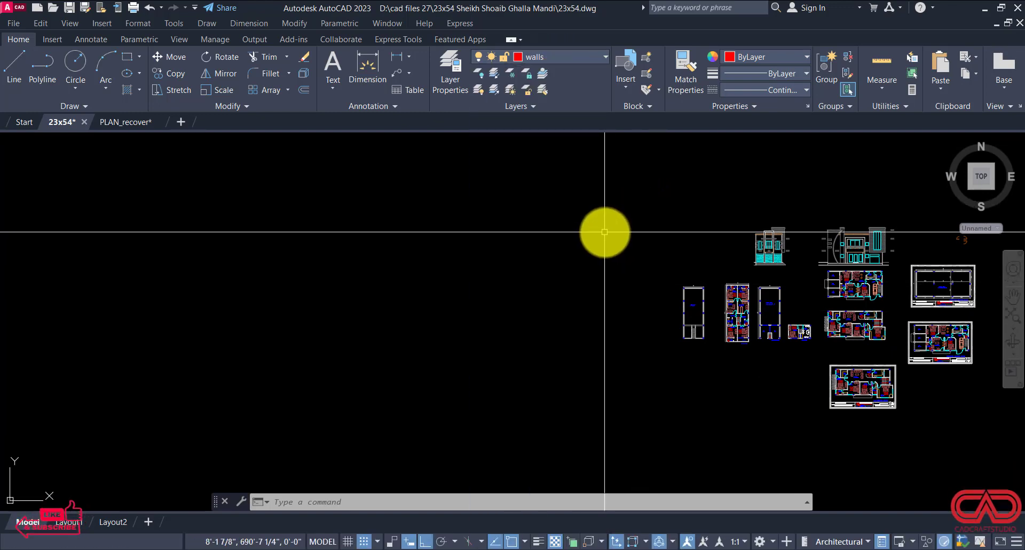
# Step: Draw a rectangle 23' long and 54' wide in the empty area beside the existing plans
pyautogui.write('REC')
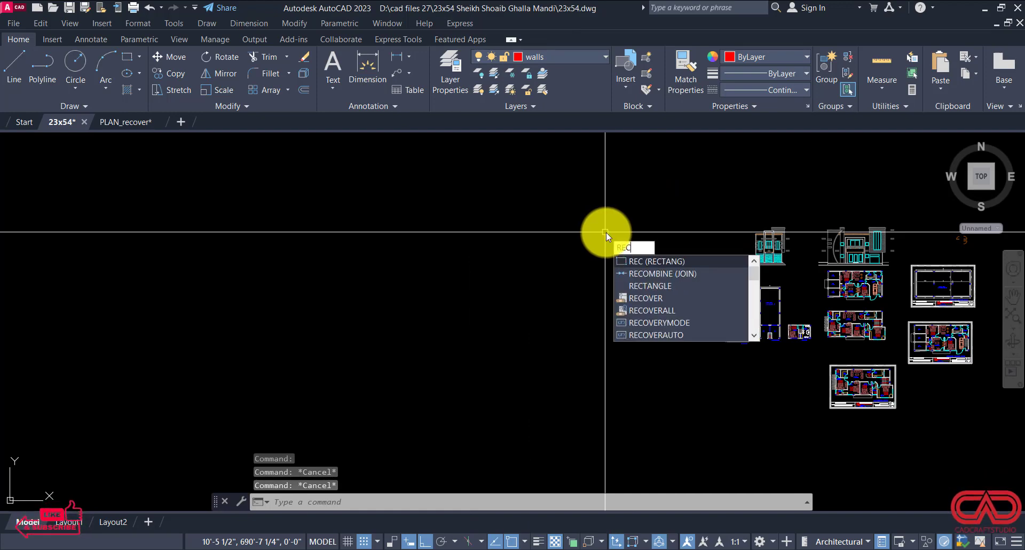
pyautogui.press('Return')
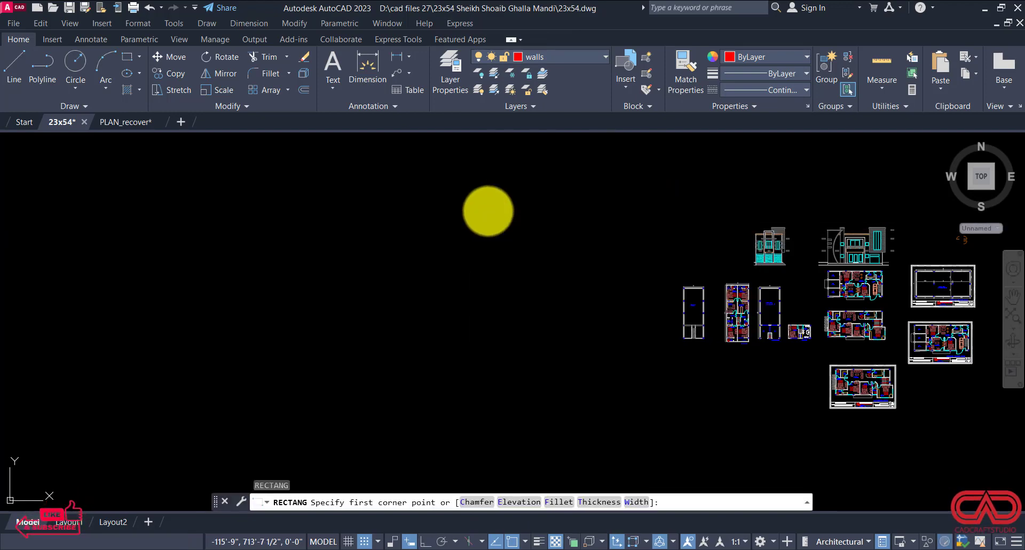
pyautogui.click(489, 211)
pyautogui.write('d')
pyautogui.press('Return')
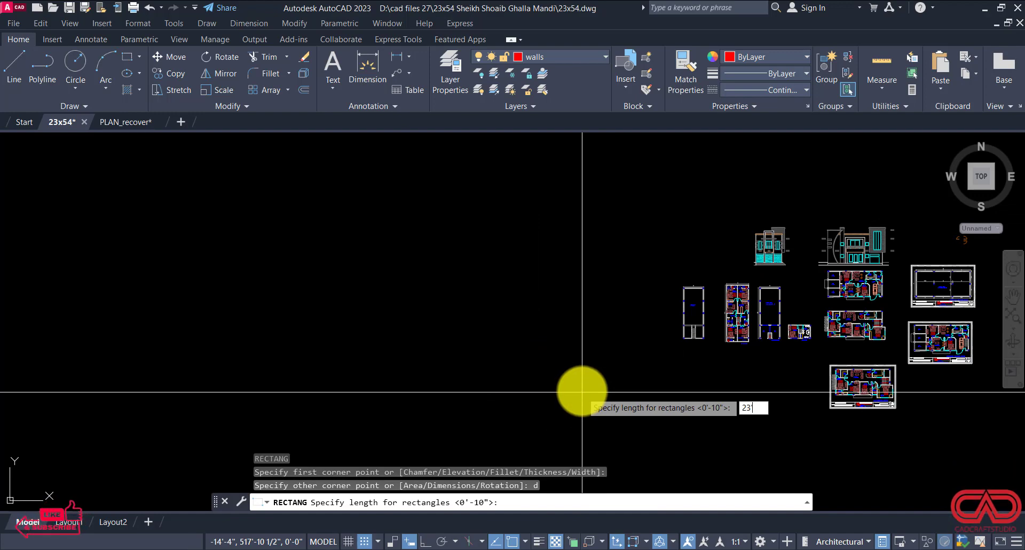
pyautogui.write("23'")
pyautogui.press('Return')
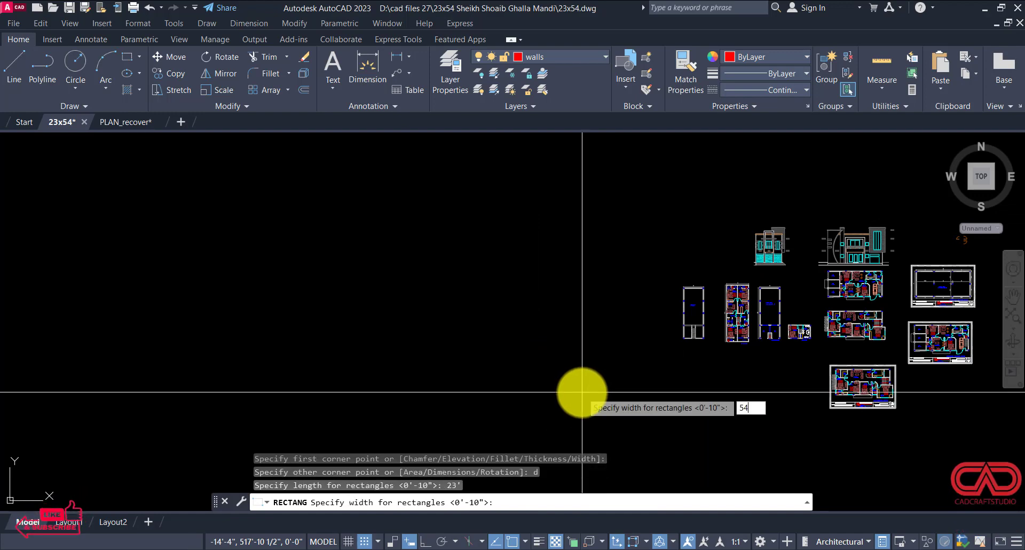
pyautogui.write("54'")
pyautogui.press('Return')
pyautogui.click(590, 338)
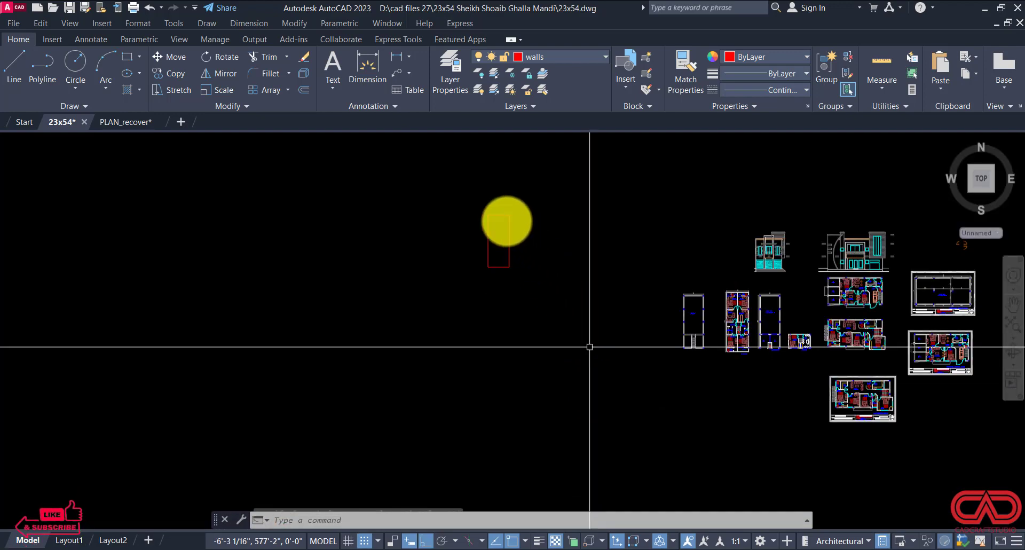
# Step: Move the rectangle diagonally down towards the existing plans, with ortho mode switched off for free placement
pyautogui.scroll(2, 476, 211)
pyautogui.click(526, 205)
pyautogui.click(495, 240)
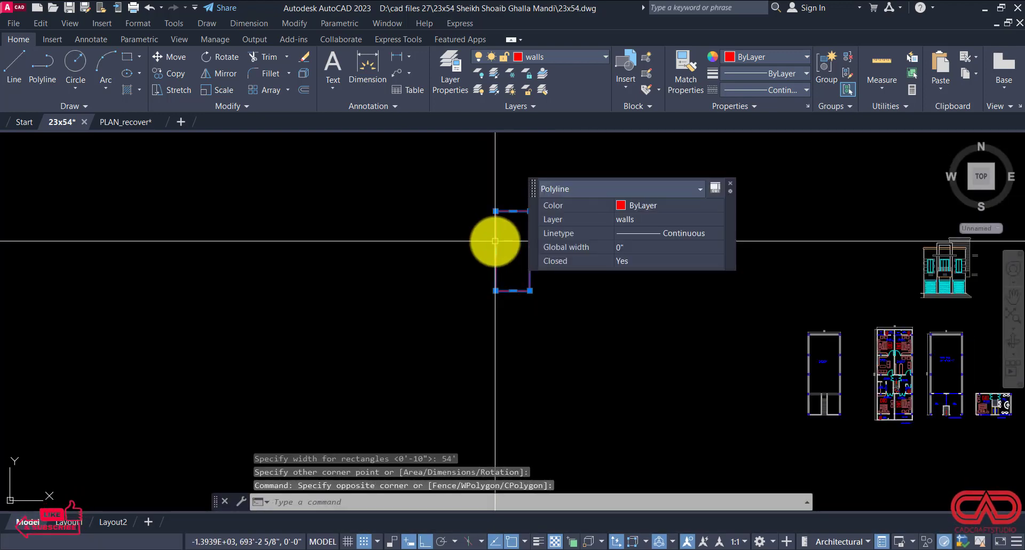
pyautogui.write('m')
pyautogui.press('Return')
pyautogui.click(512, 251)
pyautogui.press('F8')
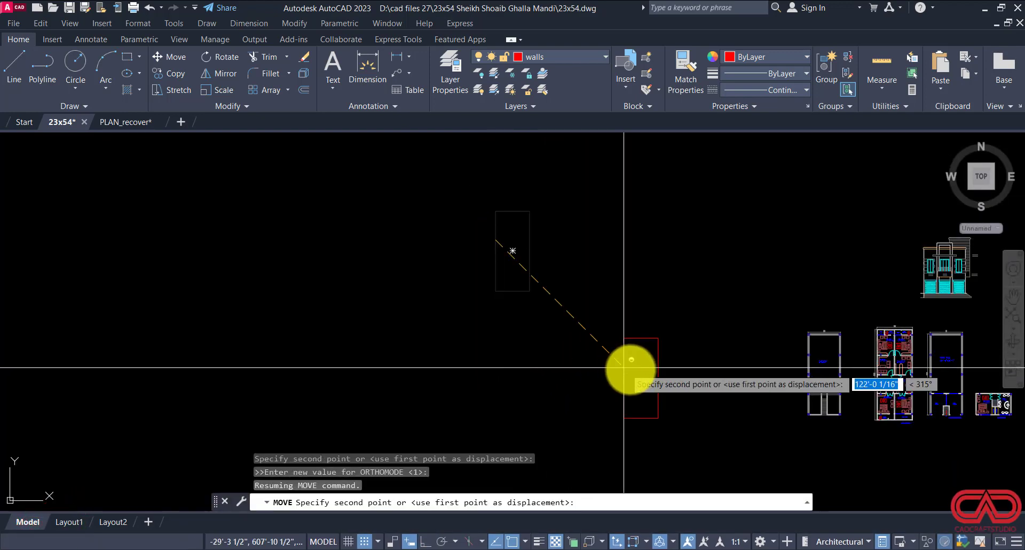
pyautogui.click(661, 345)
# Step: Offset the rectangle 9 inches inward to form the outer wall thickness
pyautogui.scroll(2, 675, 359)
pyautogui.click(668, 350)
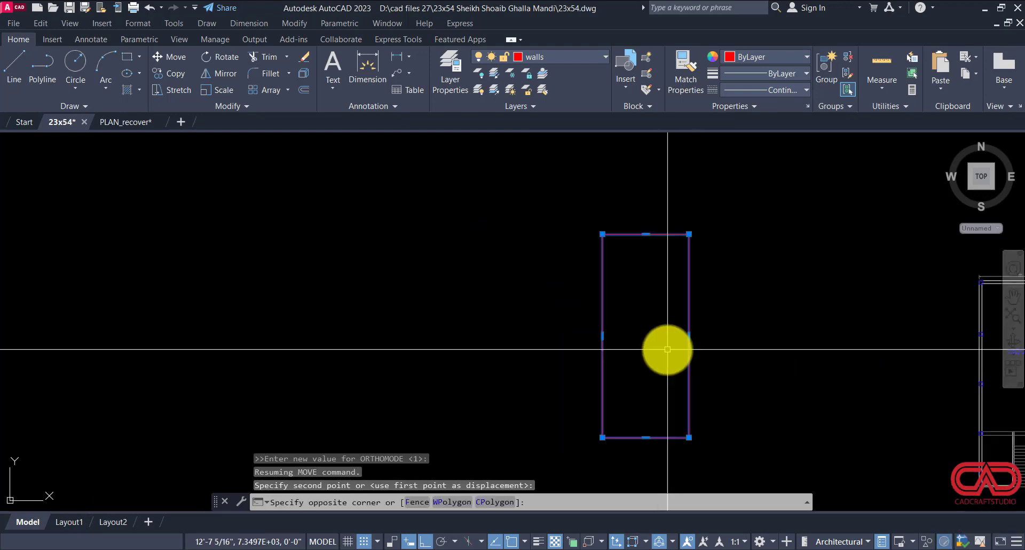
pyautogui.click(665, 349)
pyautogui.write('o')
pyautogui.press('Return')
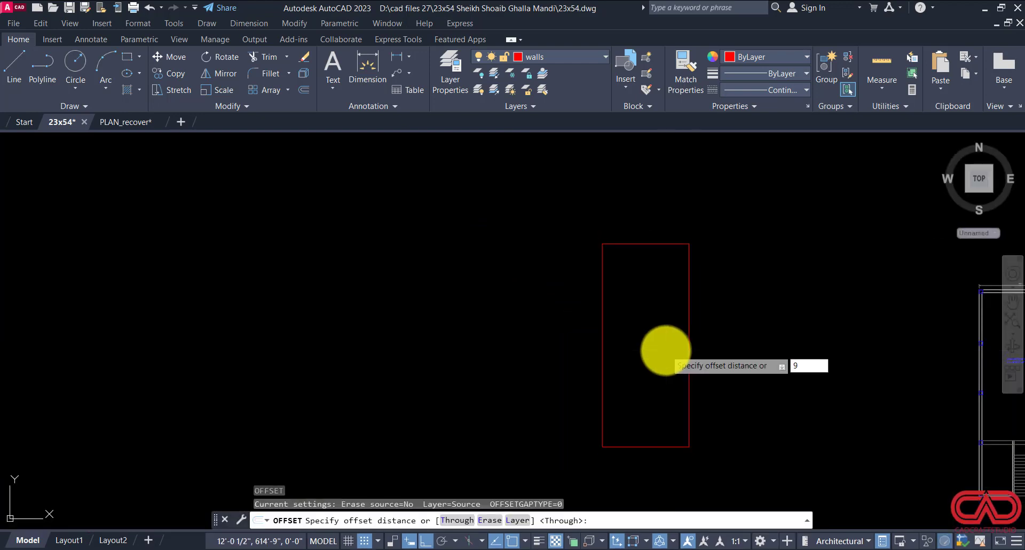
pyautogui.write('9')
pyautogui.press('Return')
pyautogui.click(656, 351)
pyautogui.click(657, 341)
pyautogui.press('Escape')
# Step: Examine the outer and inner wall outlines by selecting them to check their object type
pyautogui.scroll(3, 627, 340)
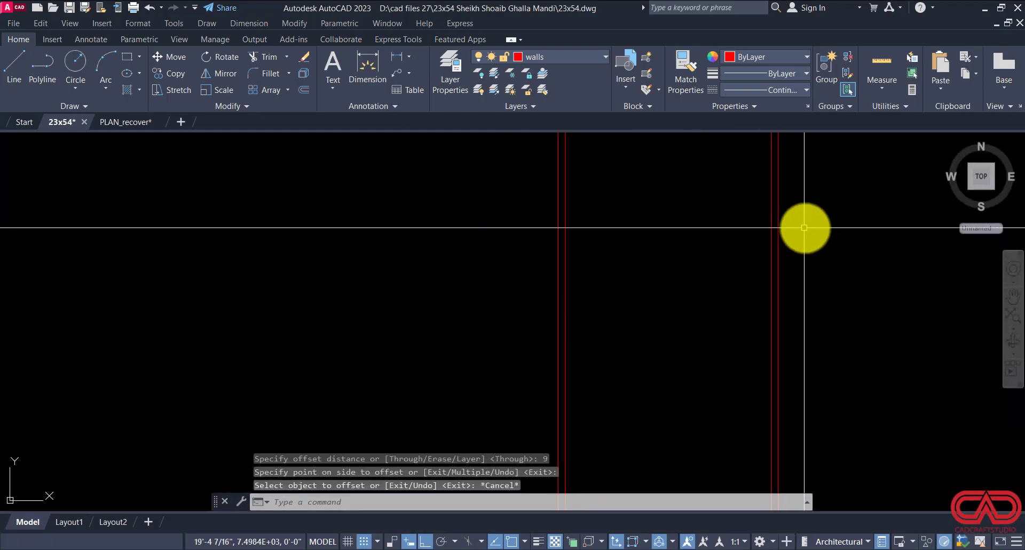
pyautogui.click(803, 226)
pyautogui.click(731, 265)
pyautogui.scroll(-2, 731, 265)
pyautogui.press('Escape')
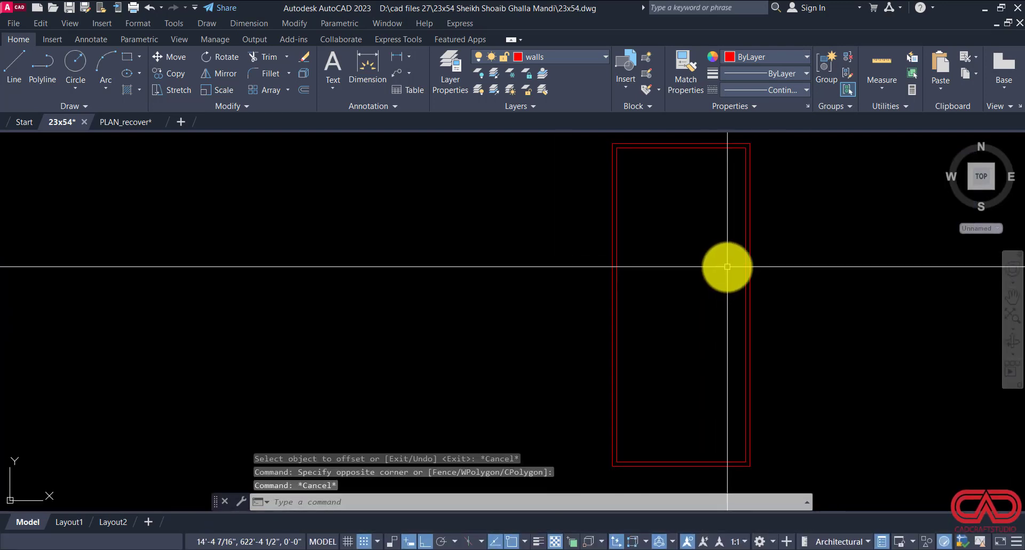
pyautogui.click(746, 266)
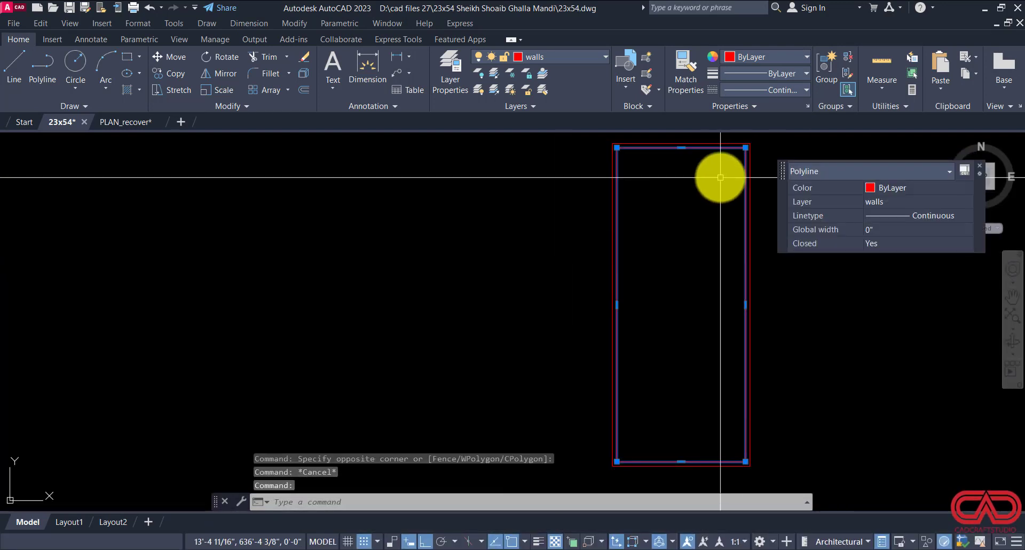
pyautogui.click(736, 92)
pyautogui.press('Escape')
pyautogui.press('Escape')
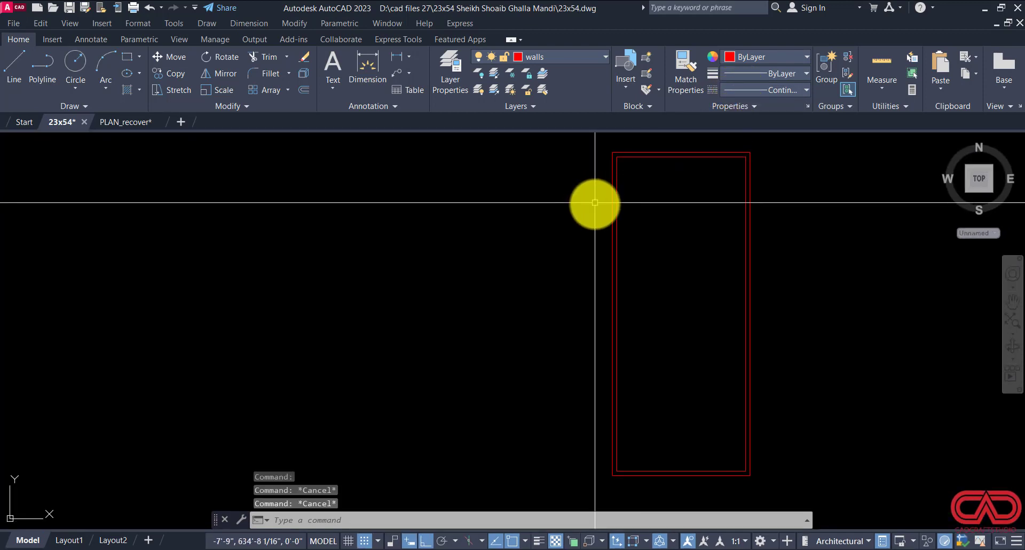
# Step: Explode both wall rectangles into separate lines
pyautogui.click(615, 223)
pyautogui.click(571, 232)
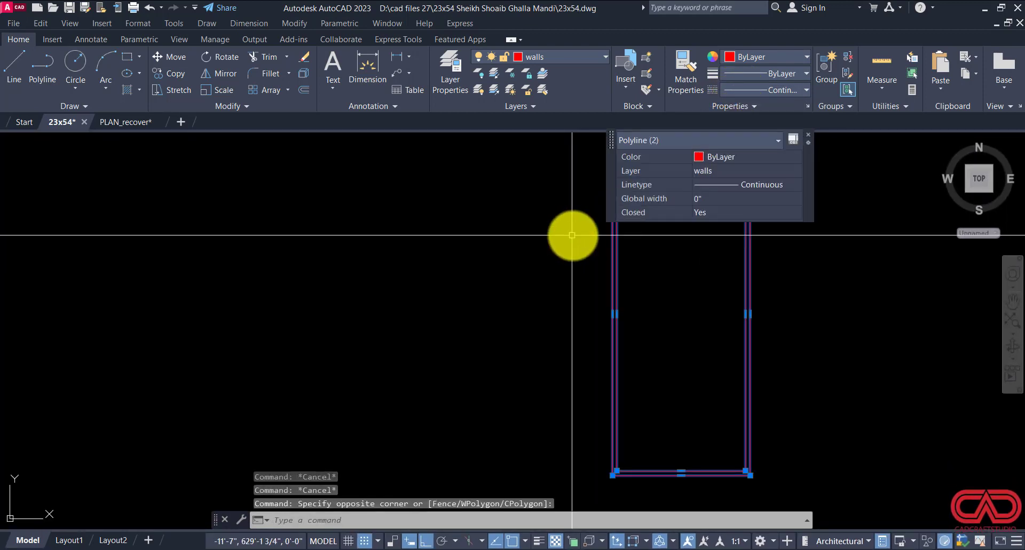
pyautogui.write('x')
pyautogui.press('Return')
pyautogui.press('Escape')
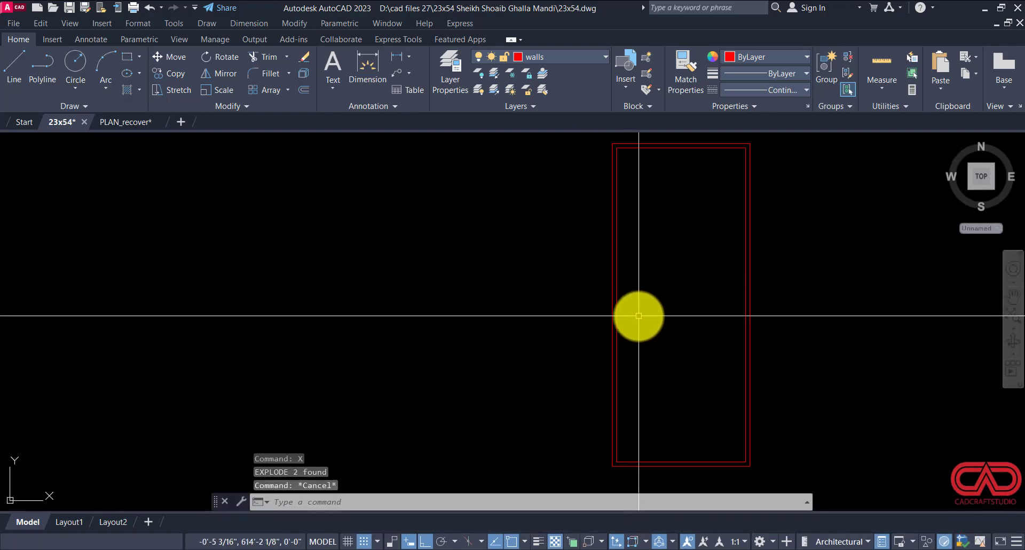
# Step: Examine the exploded lower wall corner and the inner line of the bottom wall
pyautogui.moveTo(637, 316); pyautogui.dragTo(617, 271, button='middle')
pyautogui.scroll(6, 591, 406)
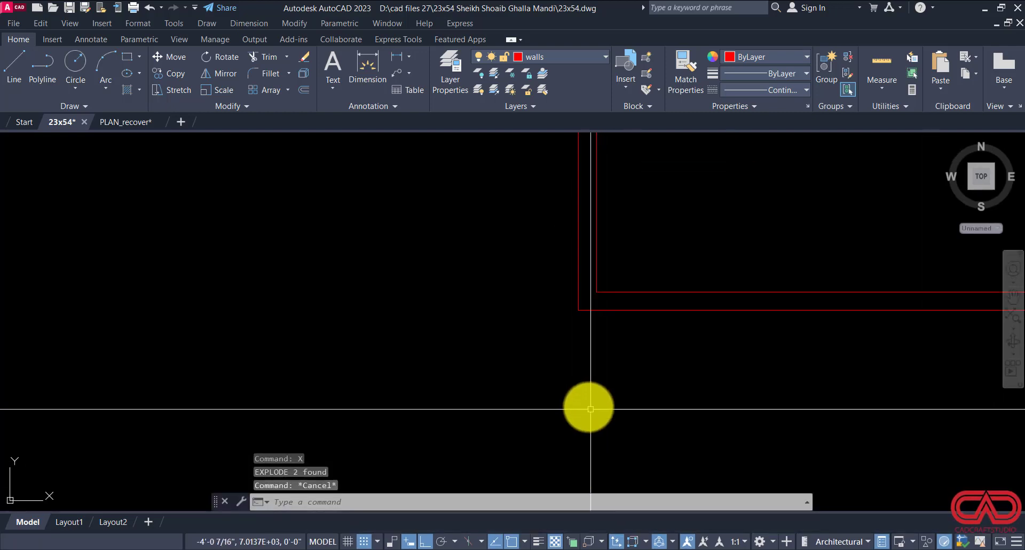
pyautogui.press('Escape')
pyautogui.press('Escape')
pyautogui.scroll(-3, 553, 384)
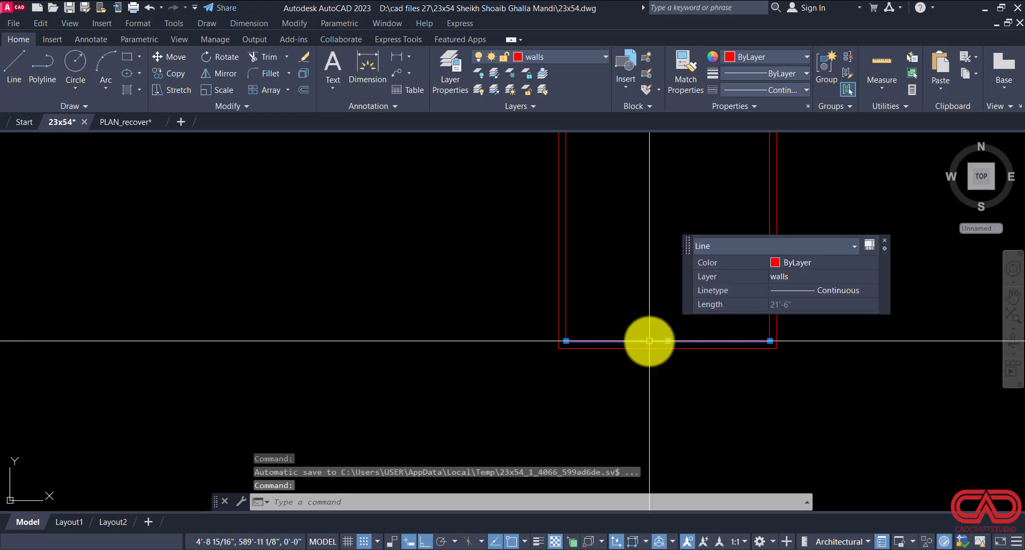
pyautogui.press('Escape')
pyautogui.press('Escape')
pyautogui.press('Escape')
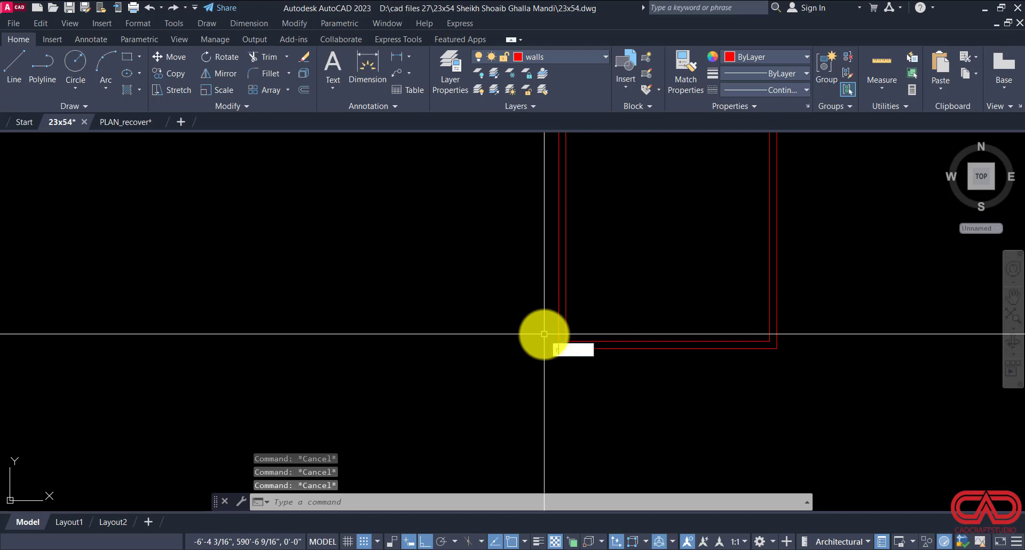
# Step: Draw a 12 by 12 inch column square in the empty space beside the walls
pyautogui.press('Return')
pyautogui.click(390, 325)
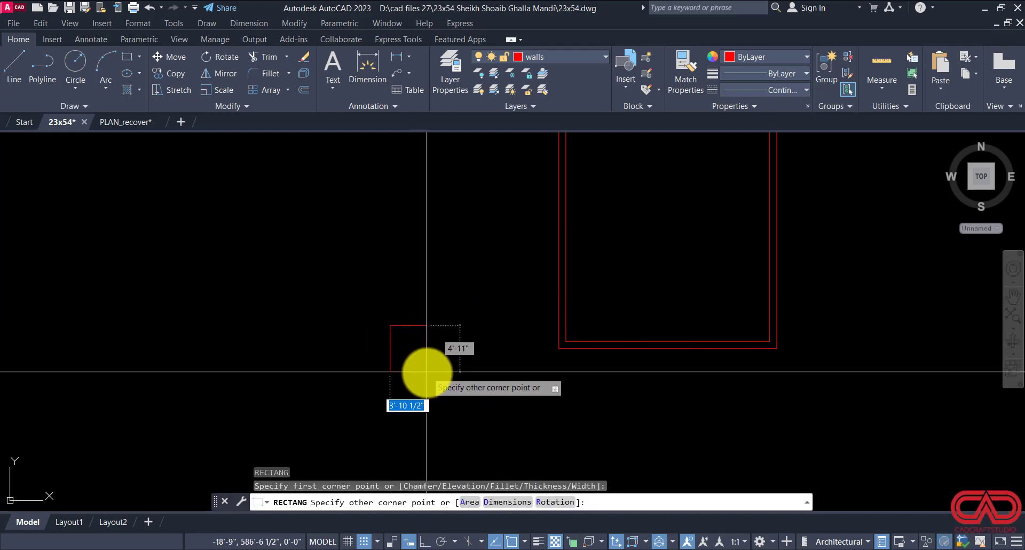
pyautogui.write('d')
pyautogui.press('Return')
pyautogui.write('12')
pyautogui.press('Return')
pyautogui.write('1')
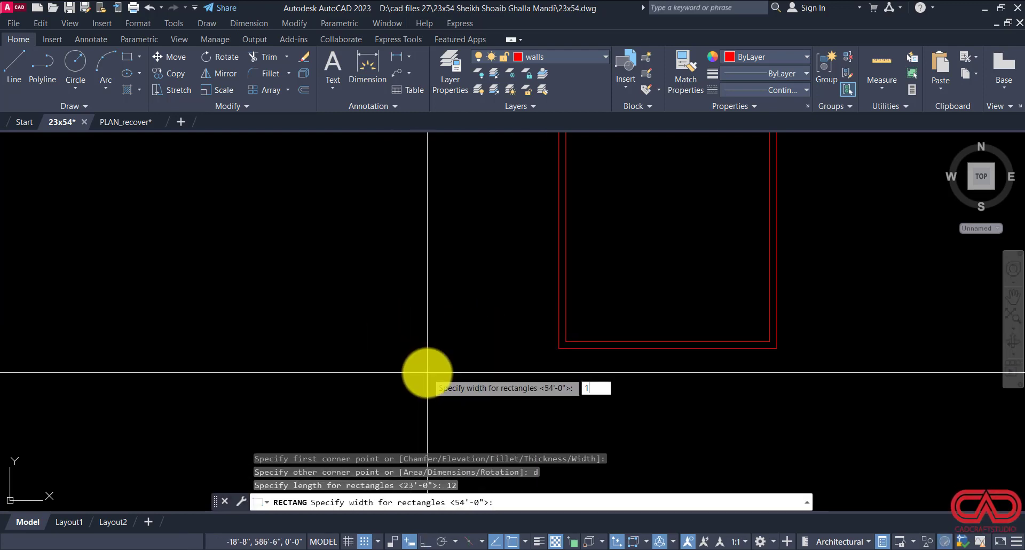
pyautogui.write('2')
pyautogui.press('Return')
pyautogui.click(426, 377)
# Step: Move the column square by its lower-left corner onto the lower-left outer corner of the walls
pyautogui.scroll(3, 400, 299)
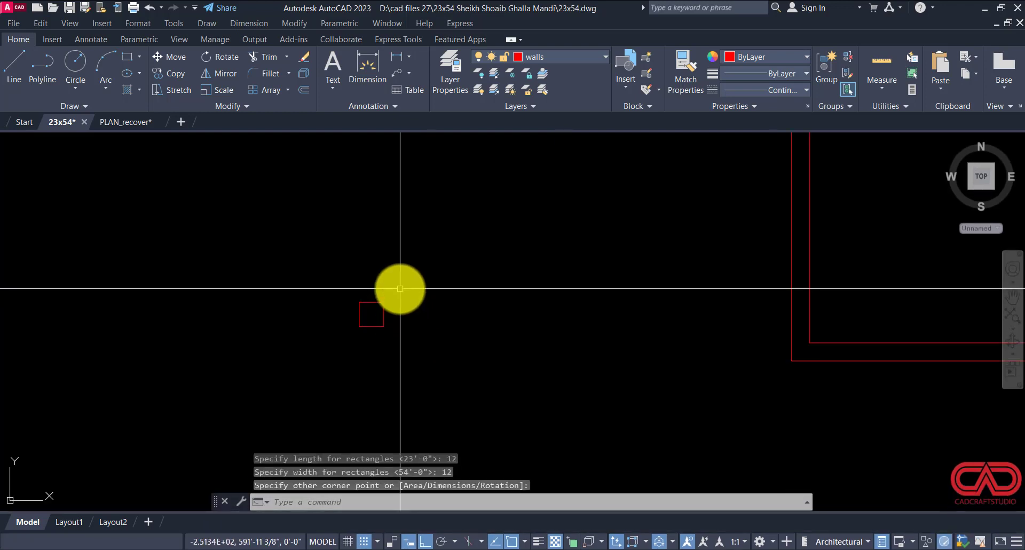
pyautogui.click(361, 325)
pyautogui.write('m')
pyautogui.press('Return')
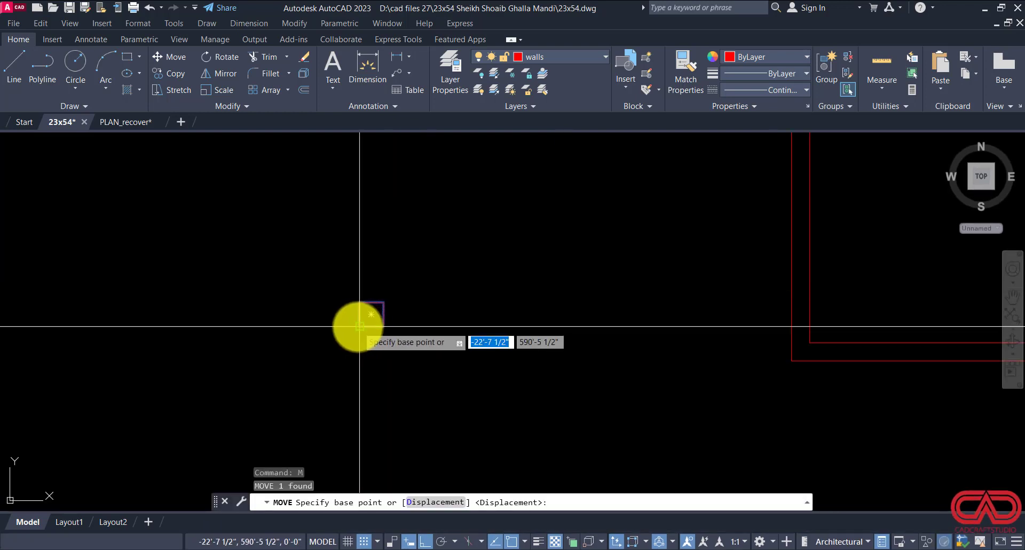
pyautogui.click(360, 326)
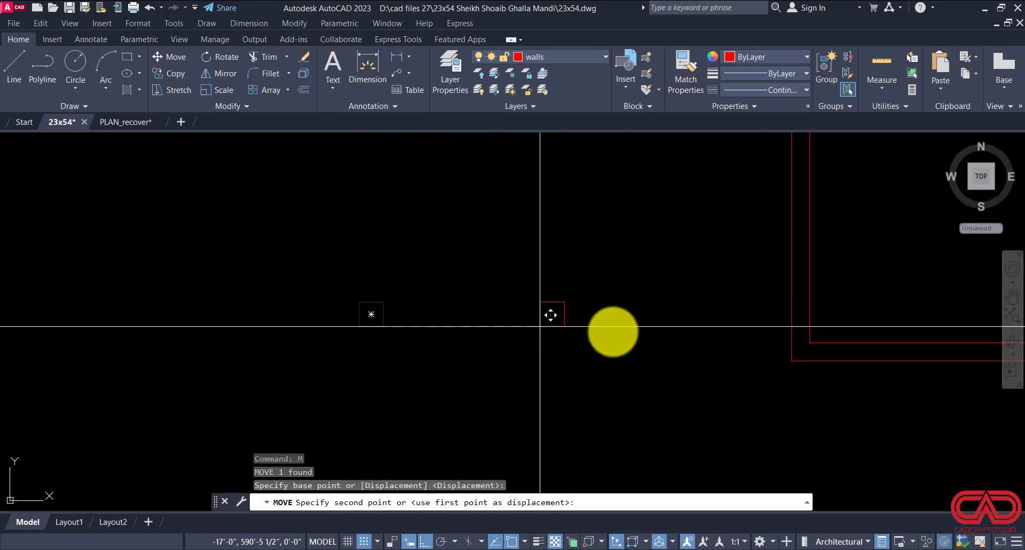
pyautogui.click(791, 360)
pyautogui.press('Escape')
# Step: Mirror the column about a vertical line through the bottom wall's midpoint to the opposite corner, keeping the original
pyautogui.scroll(-2, 609, 350)
pyautogui.moveTo(691, 368); pyautogui.dragTo(434, 356, button='middle')
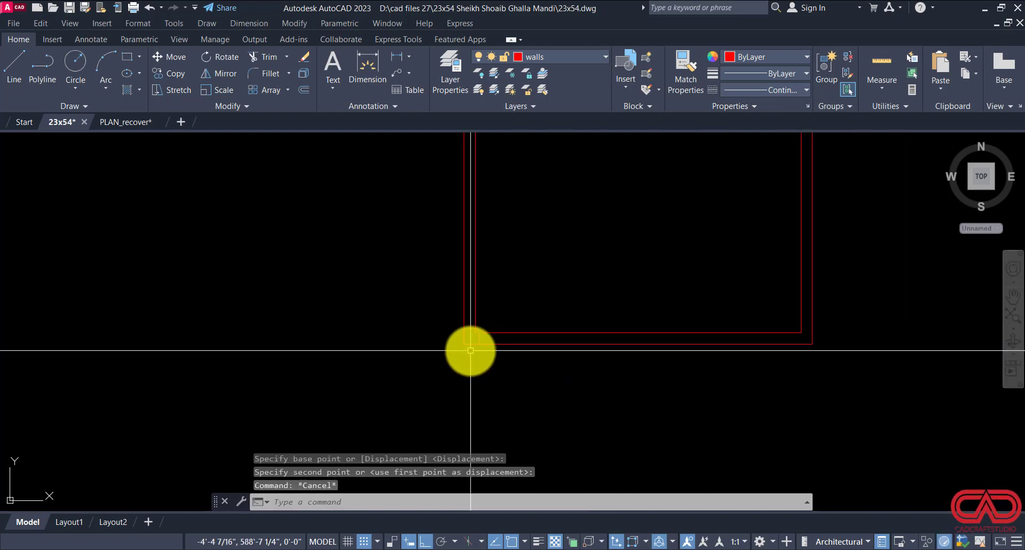
pyautogui.click(437, 305)
pyautogui.click(501, 376)
pyautogui.write('m')
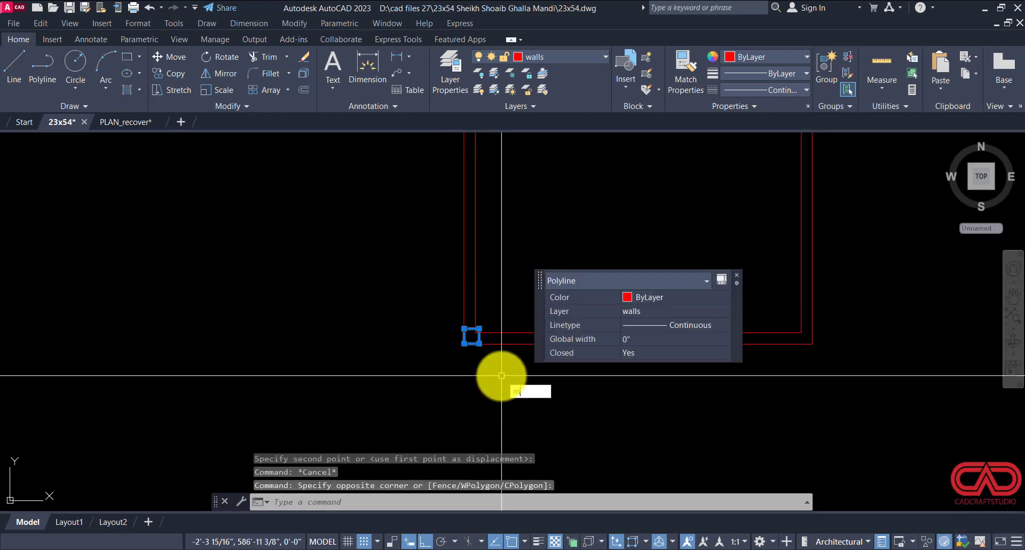
pyautogui.write('i')
pyautogui.press('Return')
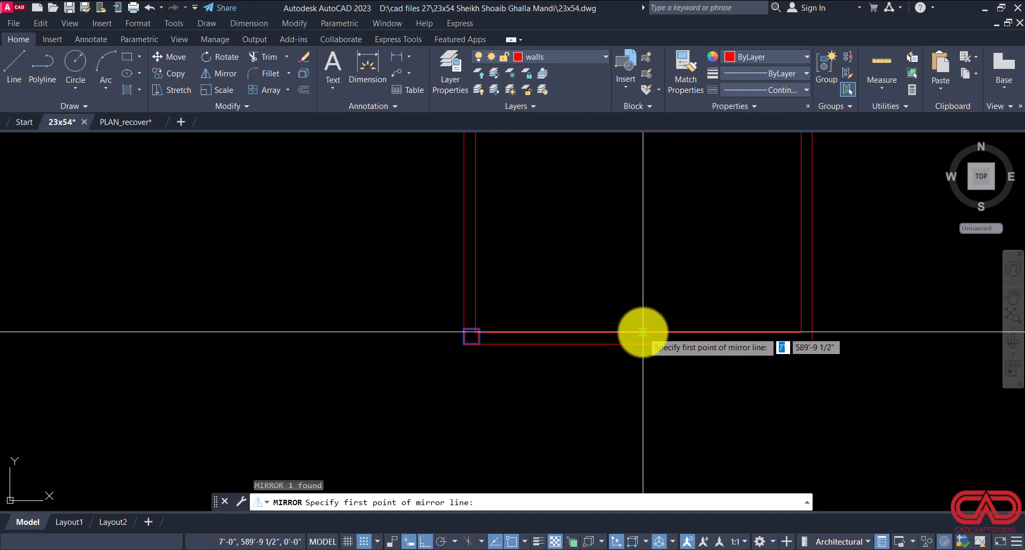
pyautogui.click(638, 332)
pyautogui.click(636, 275)
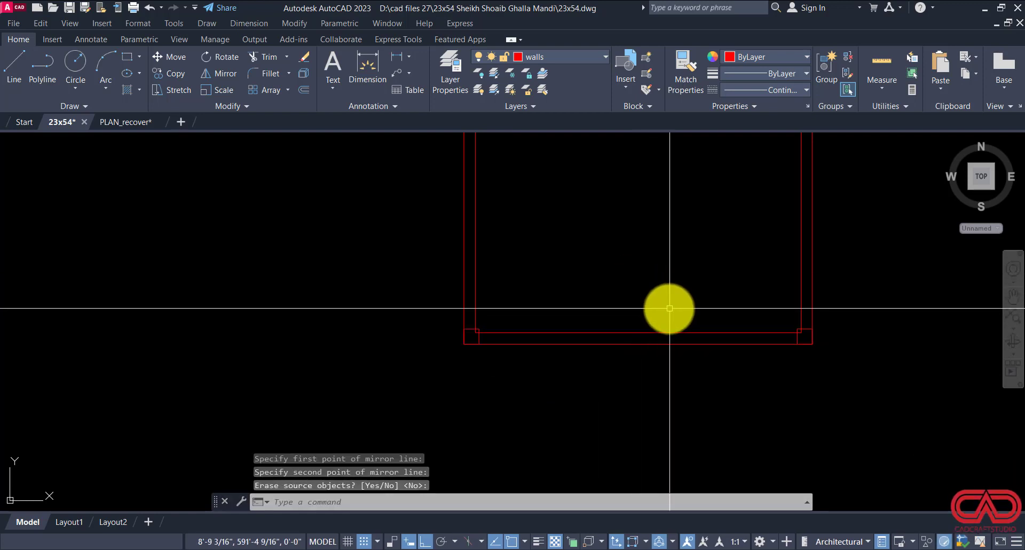
pyautogui.press('Return')
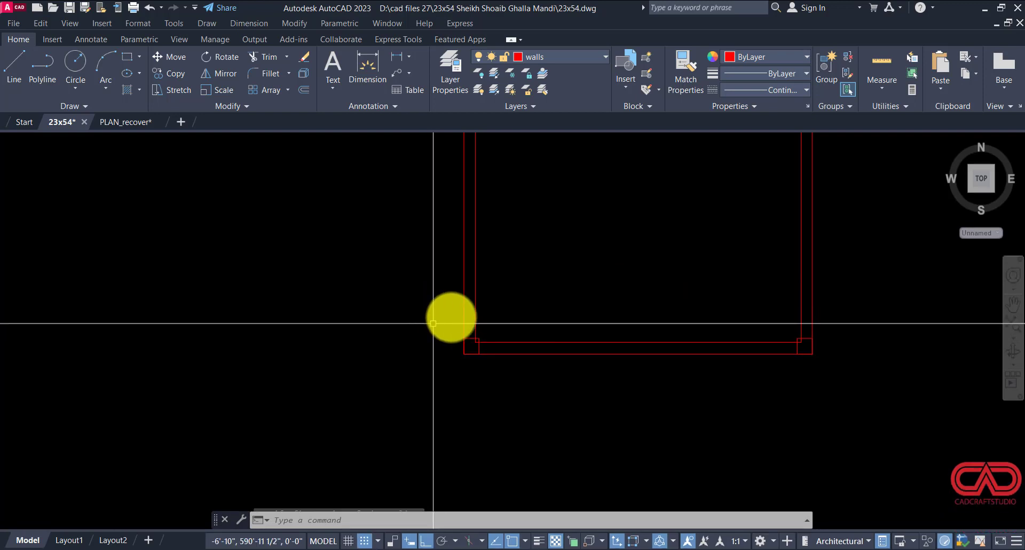
pyautogui.press('Escape')
pyautogui.scroll(-4, 572, 361)
pyautogui.moveTo(693, 298); pyautogui.dragTo(669, 328, button='middle')
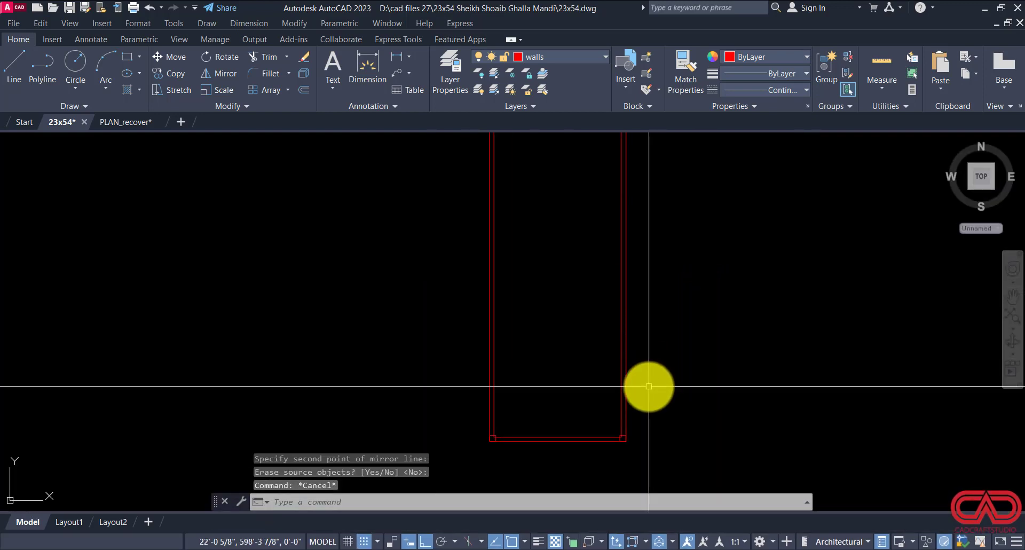
# Step: Divide the outer line of the 54' right-hand wall into 4 equal segments
pyautogui.scroll(-2, 649, 386)
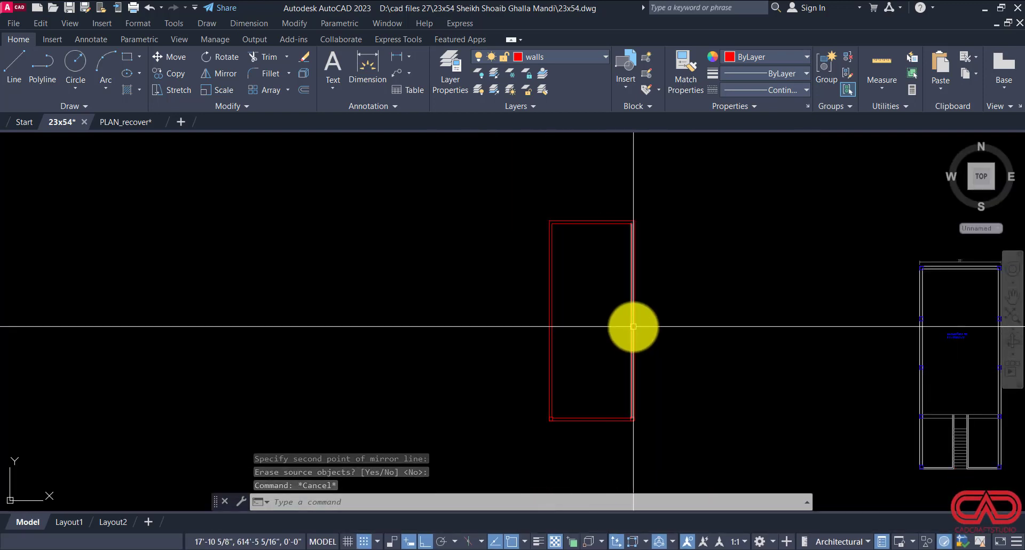
pyautogui.press('Escape')
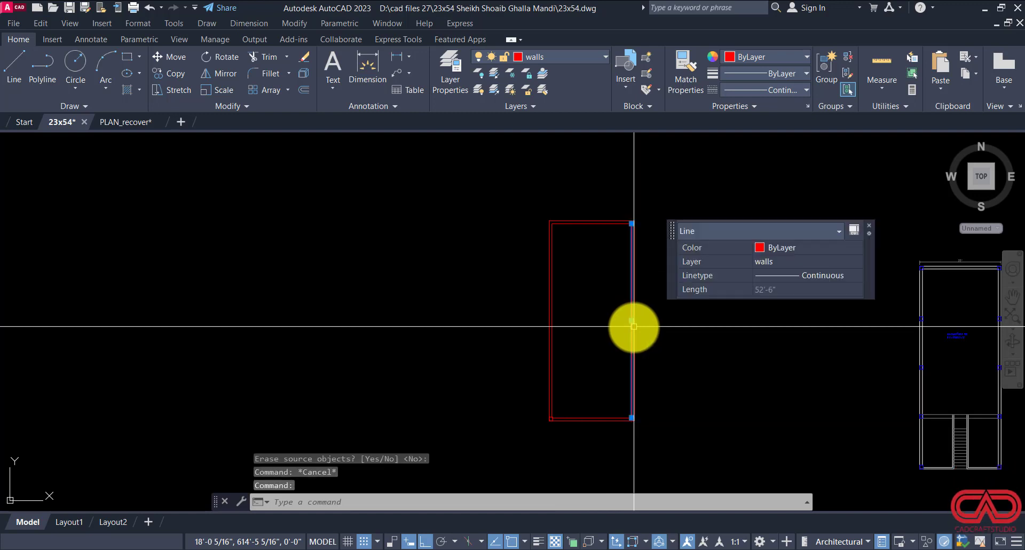
pyautogui.scroll(2, 634, 326)
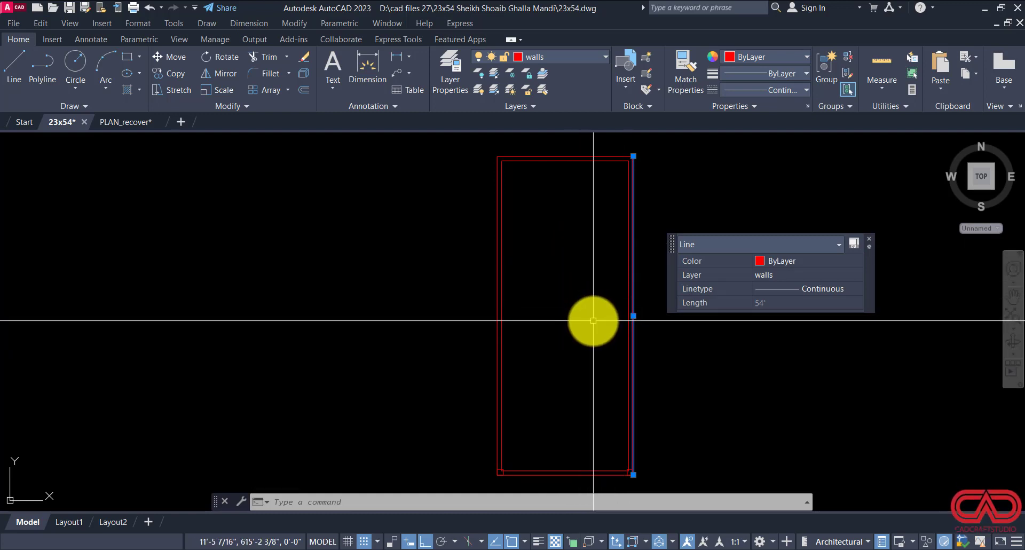
pyautogui.write('ivi')
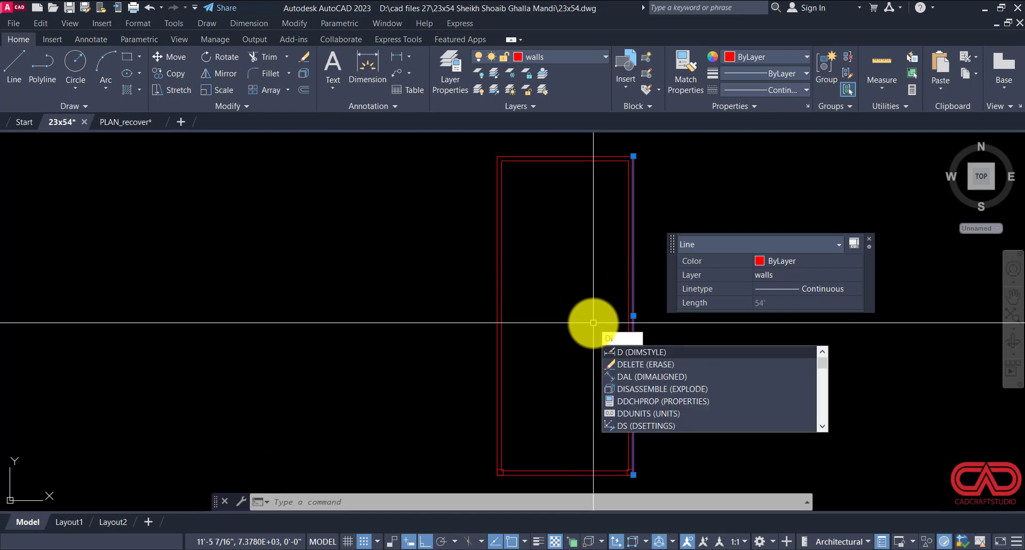
pyautogui.press('Return')
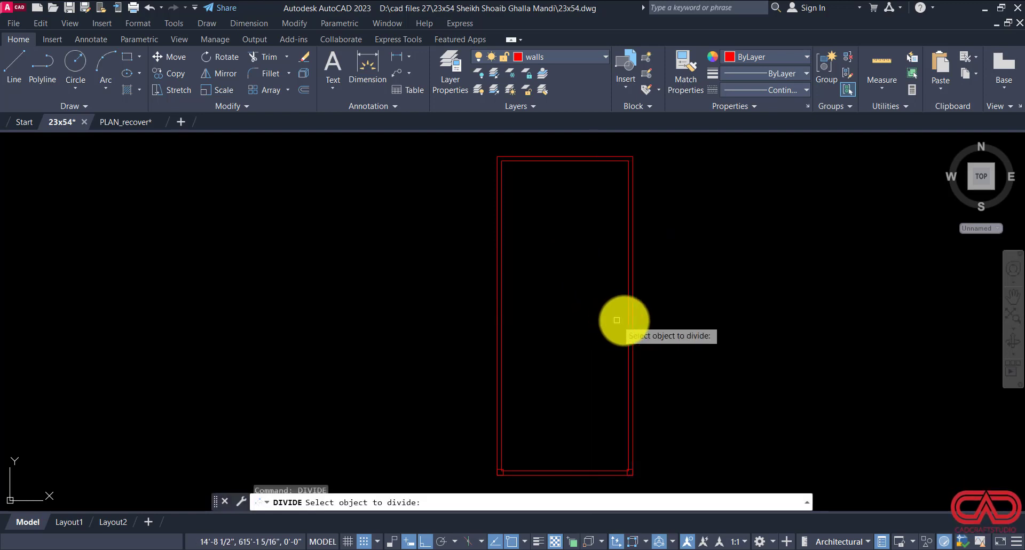
pyautogui.click(633, 319)
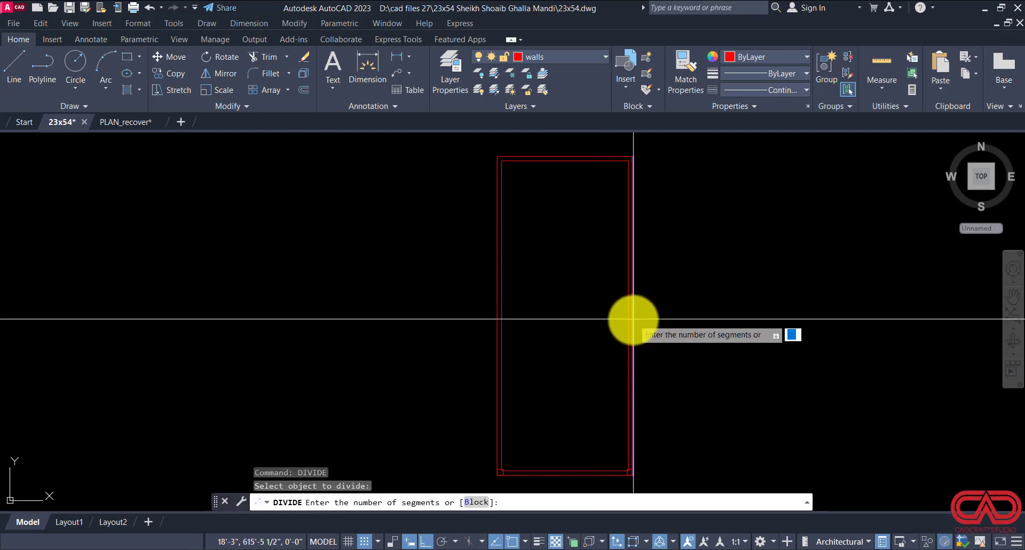
pyautogui.press('Return')
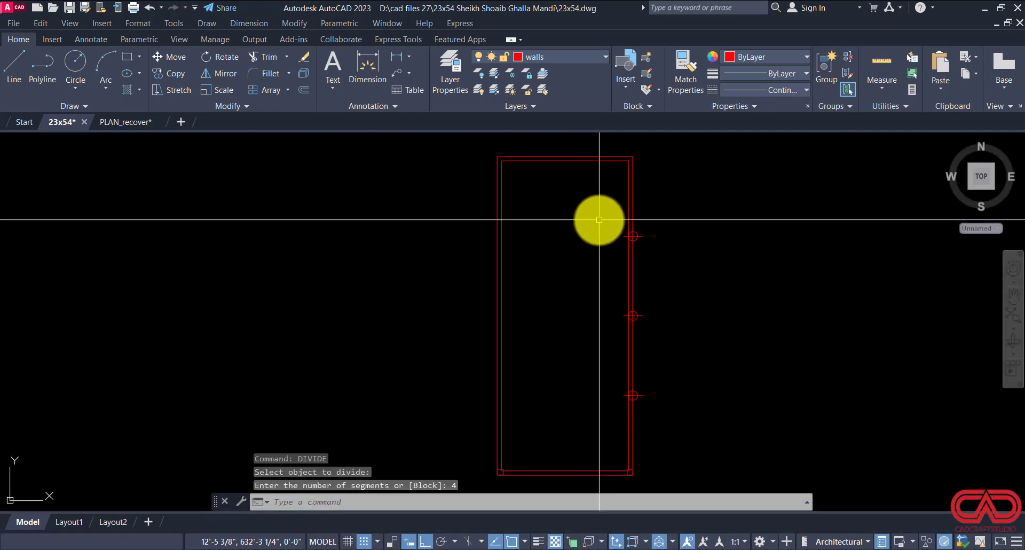
# Step: Copy the lower-right corner column, from its outer edge's midpoint, to the three division points and up to the wall's upper corner
pyautogui.moveTo(632, 426); pyautogui.dragTo(573, 361, button='middle')
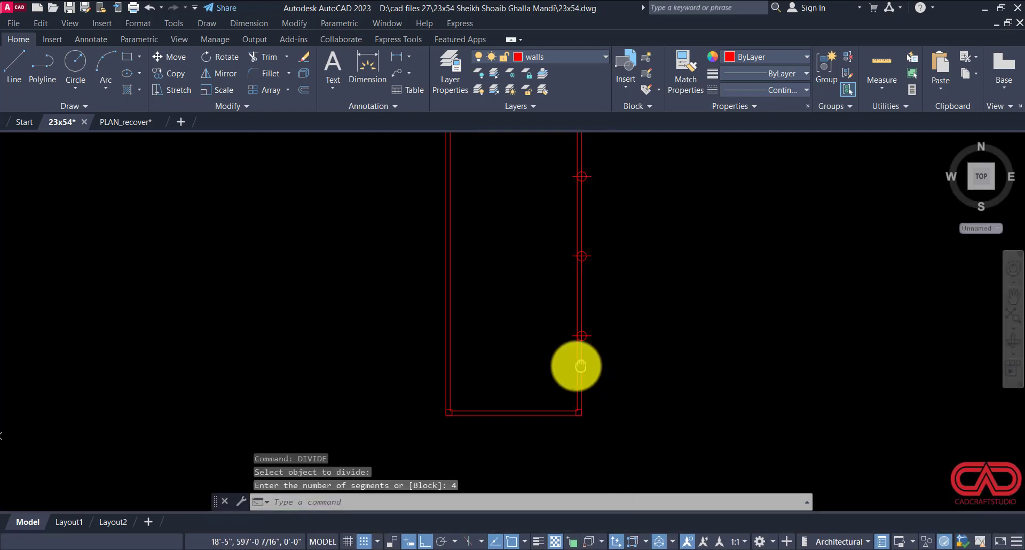
pyautogui.scroll(6, 566, 389)
pyautogui.click(564, 379)
pyautogui.click(682, 439)
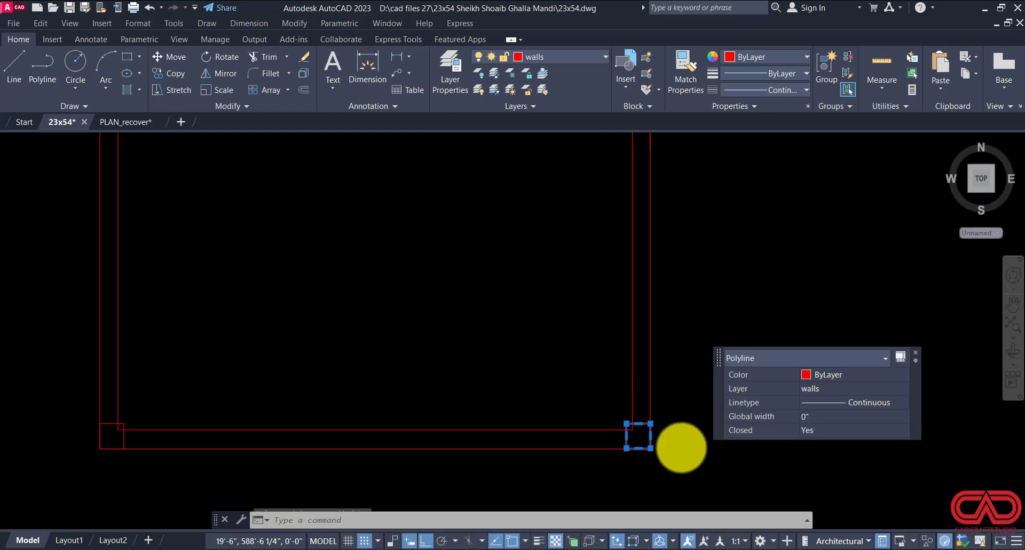
pyautogui.write('co')
pyautogui.press('Return')
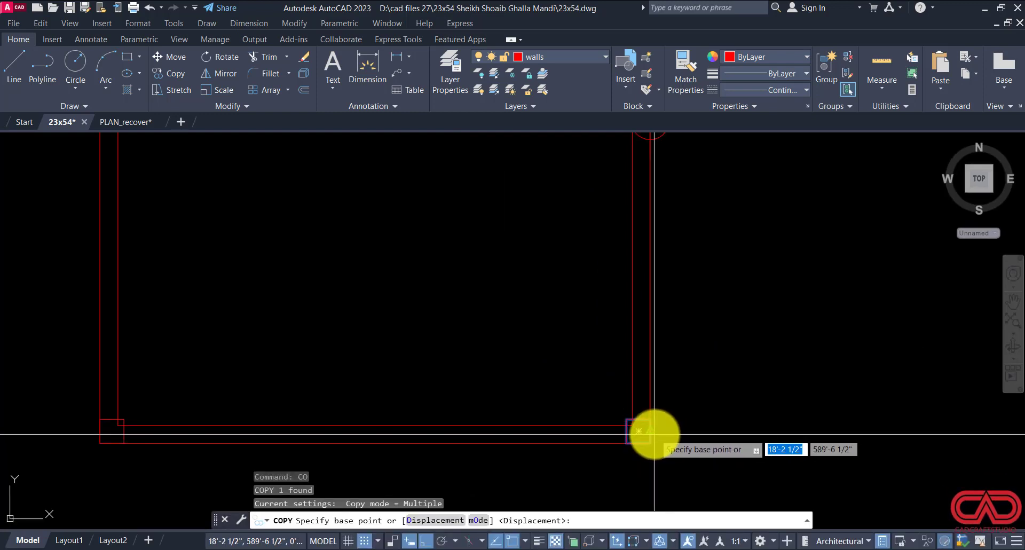
pyautogui.click(651, 434)
pyautogui.scroll(-4, 657, 416)
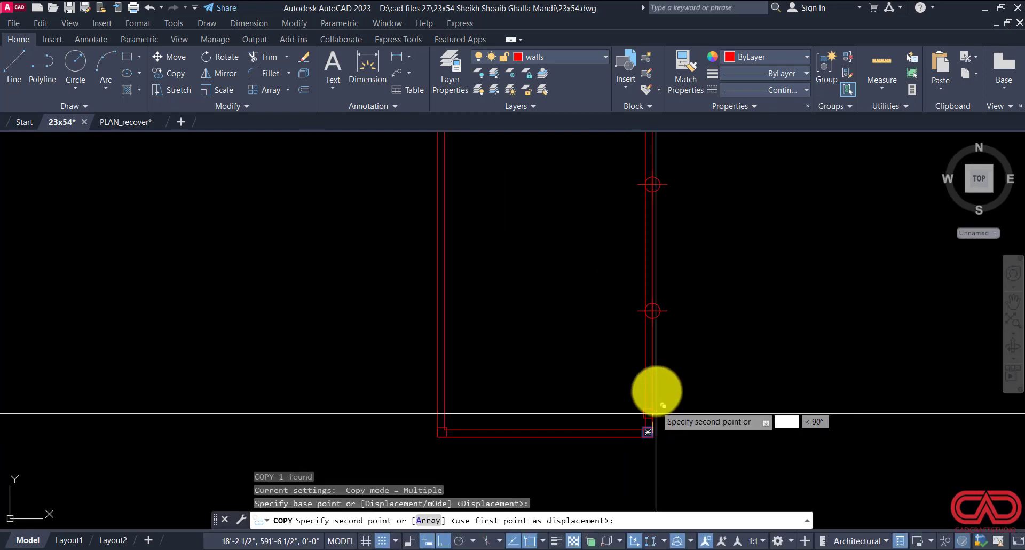
pyautogui.click(652, 310)
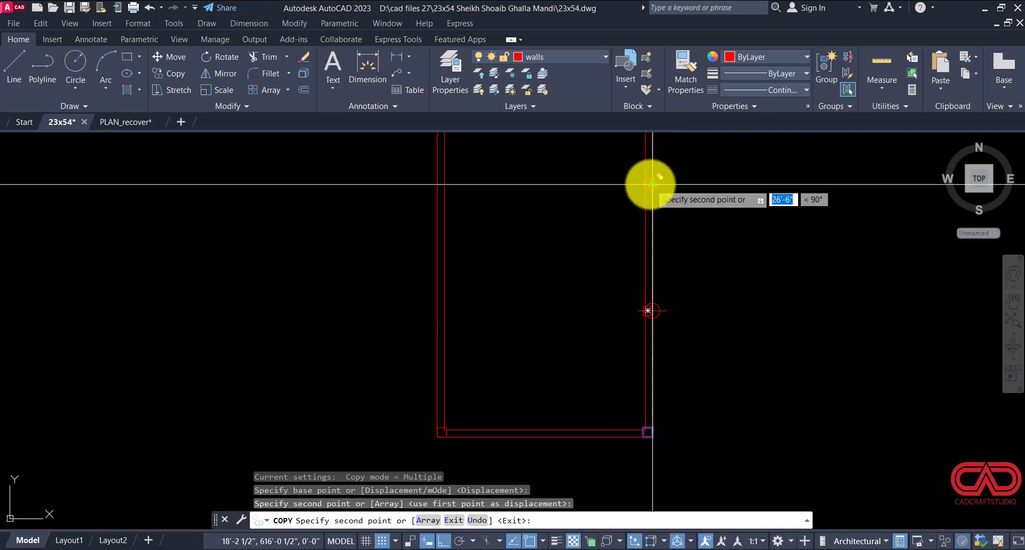
pyautogui.moveTo(650, 190)
pyautogui.mouseDown(button='middle')
pyautogui.moveTo(613, 398)
pyautogui.moveTo(618, 287)
pyautogui.moveTo(607, 367)
pyautogui.mouseUp(button='middle')
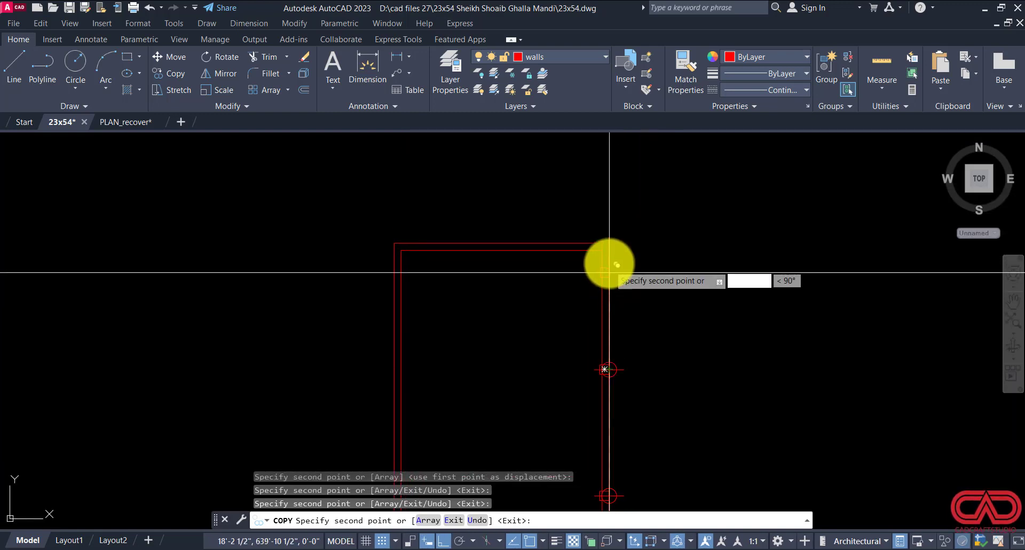
pyautogui.scroll(5, 608, 244)
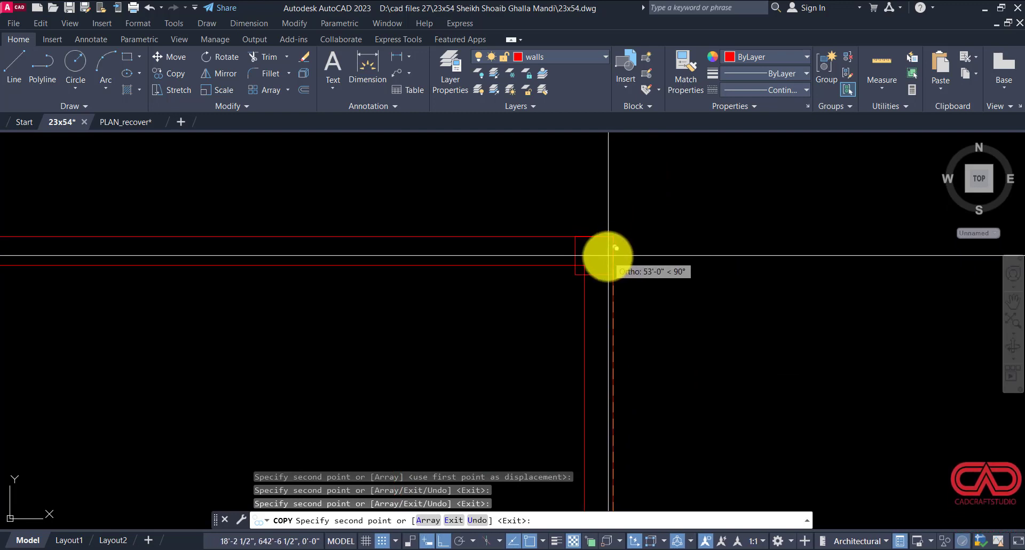
pyautogui.press('Escape')
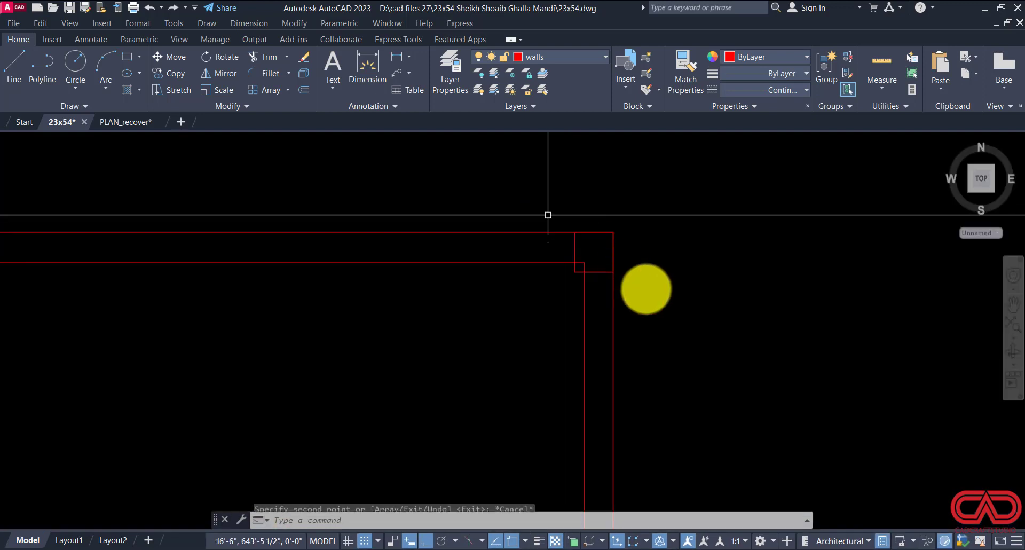
# Step: Move the upper-right column by its outer corner onto the outer corner of the walls and check the alignment up close
pyautogui.click(588, 232)
pyautogui.write('m')
pyautogui.press('Return')
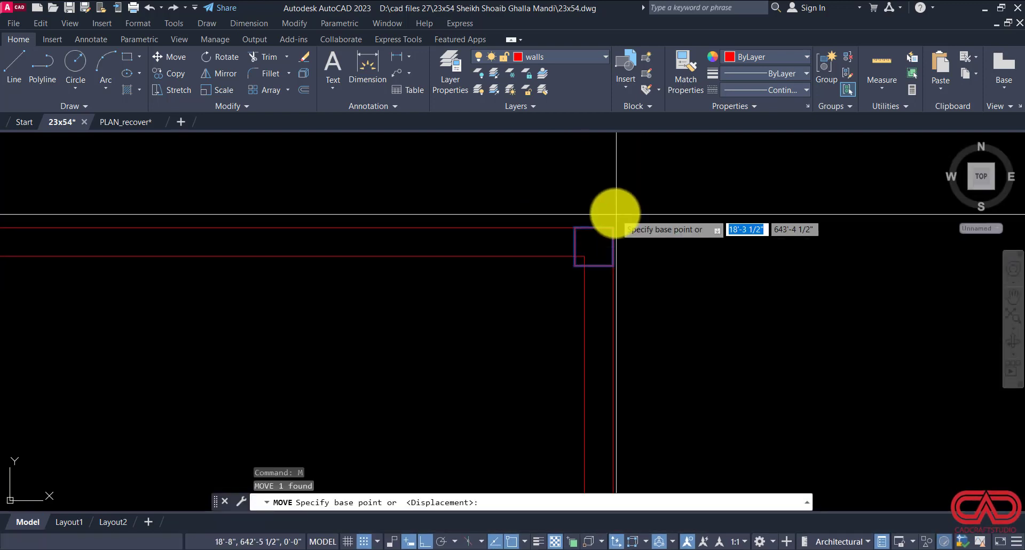
pyautogui.scroll(8, 600, 251)
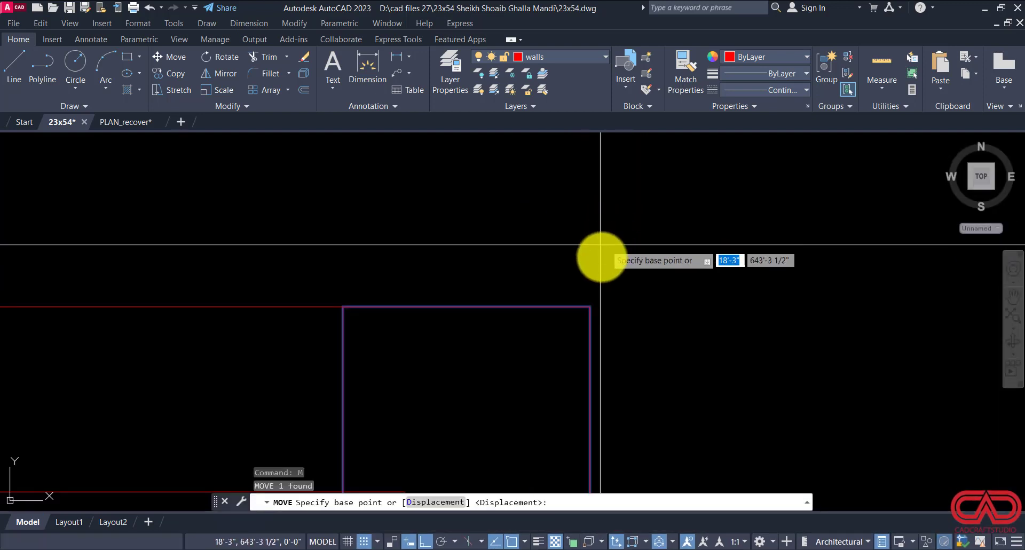
pyautogui.click(590, 306)
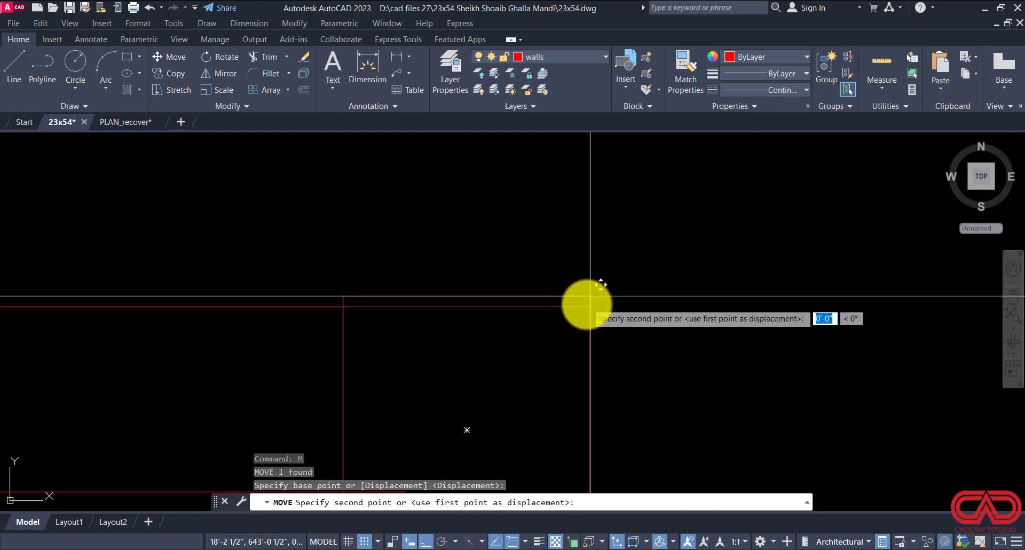
pyautogui.scroll(-3, 586, 308)
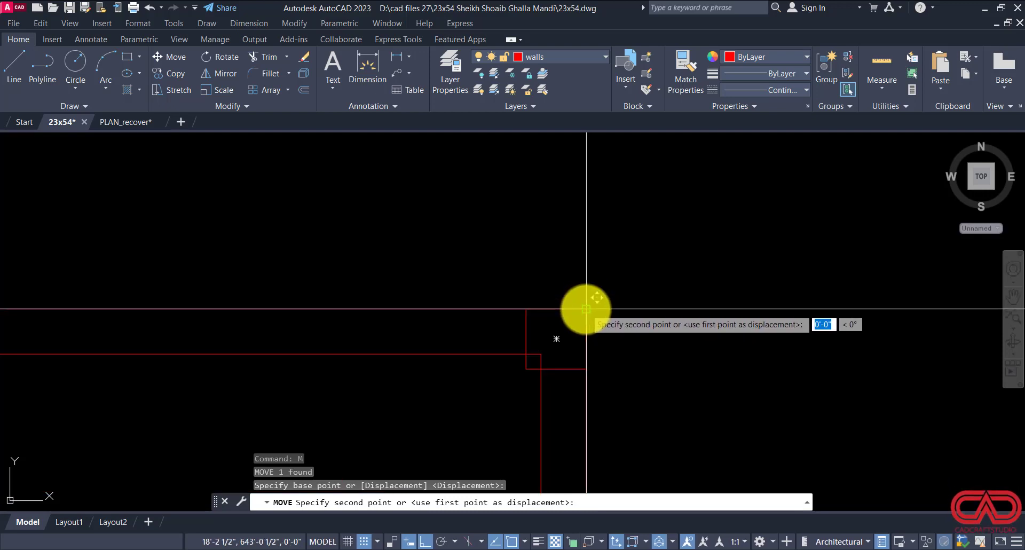
pyautogui.click(586, 308)
pyautogui.scroll(5, 570, 328)
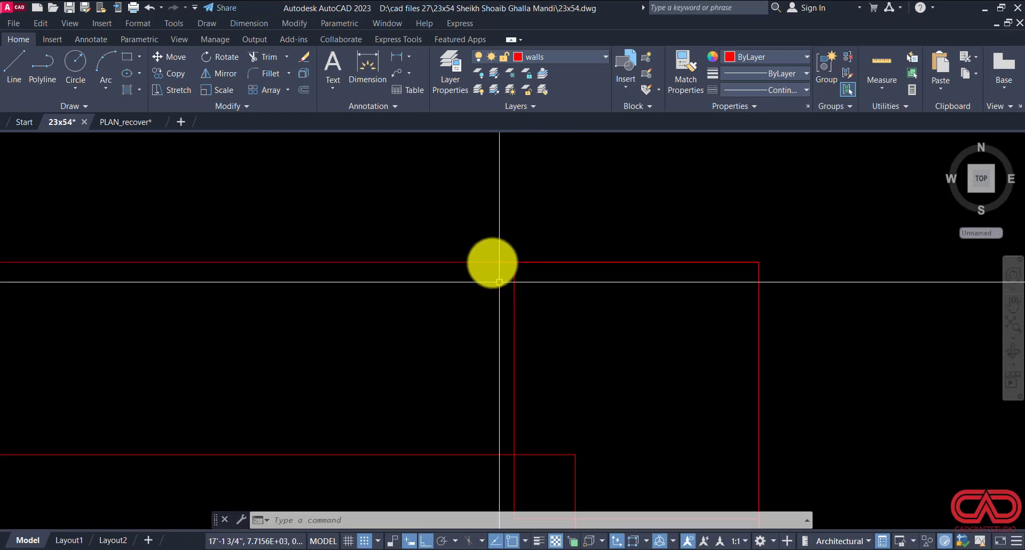
pyautogui.press('Escape')
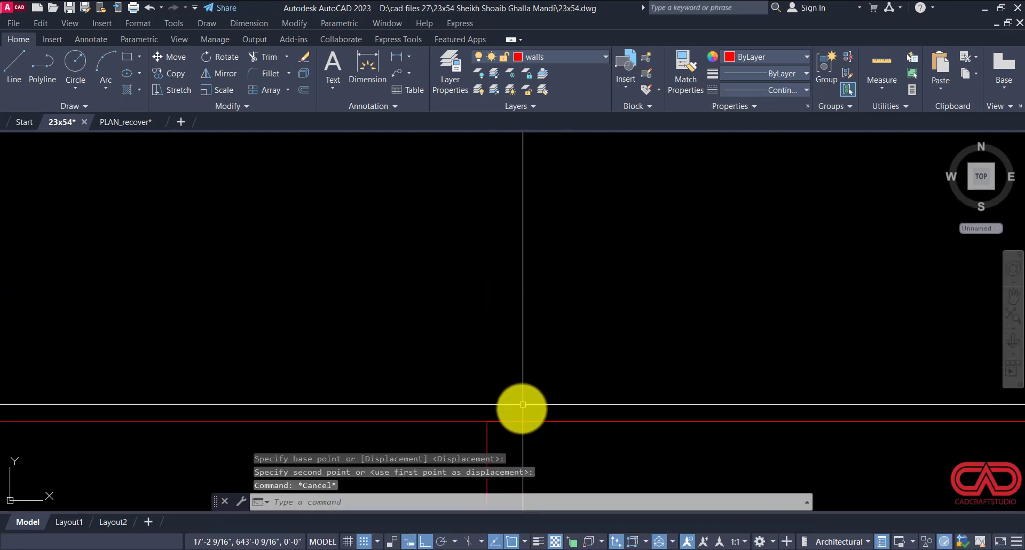
pyautogui.scroll(2, 493, 423)
pyautogui.scroll(-5, 516, 267)
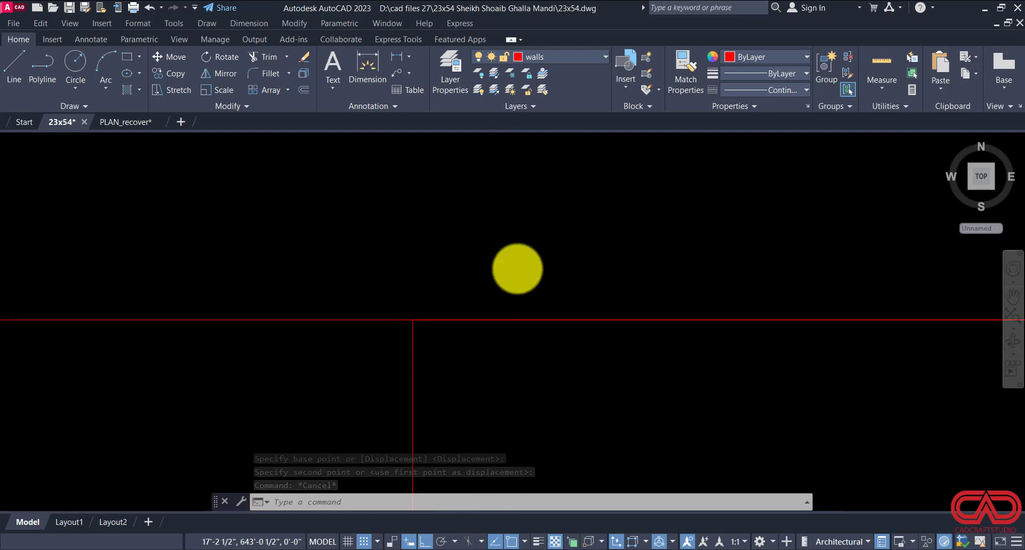
pyautogui.scroll(-5, 583, 273)
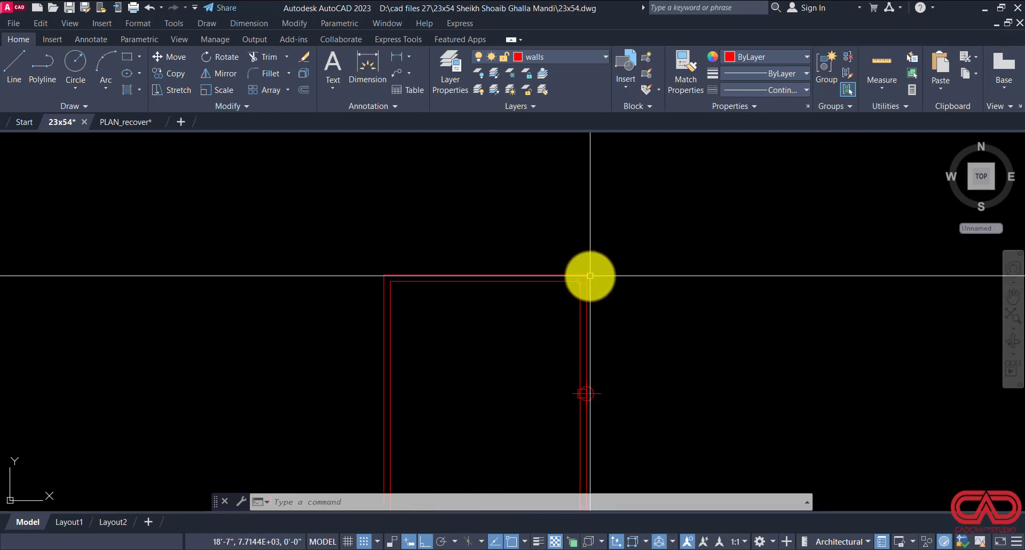
# Step: Erase the three division point markers along the right-hand wall
pyautogui.press('Escape')
pyautogui.click(598, 395)
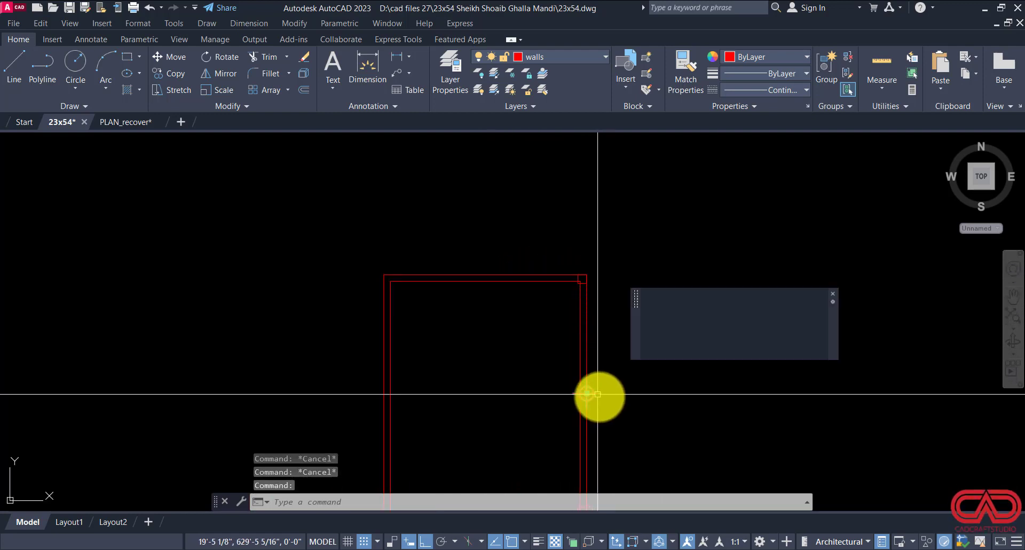
pyautogui.moveTo(604, 418); pyautogui.dragTo(445, 250, button='middle')
pyautogui.click(445, 356)
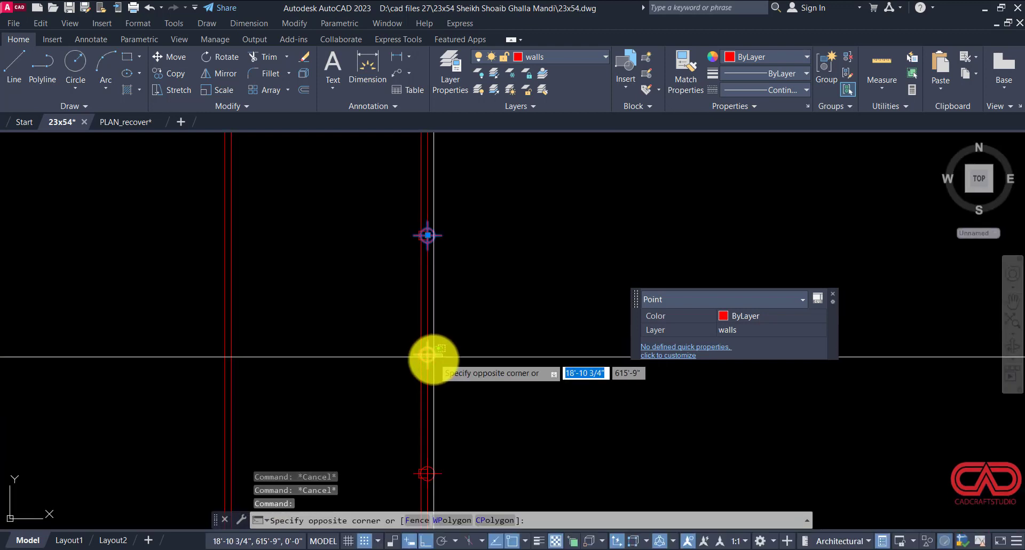
pyautogui.click(442, 420)
pyautogui.moveTo(442, 419); pyautogui.dragTo(395, 370, button='middle')
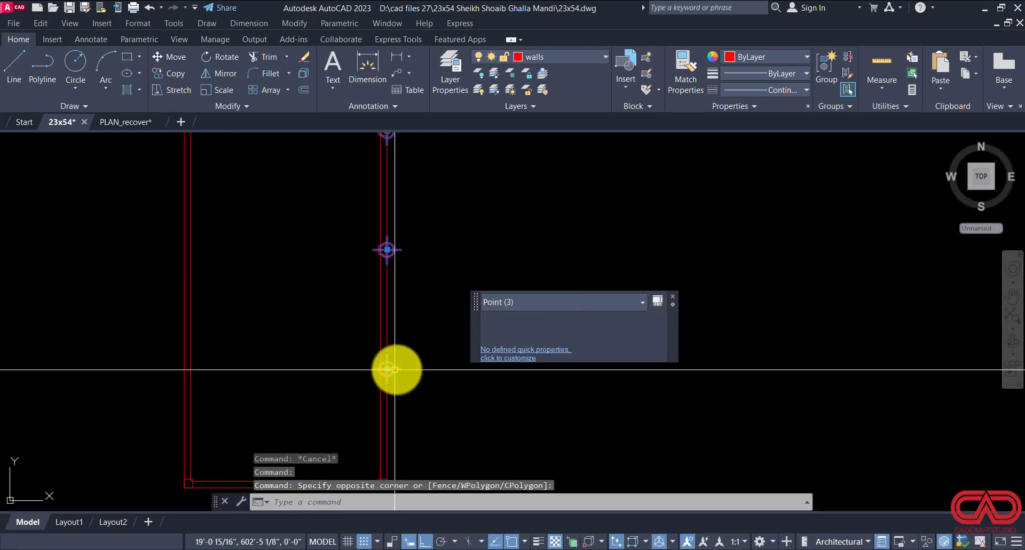
pyautogui.write('e')
pyautogui.press('Return')
# Step: Mirror the three intermediate columns about a vertical line through the bottom wall's midpoint onto the opposite wall, keeping the originals
pyautogui.scroll(-4, 454, 398)
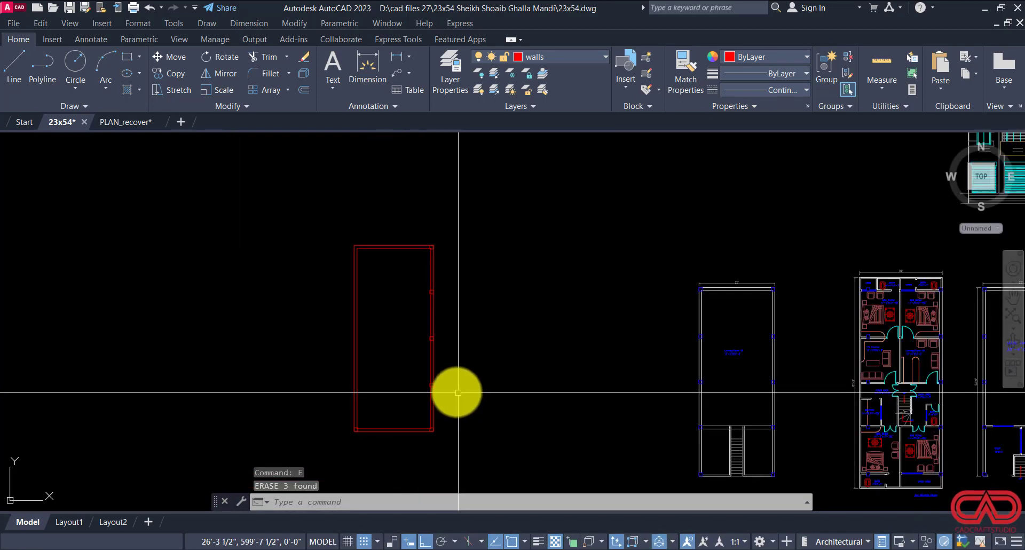
pyautogui.click(391, 269)
pyautogui.click(472, 416)
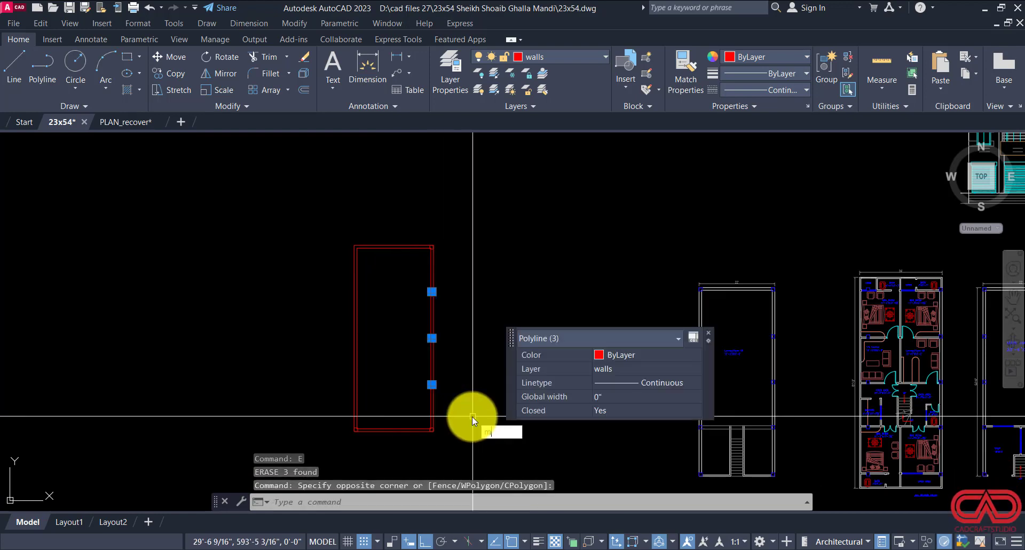
pyautogui.write('mi')
pyautogui.press('Return')
pyautogui.scroll(2, 398, 425)
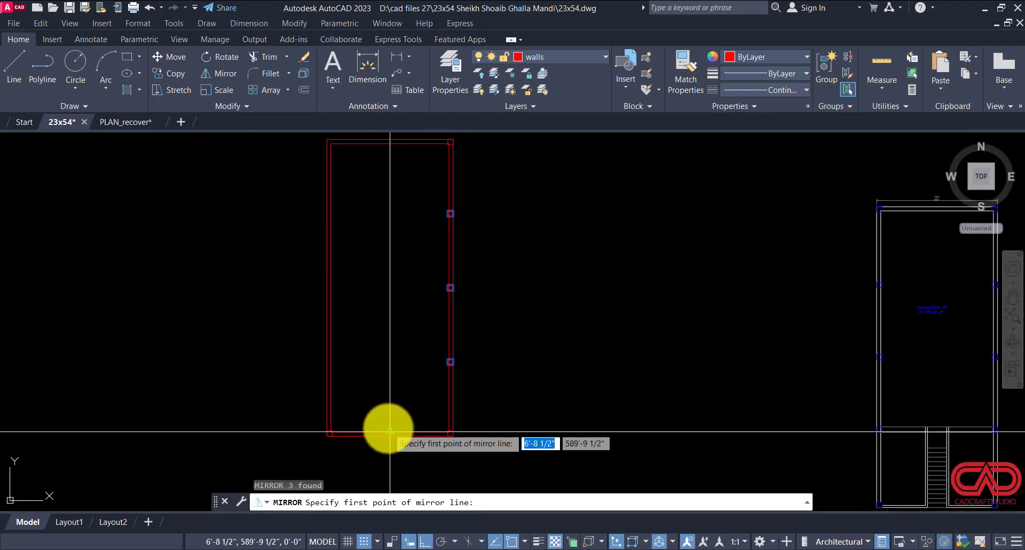
pyautogui.click(389, 430)
pyautogui.click(397, 304)
pyautogui.press('Return')
pyautogui.scroll(-2, 522, 298)
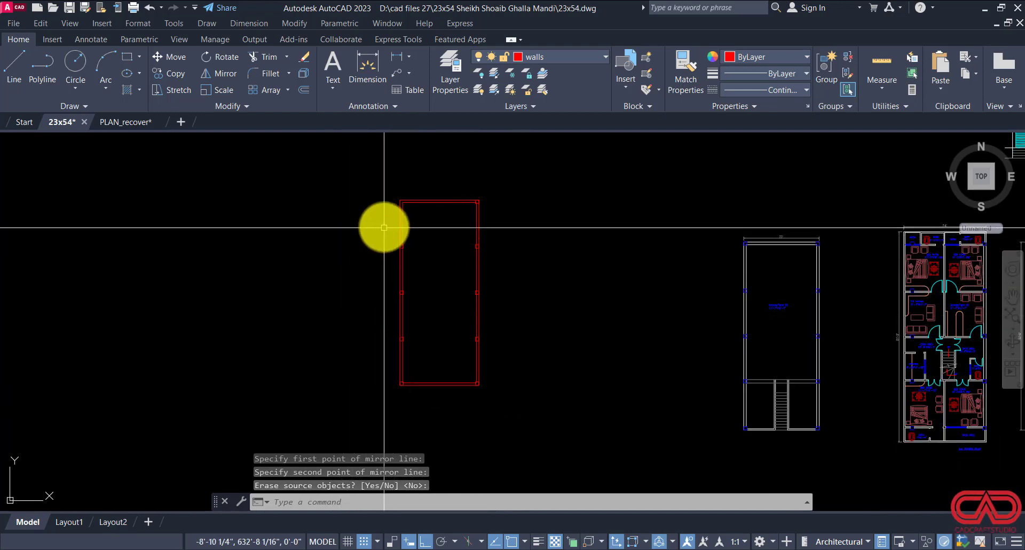
# Step: Mirror the upper-right corner column about the plan's vertical centre line to the upper-left corner, keeping the original
pyautogui.scroll(2, 395, 233)
pyautogui.click(467, 165)
pyautogui.click(526, 193)
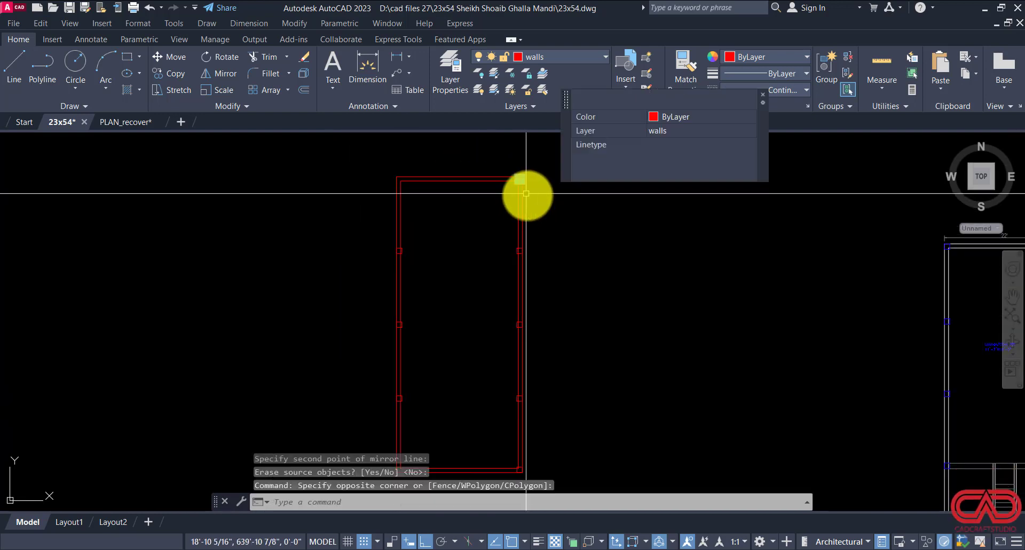
pyautogui.scroll(-2, 513, 208)
pyautogui.write('mi')
pyautogui.press('Return')
pyautogui.scroll(2, 477, 361)
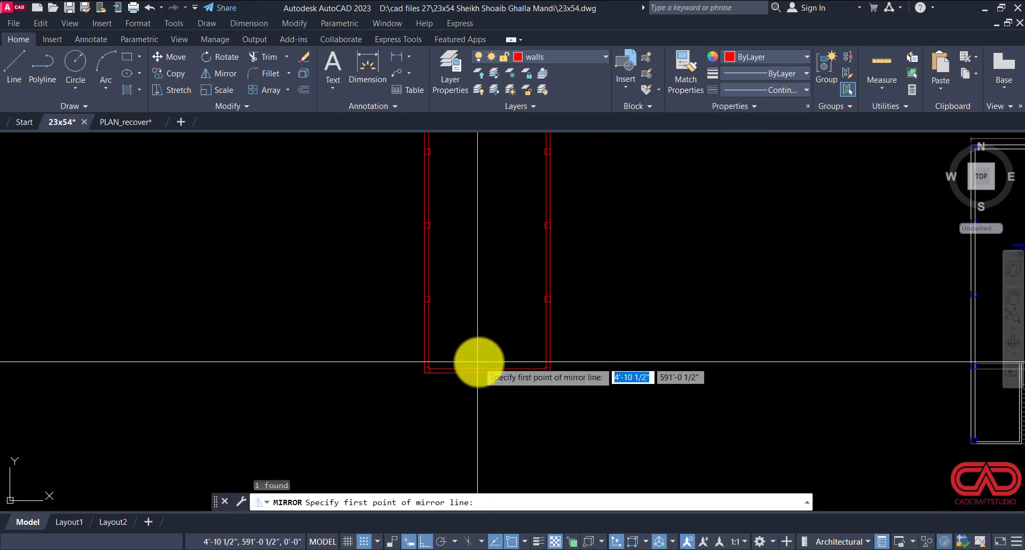
pyautogui.click(486, 367)
pyautogui.click(483, 294)
pyautogui.press('Return')
pyautogui.scroll(-2, 485, 304)
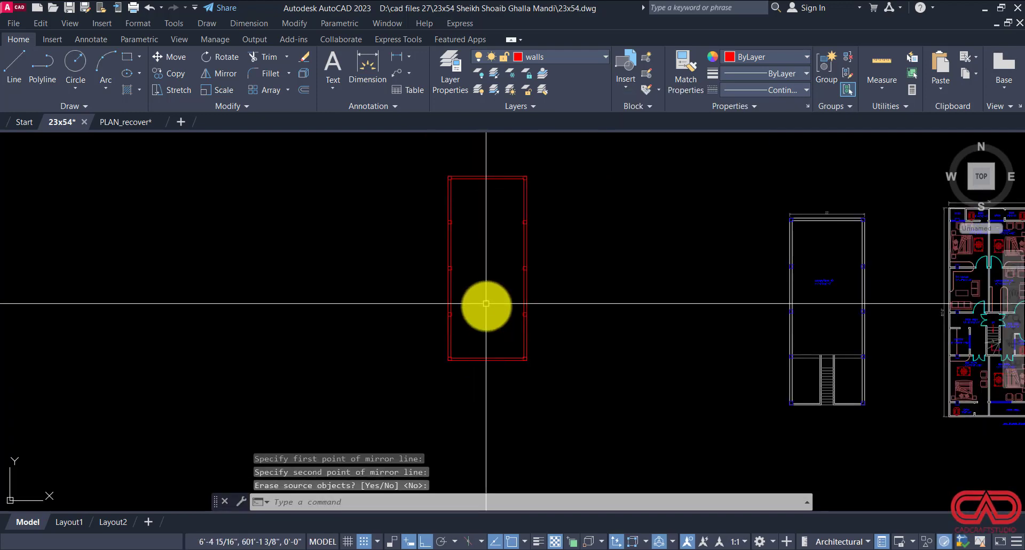
pyautogui.press('Escape')
pyautogui.press('Escape')
pyautogui.press('Escape')
# Step: Trim the inner wall line ends that run inside the upper-left and upper-right corner columns
pyautogui.scroll(5, 442, 187)
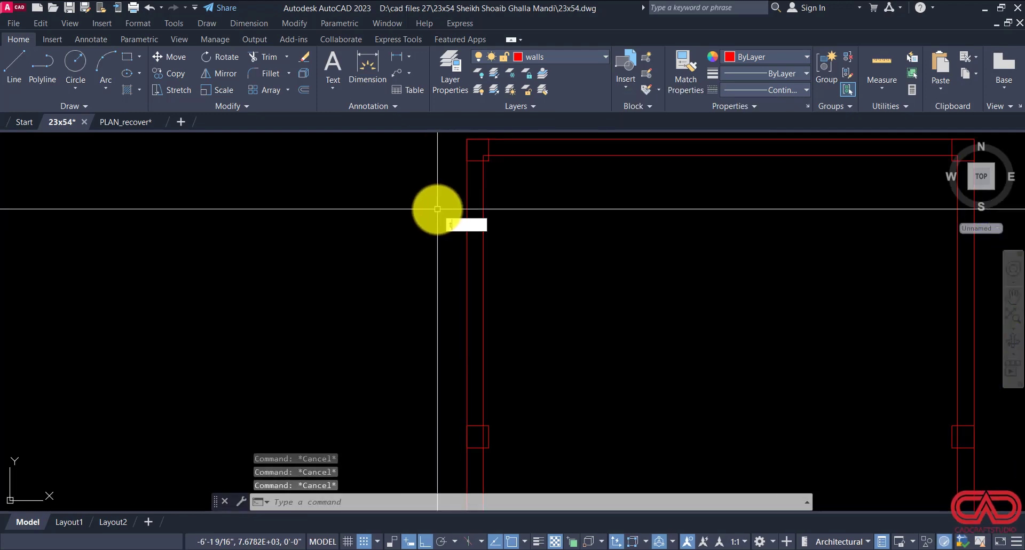
pyautogui.write('r')
pyautogui.press('Return')
pyautogui.scroll(4, 481, 156)
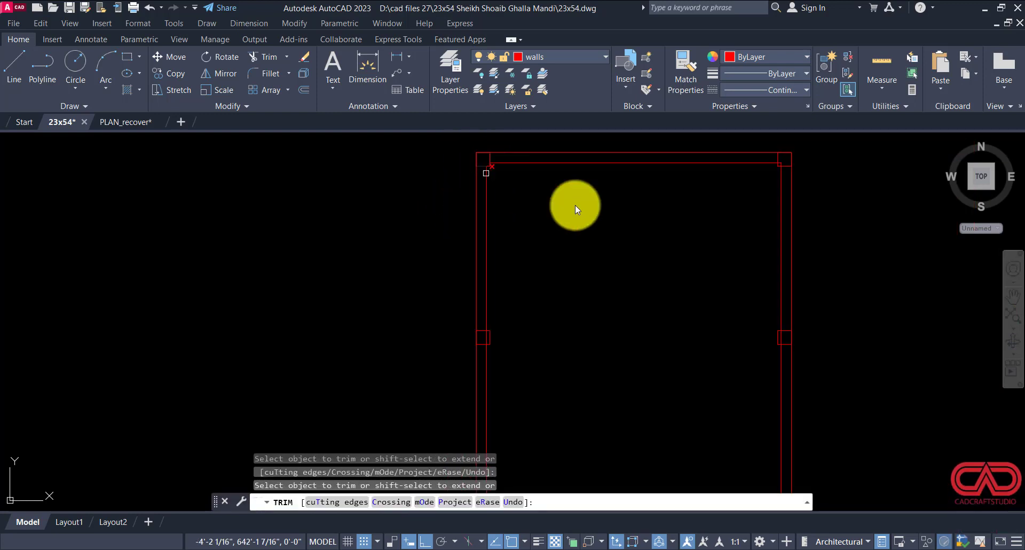
pyautogui.scroll(5, 783, 156)
pyautogui.click(774, 203)
pyautogui.click(770, 213)
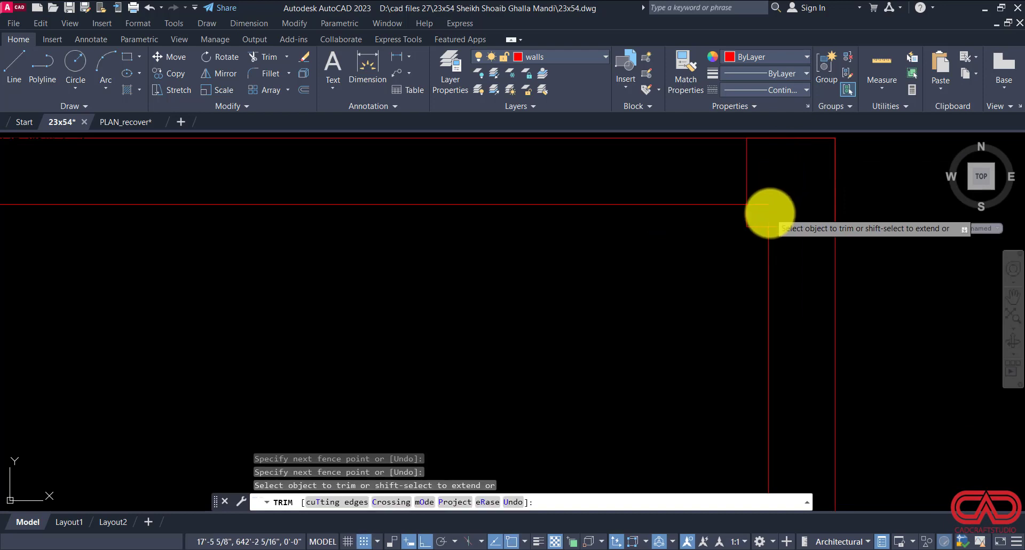
pyautogui.click(763, 201)
pyautogui.click(764, 207)
pyautogui.scroll(-5, 781, 176)
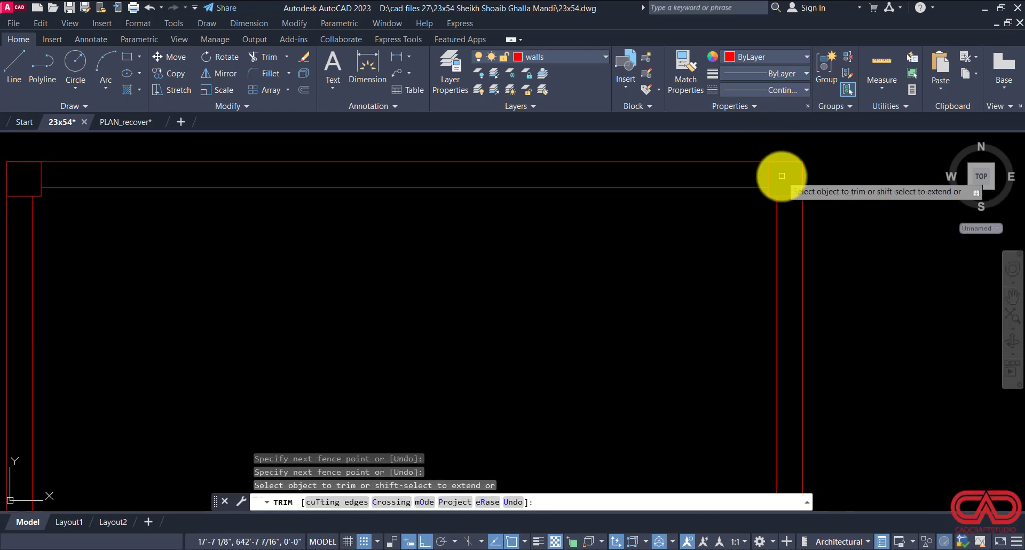
# Step: Trim the inner side-wall lines inside the uppermost pair of intermediate columns
pyautogui.scroll(4, 488, 350)
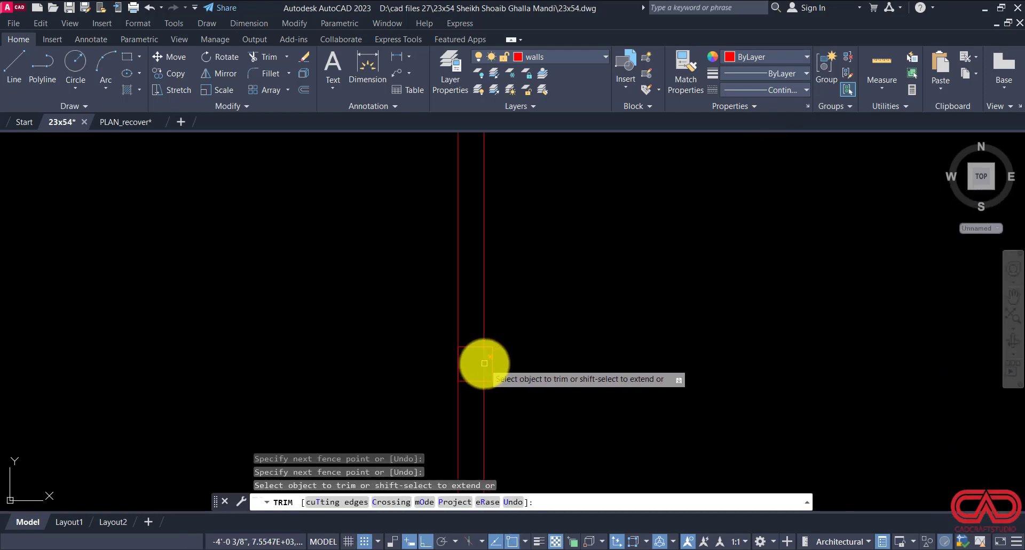
pyautogui.click(484, 363)
pyautogui.scroll(-4, 470, 315)
pyautogui.scroll(4, 665, 336)
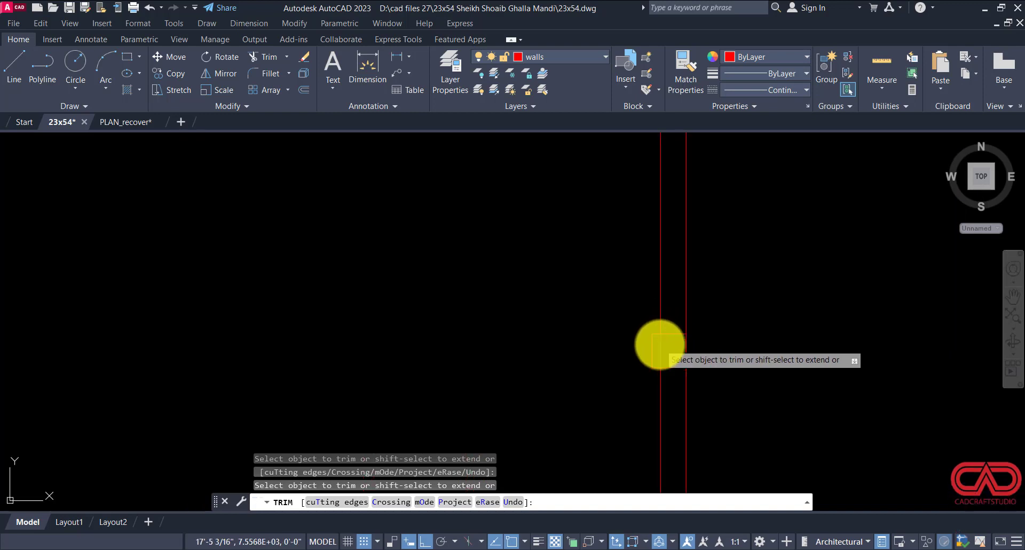
pyautogui.scroll(-7, 659, 344)
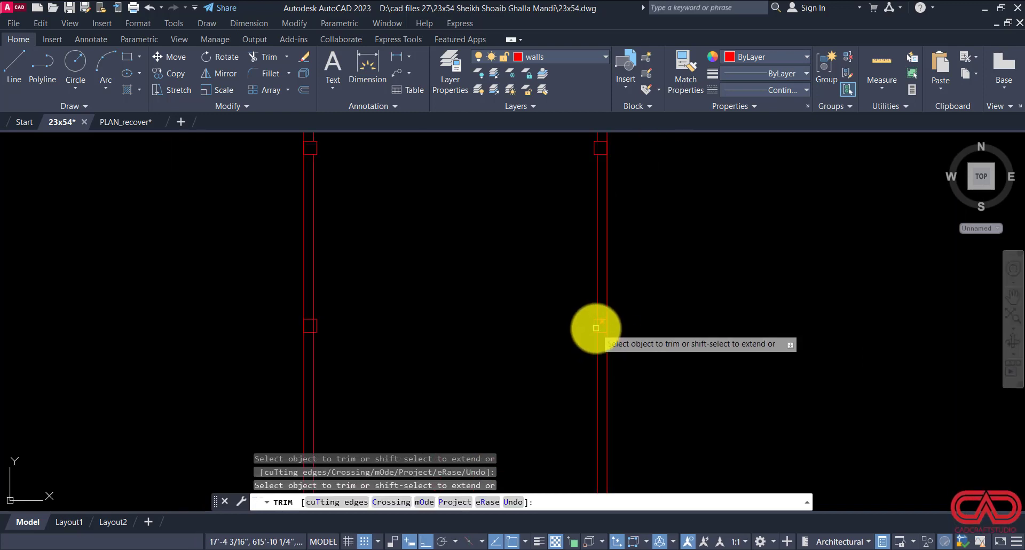
# Step: Trim the inner side-wall lines inside the middle pair of intermediate columns
pyautogui.moveTo(600, 327); pyautogui.dragTo(586, 326)
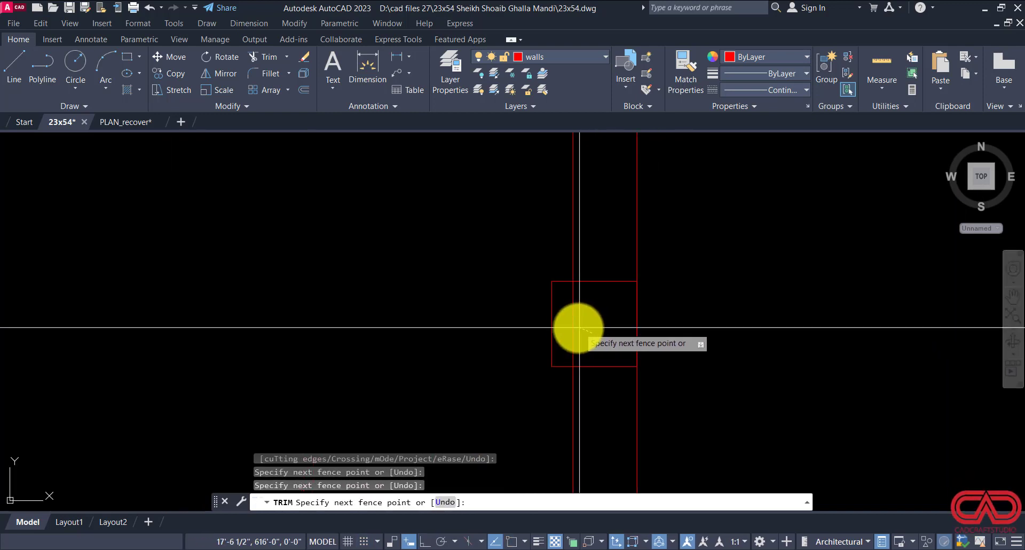
pyautogui.press('Return')
pyautogui.scroll(-3, 566, 327)
pyautogui.scroll(2, 232, 314)
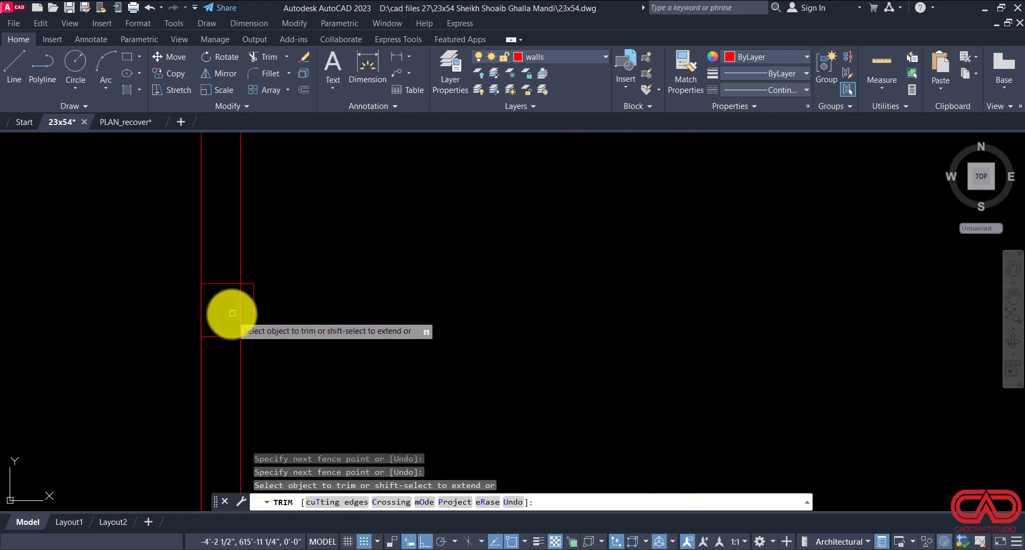
pyautogui.scroll(-10, 416, 222)
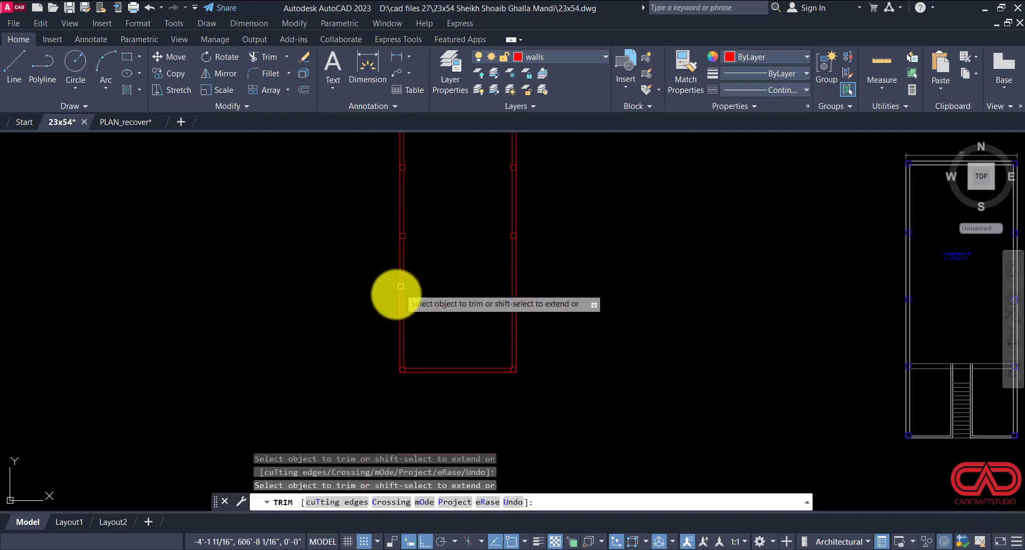
# Step: Trim the inner left wall line inside the lowest intermediate column
pyautogui.scroll(6, 403, 315)
pyautogui.scroll(3, 416, 330)
pyautogui.click(418, 330)
pyautogui.scroll(-6, 502, 248)
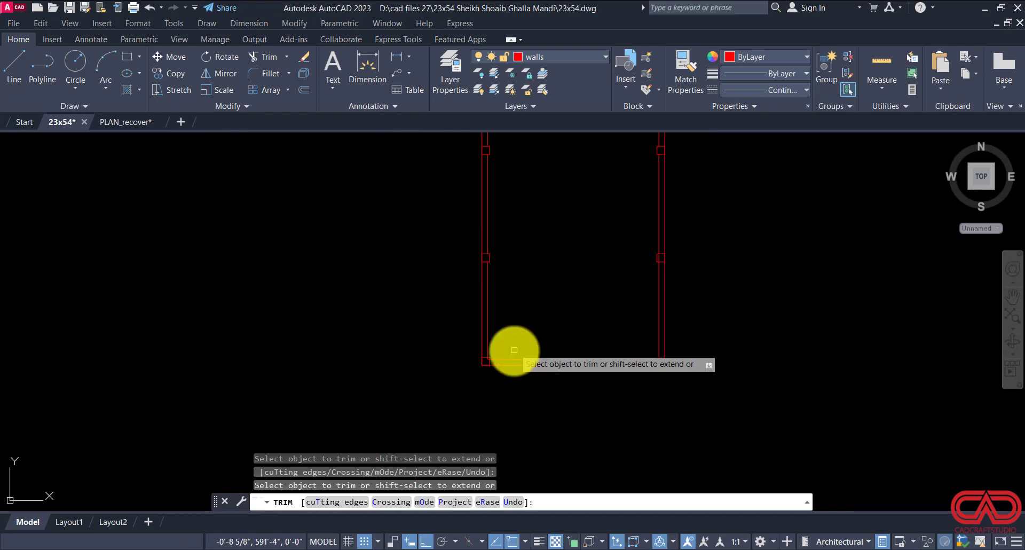
# Step: Trim the inner wall line ends that run inside the lower-left and lower-right corner columns
pyautogui.scroll(6, 515, 366)
pyautogui.scroll(6, 345, 305)
pyautogui.click(331, 297)
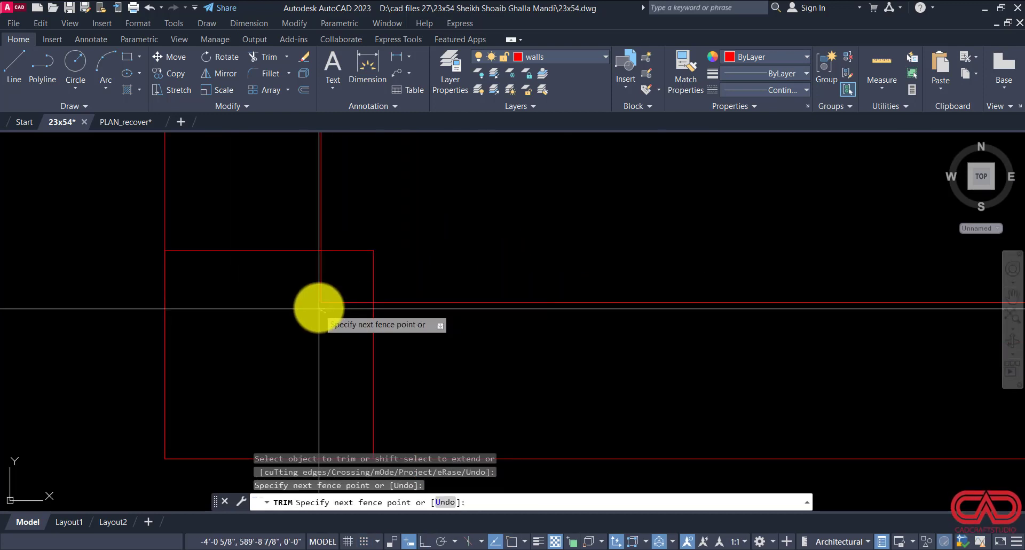
pyautogui.press('Return')
pyautogui.scroll(-5, 323, 287)
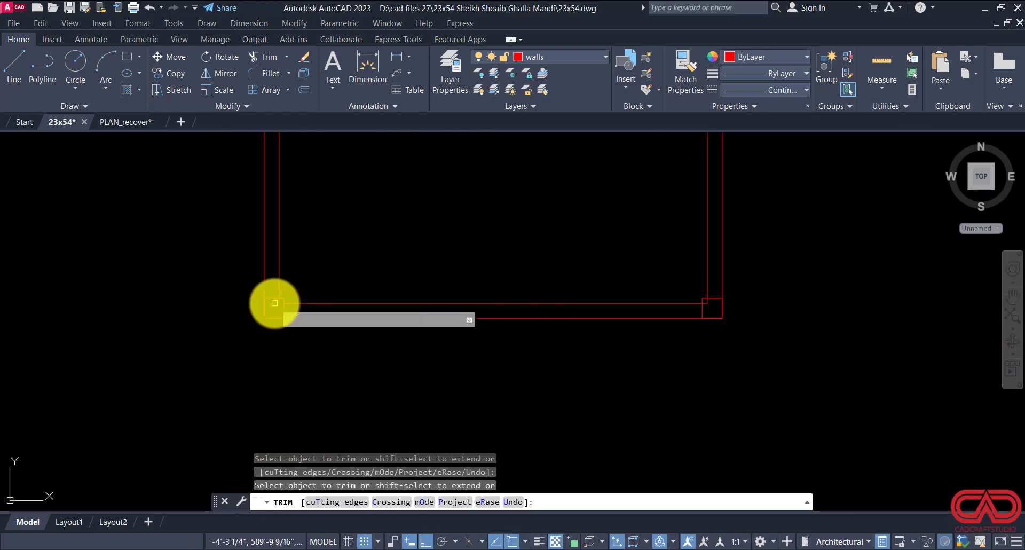
pyautogui.scroll(5, 704, 306)
pyautogui.click(721, 270)
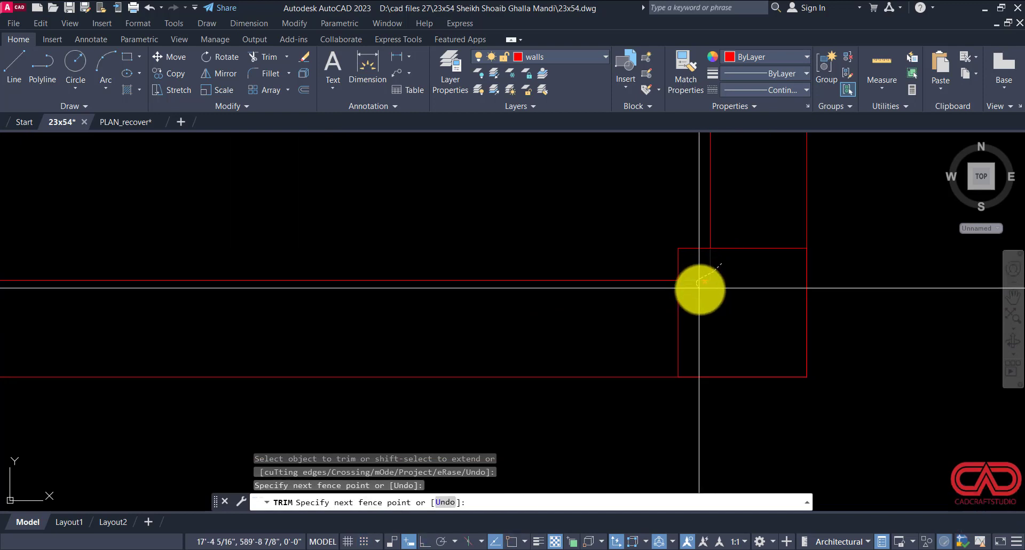
pyautogui.click(698, 289)
pyautogui.scroll(-14, 704, 308)
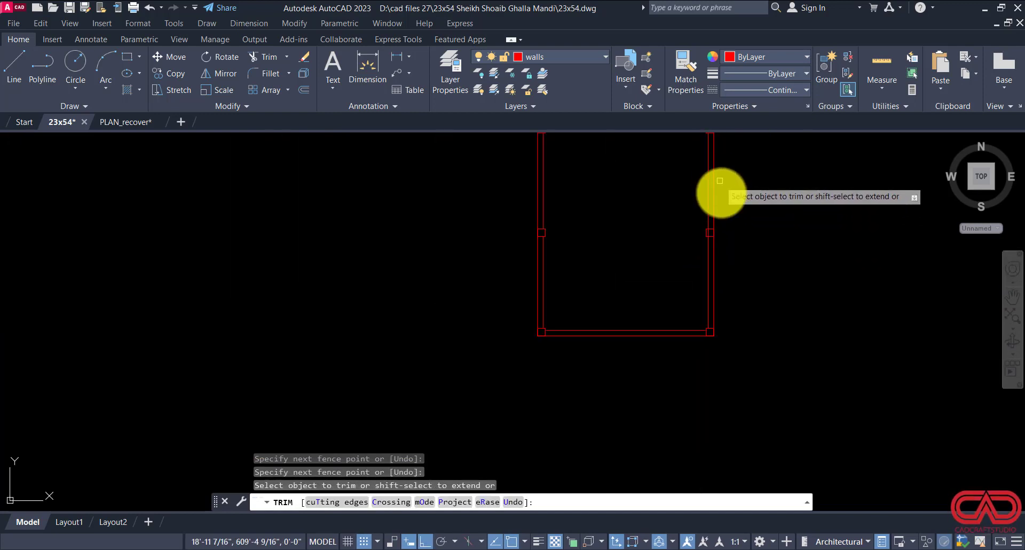
# Step: Trim the inner right wall line inside the lowest intermediate column and finish trimming
pyautogui.scroll(-3, 716, 203)
pyautogui.click(487, 295)
pyautogui.click(506, 294)
pyautogui.press('Return')
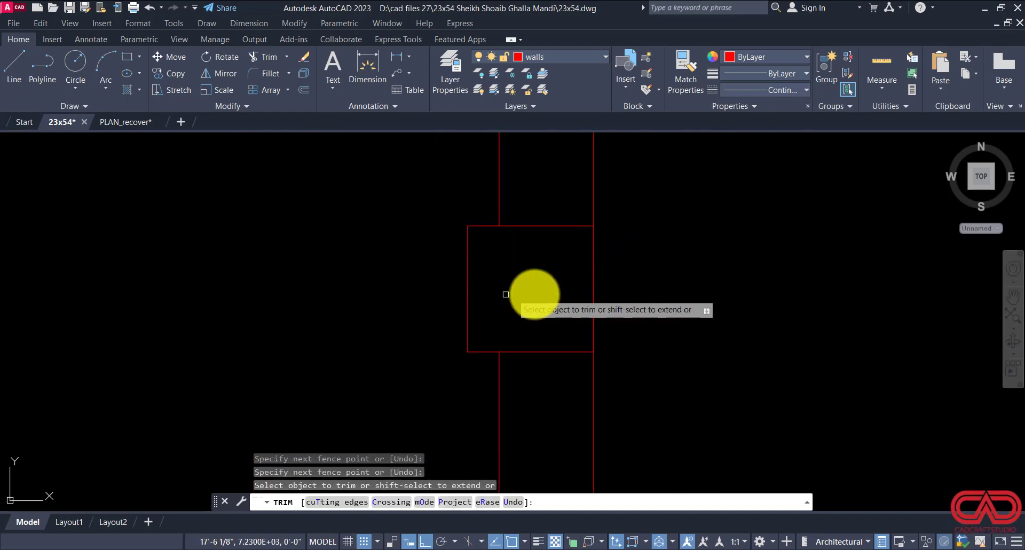
pyautogui.press('Escape')
pyautogui.scroll(-8, 709, 296)
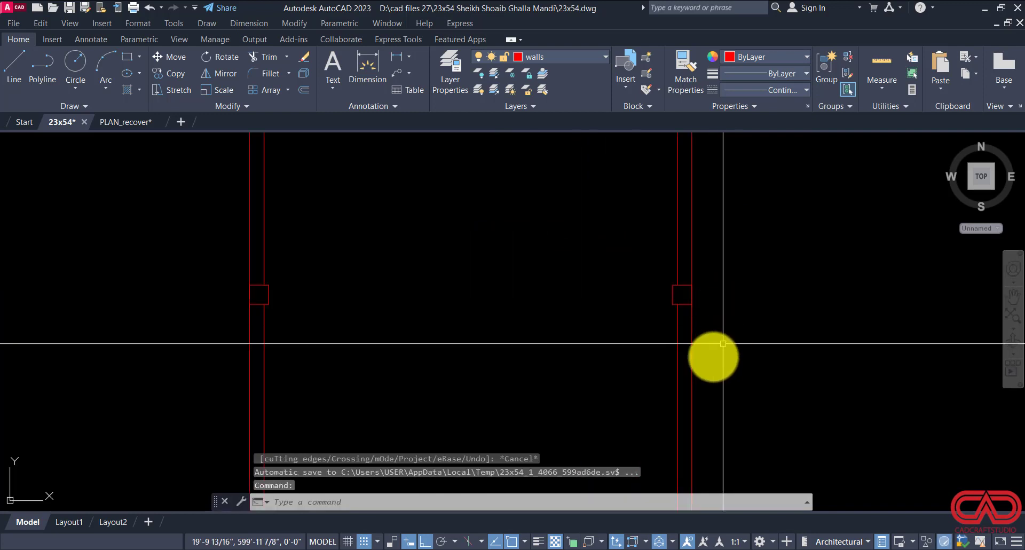
# Step: Offset the plan's right and bottom outer wall lines 12 inches inward
pyautogui.click(692, 346)
pyautogui.scroll(-4, 726, 366)
pyautogui.write('o')
pyautogui.press('Return')
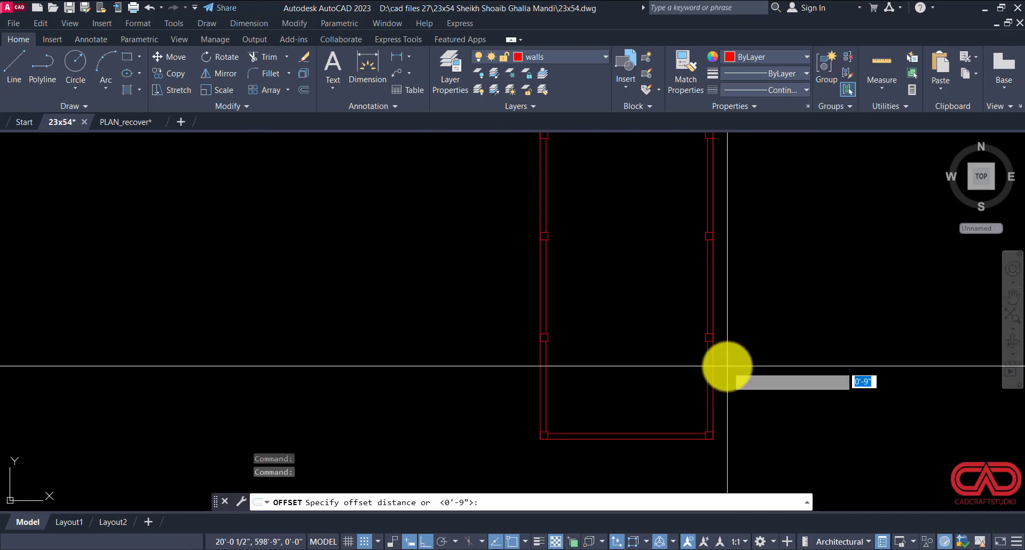
pyautogui.write('12')
pyautogui.press('Return')
pyautogui.click(641, 369)
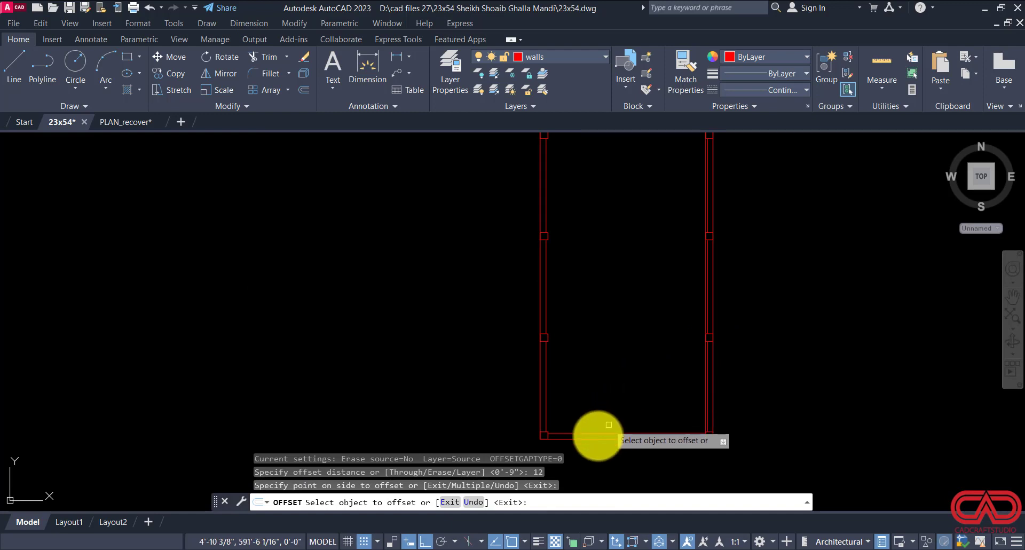
pyautogui.scroll(5, 609, 424)
pyautogui.click(606, 461)
pyautogui.click(614, 395)
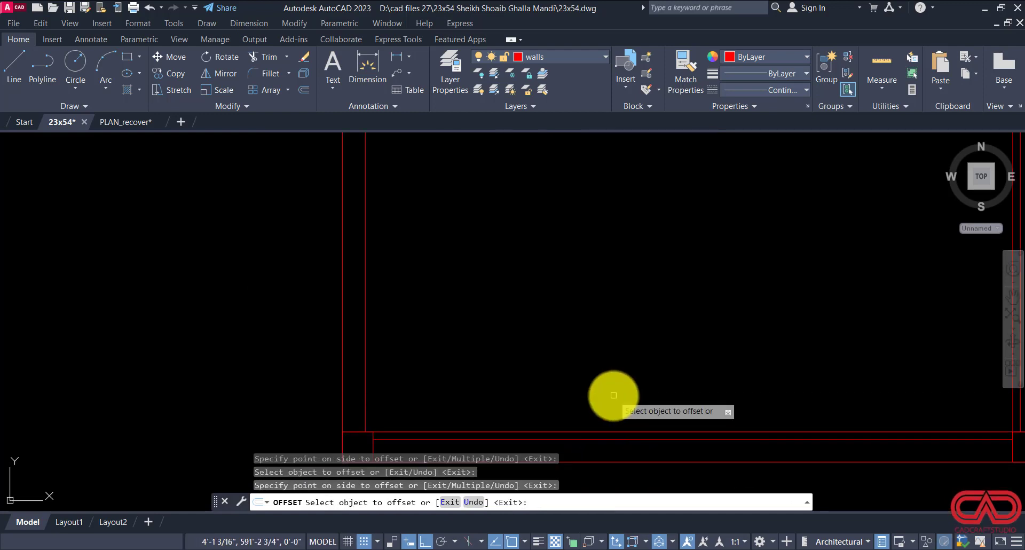
# Step: Offset both the inner and the outer line of the left wall 12 inches into the plan
pyautogui.click(366, 342)
pyautogui.click(473, 368)
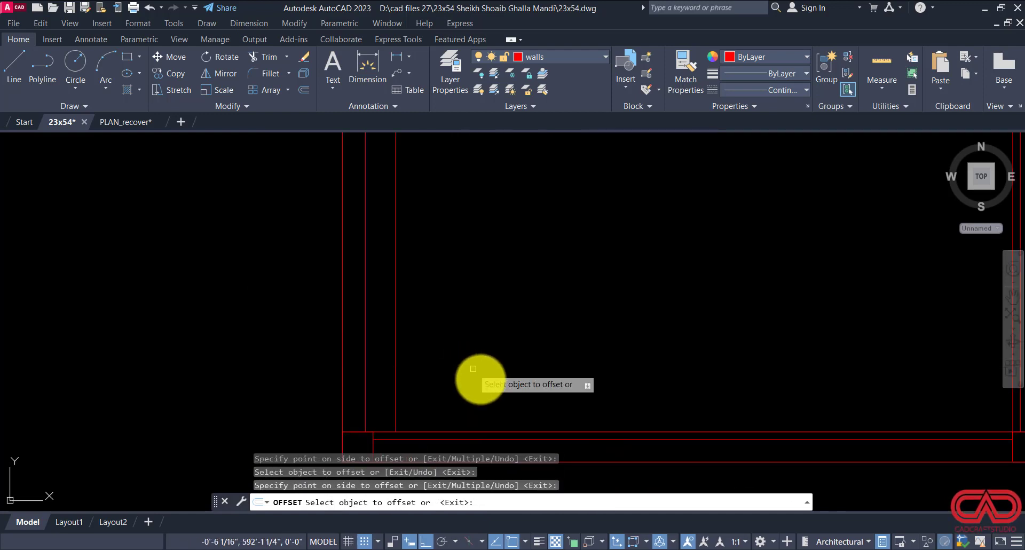
pyautogui.click(341, 356)
pyautogui.click(415, 374)
pyautogui.press('Escape')
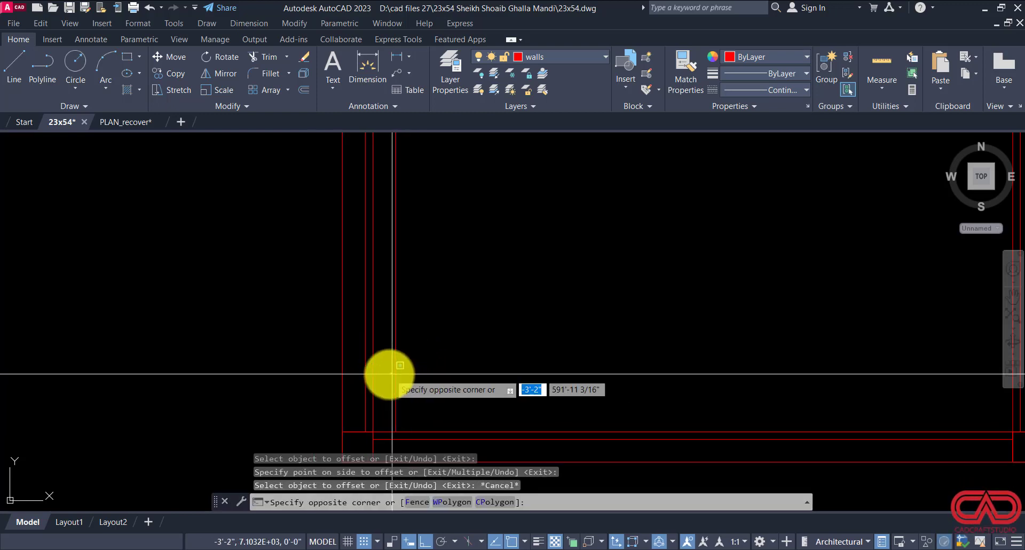
# Step: Erase the extra line that was offset from the left wall's inner line
pyautogui.click(395, 375)
pyautogui.write('E')
pyautogui.press('Return')
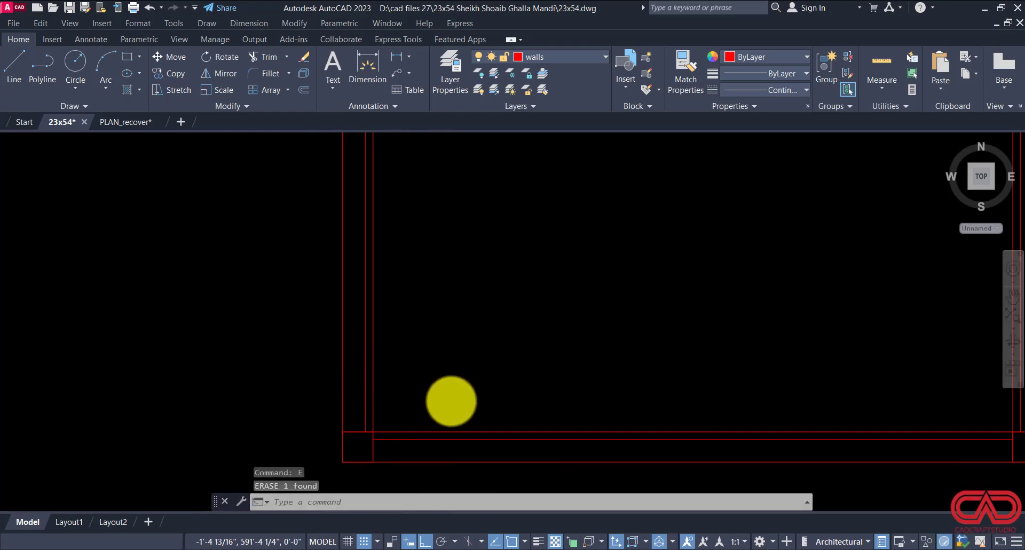
# Step: Offset the plan's top outer wall line 12 inches inward
pyautogui.scroll(-4, 458, 393)
pyautogui.scroll(5, 433, 190)
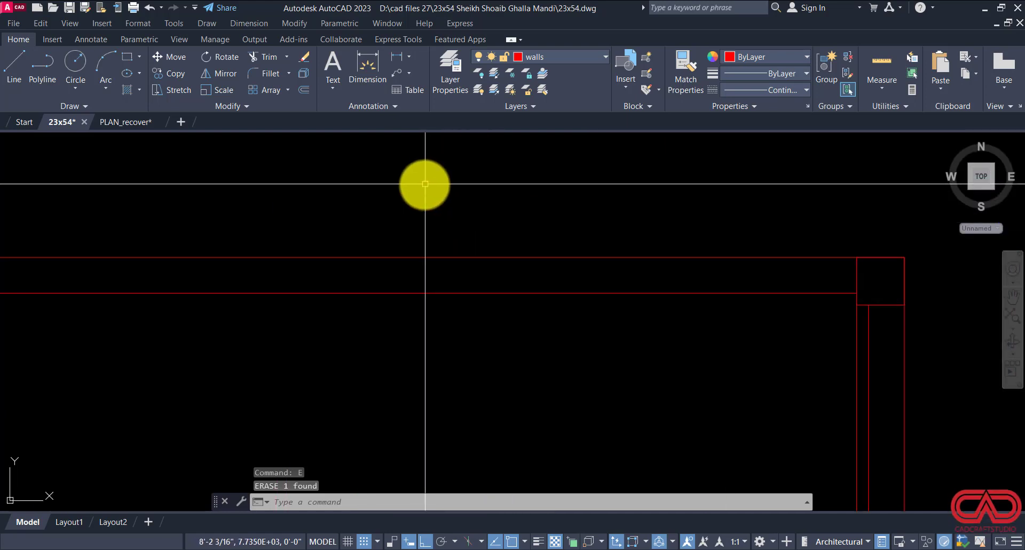
pyautogui.write('o')
pyautogui.press('Return')
pyautogui.write('12')
pyautogui.press('Return')
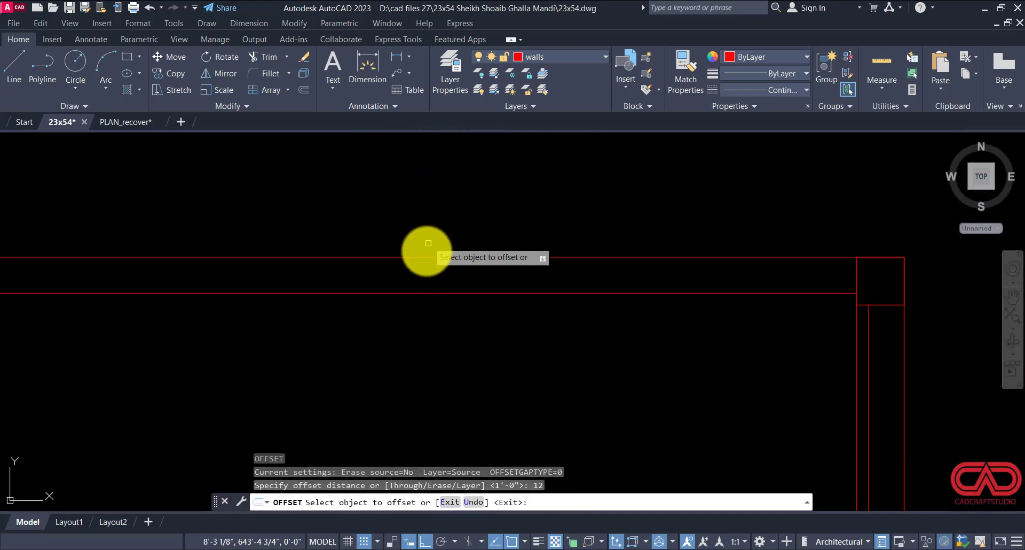
pyautogui.click(424, 258)
pyautogui.click(432, 343)
pyautogui.press('Escape')
pyautogui.scroll(-4, 842, 286)
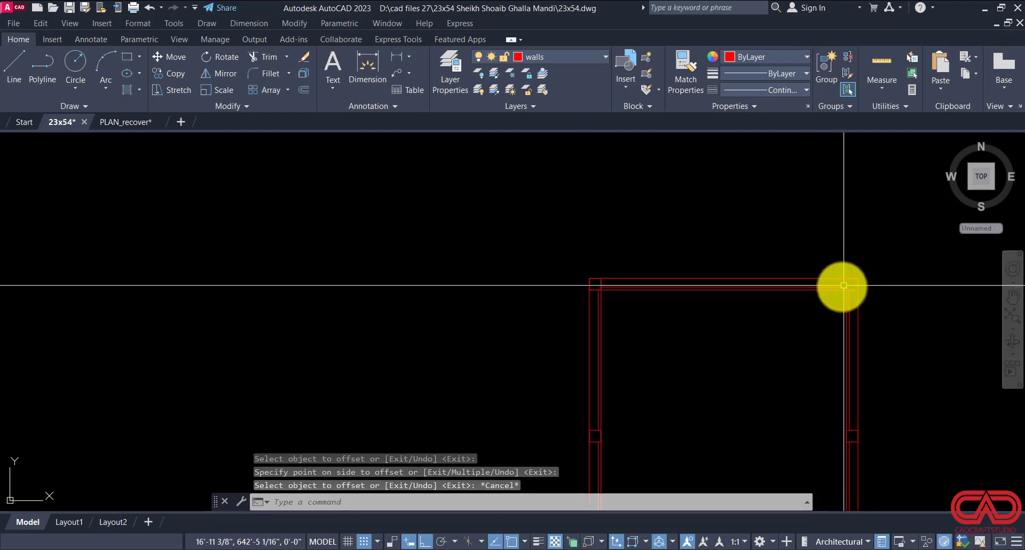
# Step: Fillet the 12-inch offset lines into sharp corners at the plan's upper-left and upper-right columns
pyautogui.moveTo(667, 325); pyautogui.dragTo(572, 278, button='middle')
pyautogui.scroll(2, 555, 260)
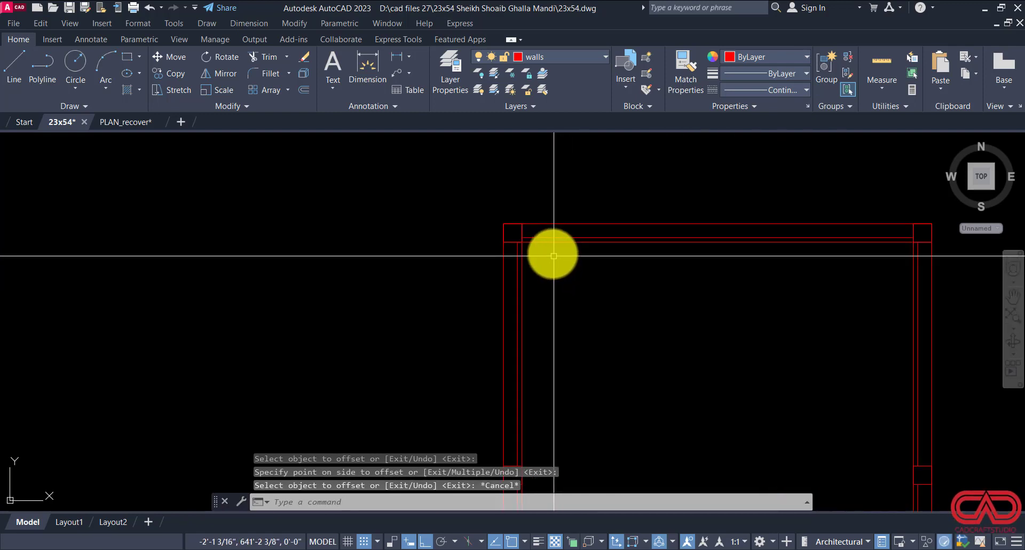
pyautogui.click(548, 244)
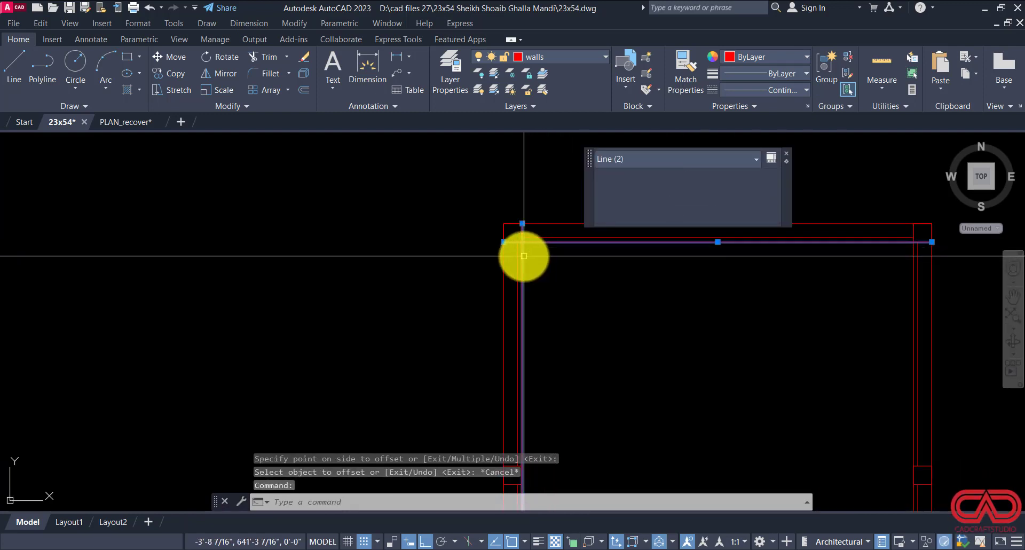
pyautogui.press('Escape')
pyautogui.write('f')
pyautogui.press('space')
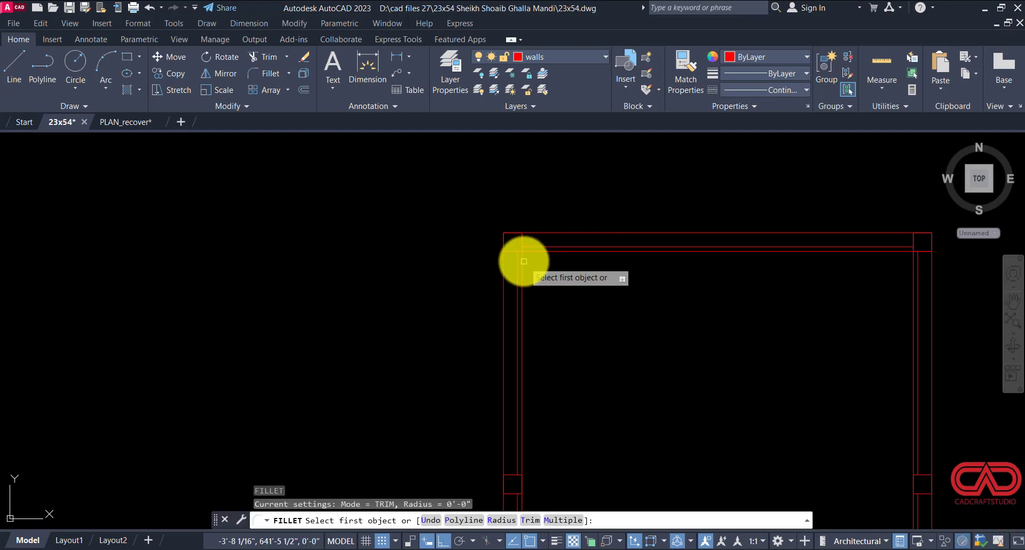
pyautogui.click(522, 262)
pyautogui.click(544, 251)
pyautogui.press('space')
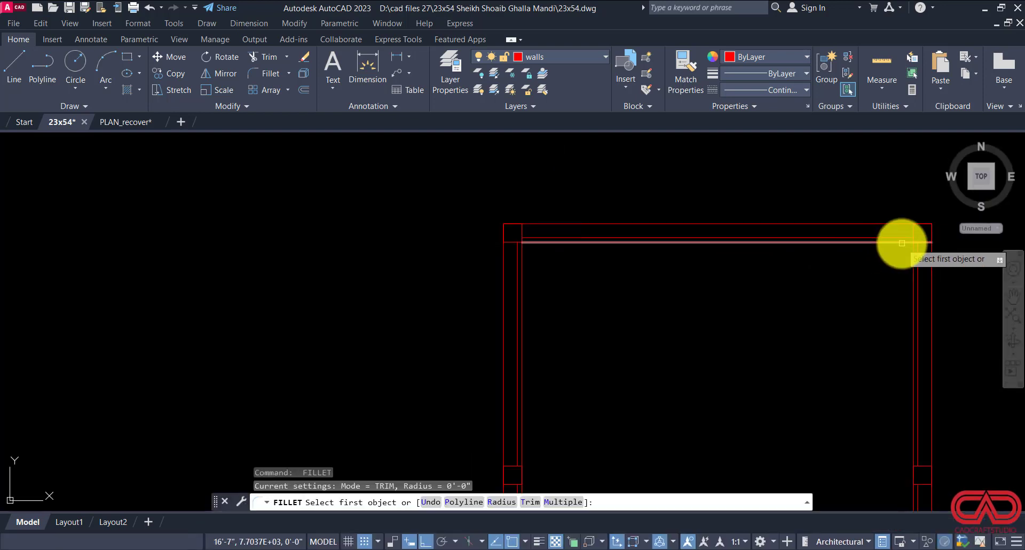
pyautogui.click(901, 243)
pyautogui.click(913, 259)
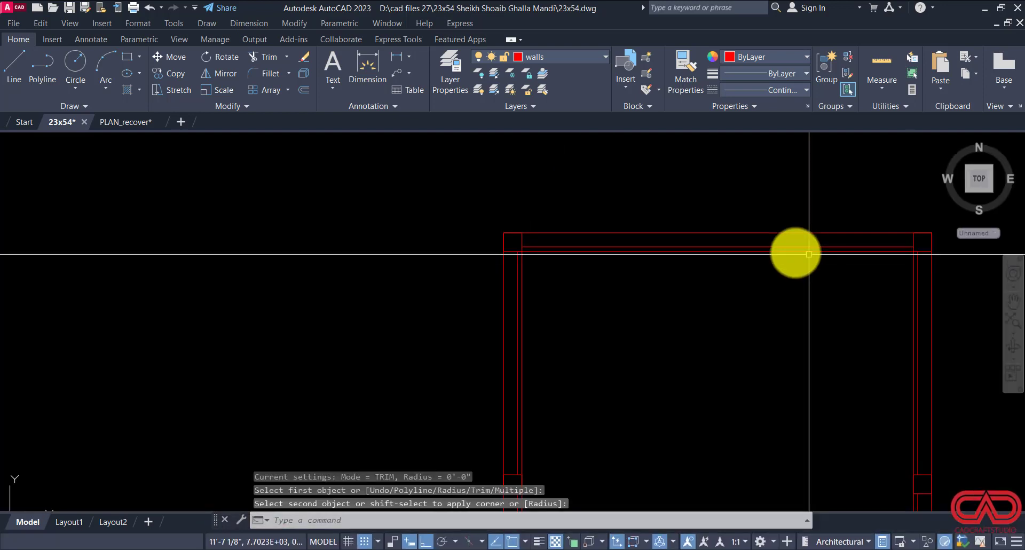
# Step: Fillet the left and bottom 12-inch offset lines into a sharp corner at the lower-left column
pyautogui.scroll(-6, 812, 259)
pyautogui.moveTo(759, 326); pyautogui.dragTo(655, 232, button='middle')
pyautogui.scroll(6, 607, 442)
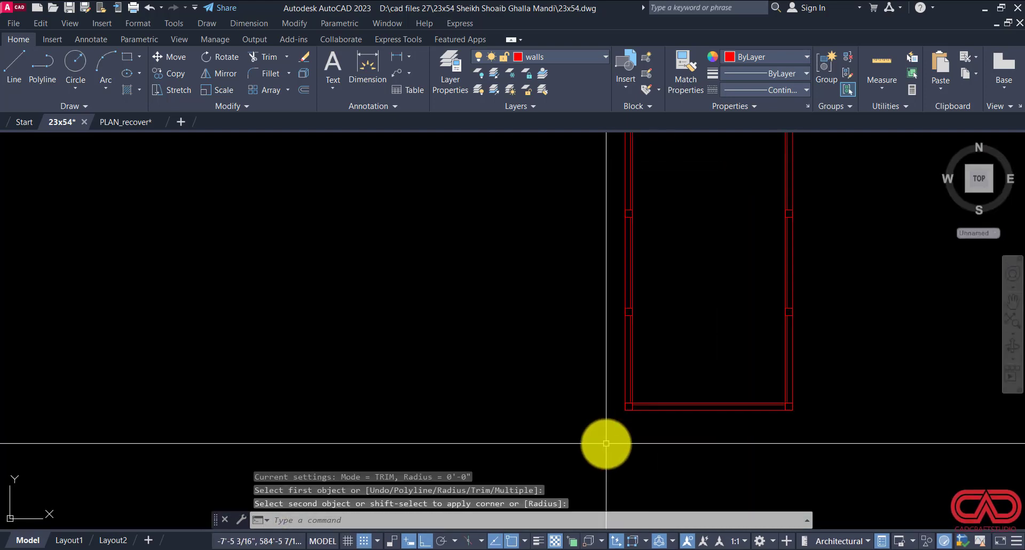
pyautogui.scroll(3, 686, 340)
pyautogui.press('Return')
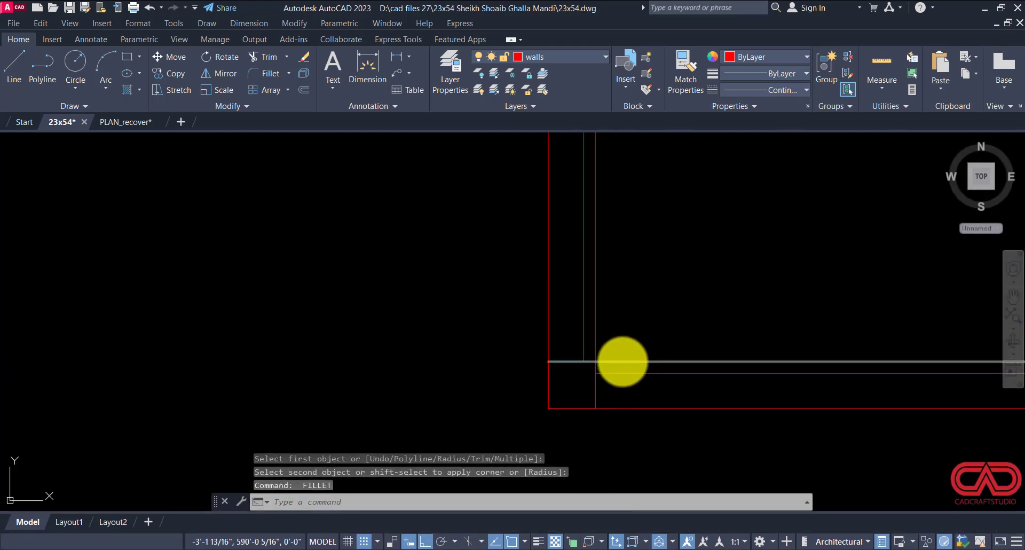
pyautogui.click(623, 362)
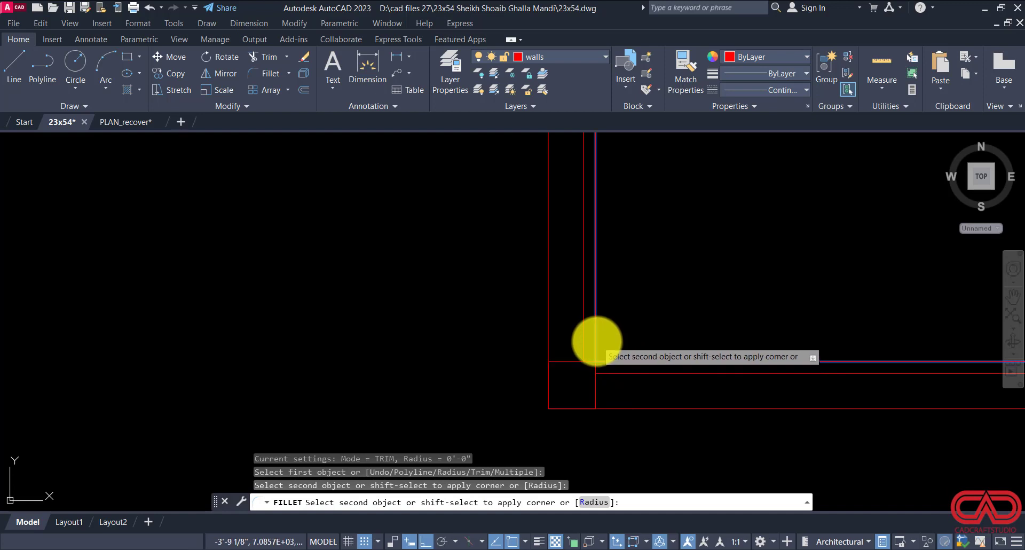
pyautogui.click(596, 341)
# Step: Fillet the bottom and right 12-inch offset lines into a sharp corner at the lower-right column
pyautogui.scroll(-6, 524, 360)
pyautogui.scroll(6, 787, 350)
pyautogui.press('Return')
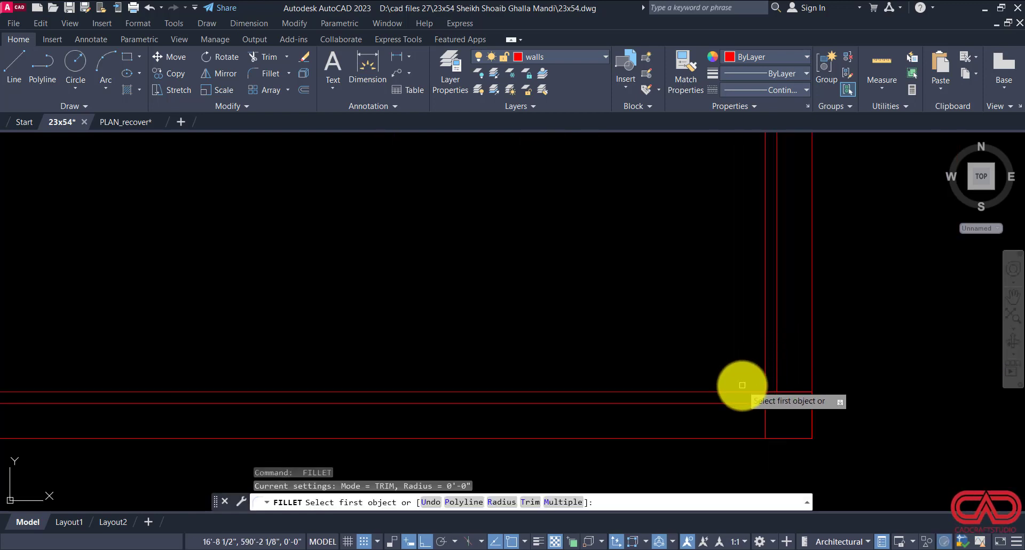
pyautogui.click(745, 391)
pyautogui.click(765, 371)
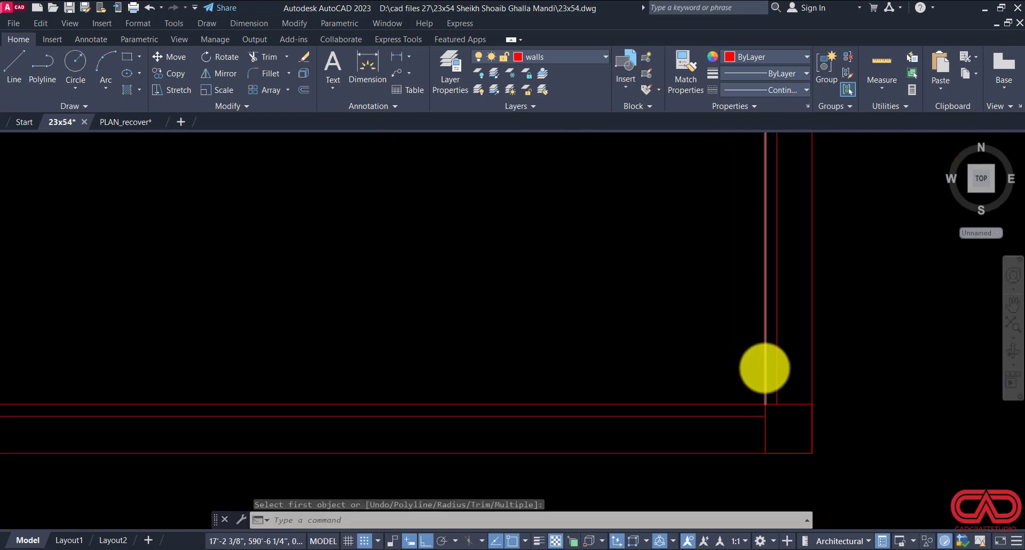
# Step: Change the linetype of the left, right and bottom 12-inch offset lines to HIDDEN2
pyautogui.click(764, 368)
pyautogui.click(723, 396)
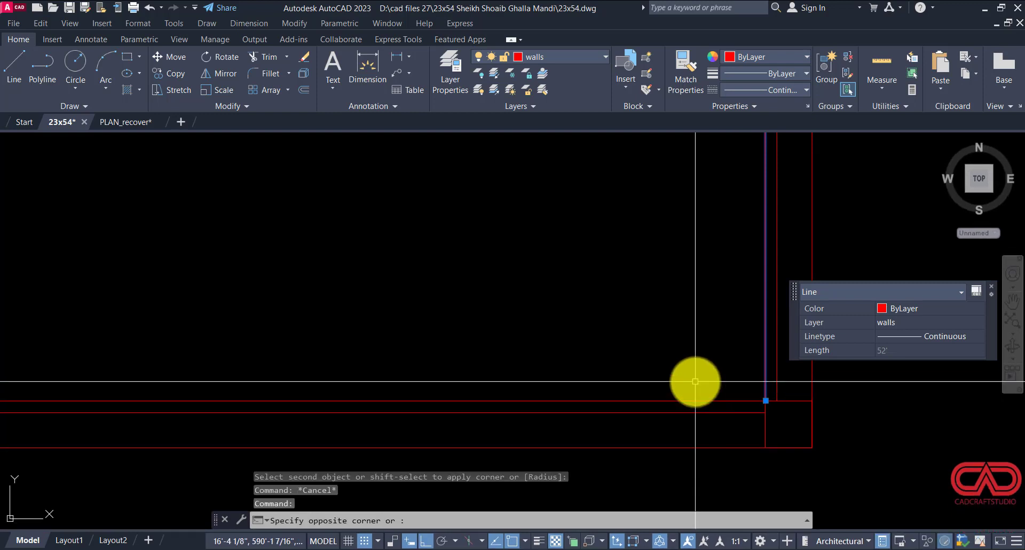
pyautogui.scroll(-6, 766, 393)
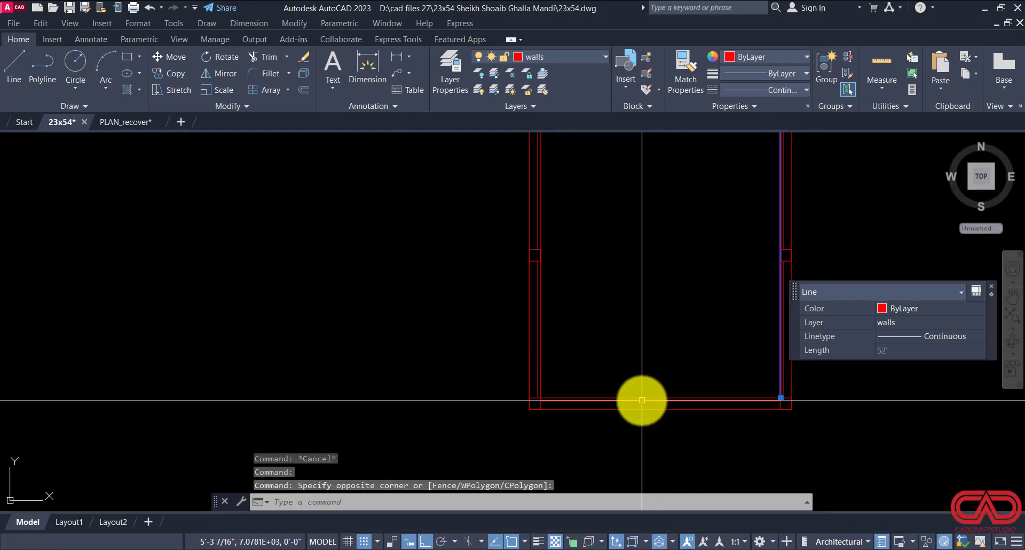
pyautogui.click(639, 397)
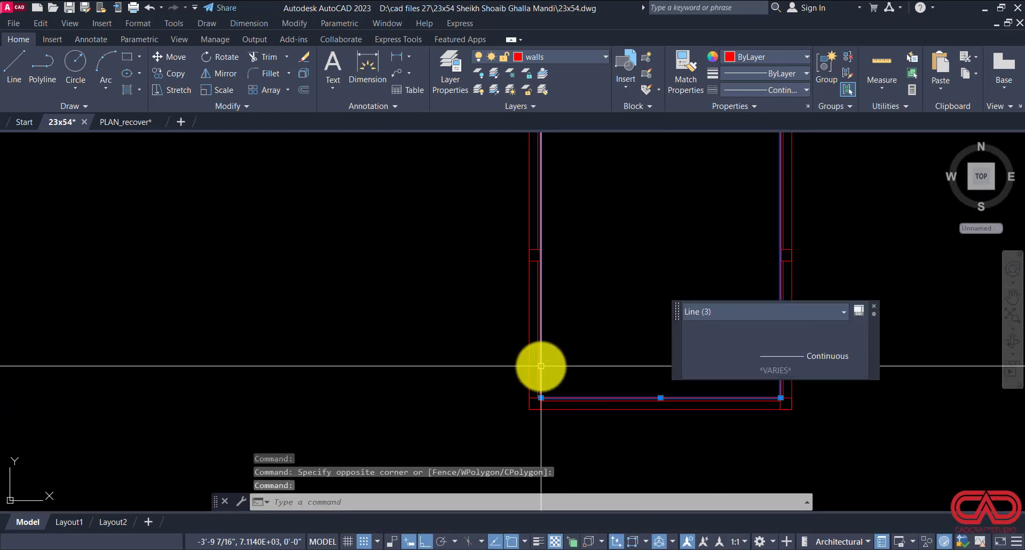
pyautogui.click(774, 91)
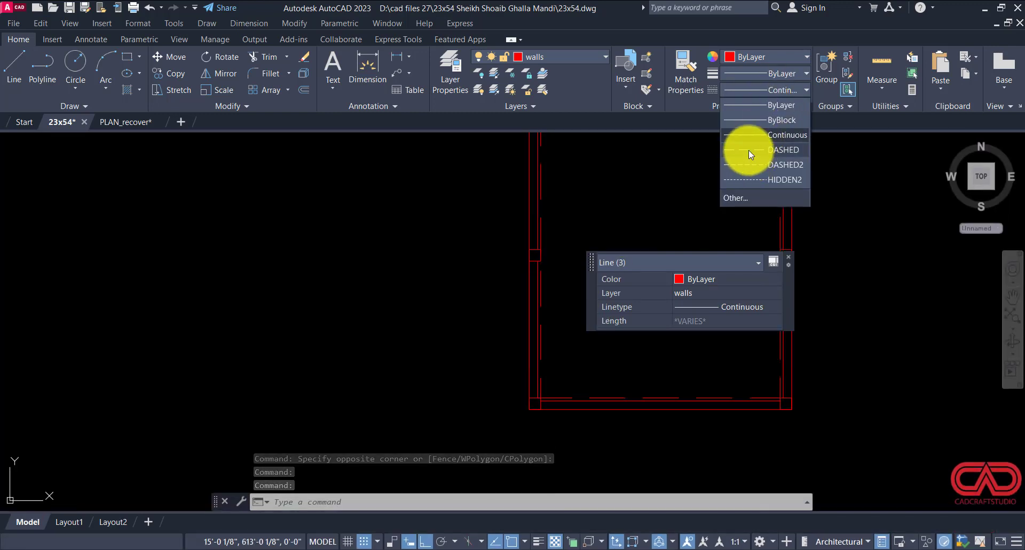
pyautogui.click(747, 179)
pyautogui.scroll(-2, 694, 225)
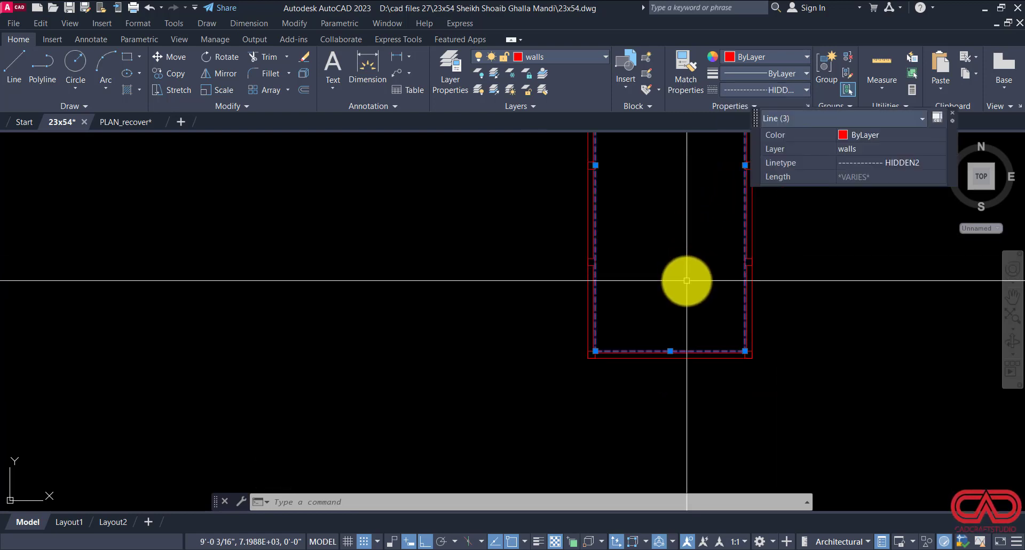
pyautogui.moveTo(693, 224); pyautogui.dragTo(680, 337, button='middle')
pyautogui.scroll(-4, 675, 309)
pyautogui.scroll(8, 662, 226)
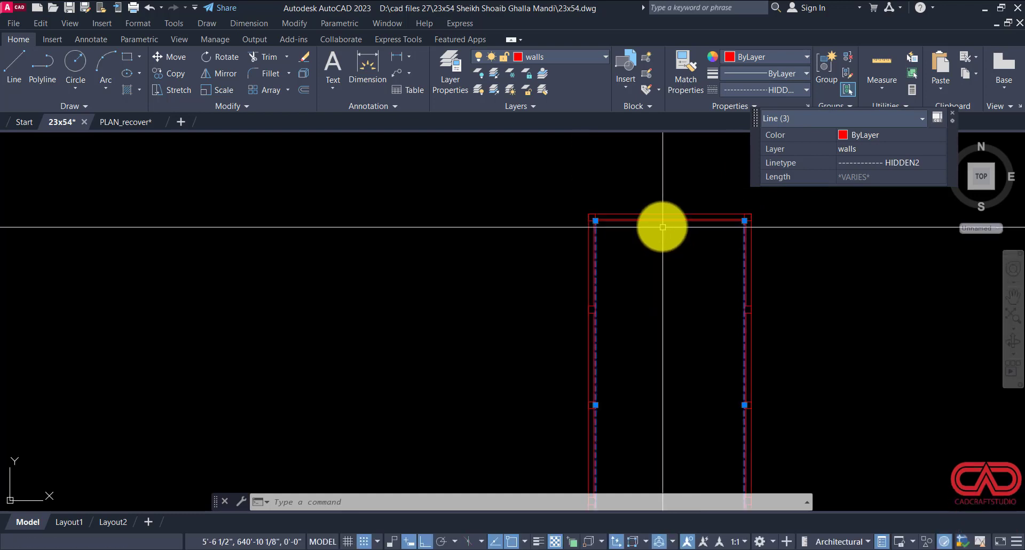
pyautogui.press('Escape')
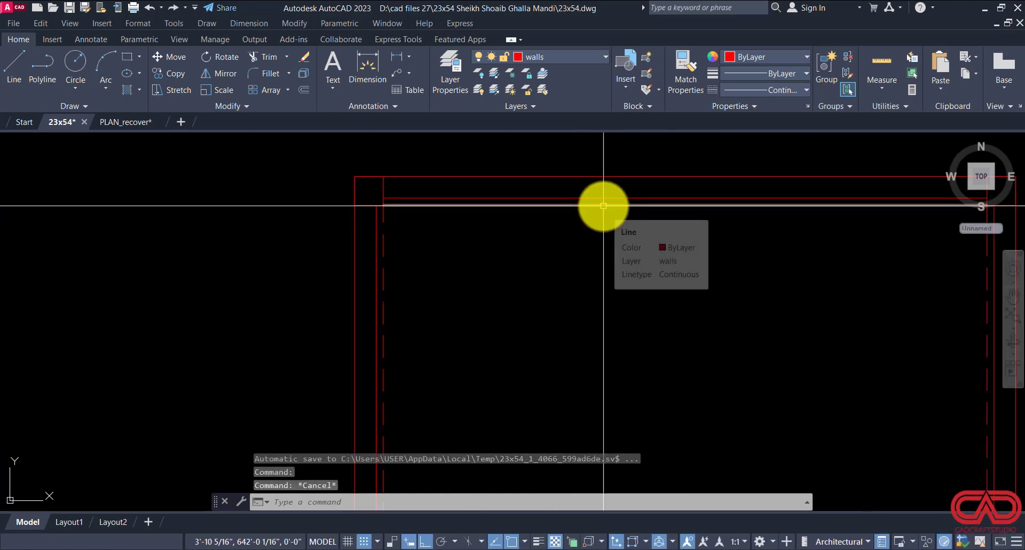
# Step: Match the top 12-inch offset line's properties to those of the left dashed offset line
pyautogui.write('ma')
pyautogui.press('Return')
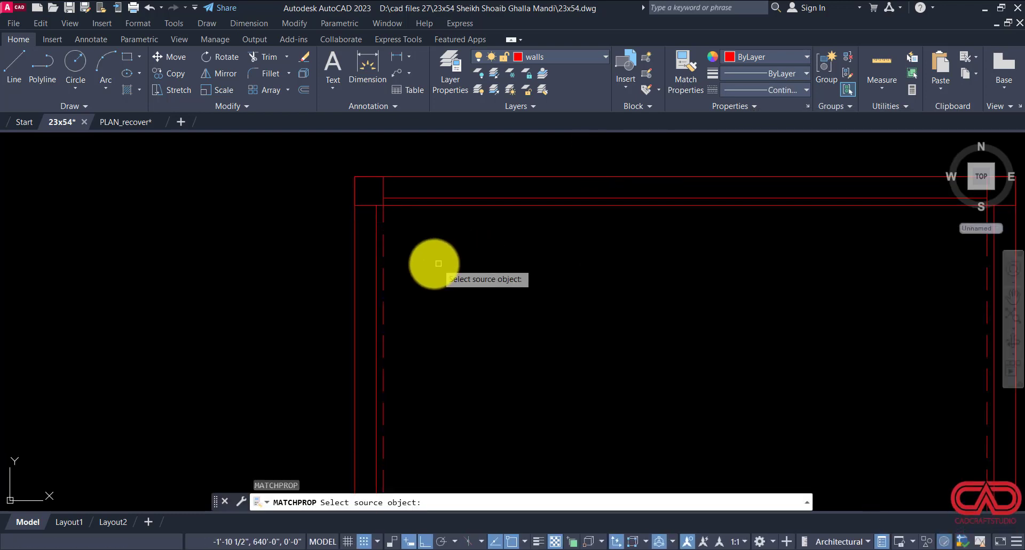
pyautogui.click(384, 239)
pyautogui.scroll(-5, 529, 232)
pyautogui.press('Escape')
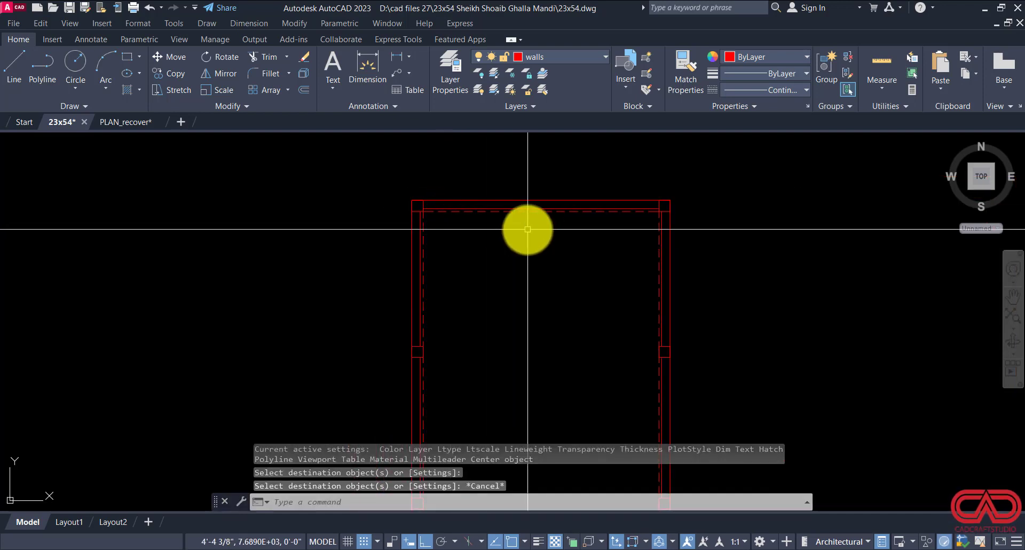
pyautogui.press('Escape')
pyautogui.moveTo(473, 339); pyautogui.dragTo(448, 251, button='middle')
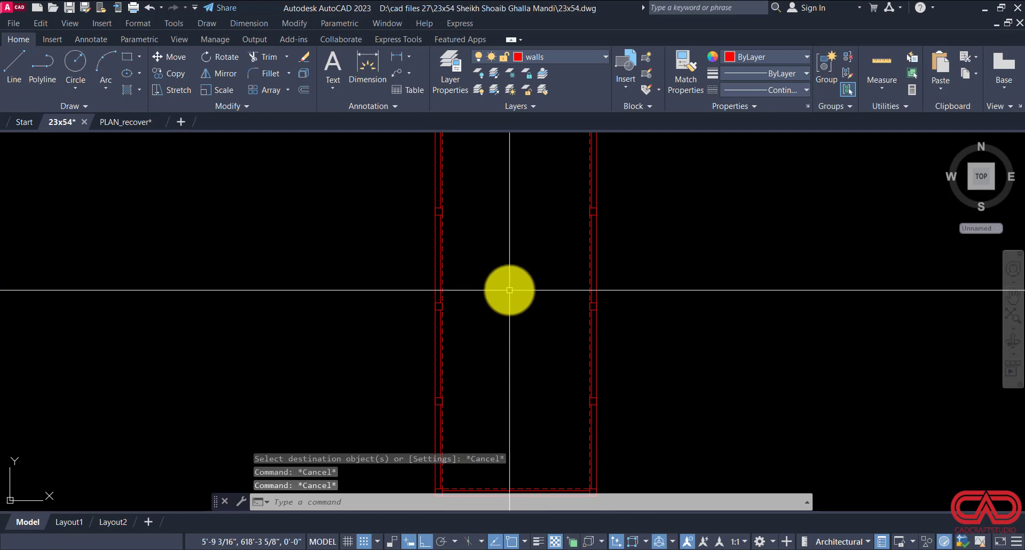
pyautogui.write('L;')
pyautogui.press('Return')
pyautogui.press('Escape')
pyautogui.press('Escape')
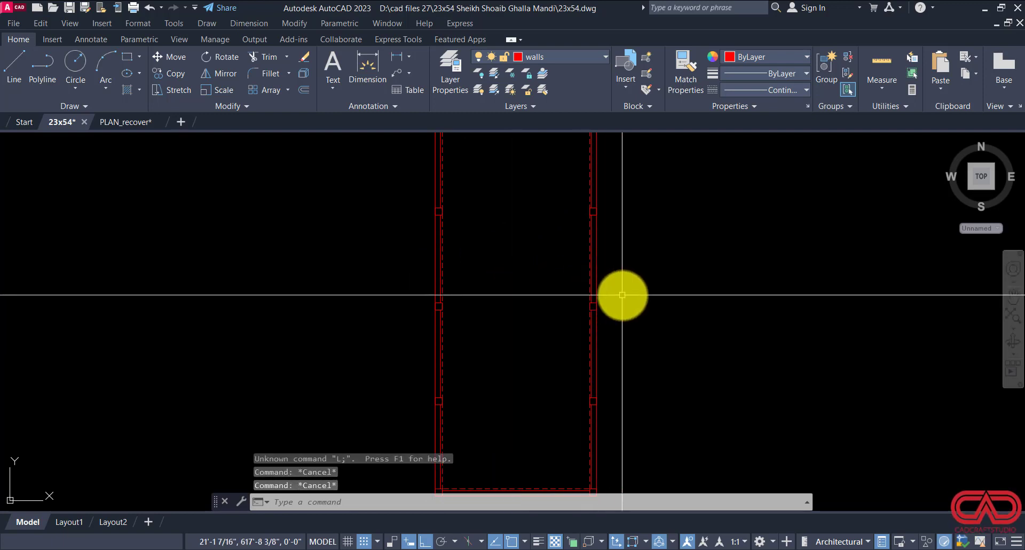
# Step: Add an aligned dimension outside the right wall from the plan's lower-right corner to the first column above it
pyautogui.write('da')
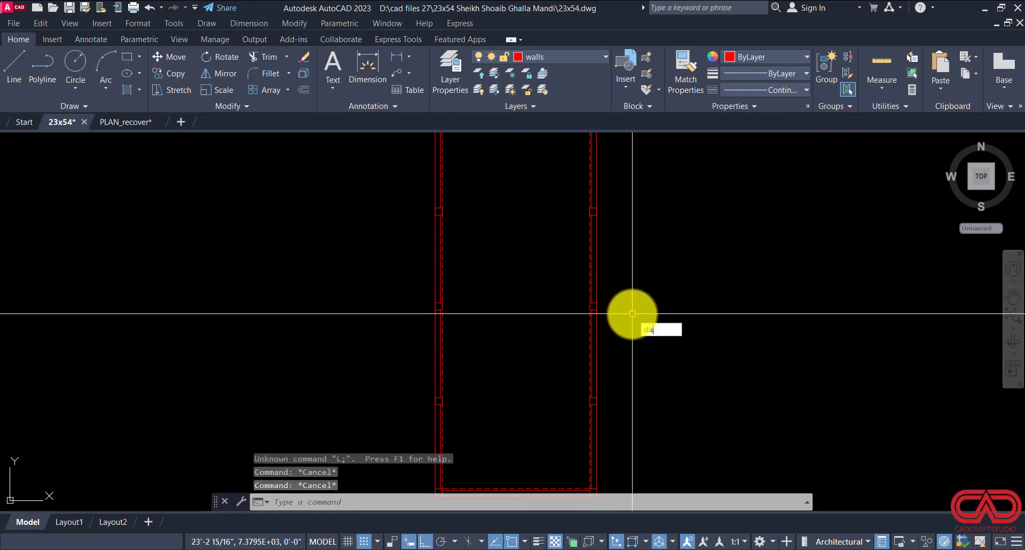
pyautogui.write('l')
pyautogui.press('Return')
pyautogui.moveTo(629, 348); pyautogui.dragTo(609, 303, button='middle')
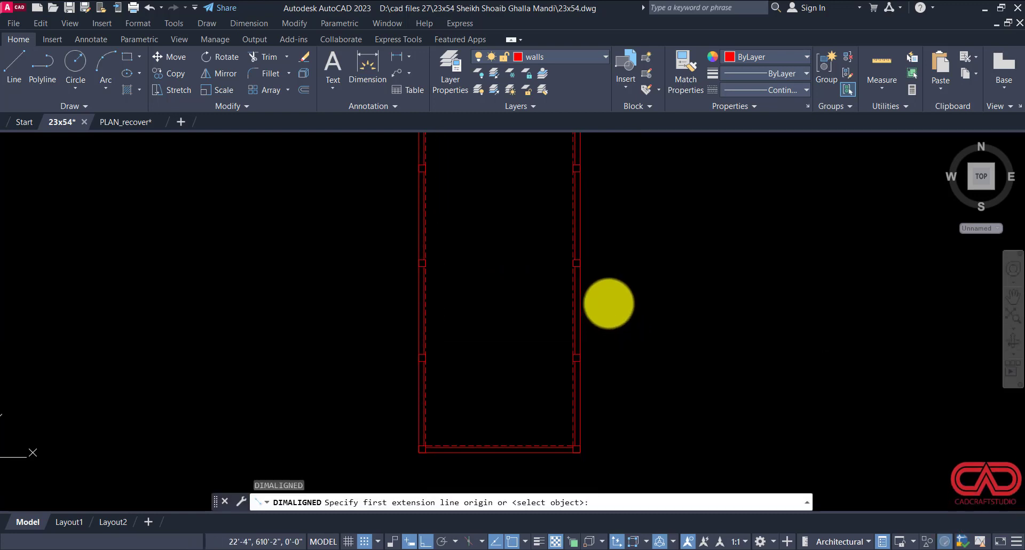
pyautogui.scroll(2, 570, 462)
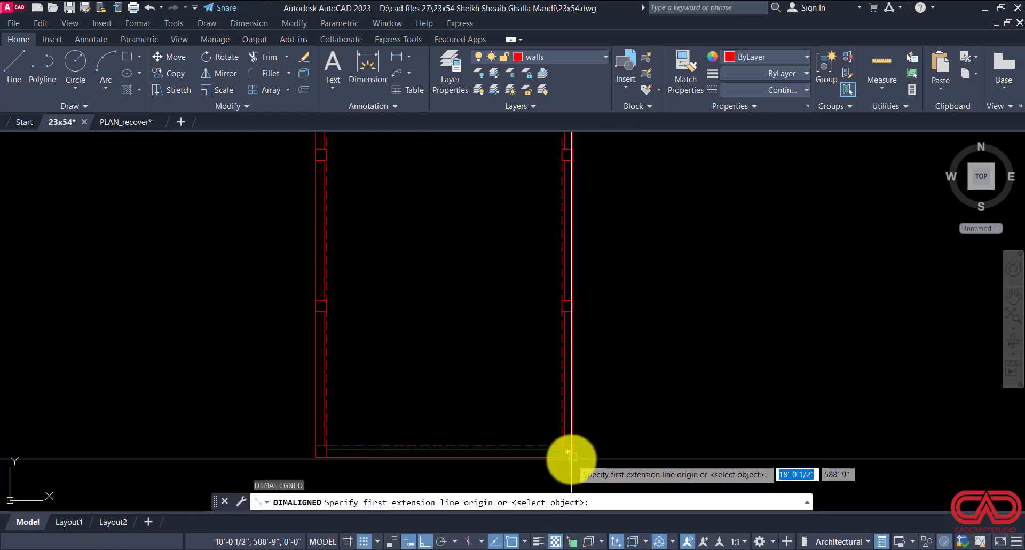
pyautogui.click(571, 455)
pyautogui.click(567, 305)
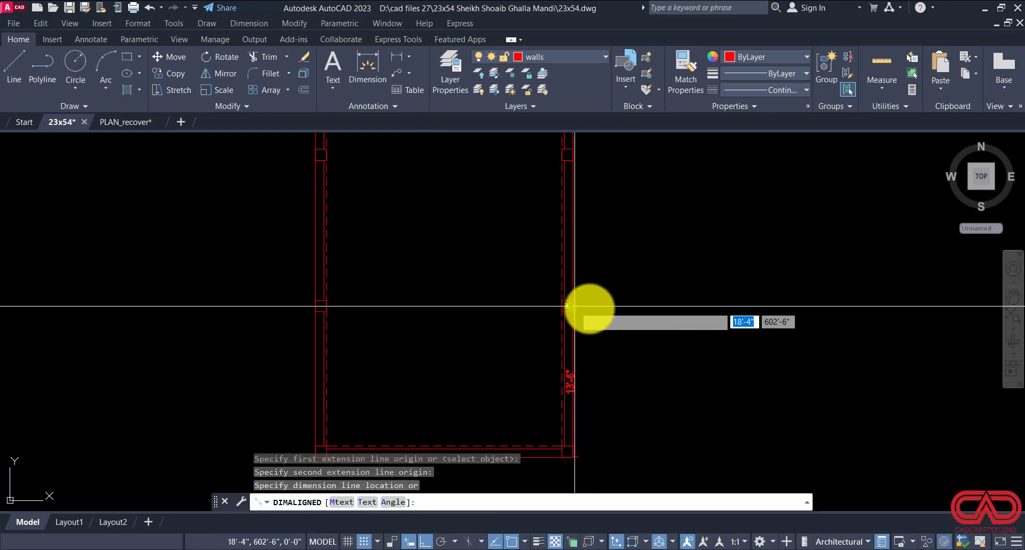
pyautogui.click(594, 306)
pyautogui.scroll(3, 594, 309)
pyautogui.scroll(-5, 584, 327)
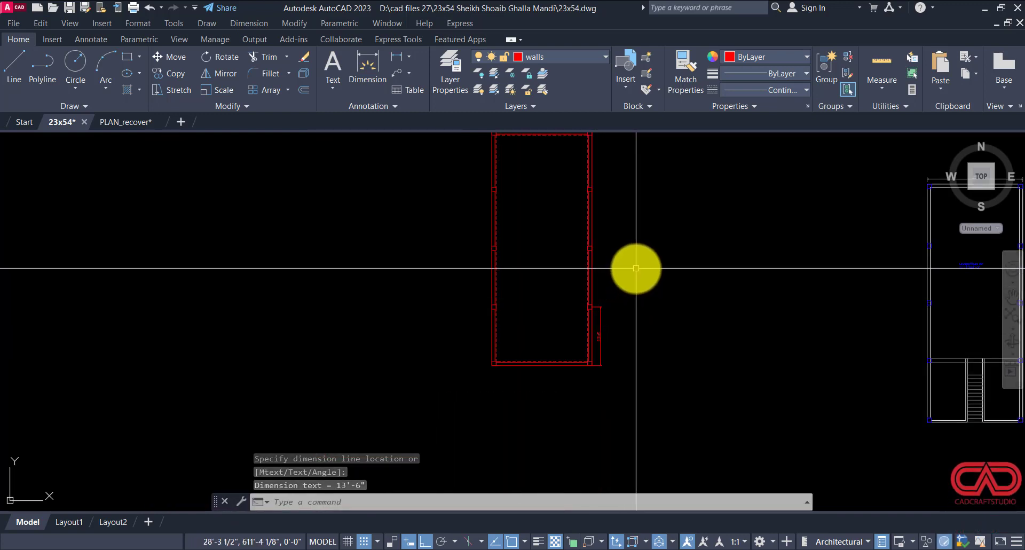
pyautogui.moveTo(636, 268); pyautogui.dragTo(628, 286, button='middle')
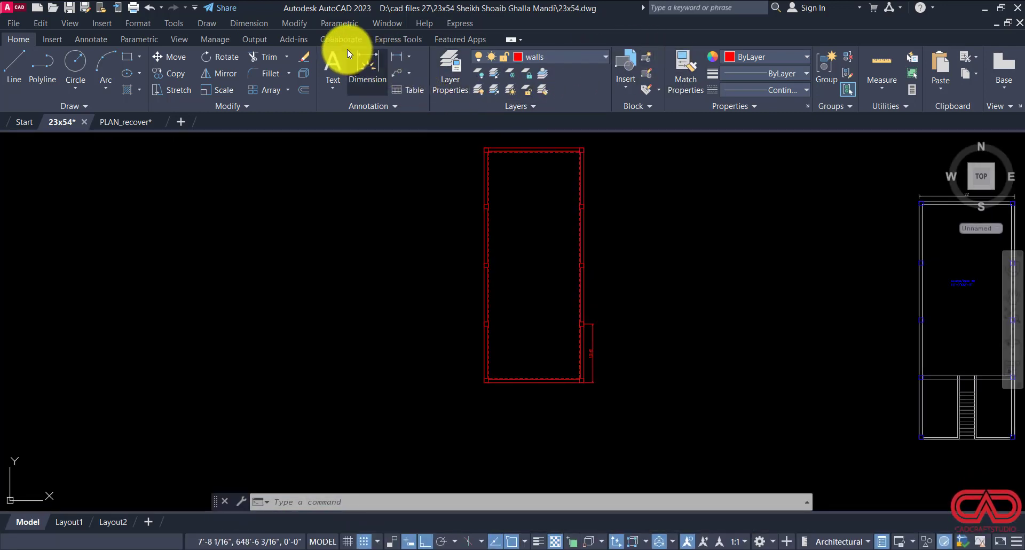
# Step: Continue the right wall's dimension chain upward through the remaining columns to the plan's upper-right corner
pyautogui.click(251, 23)
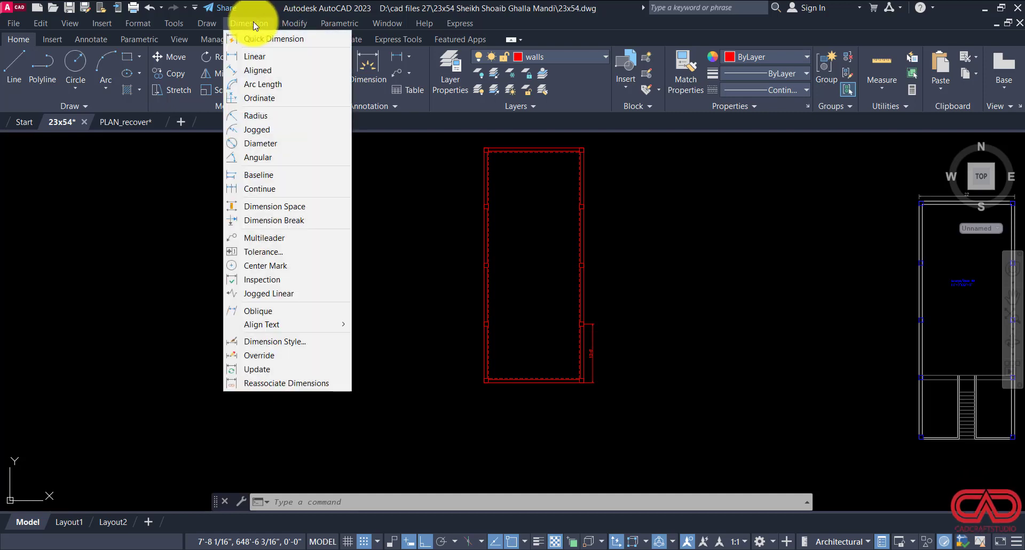
pyautogui.click(279, 185)
pyautogui.scroll(5, 629, 156)
pyautogui.moveTo(630, 156); pyautogui.dragTo(607, 286, button='middle')
pyautogui.click(599, 220)
pyautogui.scroll(-4, 575, 338)
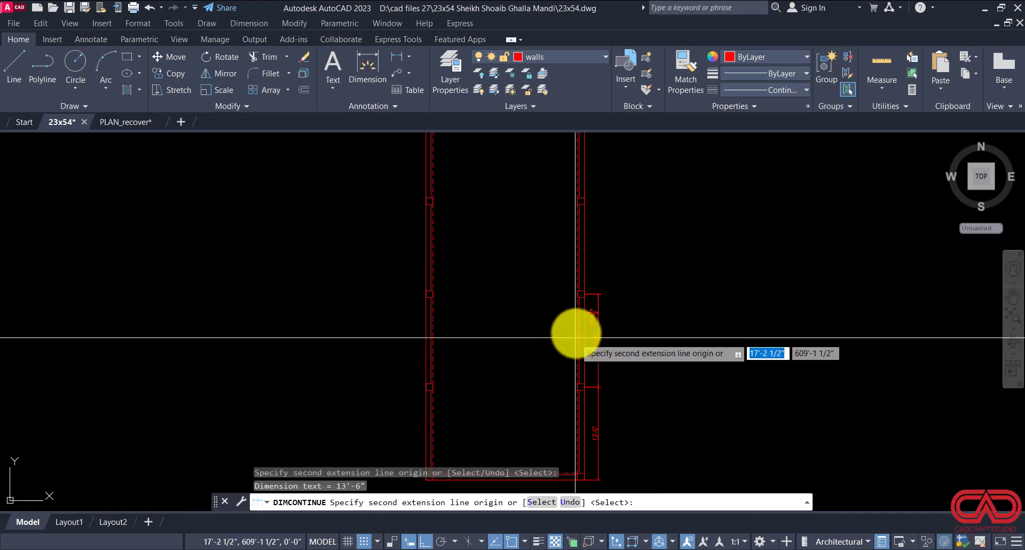
pyautogui.click(584, 201)
pyautogui.moveTo(585, 201); pyautogui.dragTo(549, 325, button='middle')
pyautogui.scroll(5, 552, 235)
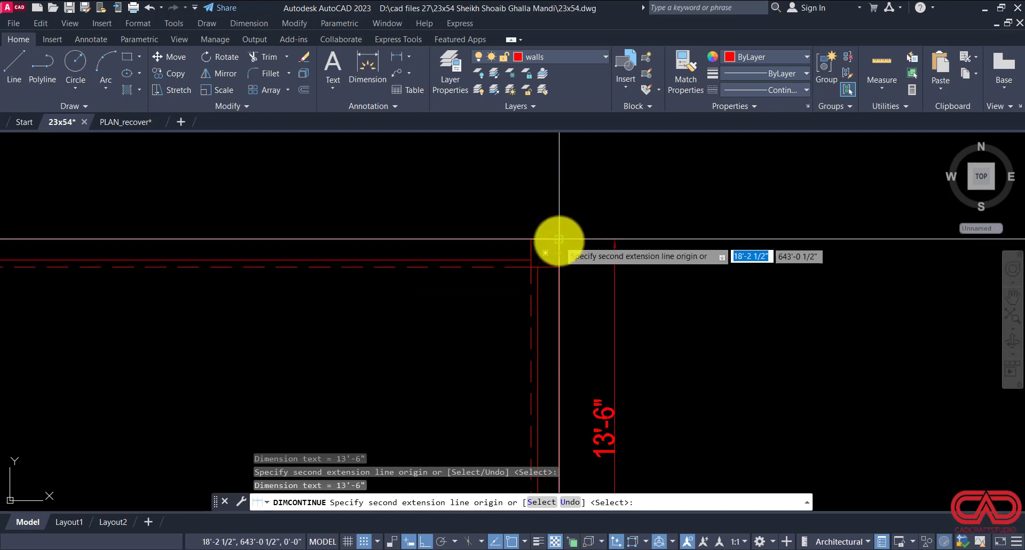
pyautogui.press('Escape')
pyautogui.scroll(-6, 559, 238)
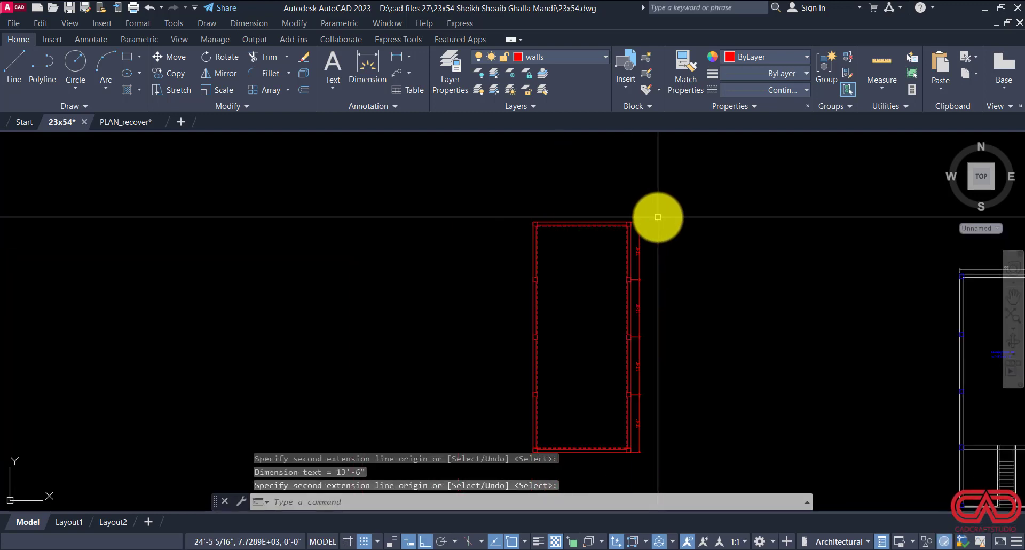
# Step: Continue the right wall's dimension chain once more, picking the plan's lower-left corner as the extension origin
pyautogui.scroll(2, 599, 334)
pyautogui.press('Return')
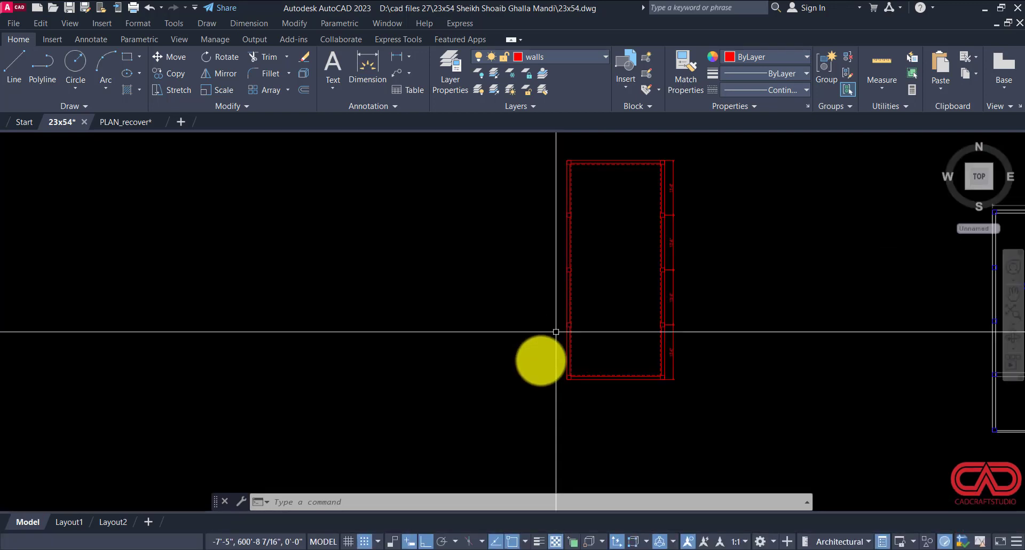
pyautogui.scroll(4, 539, 360)
pyautogui.click(604, 416)
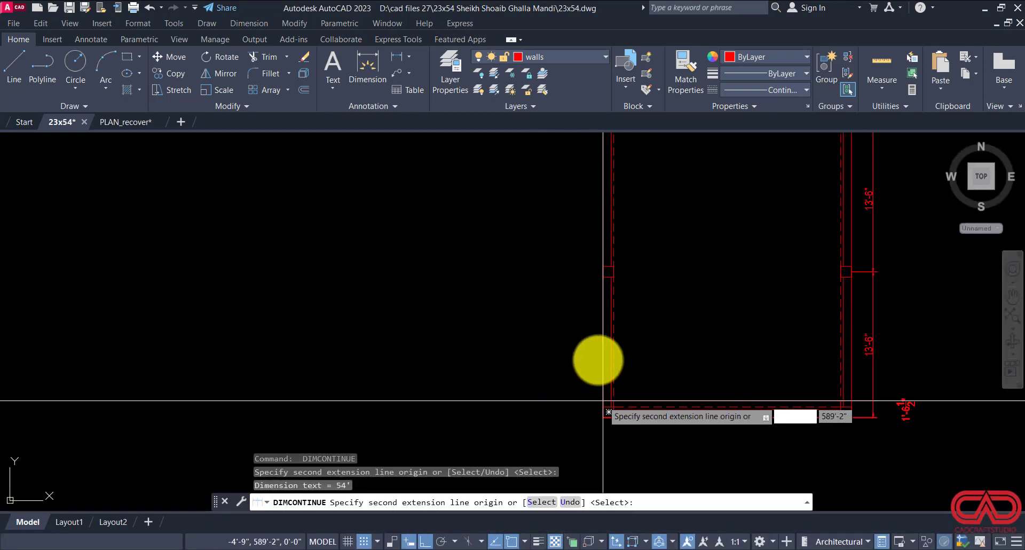
pyautogui.press('Escape')
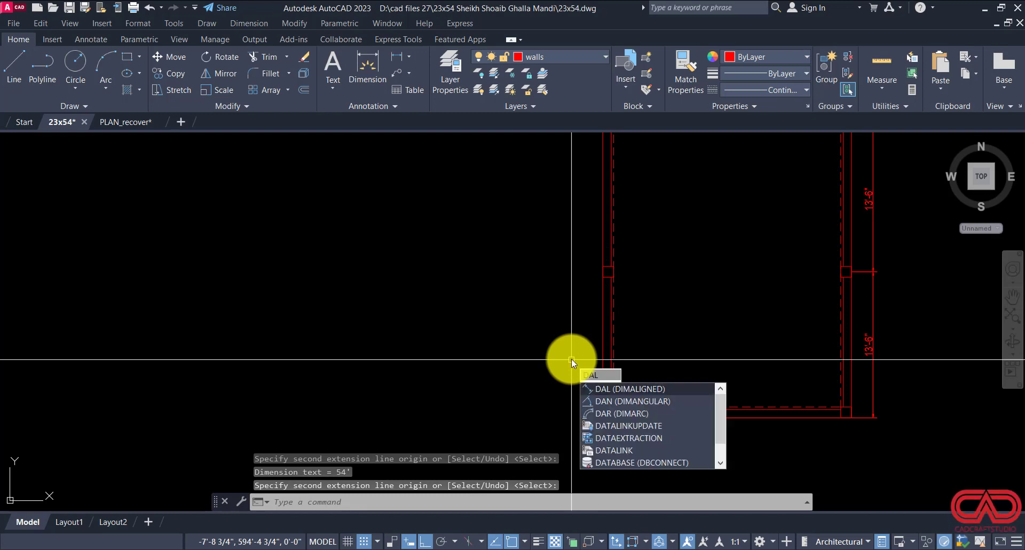
pyautogui.press('Escape')
pyautogui.press('Escape')
pyautogui.press('Escape')
# Step: Add an aligned dimension outside the left wall from the plan's lower-left corner to the first column above it
pyautogui.write('DA')
pyautogui.press('Return')
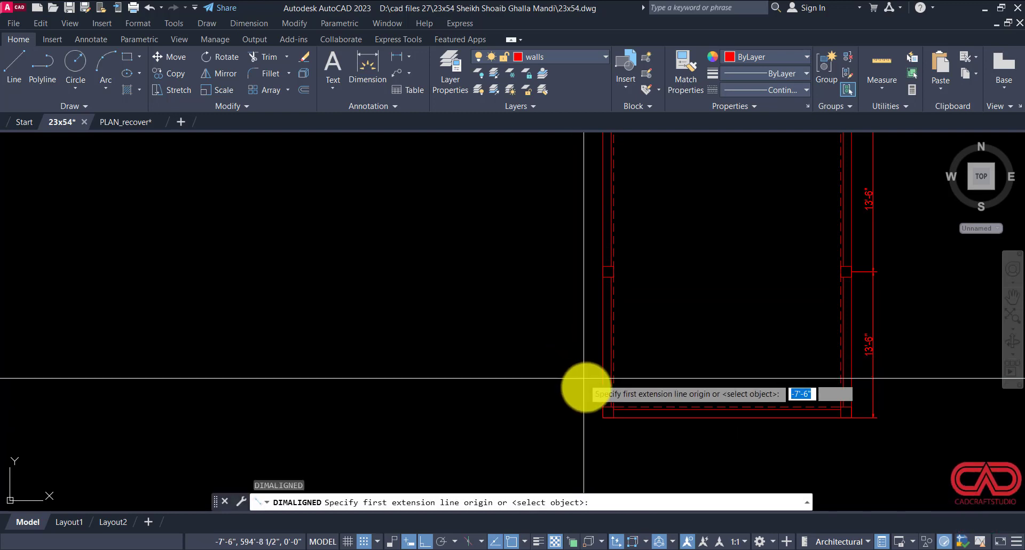
pyautogui.click(605, 415)
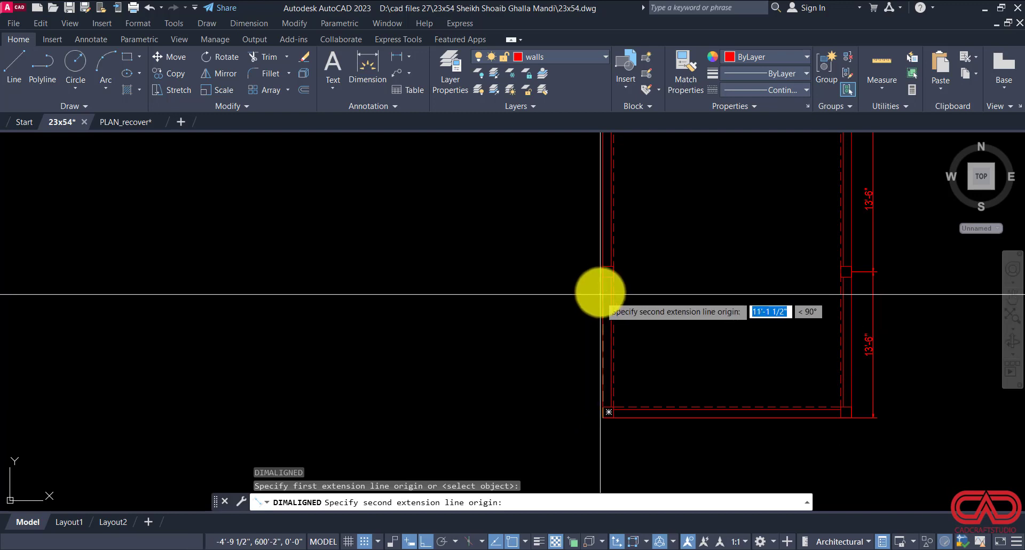
pyautogui.click(604, 272)
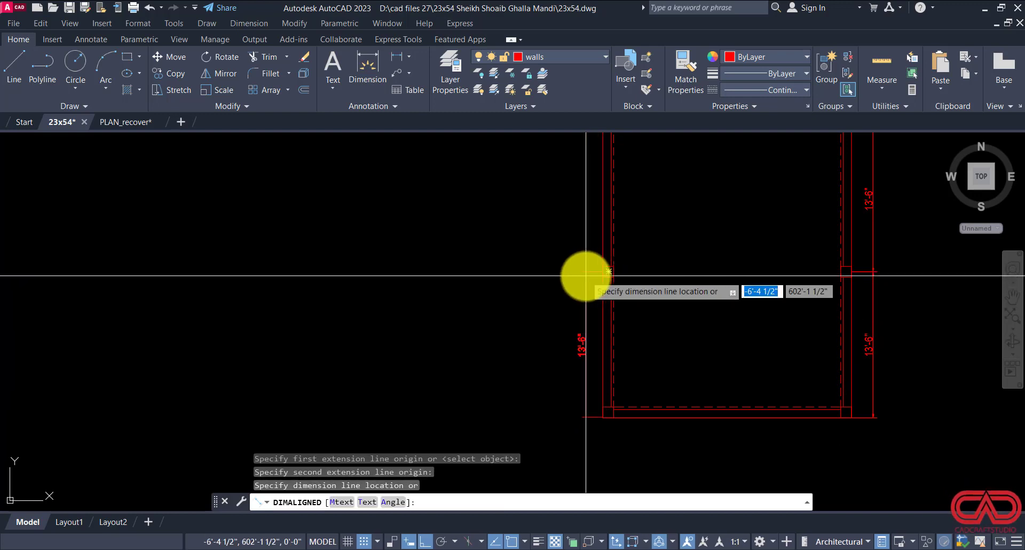
pyautogui.click(588, 276)
pyautogui.scroll(-5, 558, 378)
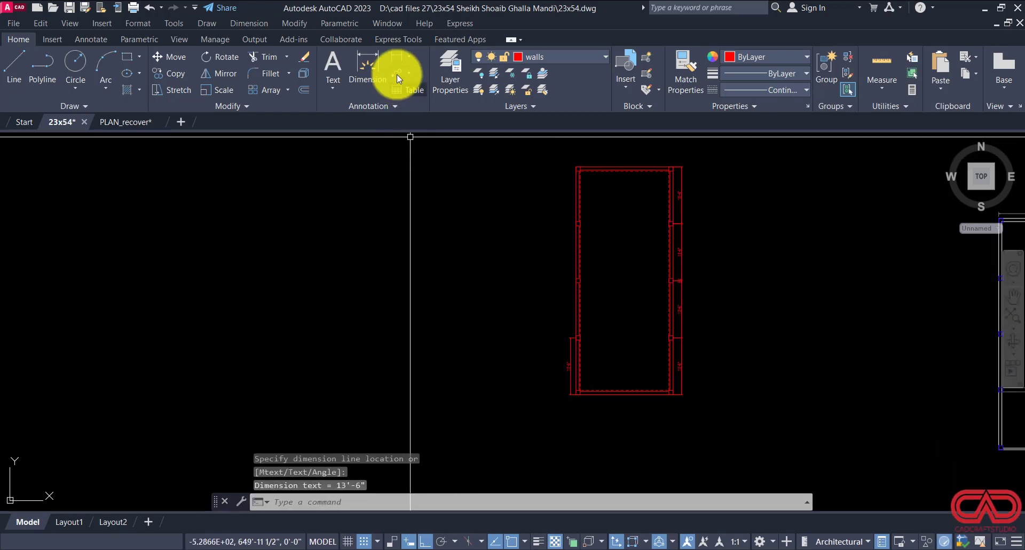
# Step: Continue the left wall's dimension chain upward through the remaining columns to the plan's upper-left corner
pyautogui.click(257, 22)
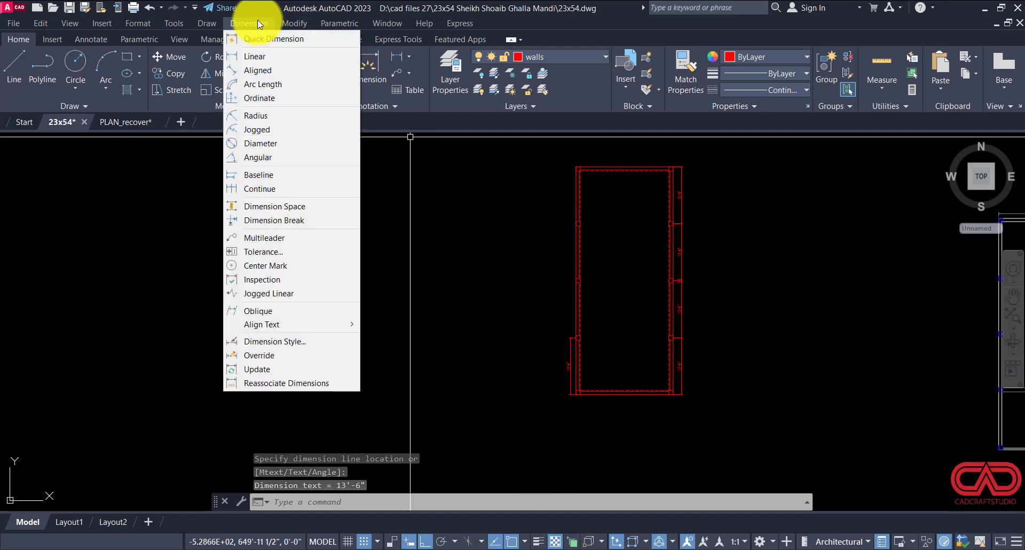
pyautogui.click(289, 188)
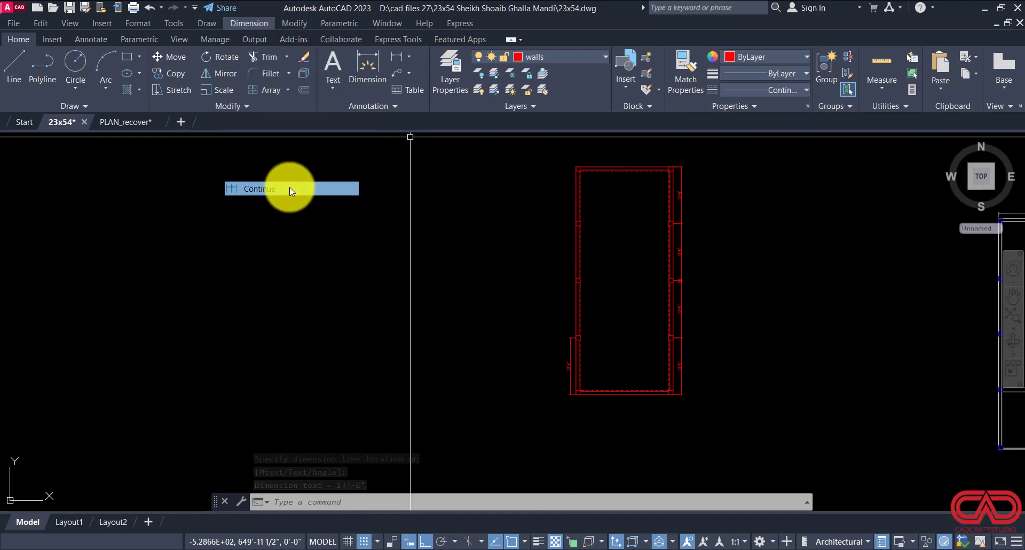
pyautogui.scroll(5, 584, 291)
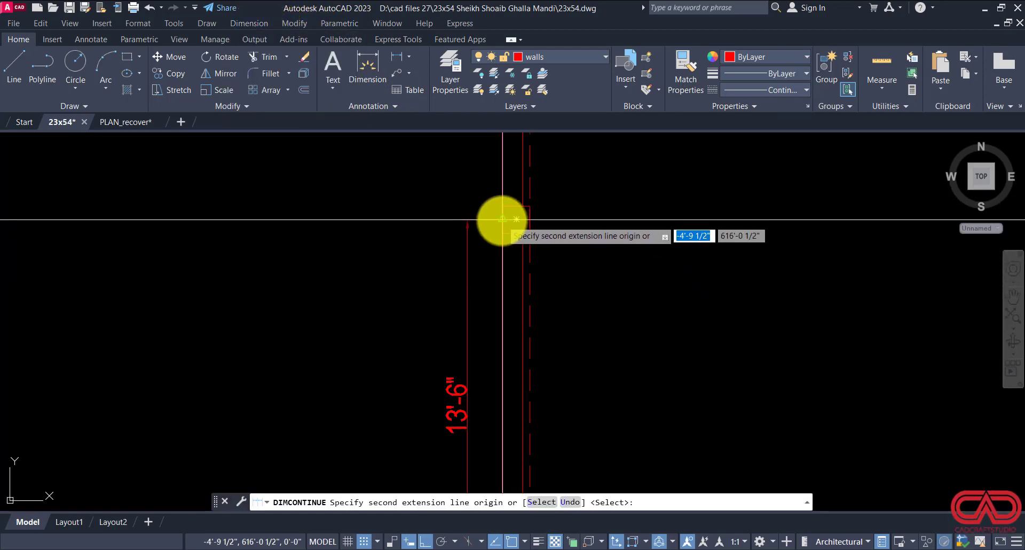
pyautogui.click(501, 221)
pyautogui.scroll(-5, 507, 241)
pyautogui.scroll(5, 501, 221)
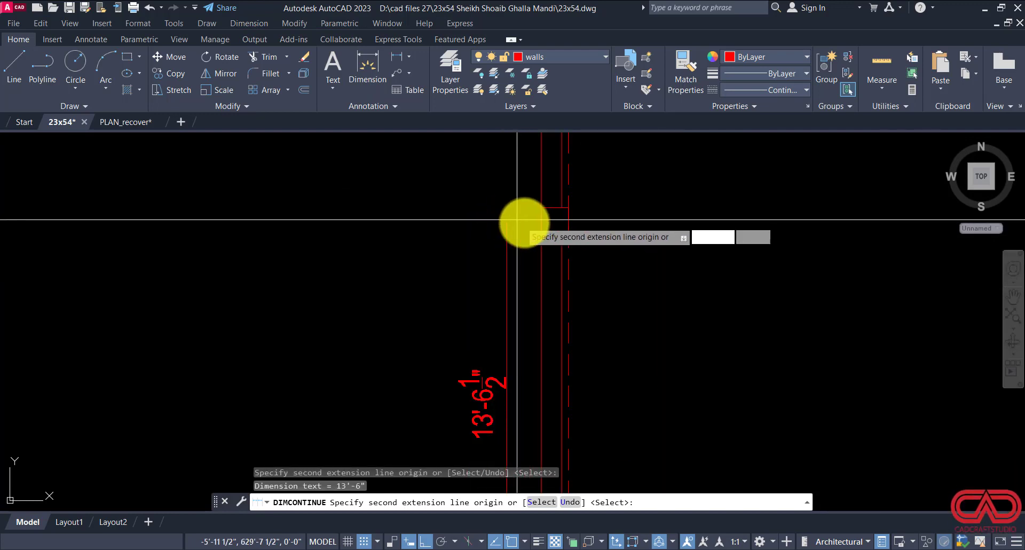
pyautogui.click(542, 221)
pyautogui.scroll(-5, 534, 267)
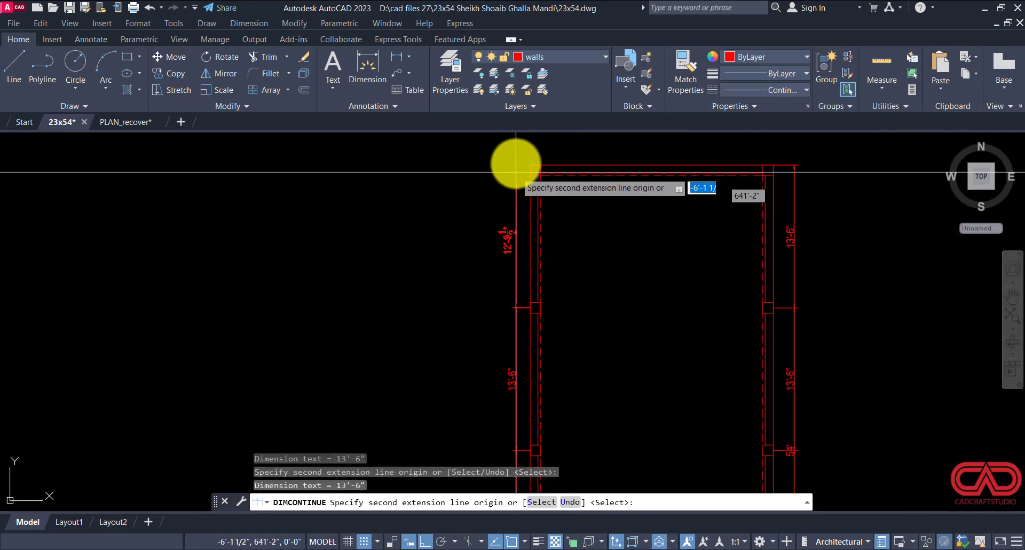
pyautogui.press('Return')
pyautogui.press('Return')
pyautogui.press('Return')
pyautogui.press('Return')
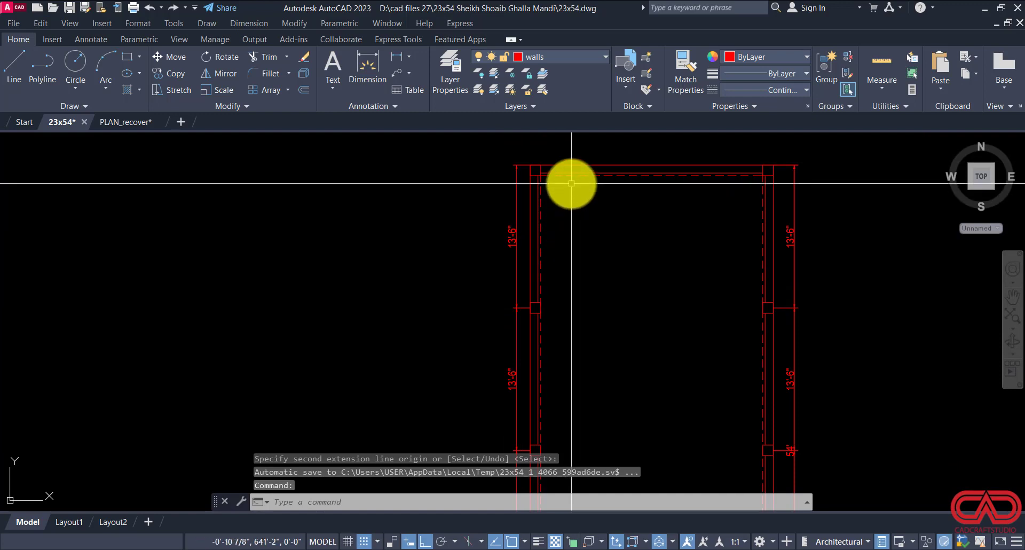
pyautogui.moveTo(570, 183); pyautogui.dragTo(549, 293, button='middle')
pyautogui.press('Escape')
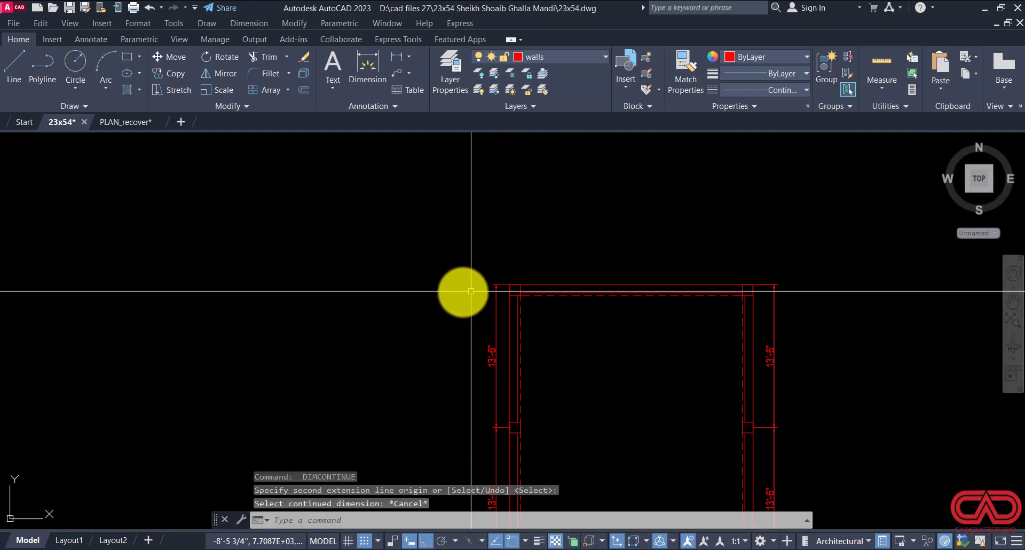
# Step: Add an aligned dimension above the top wall spanning the plan's full width
pyautogui.write('DAL')
pyautogui.press('Return')
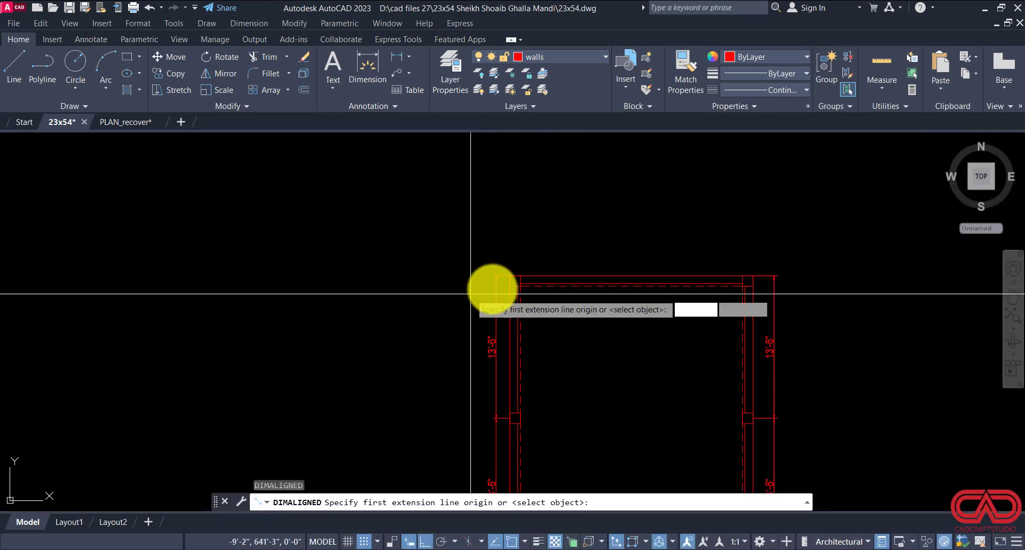
pyautogui.click(554, 276)
pyautogui.scroll(-4, 556, 270)
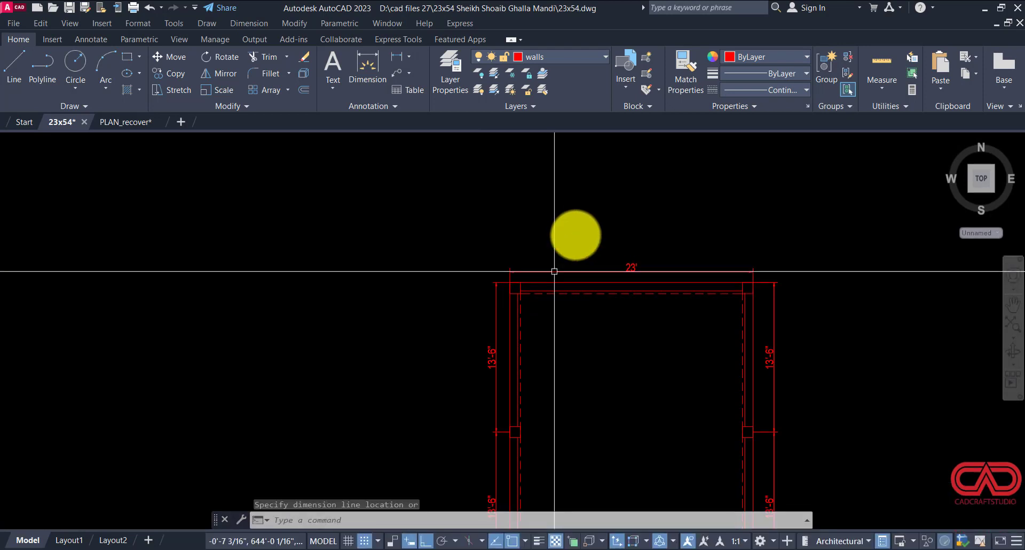
pyautogui.click(574, 233)
pyautogui.scroll(-4, 615, 252)
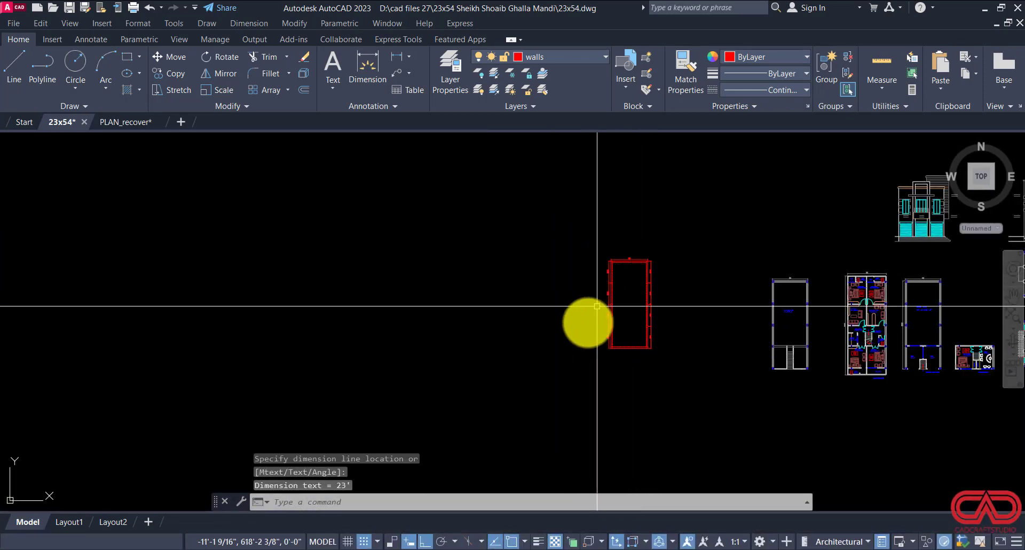
# Step: Draw a horizontal line joining the lower edges of the first pair of columns above the bottom wall
pyautogui.scroll(6, 587, 320)
pyautogui.moveTo(720, 321); pyautogui.dragTo(620, 324, button='middle')
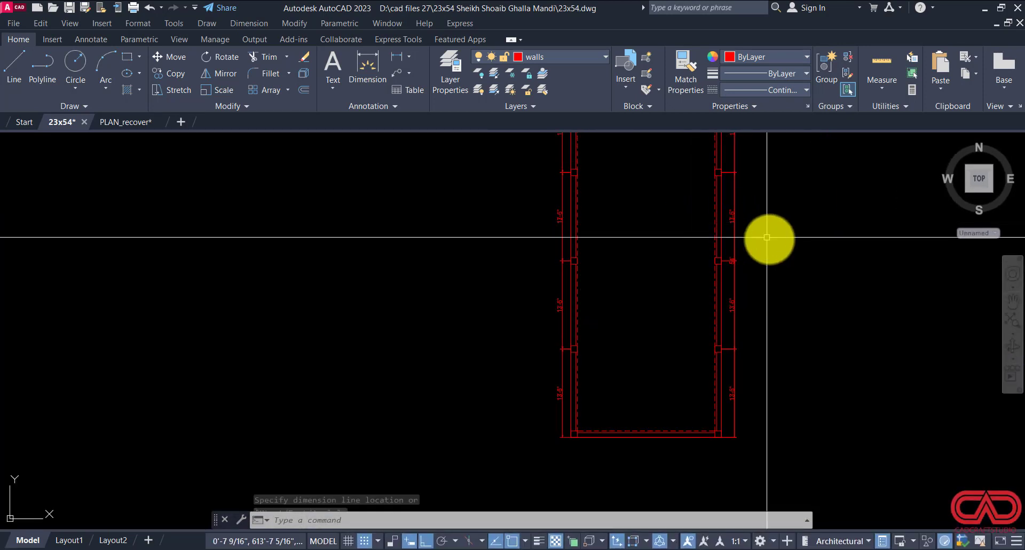
pyautogui.scroll(2, 609, 431)
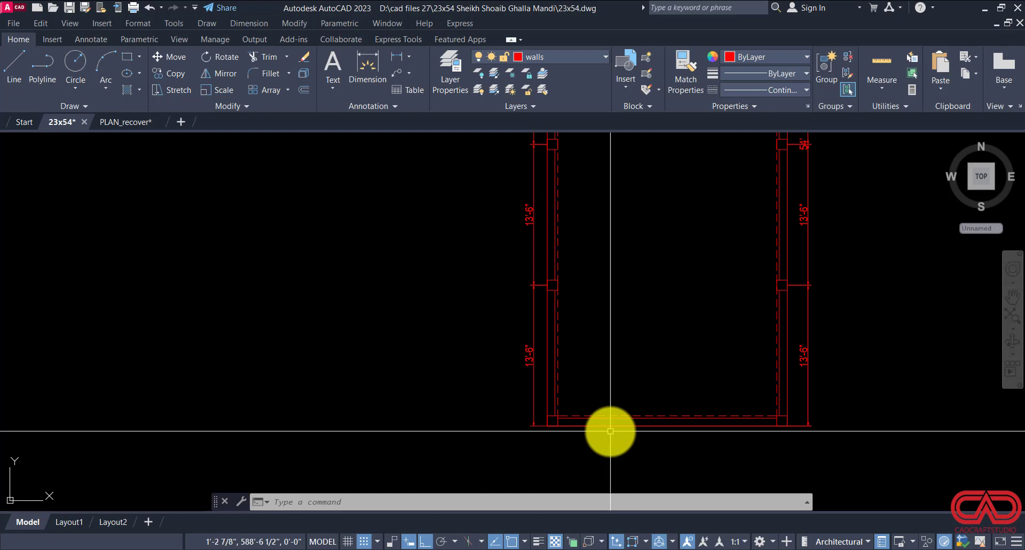
pyautogui.write('l')
pyautogui.press('Return')
pyautogui.scroll(3, 558, 291)
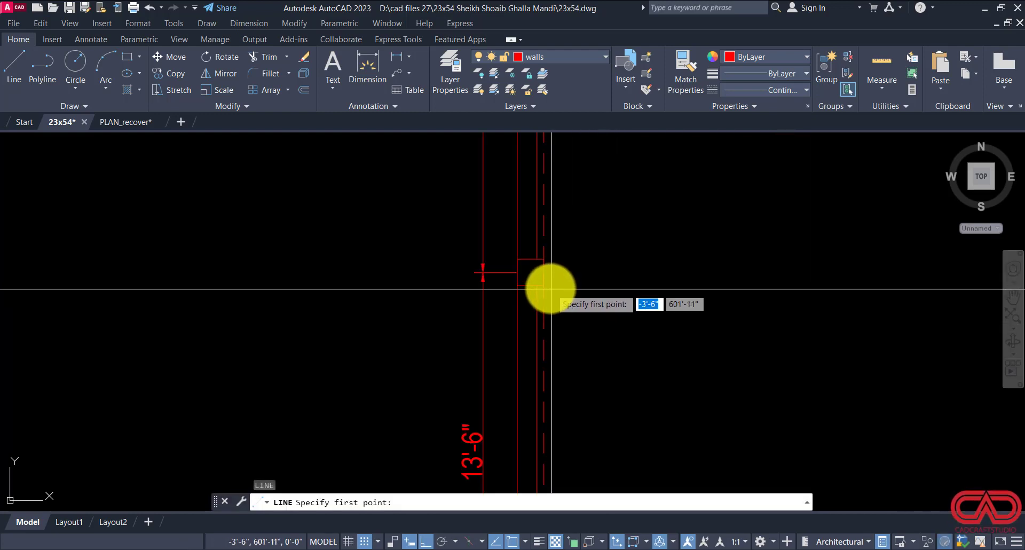
pyautogui.scroll(-2, 543, 285)
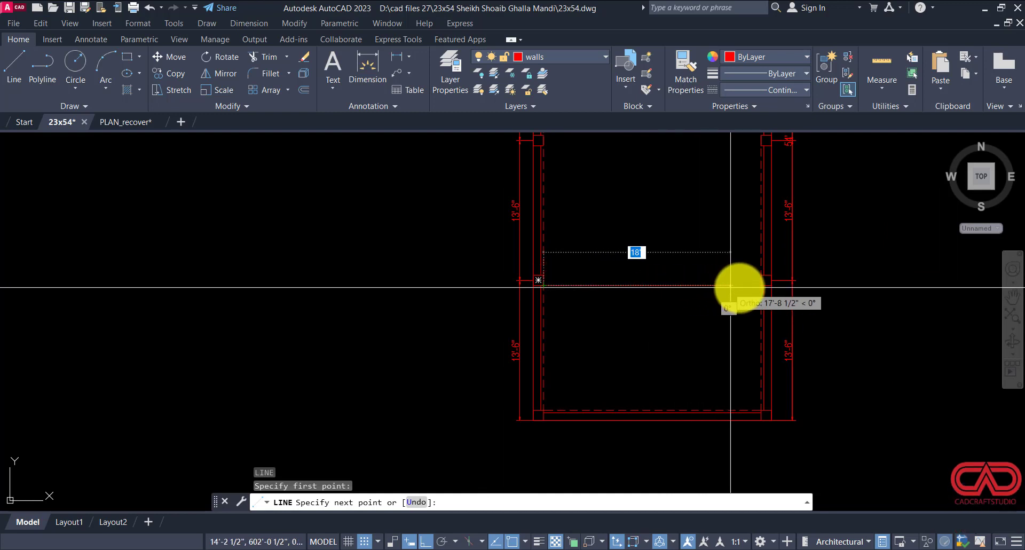
pyautogui.click(759, 289)
pyautogui.press('Escape')
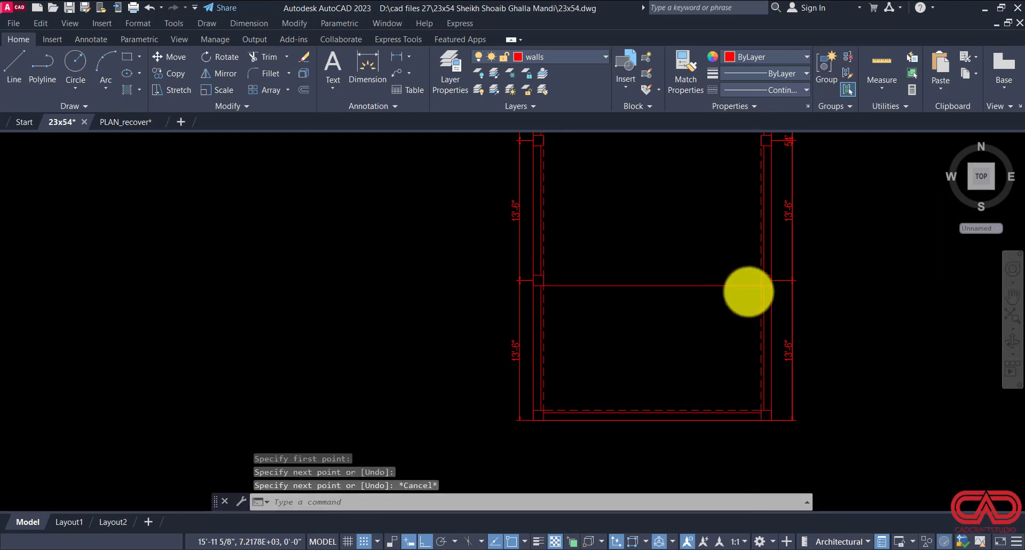
# Step: Draw a second horizontal line joining the upper inner corners of the same pair of columns
pyautogui.scroll(4, 767, 256)
pyautogui.press('Return')
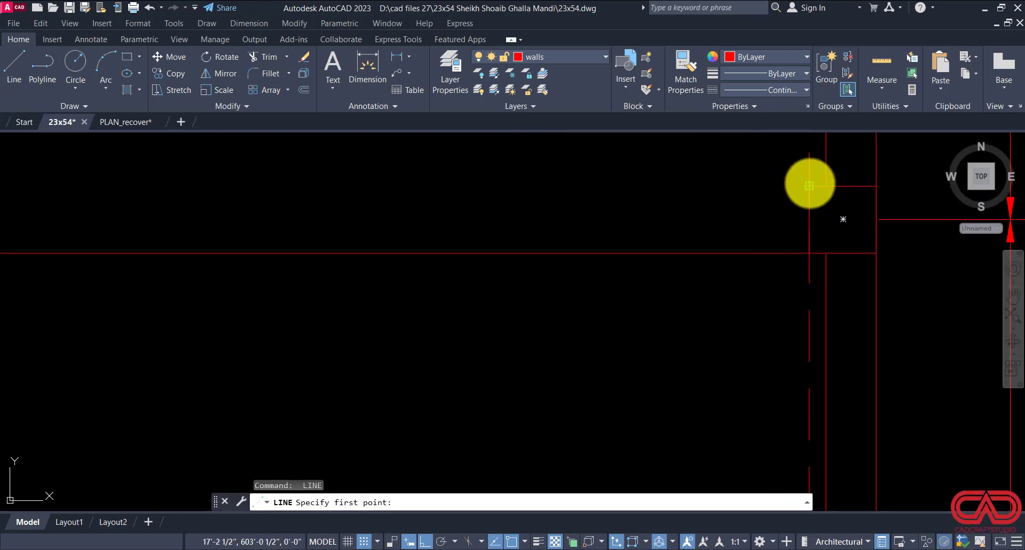
pyautogui.click(809, 187)
pyautogui.scroll(-2, 819, 252)
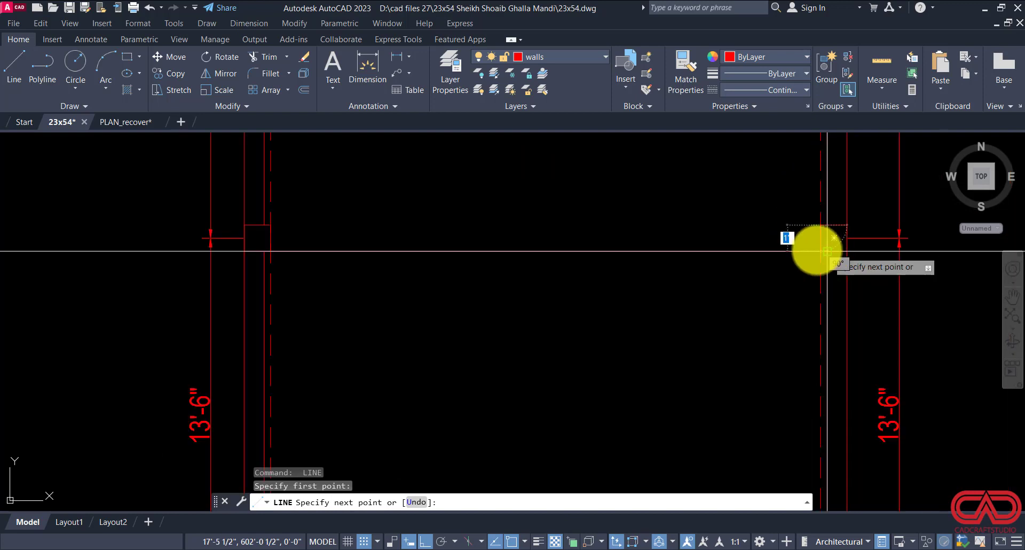
pyautogui.click(271, 225)
pyautogui.press('Escape')
# Step: Copy both horizontal lines up to the two remaining intermediate column pairs, using the left column's outer midpoint as base point
pyautogui.click(392, 201)
pyautogui.click(371, 277)
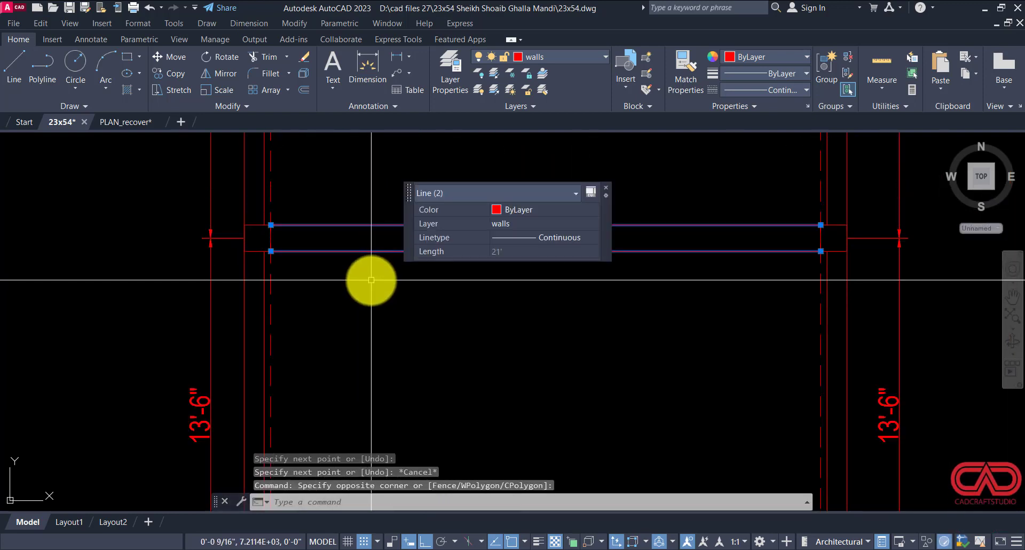
pyautogui.write('CO')
pyautogui.press('Return')
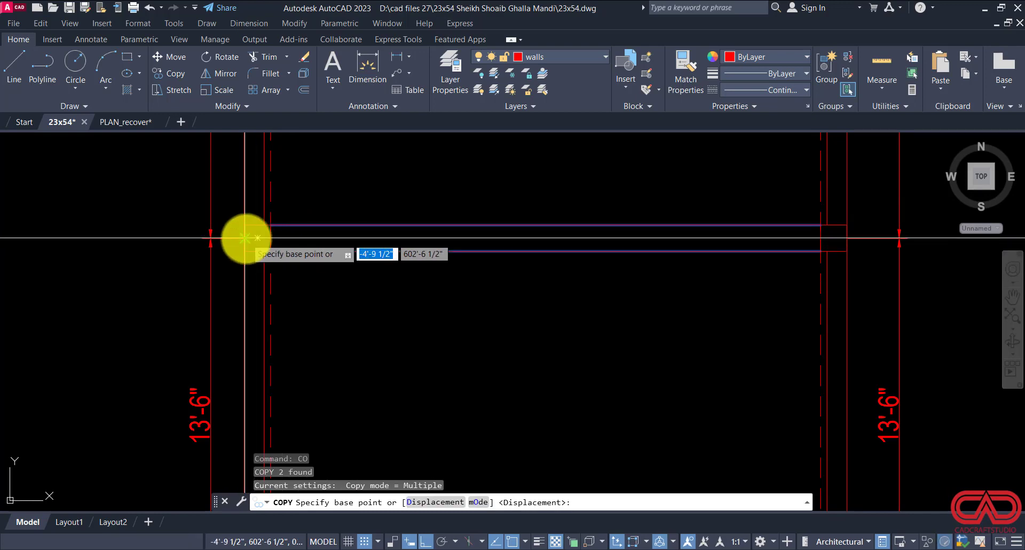
pyautogui.scroll(-3, 327, 366)
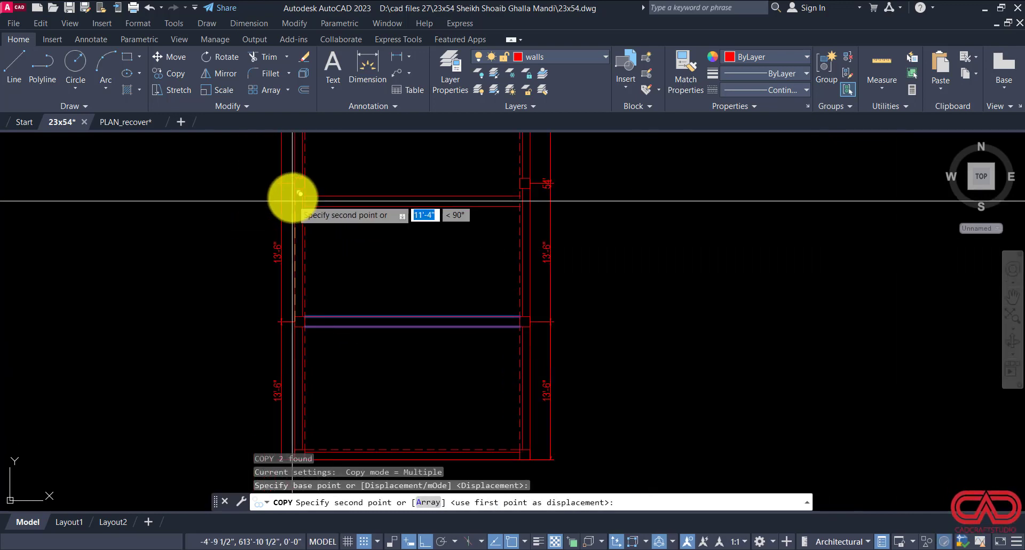
pyautogui.scroll(1, 296, 179)
pyautogui.click(297, 179)
pyautogui.scroll(-4, 357, 251)
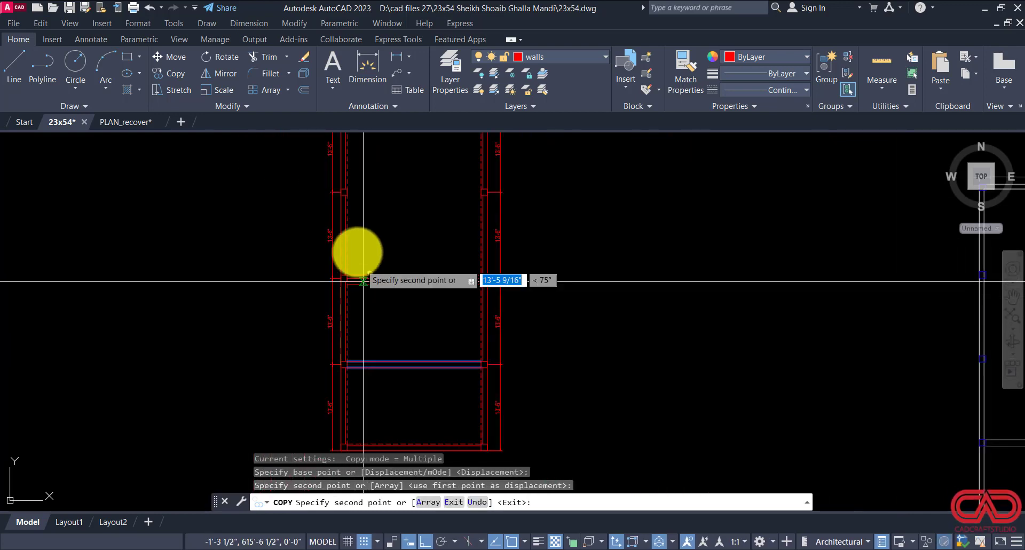
pyautogui.scroll(4, 342, 190)
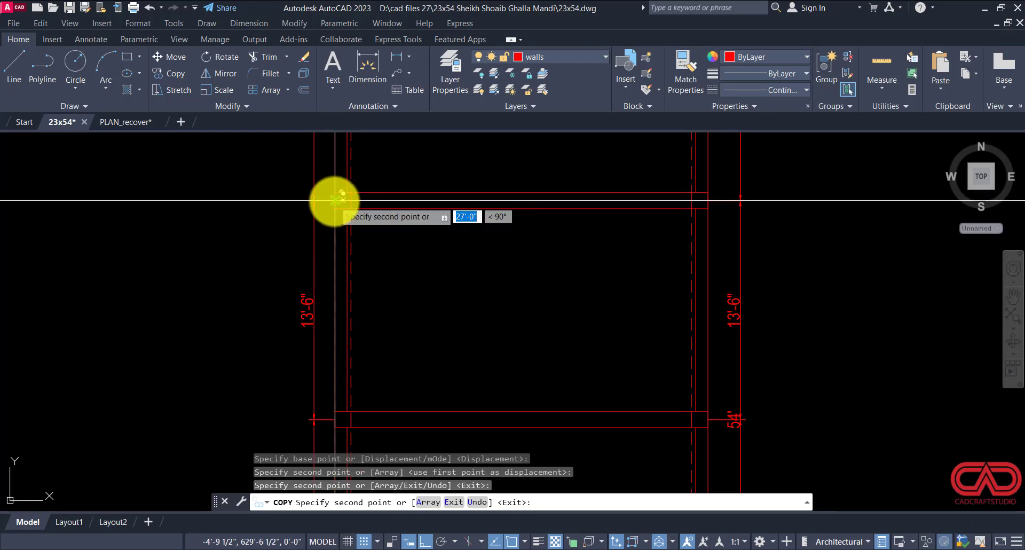
pyautogui.press('Escape')
pyautogui.scroll(-6, 434, 217)
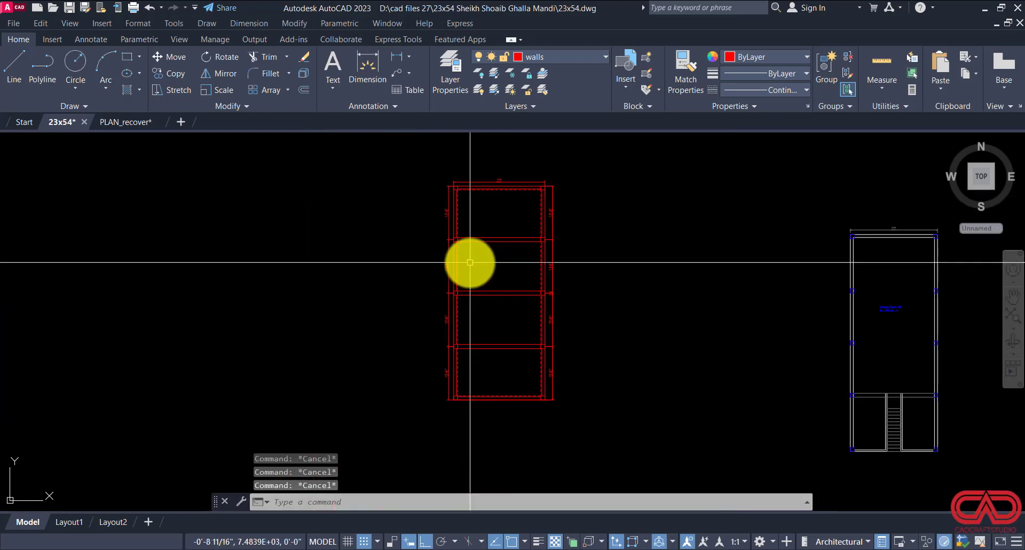
# Step: Match the properties of the top dashed offset line onto all horizontal lines between the column pairs
pyautogui.write('MA')
pyautogui.press('Return')
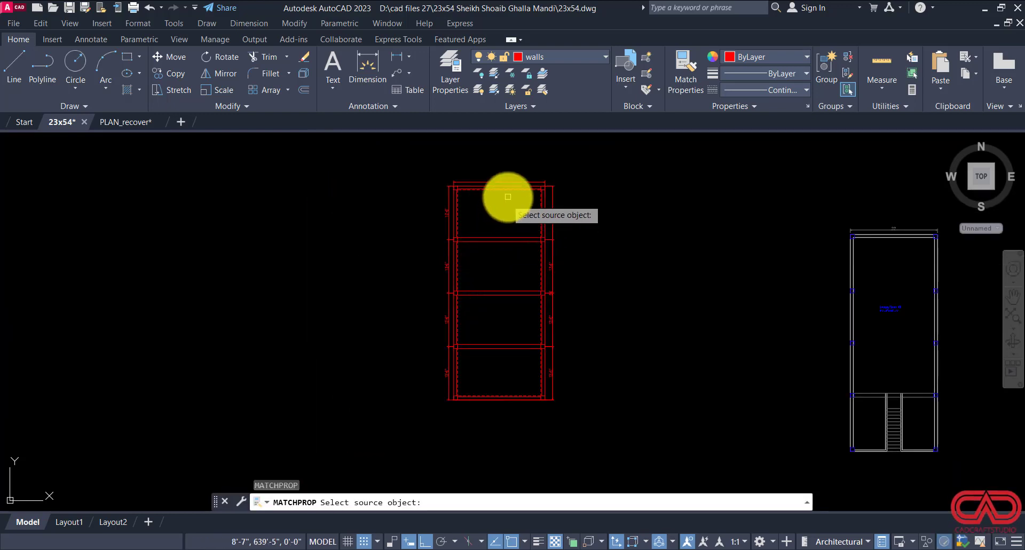
pyautogui.scroll(6, 508, 197)
pyautogui.click(511, 174)
pyautogui.click(497, 235)
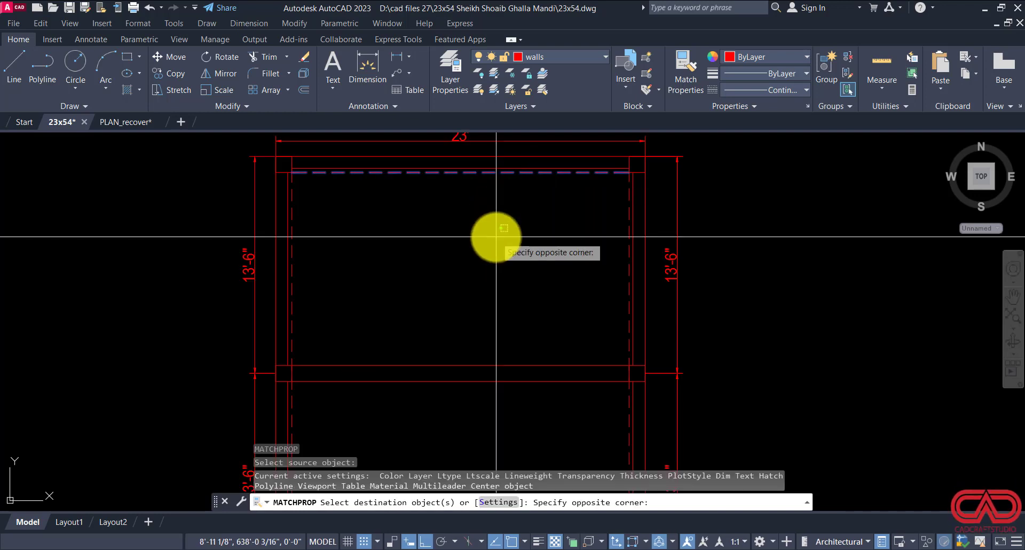
pyautogui.scroll(-6, 496, 243)
pyautogui.press('Escape')
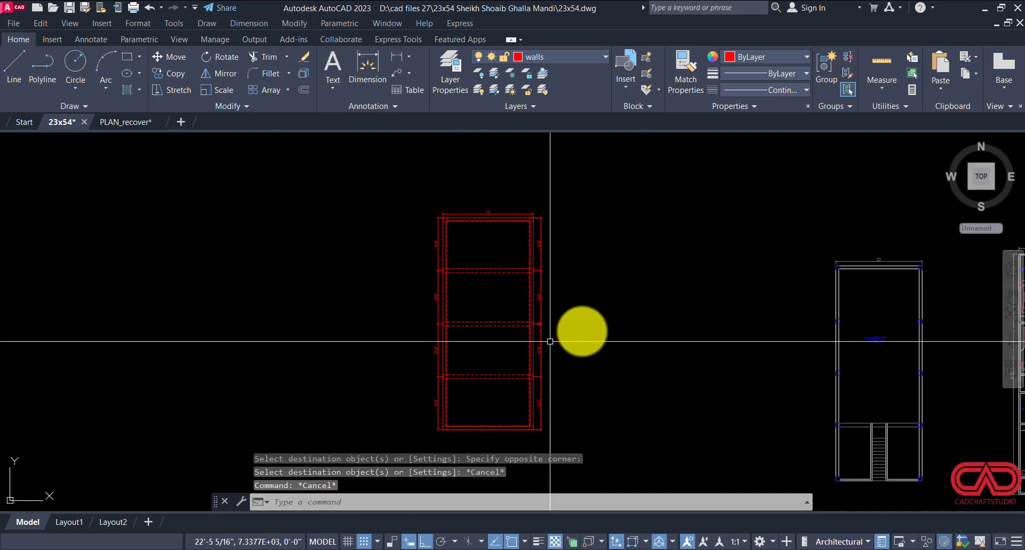
# Step: Add an aligned dimension for the width of the left wall's first column above the bottom corner, placed just above it
pyautogui.scroll(5, 494, 385)
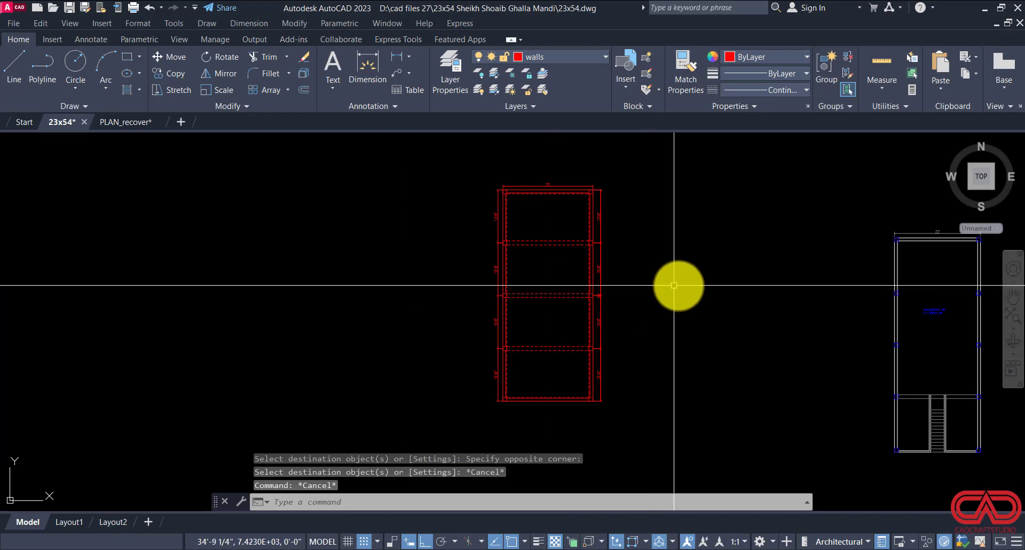
pyautogui.scroll(5, 536, 414)
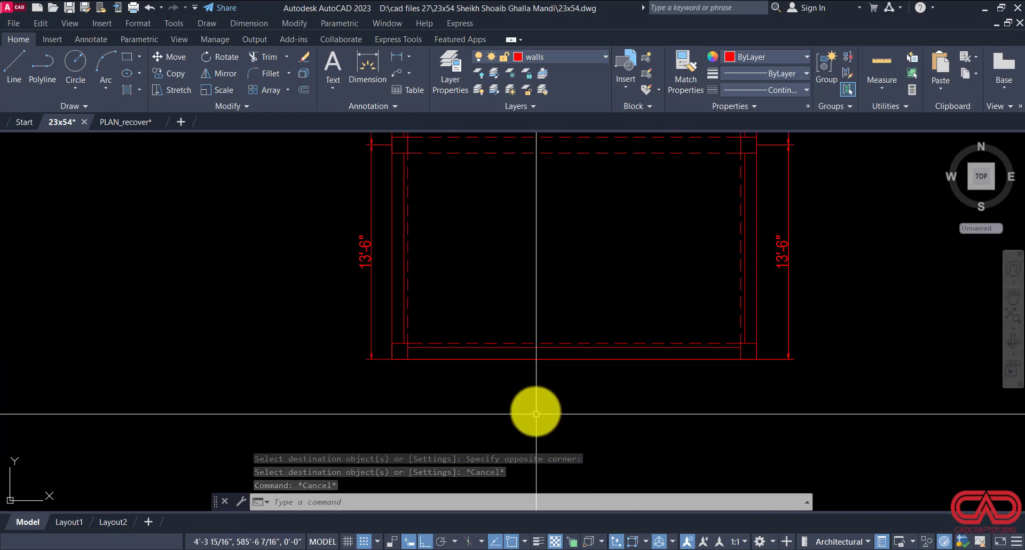
pyautogui.scroll(-2, 536, 368)
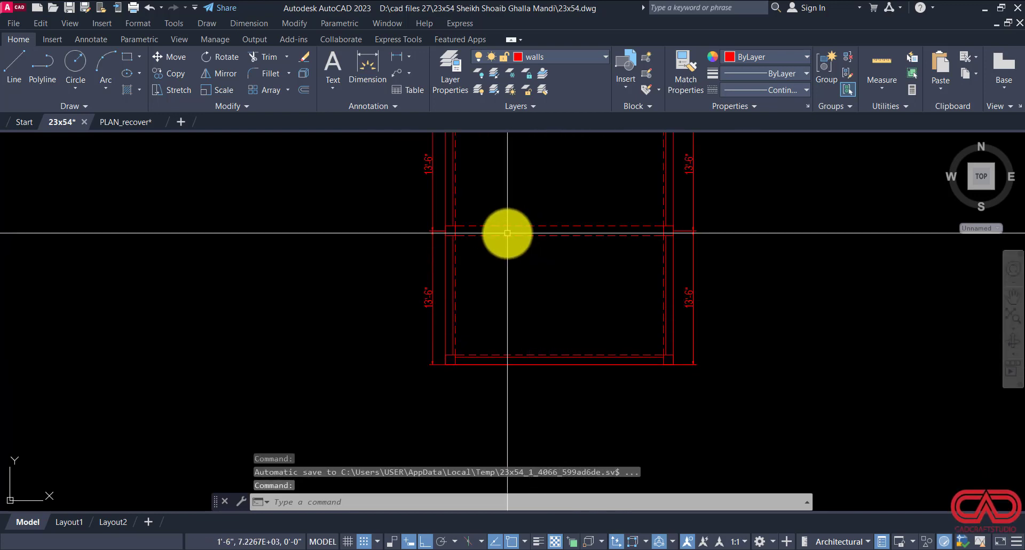
pyautogui.scroll(3, 507, 233)
pyautogui.press('Escape')
pyautogui.press('Escape')
pyautogui.press('Escape')
pyautogui.write('DA')
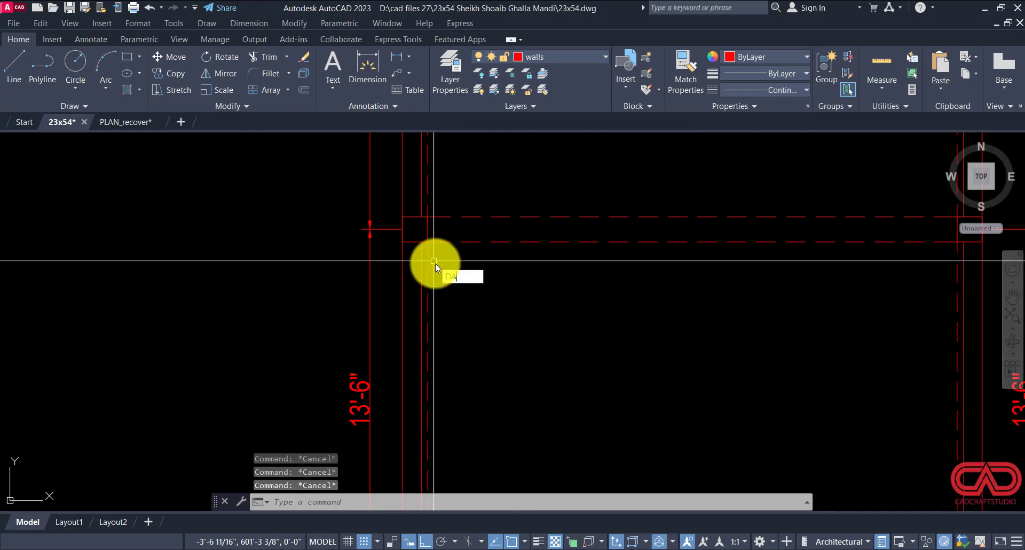
pyautogui.press('Return')
pyautogui.scroll(3, 395, 224)
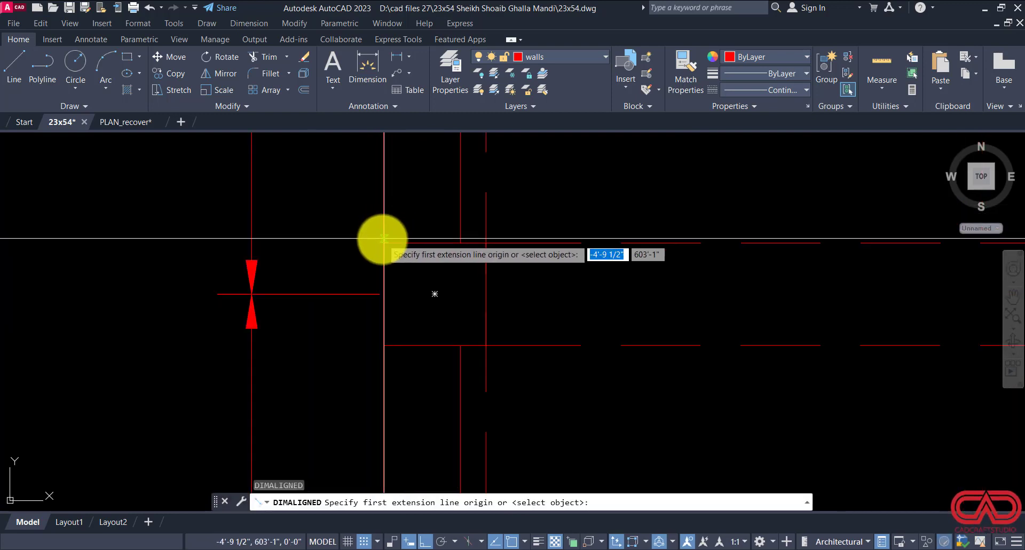
pyautogui.click(384, 238)
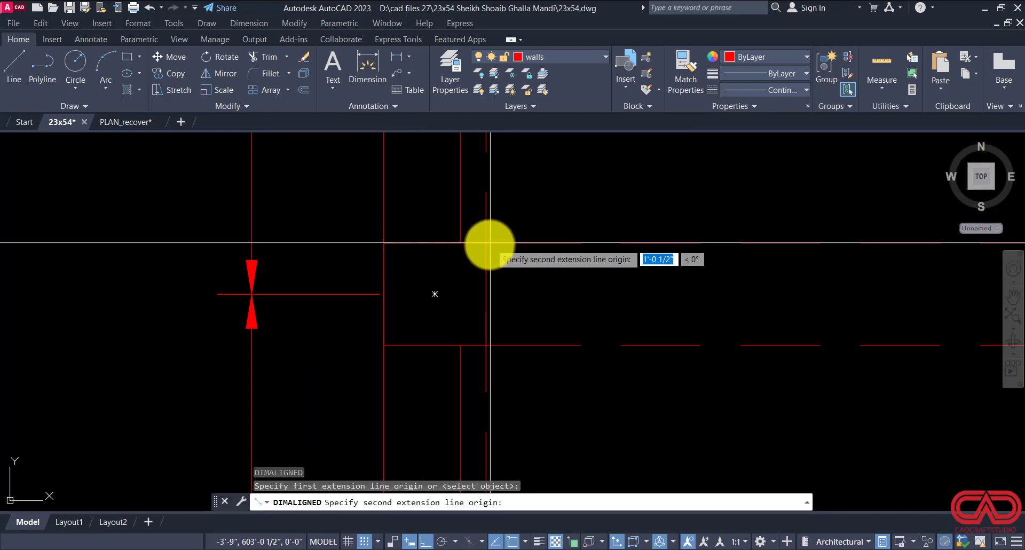
pyautogui.click(486, 243)
pyautogui.click(483, 213)
# Step: Add an aligned dimension for the same column's inner vertical edge, placed inside the plan between the dashed lines
pyautogui.press('Return')
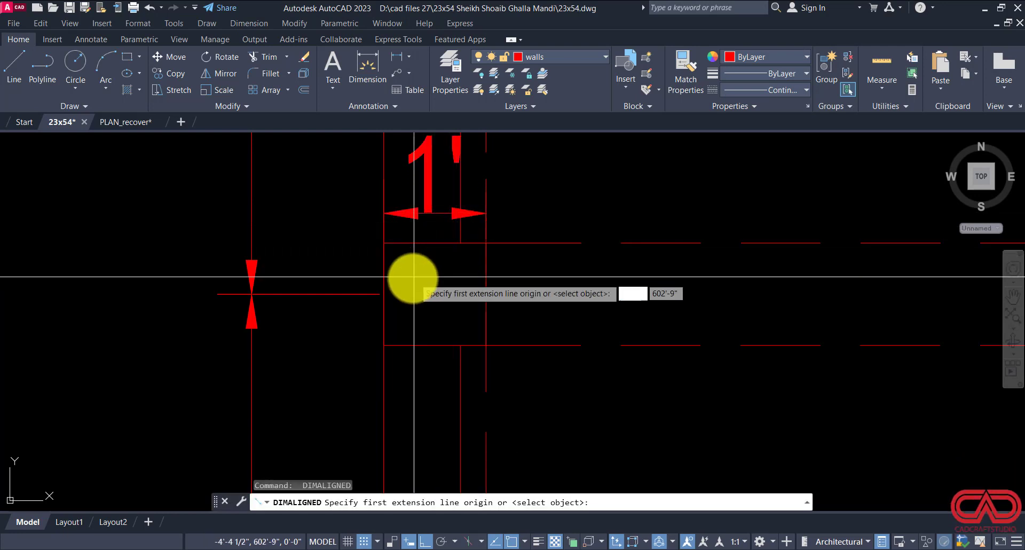
pyautogui.press('Return')
pyautogui.click(486, 268)
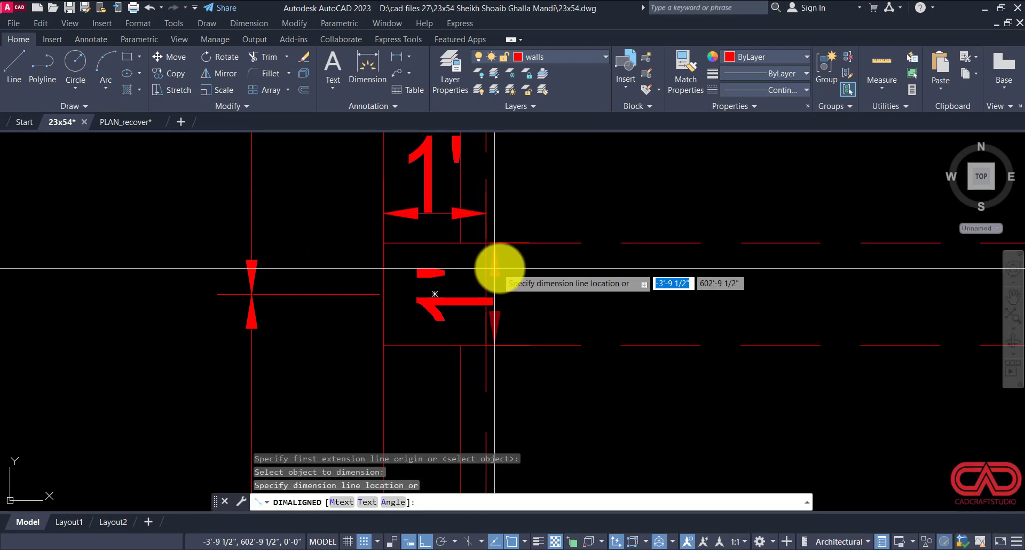
pyautogui.click(602, 279)
pyautogui.scroll(-4, 490, 282)
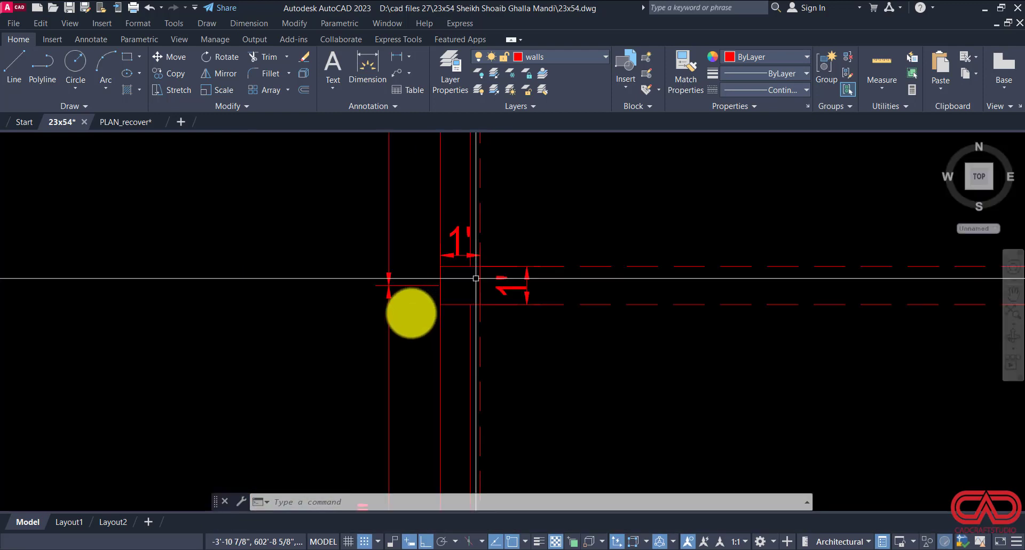
# Step: Add an aligned dimension for the width of the right wall's first column above the bottom corner, placed just above it
pyautogui.scroll(4, 769, 295)
pyautogui.press('Return')
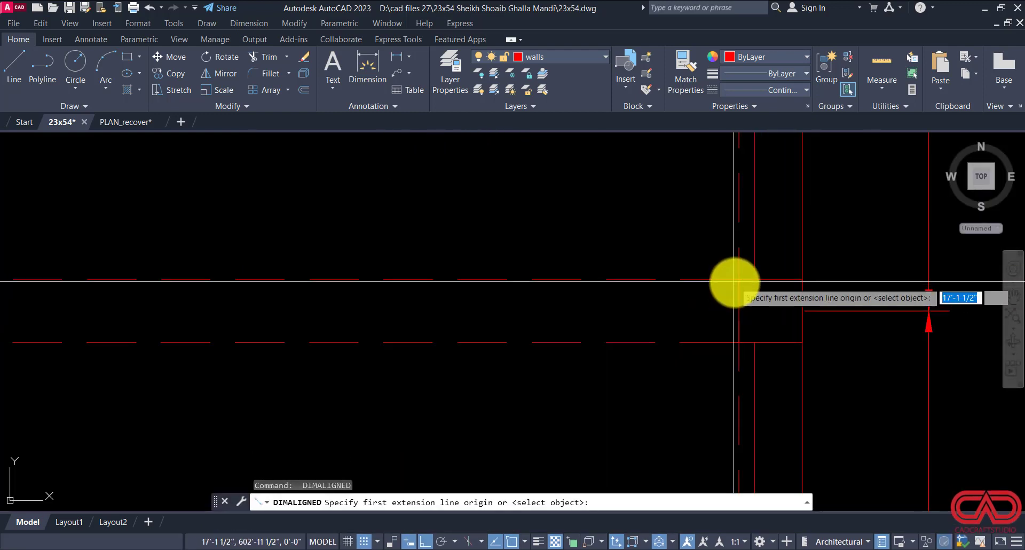
pyautogui.click(739, 278)
pyautogui.click(802, 279)
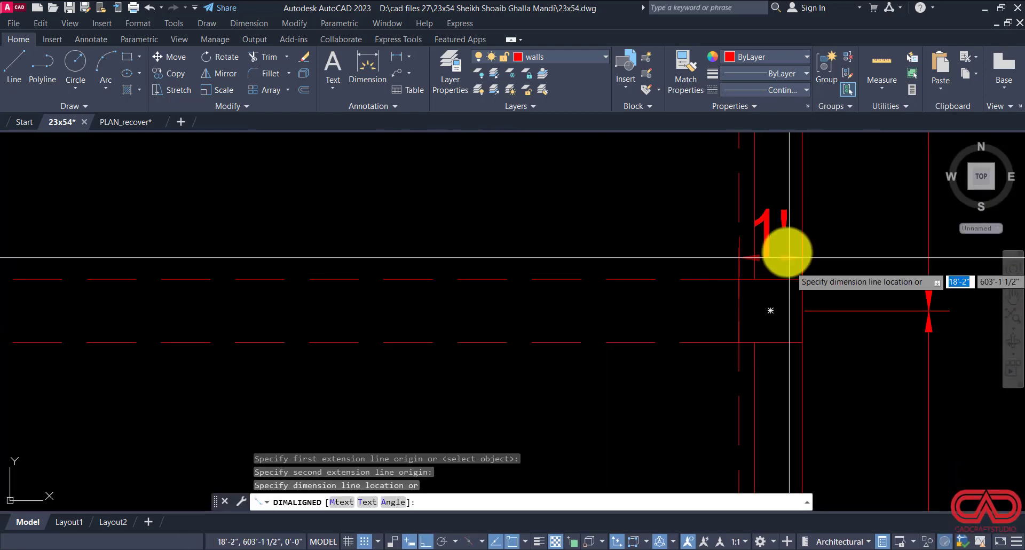
pyautogui.click(785, 231)
pyautogui.scroll(-5, 739, 294)
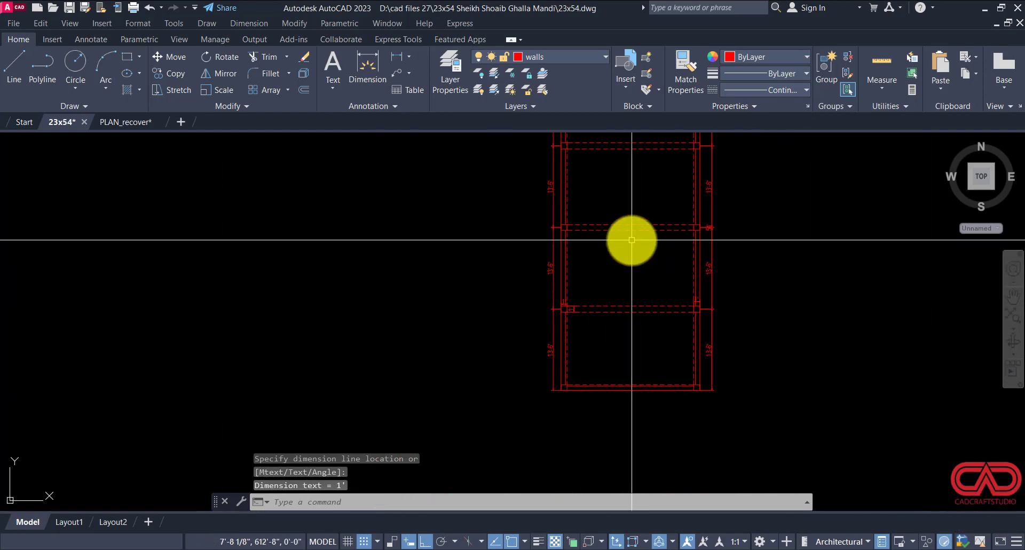
# Step: Add an aligned dimension for the width of the left wall's uppermost intermediate column, placed just above it
pyautogui.scroll(8, 610, 332)
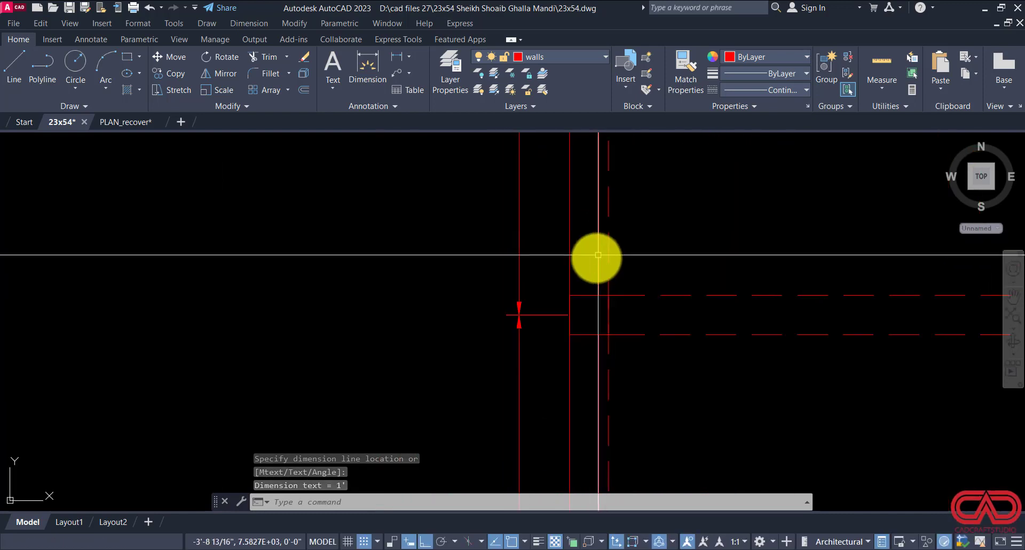
pyautogui.press('Return')
pyautogui.click(569, 295)
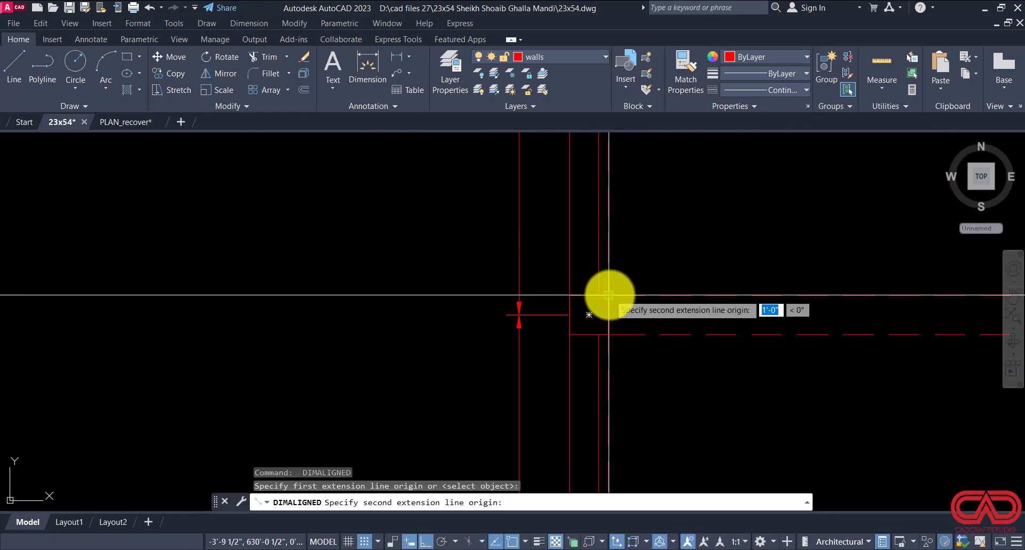
pyautogui.click(609, 295)
pyautogui.click(614, 281)
# Step: Add an aligned dimension for that same column's outer vertical edge, placed just outside the left wall
pyautogui.scroll(3, 566, 301)
pyautogui.press('Return')
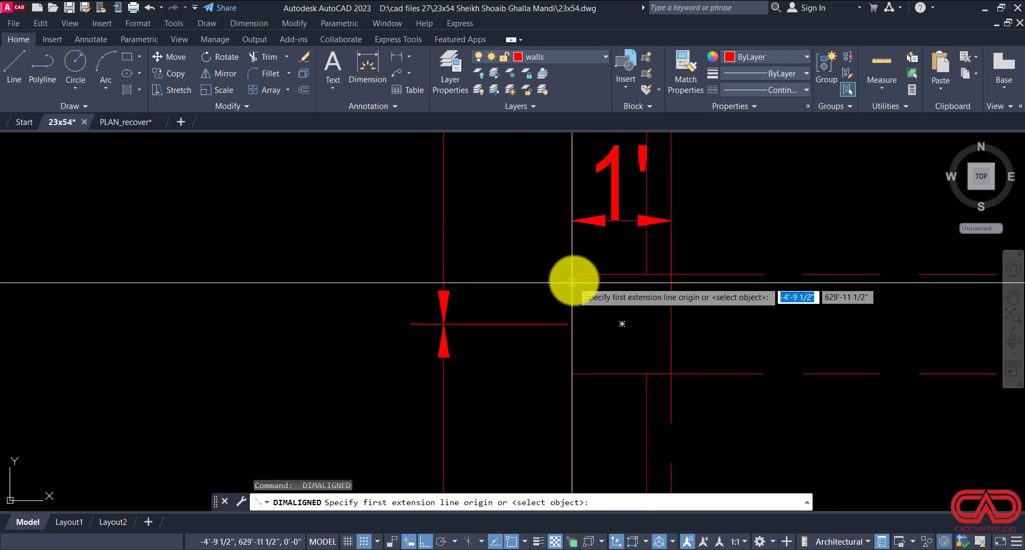
pyautogui.click(572, 274)
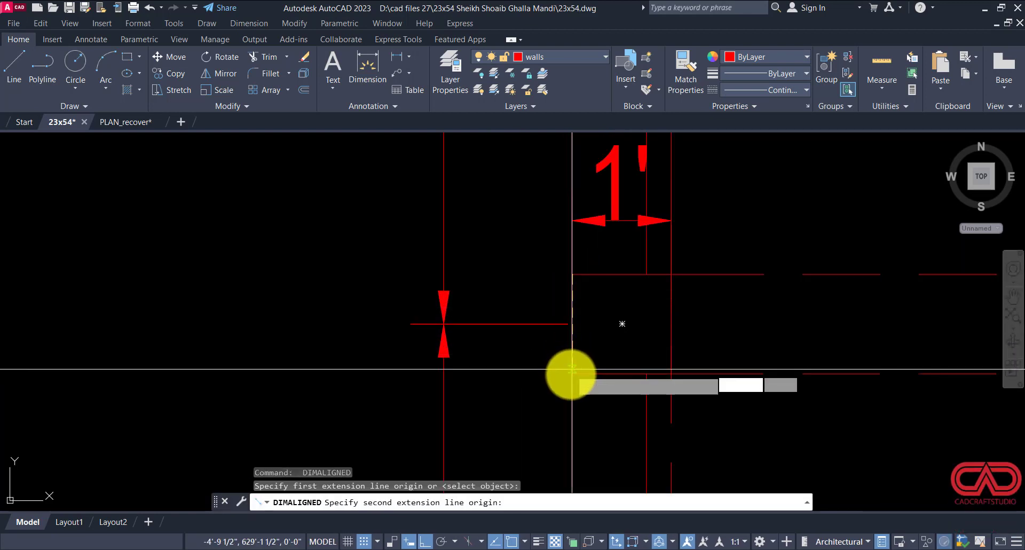
pyautogui.click(571, 374)
pyautogui.click(535, 377)
pyautogui.scroll(-6, 474, 359)
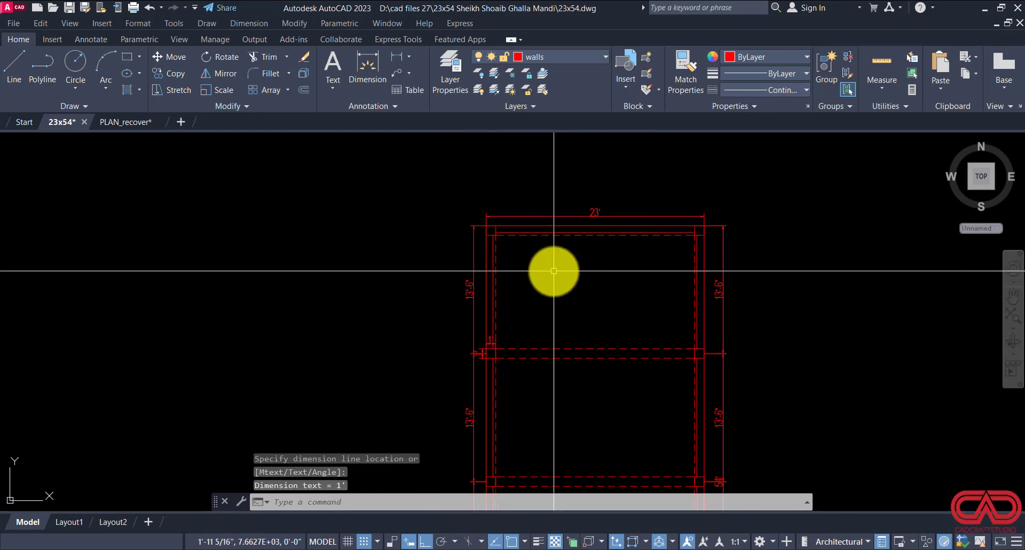
pyautogui.moveTo(581, 331); pyautogui.dragTo(540, 201, button='middle')
pyautogui.scroll(-3, 540, 201)
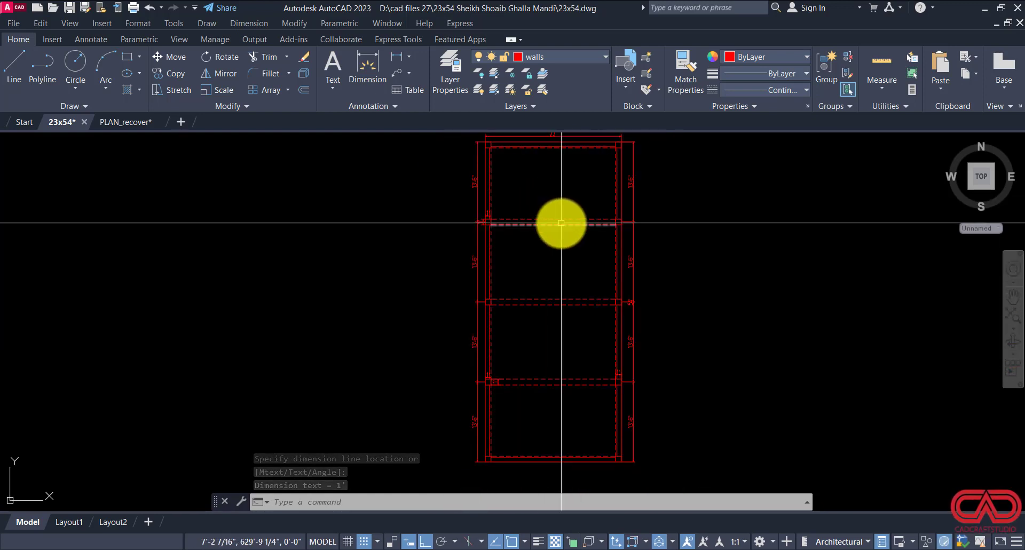
pyautogui.scroll(-4, 560, 274)
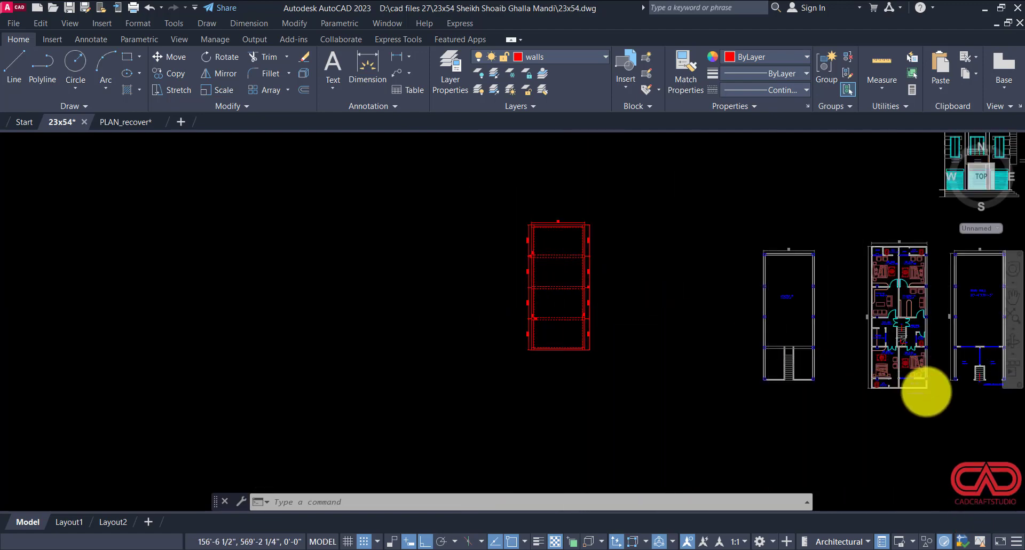
pyautogui.scroll(5, 927, 402)
pyautogui.scroll(-2, 927, 403)
pyautogui.scroll(-1, 566, 330)
pyautogui.scroll(-2, 447, 348)
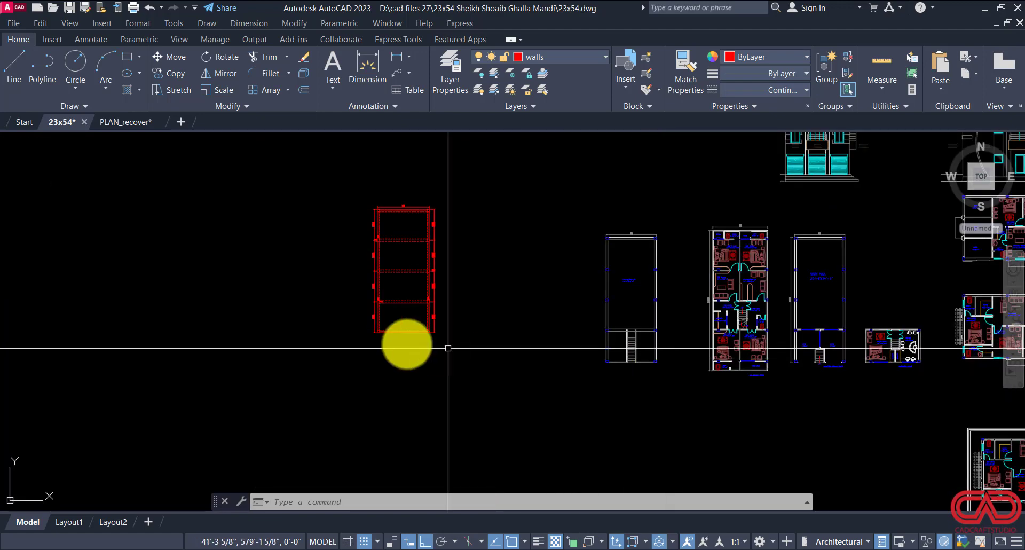
# Step: Offset the left wall's inner line in the bottom bay 42 inches toward the plan's interior
pyautogui.scroll(6, 339, 298)
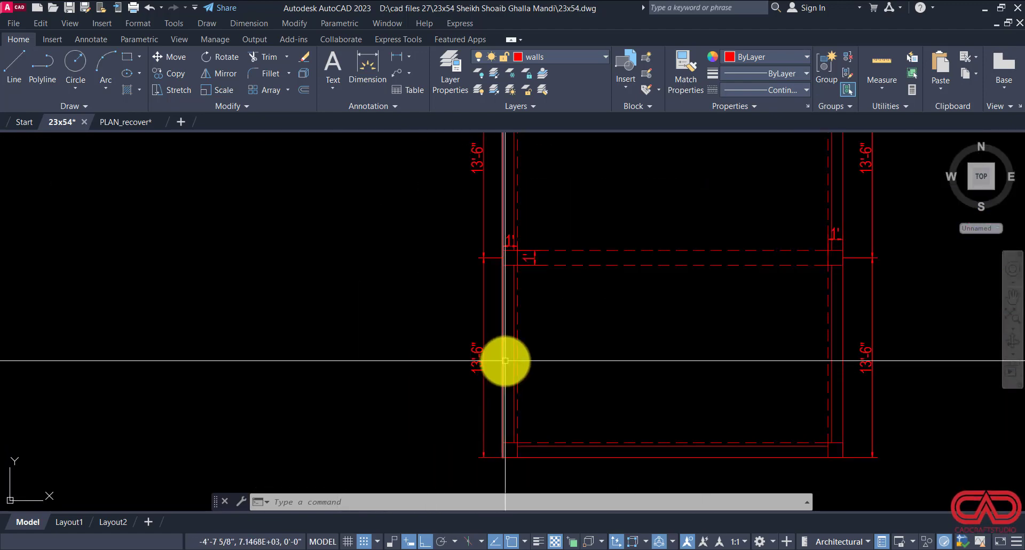
pyautogui.scroll(3, 505, 361)
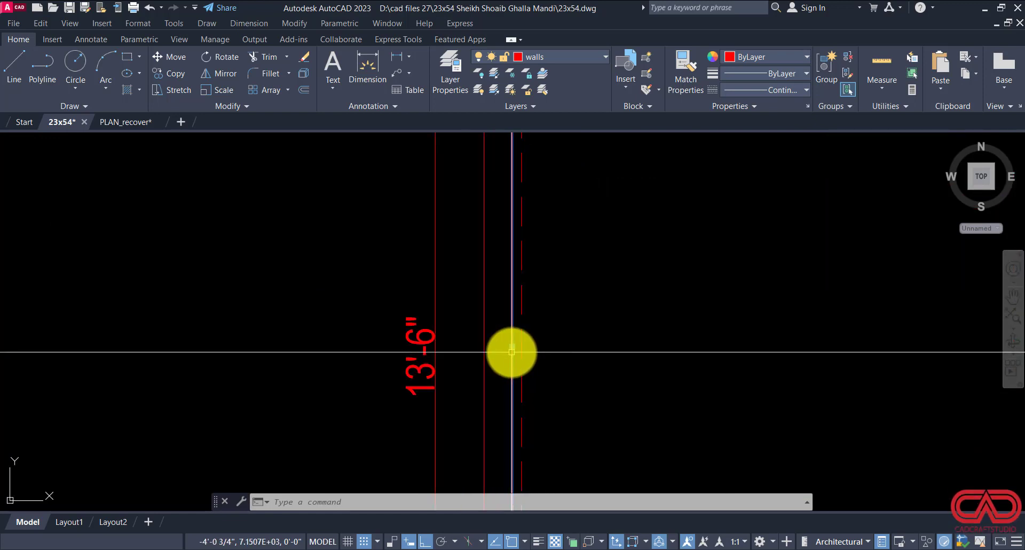
pyautogui.click(512, 352)
pyautogui.write('o')
pyautogui.press('Return')
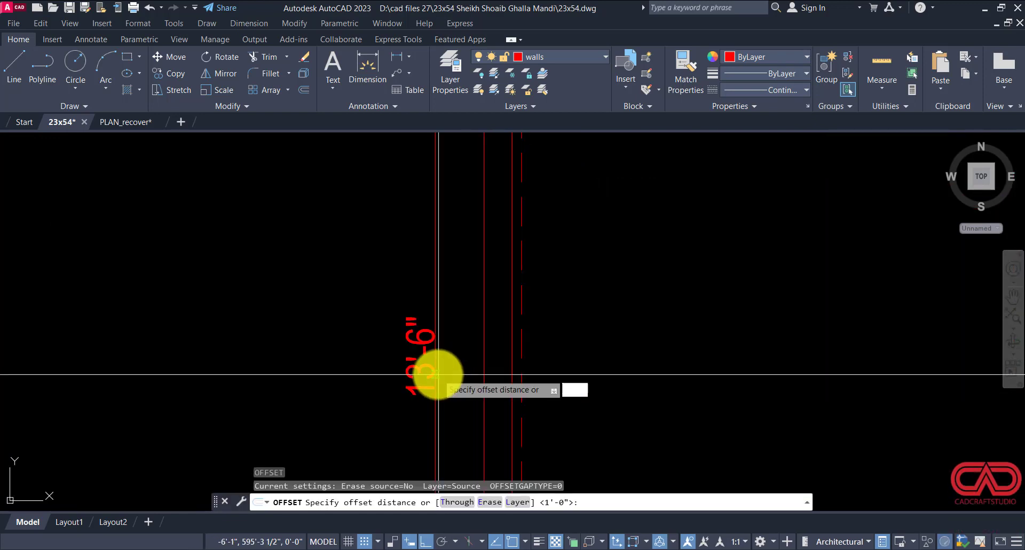
pyautogui.write('42')
pyautogui.press('Return')
pyautogui.click(651, 338)
pyautogui.scroll(-6, 605, 323)
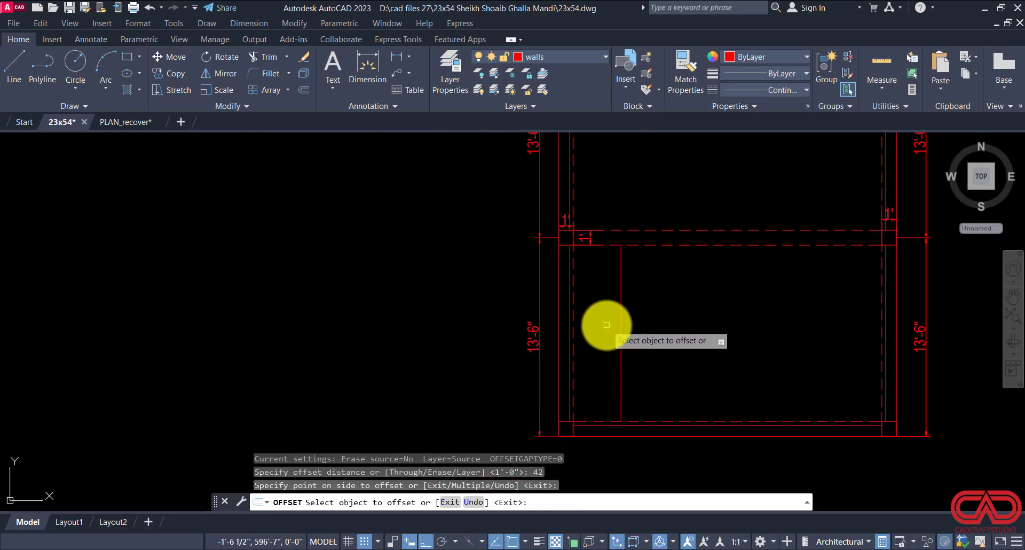
pyautogui.press('Escape')
# Step: Offset the bottom wall's inner line 6' upward into the bottom bay
pyautogui.scroll(4, 602, 375)
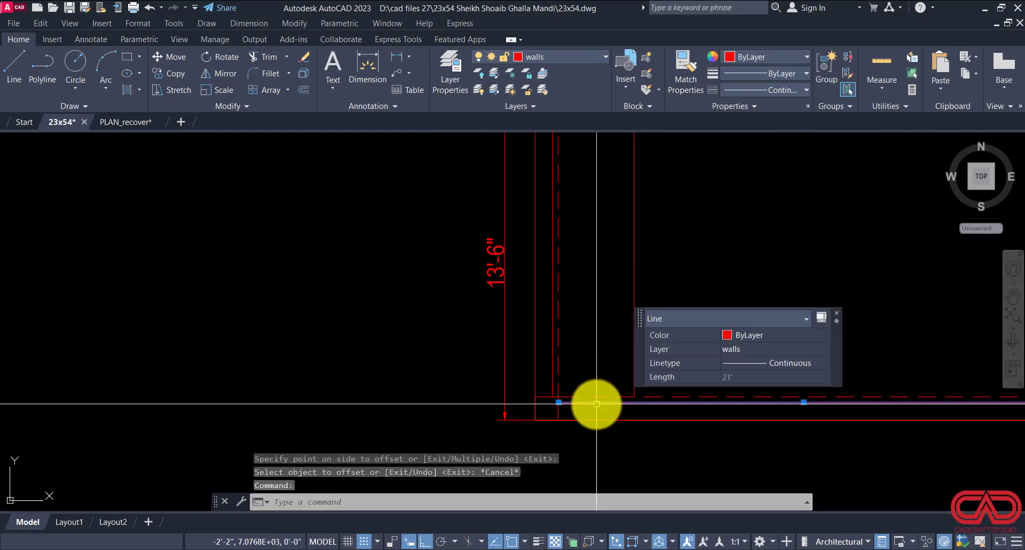
pyautogui.write('o')
pyautogui.press('Return')
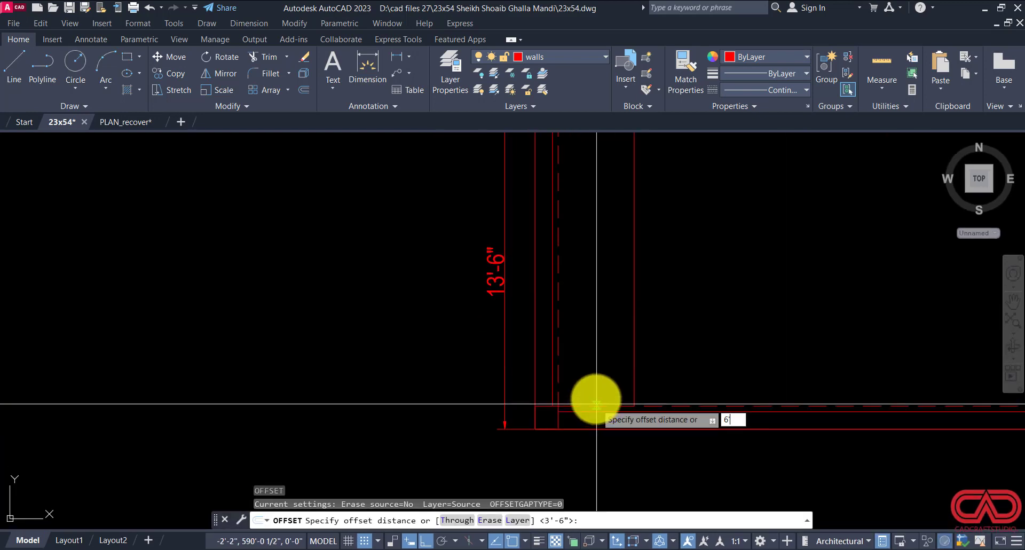
pyautogui.write("6'")
pyautogui.press('Return')
pyautogui.click(597, 410)
pyautogui.click(614, 318)
pyautogui.press('Escape')
pyautogui.press('Escape')
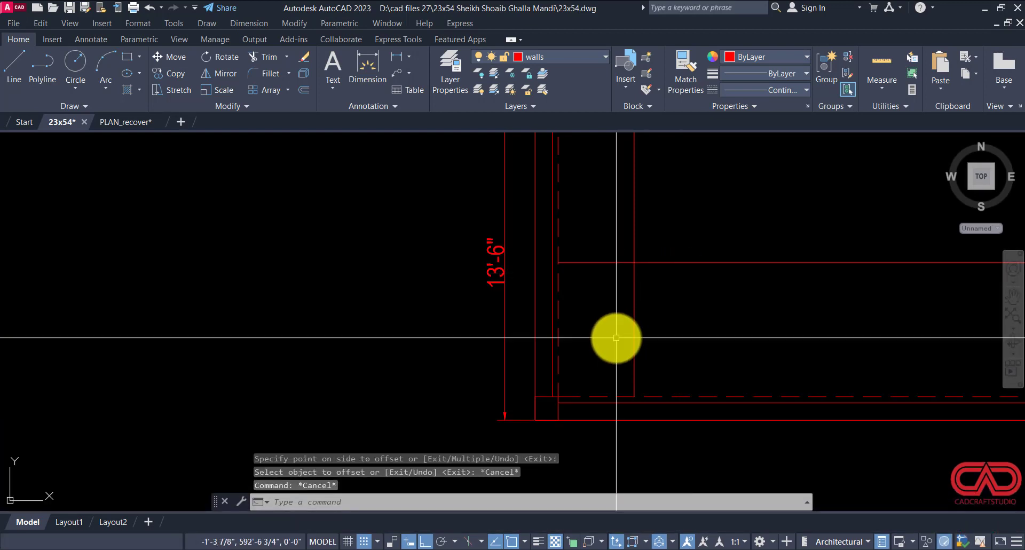
# Step: Trim the new horizontal line where it extends into the room beyond the 42-inch offset line
pyautogui.write('tr')
pyautogui.press('Return')
pyautogui.scroll(5, 662, 273)
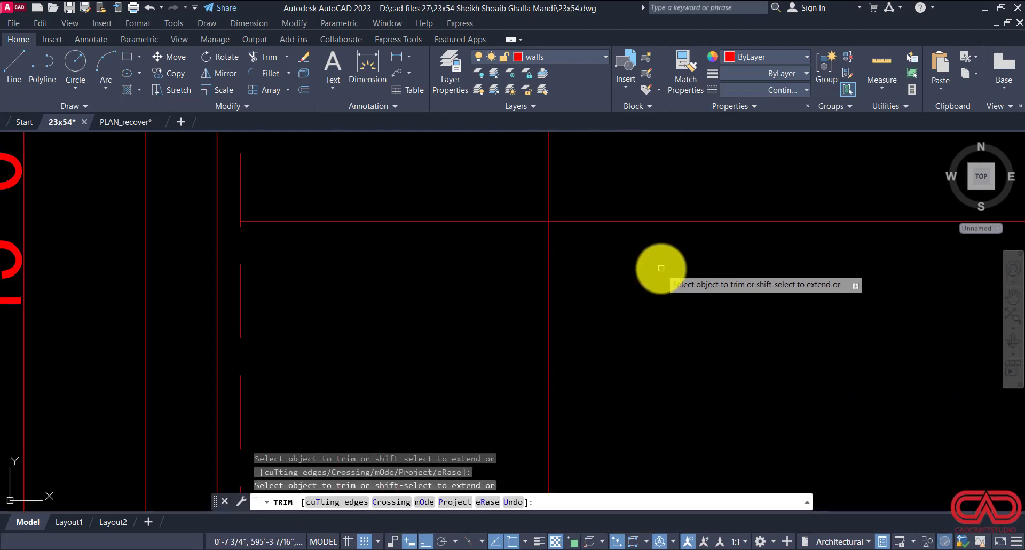
pyautogui.scroll(-4, 609, 334)
pyautogui.press('Escape')
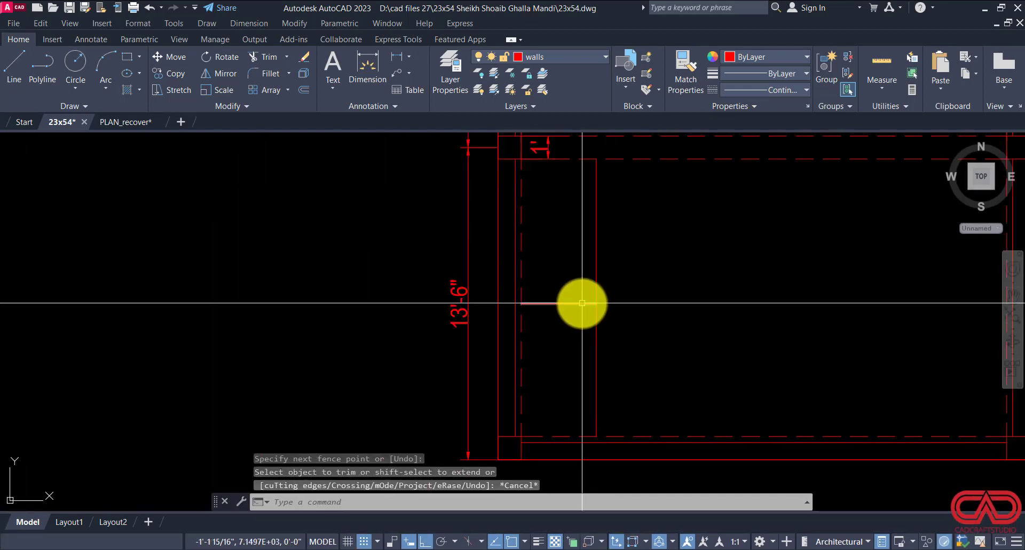
# Step: Move the trimmed horizontal line 24 inches straight up
pyautogui.write('m')
pyautogui.press('Return')
pyautogui.click(645, 366)
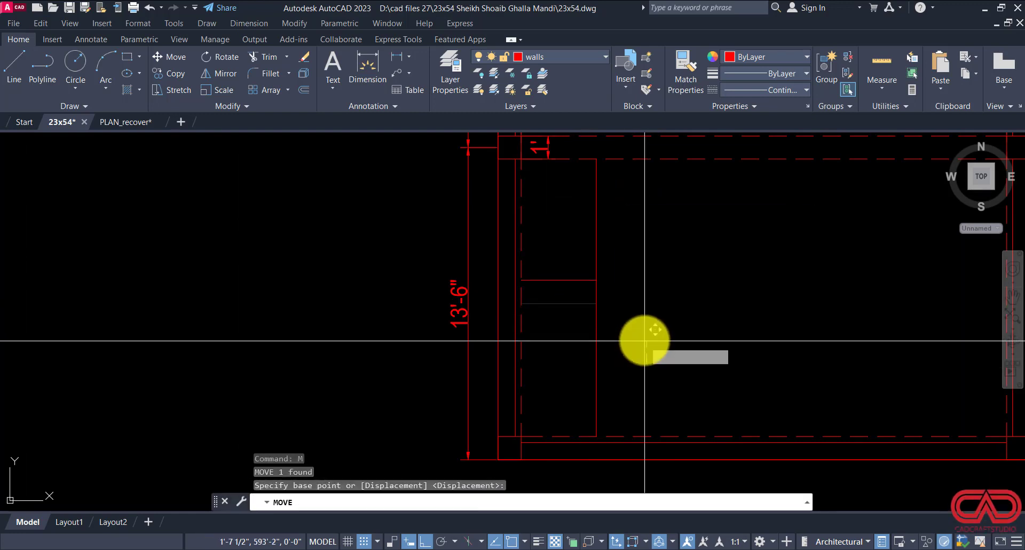
pyautogui.write('24')
pyautogui.press('Return')
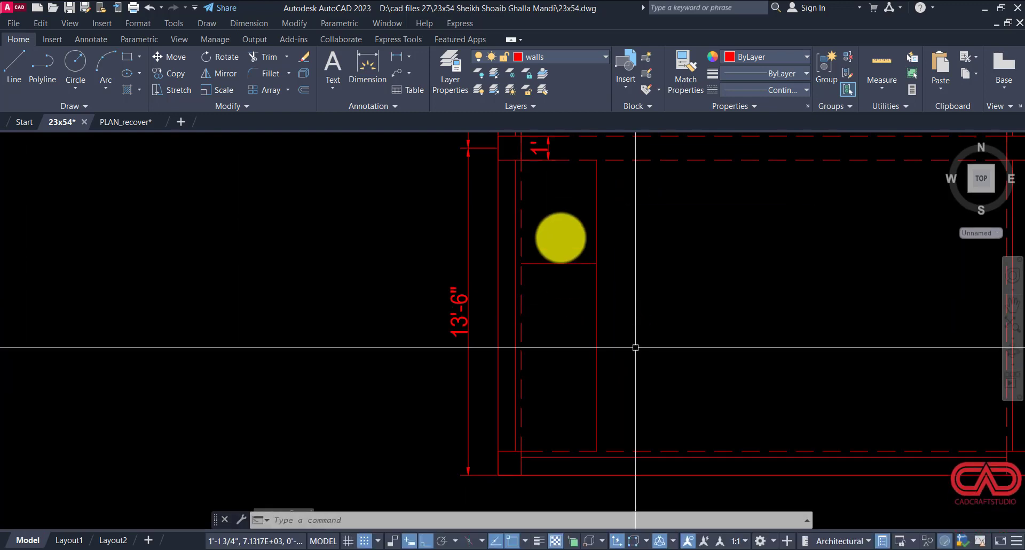
# Step: Offset the moved horizontal line 10 inches upward to create the first stair tread
pyautogui.click(559, 219)
pyautogui.click(547, 296)
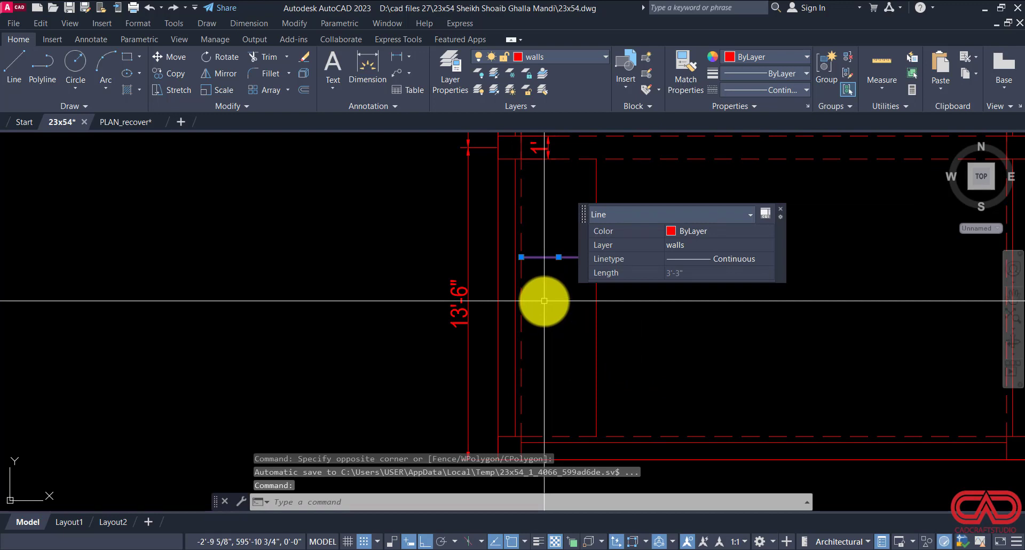
pyautogui.write('o')
pyautogui.press('Return')
pyautogui.write('10')
pyautogui.press('Return')
pyautogui.click(558, 257)
pyautogui.click(556, 230)
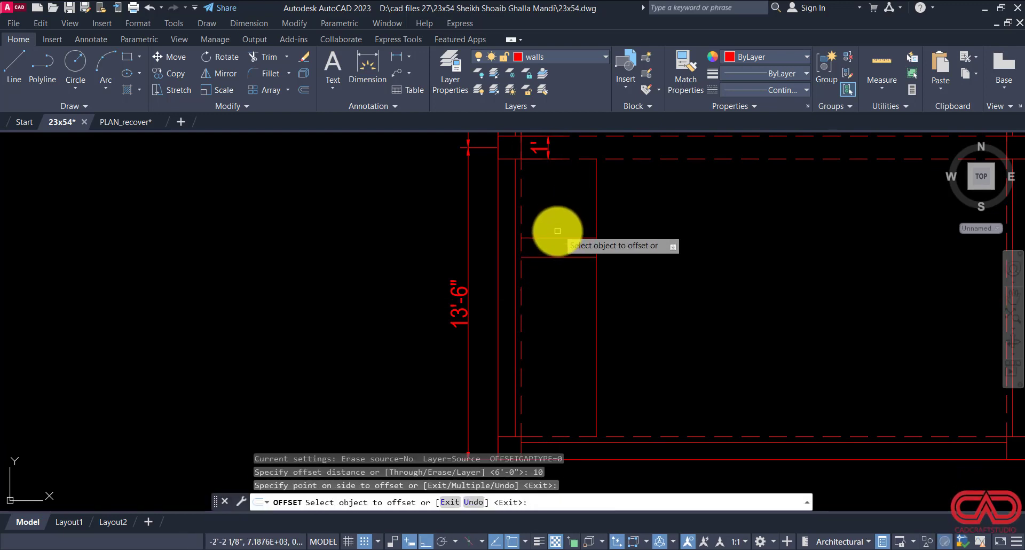
# Step: Offset four more tread lines upward at 10-inch spacing, reaching just below the dashed beam lines
pyautogui.click(558, 237)
pyautogui.click(559, 211)
pyautogui.click(556, 218)
pyautogui.click(559, 192)
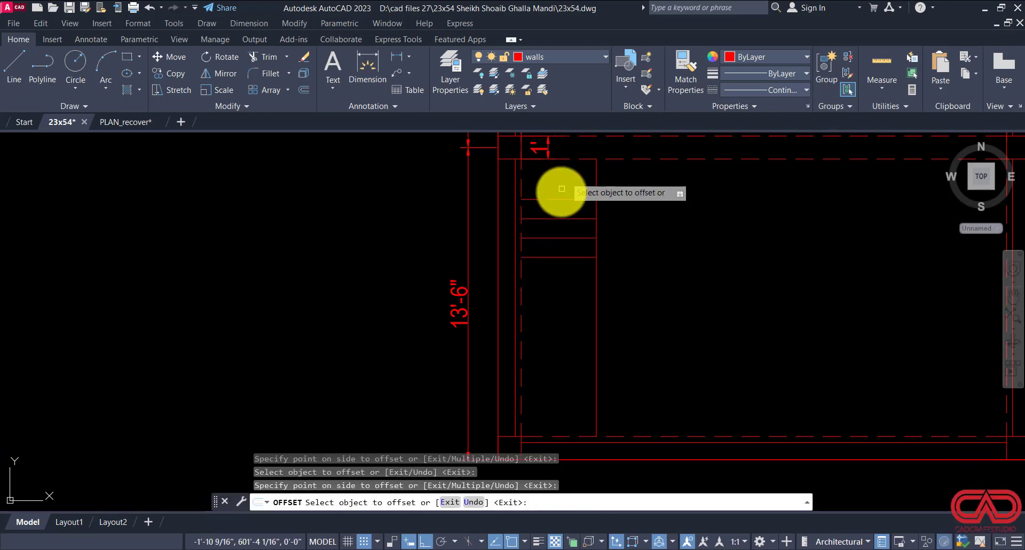
pyautogui.click(560, 198)
pyautogui.click(561, 182)
pyautogui.click(562, 179)
pyautogui.click(565, 173)
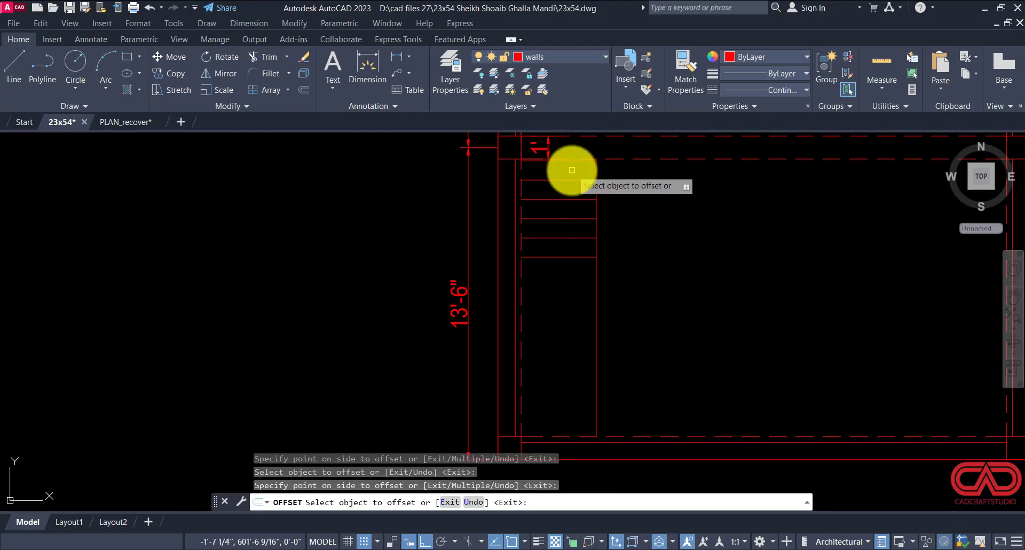
# Step: Continue the 10-inch tread offsets upward across the dashed beam lines into the bay above
pyautogui.scroll(6, 567, 171)
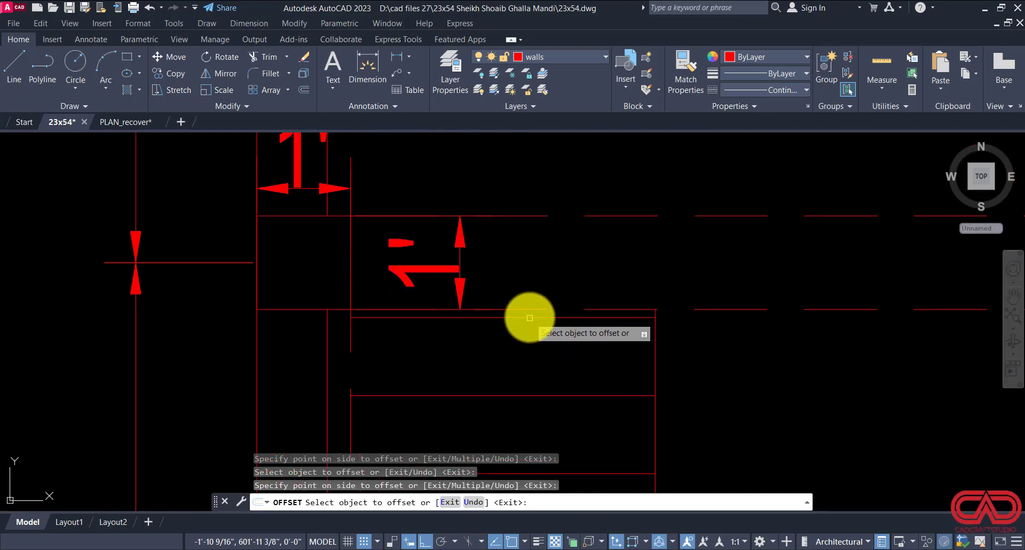
pyautogui.click(534, 259)
pyautogui.click(535, 239)
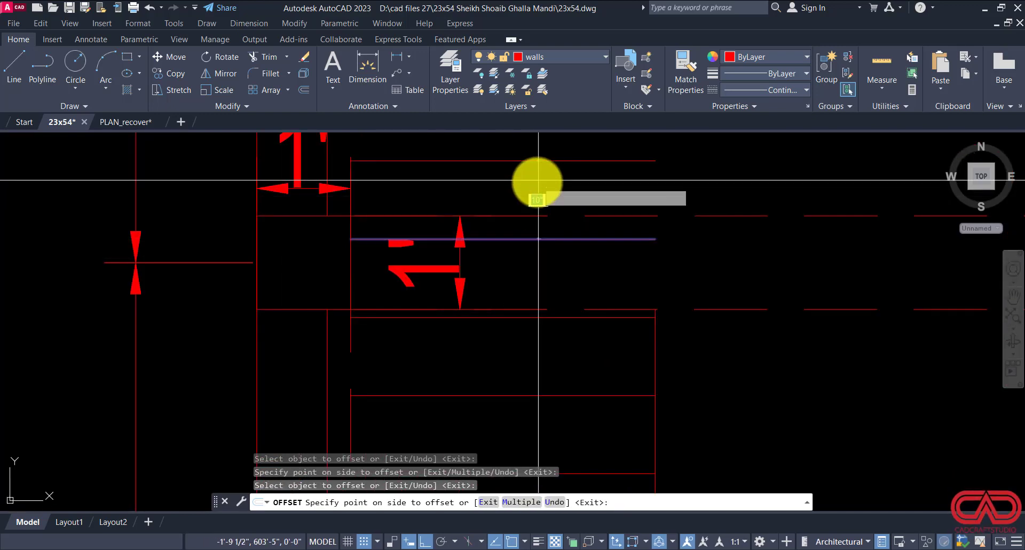
pyautogui.click(542, 160)
pyautogui.moveTo(543, 160); pyautogui.dragTo(516, 301, button='middle')
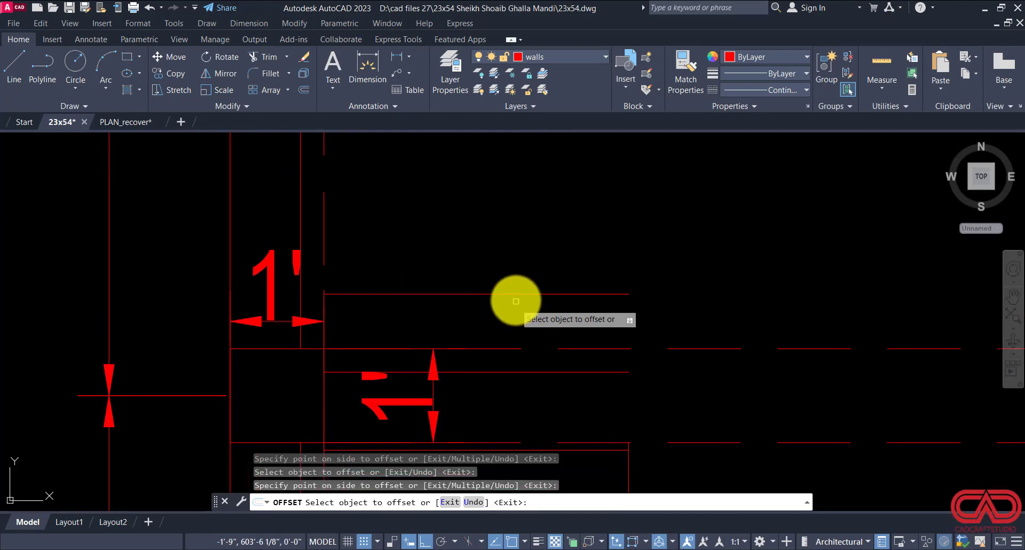
pyautogui.scroll(-8, 519, 294)
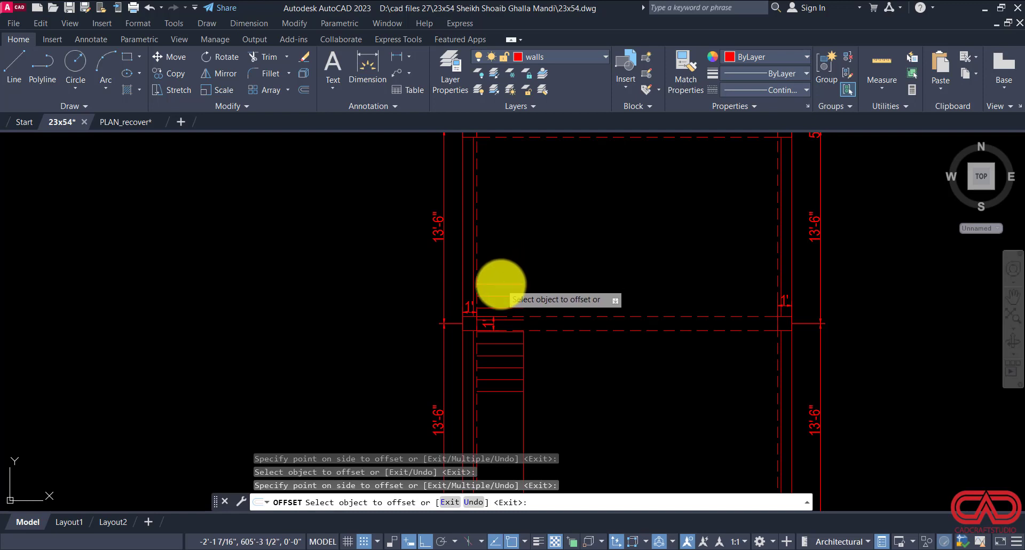
# Step: Offset seven more stair tread lines upward at 10-inch spacing along the left wall of the second bay
pyautogui.click(500, 284)
pyautogui.click(507, 261)
pyautogui.click(503, 272)
pyautogui.click(515, 235)
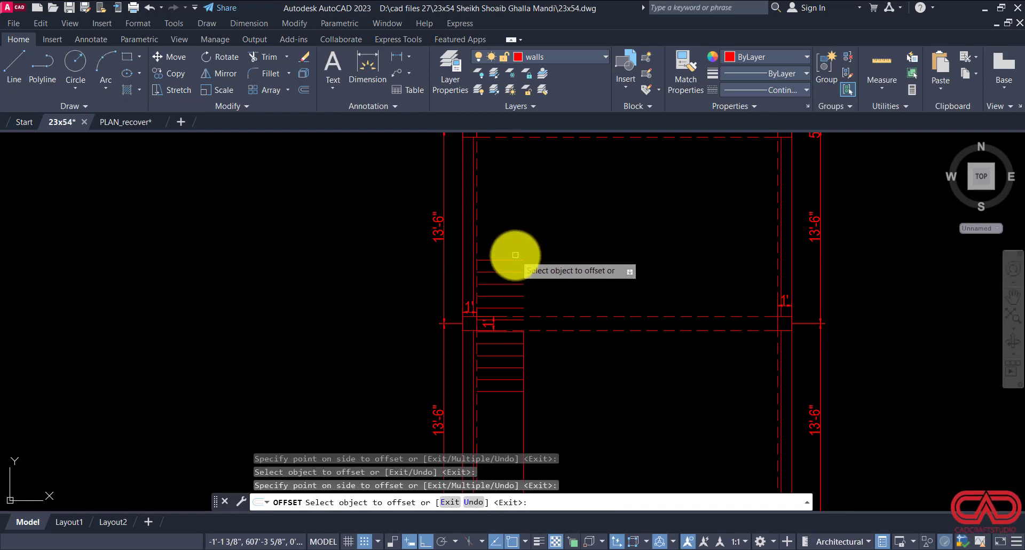
pyautogui.click(513, 260)
pyautogui.click(518, 221)
pyautogui.click(506, 248)
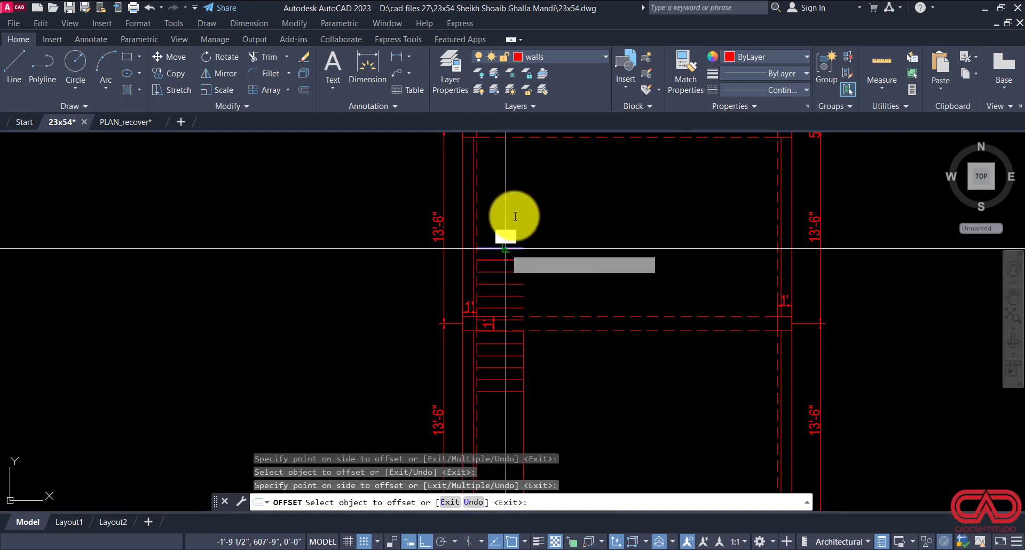
pyautogui.click(513, 211)
pyautogui.click(507, 235)
pyautogui.click(522, 202)
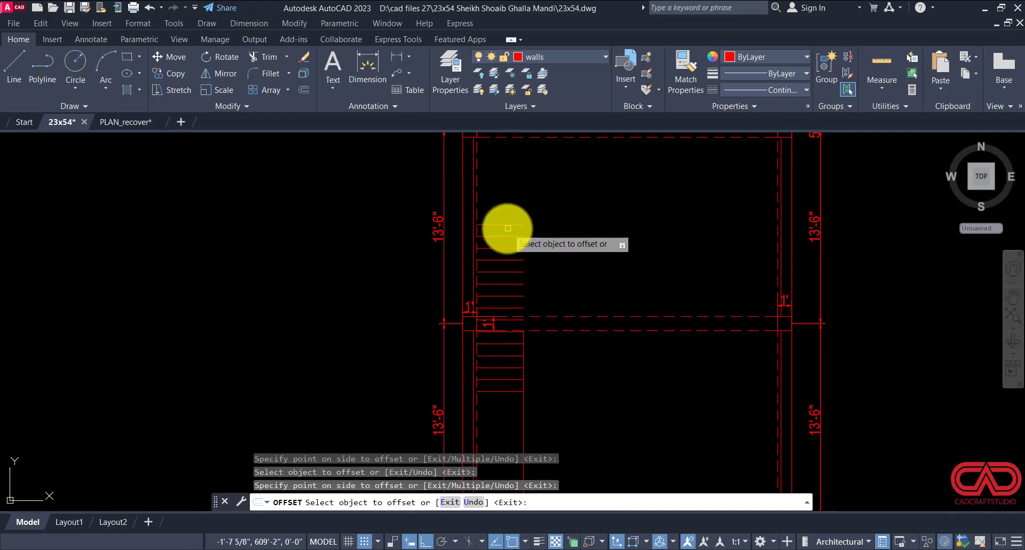
pyautogui.click(516, 200)
pyautogui.click(511, 212)
pyautogui.click(518, 173)
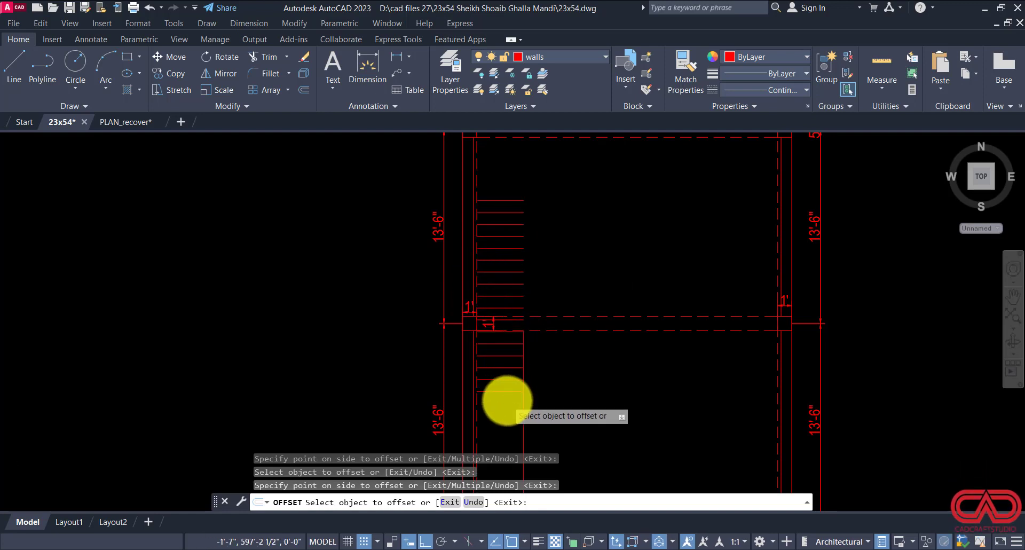
pyautogui.scroll(2, 507, 400)
pyautogui.scroll(-2, 507, 398)
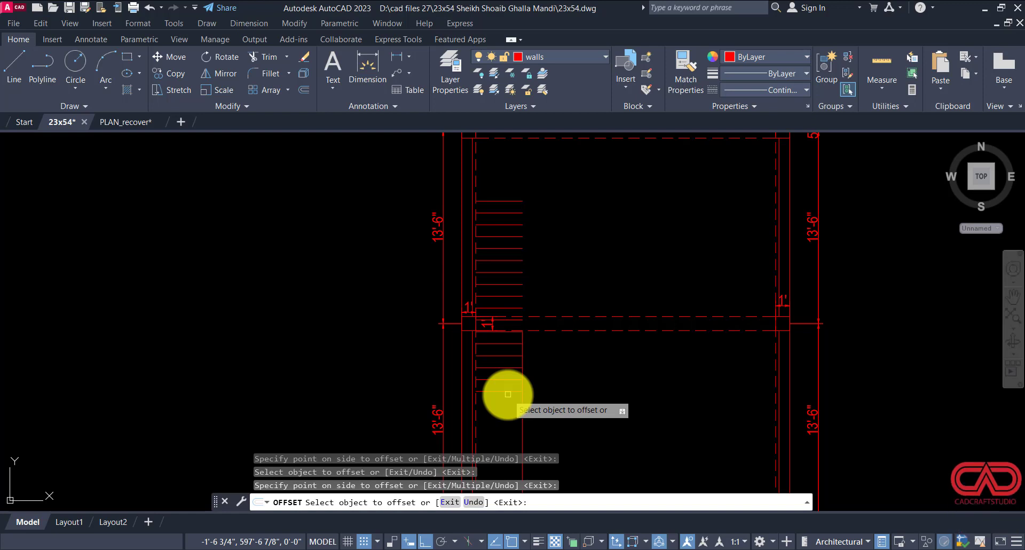
# Step: Consult the calculator's 132 ÷ 7 division and offset two more tread lines upward at 10-inch spacing at the stair's upper end
pyautogui.press('XF86Calculator')
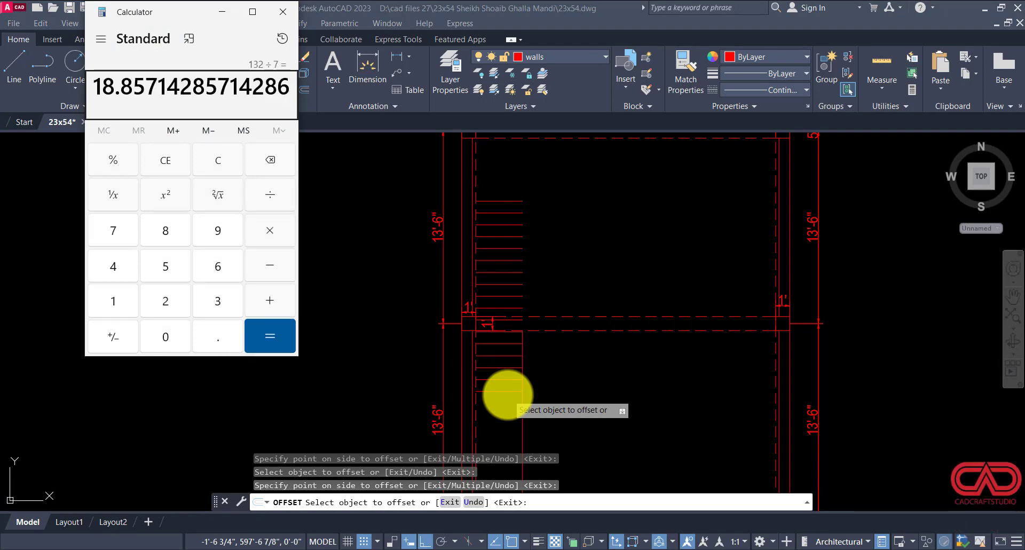
pyautogui.click(218, 11)
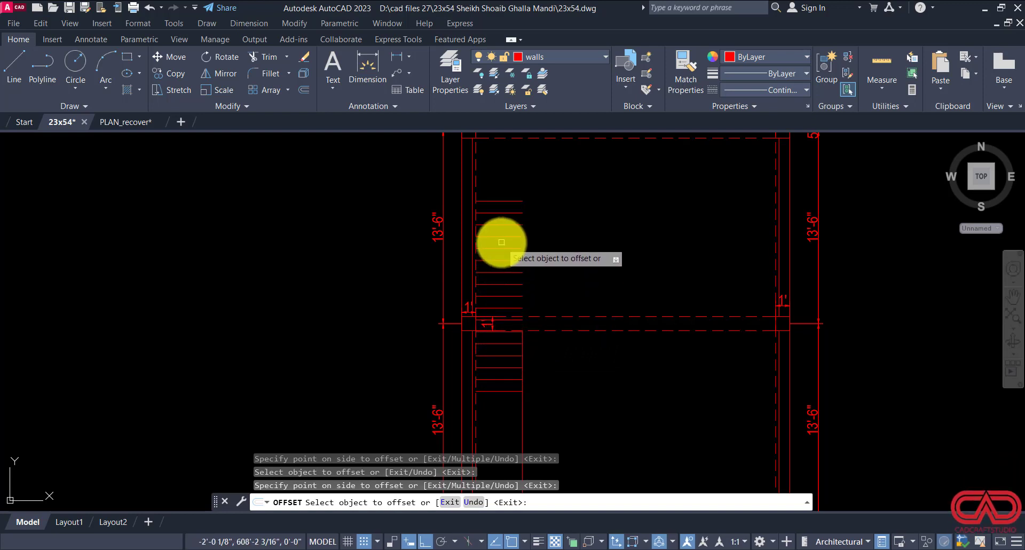
pyautogui.click(500, 201)
pyautogui.click(499, 182)
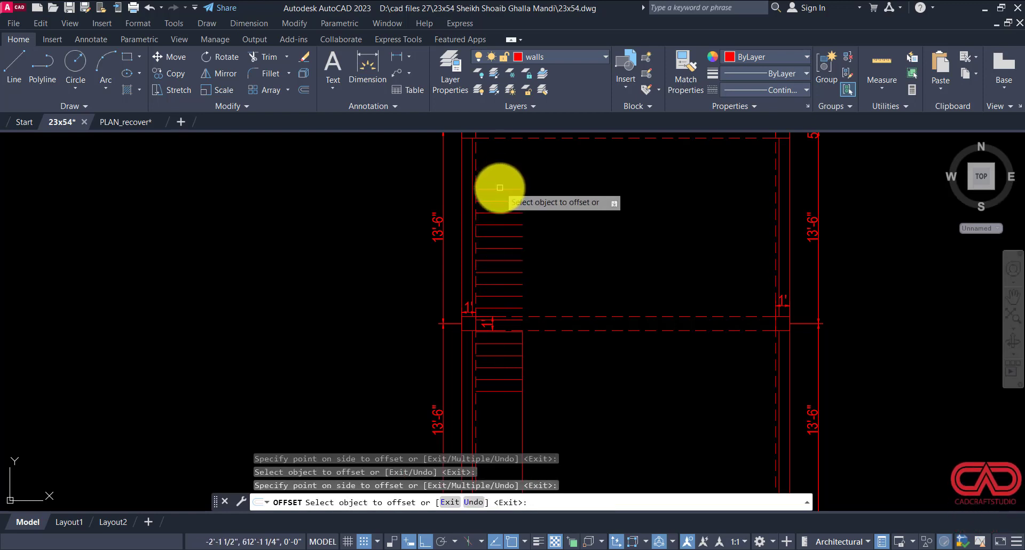
pyautogui.click(500, 189)
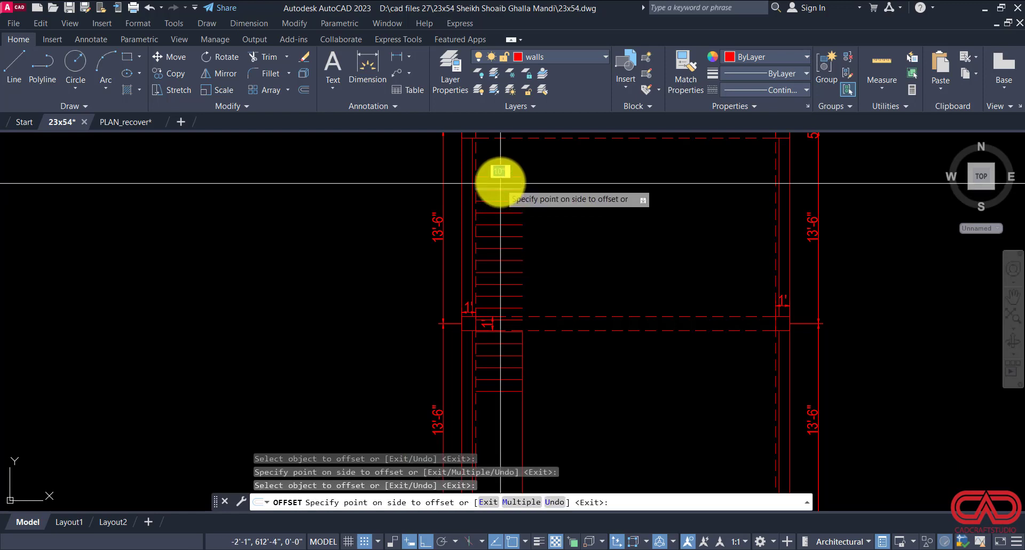
pyautogui.click(500, 178)
pyautogui.press('Escape')
pyautogui.press('Escape')
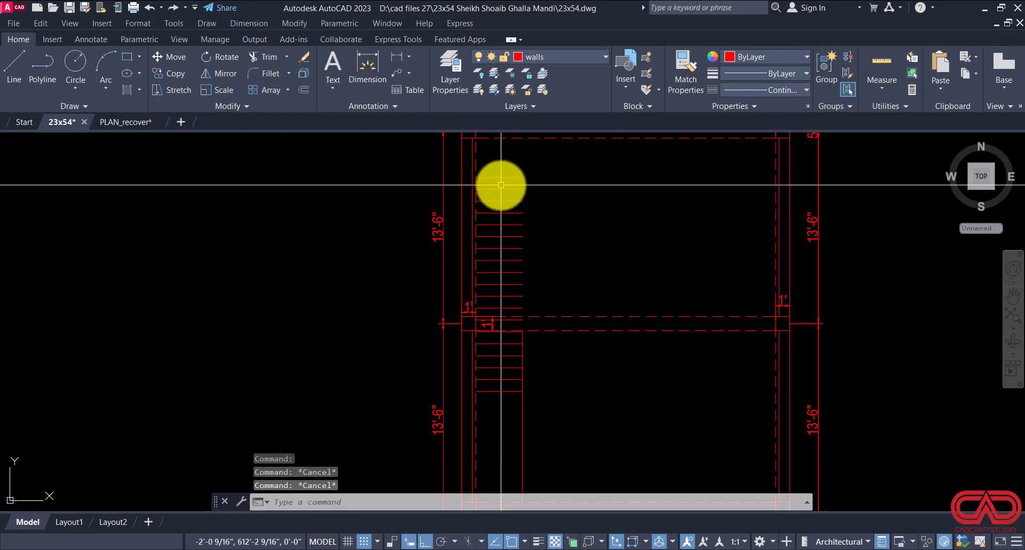
# Step: Fillet the uppermost tread with the stair's right side line at zero radius so they meet in a corner
pyautogui.write('f')
pyautogui.press('Return')
pyautogui.click(504, 176)
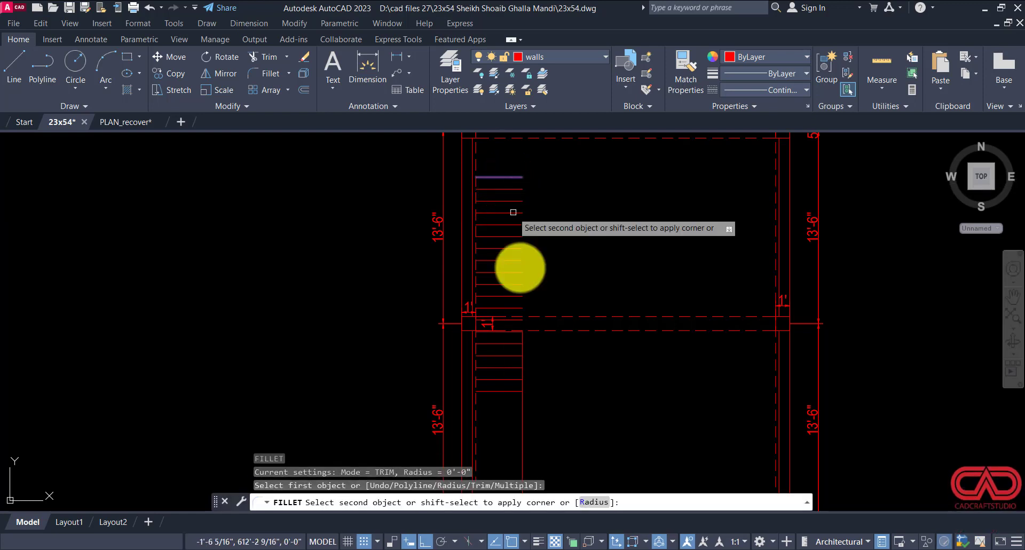
pyautogui.click(524, 408)
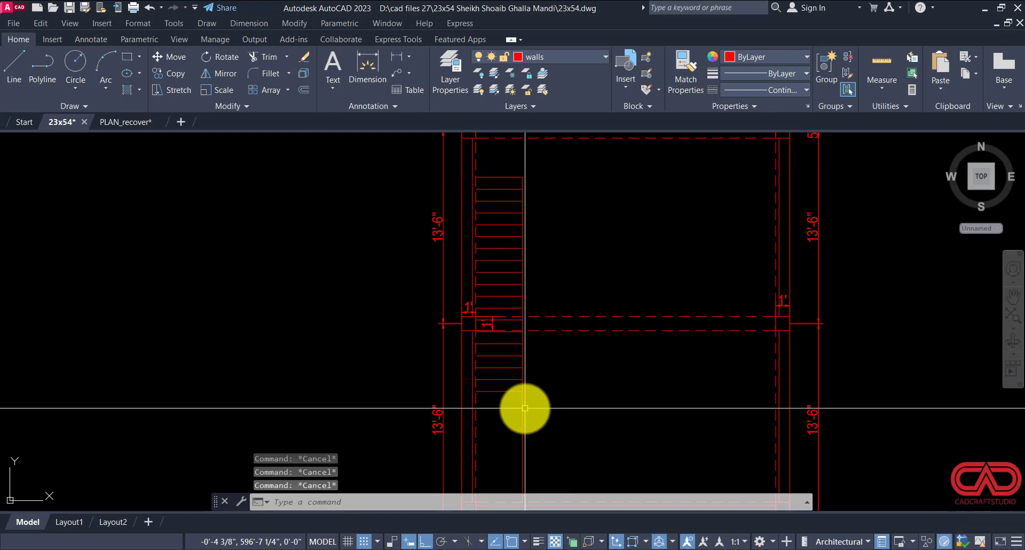
# Step: Draw a vertical leader line through the middle of the stair, with its arrowhead on the uppermost tread and its tail below the lowest
pyautogui.write('le')
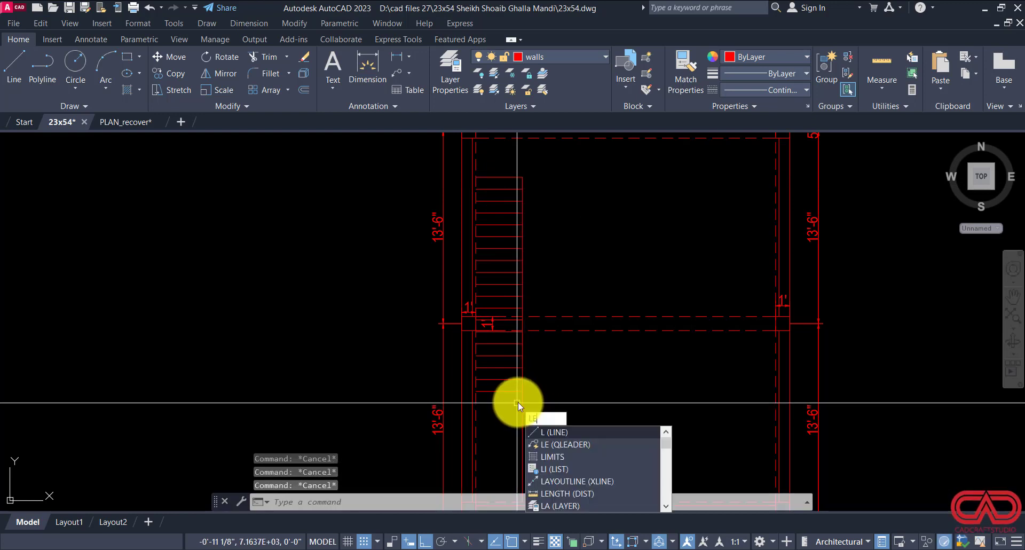
pyautogui.press('Return')
pyautogui.click(500, 177)
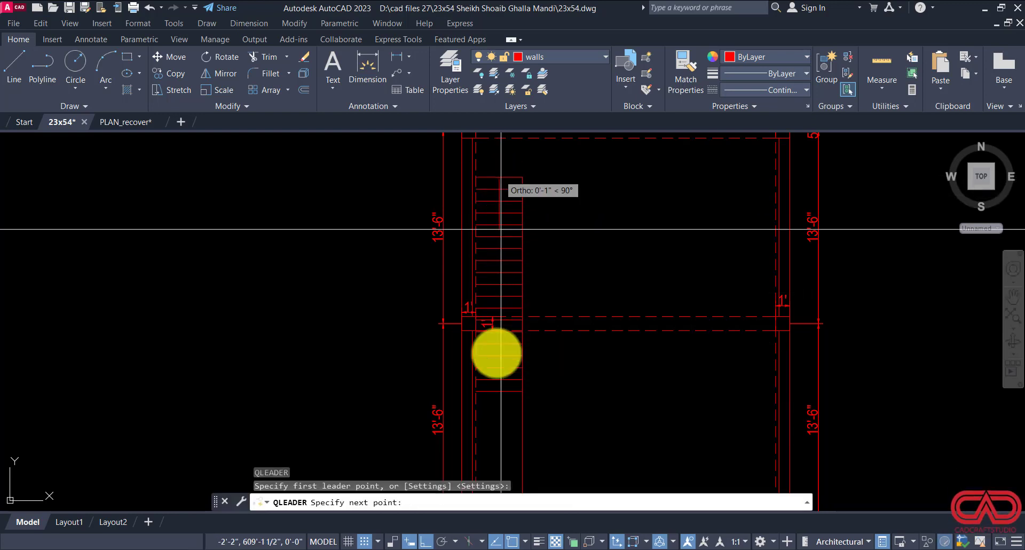
pyautogui.click(501, 406)
pyautogui.press('Escape')
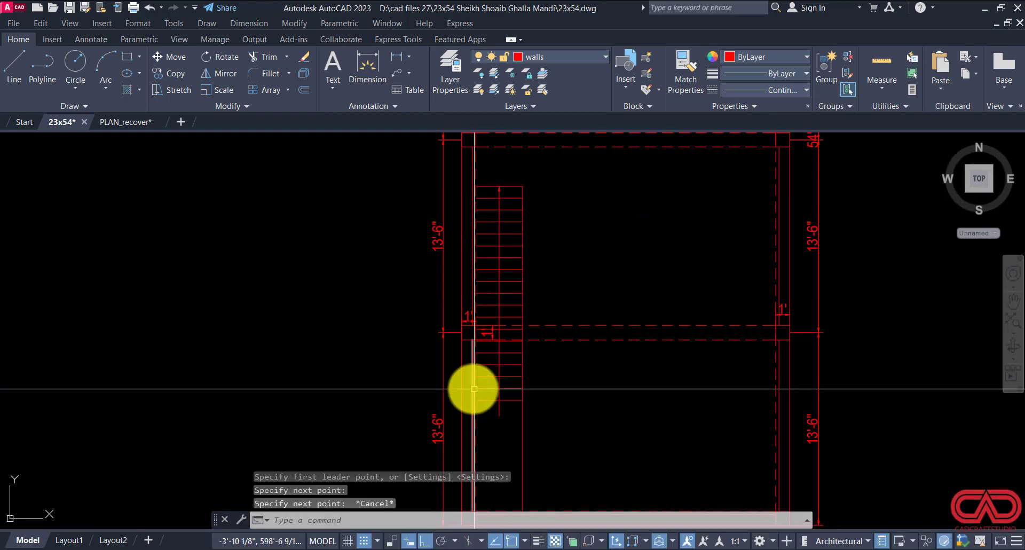
pyautogui.scroll(2, 434, 225)
pyautogui.scroll(-6, 451, 270)
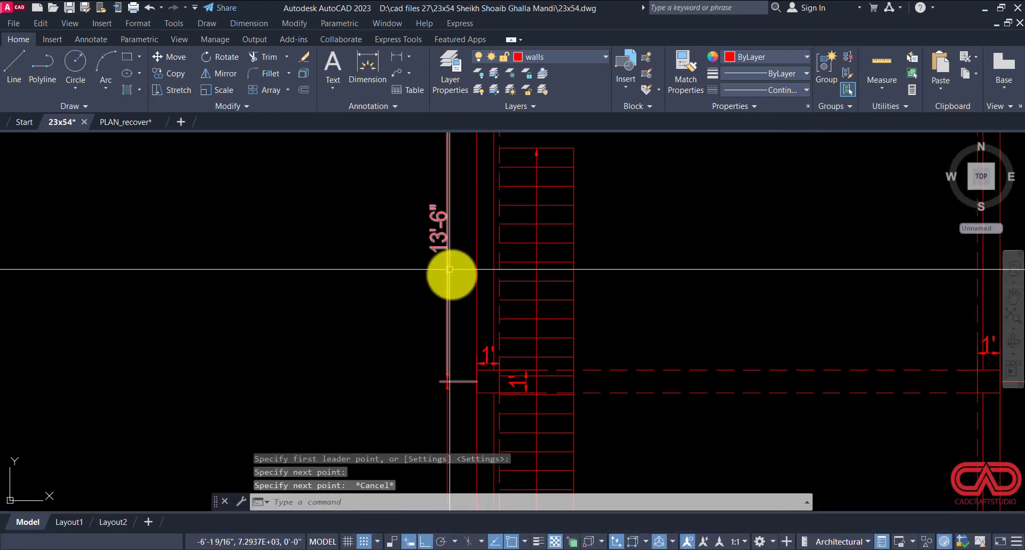
pyautogui.scroll(4, 419, 309)
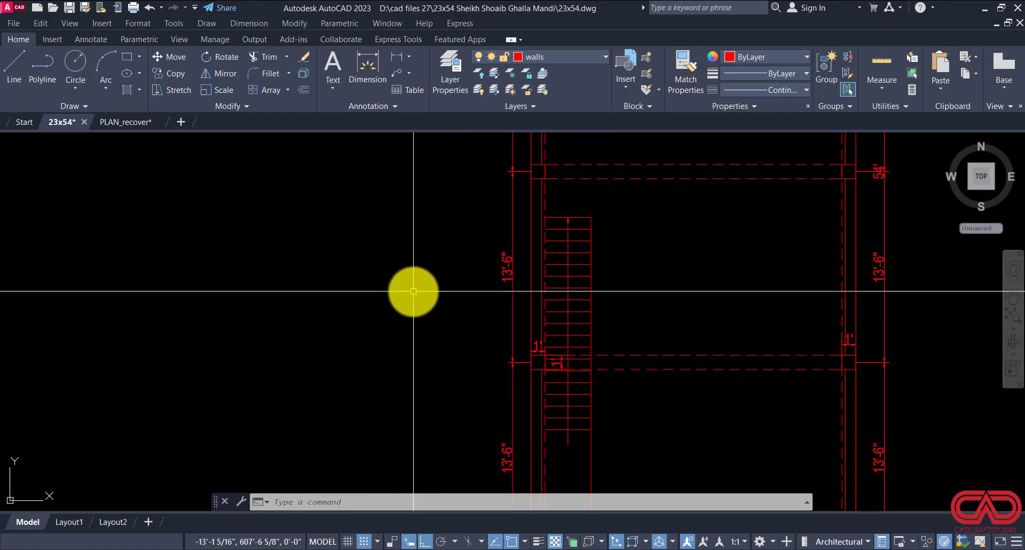
pyautogui.scroll(-2, 565, 270)
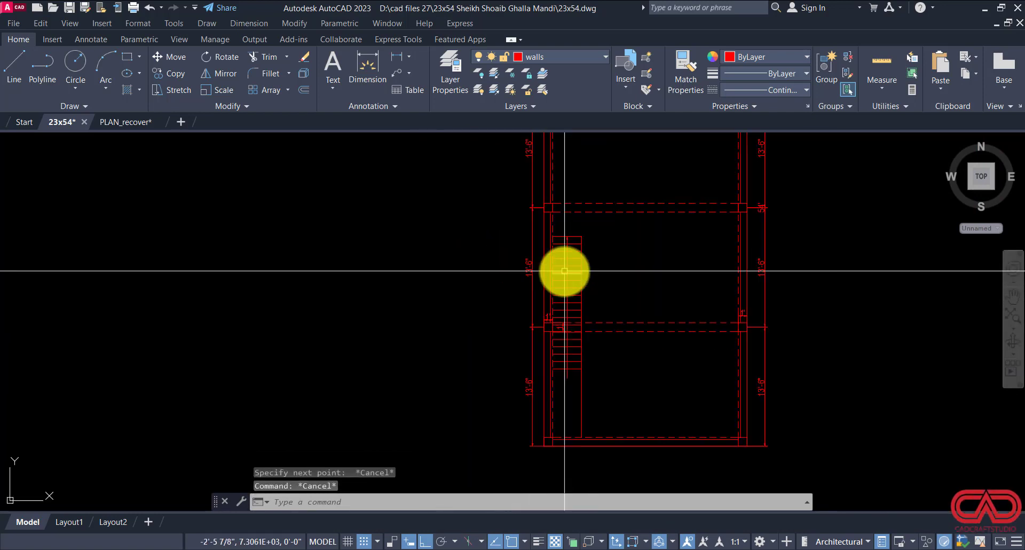
pyautogui.scroll(-4, 636, 309)
pyautogui.scroll(8, 760, 303)
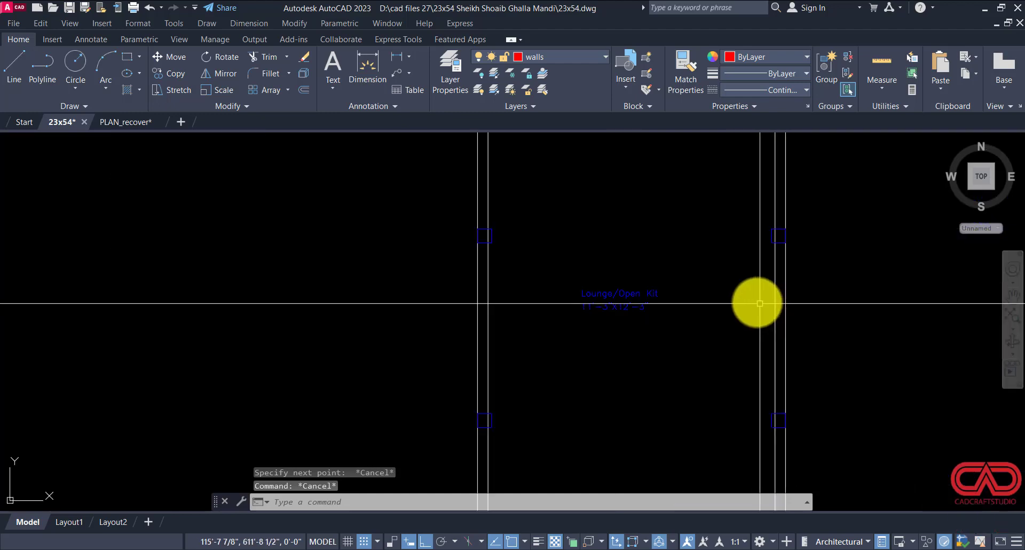
pyautogui.click(700, 259)
pyautogui.click(613, 335)
pyautogui.press('Escape')
# Step: Copy the two-line MAIN HALL label from the neighbouring plan into the open bay above the stair in the red plan
pyautogui.scroll(-8, 588, 342)
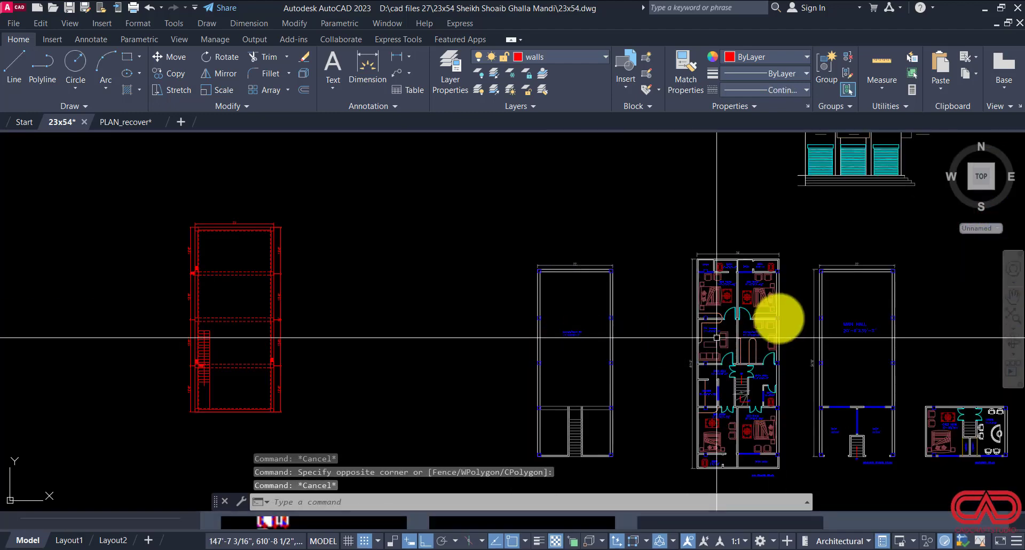
pyautogui.scroll(5, 858, 302)
pyautogui.click(842, 320)
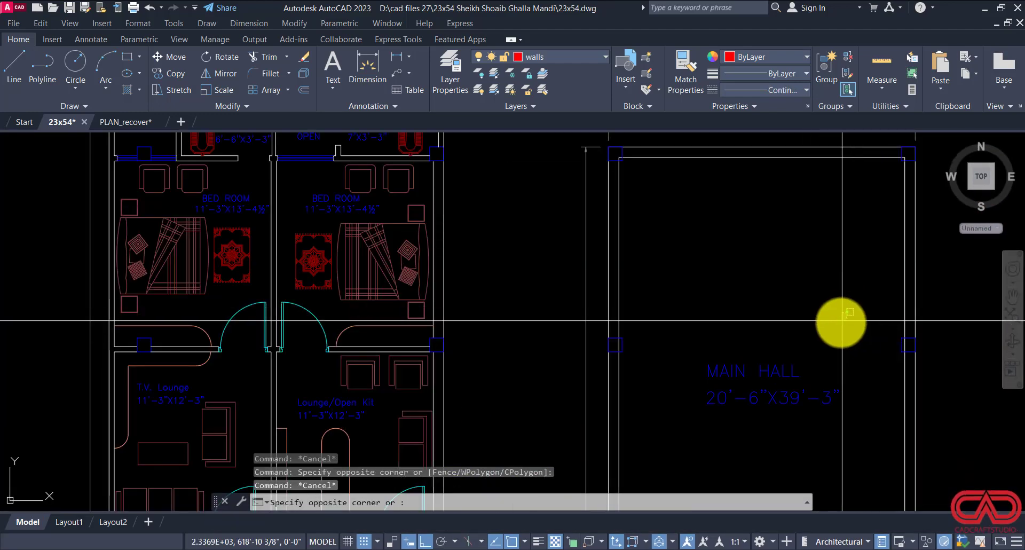
pyautogui.click(754, 399)
pyautogui.write('co')
pyautogui.press('Return')
pyautogui.click(758, 377)
pyautogui.scroll(-5, 806, 389)
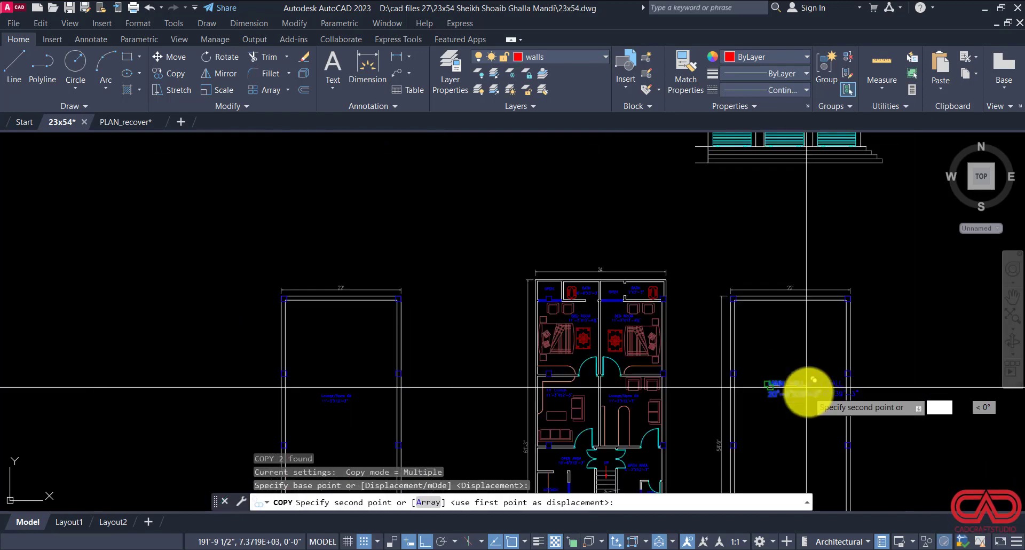
pyautogui.scroll(5, 424, 405)
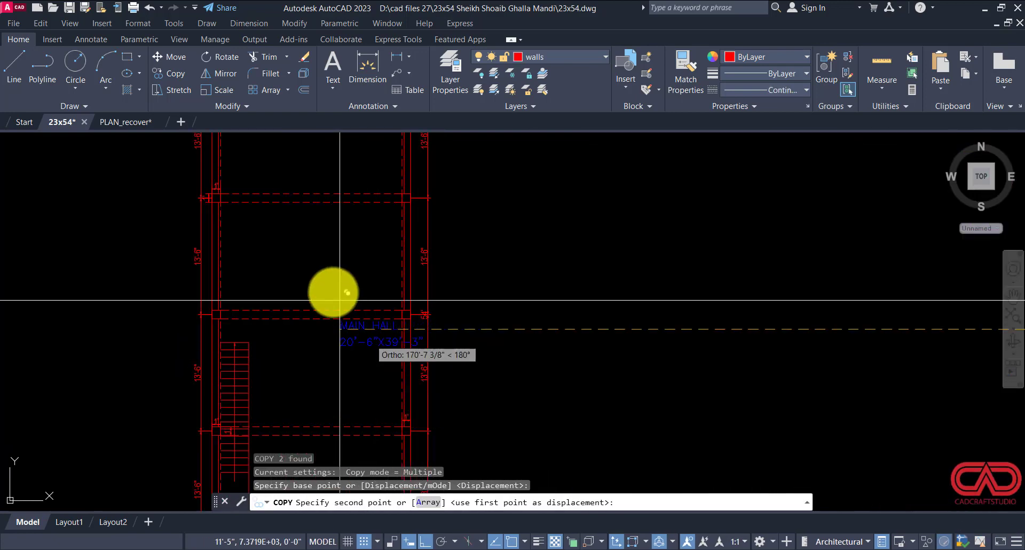
pyautogui.press('F8')
pyautogui.click(283, 274)
pyautogui.press('Escape')
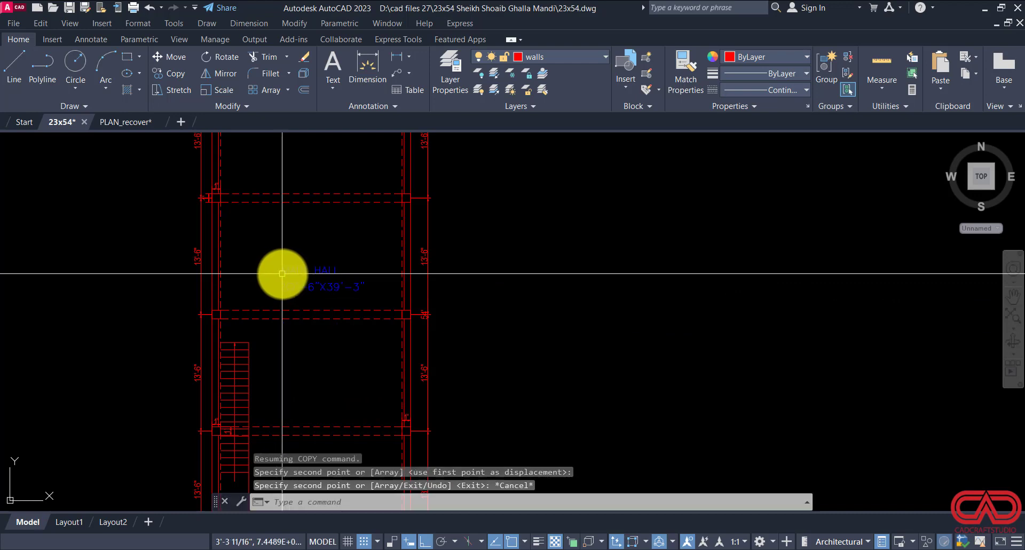
# Step: Add a horizontal aligned dimension across the hall's width, with its dimension line just above the MAIN HALL label
pyautogui.scroll(-2, 391, 297)
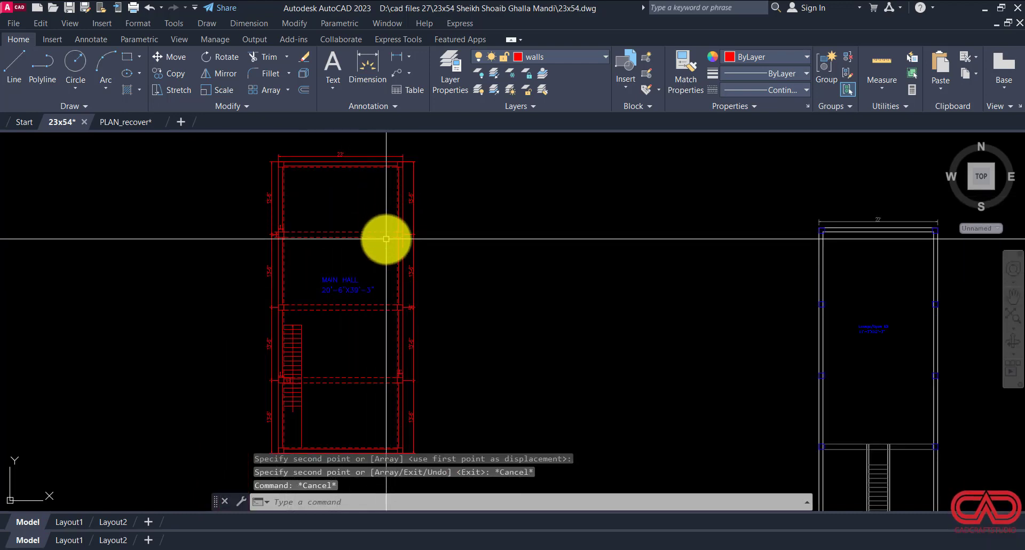
pyautogui.write('dal')
pyautogui.press('Return')
pyautogui.scroll(4, 395, 293)
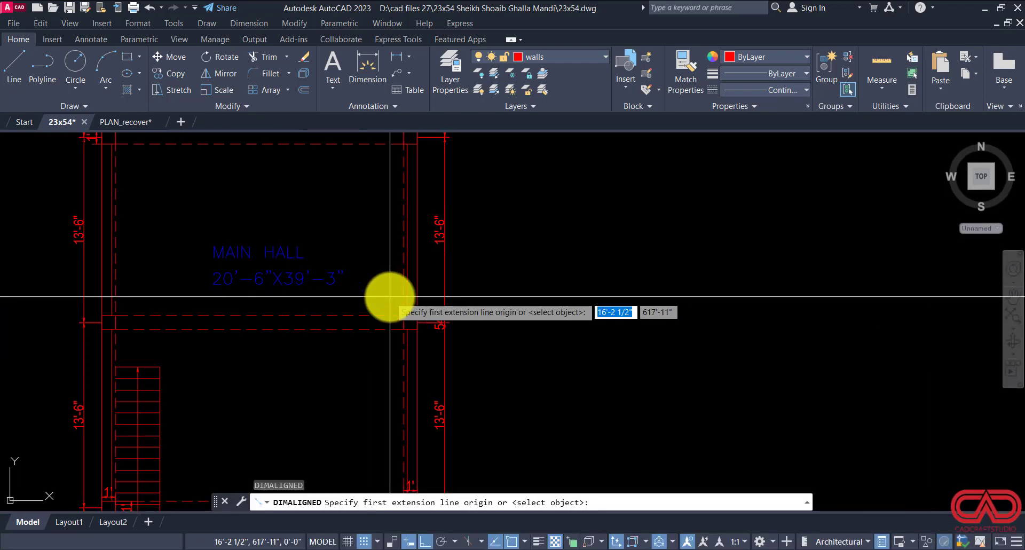
pyautogui.click(404, 292)
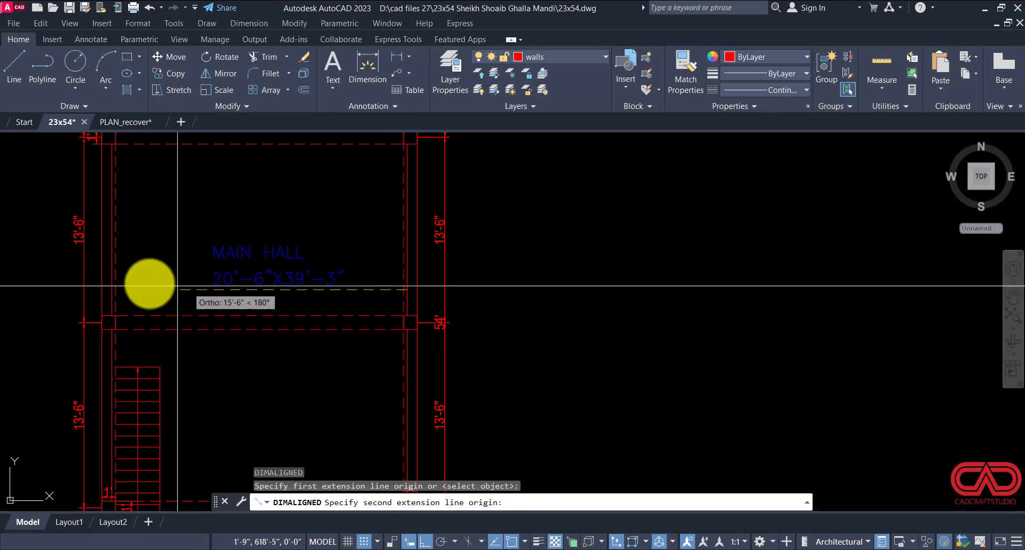
pyautogui.click(109, 290)
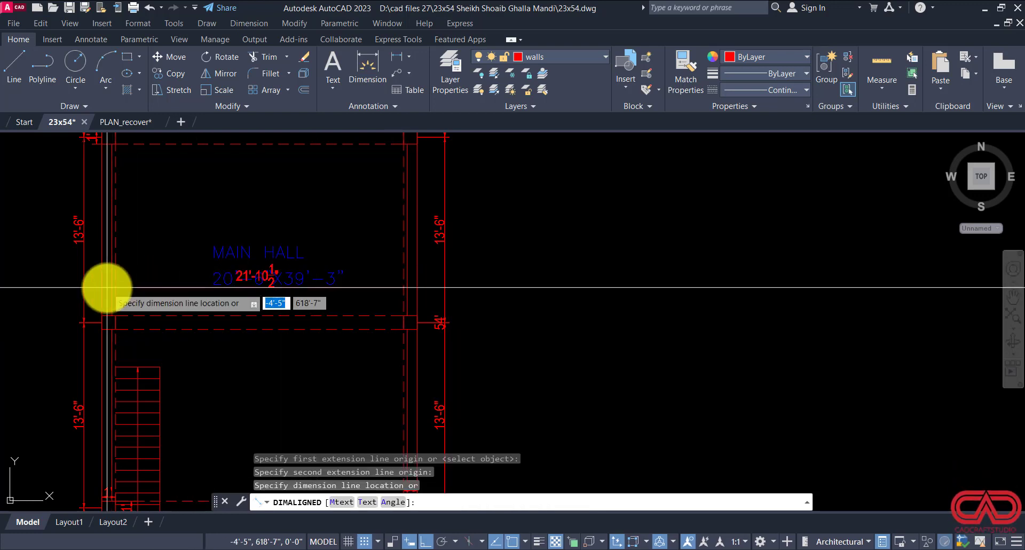
pyautogui.click(137, 233)
# Step: Stretch the left origin of the hall-width dimension to the inner face of the left wall
pyautogui.scroll(4, 107, 276)
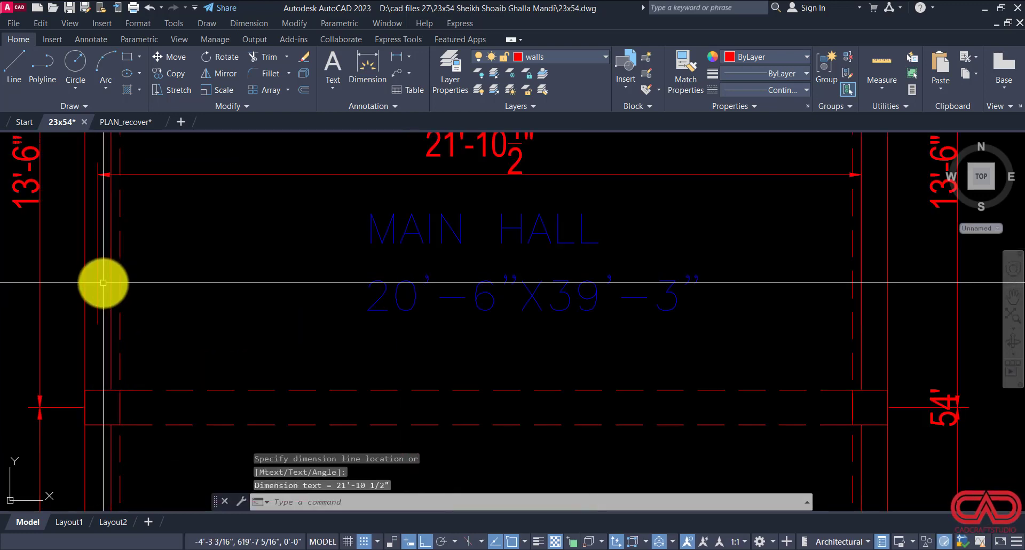
pyautogui.click(98, 291)
pyautogui.click(101, 309)
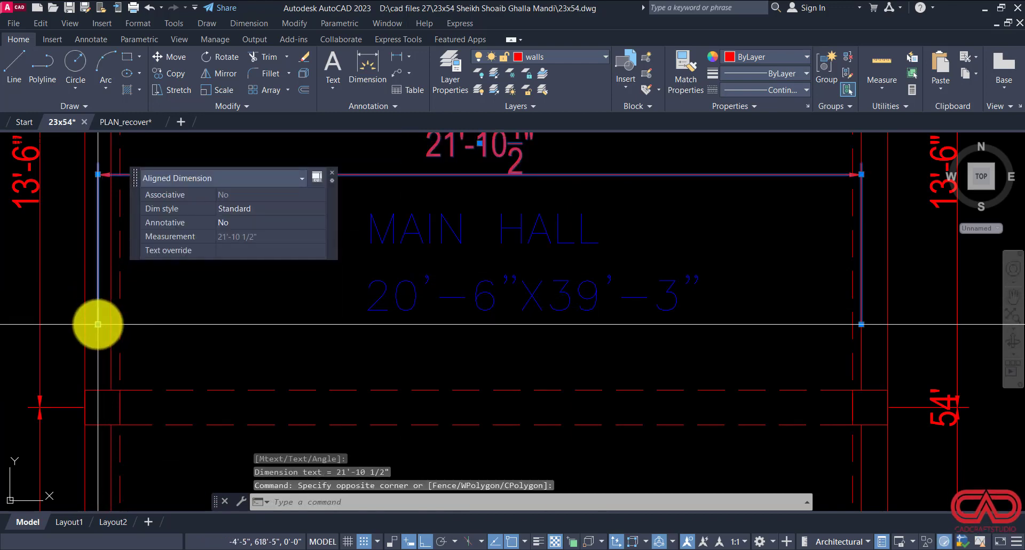
pyautogui.click(98, 324)
pyautogui.press('Escape')
pyautogui.press('Escape')
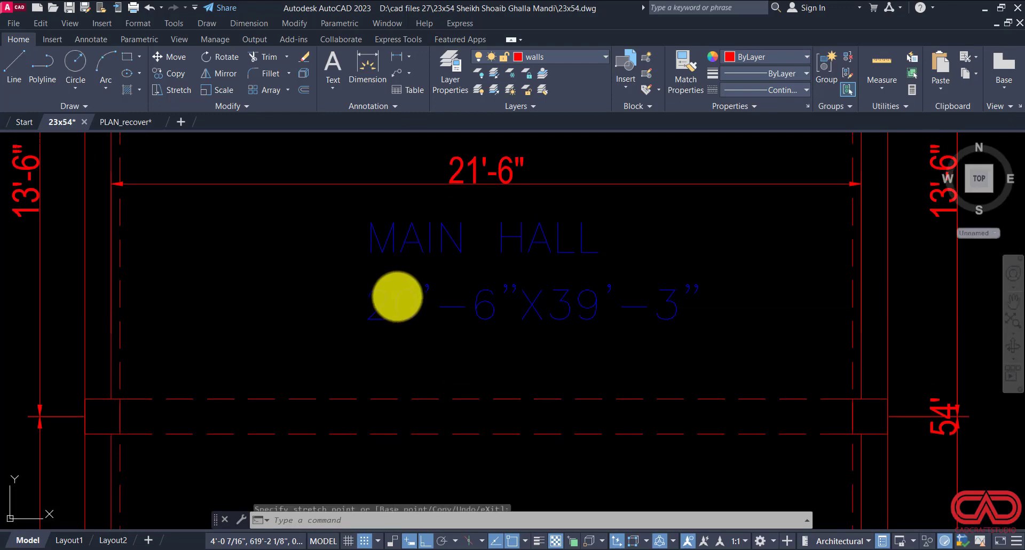
# Step: Edit the size text under MAIN HALL to read 21'-6"X39'-3"
pyautogui.click(397, 297)
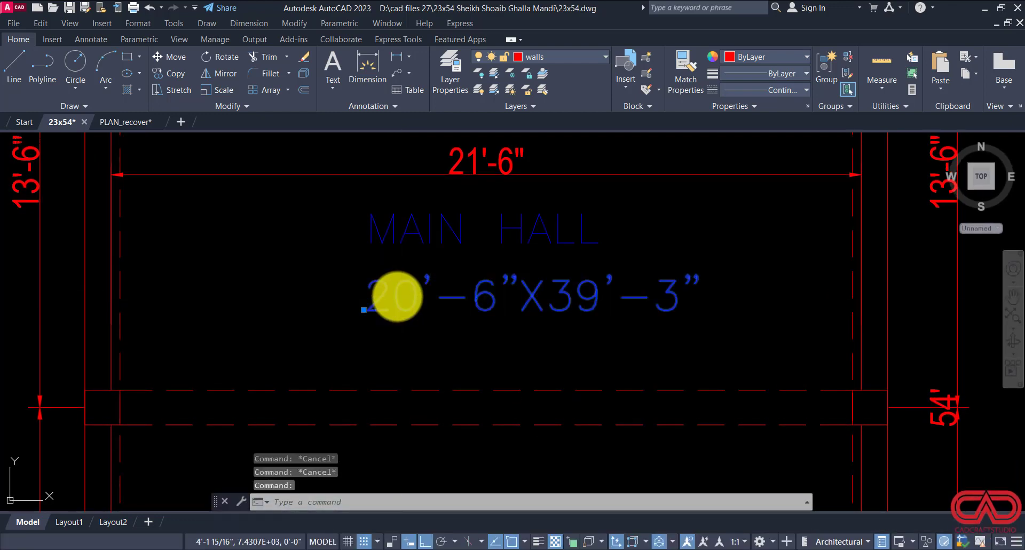
pyautogui.doubleClick(415, 306)
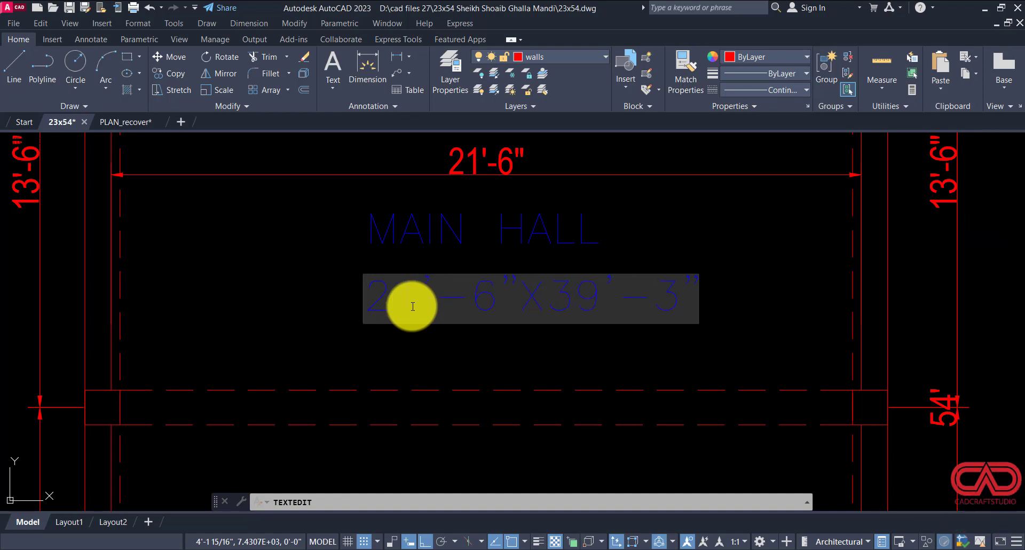
pyautogui.click(424, 335)
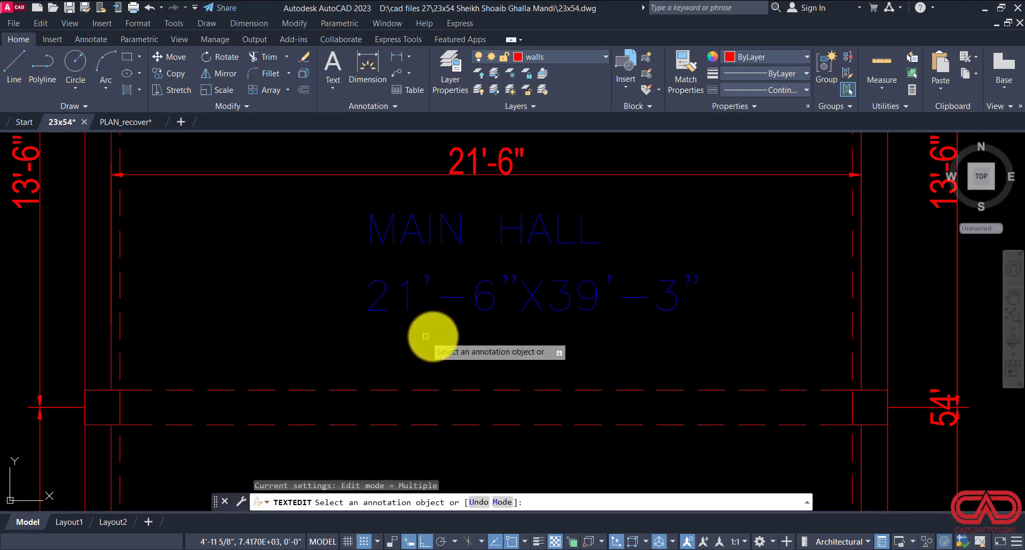
pyautogui.press('Escape')
# Step: Add a vertical aligned dimension along the hall's full length, between the inner faces of the plan's two end walls
pyautogui.scroll(-2, 729, 334)
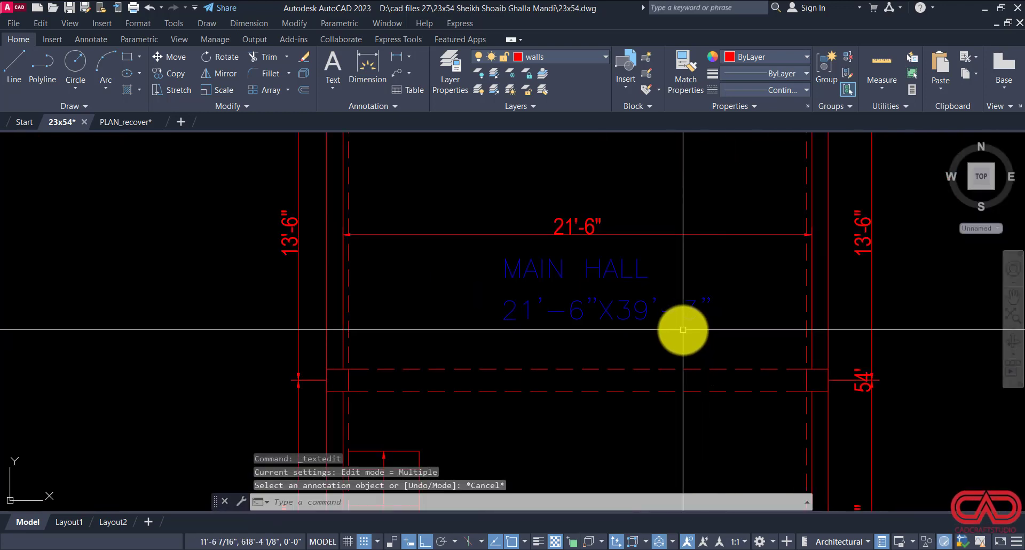
pyautogui.write('DAL')
pyautogui.press('Return')
pyautogui.scroll(-3, 705, 342)
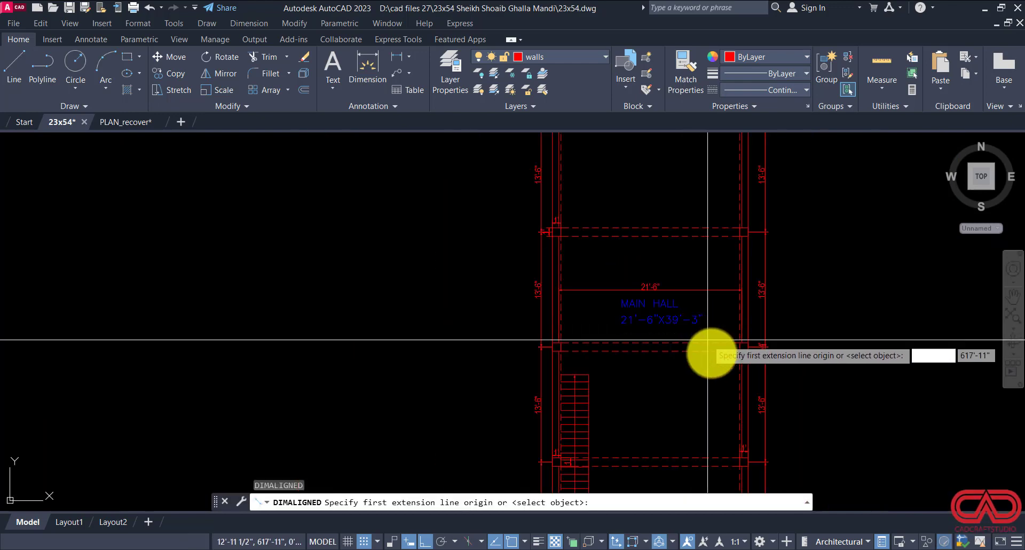
pyautogui.scroll(4, 710, 207)
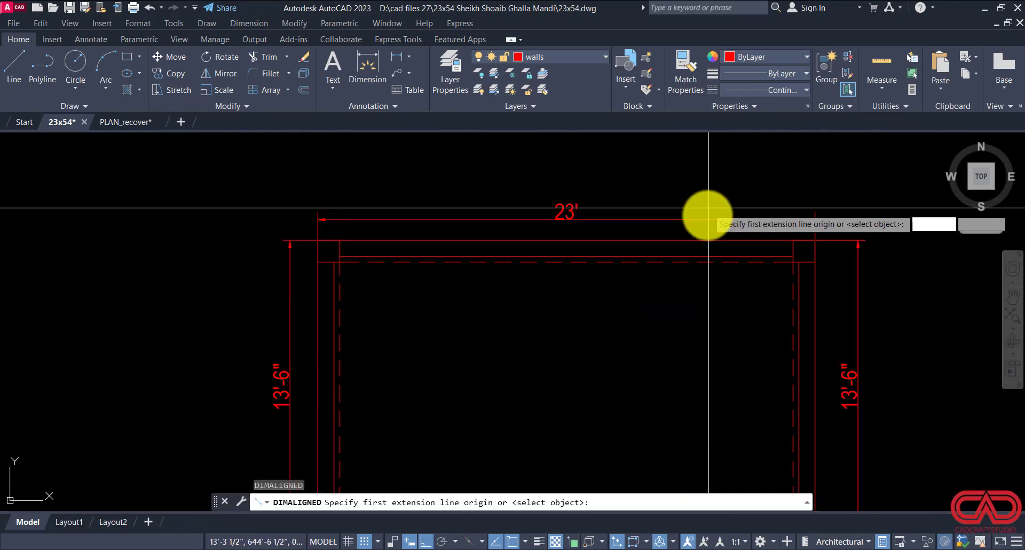
pyautogui.click(694, 256)
pyautogui.scroll(-3, 698, 246)
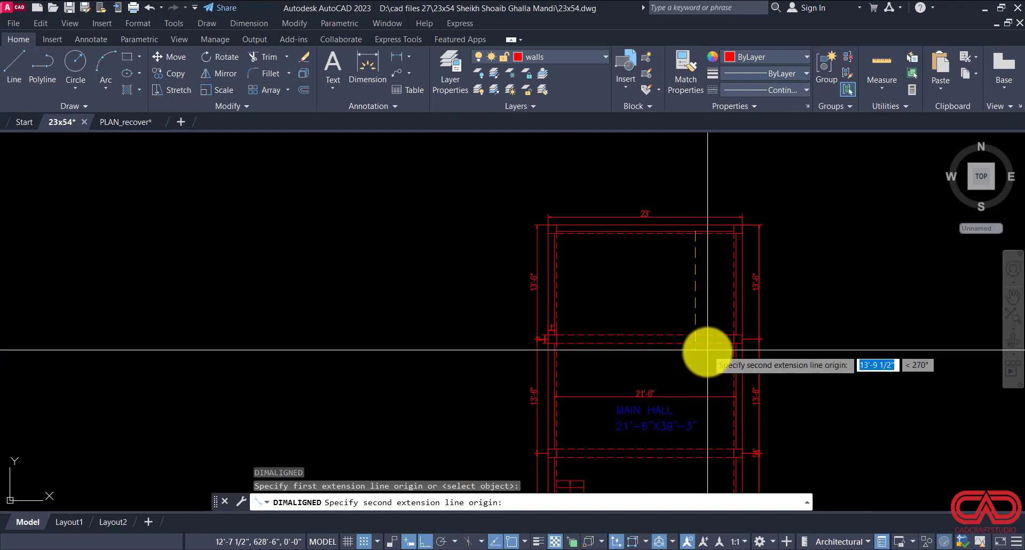
pyautogui.moveTo(705, 350); pyautogui.dragTo(645, 210, button='middle')
pyautogui.scroll(-3, 662, 394)
pyautogui.scroll(6, 578, 402)
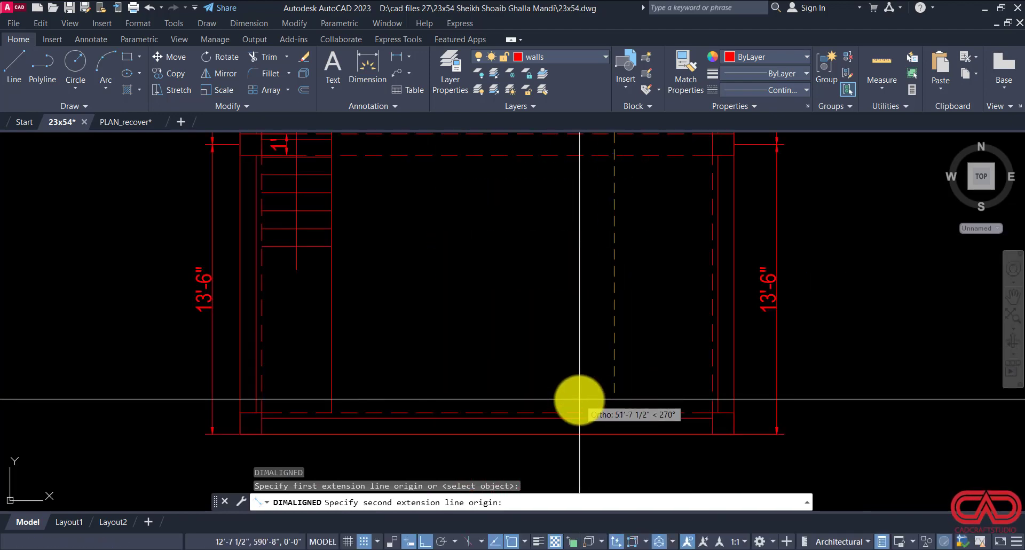
pyautogui.click(635, 430)
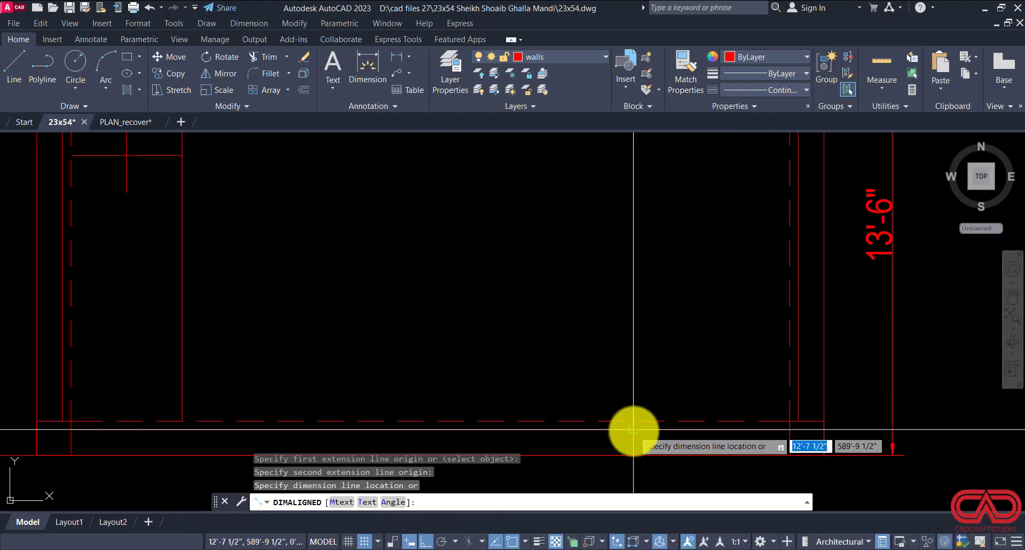
pyautogui.scroll(-4, 632, 429)
pyautogui.scroll(-2, 632, 384)
pyautogui.click(618, 378)
# Step: Edit the size text under MAIN HALL to read 21'-6"X52'-6"
pyautogui.scroll(6, 625, 261)
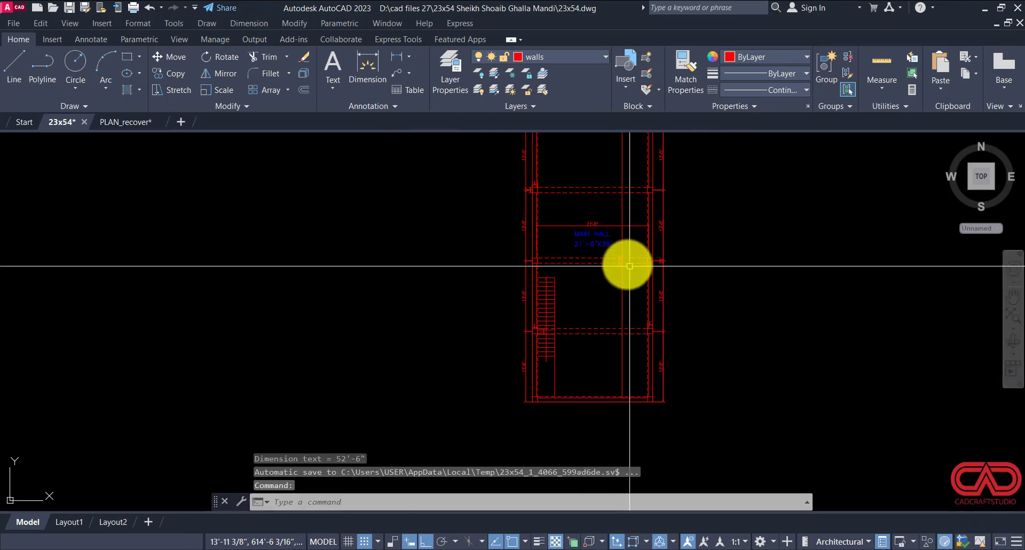
pyautogui.scroll(5, 563, 258)
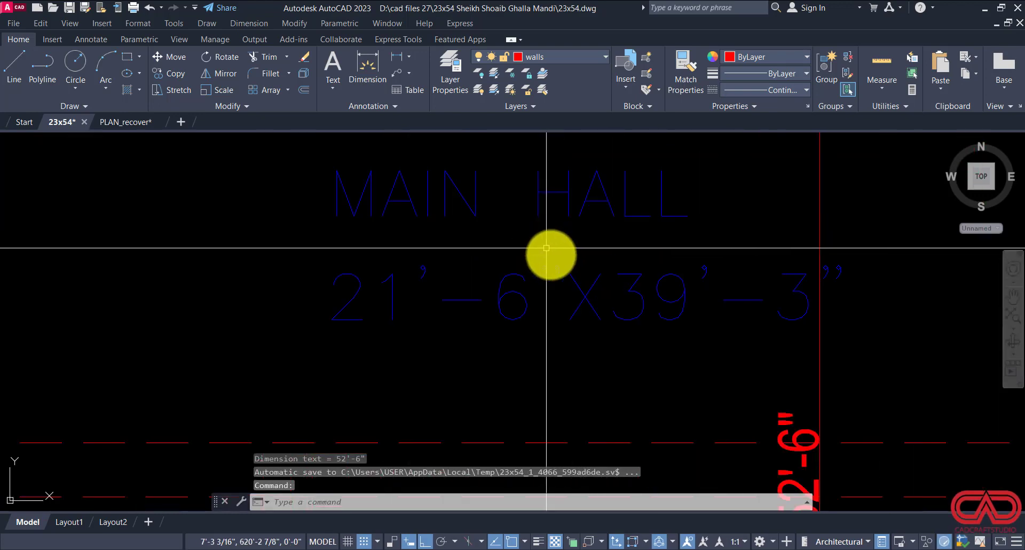
pyautogui.click(632, 288)
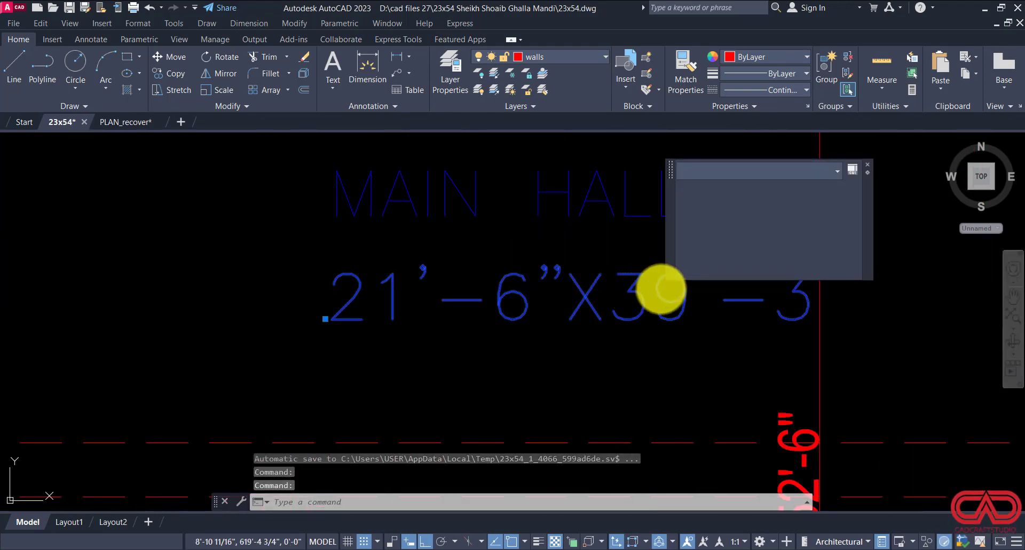
pyautogui.doubleClick(674, 295)
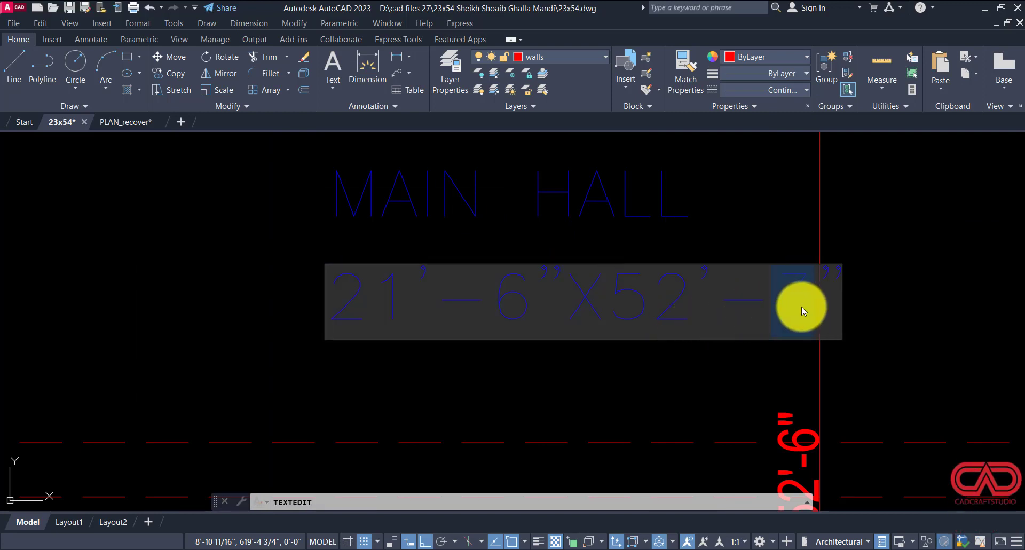
pyautogui.write('6')
pyautogui.click(747, 394)
pyautogui.press('Escape')
# Step: Erase the hall's inner length and width dimensions around the MAIN HALL label
pyautogui.scroll(-5, 739, 351)
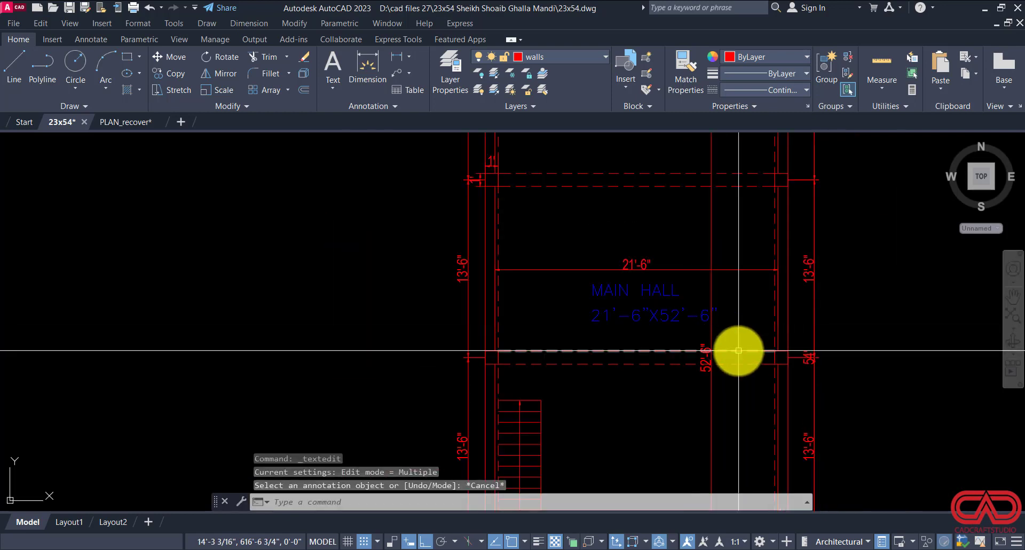
pyautogui.click(724, 342)
pyautogui.click(705, 343)
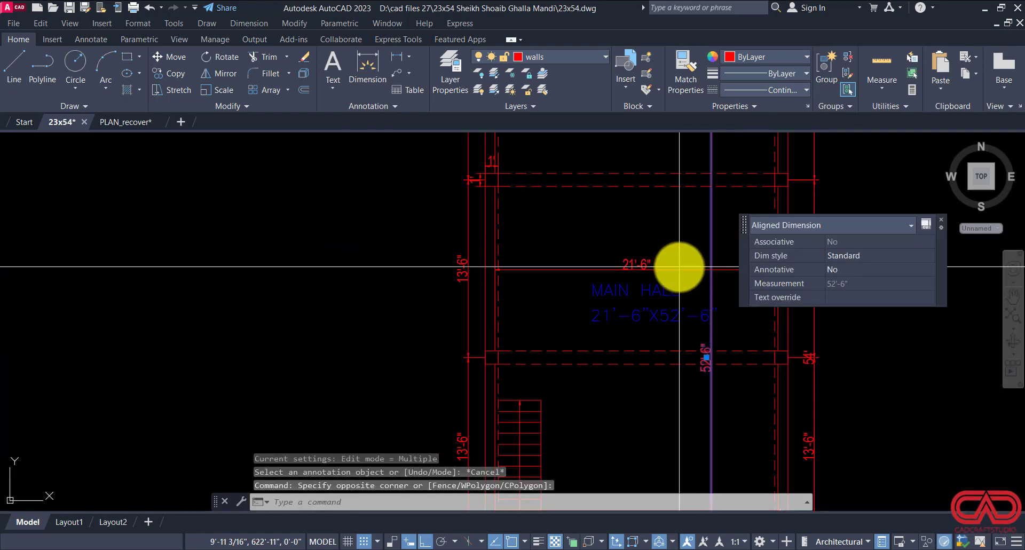
pyautogui.click(679, 266)
pyautogui.click(669, 277)
pyautogui.write('E')
pyautogui.press('Return')
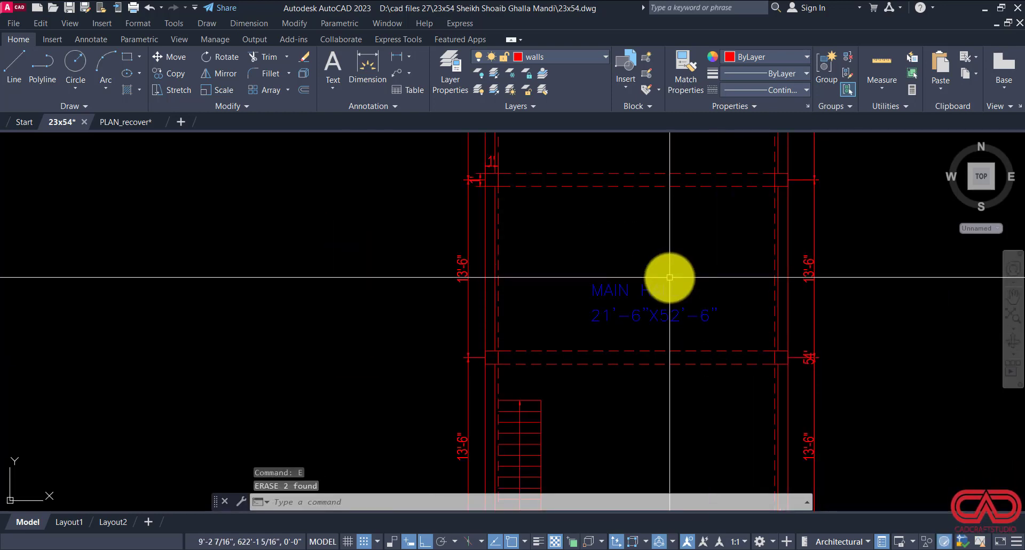
# Step: Copy the MAIN HALL text to the lower end of the stair's direction line, with Ortho off for the placement
pyautogui.scroll(-2, 665, 280)
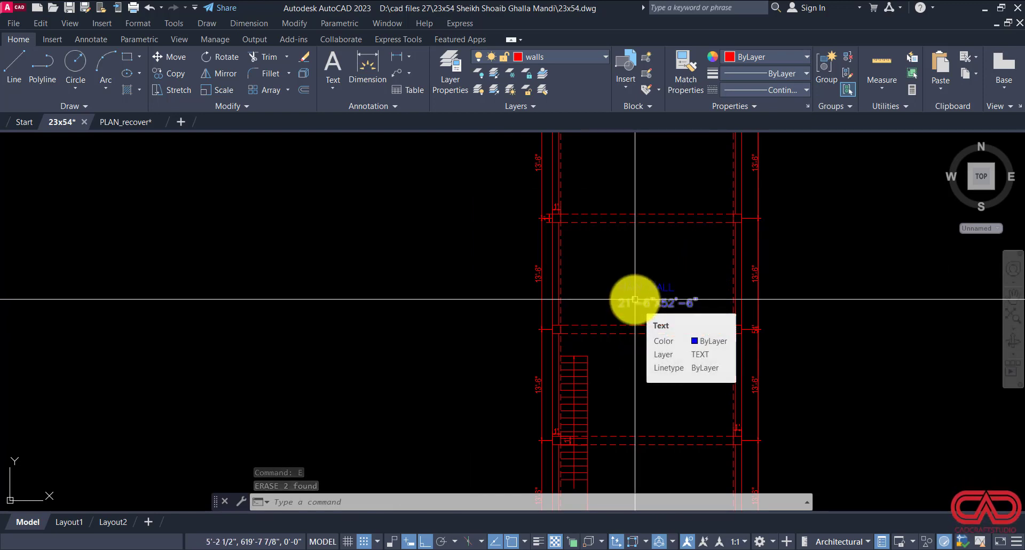
pyautogui.scroll(-2, 639, 300)
pyautogui.scroll(2, 657, 301)
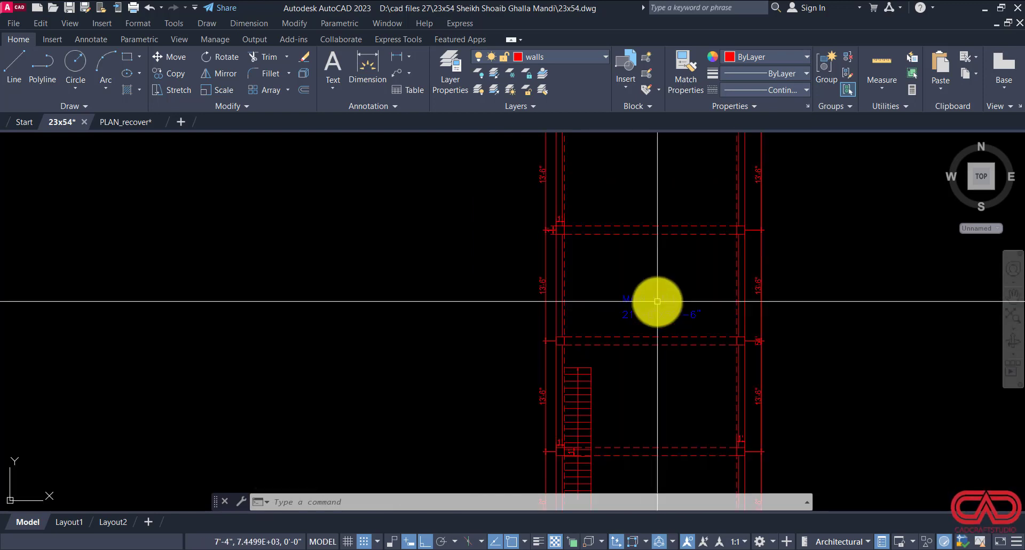
pyautogui.scroll(2, 658, 301)
pyautogui.click(650, 302)
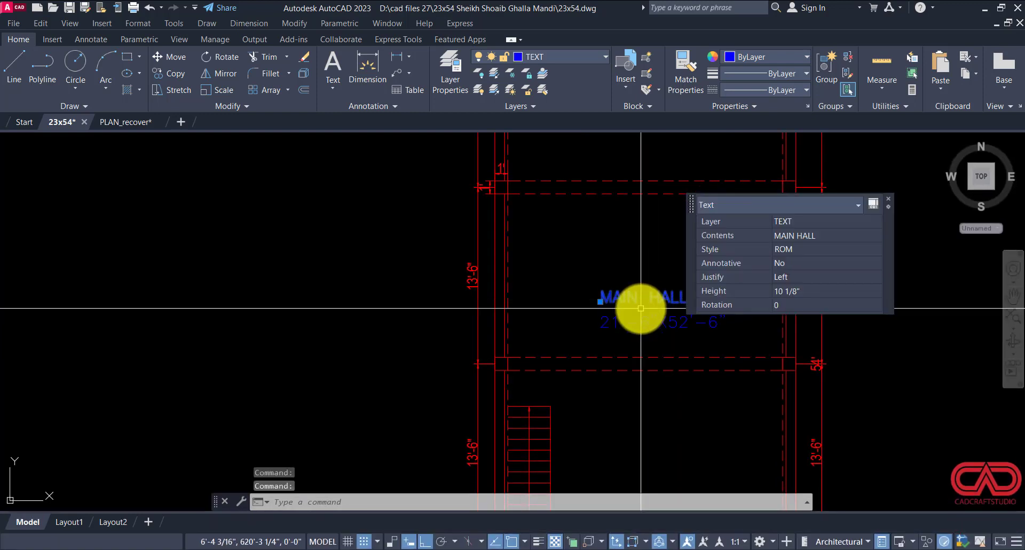
pyautogui.write('co')
pyautogui.press('Return')
pyautogui.click(641, 301)
pyautogui.scroll(-5, 648, 274)
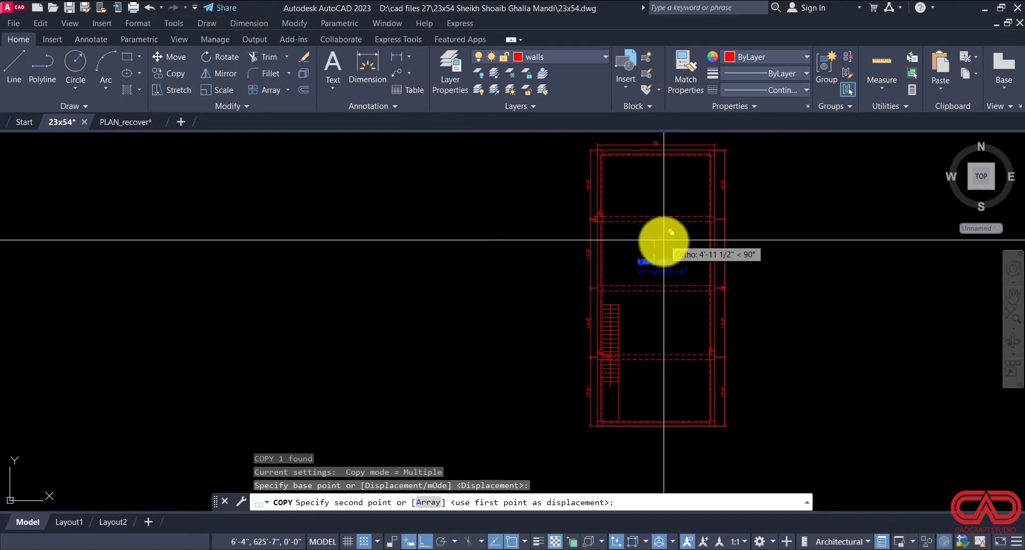
pyautogui.scroll(6, 617, 321)
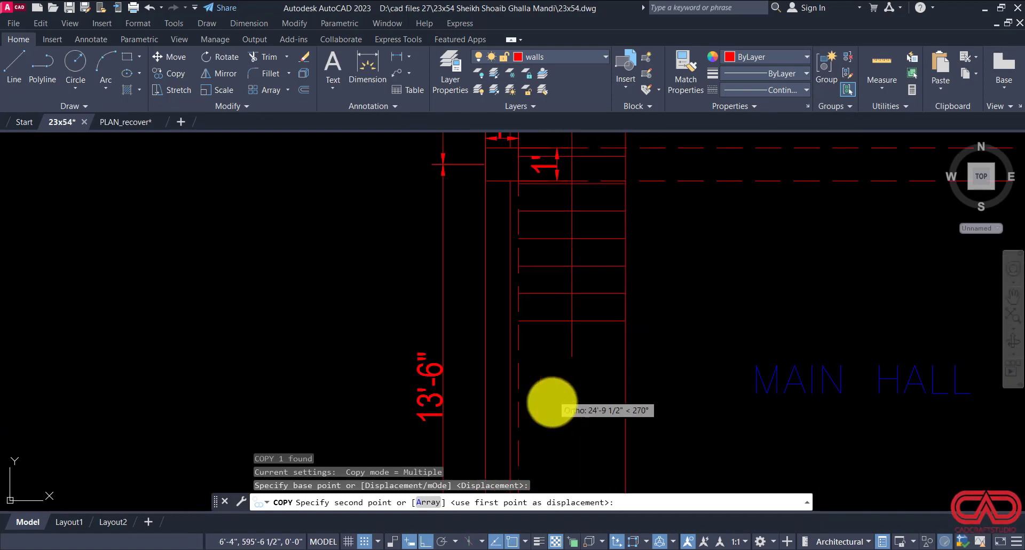
pyautogui.press('F8')
pyautogui.click(661, 380)
pyautogui.press('F8')
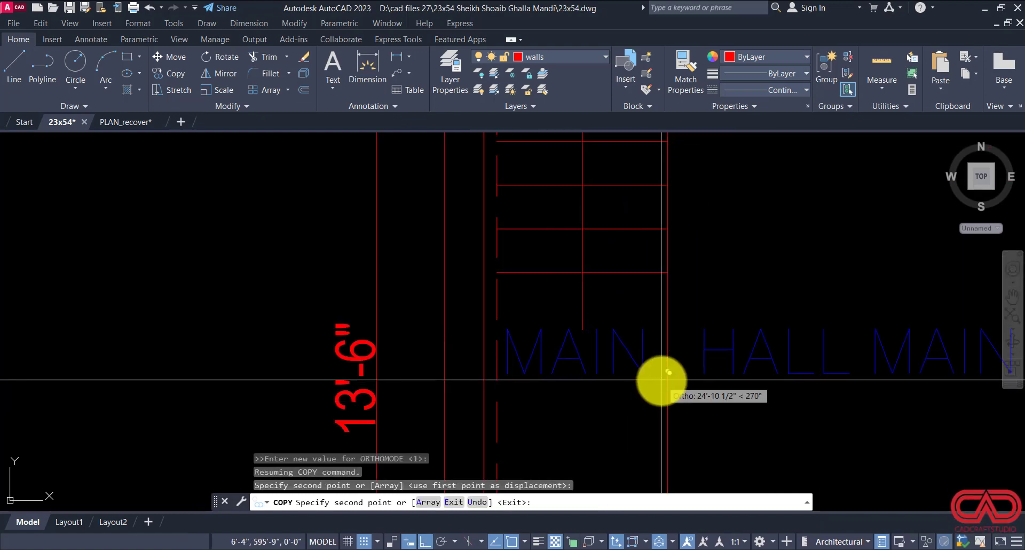
pyautogui.press('Escape')
# Step: Change the copied text at the foot of the stair to read UP
pyautogui.click(635, 366)
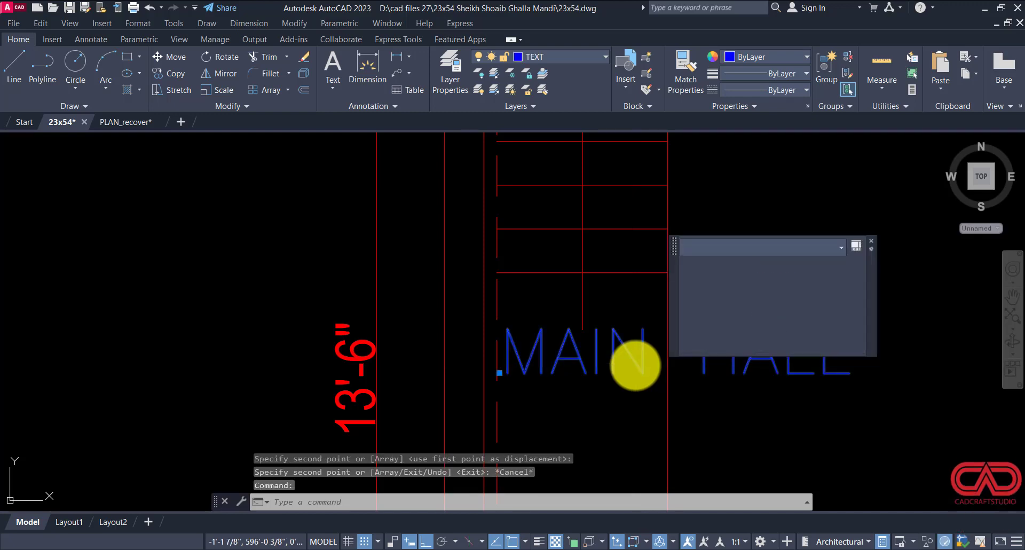
pyautogui.doubleClick(646, 364)
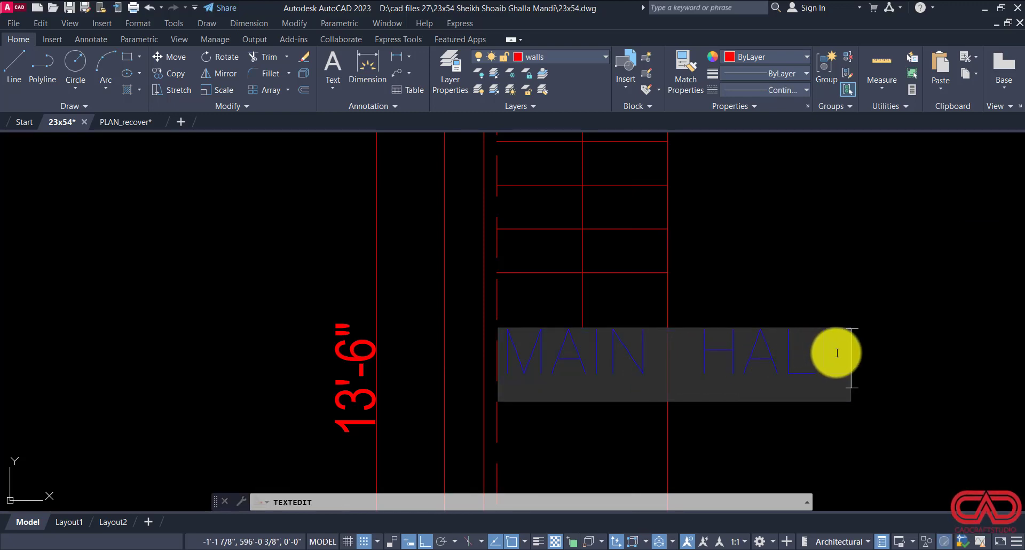
pyautogui.moveTo(616, 369); pyautogui.dragTo(523, 374)
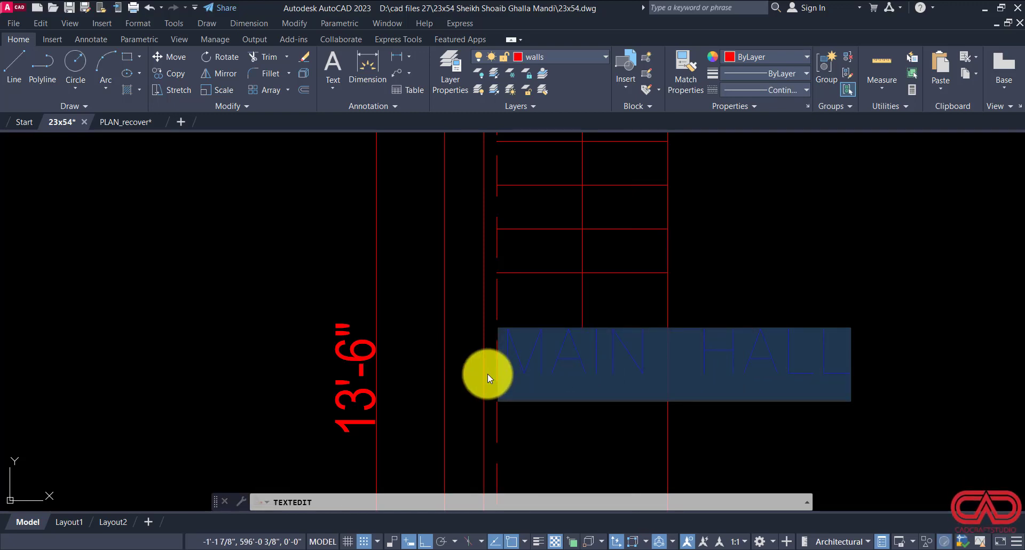
pyautogui.write('UO')
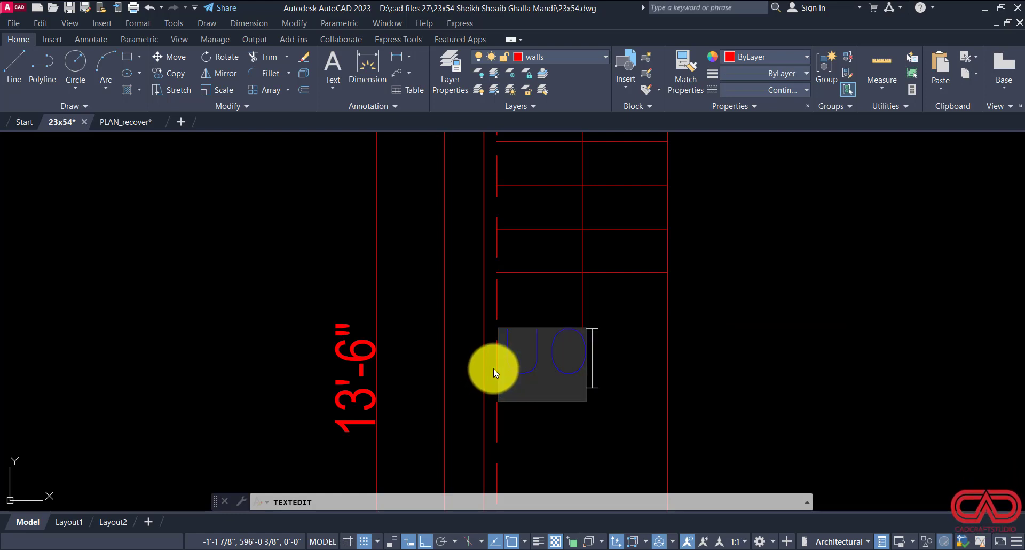
pyautogui.press('BackSpace')
pyautogui.write('P')
pyautogui.press('Return')
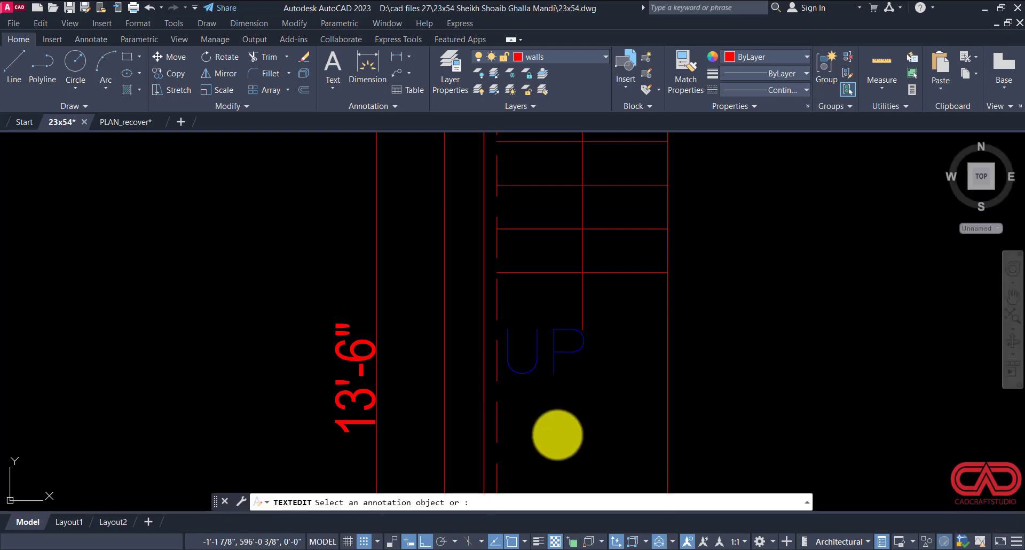
pyautogui.press('Escape')
# Step: Move the UP label slightly sideways so it sits centred under the stair's direction line
pyautogui.click(547, 389)
pyautogui.click(529, 371)
pyautogui.write('M')
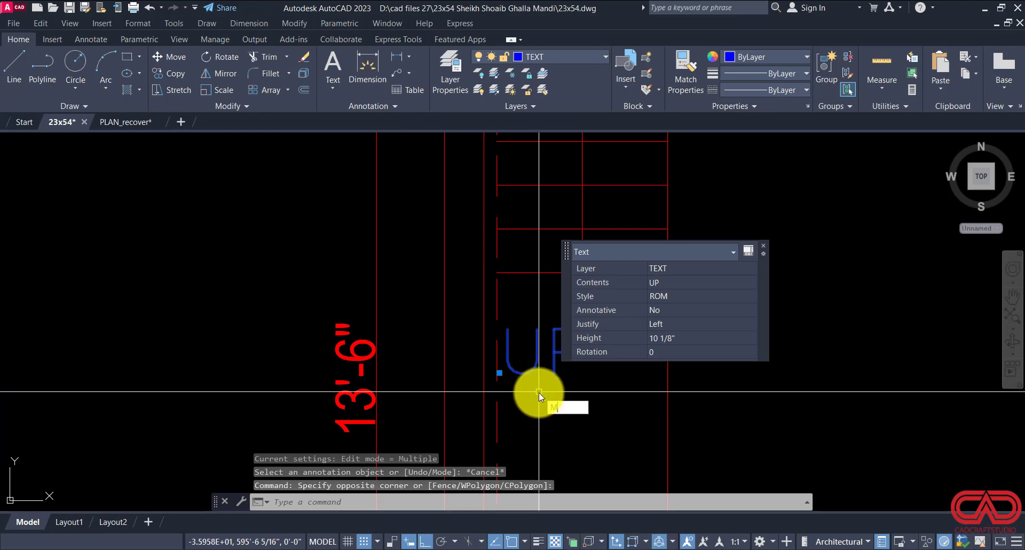
pyautogui.press('Return')
pyautogui.click(545, 397)
pyautogui.click(575, 398)
pyautogui.scroll(-6, 547, 384)
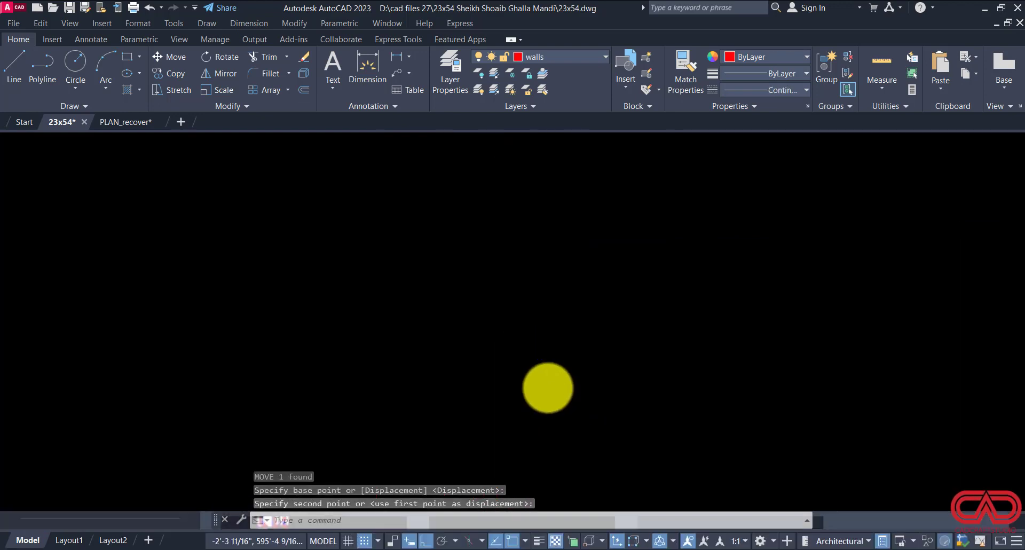
pyautogui.scroll(-4, 595, 346)
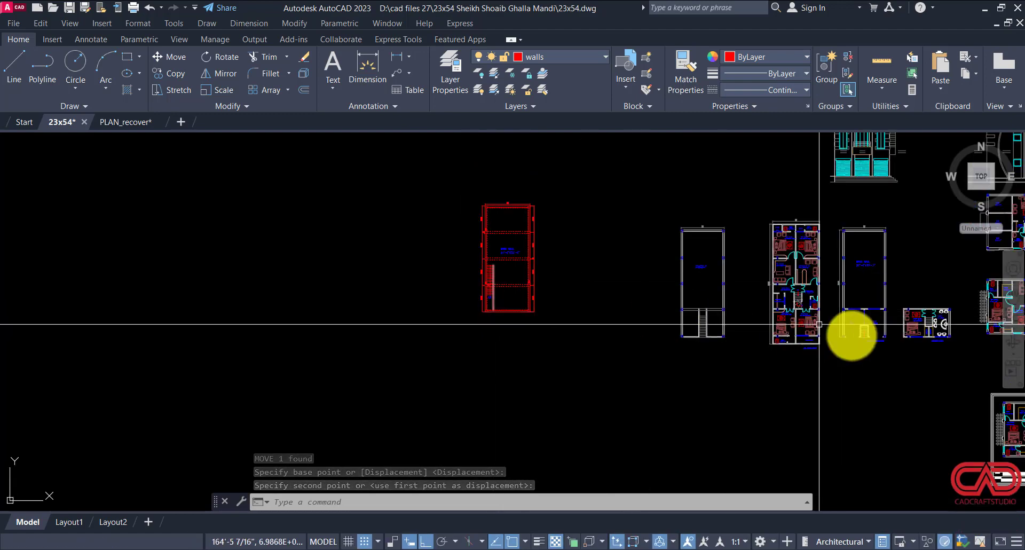
pyautogui.scroll(8, 851, 341)
pyautogui.click(905, 327)
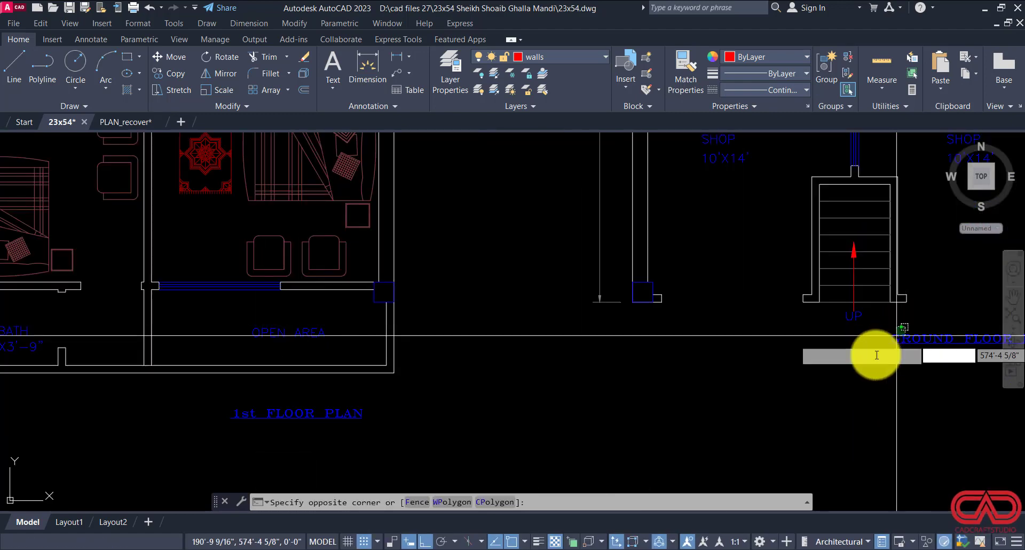
pyautogui.write('CO')
pyautogui.press('Return')
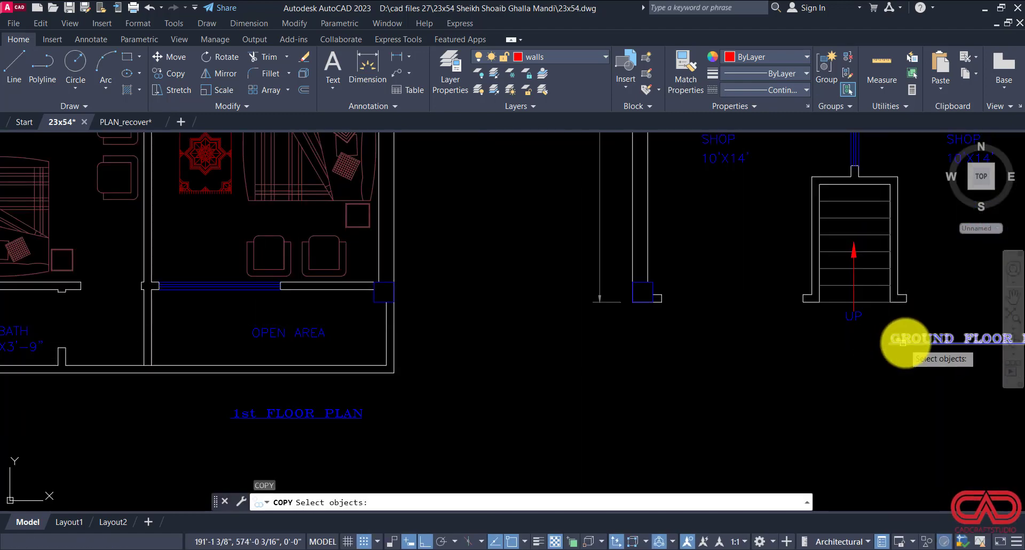
pyautogui.press('Escape')
# Step: Copy the GROUND FLOOR PLAN title from the neighbouring plan to just below the red plan's lower wall, with Ortho off for the placement
pyautogui.click(902, 342)
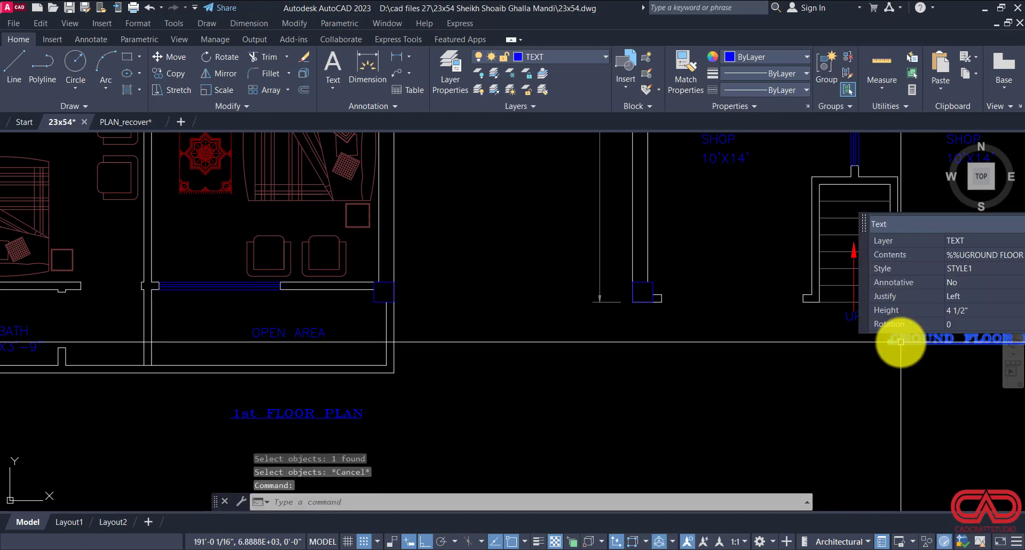
pyautogui.write('CO')
pyautogui.press('Return')
pyautogui.click(911, 352)
pyautogui.scroll(-6, 910, 352)
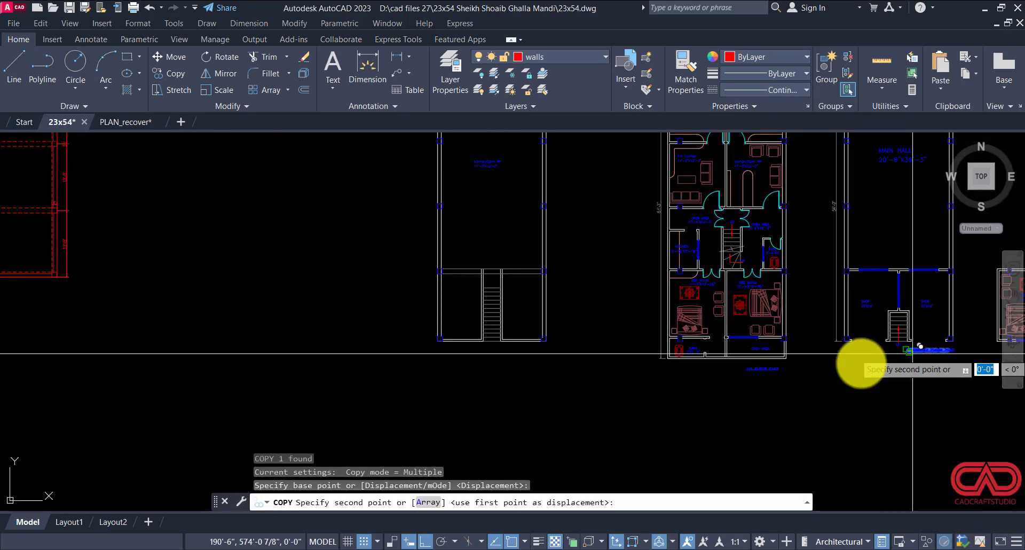
pyautogui.scroll(-4, 636, 393)
pyautogui.scroll(8, 377, 367)
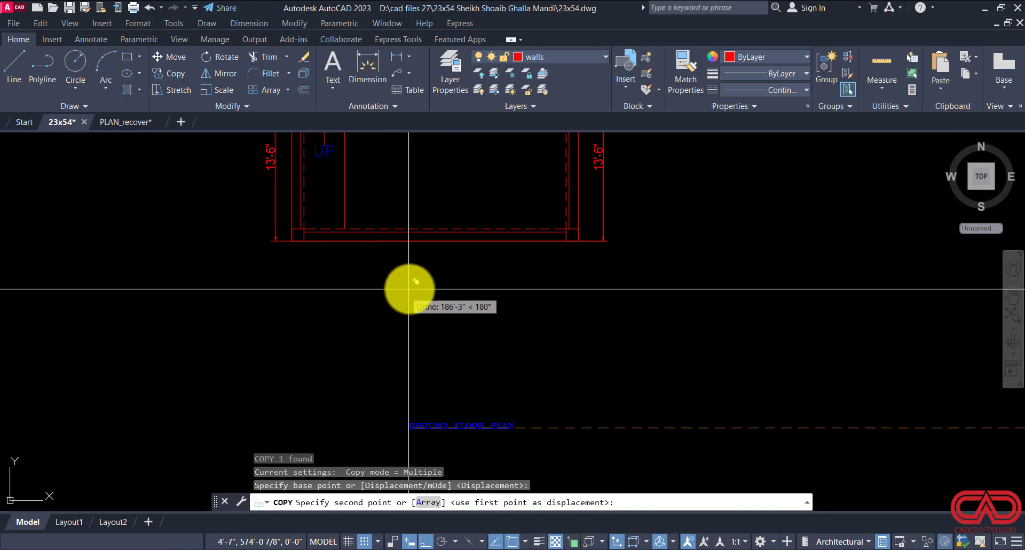
pyautogui.press('F8')
pyautogui.click(434, 273)
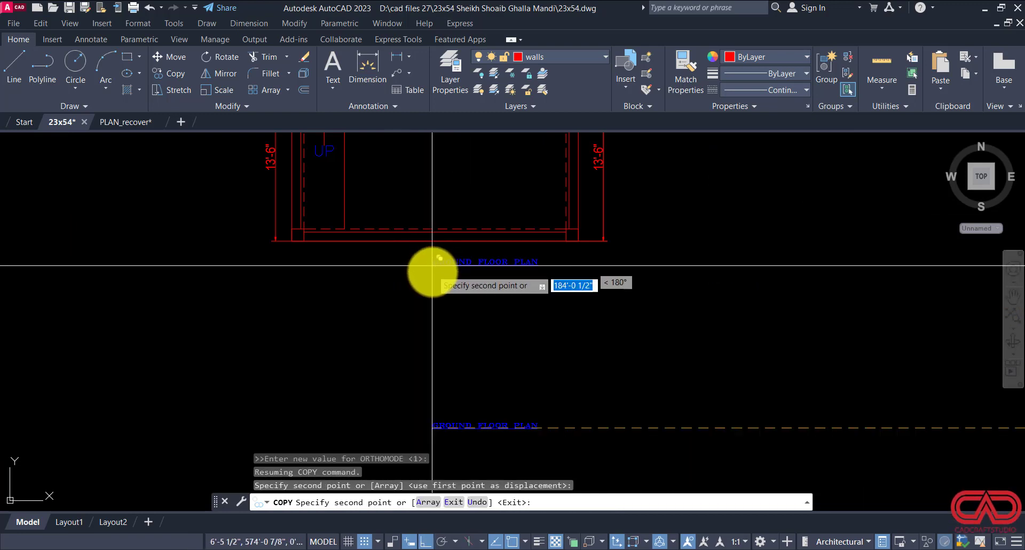
pyautogui.press('Escape')
# Step: Match the properties of the MAIN HALL text onto the GROUND FLOOR PLAN title below the red plan
pyautogui.write('ma')
pyautogui.press('Return')
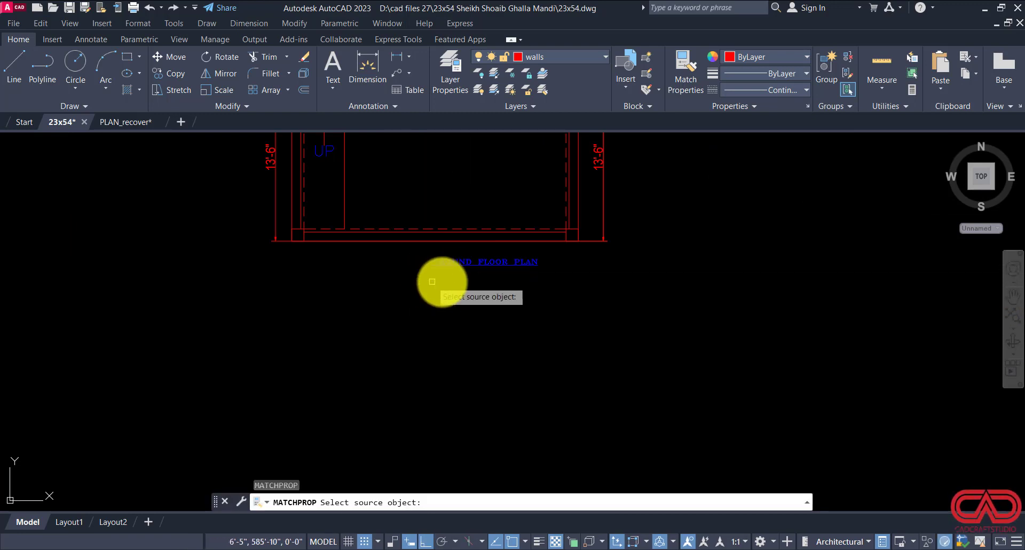
pyautogui.scroll(-4, 459, 299)
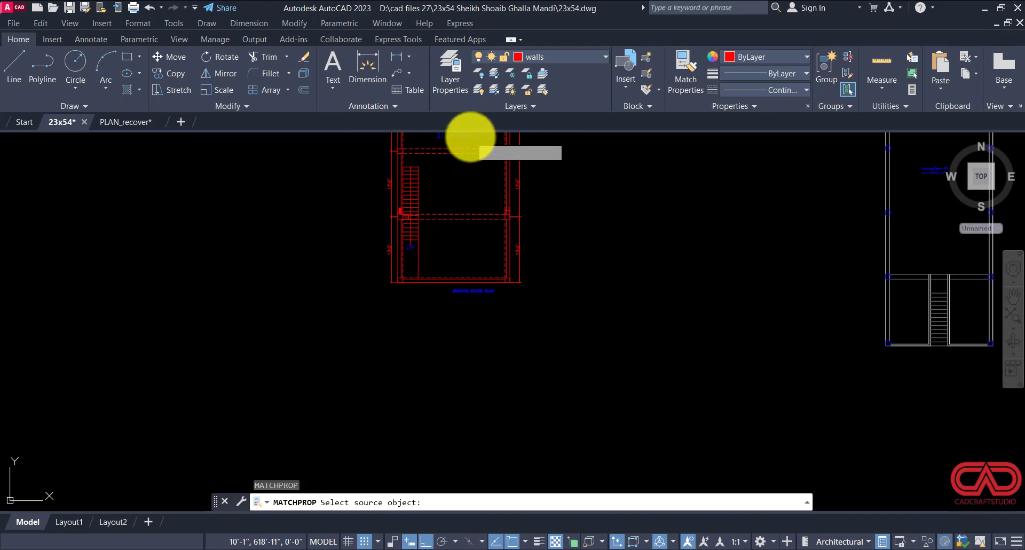
pyautogui.click(470, 136)
pyautogui.click(481, 293)
pyautogui.press('Escape')
# Step: Move the GROUND FLOOR PLAN title sideways so it sits roughly centred beneath the plan
pyautogui.scroll(6, 481, 293)
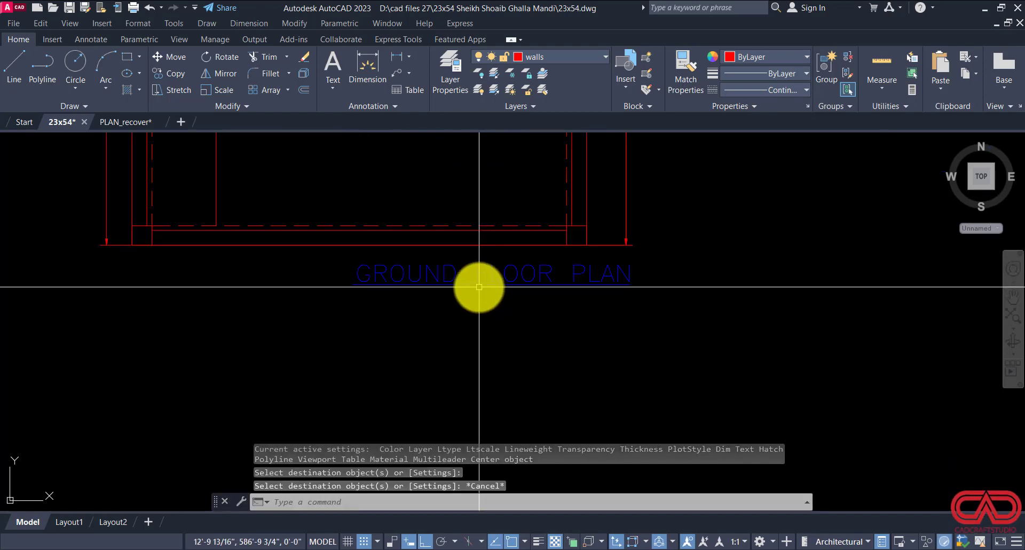
pyautogui.click(479, 289)
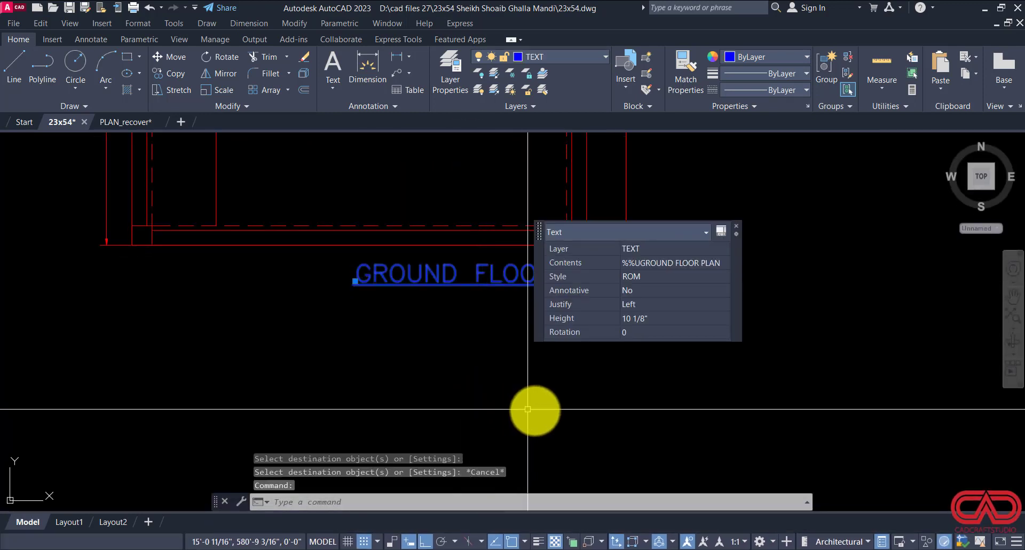
pyautogui.write('m')
pyautogui.press('Return')
pyautogui.click(560, 411)
pyautogui.click(471, 411)
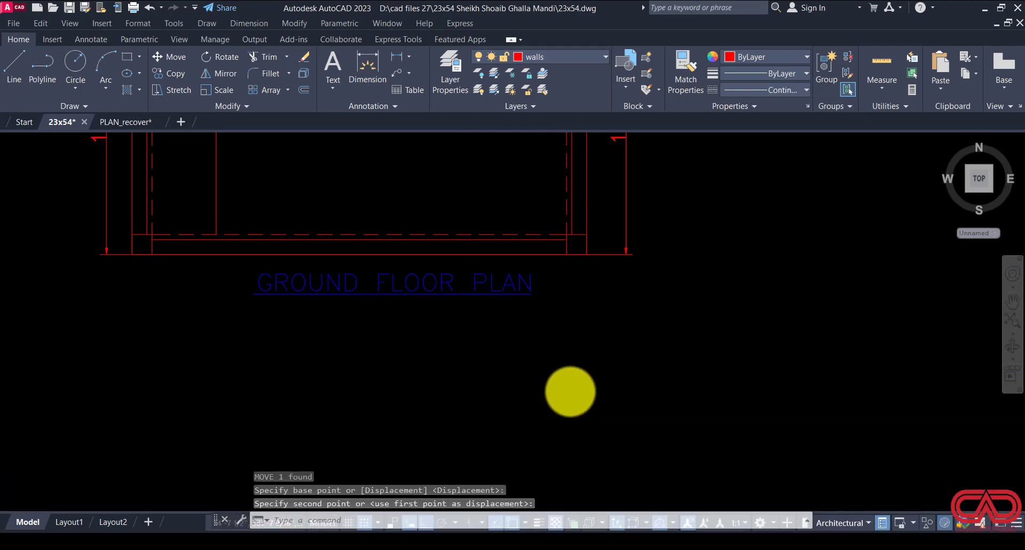
pyautogui.scroll(-4, 576, 379)
pyautogui.scroll(-3, 578, 378)
pyautogui.press('Escape')
pyautogui.press('Escape')
pyautogui.press('Escape')
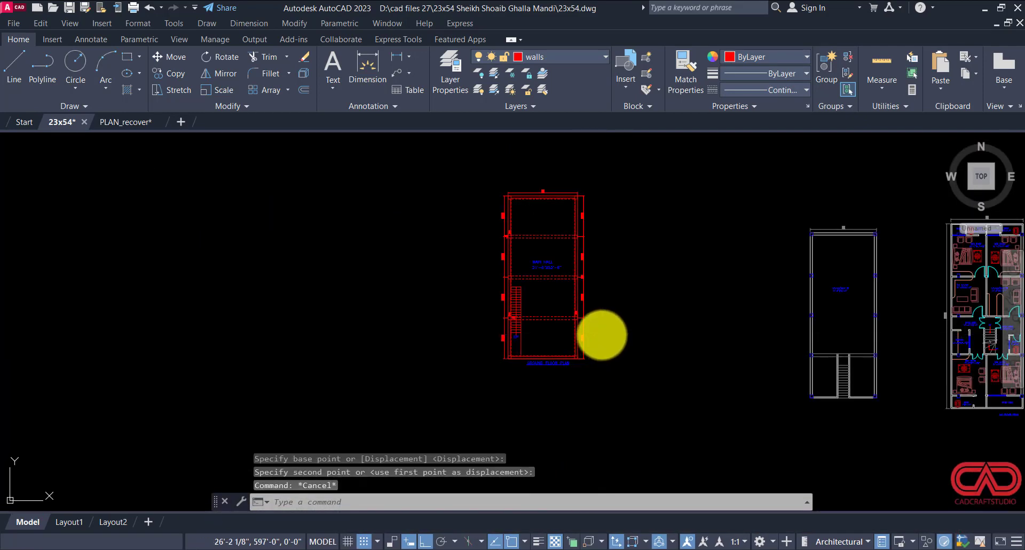
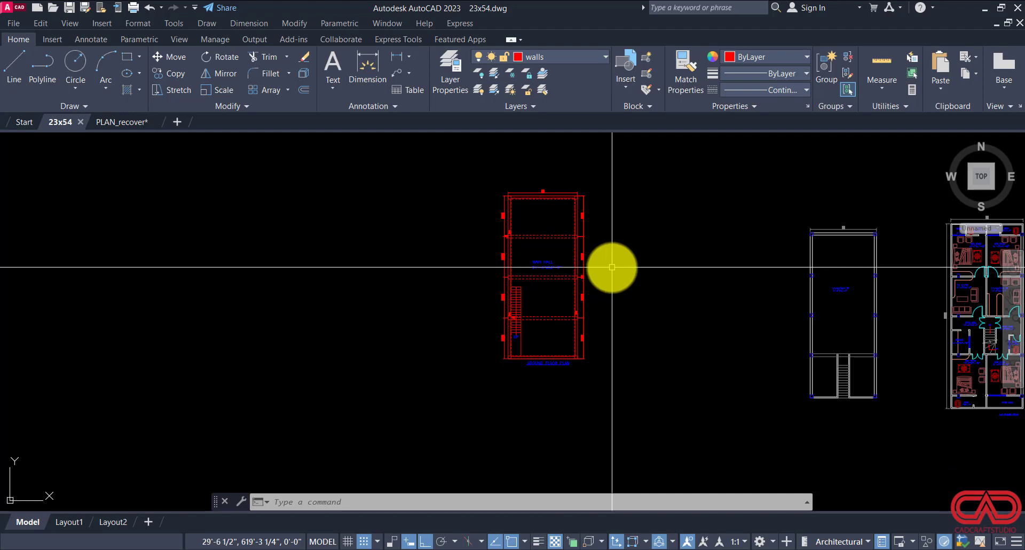
# Step: Move the GROUND FLOOR PLAN title straight down, leaving clear space below the plan's lower wall
pyautogui.scroll(8, 601, 305)
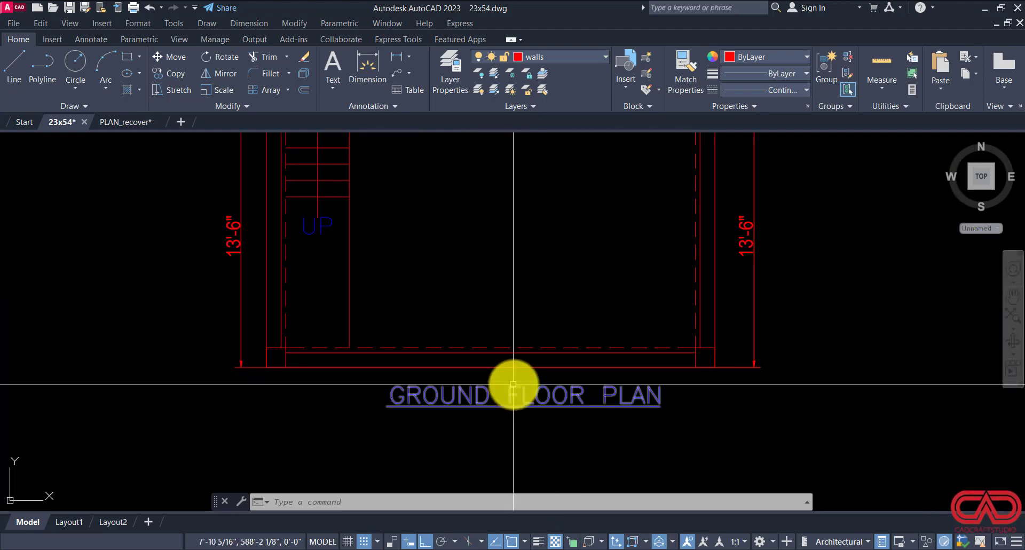
pyautogui.click(513, 384)
pyautogui.click(480, 407)
pyautogui.write('M')
pyautogui.press('Return')
pyautogui.click(783, 384)
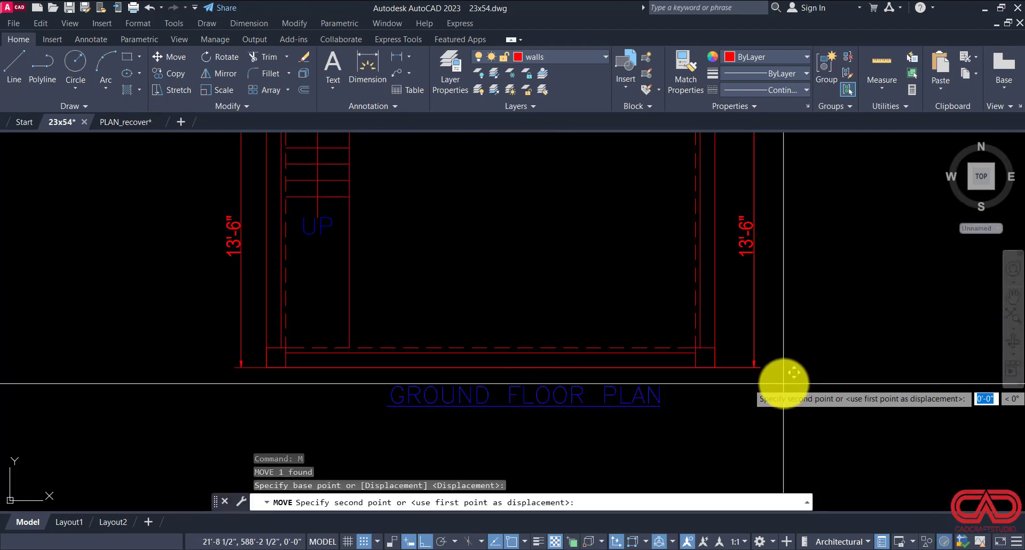
pyautogui.scroll(-2, 783, 384)
pyautogui.click(779, 444)
pyautogui.press('Escape')
pyautogui.press('Escape')
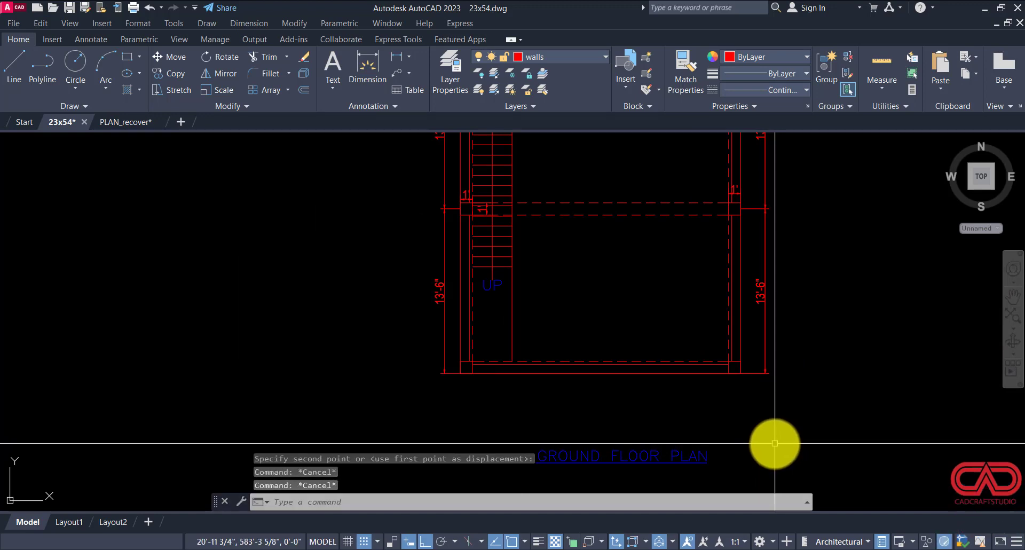
# Step: Try to offset the plan's lower outer wall line by 36 inches
pyautogui.write('o')
pyautogui.press('Return')
pyautogui.write('36')
pyautogui.press('Return')
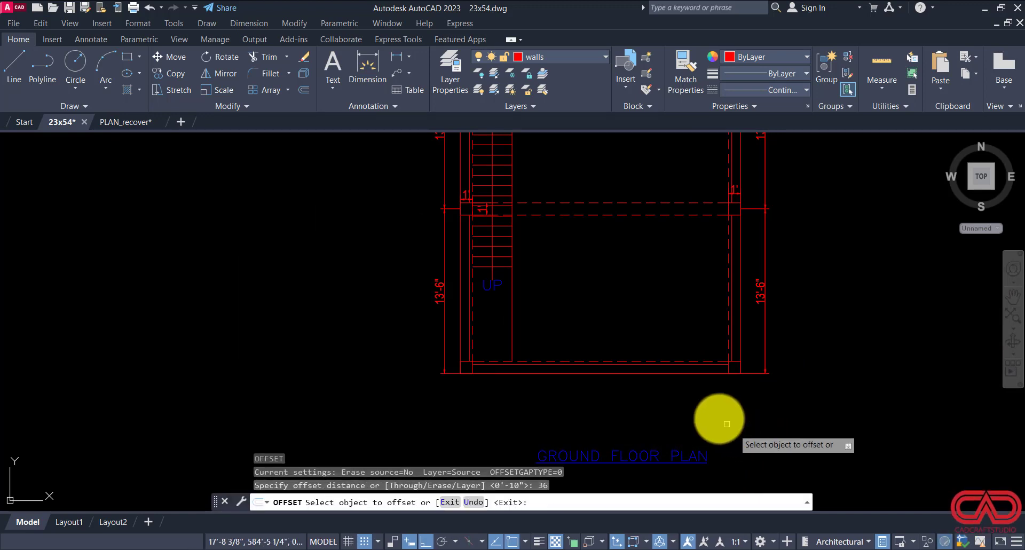
pyautogui.click(696, 375)
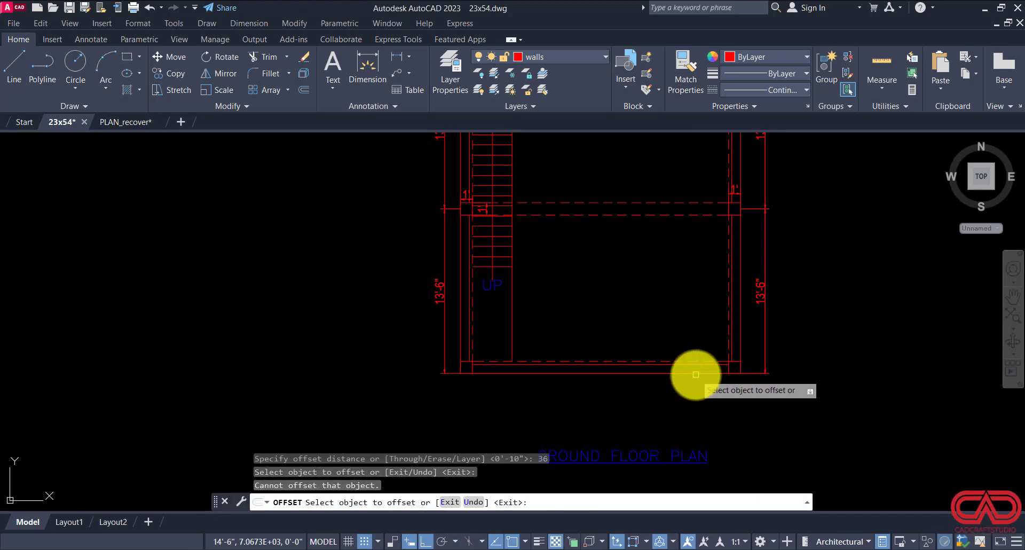
pyautogui.click(696, 373)
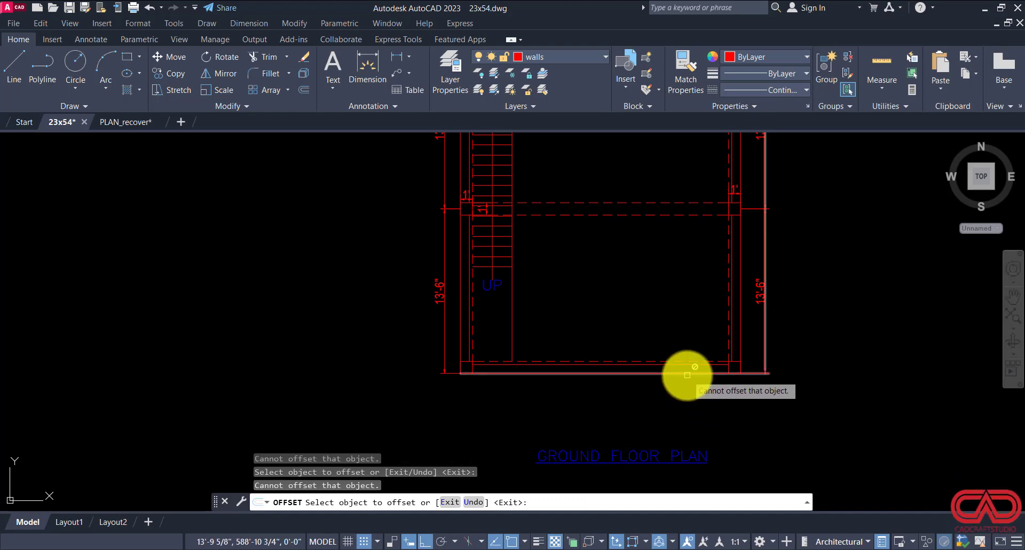
pyautogui.press('Escape')
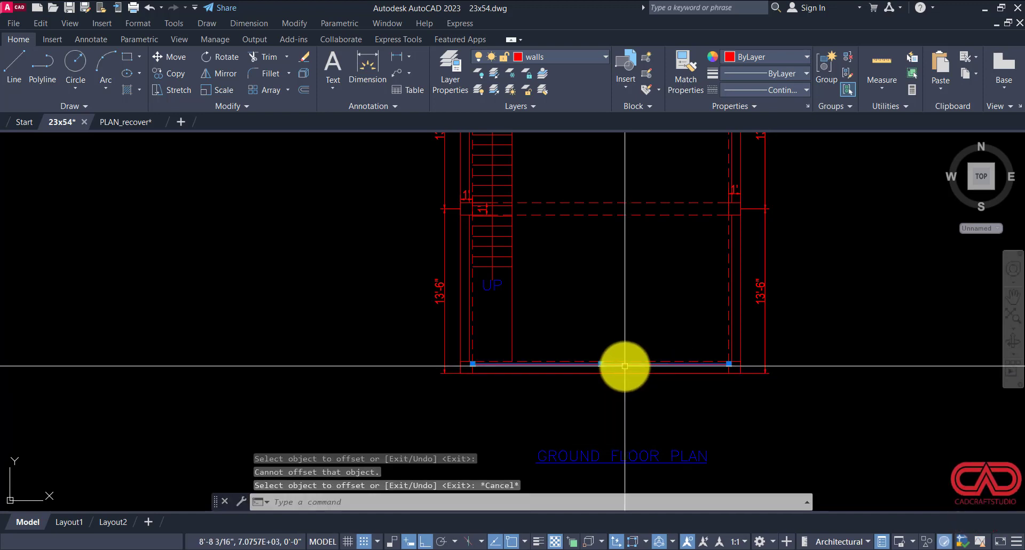
pyautogui.press('Escape')
# Step: Stretch the 54' dimension's lower origin point from the plan's left corner along the wall toward the right wall
pyautogui.scroll(4, 508, 366)
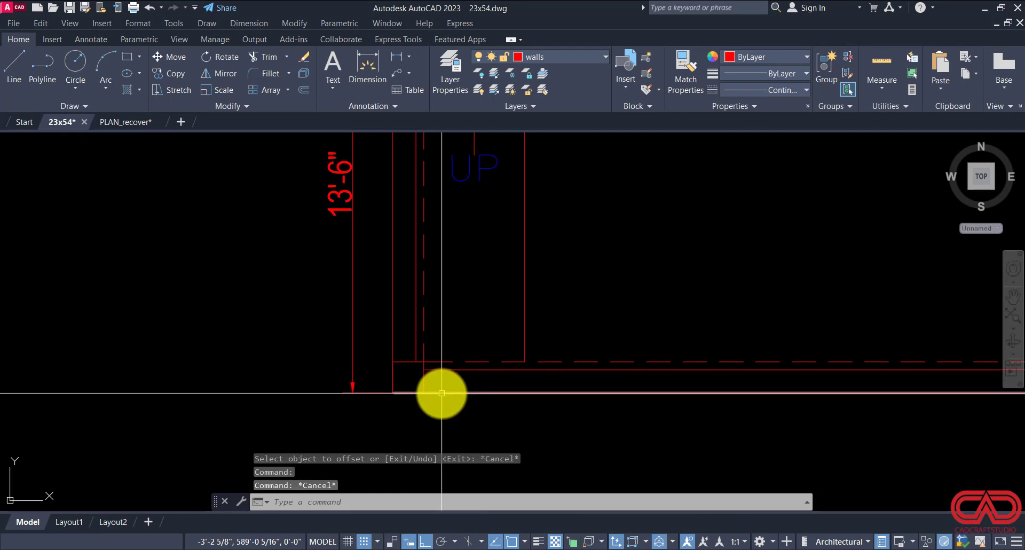
pyautogui.click(442, 393)
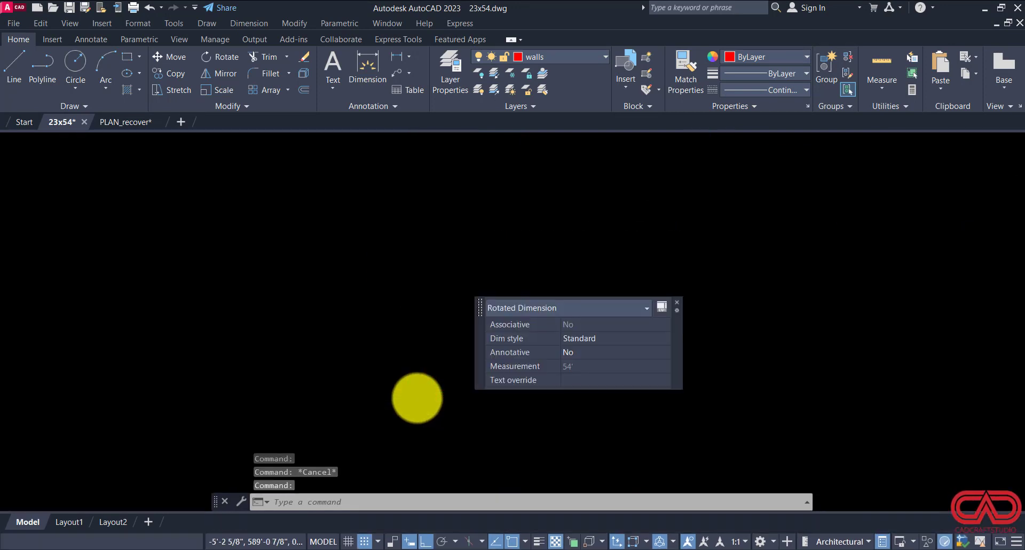
pyautogui.click(418, 395)
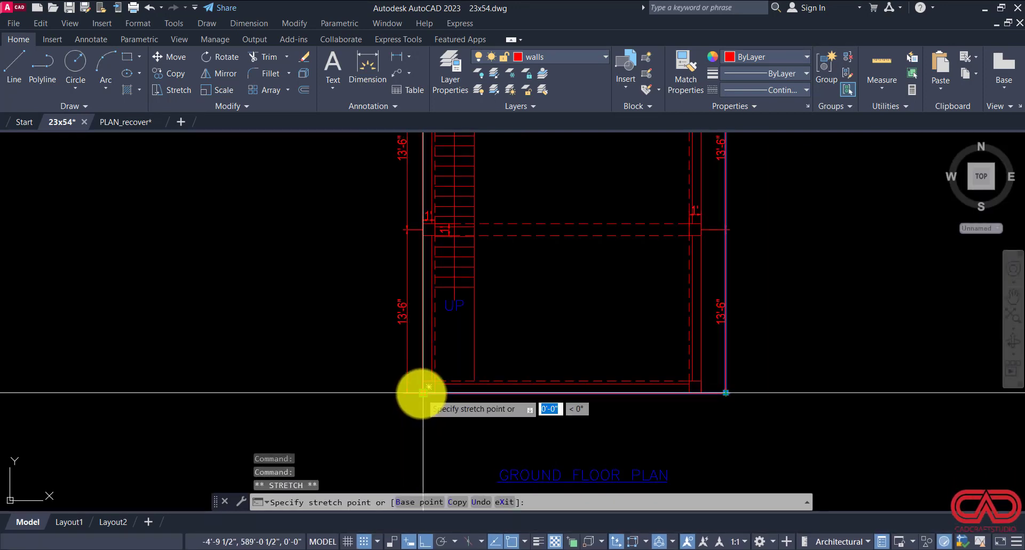
pyautogui.press('Escape')
pyautogui.press('Escape')
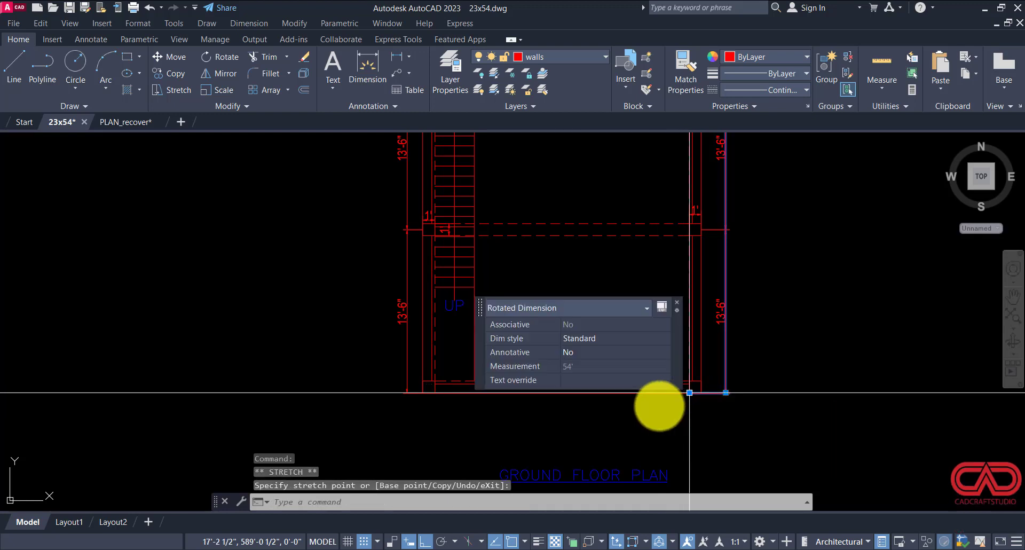
# Step: Offset the plan's lower outer wall line 36 inches outward, below the plan
pyautogui.click(614, 393)
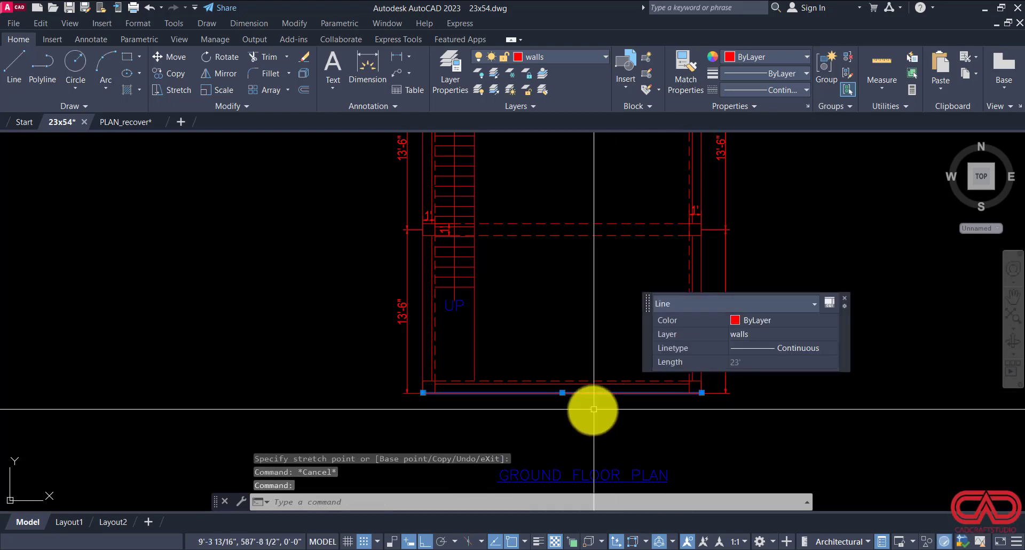
pyautogui.write('o')
pyautogui.press('Return')
pyautogui.write('36')
pyautogui.press('Return')
pyautogui.click(592, 393)
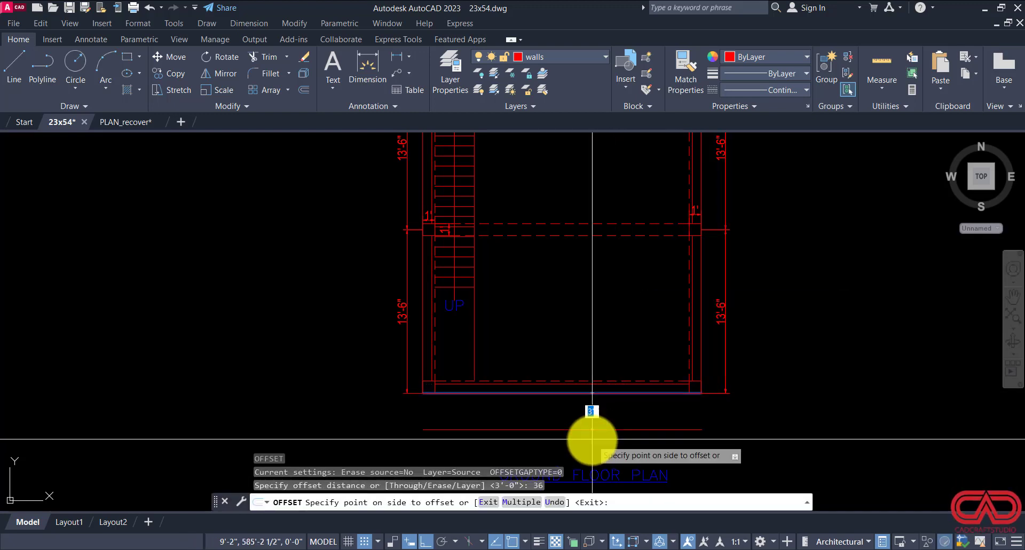
pyautogui.click(549, 425)
pyautogui.press('Escape')
# Step: Fillet both ends of the offset line to the plan's outer side wall lines with a zero radius, closing the strip
pyautogui.write('f')
pyautogui.press('Return')
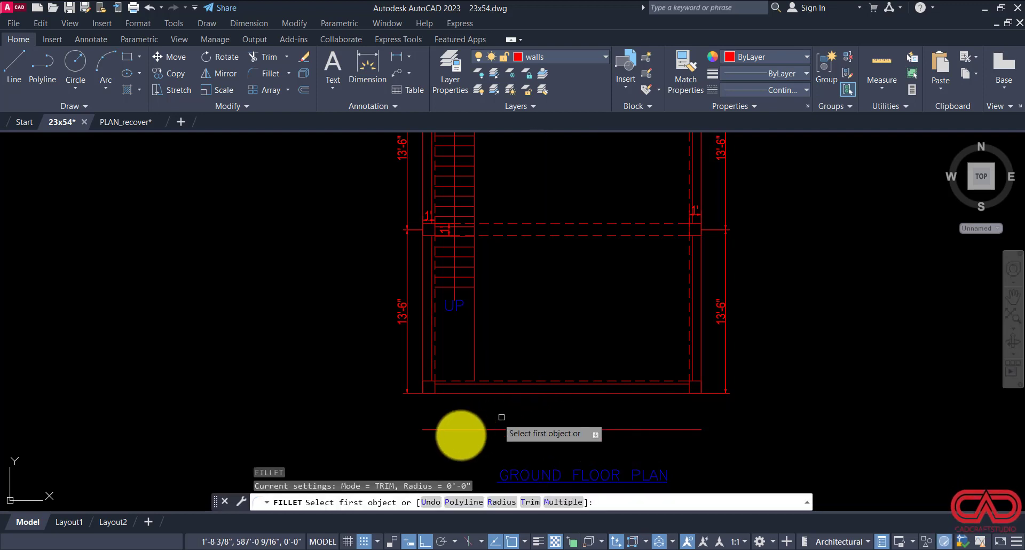
pyautogui.click(449, 429)
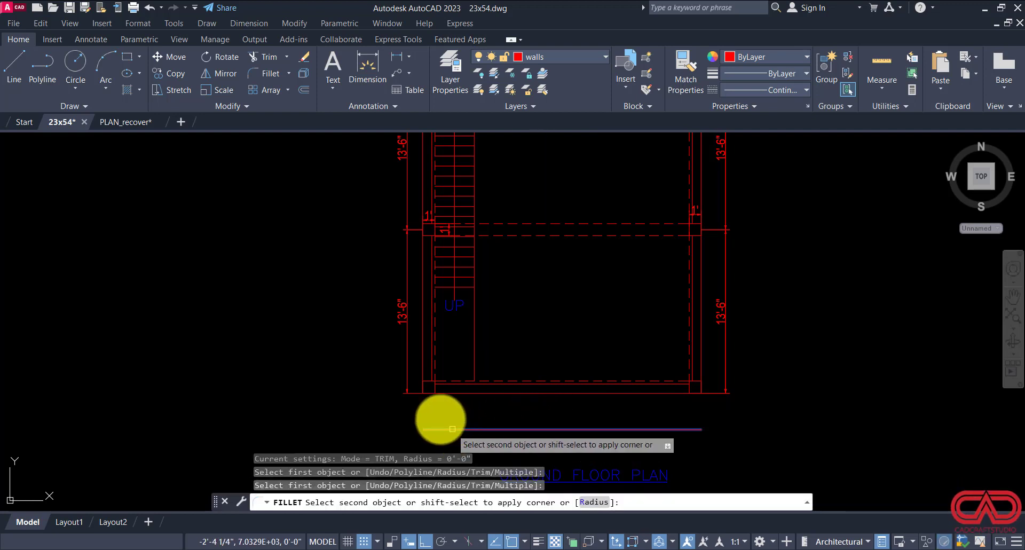
pyautogui.click(421, 359)
pyautogui.press('Return')
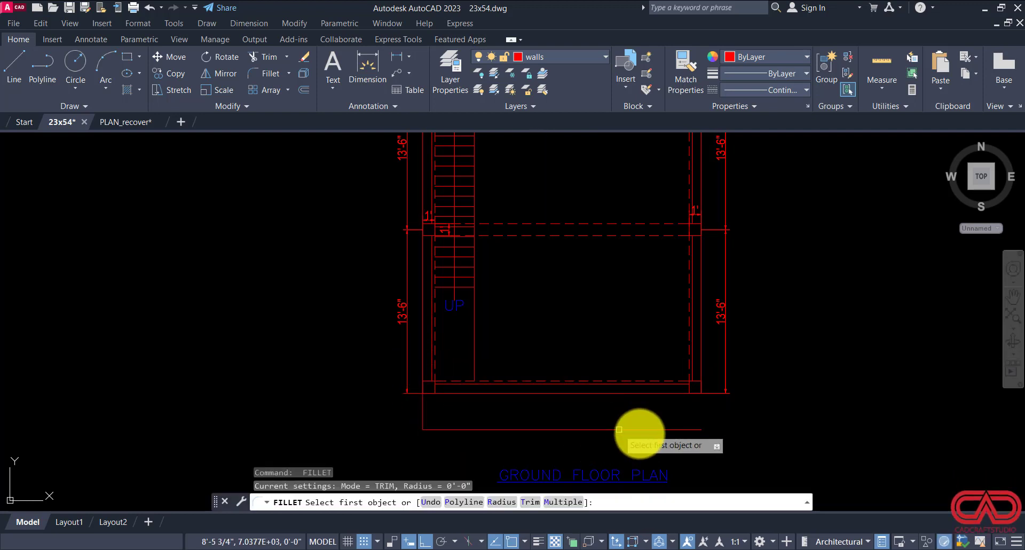
pyautogui.click(688, 430)
pyautogui.press('Escape')
pyautogui.press('Escape')
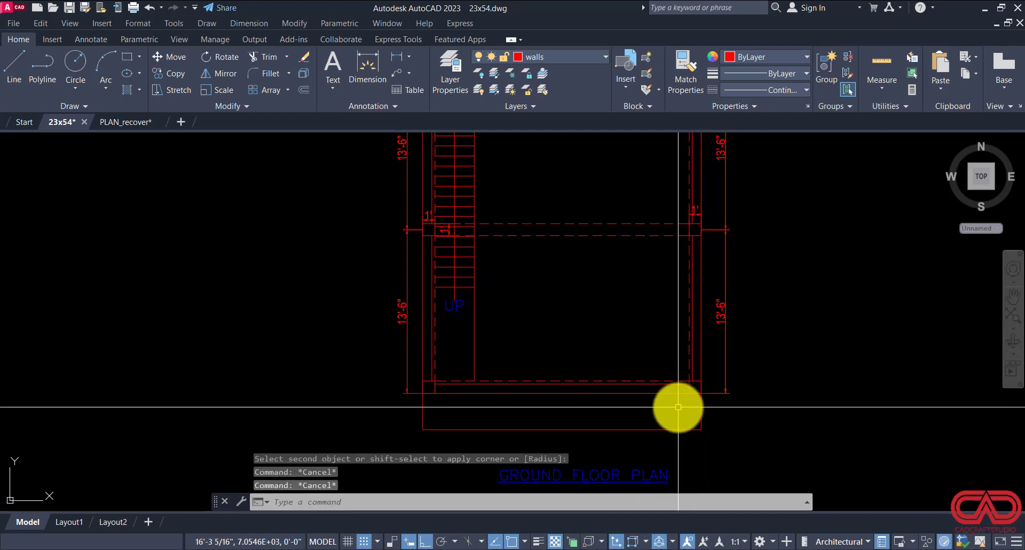
# Step: Match the properties of a dashed beam line onto the strip's lower line
pyautogui.write('MA')
pyautogui.press('Return')
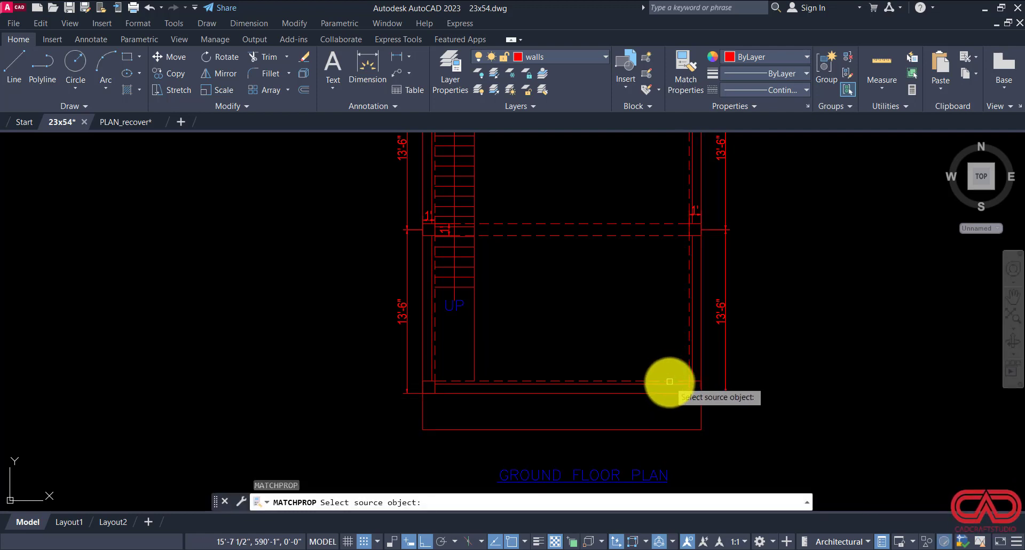
pyautogui.click(610, 233)
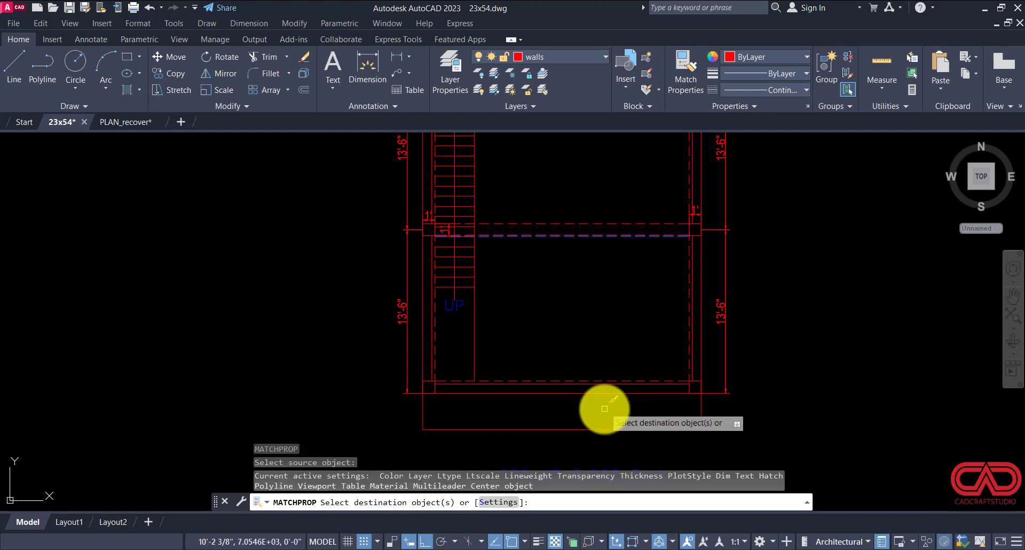
pyautogui.click(605, 409)
pyautogui.click(572, 442)
pyautogui.press('Escape')
# Step: Copy the MAIN HALL text into the strip below the plan's lower wall, with Ortho off for the placement
pyautogui.scroll(-4, 602, 308)
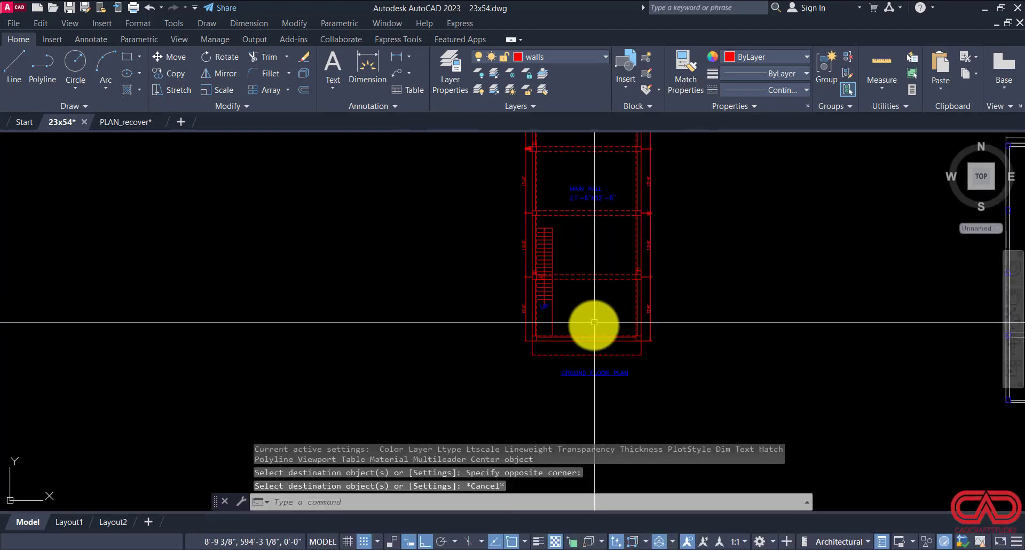
pyautogui.scroll(4, 581, 193)
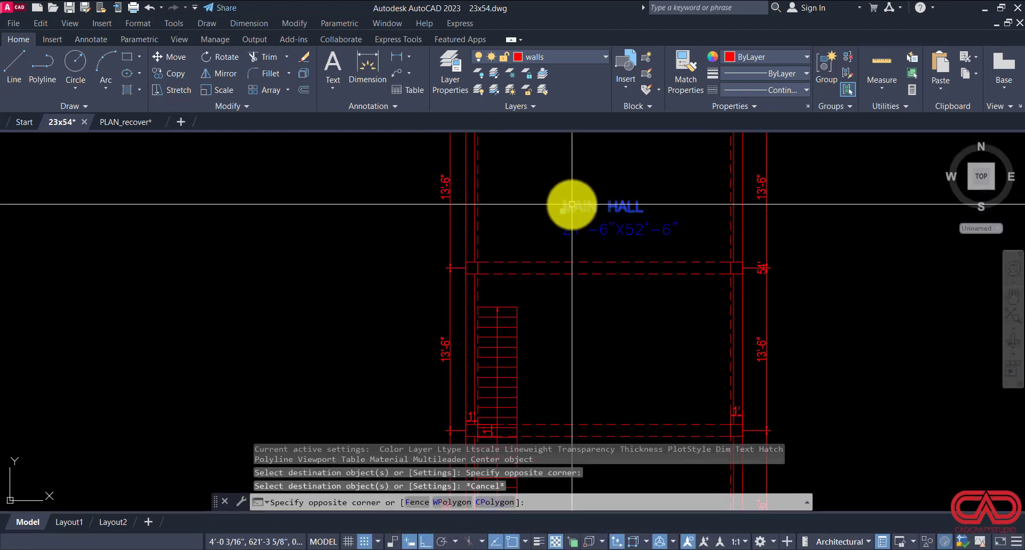
pyautogui.click(570, 205)
pyautogui.write('o')
pyautogui.press('Return')
pyautogui.click(582, 206)
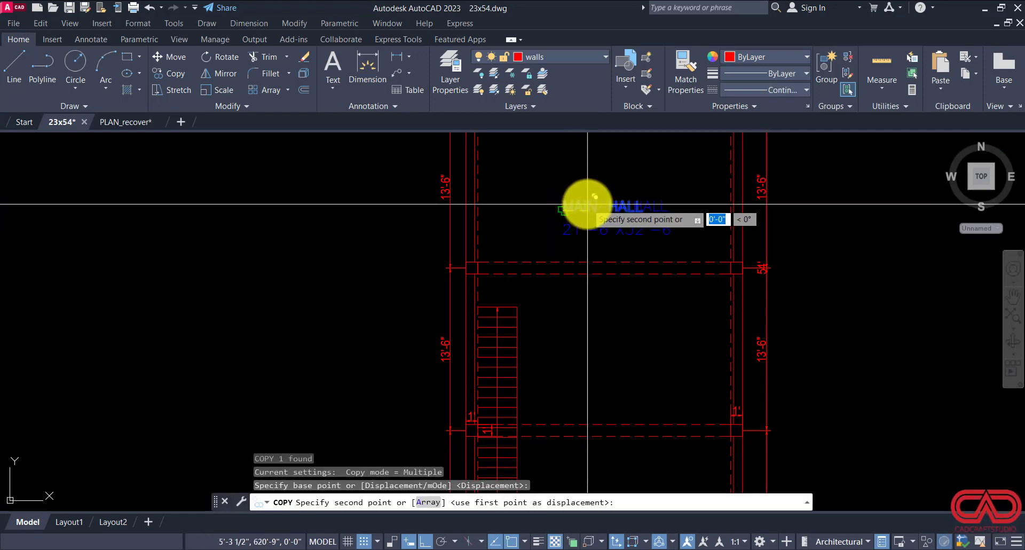
pyautogui.scroll(-3, 584, 293)
pyautogui.scroll(3, 572, 392)
pyautogui.scroll(2, 571, 392)
pyautogui.press('F8')
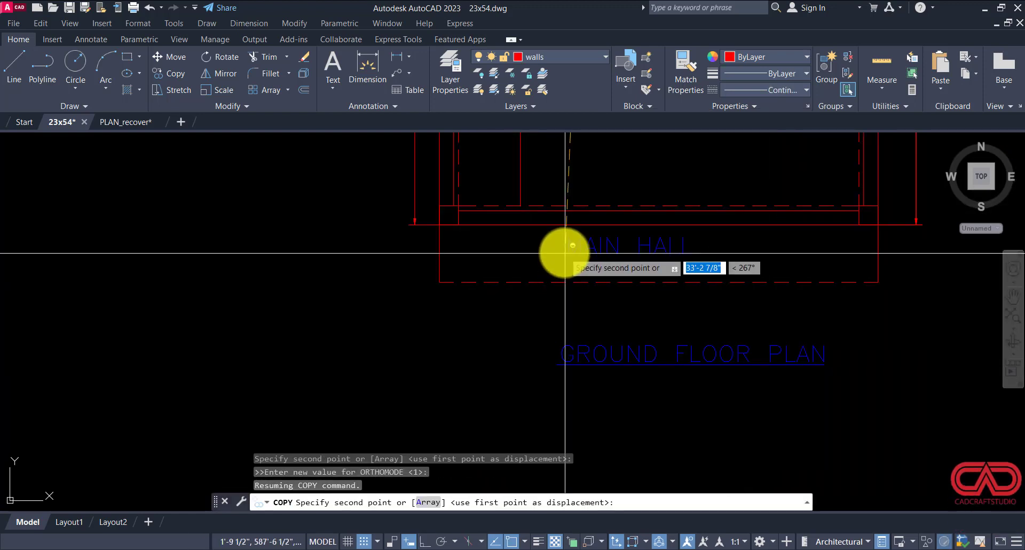
pyautogui.click(577, 260)
pyautogui.press('Escape')
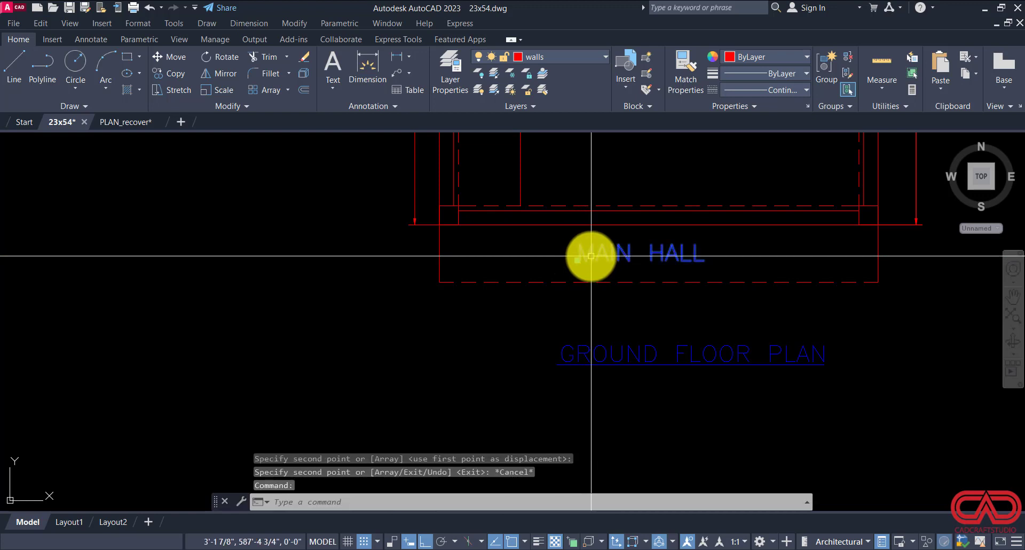
# Step: Change the copied MAIN HALL text in the strip below the plan to SHADE 3' WIDE
pyautogui.doubleClick(681, 260)
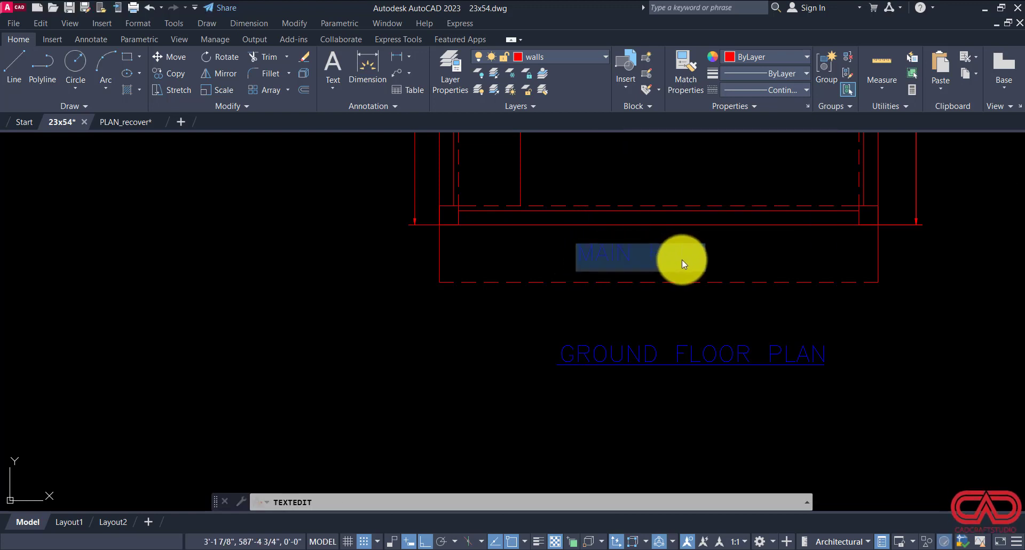
pyautogui.write('SH')
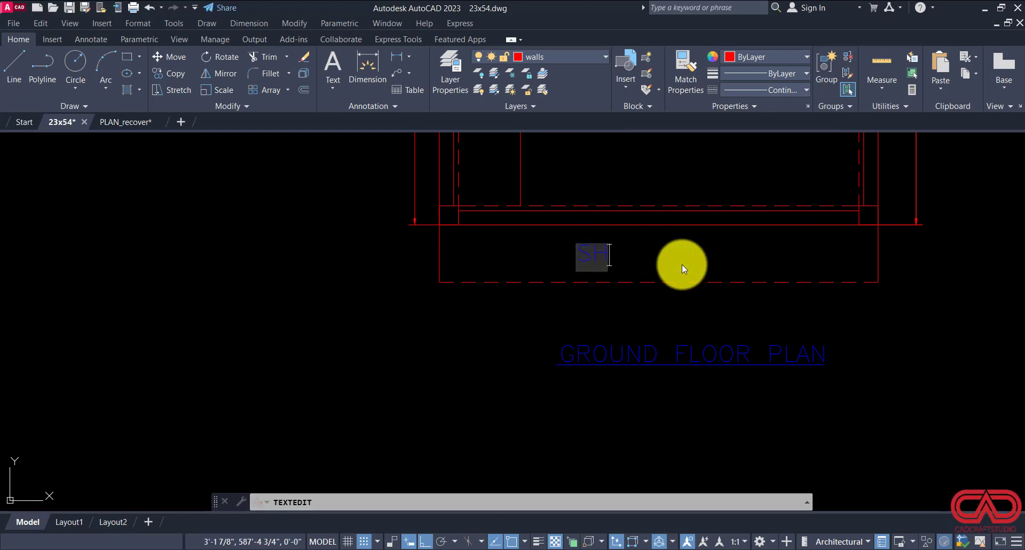
pyautogui.write('ADE')
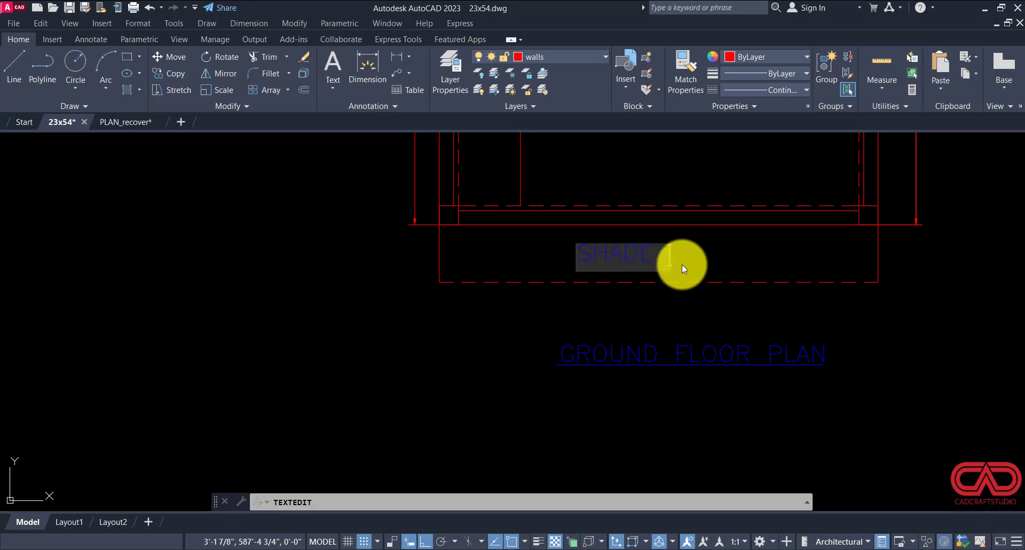
pyautogui.write(' 3')
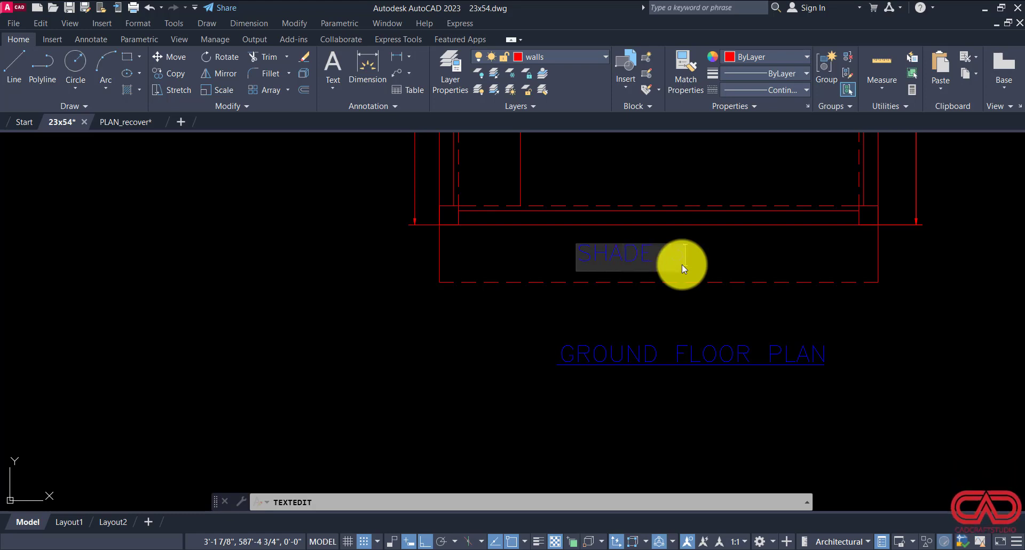
pyautogui.write("'WI")
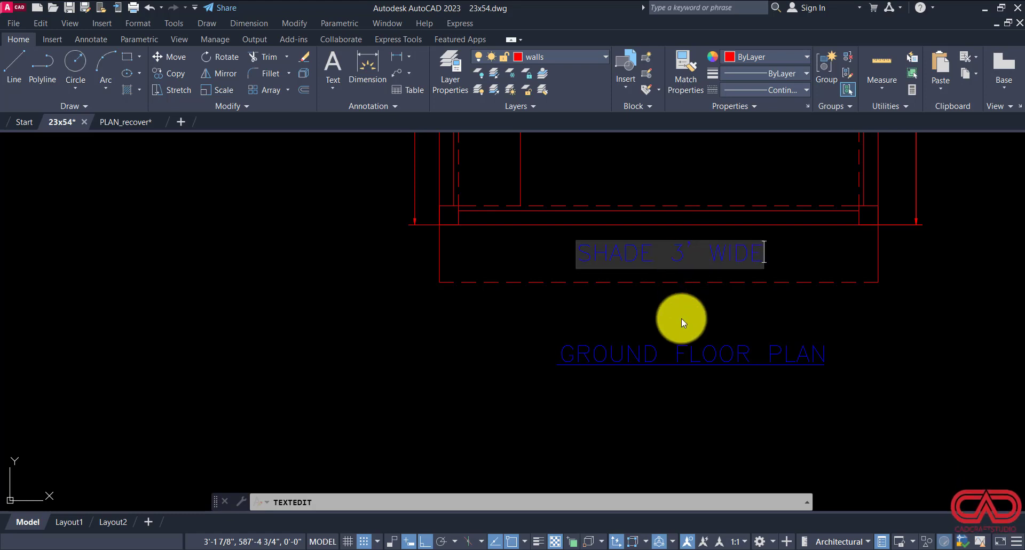
pyautogui.write('DE')
pyautogui.press('Escape')
# Step: Copy the whole ground floor plan with its texts and dimensions about 39' straight to the left of the original
pyautogui.scroll(-8, 676, 316)
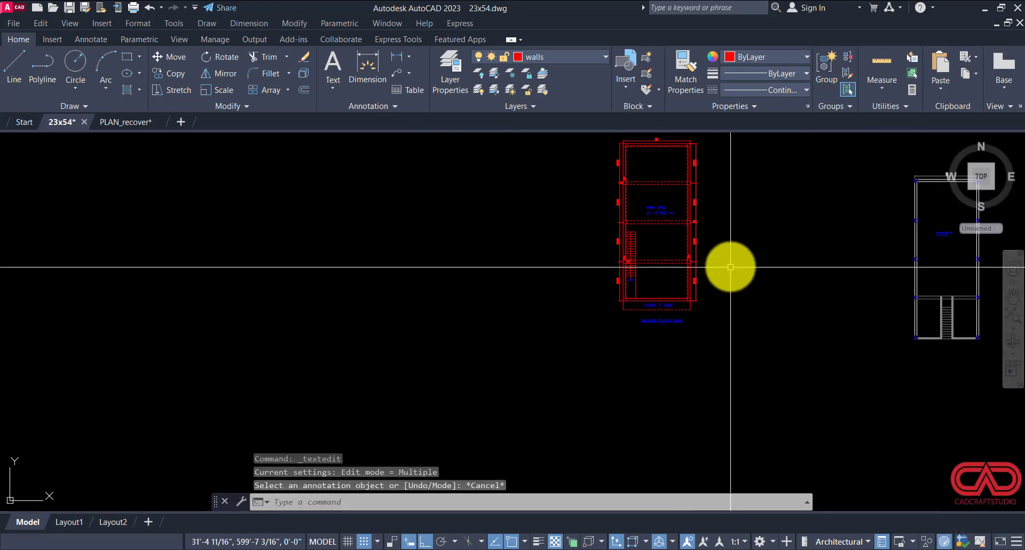
pyautogui.moveTo(730, 267)
pyautogui.mouseDown(button='middle')
pyautogui.moveTo(694, 336)
pyautogui.moveTo(649, 305)
pyautogui.mouseUp(button='middle')
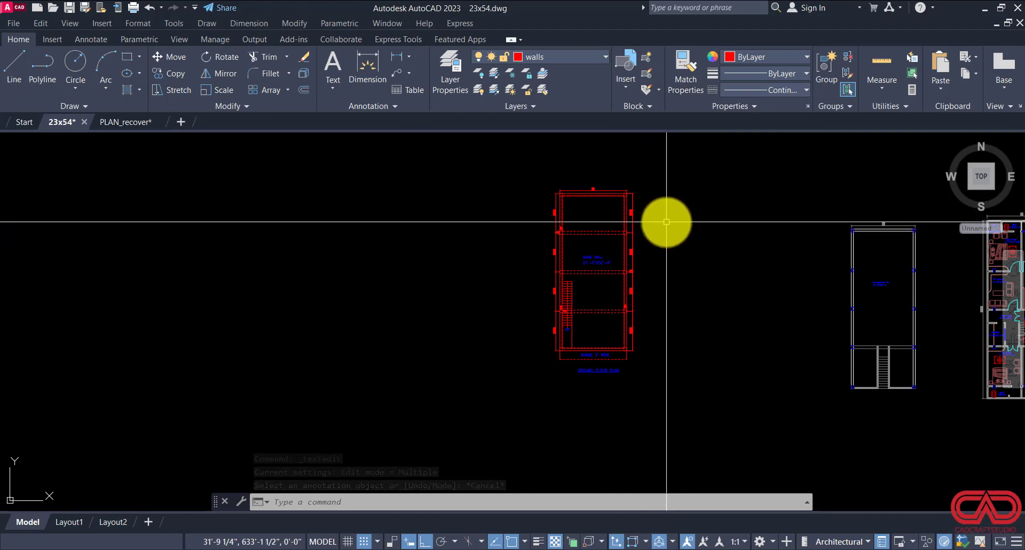
pyautogui.write('co')
pyautogui.press('Return')
pyautogui.click(667, 178)
pyautogui.click(534, 385)
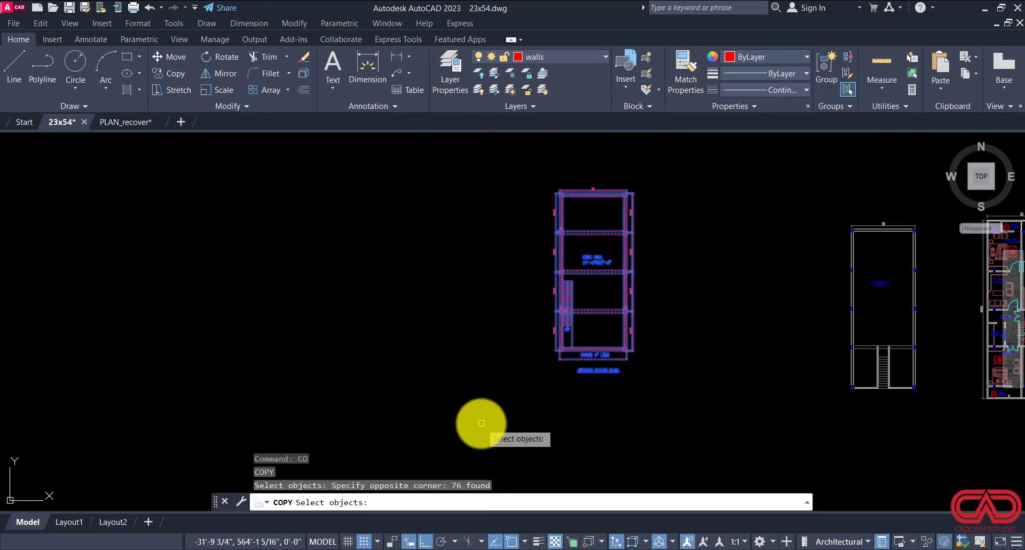
pyautogui.press('Return')
pyautogui.click(670, 385)
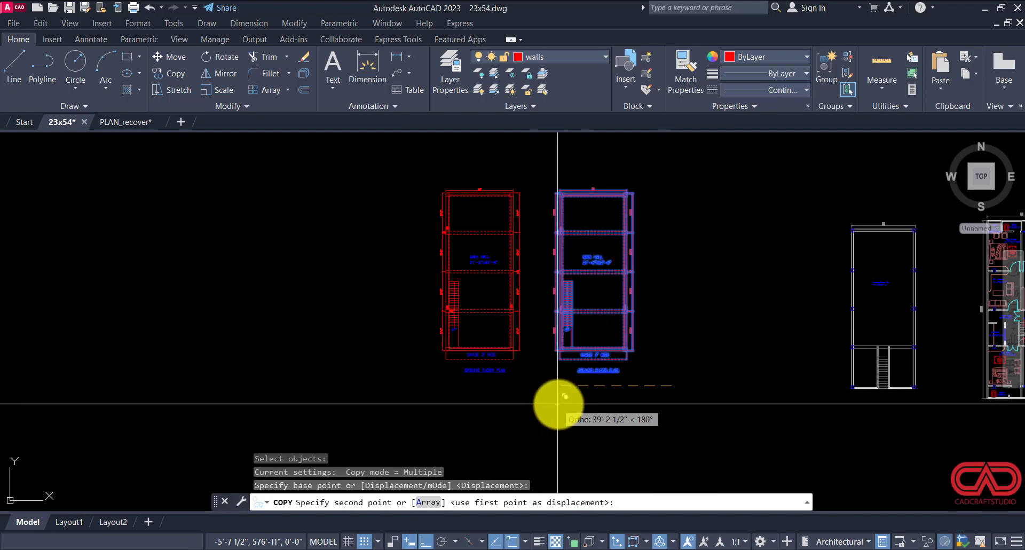
pyautogui.click(560, 404)
pyautogui.press('Escape')
# Step: Change the title under the copied plan from GROUND FLOOR PLAN to 1ST FLOOR PLAN
pyautogui.scroll(5, 507, 400)
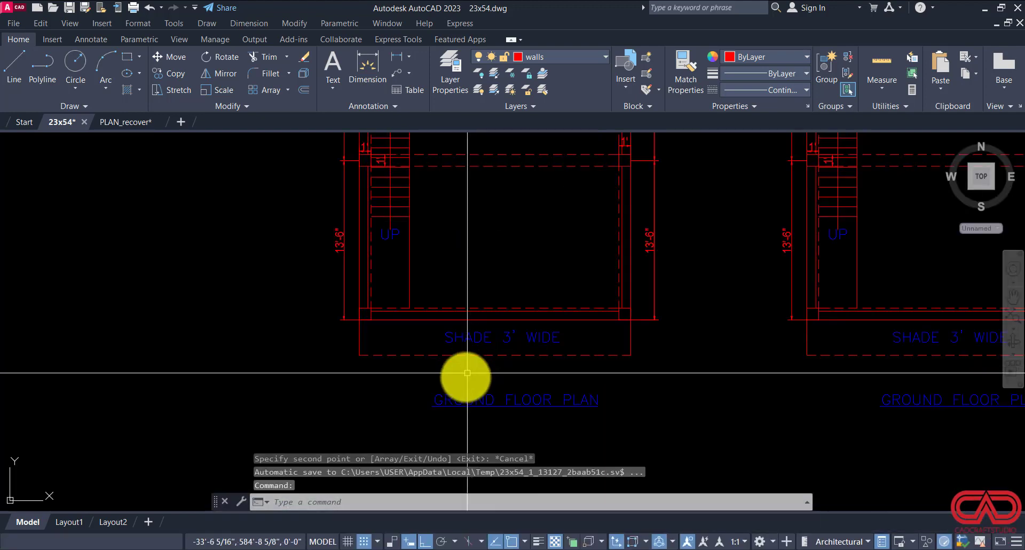
pyautogui.press('Escape')
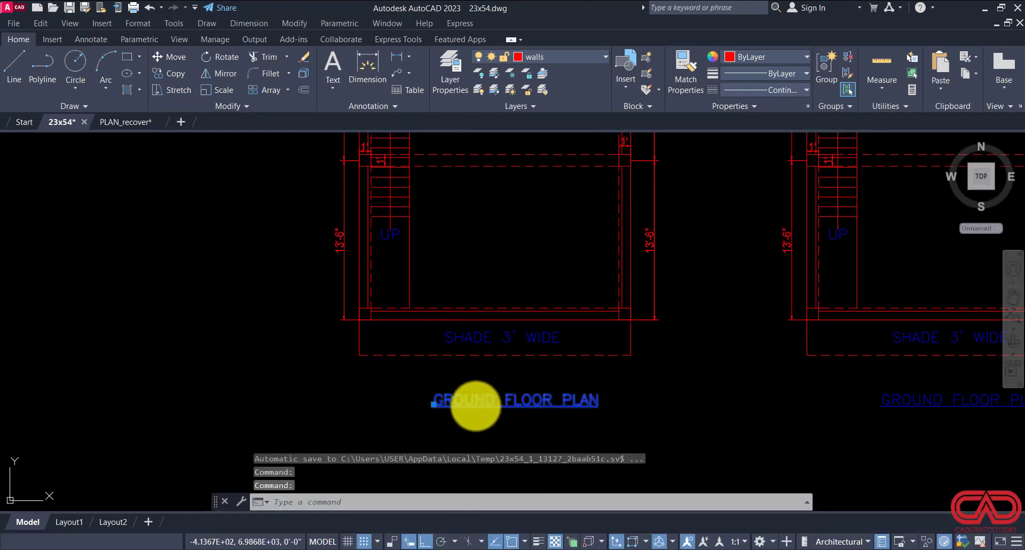
pyautogui.doubleClick(483, 408)
pyautogui.press('Home')
pyautogui.press('Delete')
pyautogui.press('Delete')
pyautogui.press('Delete')
pyautogui.press('Delete')
pyautogui.press('Delete')
pyautogui.press('Delete')
pyautogui.press('Delete')
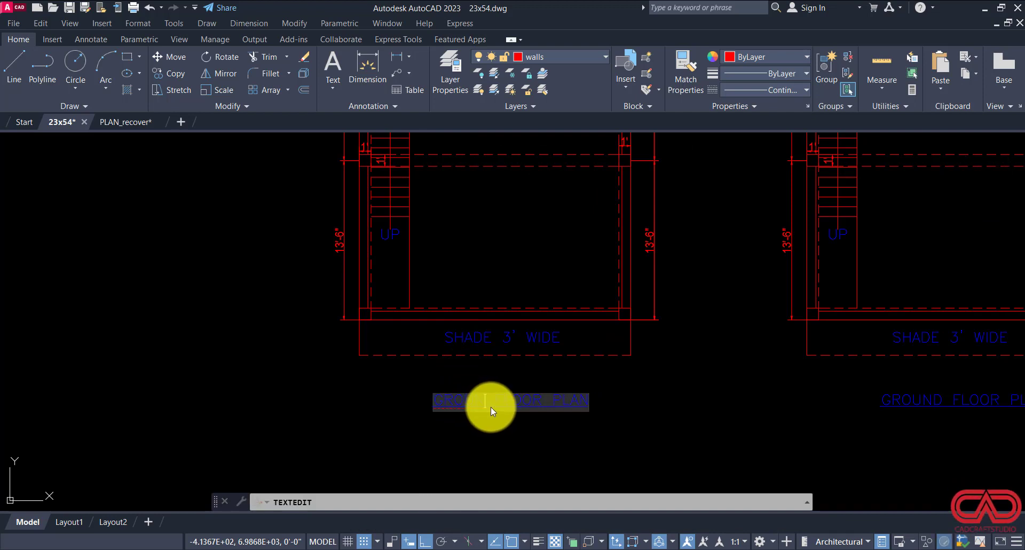
pyautogui.write('1ST')
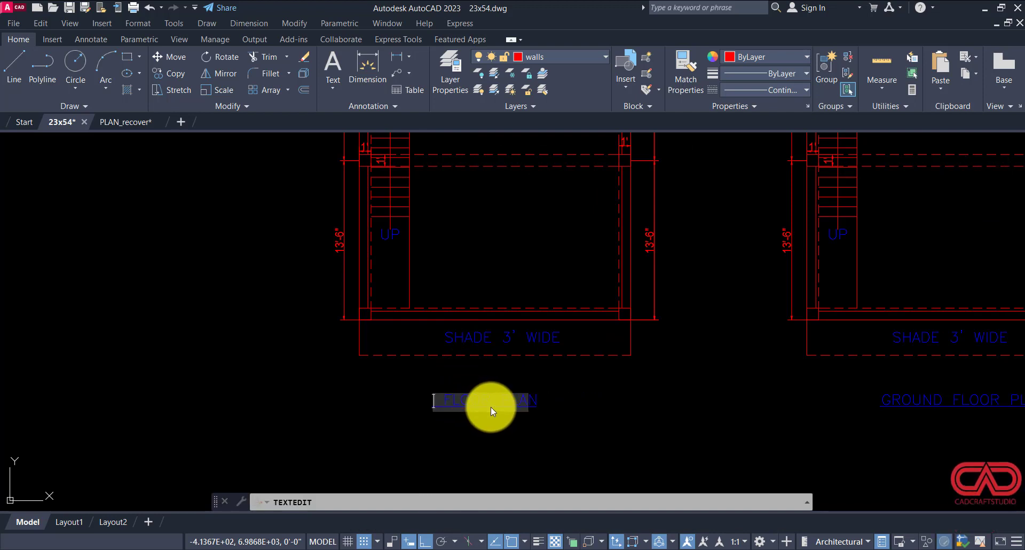
pyautogui.click(516, 422)
pyautogui.press('Escape')
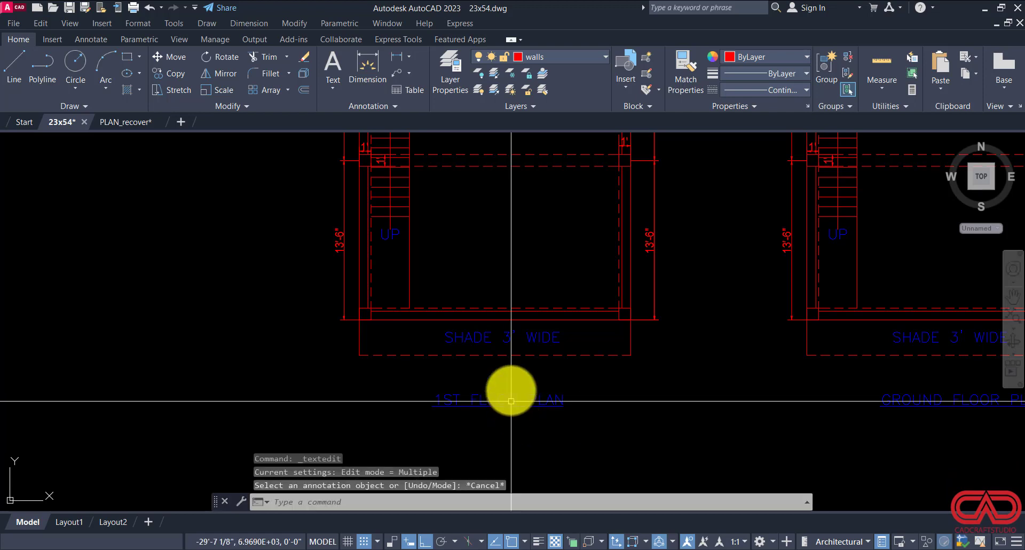
# Step: Erase the SHADE 3' WIDE text and the lower-right corner column from the 1st floor plan
pyautogui.click(518, 345)
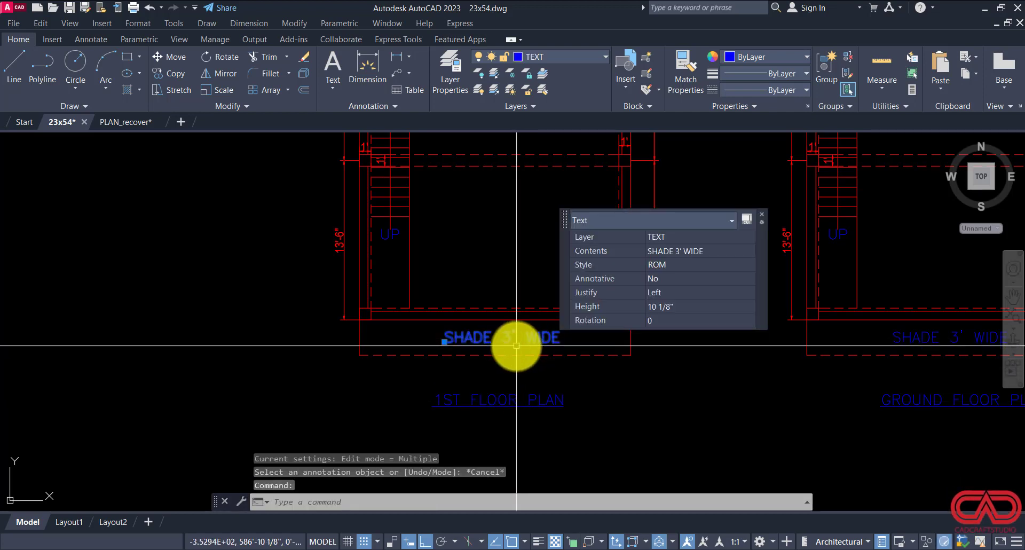
pyautogui.write('E')
pyautogui.press('Return')
pyautogui.click(545, 293)
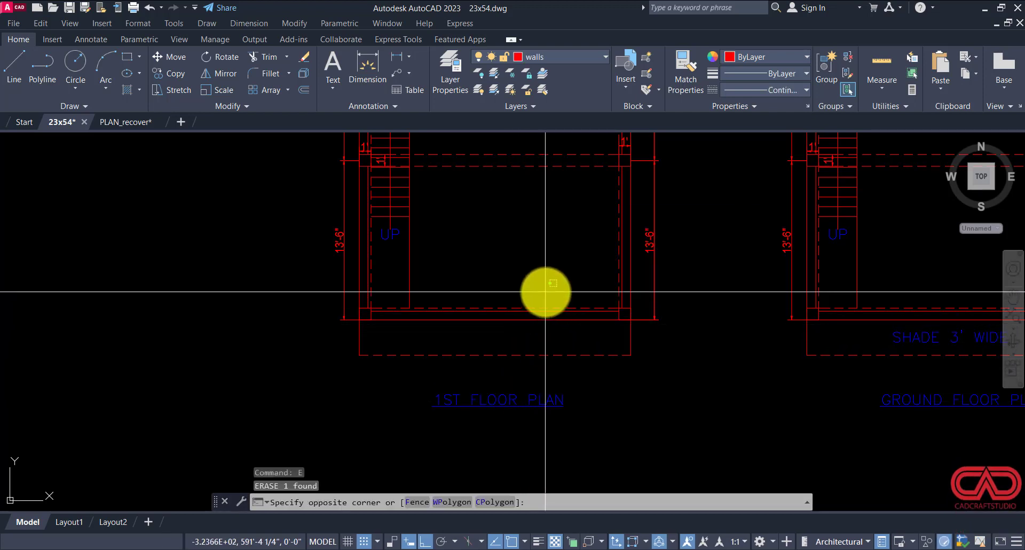
pyautogui.click(648, 337)
pyautogui.press('Delete')
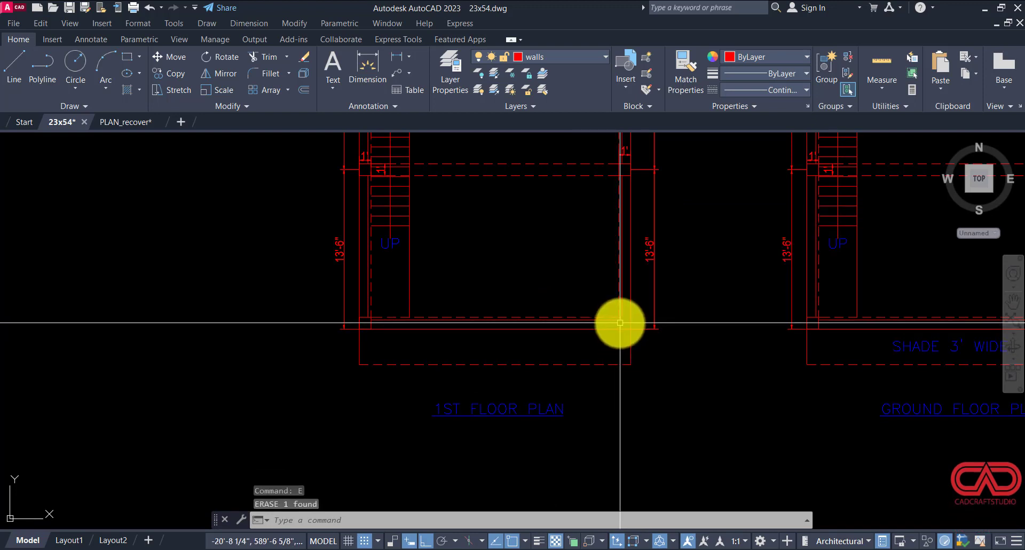
# Step: Select the 1st floor plan's front wall and beam lines, including the outer wall line, with the right side's inner wall and beam lines
pyautogui.scroll(5, 619, 322)
pyautogui.click(625, 271)
pyautogui.click(575, 299)
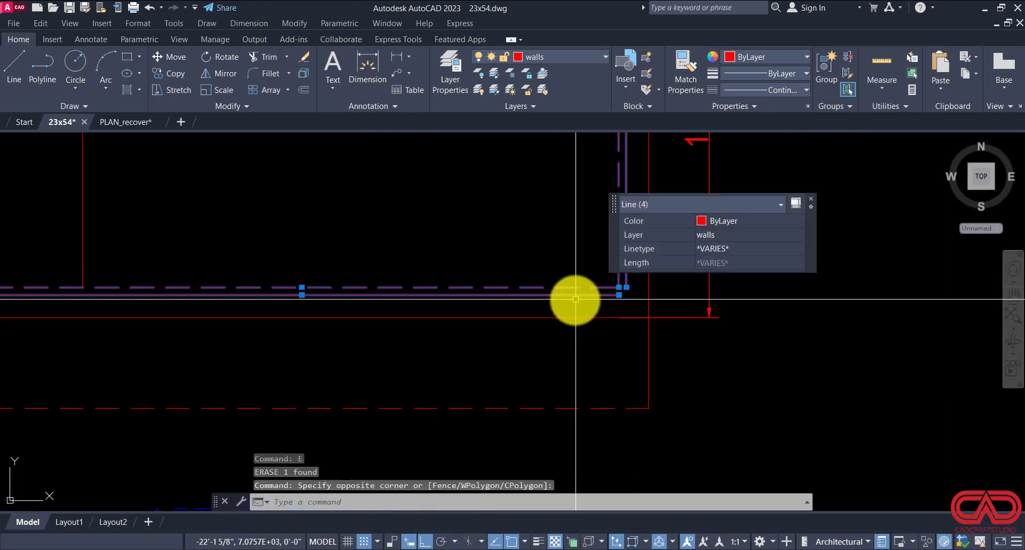
pyautogui.click(565, 311)
pyautogui.click(549, 325)
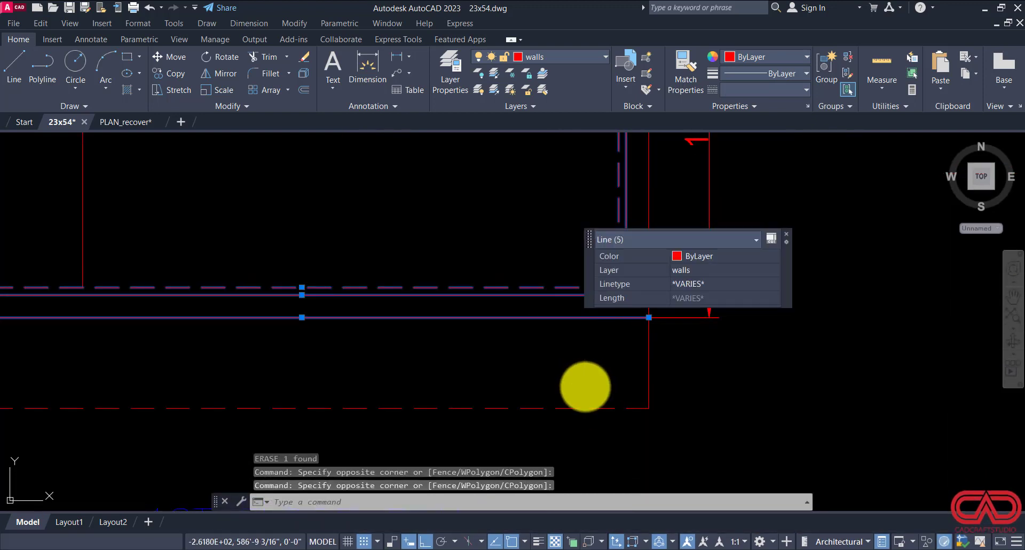
# Step: Erase the selected lower wall lines and the two dashed beam lines crossing the stair bay in the first floor plan
pyautogui.write('e')
pyautogui.press('Return')
pyautogui.scroll(-6, 587, 389)
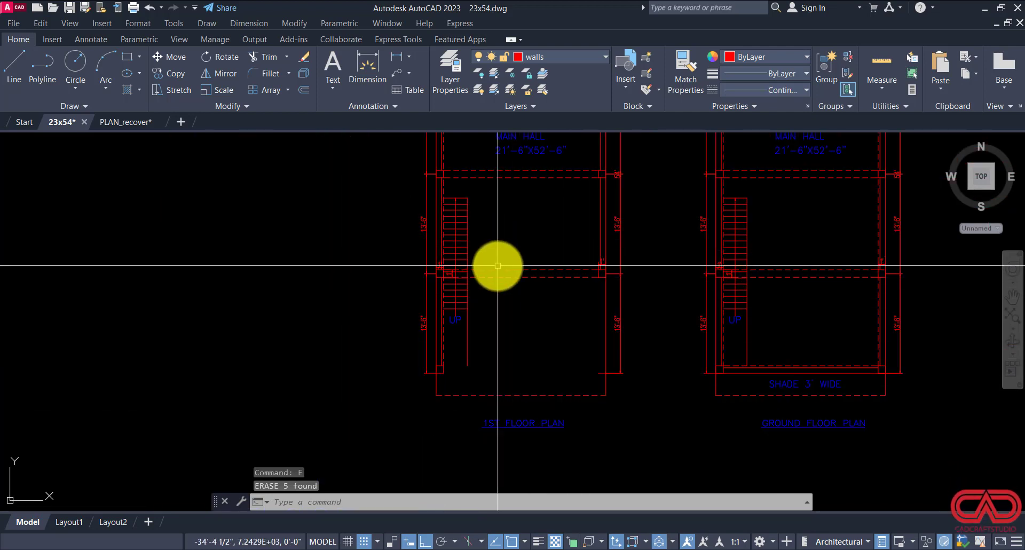
pyautogui.scroll(3, 498, 265)
pyautogui.click(512, 261)
pyautogui.click(508, 304)
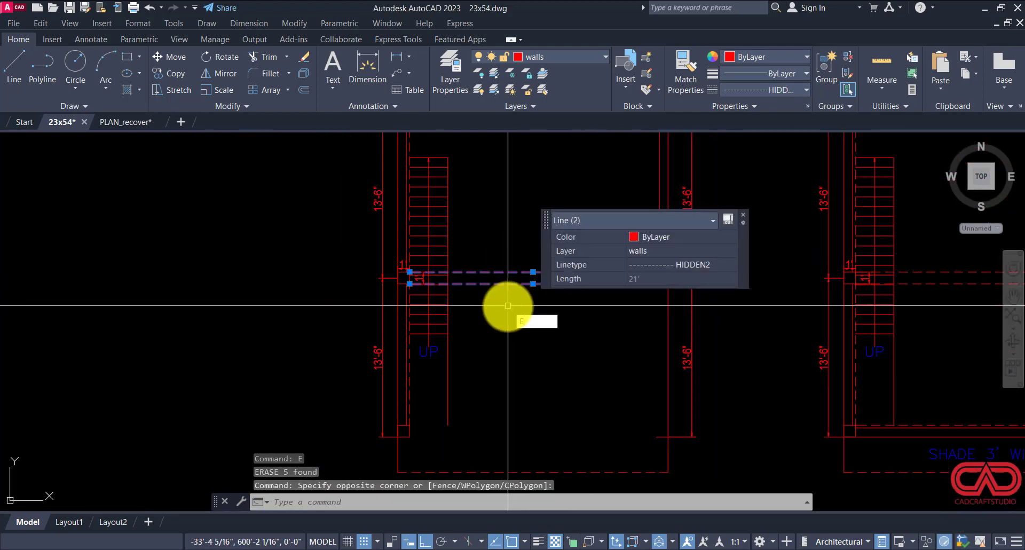
pyautogui.press('Return')
# Step: Erase the column and the inner wall line on the right wall opposite the stairs
pyautogui.click(565, 252)
pyautogui.click(710, 321)
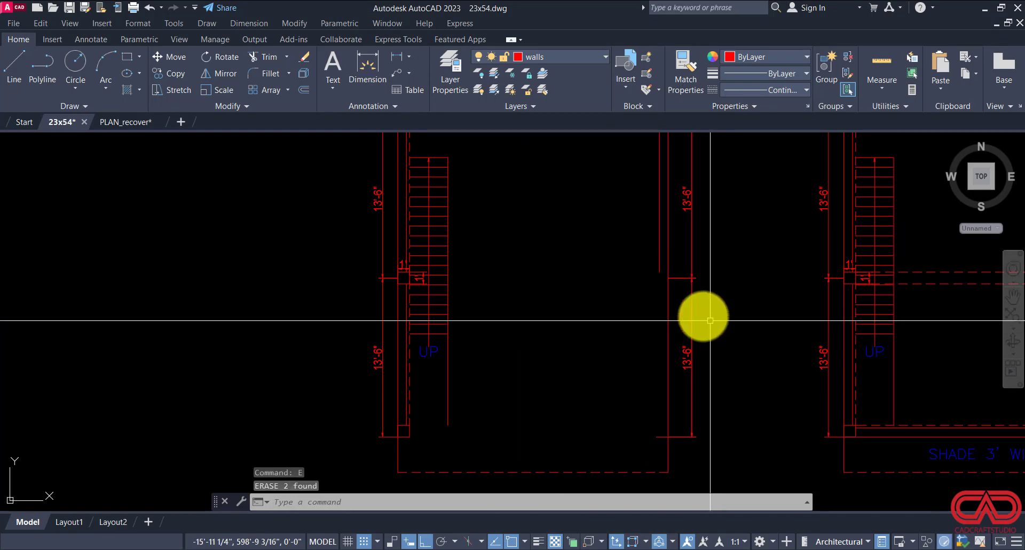
pyautogui.click(662, 262)
pyautogui.click(652, 264)
pyautogui.write('e')
pyautogui.press('Return')
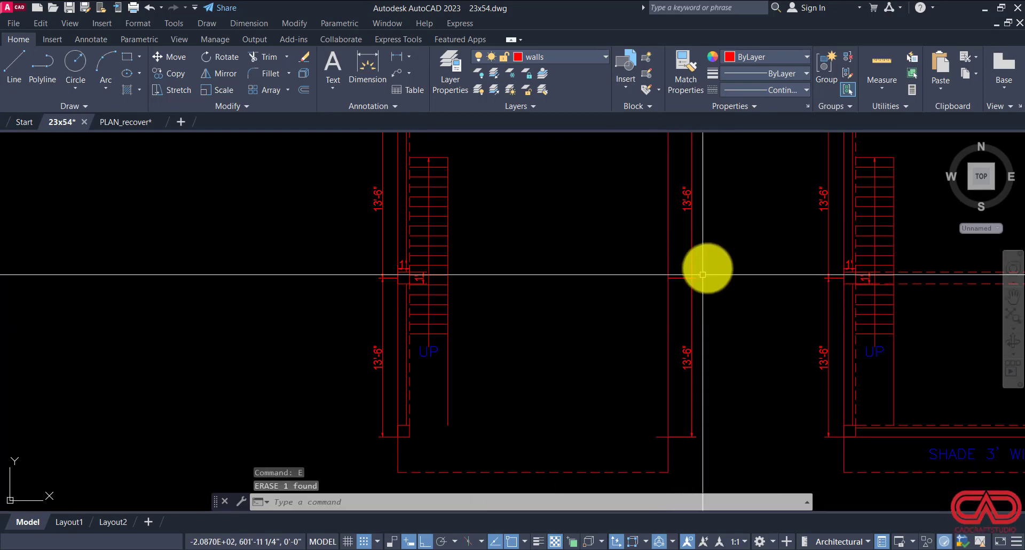
# Step: Erase the lower 13'-6" dimensions along the right wall of the first floor plan
pyautogui.click(703, 274)
pyautogui.click(681, 311)
pyautogui.write('e')
pyautogui.press('Return')
# Step: Erase the two dashed beam lines just below the MAIN HALL label in the first floor plan
pyautogui.scroll(-3, 685, 274)
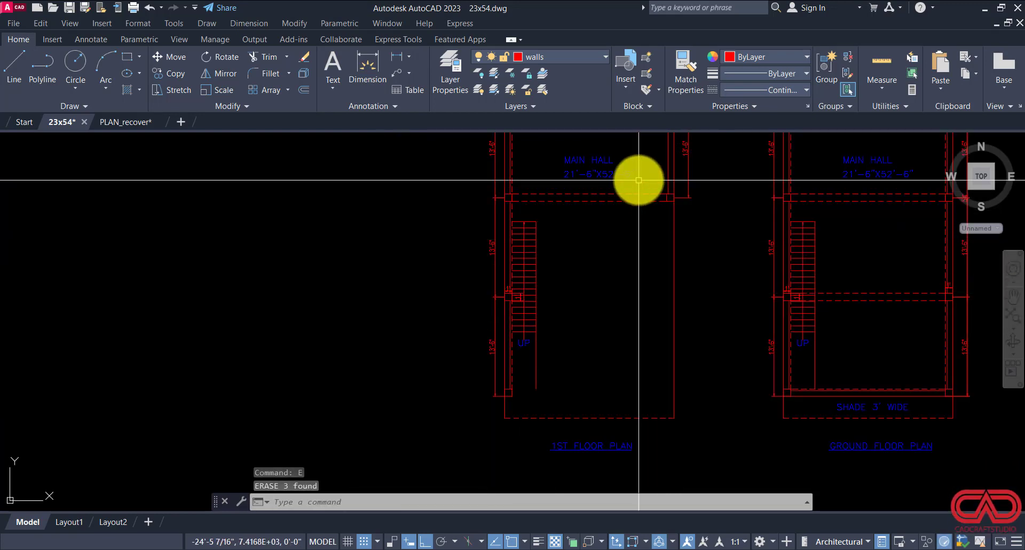
pyautogui.click(659, 187)
pyautogui.click(636, 201)
pyautogui.write('e')
pyautogui.press('Return')
# Step: Erase the right-hand column below the MAIN HALL label and the inner wall line above it
pyautogui.scroll(5, 636, 184)
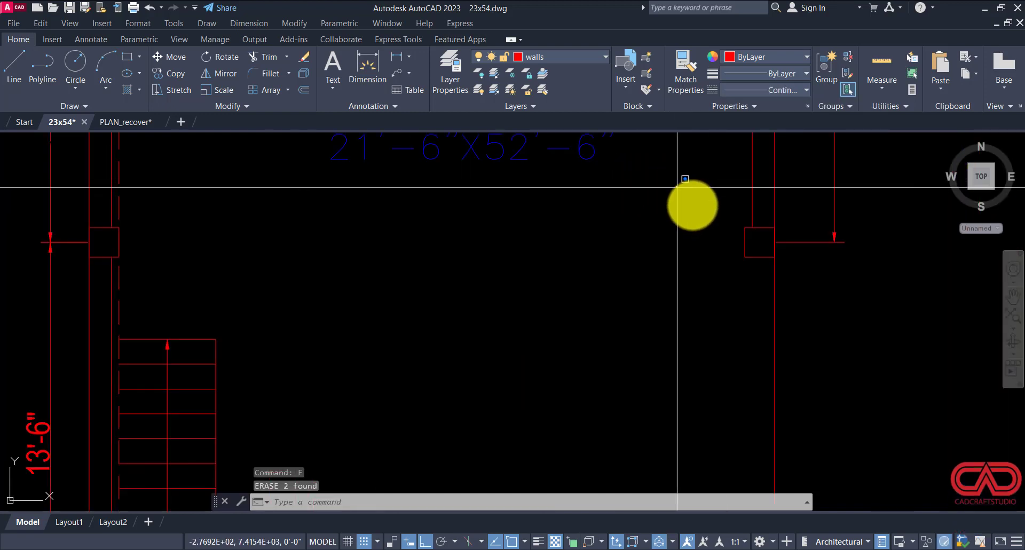
pyautogui.click(677, 187)
pyautogui.click(801, 280)
pyautogui.write('e')
pyautogui.press('Return')
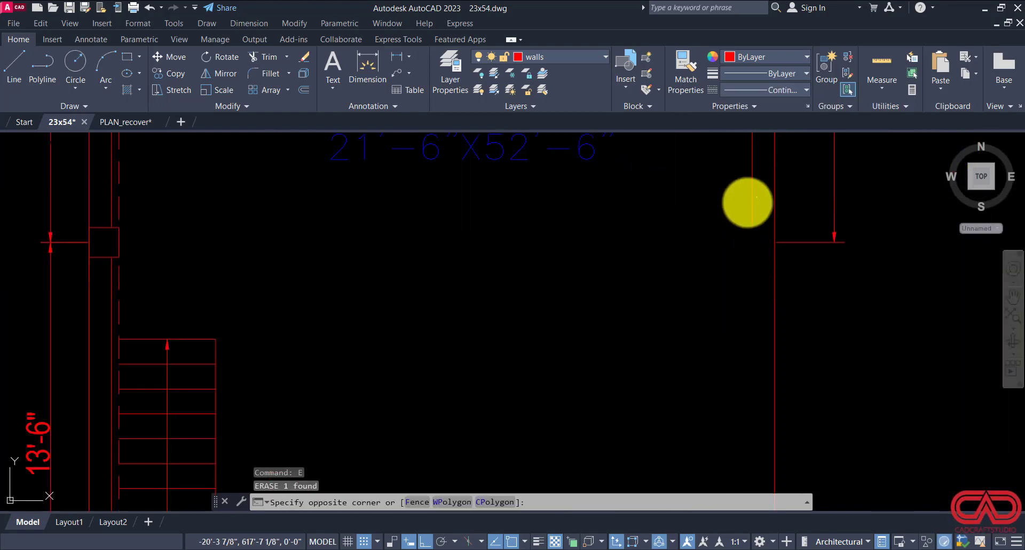
pyautogui.click(730, 213)
pyautogui.write('e')
pyautogui.press('Return')
# Step: Erase the square column on the left wall just above the stairs
pyautogui.scroll(-3, 714, 348)
pyautogui.scroll(3, 436, 294)
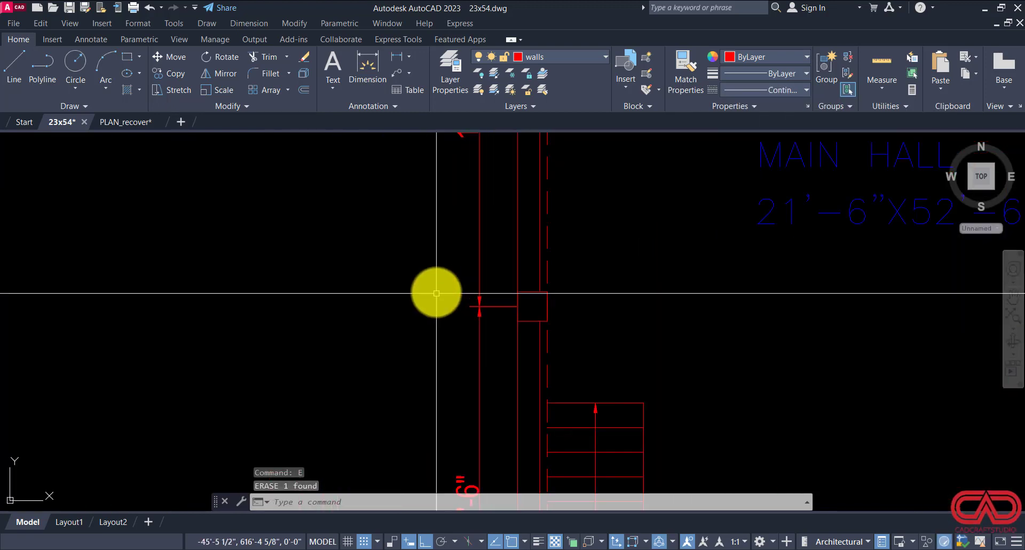
pyautogui.click(442, 280)
pyautogui.click(611, 344)
pyautogui.write('e')
pyautogui.press('Return')
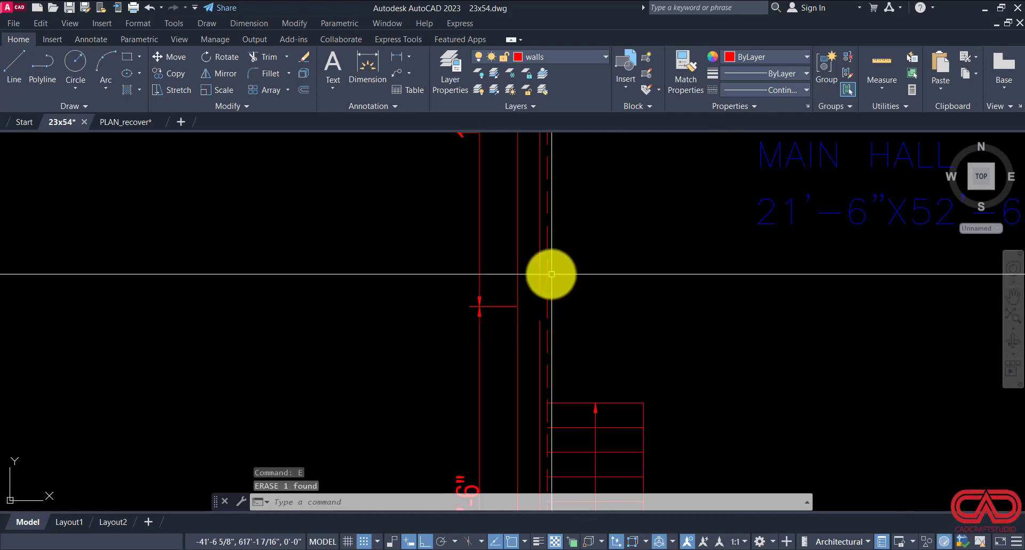
# Step: Try to erase the dashed line together with the inner left wall lines above and beside the stairs
pyautogui.click(545, 270)
pyautogui.click(540, 270)
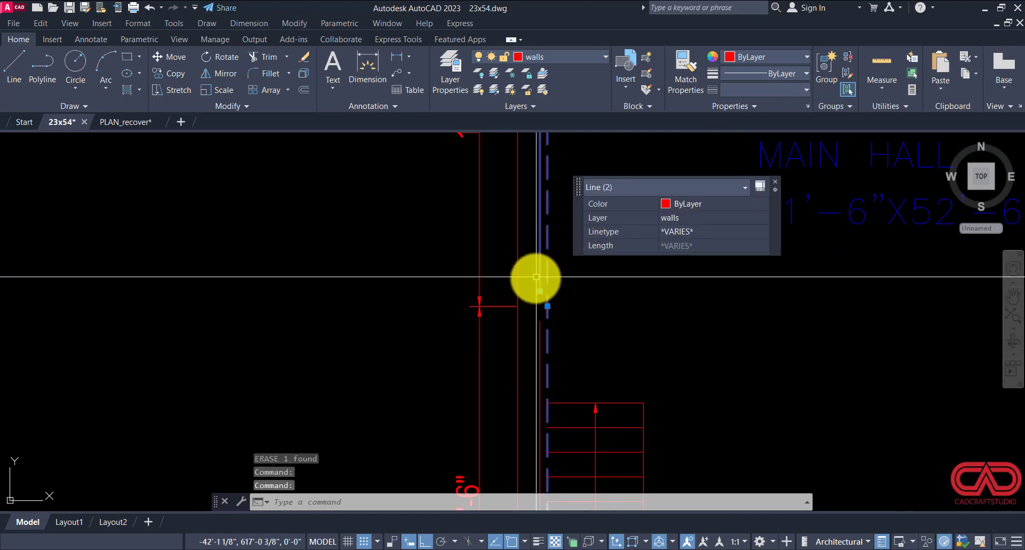
pyautogui.click(541, 325)
pyautogui.scroll(-2, 528, 341)
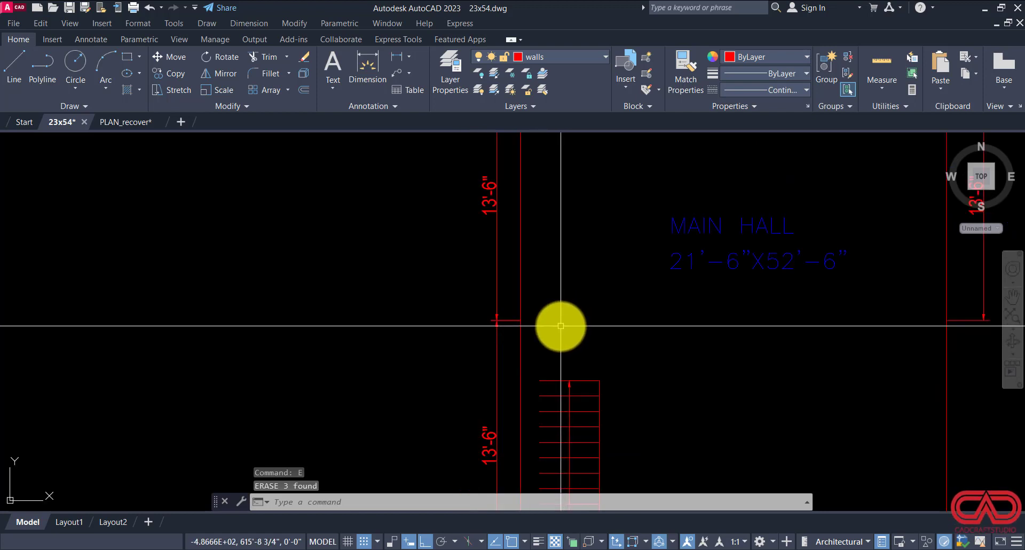
pyautogui.scroll(2, 561, 325)
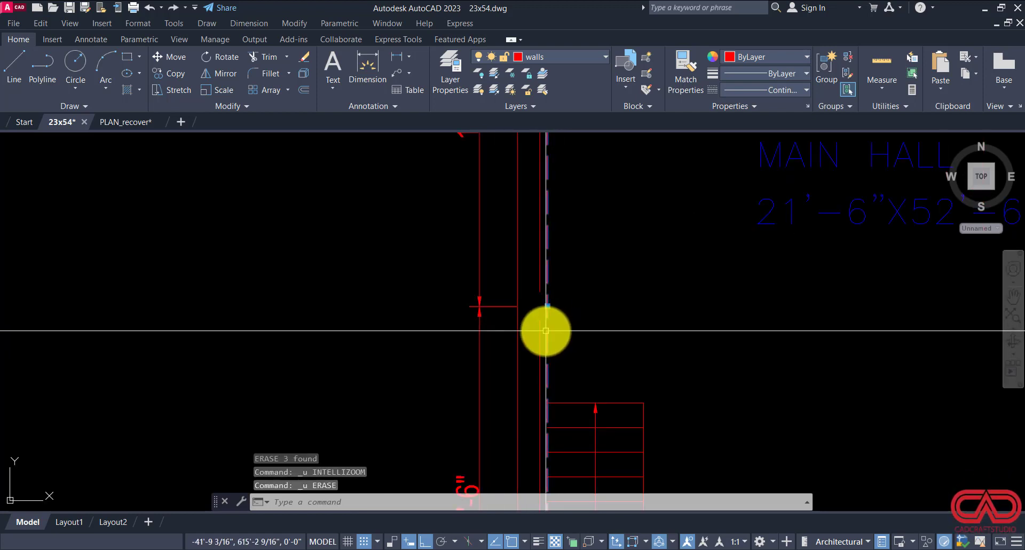
# Step: Erase only the dashed line running along the inner side of the left wall
pyautogui.click(546, 332)
pyautogui.scroll(-3, 564, 347)
pyautogui.write('E')
pyautogui.press('Return')
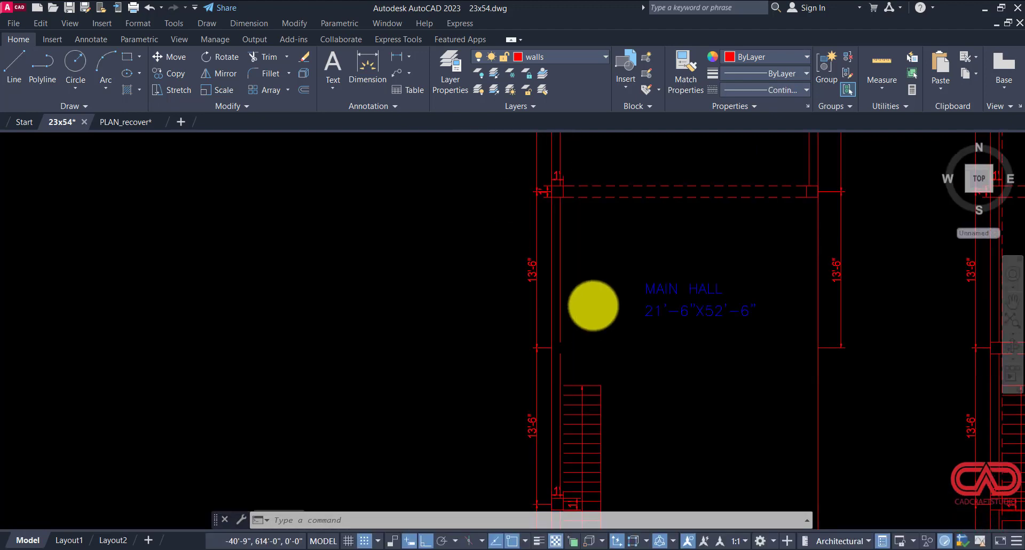
# Step: Erase the dashed beam lines above the MAIN HALL label with the adjoining left column and the upper left wall dimensions
pyautogui.click(645, 193)
pyautogui.click(595, 227)
pyautogui.click(513, 160)
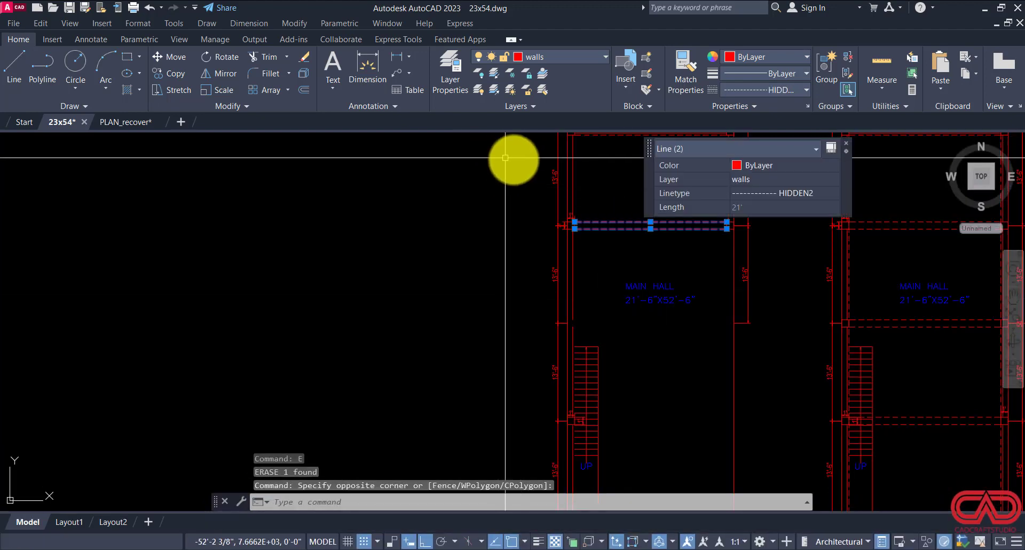
pyautogui.click(588, 258)
pyautogui.click(558, 259)
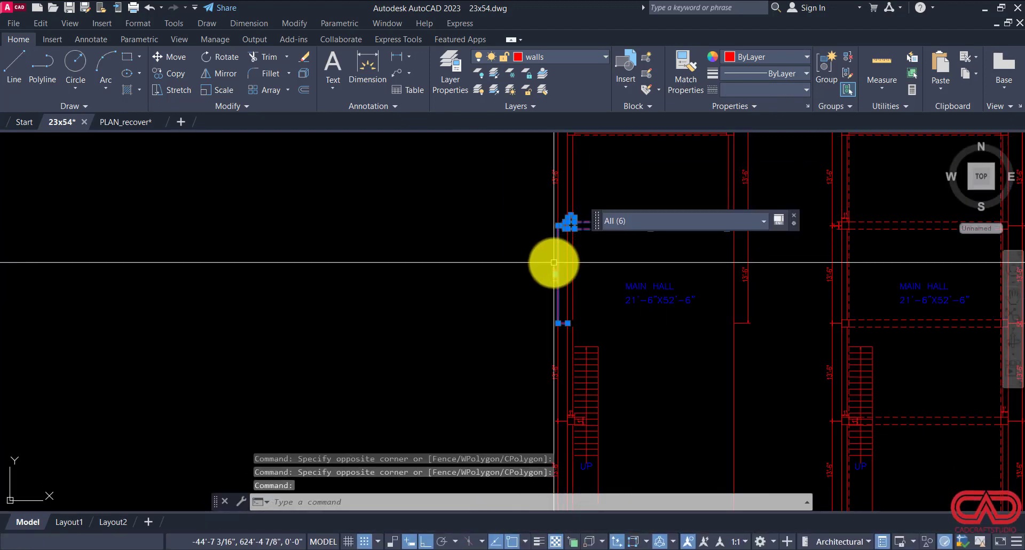
pyautogui.write('E')
pyautogui.press('Return')
# Step: Erase the dashed line along the top wall of the first floor plan
pyautogui.moveTo(565, 206); pyautogui.dragTo(490, 283, button='middle')
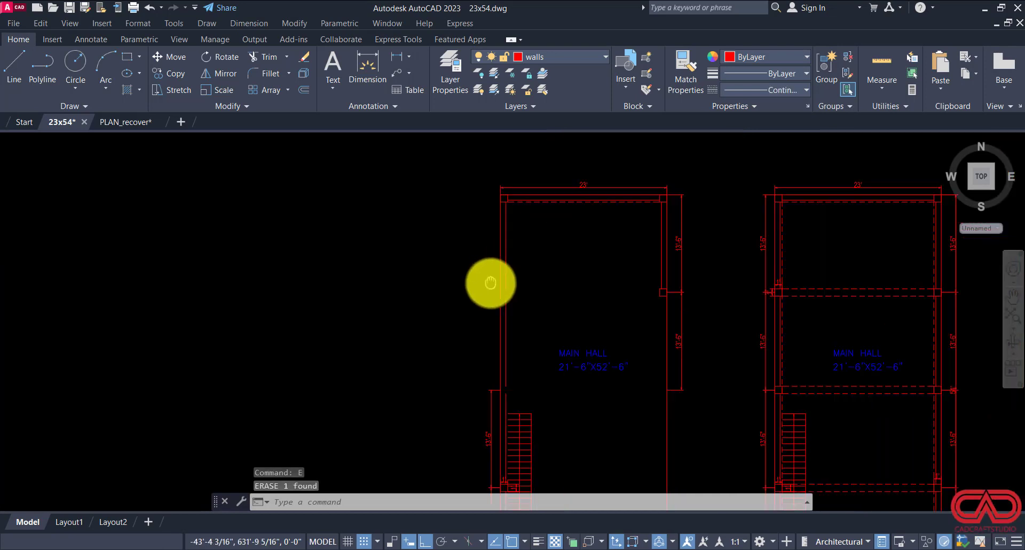
pyautogui.scroll(5, 515, 222)
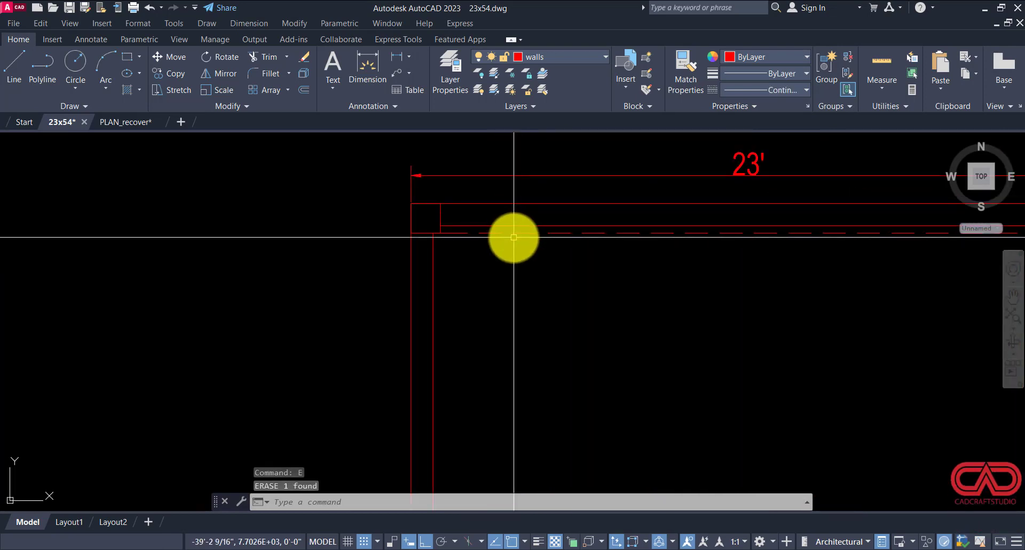
pyautogui.click(514, 235)
pyautogui.write('E')
pyautogui.press('Return')
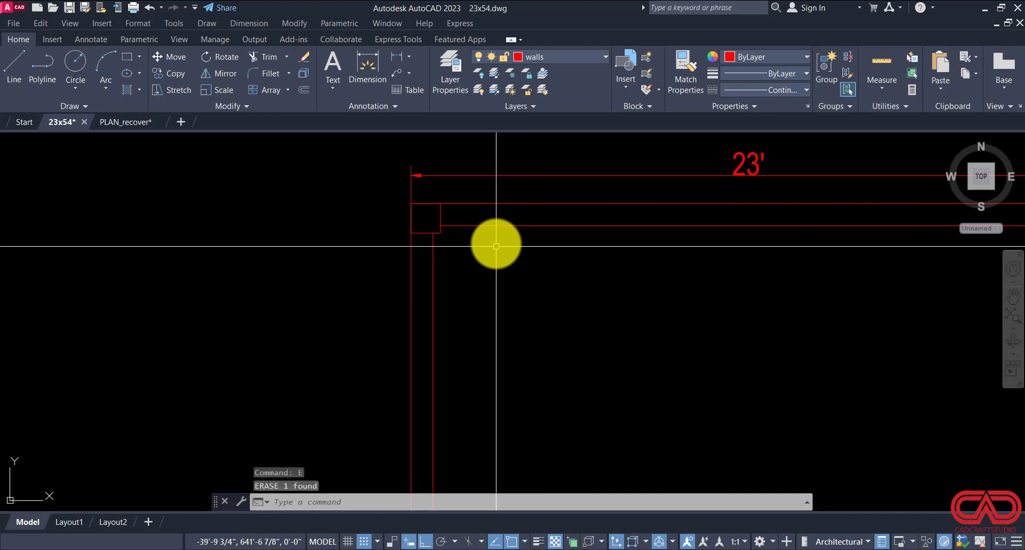
# Step: Erase the two top corner columns and the remaining column on the right wall
pyautogui.click(378, 183)
pyautogui.scroll(-3, 485, 263)
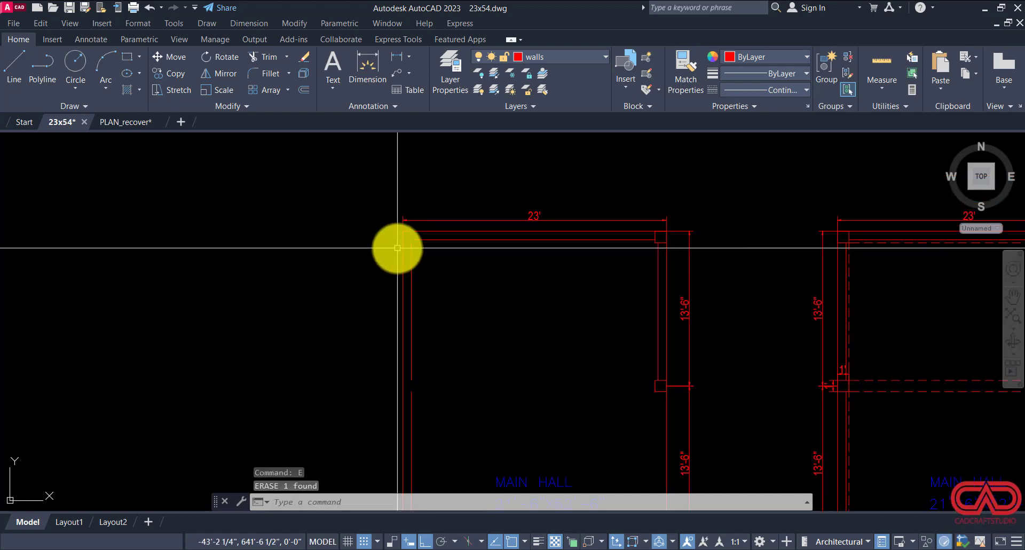
pyautogui.click(691, 255)
pyautogui.press('Delete')
pyautogui.click(661, 385)
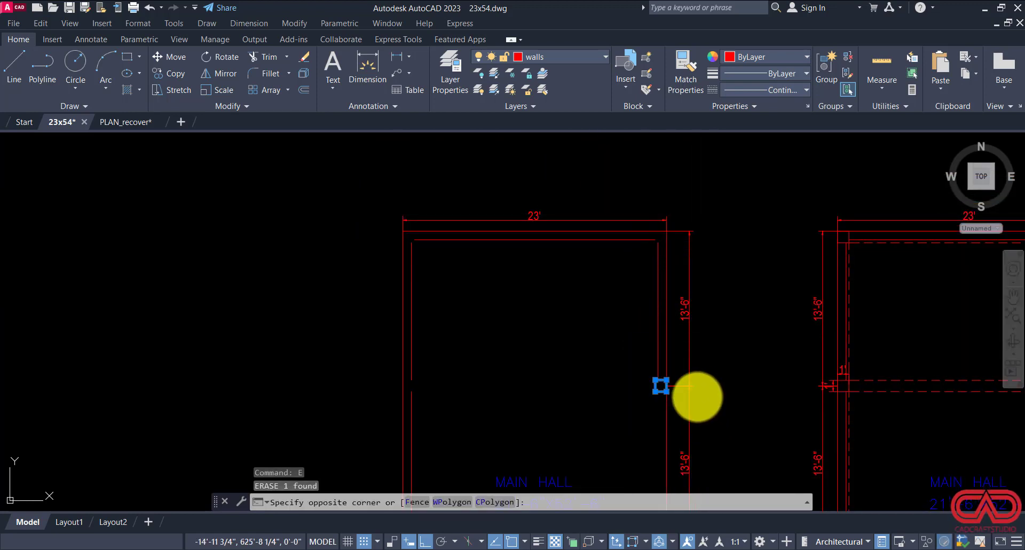
pyautogui.write('e')
pyautogui.press('Return')
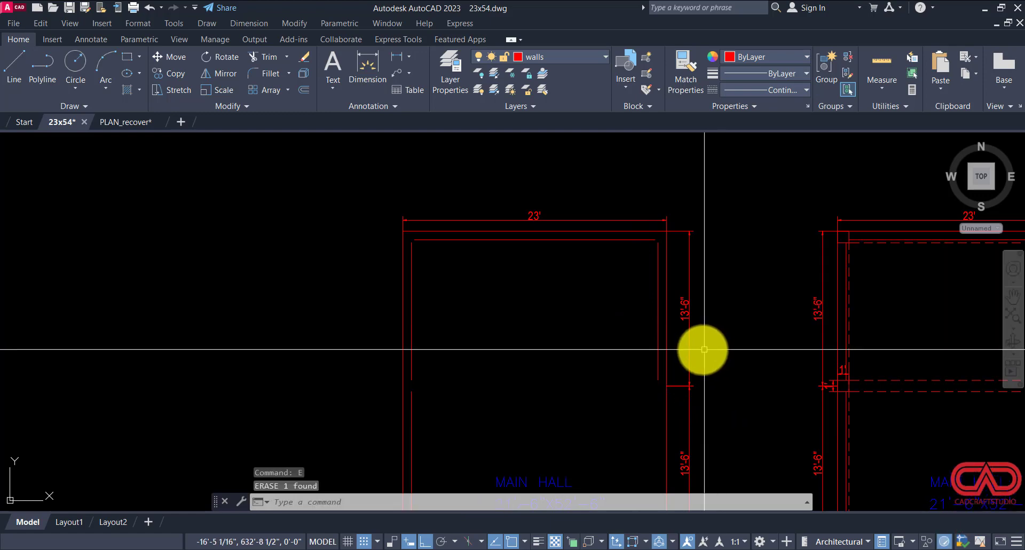
# Step: Erase the two remaining 13'-6" dimensions along the right wall of the main hall
pyautogui.moveTo(703, 349); pyautogui.dragTo(569, 222, button='middle')
pyautogui.click(571, 221)
pyautogui.click(560, 288)
pyautogui.write('e')
pyautogui.press('Return')
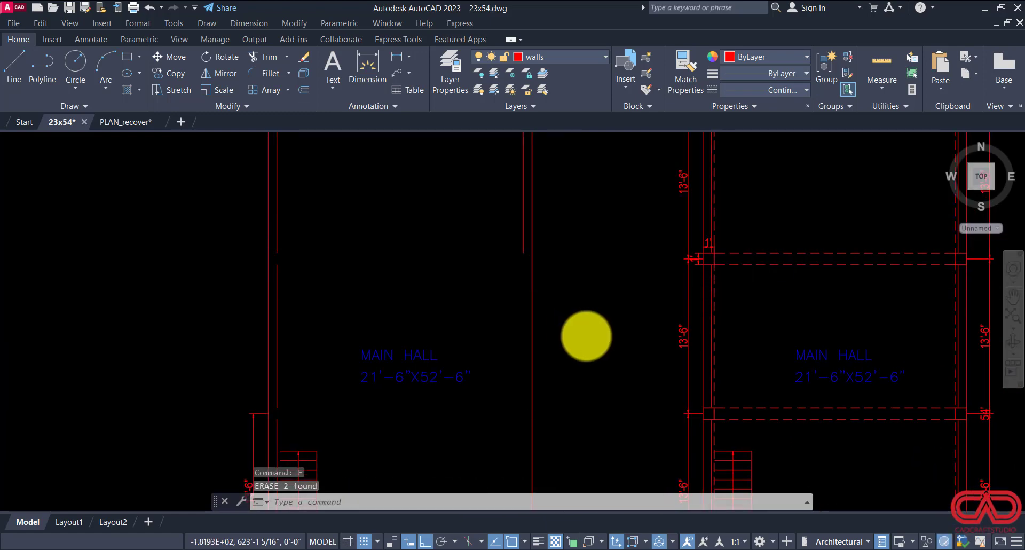
# Step: Erase the two 13'-6" dimensions along the left wall beside the stairs
pyautogui.scroll(-3, 540, 234)
pyautogui.scroll(3, 483, 331)
pyautogui.scroll(-3, 483, 331)
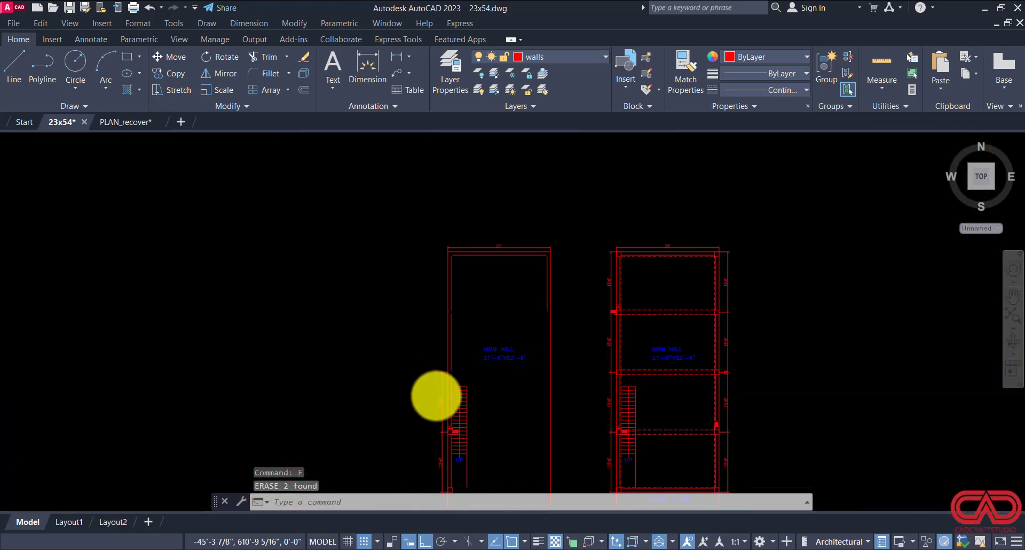
pyautogui.scroll(3, 442, 373)
pyautogui.moveTo(442, 374); pyautogui.dragTo(516, 173, button='middle')
pyautogui.scroll(3, 517, 269)
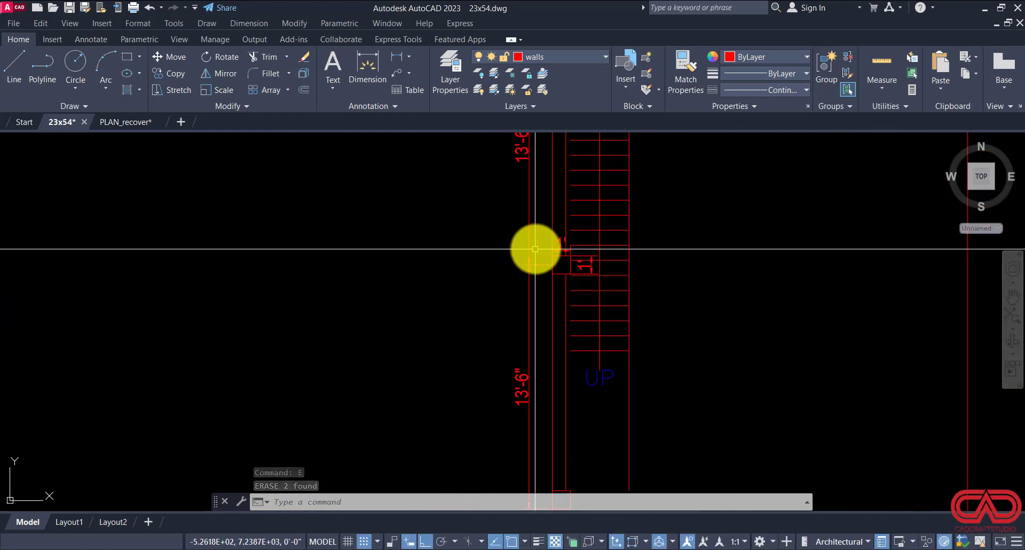
pyautogui.click(537, 249)
pyautogui.click(507, 287)
pyautogui.write('e')
pyautogui.press('Return')
# Step: Erase the square column on the left wall beside the stairs together with its two 1' dimensions
pyautogui.scroll(5, 540, 246)
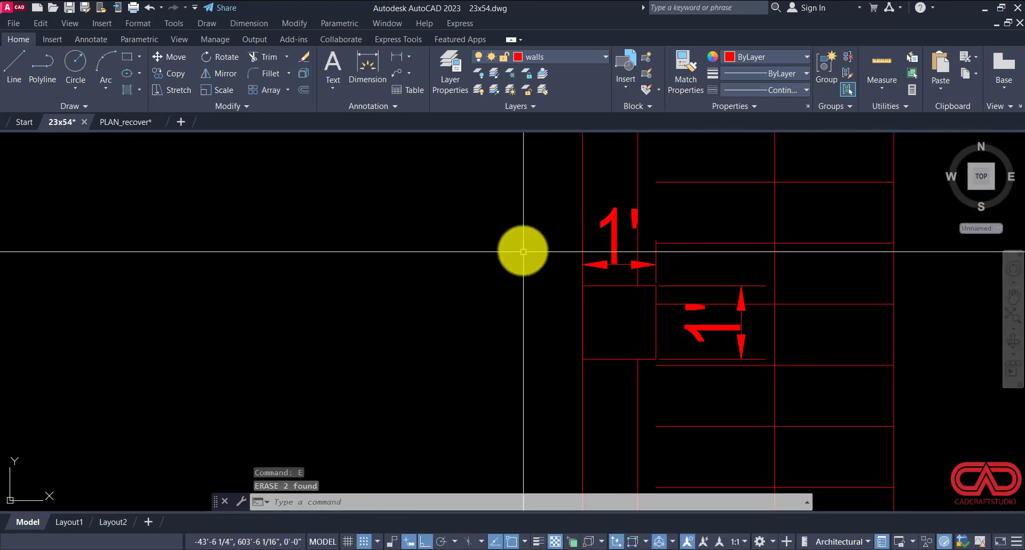
pyautogui.click(522, 251)
pyautogui.click(717, 380)
pyautogui.write('e')
pyautogui.press('Return')
pyautogui.click(689, 319)
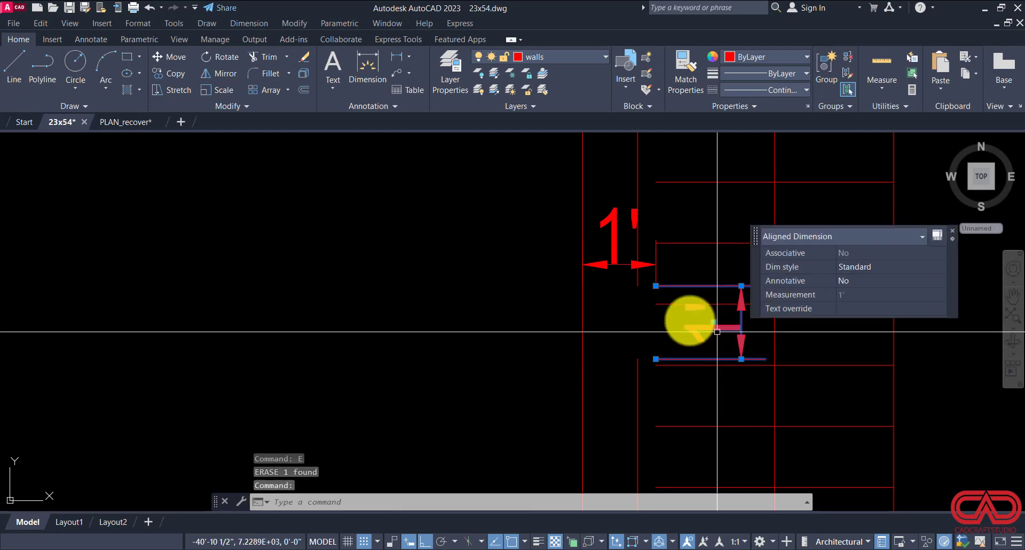
pyautogui.click(625, 257)
pyautogui.click(600, 299)
pyautogui.write('e')
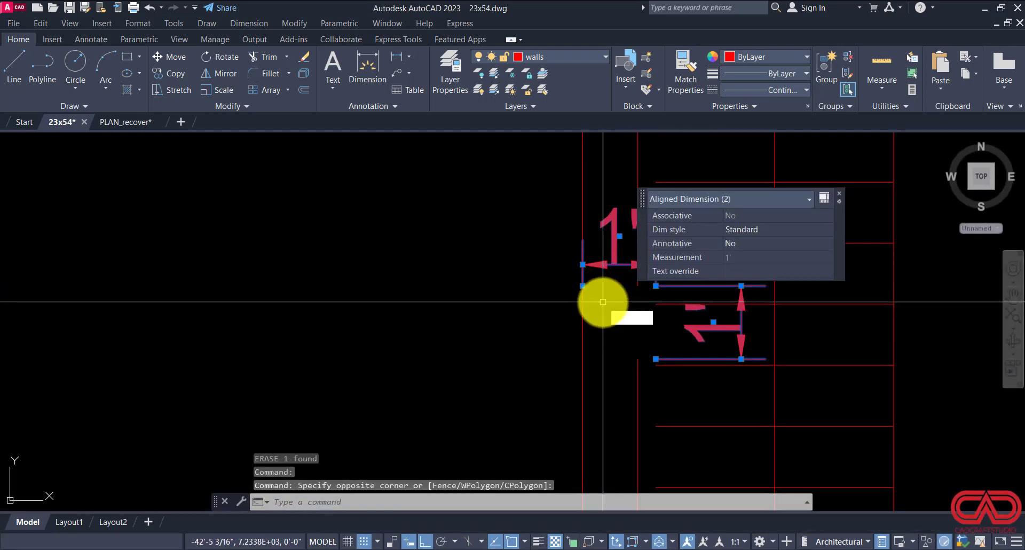
pyautogui.press('Return')
# Step: Join the two inner left wall segments across the gap beside the stairs
pyautogui.write('j')
pyautogui.press('Return')
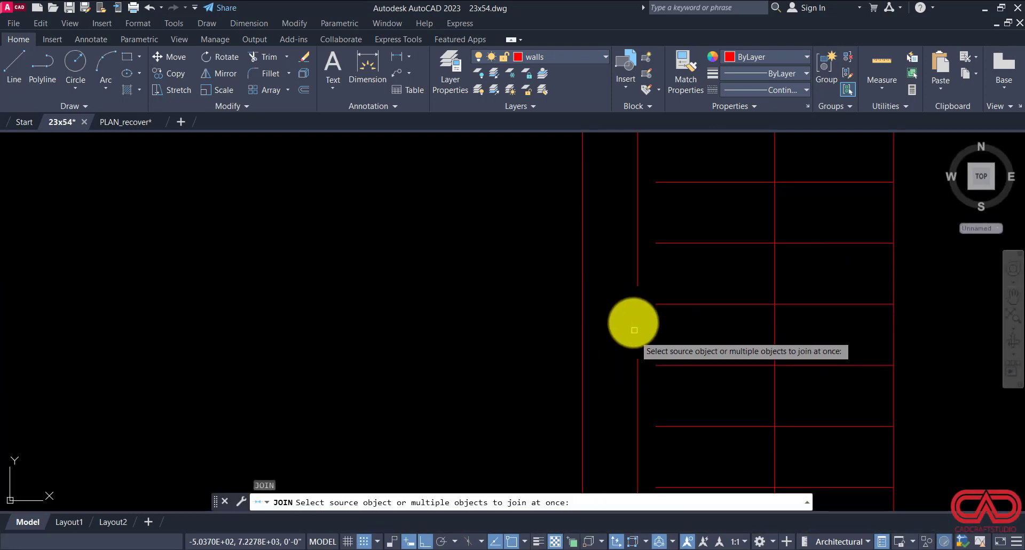
pyautogui.click(638, 280)
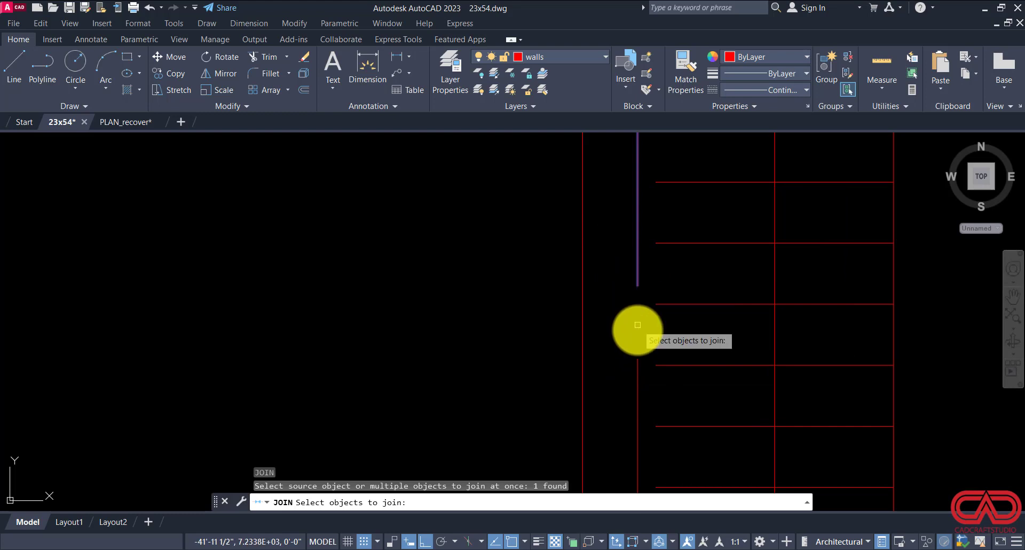
pyautogui.click(626, 377)
pyautogui.press('Return')
pyautogui.click(639, 361)
pyautogui.press('Return')
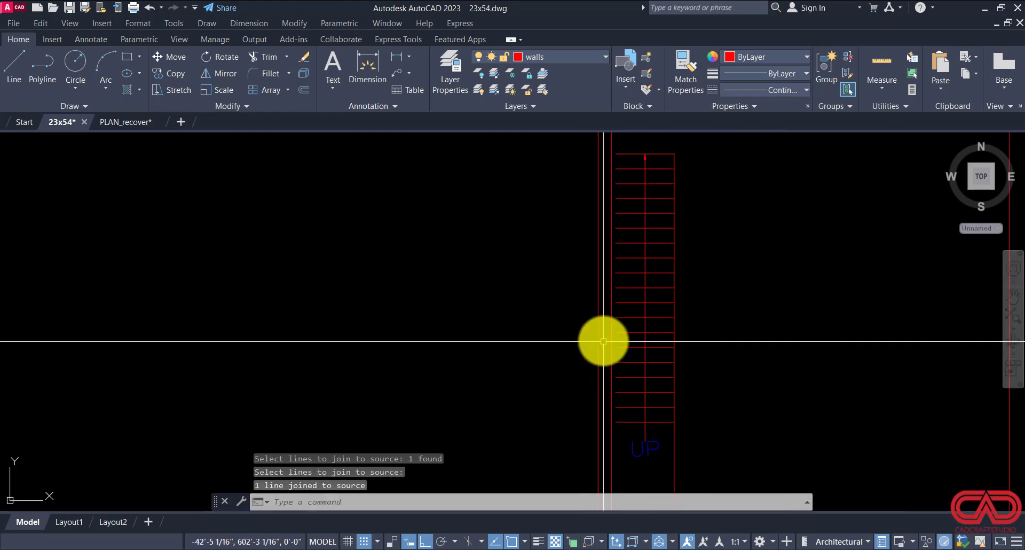
# Step: Move the whole staircase with its UP label sideways so the treads meet the inner left wall line
pyautogui.scroll(-5, 608, 347)
pyautogui.click(698, 149)
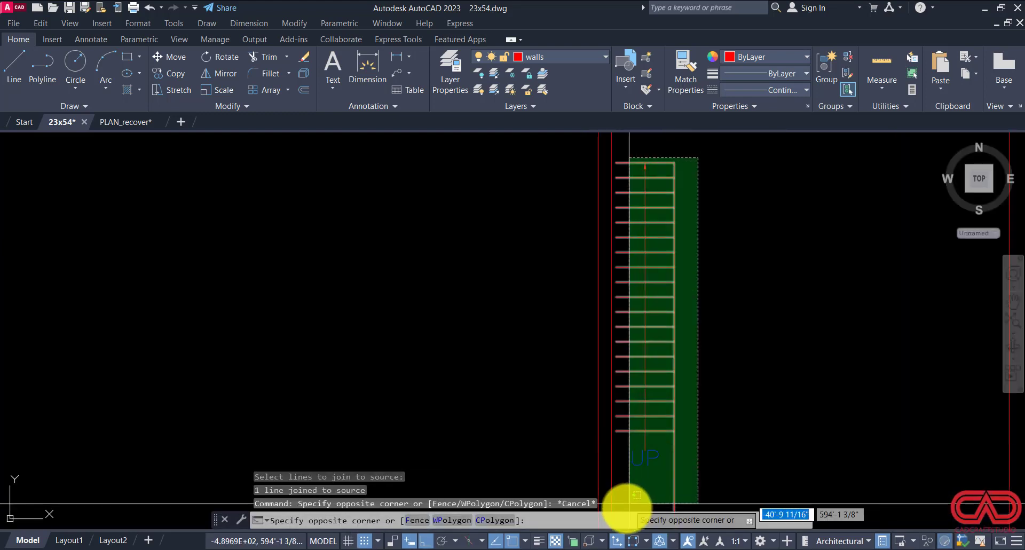
pyautogui.click(630, 477)
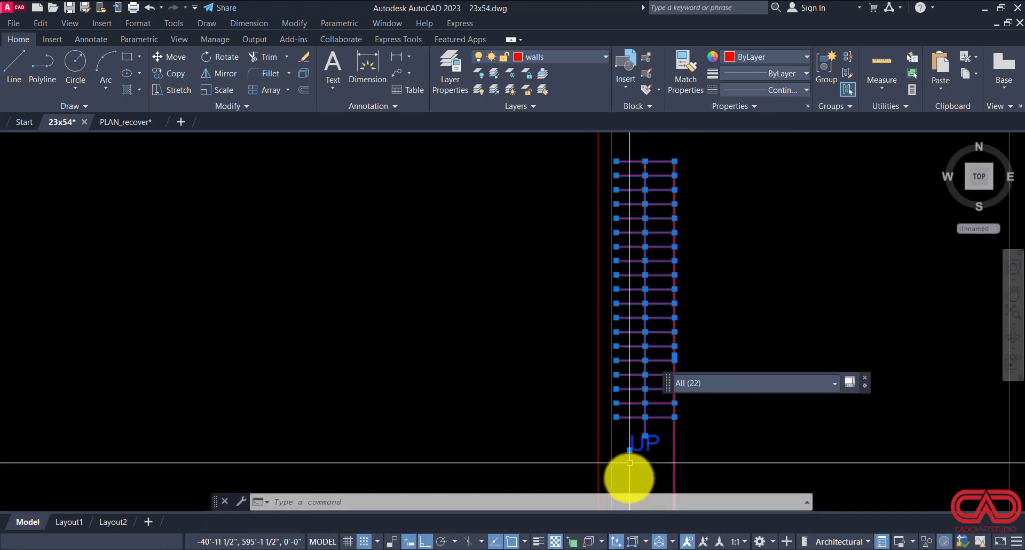
pyautogui.write('m')
pyautogui.press('Return')
pyautogui.scroll(3, 609, 435)
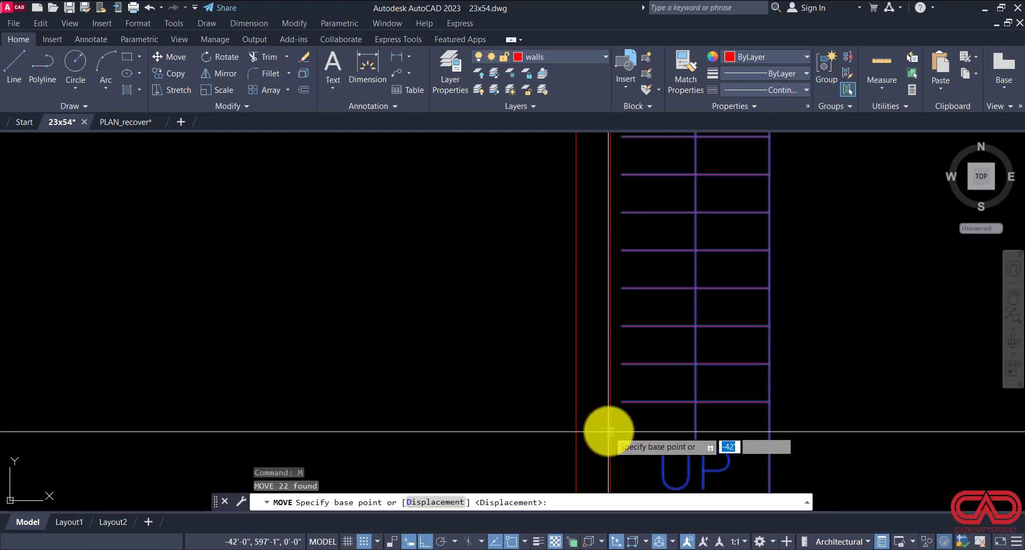
pyautogui.click(620, 404)
pyautogui.click(613, 403)
pyautogui.scroll(-3, 609, 408)
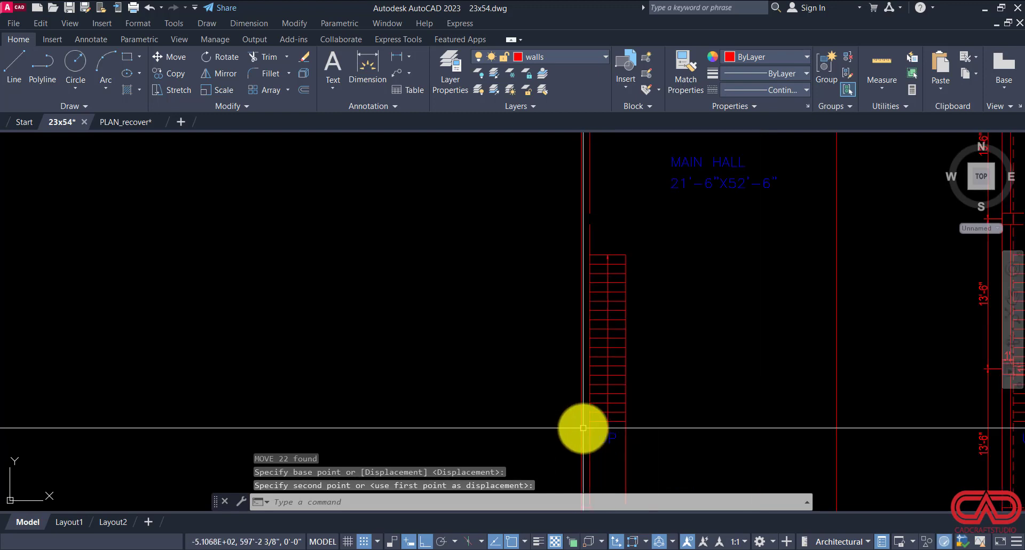
pyautogui.press('Escape')
pyautogui.press('Escape')
pyautogui.press('Escape')
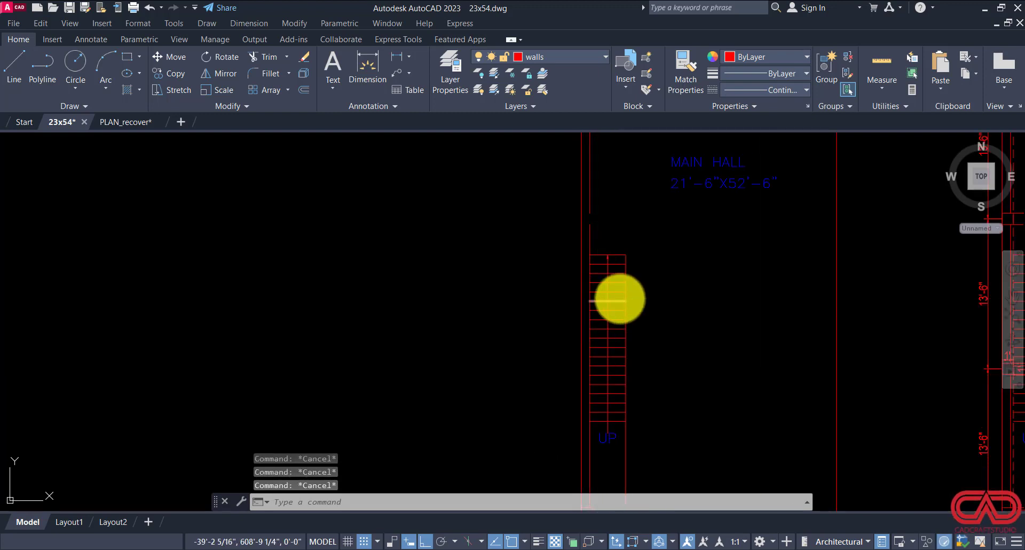
# Step: Join the two inner left wall segments of the first floor plan across the gap just above the stairs
pyautogui.write('j')
pyautogui.press('space')
pyautogui.scroll(2, 595, 209)
pyautogui.click(597, 206)
pyautogui.click(568, 260)
pyautogui.press('space')
pyautogui.scroll(-3, 546, 345)
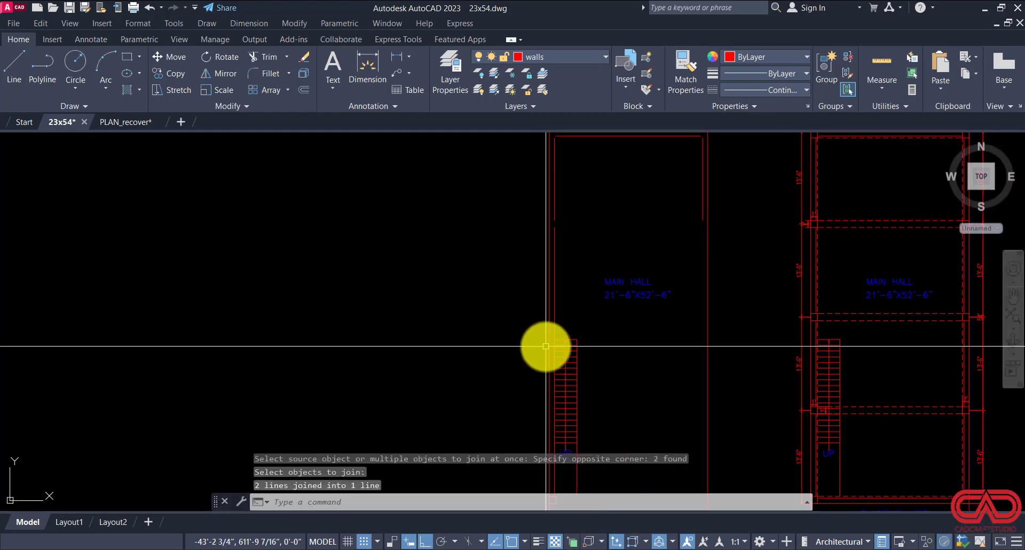
pyautogui.scroll(-2, 713, 203)
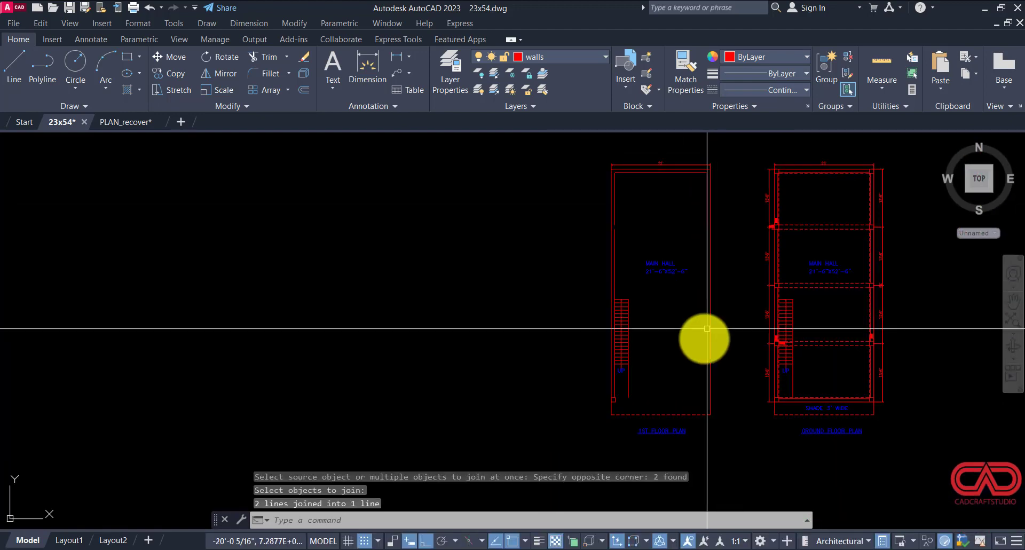
# Step: Offset the dashed line at the bottom edge of the first floor plan inward by 4.5 inches
pyautogui.scroll(4, 680, 414)
pyautogui.click(668, 412)
pyautogui.click(669, 406)
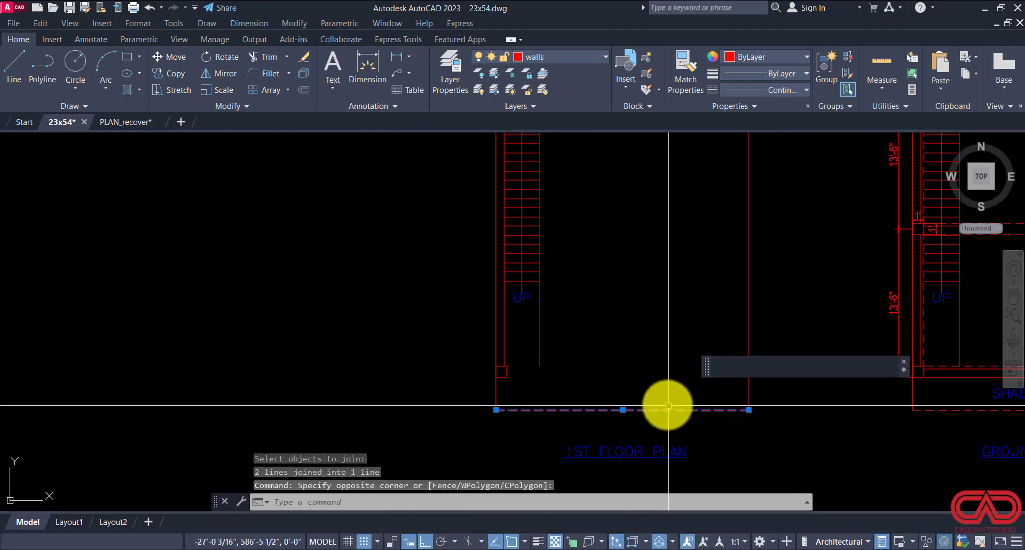
pyautogui.write('O')
pyautogui.press('Return')
pyautogui.write('4.5')
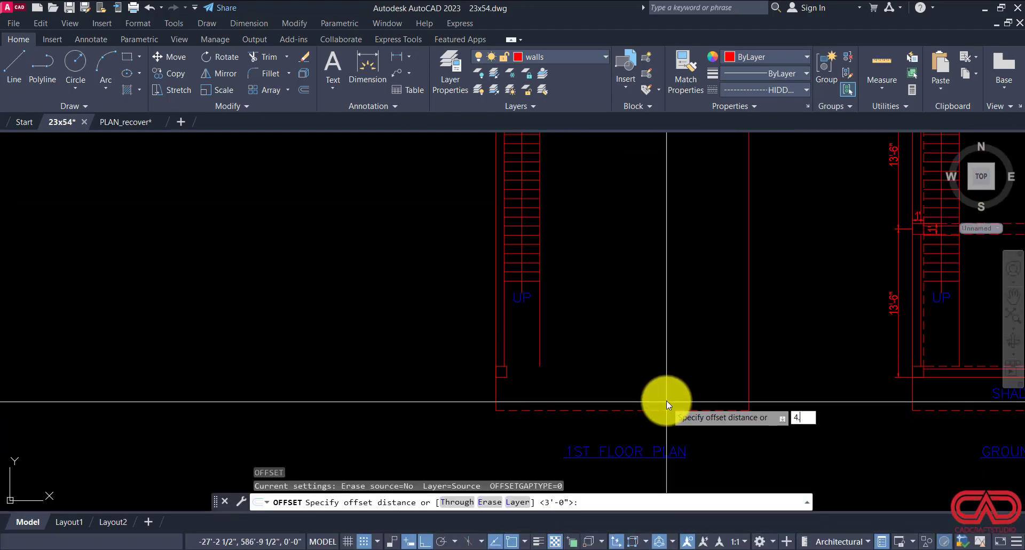
pyautogui.press('Return')
pyautogui.click(672, 376)
pyautogui.press('Escape')
pyautogui.press('Escape')
pyautogui.press('Escape')
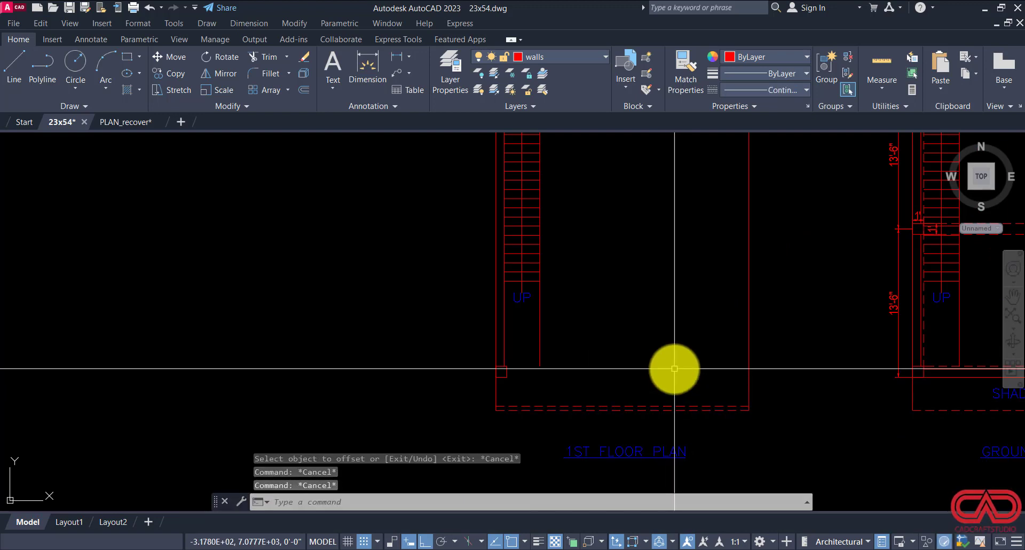
# Step: Match both dashed bottom lines of the first floor plan to the solid outer right wall's properties
pyautogui.write('ma')
pyautogui.press('Return')
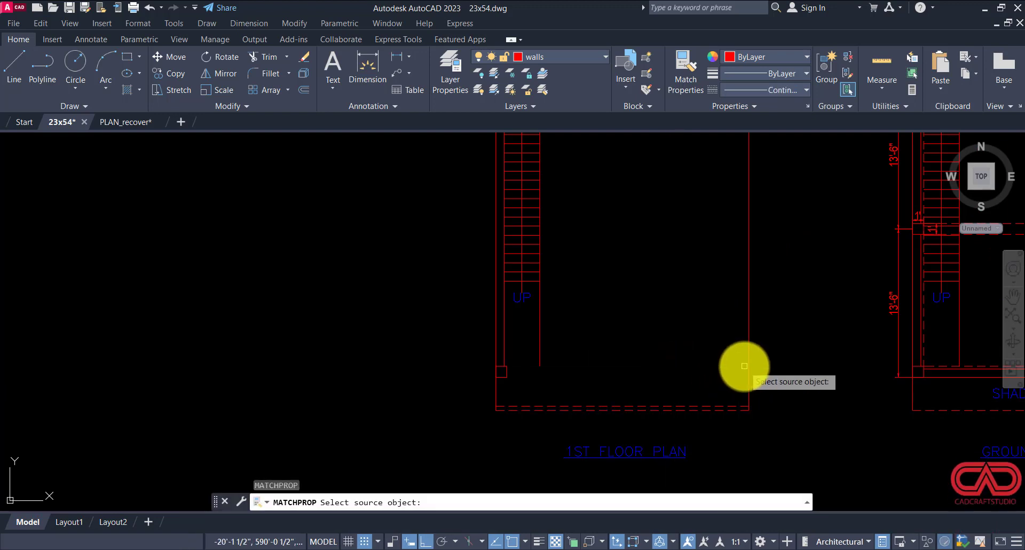
pyautogui.click(747, 363)
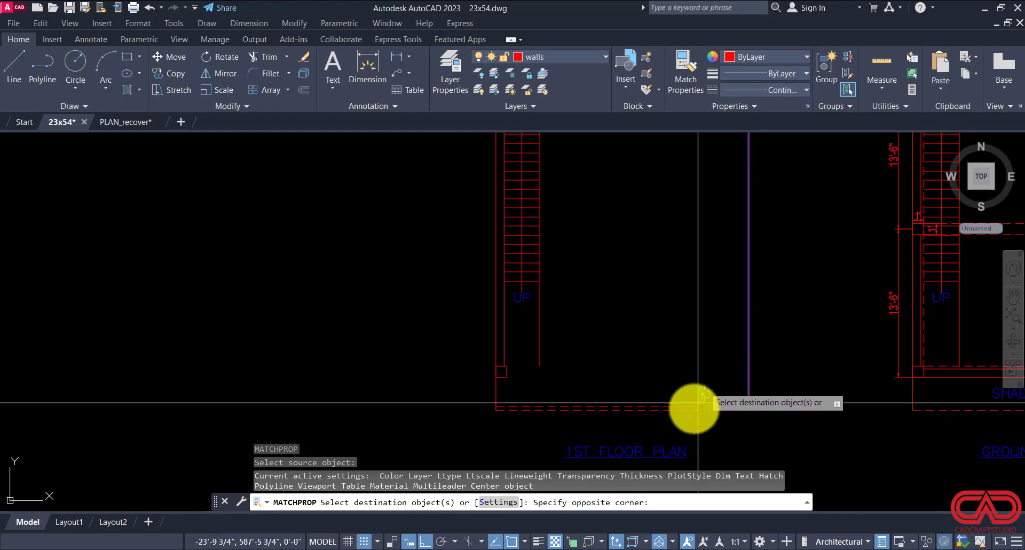
pyautogui.moveTo(698, 403); pyautogui.dragTo(688, 415)
pyautogui.press('Escape')
pyautogui.press('Escape')
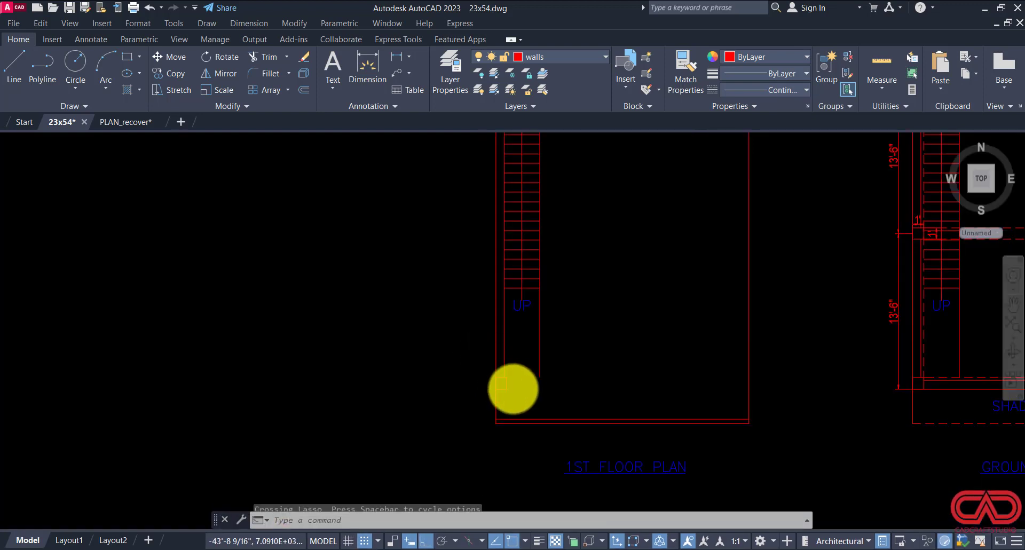
# Step: Erase the small square column near the lower left corner of the first floor plan
pyautogui.click(501, 383)
pyautogui.click(504, 399)
pyautogui.write('e')
pyautogui.press('Return')
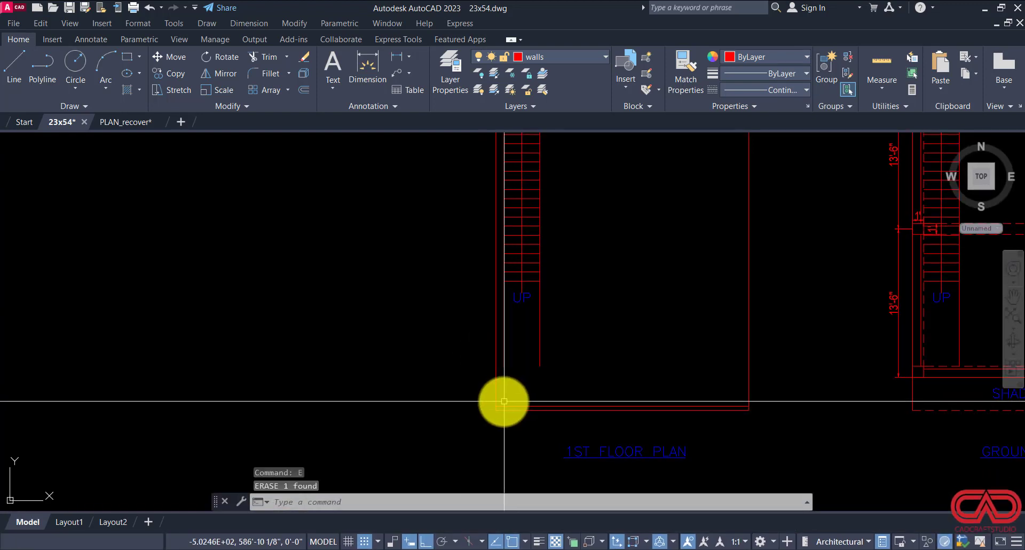
# Step: Fillet the inner bottom wall line with the inner left wall line to close the lower left corner
pyautogui.write('f')
pyautogui.press('Return')
pyautogui.click(514, 406)
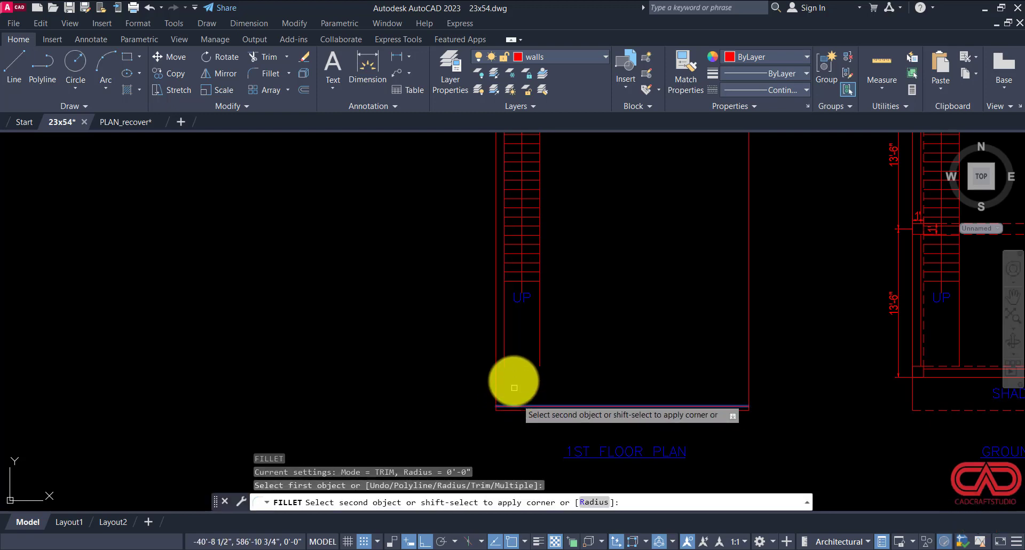
pyautogui.click(508, 361)
# Step: Fillet the inner bottom wall line with the inner right wall line to close the lower right corner
pyautogui.press('Return')
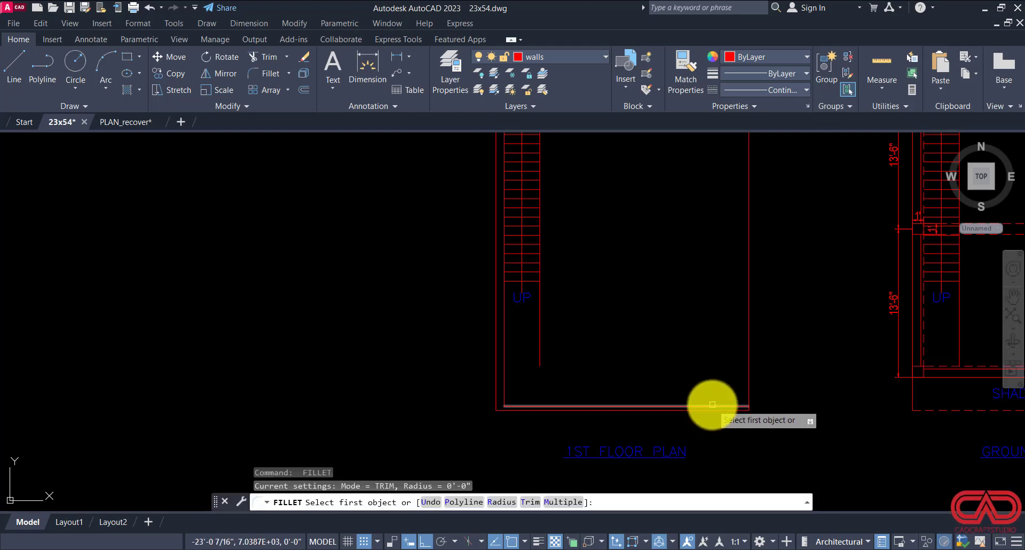
pyautogui.click(713, 405)
pyautogui.scroll(-5, 707, 374)
pyautogui.scroll(5, 718, 204)
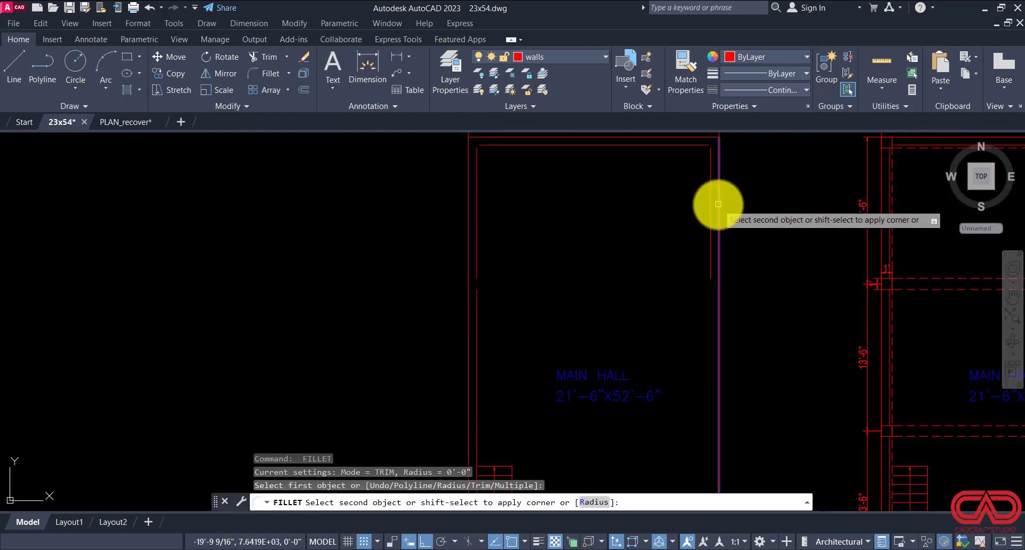
pyautogui.click(712, 208)
pyautogui.press('Return')
pyautogui.press('Escape')
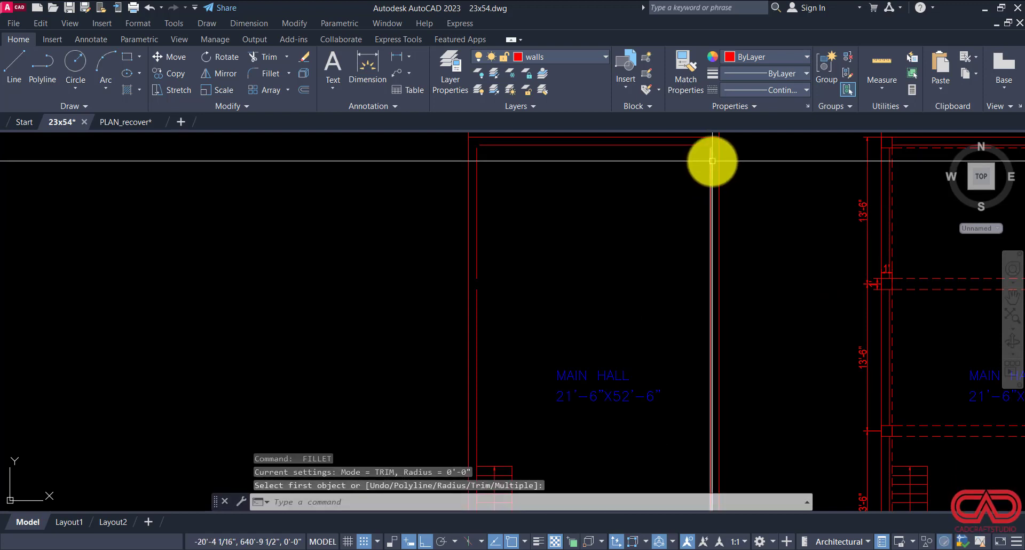
# Step: Fillet the inner top wall line with the inner right and inner left wall lines to close both upper corners
pyautogui.click(711, 159)
pyautogui.press('Return')
pyautogui.click(700, 145)
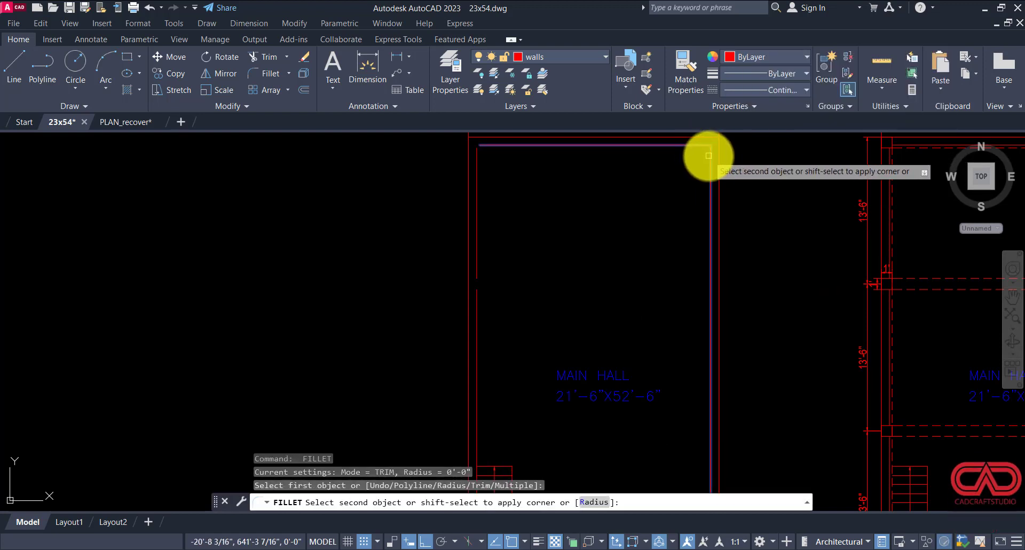
pyautogui.click(710, 156)
pyautogui.press('Return')
pyautogui.click(477, 187)
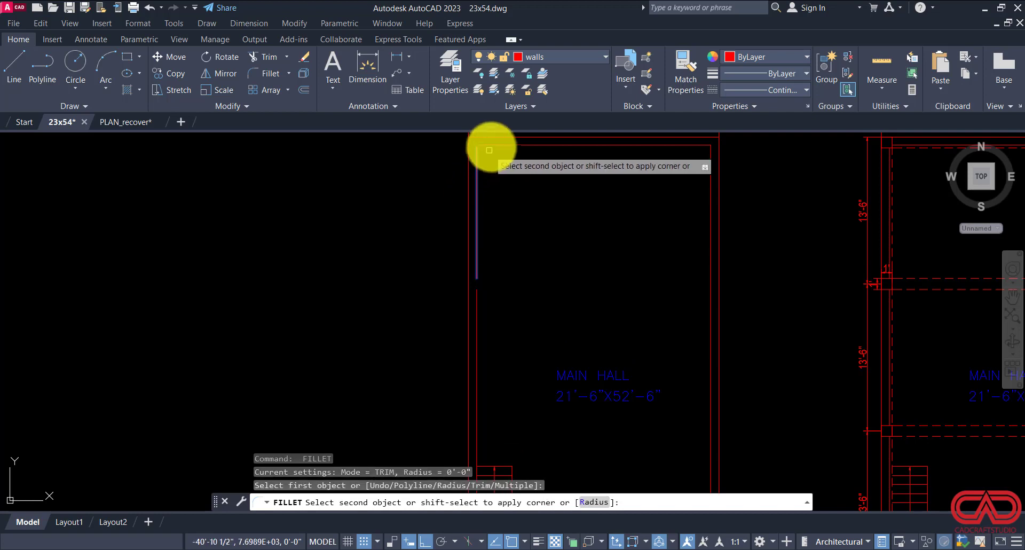
pyautogui.press('Escape')
# Step: Join the two inner left wall segments across the remaining gap above the main hall label
pyautogui.write('join')
pyautogui.press('Return')
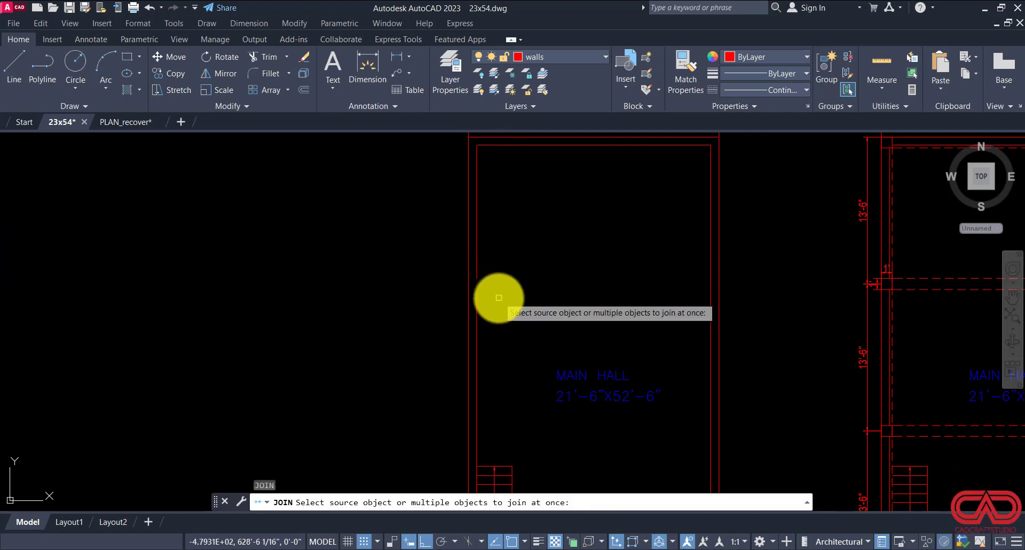
pyautogui.click(483, 278)
pyautogui.click(476, 296)
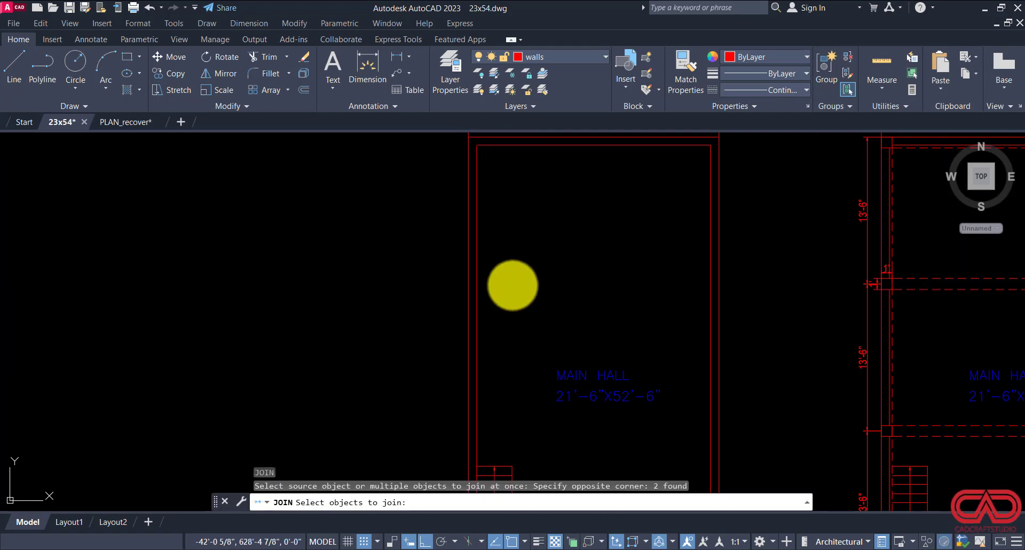
pyautogui.press('Return')
# Step: Trim the staircase's outer side line where it extends below the lowest tread
pyautogui.scroll(-2, 536, 279)
pyautogui.scroll(2, 546, 388)
pyautogui.moveTo(529, 373); pyautogui.dragTo(472, 197, button='middle')
pyautogui.scroll(2, 475, 398)
pyautogui.moveTo(475, 399); pyautogui.dragTo(458, 325, button='middle')
pyautogui.write('tr')
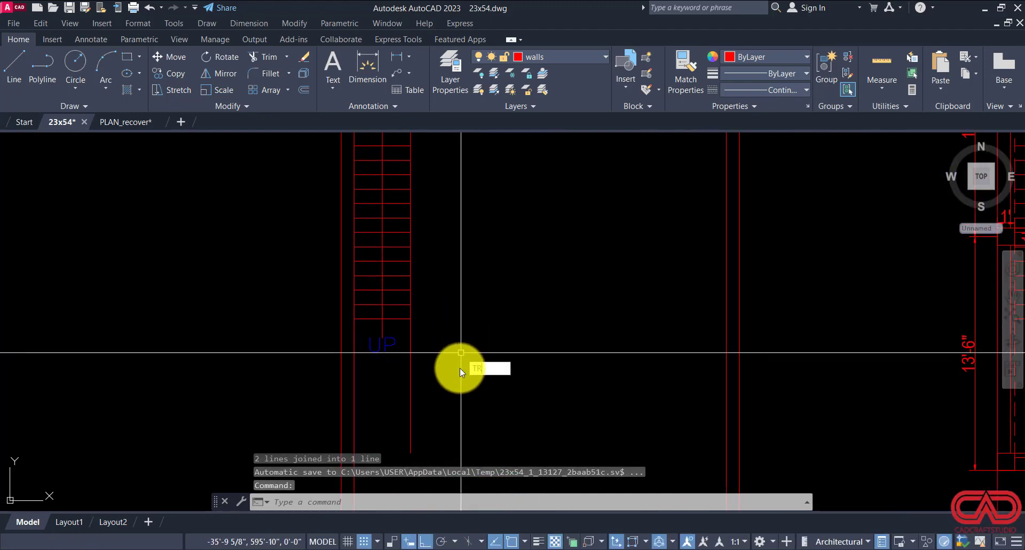
pyautogui.press('Return')
pyautogui.click(405, 366)
pyautogui.press('Return')
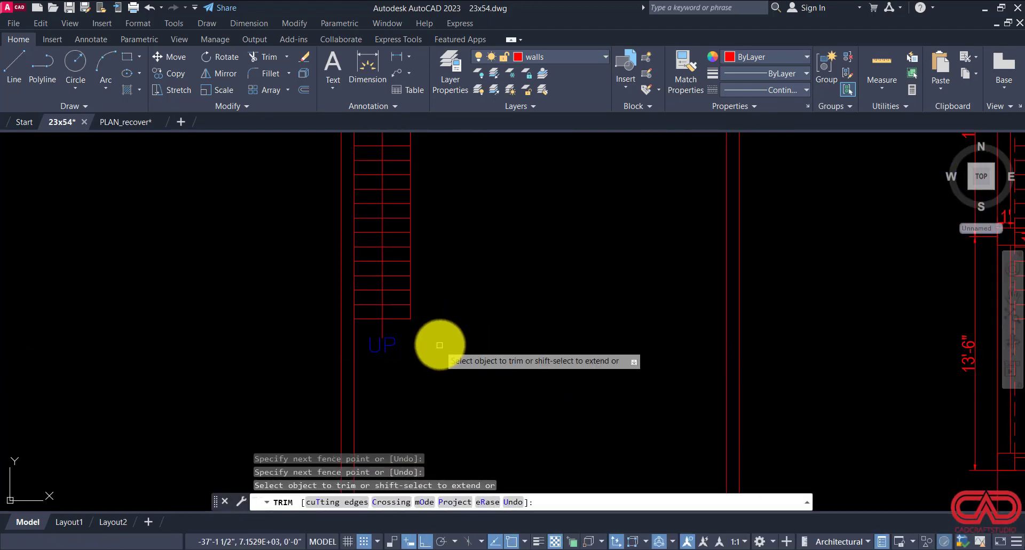
pyautogui.press('Escape')
pyautogui.press('Escape')
# Step: Examine the first floor staircase's treads and direction line and compare them with the ground floor staircase
pyautogui.scroll(-4, 482, 308)
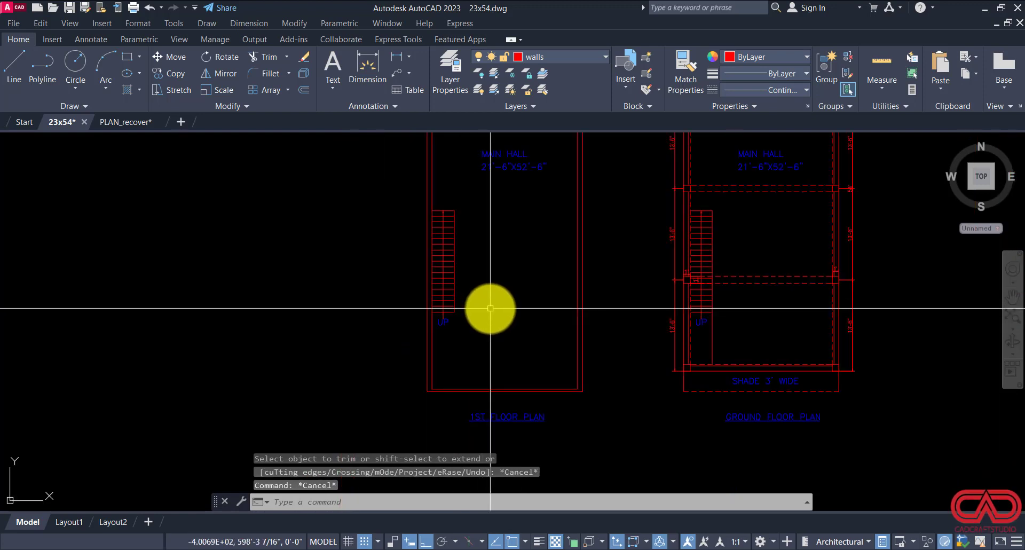
pyautogui.scroll(4, 447, 319)
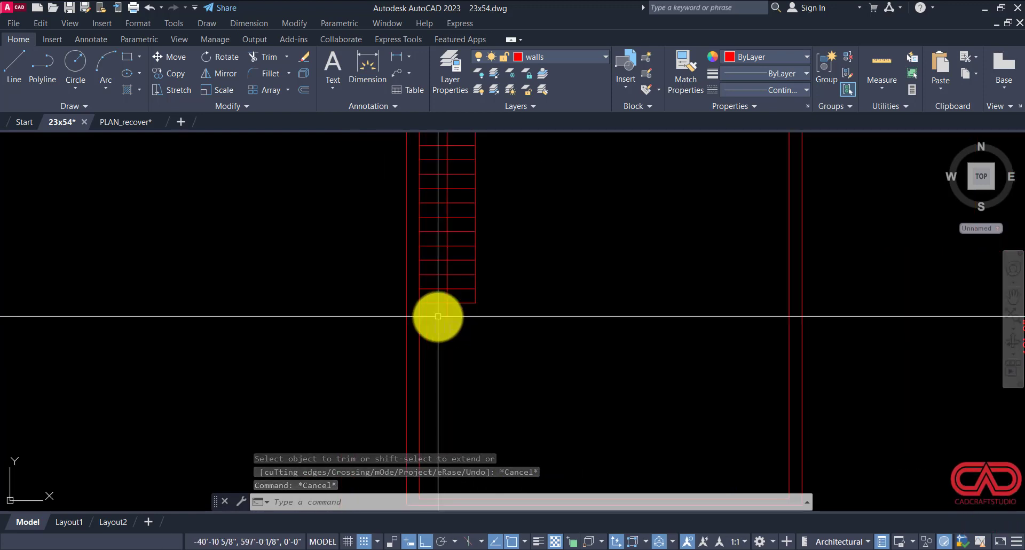
pyautogui.click(457, 229)
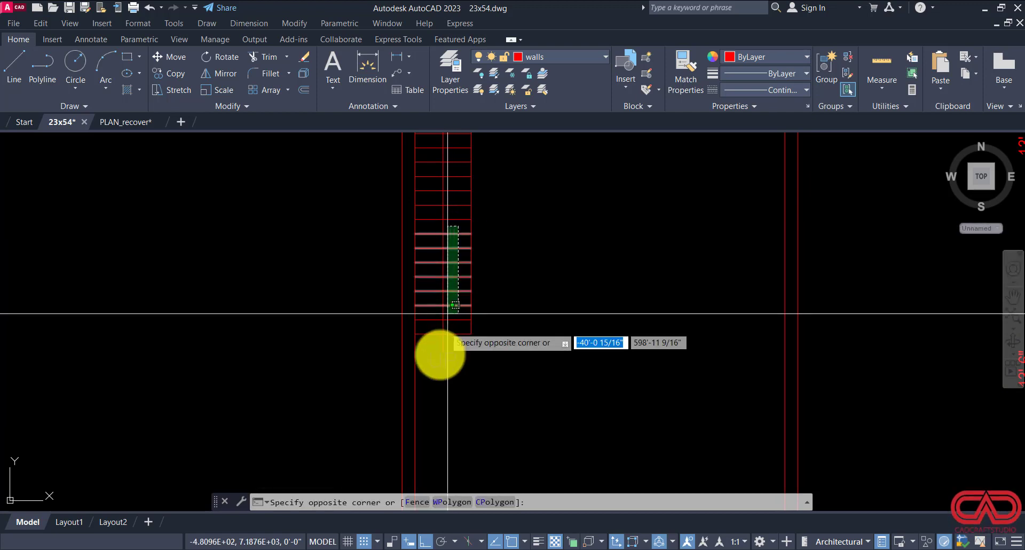
pyautogui.press('Escape')
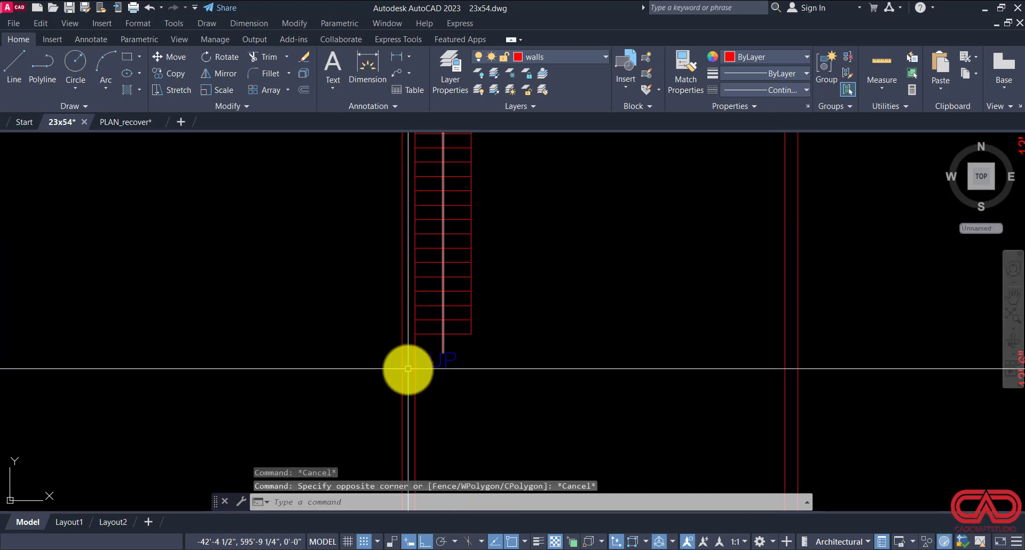
pyautogui.scroll(-2, 408, 369)
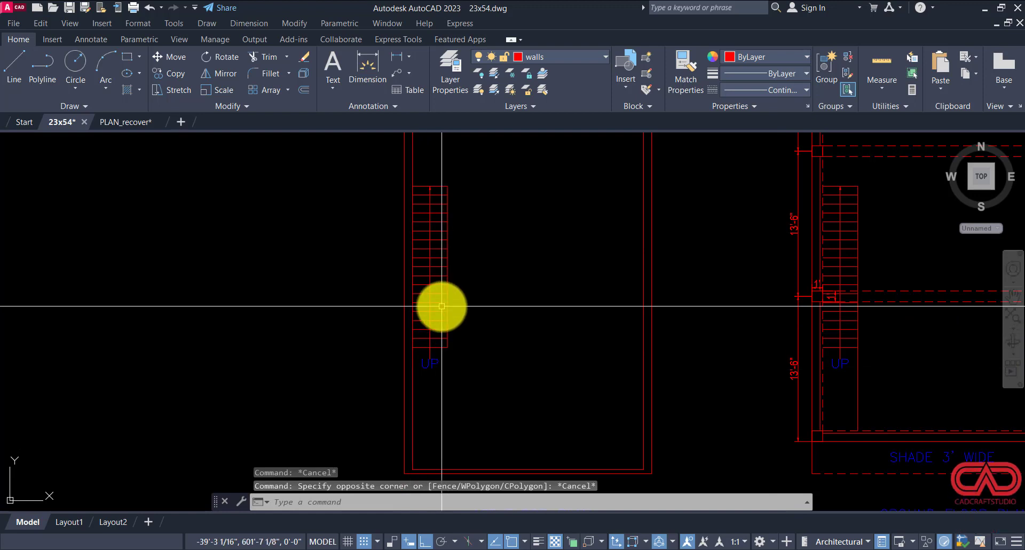
pyautogui.scroll(2, 442, 307)
pyautogui.scroll(-2, 442, 310)
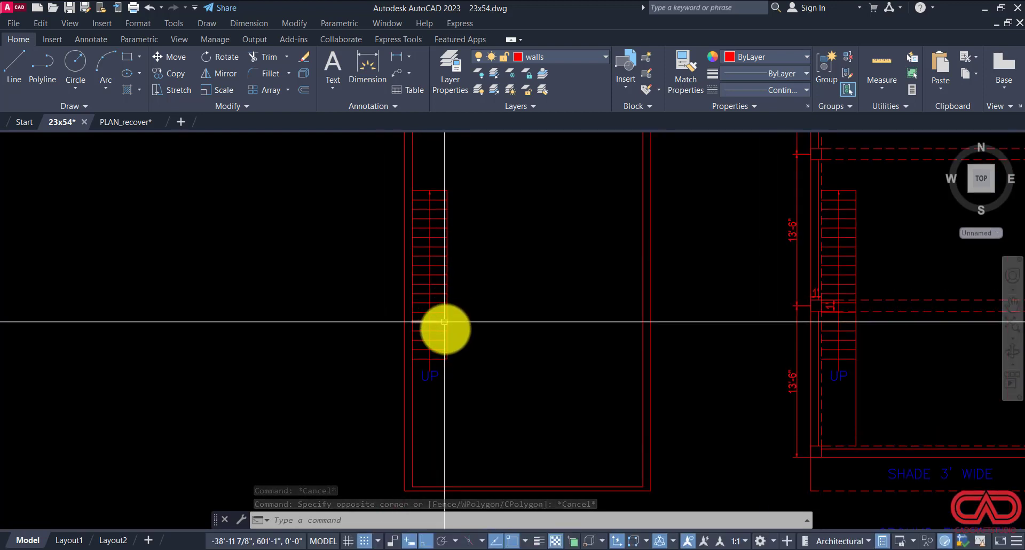
pyautogui.scroll(2, 853, 297)
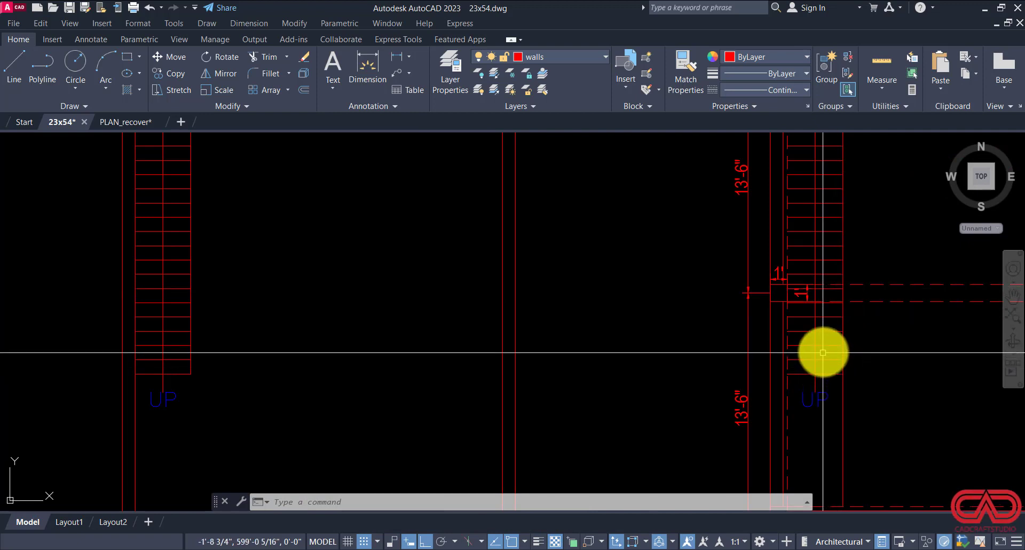
pyautogui.scroll(3, 835, 277)
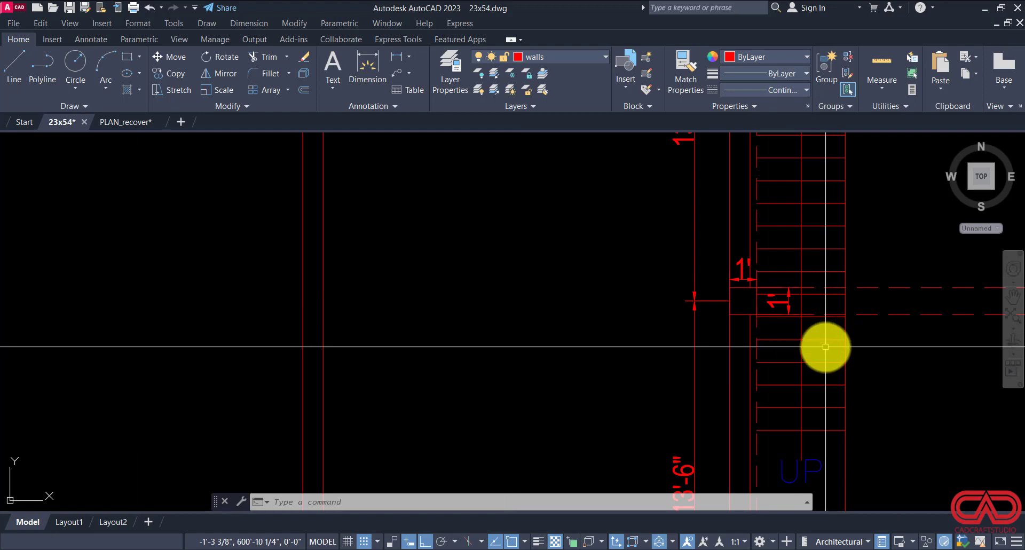
pyautogui.scroll(-2, 826, 403)
pyautogui.moveTo(858, 405)
pyautogui.mouseDown(button='middle')
pyautogui.moveTo(400, 347)
pyautogui.moveTo(427, 410)
pyautogui.mouseUp(button='middle')
pyautogui.scroll(-1, 442, 398)
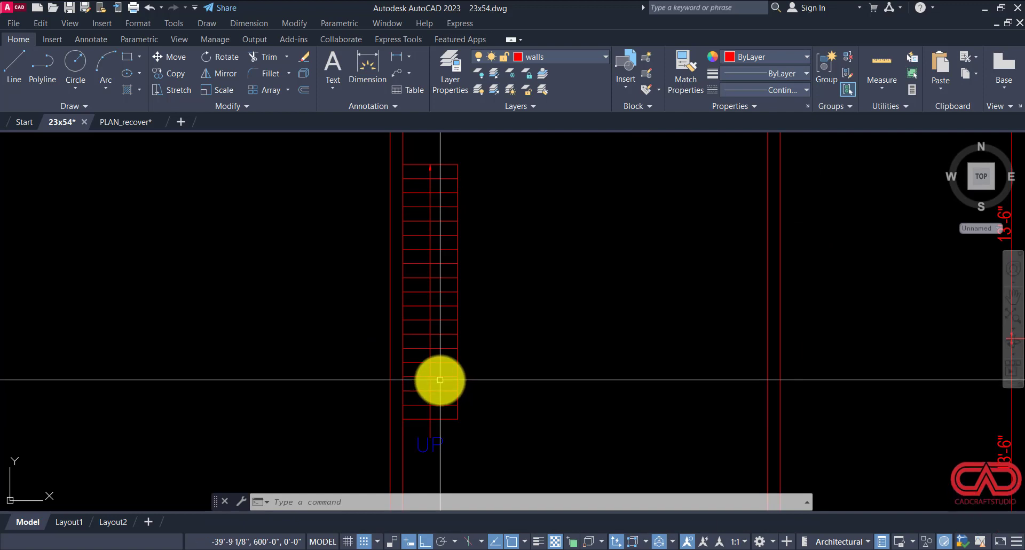
pyautogui.scroll(2, 440, 379)
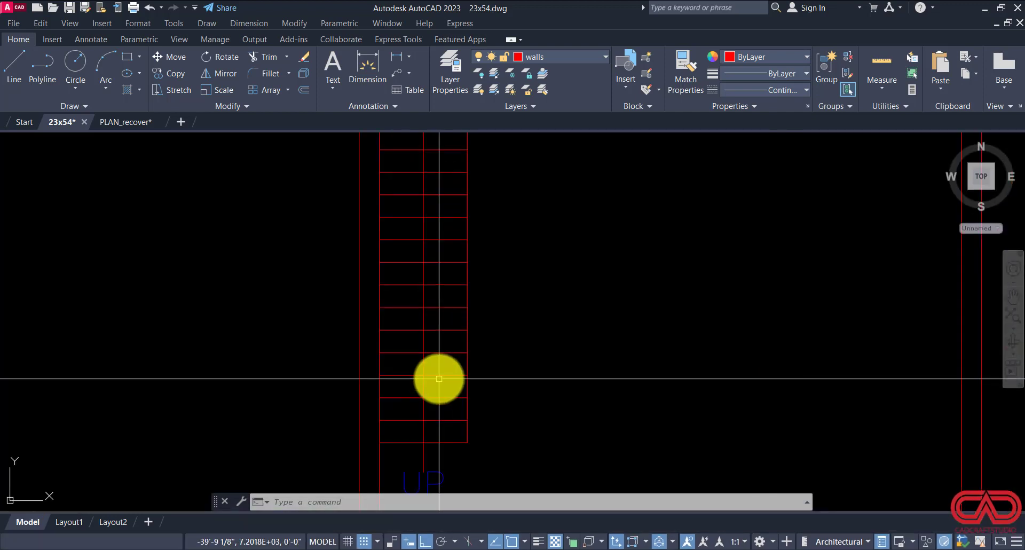
pyautogui.scroll(-2, 438, 378)
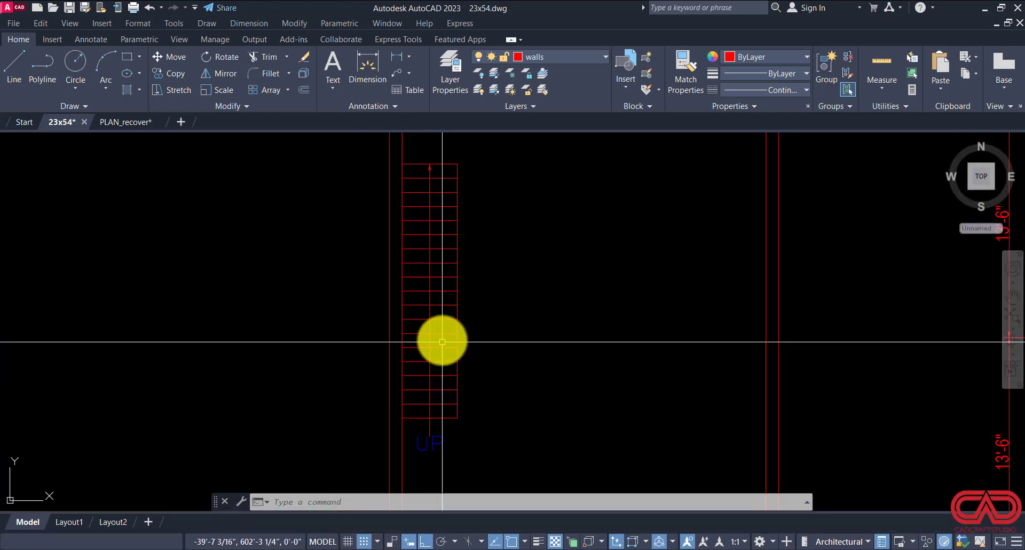
# Step: Erase the seven lowest treads of the first floor staircase
pyautogui.click(435, 419)
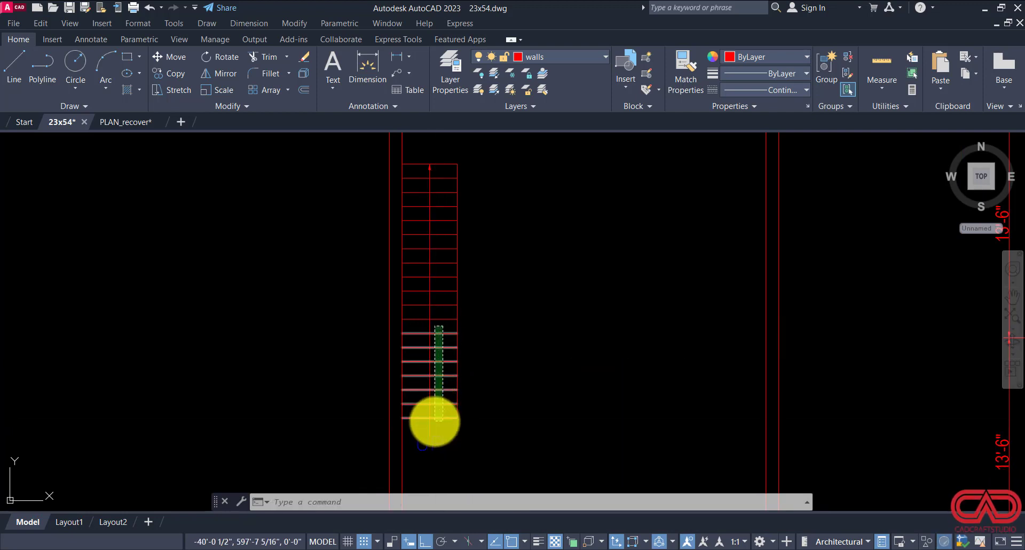
pyautogui.write('E')
pyautogui.press('Return')
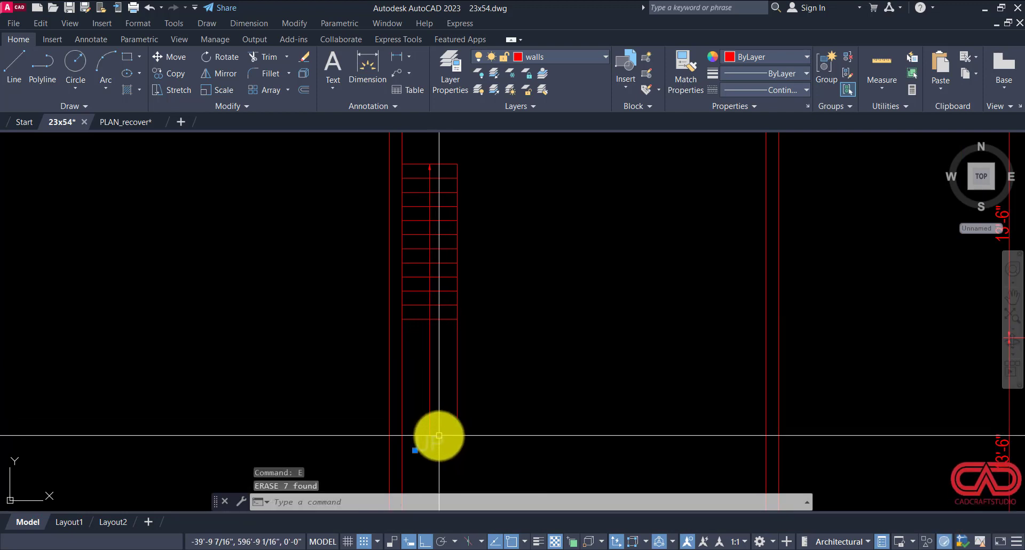
# Step: Copy the first floor staircase's UP label to just above its top tread and select the copy
pyautogui.write('CO')
pyautogui.press('Return')
pyautogui.scroll(-2, 477, 462)
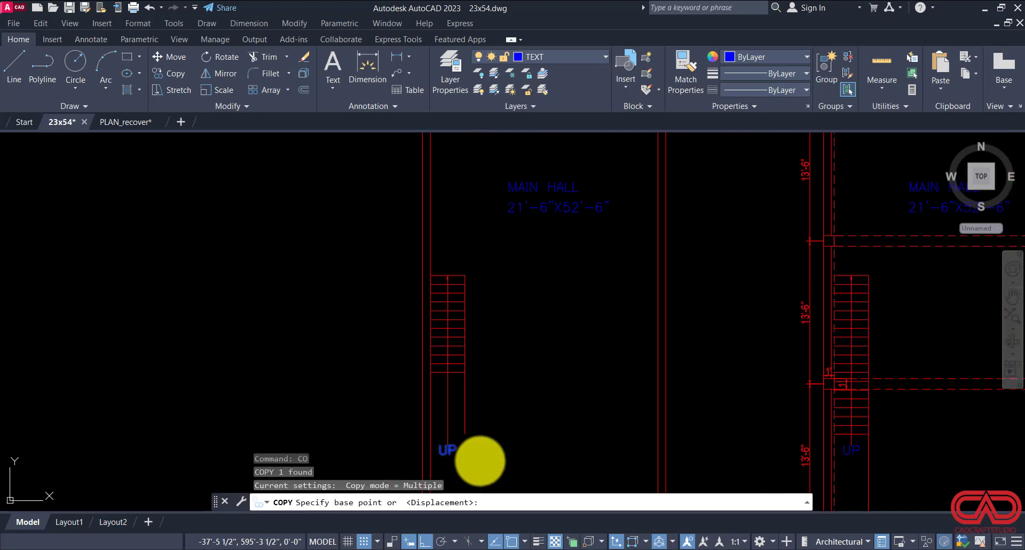
pyautogui.click(513, 408)
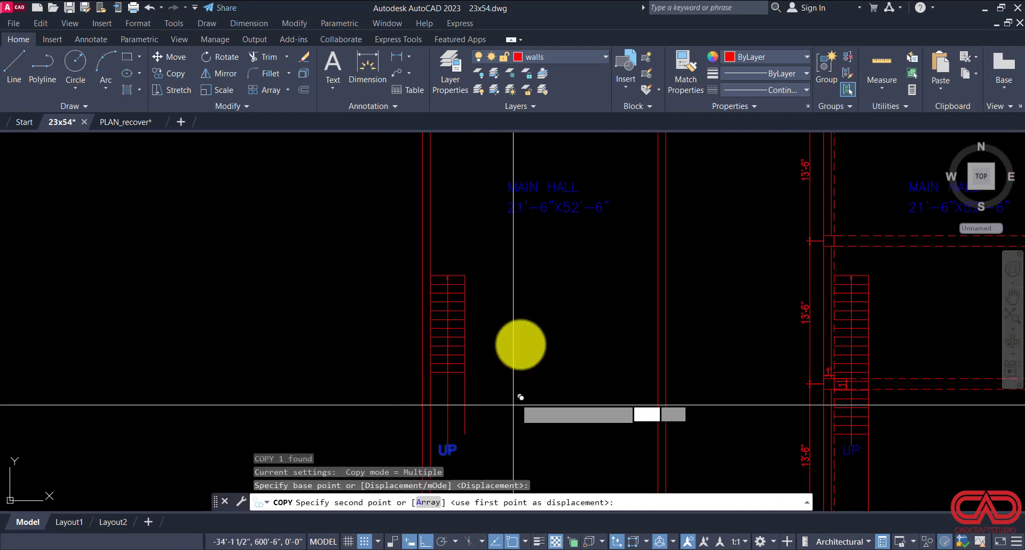
pyautogui.click(516, 208)
pyautogui.scroll(4, 453, 264)
pyautogui.press('Escape')
pyautogui.click(418, 237)
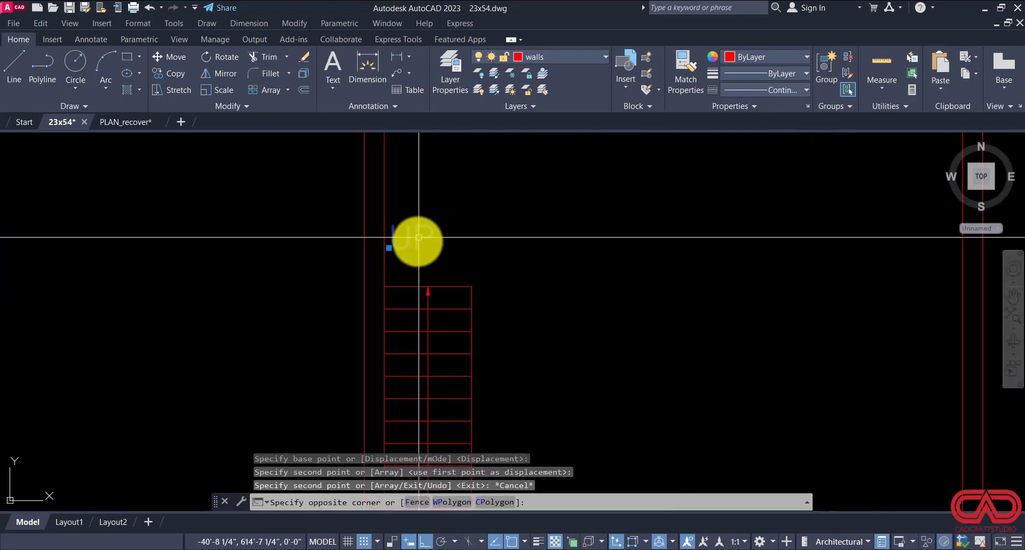
# Step: Move the copied UP label sideways so it sits centred above the staircase's top tread
pyautogui.click(540, 319)
pyautogui.press('Return')
pyautogui.click(549, 321)
pyautogui.click(574, 325)
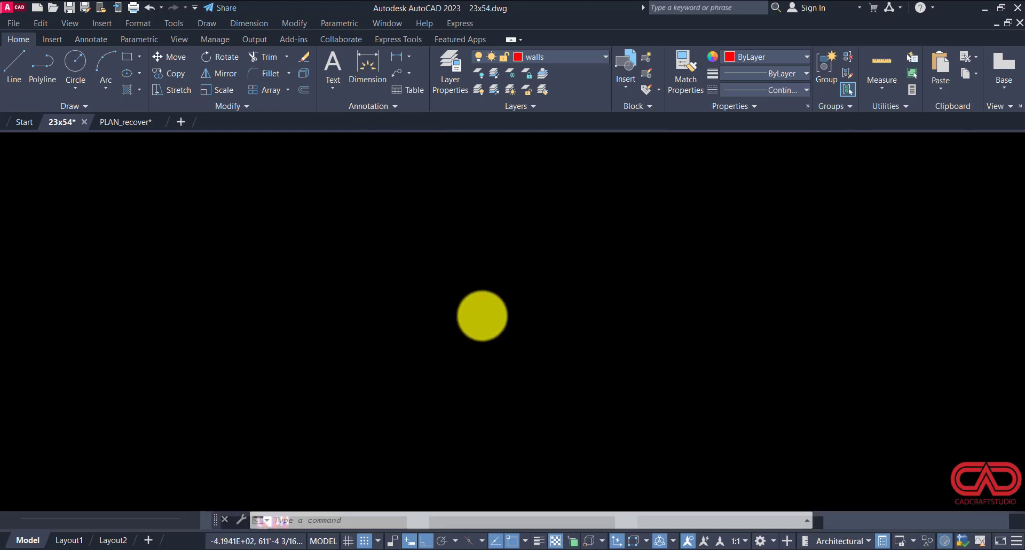
pyautogui.press('Escape')
# Step: Replace the first floor staircase's upward direction arrow with a leader running from the upper label down onto the treads
pyautogui.click(434, 293)
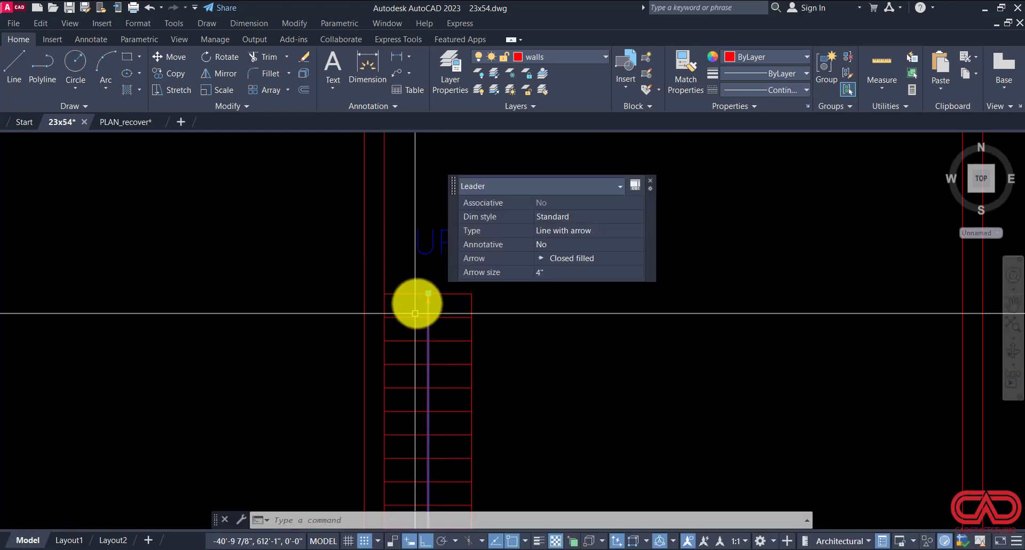
pyautogui.write('e')
pyautogui.press('Return')
pyautogui.write('le')
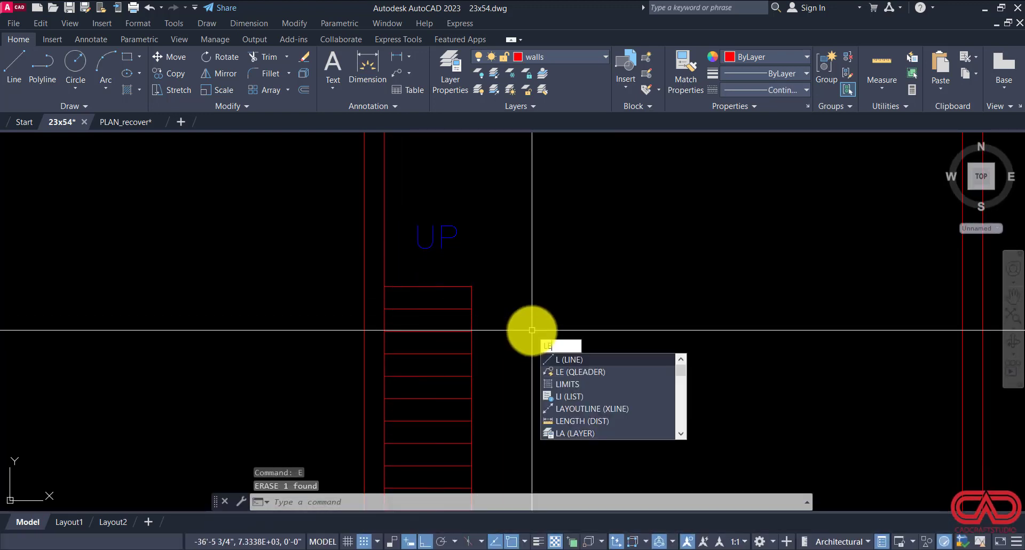
pyautogui.press('Return')
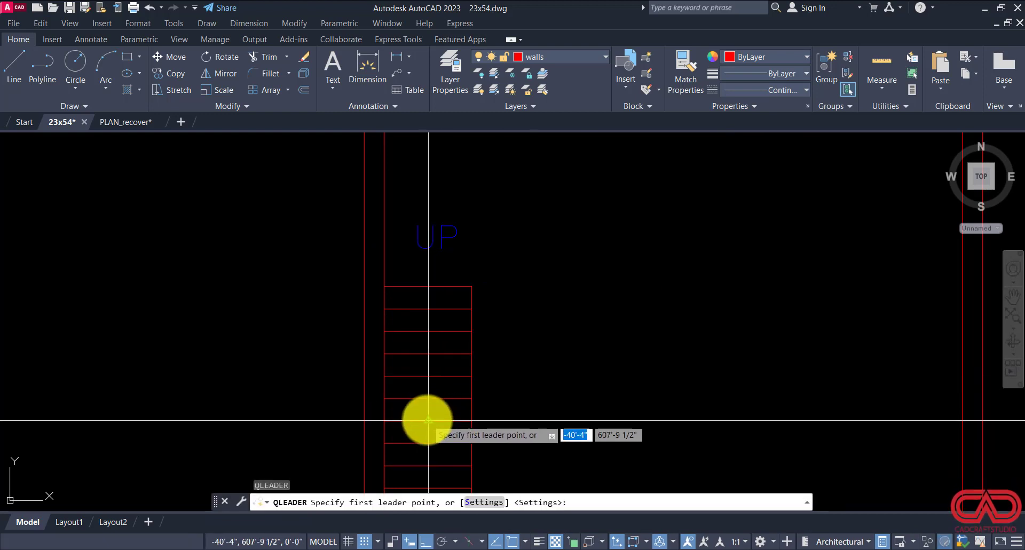
pyautogui.click(429, 416)
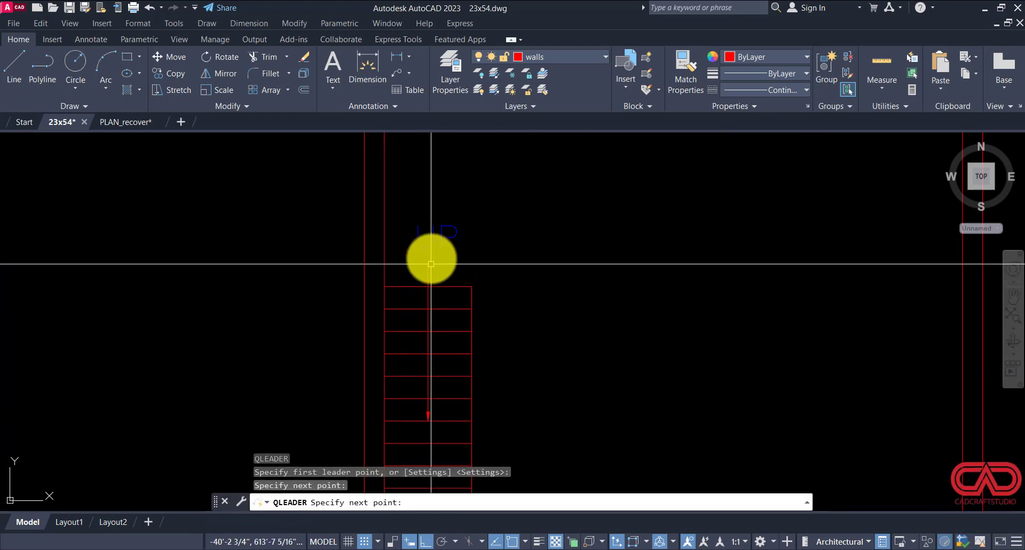
pyautogui.press('Escape')
# Step: Change the text of the label above the first floor staircase to DN
pyautogui.click(414, 247)
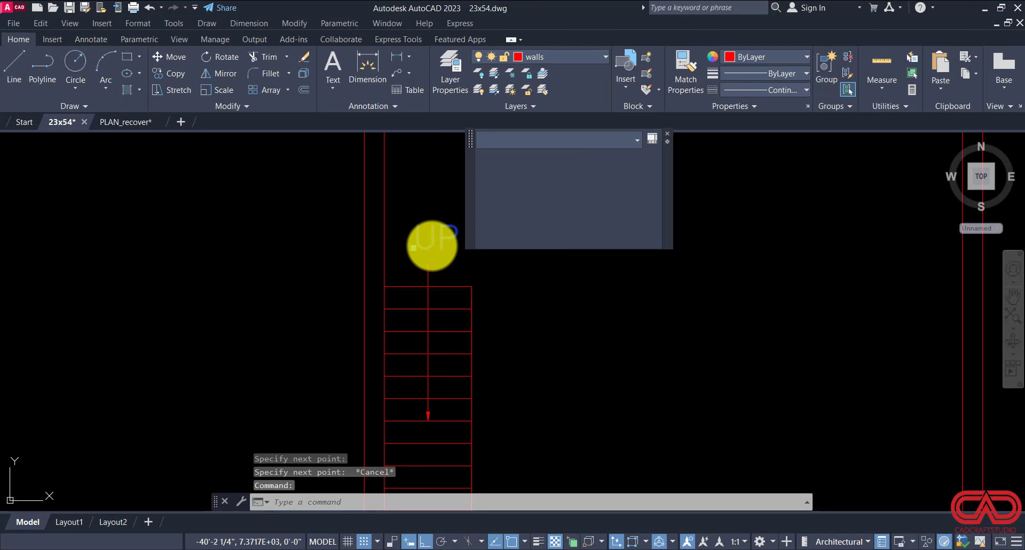
pyautogui.doubleClick(440, 247)
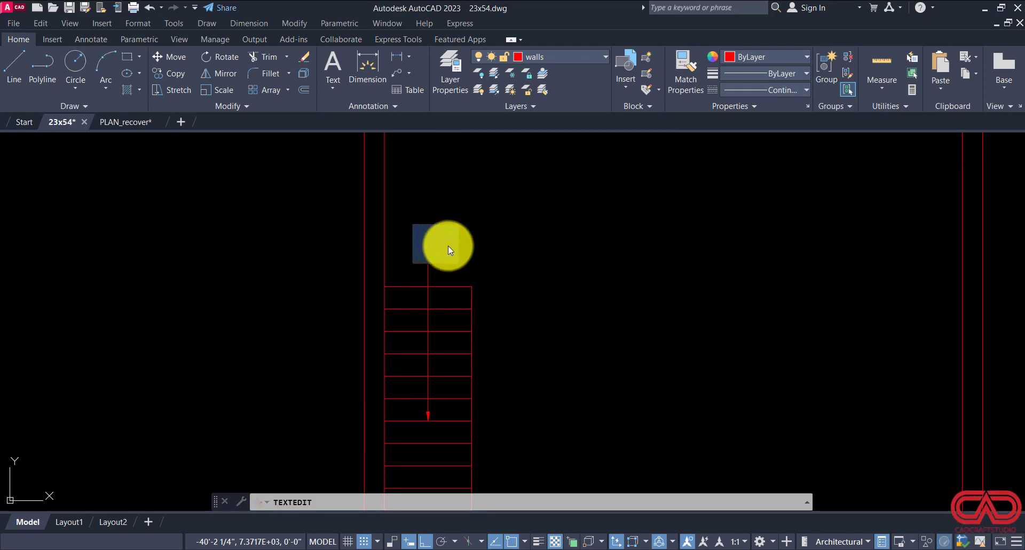
pyautogui.write('DN')
pyautogui.click(534, 284)
pyautogui.scroll(-6, 477, 277)
pyautogui.press('Escape')
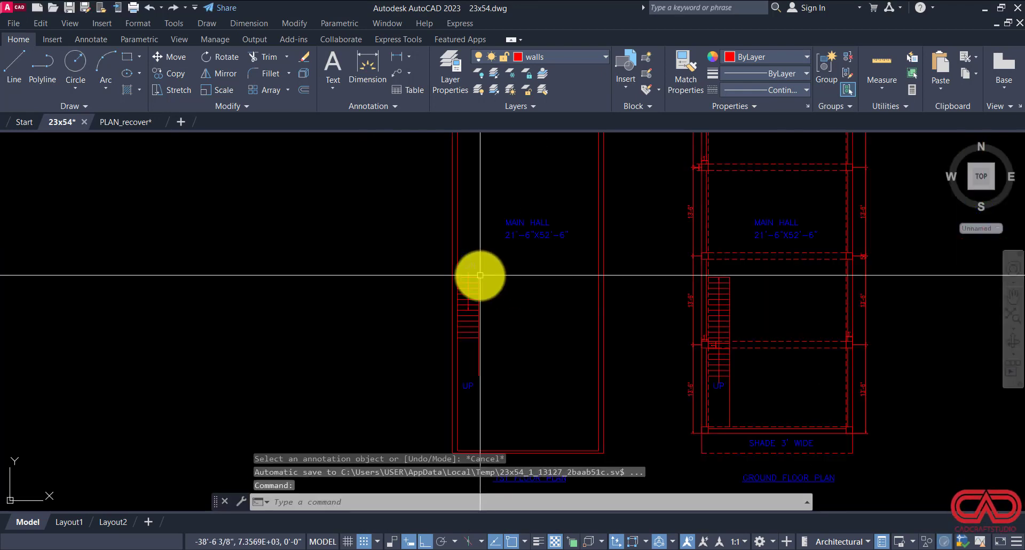
# Step: Erase the UP label below the first floor staircase
pyautogui.scroll(4, 481, 384)
pyautogui.click(442, 395)
pyautogui.write('e')
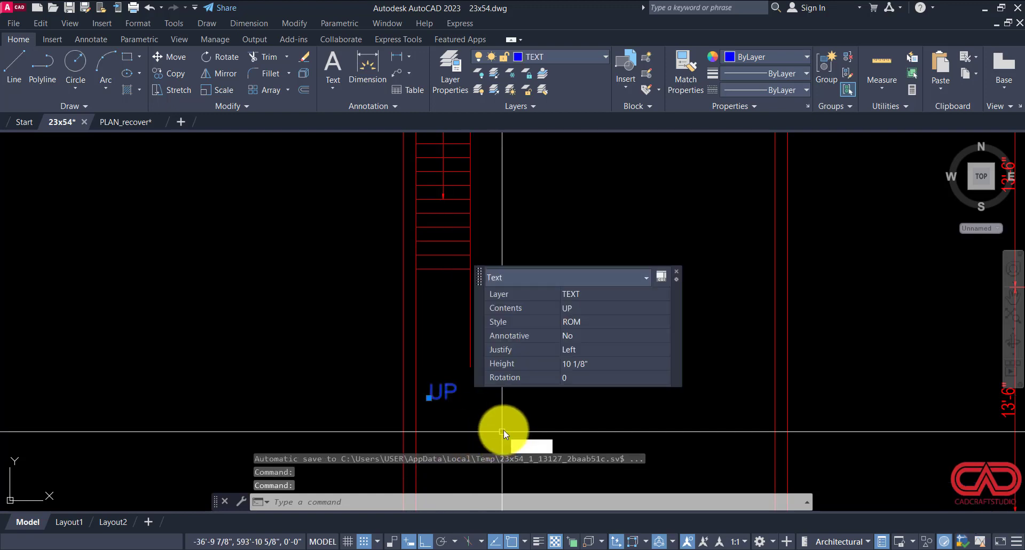
pyautogui.press('Return')
# Step: Trim away the leftover staircase side line below the lowest remaining tread
pyautogui.write('tr')
pyautogui.press('Return')
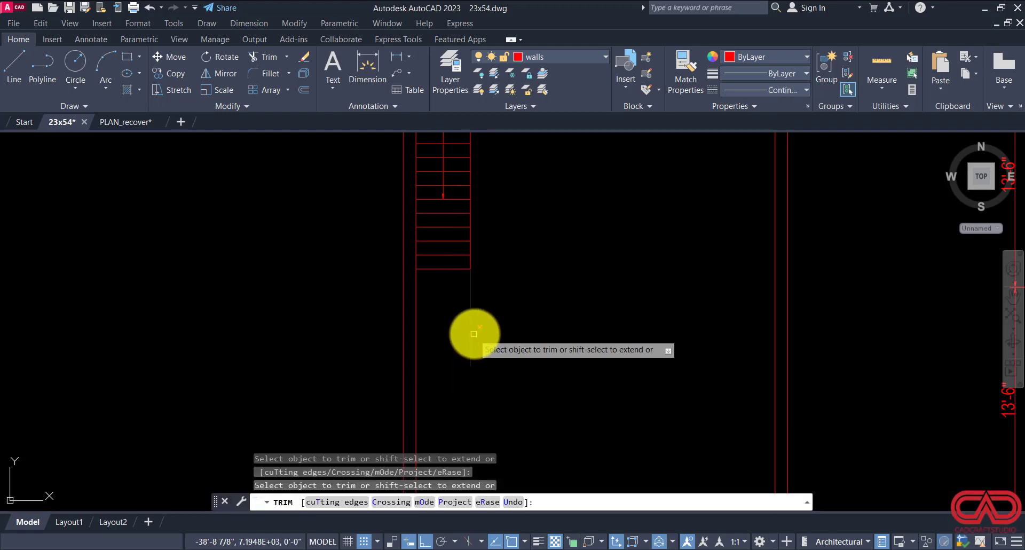
pyautogui.click(473, 337)
pyautogui.click(456, 333)
pyautogui.press('Return')
pyautogui.press('Escape')
pyautogui.scroll(-6, 448, 369)
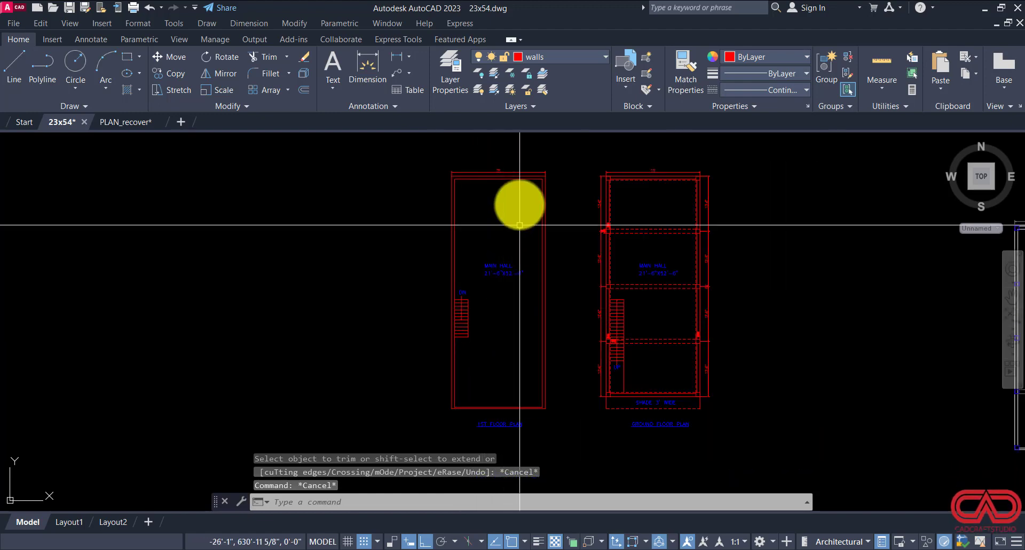
# Step: Erase the MAIN HALL name and its size text from the first floor plan
pyautogui.scroll(4, 522, 174)
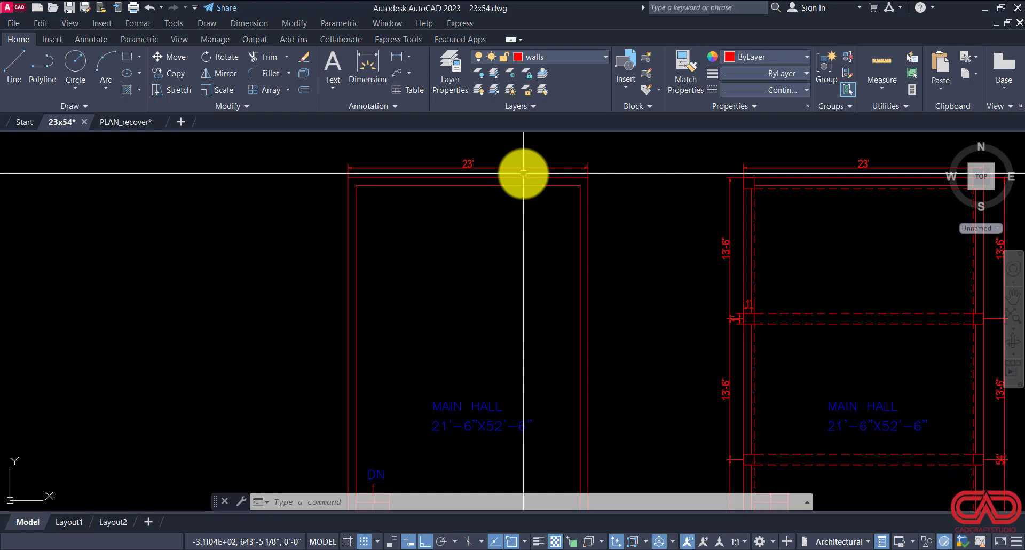
pyautogui.scroll(-5, 556, 201)
pyautogui.scroll(4, 524, 279)
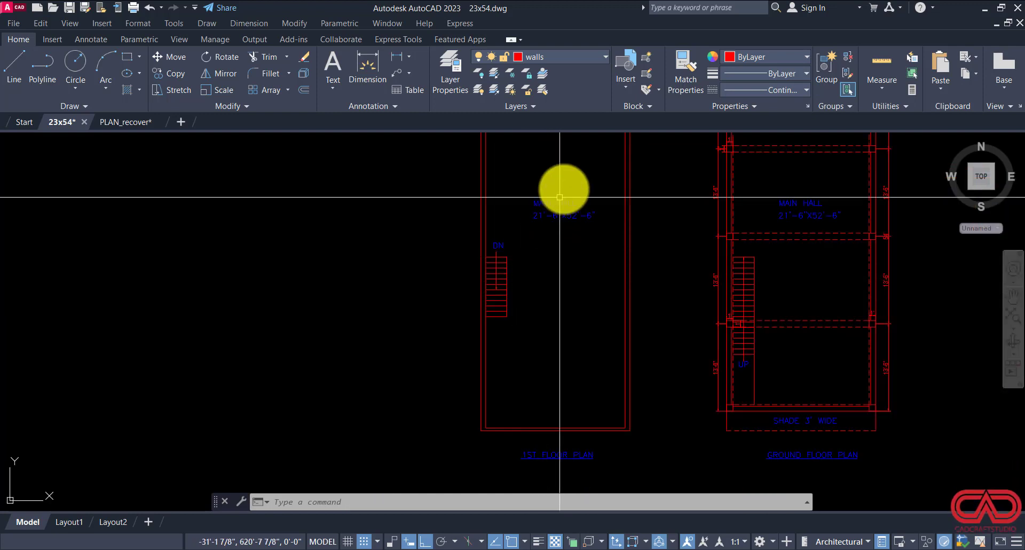
pyautogui.click(575, 171)
pyautogui.click(535, 236)
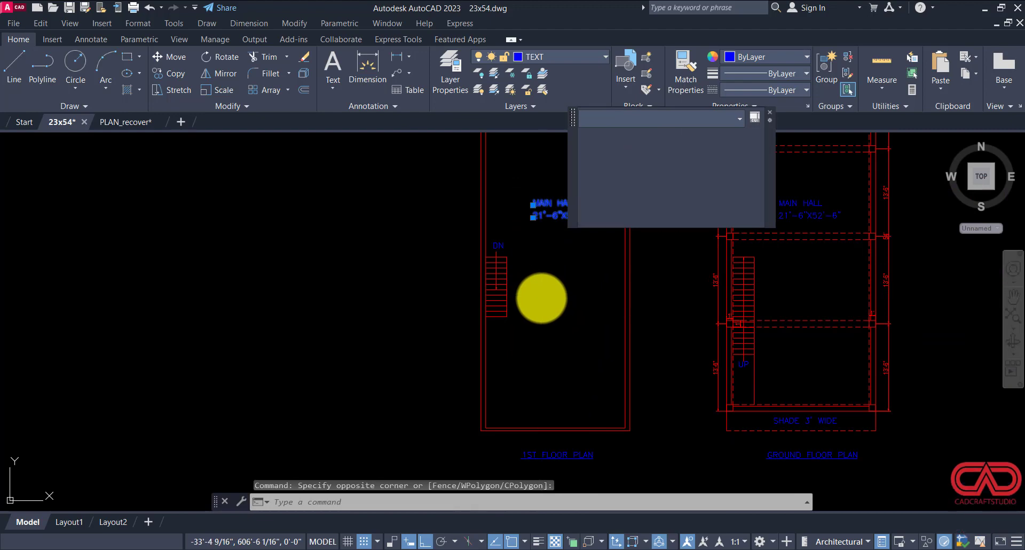
pyautogui.write('E')
pyautogui.press('Return')
# Step: Offset the inner line of the first floor's top wall 48 inches into the plan
pyautogui.scroll(-4, 542, 293)
pyautogui.scroll(4, 550, 140)
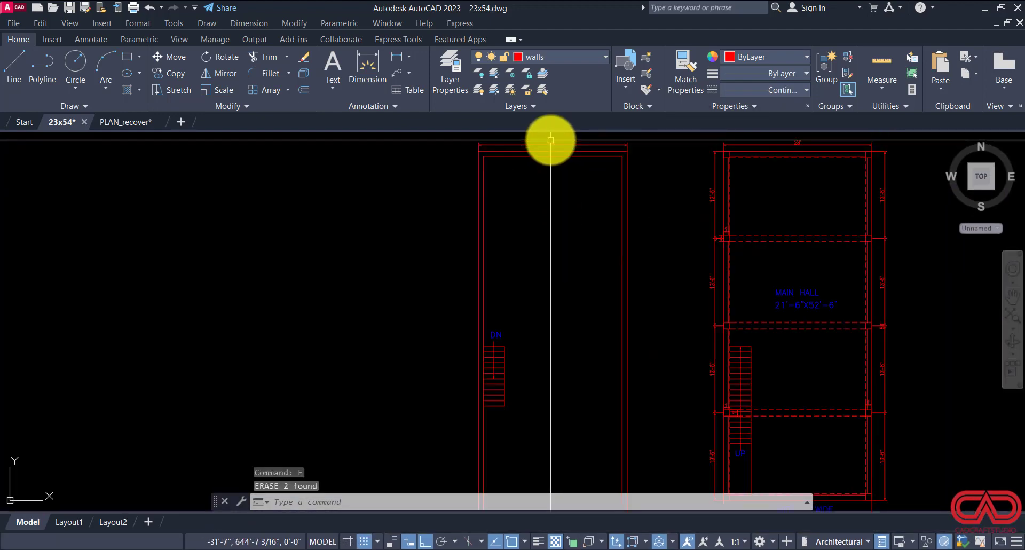
pyautogui.scroll(2, 550, 140)
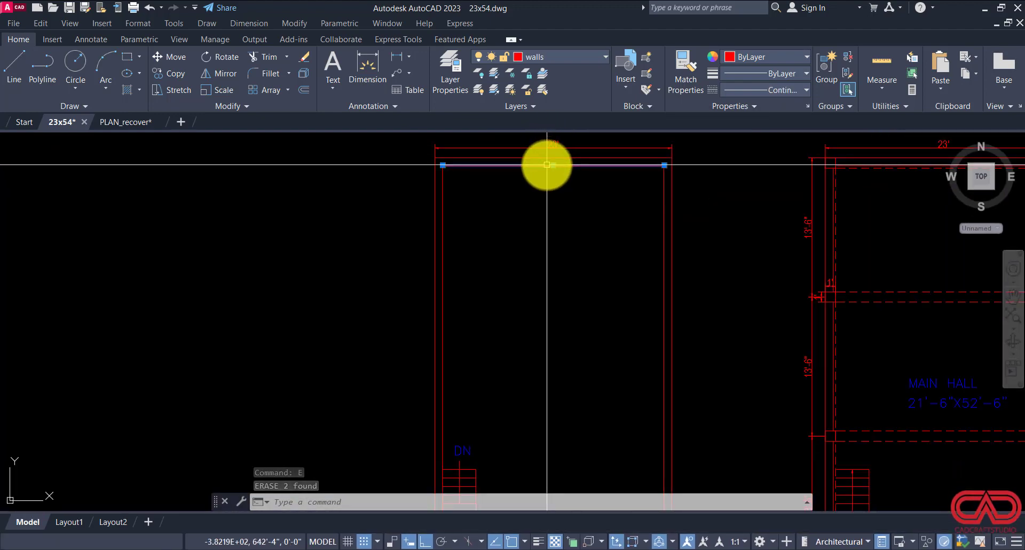
pyautogui.write('O')
pyautogui.press('Return')
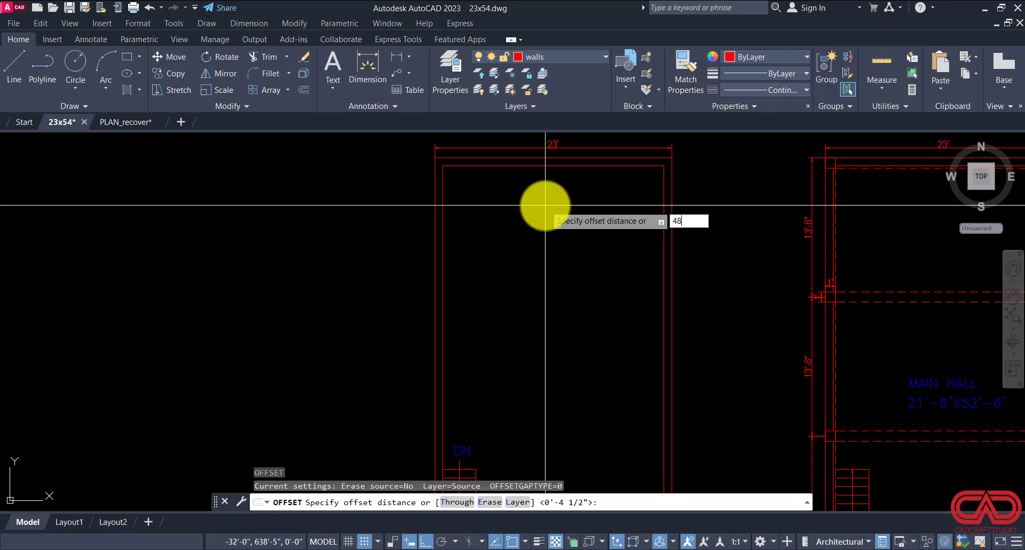
pyautogui.press('Return')
pyautogui.click(547, 217)
pyautogui.press('Escape')
# Step: Offset the new cross line 4.5 inches downward to give the partition wall its thickness
pyautogui.click(552, 213)
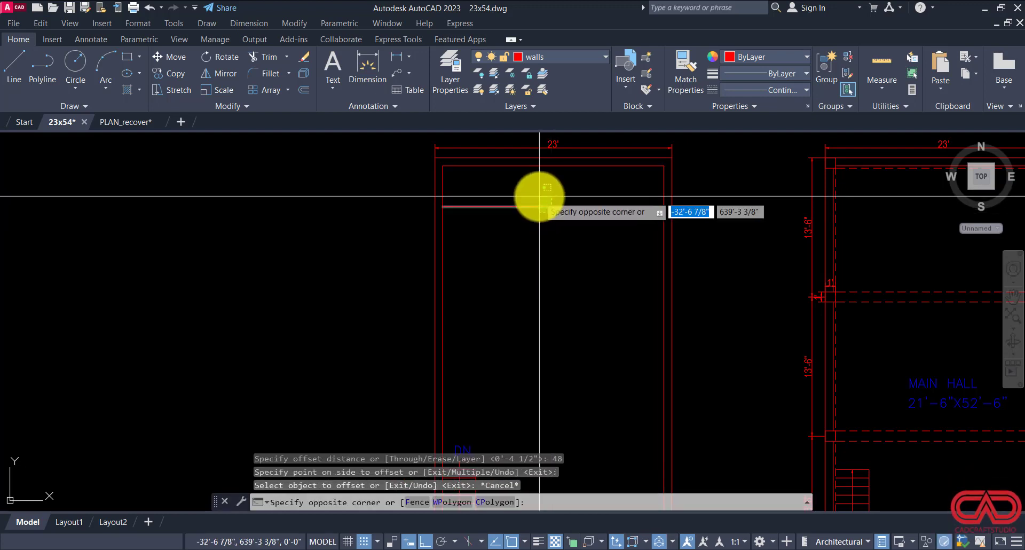
pyautogui.click(540, 196)
pyautogui.press('Return')
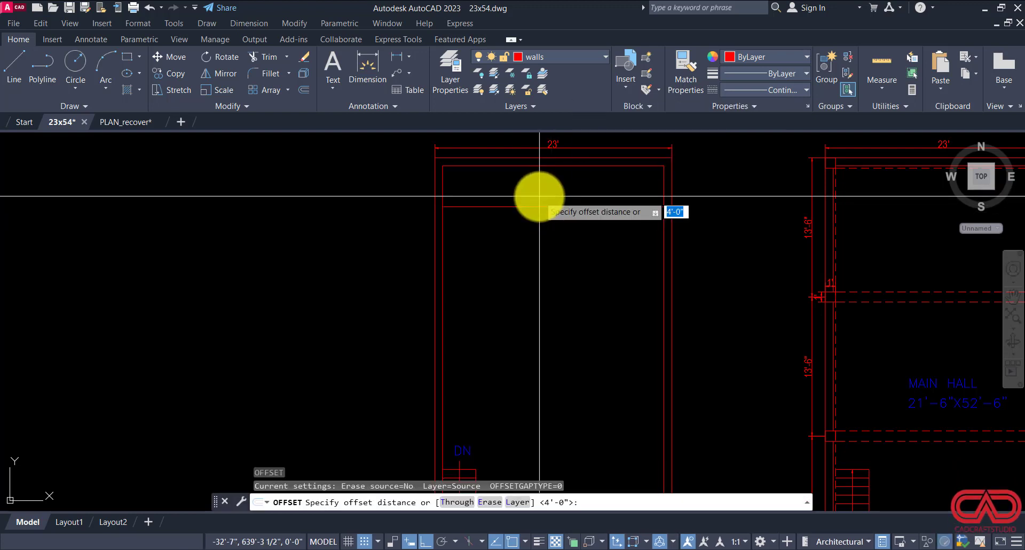
pyautogui.write('4.5')
pyautogui.press('Return')
pyautogui.click(539, 206)
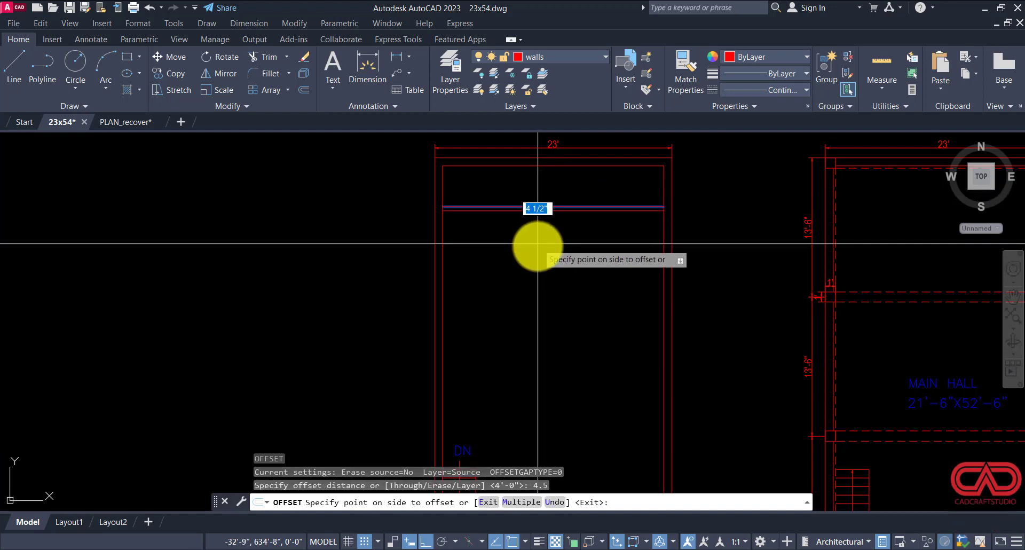
pyautogui.click(540, 241)
pyautogui.press('Escape')
# Step: Offset the lower line of the 4.5 inch cross wall 14 feet down the plan
pyautogui.scroll(2, 527, 225)
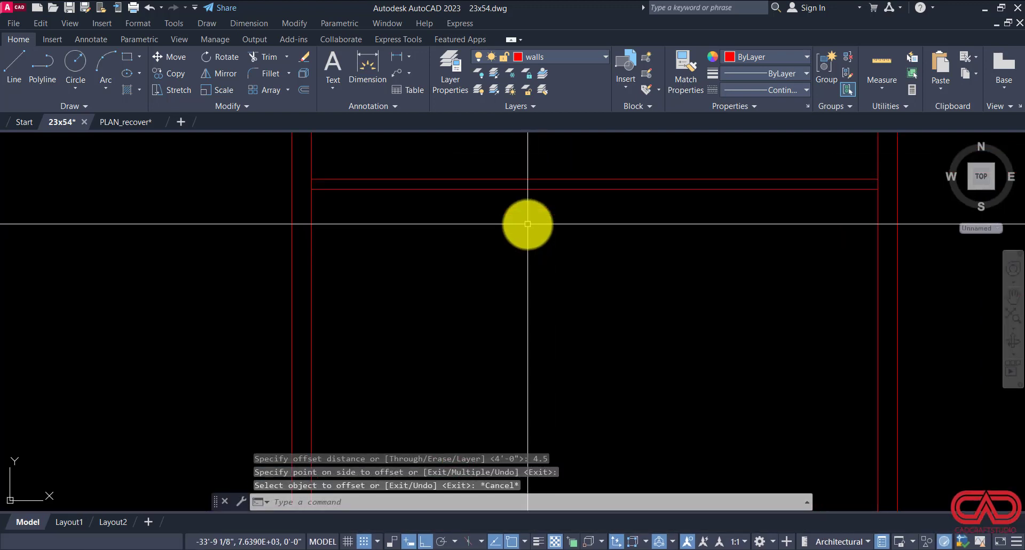
pyautogui.click(541, 188)
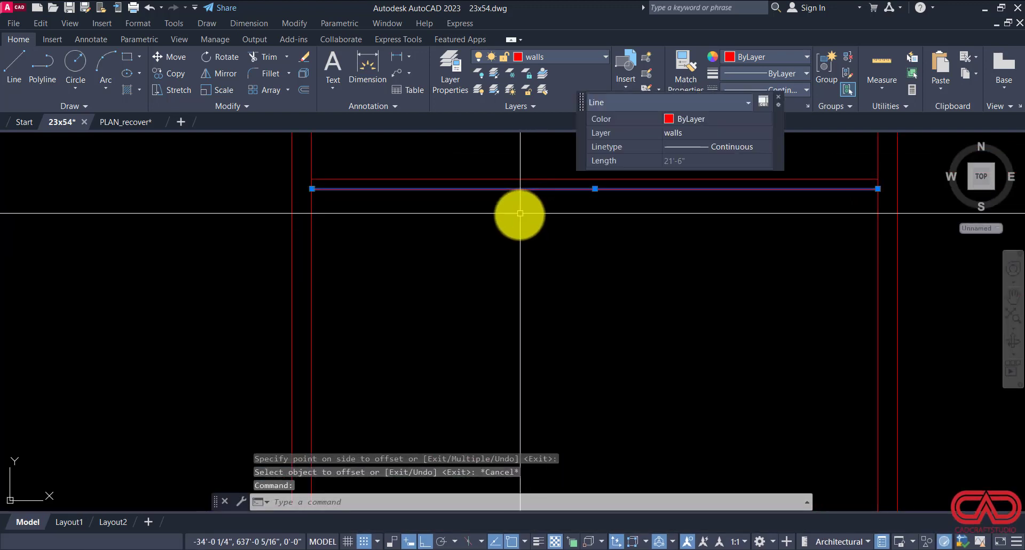
pyautogui.write('o')
pyautogui.press('Return')
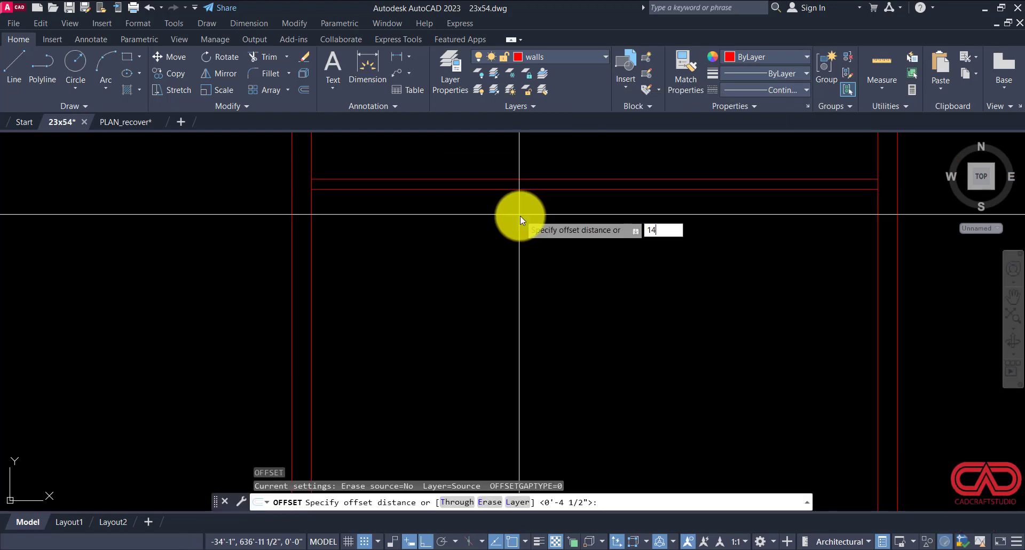
pyautogui.press('Return')
pyautogui.click(527, 245)
pyautogui.scroll(-3, 558, 214)
pyautogui.press('Escape')
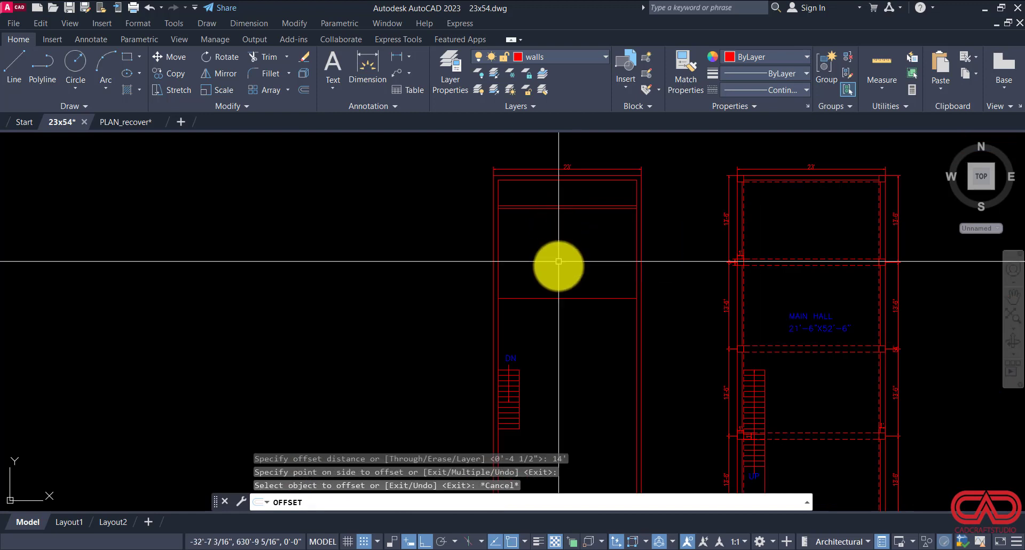
# Step: Offset the cross line above the staircase 9 inches downward to form a second cross wall
pyautogui.click(559, 264)
pyautogui.click(540, 314)
pyautogui.click(540, 313)
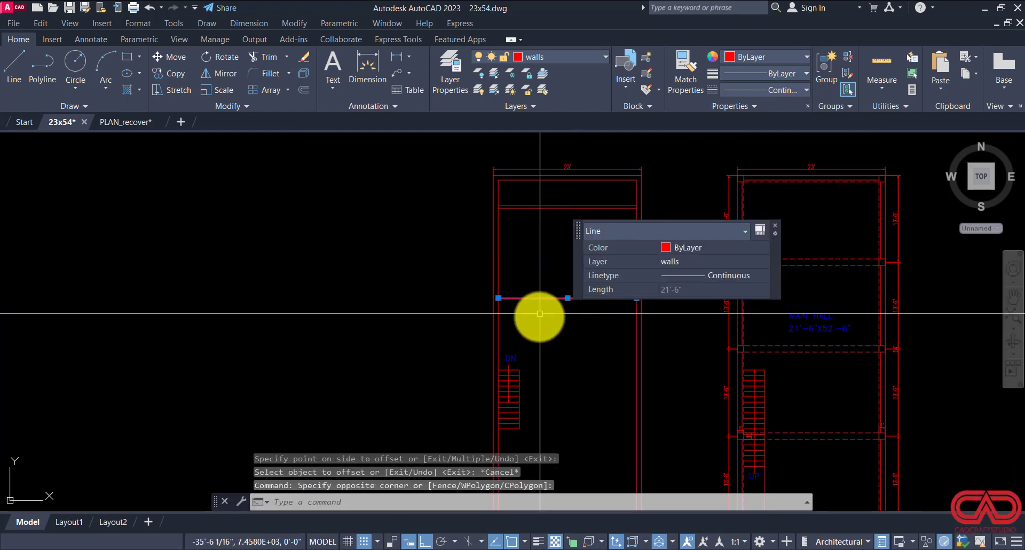
pyautogui.write('o')
pyautogui.press('Return')
pyautogui.write('9')
pyautogui.press('Return')
pyautogui.click(539, 299)
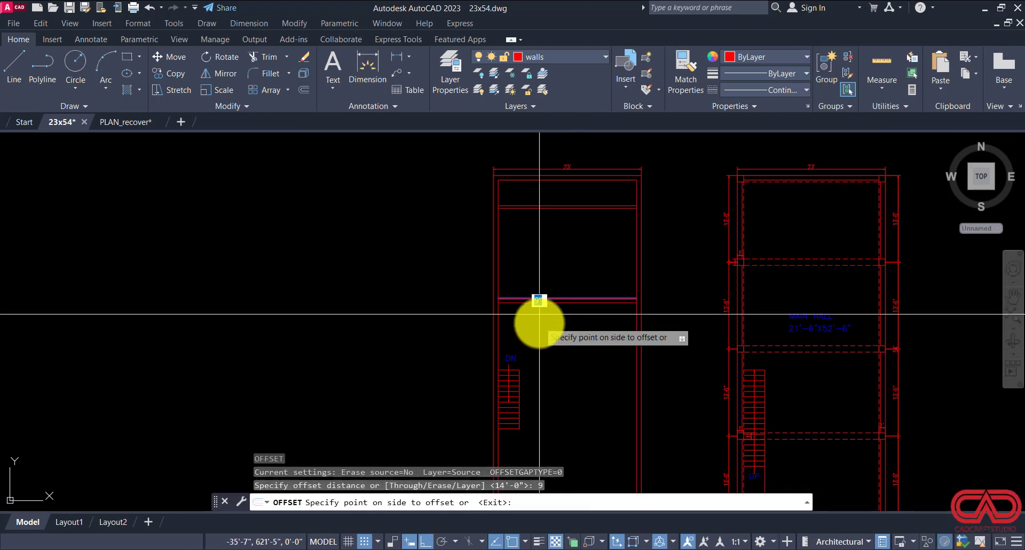
pyautogui.click(538, 320)
pyautogui.press('Escape')
pyautogui.press('Escape')
# Step: Draw a vertical line from the midpoint of the 4.5 inch wall's lower line down to the 9 inch wall
pyautogui.scroll(2, 541, 278)
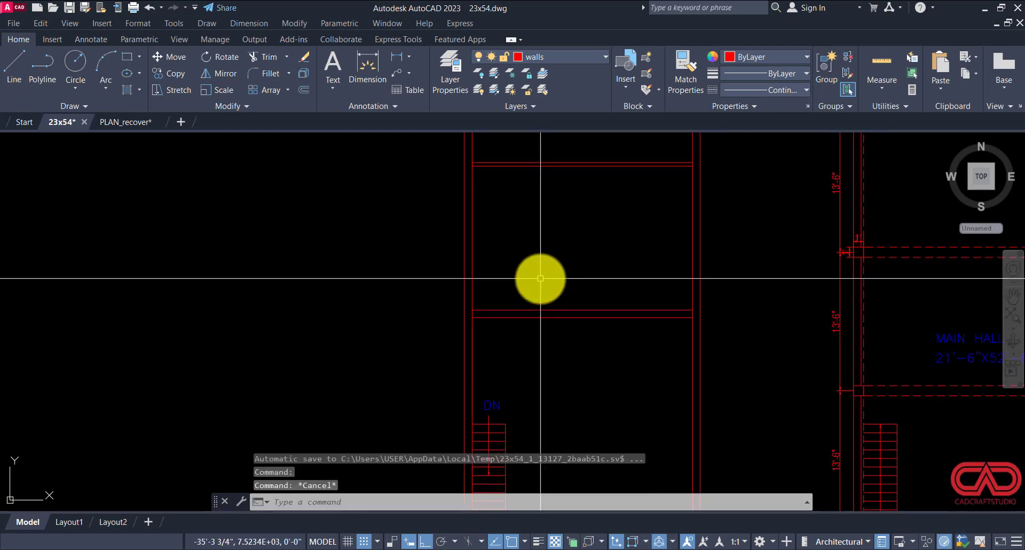
pyautogui.scroll(-6, 555, 247)
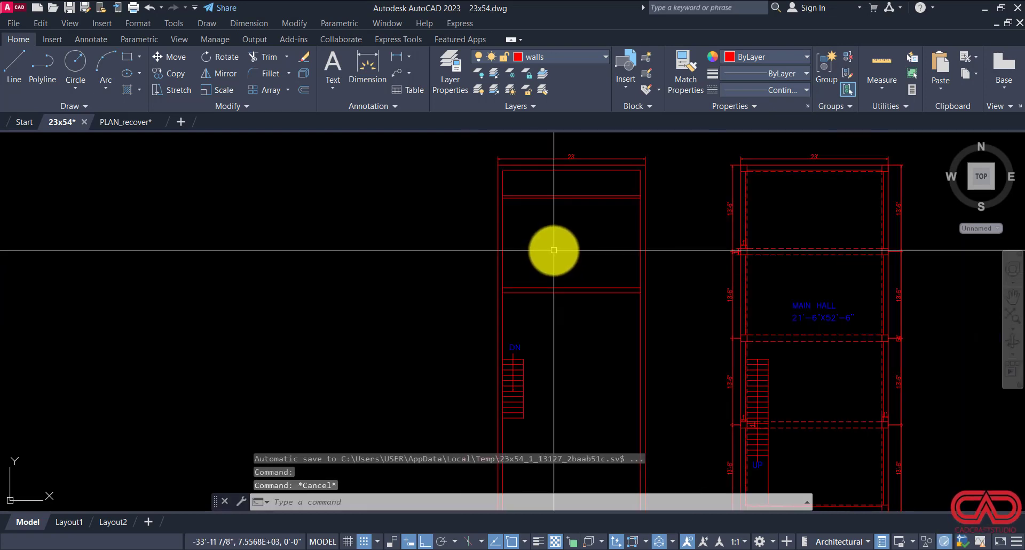
pyautogui.scroll(2, 545, 248)
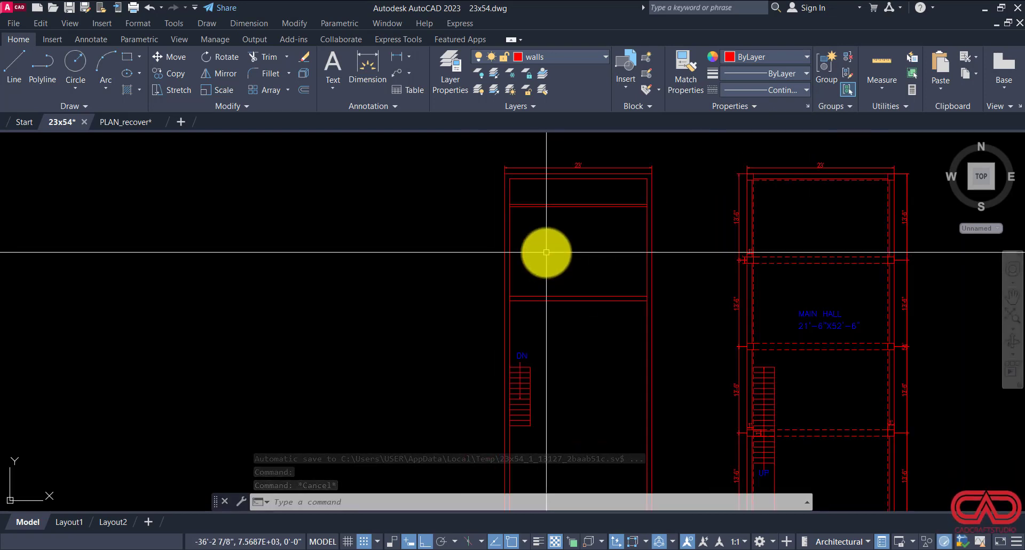
pyautogui.write('l')
pyautogui.press('Return')
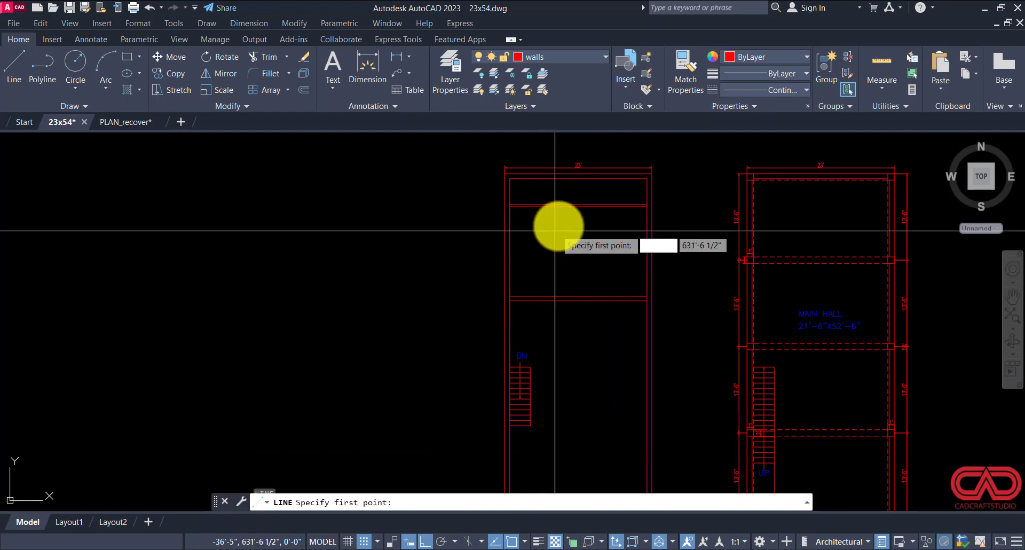
pyautogui.click(577, 206)
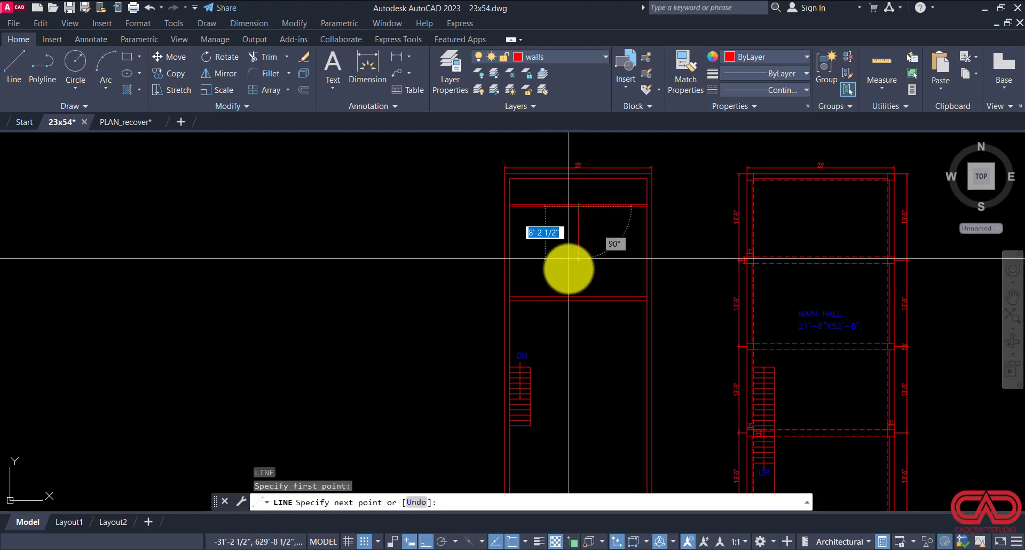
pyautogui.click(579, 295)
pyautogui.press('Escape')
# Step: Try offsetting the vertical partition line 4.5 inches to the left, and erase that offset copy
pyautogui.scroll(3, 582, 267)
pyautogui.click(586, 259)
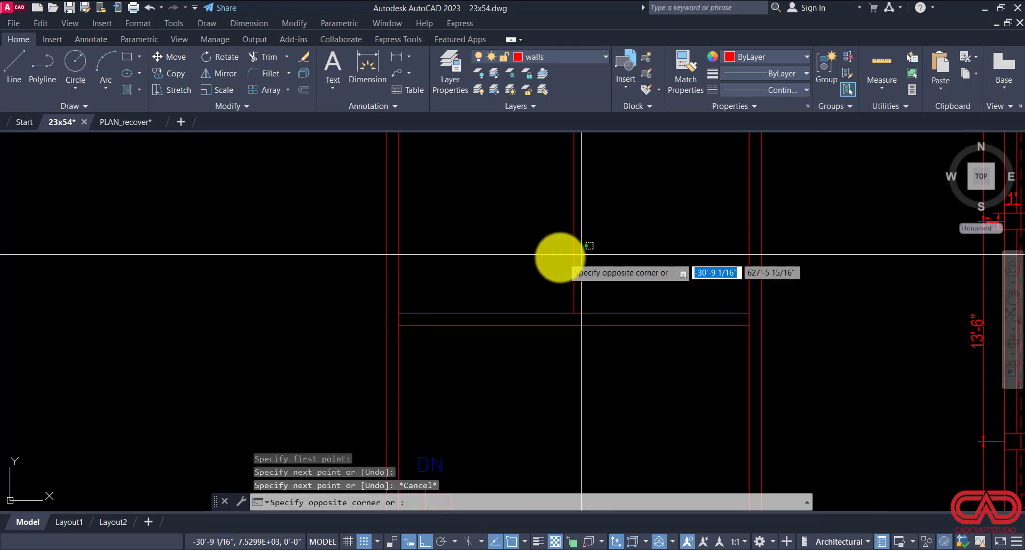
pyautogui.click(557, 259)
pyautogui.write('o')
pyautogui.press('Return')
pyautogui.write('4.')
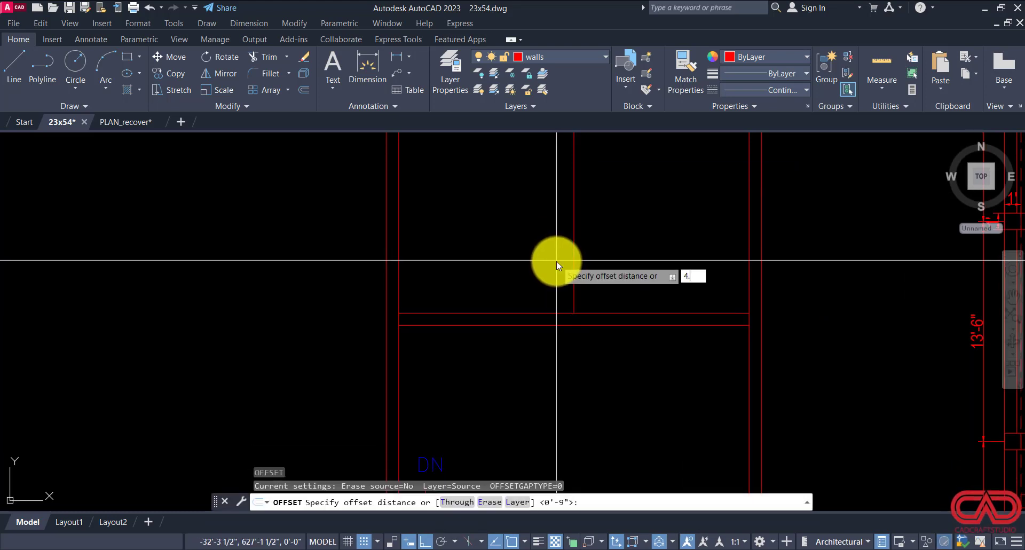
pyautogui.write('5')
pyautogui.press('Return')
pyautogui.click(574, 260)
pyautogui.click(544, 260)
pyautogui.press('Escape')
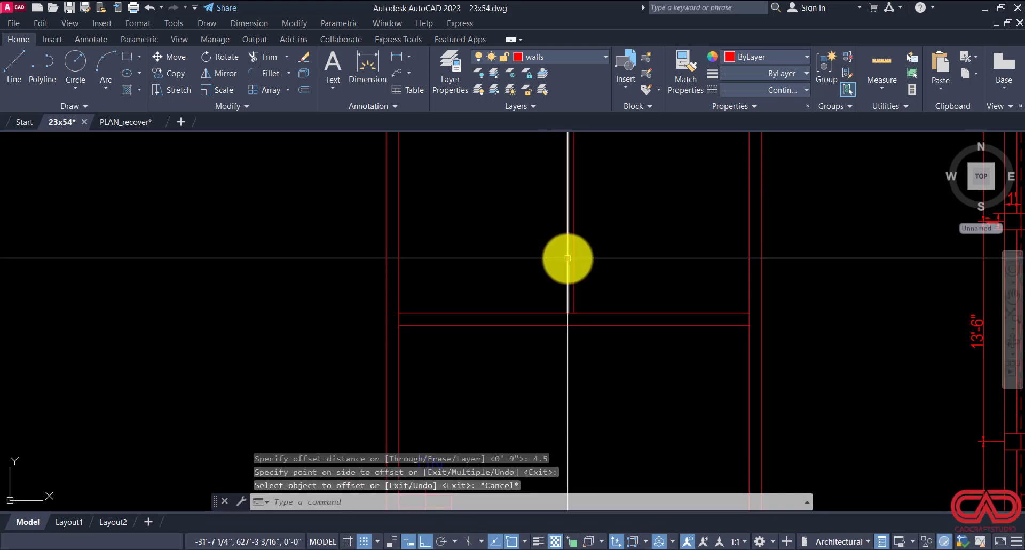
pyautogui.click(568, 259)
pyautogui.press('Delete')
# Step: Offset the vertical partition centre line 2.25 inches to both its left and right sides
pyautogui.write('o')
pyautogui.press('Return')
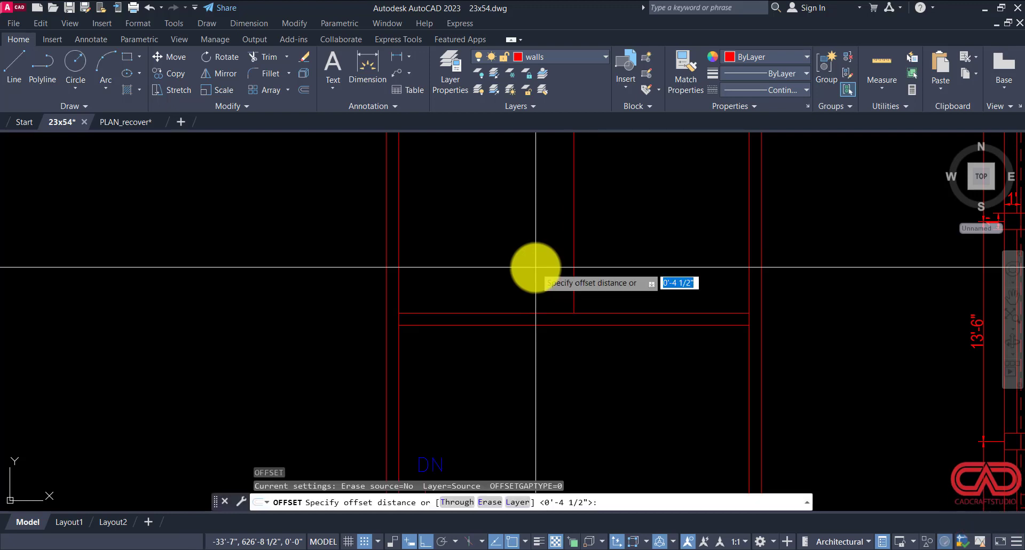
pyautogui.write('2.25')
pyautogui.press('Return')
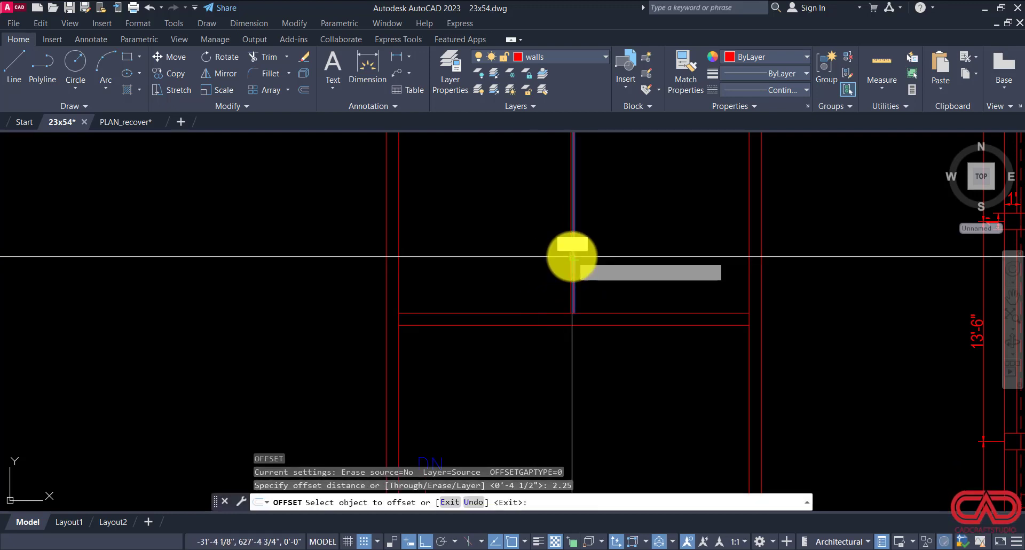
pyautogui.click(574, 257)
pyautogui.click(570, 266)
pyautogui.click(575, 264)
pyautogui.click(603, 269)
pyautogui.press('Escape')
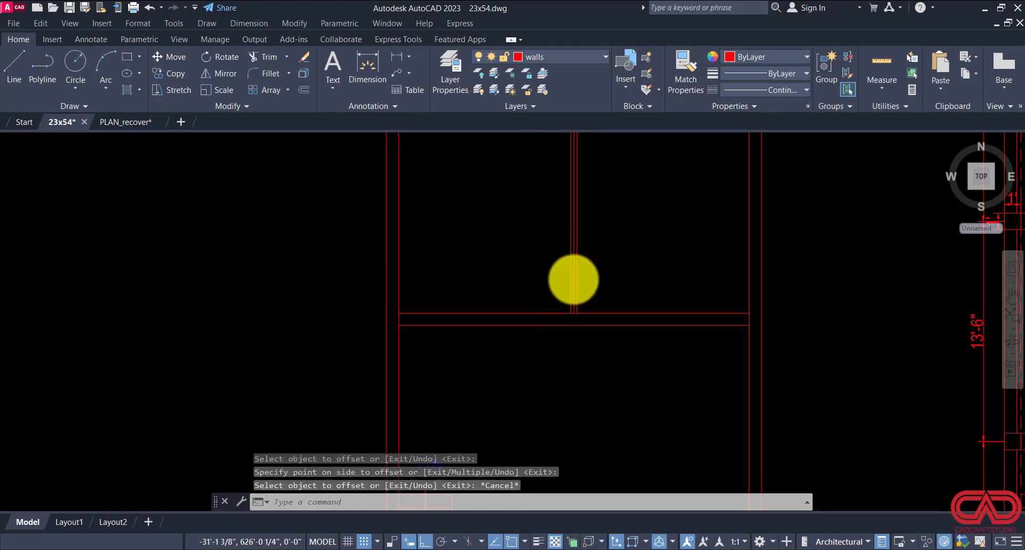
# Step: Erase the original centre line between the two partition lines
pyautogui.scroll(4, 575, 280)
pyautogui.click(571, 278)
pyautogui.write('e')
pyautogui.press('Return')
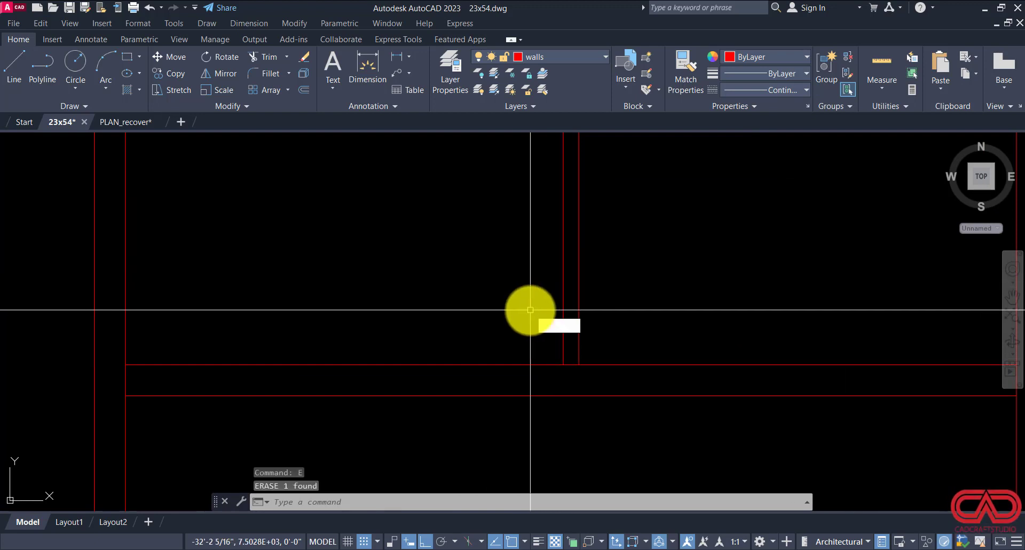
# Step: Measure the left room's width from the partition to the left inner wall using an aligned dimension, without placing it
pyautogui.write('DIMAL')
pyautogui.press('Return')
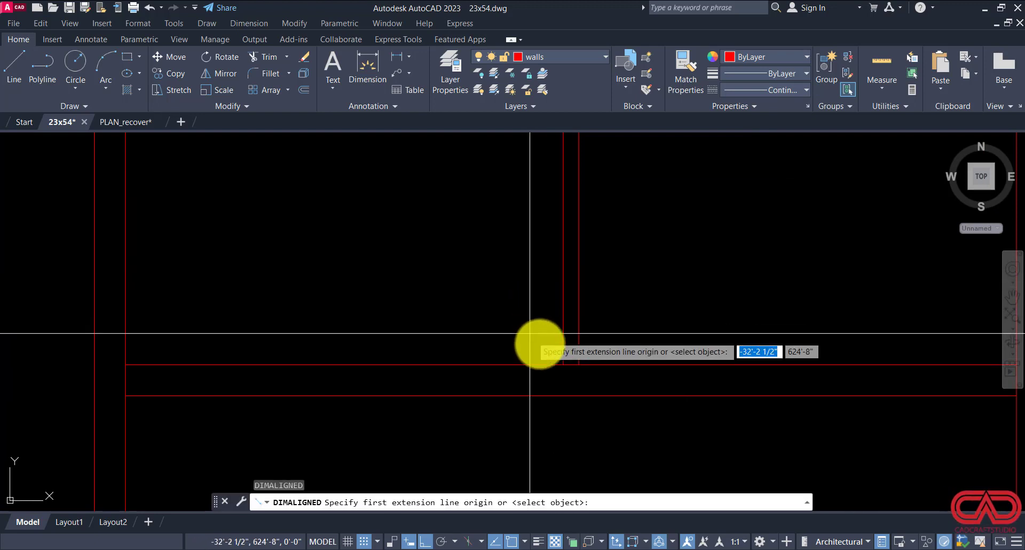
pyautogui.click(562, 363)
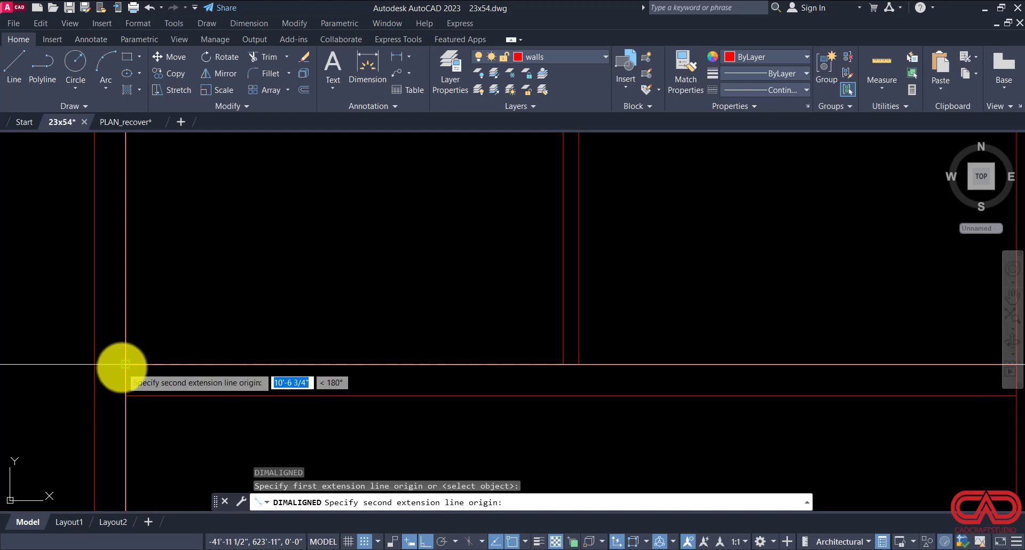
pyautogui.click(125, 364)
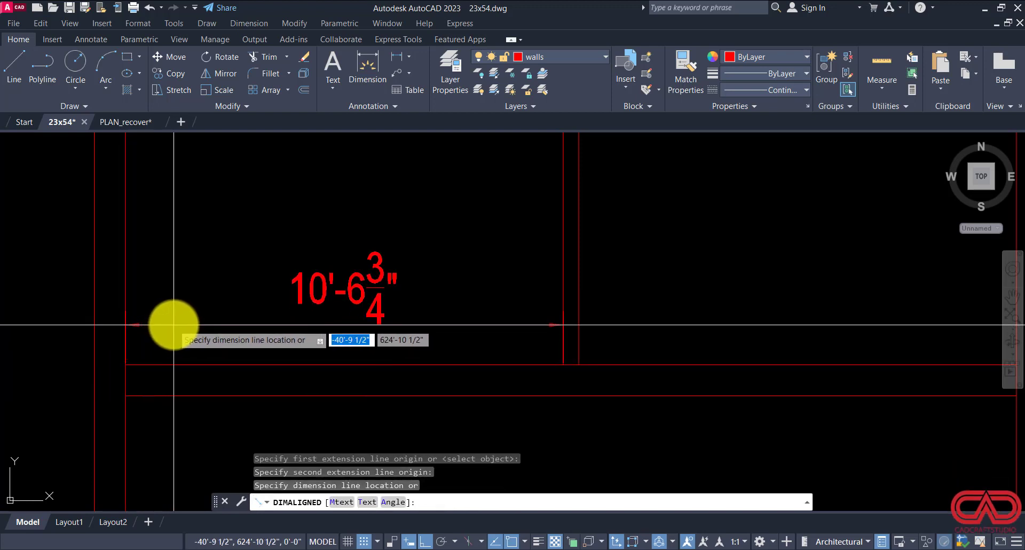
pyautogui.press('Escape')
pyautogui.scroll(-3, 328, 344)
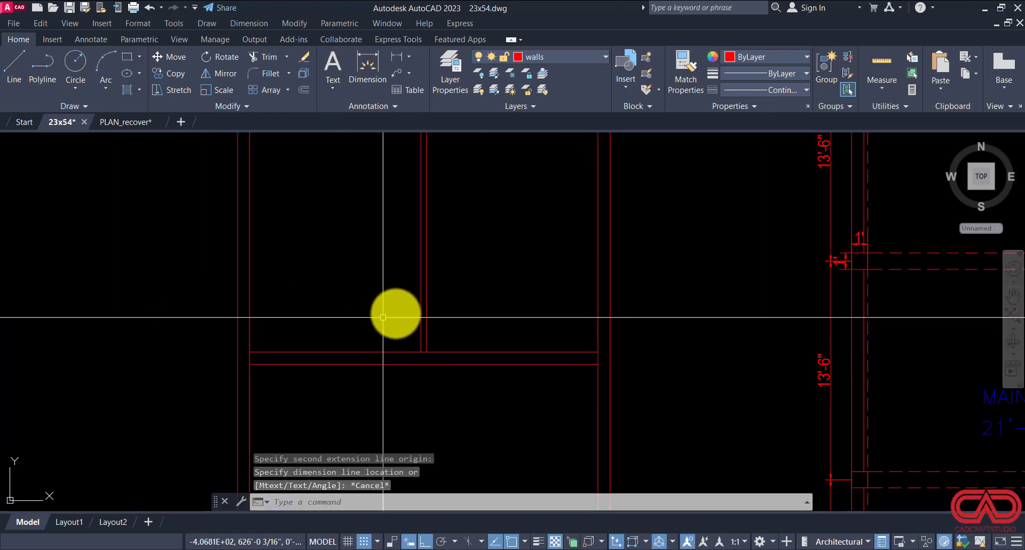
pyautogui.press('Escape')
# Step: Offset the lower line of the 9 inch cross wall 16 feet down the plan, across the staircase
pyautogui.scroll(-6, 395, 293)
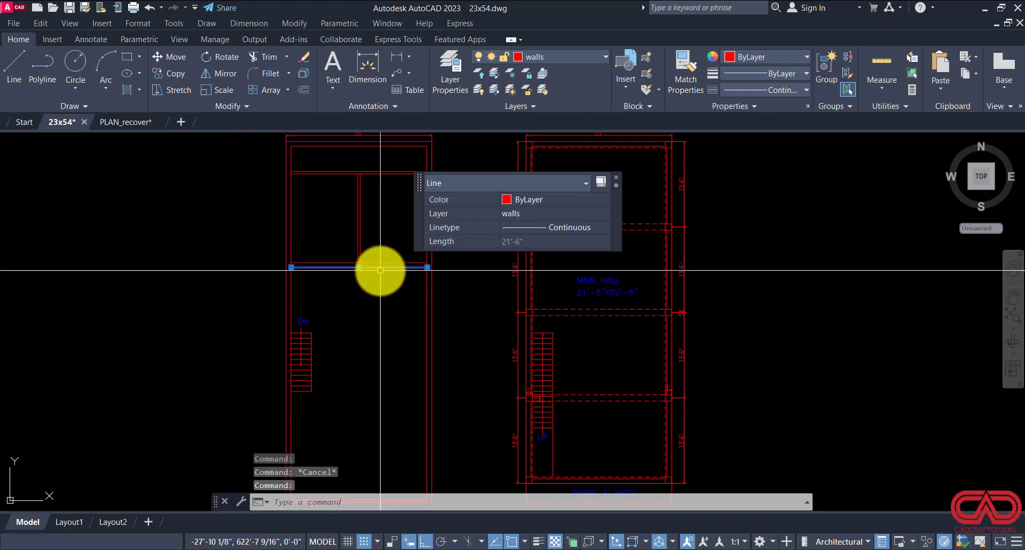
pyautogui.write('o')
pyautogui.press('Return')
pyautogui.write("16'")
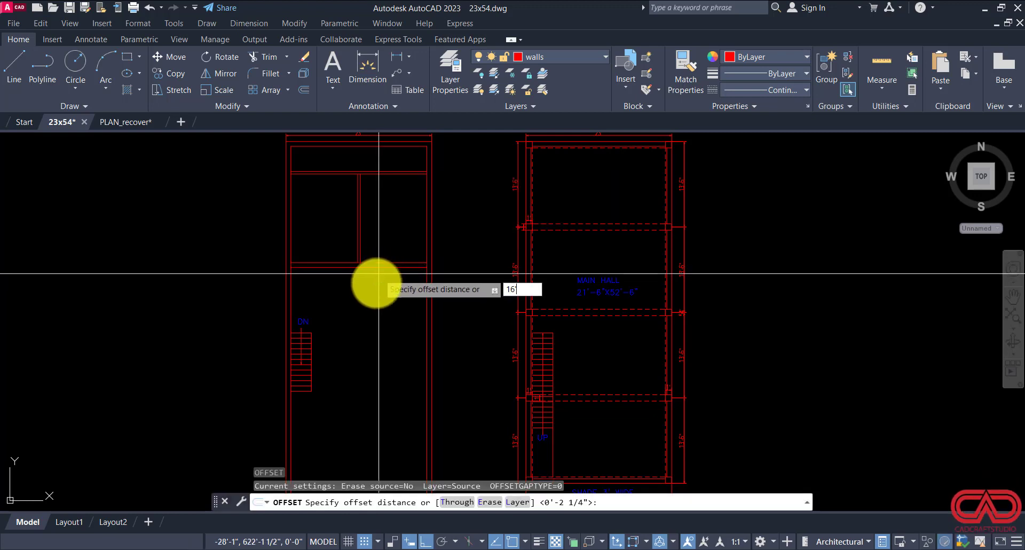
pyautogui.press('Return')
pyautogui.click(378, 267)
pyautogui.click(378, 309)
pyautogui.press('Escape')
# Step: Offset the new cross line at the staircase 24 inches downward
pyautogui.click(380, 336)
pyautogui.click(360, 377)
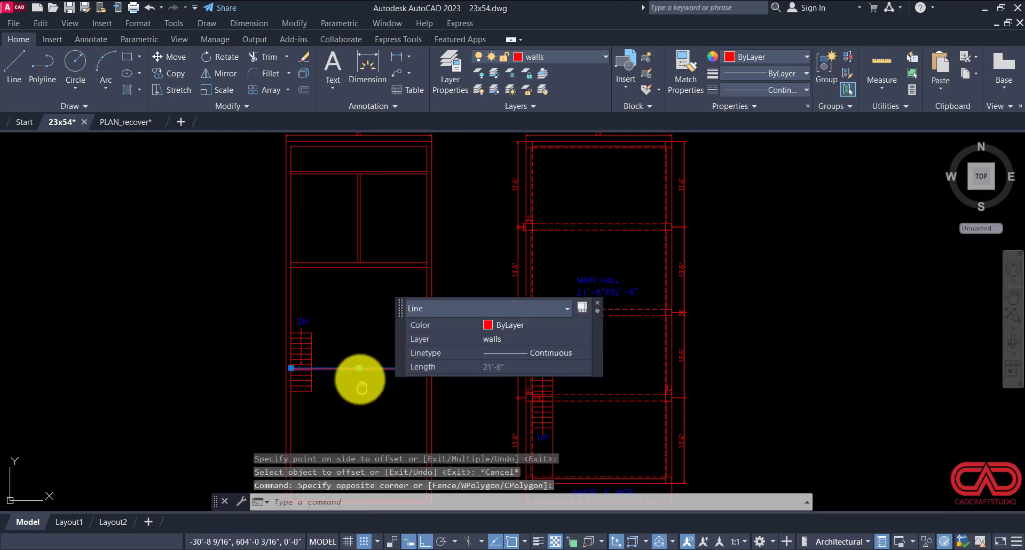
pyautogui.moveTo(360, 377); pyautogui.dragTo(293, 245, button='middle')
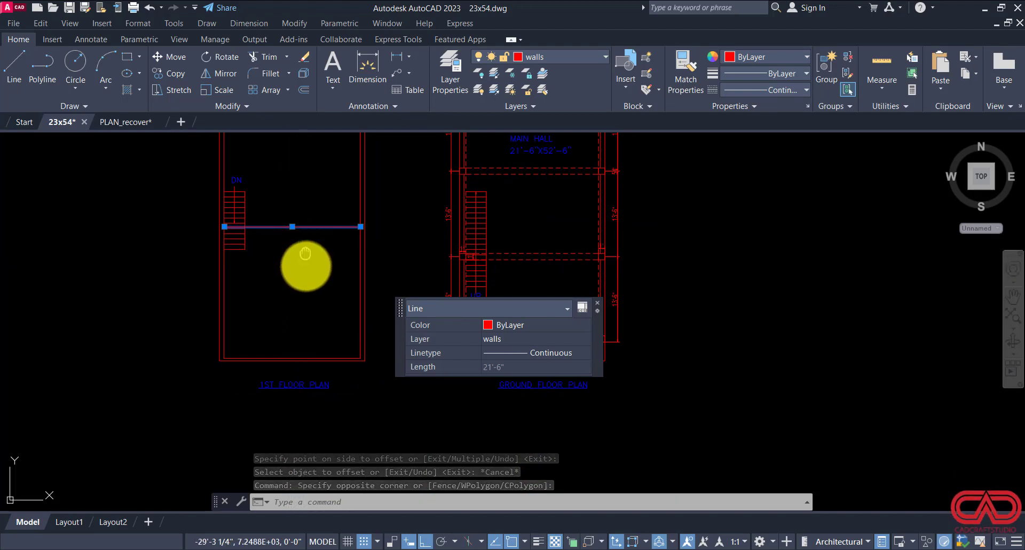
pyautogui.moveTo(305, 243); pyautogui.dragTo(307, 288, button='middle')
pyautogui.write('o')
pyautogui.press('Return')
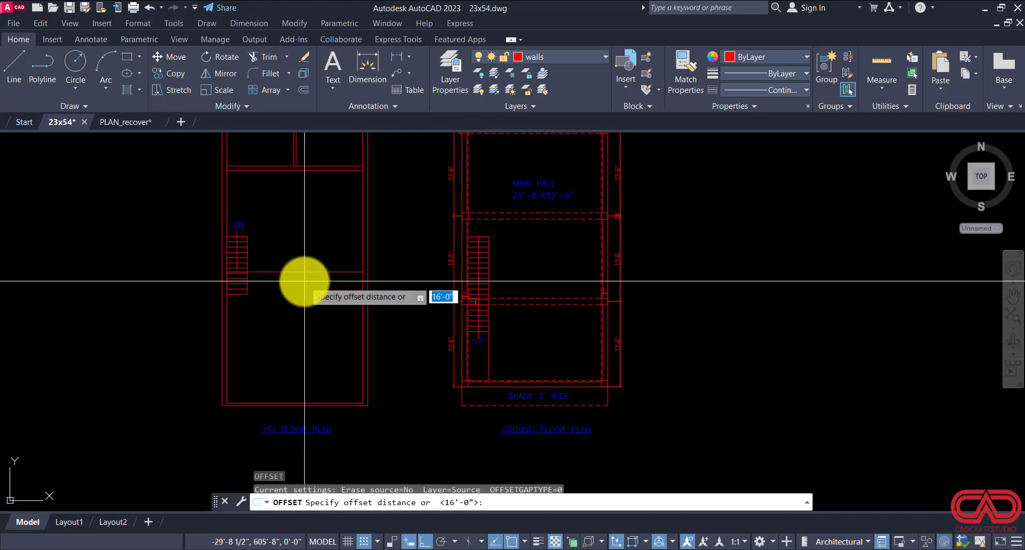
pyautogui.press('Return')
pyautogui.click(296, 322)
pyautogui.press('Escape')
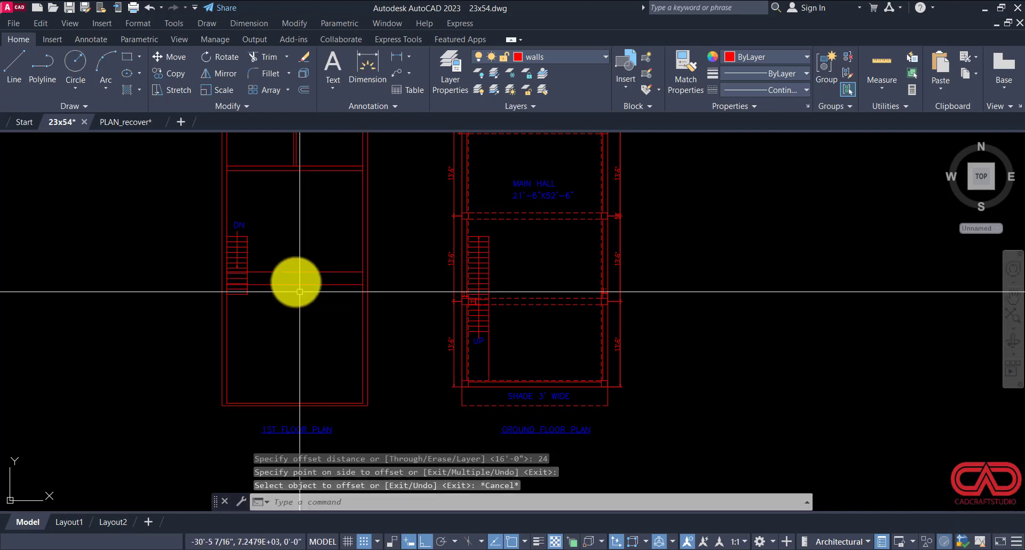
# Step: Erase the upper cross line at the staircase and offset the remaining one 9 inches downward to form a wall
pyautogui.click(291, 272)
pyautogui.write('o')
pyautogui.press('Return')
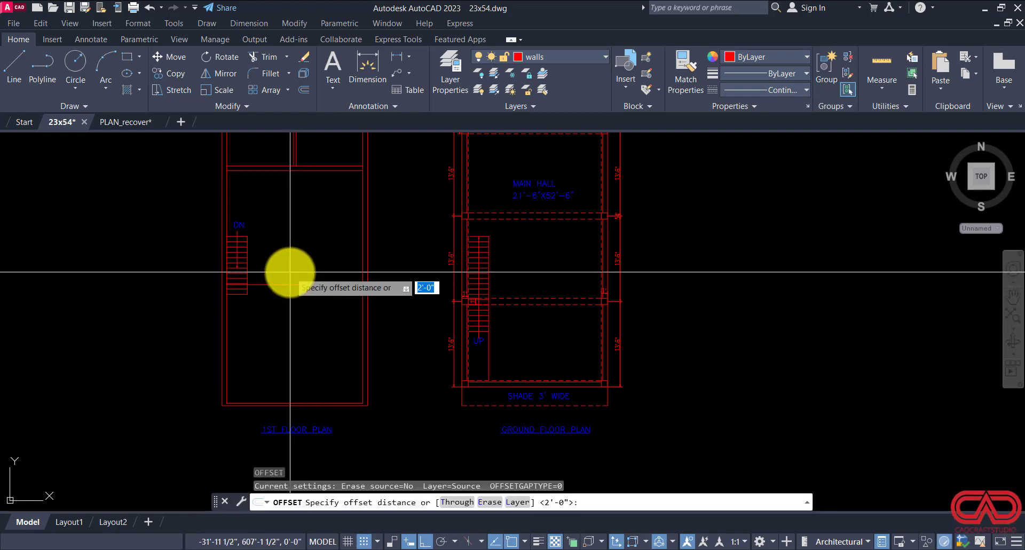
pyautogui.press('Return')
pyautogui.click(287, 284)
pyautogui.click(286, 311)
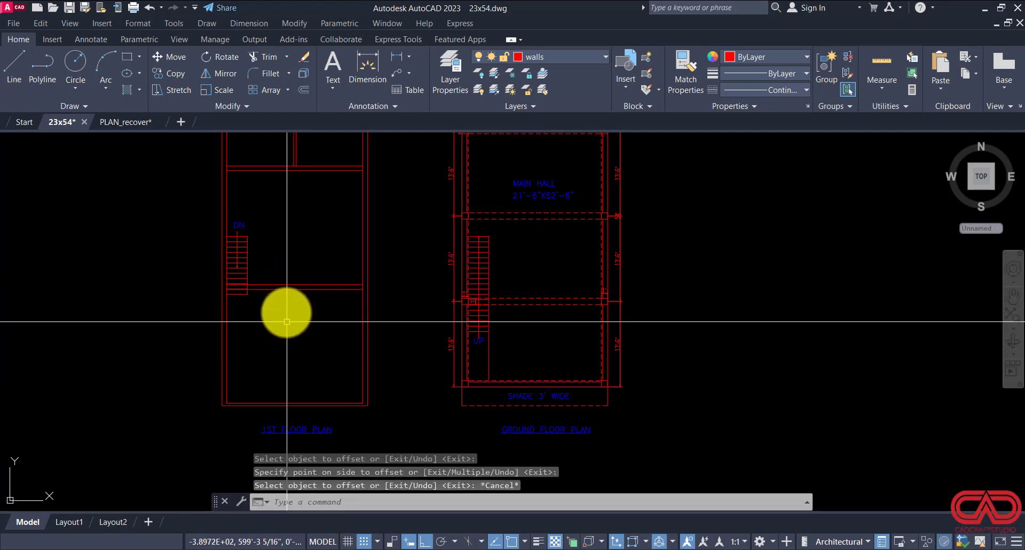
pyautogui.scroll(4, 278, 307)
pyautogui.press('Escape')
pyautogui.press('Escape')
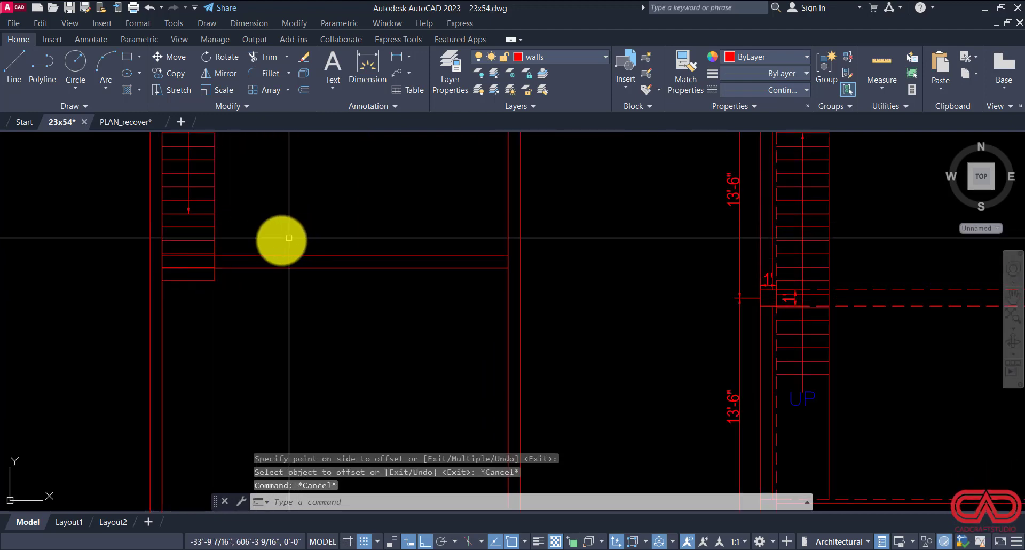
# Step: Examine how the new cross wall sits against the staircase and the rooms above and below it
pyautogui.moveTo(245, 259); pyautogui.dragTo(238, 197, button='middle')
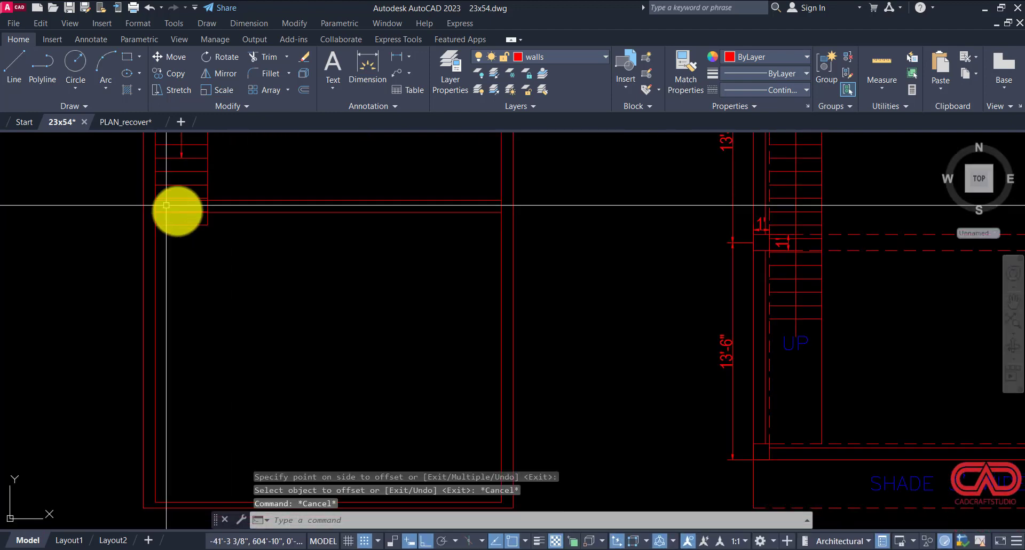
pyautogui.scroll(-5, 337, 237)
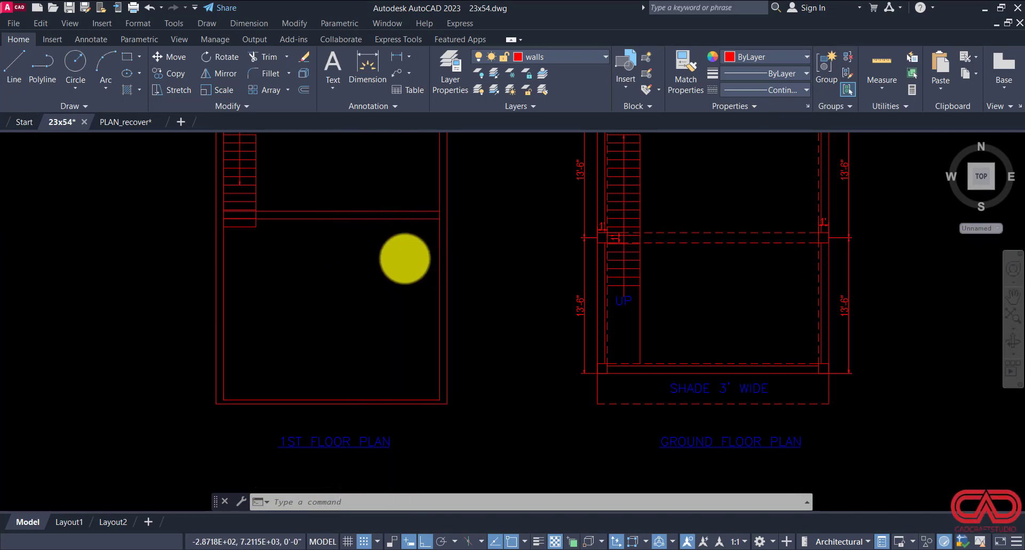
pyautogui.scroll(-2, 402, 259)
pyautogui.moveTo(395, 229)
pyautogui.mouseDown(button='middle')
pyautogui.moveTo(403, 464)
pyautogui.moveTo(411, 318)
pyautogui.moveTo(394, 324)
pyautogui.mouseUp(button='middle')
pyautogui.scroll(2, 366, 319)
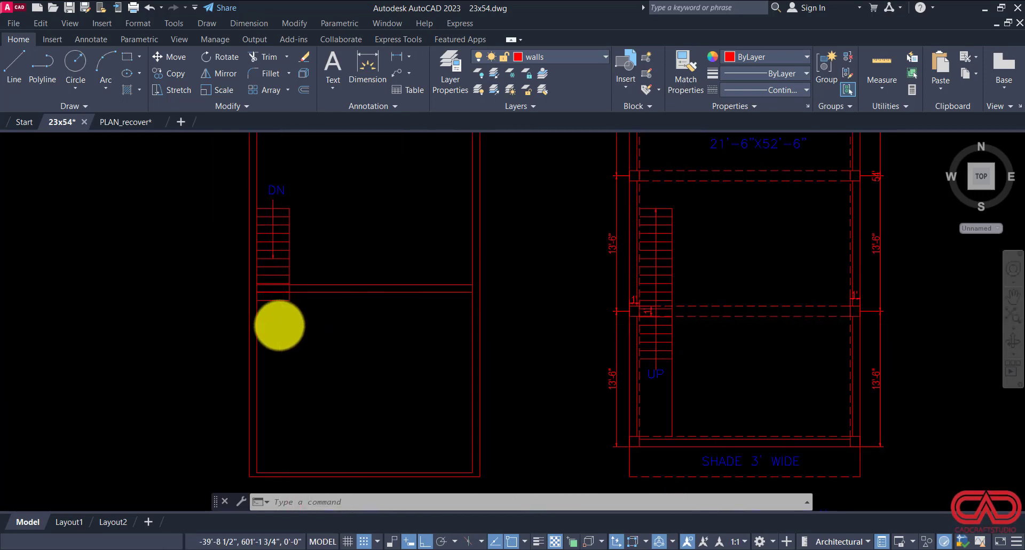
pyautogui.scroll(2, 280, 320)
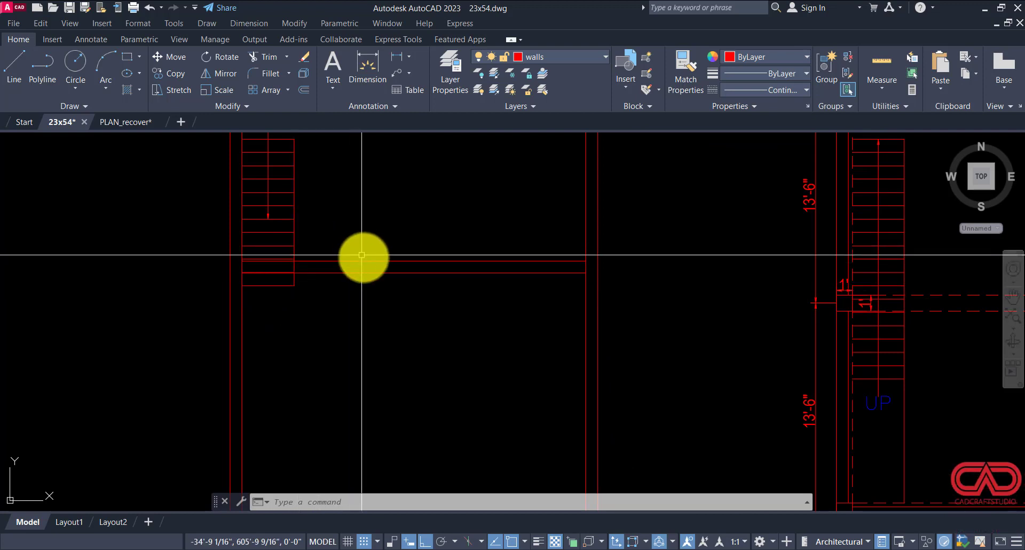
pyautogui.scroll(-2, 364, 256)
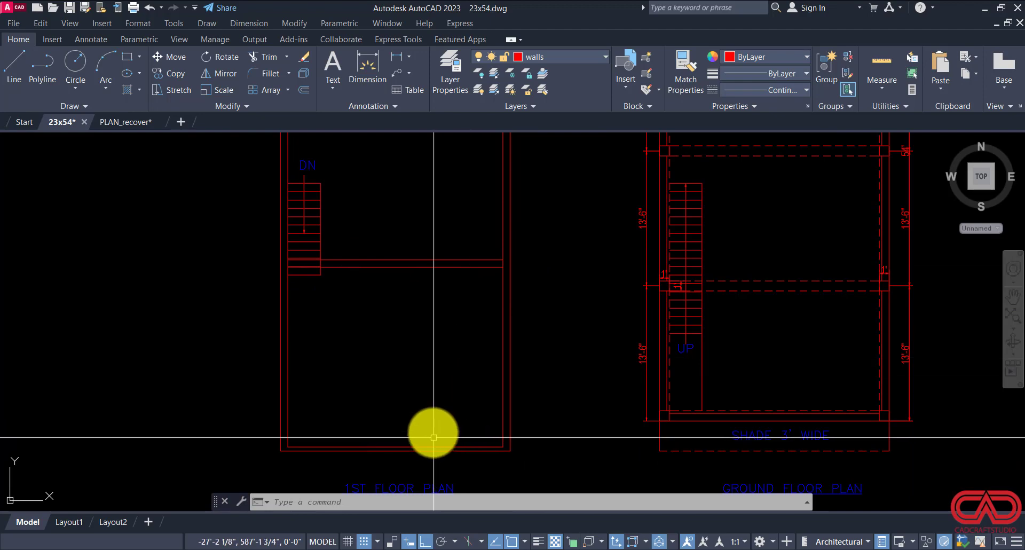
pyautogui.moveTo(456, 229); pyautogui.dragTo(461, 388, button='middle')
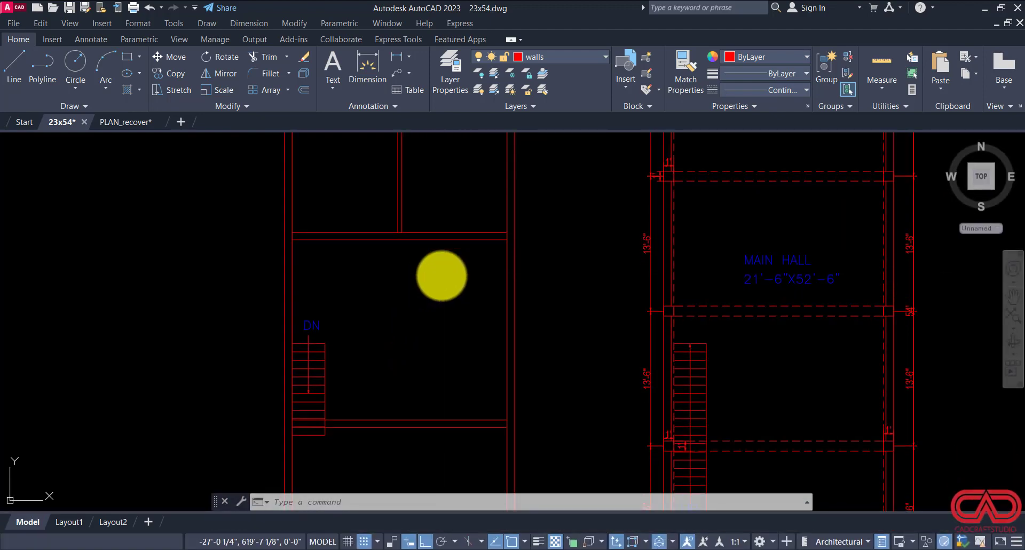
# Step: Trim the wall lines where the vertical partition and both side walls meet the 9 inch cross wall above the staircase
pyautogui.write('tr')
pyautogui.press('space')
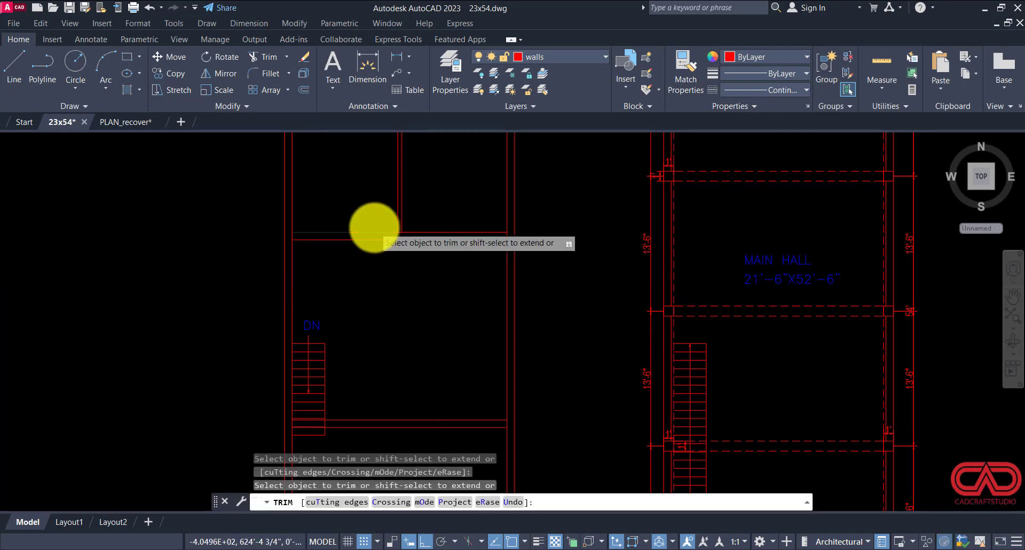
pyautogui.scroll(5, 368, 227)
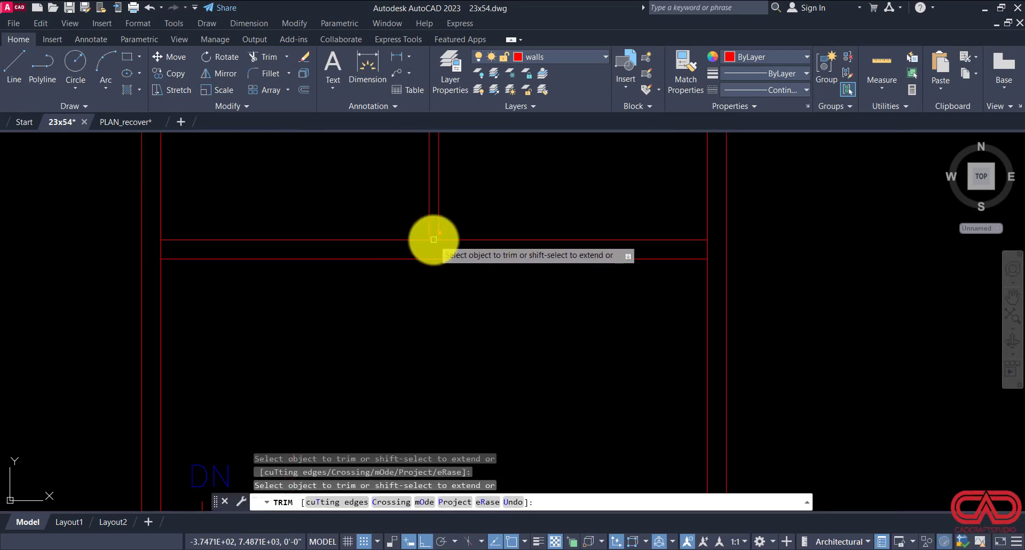
pyautogui.click(433, 240)
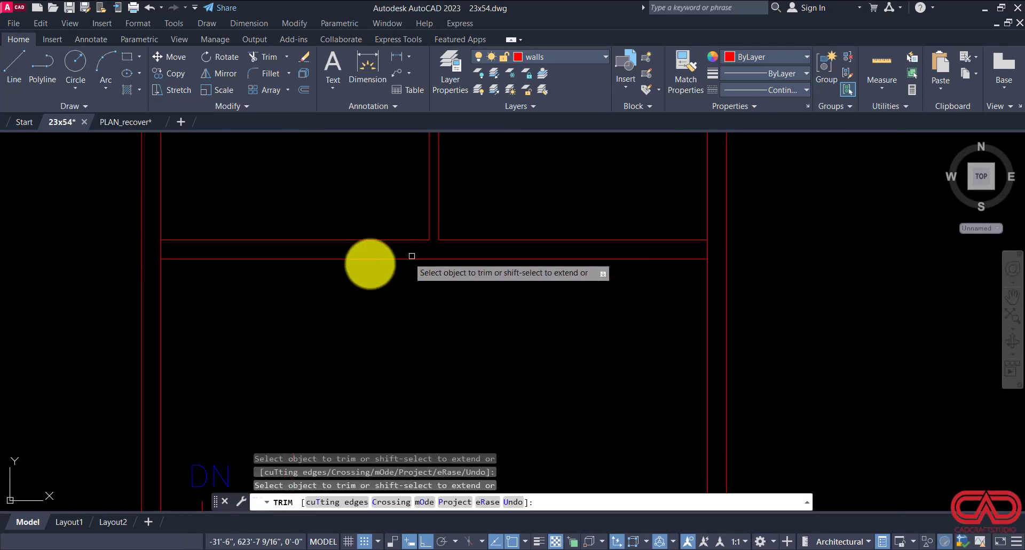
pyautogui.click(163, 247)
pyautogui.press('space')
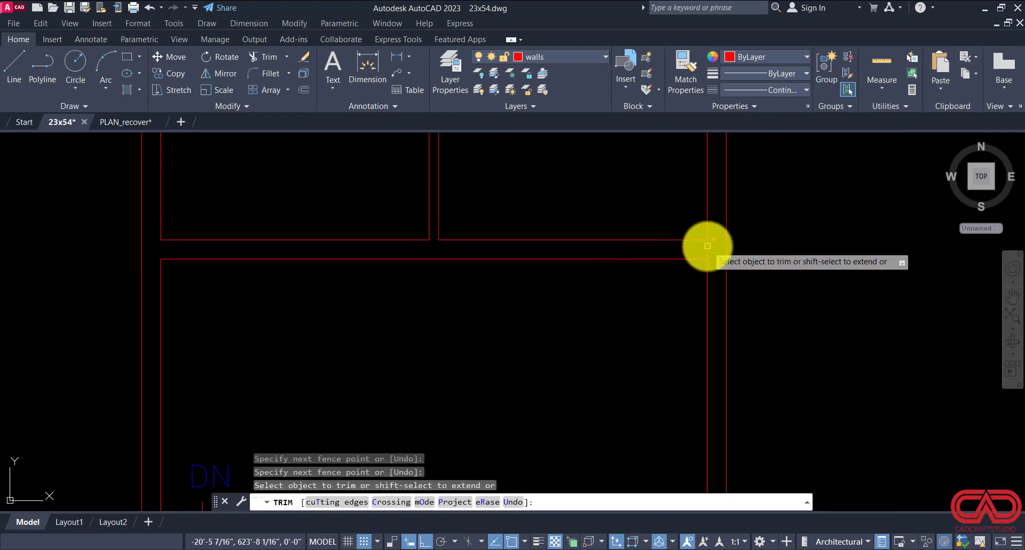
pyautogui.scroll(-4, 588, 247)
pyautogui.press('Escape')
# Step: Move both lines of the cross wall at the staircase 24 inches up the plan
pyautogui.click(534, 244)
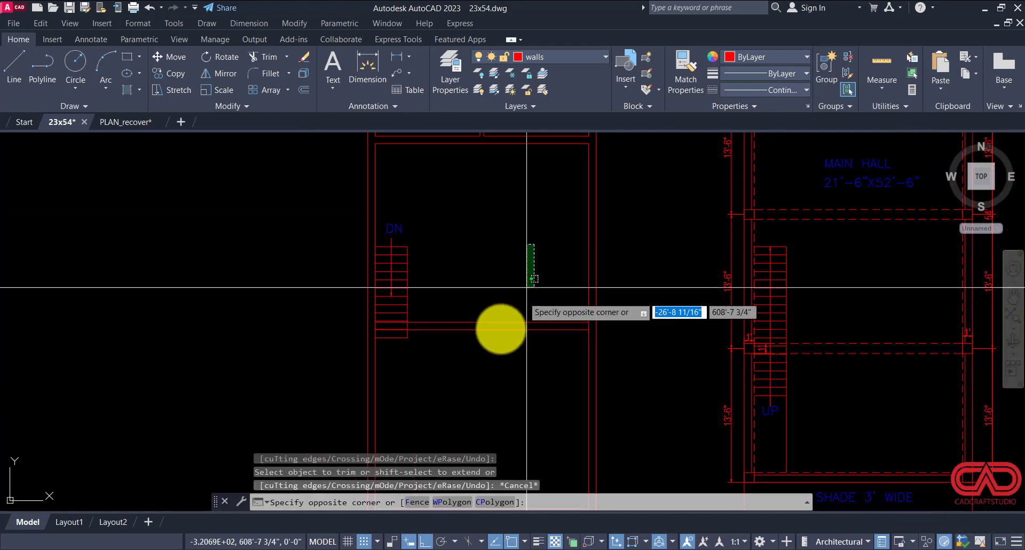
pyautogui.click(488, 347)
pyautogui.write('m')
pyautogui.press('Return')
pyautogui.click(506, 370)
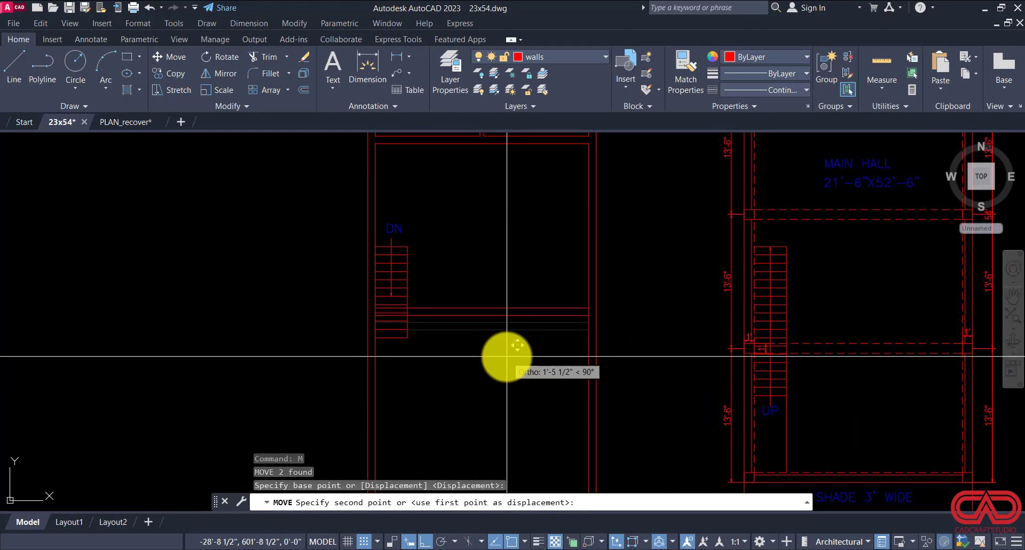
pyautogui.write('24')
pyautogui.press('Return')
pyautogui.press('Escape')
pyautogui.press('Escape')
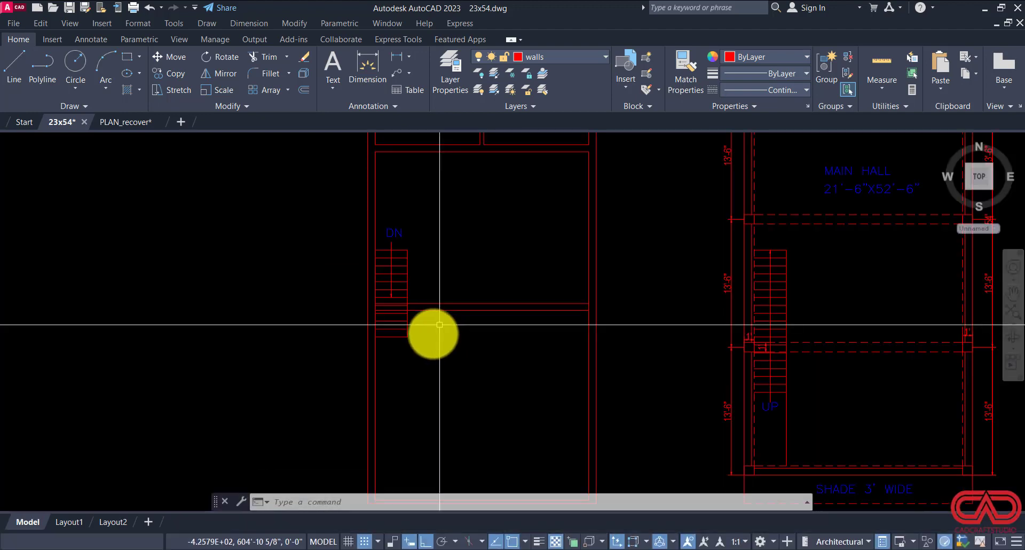
# Step: Offset the inner line of the first floor plan's bottom wall 48 inches upward
pyautogui.moveTo(402, 345); pyautogui.dragTo(382, 267, button='middle')
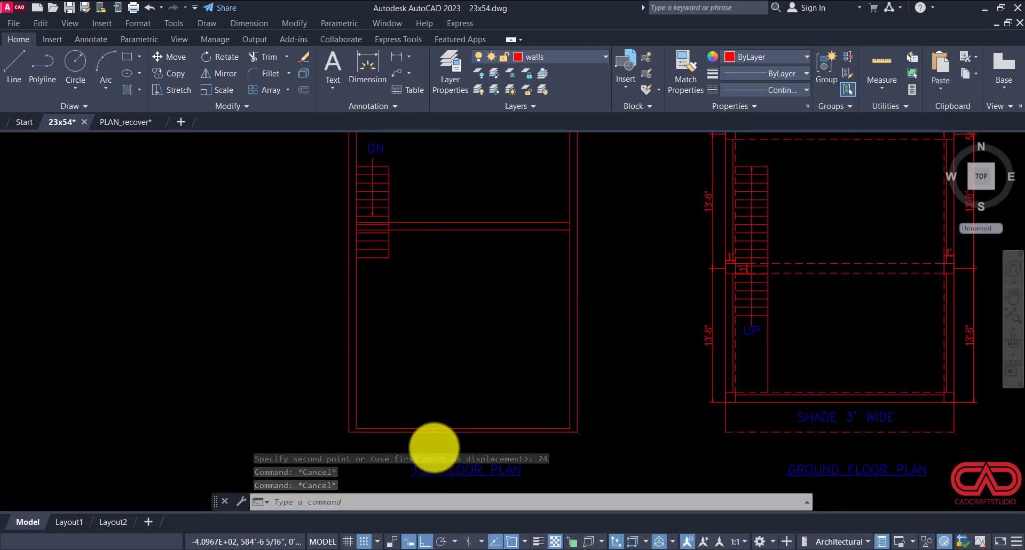
pyautogui.scroll(5, 435, 419)
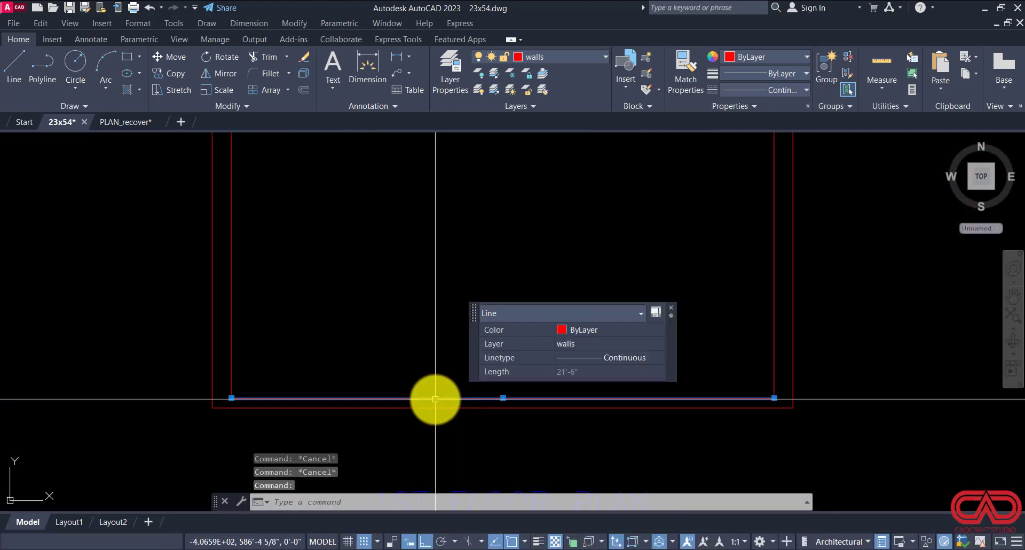
pyautogui.write('o')
pyautogui.press('Return')
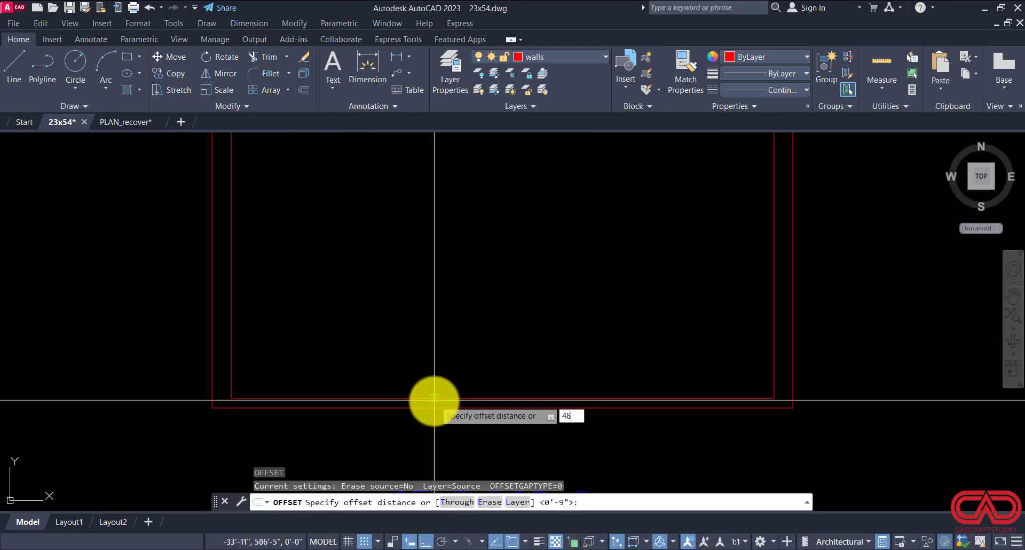
pyautogui.press('Return')
pyautogui.click(434, 400)
pyautogui.click(431, 361)
pyautogui.press('Escape')
# Step: Offset the new line above the first floor plan's bottom wall 4.5 inches upward to form a thin cross partition
pyautogui.click(444, 289)
pyautogui.click(429, 314)
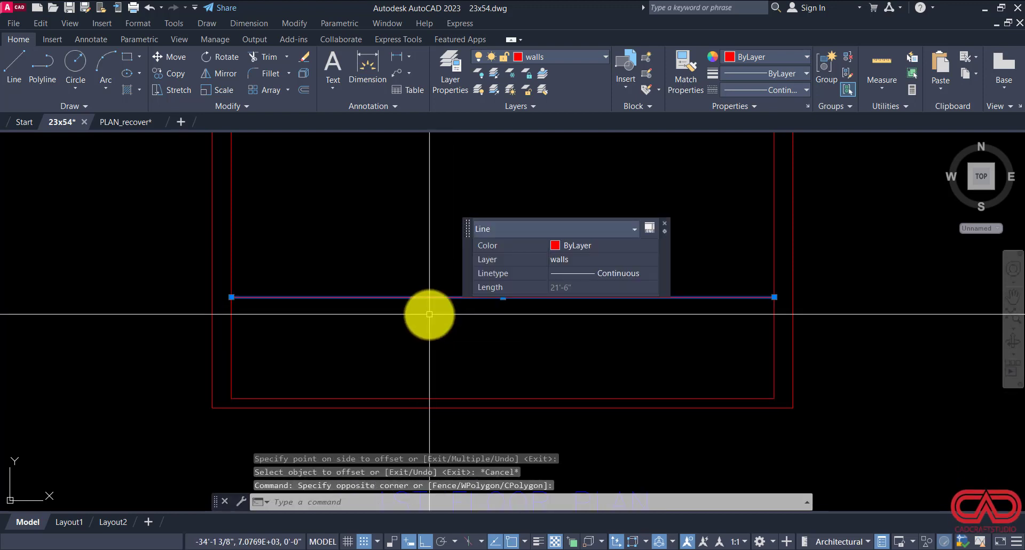
pyautogui.write('o')
pyautogui.press('Return')
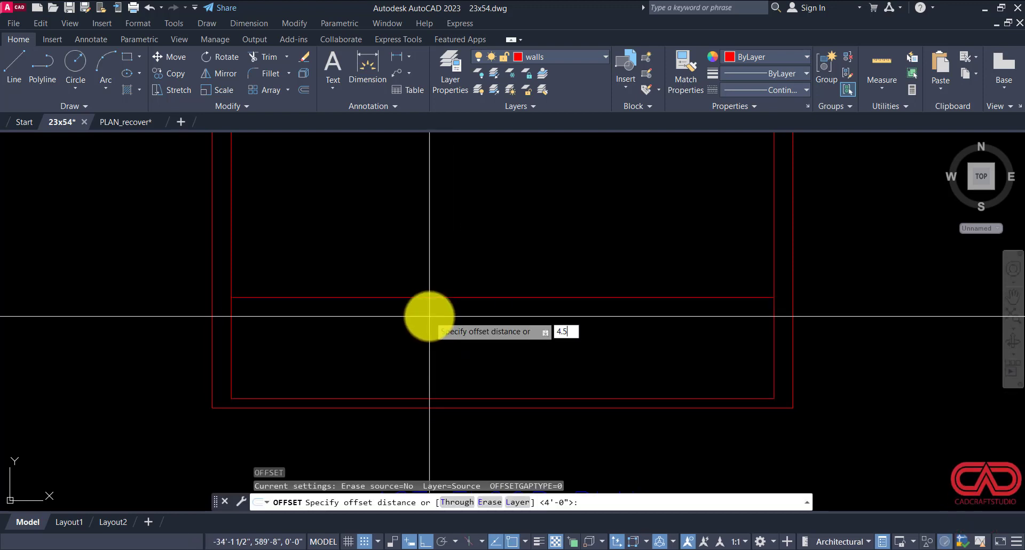
pyautogui.write('4.5')
pyautogui.press('Return')
pyautogui.click(430, 298)
pyautogui.click(433, 262)
pyautogui.press('Escape')
# Step: Offset the upper line of the 4.5 inch cross partition 12 feet up the plan
pyautogui.click(426, 287)
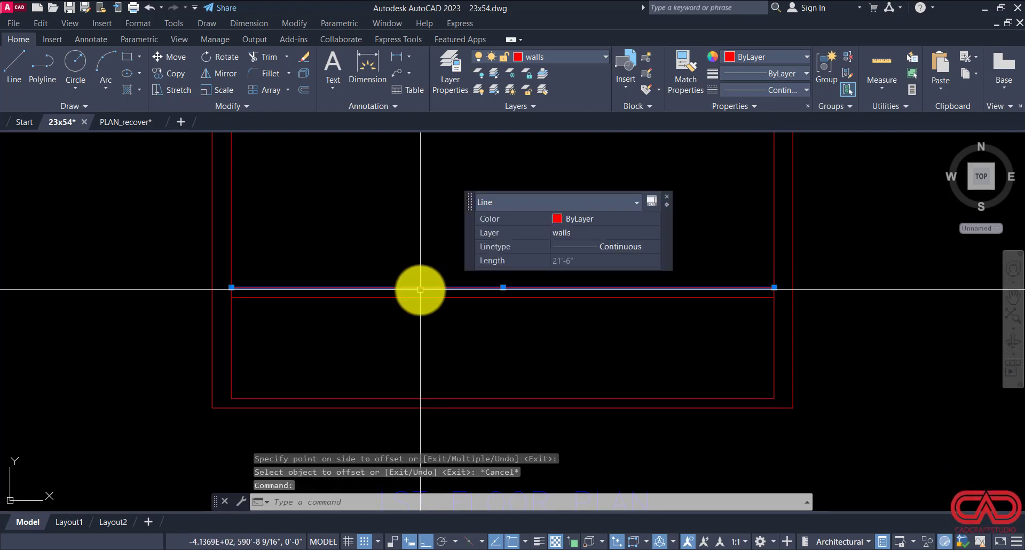
pyautogui.write('o')
pyautogui.press('Return')
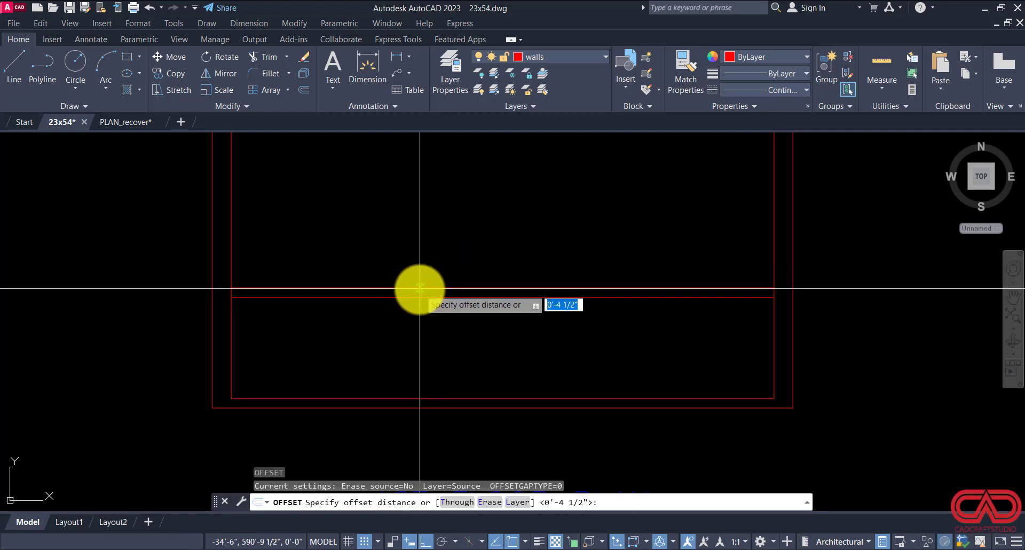
pyautogui.press('Return')
pyautogui.click(419, 288)
pyautogui.click(434, 242)
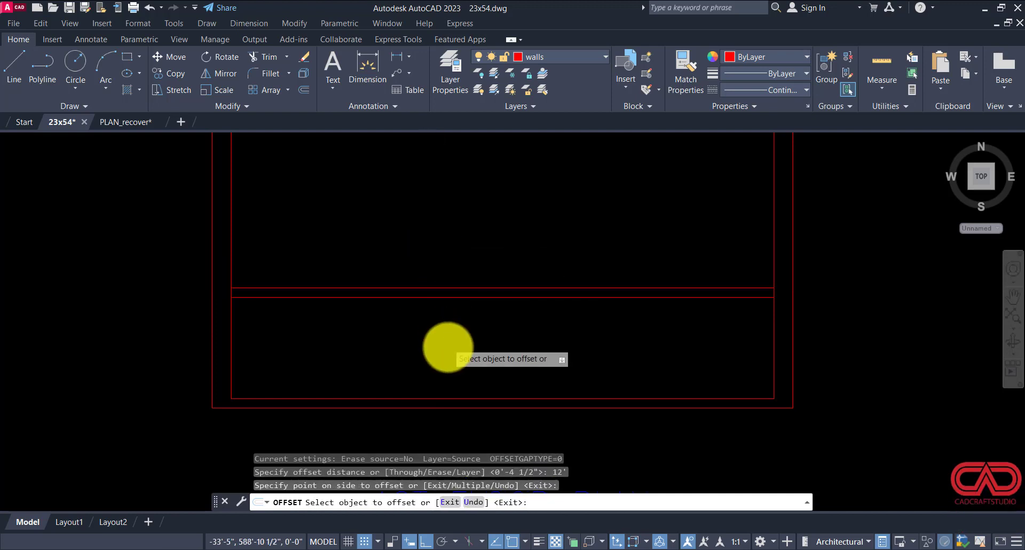
pyautogui.scroll(-3, 449, 346)
pyautogui.press('Escape')
# Step: Offset the new line near the foot of the staircase 9 inches upward to form a cross wall
pyautogui.click(447, 213)
pyautogui.click(443, 215)
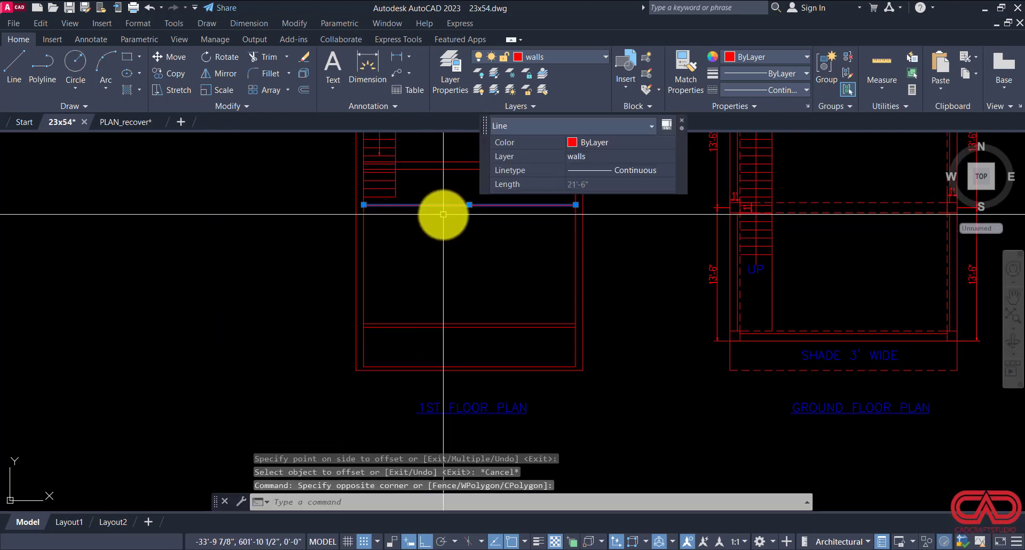
pyautogui.write('o')
pyautogui.press('Return')
pyautogui.write('9')
pyautogui.press('Return')
pyautogui.click(449, 204)
pyautogui.click(454, 178)
pyautogui.press('Escape')
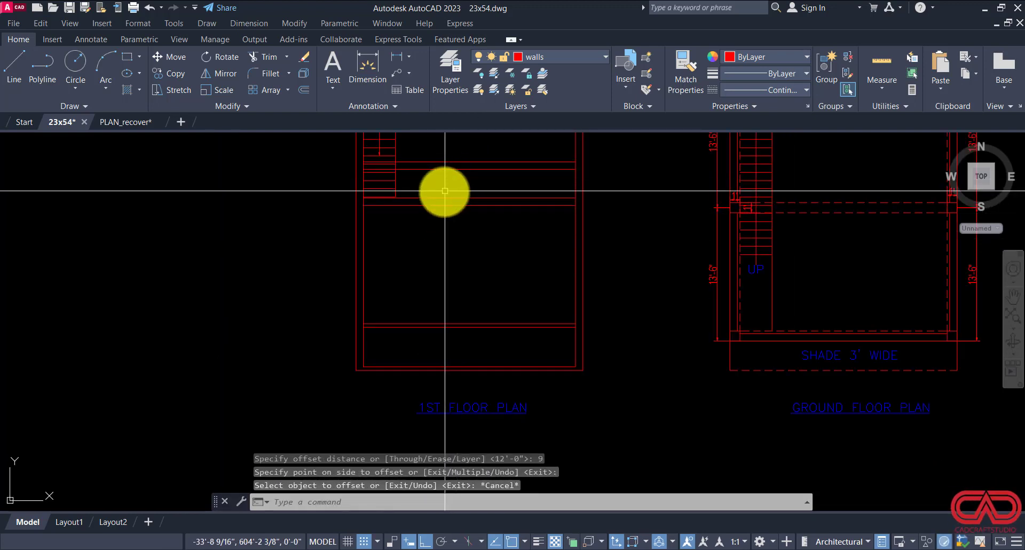
# Step: Erase both lines of the old cross wall that runs through the staircase
pyautogui.scroll(4, 434, 196)
pyautogui.press('Escape')
pyautogui.press('Escape')
pyautogui.scroll(-2, 398, 238)
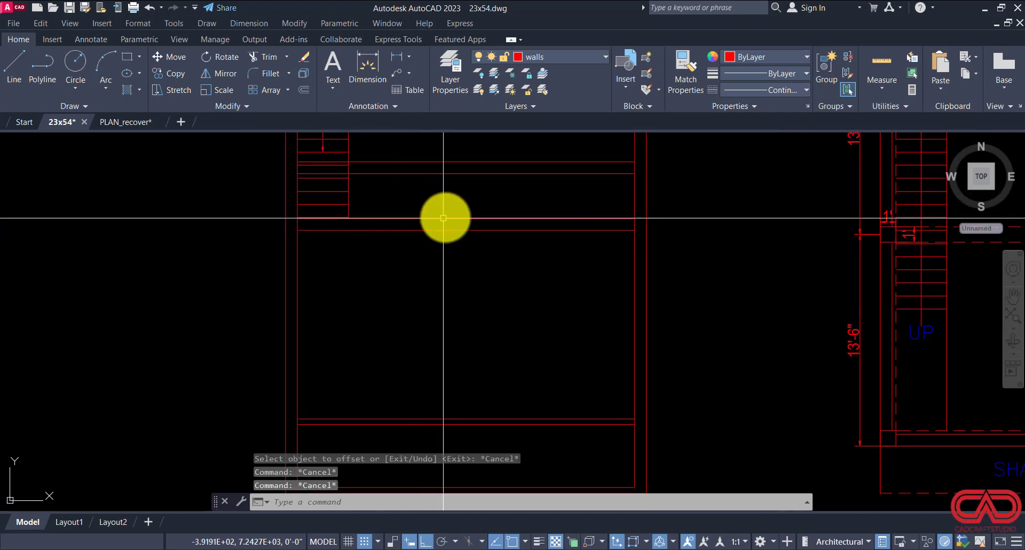
pyautogui.moveTo(441, 217)
pyautogui.mouseDown(button='middle')
pyautogui.moveTo(461, 207)
pyautogui.moveTo(469, 243)
pyautogui.mouseUp(button='middle')
pyautogui.click(466, 247)
pyautogui.click(440, 275)
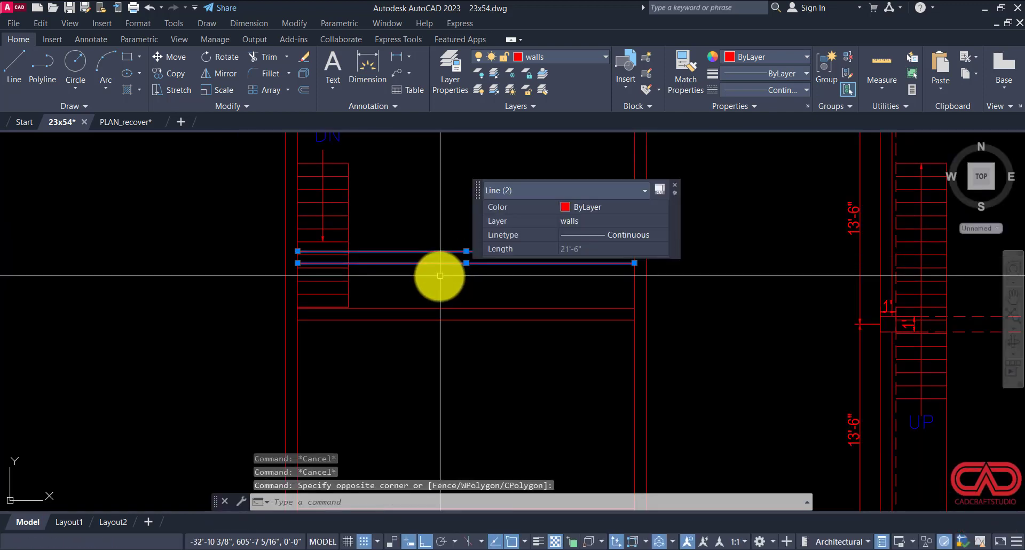
pyautogui.write('e')
pyautogui.press('Return')
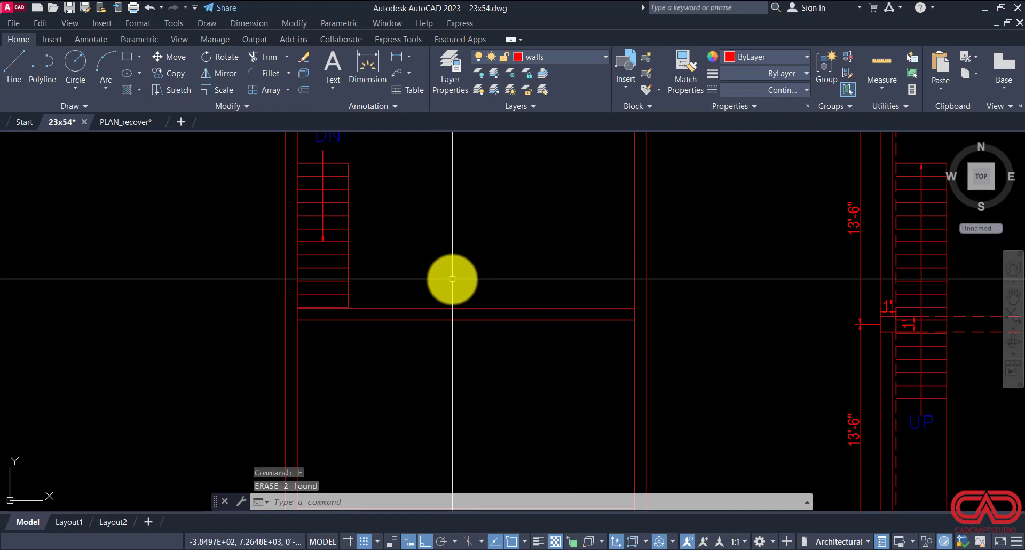
# Step: Offset the inner line of the first floor plan's right side wall 8 feet inward
pyautogui.scroll(-3, 452, 278)
pyautogui.scroll(3, 399, 398)
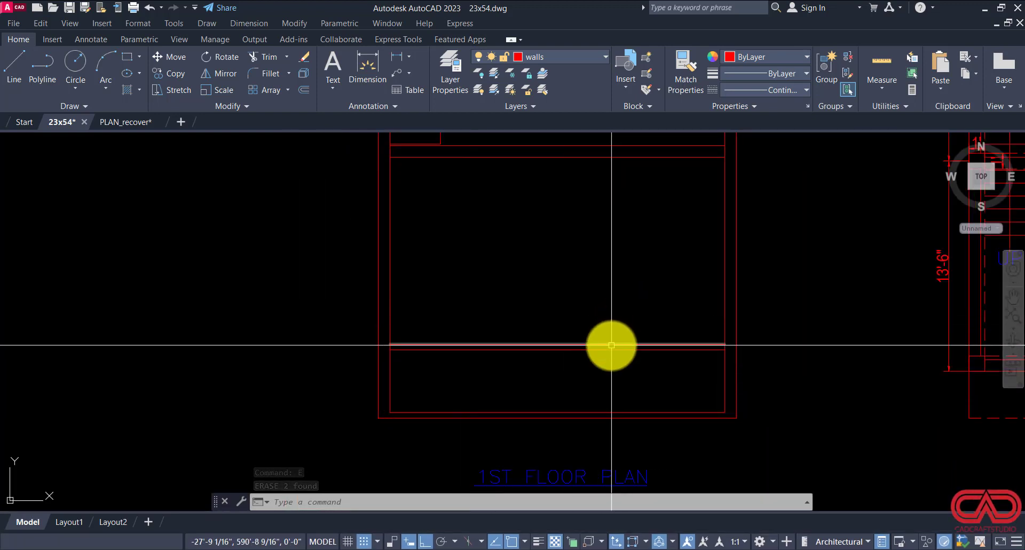
pyautogui.moveTo(614, 310); pyautogui.dragTo(585, 491, button='middle')
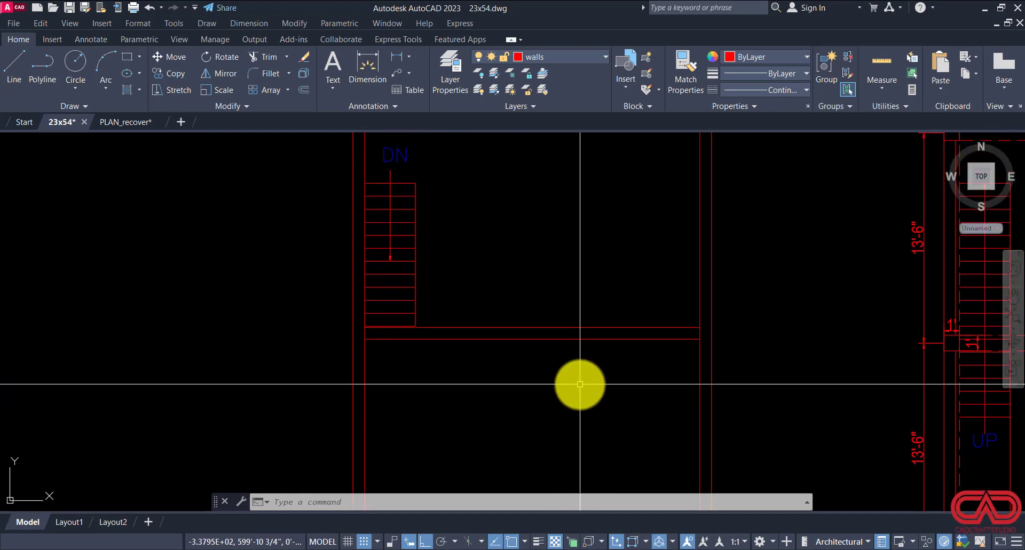
pyautogui.moveTo(582, 352); pyautogui.dragTo(571, 277, button='middle')
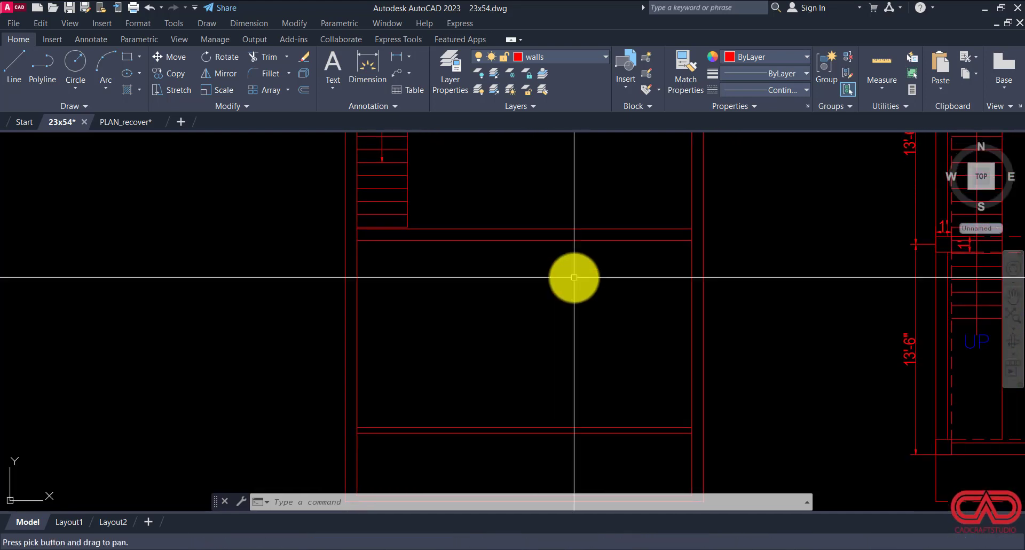
pyautogui.press('Escape')
pyautogui.click(689, 299)
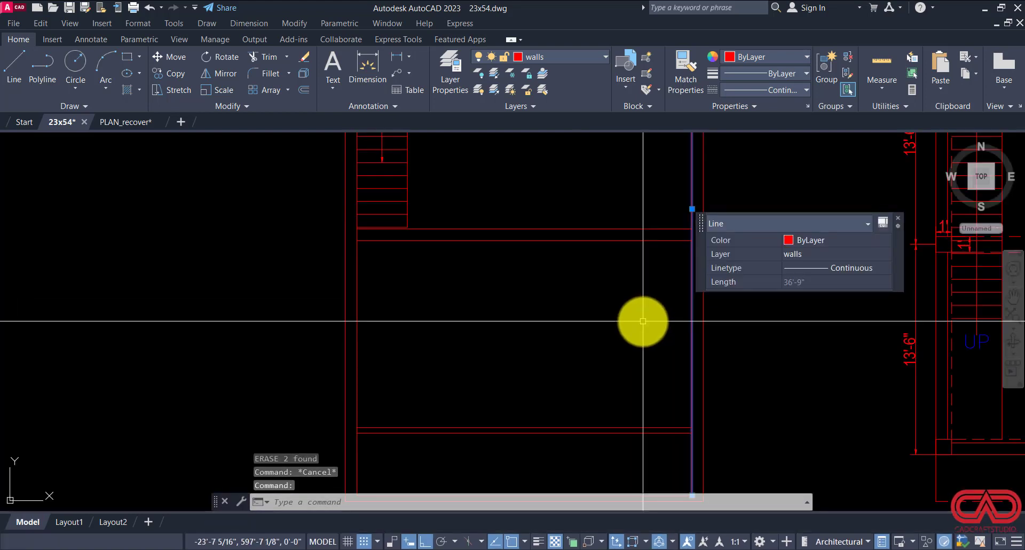
pyautogui.write('o')
pyautogui.press('Return')
pyautogui.write('8')
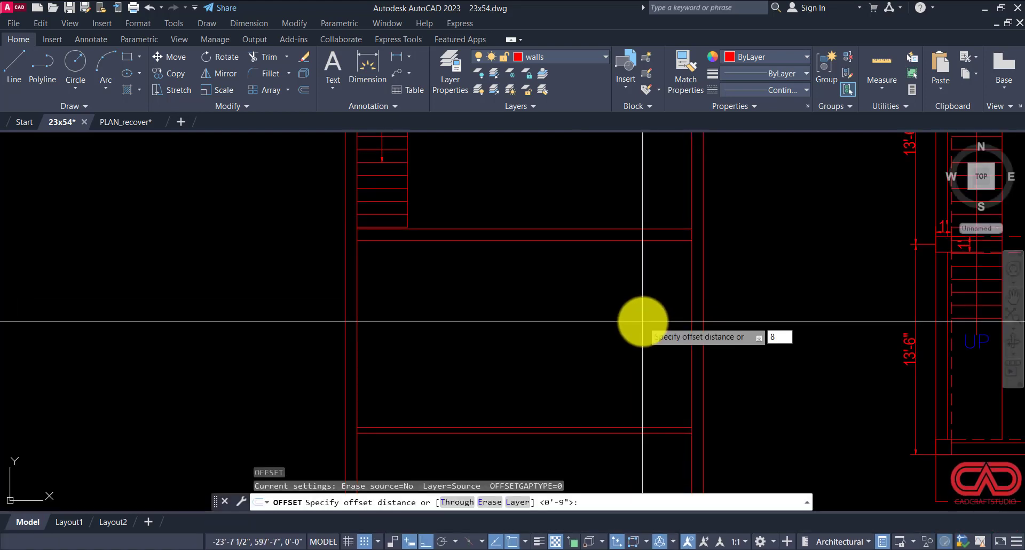
pyautogui.write("'")
pyautogui.press('Return')
pyautogui.click(613, 329)
pyautogui.press('Escape')
# Step: Offset the new vertical line 9 inches to the left to form a vertical partition wall
pyautogui.click(609, 328)
pyautogui.click(528, 319)
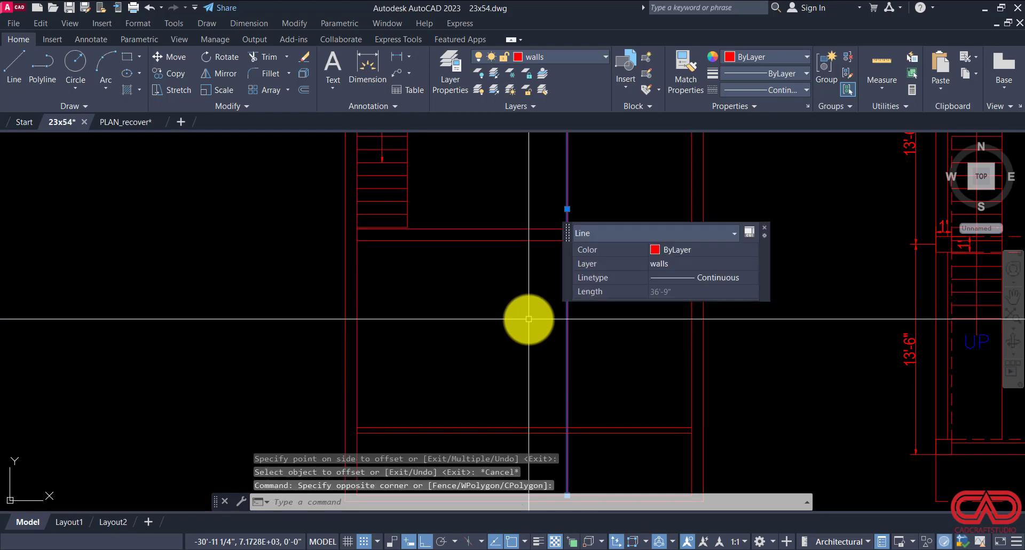
pyautogui.write('o')
pyautogui.press('Return')
pyautogui.write('9')
pyautogui.press('Return')
pyautogui.click(567, 323)
pyautogui.click(500, 320)
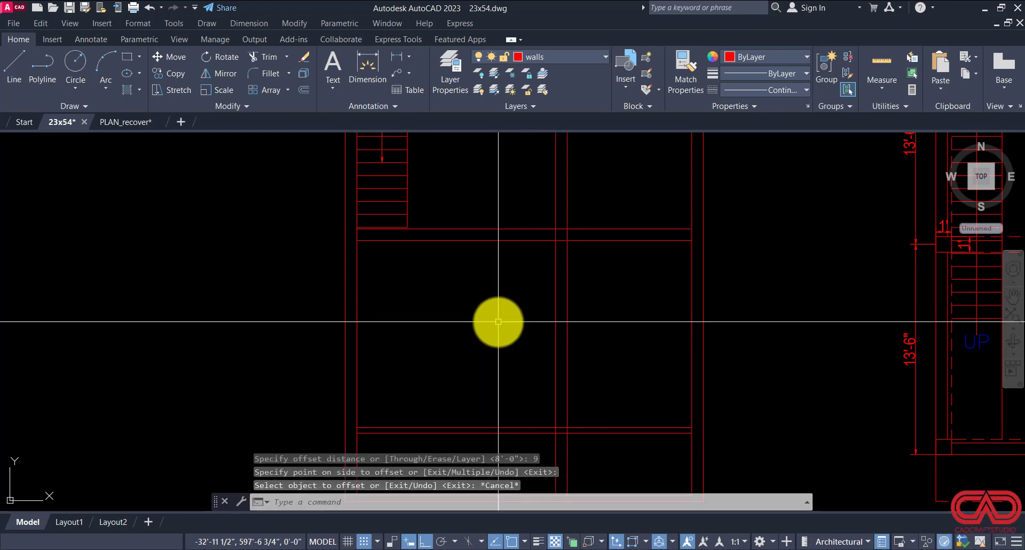
pyautogui.press('Escape')
# Step: Trim the vertical partition above the cross wall below the staircase and open the junction between the two walls
pyautogui.write('tr')
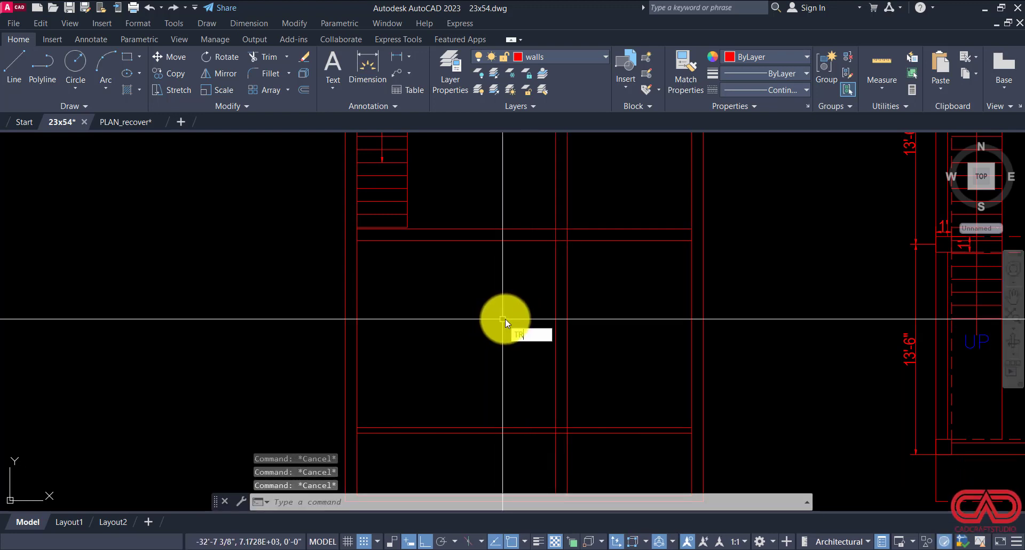
pyautogui.press('Return')
pyautogui.click(560, 202)
pyautogui.click(551, 204)
pyautogui.press('Return')
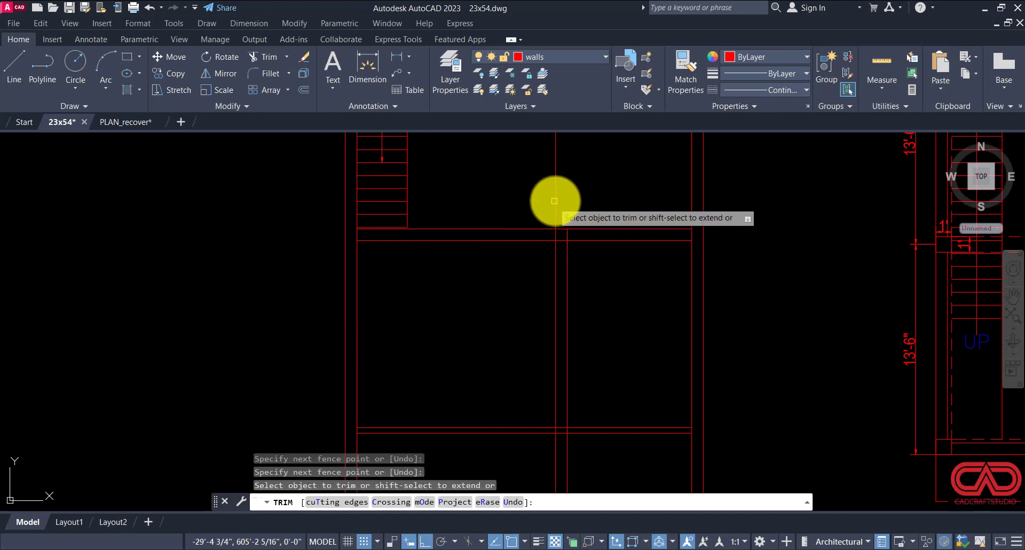
pyautogui.scroll(4, 553, 237)
pyautogui.click(604, 223)
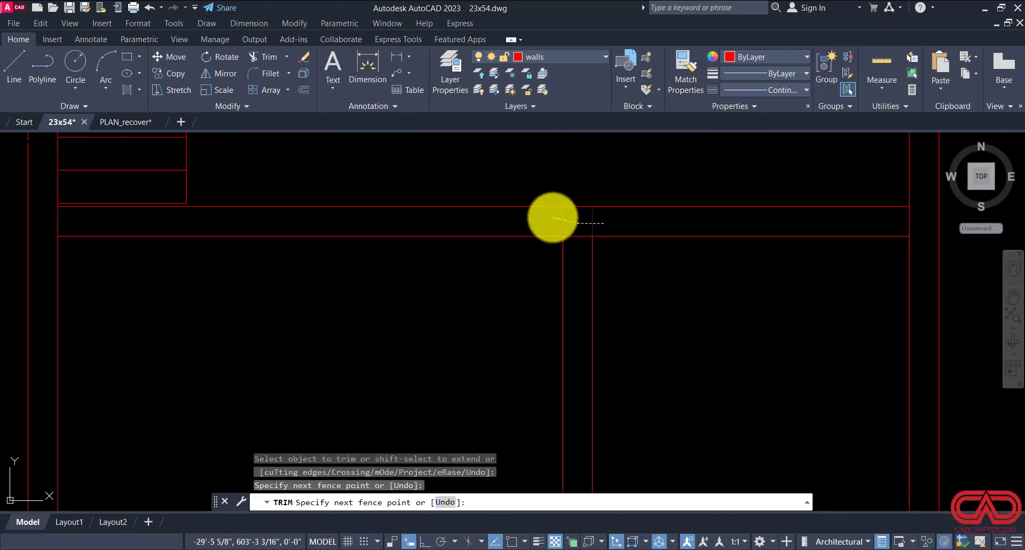
pyautogui.click(551, 218)
pyautogui.press('Return')
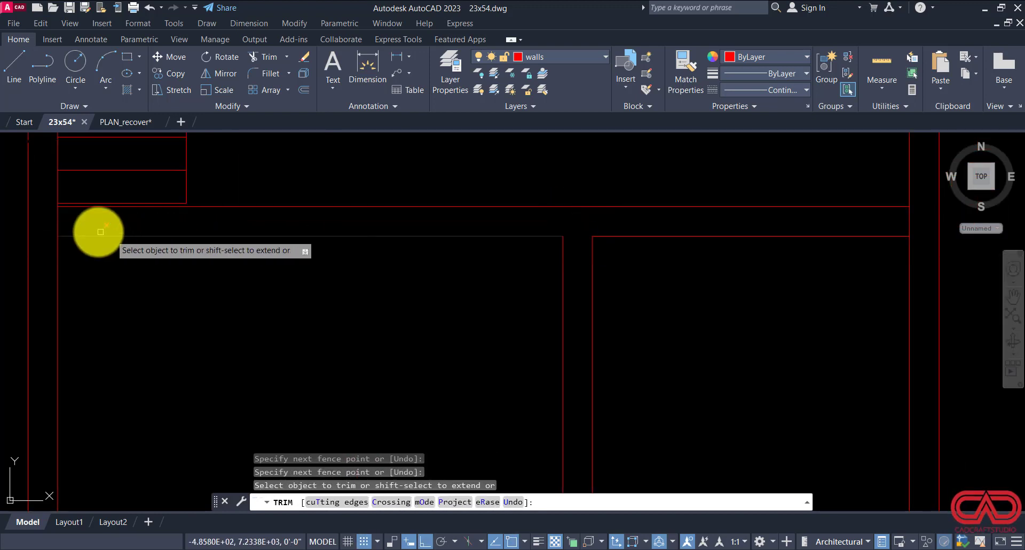
pyautogui.press('Escape')
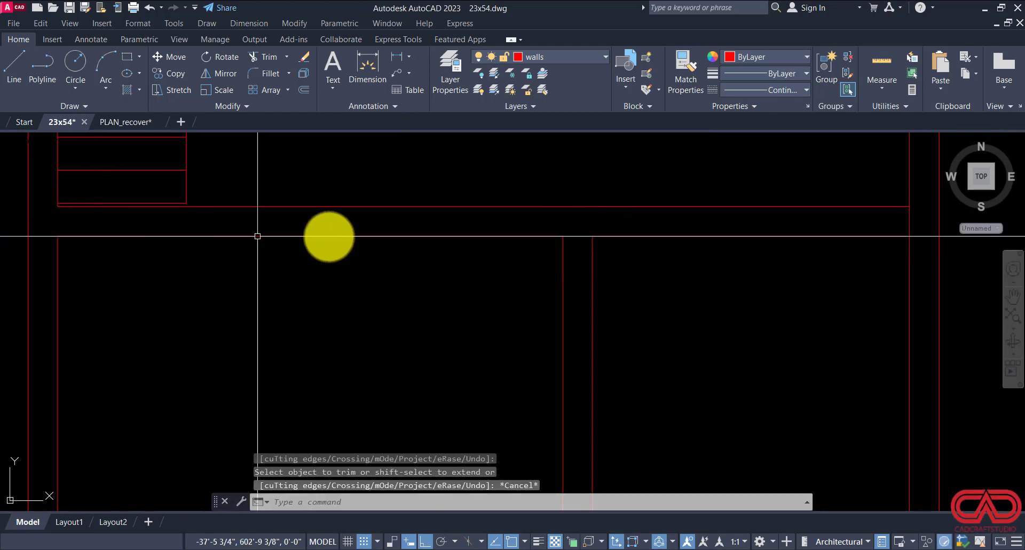
# Step: Trim the overlapping lines where the vertical partition crosses the 4.5 inch cross partition
pyautogui.scroll(-2, 460, 235)
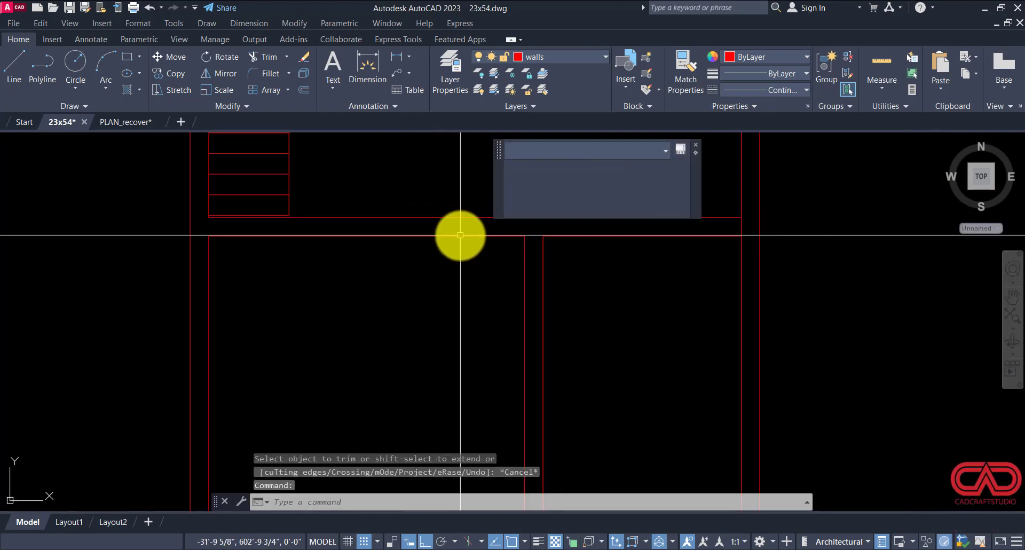
pyautogui.press('Escape')
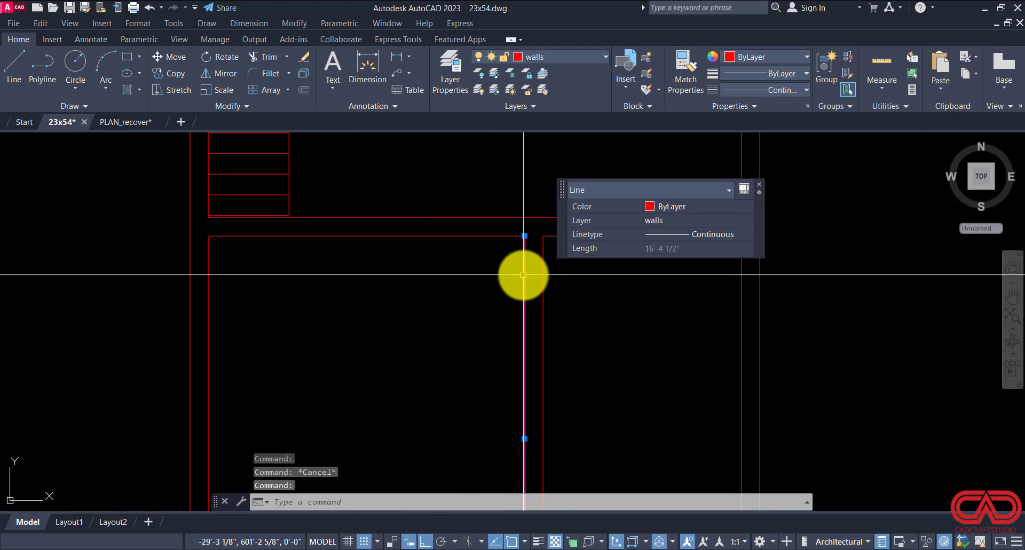
pyautogui.scroll(-3, 515, 272)
pyautogui.press('Escape')
pyautogui.press('Escape')
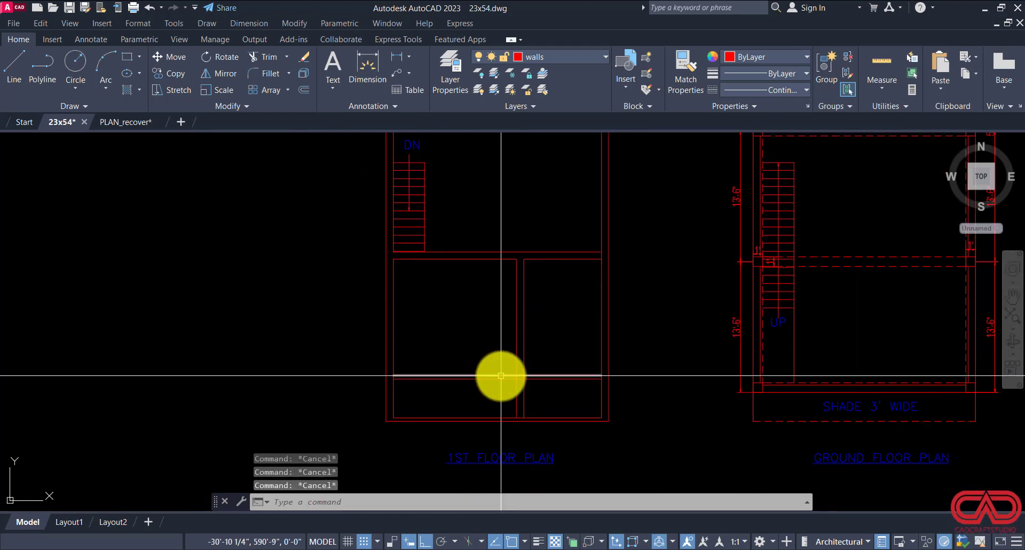
pyautogui.write('TR')
pyautogui.press('Return')
pyautogui.scroll(4, 501, 377)
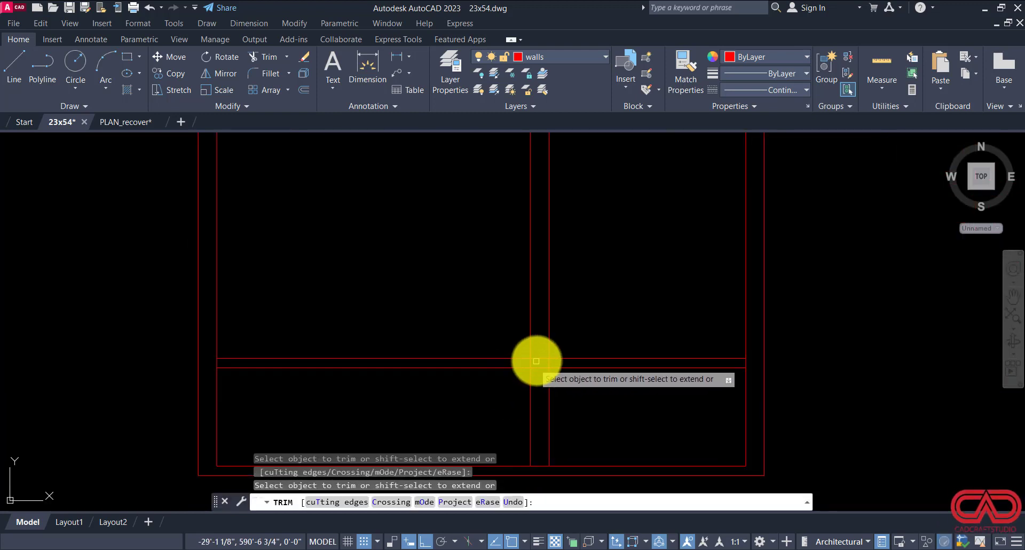
pyautogui.moveTo(533, 360)
pyautogui.mouseDown()
pyautogui.moveTo(540, 350)
pyautogui.moveTo(538, 376)
pyautogui.mouseUp()
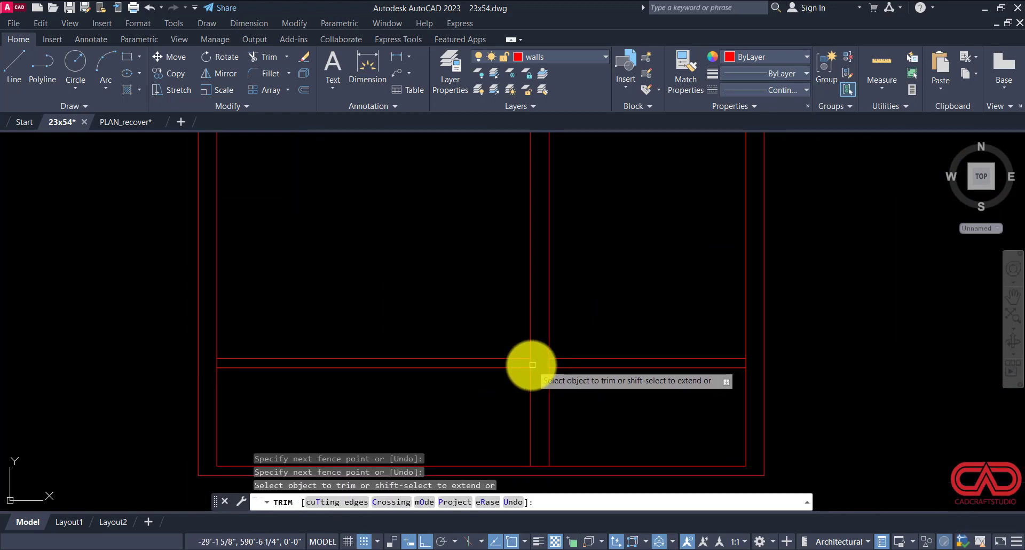
pyautogui.scroll(-2, 550, 389)
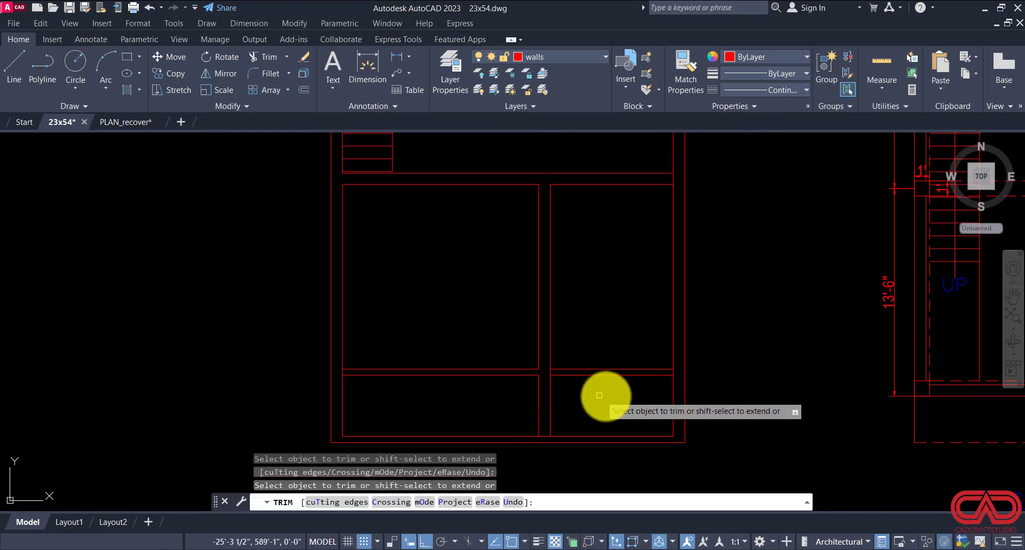
pyautogui.press('Escape')
# Step: Move both lines of the 4.5 inch partition in the right-hand room 12 inches down the plan
pyautogui.click(612, 371)
pyautogui.click(601, 384)
pyautogui.click(595, 394)
pyautogui.write('MOVE')
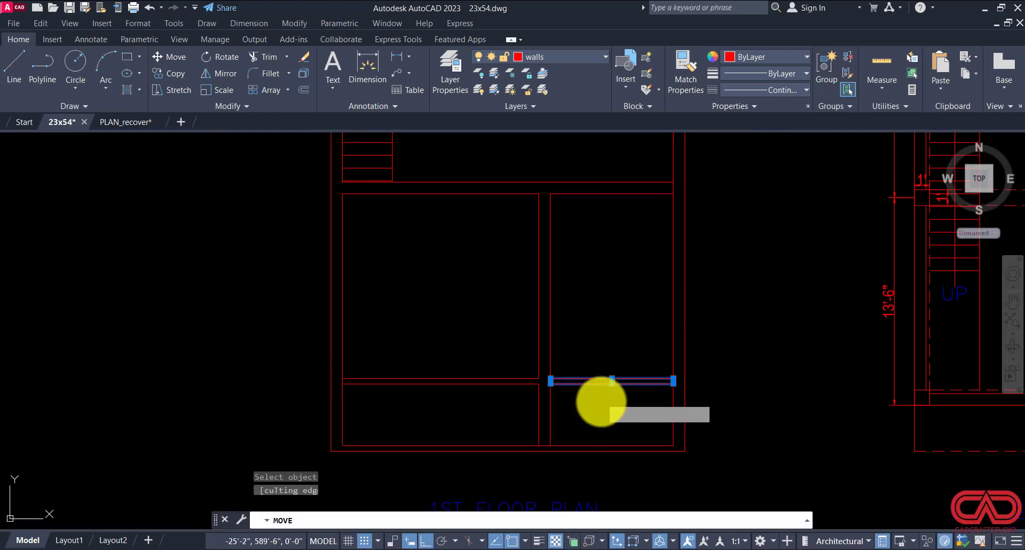
pyautogui.press('Return')
pyautogui.click(601, 390)
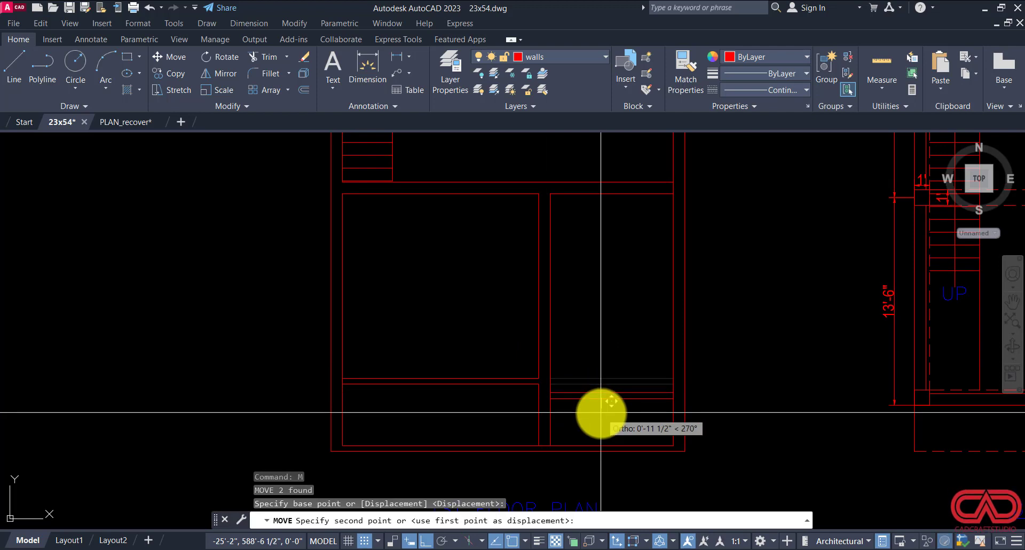
pyautogui.write('12')
pyautogui.press('Return')
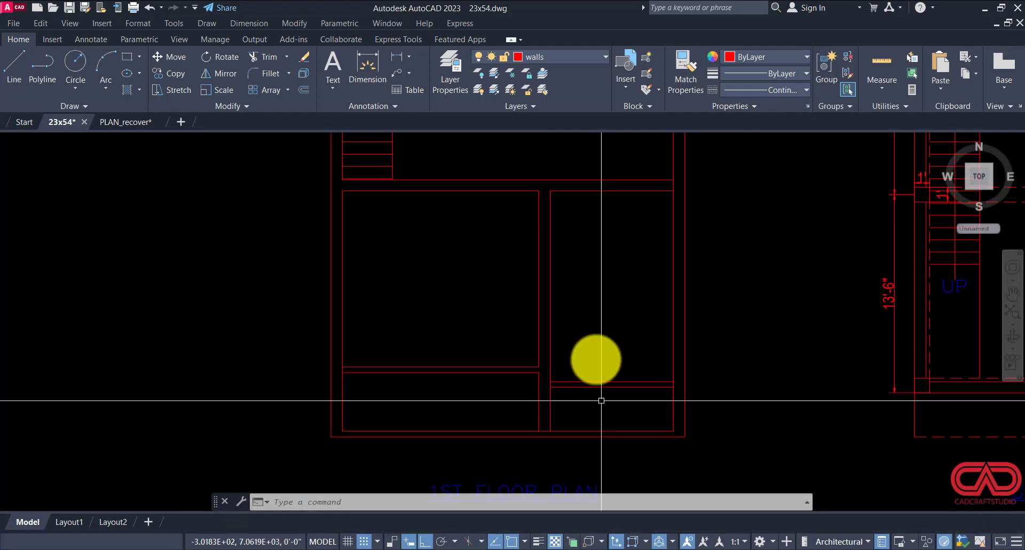
# Step: Stretch the vertical partition with its connected cross walls 12 inches to the right and check the left room's side lengths
pyautogui.click(562, 155)
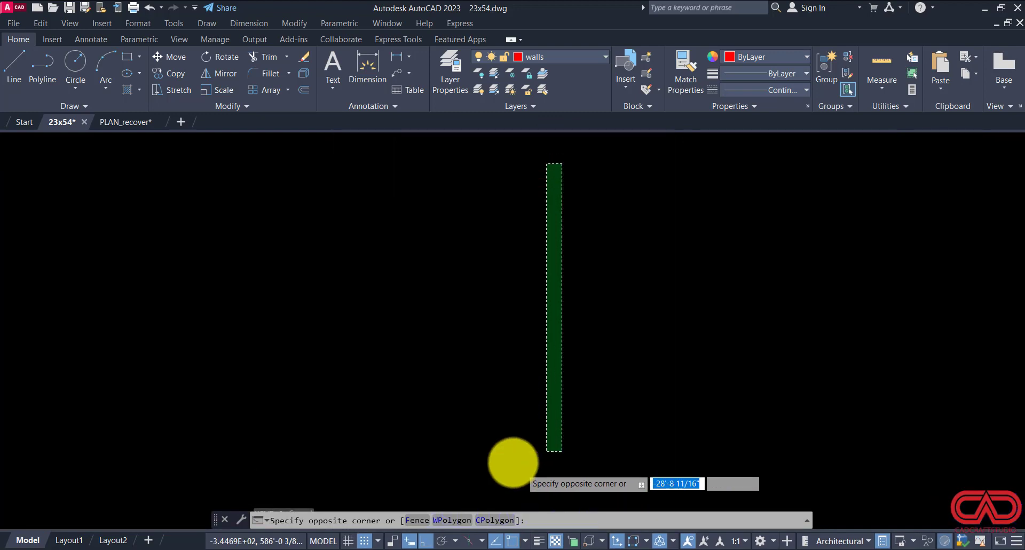
pyautogui.click(502, 464)
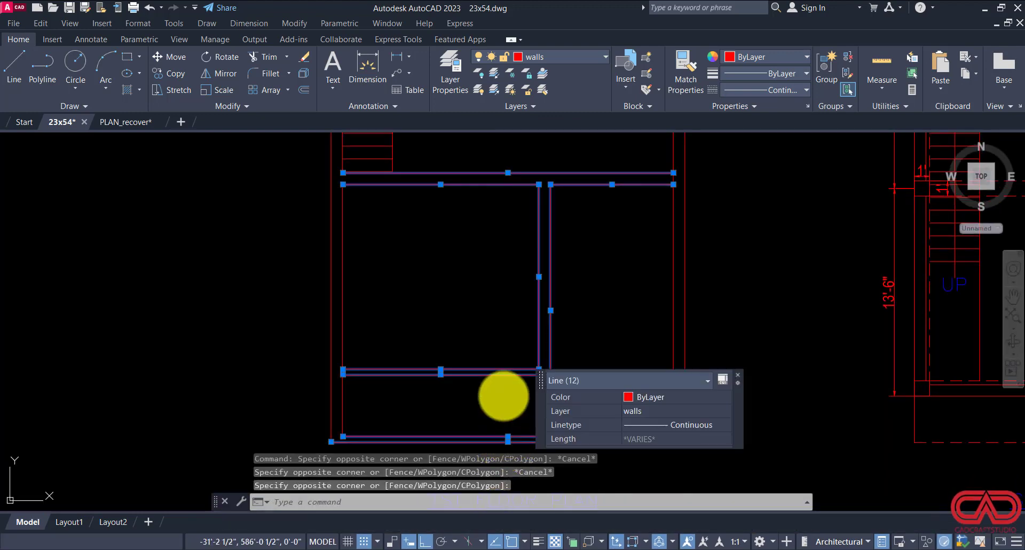
pyautogui.write('s')
pyautogui.press('Return')
pyautogui.click(477, 332)
pyautogui.write('12')
pyautogui.press('Return')
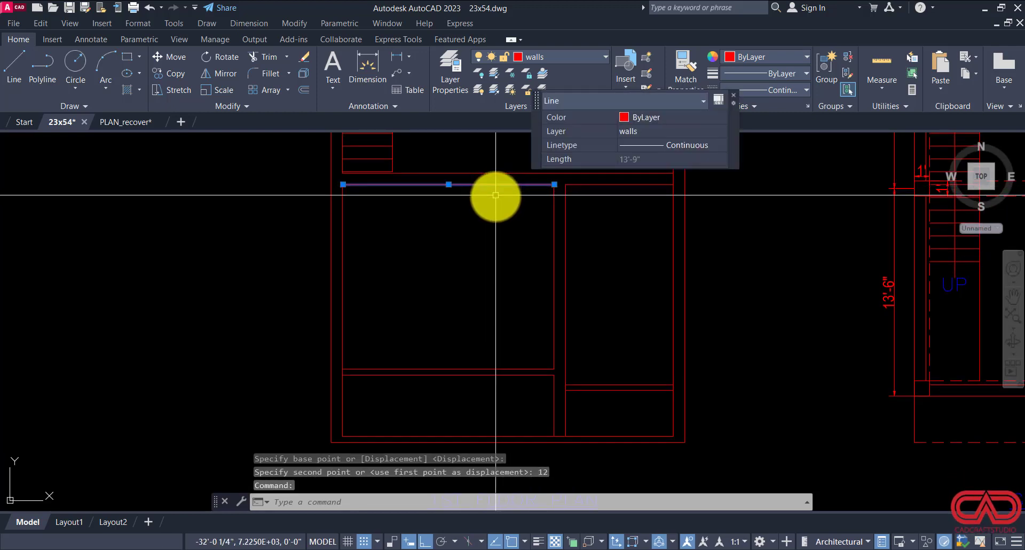
pyautogui.press('Escape')
pyautogui.click(554, 267)
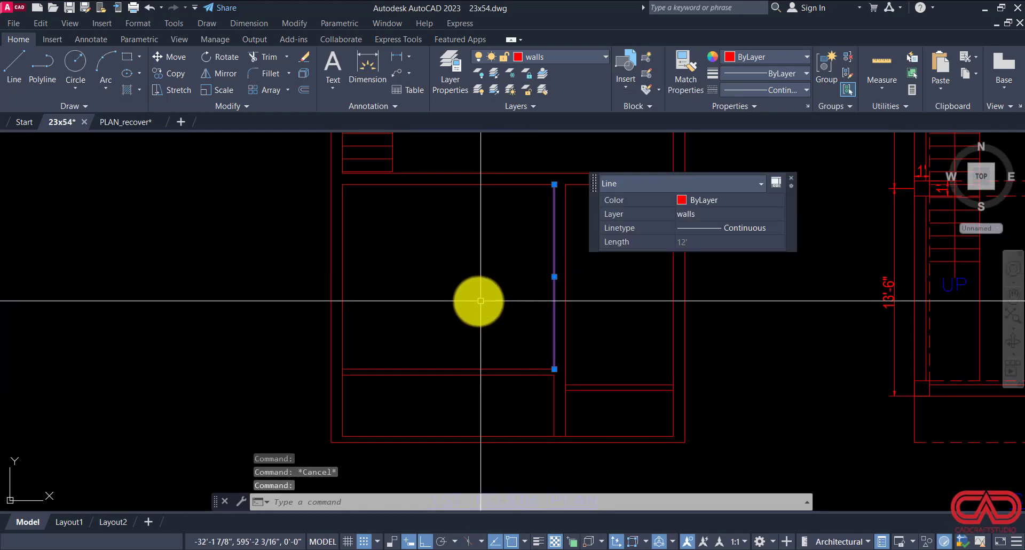
# Step: Trim the left wall's inner line between the two lines of the cross partition to open their junction
pyautogui.press('Escape')
pyautogui.write('TR')
pyautogui.press('Return')
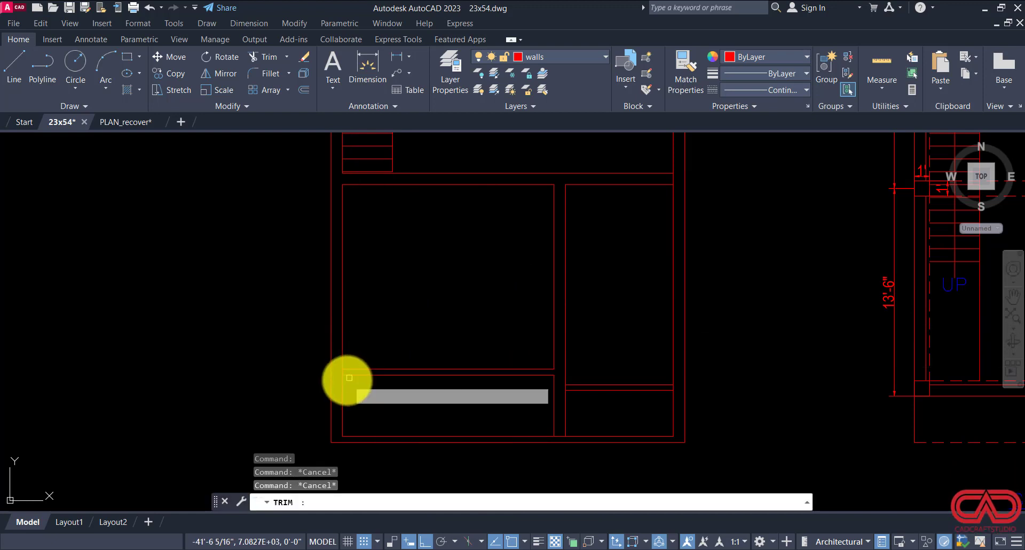
pyautogui.scroll(6, 346, 378)
pyautogui.click(331, 359)
pyautogui.press('Escape')
pyautogui.scroll(-5, 349, 345)
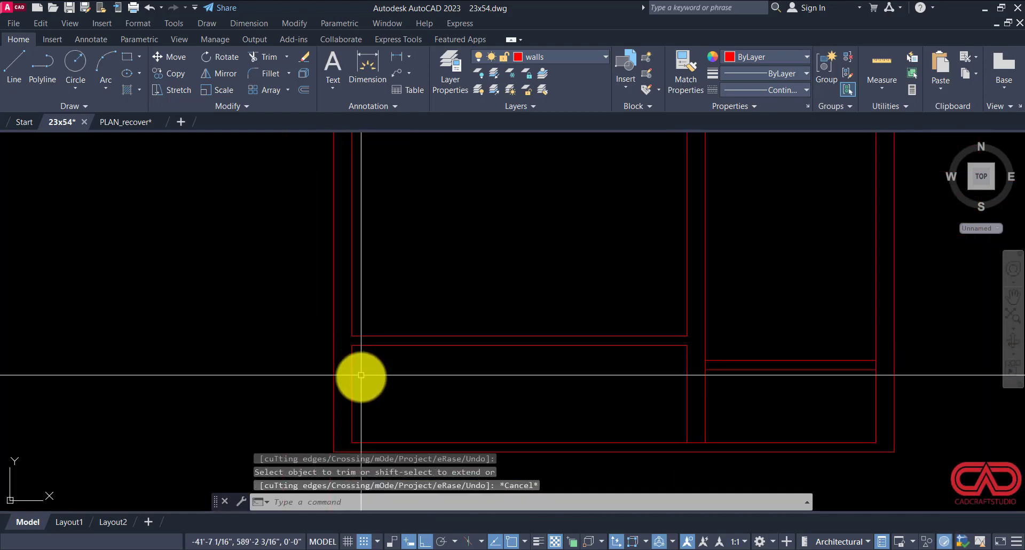
# Step: Move the left wall's inner line beside the lower-left room 4.5 inches outward
pyautogui.click(361, 373)
pyautogui.click(336, 380)
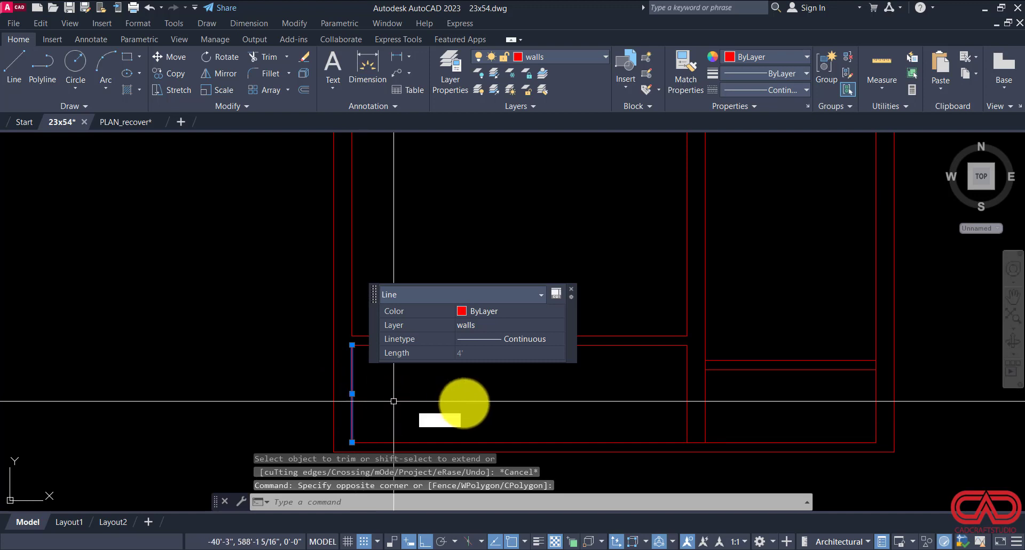
pyautogui.write('M')
pyautogui.press('Return')
pyautogui.click(475, 400)
pyautogui.write('4.5')
pyautogui.press('Return')
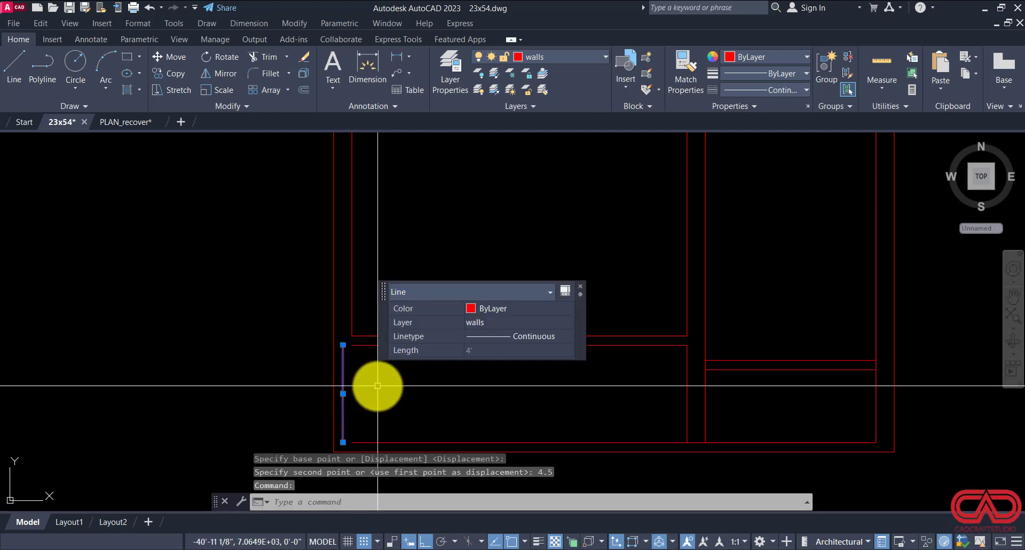
# Step: Offset the moved left wall line 8' to the right, into the lower-left room
pyautogui.write('o')
pyautogui.press('Return')
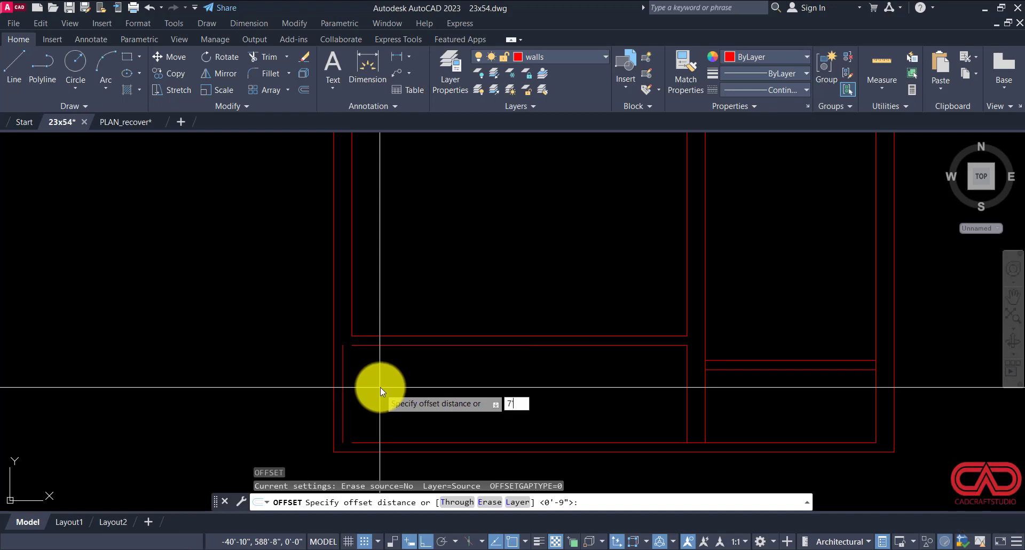
pyautogui.write('8')
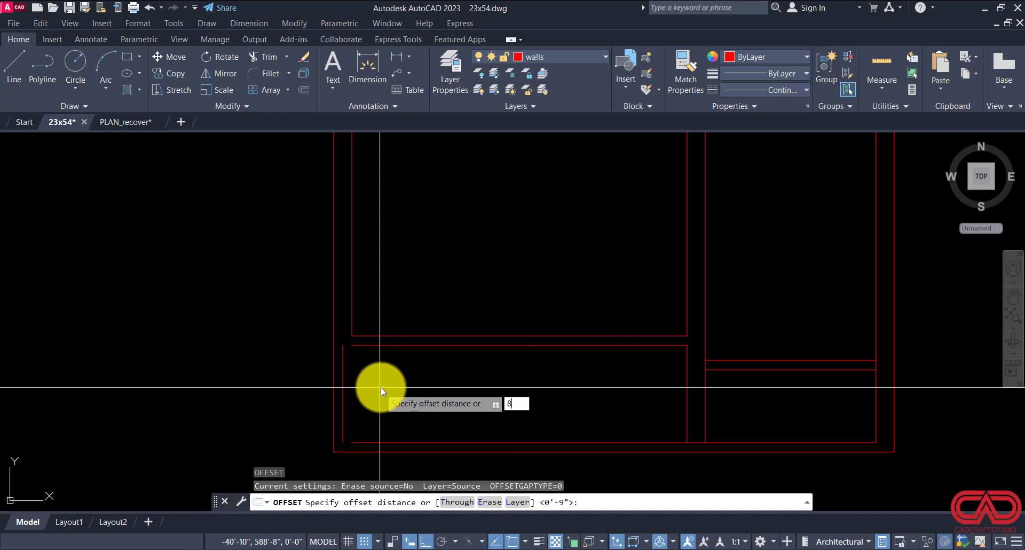
pyautogui.write("'")
pyautogui.press('Return')
pyautogui.click(342, 384)
pyautogui.click(443, 383)
pyautogui.press('Return')
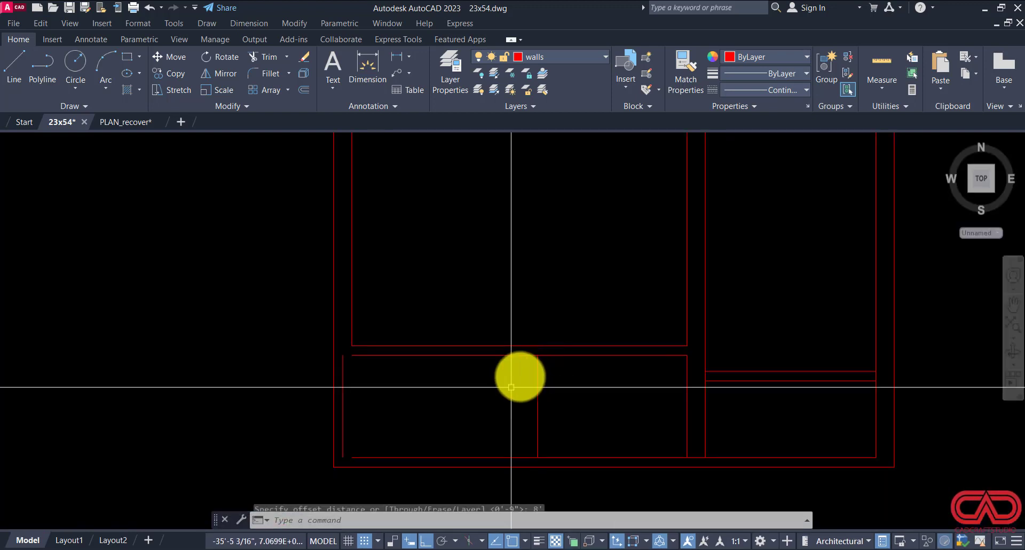
# Step: Move the new dividing line in the lower-left room 12 inches to the right
pyautogui.click(549, 360)
pyautogui.click(517, 378)
pyautogui.click(472, 387)
pyautogui.click(457, 388)
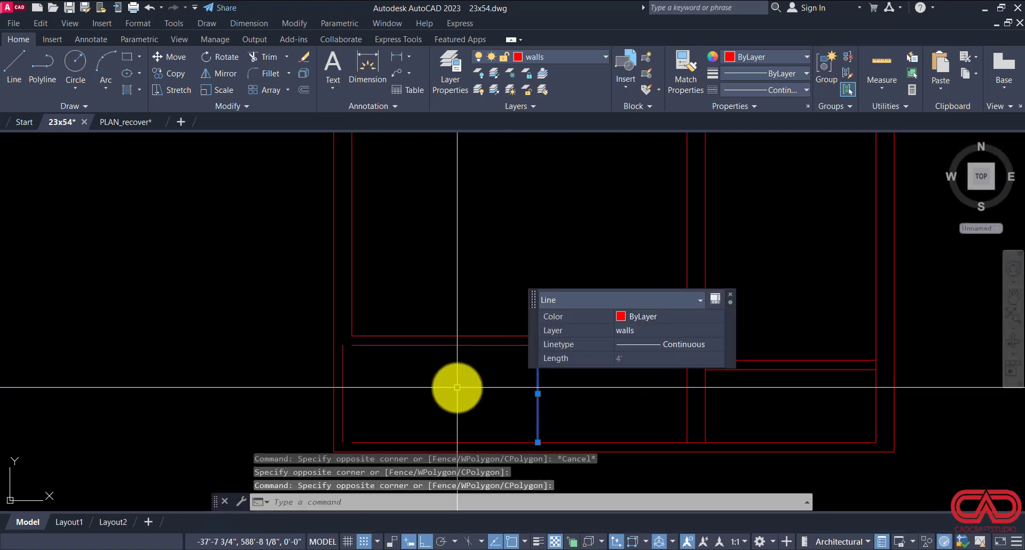
pyautogui.write('m')
pyautogui.press('Return')
pyautogui.click(448, 389)
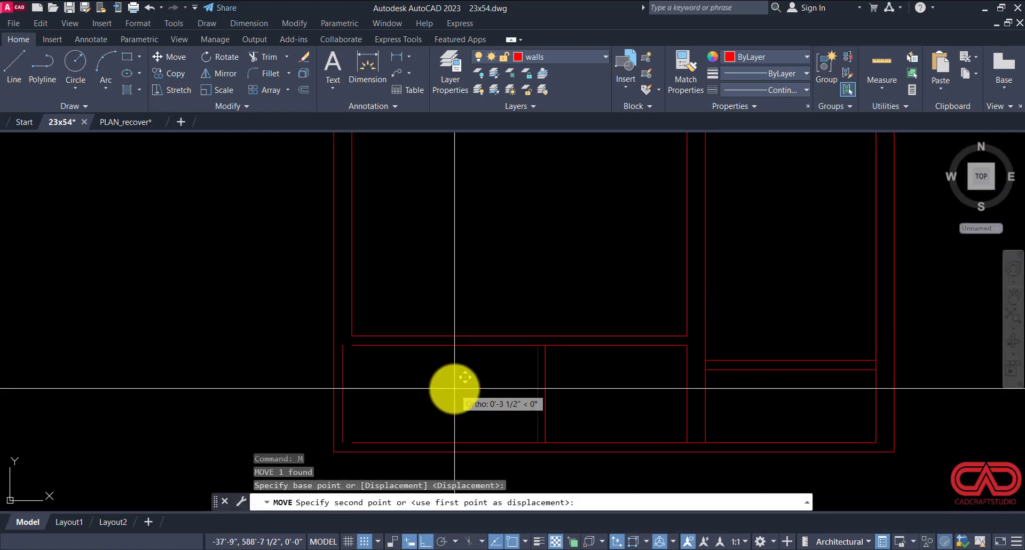
pyautogui.write('12')
pyautogui.press('Return')
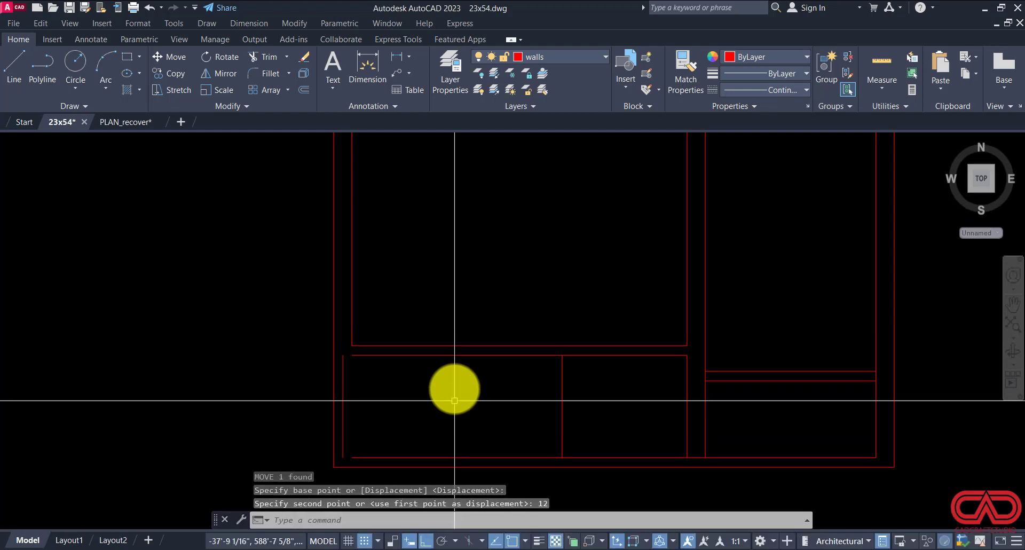
# Step: Fillet the lower-left room's shifted left side with its upper and lower wall lines into closed square corners
pyautogui.press('Escape')
pyautogui.write('f')
pyautogui.press('Return')
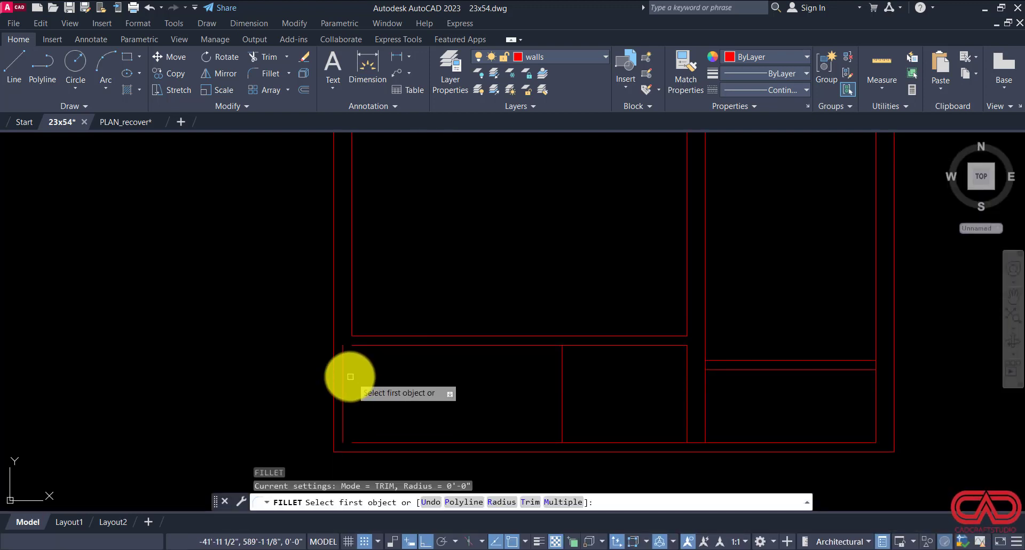
pyautogui.click(344, 368)
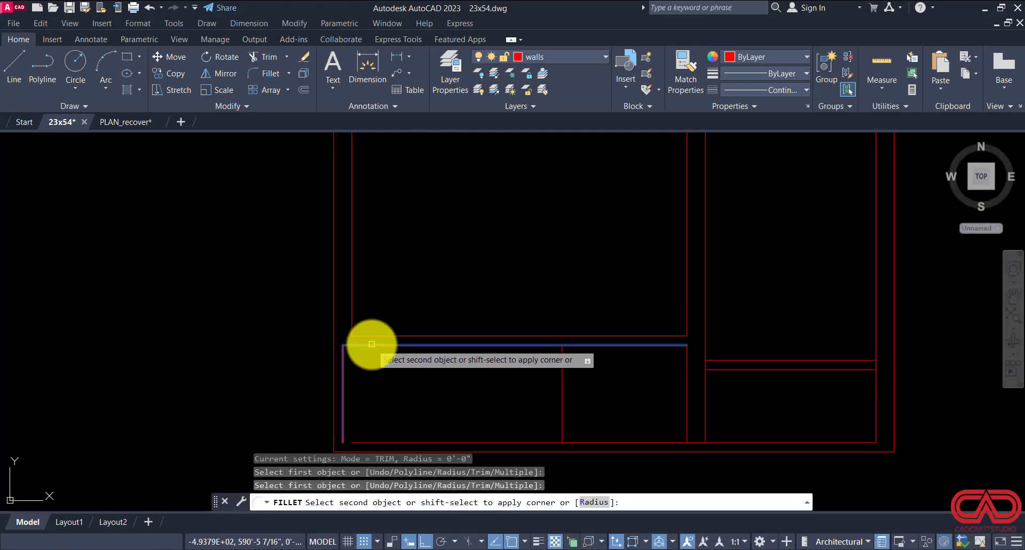
pyautogui.click(366, 346)
pyautogui.press('Return')
pyautogui.click(344, 416)
pyautogui.click(359, 442)
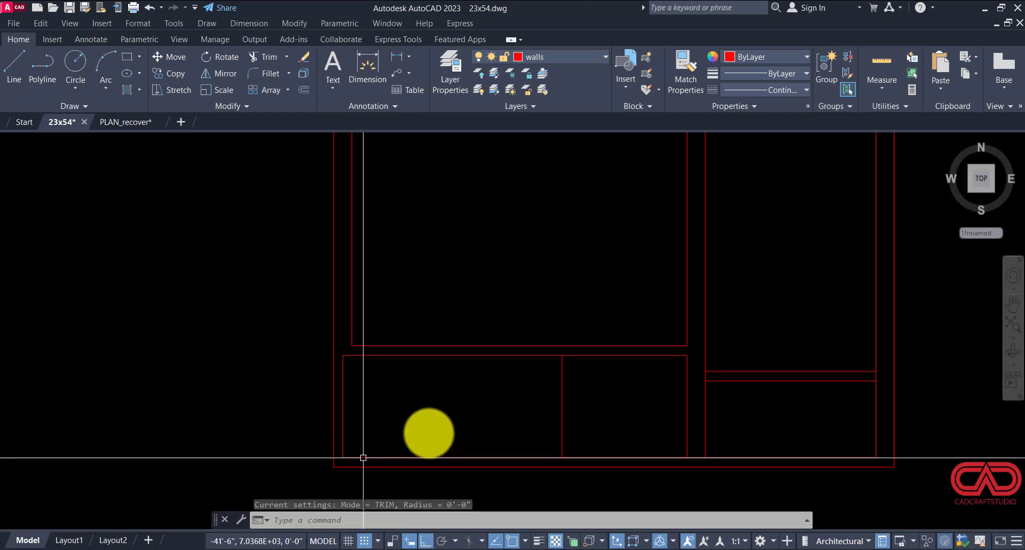
# Step: Offset the lower-left room's dividing line 4.5 inches to the left to form a partition wall
pyautogui.press('Escape')
pyautogui.click(595, 382)
pyautogui.click(532, 398)
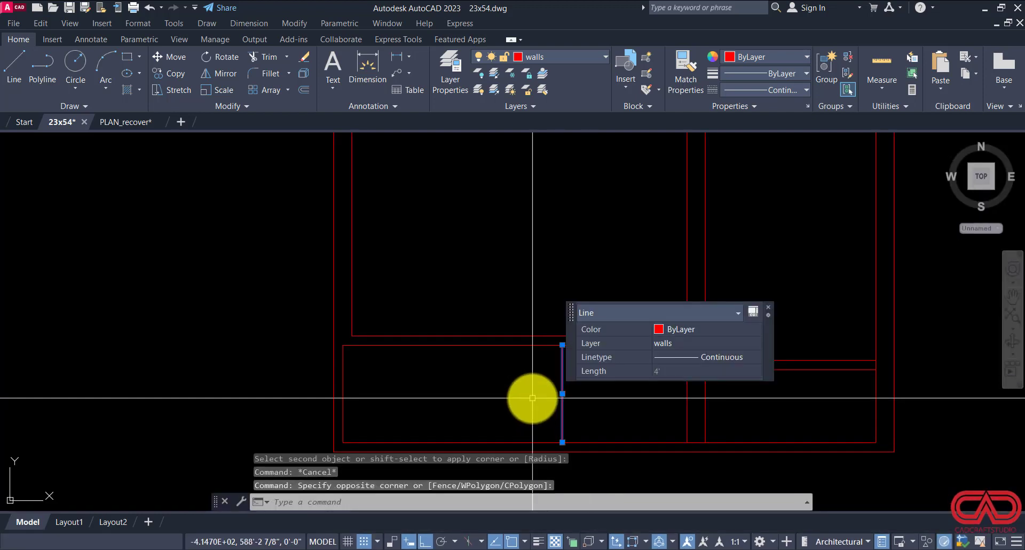
pyautogui.write('o')
pyautogui.press('Return')
pyautogui.write('4.5')
pyautogui.press('Return')
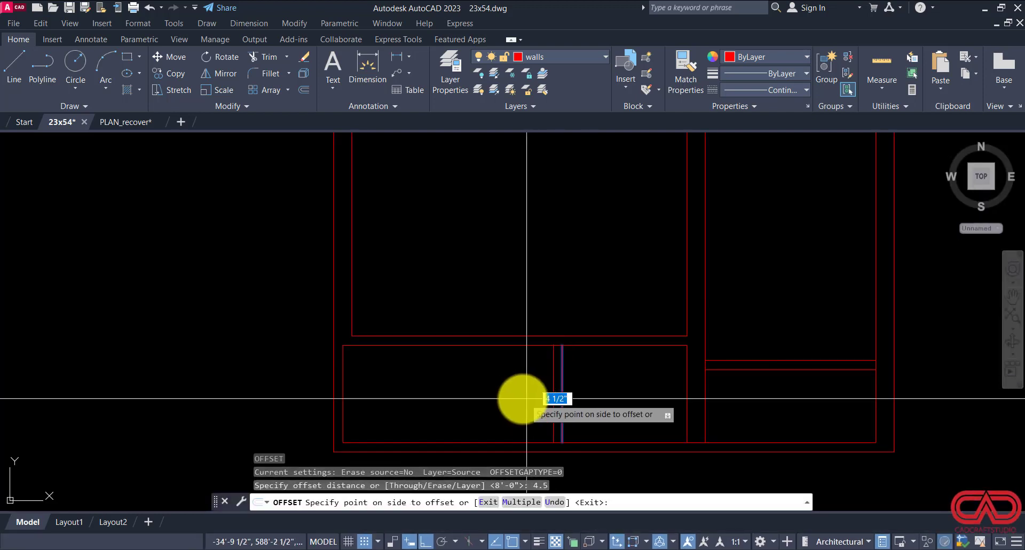
pyautogui.click(562, 398)
pyautogui.click(539, 400)
pyautogui.press('Escape')
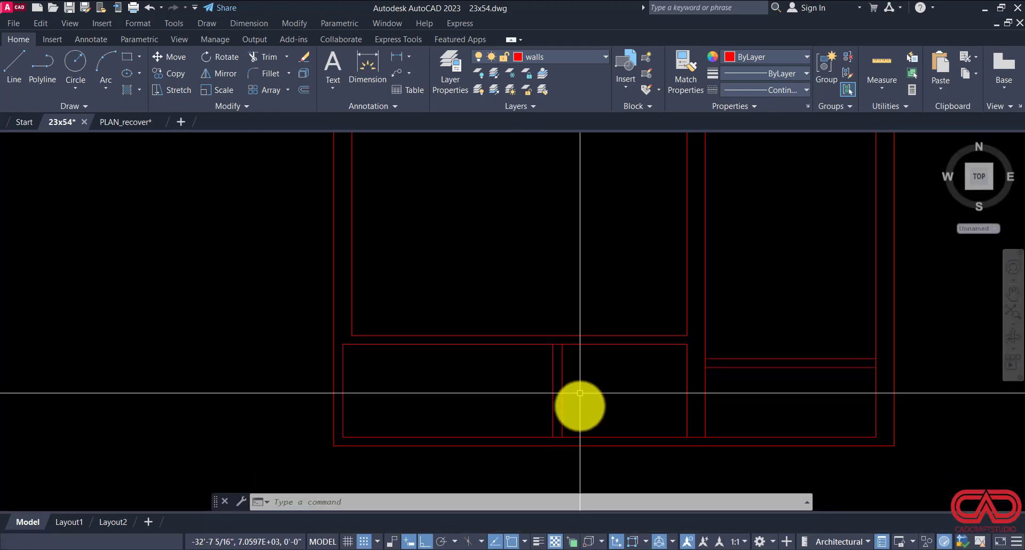
# Step: Fillet the vertical partition's right line to the right-hand cross partition's upper line, and its left line to the lower line, forming square corners
pyautogui.write('f')
pyautogui.press('Return')
pyautogui.click(706, 350)
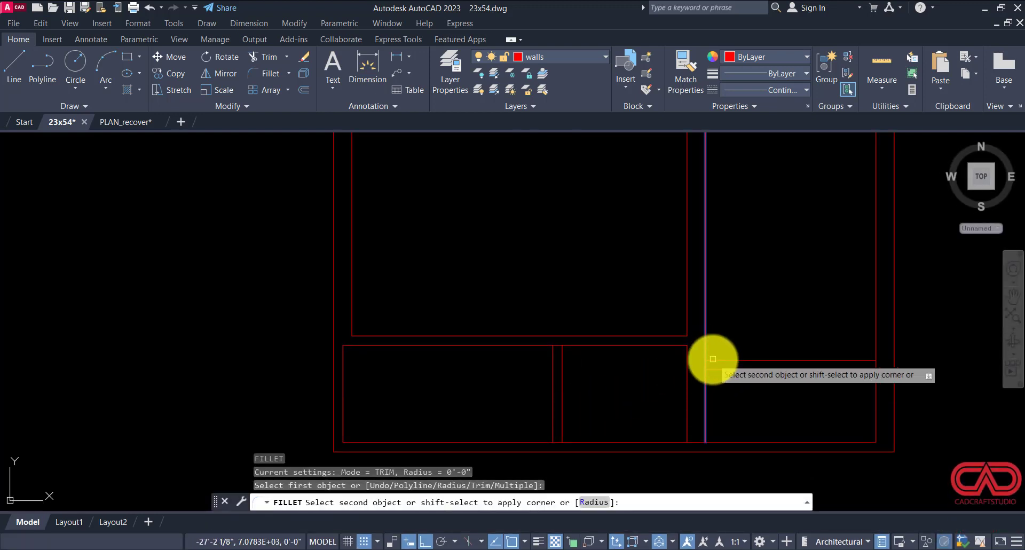
pyautogui.click(710, 361)
pyautogui.press('Return')
pyautogui.click(688, 360)
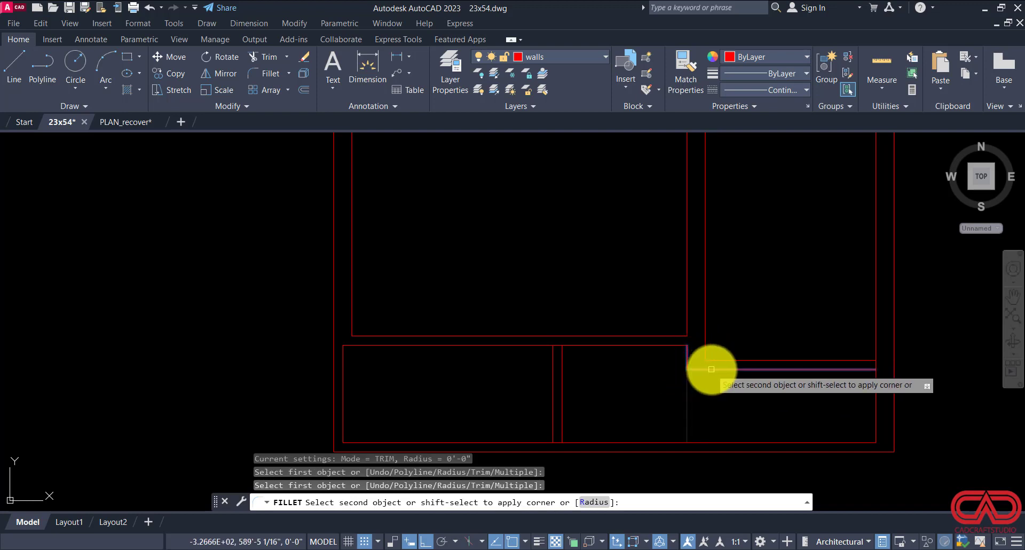
pyautogui.click(710, 367)
pyautogui.press('Escape')
pyautogui.press('Escape')
pyautogui.press('Escape')
pyautogui.scroll(-3, 511, 405)
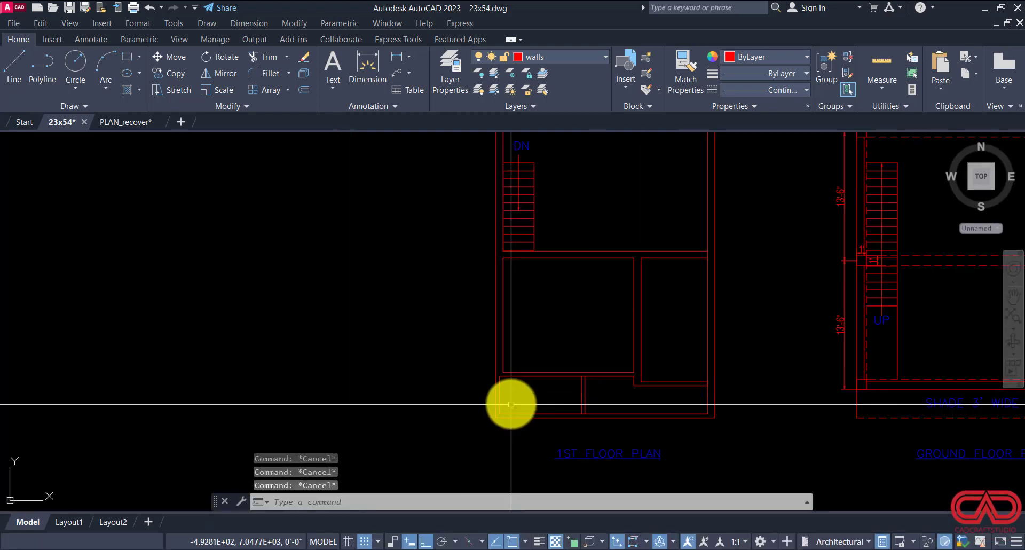
# Step: Trim the wall line segments between the new 4.5 inch partition's two lines at both of its ends
pyautogui.write('TR')
pyautogui.press('Return')
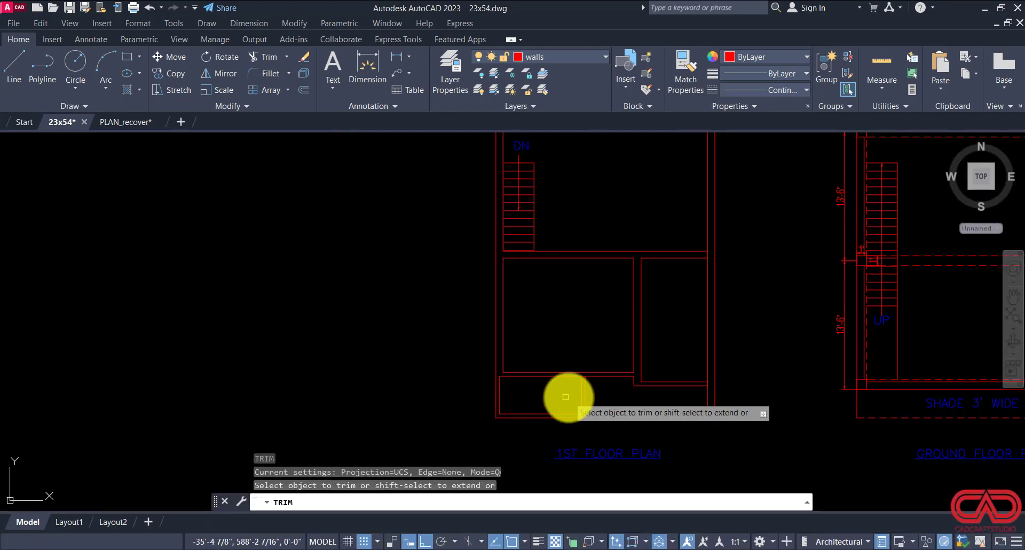
pyautogui.scroll(5, 568, 402)
pyautogui.scroll(-4, 619, 314)
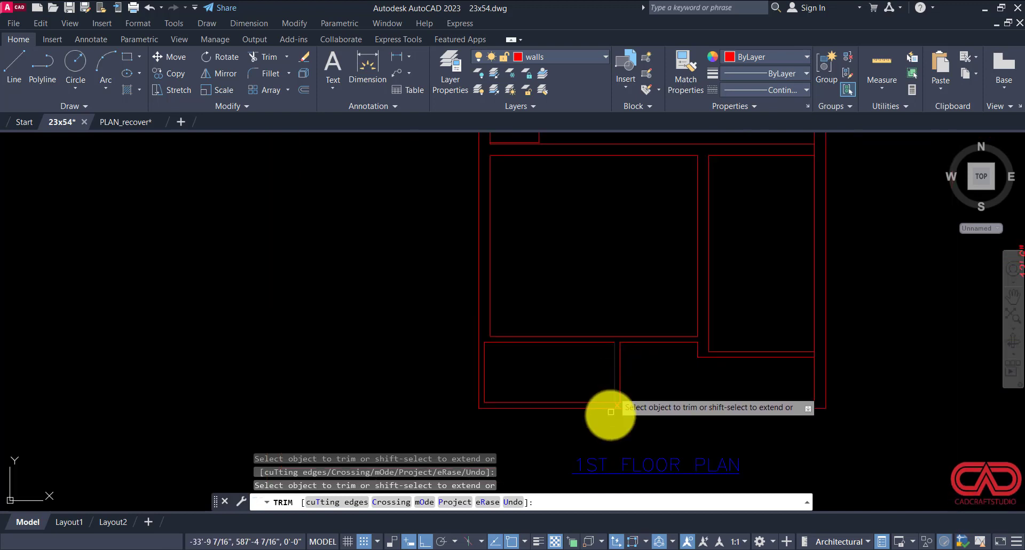
pyautogui.scroll(4, 606, 413)
pyautogui.scroll(-4, 592, 389)
pyautogui.press('Escape')
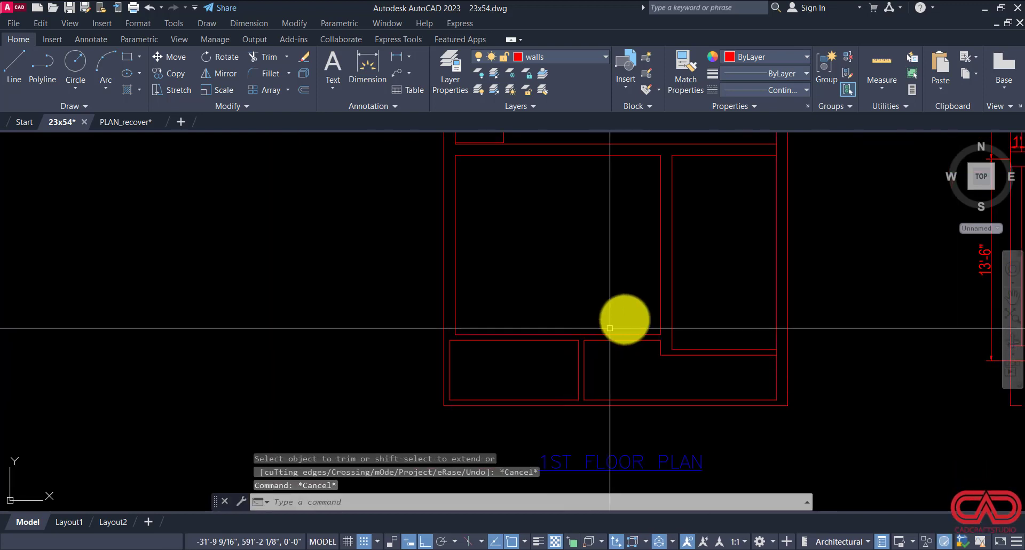
# Step: Offset the bottom line of the right-hand room 24 inches up into the room
pyautogui.scroll(3, 716, 347)
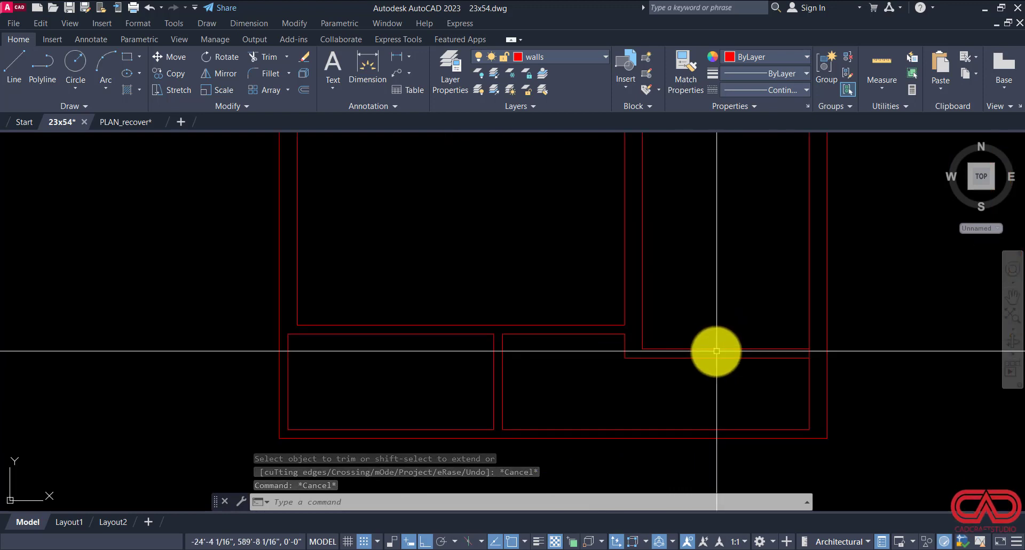
pyautogui.click(704, 351)
pyautogui.write('o')
pyautogui.press('space')
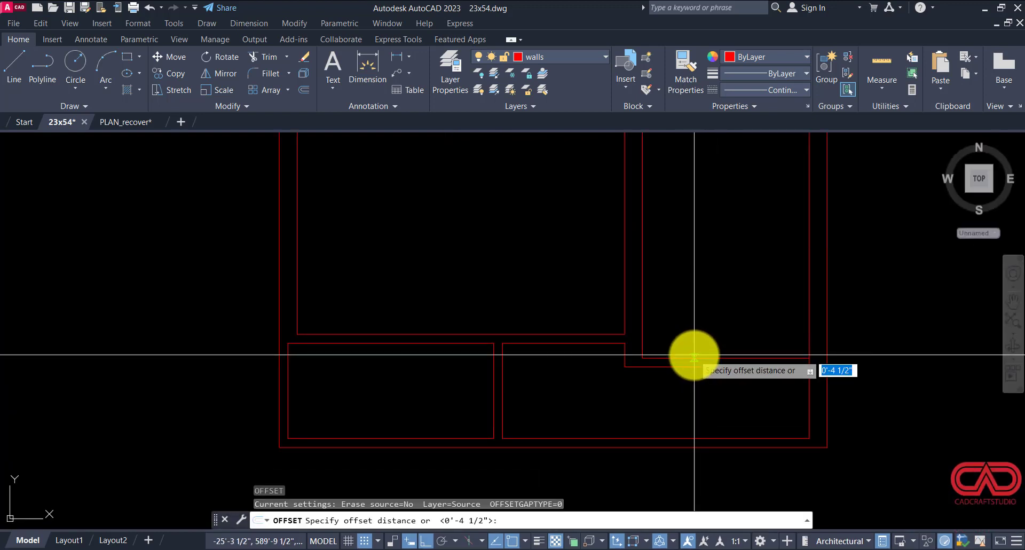
pyautogui.write('24')
pyautogui.press('Return')
pyautogui.click(695, 357)
pyautogui.click(680, 321)
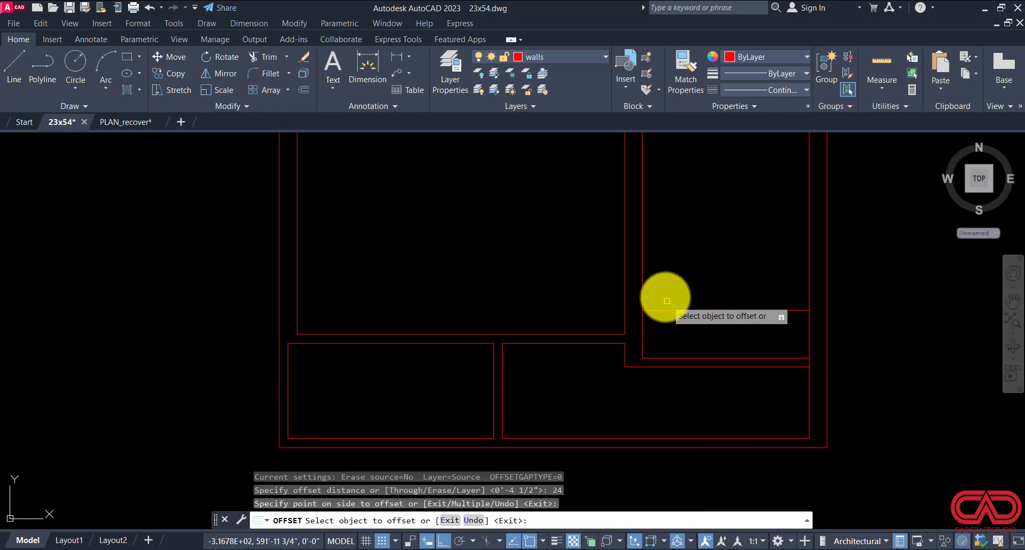
# Step: Offset the left side line of the right-hand room 24 inches into the room
pyautogui.click(644, 278)
pyautogui.click(677, 284)
pyautogui.press('Escape')
pyautogui.press('Escape')
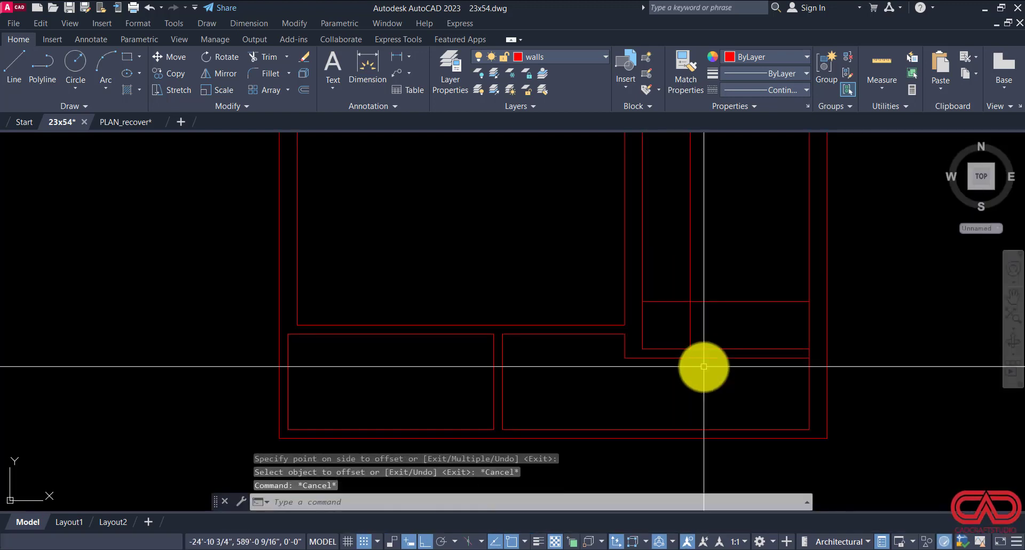
# Step: Fillet the two 24 inch offset lines in the right-hand room into a square corner
pyautogui.write('f')
pyautogui.press('space')
pyautogui.click(689, 292)
pyautogui.click(677, 348)
pyautogui.scroll(-4, 676, 346)
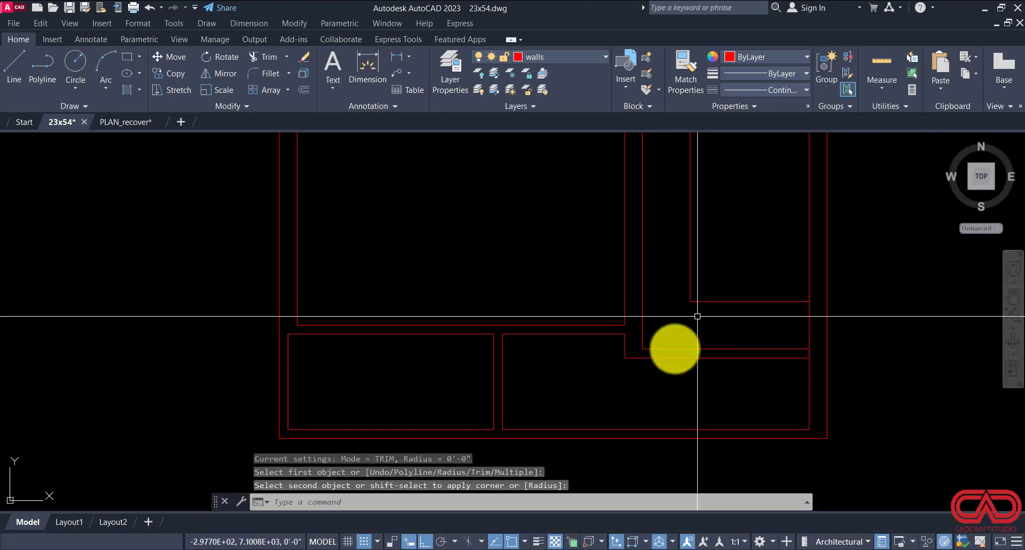
pyautogui.scroll(4, 685, 261)
pyautogui.press('Escape')
pyautogui.press('Escape')
pyautogui.press('Escape')
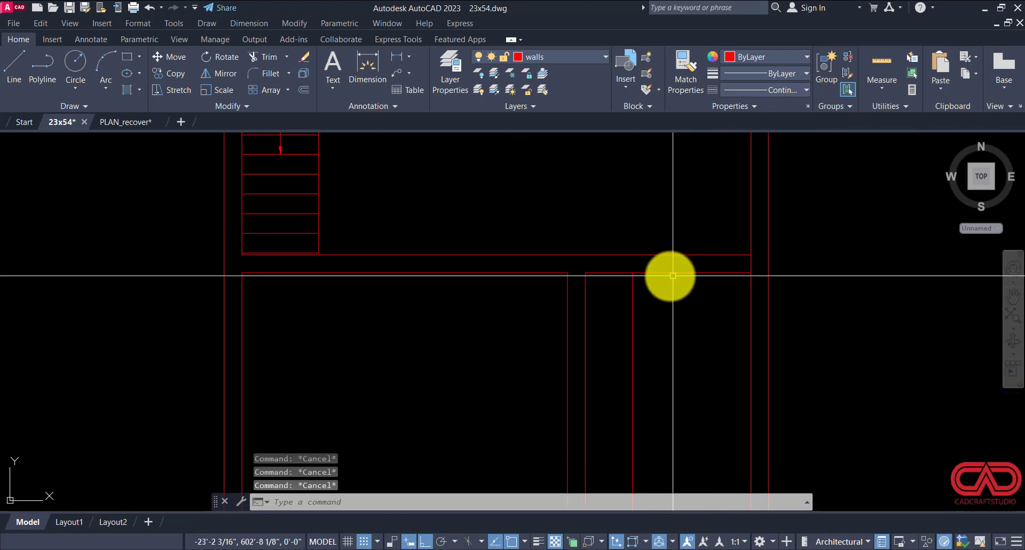
# Step: Trim the right wall's inner line between the two lines of the cross wall below the staircase
pyautogui.scroll(-2, 657, 274)
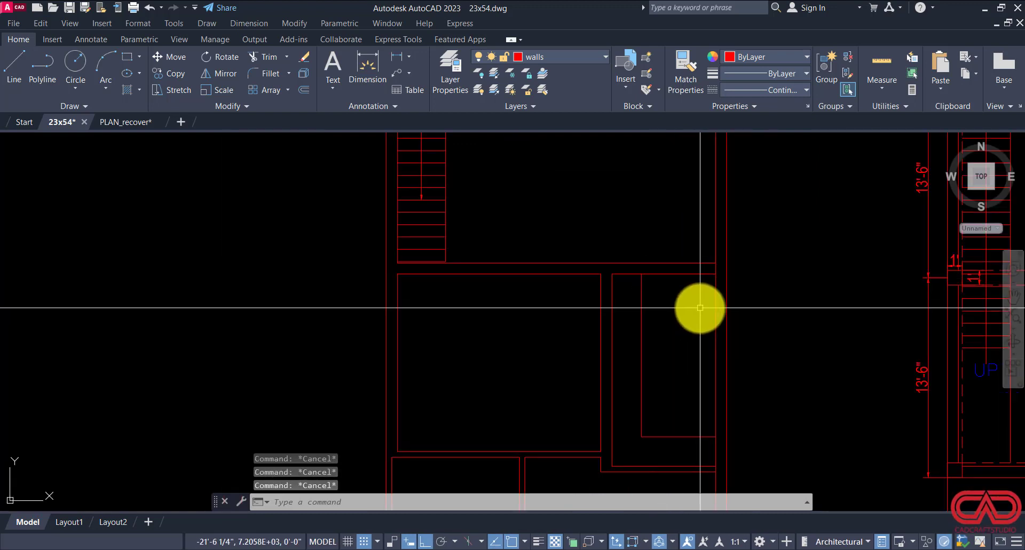
pyautogui.write('tr')
pyautogui.press('Return')
pyautogui.scroll(2, 714, 267)
pyautogui.press('Escape')
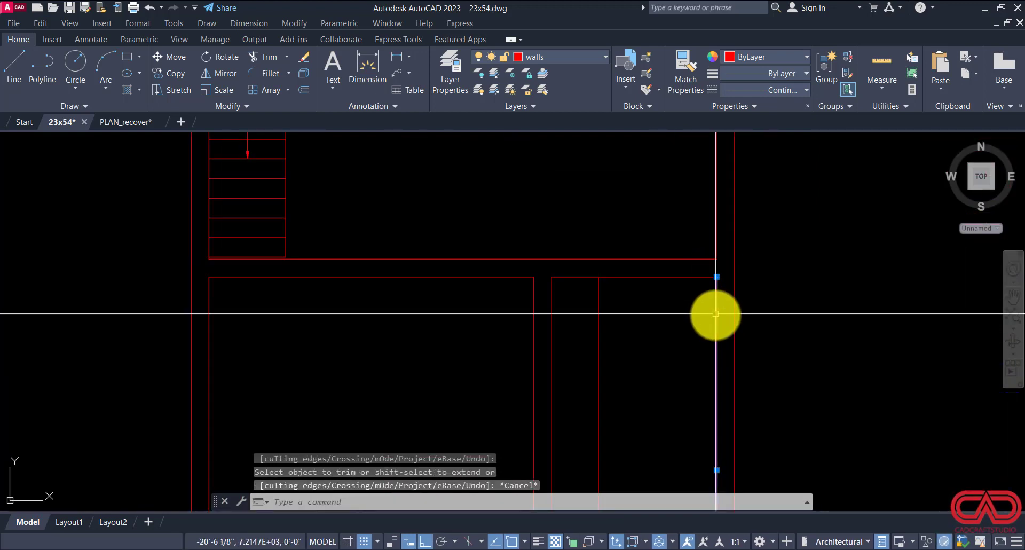
# Step: Offset the right wall's inner line 24 inches to the left, into the right-hand room
pyautogui.click(716, 313)
pyautogui.write('o')
pyautogui.press('Return')
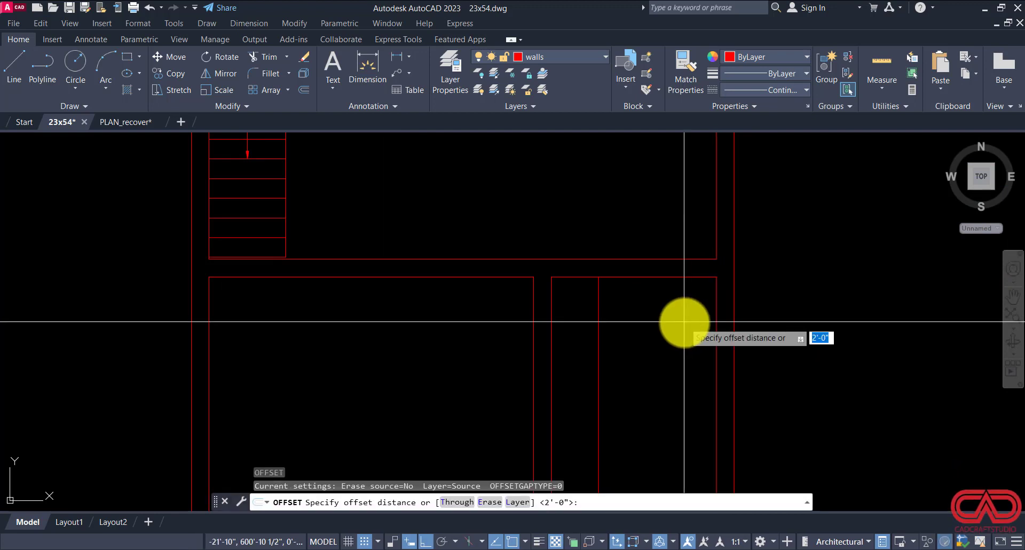
pyautogui.press('Return')
pyautogui.scroll(-2, 693, 299)
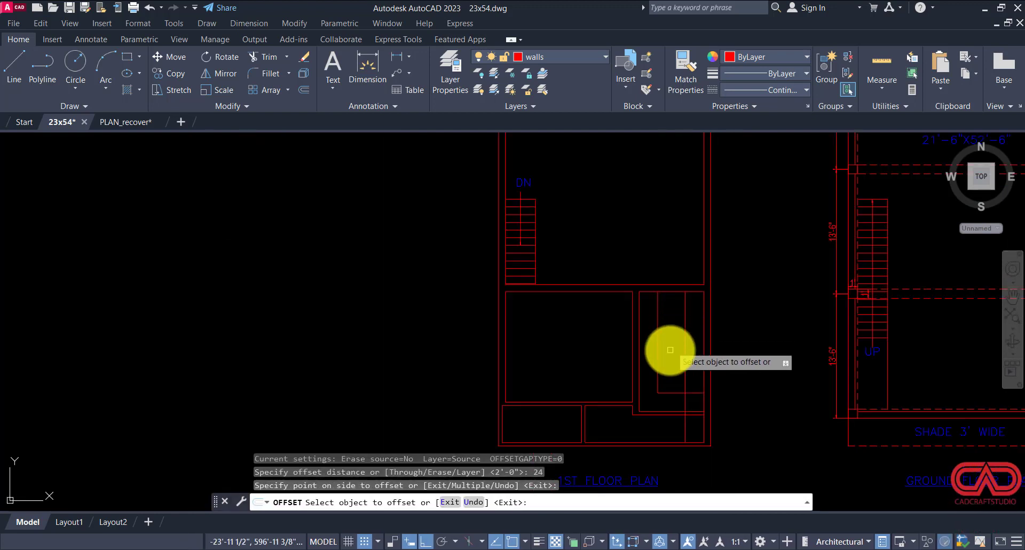
pyautogui.scroll(2, 666, 348)
pyautogui.press('Escape')
pyautogui.press('Escape')
pyautogui.press('Escape')
# Step: Extend the horizontal offset line to the right-hand room's left side and erase the vertical offset line nearest that side
pyautogui.click(603, 400)
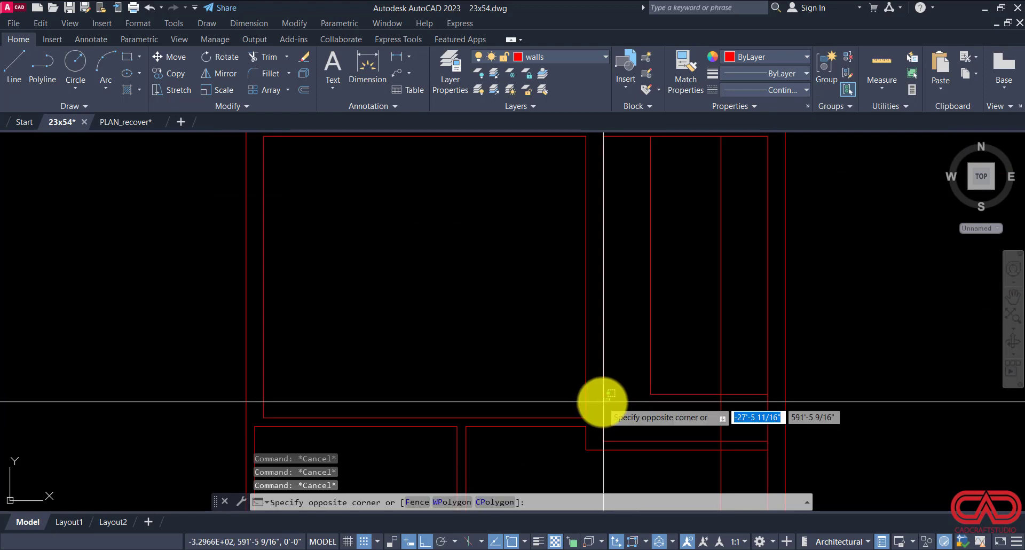
pyautogui.click(597, 419)
pyautogui.write('ex')
pyautogui.press('Return')
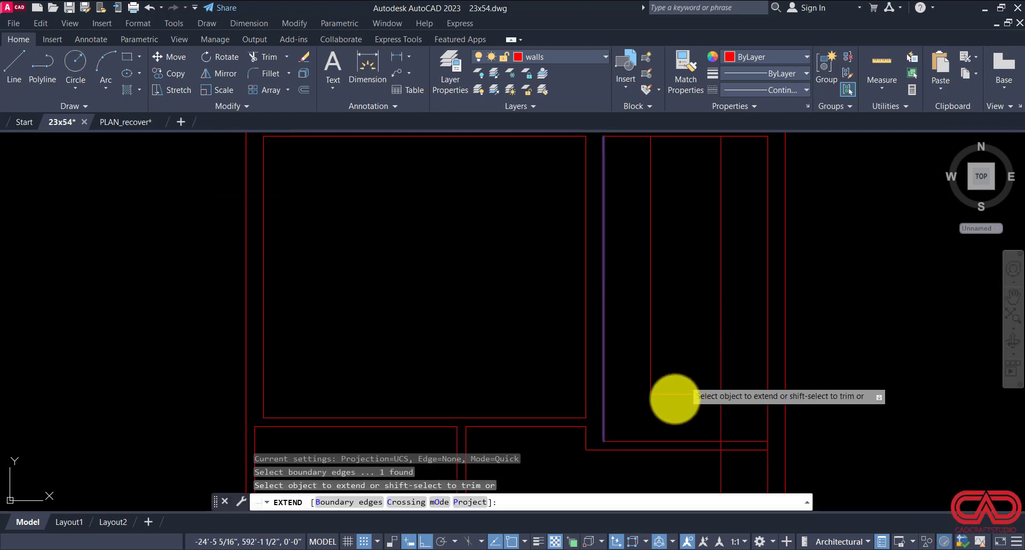
pyautogui.click(677, 386)
pyautogui.click(666, 419)
pyautogui.press('Escape')
pyautogui.click(662, 354)
pyautogui.click(631, 372)
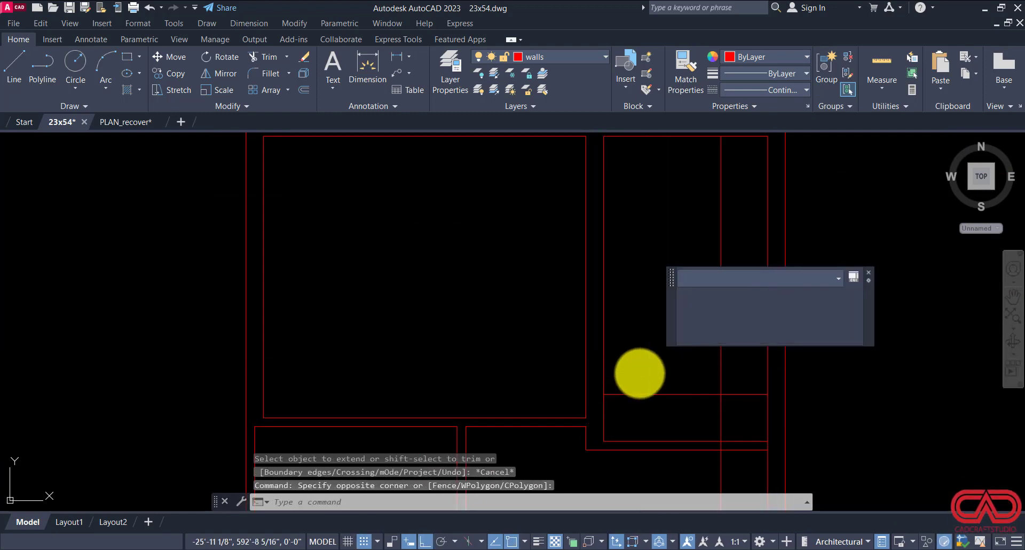
# Step: Fillet the horizontal offset line and the new vertical offset line in the right-hand room into a square corner
pyautogui.write('f')
pyautogui.press('Return')
pyautogui.click(705, 393)
pyautogui.press('Escape')
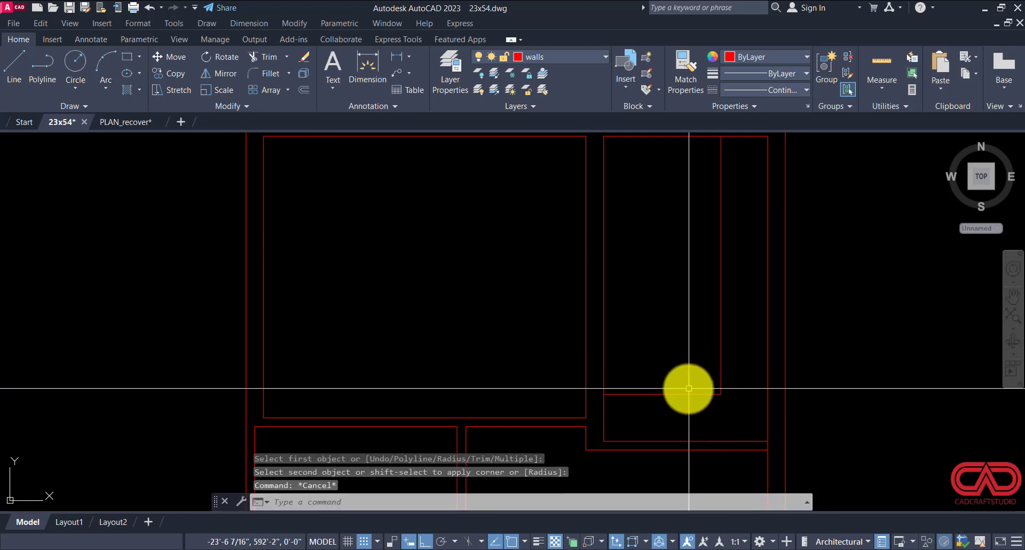
# Step: Draw a short vertical line across the cross wall below the staircase, from the partition's left line up to the wall's upper line
pyautogui.scroll(-3, 631, 287)
pyautogui.write('l')
pyautogui.press('Return')
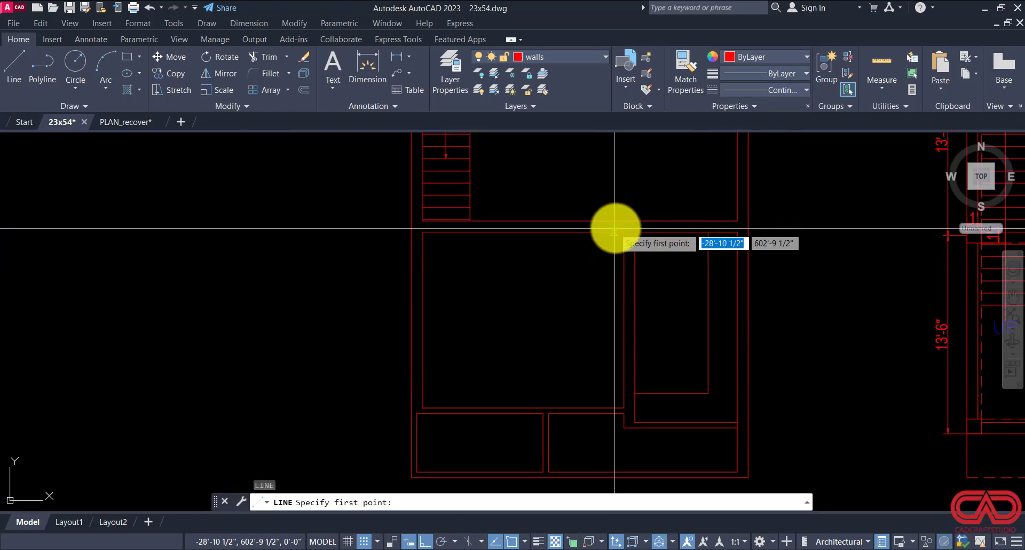
pyautogui.click(624, 231)
pyautogui.press('Escape')
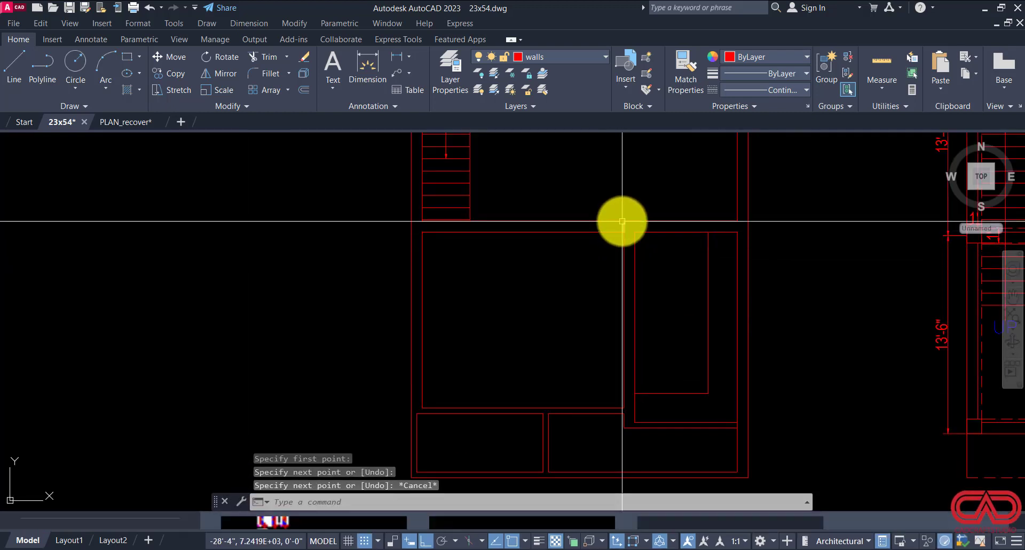
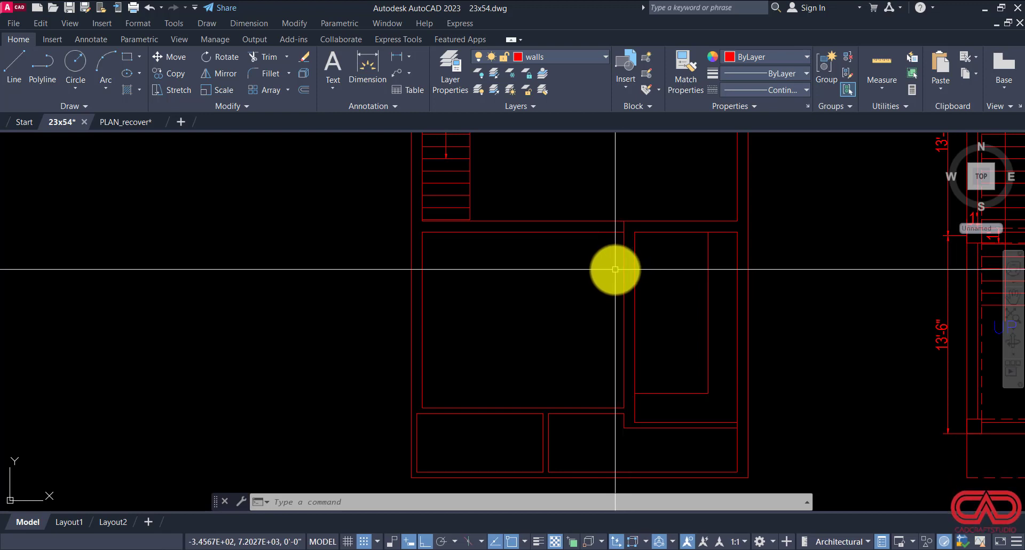
# Step: Offset the short line across the cross wall 4.5 inches to the left as a door jamb
pyautogui.scroll(2, 618, 270)
pyautogui.click(618, 258)
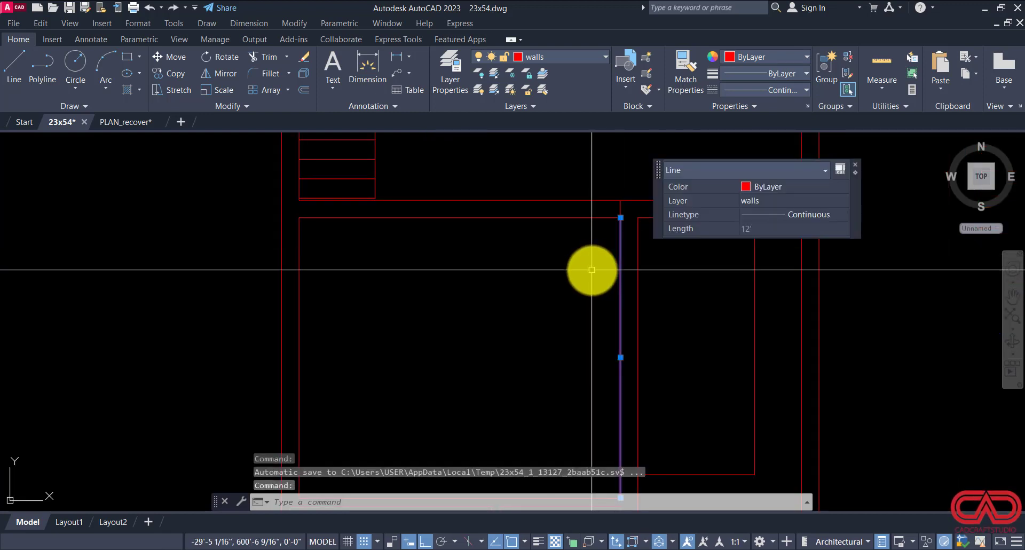
pyautogui.press('Escape')
pyautogui.click(607, 189)
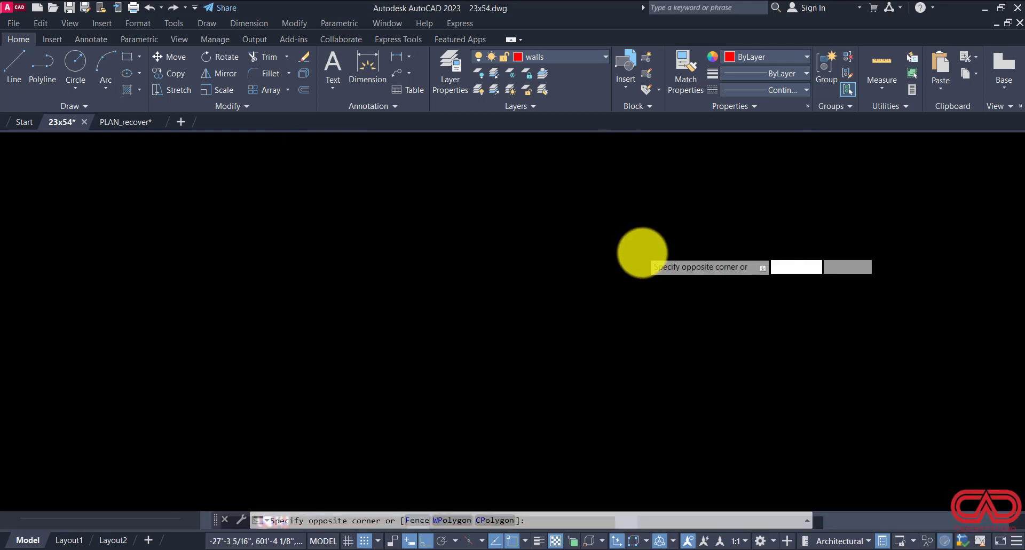
pyautogui.click(641, 252)
pyautogui.write('o')
pyautogui.press('Return')
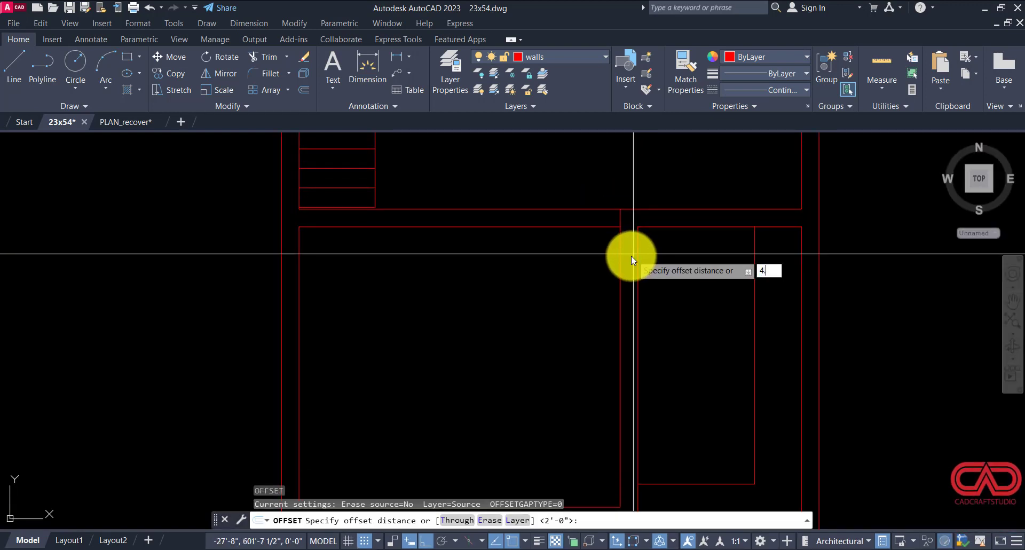
pyautogui.write('4.5')
pyautogui.press('Return')
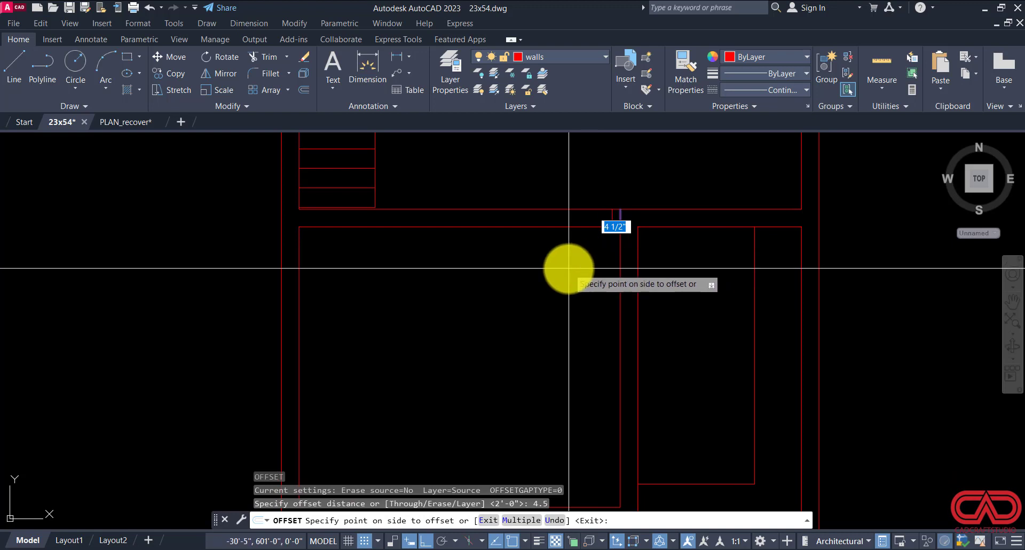
pyautogui.click(569, 267)
pyautogui.press('Escape')
# Step: Copy the two short jamb lines to the partition's right side, at the top corner of the right-hand room
pyautogui.scroll(3, 607, 230)
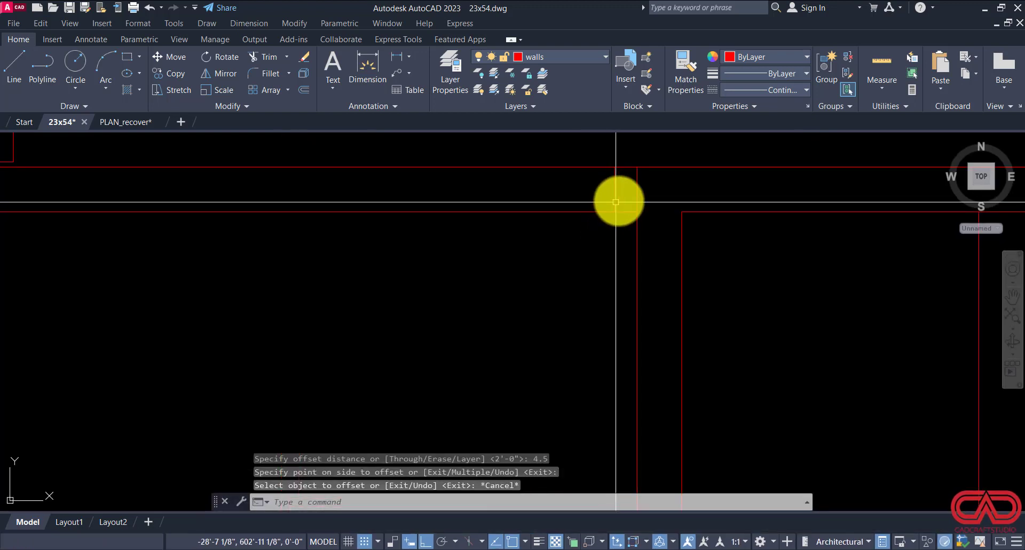
pyautogui.click(641, 192)
pyautogui.click(600, 192)
pyautogui.write('c')
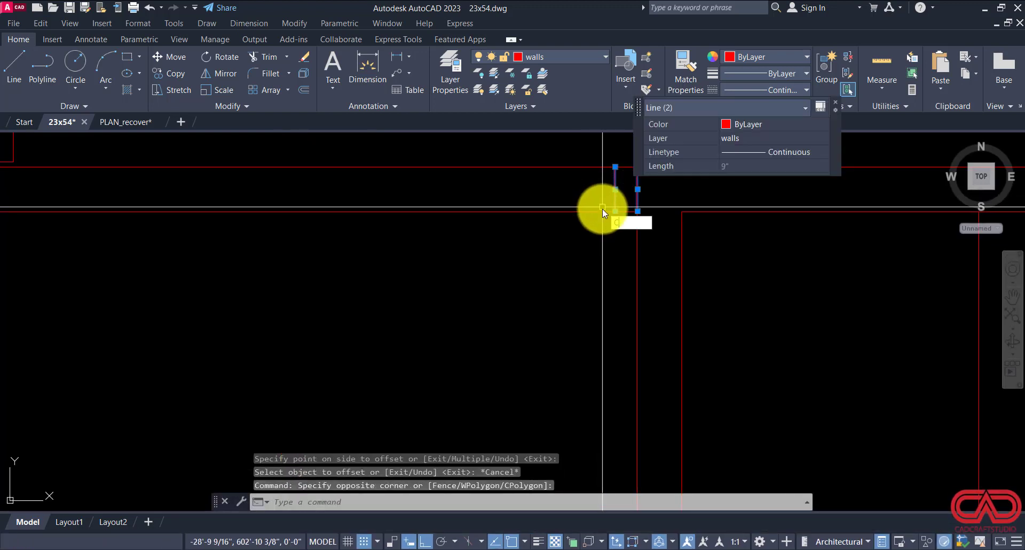
pyautogui.write('o')
pyautogui.press('Return')
pyautogui.click(615, 211)
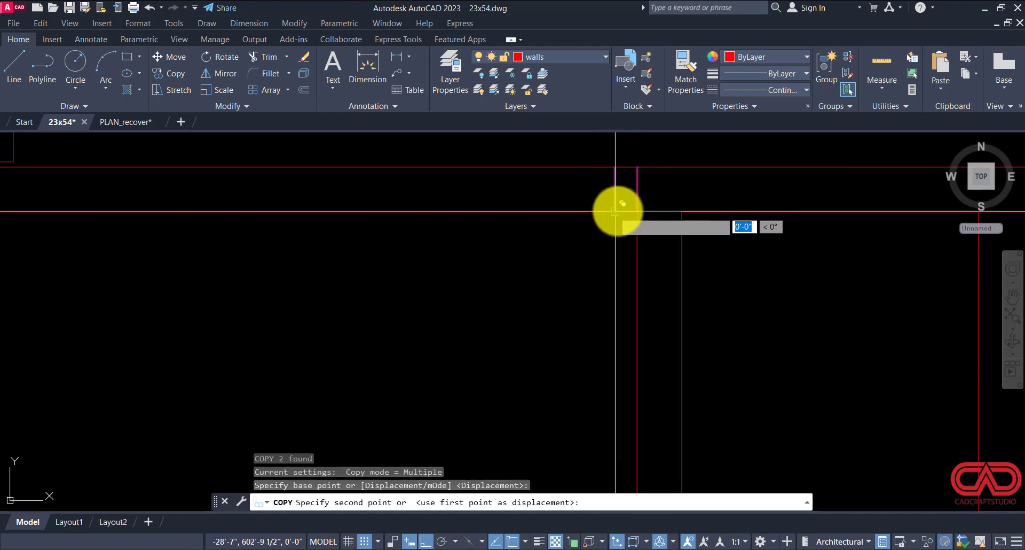
pyautogui.click(682, 211)
pyautogui.press('Escape')
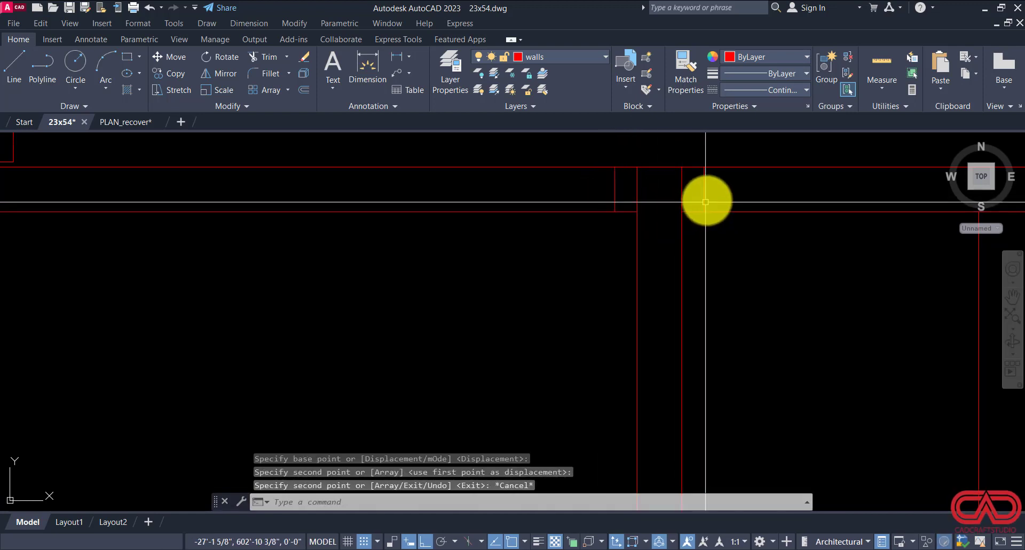
# Step: Offset the jamb line right of the partition 36 inches to the right to mark the right-hand room's door opening
pyautogui.click(713, 199)
pyautogui.click(693, 203)
pyautogui.write('o')
pyautogui.press('Return')
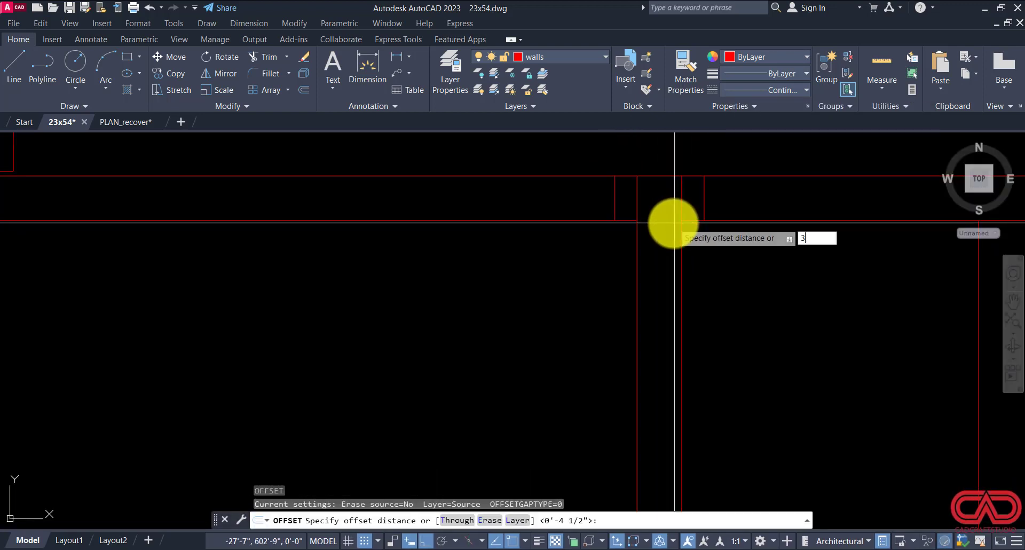
pyautogui.write('36')
pyautogui.press('Return')
pyautogui.click(754, 256)
pyautogui.press('Escape')
# Step: Offset the jamb line left of the partition to the left along the cross wall to mark the left room's door opening
pyautogui.click(631, 212)
pyautogui.click(593, 206)
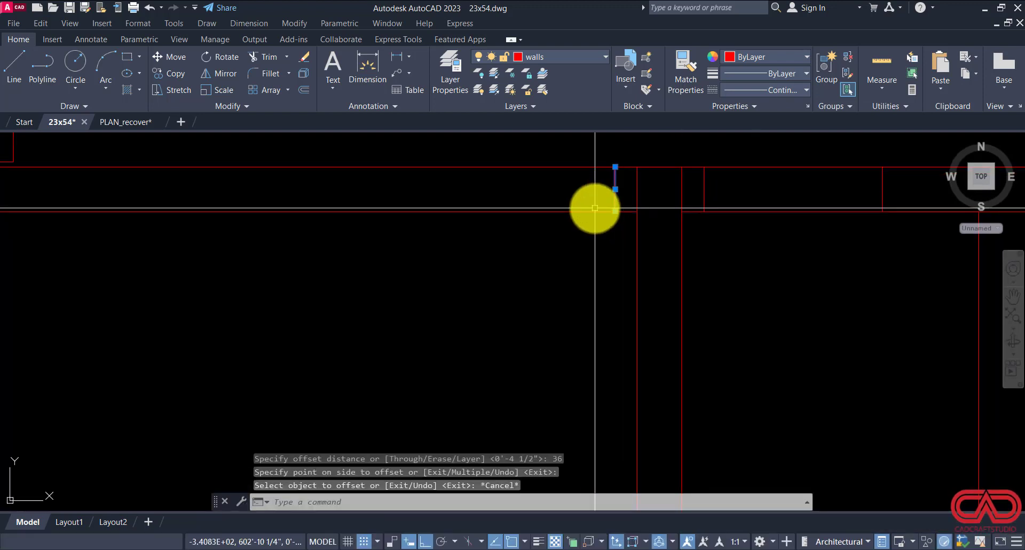
pyautogui.write('o')
pyautogui.press('Return')
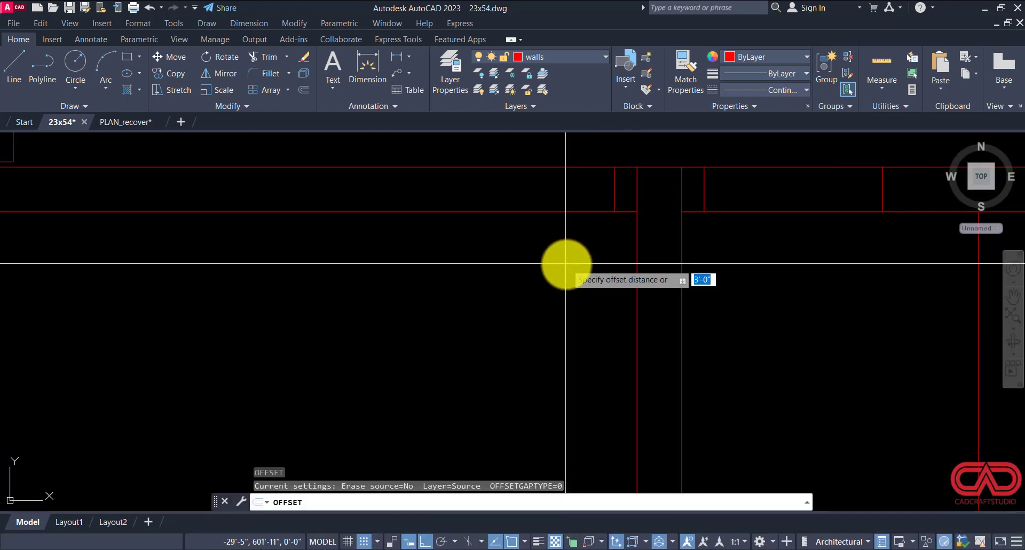
pyautogui.press('Return')
pyautogui.click(519, 266)
pyautogui.press('Escape')
pyautogui.press('Escape')
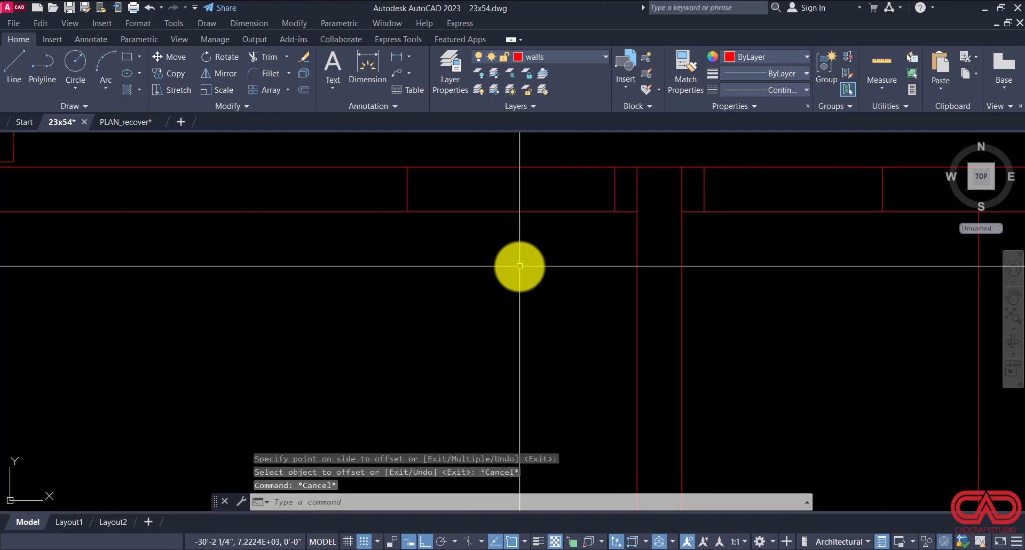
# Step: Trim the cross wall's lower line across both door openings and remove the partition line ends inside the wall
pyautogui.write('tr')
pyautogui.press('Return')
pyautogui.click(550, 212)
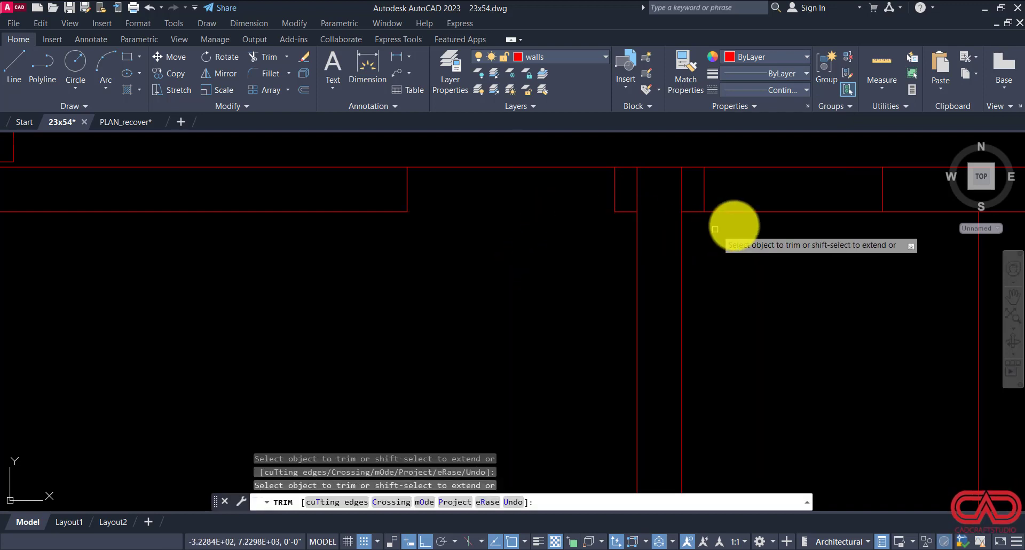
pyautogui.moveTo(681, 196); pyautogui.dragTo(626, 198)
pyautogui.press('Escape')
pyautogui.press('Escape')
# Step: Copy the left bedroom's door block from the furnished plan to the midpoint of the left room's right door jamb on the first floor plan
pyautogui.scroll(-3, 608, 235)
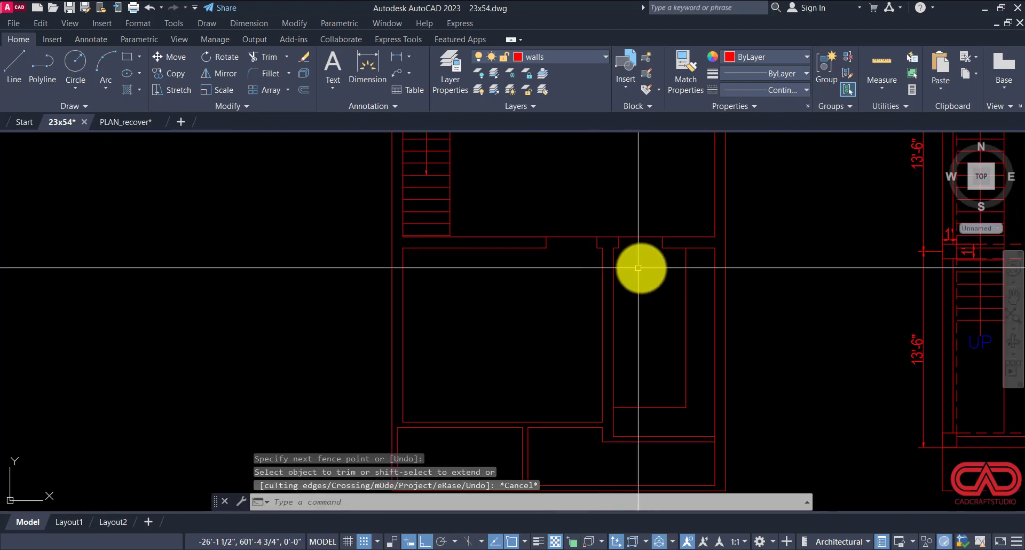
pyautogui.scroll(-6, 644, 282)
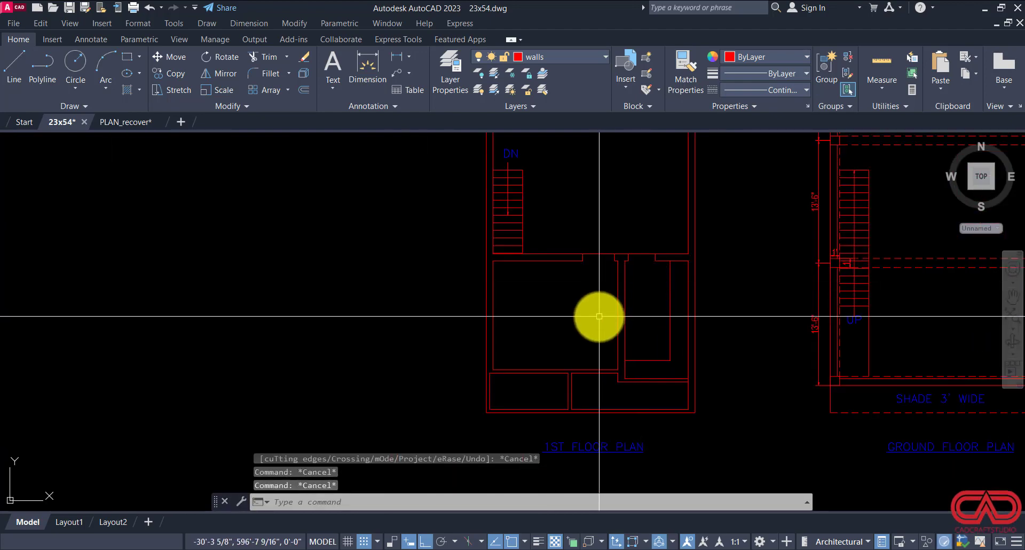
pyautogui.moveTo(669, 326); pyautogui.dragTo(414, 343, button='middle')
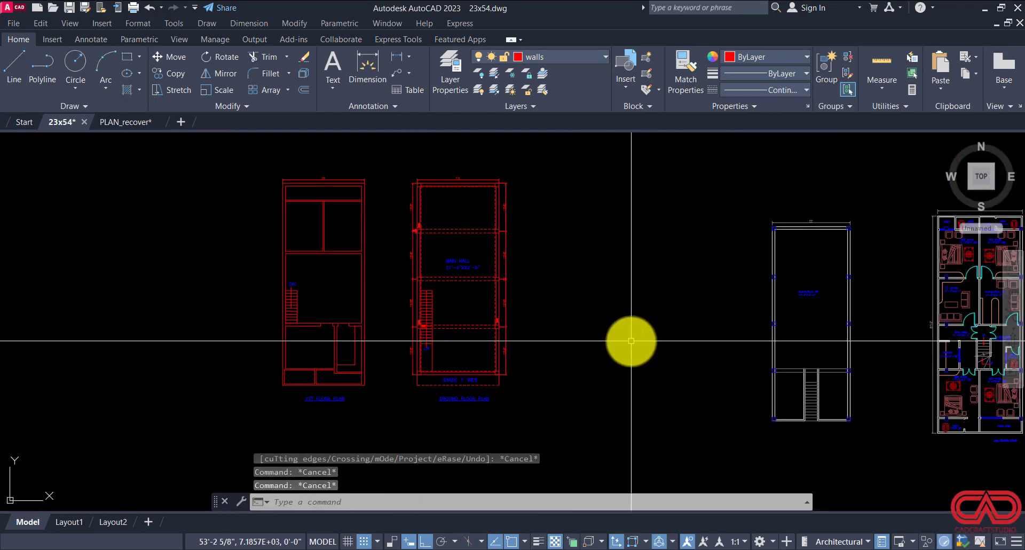
pyautogui.moveTo(631, 343); pyautogui.dragTo(482, 332, button='middle')
pyautogui.scroll(4, 835, 320)
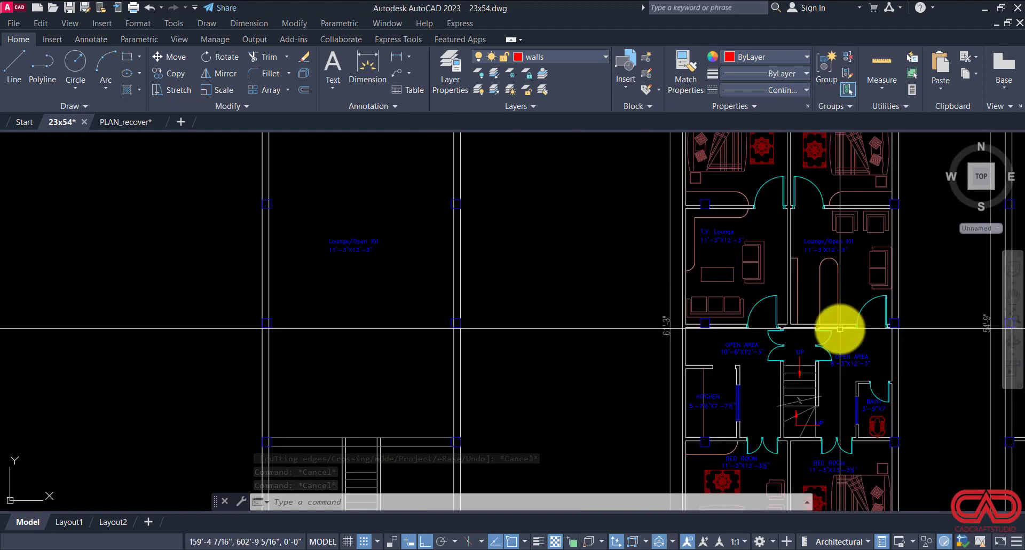
pyautogui.scroll(2, 832, 287)
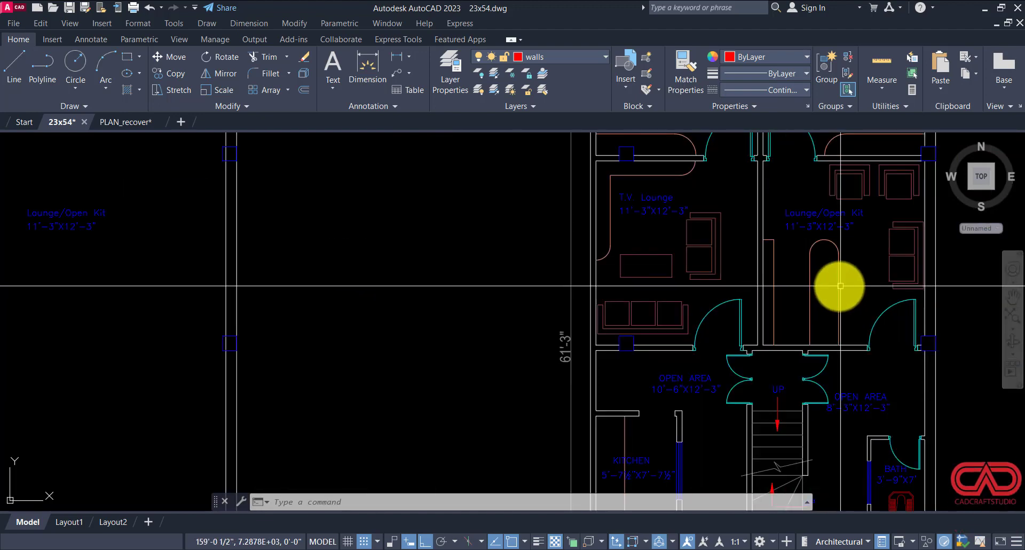
pyautogui.moveTo(799, 236); pyautogui.dragTo(796, 341, button='middle')
pyautogui.scroll(-2, 773, 255)
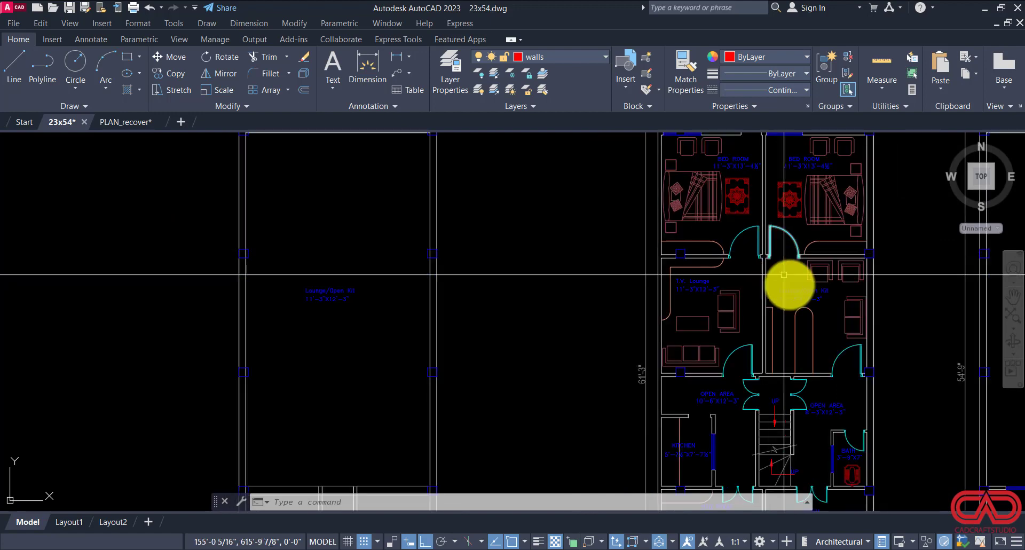
pyautogui.scroll(2, 801, 393)
pyautogui.moveTo(716, 251); pyautogui.dragTo(712, 342, button='middle')
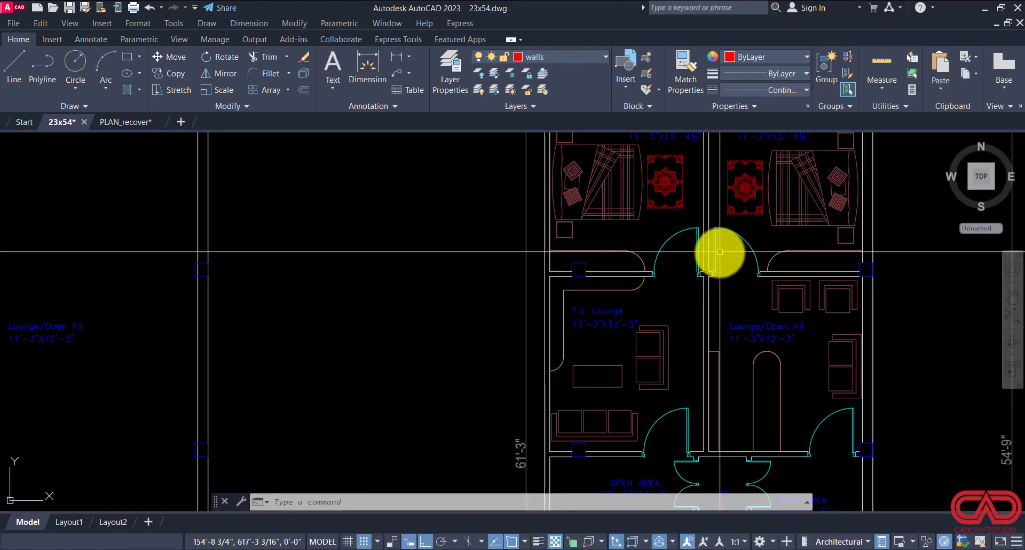
pyautogui.click(699, 237)
pyautogui.scroll(3, 688, 277)
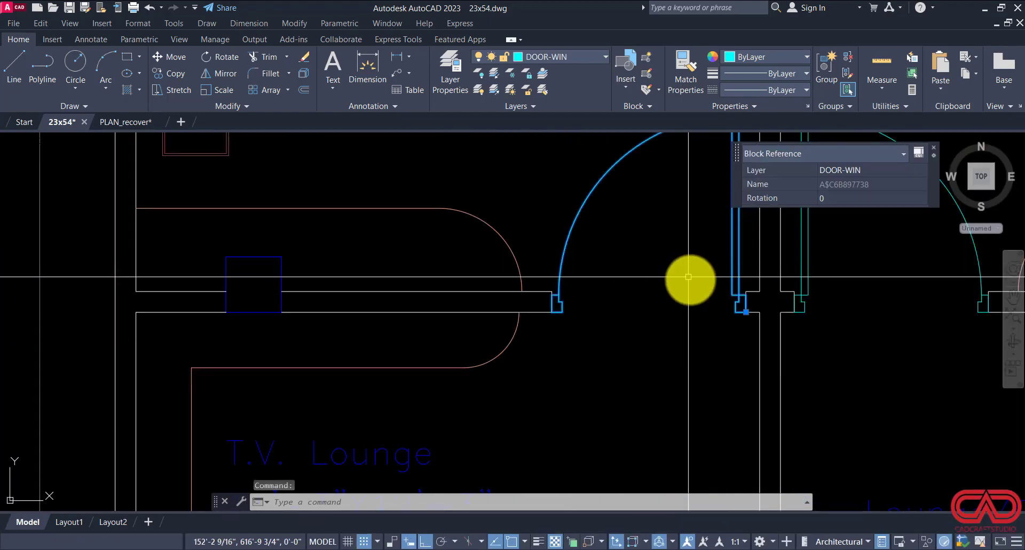
pyautogui.write('CO')
pyautogui.press('Return')
pyautogui.scroll(1, 748, 304)
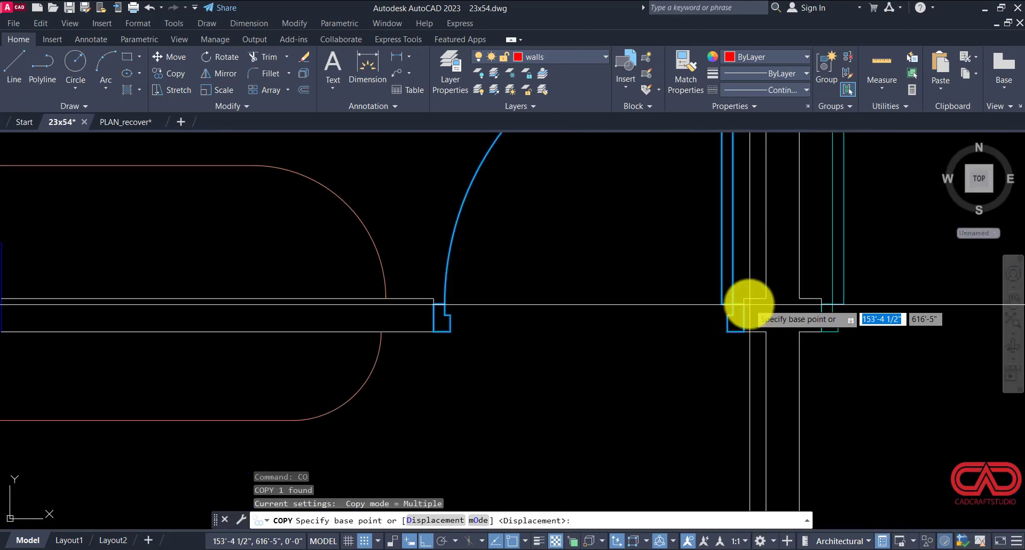
pyautogui.click(744, 315)
pyautogui.scroll(-8, 812, 325)
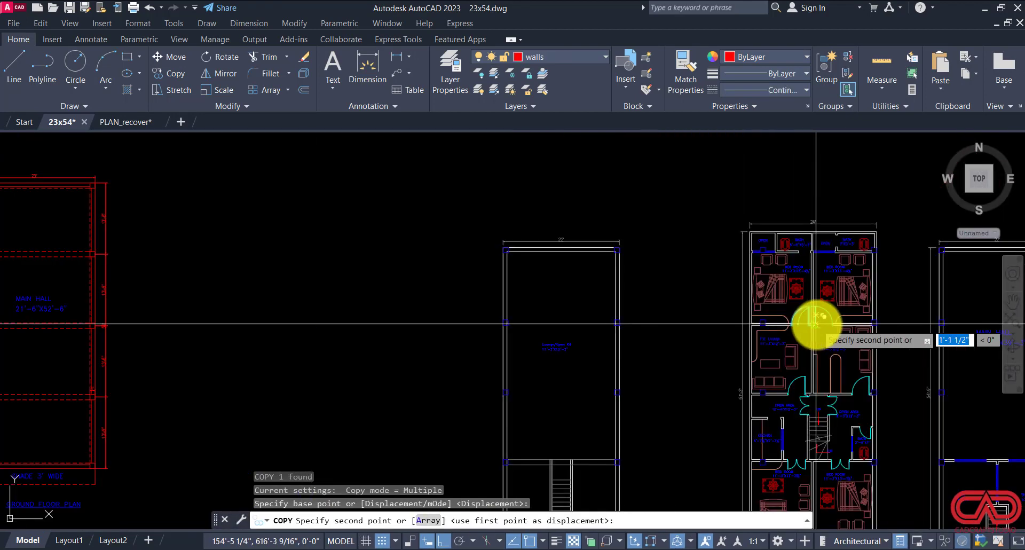
pyautogui.scroll(8, 435, 338)
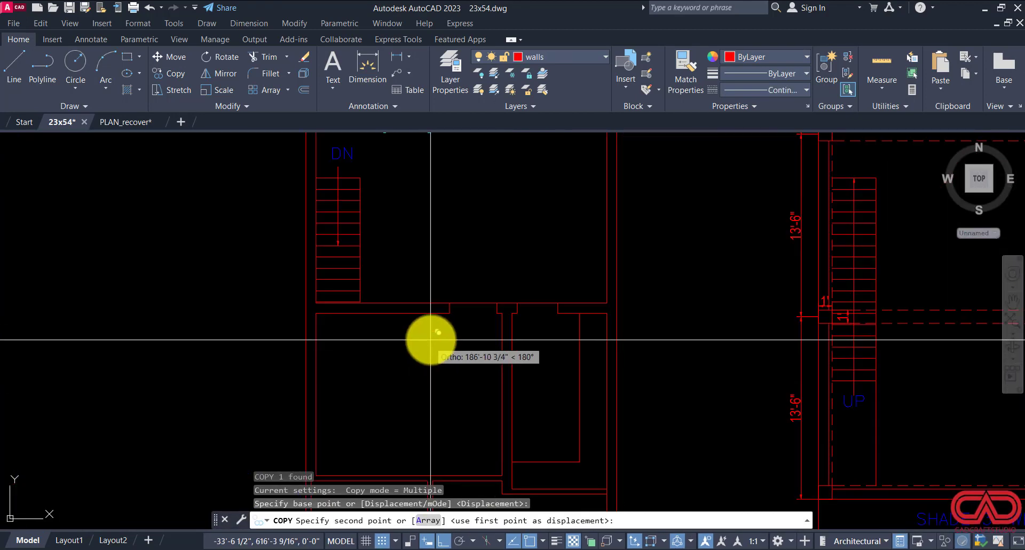
pyautogui.scroll(4, 492, 306)
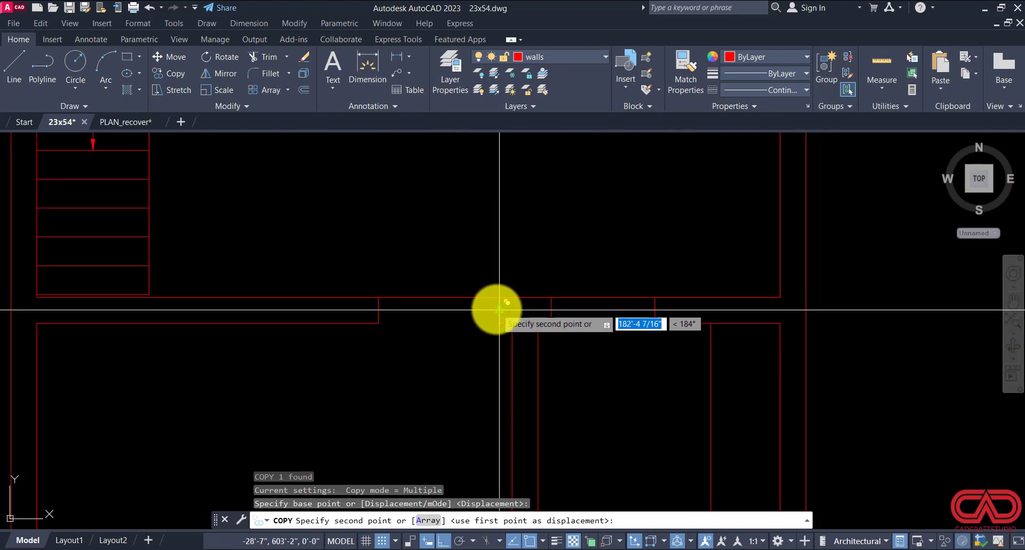
pyautogui.click(497, 301)
pyautogui.press('Escape')
# Step: Mirror the copied door about a horizontal line through its frame so it swings into the left room, keeping the source
pyautogui.scroll(2, 491, 303)
pyautogui.click(488, 304)
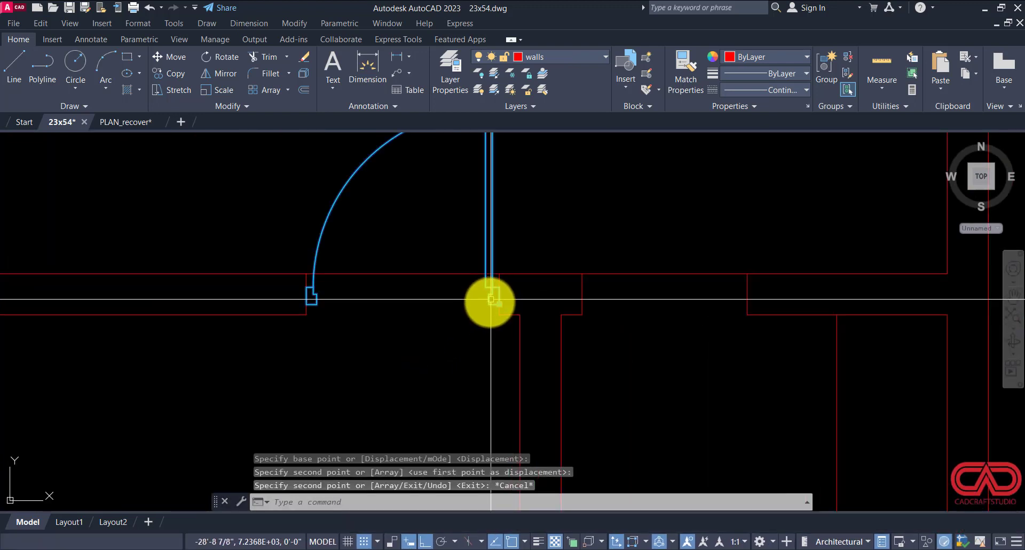
pyautogui.write('MI')
pyautogui.press('Return')
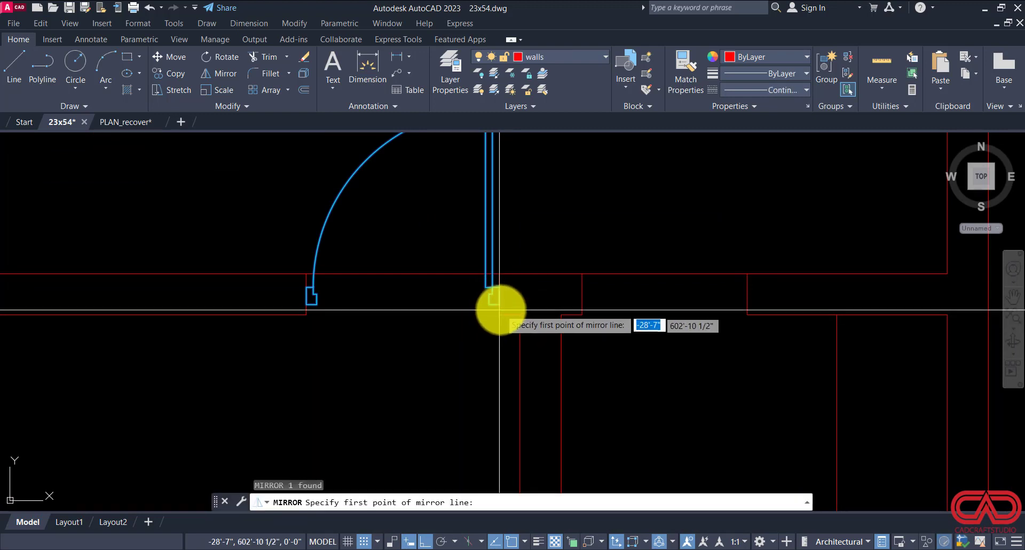
pyautogui.click(495, 298)
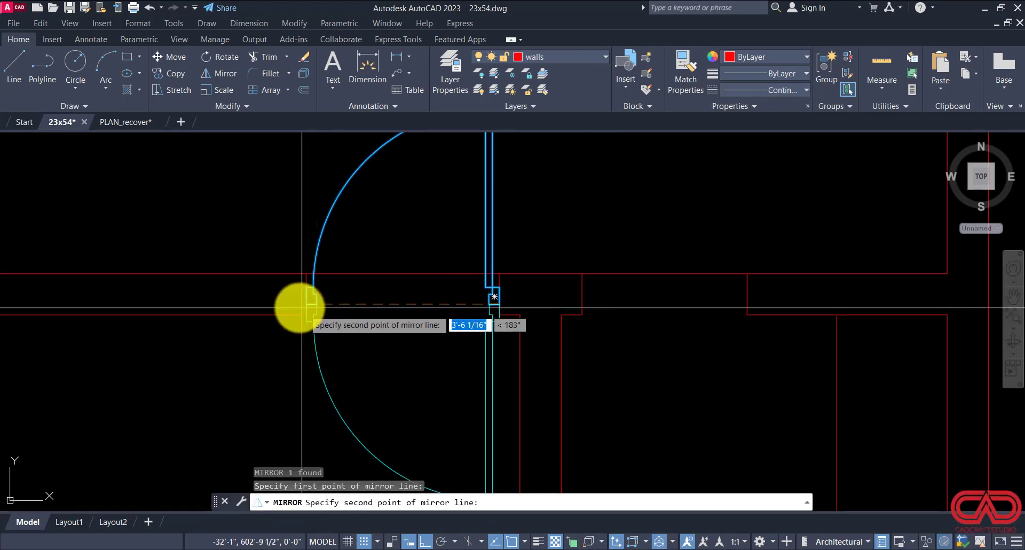
pyautogui.click(275, 299)
pyautogui.press('Return')
# Step: Erase the original upward-swinging door at the left room's opening
pyautogui.click(336, 218)
pyautogui.click(336, 251)
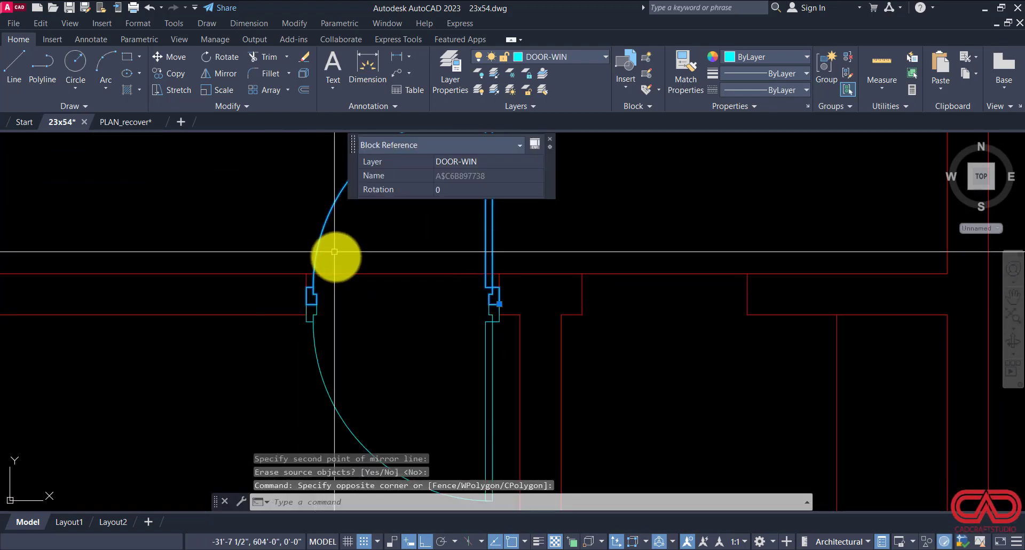
pyautogui.write('E')
pyautogui.press('Return')
# Step: Move the mirrored door up so its frame sits centred in the wall thickness at the left room's opening
pyautogui.click(449, 355)
pyautogui.click(315, 373)
pyautogui.click(292, 386)
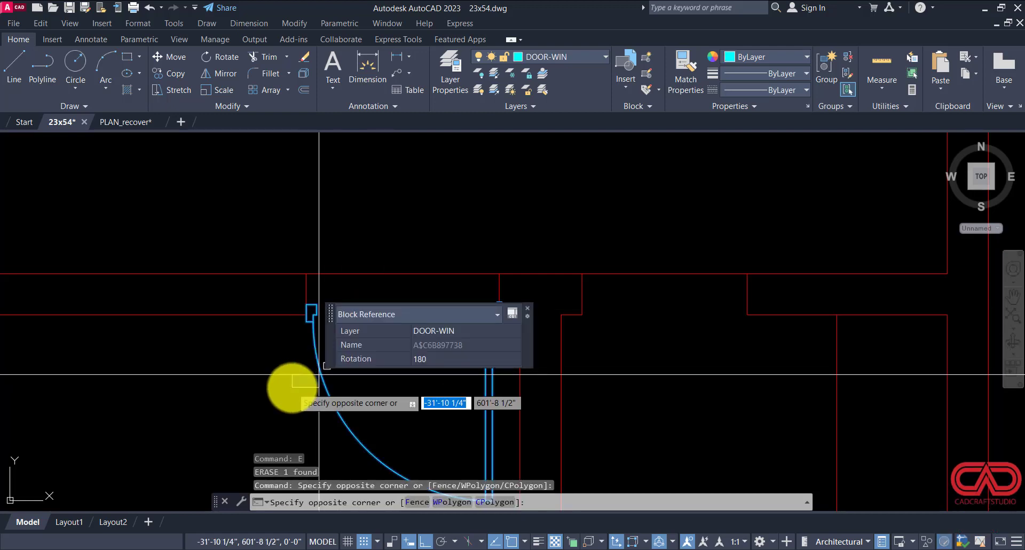
pyautogui.scroll(4, 277, 369)
pyautogui.write('M')
pyautogui.press('Return')
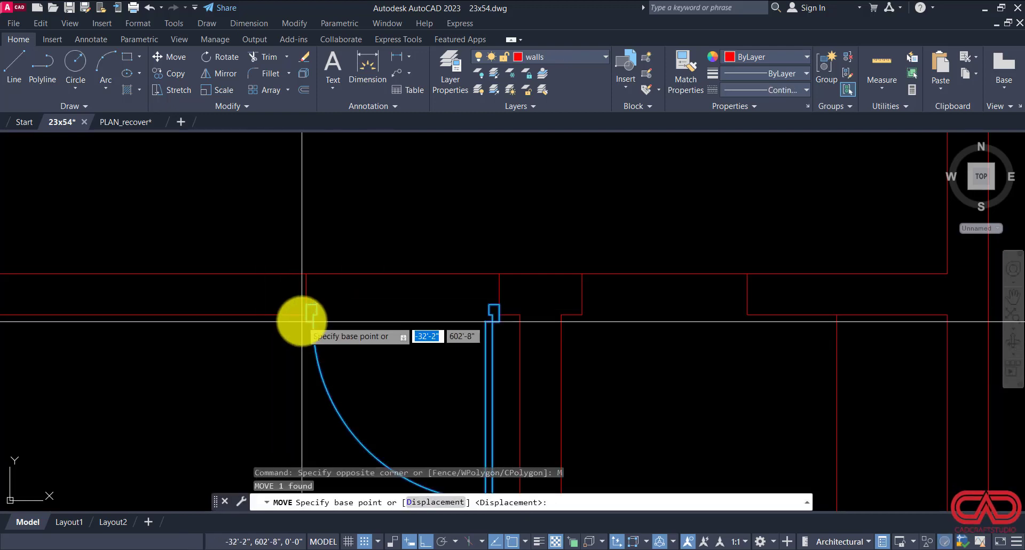
pyautogui.click(314, 306)
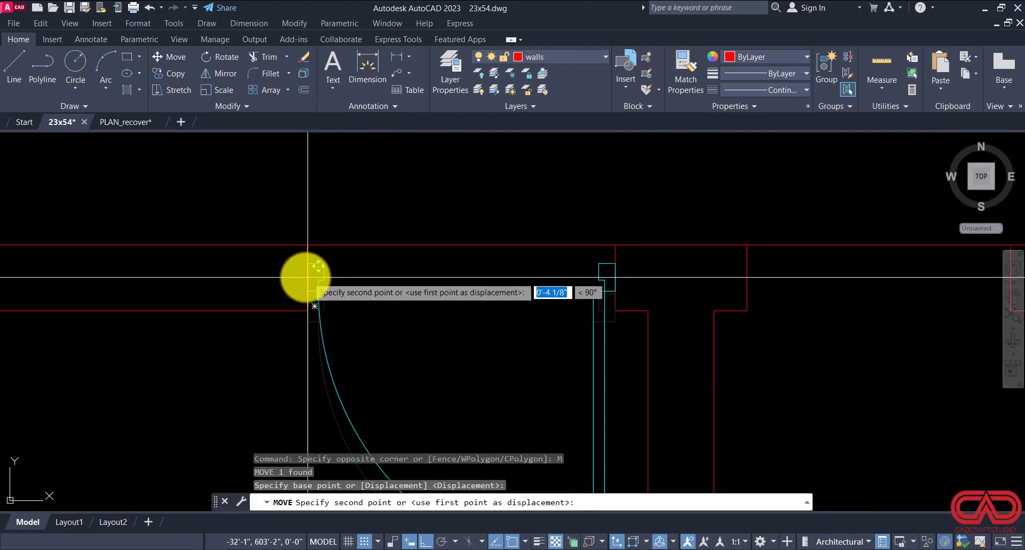
pyautogui.press('Escape')
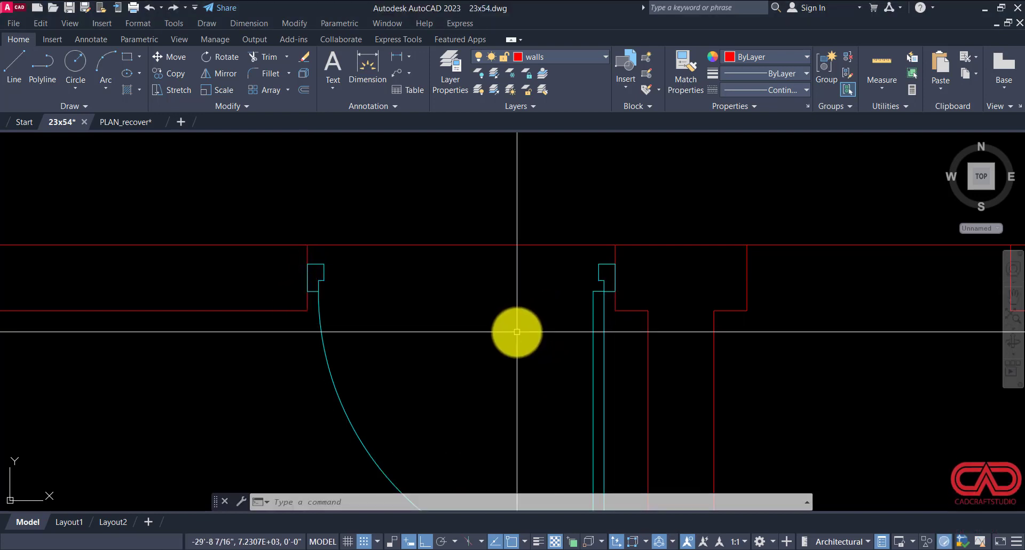
# Step: Examine the door arrangement in the furnished plan and return to the left room's door on the first floor plan
pyautogui.scroll(-2, 518, 347)
pyautogui.scroll(-5, 539, 384)
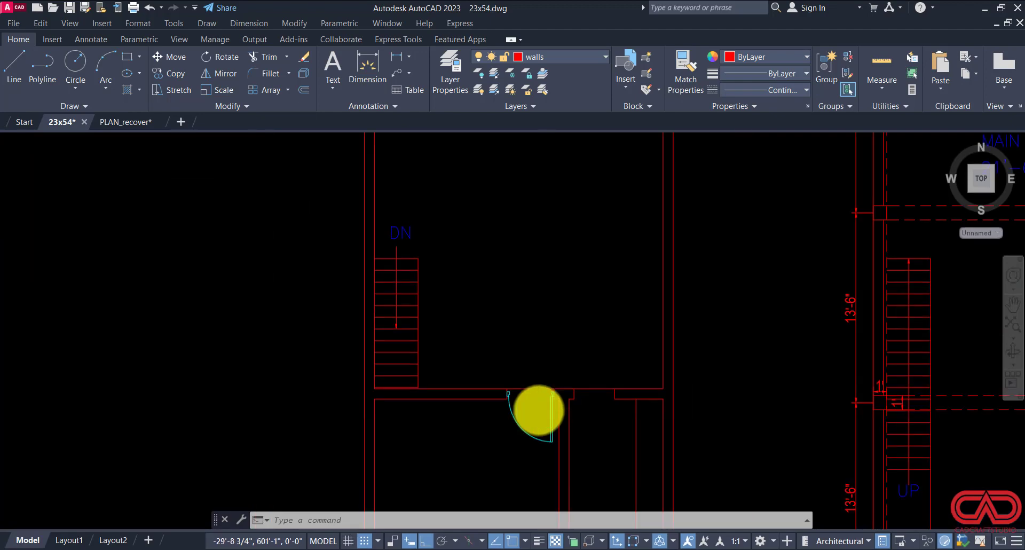
pyautogui.scroll(-3, 535, 354)
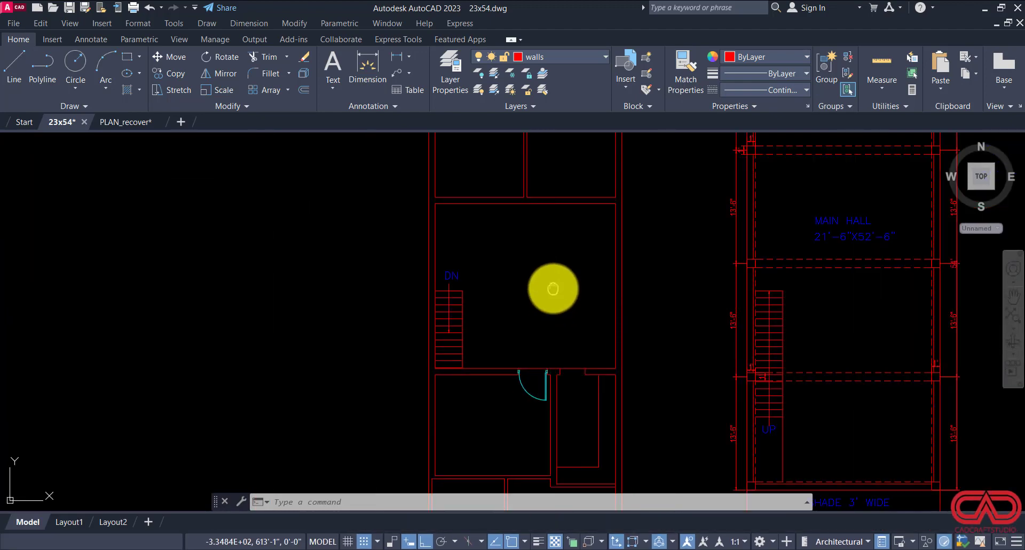
pyautogui.scroll(-8, 534, 347)
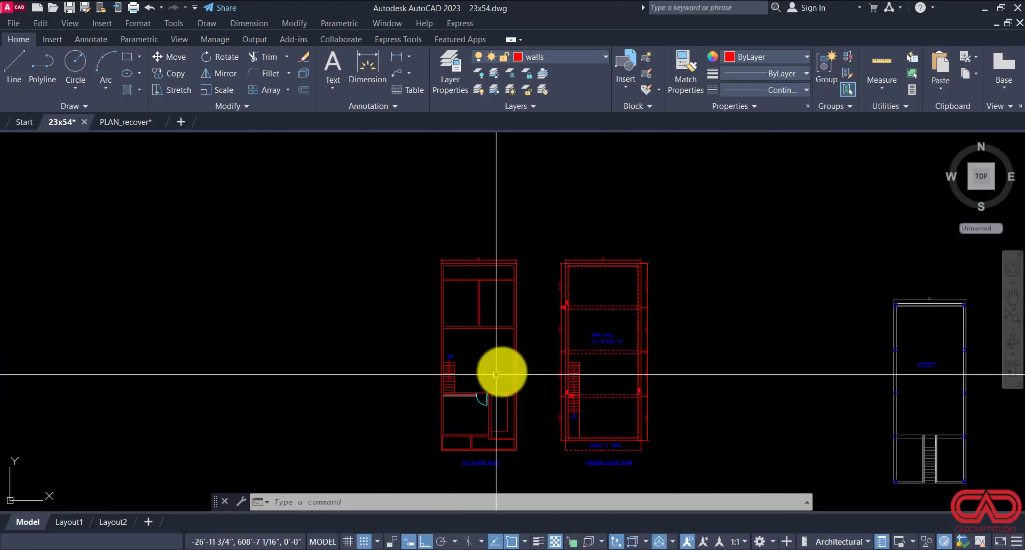
pyautogui.scroll(2, 656, 380)
pyautogui.scroll(10, 656, 380)
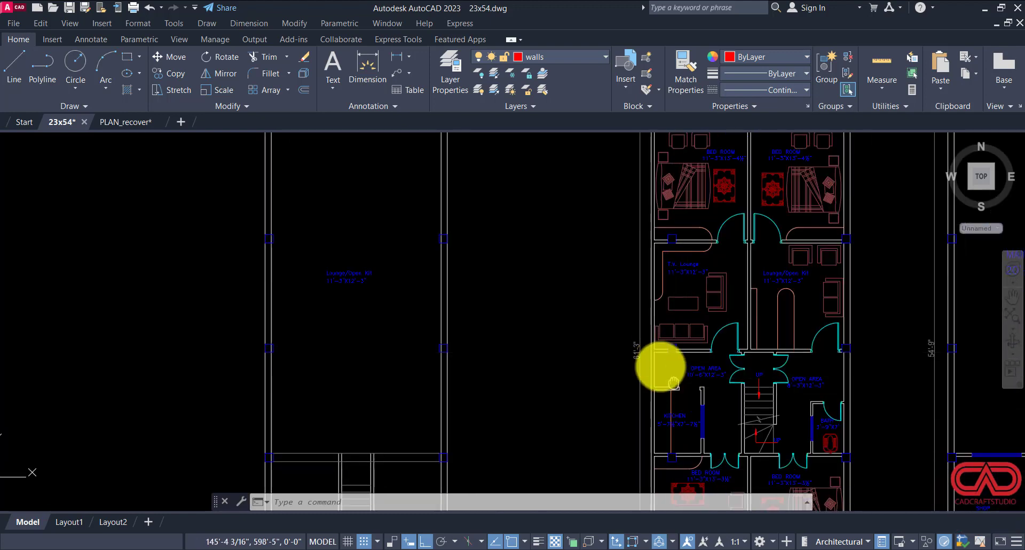
pyautogui.scroll(-3, 665, 345)
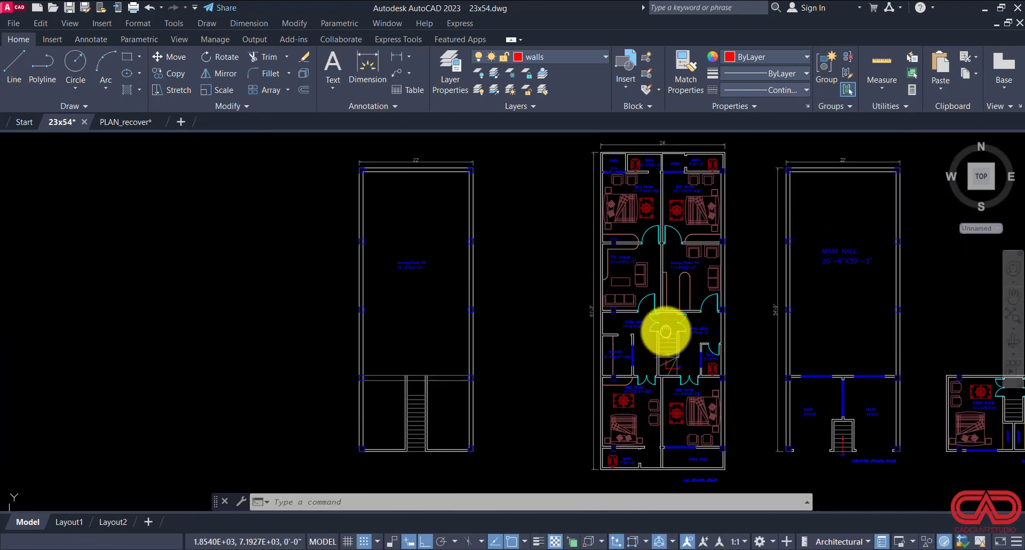
pyautogui.scroll(4, 641, 299)
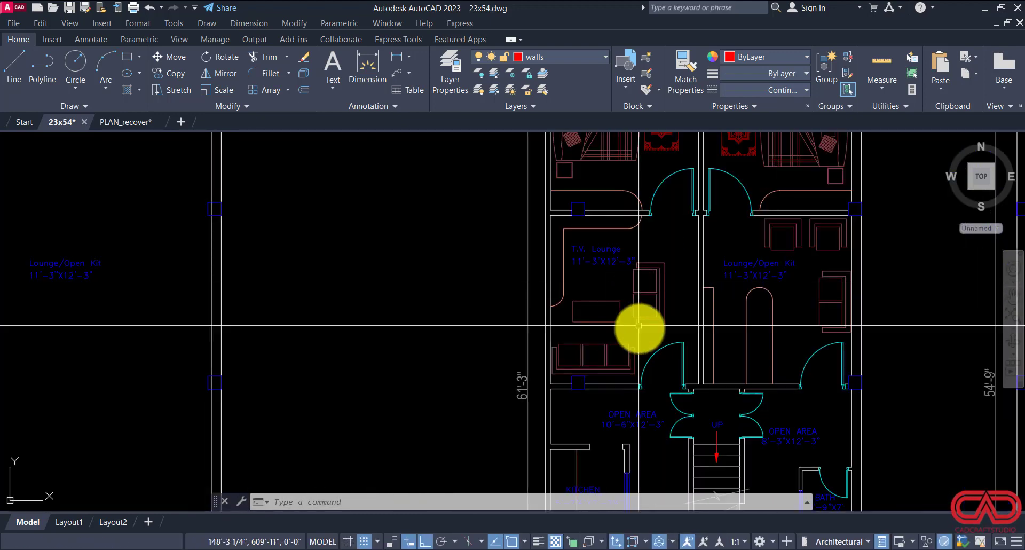
pyautogui.scroll(-4, 662, 388)
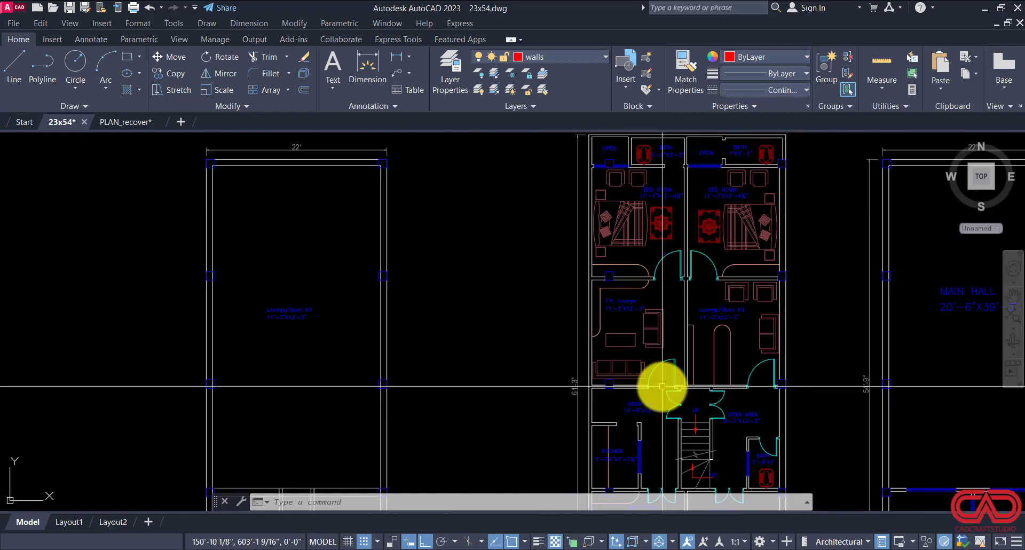
pyautogui.scroll(3, 682, 354)
pyautogui.scroll(-4, 683, 350)
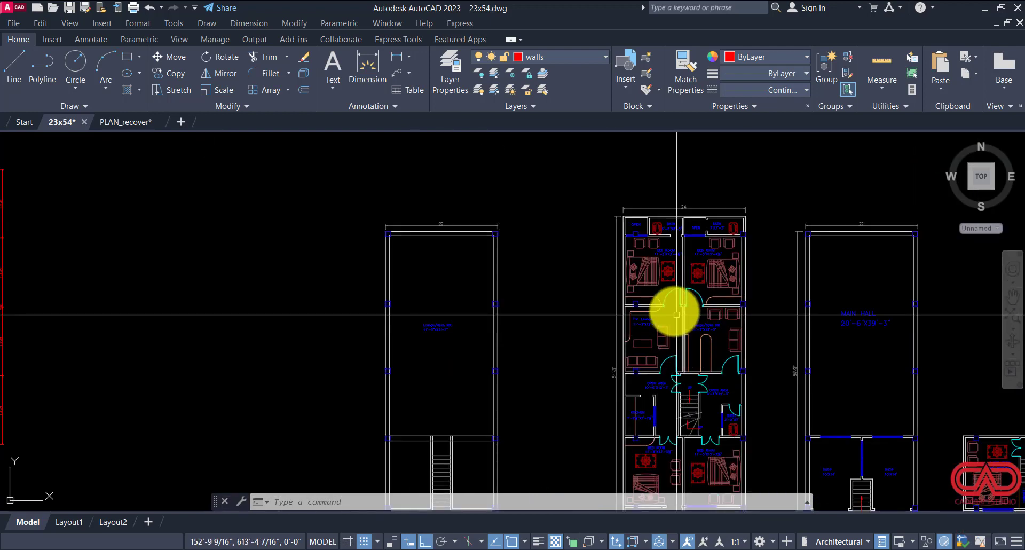
pyautogui.scroll(-2, 662, 282)
pyautogui.moveTo(560, 336)
pyautogui.mouseDown(button='middle')
pyautogui.moveTo(553, 383)
pyautogui.moveTo(733, 339)
pyautogui.mouseUp(button='middle')
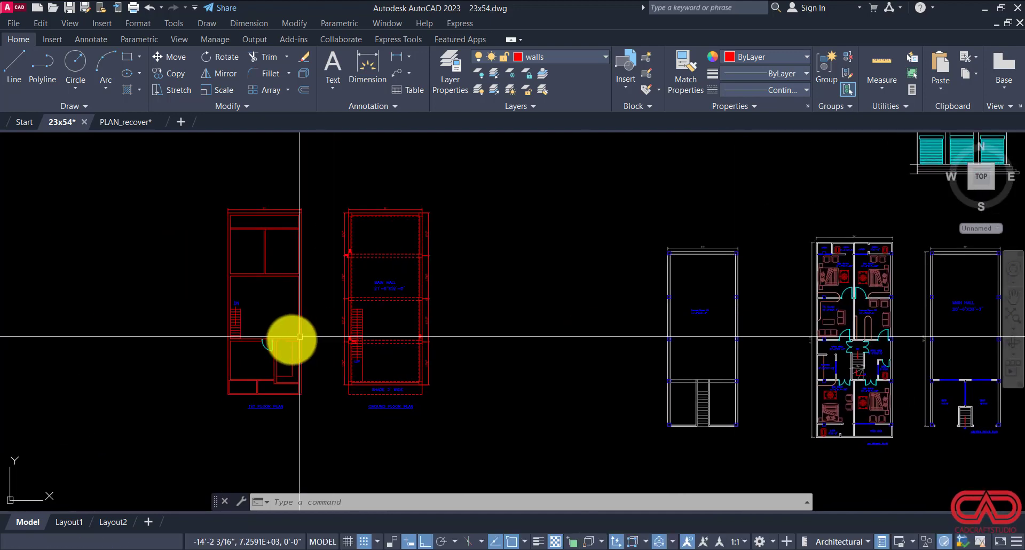
pyautogui.scroll(6, 291, 339)
pyautogui.click(316, 267)
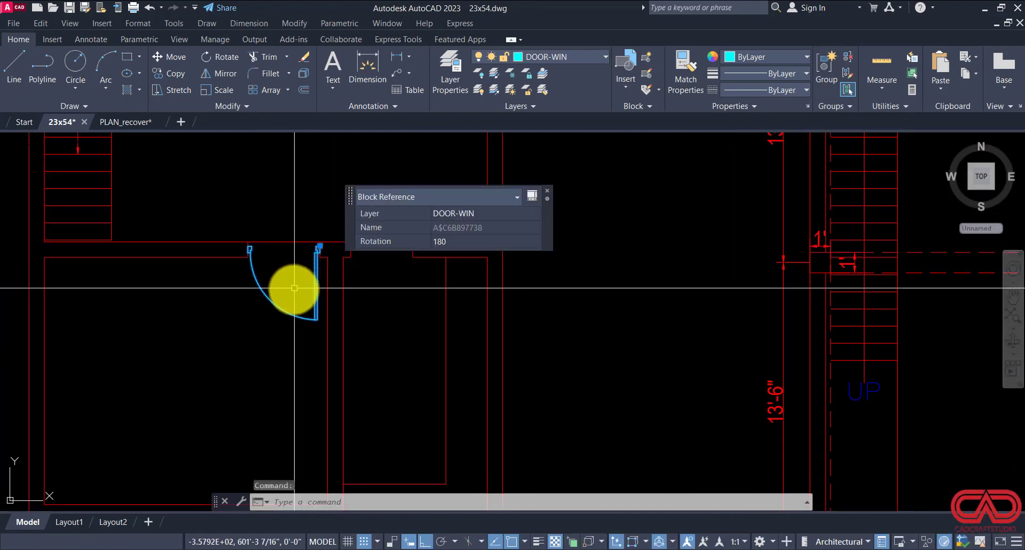
pyautogui.write('O')
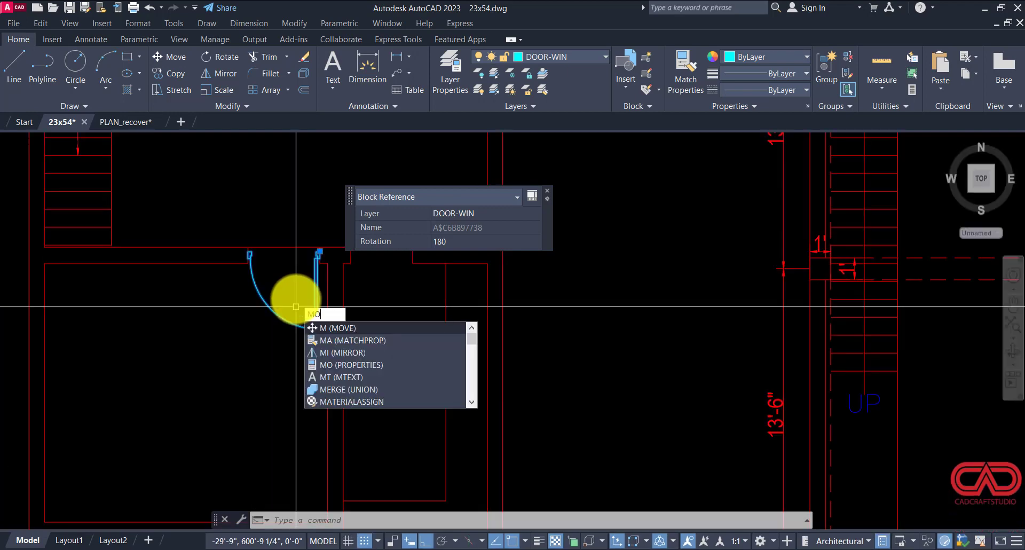
pyautogui.press('Escape')
pyautogui.press('Escape')
# Step: Copy the left room's door horizontally into the empty space outside the first floor plan's outer wall
pyautogui.click(309, 296)
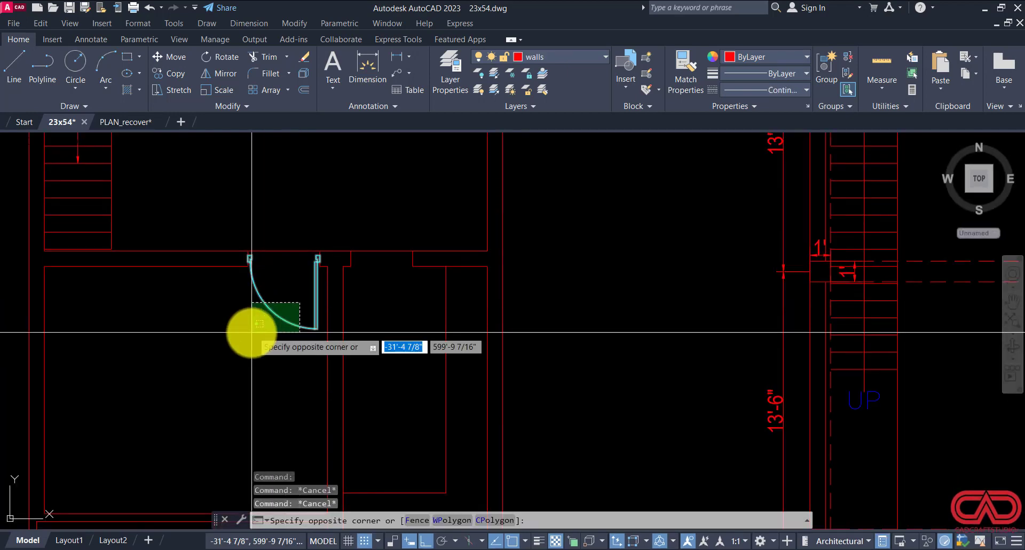
pyautogui.click(252, 333)
pyautogui.write('co')
pyautogui.press('Return')
pyautogui.click(235, 350)
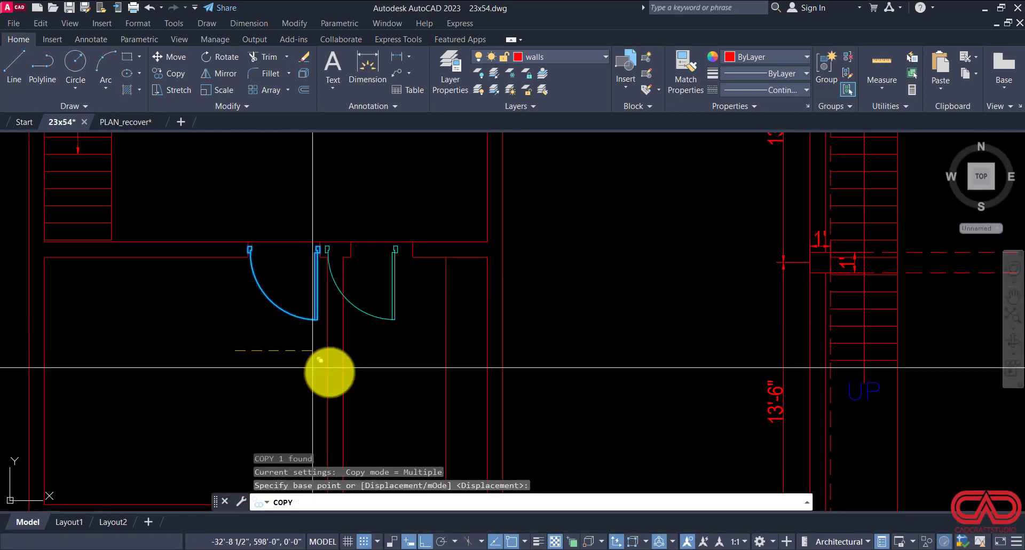
pyautogui.click(526, 373)
pyautogui.press('Escape')
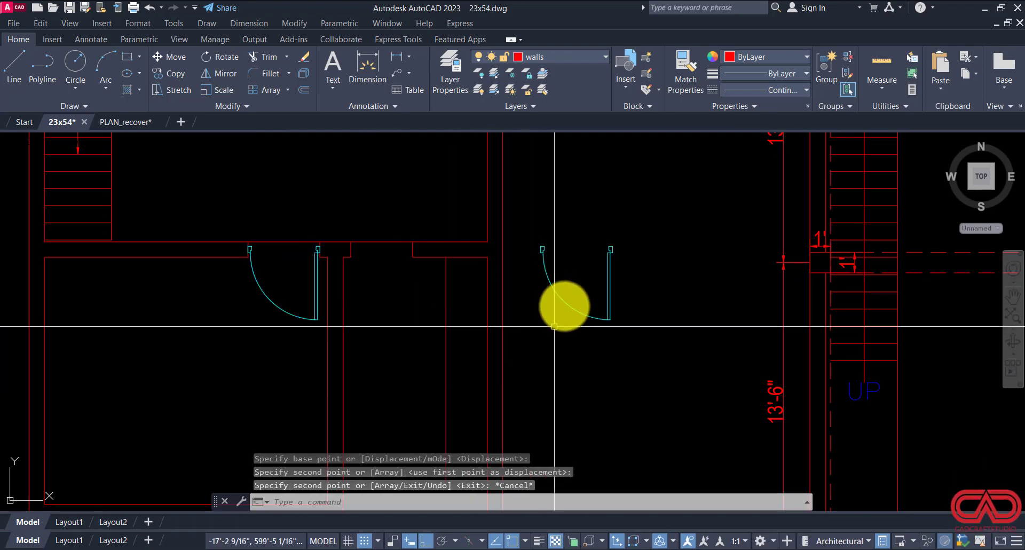
# Step: Mirror the spare door about a vertical line beside it, keeping the source
pyautogui.click(561, 297)
pyautogui.click(557, 313)
pyautogui.write('mi')
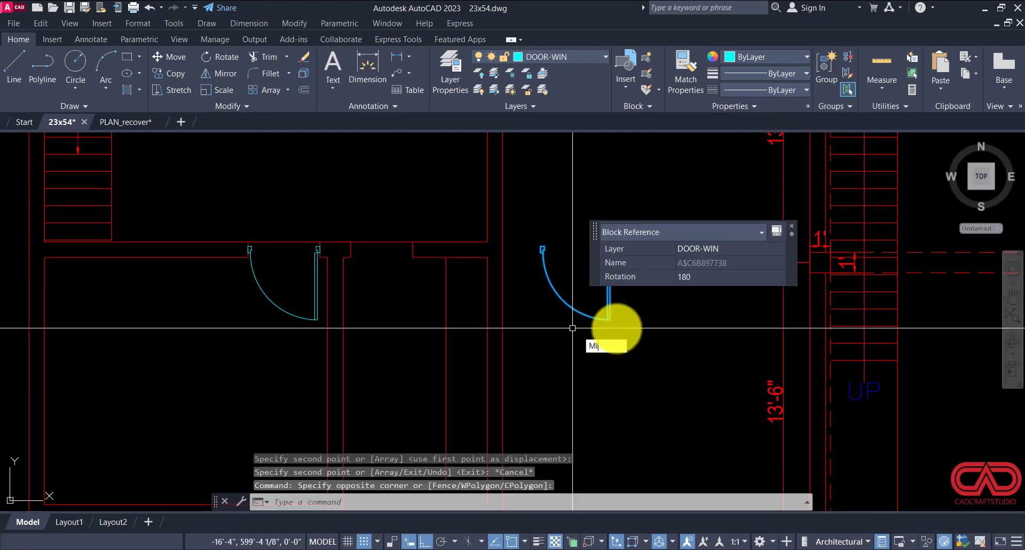
pyautogui.press('Return')
pyautogui.click(663, 302)
pyautogui.click(666, 219)
pyautogui.press('Return')
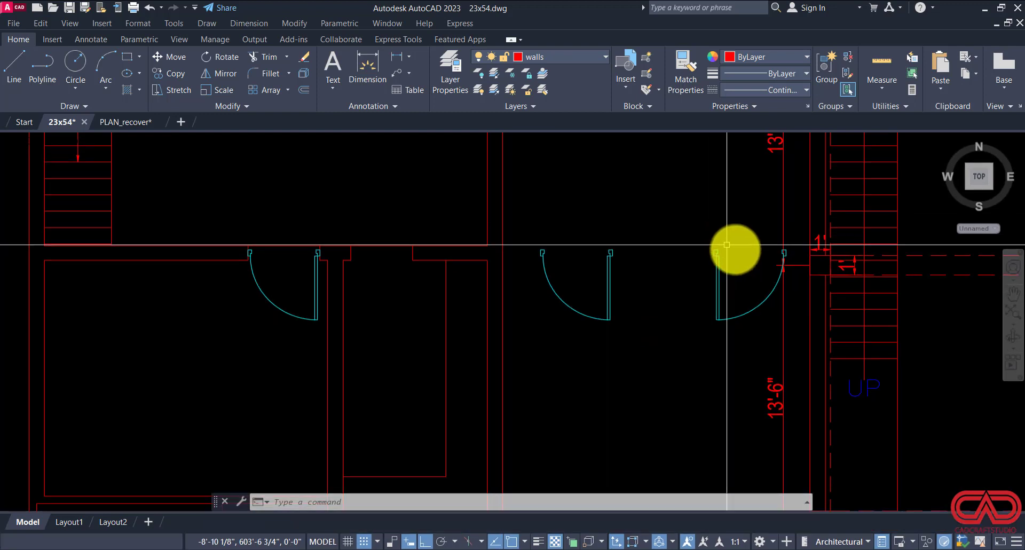
# Step: Move the mirrored spare door by its hinge-side frame to the midpoint of the right opening's left jamb
pyautogui.click(732, 245)
pyautogui.click(705, 267)
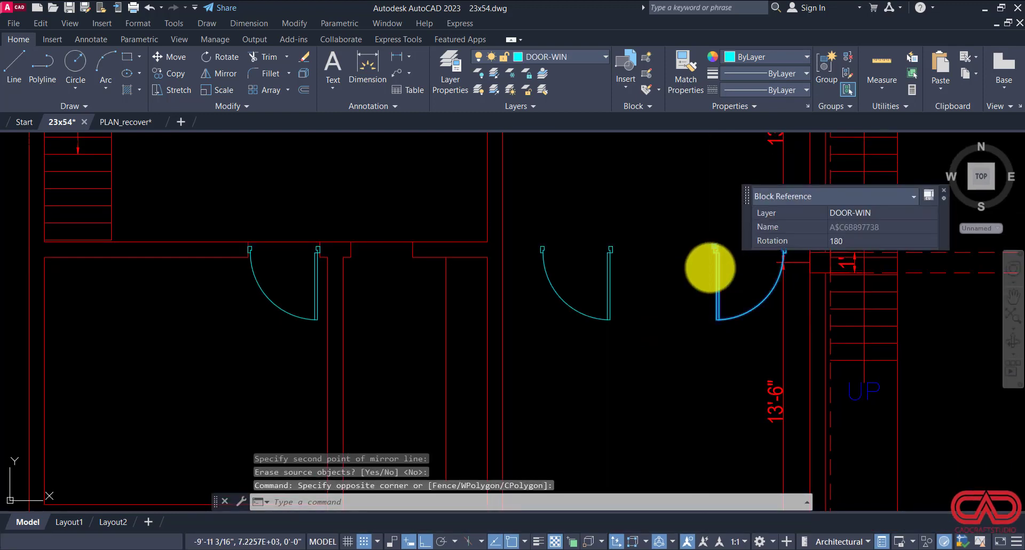
pyautogui.write('m')
pyautogui.press('Return')
pyautogui.scroll(4, 713, 250)
pyautogui.click(713, 258)
pyautogui.scroll(-4, 714, 259)
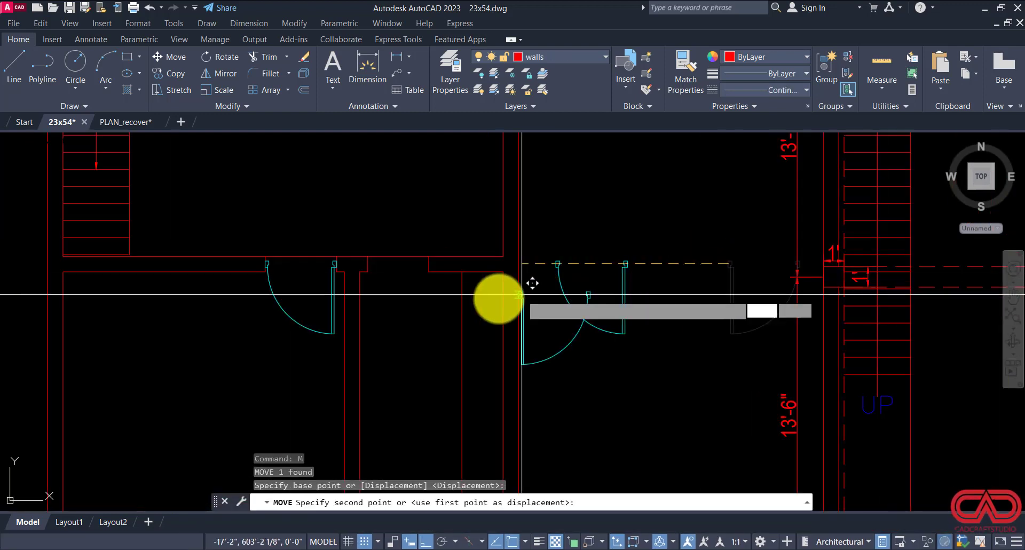
pyautogui.click(367, 264)
pyautogui.press('Escape')
# Step: Scale the right opening's door by reference from its hinge-side frame so its full width fits between the jambs
pyautogui.scroll(6, 368, 272)
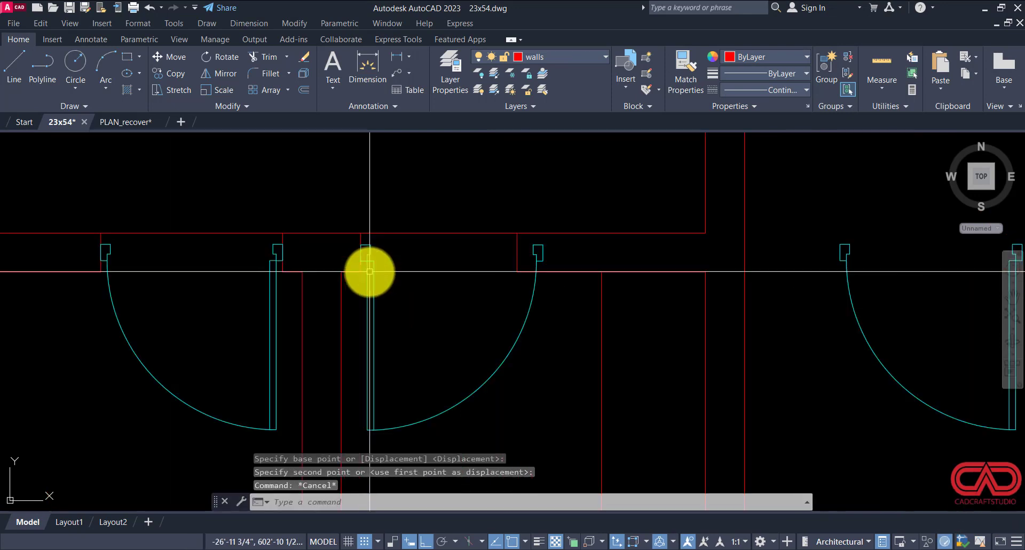
pyautogui.click(362, 285)
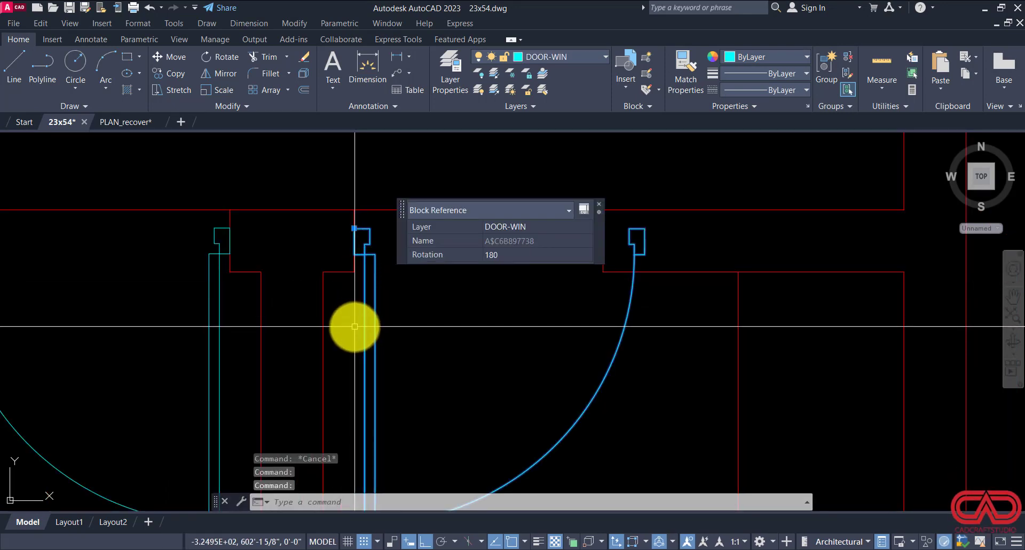
pyautogui.write('sc')
pyautogui.press('Return')
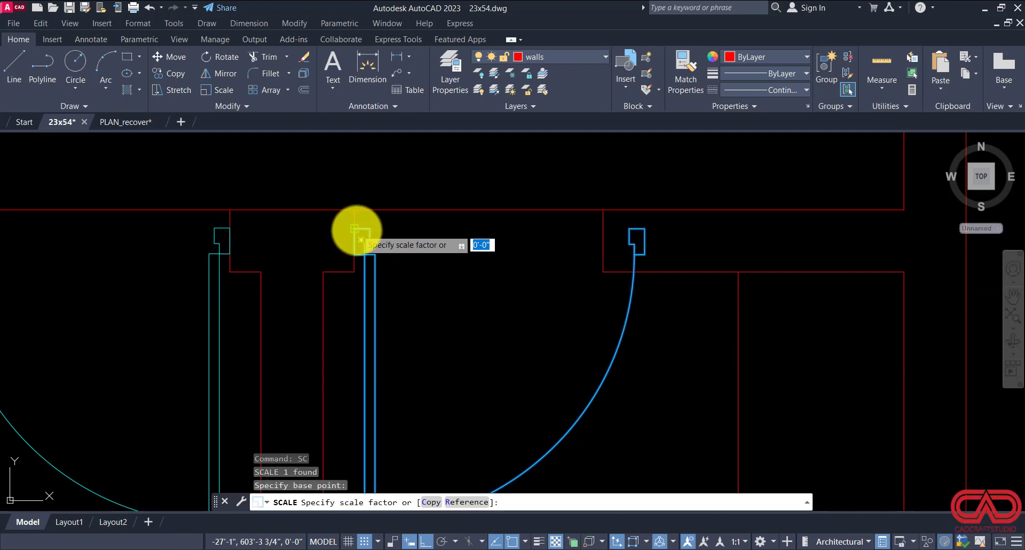
pyautogui.press('Return')
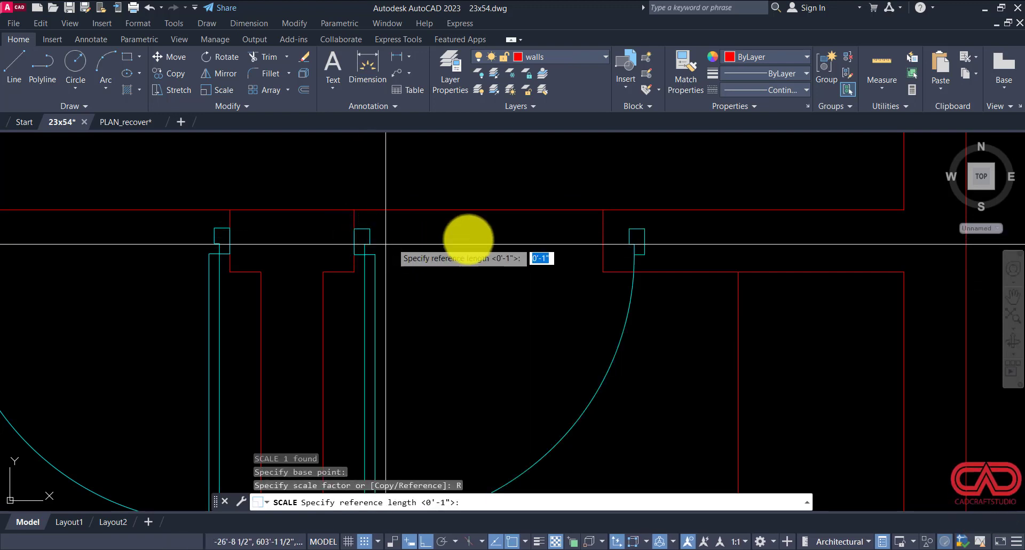
pyautogui.click(645, 228)
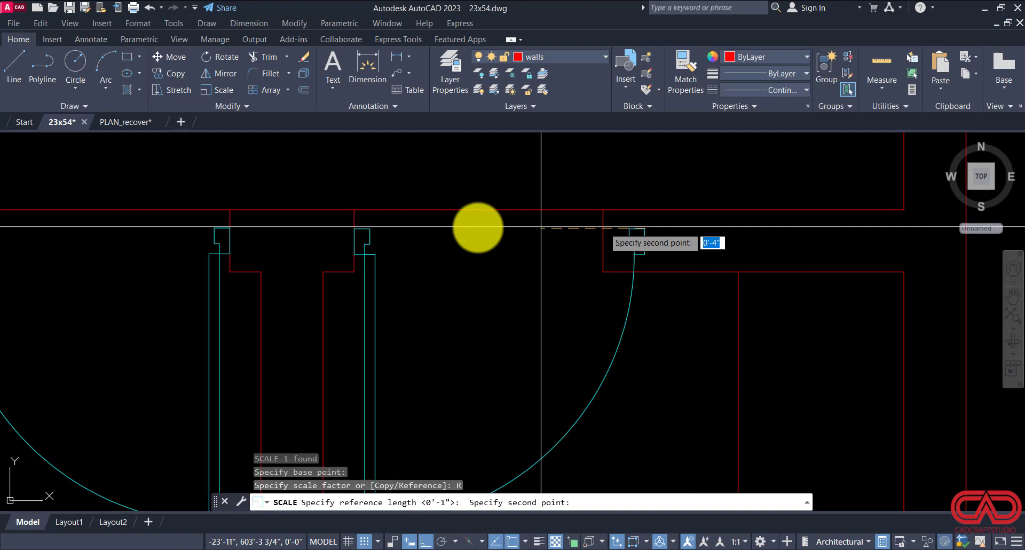
pyautogui.click(354, 228)
pyautogui.click(602, 228)
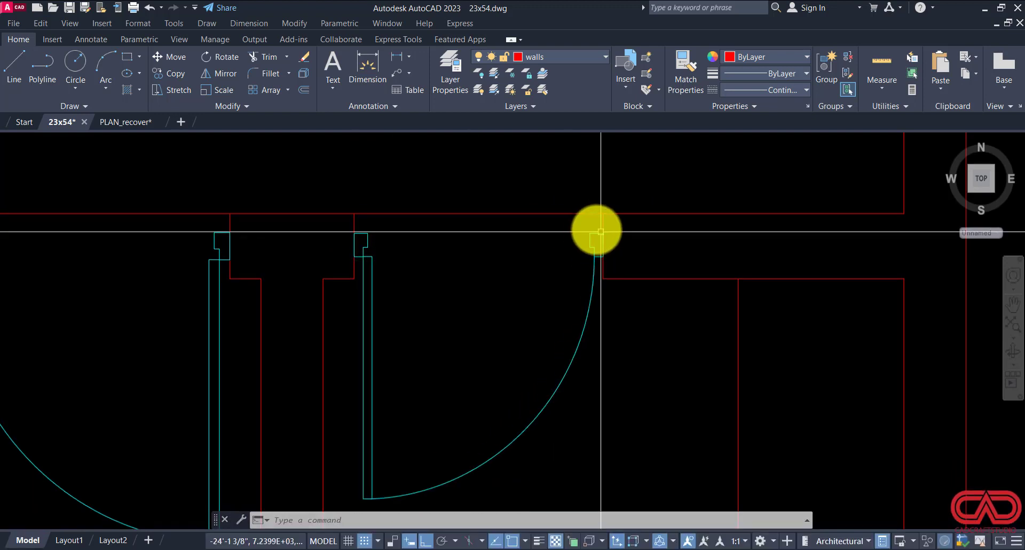
pyautogui.press('Escape')
# Step: Mirror the left room's door with its jamb lines about a horizontal line in the hall above, keeping the source
pyautogui.scroll(-5, 565, 267)
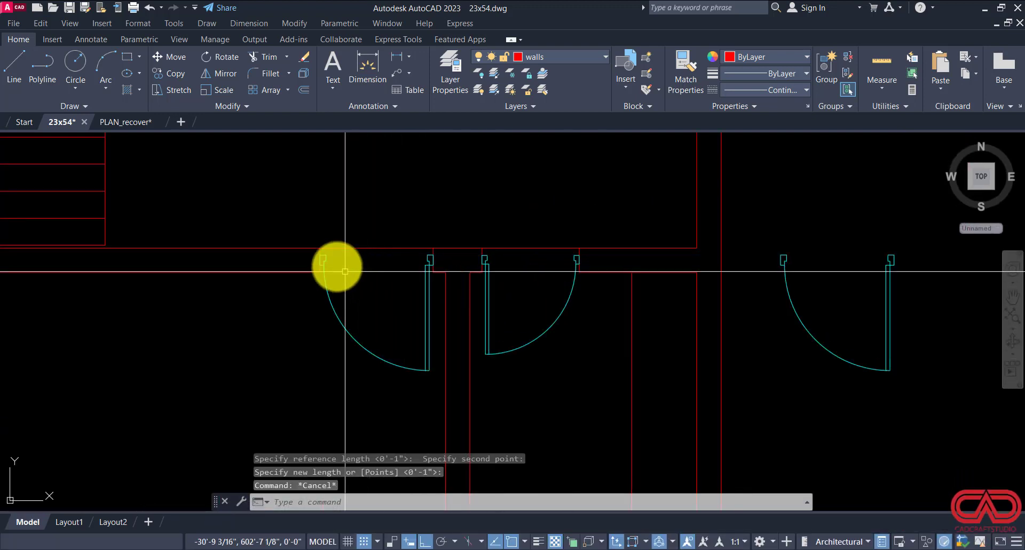
pyautogui.click(305, 235)
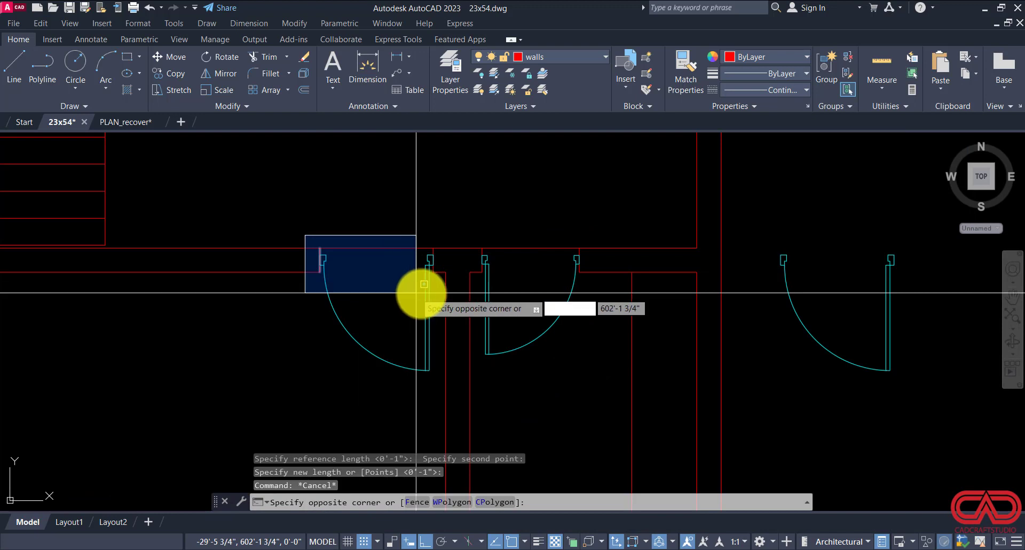
pyautogui.click(458, 297)
pyautogui.click(408, 320)
pyautogui.click(341, 356)
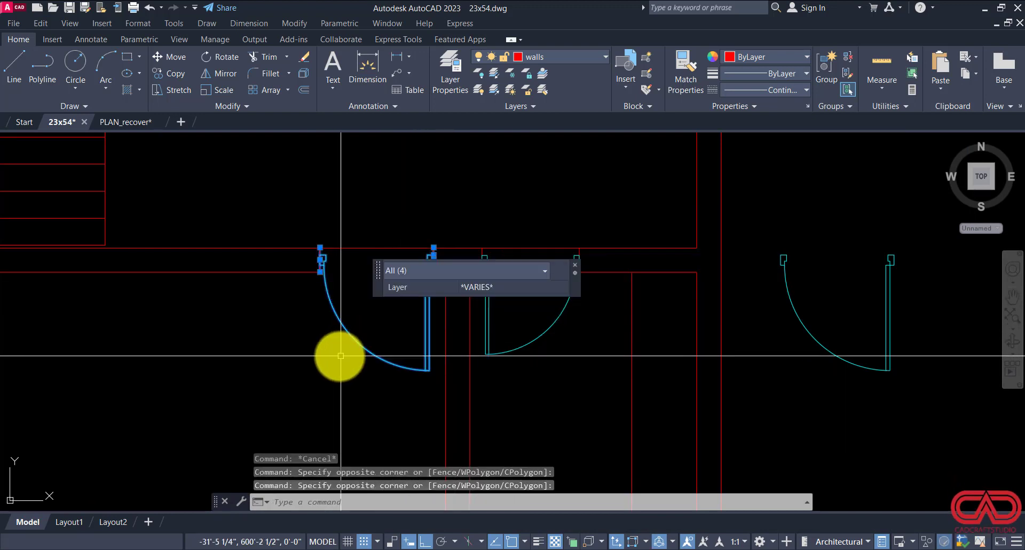
pyautogui.write('MIRROR')
pyautogui.press('Return')
pyautogui.scroll(-3, 339, 321)
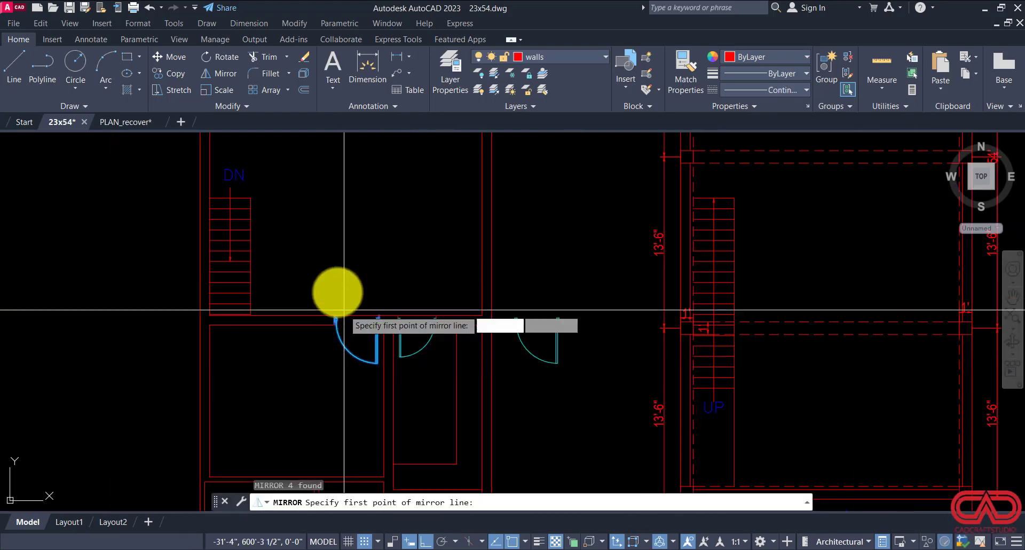
pyautogui.click(337, 244)
pyautogui.press('Return')
# Step: Move the mirrored door and jamb lines to the upper left room's corner where the partition meets the cross wall
pyautogui.moveTo(405, 257); pyautogui.dragTo(454, 454, button='middle')
pyautogui.click(450, 302)
pyautogui.click(325, 407)
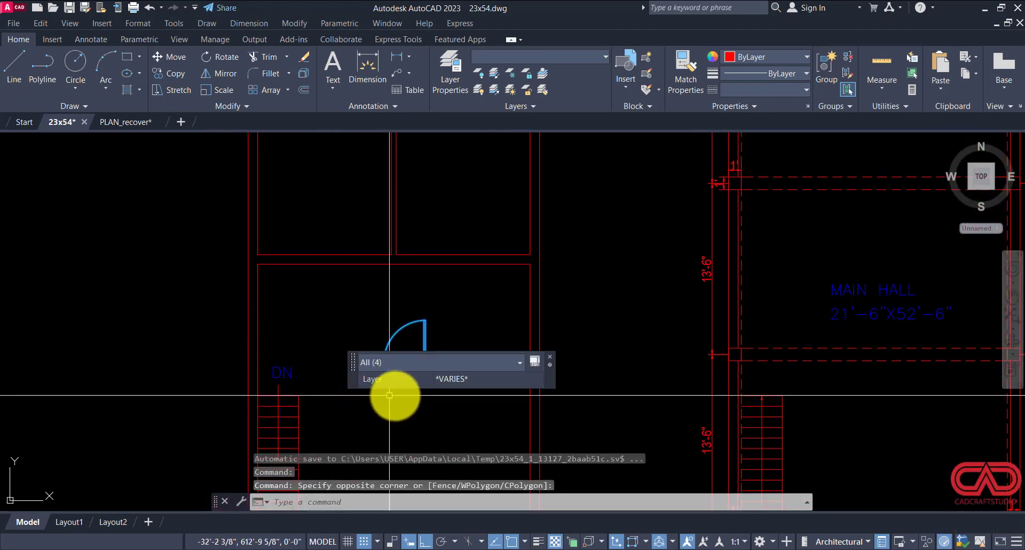
pyautogui.write('M')
pyautogui.press('Return')
pyautogui.scroll(4, 420, 365)
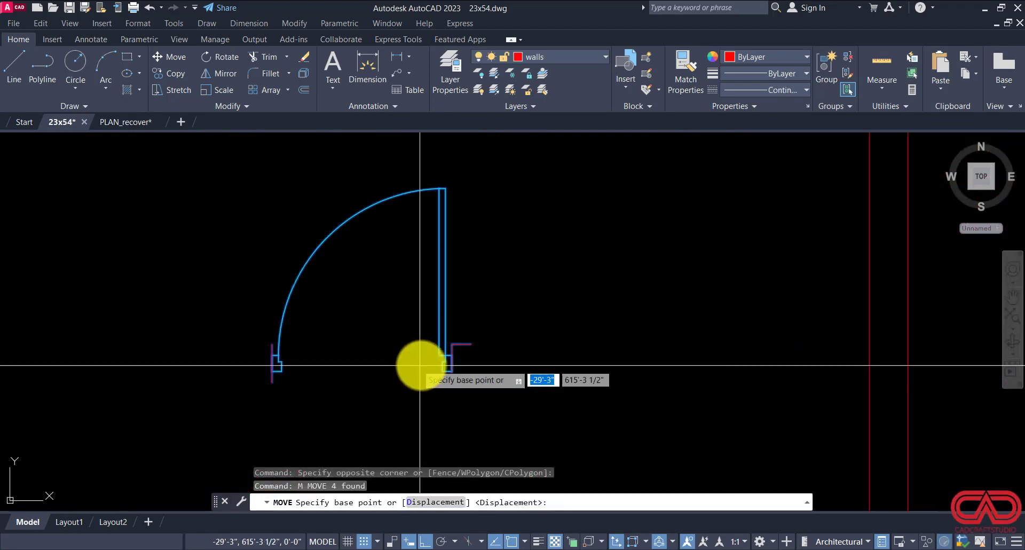
pyautogui.click(465, 344)
pyautogui.scroll(-3, 448, 384)
pyautogui.click(393, 206)
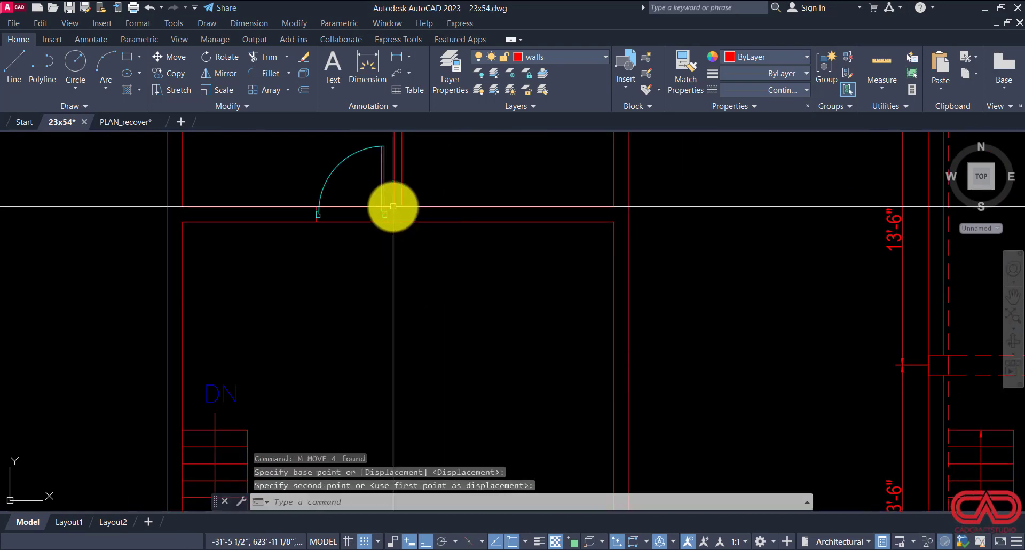
# Step: Mirror the upper left room's door with its jamb lines about the vertical centreline of the partition, keeping the source
pyautogui.press('Escape')
pyautogui.click(304, 162)
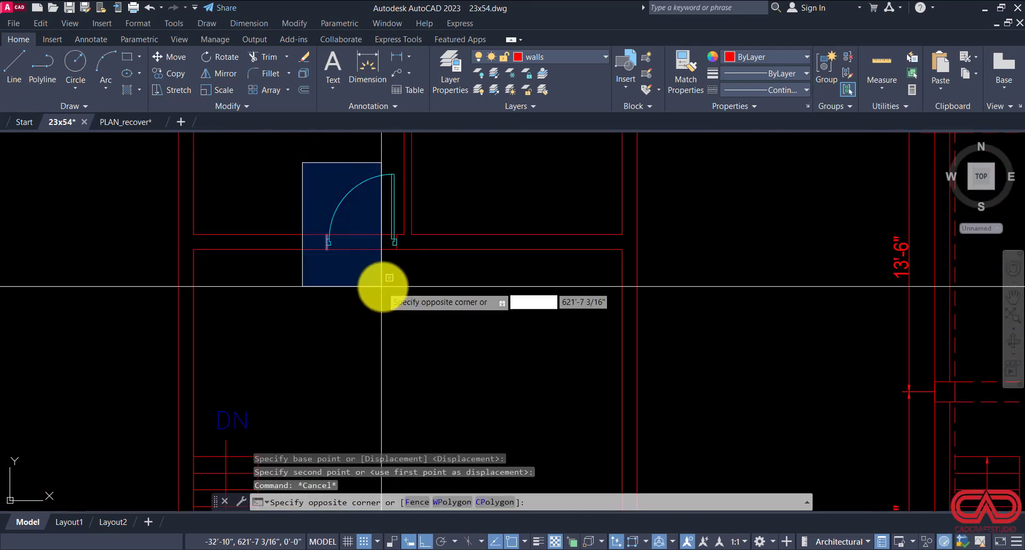
pyautogui.click(392, 290)
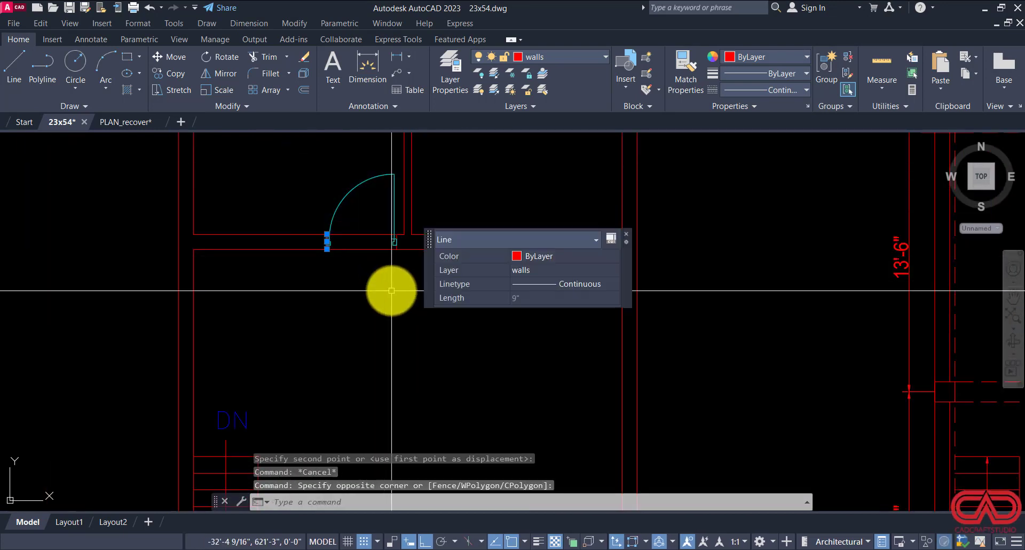
pyautogui.click(282, 144)
pyautogui.click(428, 304)
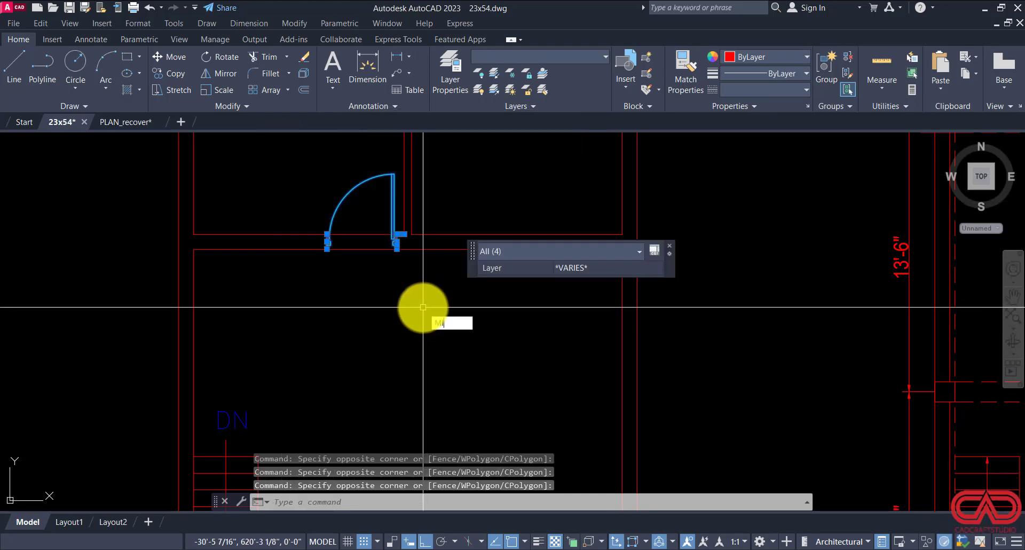
pyautogui.press('Return')
pyautogui.click(419, 249)
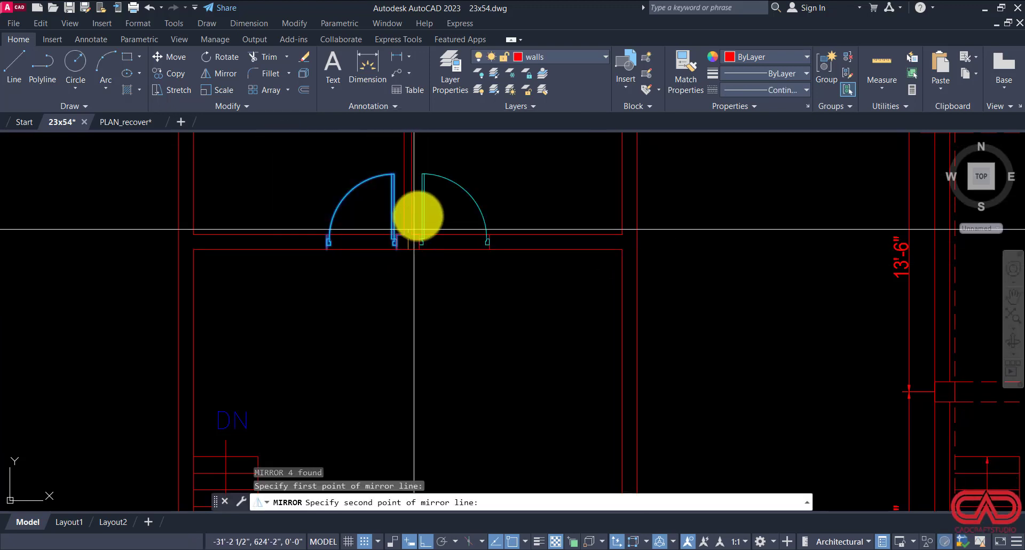
pyautogui.click(422, 144)
# Step: Trim the cross wall's lines across the door openings of the two upper rooms
pyautogui.scroll(-4, 443, 246)
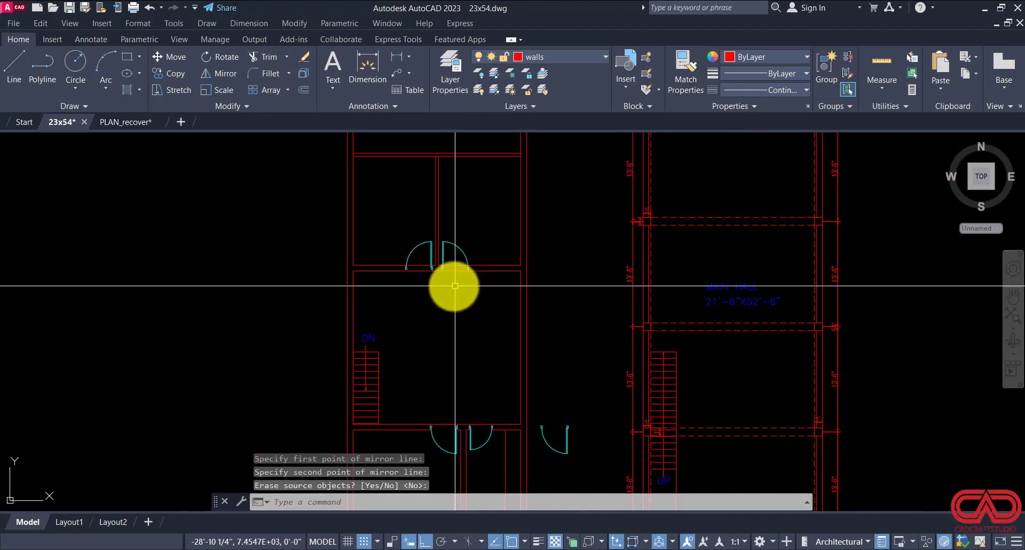
pyautogui.press('Escape')
pyautogui.scroll(2, 440, 260)
pyautogui.press('Escape')
pyautogui.press('Escape')
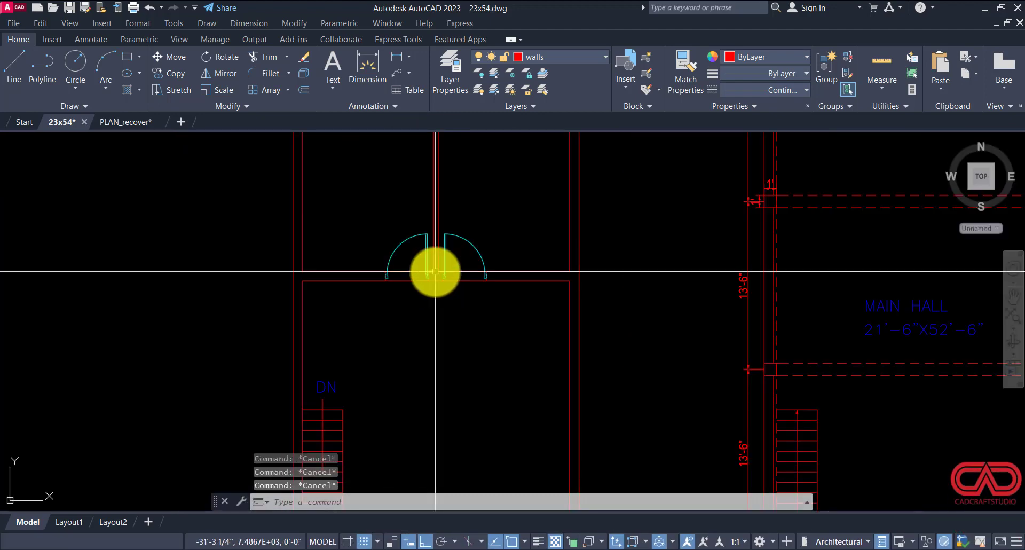
pyautogui.write('tr')
pyautogui.press('Return')
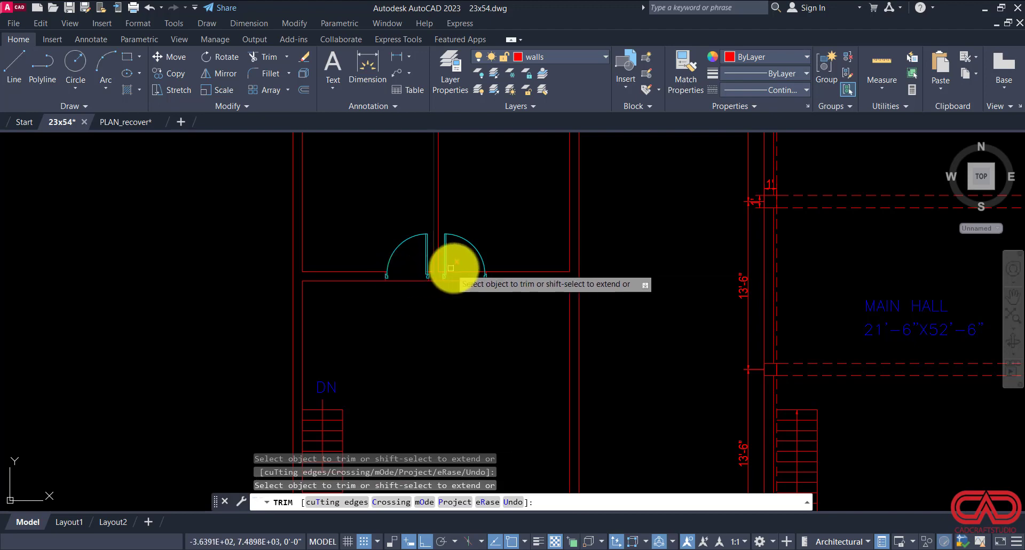
pyautogui.press('Escape')
# Step: Trim the wall lines where the rear strip's cross wall meets both side walls and the partition between the rooms
pyautogui.scroll(-4, 454, 299)
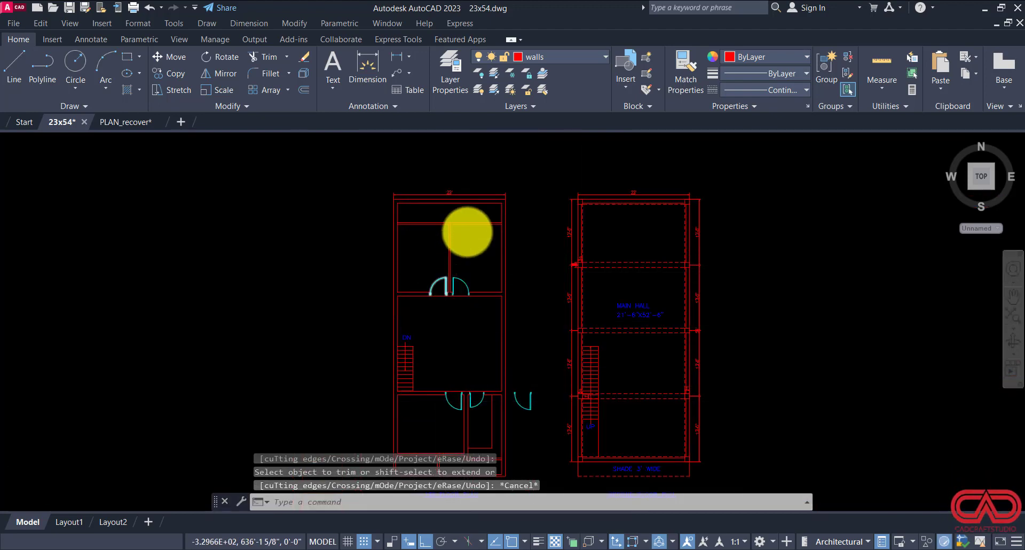
pyautogui.press('Escape')
pyautogui.press('Escape')
pyautogui.scroll(3, 465, 227)
pyautogui.write('r')
pyautogui.press('Return')
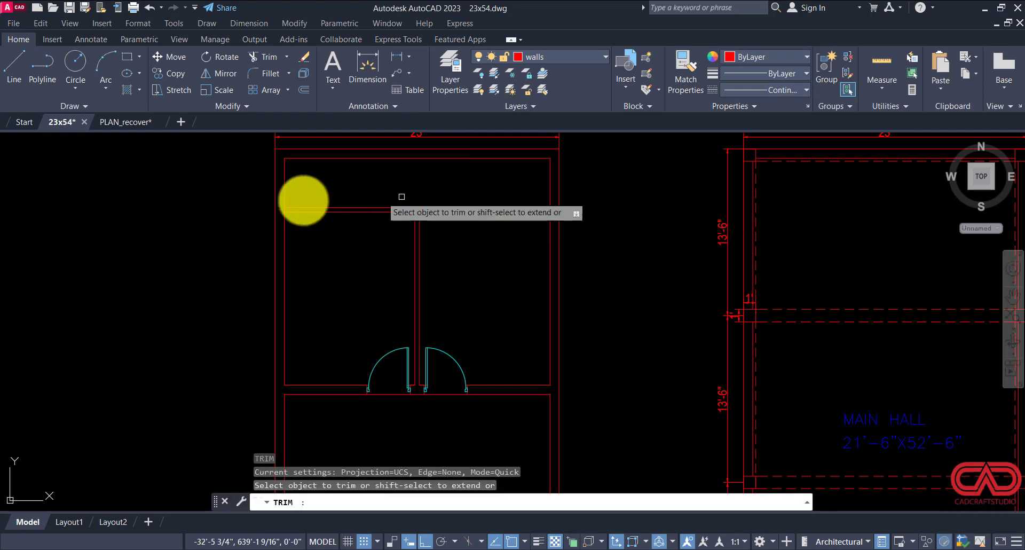
pyautogui.scroll(4, 256, 210)
pyautogui.scroll(-4, 321, 210)
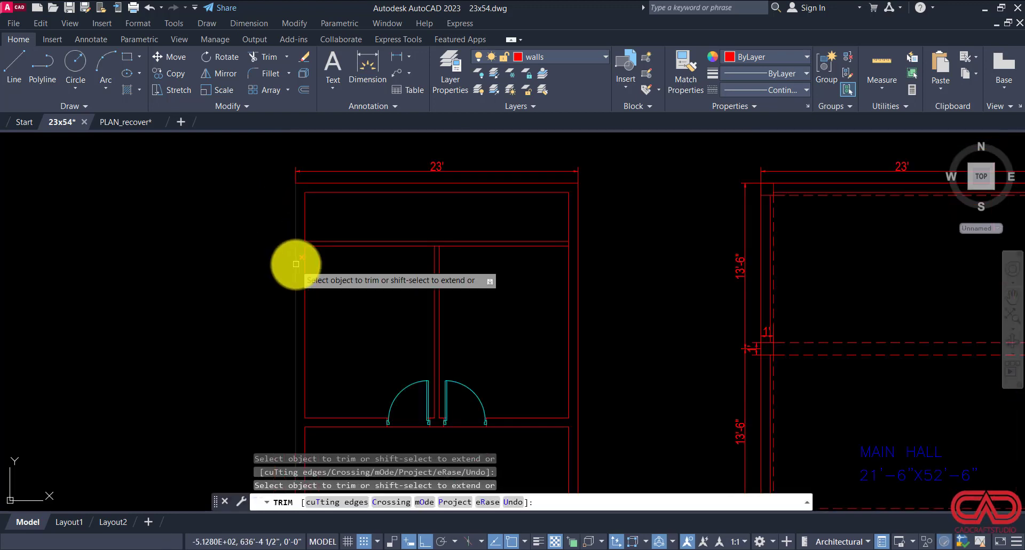
pyautogui.scroll(4, 565, 232)
pyautogui.click(563, 231)
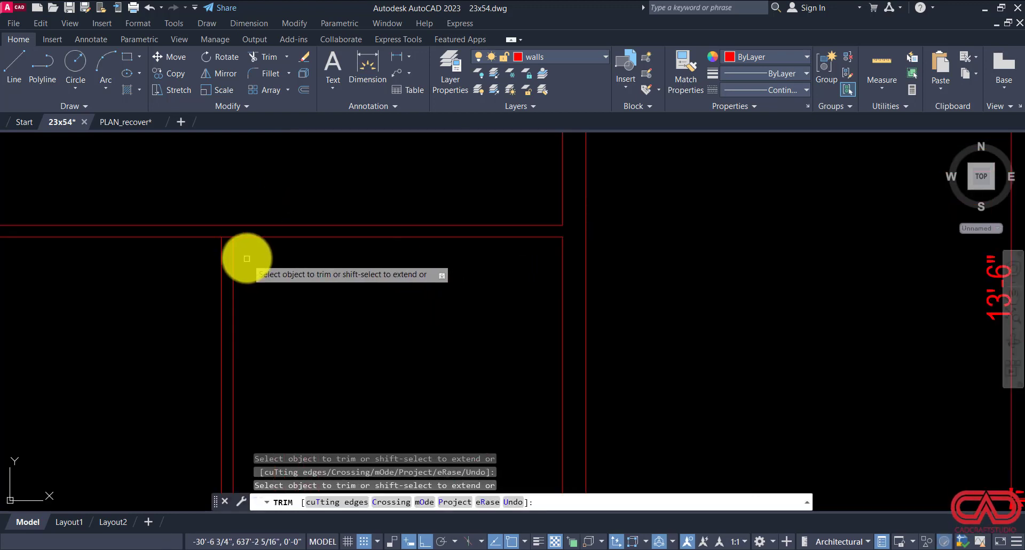
pyautogui.scroll(-4, 283, 264)
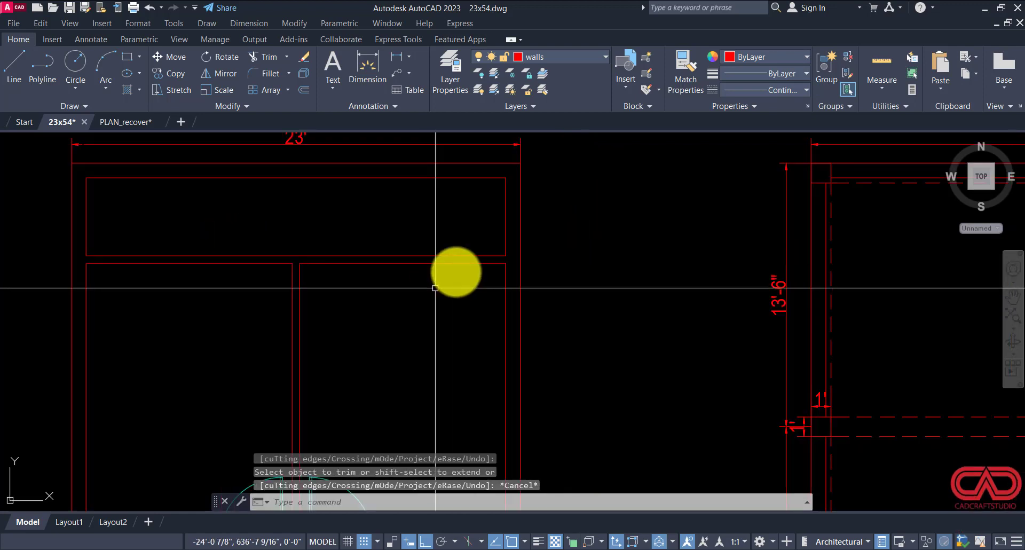
# Step: Move the rear strip's right inner wall line 4.5 inches outward
pyautogui.click(506, 230)
pyautogui.click(459, 233)
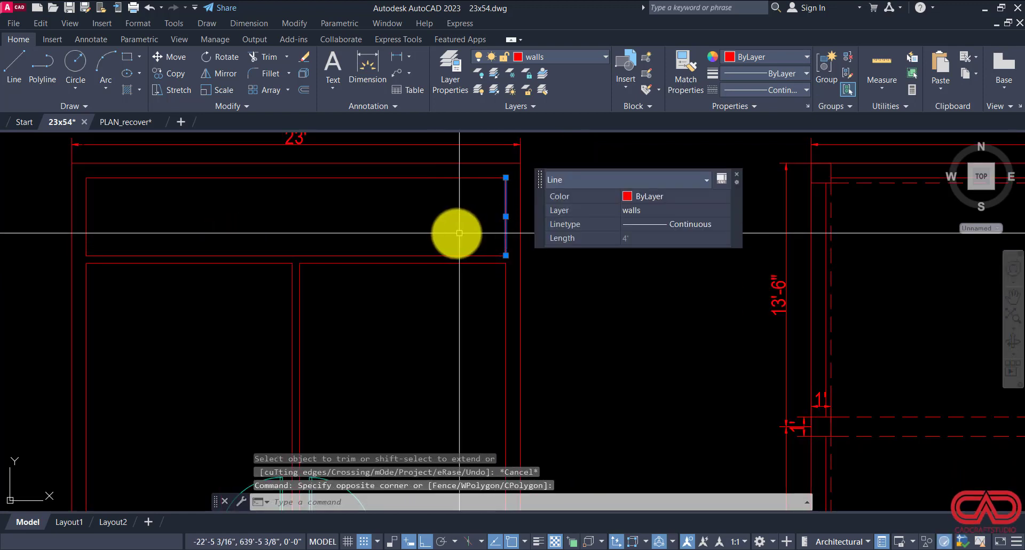
pyautogui.write('m')
pyautogui.press('Return')
pyautogui.click(430, 229)
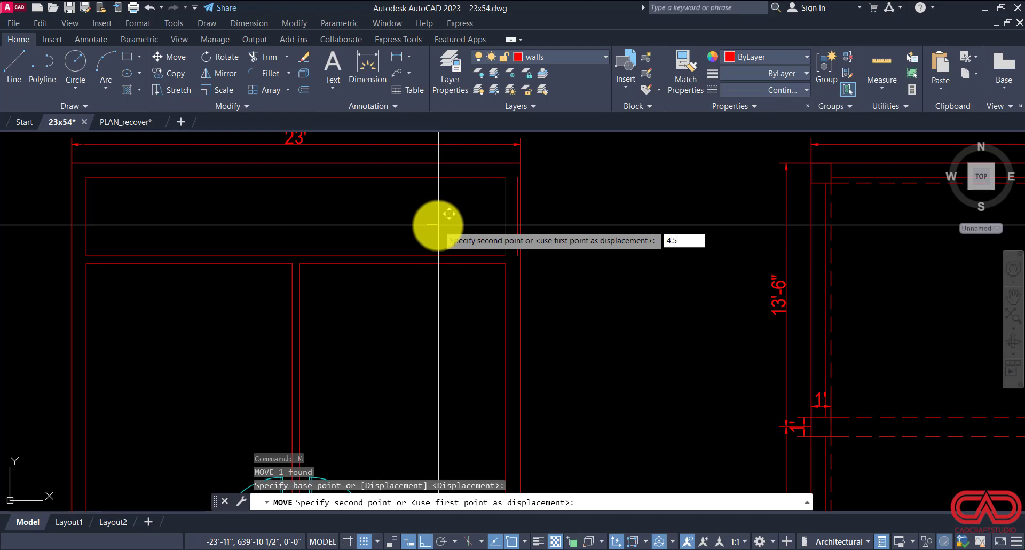
pyautogui.press('Return')
# Step: Move the rear strip's top inner wall line 4.5 inches outward
pyautogui.click(442, 178)
pyautogui.press('Return')
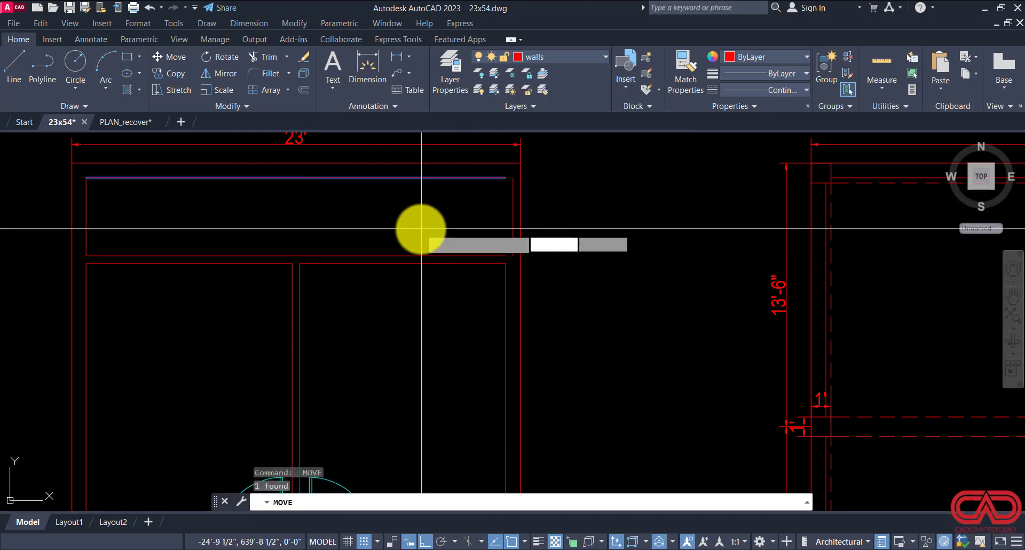
pyautogui.click(421, 229)
pyautogui.write('4.5')
pyautogui.press('Return')
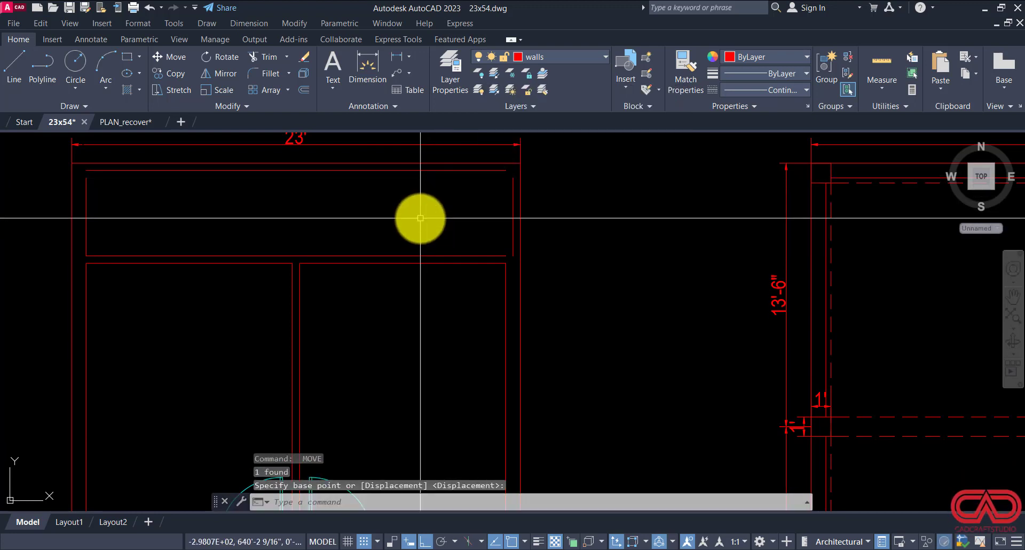
# Step: Move the rear strip's left inner wall line 4.5 inches outward
pyautogui.click(87, 209)
pyautogui.press('Return')
pyautogui.click(180, 220)
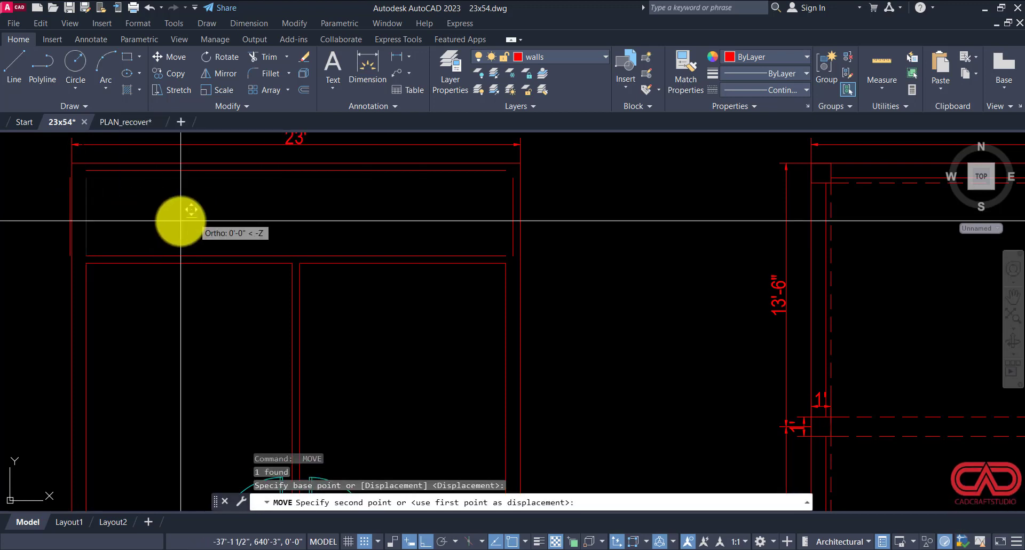
pyautogui.write('4.5')
pyautogui.press('Return')
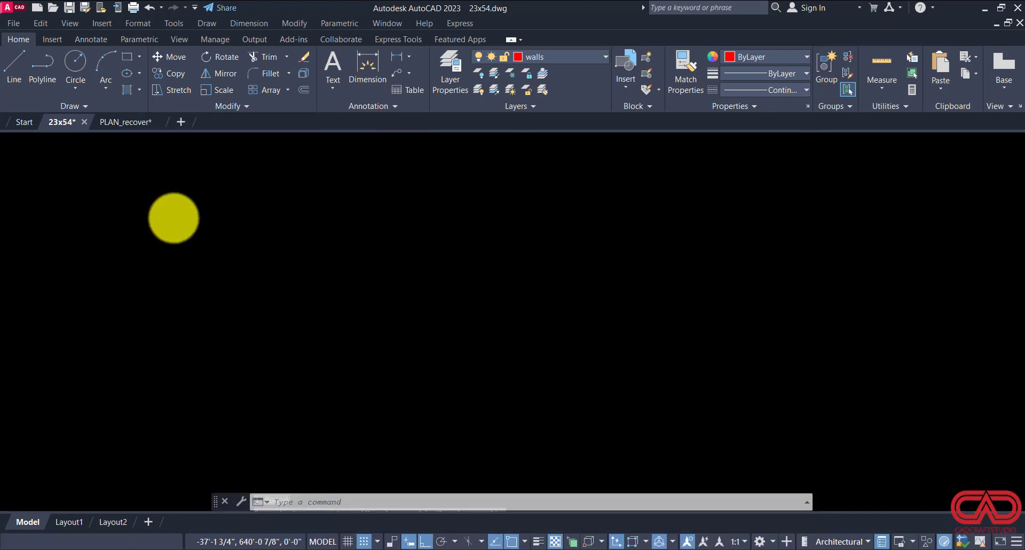
# Step: Join the rear strip's two lower inner corners with zero-radius fillets
pyautogui.write('f')
pyautogui.press('Return')
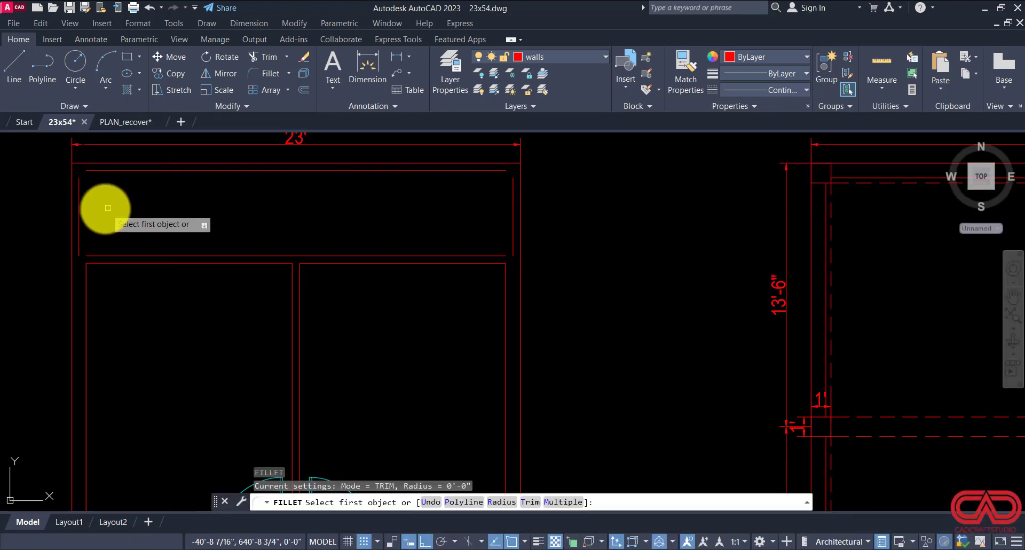
pyautogui.click(78, 219)
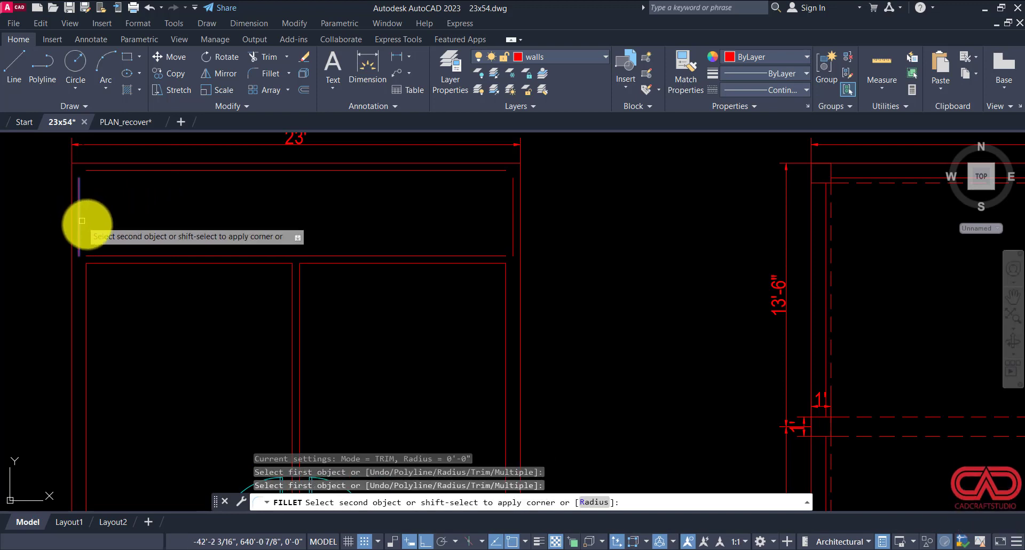
pyautogui.click(110, 255)
pyautogui.press('Return')
pyautogui.click(442, 259)
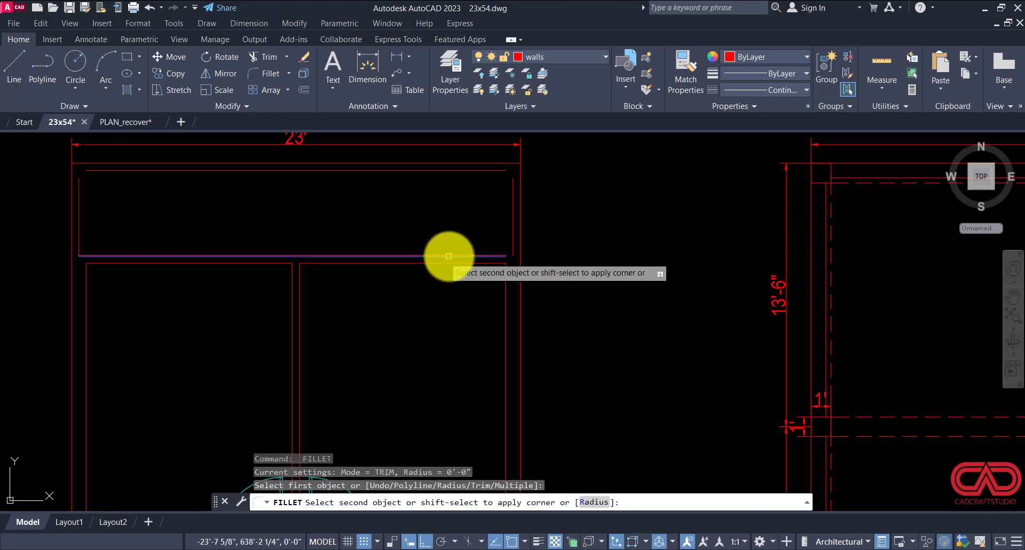
pyautogui.click(510, 234)
# Step: Join the rear strip's two upper inner corners with zero-radius fillets
pyautogui.press('Return')
pyautogui.click(508, 210)
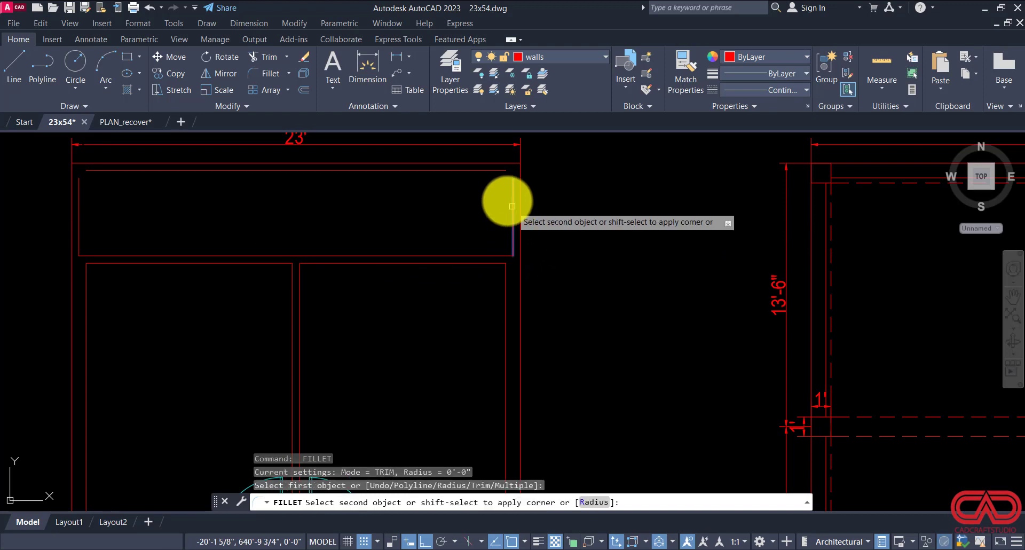
pyautogui.click(489, 170)
pyautogui.press('Return')
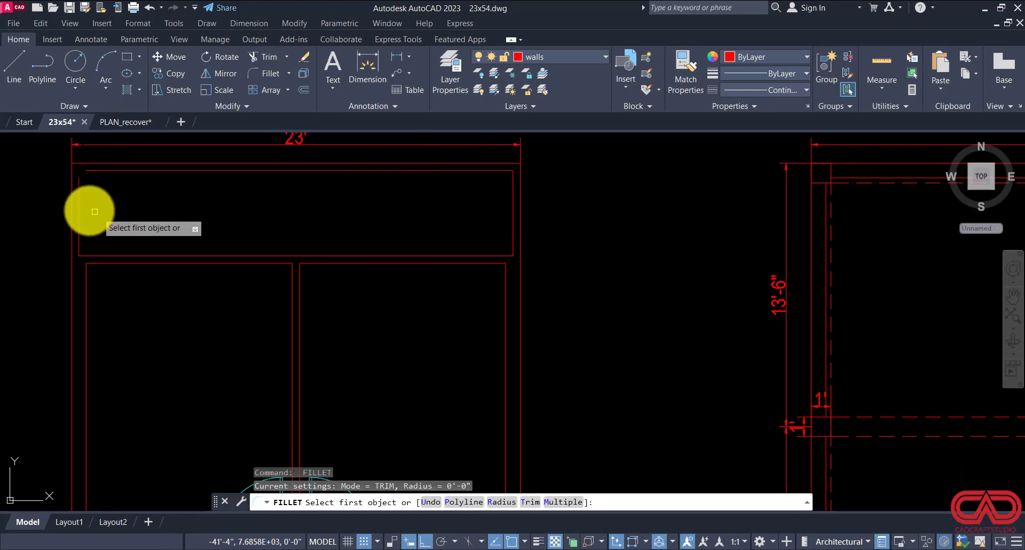
pyautogui.click(78, 198)
pyautogui.press('Escape')
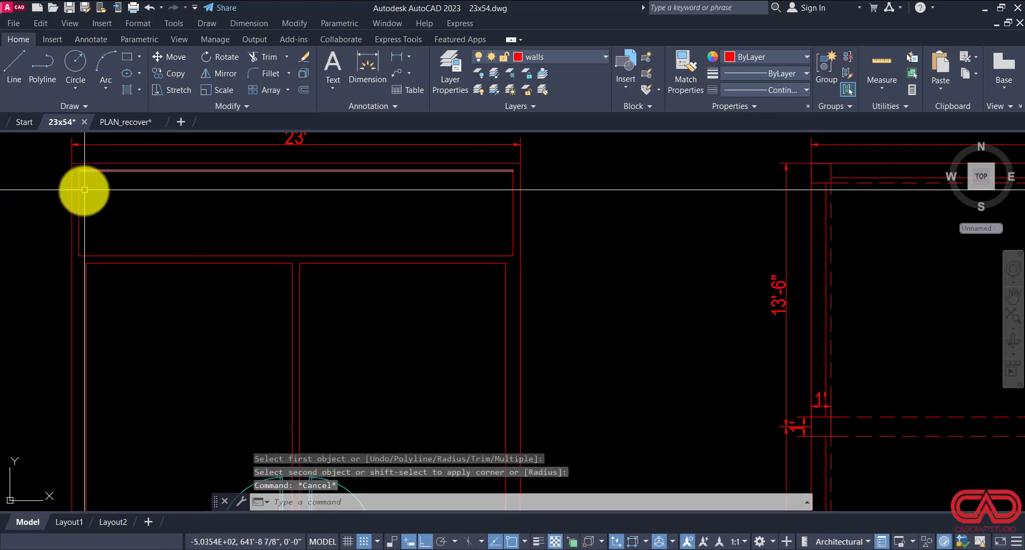
# Step: Offset the rear strip's left inner wall line 8' to the right
pyautogui.click(78, 195)
pyautogui.write('o')
pyautogui.press('Return')
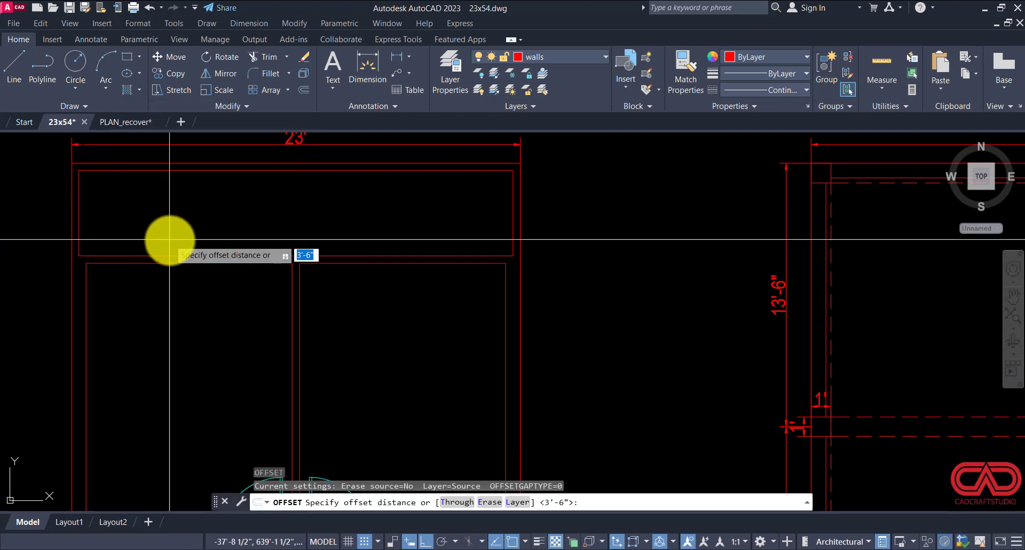
pyautogui.write("8'")
pyautogui.press('Return')
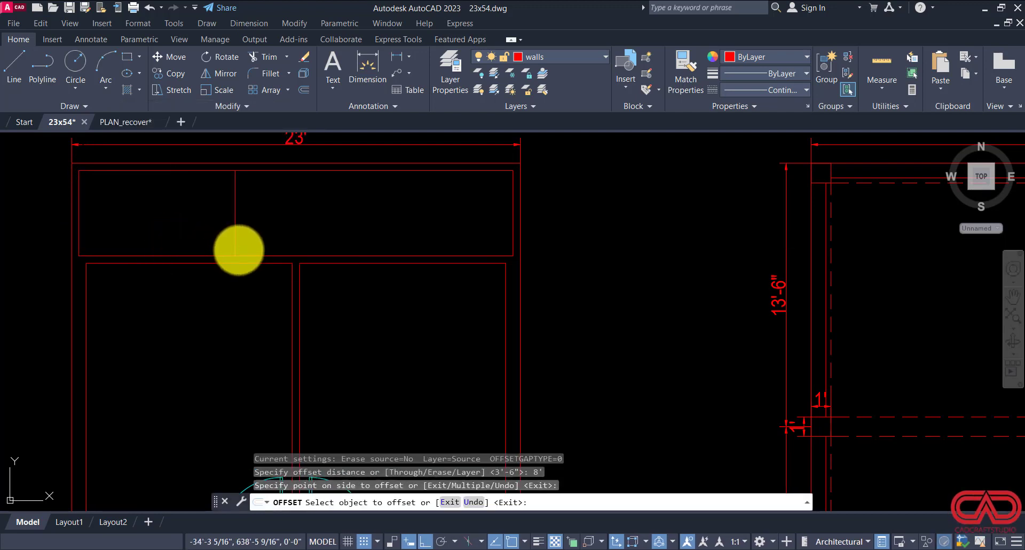
# Step: Move the new dividing line in the rear strip 12 inches to the left
pyautogui.press('Escape')
pyautogui.click(239, 222)
pyautogui.click(230, 226)
pyautogui.press('Return')
pyautogui.click(252, 321)
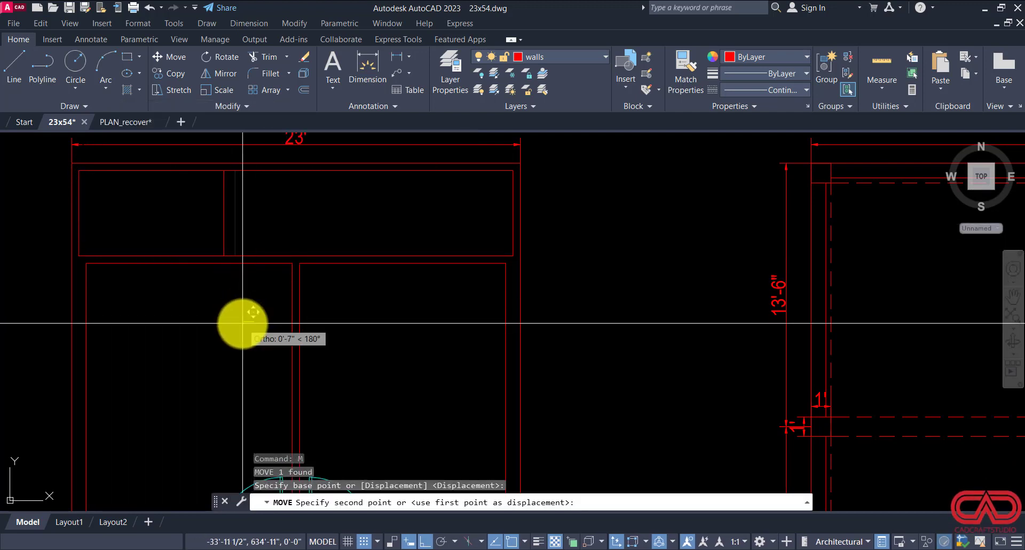
pyautogui.write('12')
pyautogui.press('Return')
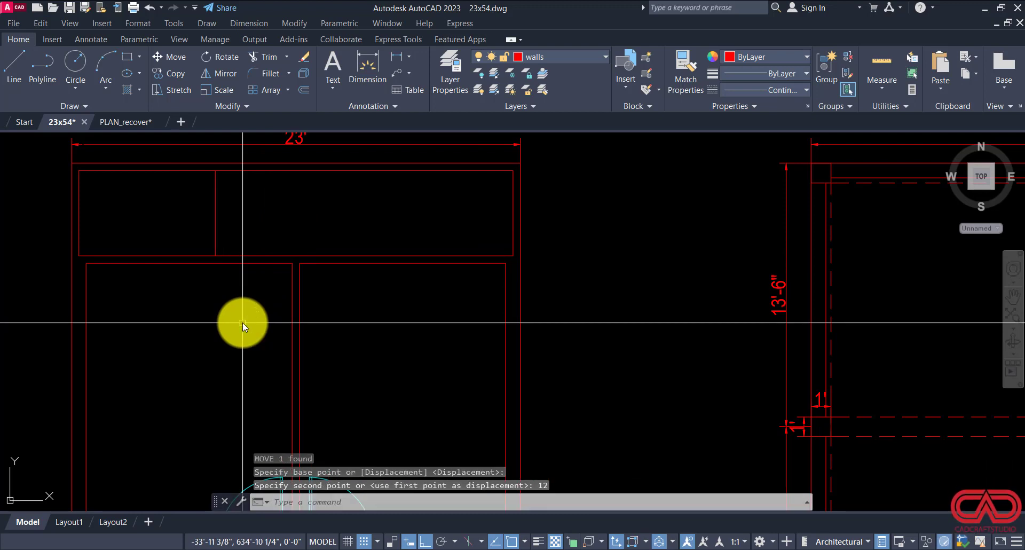
# Step: Offset the rear strip's dividing line 4.5 inches to the right to give the partition its thickness
pyautogui.press('Escape')
pyautogui.click(230, 218)
pyautogui.click(189, 227)
pyautogui.write('o')
pyautogui.press('Return')
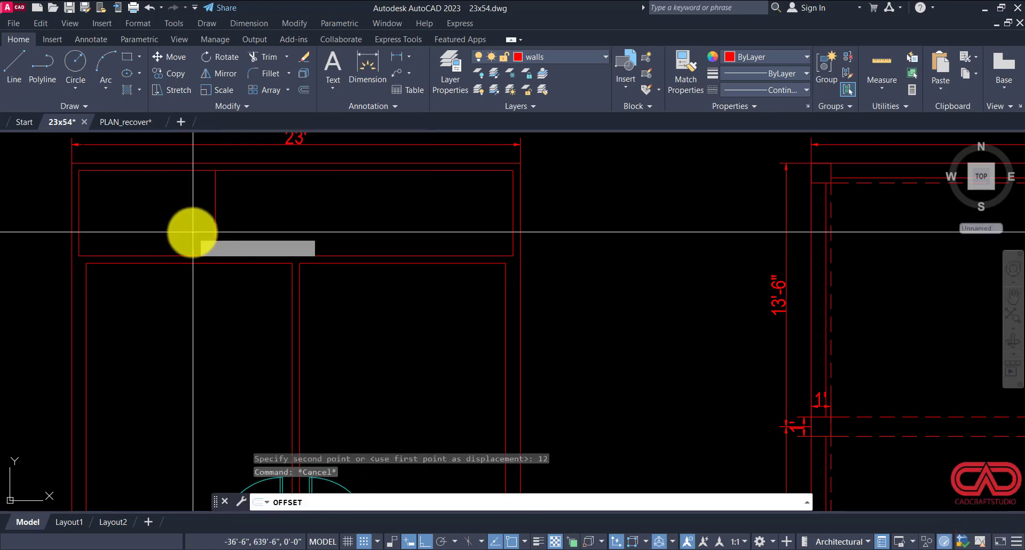
pyautogui.write('4.5')
pyautogui.press('Return')
pyautogui.click(215, 237)
pyautogui.click(251, 229)
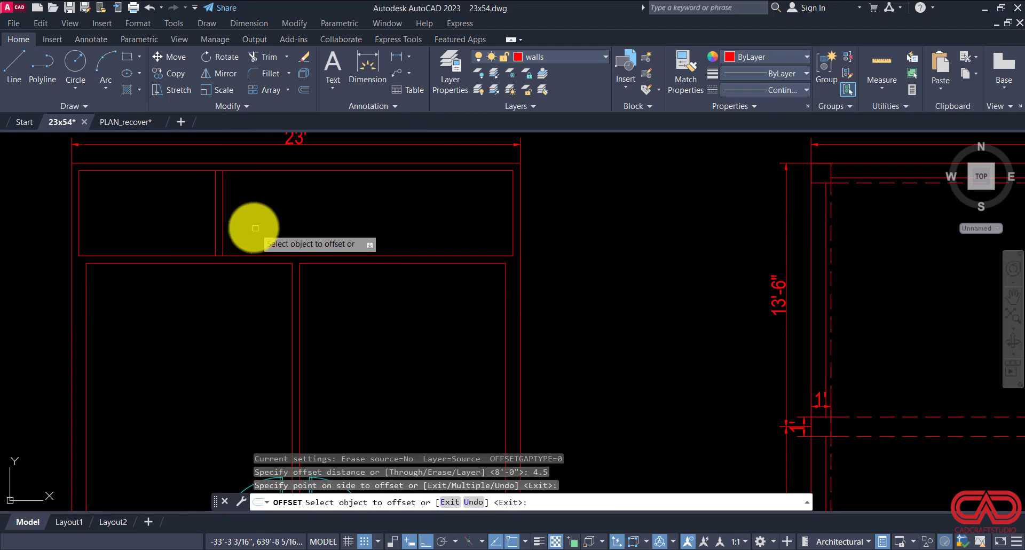
# Step: Mirror the rear strip's two partition lines about the strip's vertical centreline, keeping the source
pyautogui.press('Escape')
pyautogui.click(205, 219)
pyautogui.click(191, 229)
pyautogui.write('mi')
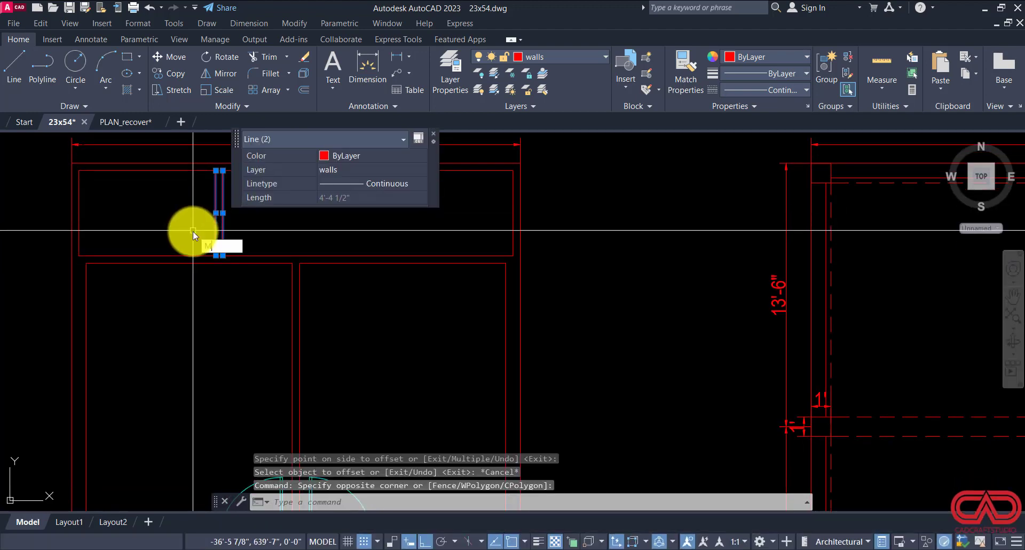
pyautogui.press('Return')
pyautogui.click(296, 255)
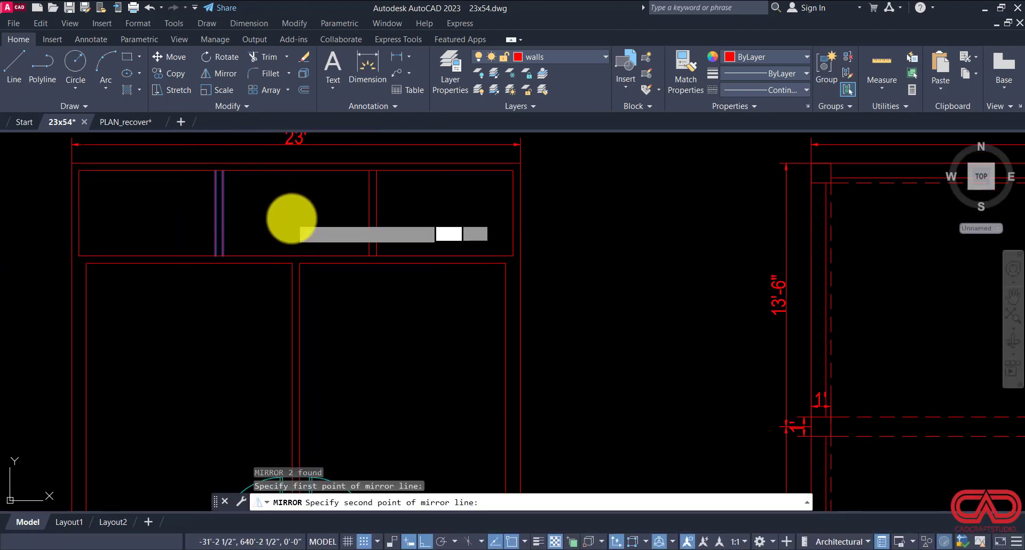
pyautogui.click(292, 219)
pyautogui.press('Return')
pyautogui.press('Escape')
pyautogui.press('Escape')
pyautogui.press('Escape')
# Step: Trim the rear strip's top and bottom inner wall lines between the lines of both partitions
pyautogui.write('tr')
pyautogui.press('Return')
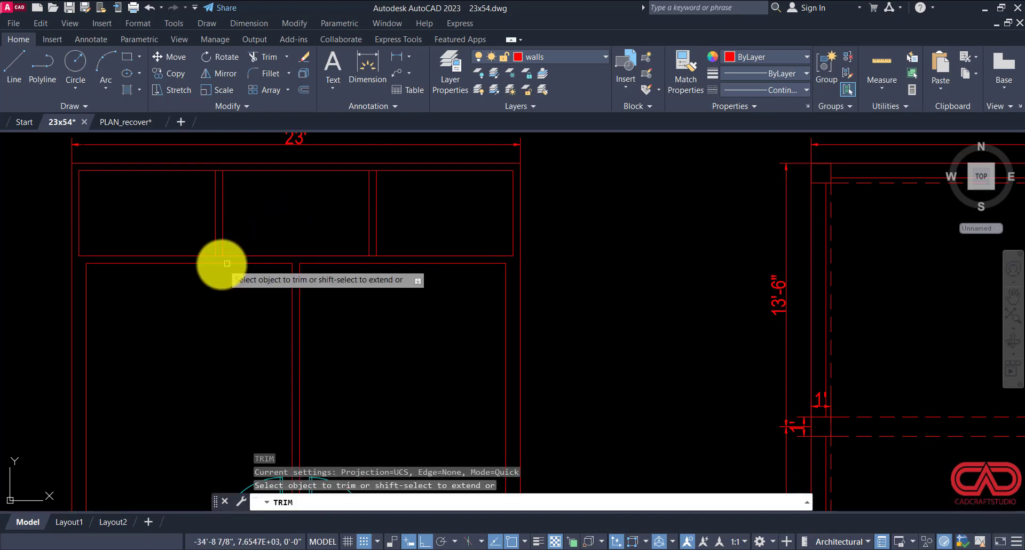
pyautogui.scroll(4, 213, 250)
pyautogui.scroll(-2, 222, 302)
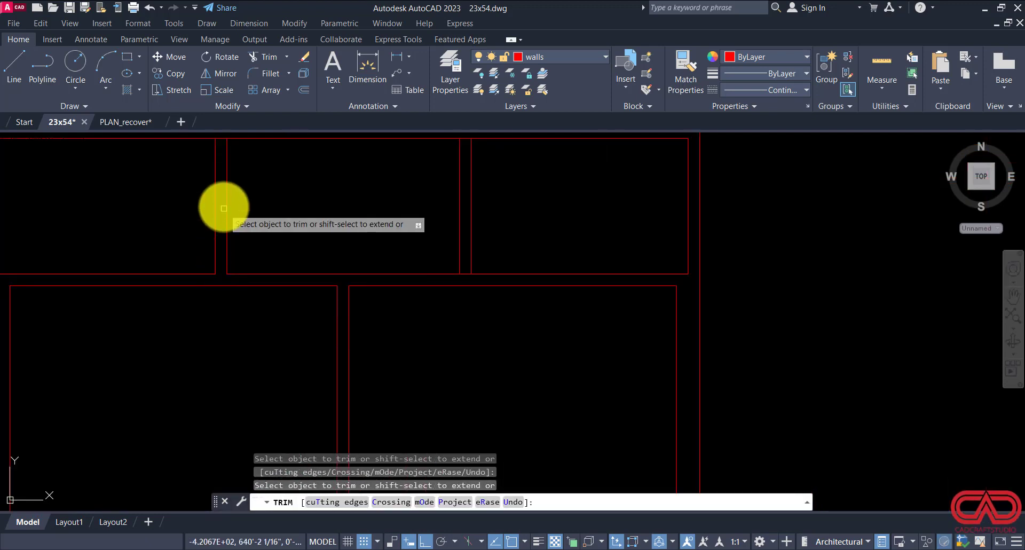
pyautogui.moveTo(290, 196); pyautogui.dragTo(287, 291, button='middle')
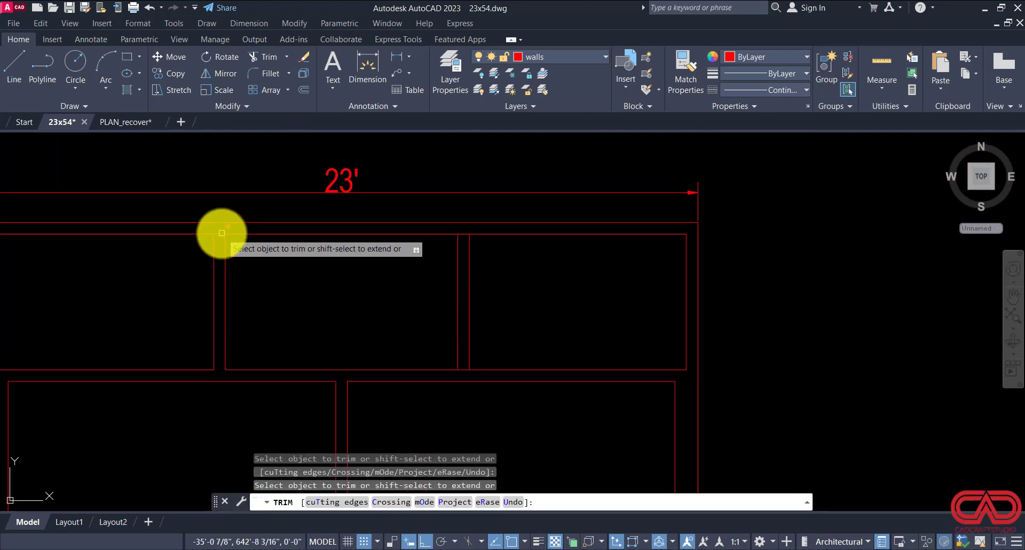
pyautogui.click(461, 233)
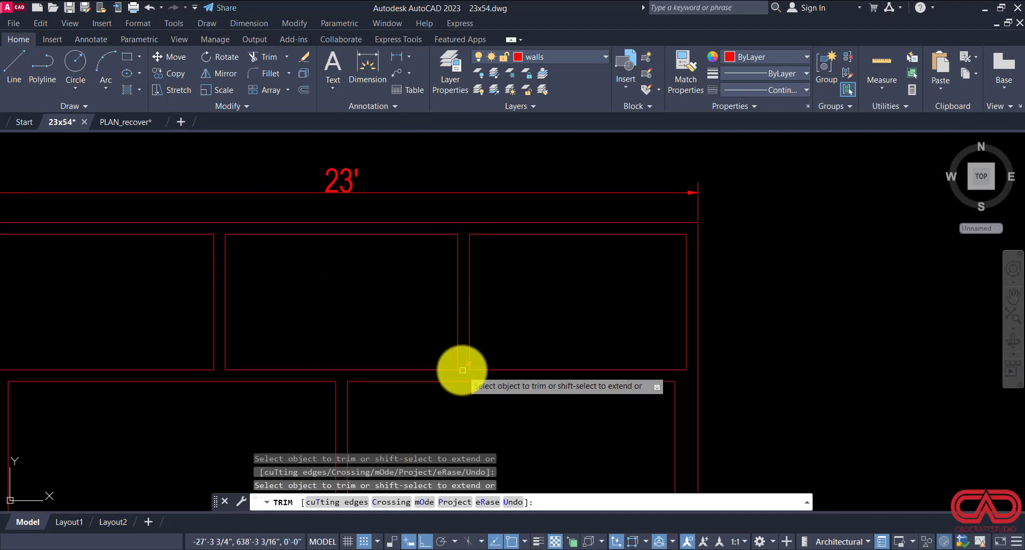
pyautogui.press('Escape')
pyautogui.scroll(-8, 368, 245)
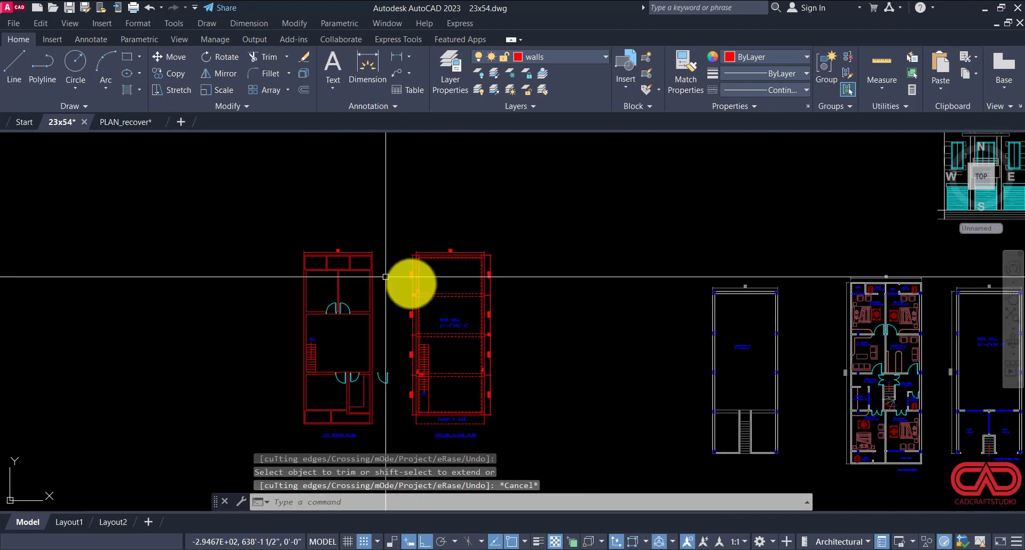
pyautogui.scroll(6, 361, 380)
pyautogui.scroll(3, 240, 425)
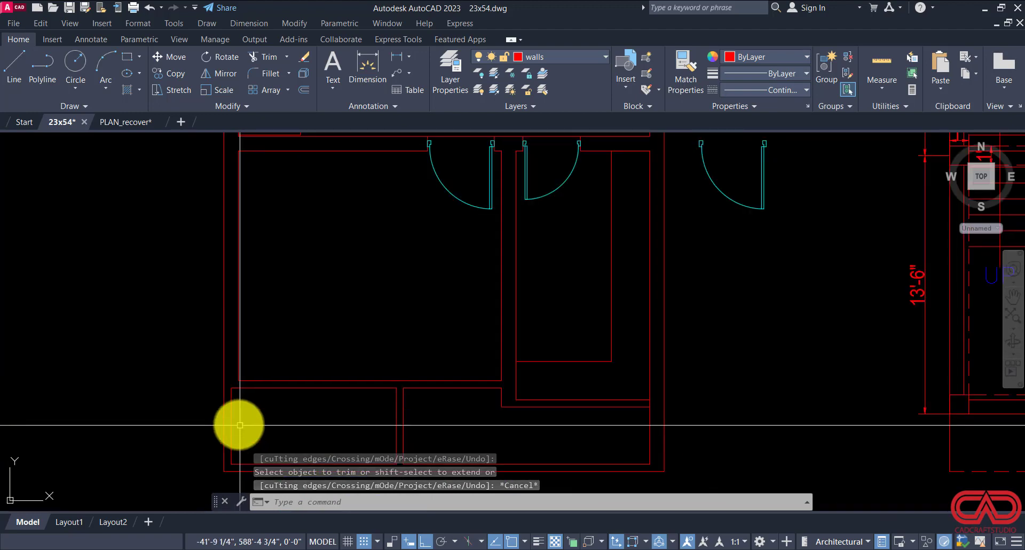
# Step: Draw a short line across the wall at the large lower-left room's bottom-left corner, above the small room
pyautogui.press('l')
pyautogui.press('Return')
pyautogui.scroll(4, 240, 384)
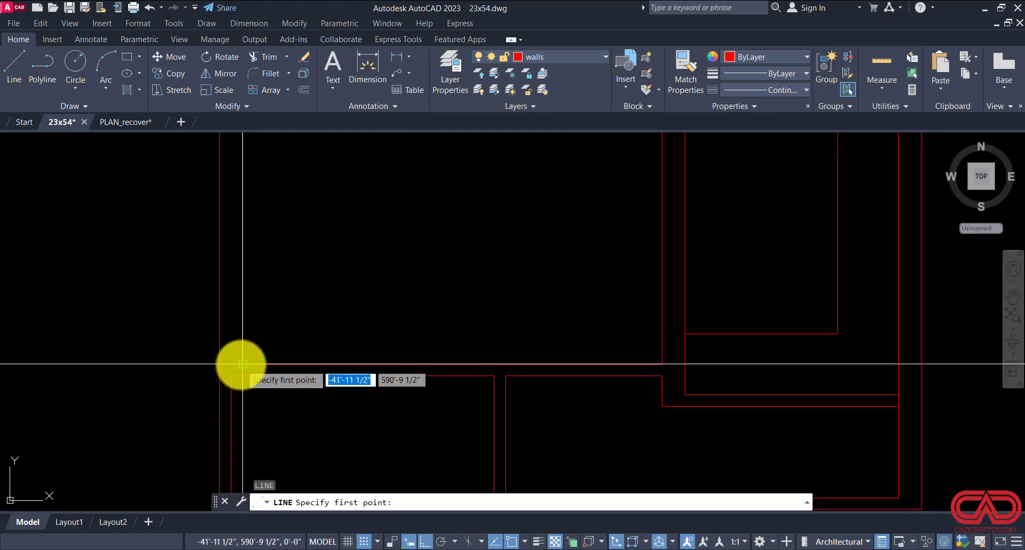
pyautogui.click(240, 377)
pyautogui.press('Escape')
pyautogui.scroll(4, 239, 375)
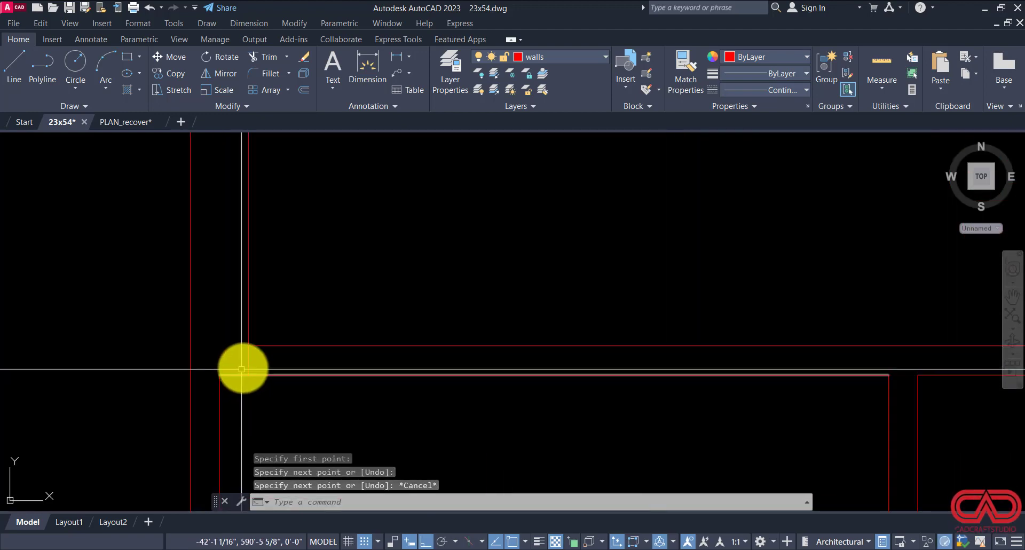
# Step: Offset the short jamb line 2'-6" to the right to mark the opening's width
pyautogui.click(246, 365)
pyautogui.press('o')
pyautogui.press('Return')
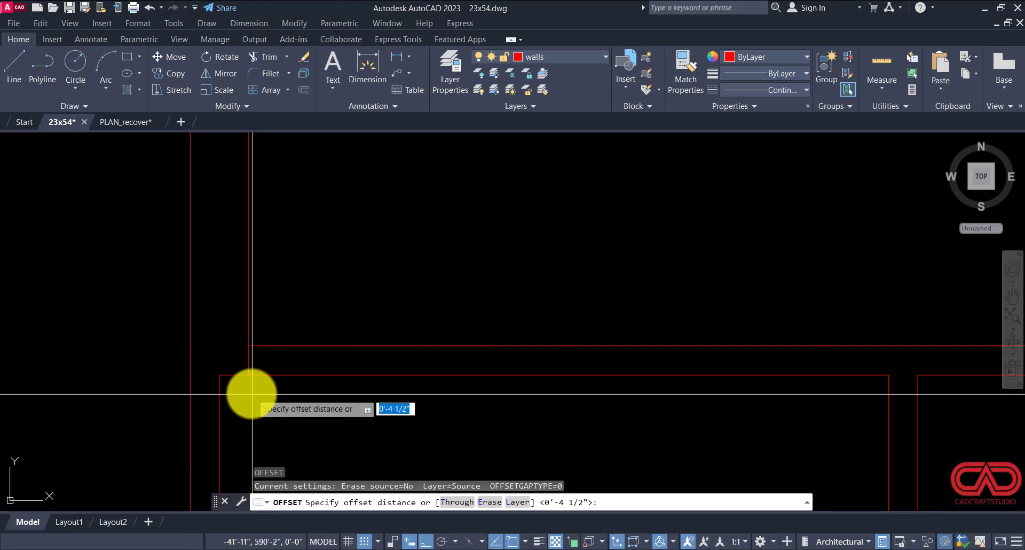
pyautogui.click(267, 394)
pyautogui.press('Escape')
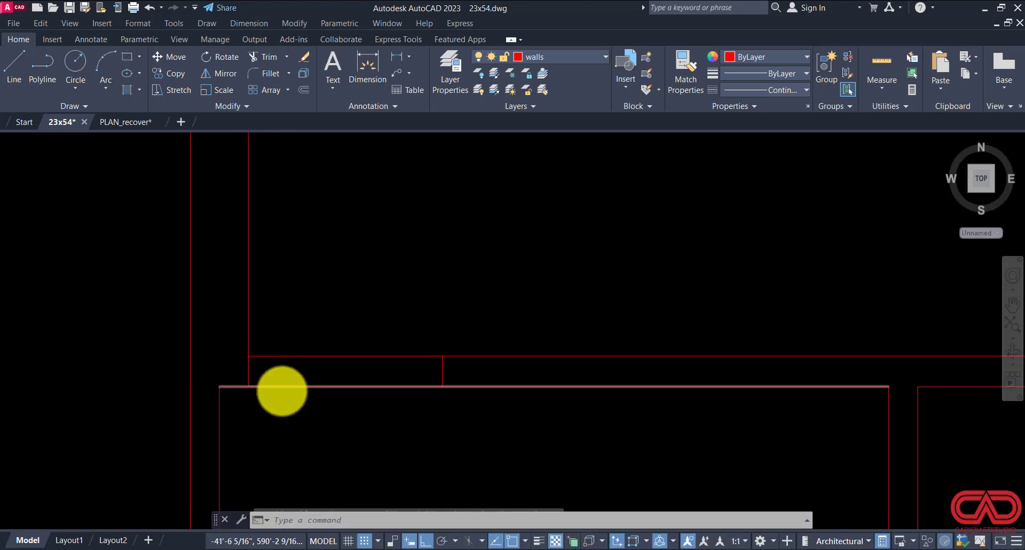
# Step: Trim the wall's lower line between the two jamb lines above the small lower-left room
pyautogui.write('tr')
pyautogui.press('Return')
pyautogui.click(317, 384)
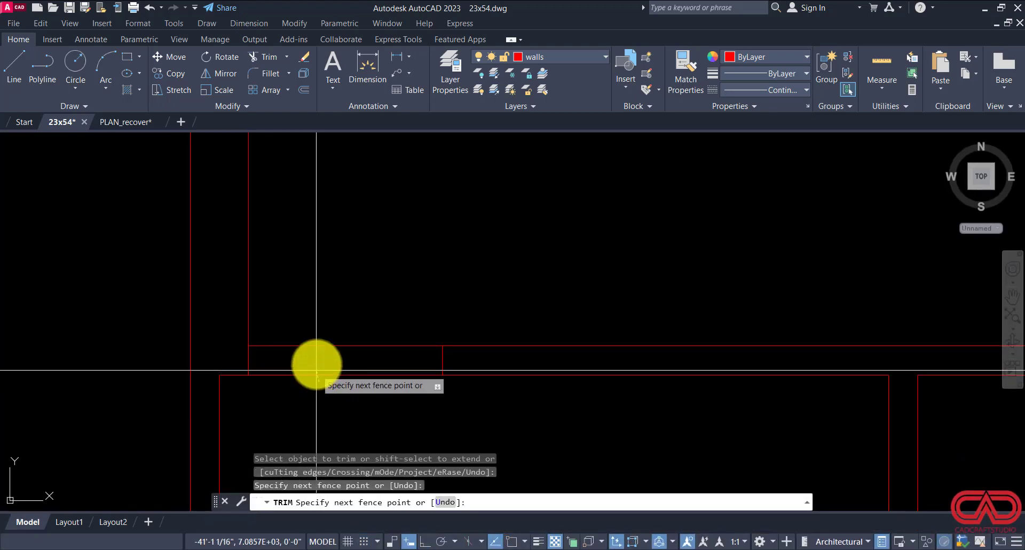
pyautogui.click(316, 367)
pyautogui.press('Escape')
pyautogui.click(232, 332)
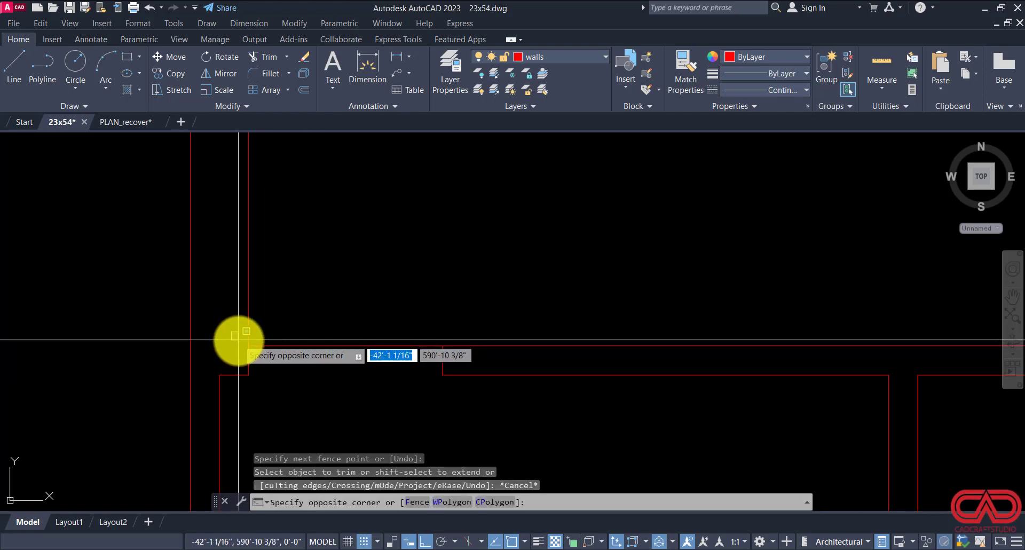
pyautogui.press('Escape')
# Step: Draw a 4 1/2" jamb line across the wall between the upper-left room and the room below, at that lower room's top-left corner
pyautogui.scroll(-5, 308, 376)
pyautogui.scroll(2, 321, 382)
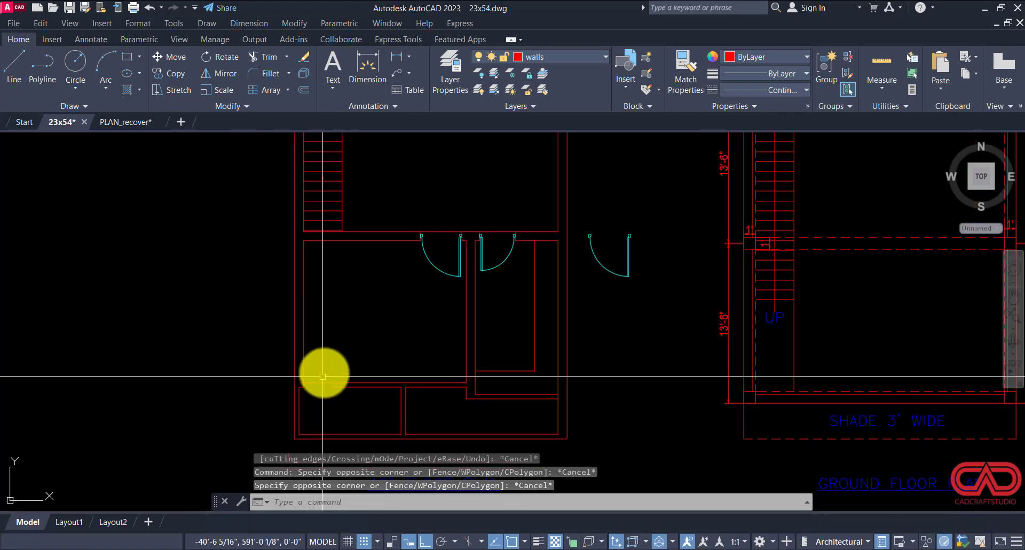
pyautogui.scroll(2, 340, 374)
pyautogui.scroll(-2, 356, 305)
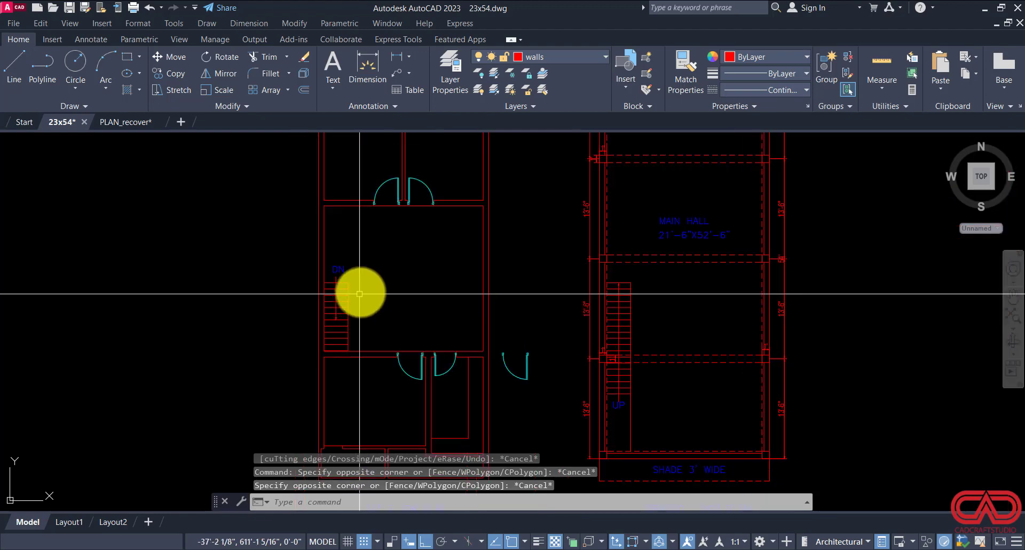
pyautogui.moveTo(359, 323); pyautogui.dragTo(339, 491, button='middle')
pyautogui.scroll(5, 321, 261)
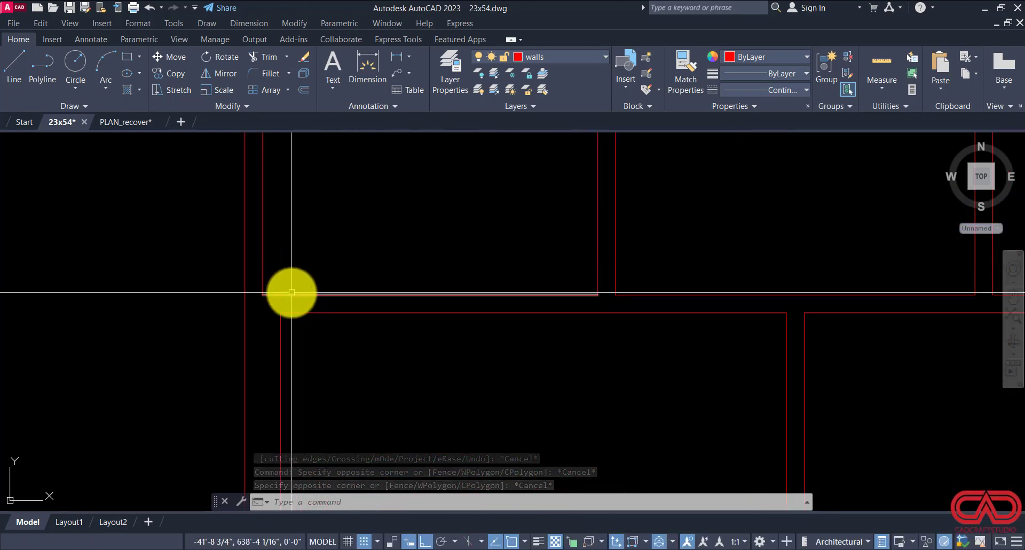
pyautogui.write('l')
pyautogui.press('Return')
pyautogui.click(280, 312)
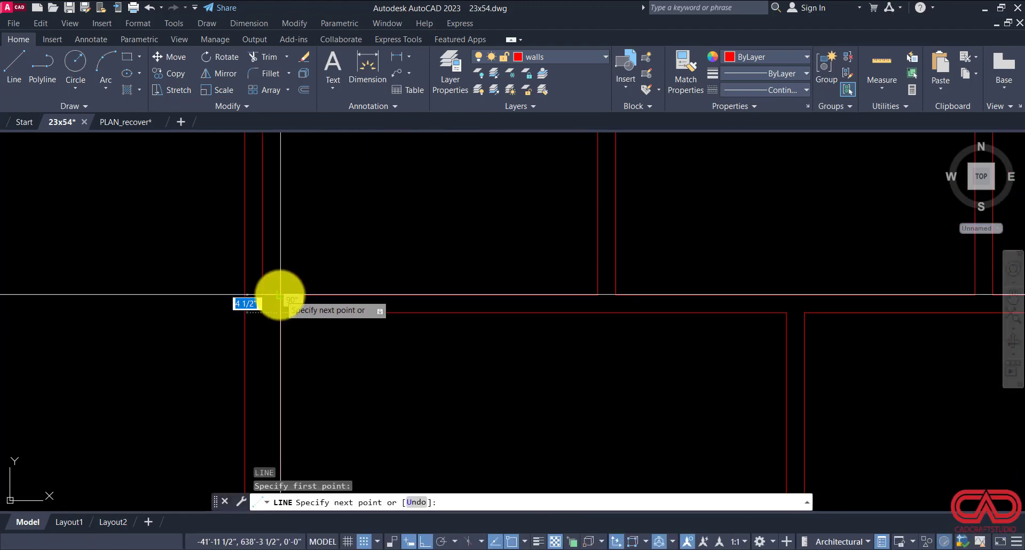
pyautogui.click(281, 294)
pyautogui.press('Escape')
# Step: Offset the new jamb line 30 inches to the right along the wall below the upper-left room
pyautogui.click(276, 288)
pyautogui.click(298, 335)
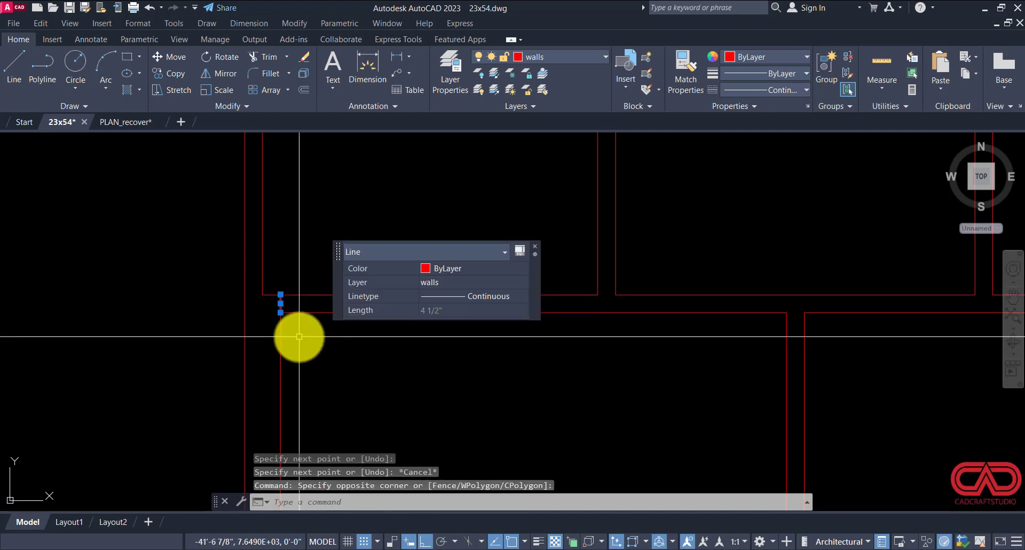
pyautogui.write('o')
pyautogui.press('Return')
pyautogui.press('Return')
pyautogui.click(311, 336)
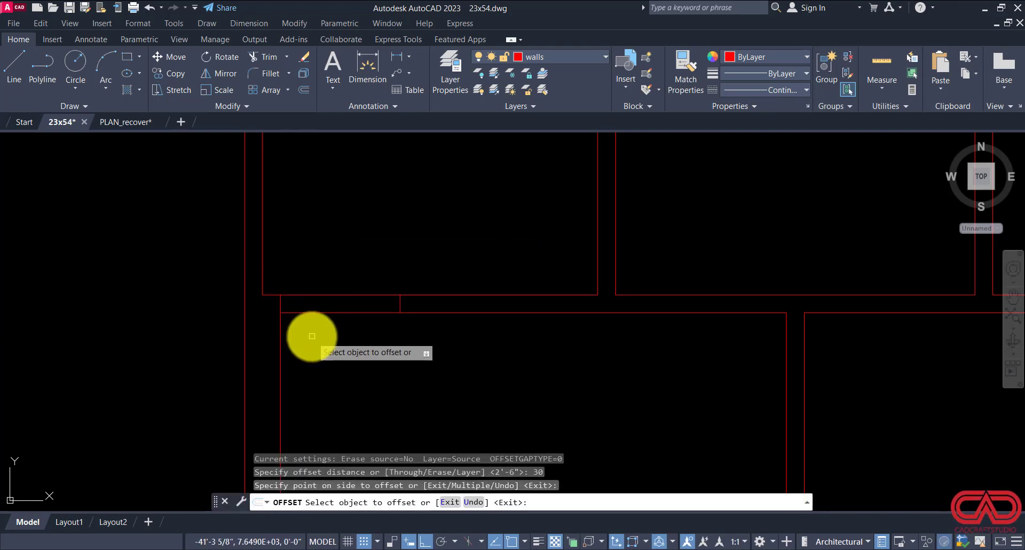
pyautogui.press('Escape')
pyautogui.press('Escape')
# Step: Trim both wall lines between the two jambs to open the wall below the upper-left room
pyautogui.write('tr')
pyautogui.press('Return')
pyautogui.click(355, 274)
pyautogui.click(342, 339)
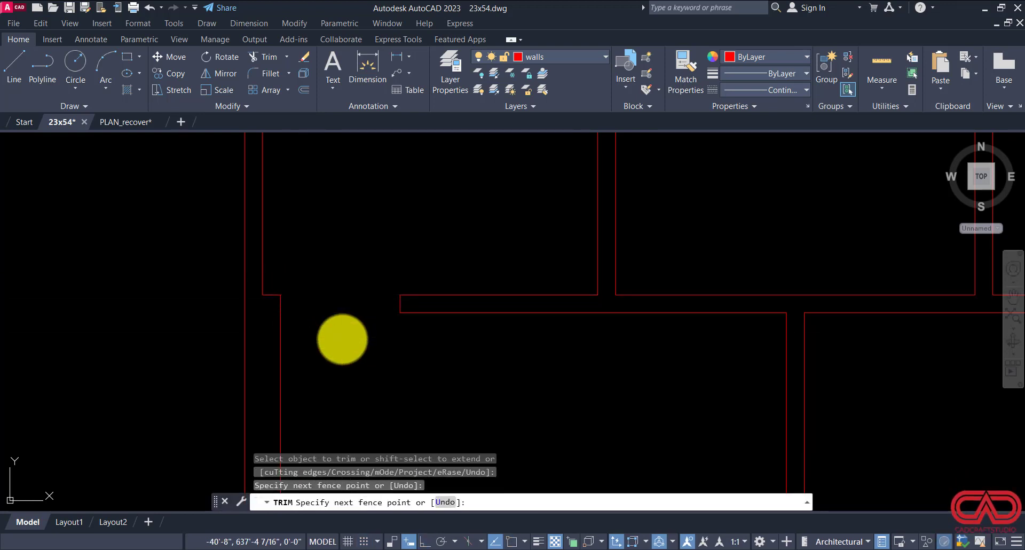
pyautogui.press('Escape')
pyautogui.press('Escape')
# Step: Draw a line along the lower side of the upper-left opening, joining the bottom ends of its two jambs
pyautogui.write('l')
pyautogui.press('Return')
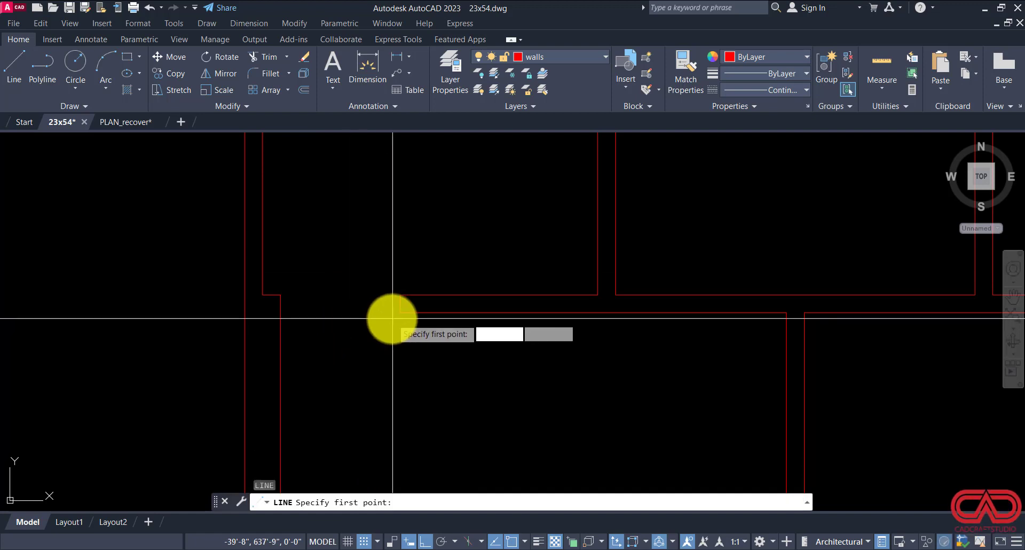
pyautogui.click(400, 313)
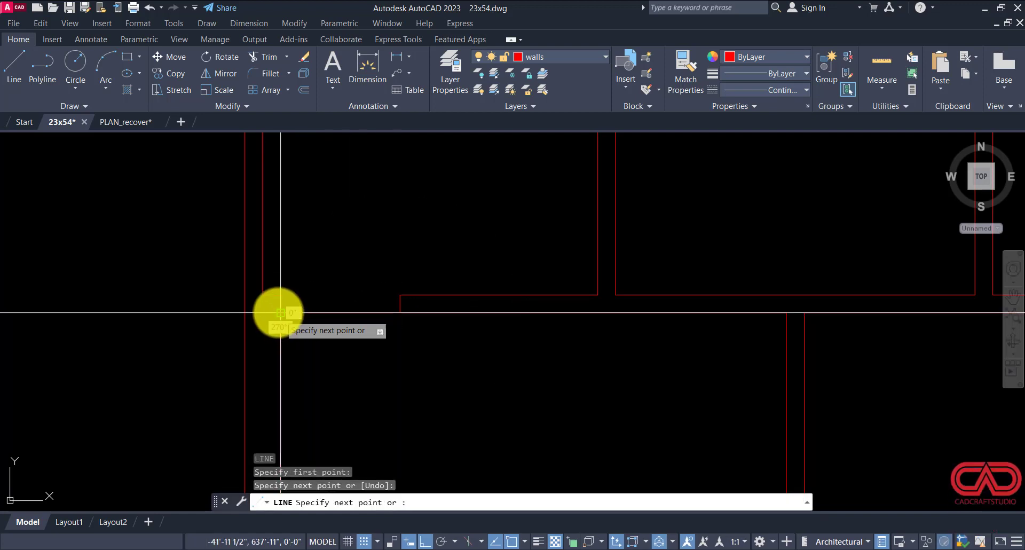
pyautogui.click(280, 313)
pyautogui.press('Escape')
# Step: Mirror the upper-left opening's lines about the plan's vertical centreline to the upper-right room, keeping the originals
pyautogui.click(251, 287)
pyautogui.click(418, 337)
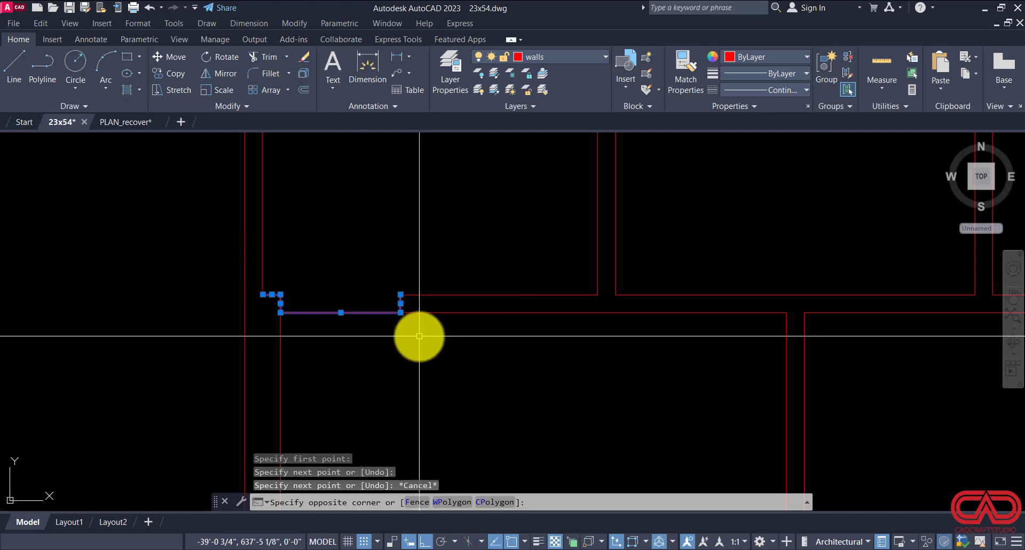
pyautogui.write('mi')
pyautogui.press('Return')
pyautogui.scroll(-2, 378, 362)
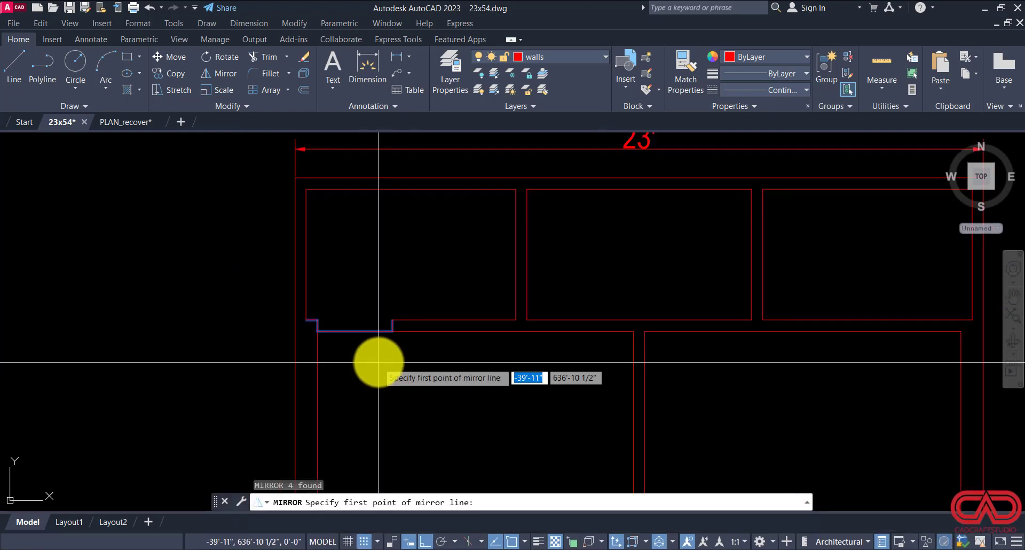
pyautogui.scroll(-2, 386, 361)
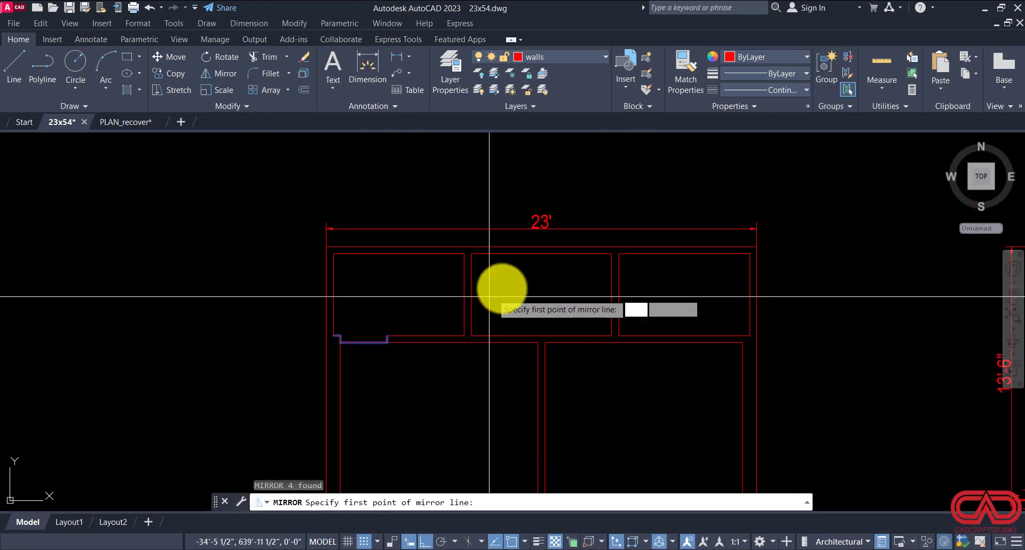
pyautogui.click(541, 252)
pyautogui.click(536, 281)
pyautogui.press('Return')
pyautogui.press('Escape')
pyautogui.press('Escape')
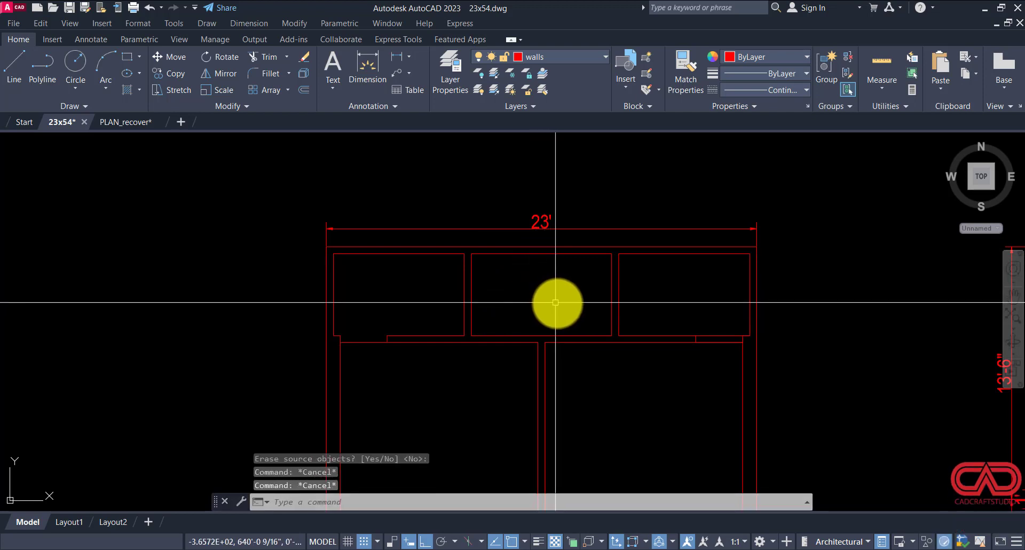
# Step: Trim the upper wall line between the mirrored jambs below the upper-right room
pyautogui.write('tr')
pyautogui.press('Return')
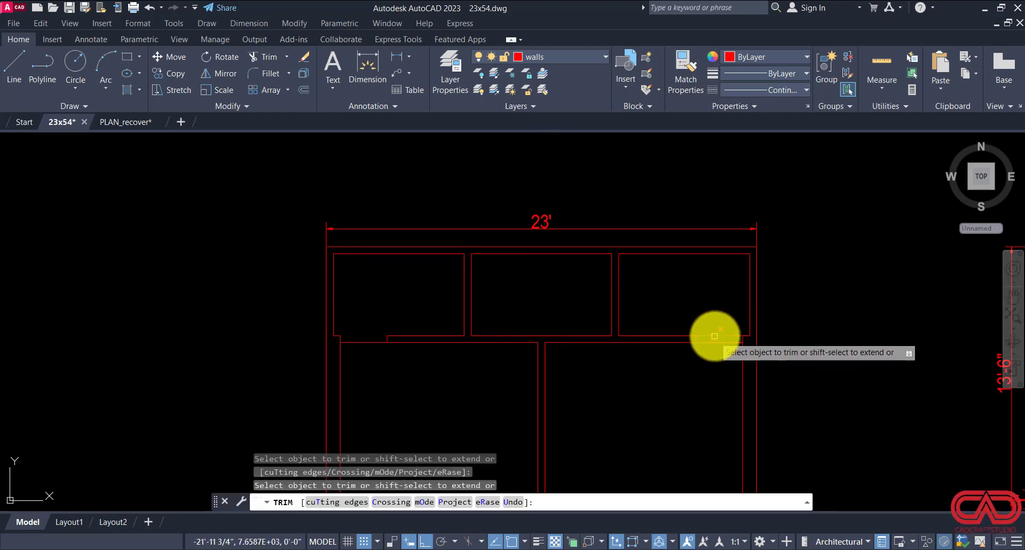
pyautogui.click(716, 335)
pyautogui.press('Escape')
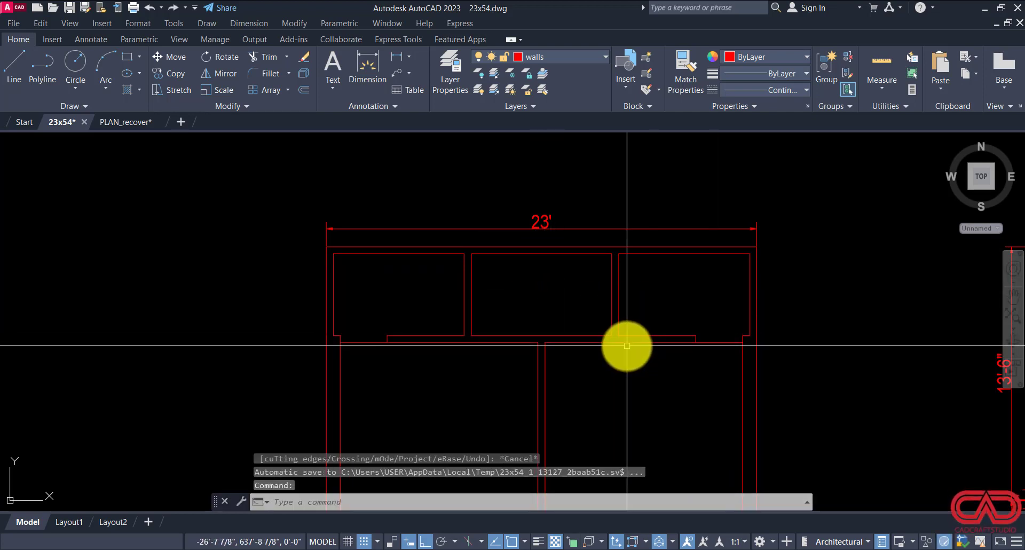
# Step: Copy the right-hand door of the central pair to the left jamb of the upper-left room's opening
pyautogui.scroll(-5, 588, 320)
pyautogui.scroll(3, 515, 385)
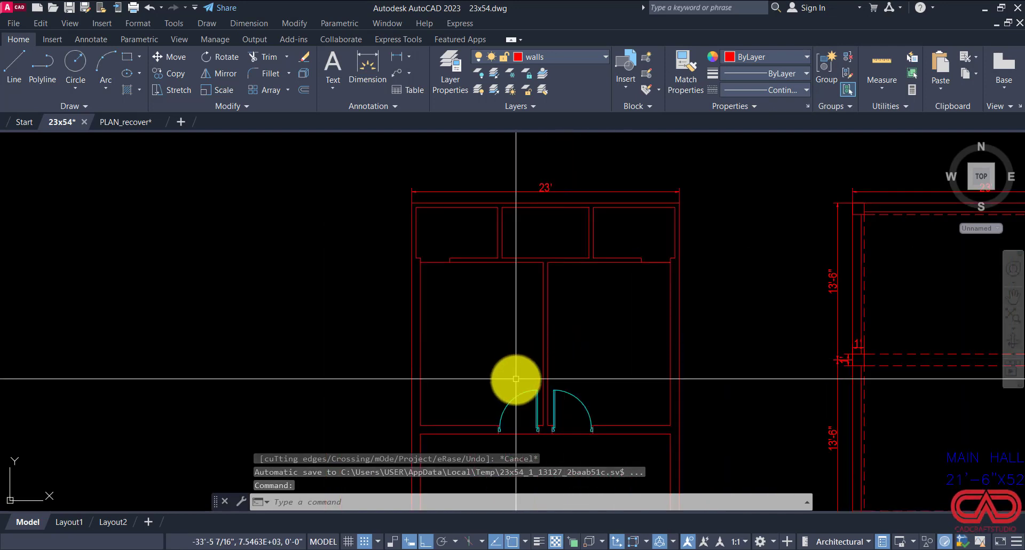
pyautogui.click(557, 400)
pyautogui.write('CO')
pyautogui.press('Return')
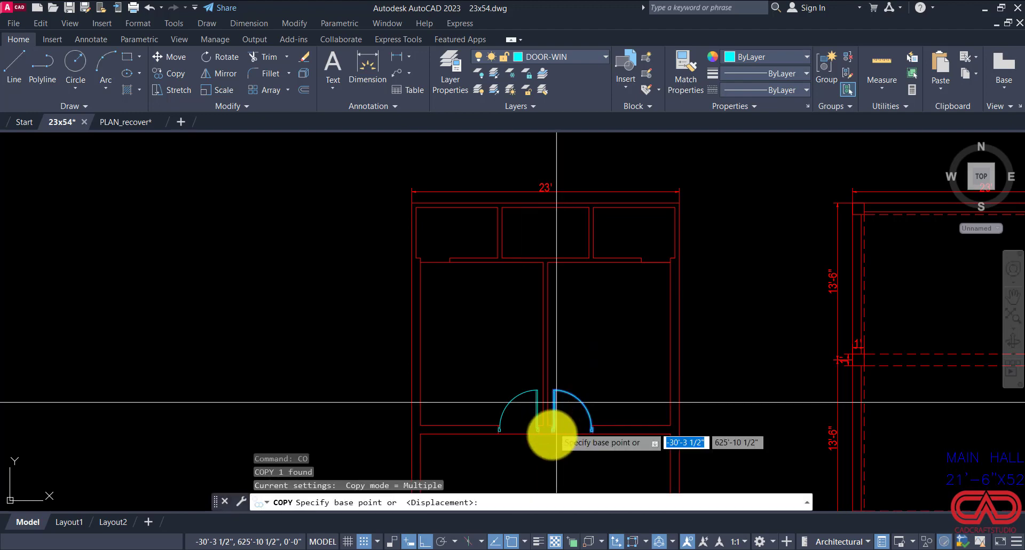
pyautogui.scroll(3, 557, 400)
pyautogui.click(543, 404)
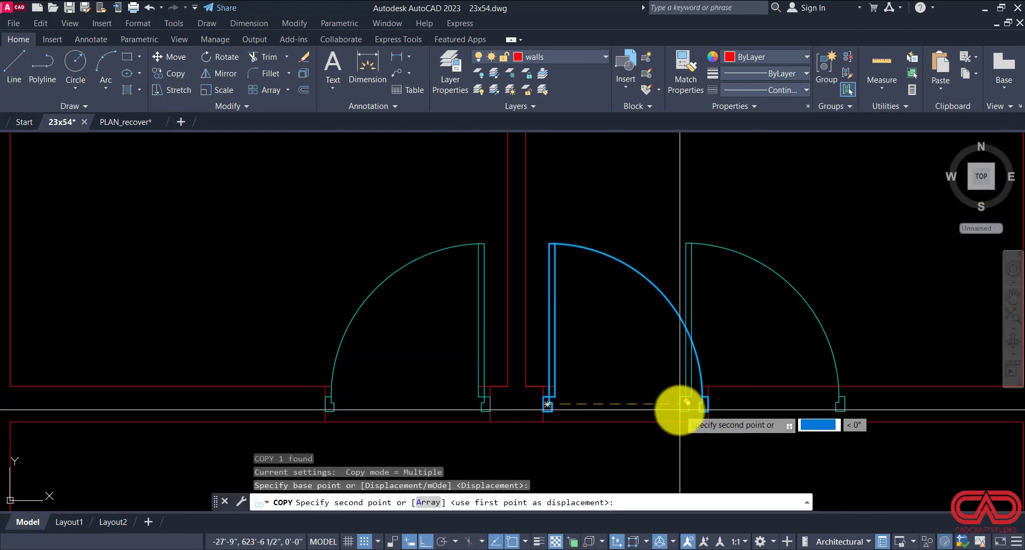
pyautogui.scroll(-3, 526, 302)
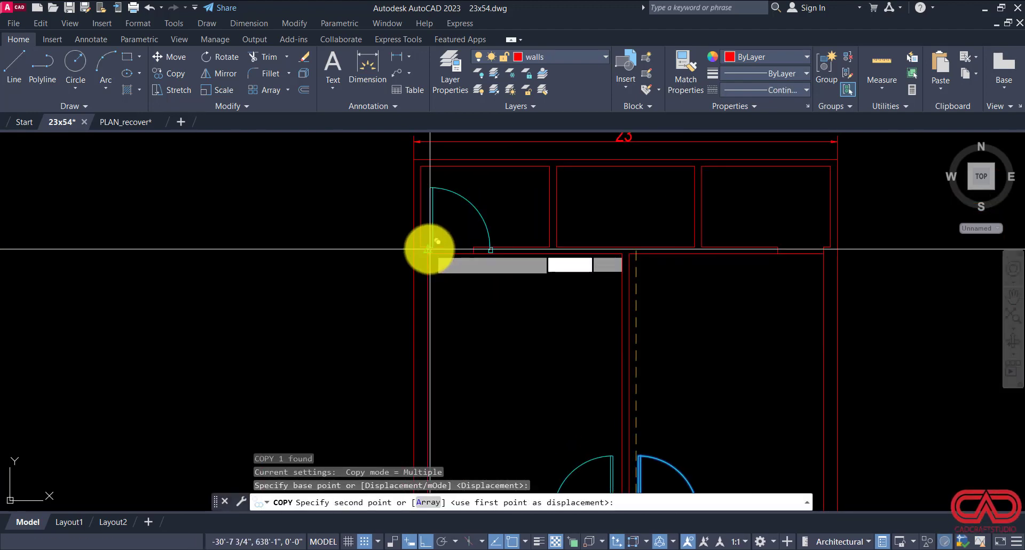
pyautogui.click(428, 247)
pyautogui.scroll(3, 430, 247)
pyautogui.press('Escape')
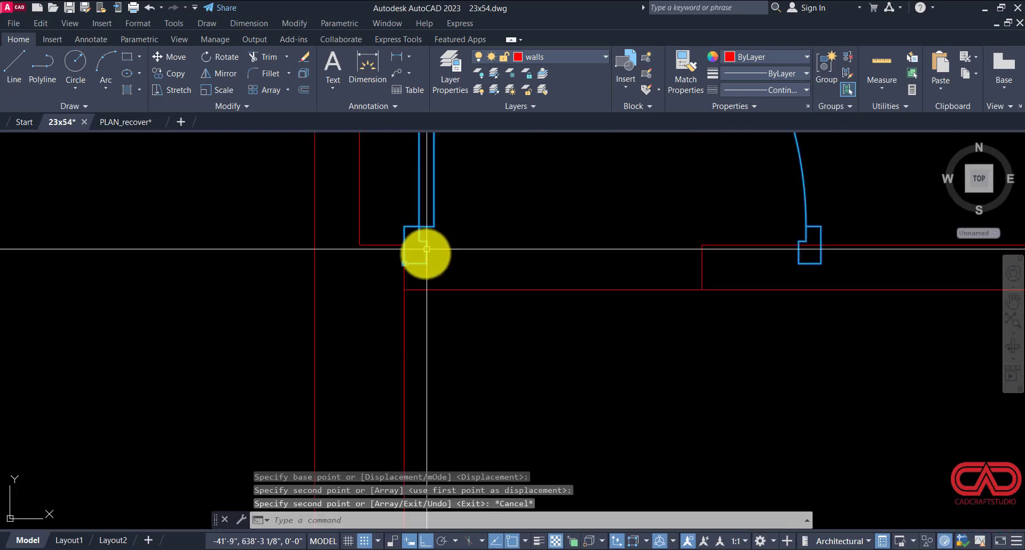
# Step: Move the copied door down so its left frame is centred on the wall thickness at the opening's left jamb
pyautogui.click(423, 253)
pyautogui.click(433, 277)
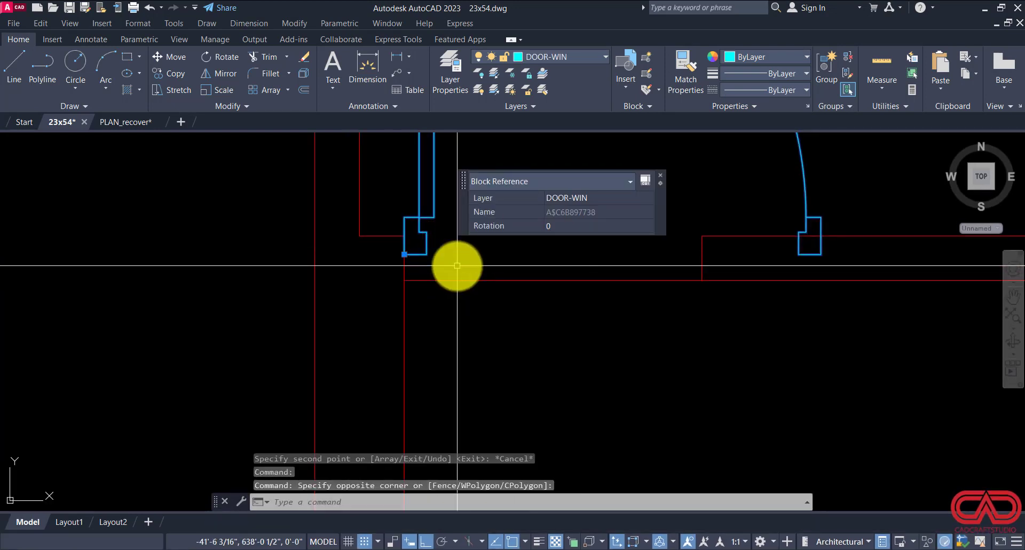
pyautogui.click(422, 258)
pyautogui.write('m')
pyautogui.press('Return')
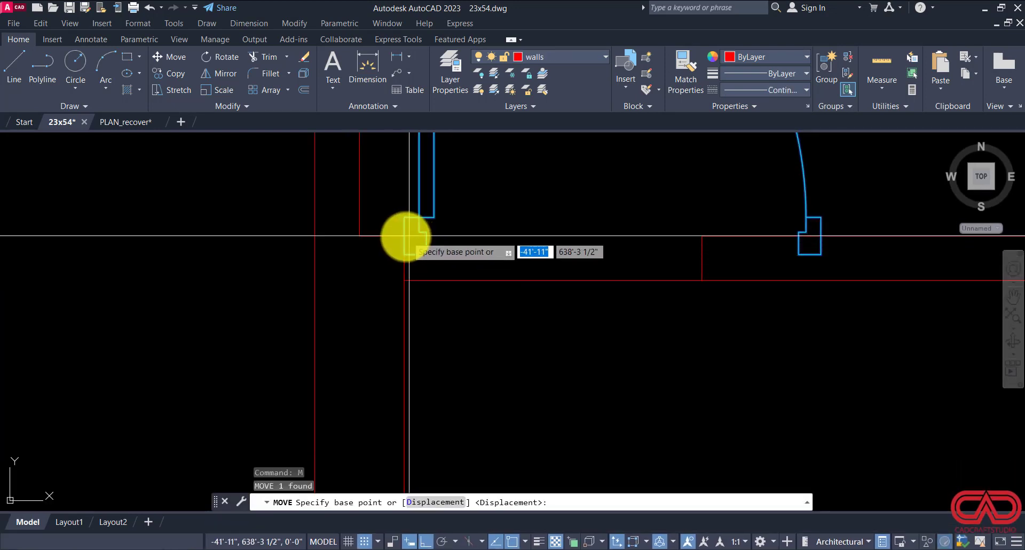
pyautogui.click(403, 259)
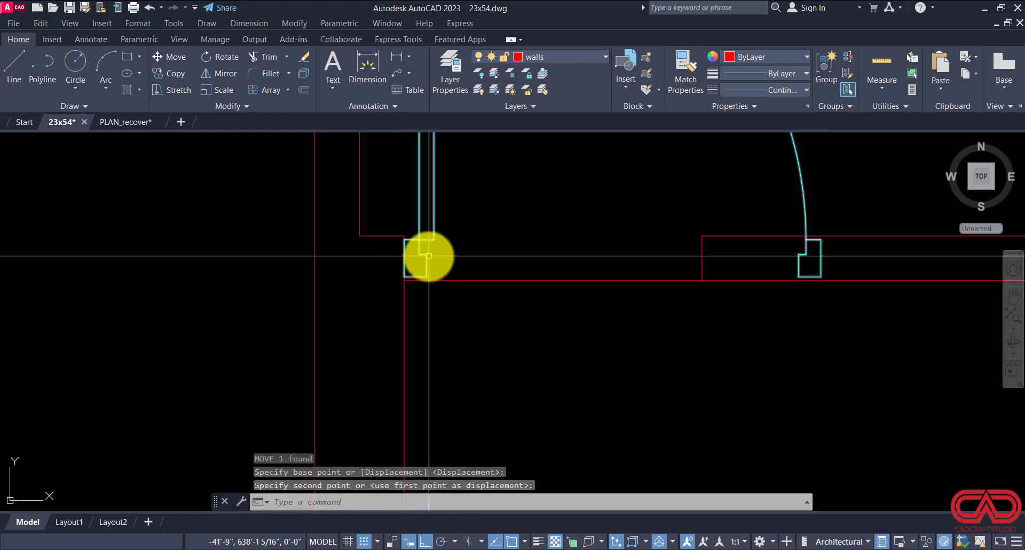
# Step: Scale the copied door by reference from its left frame so its width fits the upper-left opening
pyautogui.click(416, 261)
pyautogui.press('Return')
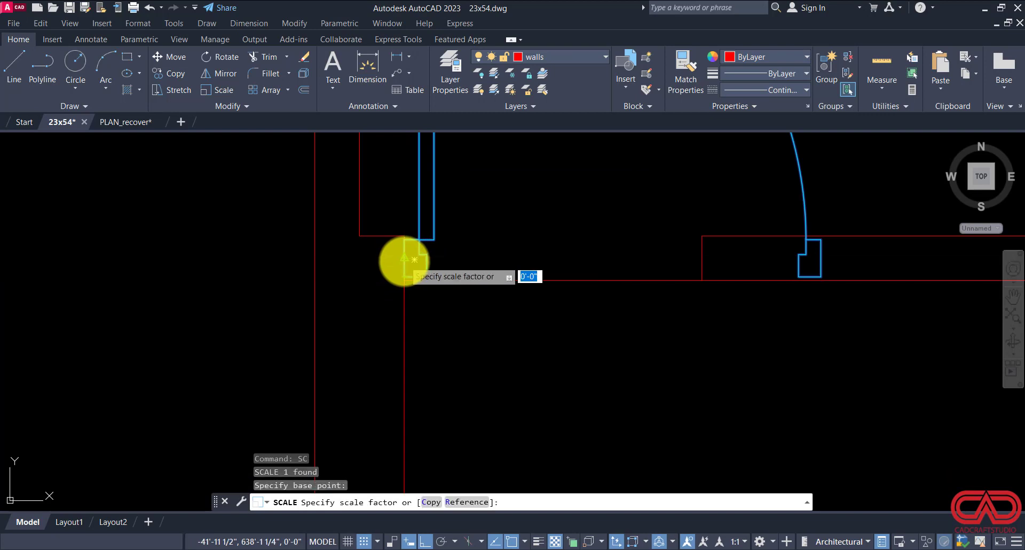
pyautogui.write('R')
pyautogui.press('Return')
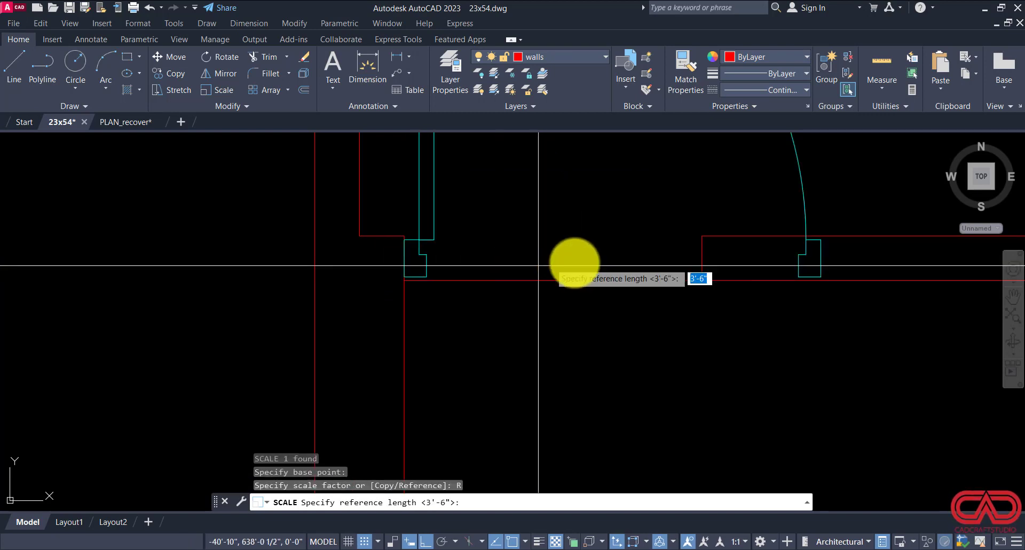
pyautogui.click(811, 260)
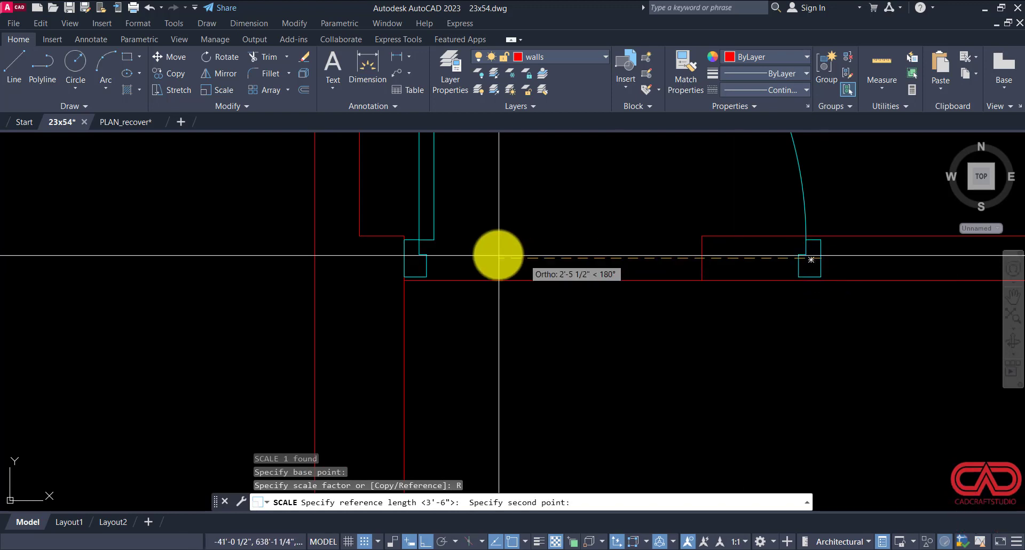
pyautogui.click(404, 259)
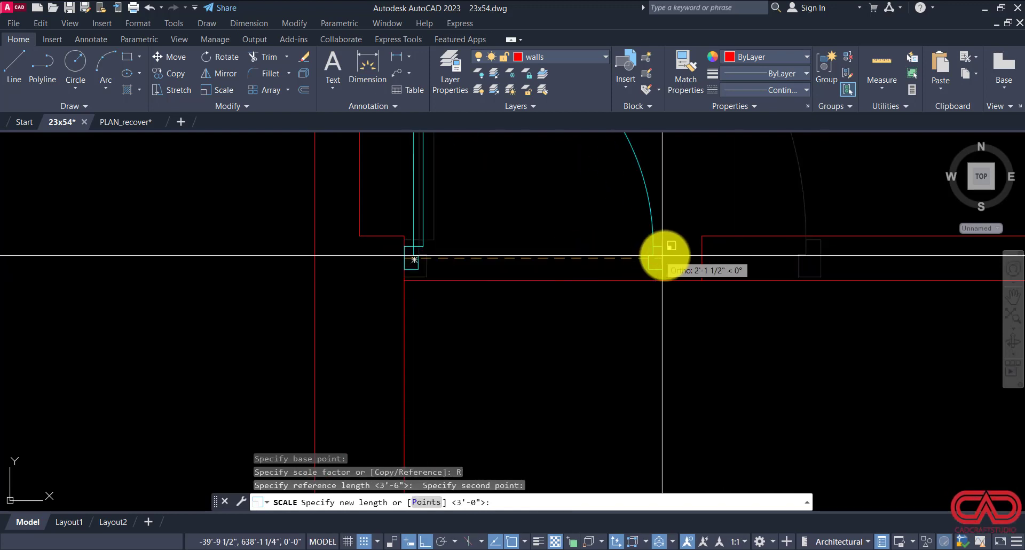
pyautogui.click(698, 260)
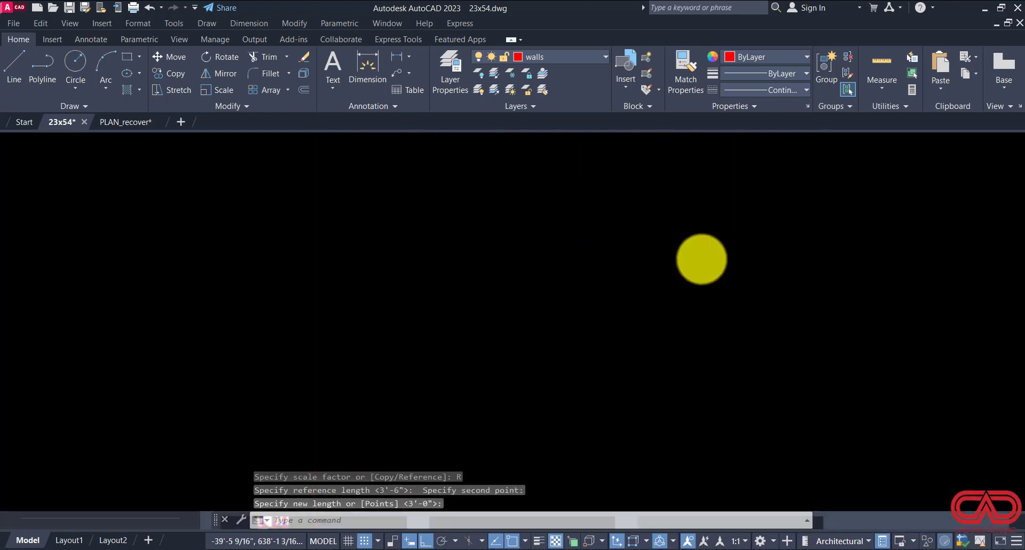
# Step: Mirror the upper-left room's door about the plan's vertical centreline into the upper-right opening, keeping the original
pyautogui.scroll(-2, 572, 268)
pyautogui.click(663, 225)
pyautogui.click(629, 225)
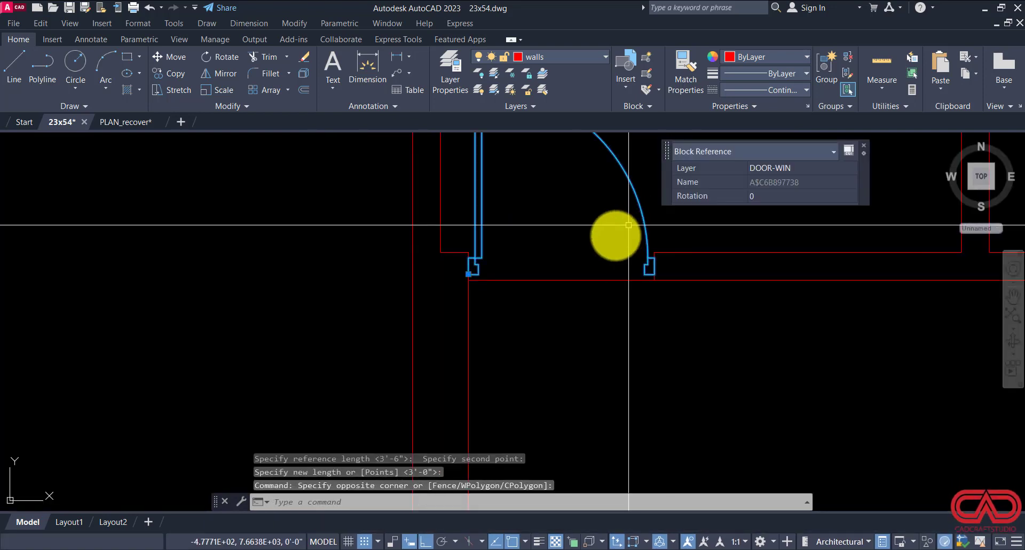
pyautogui.scroll(-2, 534, 321)
pyautogui.write('I')
pyautogui.press('Return')
pyautogui.scroll(-3, 522, 338)
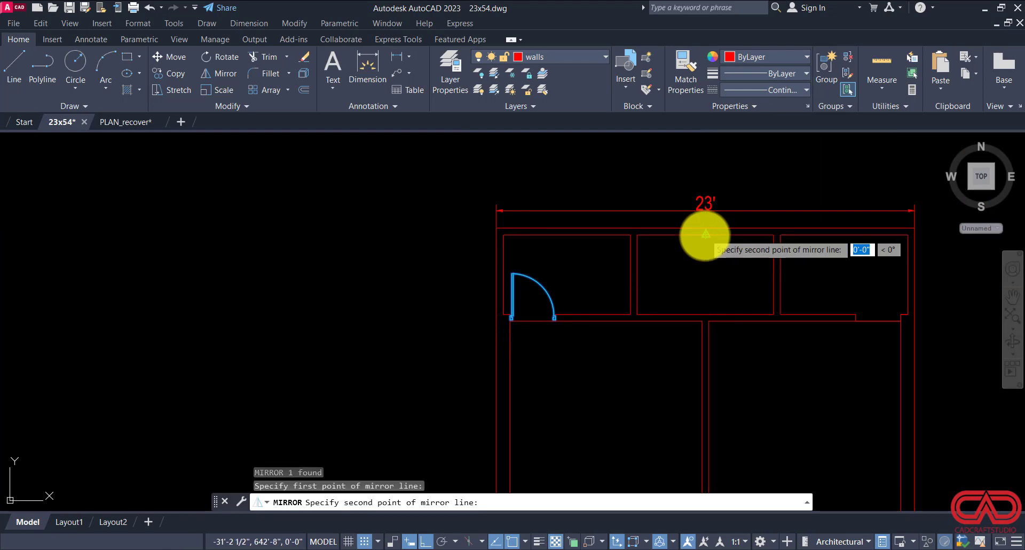
pyautogui.click(705, 235)
pyautogui.press('Return')
# Step: Mirror the upper-left room's door about a horizontal line across the plan into the lower-left room, keeping the original
pyautogui.click(572, 289)
pyautogui.click(539, 295)
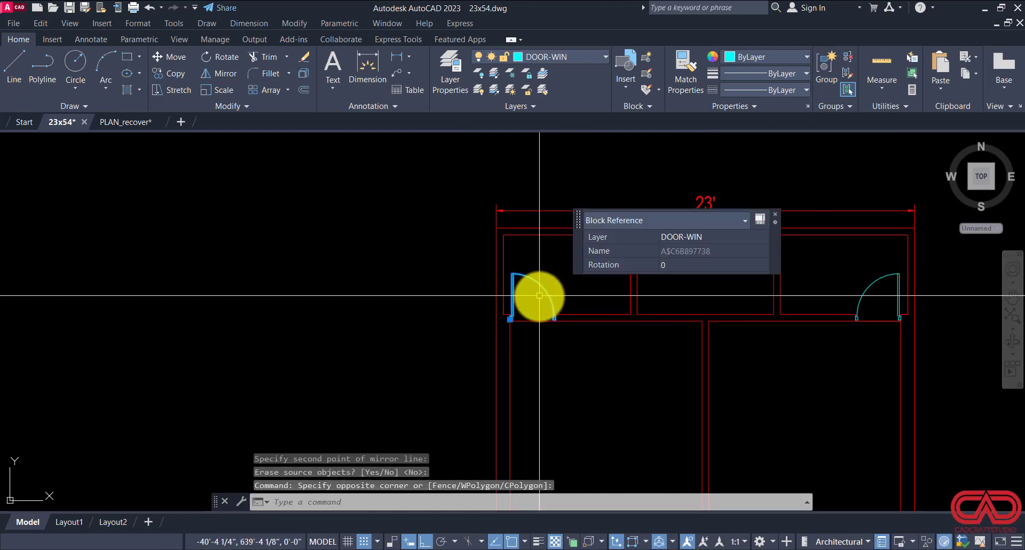
pyautogui.write('MI')
pyautogui.press('Return')
pyautogui.scroll(-4, 541, 296)
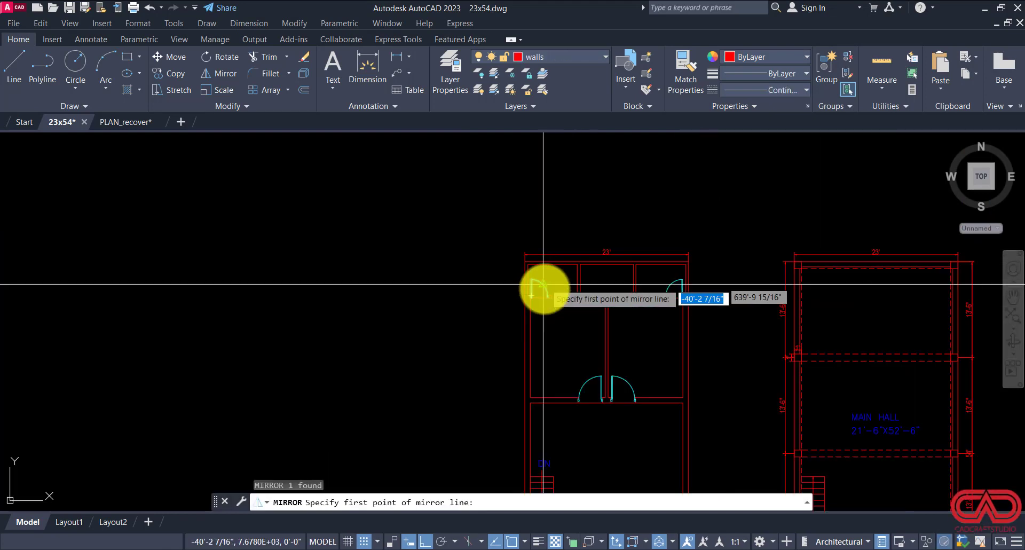
pyautogui.click(527, 465)
pyautogui.click(619, 465)
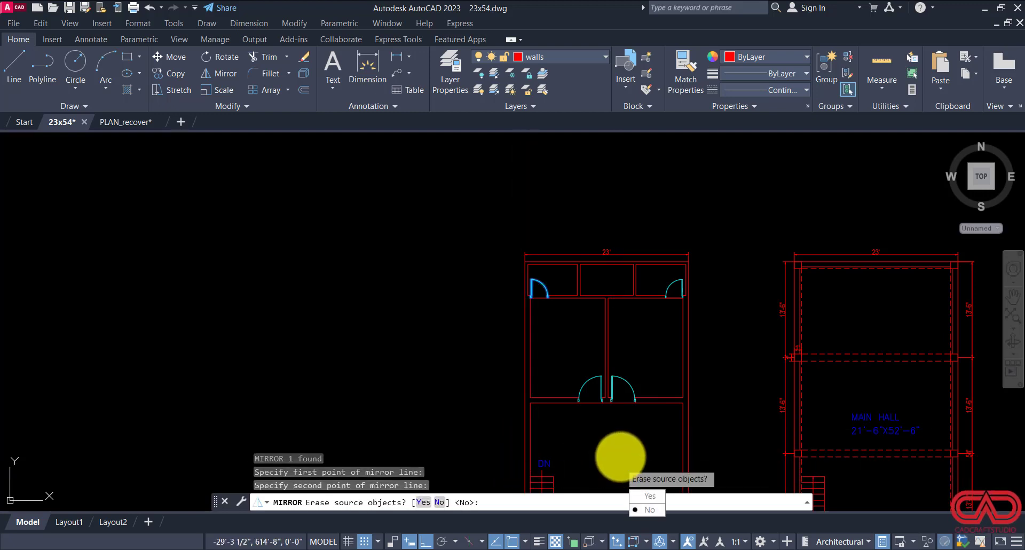
pyautogui.press('Return')
# Step: Move the mirrored lower-left door straight down 4 1/2" so its left frame is centred on the wall thickness at the opening's jamb
pyautogui.scroll(-3, 549, 282)
pyautogui.scroll(6, 507, 275)
pyautogui.scroll(4, 487, 396)
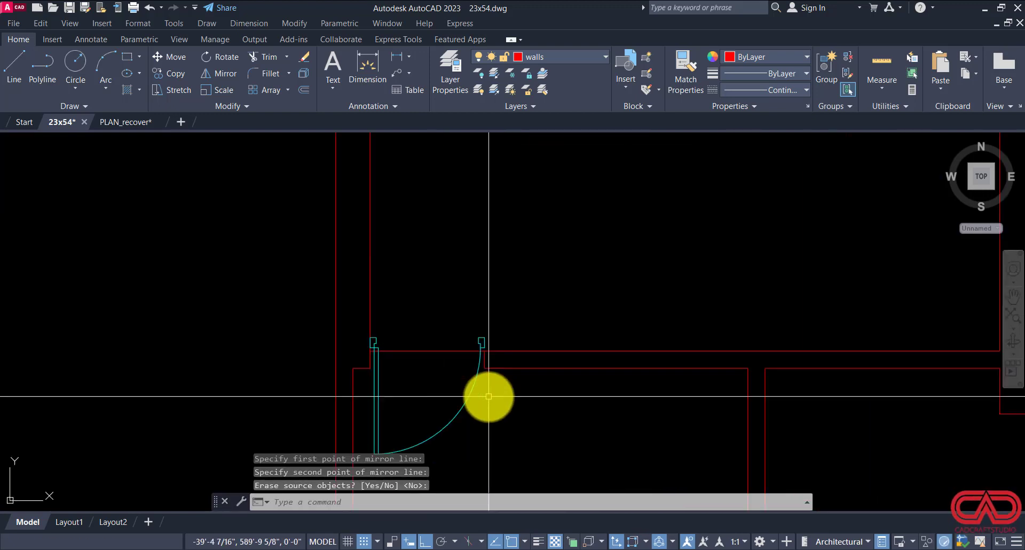
pyautogui.click(440, 394)
pyautogui.click(408, 390)
pyautogui.write('m')
pyautogui.press('Return')
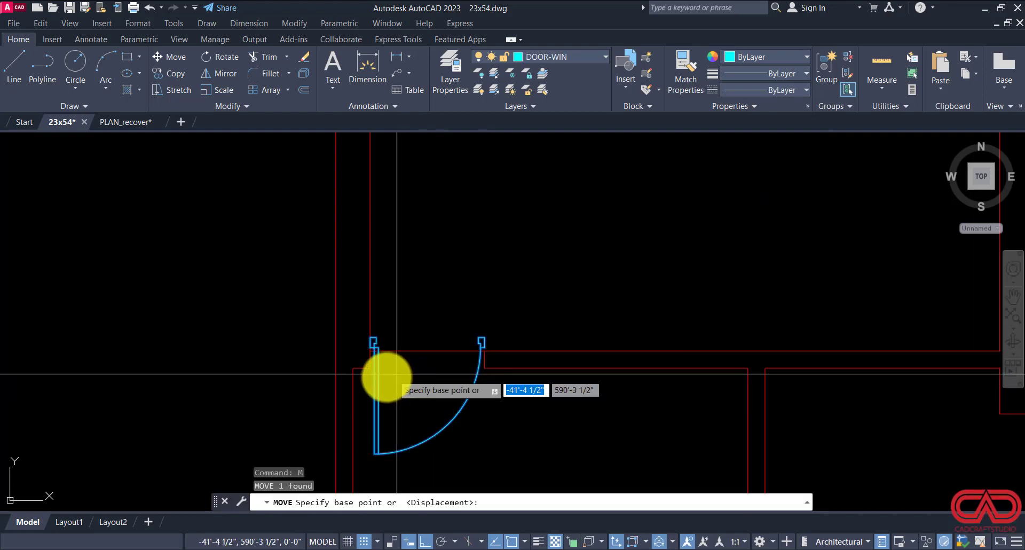
pyautogui.scroll(4, 384, 373)
pyautogui.click(348, 289)
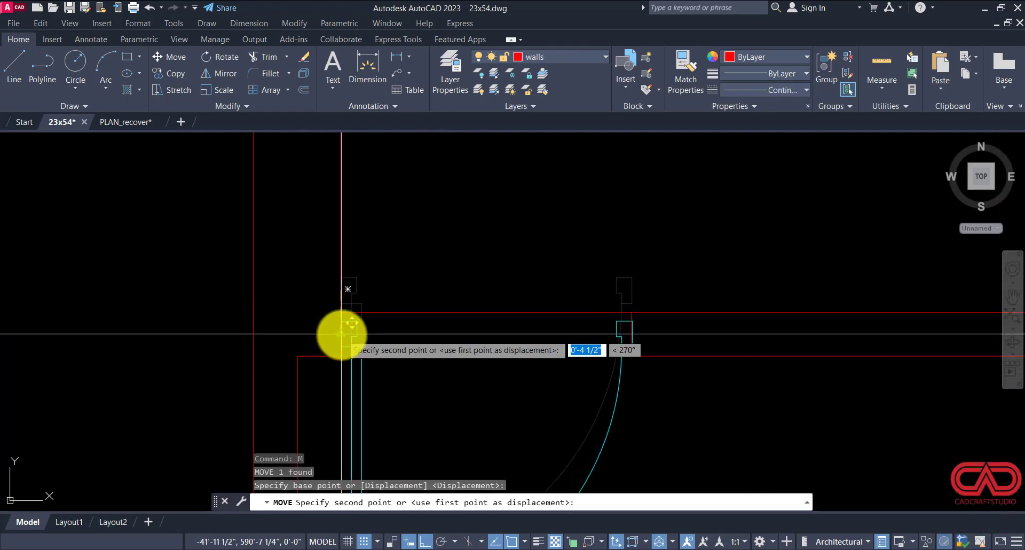
pyautogui.press('Escape')
# Step: Examine the doors and room layout of the first floor plan
pyautogui.scroll(-6, 389, 317)
pyautogui.scroll(4, 411, 335)
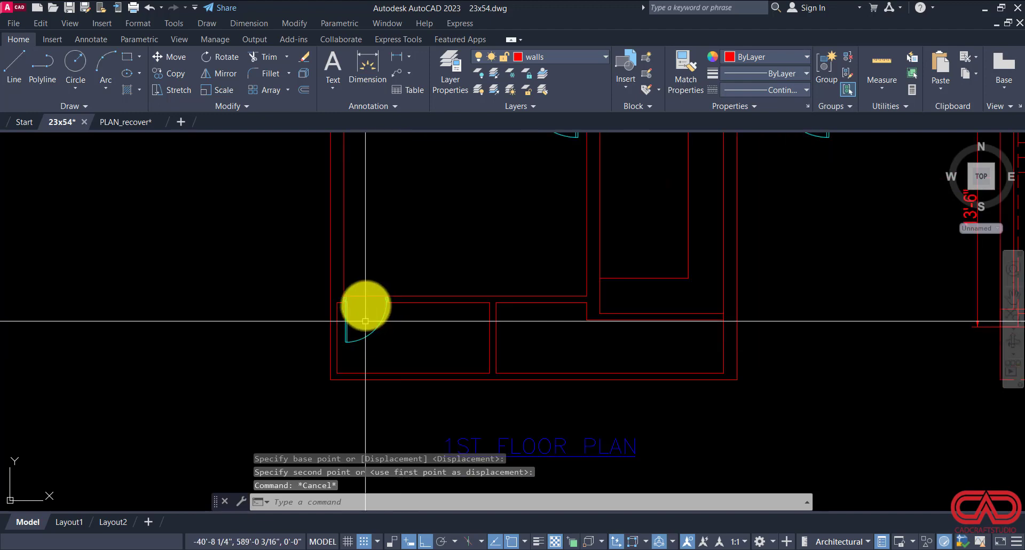
pyautogui.scroll(-4, 467, 281)
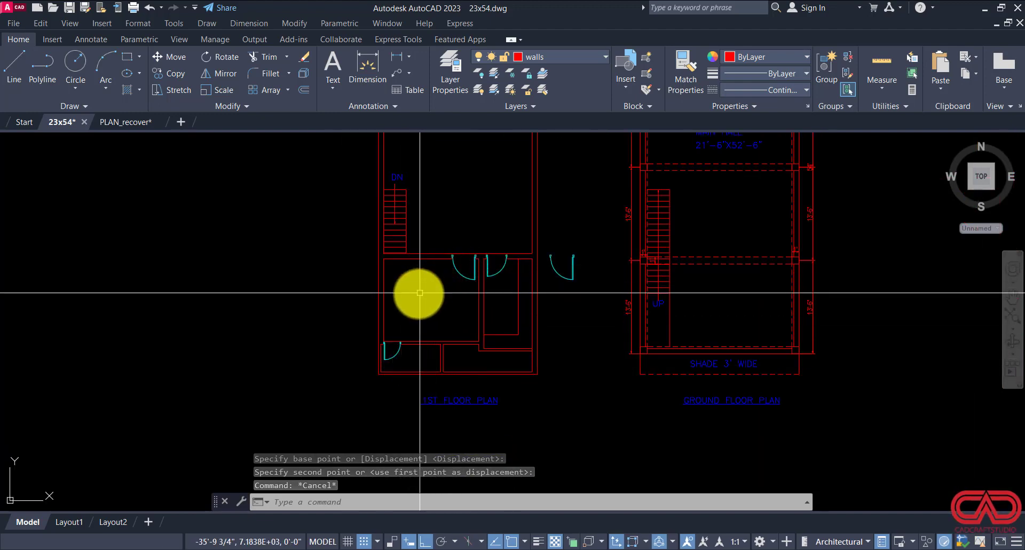
pyautogui.scroll(2, 443, 336)
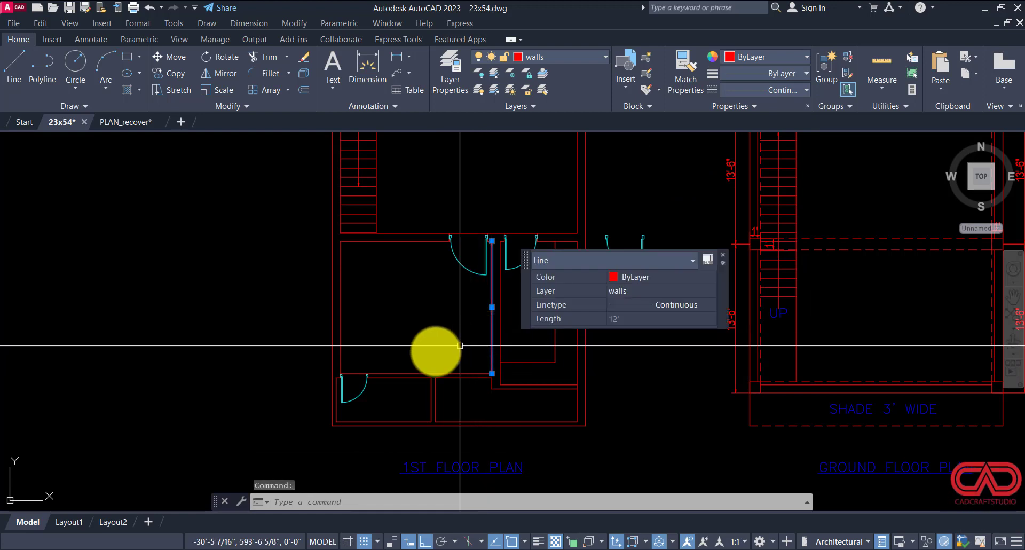
pyautogui.scroll(-2, 424, 357)
pyautogui.press('Escape')
pyautogui.press('Escape')
pyautogui.moveTo(412, 273); pyautogui.dragTo(418, 319, button='middle')
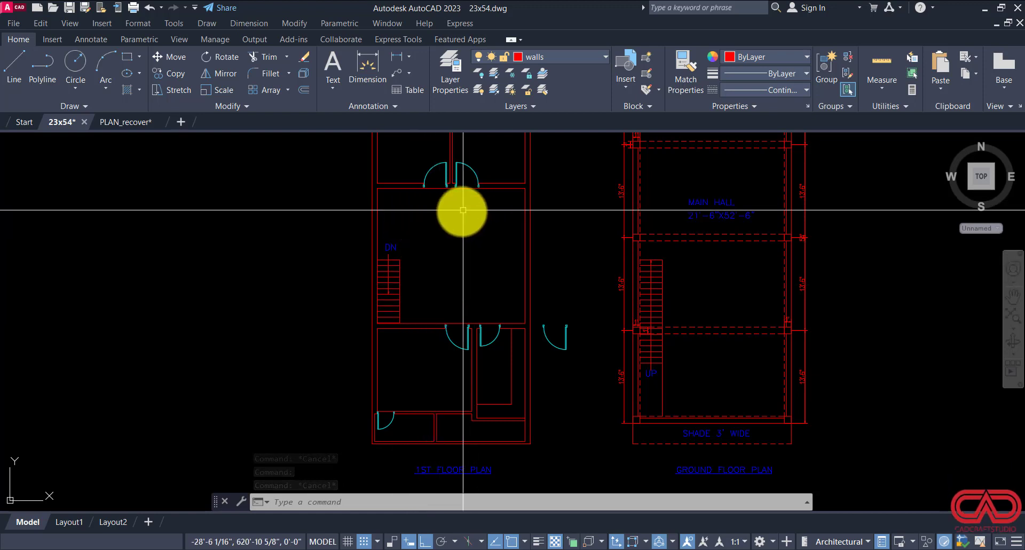
pyautogui.scroll(2, 444, 326)
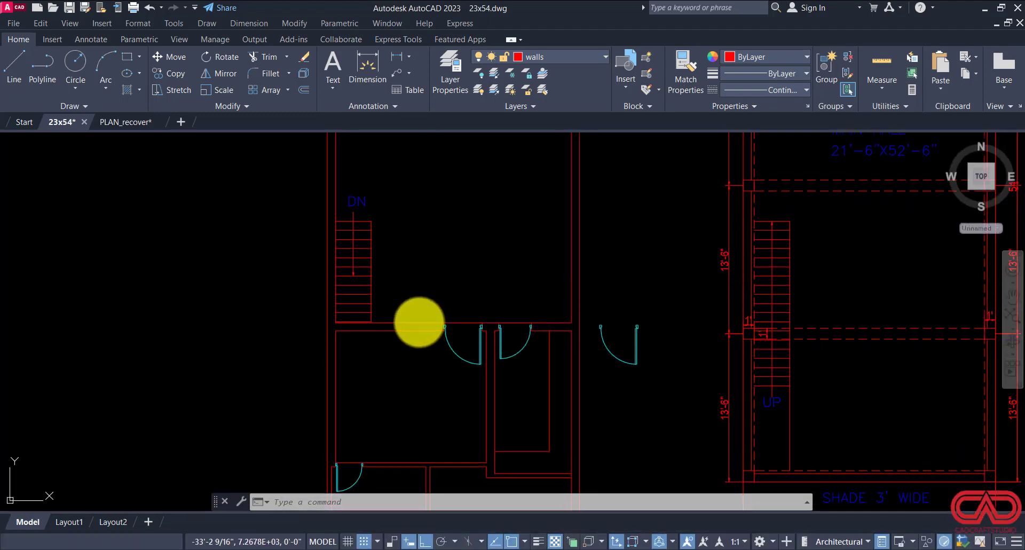
pyautogui.scroll(-2, 427, 326)
pyautogui.scroll(-4, 503, 277)
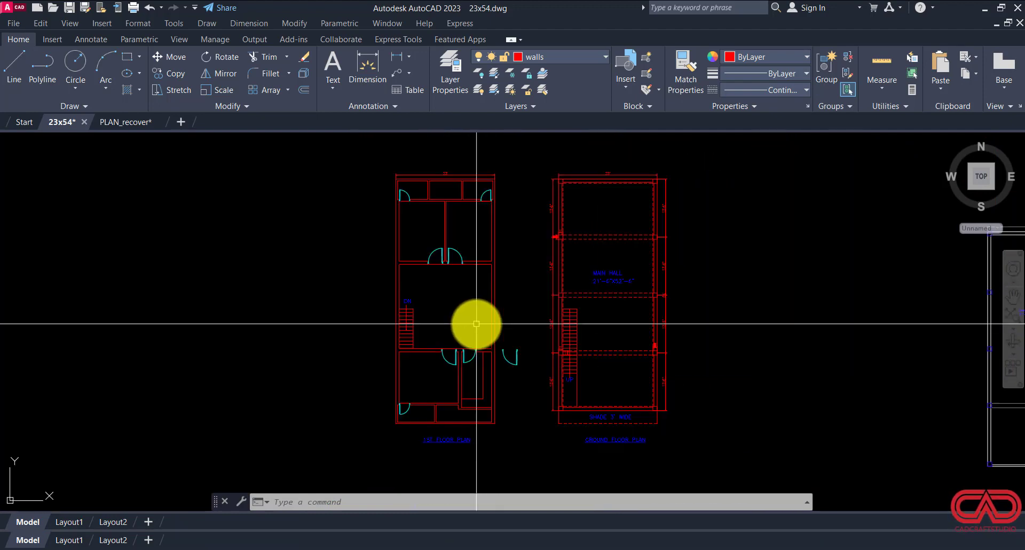
pyautogui.scroll(-2, 653, 319)
pyautogui.moveTo(814, 285); pyautogui.dragTo(703, 302, button='middle')
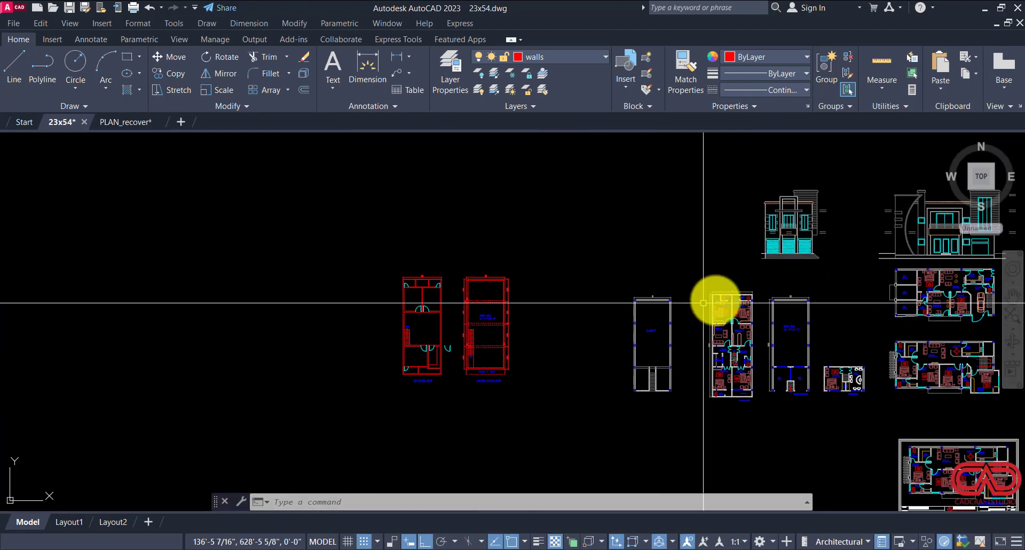
pyautogui.scroll(6, 721, 309)
pyautogui.scroll(2, 718, 310)
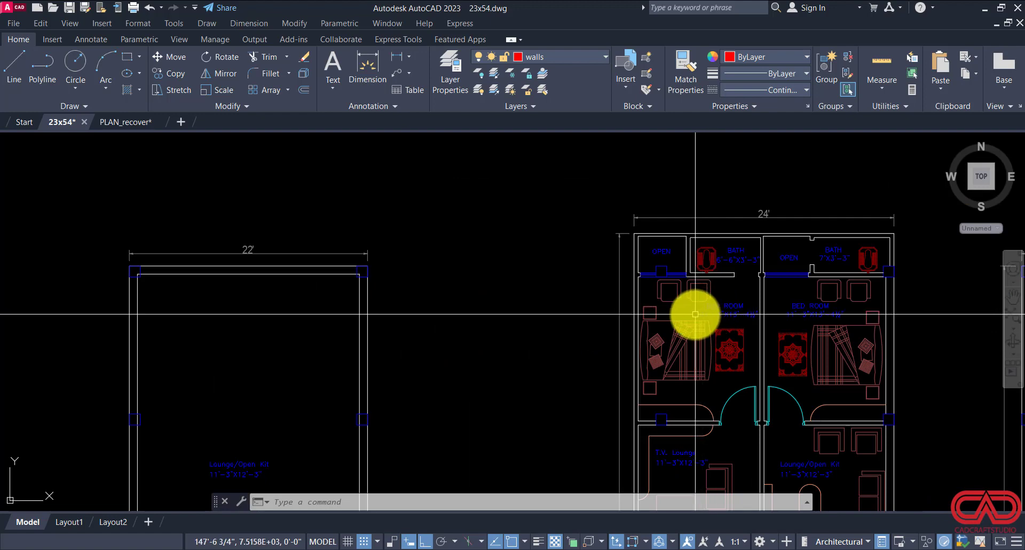
pyautogui.scroll(2, 718, 310)
pyautogui.click(732, 287)
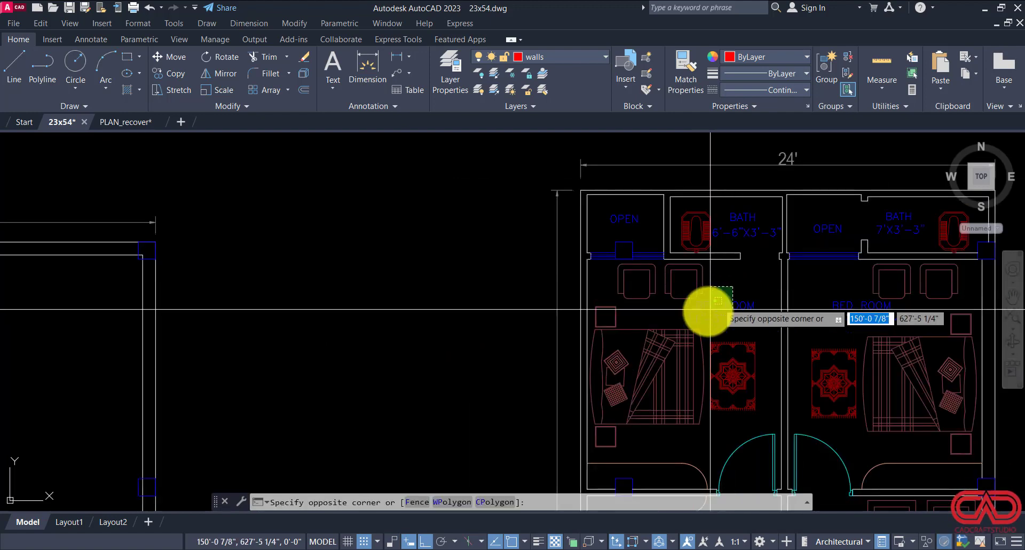
pyautogui.click(645, 368)
pyautogui.scroll(2, 622, 278)
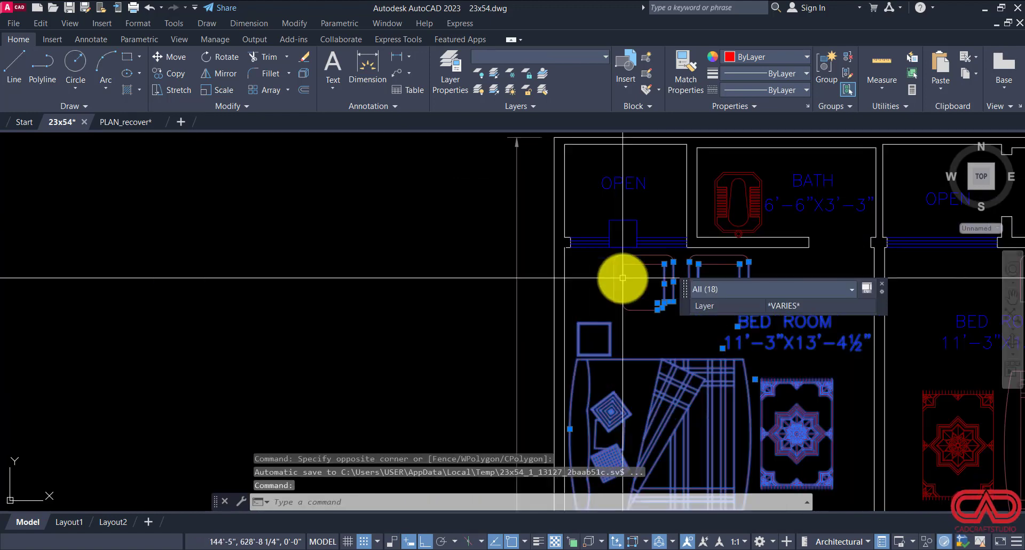
pyautogui.click(602, 251)
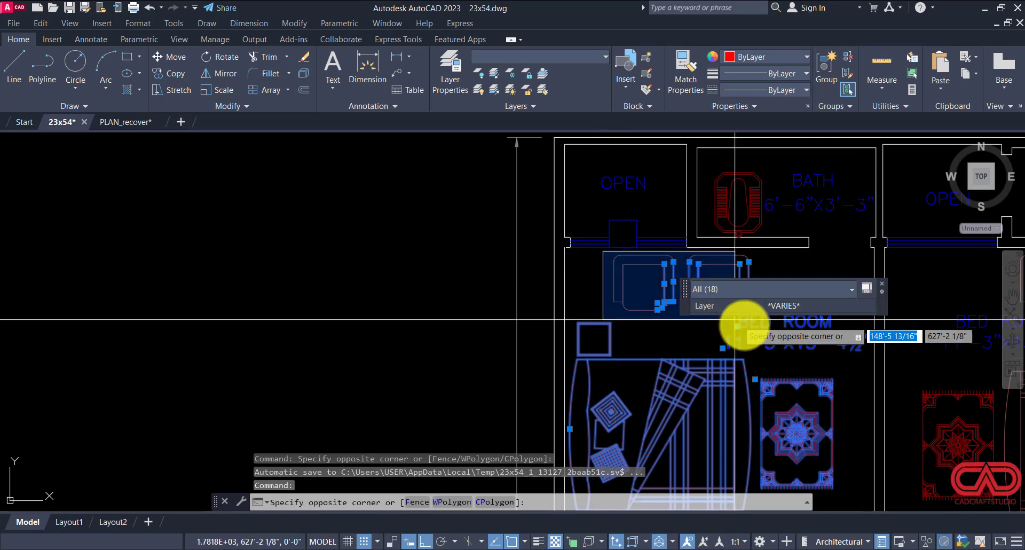
pyautogui.click(774, 338)
pyautogui.click(748, 218)
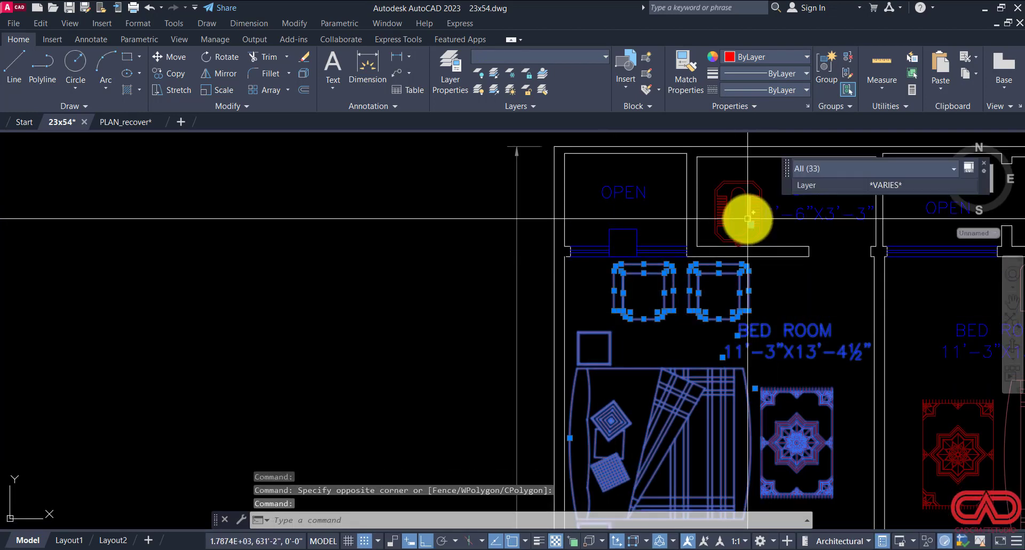
pyautogui.click(710, 161)
pyautogui.click(762, 259)
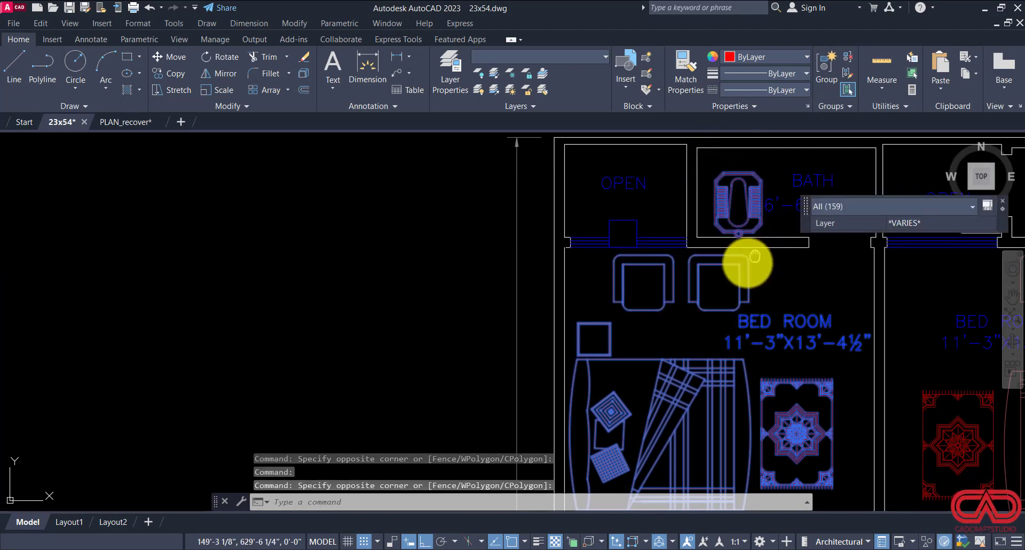
pyautogui.moveTo(754, 257); pyautogui.dragTo(570, 344, button='middle')
pyautogui.click(659, 255)
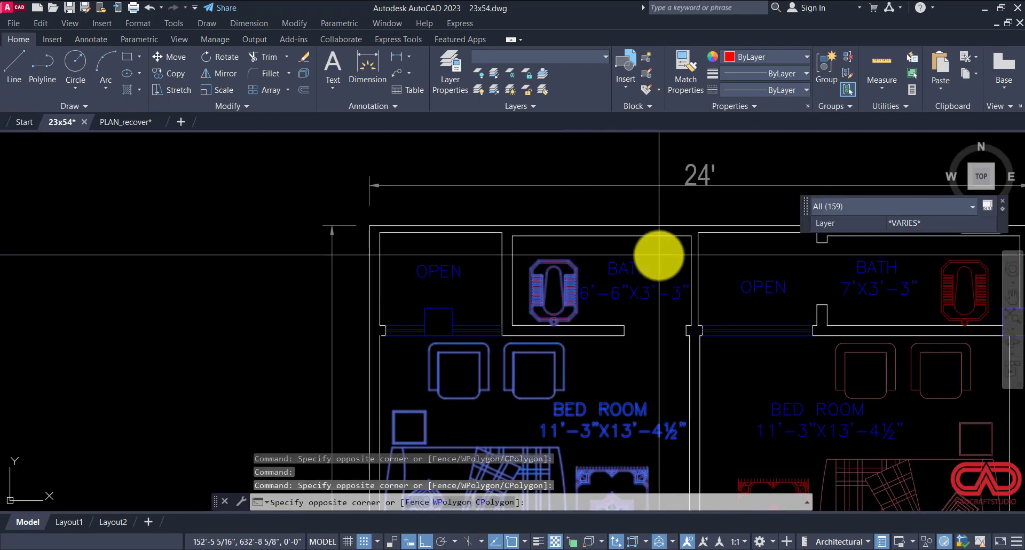
pyautogui.click(583, 310)
pyautogui.scroll(-8, 582, 312)
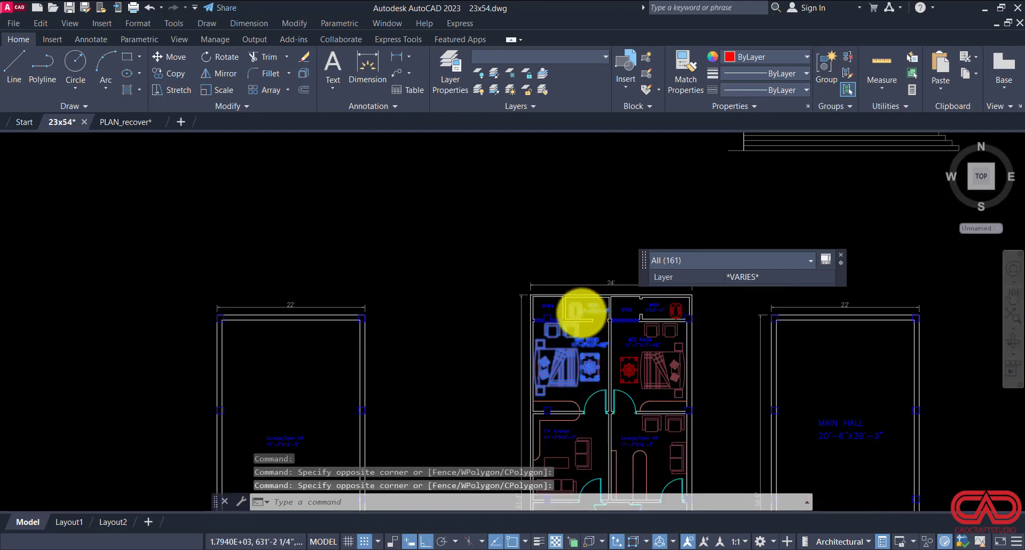
pyautogui.scroll(-5, 579, 318)
pyautogui.press('Escape')
# Step: Look over the furnished reference plans beside the 23x54 drawings for usable furniture blocks
pyautogui.scroll(-2, 606, 333)
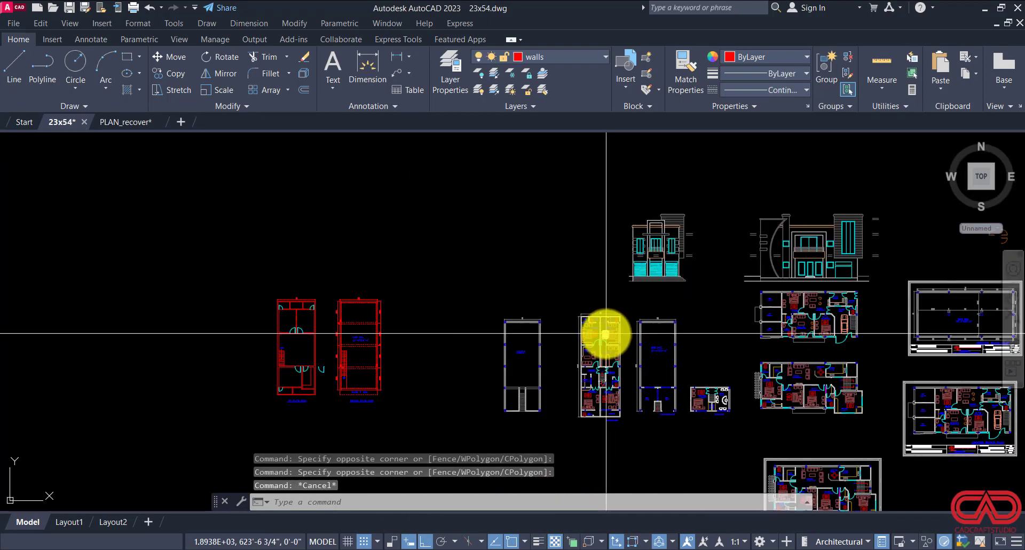
pyautogui.scroll(8, 636, 309)
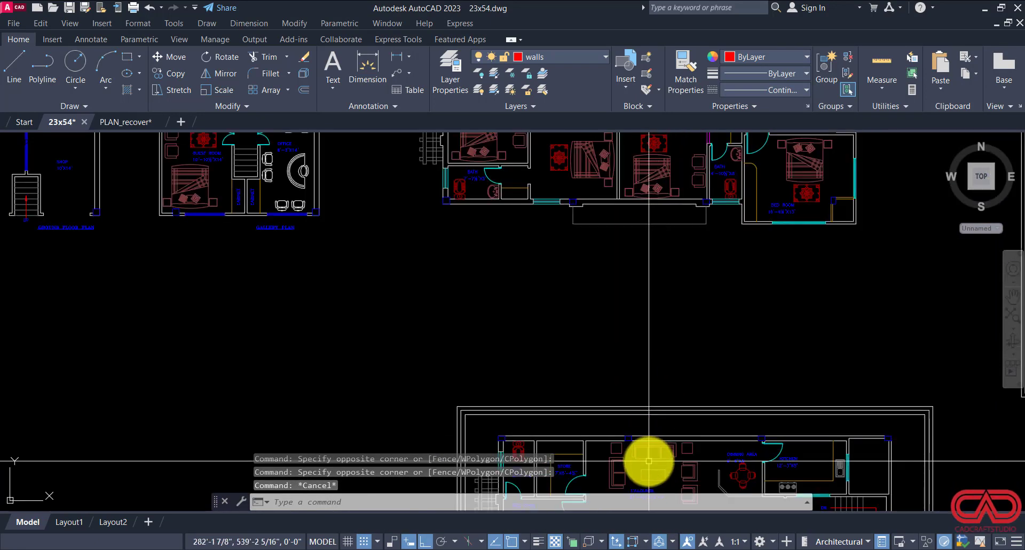
pyautogui.click(646, 458)
pyautogui.press('Escape')
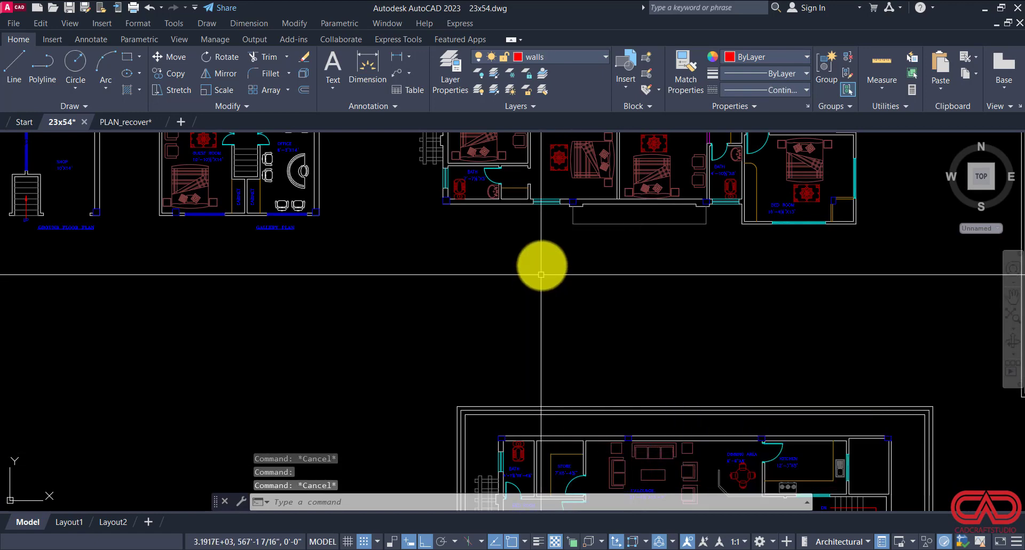
pyautogui.click(578, 169)
pyautogui.press('Escape')
pyautogui.scroll(-5, 604, 222)
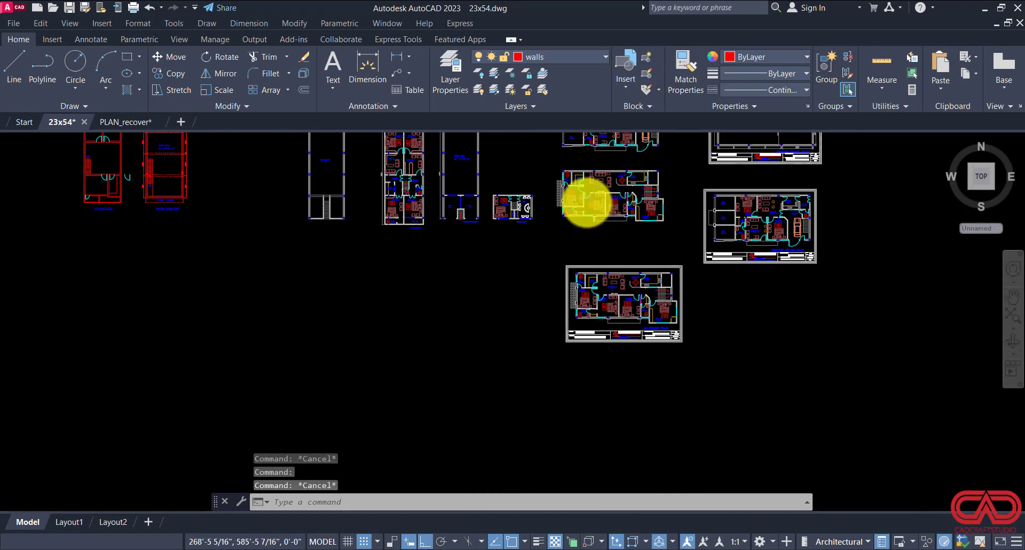
pyautogui.scroll(5, 586, 202)
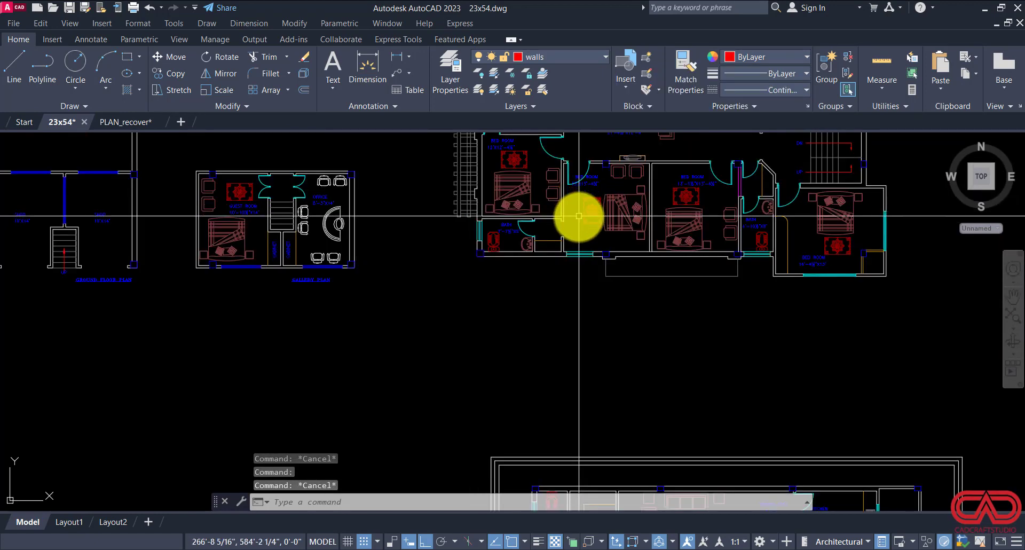
# Step: Open the ALL FIX drawing from the Cad Projects 27 folder on the D: drive
pyautogui.click(15, 23)
pyautogui.click(33, 67)
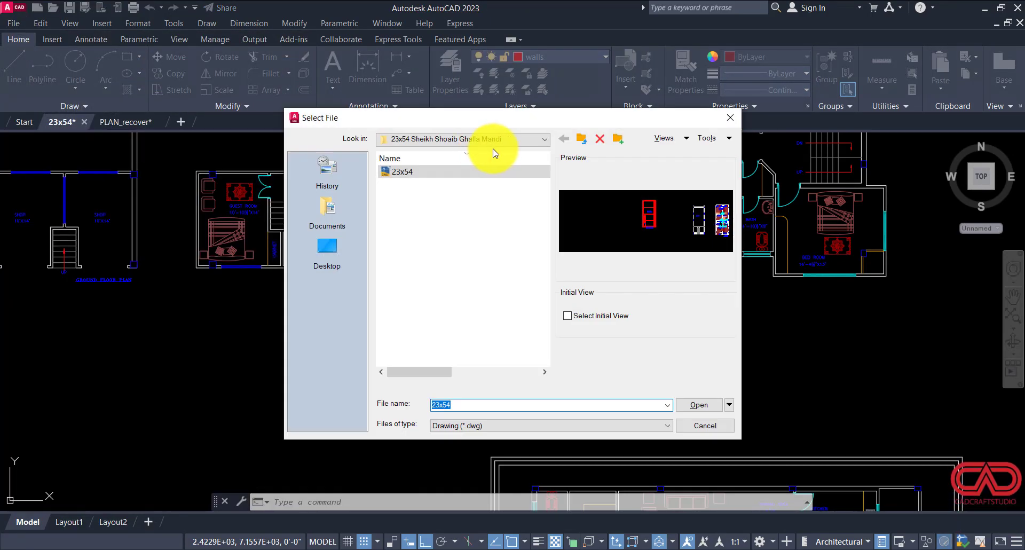
pyautogui.click(581, 139)
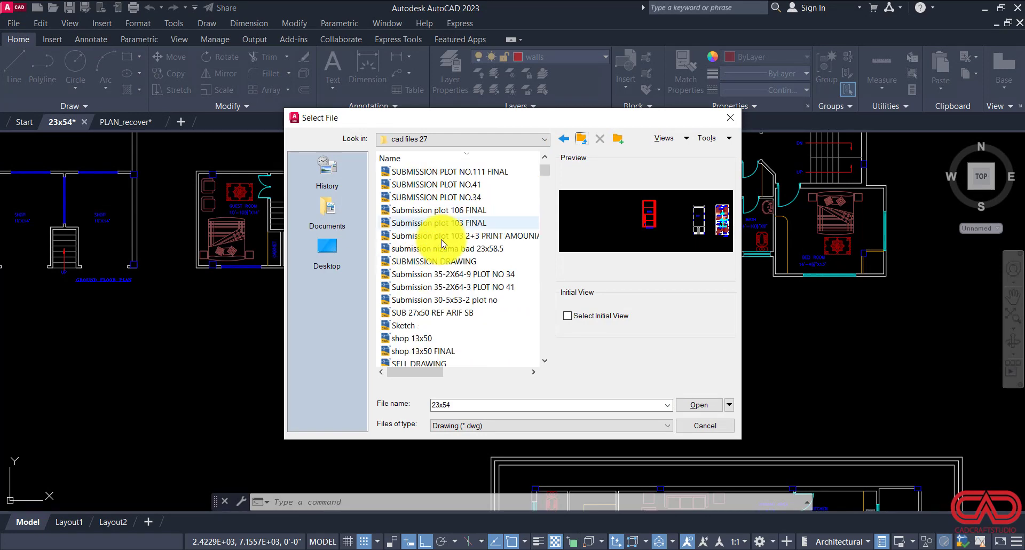
pyautogui.click(582, 141)
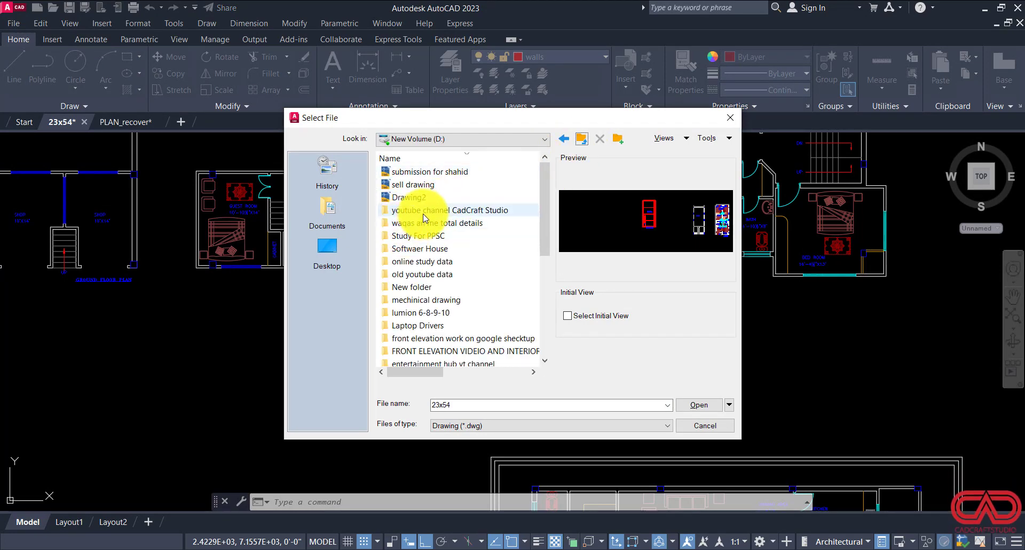
pyautogui.click(328, 246)
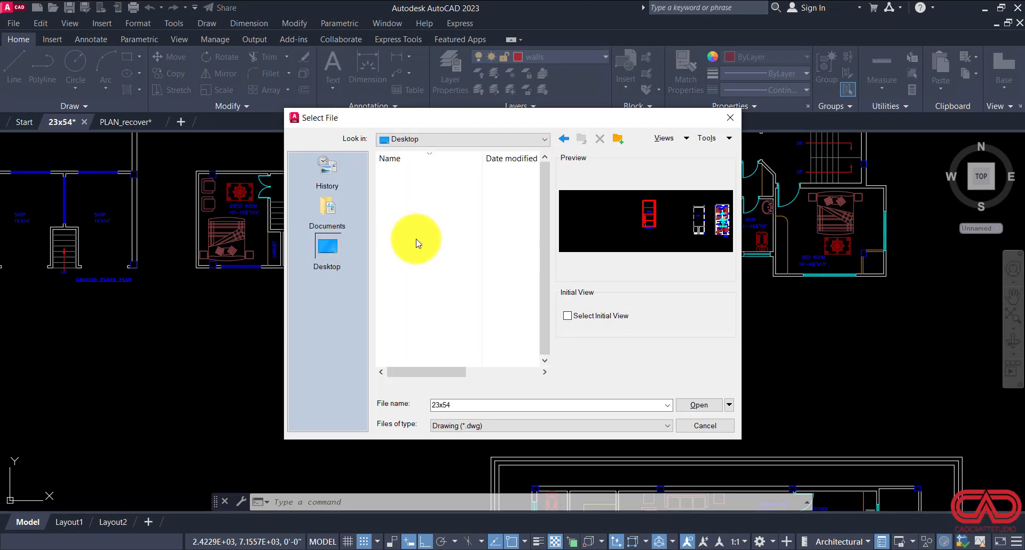
pyautogui.scroll(-1, 401, 304)
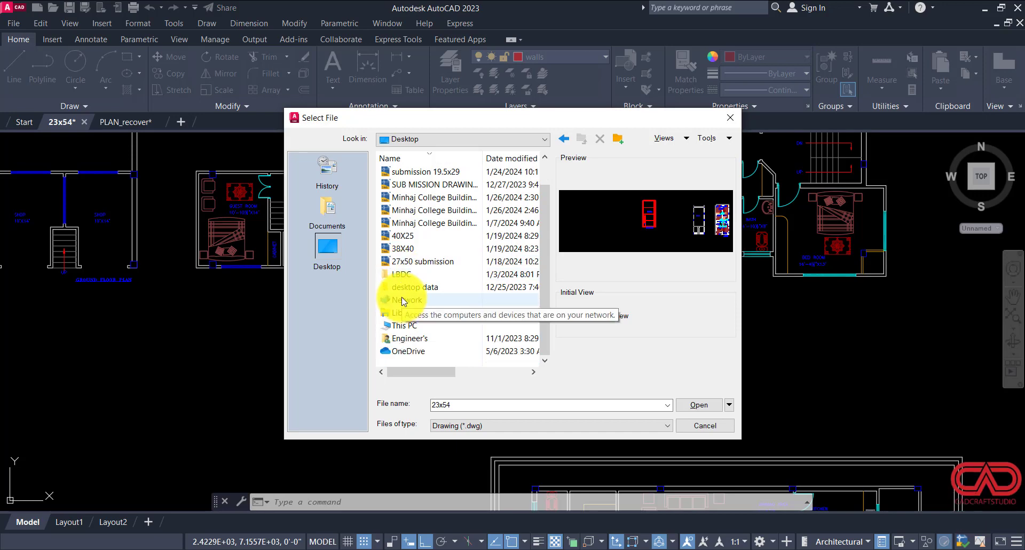
pyautogui.doubleClick(409, 327)
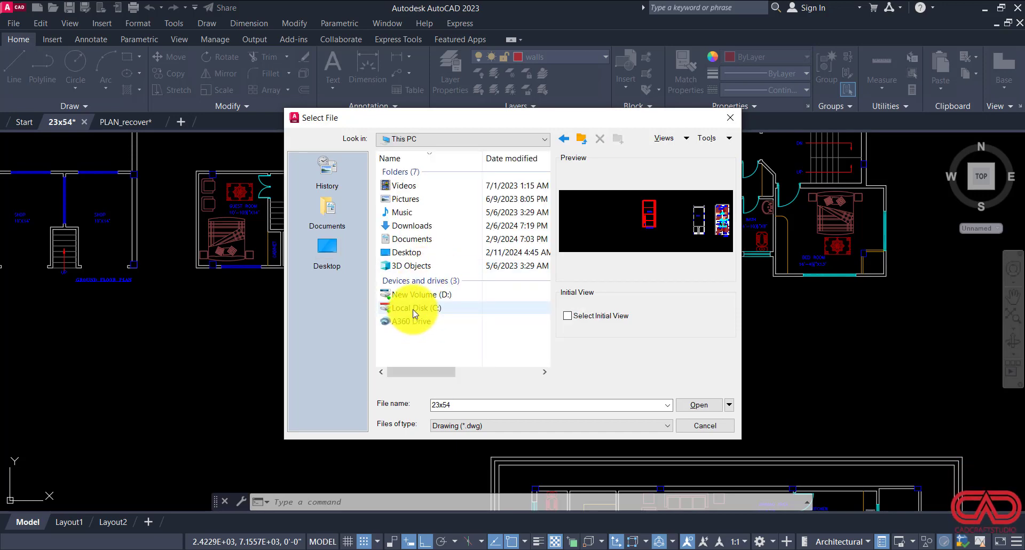
pyautogui.doubleClick(417, 296)
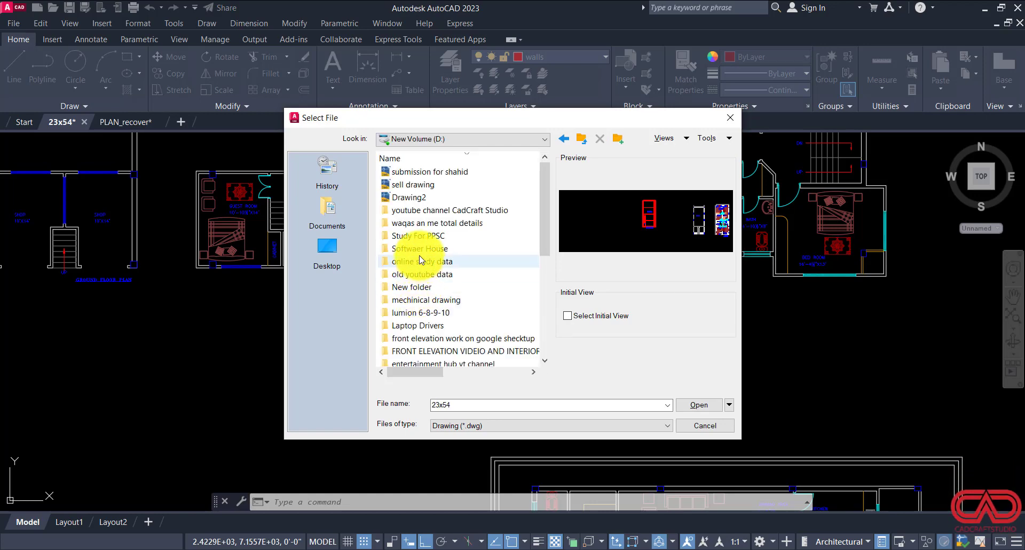
pyautogui.scroll(-3, 412, 299)
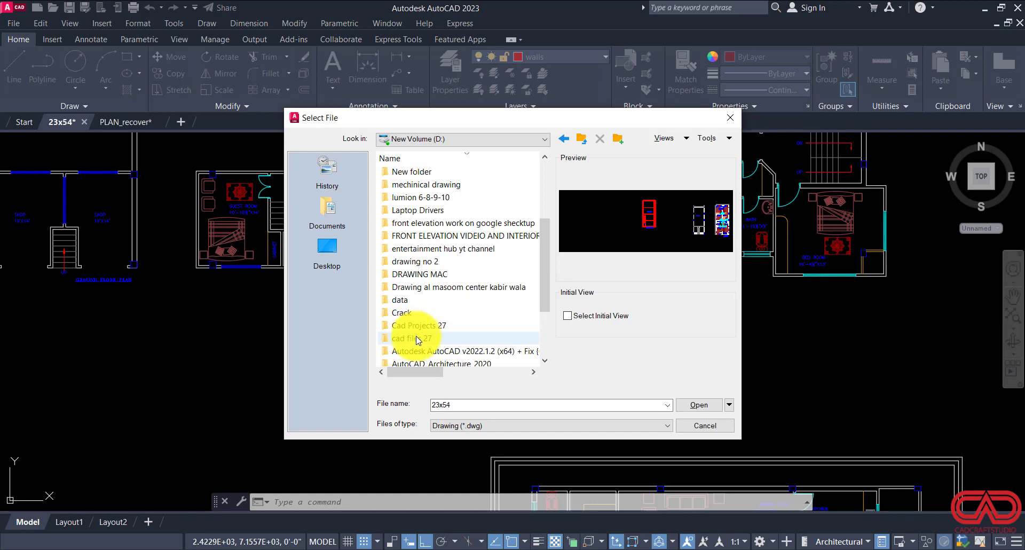
pyautogui.doubleClick(419, 327)
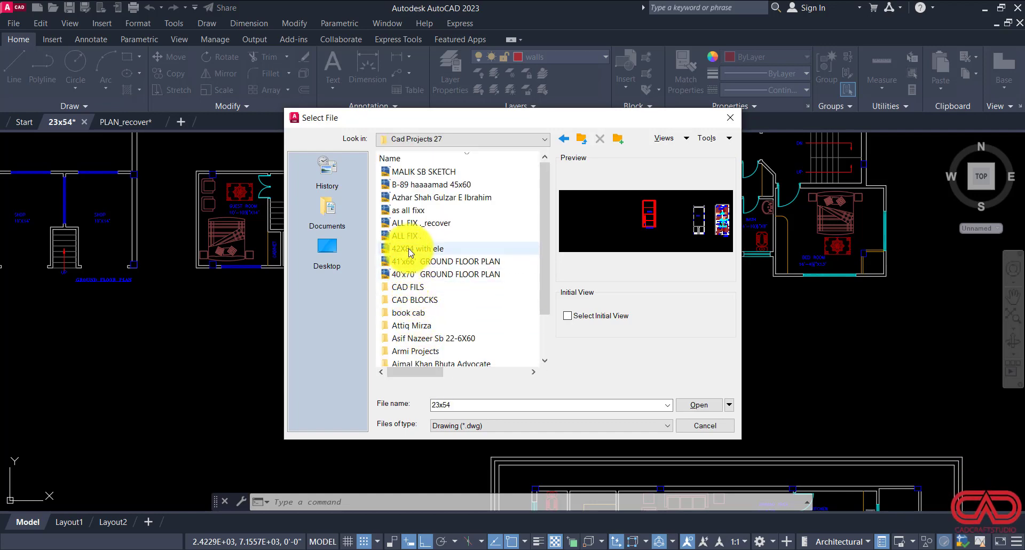
pyautogui.doubleClick(409, 234)
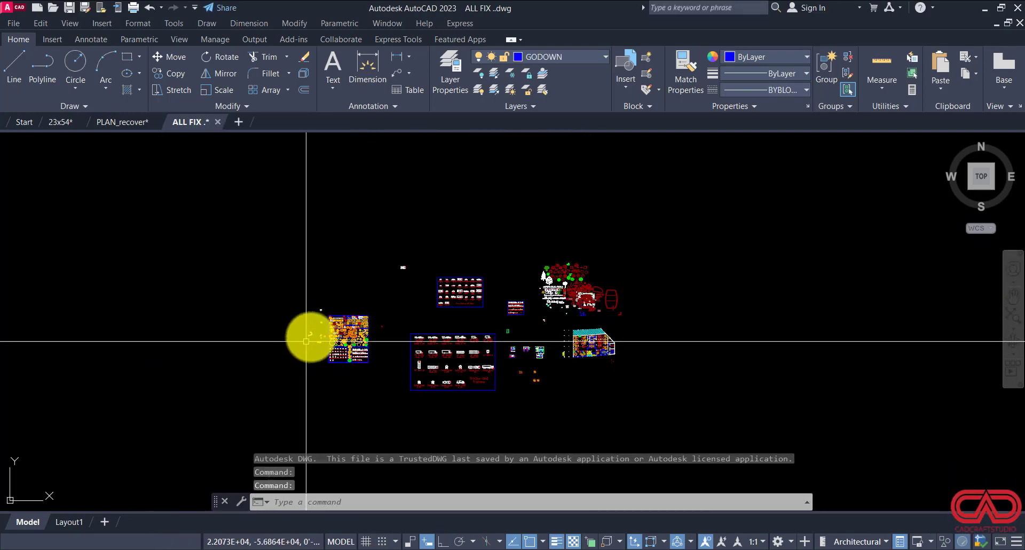
# Step: Select the bed block with the striped blanket and two side tables in the Beds Variety section of the block library
pyautogui.scroll(5, 406, 283)
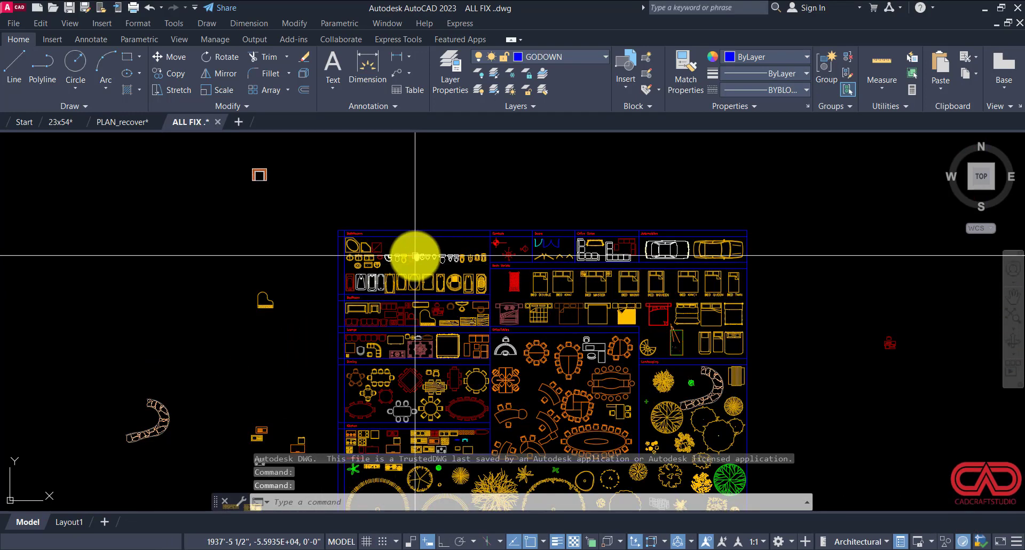
pyautogui.scroll(7, 722, 257)
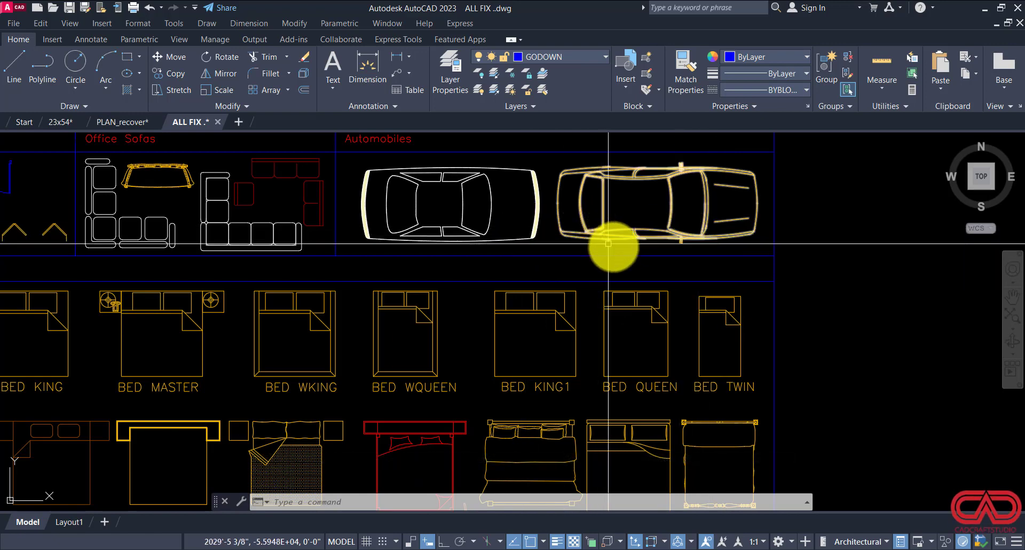
pyautogui.scroll(-3, 641, 302)
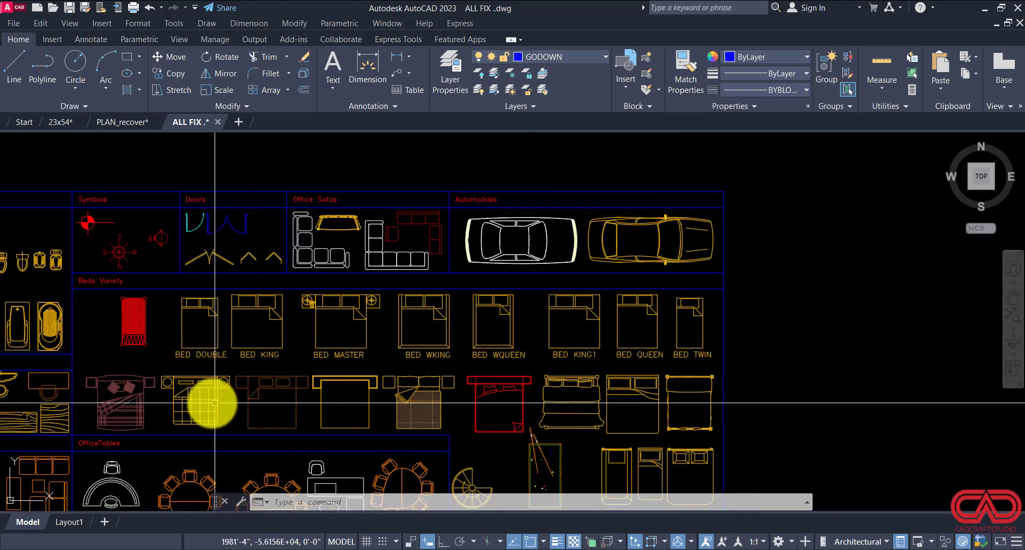
pyautogui.scroll(3, 135, 403)
pyautogui.click(114, 385)
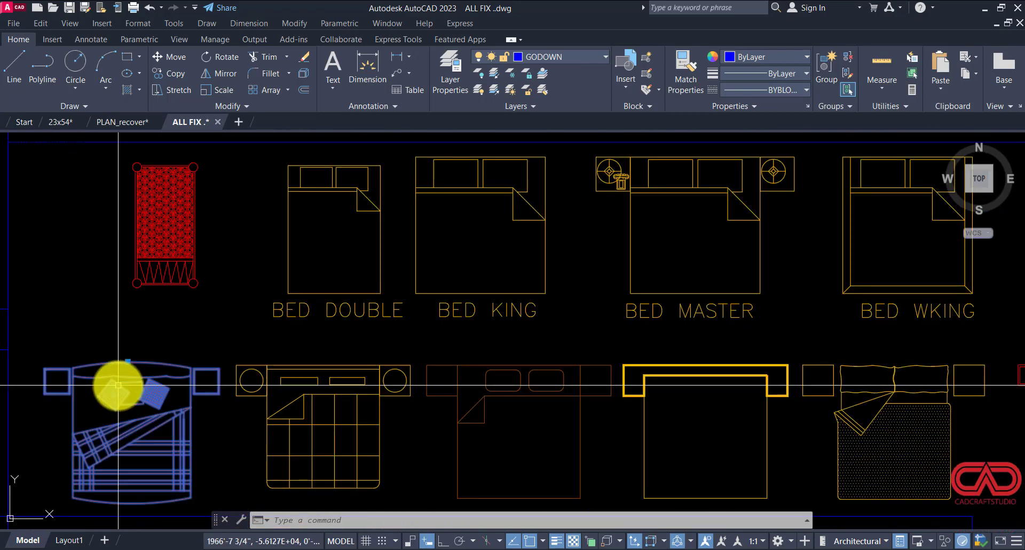
# Step: Add the red L-shaped sofa set with its rectangular centre table from the BedRoom section to the selection
pyautogui.scroll(-6, 635, 378)
pyautogui.moveTo(485, 288)
pyautogui.mouseDown(button='middle')
pyautogui.moveTo(599, 318)
pyautogui.moveTo(648, 311)
pyautogui.mouseUp(button='middle')
pyautogui.scroll(6, 754, 301)
pyautogui.scroll(4, 611, 310)
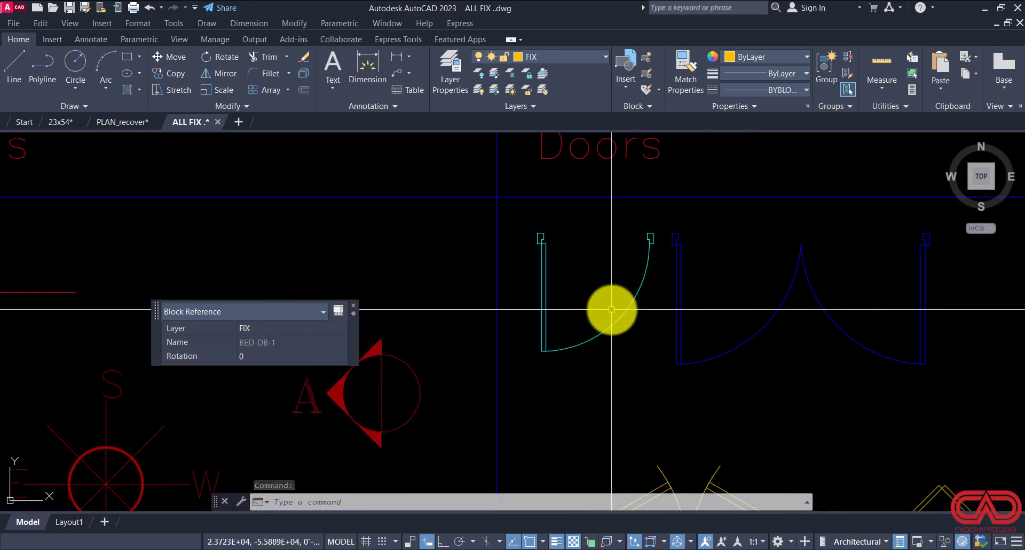
pyautogui.scroll(-6, 617, 318)
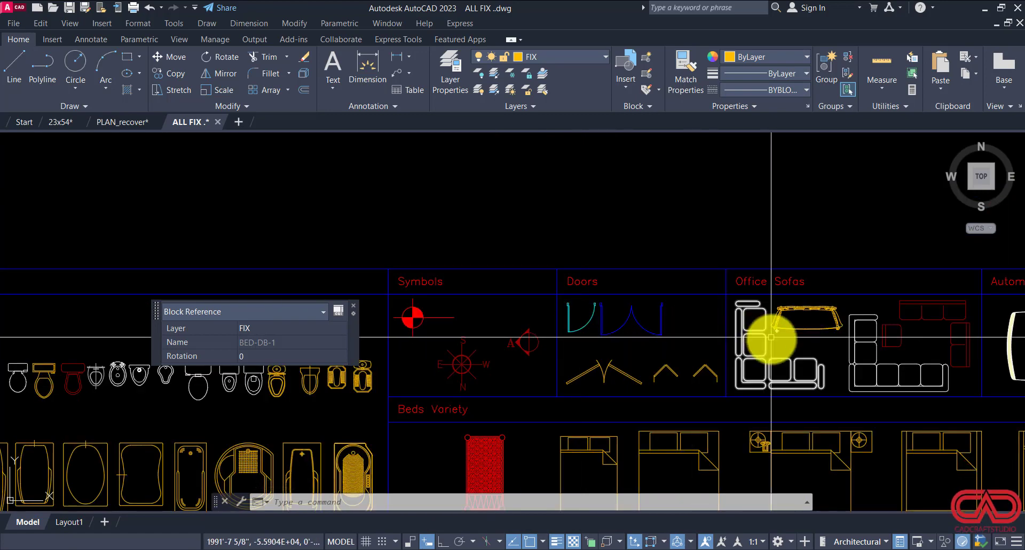
pyautogui.scroll(-2, 716, 350)
pyautogui.scroll(-4, 851, 328)
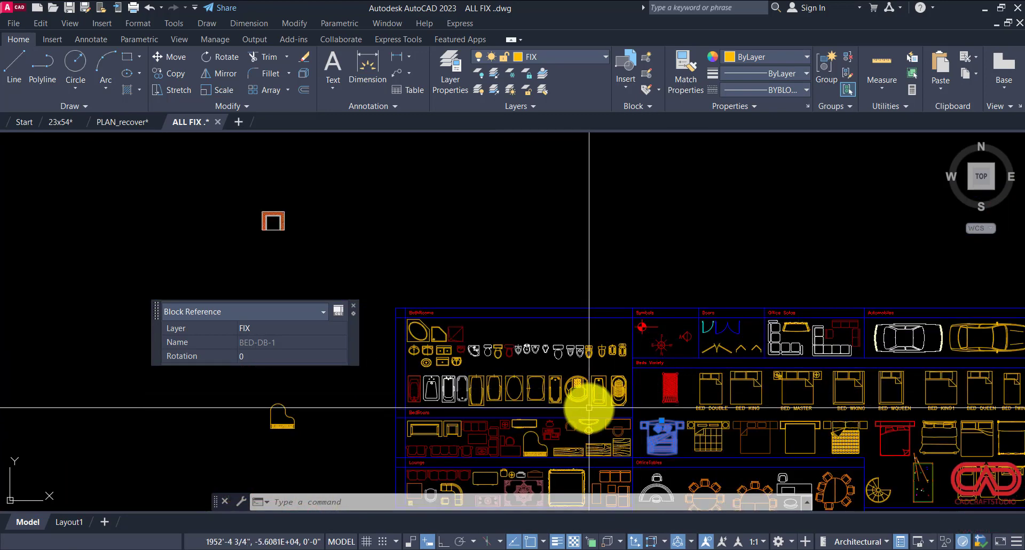
pyautogui.scroll(2, 579, 373)
pyautogui.scroll(8, 580, 373)
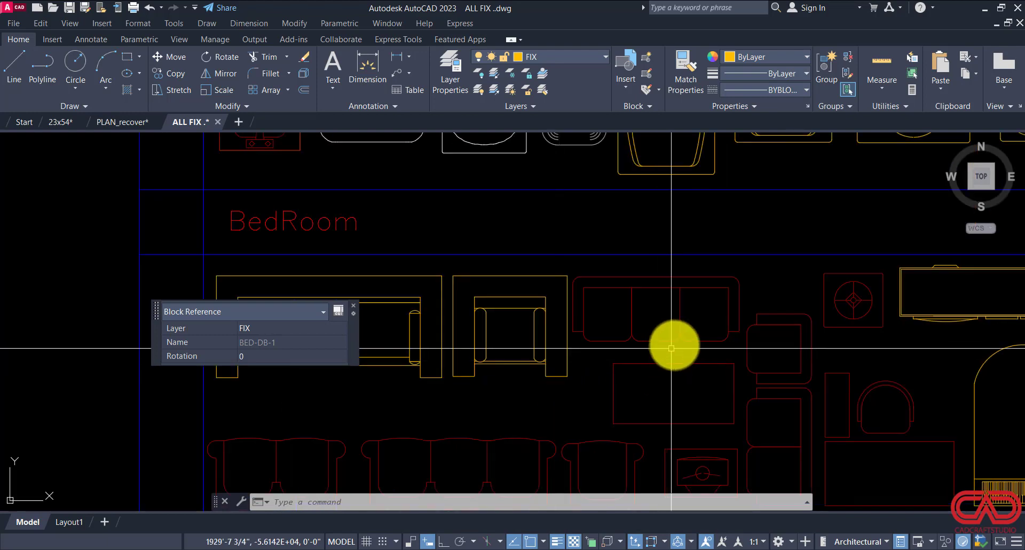
pyautogui.click(779, 299)
pyautogui.click(678, 419)
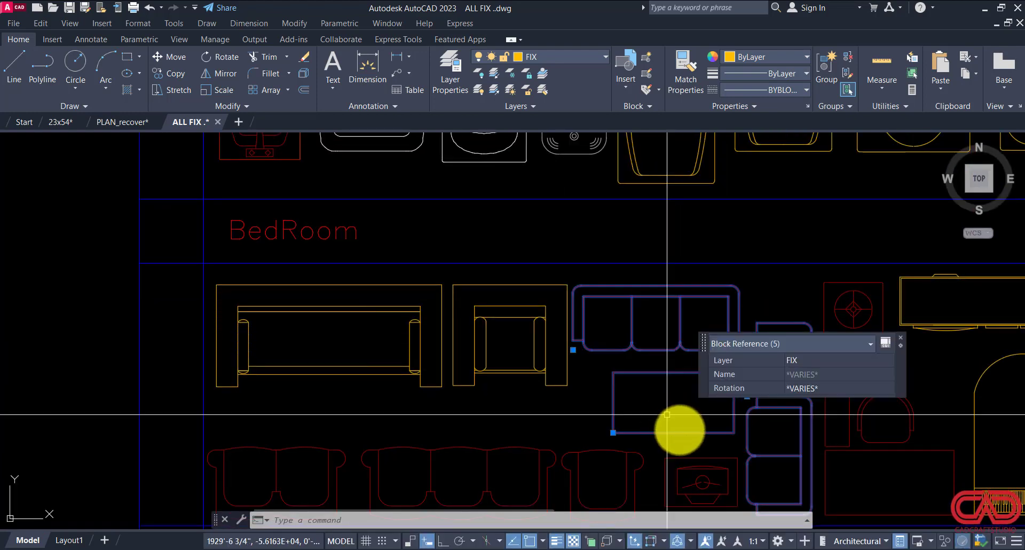
# Step: Add the red washbasin and two of the yellow toilet blocks from the BathRooms section to the selection
pyautogui.scroll(-2, 529, 395)
pyautogui.scroll(-2, 529, 400)
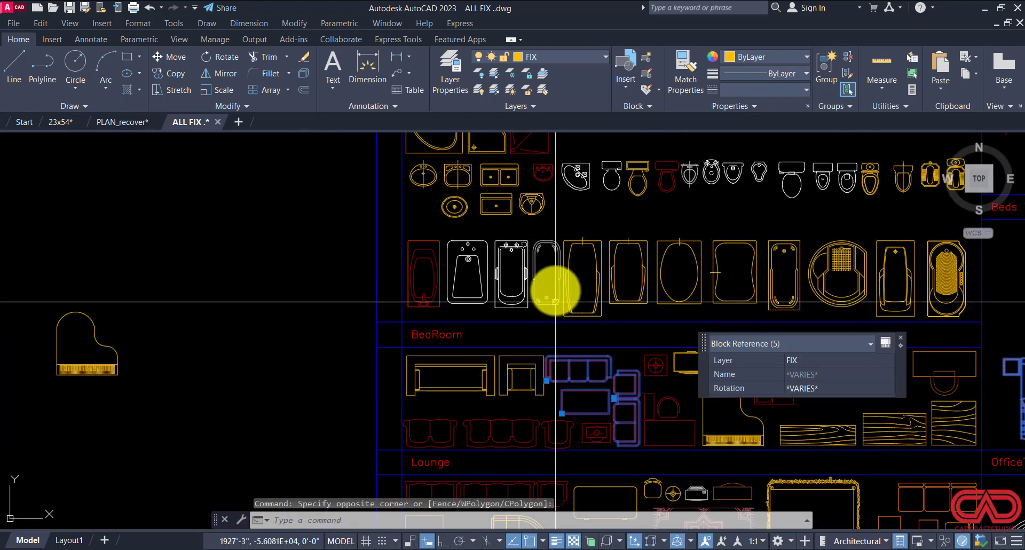
pyautogui.moveTo(544, 194); pyautogui.dragTo(504, 268, button='middle')
pyautogui.click(501, 246)
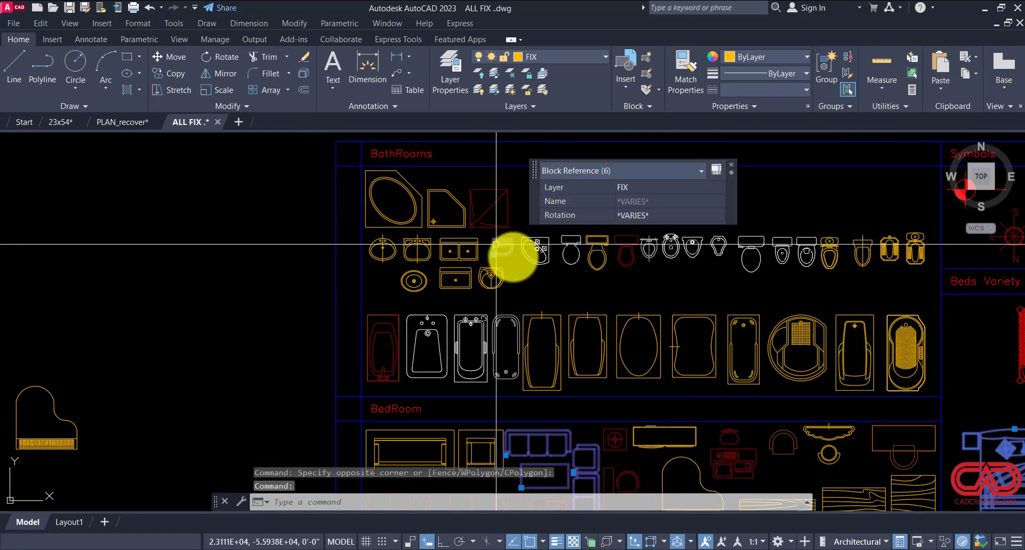
pyautogui.click(916, 252)
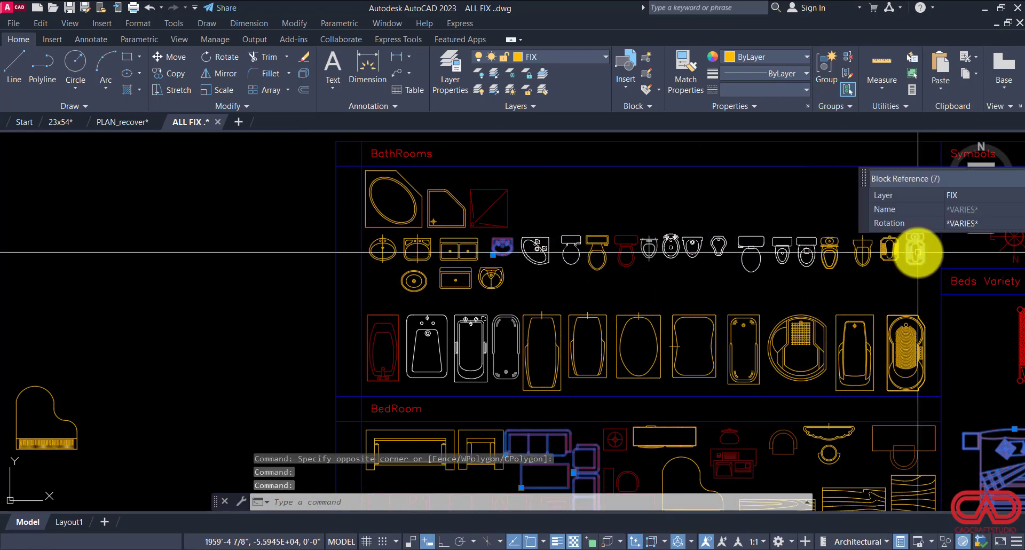
pyautogui.click(837, 254)
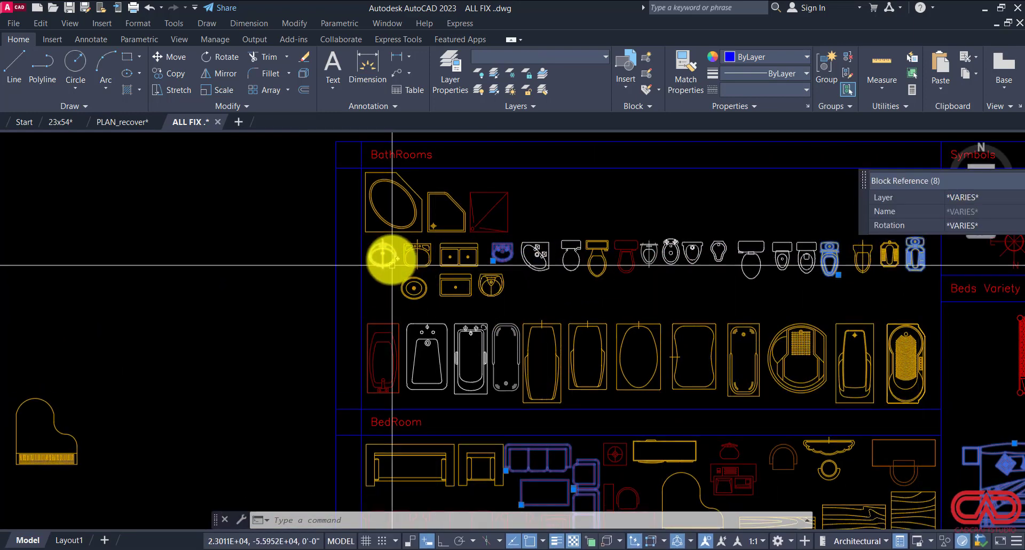
# Step: Add the five-seat round table from the Dinning section and the small patterned centre table from the Lounge section to the selection
pyautogui.scroll(-4, 385, 256)
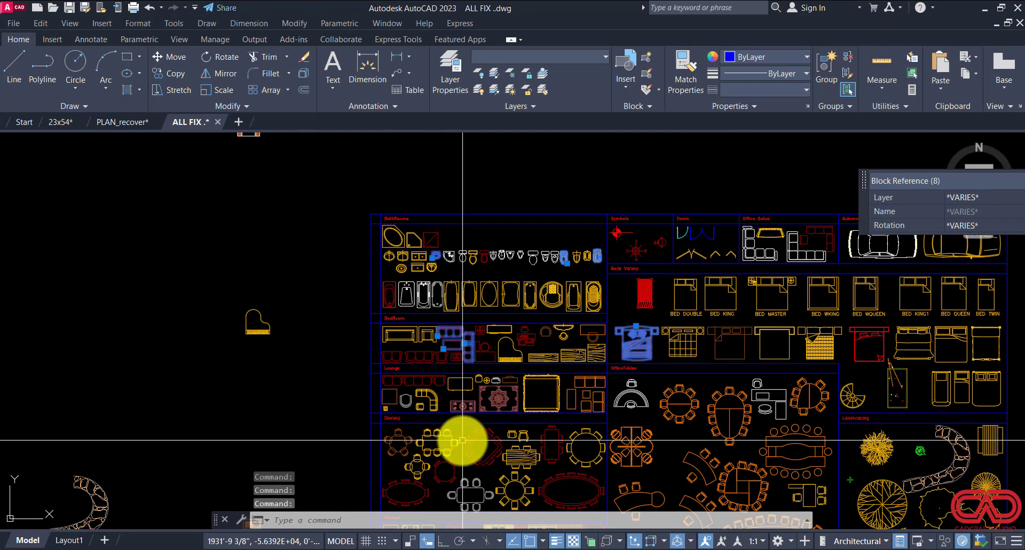
pyautogui.scroll(-2, 430, 316)
pyautogui.scroll(4, 363, 337)
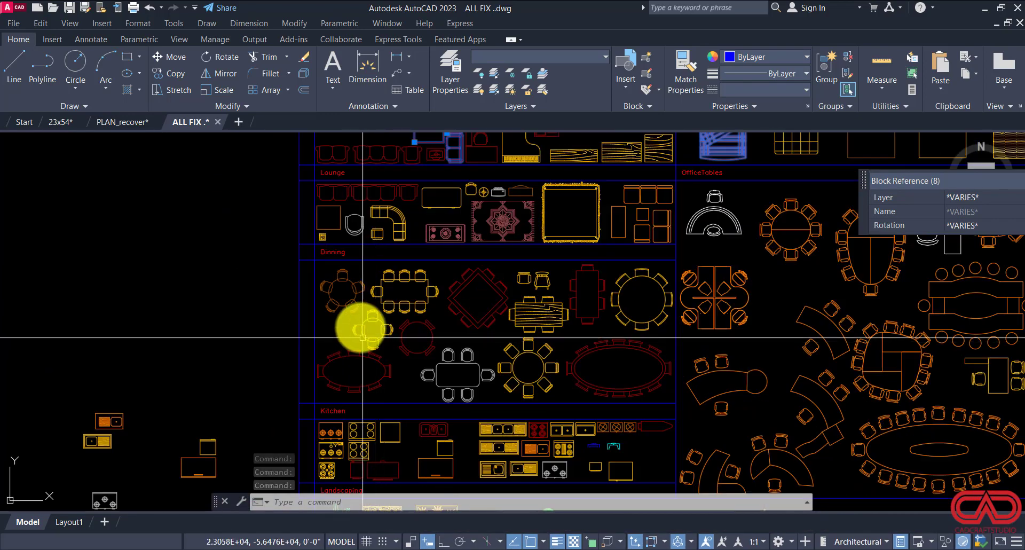
pyautogui.click(353, 300)
pyautogui.scroll(-2, 400, 412)
pyautogui.scroll(2, 469, 350)
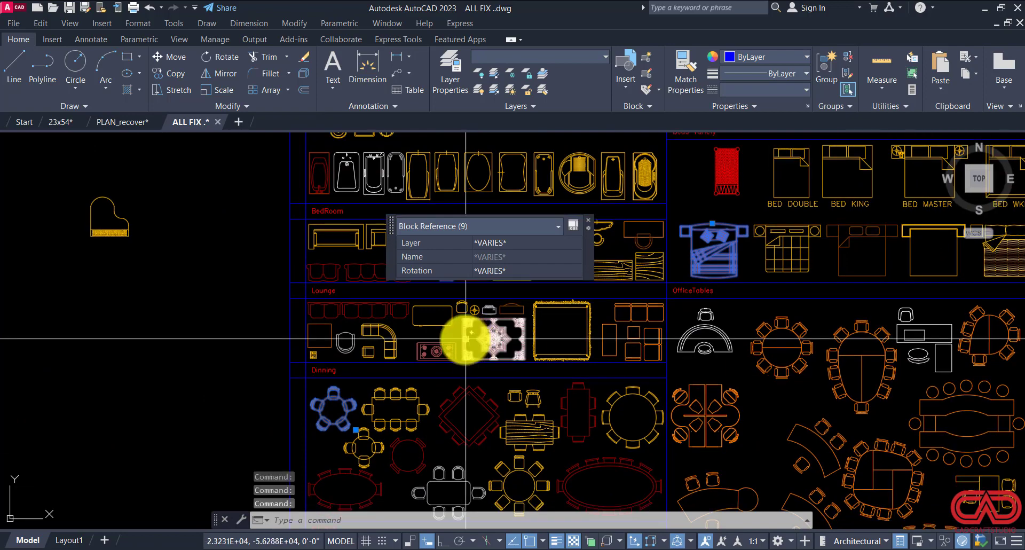
pyautogui.click(436, 348)
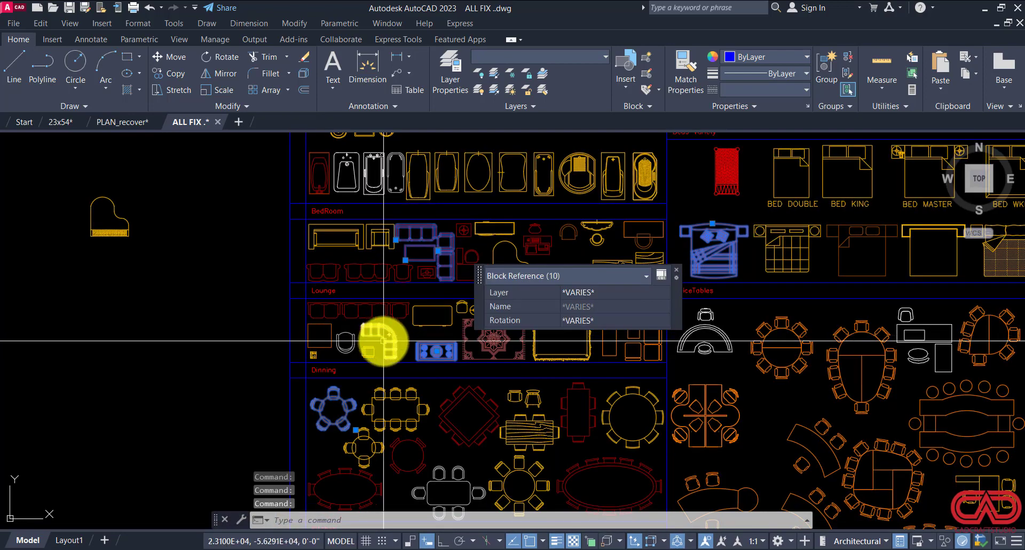
# Step: Add a three-burner stove and a single-bowl sink with drainboard from the Kitchen section to the selection
pyautogui.moveTo(377, 342)
pyautogui.mouseDown(button='middle')
pyautogui.moveTo(286, 226)
pyautogui.moveTo(289, 170)
pyautogui.mouseUp(button='middle')
pyautogui.moveTo(299, 346); pyautogui.dragTo(276, 276, button='middle')
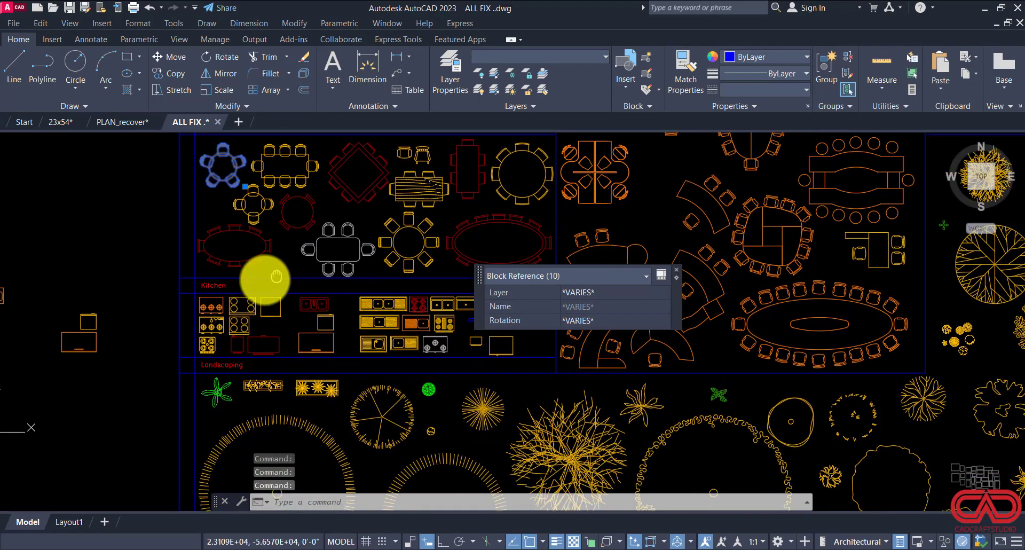
pyautogui.scroll(5, 201, 336)
pyautogui.scroll(-4, 201, 353)
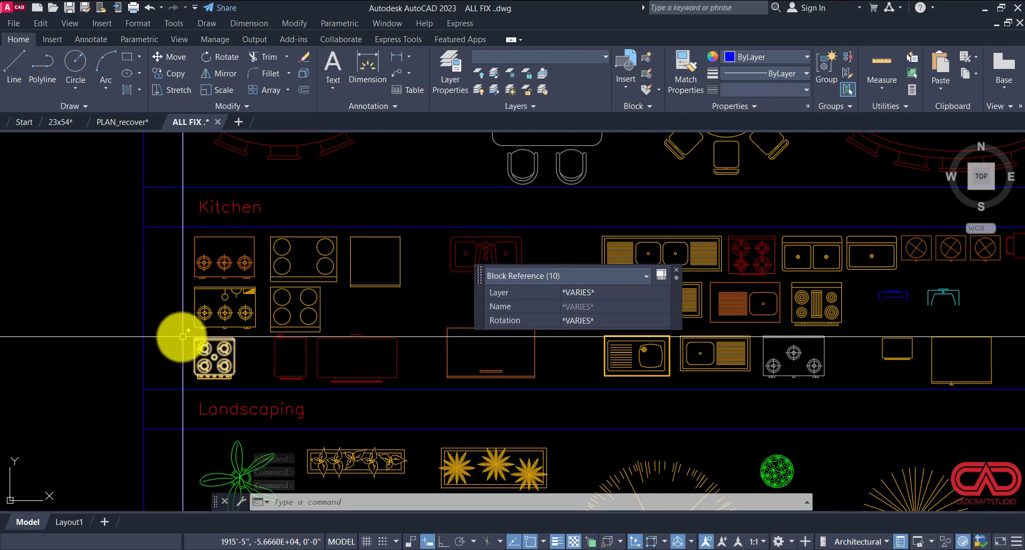
pyautogui.click(210, 323)
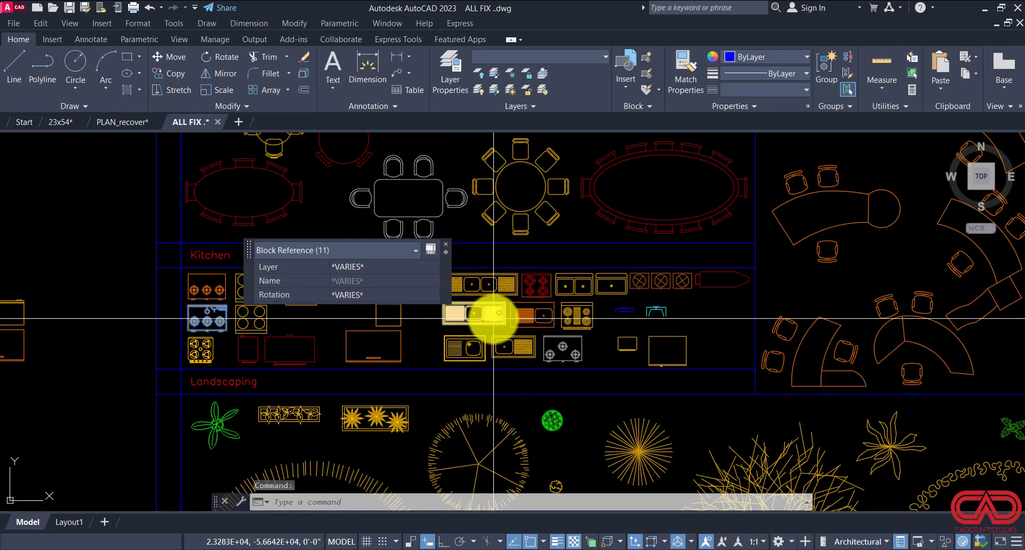
pyautogui.click(500, 359)
# Step: Add the red computer desk block beside the piano in the BedRoom section to the selection
pyautogui.scroll(-5, 380, 361)
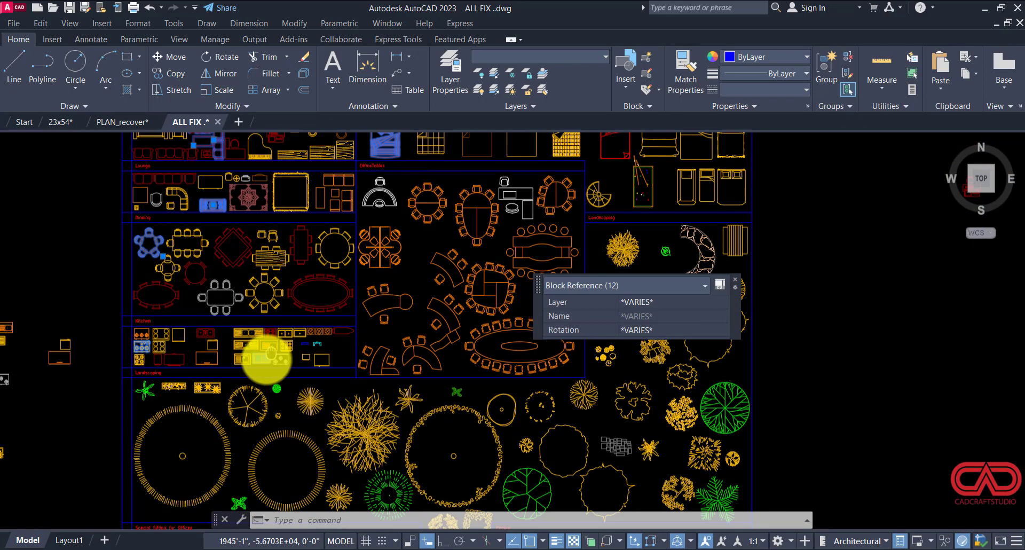
pyautogui.moveTo(233, 375)
pyautogui.mouseDown(button='middle')
pyautogui.moveTo(110, 371)
pyautogui.moveTo(49, 394)
pyautogui.mouseUp(button='middle')
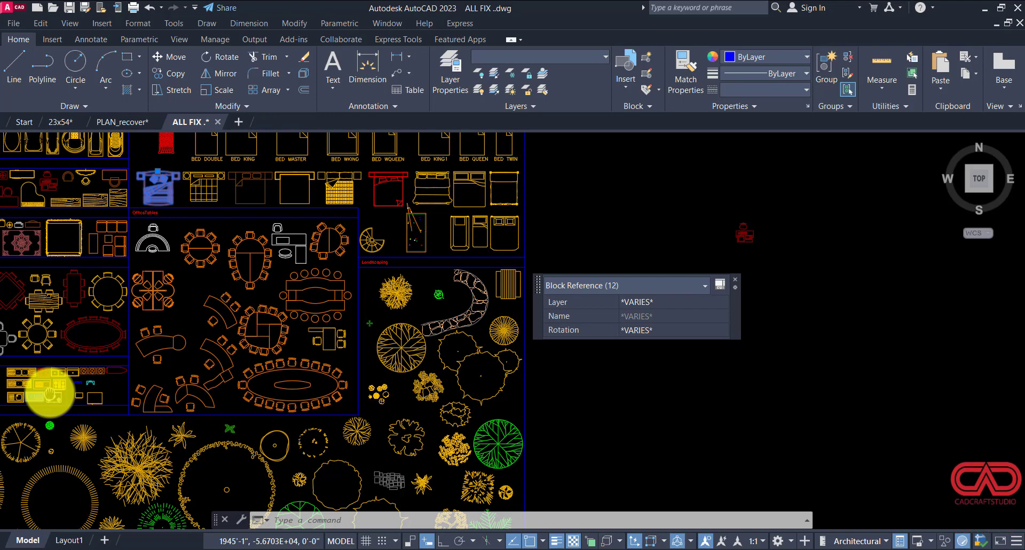
pyautogui.moveTo(49, 394)
pyautogui.mouseDown(button='middle')
pyautogui.moveTo(64, 320)
pyautogui.moveTo(41, 407)
pyautogui.moveTo(282, 231)
pyautogui.moveTo(303, 200)
pyautogui.moveTo(268, 293)
pyautogui.moveTo(245, 440)
pyautogui.moveTo(198, 452)
pyautogui.mouseUp(button='middle')
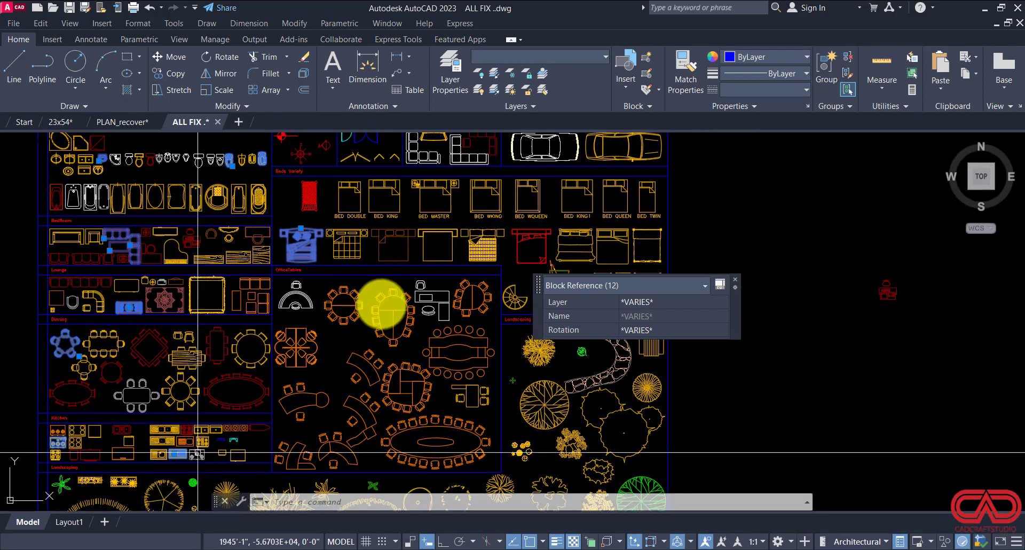
pyautogui.moveTo(383, 253)
pyautogui.mouseDown(button='middle')
pyautogui.moveTo(359, 373)
pyautogui.moveTo(363, 339)
pyautogui.moveTo(408, 329)
pyautogui.mouseUp(button='middle')
pyautogui.scroll(6, 140, 320)
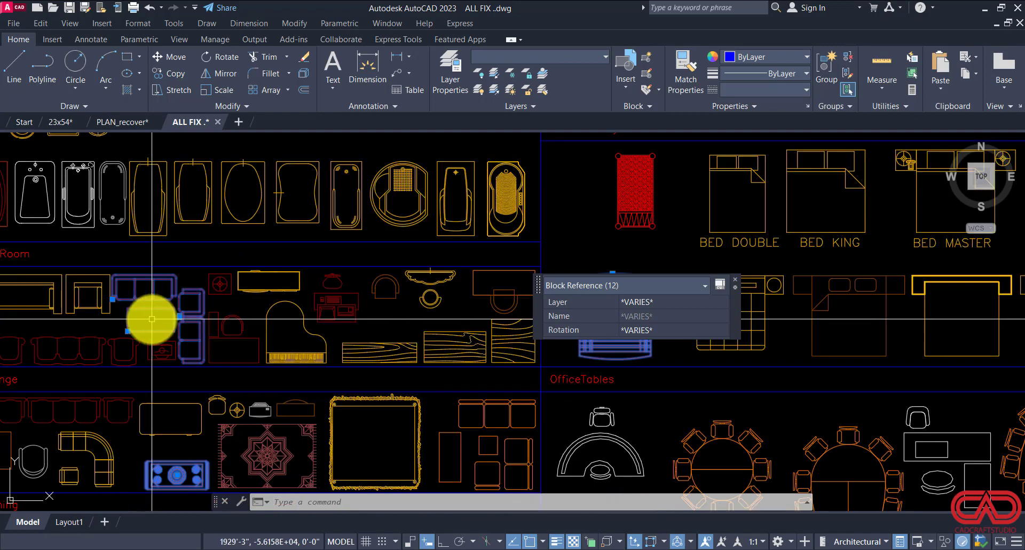
pyautogui.click(337, 296)
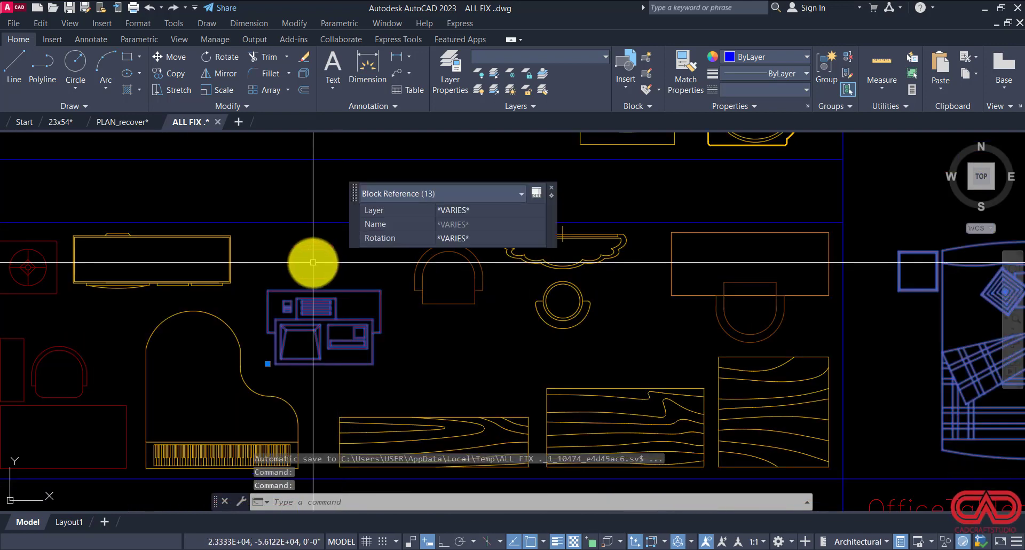
# Step: Add the computer desk's chair, the nearby armchair, and the red lamp table, chair and corner desk in the BedRoom section to the selection
pyautogui.click(293, 275)
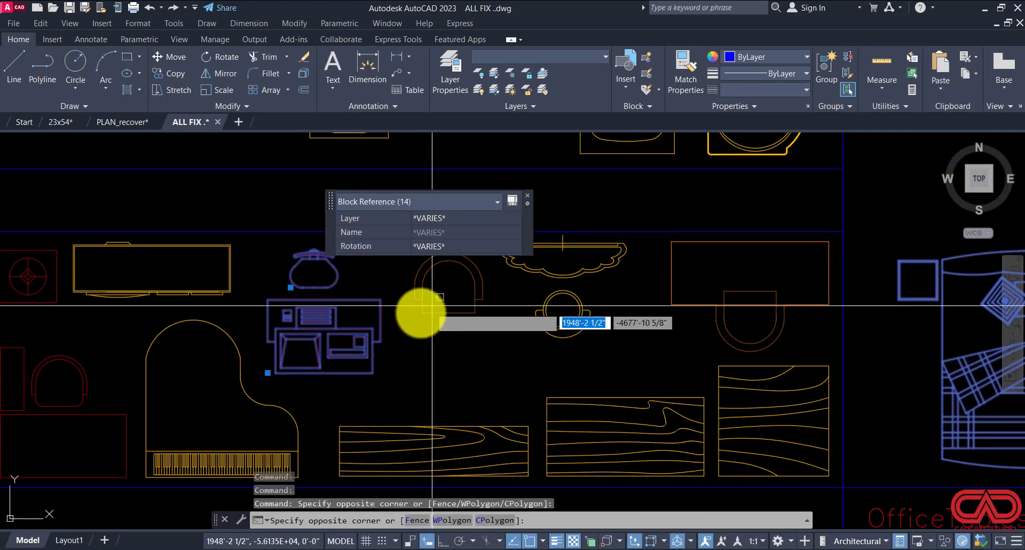
pyautogui.scroll(-6, 412, 320)
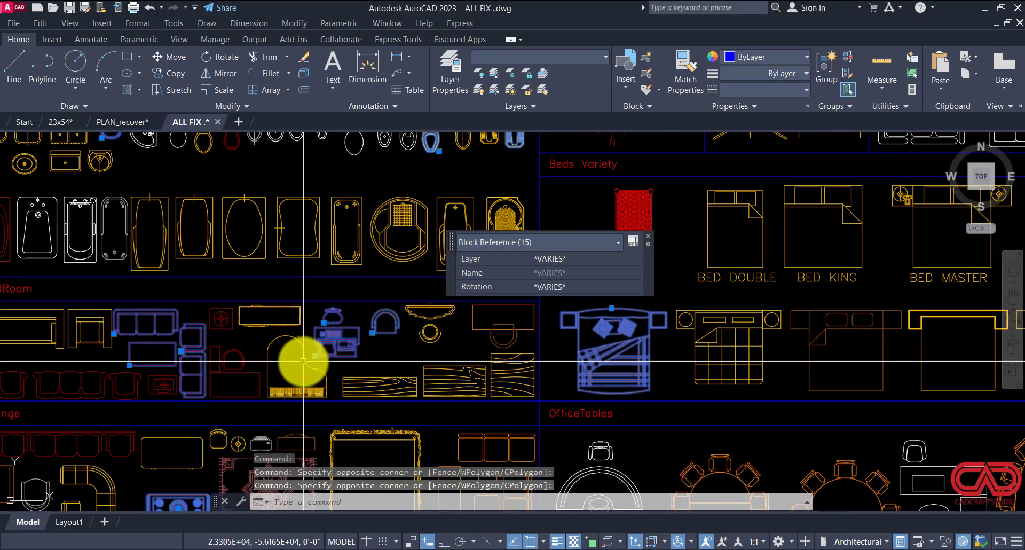
pyautogui.click(218, 372)
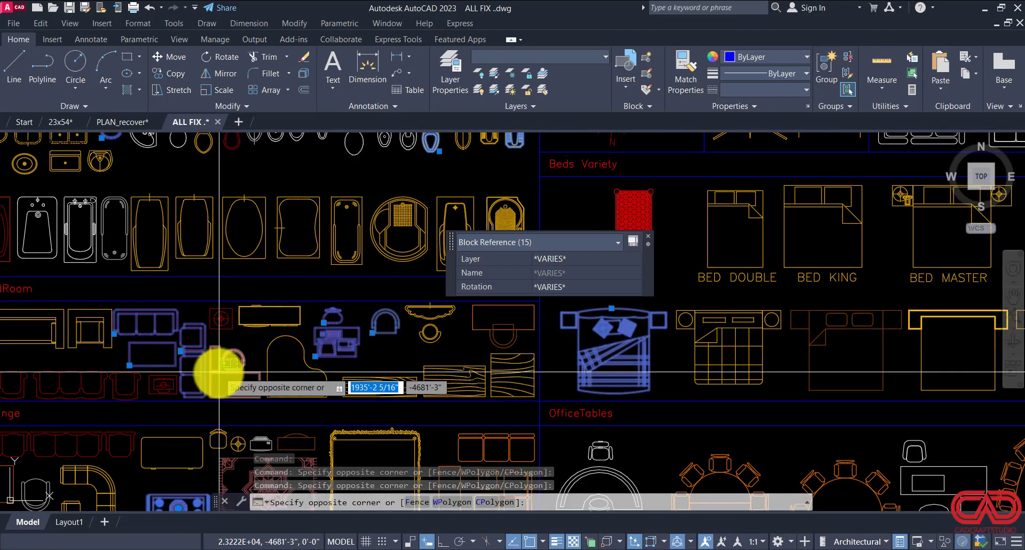
pyautogui.press('Escape')
pyautogui.click(221, 340)
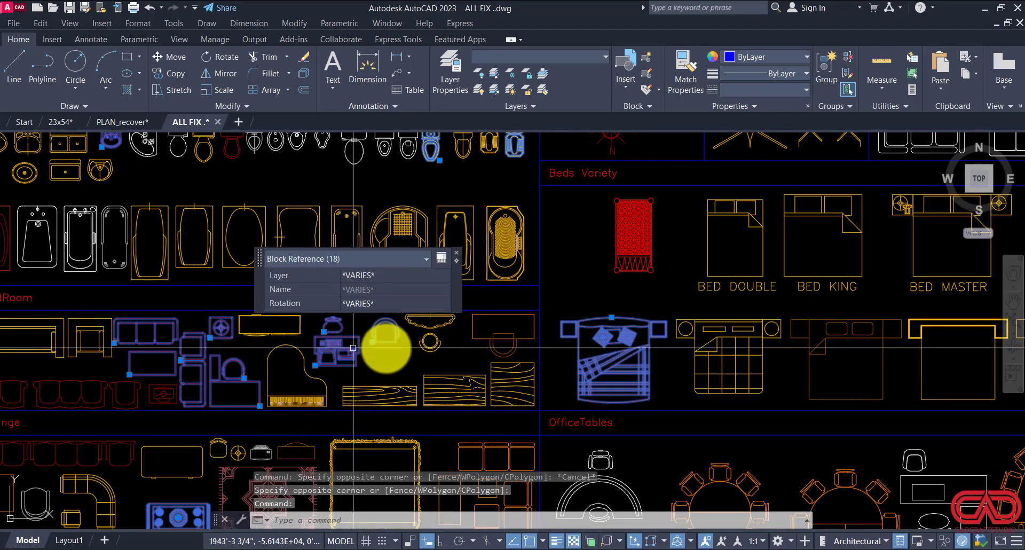
# Step: Add the red television block in the BedRoom section and the small white television block in the Lounge section to the selection
pyautogui.scroll(-2, 497, 360)
pyautogui.scroll(6, 294, 398)
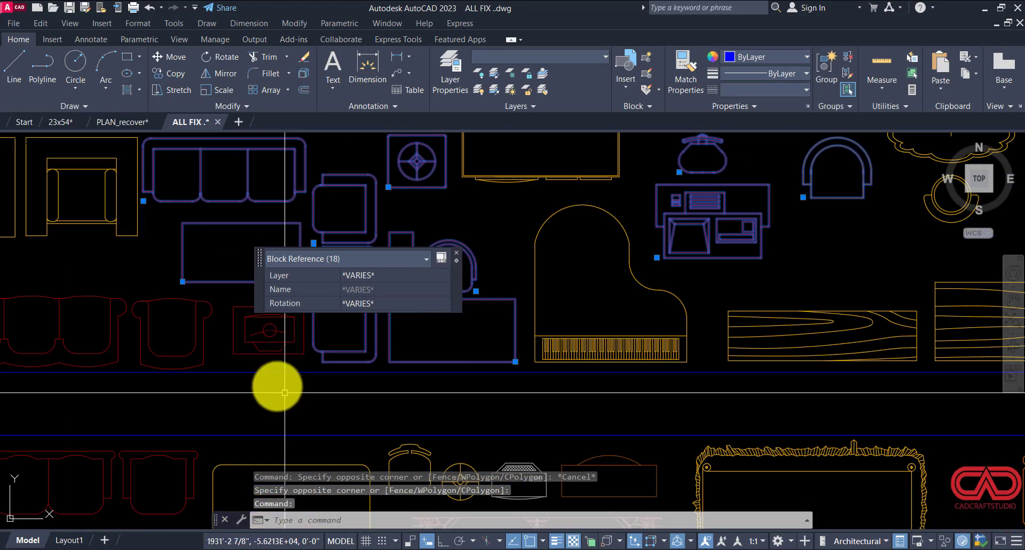
pyautogui.click(256, 347)
pyautogui.scroll(-3, 298, 389)
pyautogui.scroll(6, 297, 400)
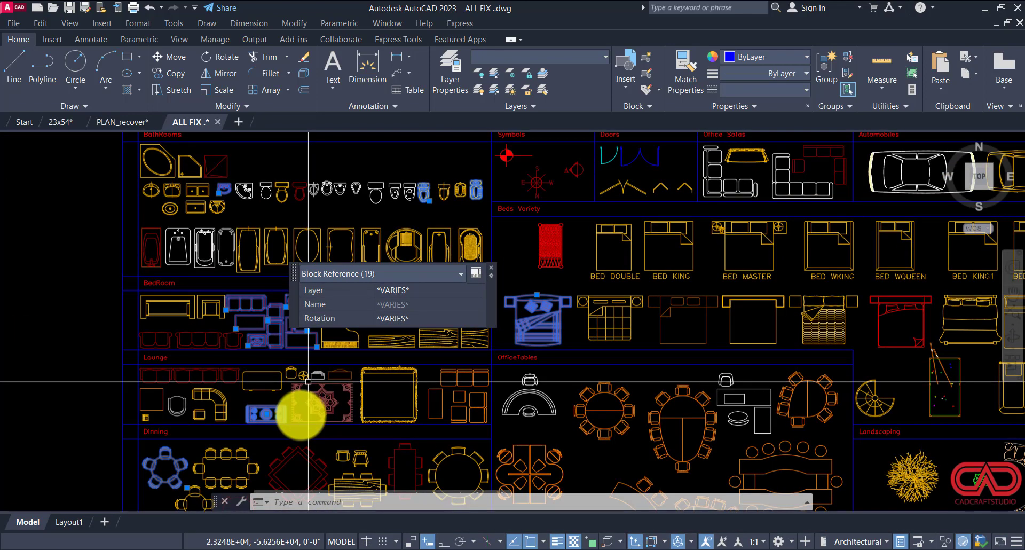
pyautogui.moveTo(300, 411)
pyautogui.mouseDown(button='middle')
pyautogui.moveTo(291, 458)
pyautogui.moveTo(201, 486)
pyautogui.mouseUp(button='middle')
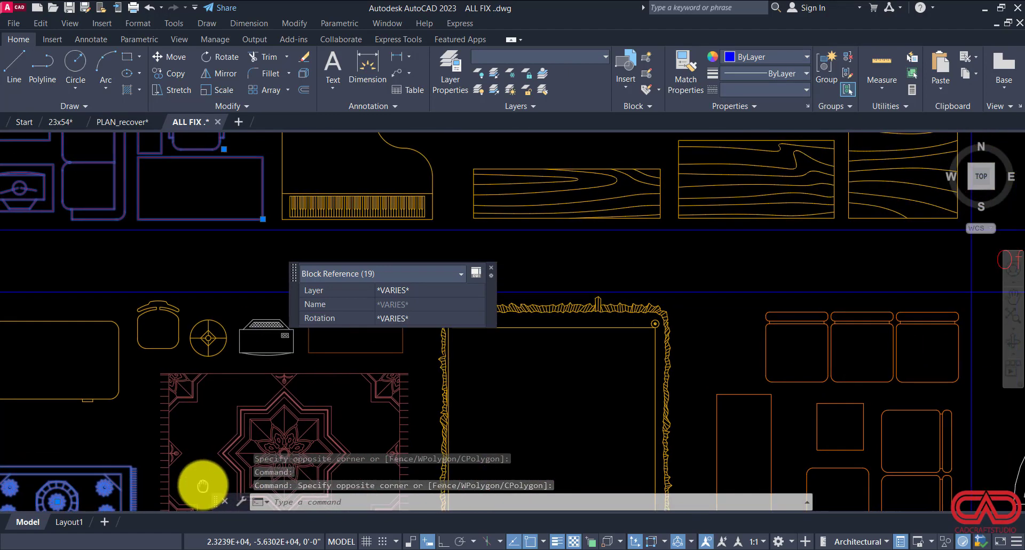
pyautogui.click(261, 369)
pyautogui.click(254, 357)
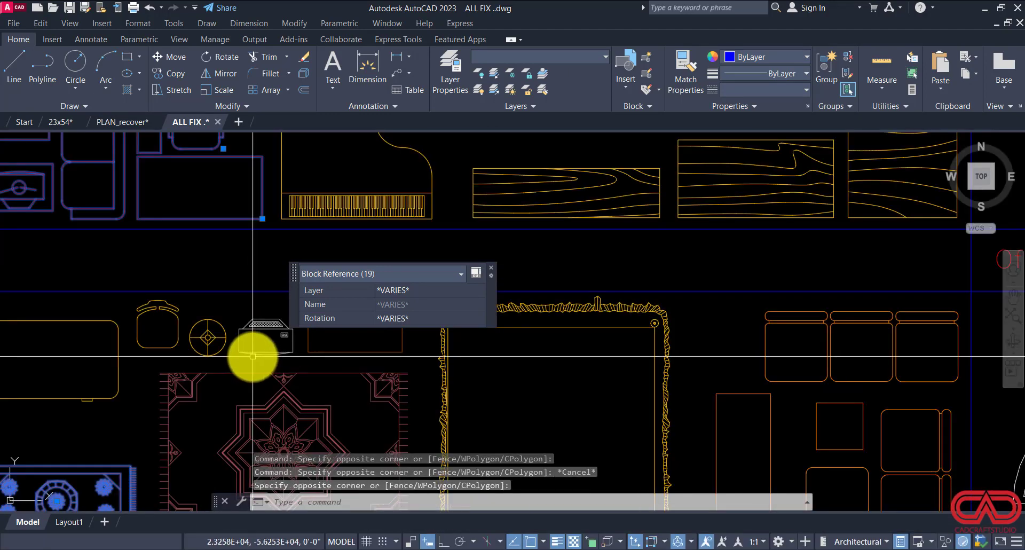
pyautogui.scroll(-6, 251, 351)
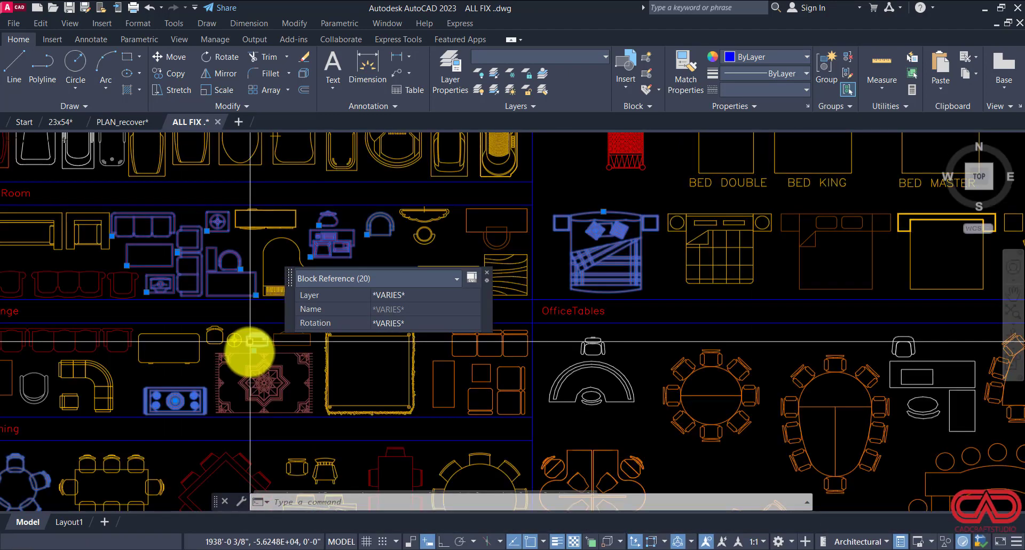
# Step: Add the Mechanical Engineer's workstation, two-seat sofa and small side table from the office floor plan to the selection
pyautogui.scroll(-8, 352, 369)
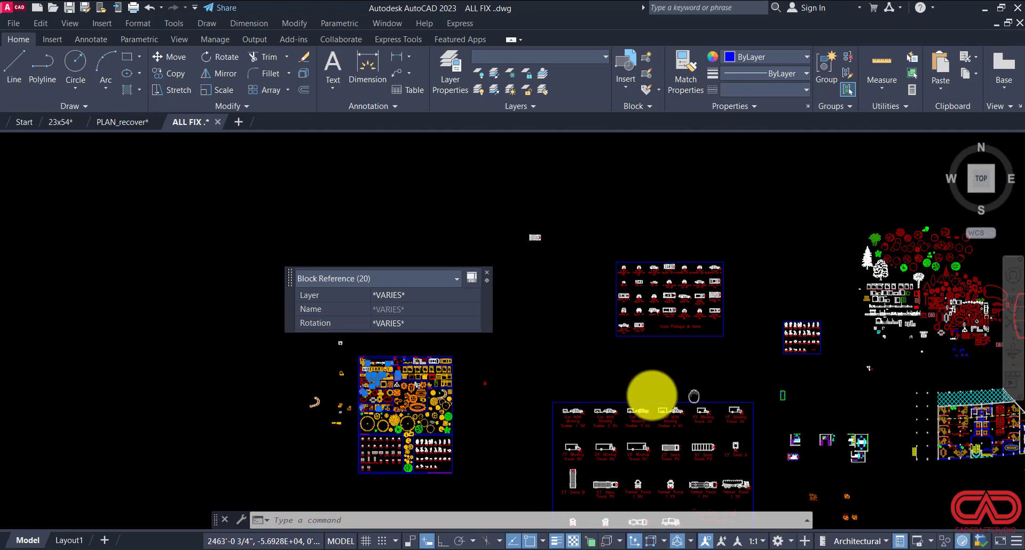
pyautogui.scroll(8, 755, 359)
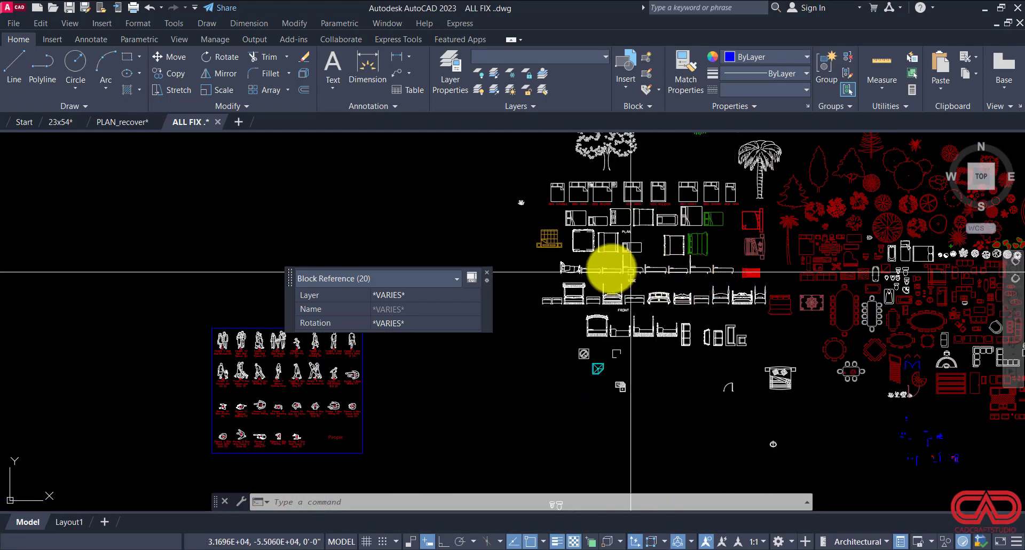
pyautogui.scroll(-5, 631, 272)
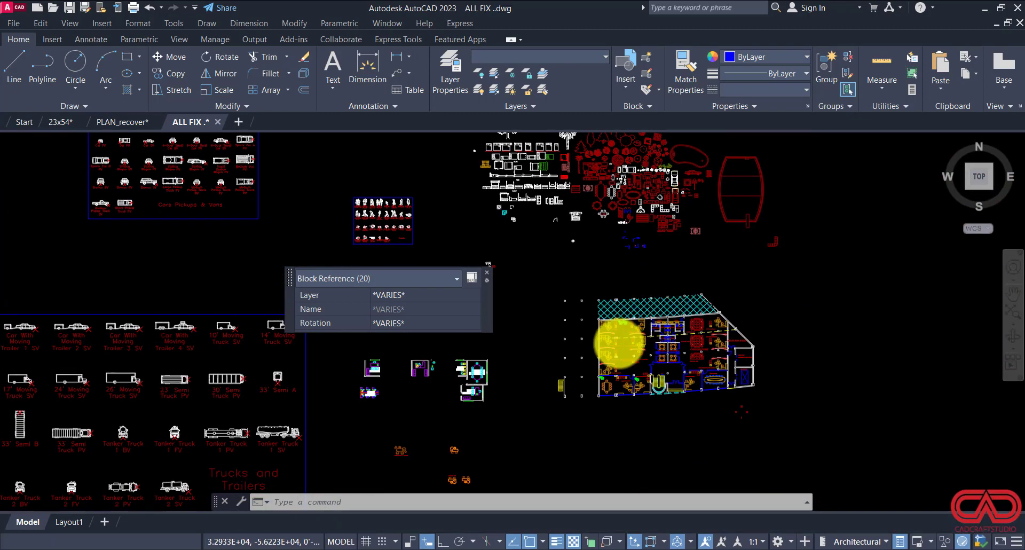
pyautogui.scroll(8, 620, 343)
pyautogui.scroll(4, 753, 331)
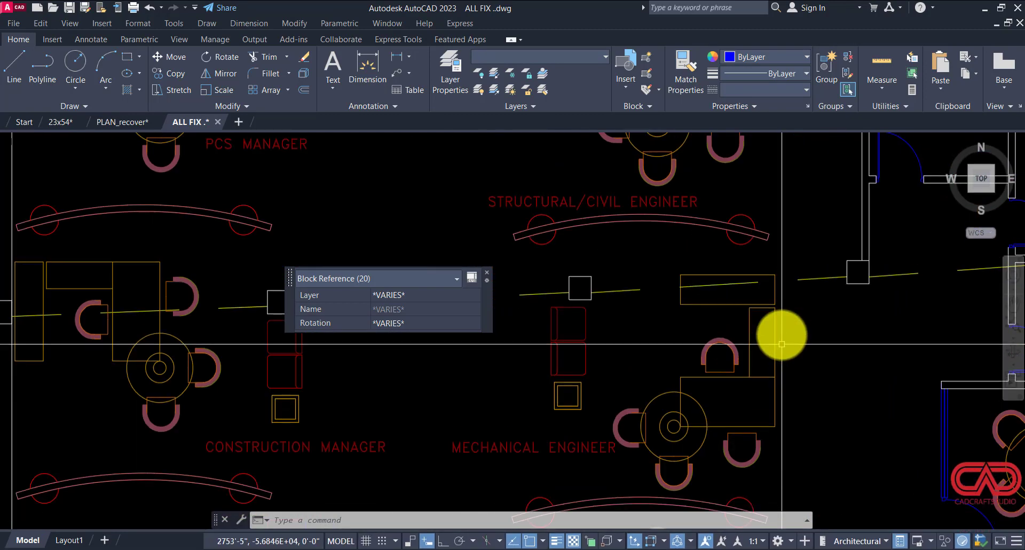
pyautogui.click(787, 328)
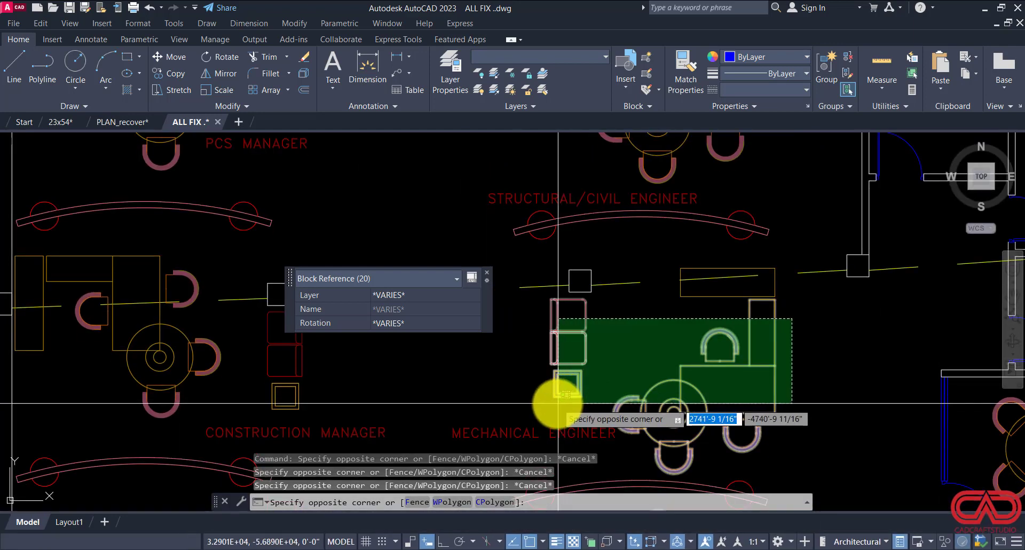
pyautogui.click(558, 404)
# Step: Copy all the selected library blocks to the clipboard
pyautogui.scroll(-4, 504, 332)
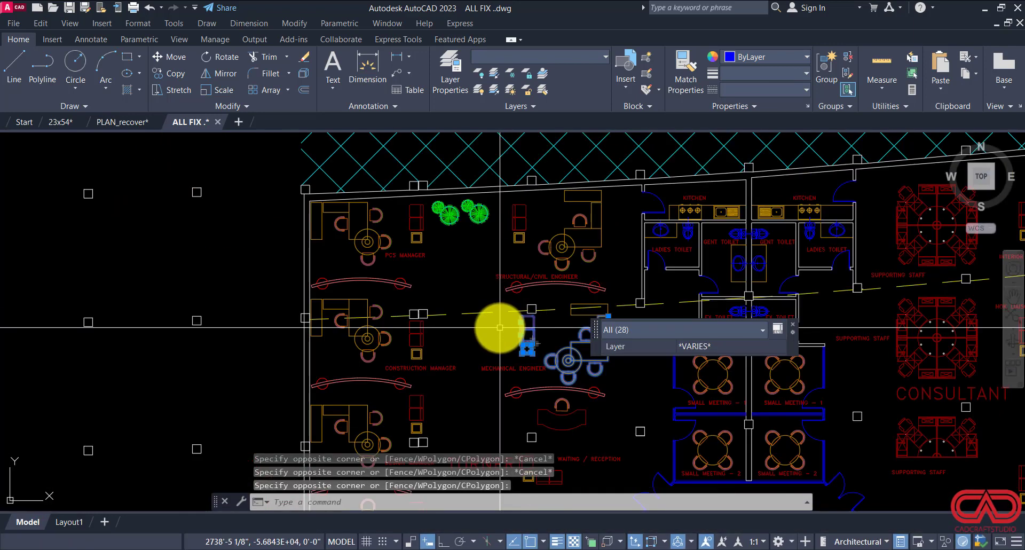
pyautogui.scroll(-2, 433, 329)
pyautogui.moveTo(579, 355); pyautogui.dragTo(383, 340, button='middle')
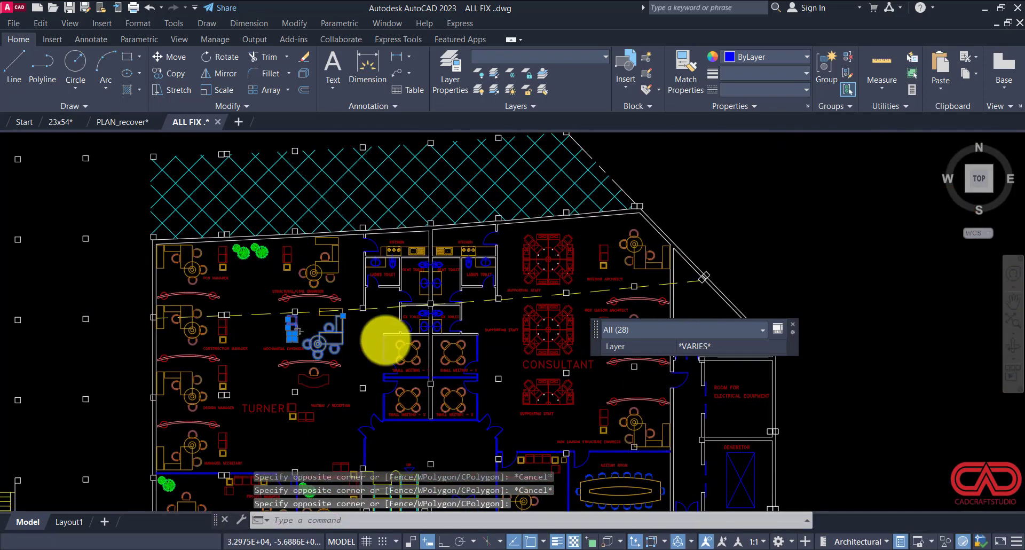
pyautogui.scroll(4, 478, 340)
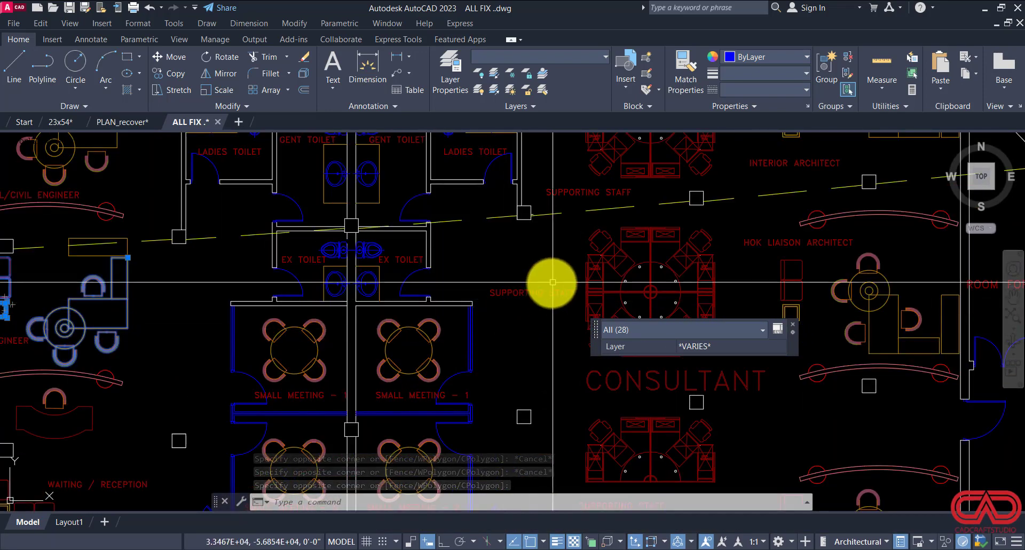
pyautogui.hotkey('ctrl', 'c')
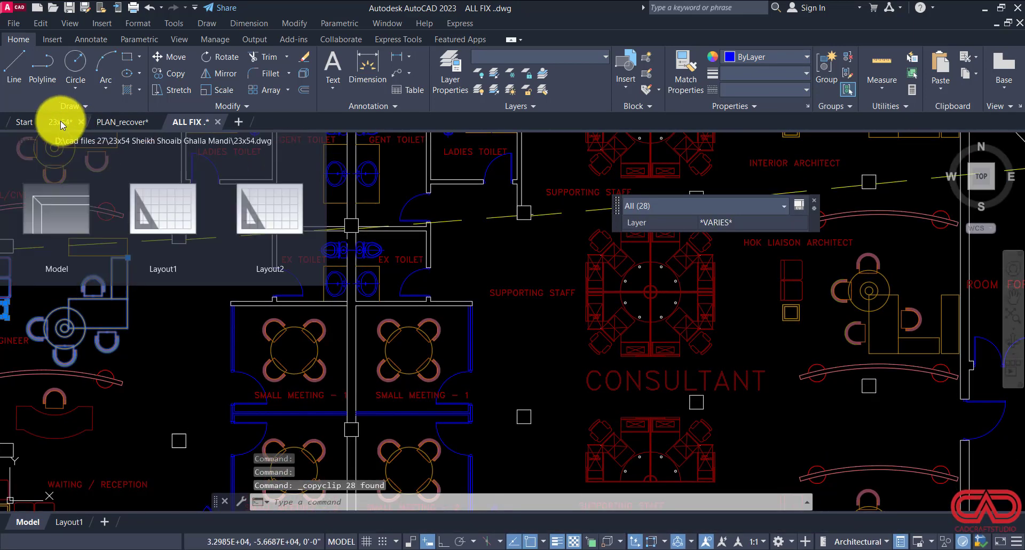
# Step: Switch to the 23x54 drawing and paste the copied blocks into the empty space around the existing plans
pyautogui.scroll(-5, 586, 270)
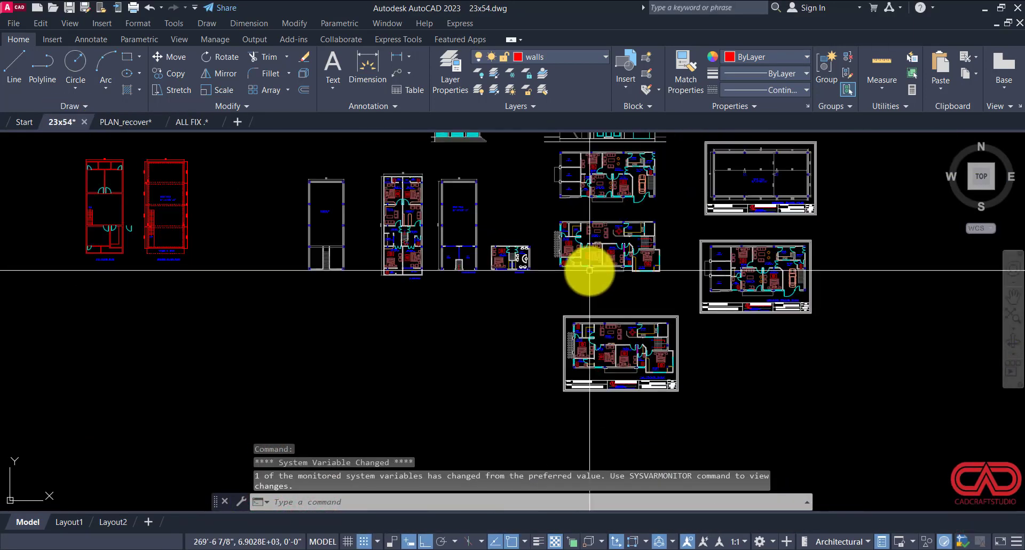
pyautogui.scroll(4, 486, 291)
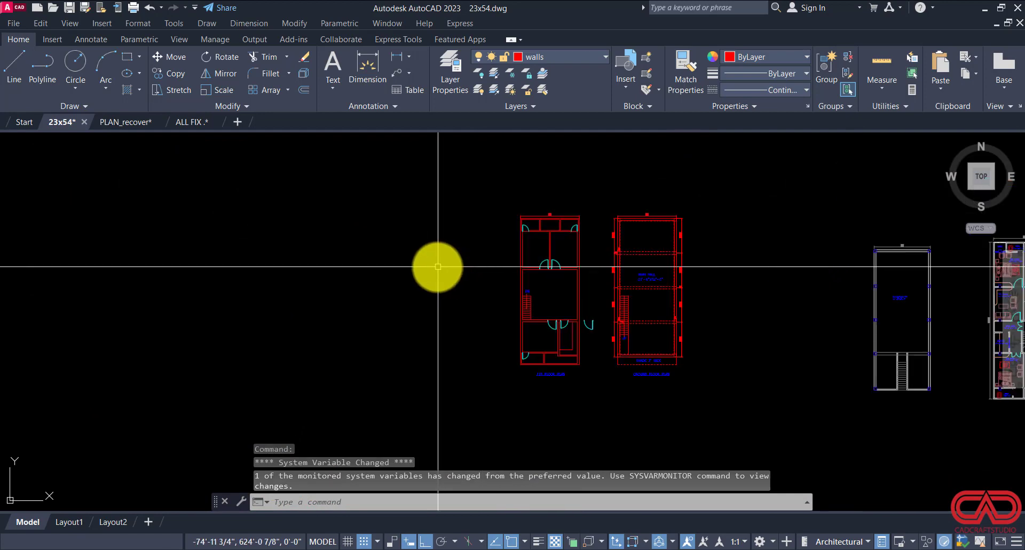
pyautogui.hotkey('ctrl', 'v')
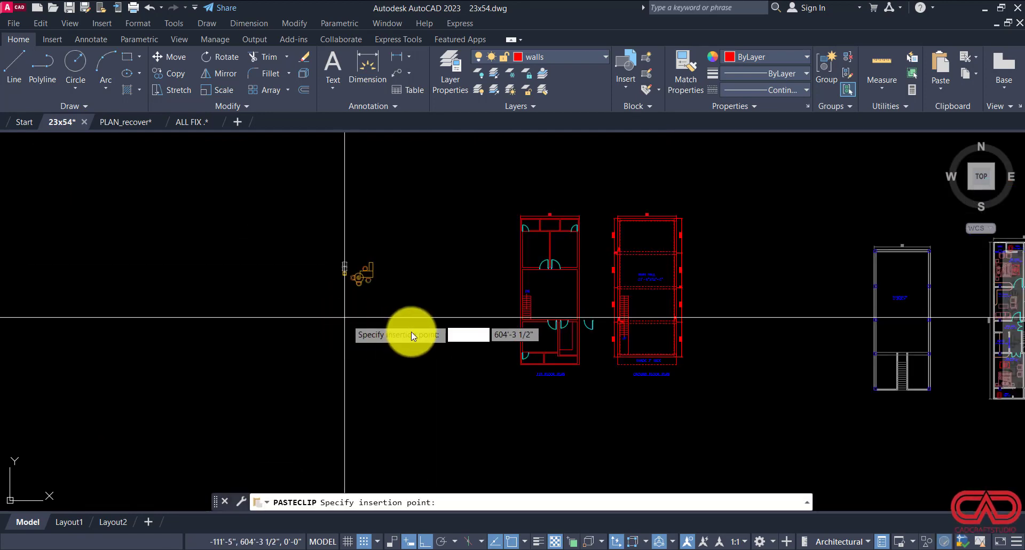
pyautogui.scroll(-6, 414, 332)
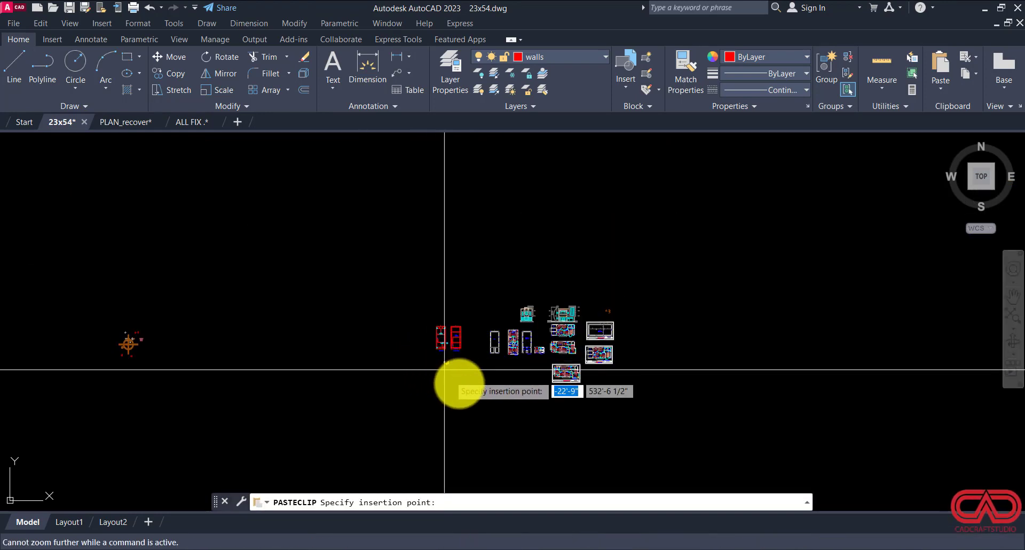
pyautogui.click(723, 369)
pyautogui.press('Escape')
# Step: Move the pasted office workstation and sofa group from the far side of the drawings to beside the 1st floor plan, with Ortho off
pyautogui.scroll(2, 729, 359)
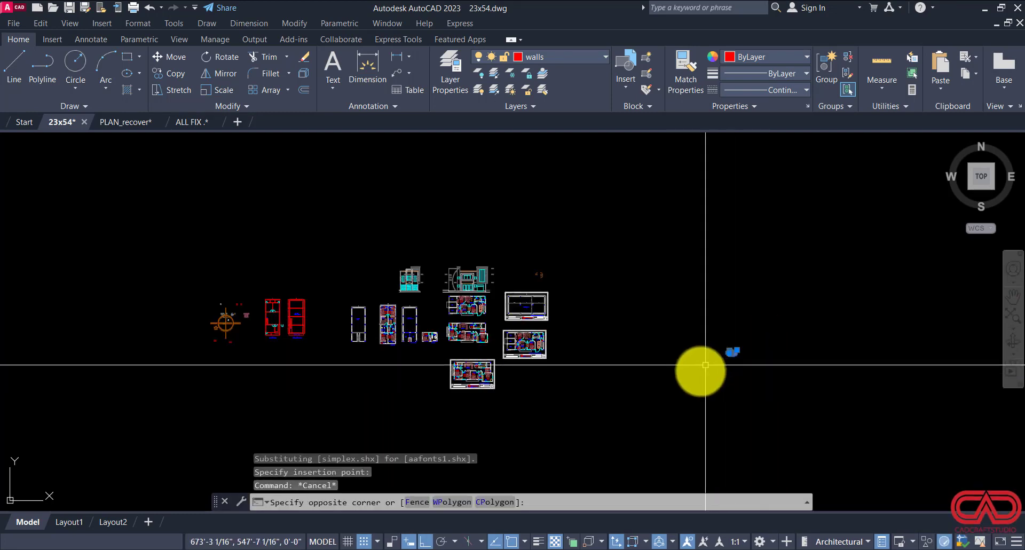
pyautogui.write('m')
pyautogui.press('space')
pyautogui.click(735, 362)
pyautogui.scroll(8, 200, 343)
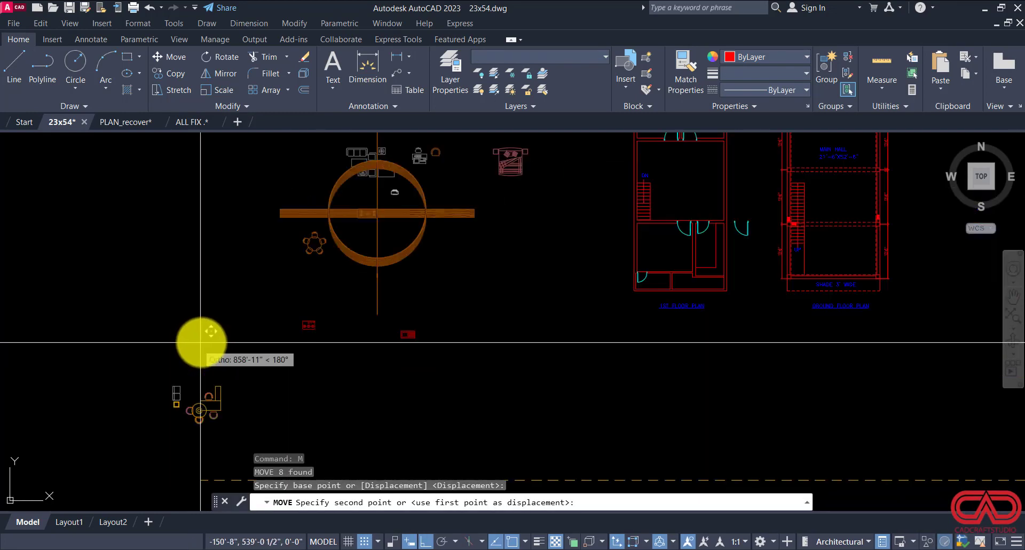
pyautogui.moveTo(477, 241); pyautogui.dragTo(498, 354, button='middle')
pyautogui.press('F8')
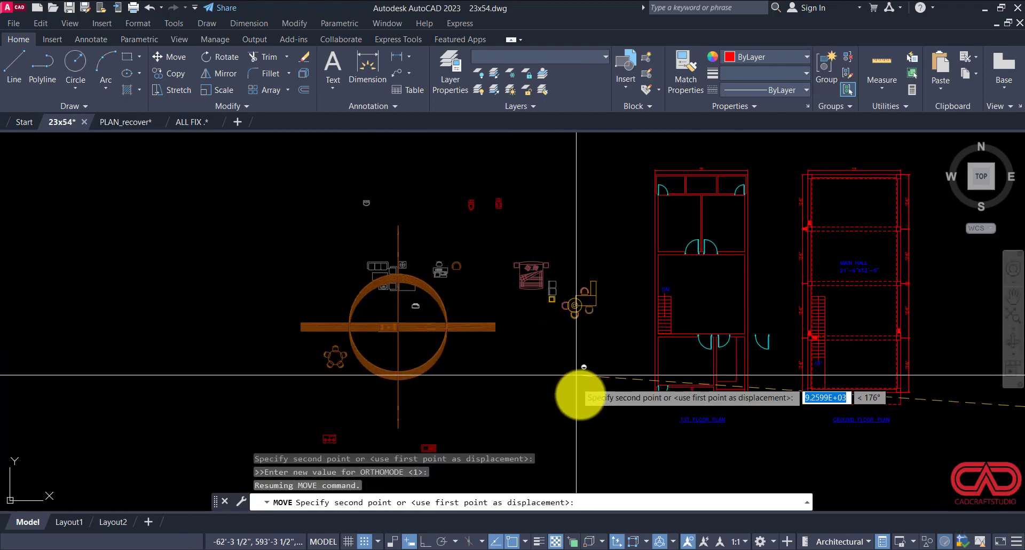
pyautogui.click(581, 396)
pyautogui.press('Escape')
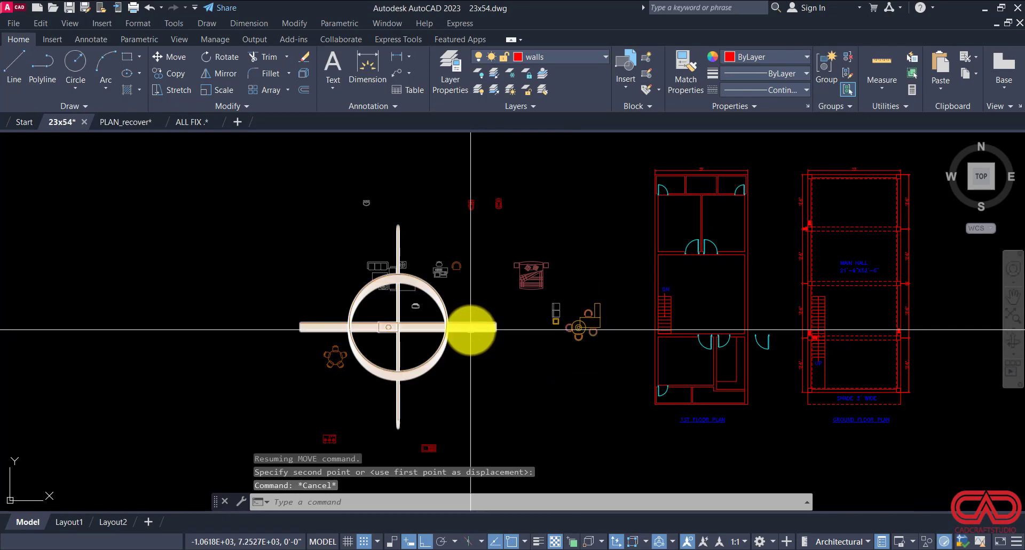
# Step: Move the oversized orange circular block horizontally away from the pasted furniture
pyautogui.click(471, 330)
pyautogui.write('M')
pyautogui.press('Return')
pyautogui.click(496, 346)
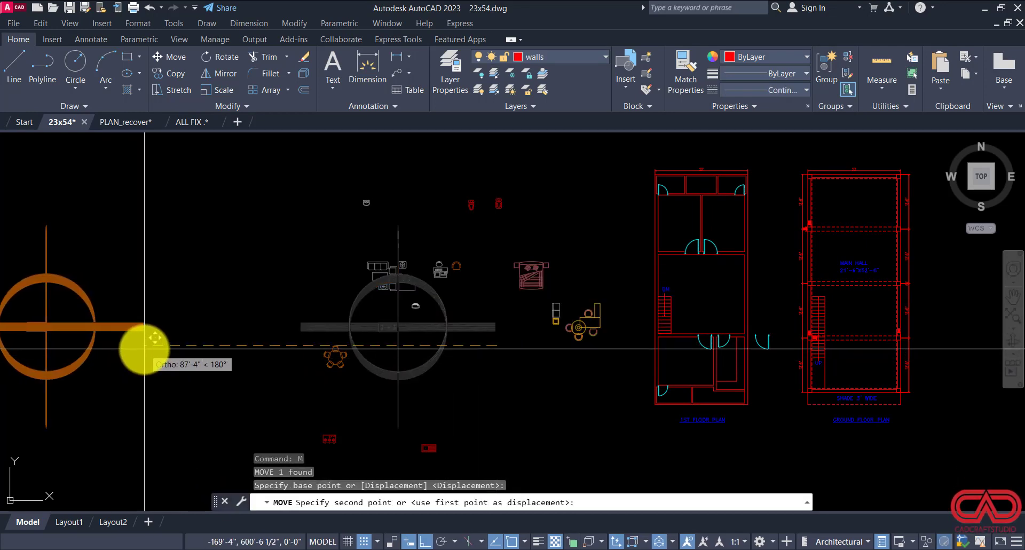
pyautogui.click(145, 349)
pyautogui.scroll(4, 394, 263)
pyautogui.scroll(-4, 404, 293)
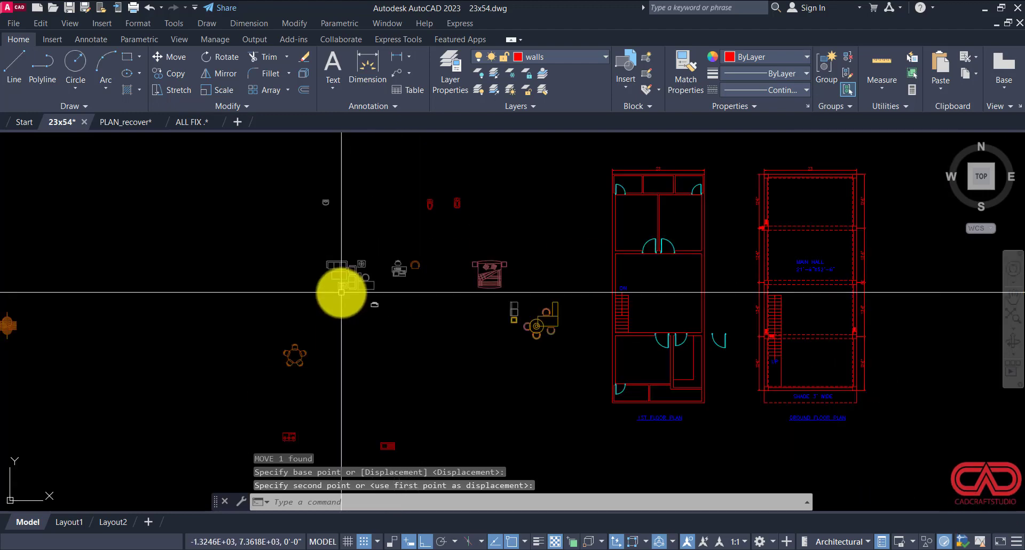
# Step: Assign the sofa set and the adjoining tables, television, chair and desk blocks to the TEXT 1 layer
pyautogui.scroll(4, 338, 275)
pyautogui.click(407, 218)
pyautogui.click(272, 335)
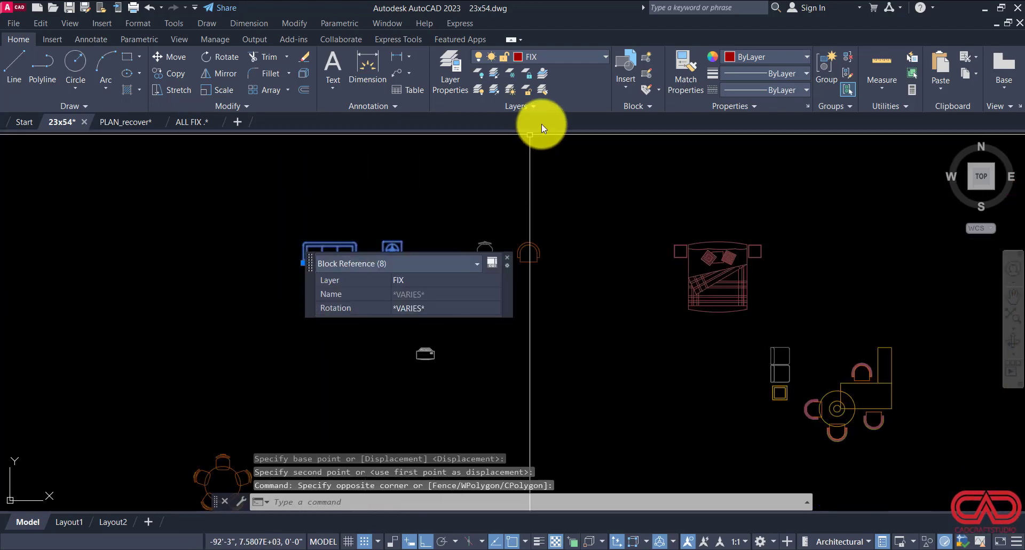
pyautogui.click(549, 56)
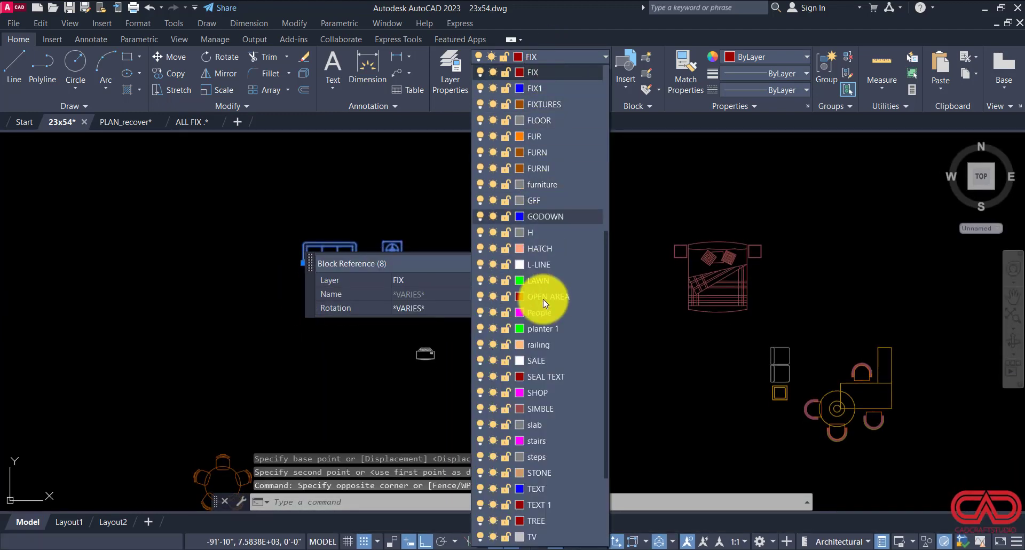
pyautogui.press('Escape')
pyautogui.press('Escape')
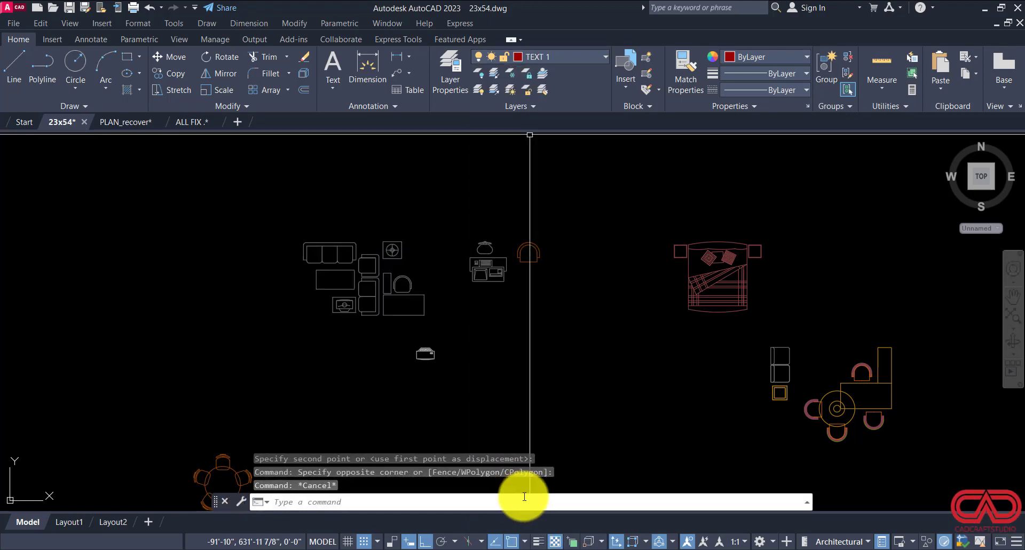
# Step: Select the sofa set blocks to check their layer, and clear the selection
pyautogui.scroll(2, 344, 306)
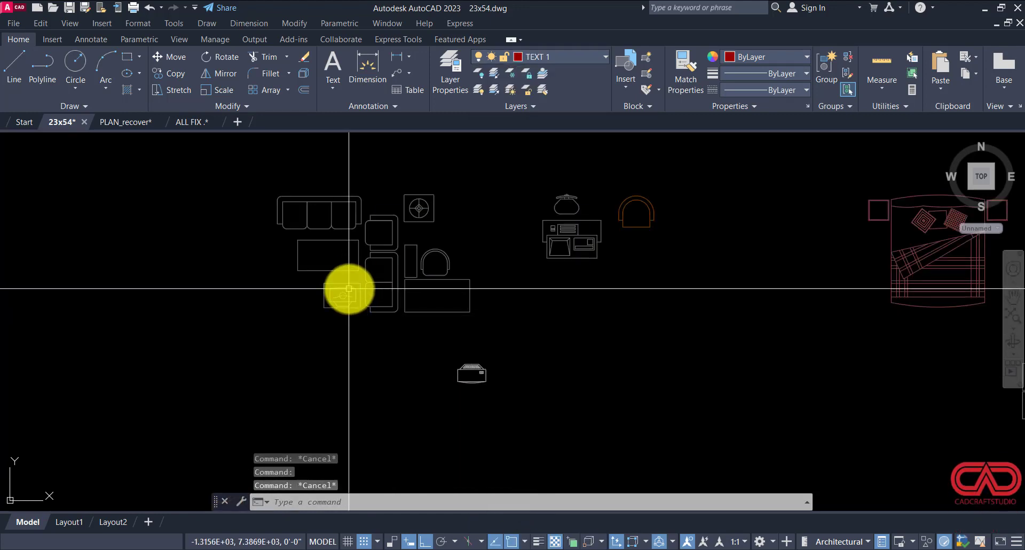
pyautogui.click(395, 174)
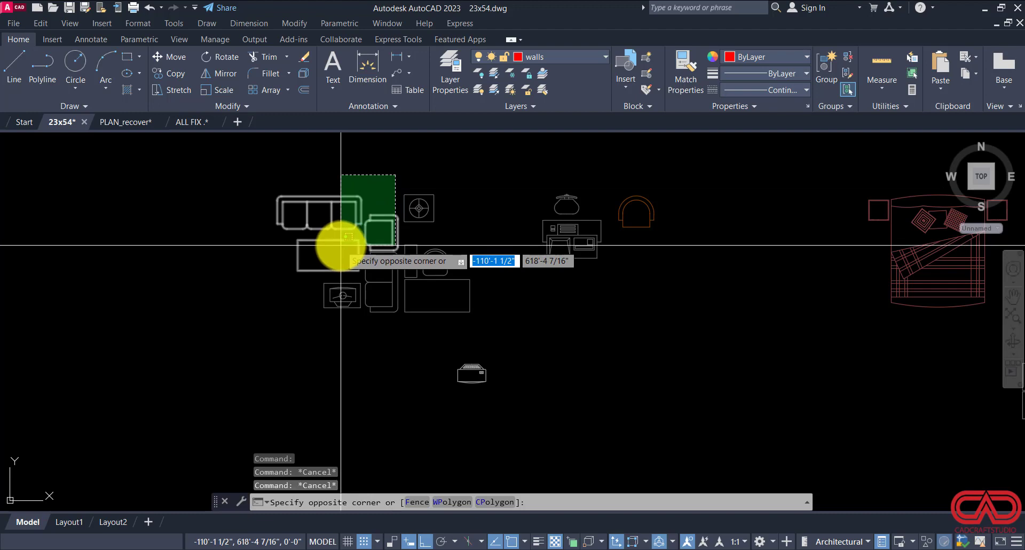
pyautogui.click(310, 271)
pyautogui.scroll(-3, 302, 273)
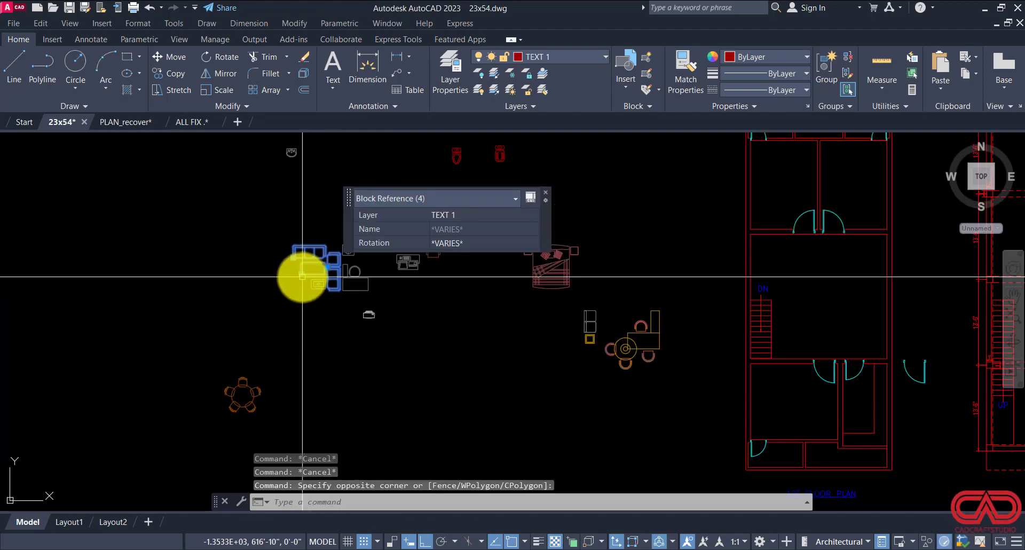
pyautogui.press('Escape')
pyautogui.moveTo(478, 239); pyautogui.dragTo(428, 293, button='middle')
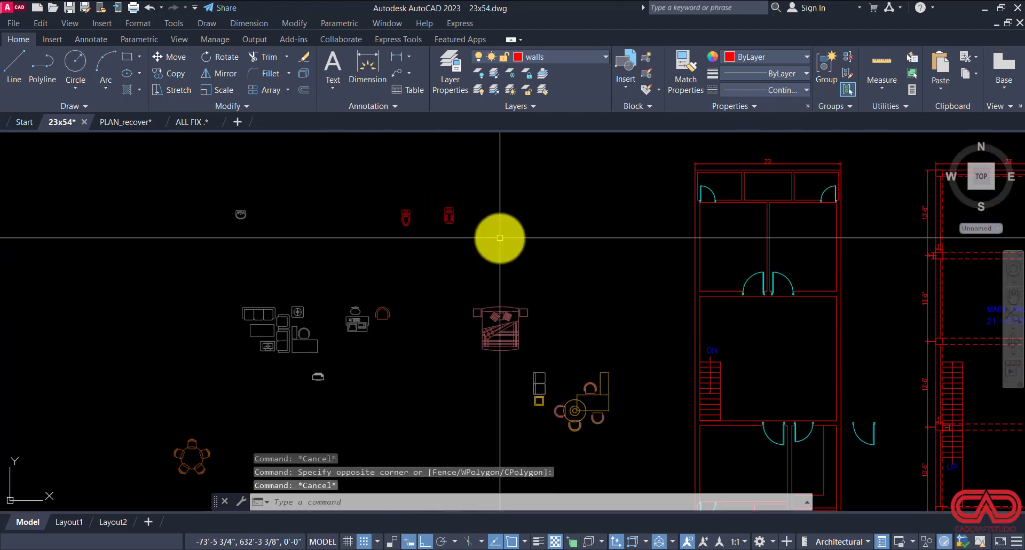
# Step: Rotate the double bed block beside the 1st floor plan by 90 degrees
pyautogui.click(499, 318)
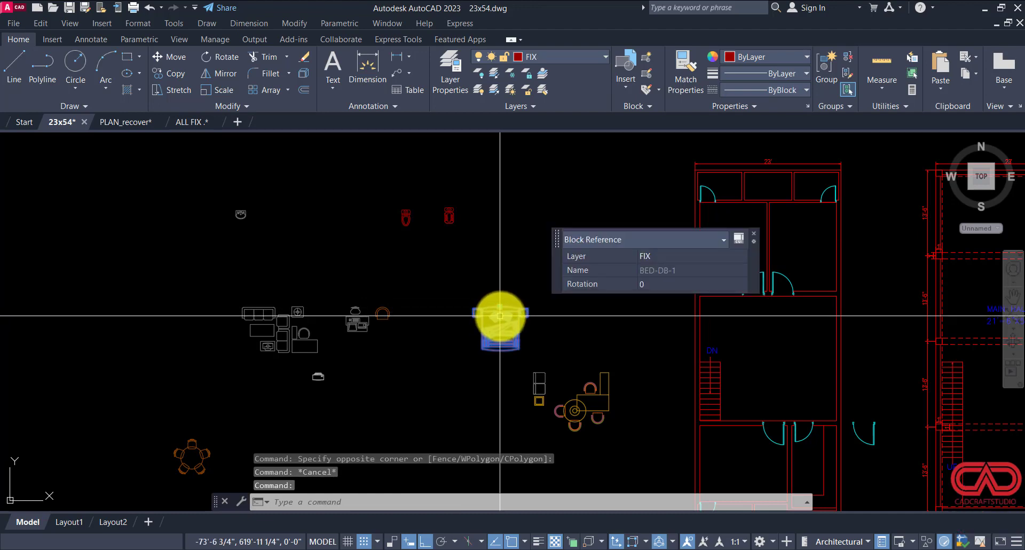
pyautogui.write('RO')
pyautogui.press('Return')
pyautogui.click(576, 319)
pyautogui.click(576, 254)
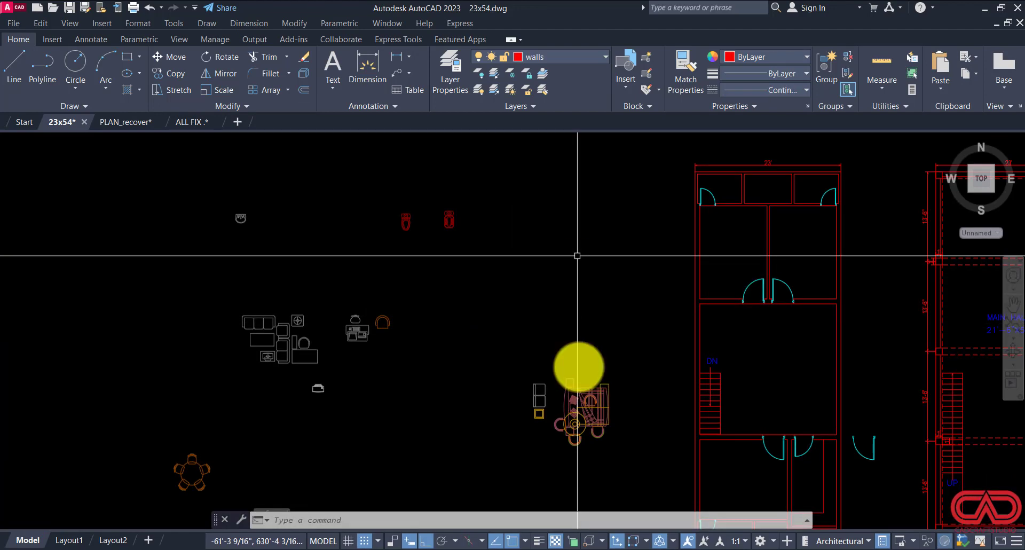
# Step: Move the rotated bed into the upper-left bedroom of the 1st floor plan, with its headboard against the outer wall
pyautogui.click(576, 387)
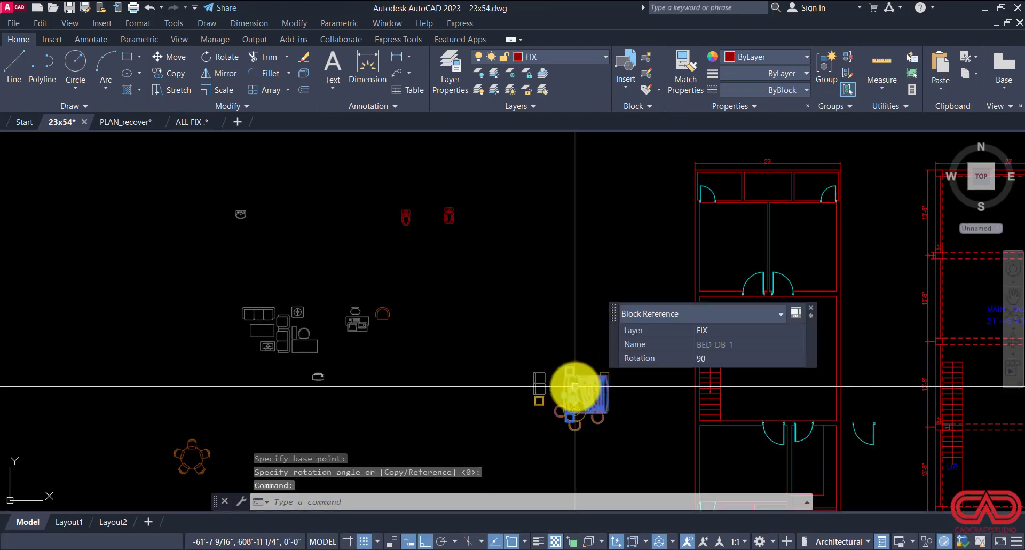
pyautogui.write('M')
pyautogui.press('Return')
pyautogui.scroll(4, 566, 391)
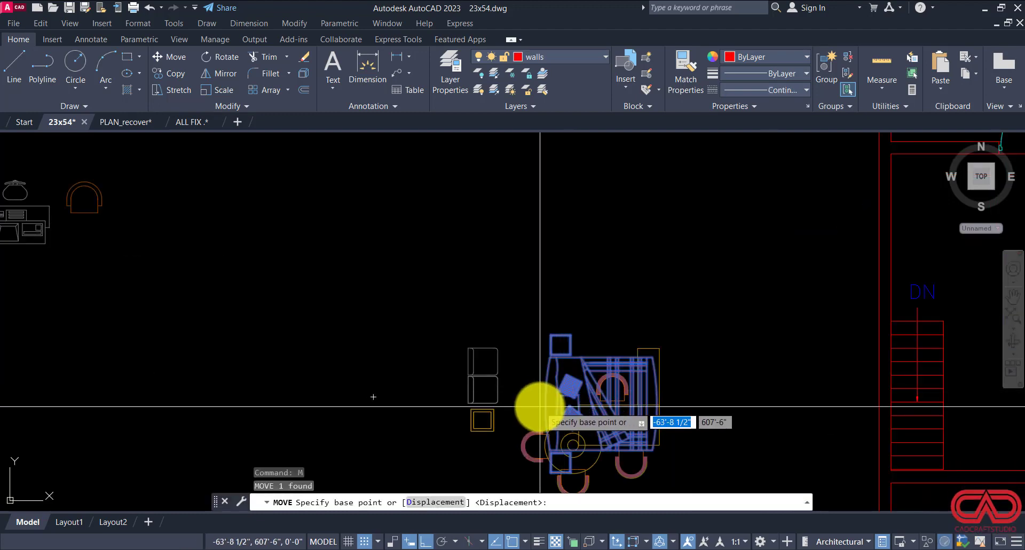
pyautogui.click(545, 409)
pyautogui.scroll(-5, 528, 410)
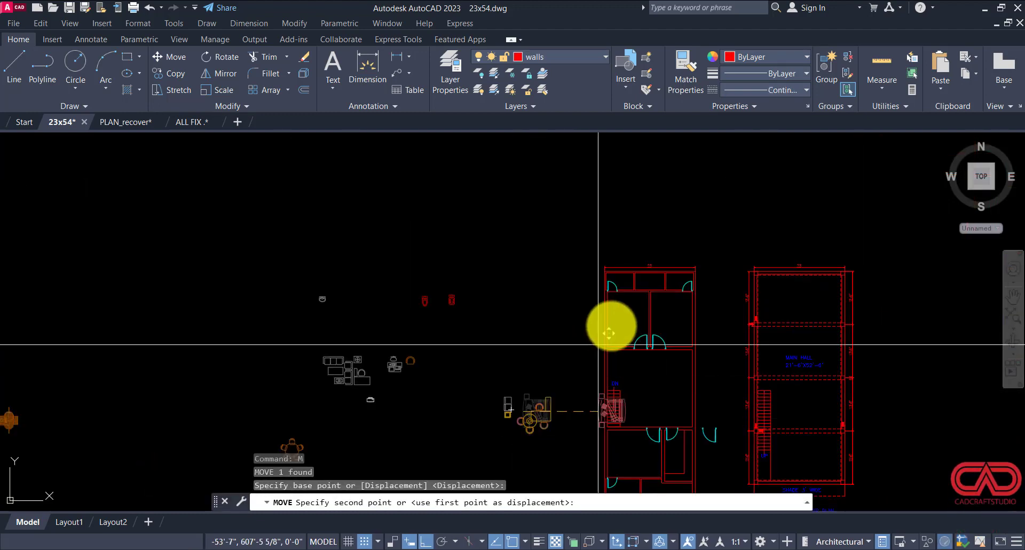
pyautogui.click(609, 323)
pyautogui.press('Escape')
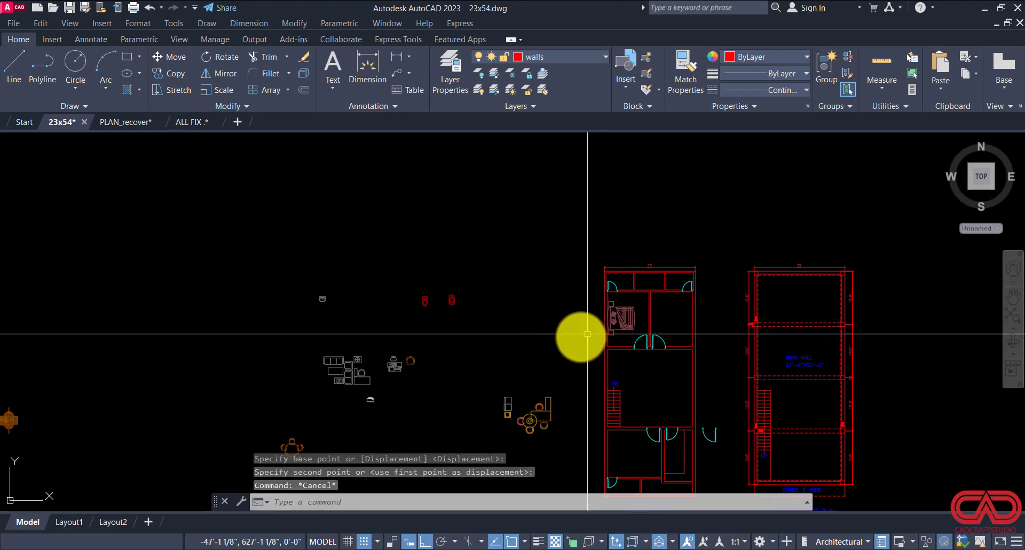
# Step: Move the sofa set's armchair and two-seater sofa slightly downward to make room for the corner table
pyautogui.scroll(5, 430, 362)
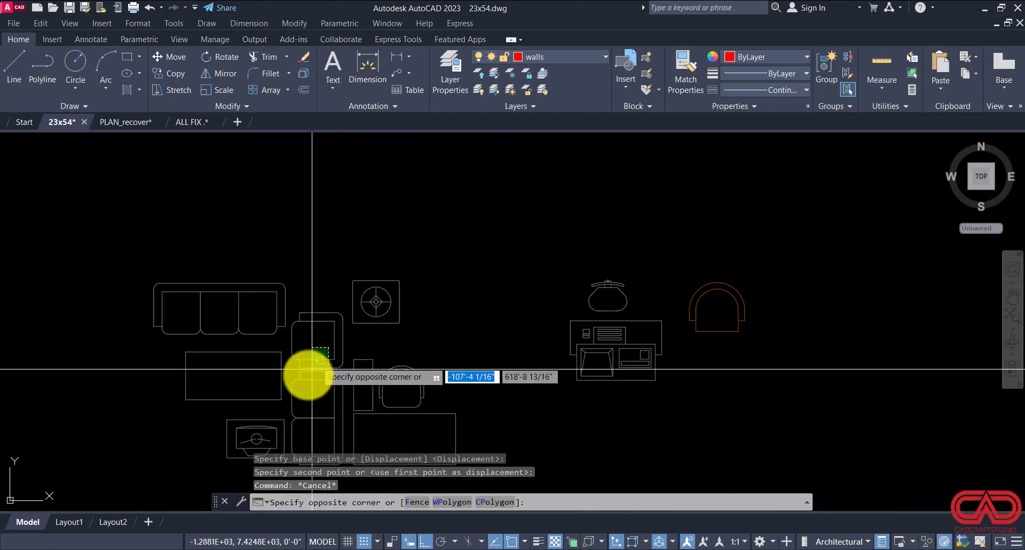
pyautogui.click(326, 361)
pyautogui.click(297, 387)
pyautogui.scroll(-3, 302, 382)
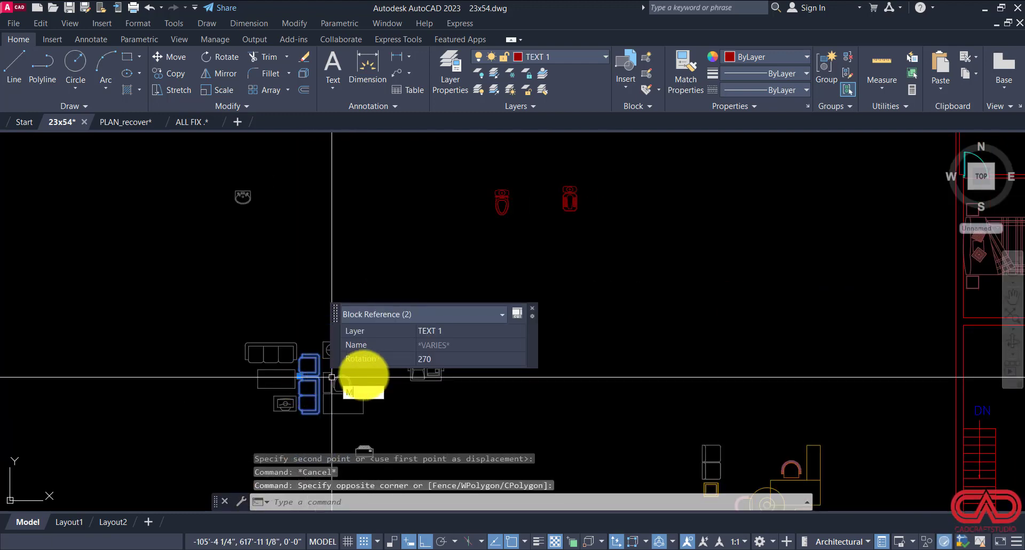
pyautogui.press('Return')
pyautogui.click(447, 304)
pyautogui.click(447, 309)
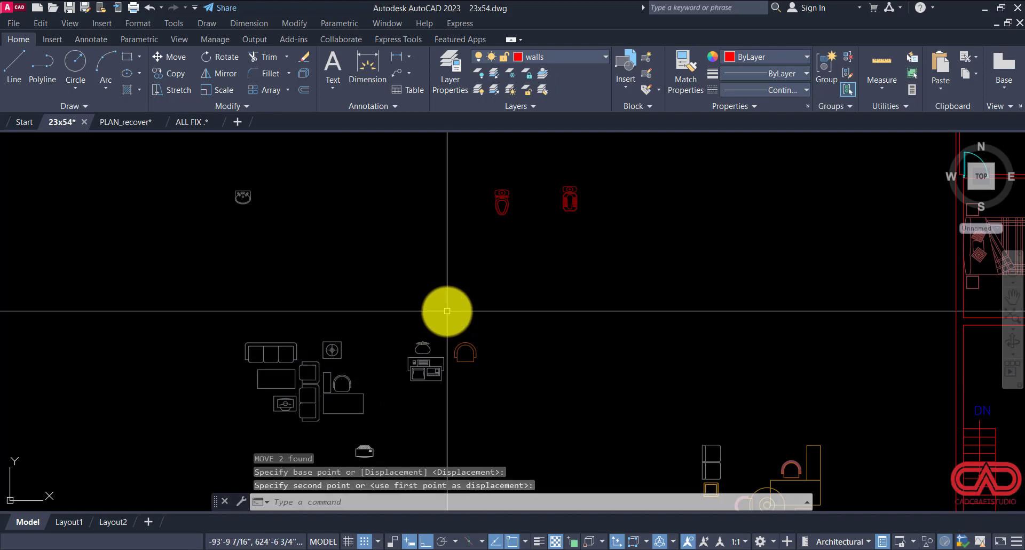
# Step: Move the square corner table horizontally about 2'-3" to sit directly above the sofa set's armchair
pyautogui.click(355, 331)
pyautogui.click(340, 348)
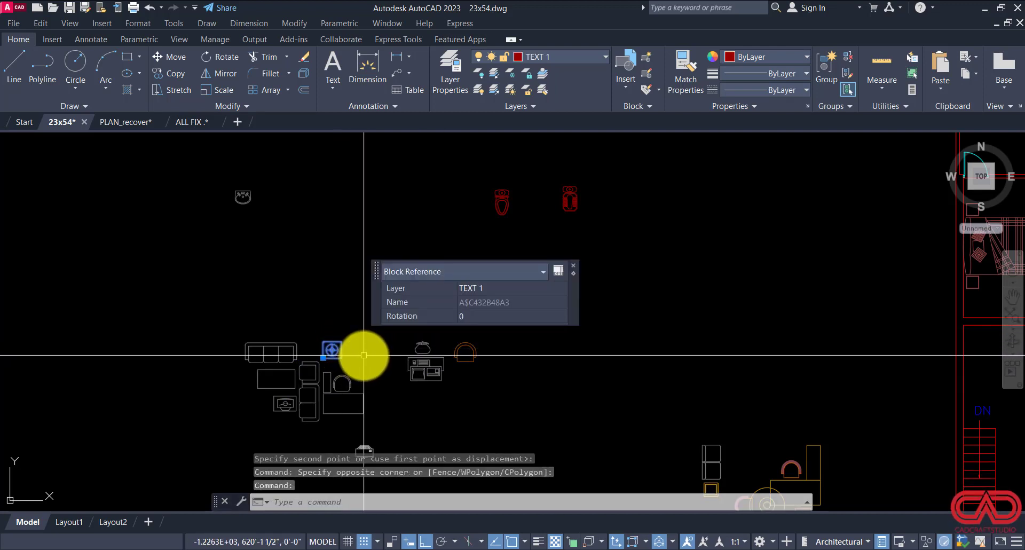
pyautogui.write('M')
pyautogui.press('Return')
pyautogui.click(465, 292)
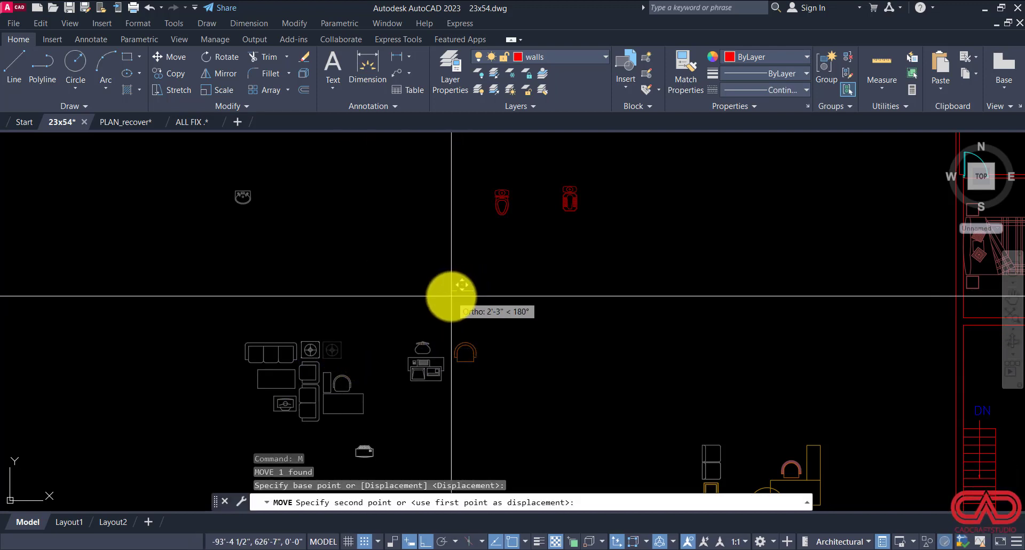
pyautogui.click(452, 297)
# Step: Move the corner table, armchair and two-seater sofa together slightly downward beside the three-seater sofa
pyautogui.scroll(5, 333, 307)
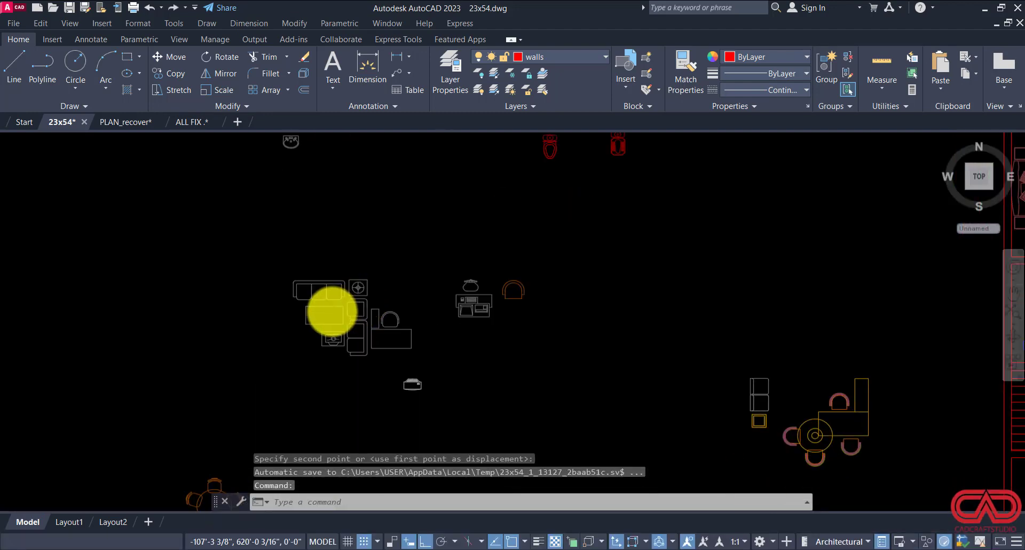
pyautogui.click(372, 282)
pyautogui.click(366, 318)
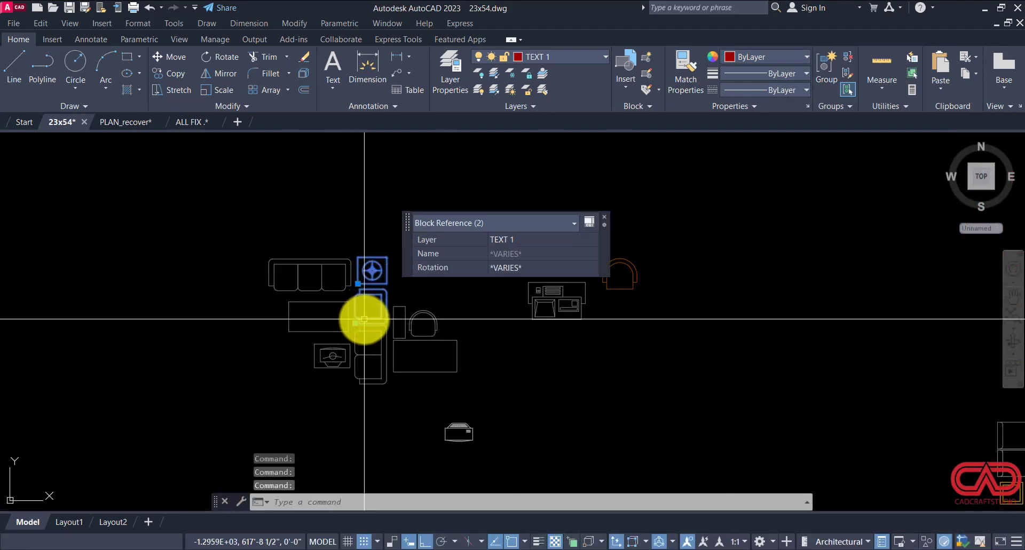
pyautogui.click(360, 336)
pyautogui.click(362, 341)
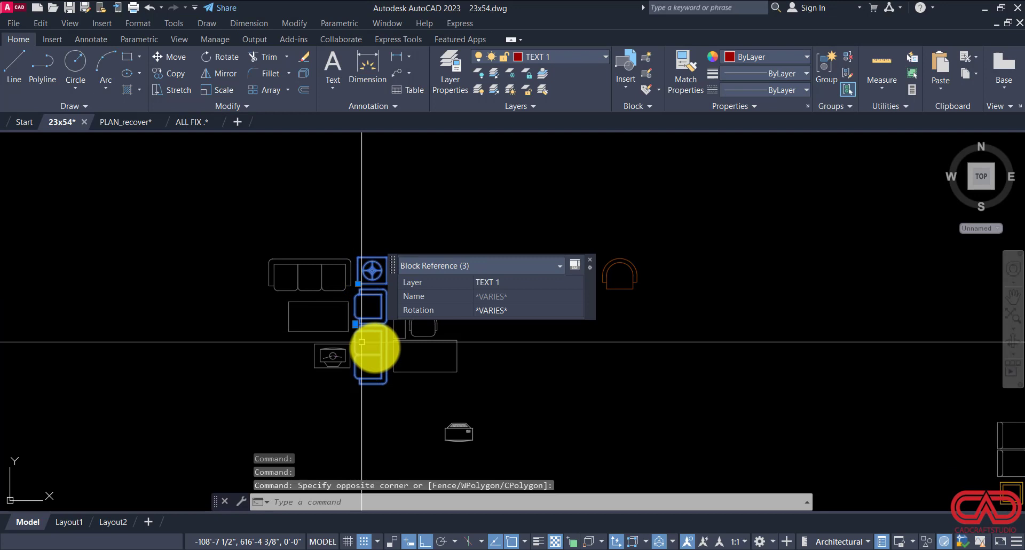
pyautogui.write('m')
pyautogui.press('Return')
pyautogui.click(534, 352)
pyautogui.click(534, 354)
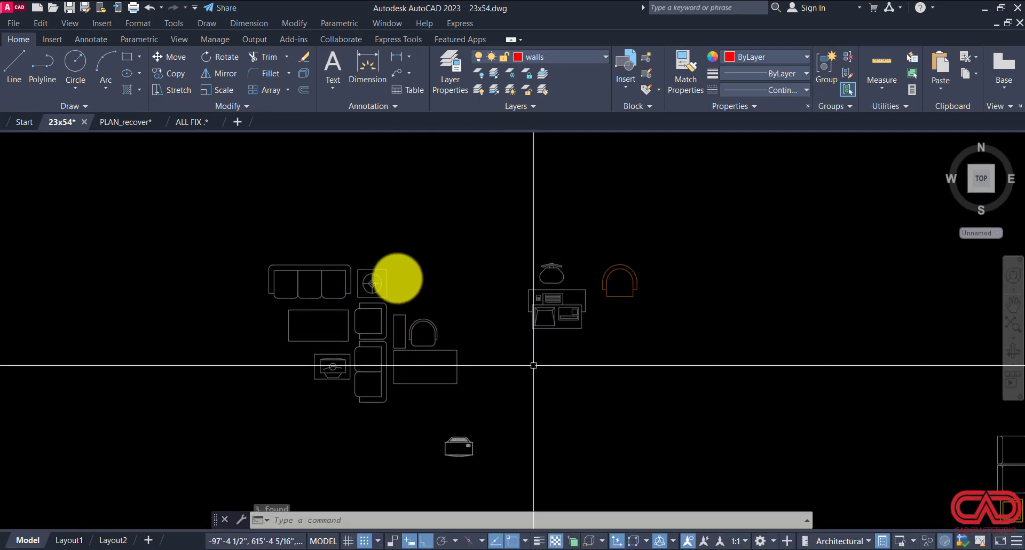
# Step: Copy the five-piece sofa set with its coffee and corner tables into the upper-right corner of the bedroom with the bed
pyautogui.click(373, 253)
pyautogui.click(319, 334)
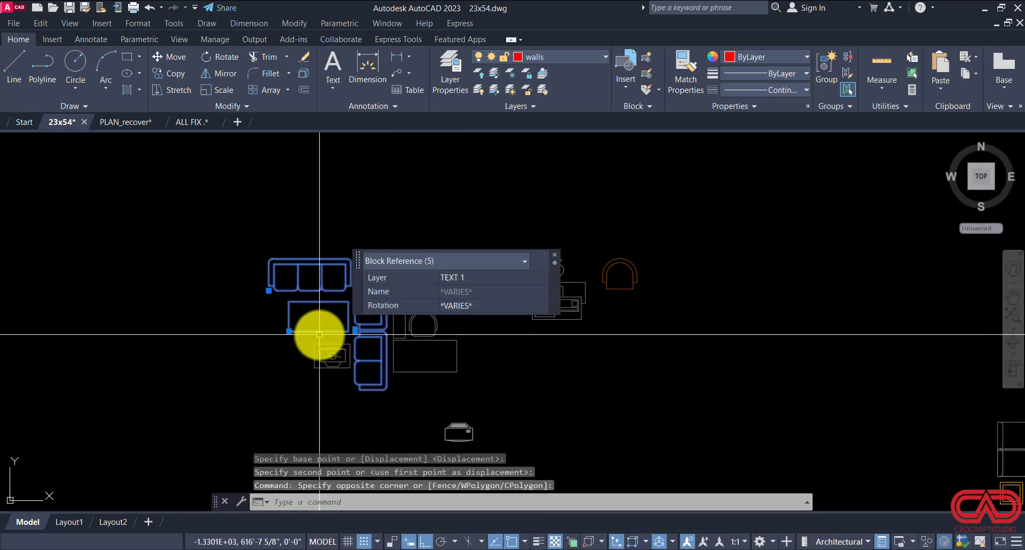
pyautogui.write('co')
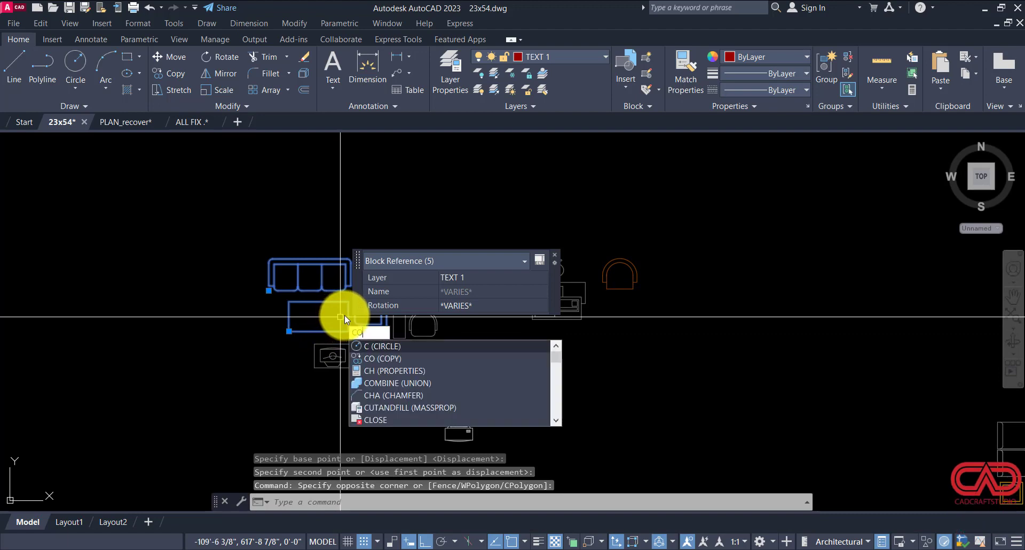
pyautogui.press('Return')
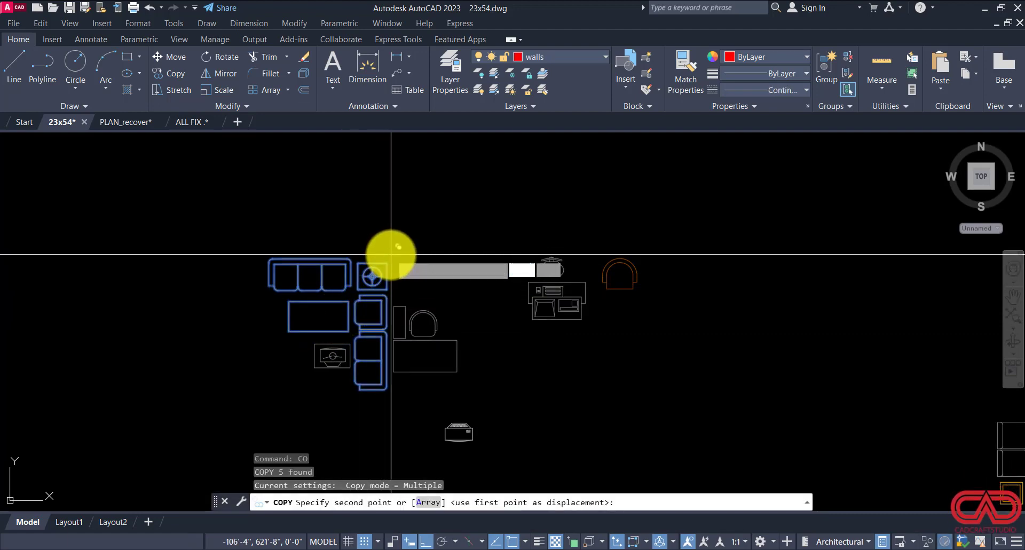
pyautogui.scroll(-5, 391, 254)
pyautogui.scroll(5, 614, 229)
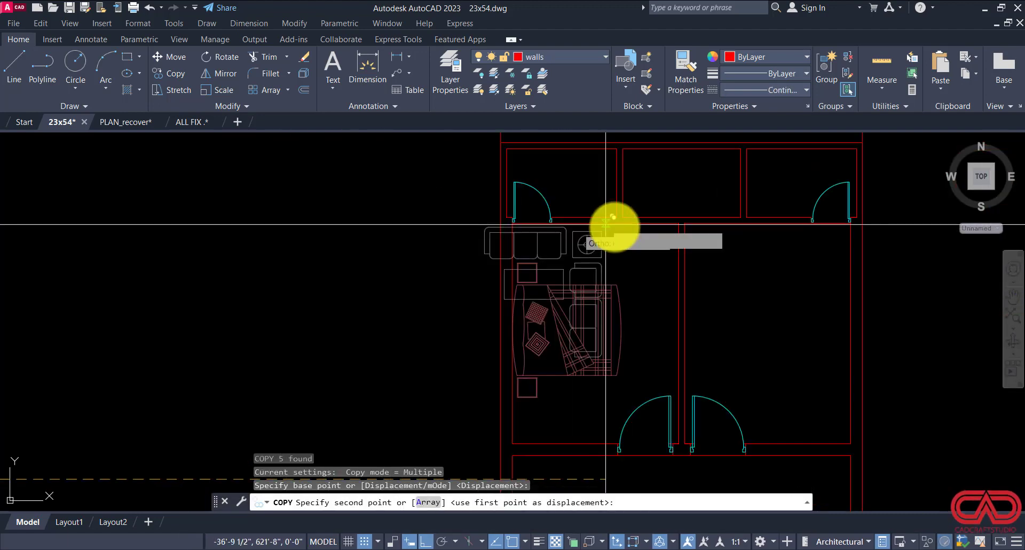
pyautogui.click(673, 223)
pyautogui.press('Escape')
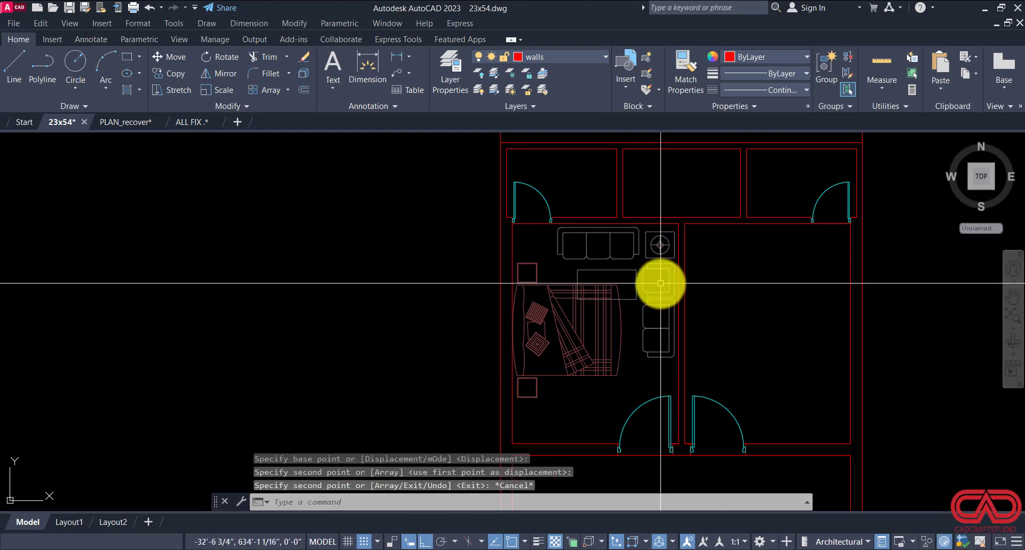
# Step: Move the bed straight down along the bedroom's outer wall, away from the coffee table
pyautogui.click(576, 346)
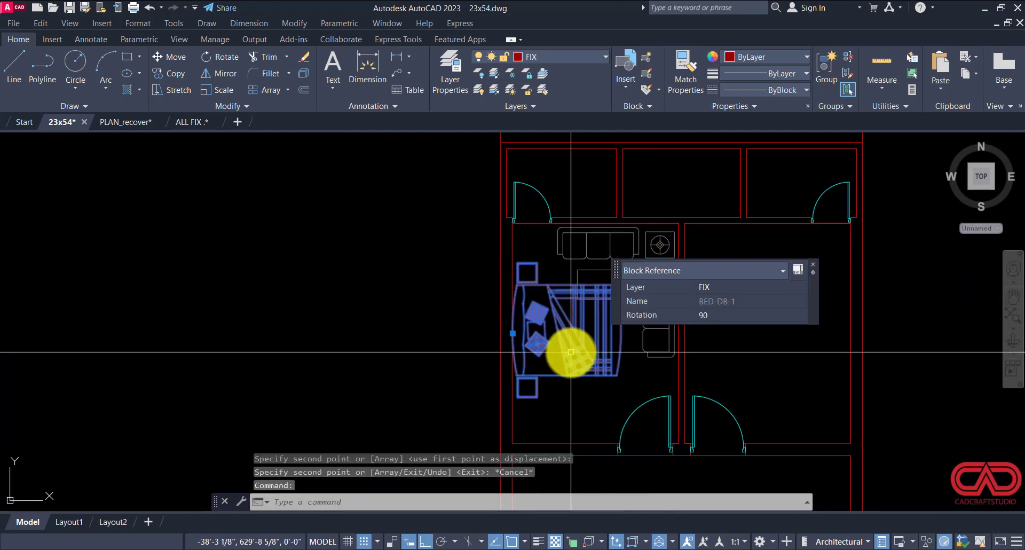
pyautogui.write('m')
pyautogui.press('Return')
pyautogui.click(755, 343)
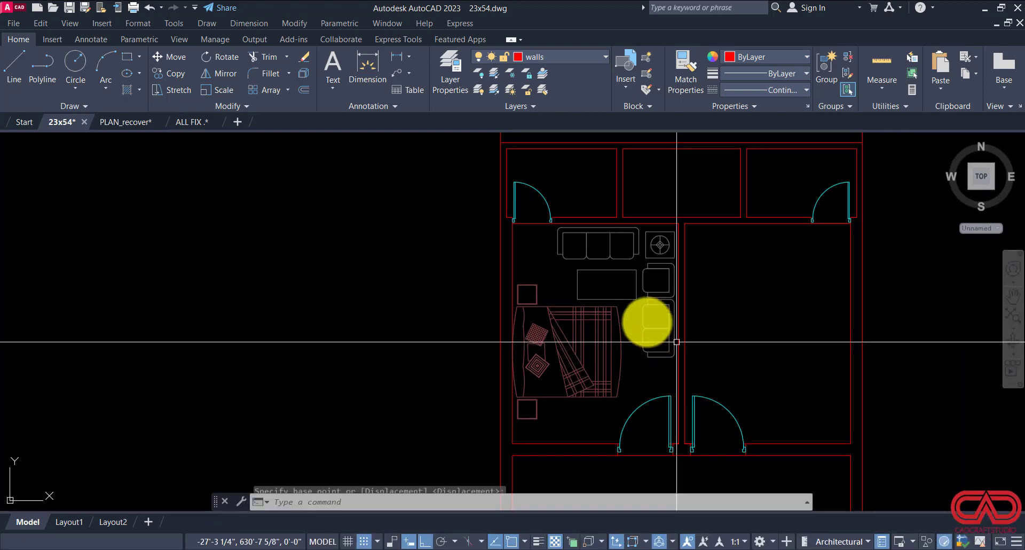
pyautogui.press('Escape')
pyautogui.click(652, 293)
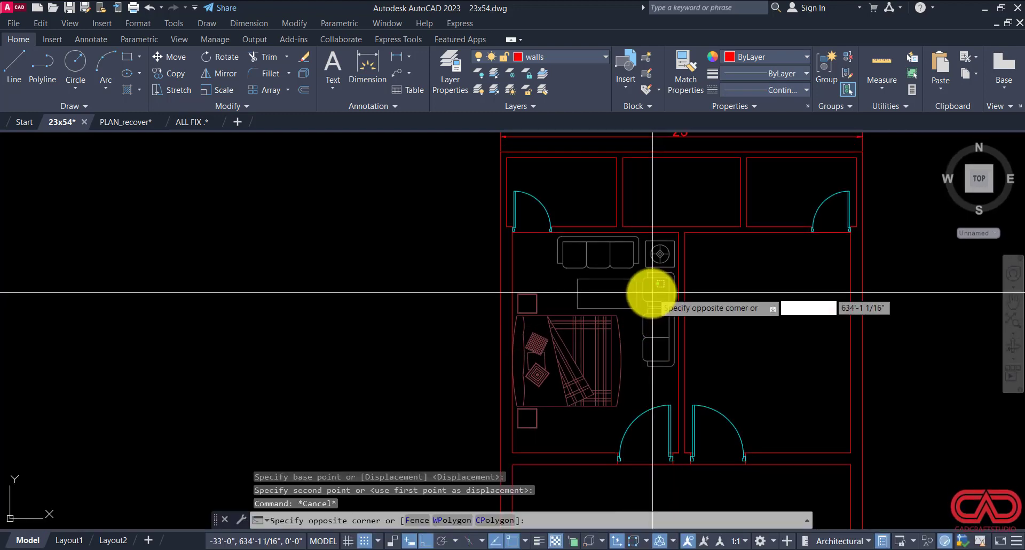
pyautogui.press('Escape')
pyautogui.click(652, 293)
pyautogui.click(643, 300)
pyautogui.press('Escape')
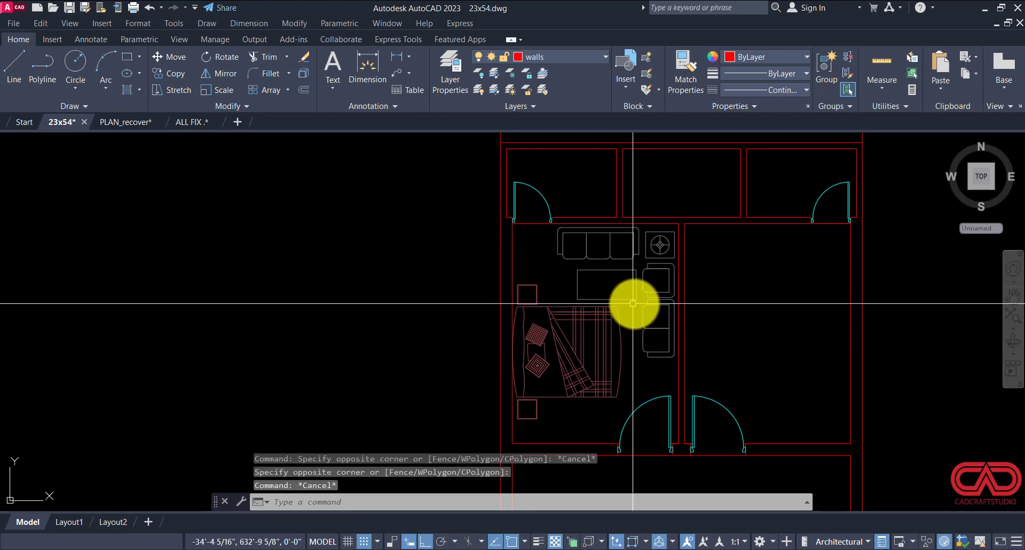
# Step: Erase the two-seater sofa from the bedroom's seating group
pyautogui.click(638, 332)
pyautogui.press('e')
pyautogui.press('Return')
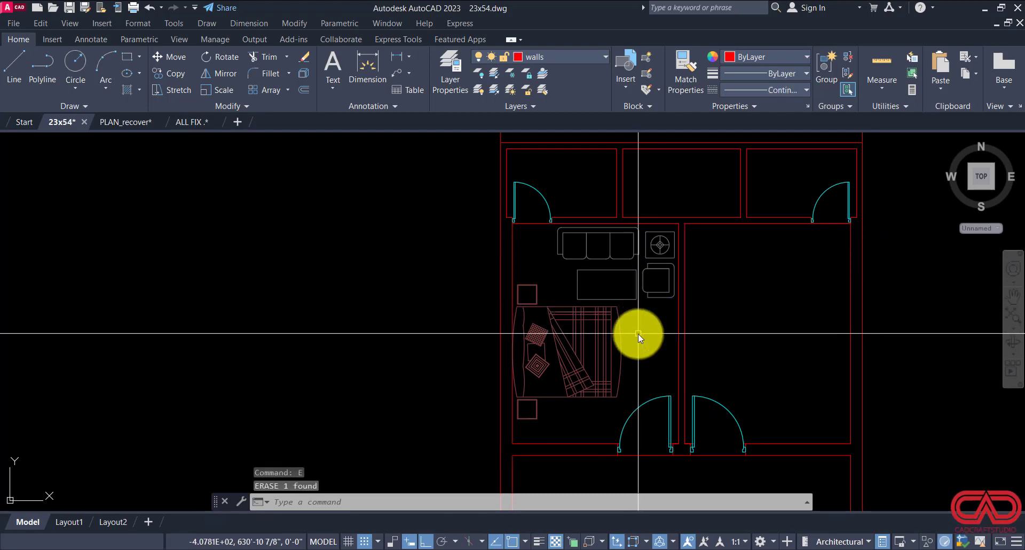
# Step: Move the bed about 7" further down along the bedroom's outer wall
pyautogui.click(565, 357)
pyautogui.press('m')
pyautogui.press('Return')
pyautogui.click(748, 333)
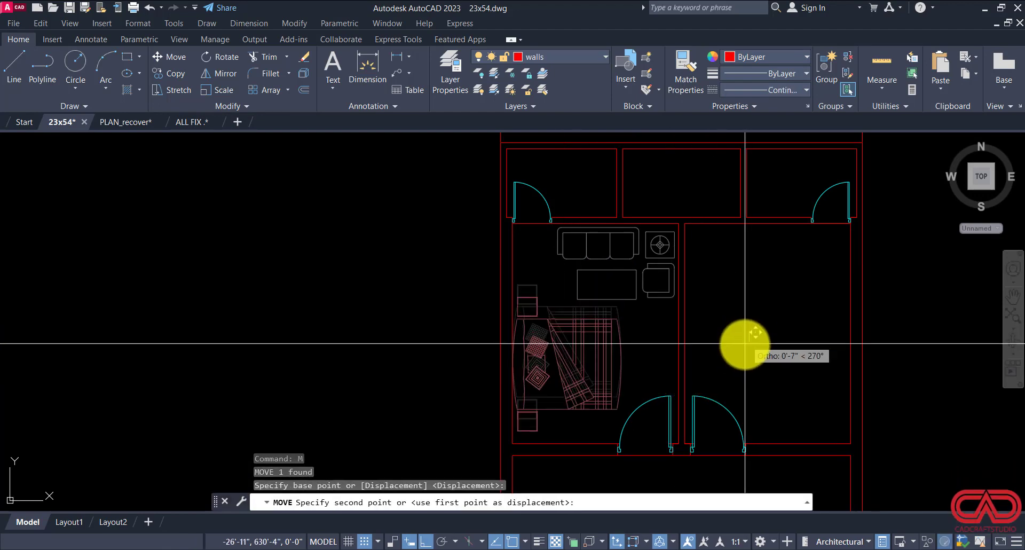
pyautogui.click(745, 344)
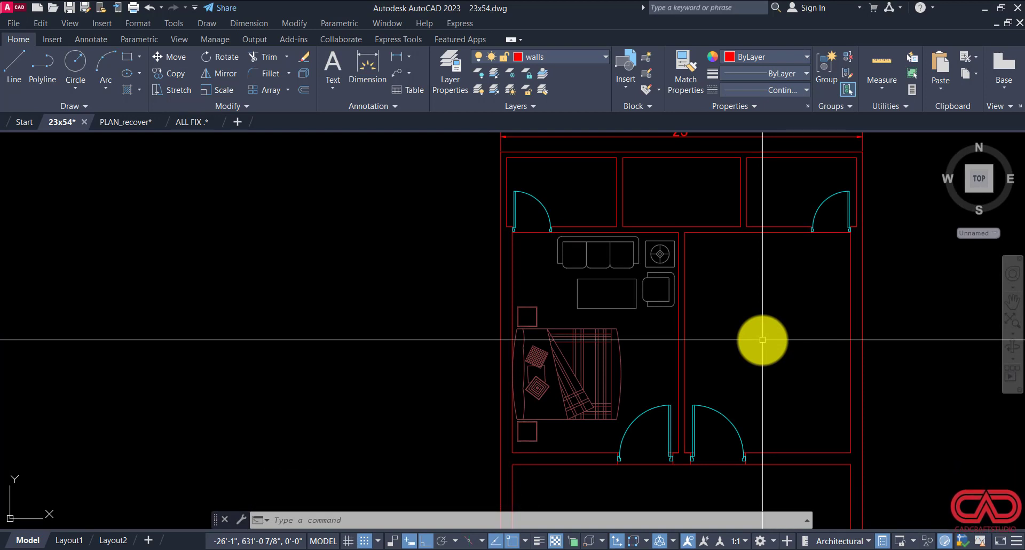
# Step: Copy the BED ROOM 11'-3"X13'-4½" label from the furnished reference plan to below the bed, with Ortho off for placement
pyautogui.scroll(-5, 731, 341)
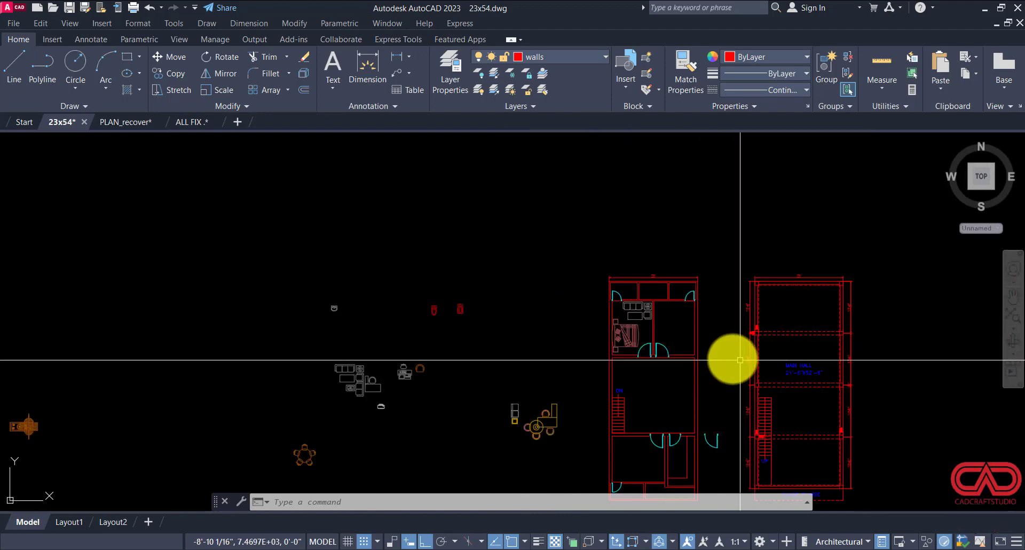
pyautogui.scroll(-3, 661, 348)
pyautogui.scroll(10, 923, 352)
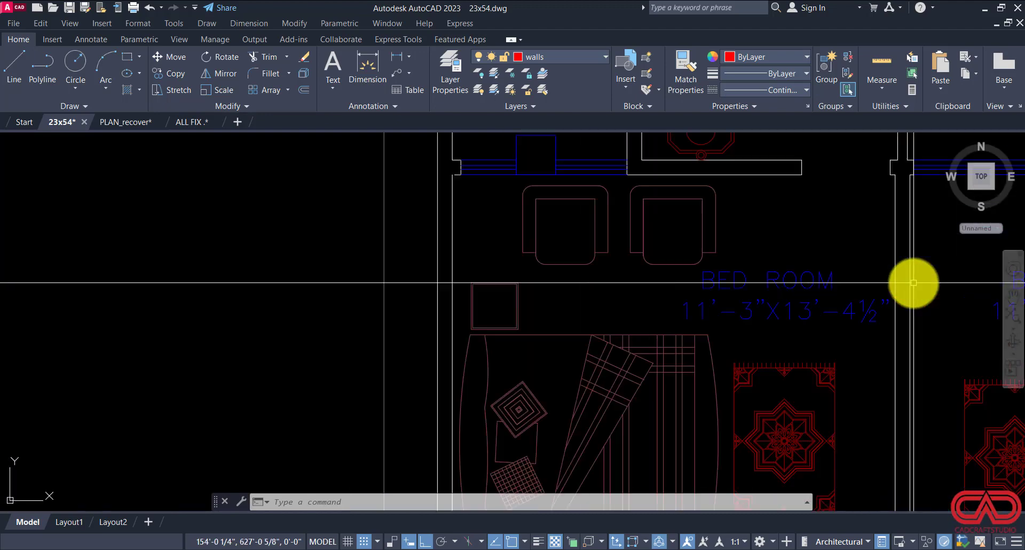
pyautogui.click(869, 273)
pyautogui.click(787, 313)
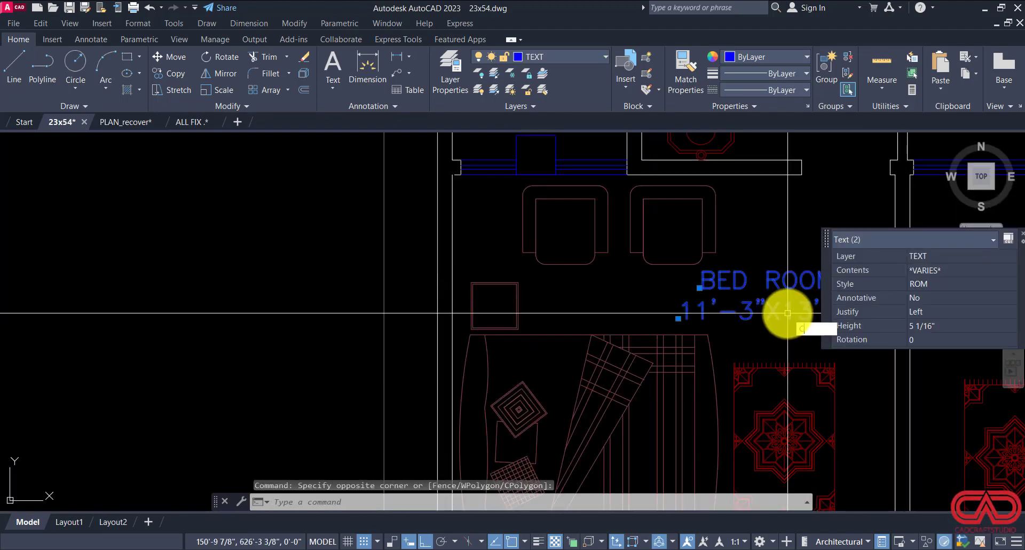
pyautogui.write('CO')
pyautogui.press('Return')
pyautogui.click(831, 344)
pyautogui.scroll(-8, 671, 346)
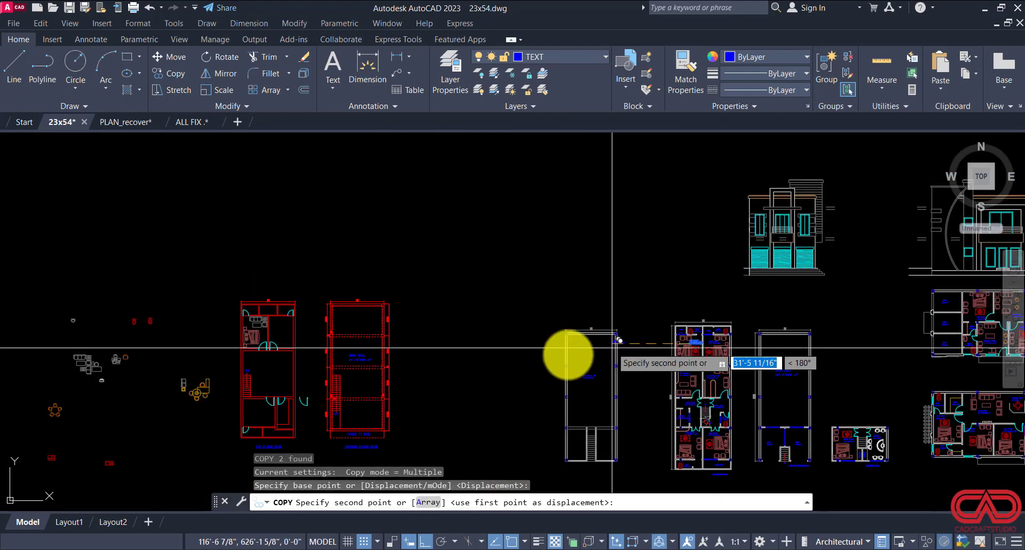
pyautogui.scroll(10, 243, 326)
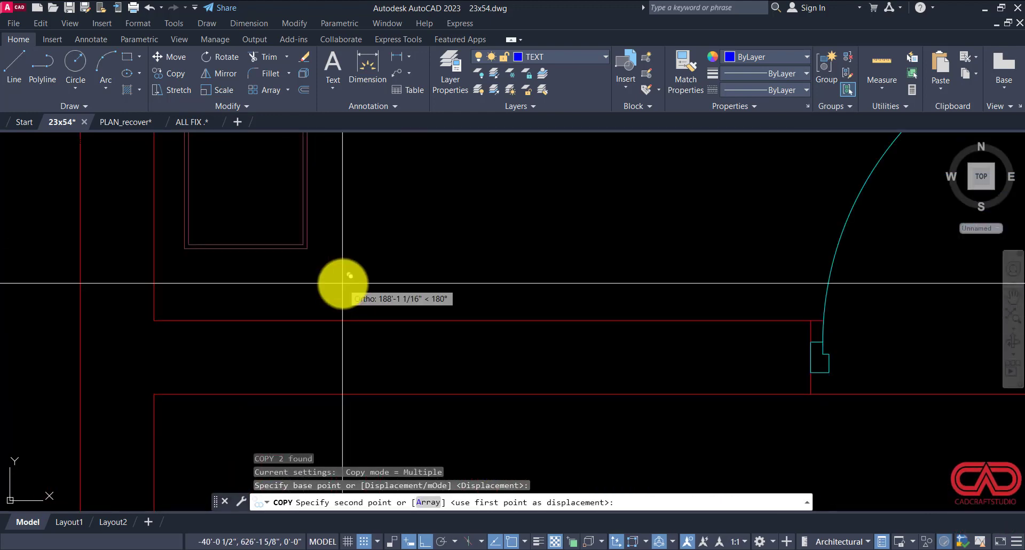
pyautogui.scroll(-2, 333, 292)
pyautogui.press('F8')
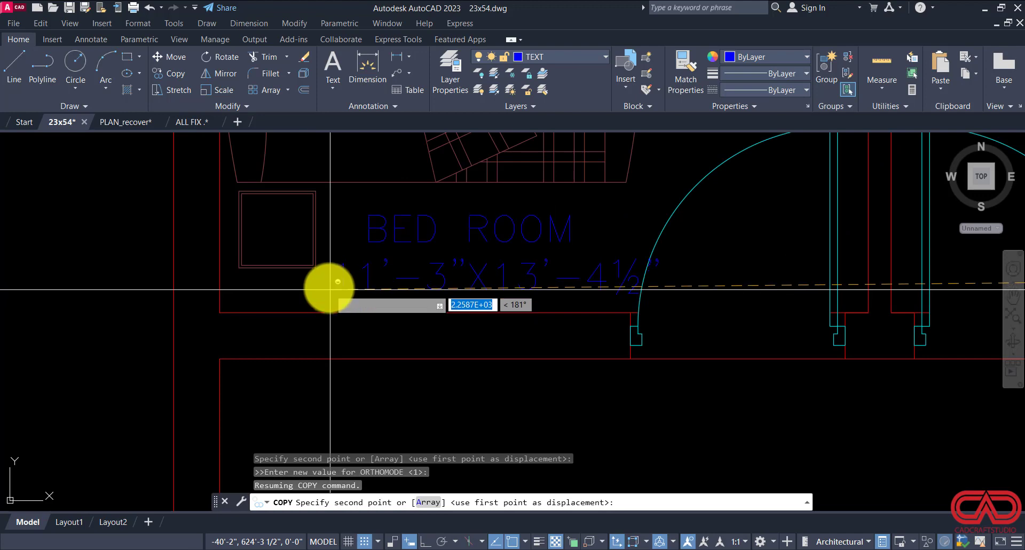
pyautogui.click(315, 283)
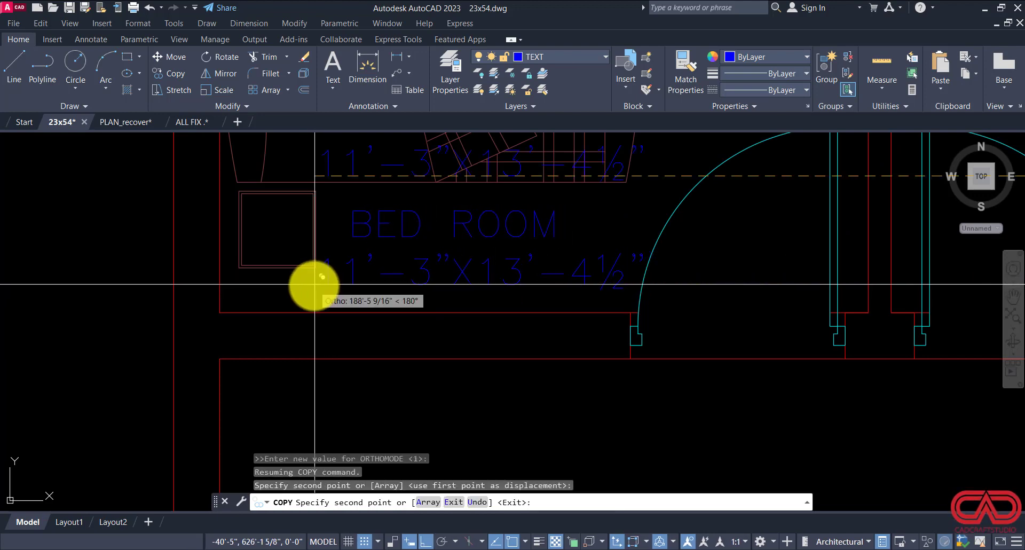
pyautogui.press('Escape')
pyautogui.scroll(-4, 316, 286)
pyautogui.scroll(5, 316, 161)
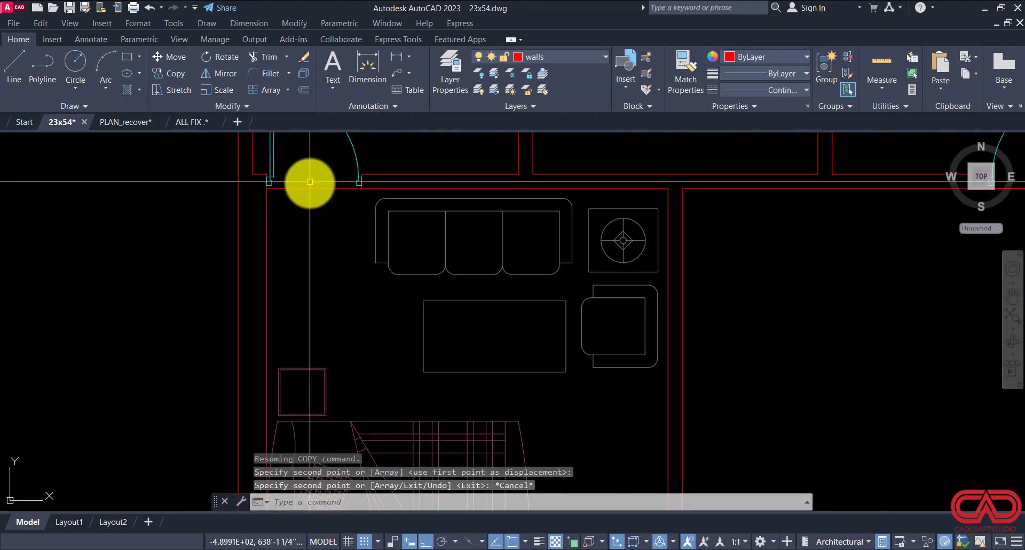
# Step: Measure the furnished bedroom's clear width and length between the wall faces with temporary aligned dimensions
pyautogui.press('Escape')
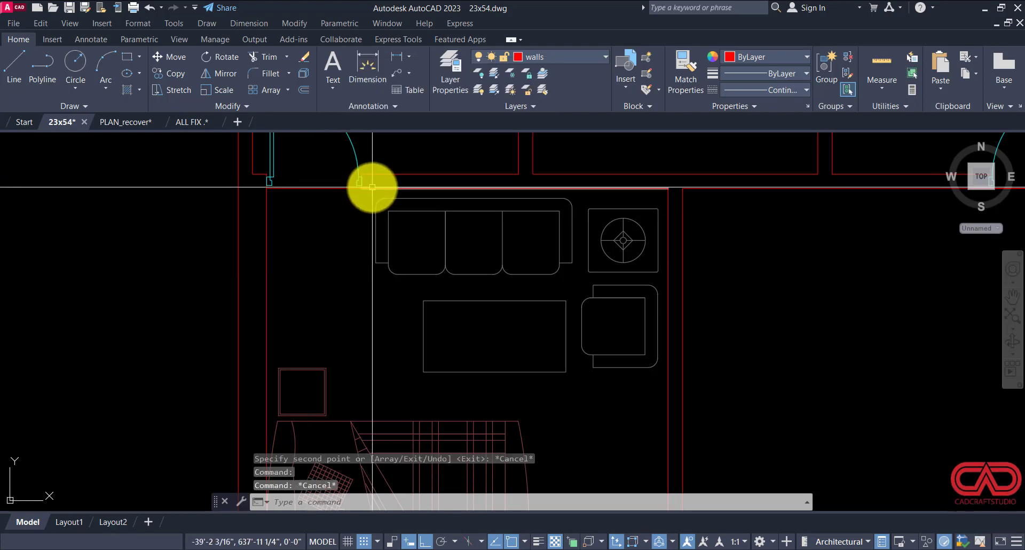
pyautogui.write('dal')
pyautogui.press('Return')
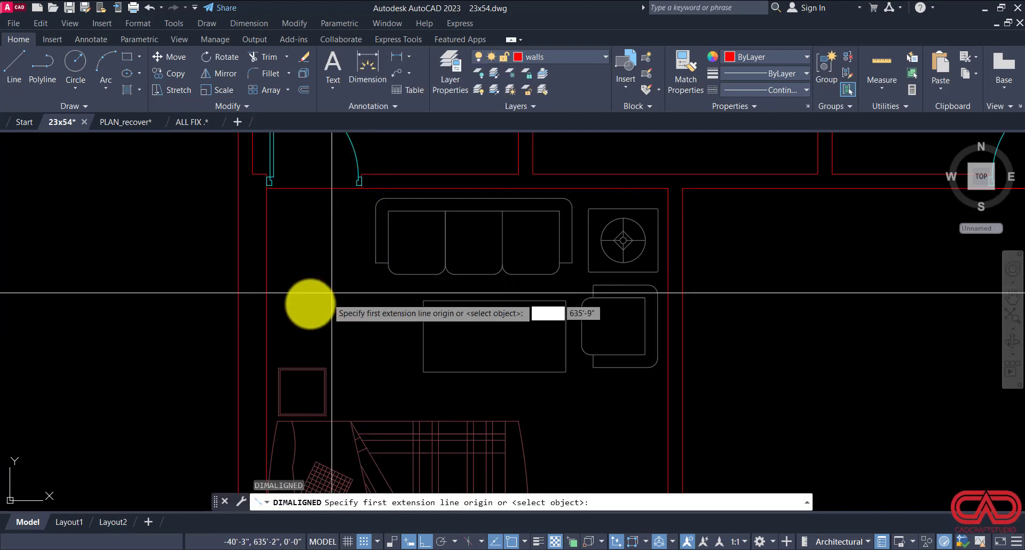
pyautogui.click(266, 307)
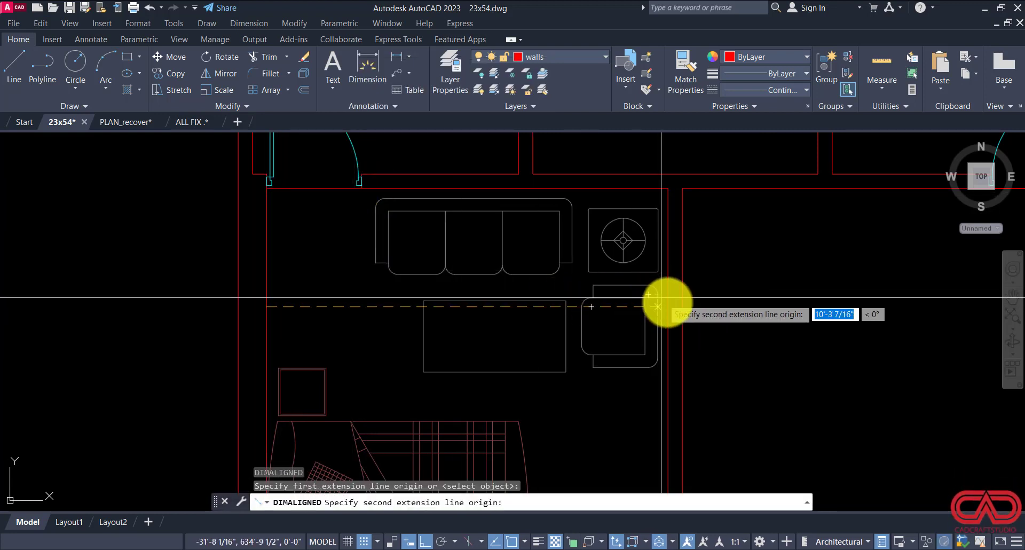
pyautogui.click(669, 307)
pyautogui.press('Escape')
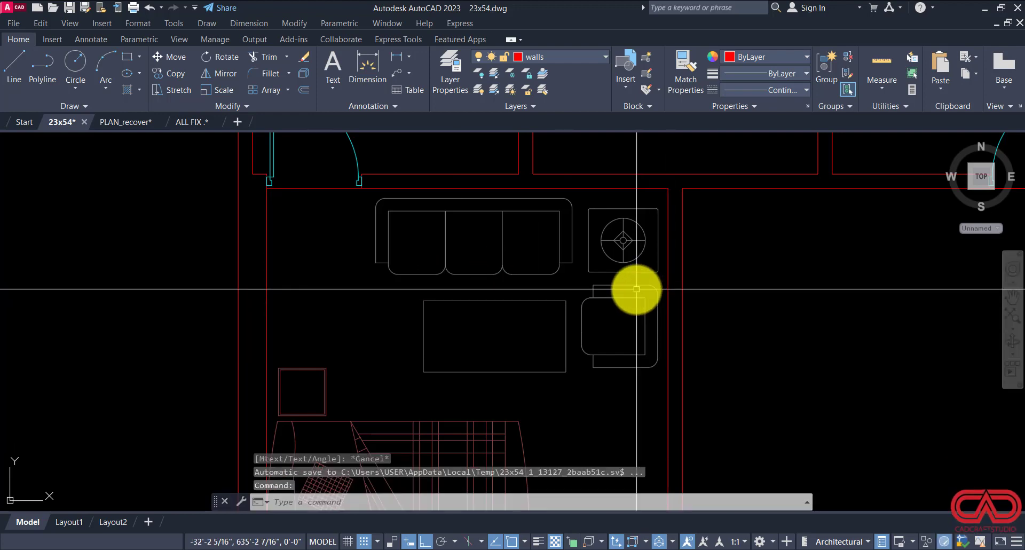
pyautogui.press('Return')
pyautogui.click(669, 334)
pyautogui.scroll(-3, 664, 336)
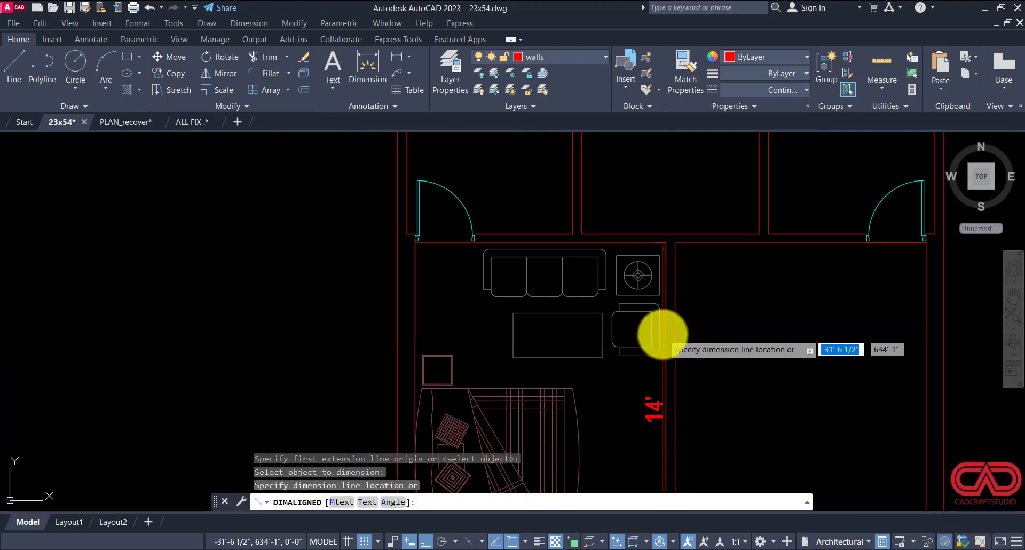
pyautogui.press('Escape')
# Step: Change the size line of the BED ROOM label below the bed to 10'-6"X14'-0"
pyautogui.moveTo(636, 359); pyautogui.dragTo(551, 206, button='middle')
pyautogui.scroll(2, 551, 206)
pyautogui.scroll(2, 464, 421)
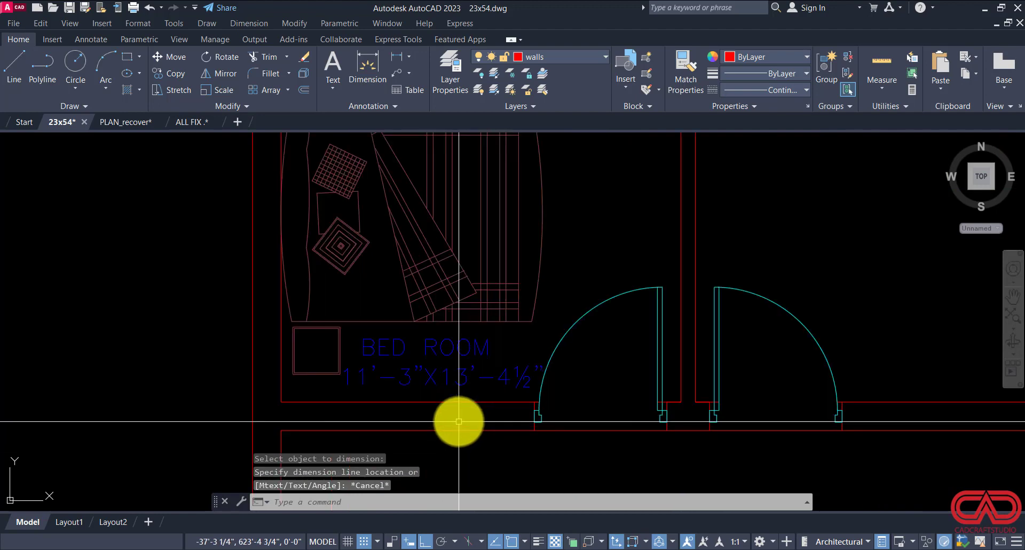
pyautogui.click(468, 382)
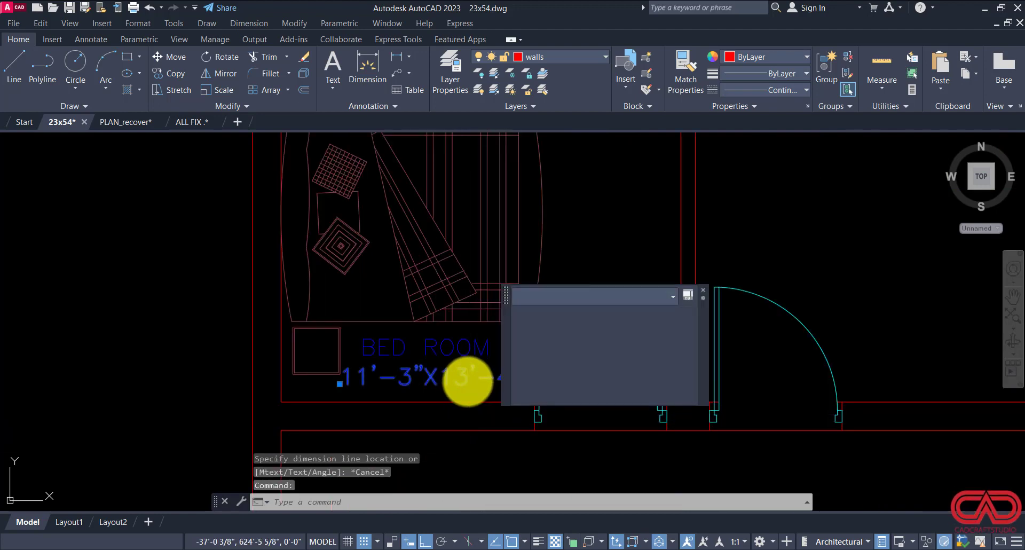
pyautogui.doubleClick(468, 382)
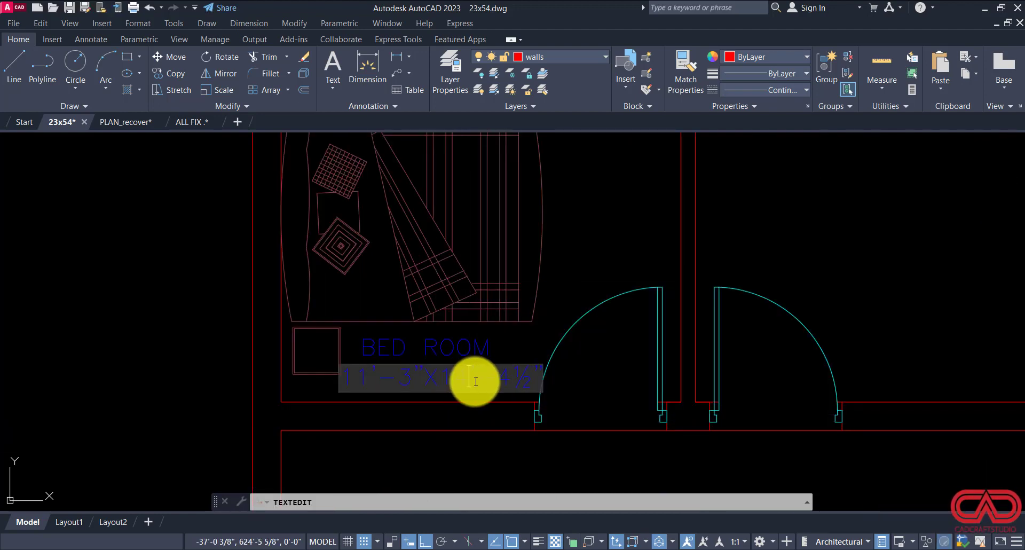
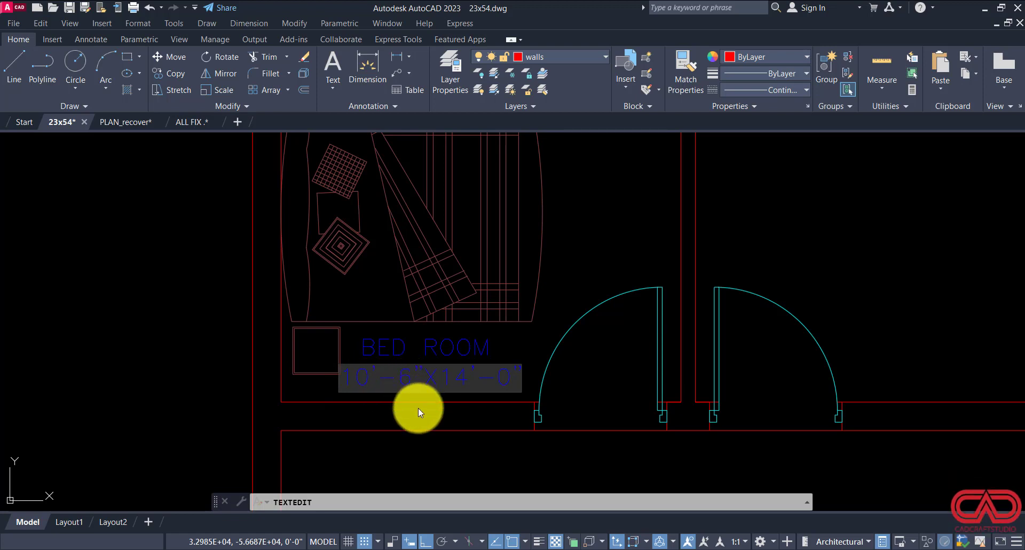
pyautogui.press('Escape')
# Step: Copy the two-line BED ROOM 10'-6"X14'-0" label about 14'-4" straight across into the adjacent empty bedroom
pyautogui.scroll(-5, 418, 411)
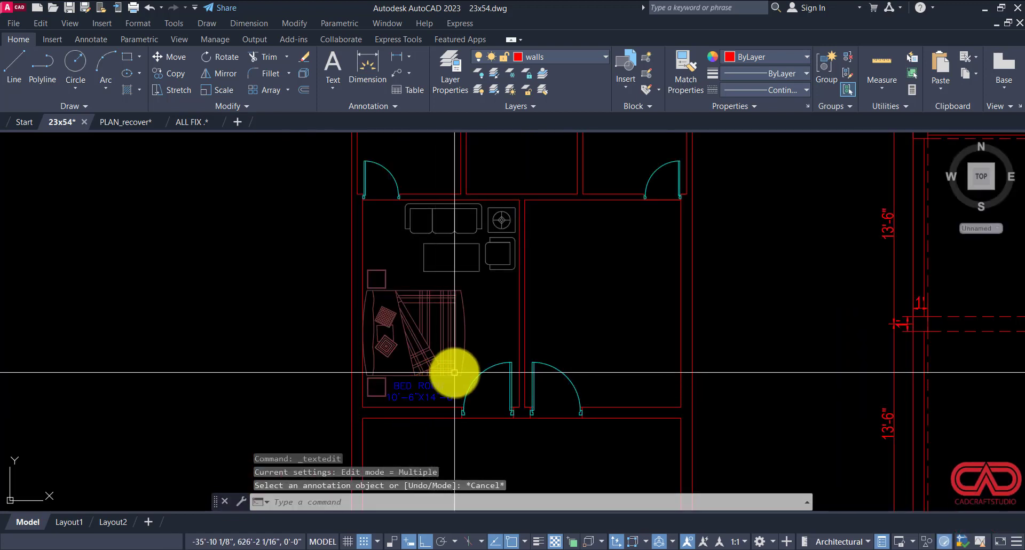
pyautogui.click(441, 388)
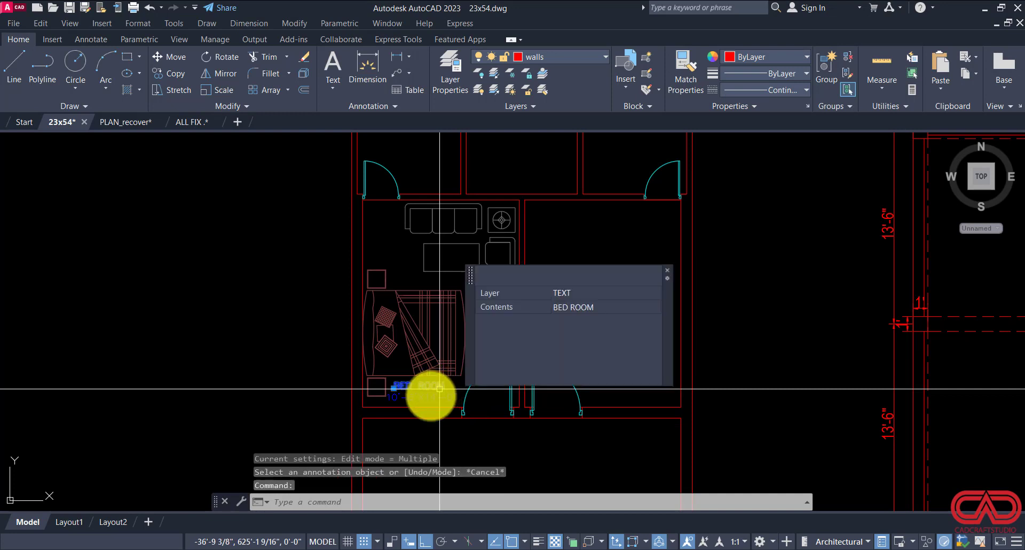
pyautogui.click(423, 399)
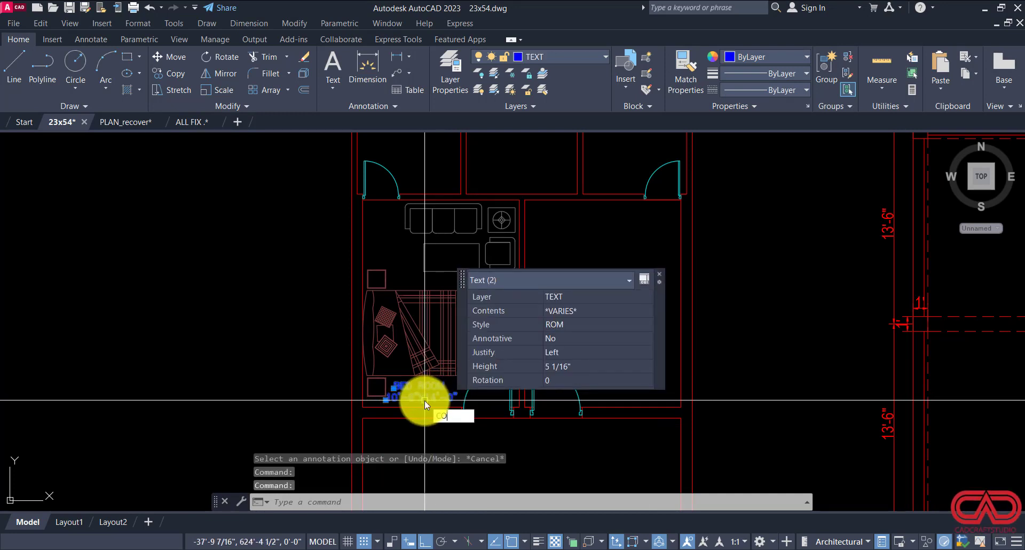
pyautogui.write('o')
pyautogui.press('Return')
pyautogui.click(386, 399)
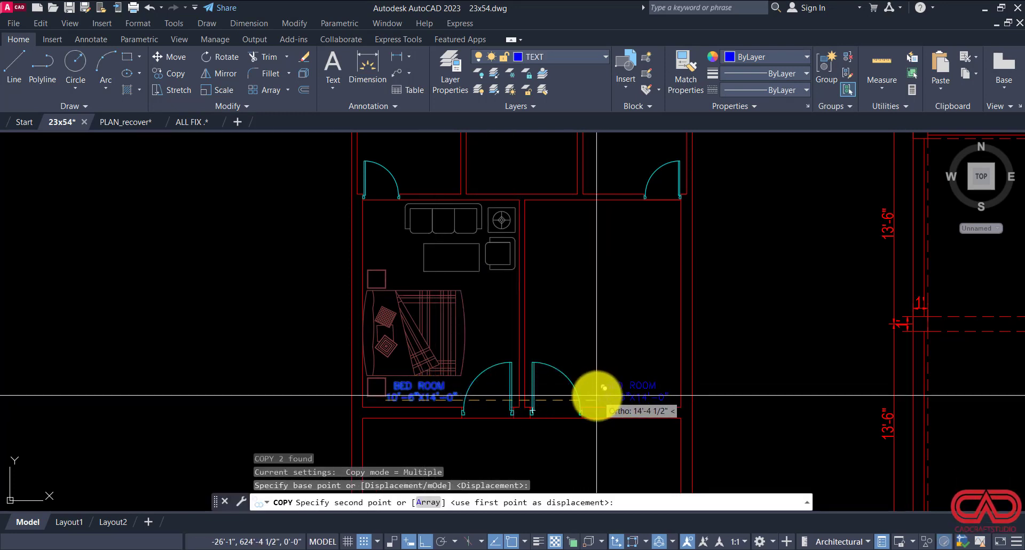
pyautogui.click(597, 396)
pyautogui.press('Escape')
# Step: Copy the bed with its side tables from the furnished bedroom to the empty space outside the plan's outer wall
pyautogui.scroll(-4, 538, 343)
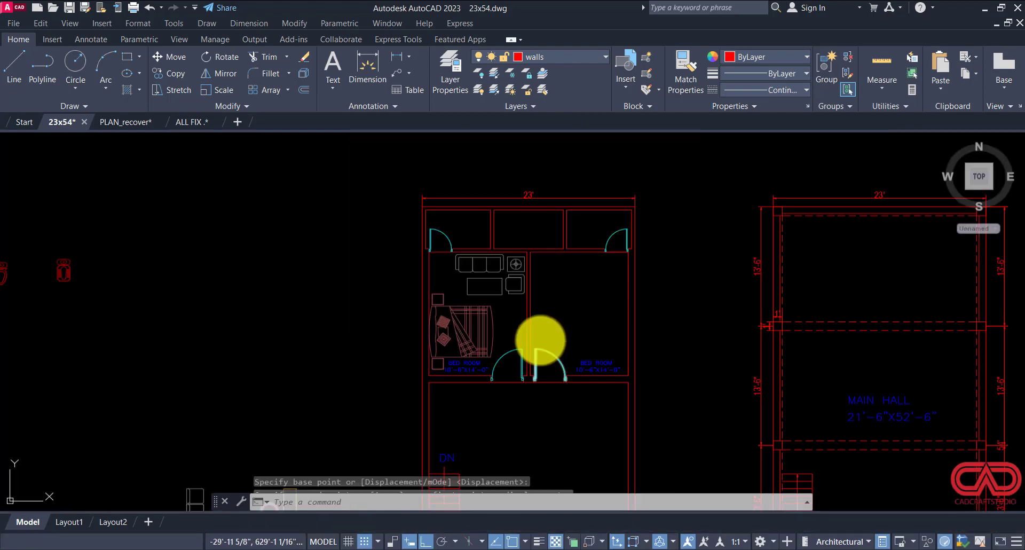
pyautogui.click(470, 331)
pyautogui.write('C')
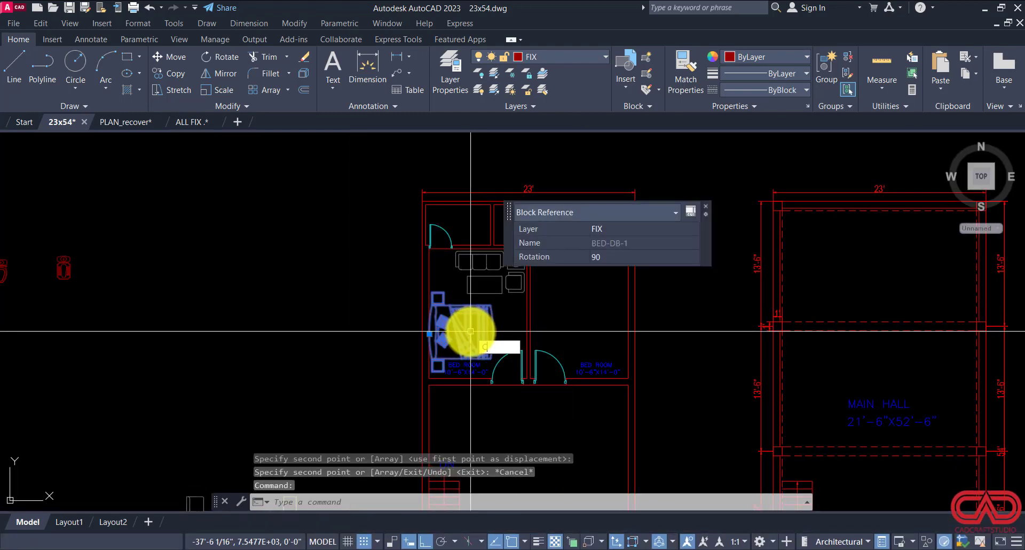
pyautogui.write('O')
pyautogui.press('Return')
pyautogui.click(470, 331)
pyautogui.click(324, 332)
pyautogui.press('Escape')
# Step: Rotate the copied bed 90° clockwise so that its headboard faces the top of the plan
pyautogui.click(316, 322)
pyautogui.click(309, 329)
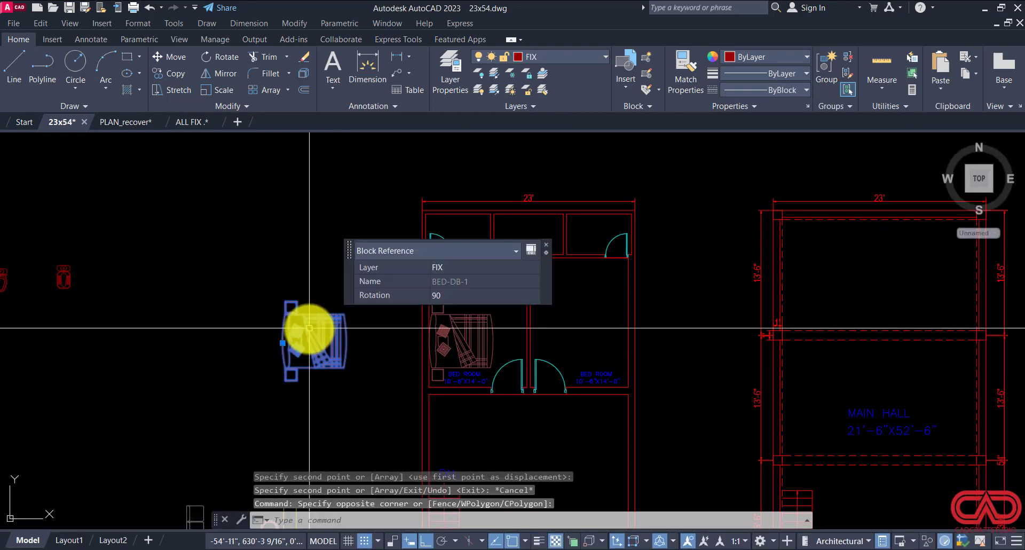
pyautogui.write('RO')
pyautogui.press('Return')
pyautogui.click(360, 288)
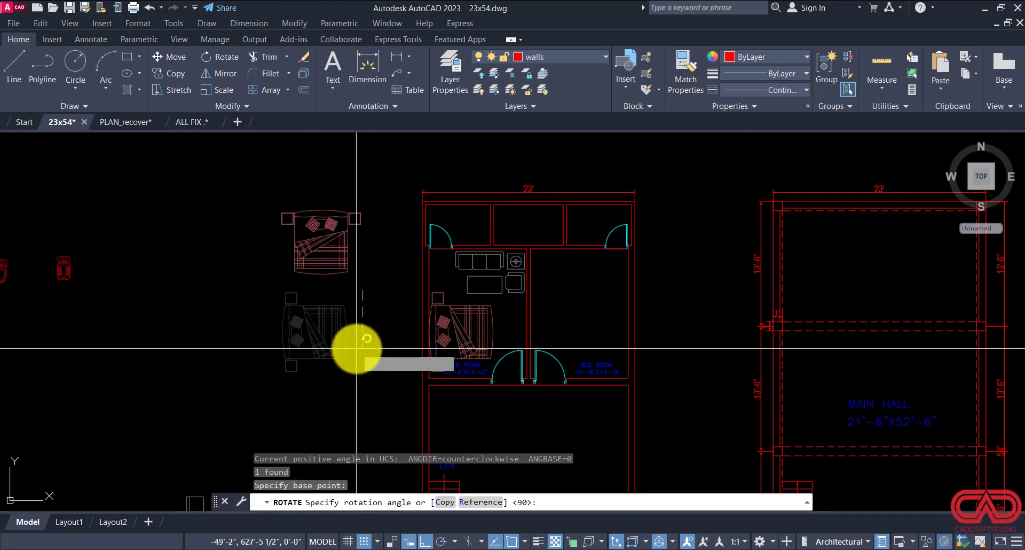
pyautogui.click(355, 348)
# Step: Move the rotated bed into the second bedroom with its headboard against the upper wall
pyautogui.click(315, 266)
pyautogui.write('M')
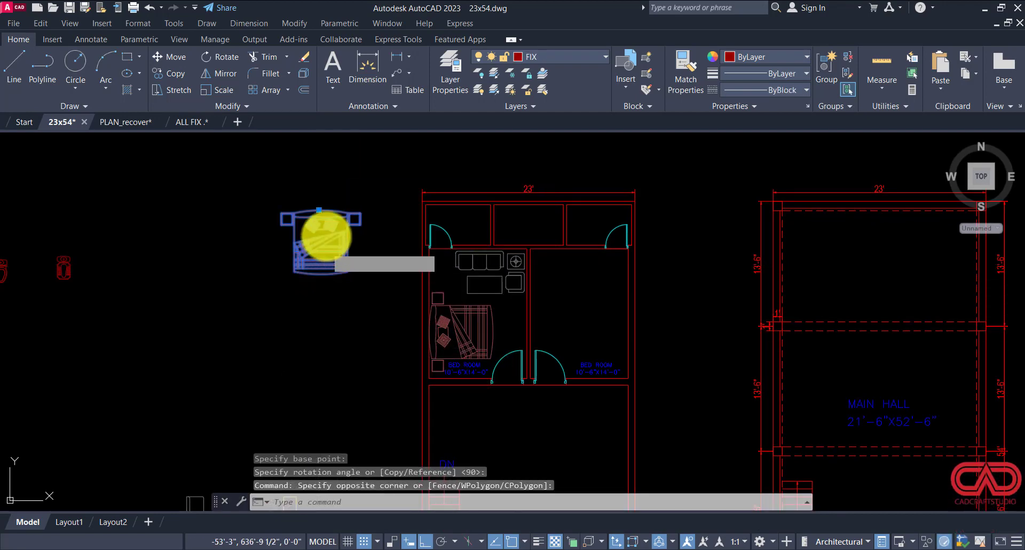
pyautogui.press('Return')
pyautogui.click(320, 210)
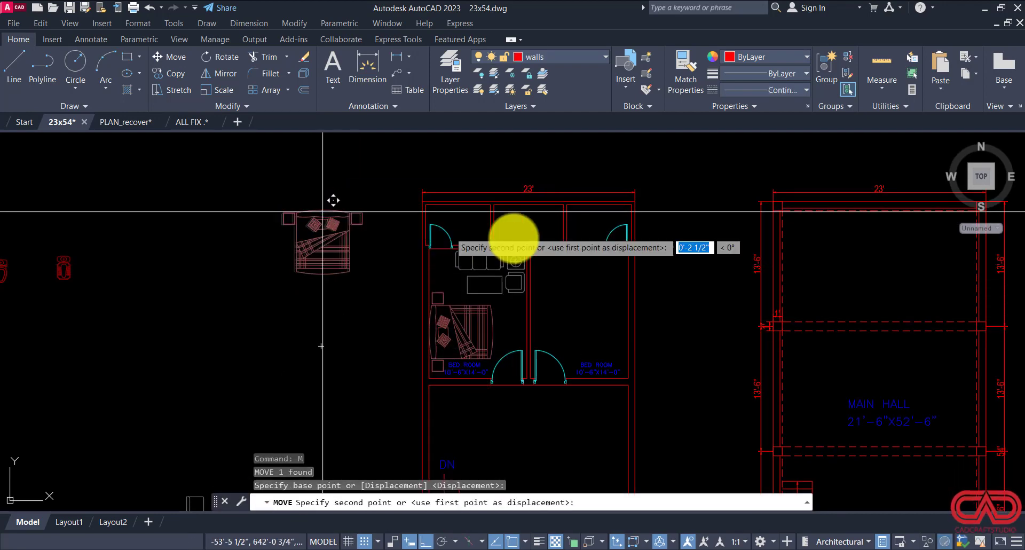
pyautogui.click(572, 262)
pyautogui.press('Escape')
pyautogui.scroll(2, 595, 263)
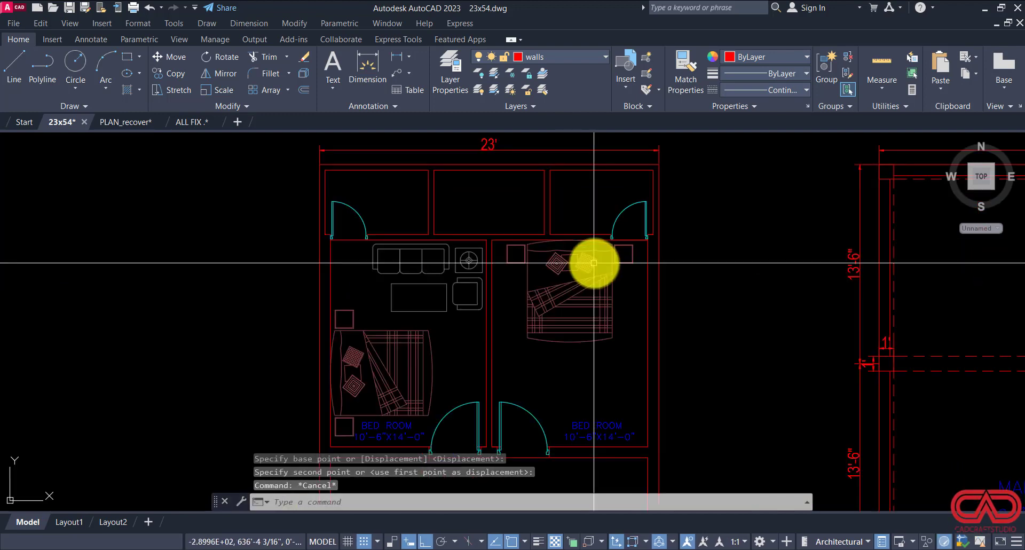
# Step: Shift the second bedroom's bed along the upper wall towards the partition, clear of the door
pyautogui.click(600, 282)
pyautogui.click(615, 306)
pyautogui.write('m')
pyautogui.press('Return')
pyautogui.click(769, 310)
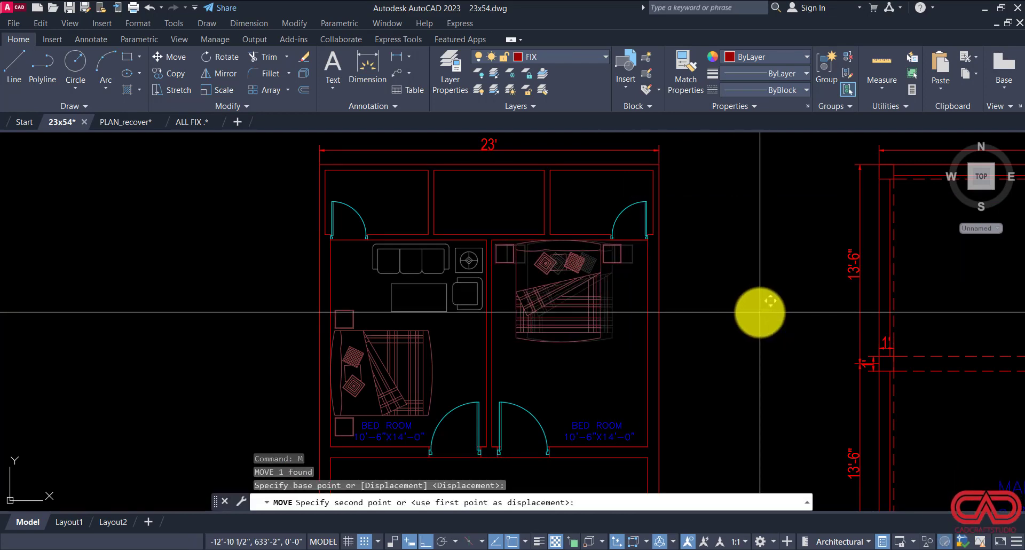
pyautogui.click(638, 273)
pyautogui.press('Escape')
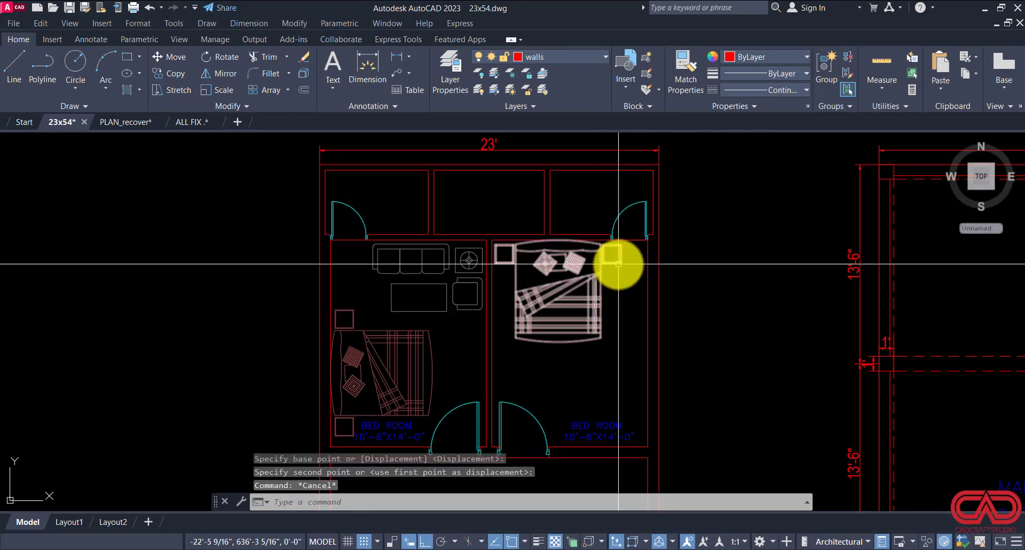
# Step: Copy the BED DOUBLE block from the Beds Variety group of the ALL FIX drawing and paste it in 23x54 beside the plan
pyautogui.click(187, 122)
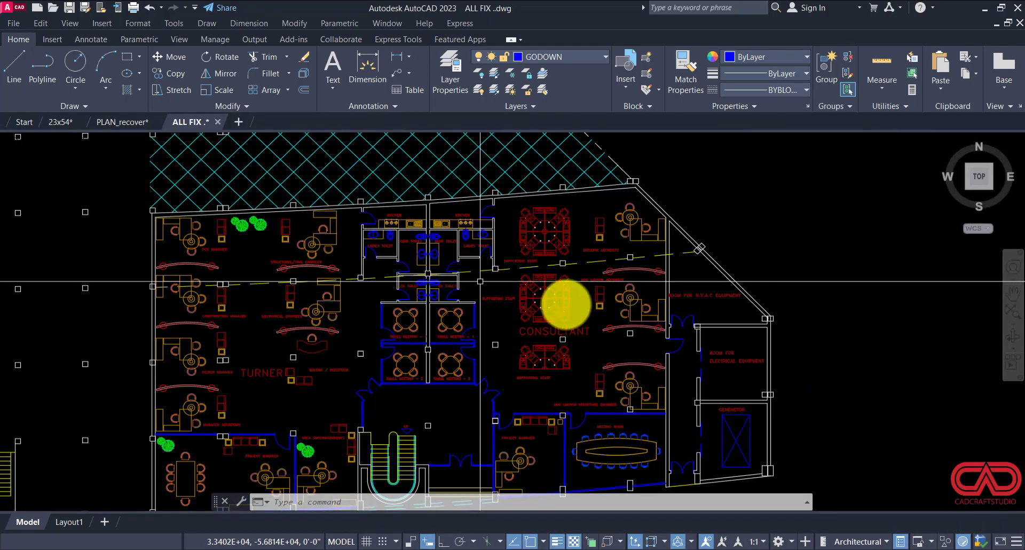
pyautogui.scroll(-8, 508, 313)
pyautogui.moveTo(291, 319); pyautogui.dragTo(579, 320, button='middle')
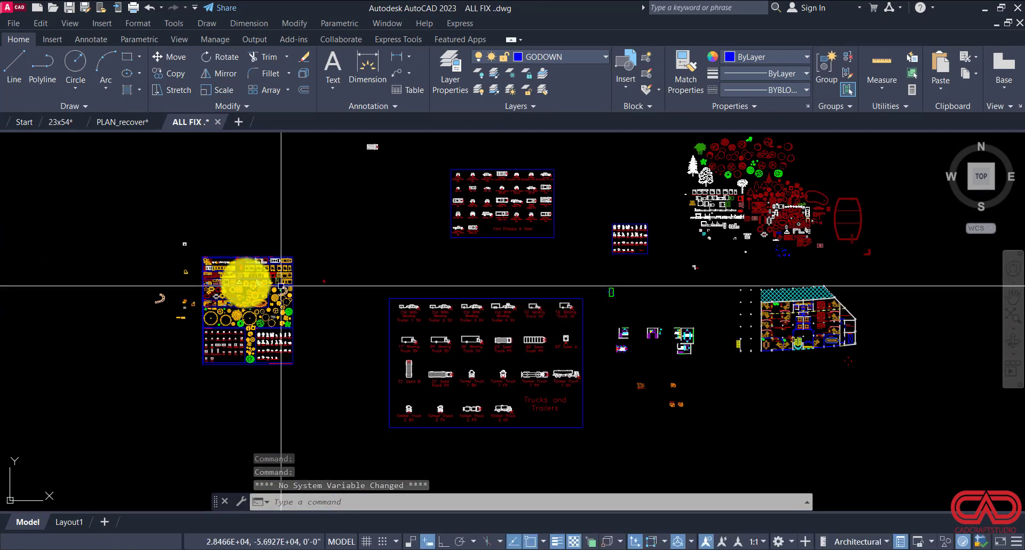
pyautogui.scroll(6, 196, 272)
pyautogui.scroll(4, 469, 268)
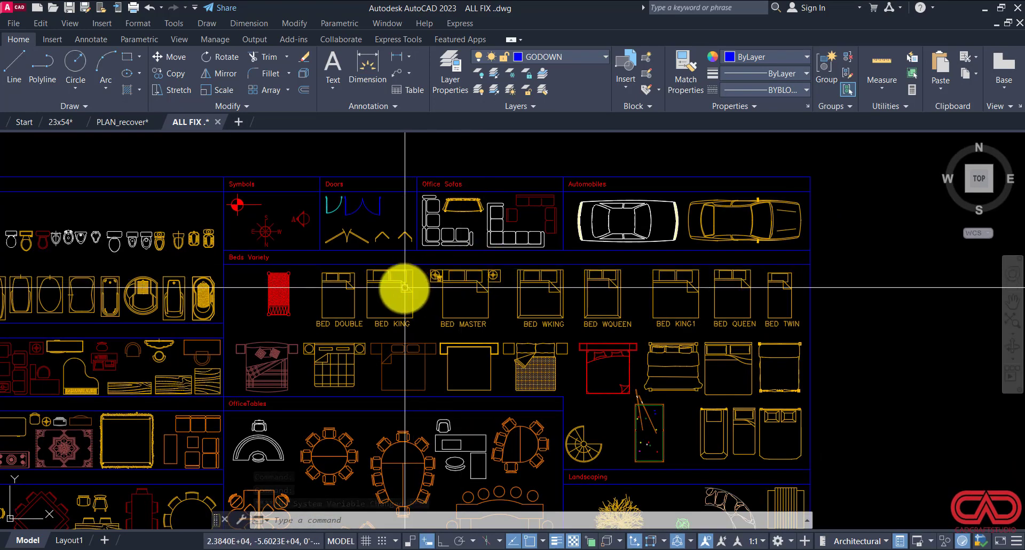
pyautogui.scroll(4, 405, 288)
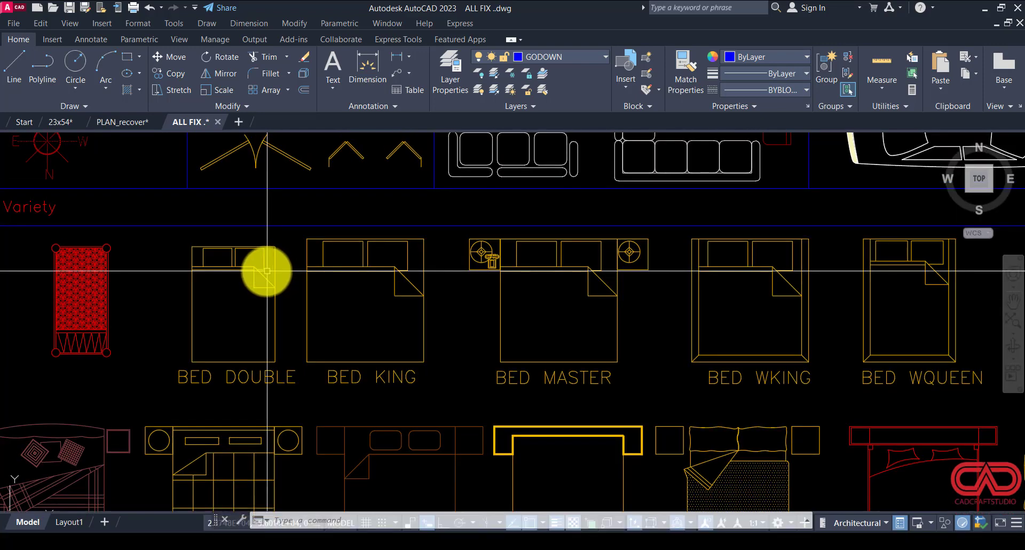
pyautogui.scroll(-4, 267, 271)
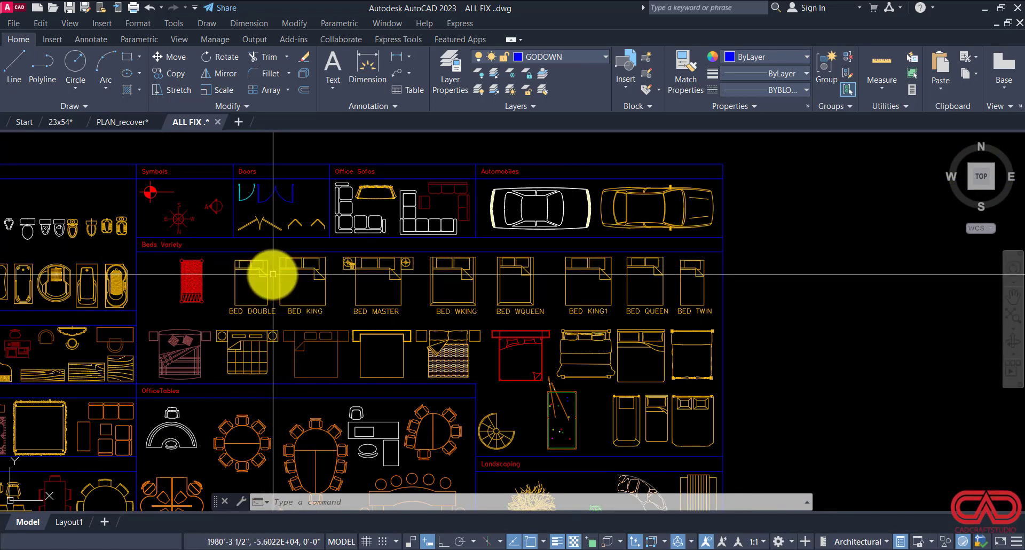
pyautogui.click(259, 274)
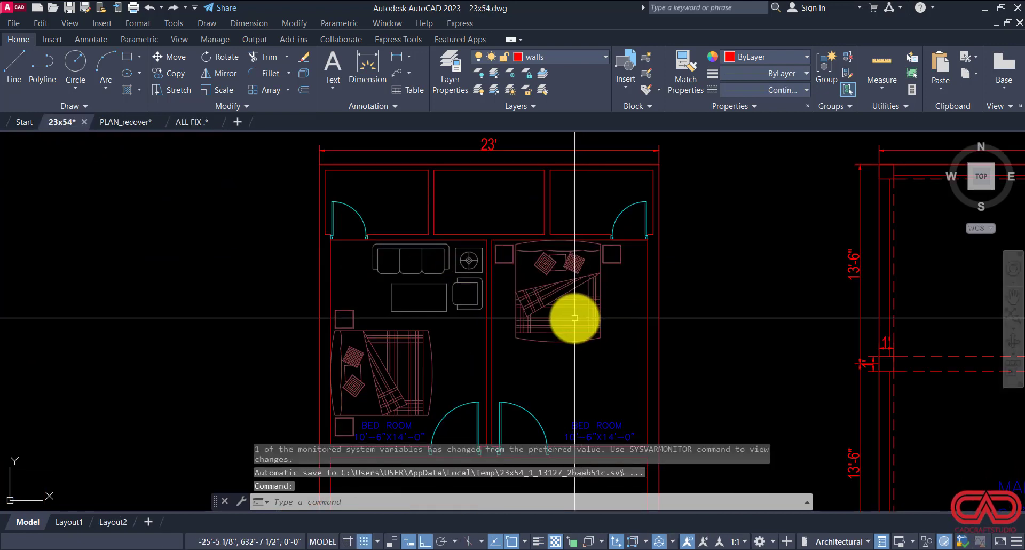
pyautogui.hotkey('ctrl', 'v')
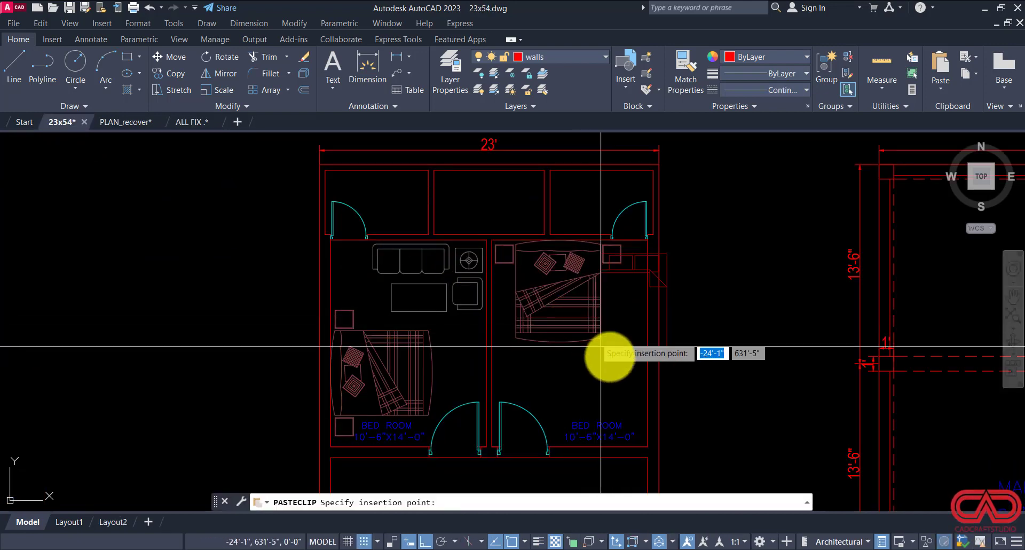
pyautogui.click(698, 364)
pyautogui.press('Escape')
# Step: Erase the bed with side tables from the second bedroom
pyautogui.click(602, 330)
pyautogui.click(581, 335)
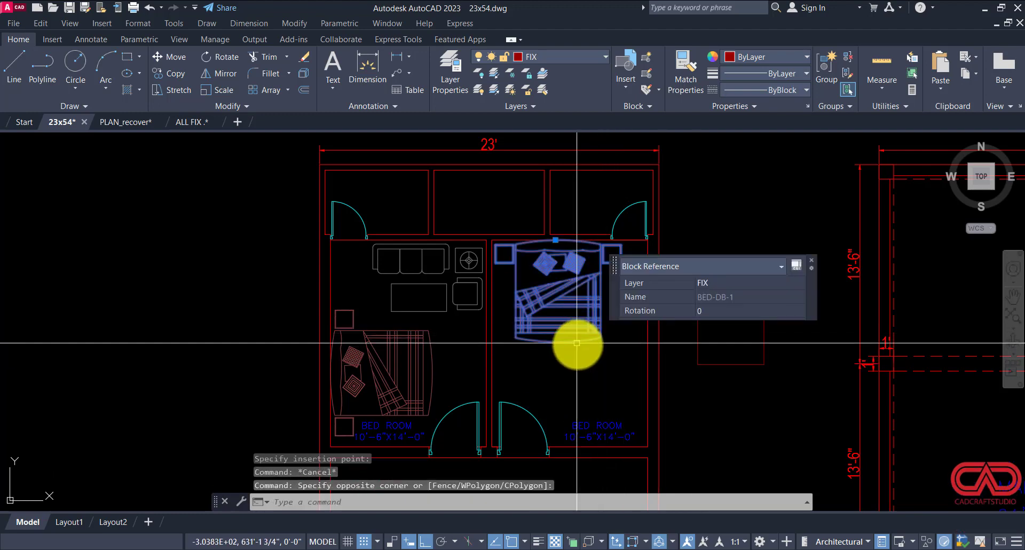
pyautogui.write('e')
pyautogui.press('Return')
# Step: Move the BED DOUBLE block by its headboard midpoint to the second bedroom's upper wall, near the partition
pyautogui.click(734, 365)
pyautogui.click(729, 380)
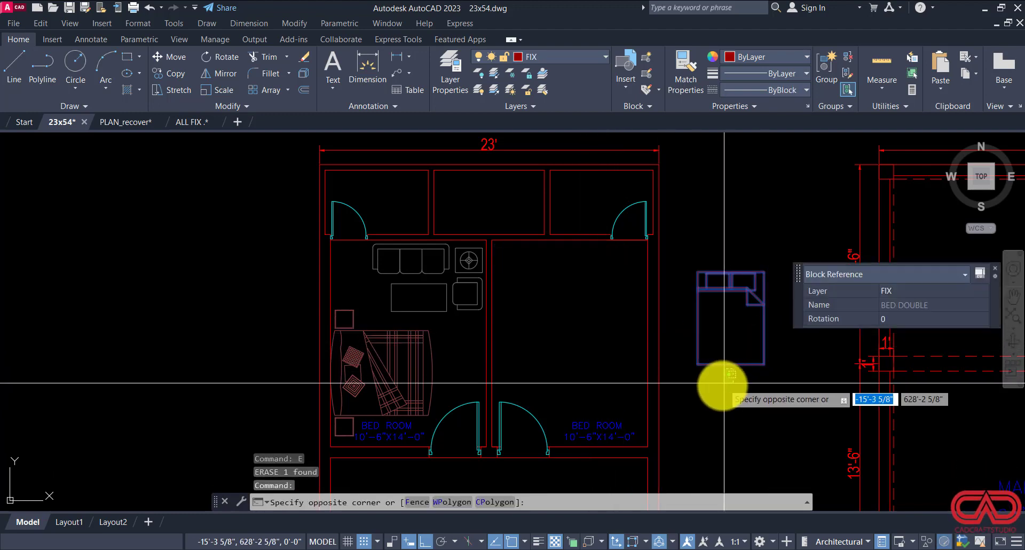
pyautogui.write('m')
pyautogui.press('Return')
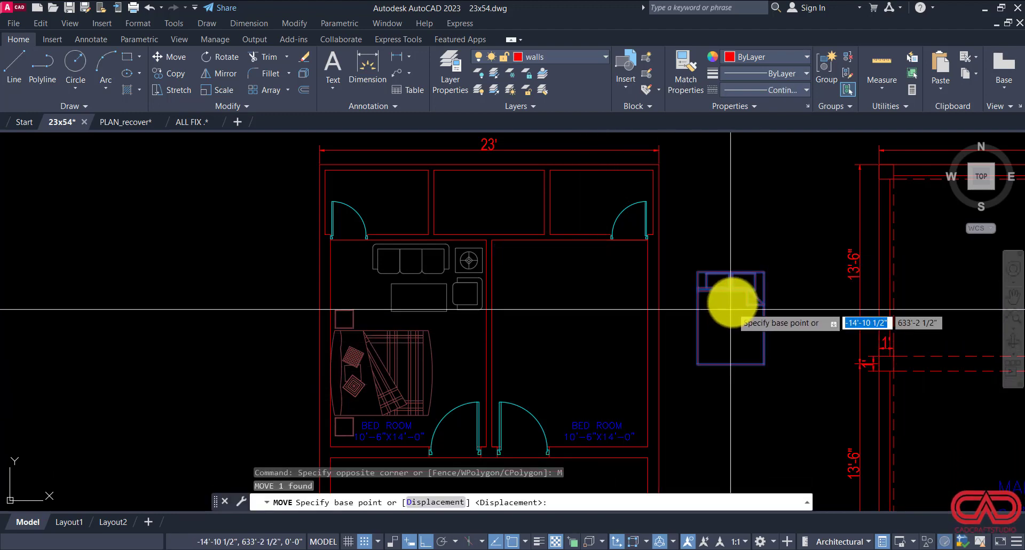
pyautogui.click(730, 268)
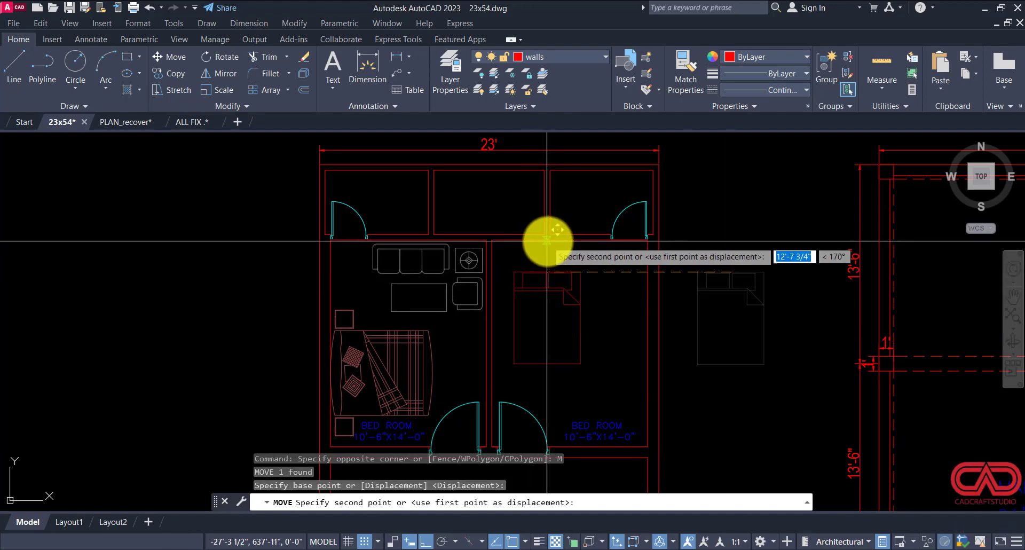
pyautogui.click(564, 241)
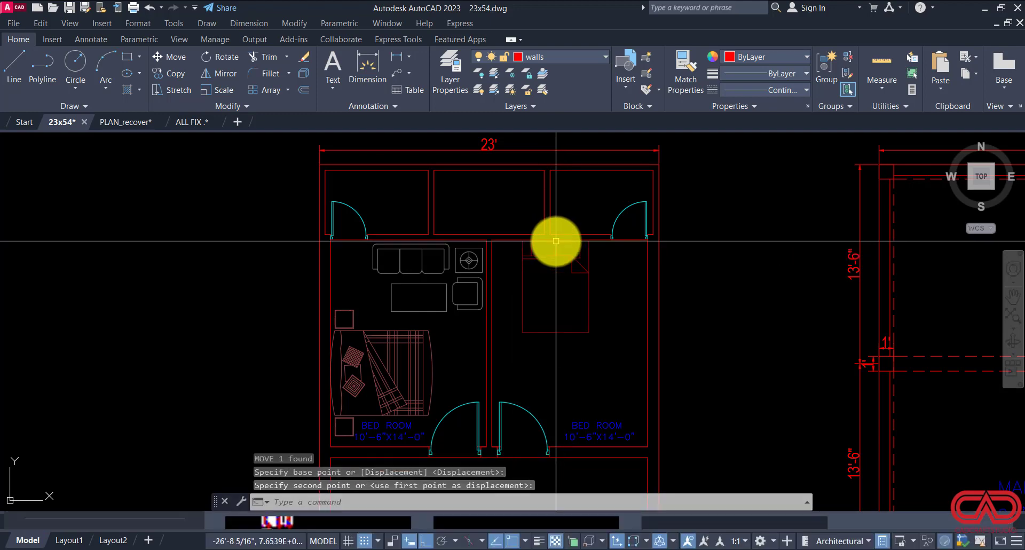
pyautogui.press('Escape')
pyautogui.scroll(2, 580, 284)
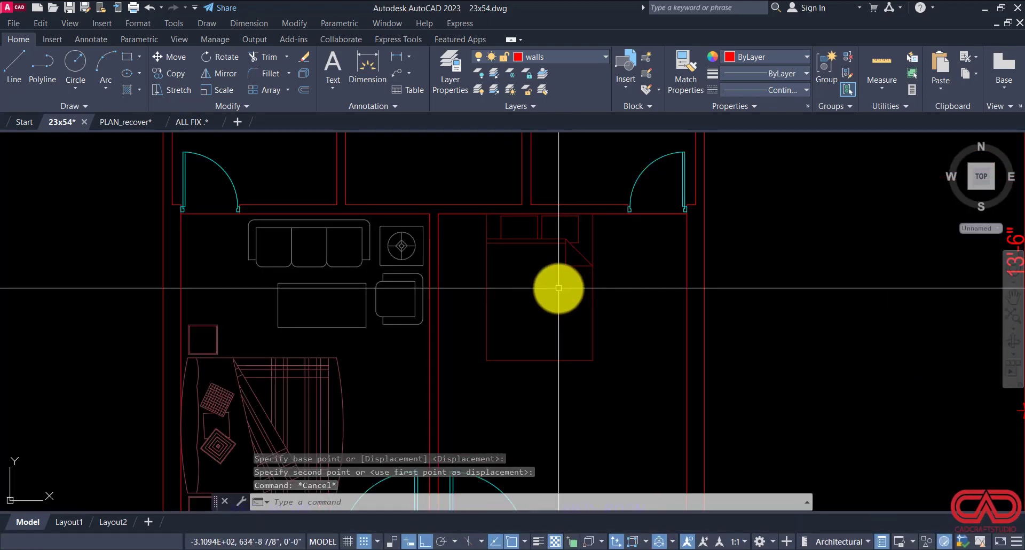
# Step: Copy the sofa, armchair, coffee table and side table from the furnished bedroom to the empty space beside the plan
pyautogui.scroll(-3, 464, 257)
pyautogui.scroll(1, 426, 248)
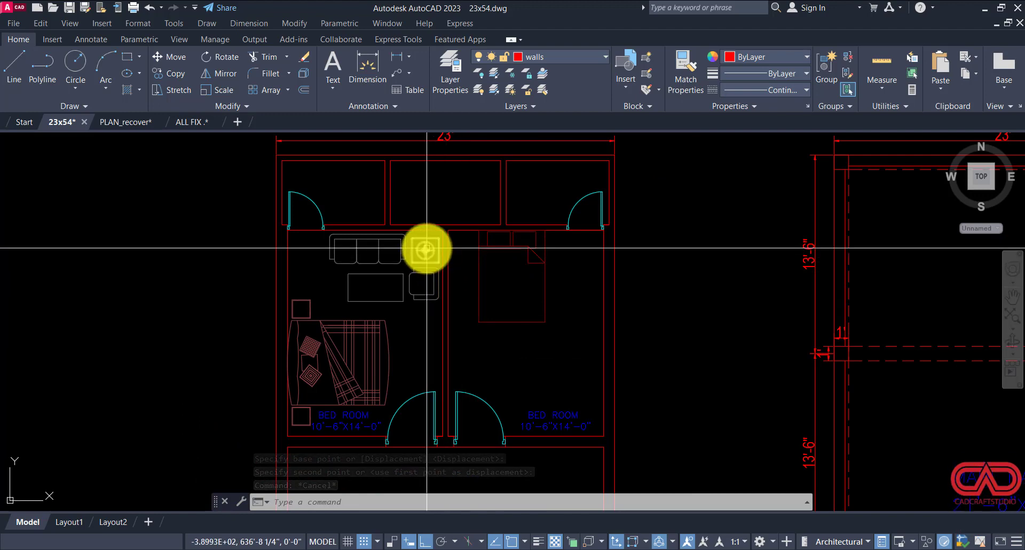
pyautogui.scroll(2, 425, 248)
pyautogui.click(426, 230)
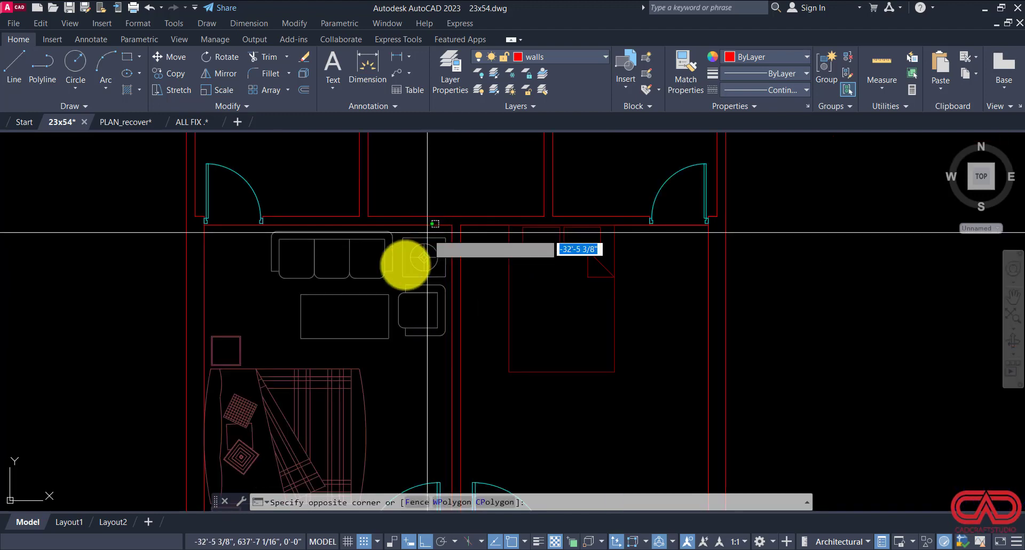
pyautogui.click(359, 336)
pyautogui.write('co')
pyautogui.press('space')
pyautogui.click(410, 316)
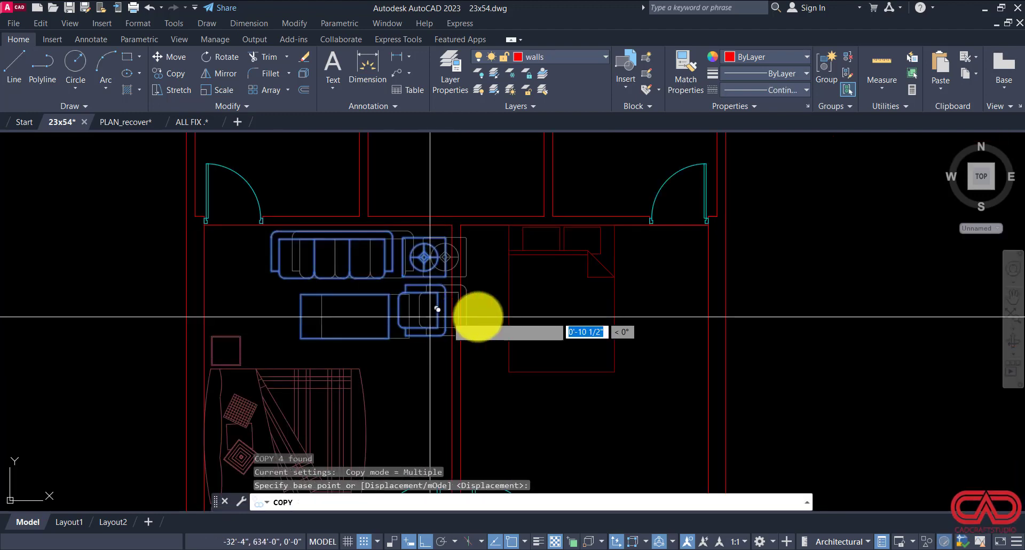
pyautogui.scroll(-3, 480, 317)
pyautogui.click(210, 336)
pyautogui.press('Escape')
# Step: Rotate the copied four-piece sofa set 90° clockwise so the sofa stands vertically
pyautogui.click(245, 259)
pyautogui.click(138, 343)
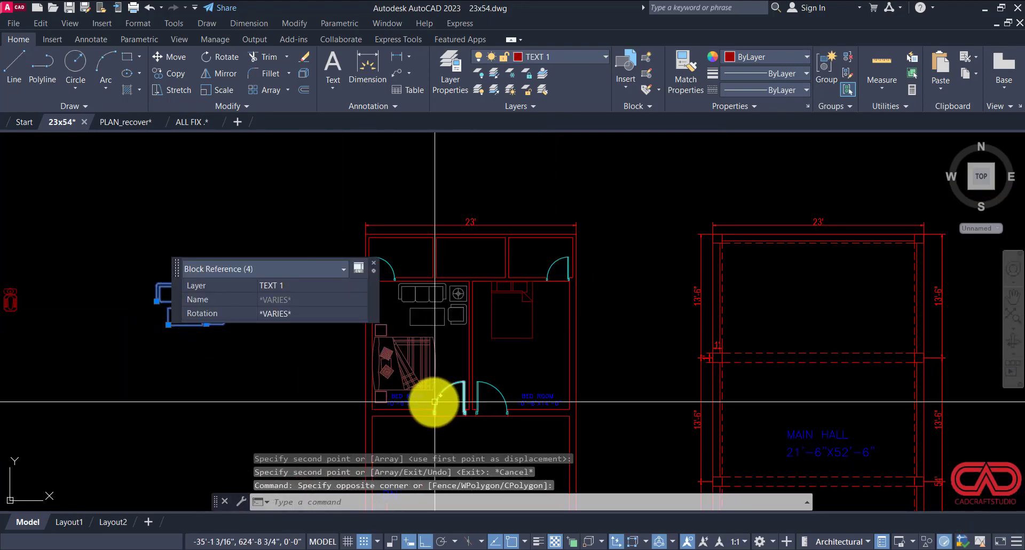
pyautogui.write('ro')
pyautogui.press('space')
pyautogui.click(284, 338)
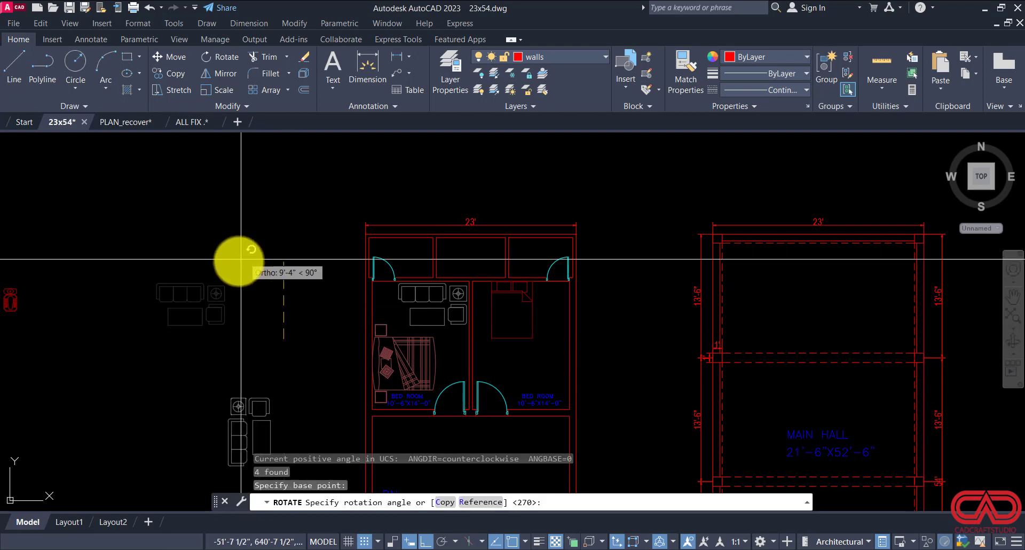
pyautogui.click(286, 430)
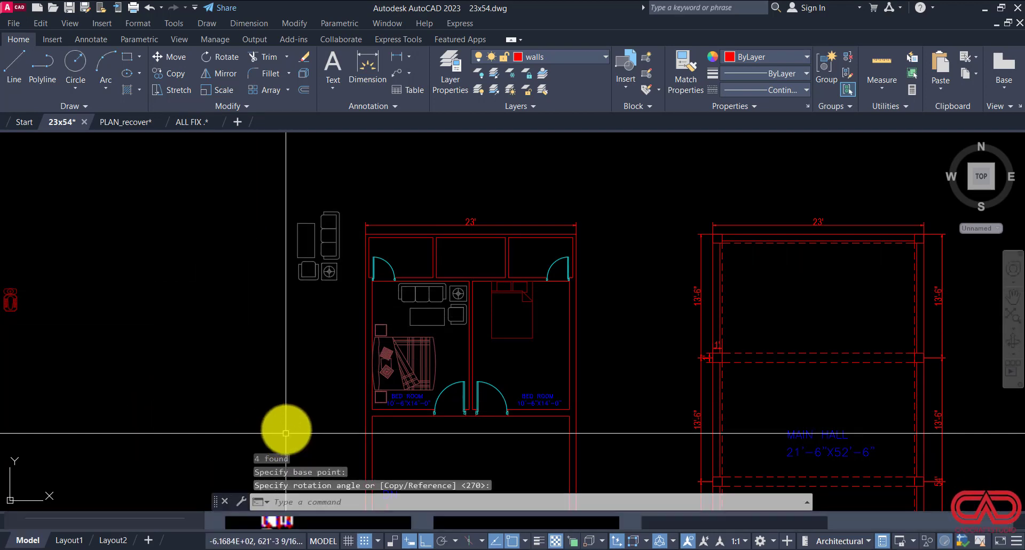
# Step: Move the second bedroom's BED ROOM label and its size text up to just below the bed, clear of the lower wall
pyautogui.click(573, 383)
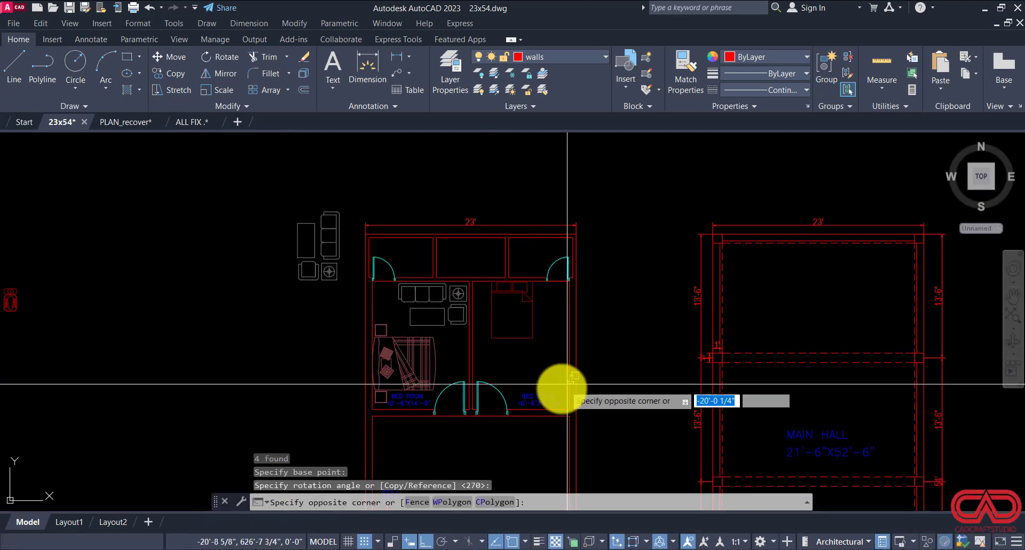
pyautogui.press('Escape')
pyautogui.click(522, 411)
pyautogui.scroll(5, 522, 411)
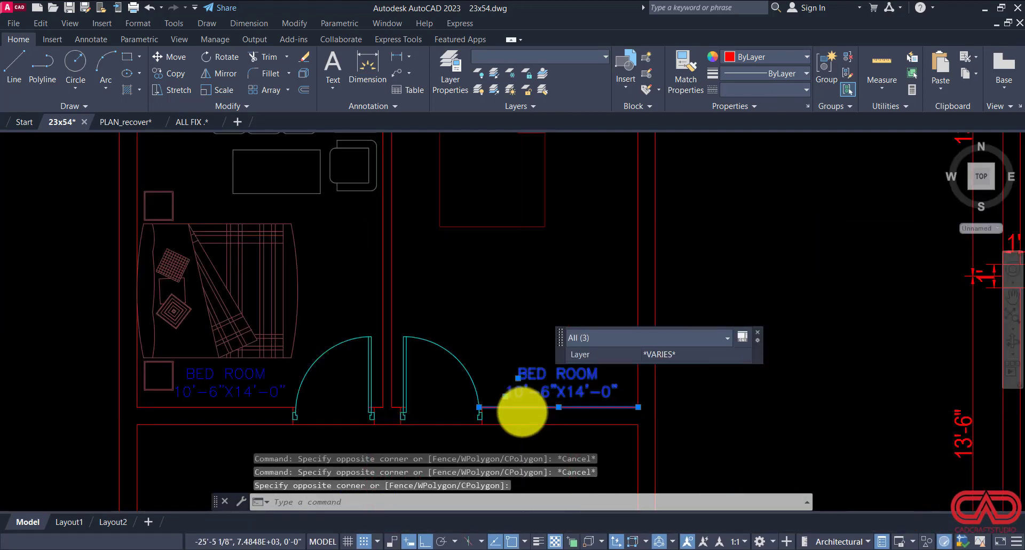
pyautogui.keyDown('shift'); pyautogui.click(507, 405); pyautogui.keyUp('shift')
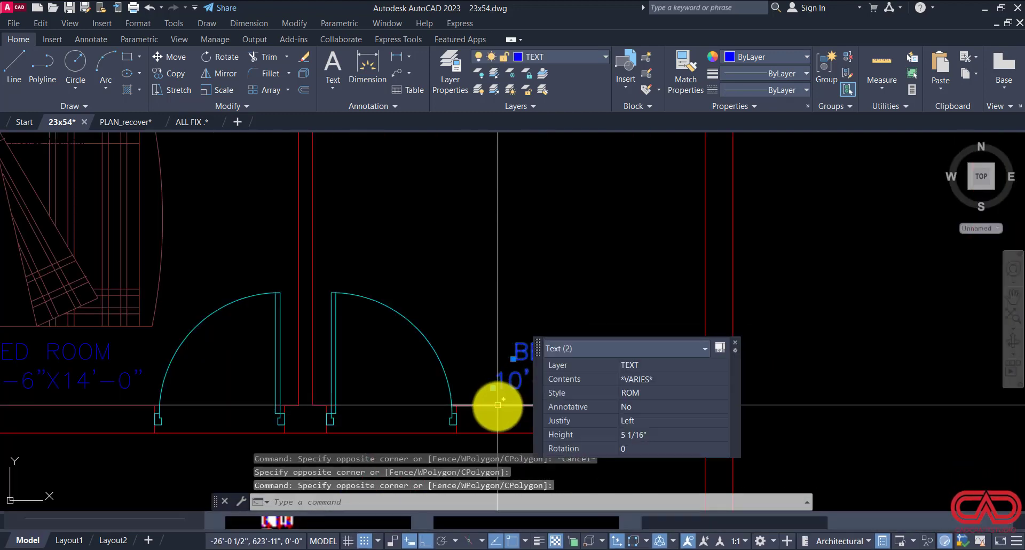
pyautogui.write('M')
pyautogui.press('Return')
pyautogui.click(516, 399)
pyautogui.scroll(-5, 515, 398)
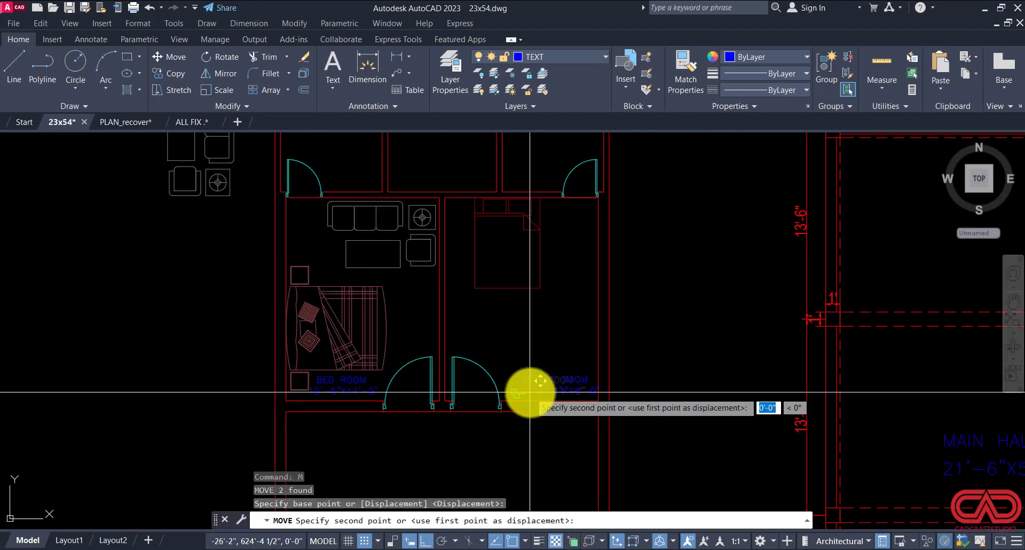
pyautogui.press('F8')
pyautogui.click(465, 325)
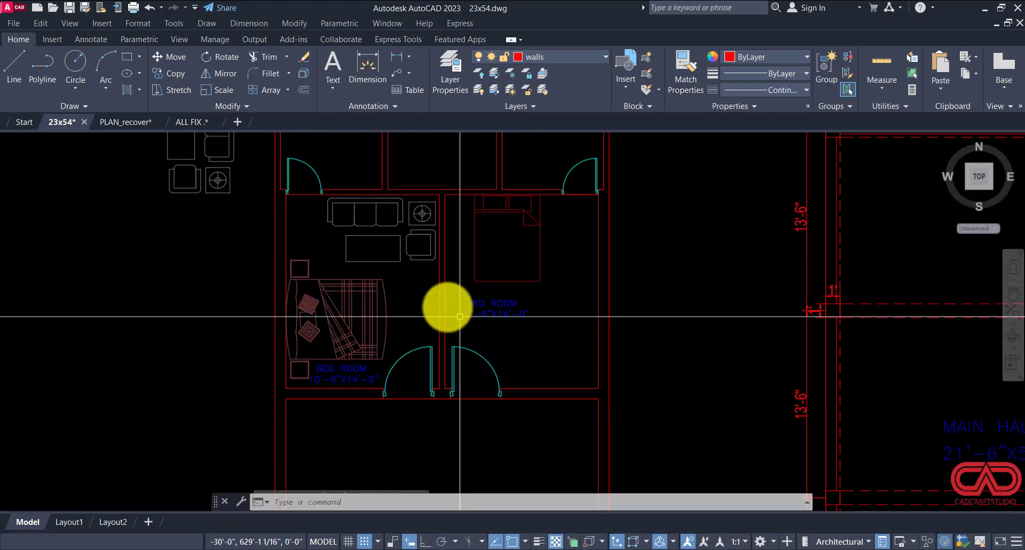
# Step: Copy the rotated sofa set by its lower-right corner into the second bedroom's lower-right corner, opposite the door
pyautogui.scroll(-4, 376, 275)
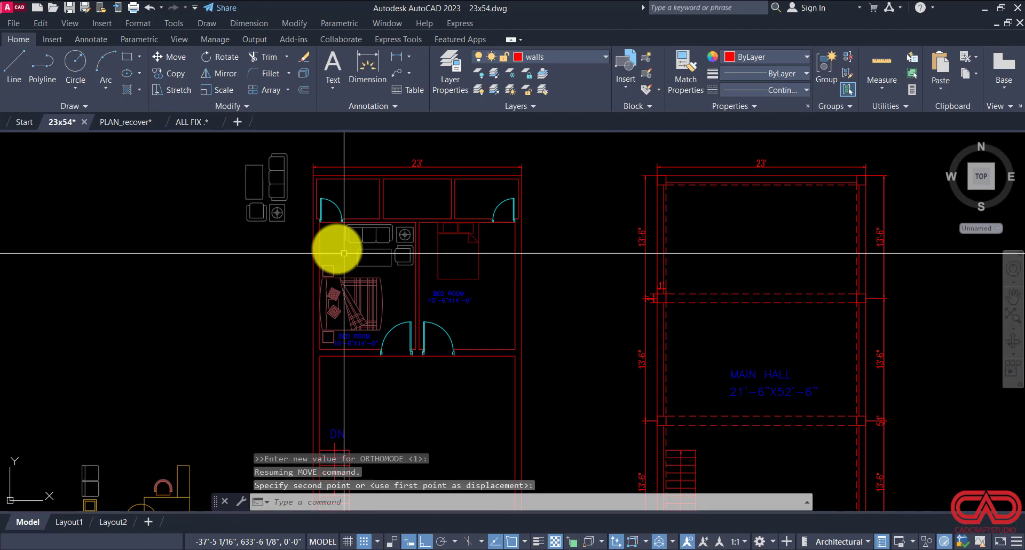
pyautogui.click(286, 165)
pyautogui.write('c')
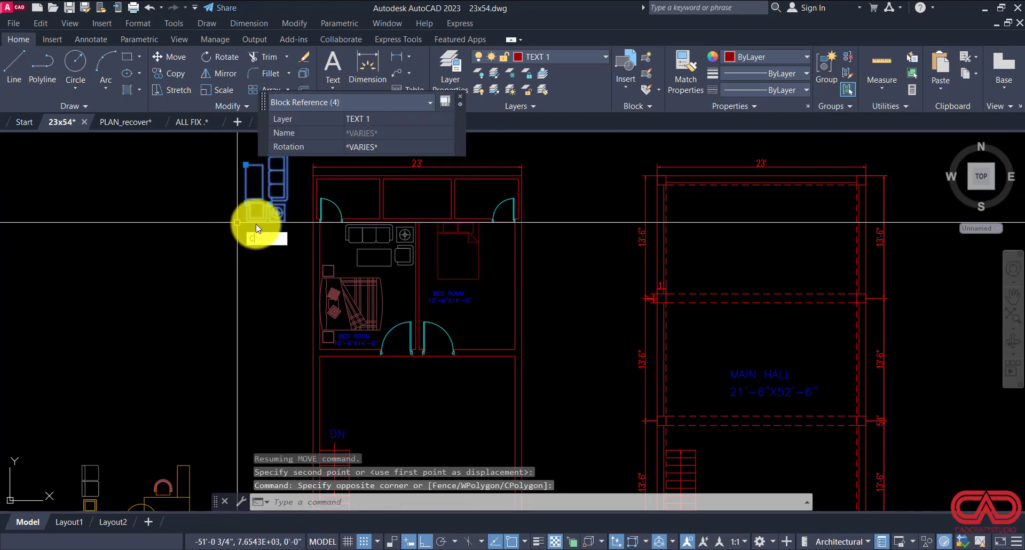
pyautogui.write('o')
pyautogui.press('Return')
pyautogui.scroll(3, 283, 223)
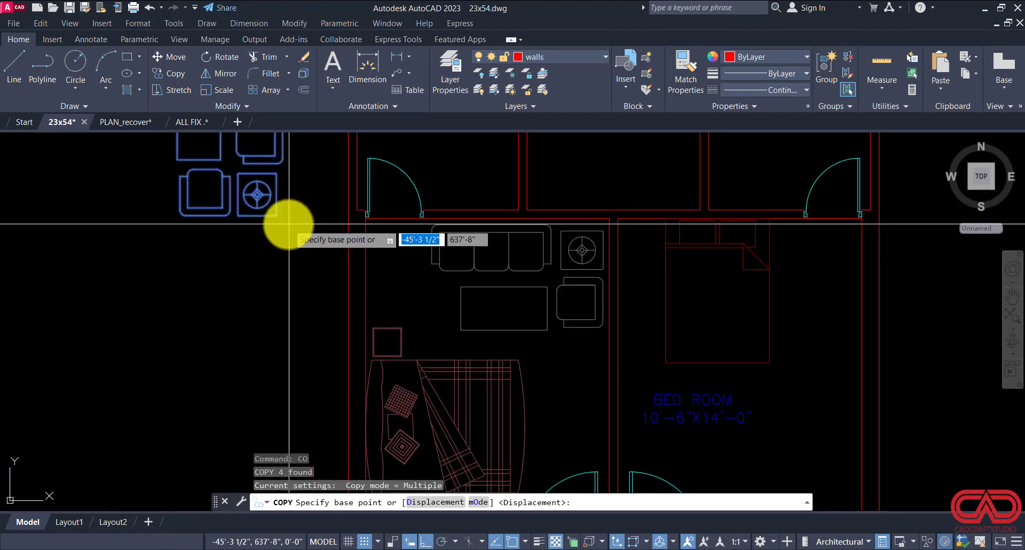
pyautogui.click(287, 224)
pyautogui.scroll(-5, 277, 223)
pyautogui.scroll(4, 421, 289)
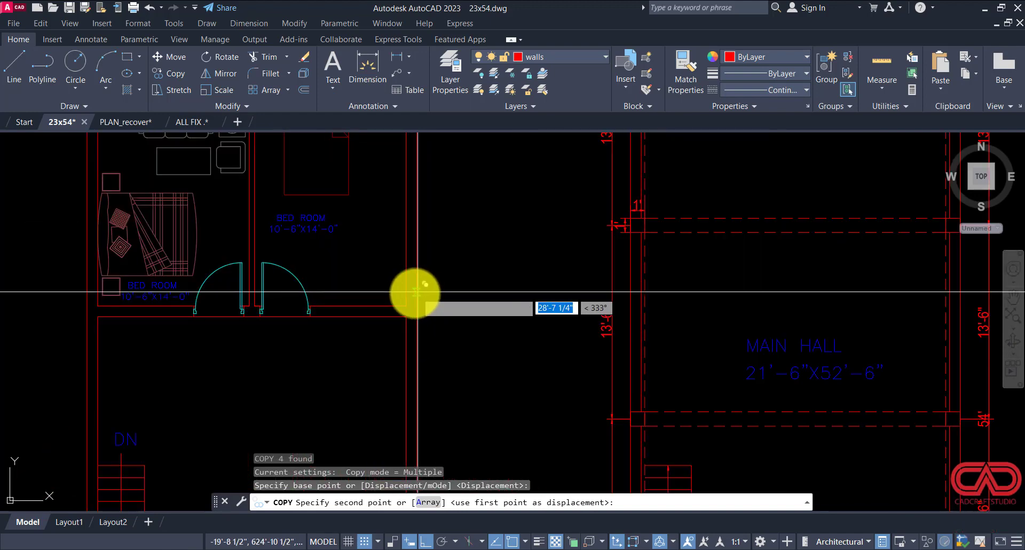
pyautogui.click(404, 302)
pyautogui.scroll(-2, 406, 300)
pyautogui.press('Escape')
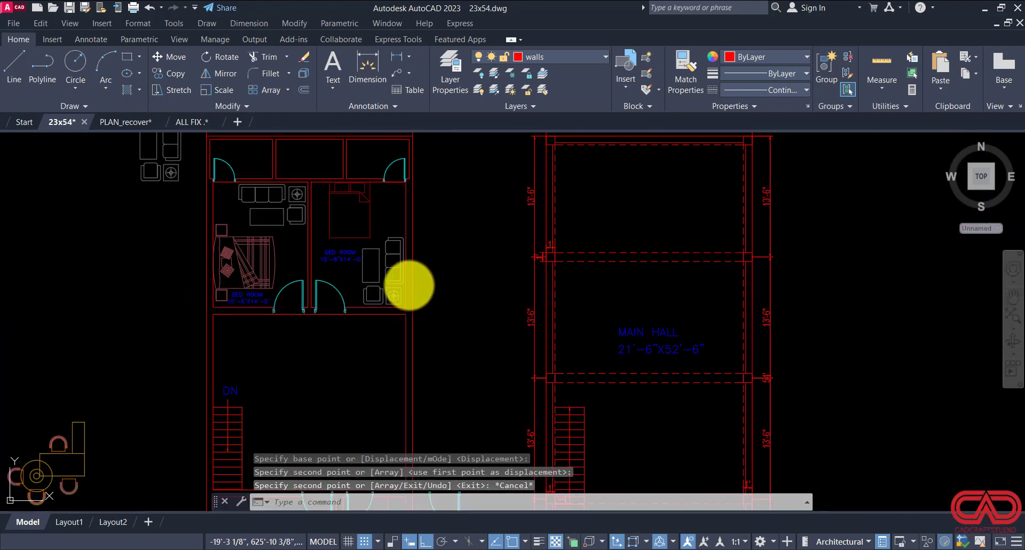
pyautogui.scroll(4, 333, 243)
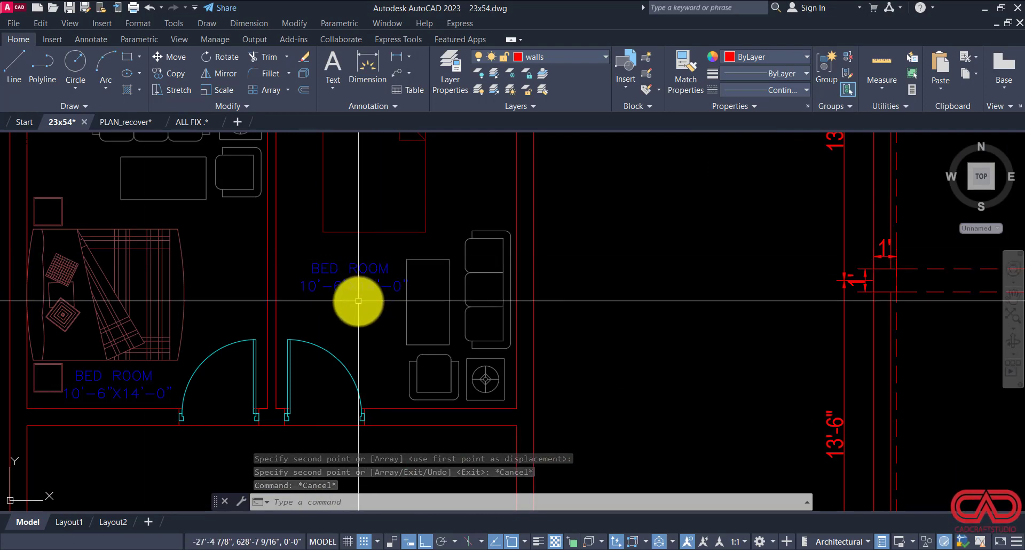
pyautogui.scroll(-2, 368, 320)
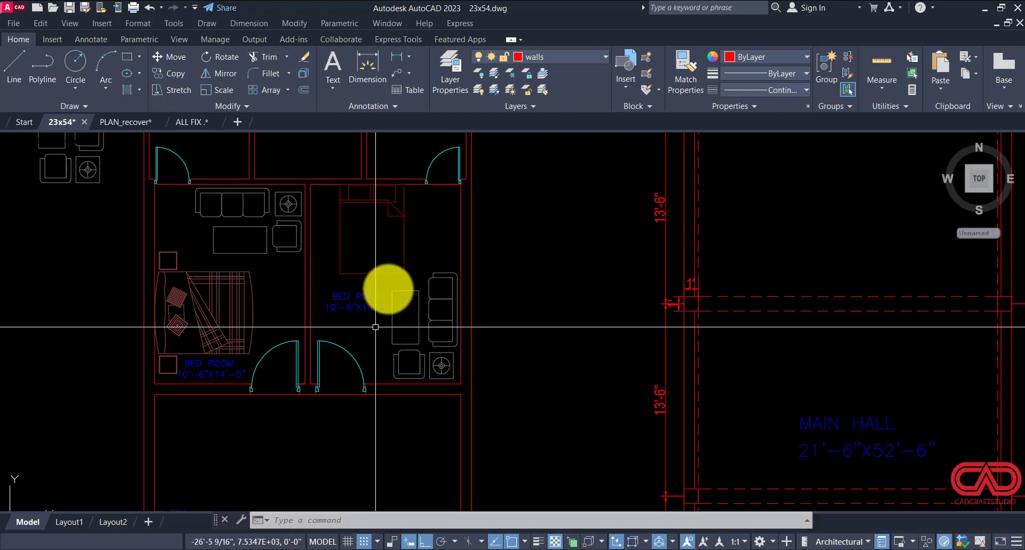
pyautogui.scroll(-4, 423, 280)
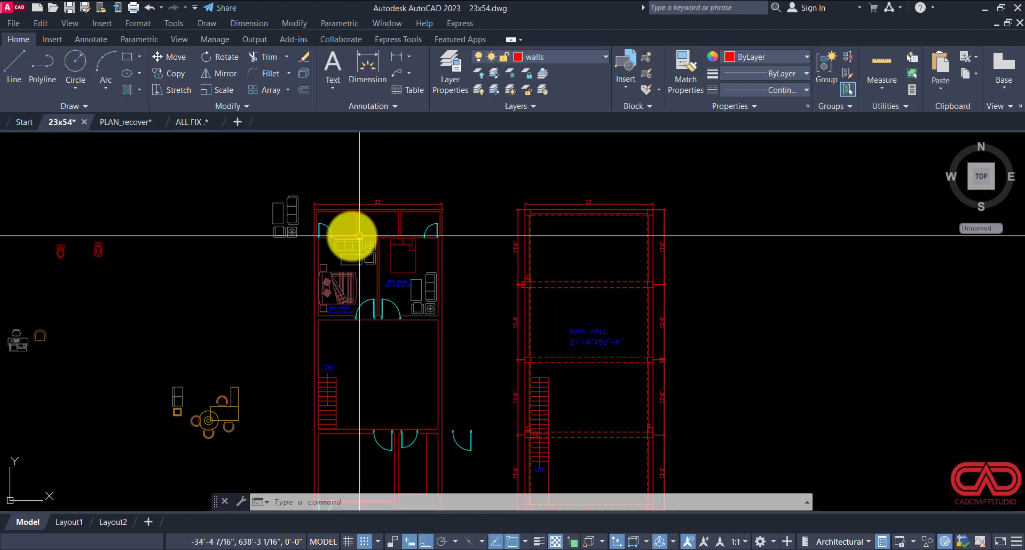
# Step: Move the washbasin block by its back-edge midpoint to the upper wall of the upper-left bath, above the door
pyautogui.scroll(-2, 338, 271)
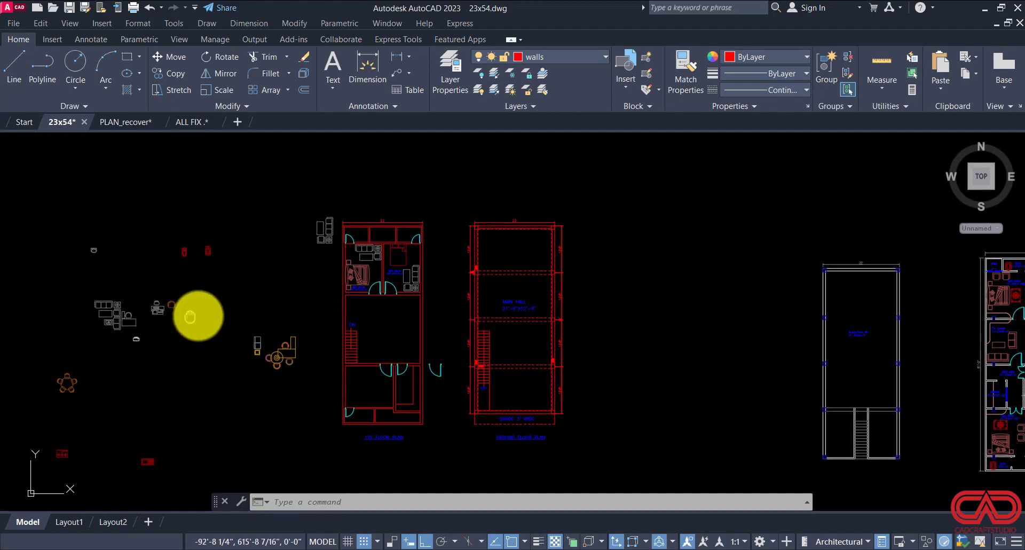
pyautogui.scroll(1, 321, 279)
pyautogui.scroll(3, 241, 215)
pyautogui.scroll(2, 185, 212)
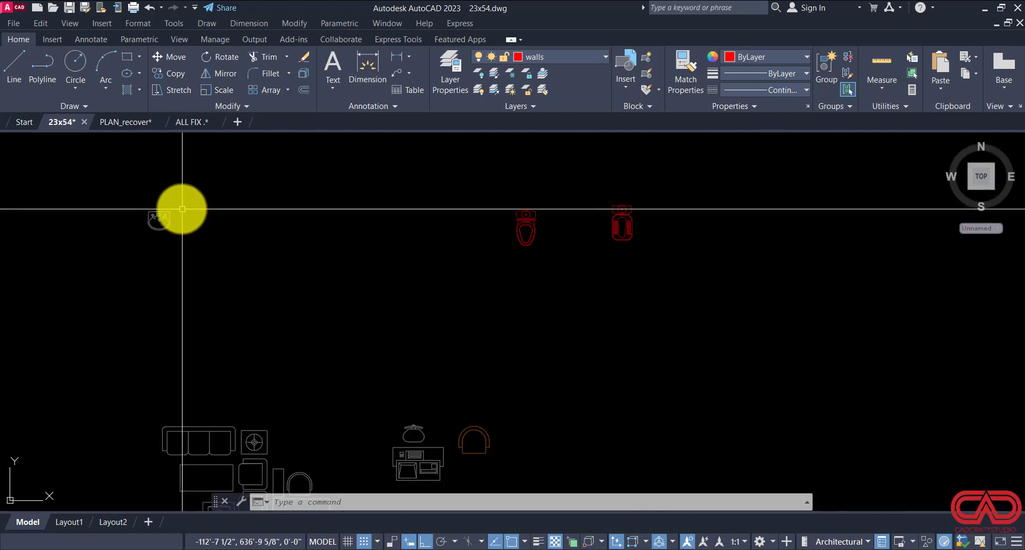
pyautogui.click(180, 211)
pyautogui.click(126, 235)
pyautogui.write('m')
pyautogui.press('Return')
pyautogui.scroll(3, 149, 213)
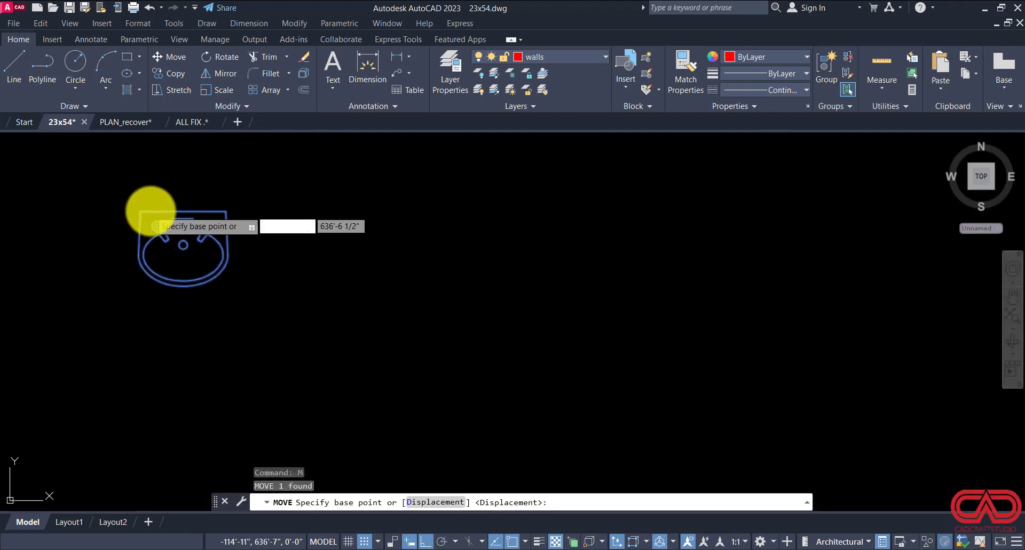
pyautogui.click(183, 218)
pyautogui.scroll(-3, 128, 254)
pyautogui.scroll(-3, 160, 251)
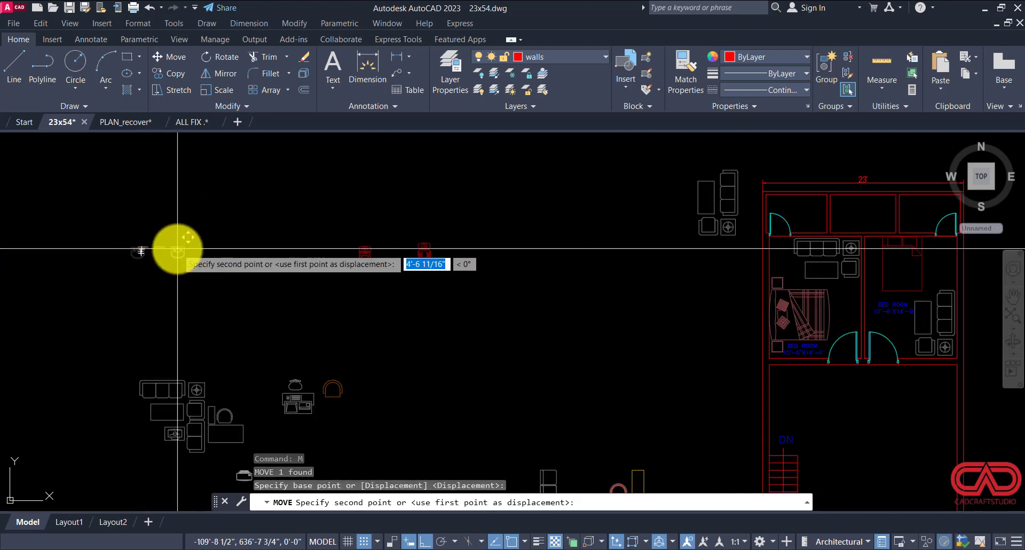
pyautogui.scroll(4, 783, 200)
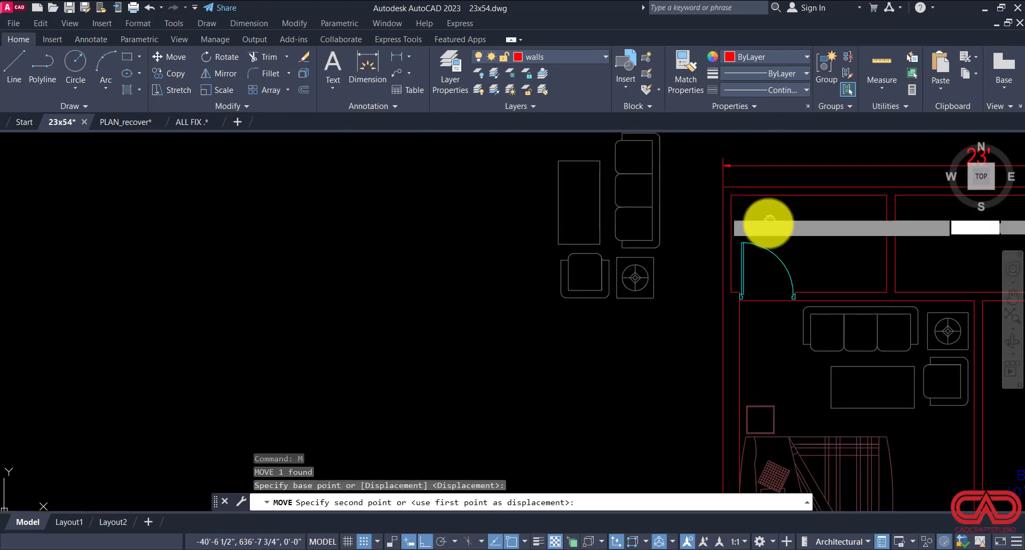
pyautogui.press('F8')
pyautogui.scroll(2, 737, 263)
pyautogui.scroll(2, 737, 263)
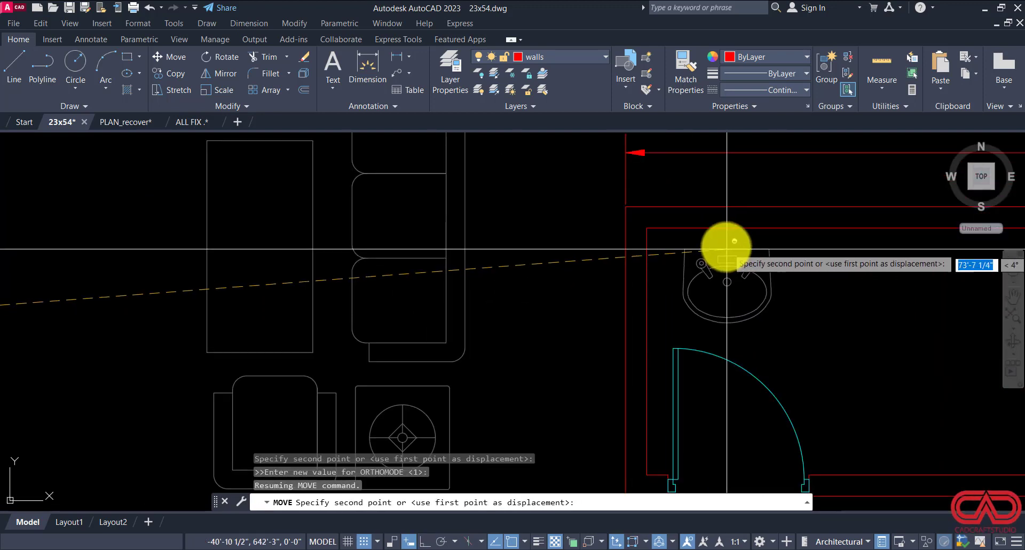
pyautogui.click(710, 230)
pyautogui.scroll(-7, 737, 266)
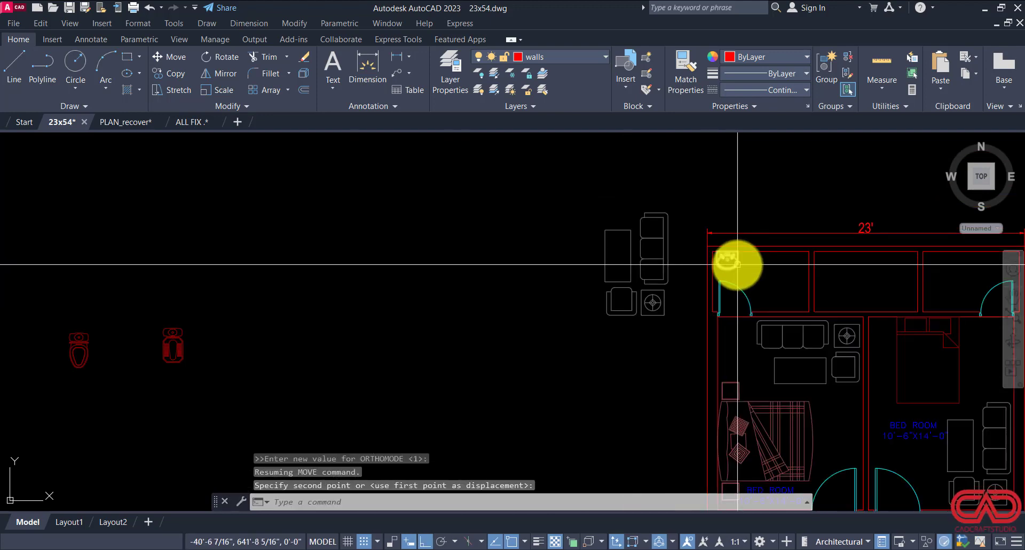
# Step: Move the squat-toilet wc block by its top midpoint to the upper-left bath's upper wall, at the end away from the washbasin
pyautogui.click(295, 328)
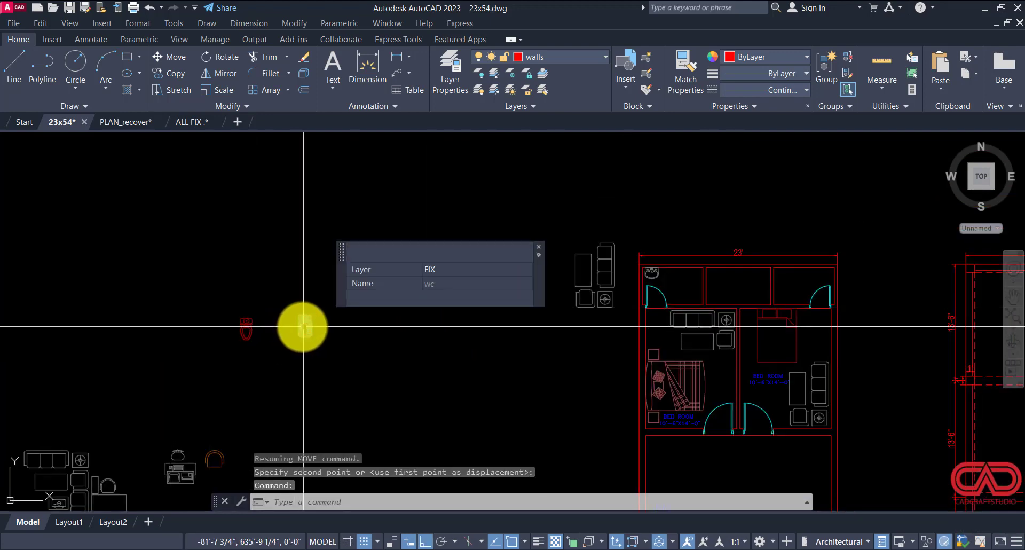
pyautogui.scroll(6, 298, 325)
pyautogui.write('m')
pyautogui.press('Return')
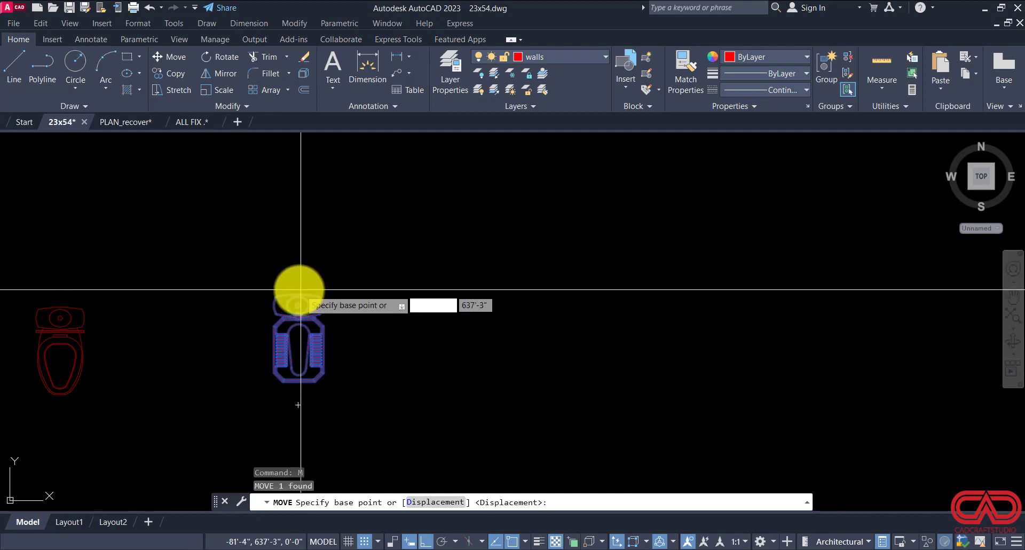
pyautogui.click(298, 290)
pyautogui.scroll(-4, 252, 328)
pyautogui.scroll(4, 604, 276)
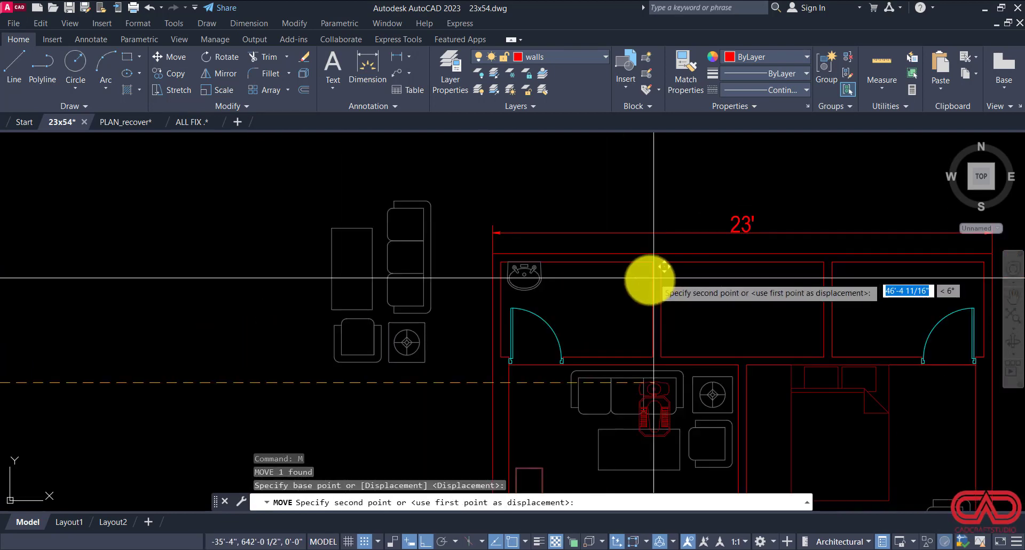
pyautogui.press('F8')
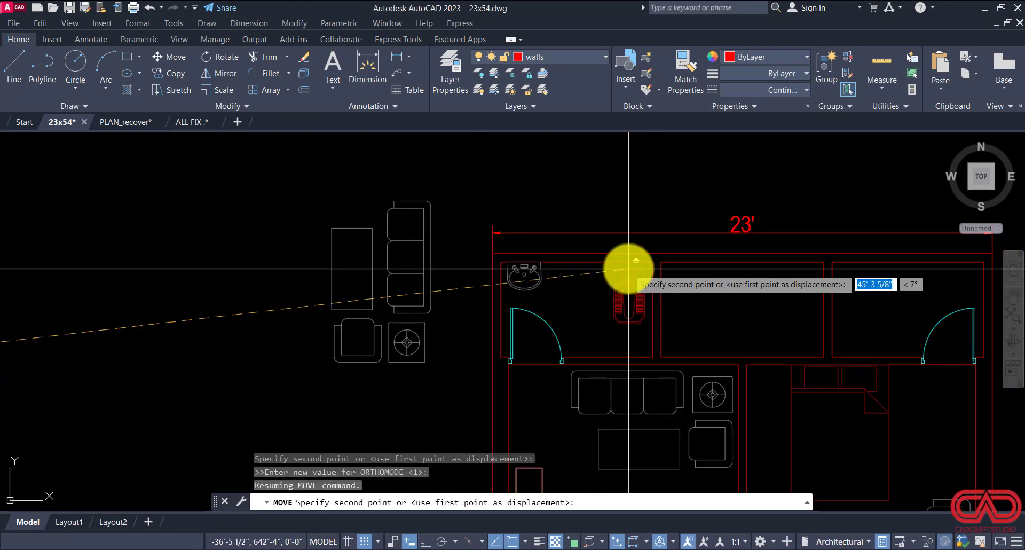
pyautogui.scroll(2, 625, 283)
# Step: Copy the BATH label and its 6'-6"X3'-3" size text from the 24' wide reference plan into the upper-left bath, between washbasin and wc
pyautogui.scroll(-6, 625, 283)
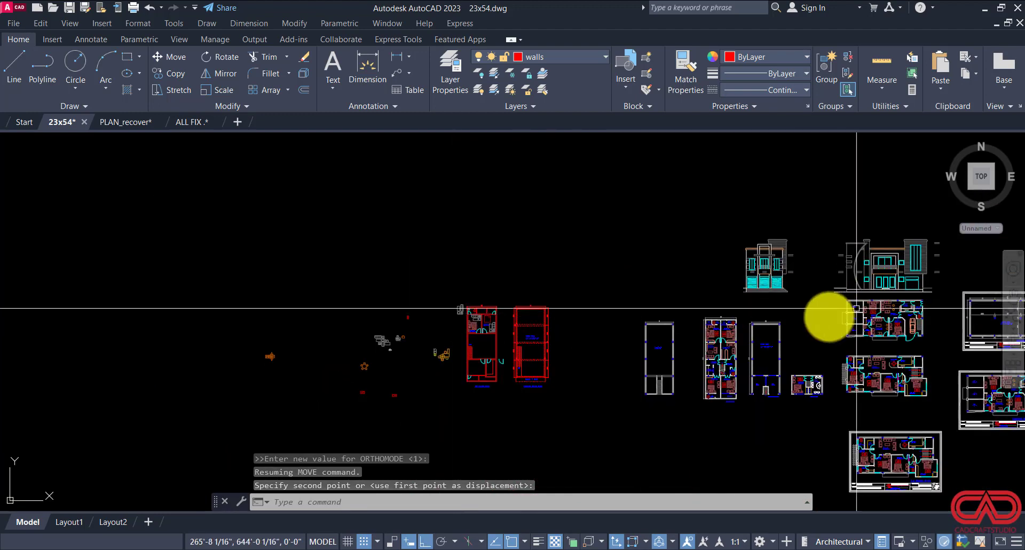
pyautogui.scroll(7, 659, 348)
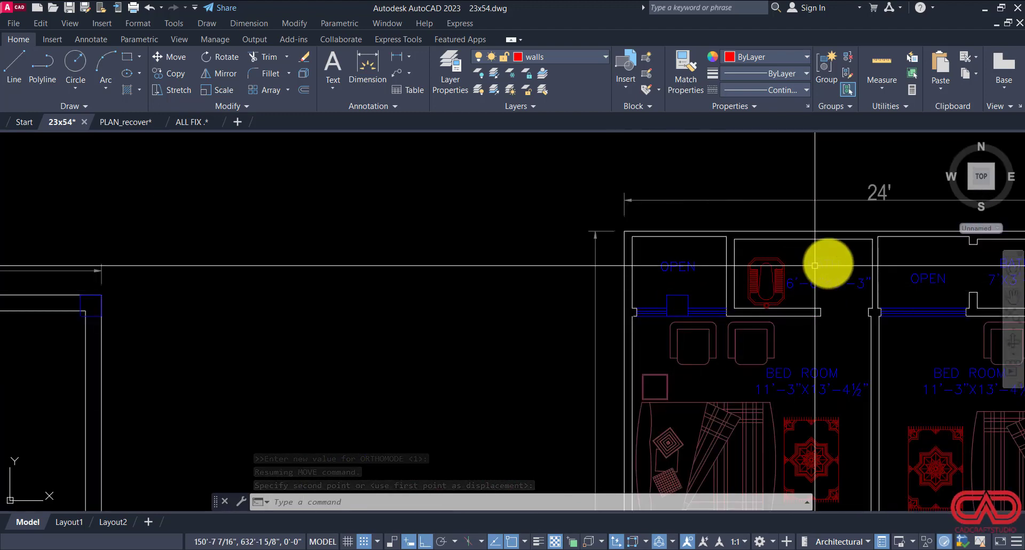
pyautogui.scroll(4, 833, 263)
pyautogui.click(863, 245)
pyautogui.click(767, 329)
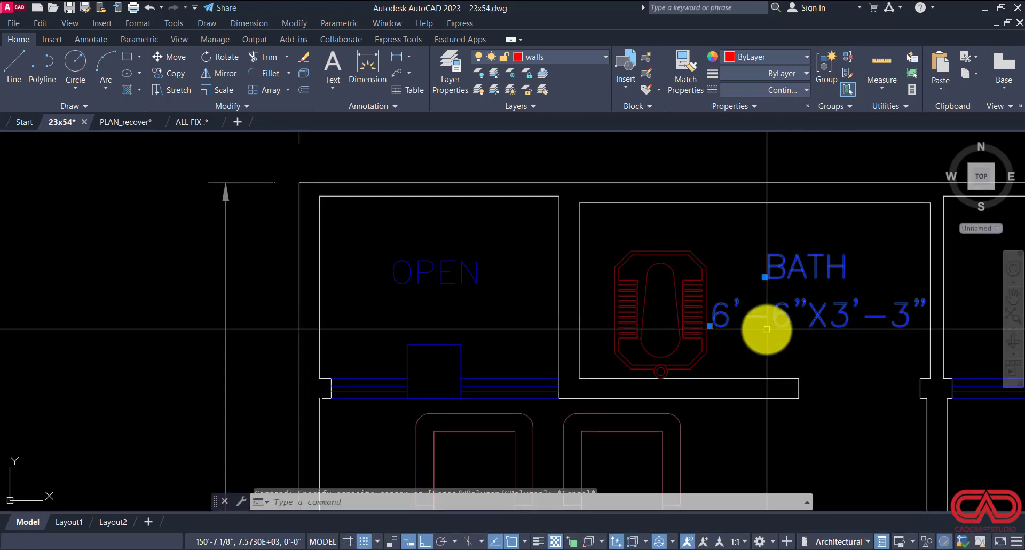
pyautogui.write('o')
pyautogui.press('Return')
pyautogui.click(794, 295)
pyautogui.scroll(-6, 840, 332)
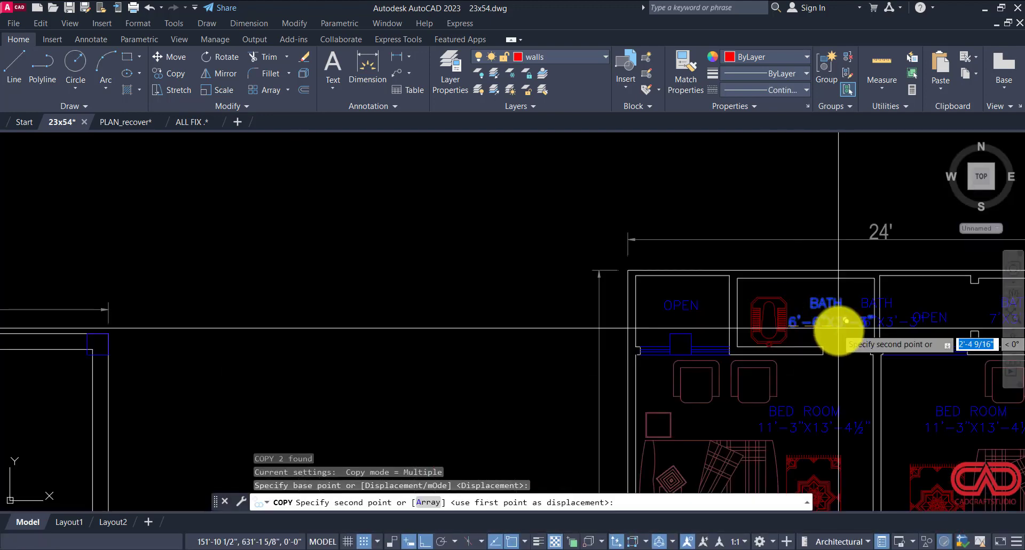
pyautogui.scroll(10, 208, 305)
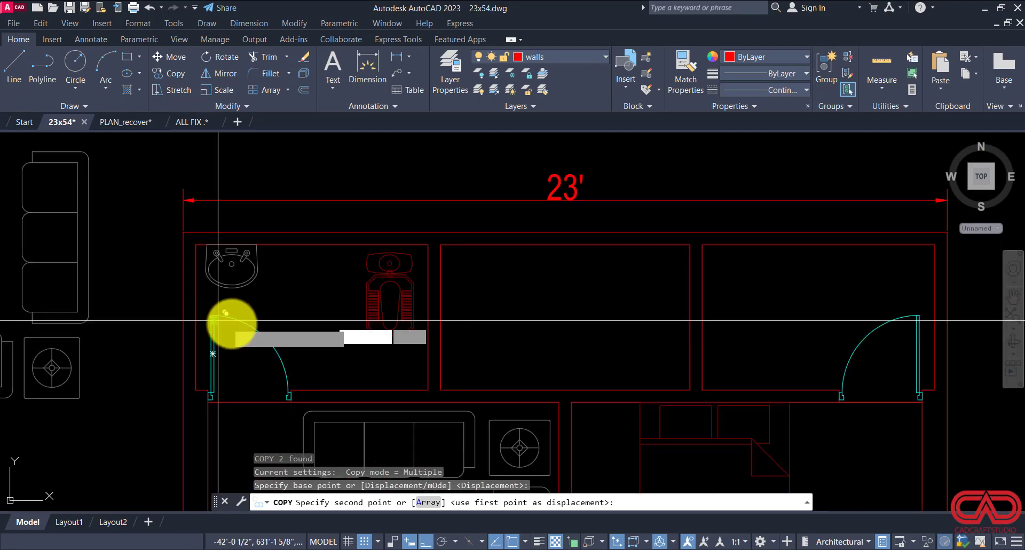
pyautogui.press('F8')
pyautogui.scroll(2, 244, 313)
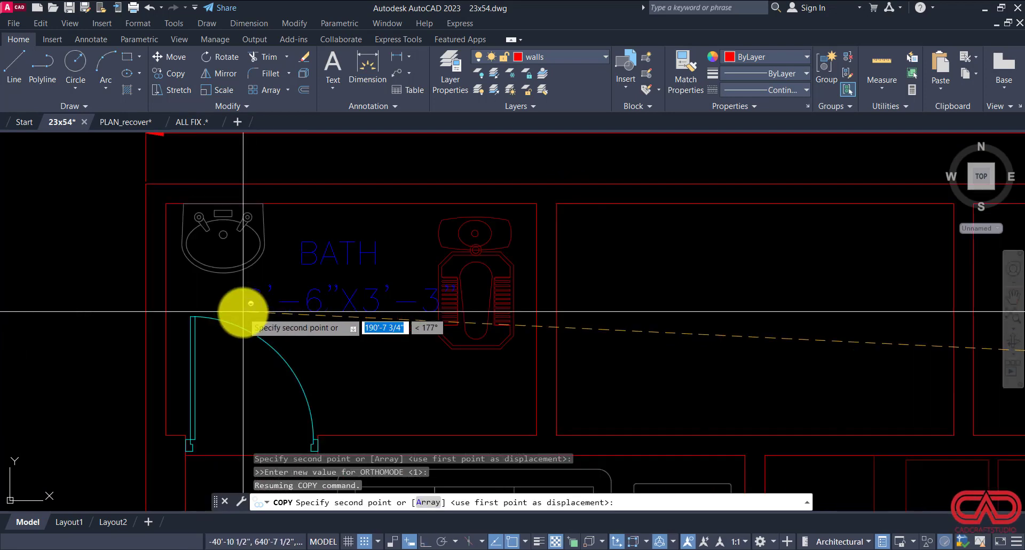
pyautogui.scroll(-3, 219, 309)
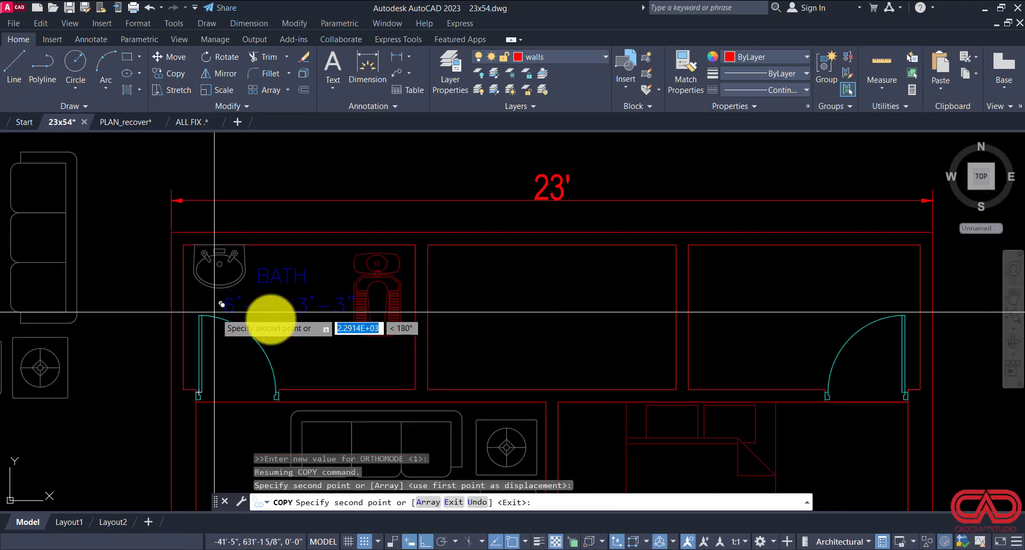
pyautogui.click(382, 323)
pyautogui.press('Escape')
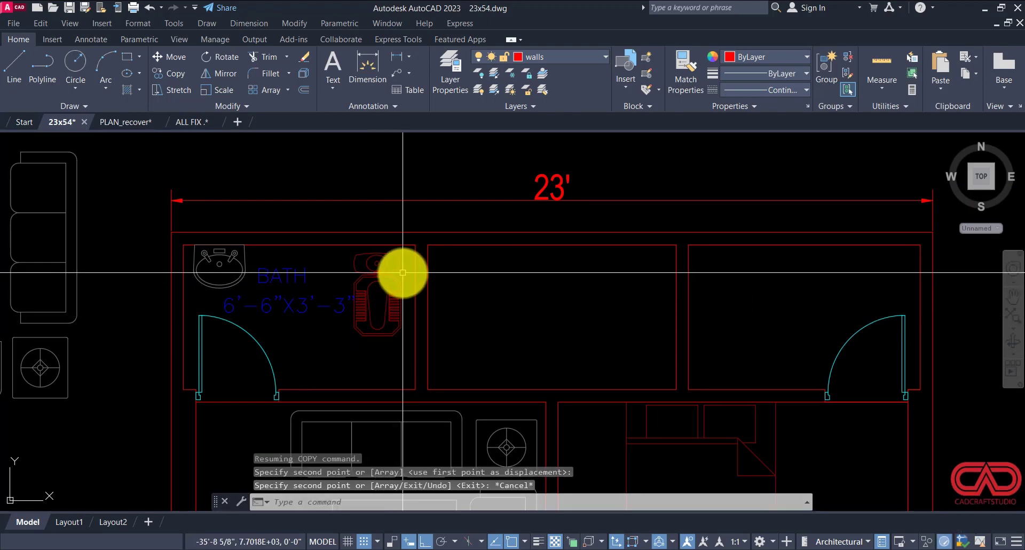
# Step: Mirror the washbasin, wc and BATH texts into the upper-right bath about the vertical line through the upper wall's midpoint, keeping the originals
pyautogui.click(405, 250)
pyautogui.click(227, 308)
pyautogui.write('M')
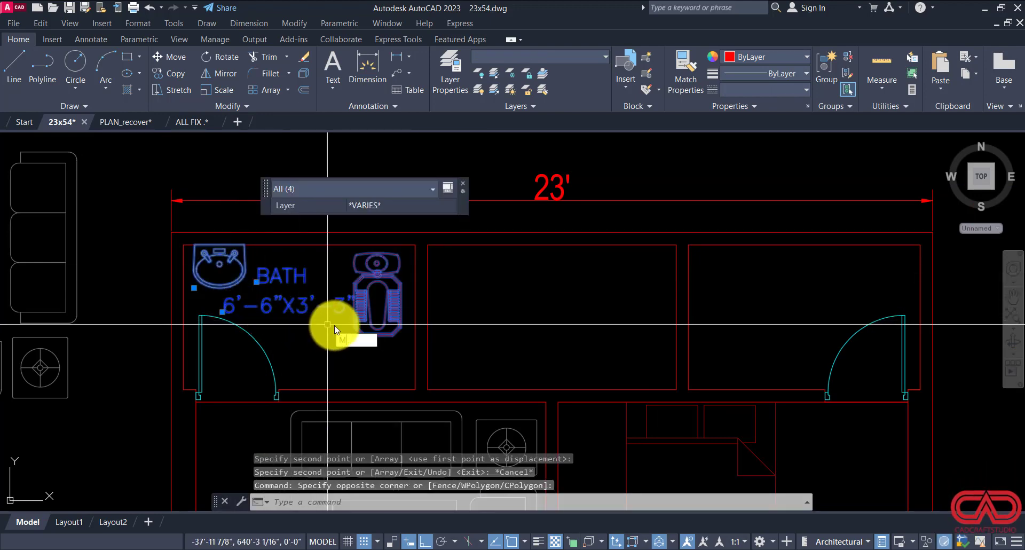
pyautogui.write('I')
pyautogui.press('Return')
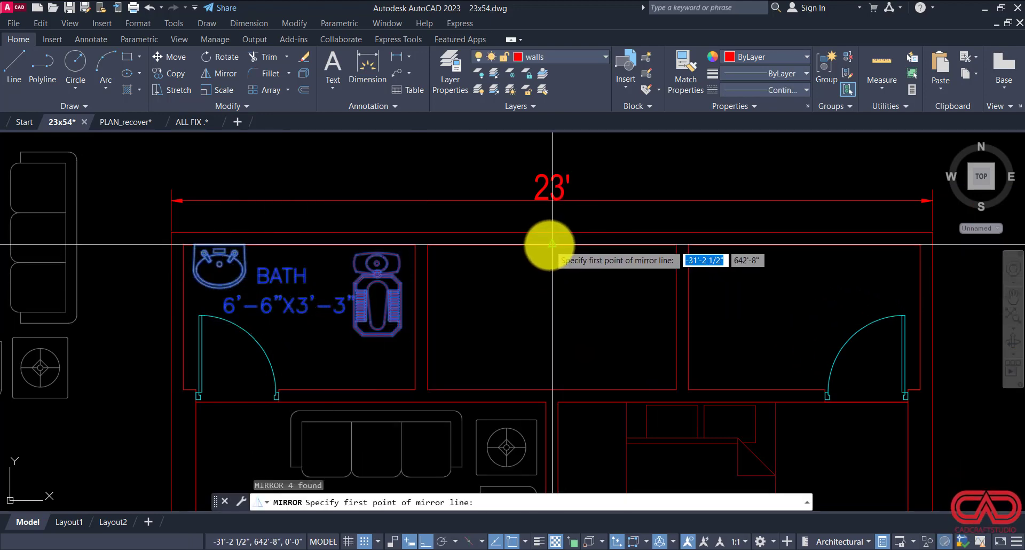
pyautogui.click(552, 244)
pyautogui.click(561, 286)
pyautogui.press('Return')
# Step: Erase the reversed BATH label and size text from the upper-right bath
pyautogui.click(829, 259)
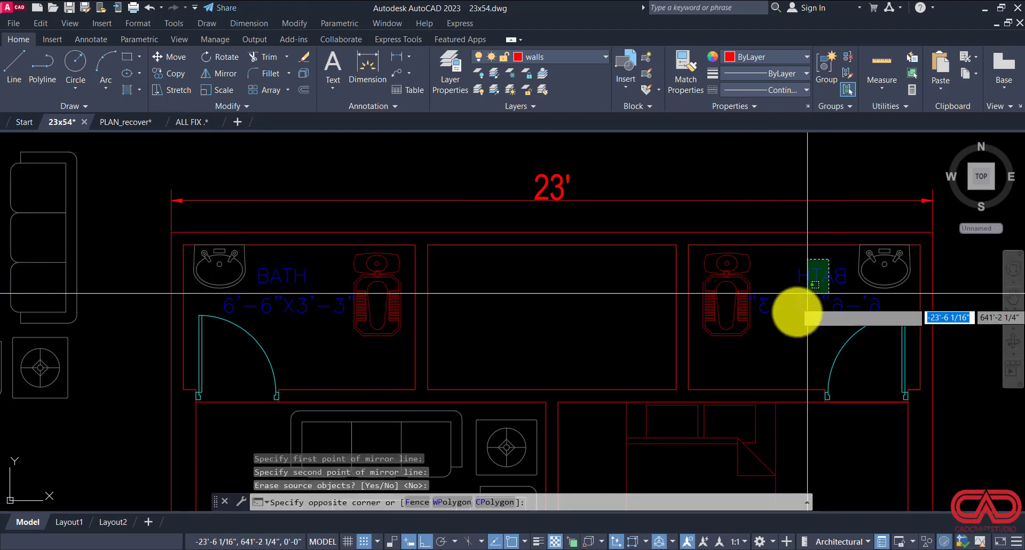
pyautogui.click(790, 324)
pyautogui.write('E')
pyautogui.press('Return')
# Step: Copy the upper-left bath's BATH label and size text horizontally into the upper-right bath, between the wc and the washbasin
pyautogui.click(331, 282)
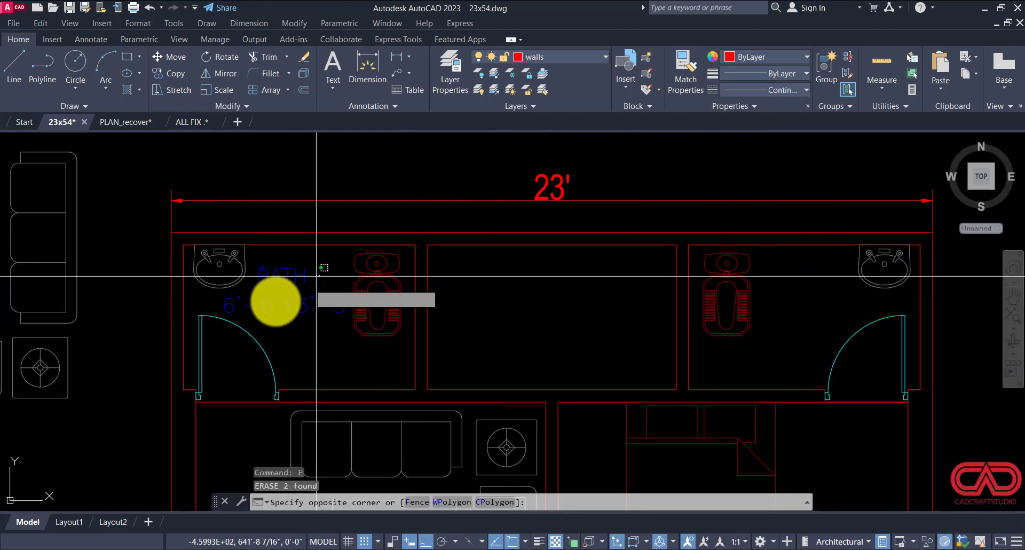
pyautogui.click(274, 304)
pyautogui.write('CO')
pyautogui.press('Return')
pyautogui.click(280, 307)
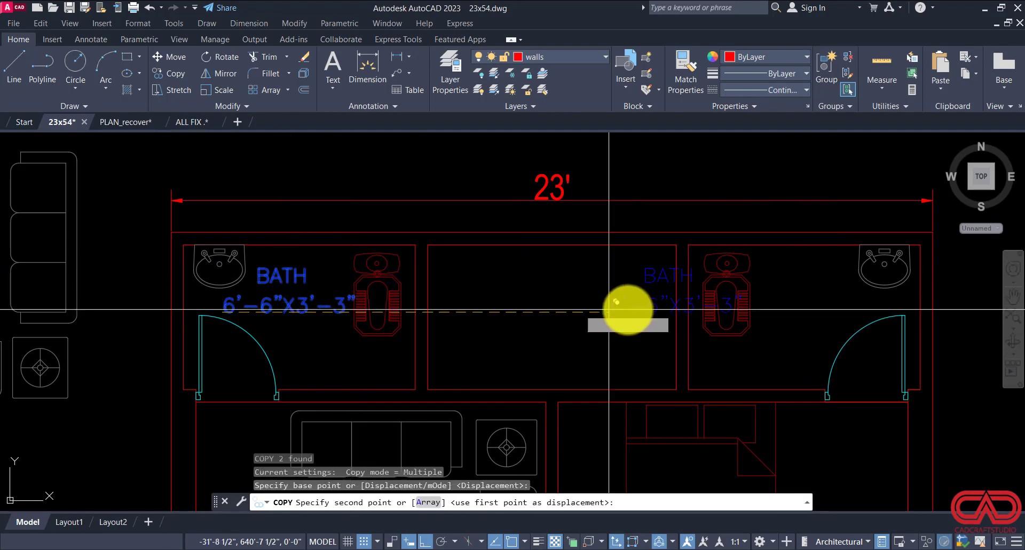
pyautogui.scroll(2, 755, 313)
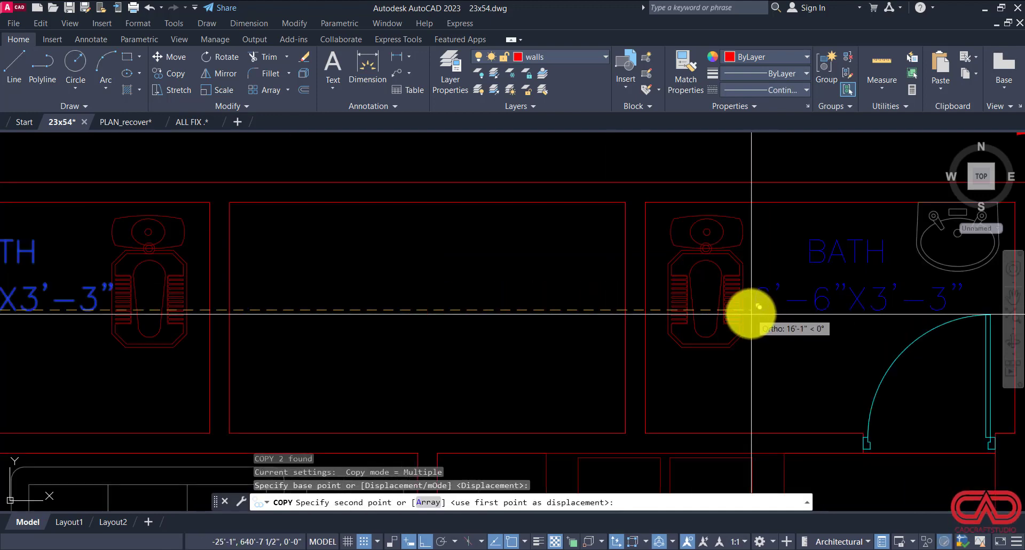
pyautogui.click(744, 309)
pyautogui.press('Escape')
# Step: Examine the 1st floor plan around the middle hall and its DN stair, checking the hall's left and upper inner wall lines
pyautogui.scroll(-3, 650, 317)
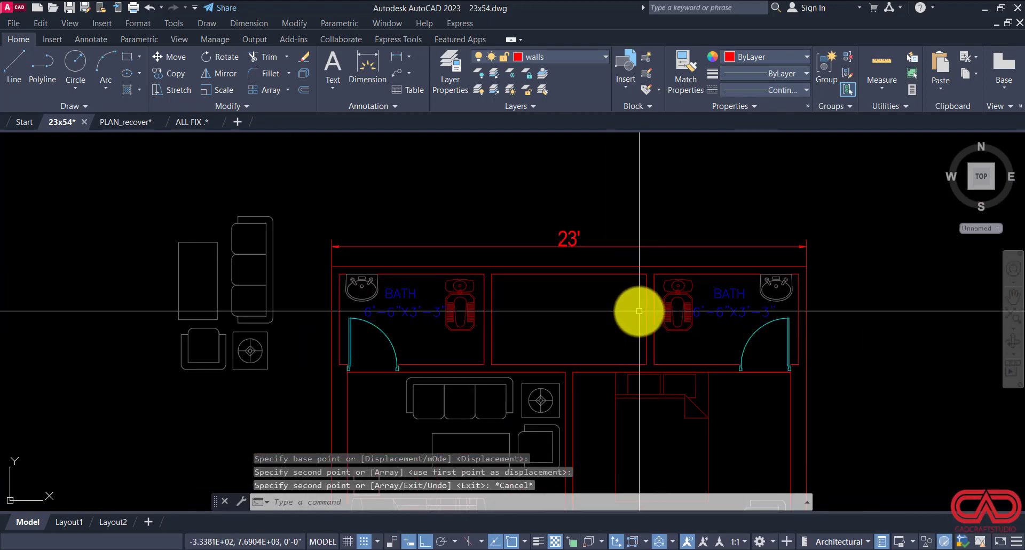
pyautogui.scroll(-3, 636, 309)
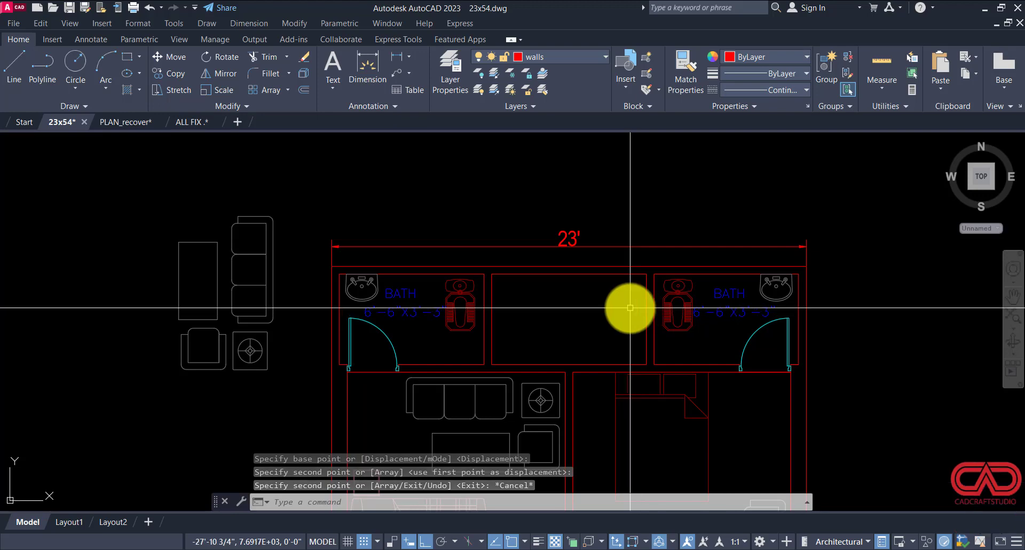
pyautogui.scroll(3, 563, 336)
pyautogui.scroll(-4, 567, 317)
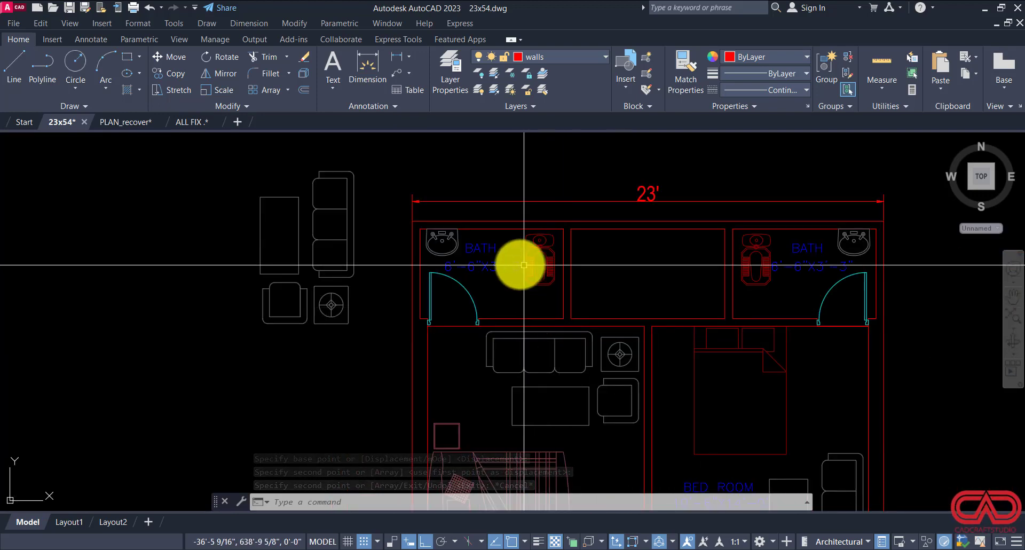
pyautogui.moveTo(528, 291); pyautogui.dragTo(500, 324, button='middle')
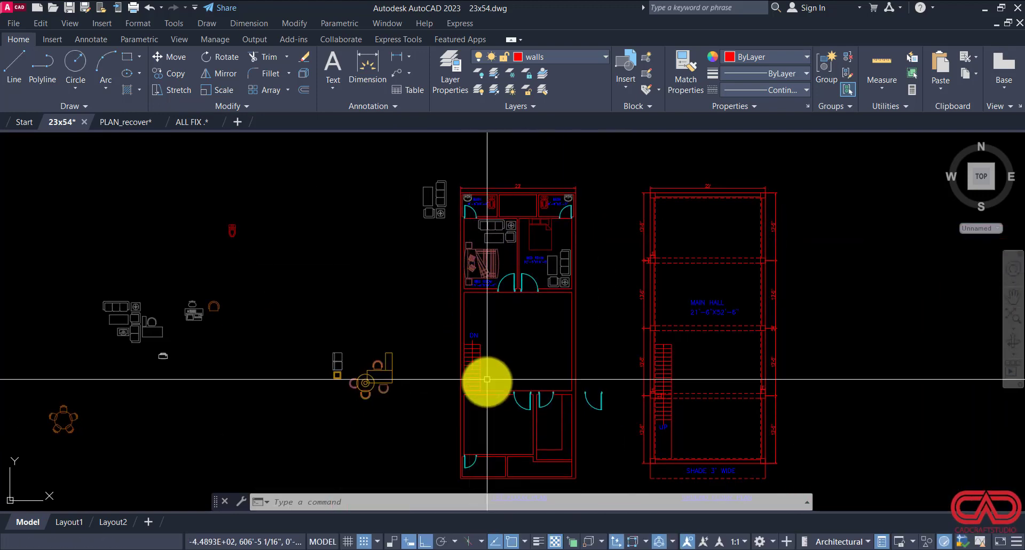
pyautogui.scroll(5, 469, 390)
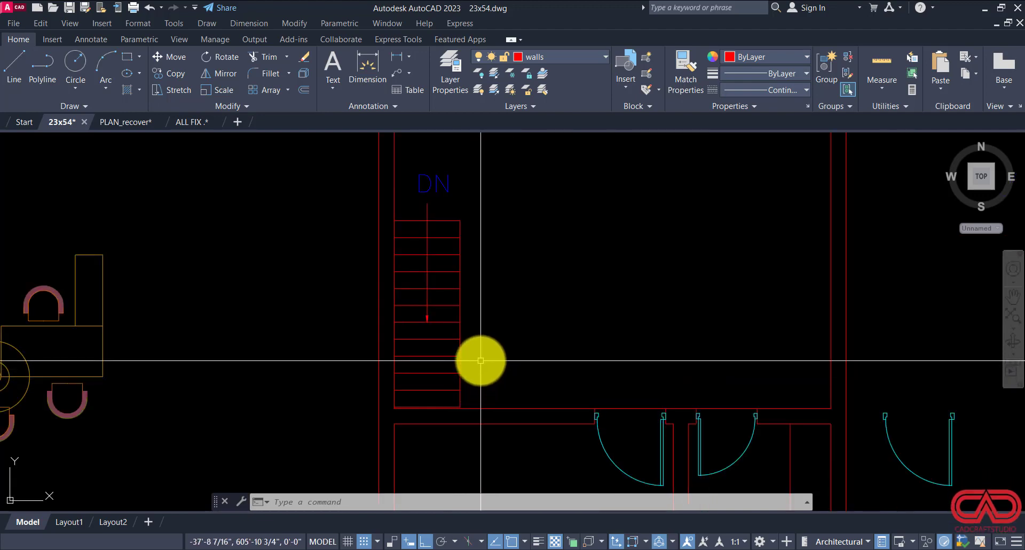
pyautogui.scroll(-5, 480, 346)
pyautogui.scroll(2, 486, 313)
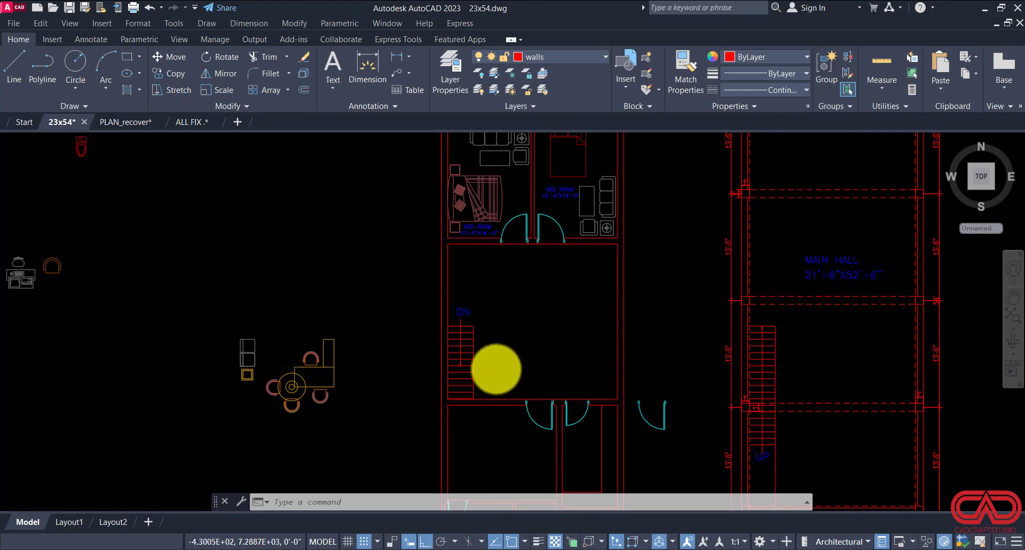
pyautogui.scroll(-2, 515, 318)
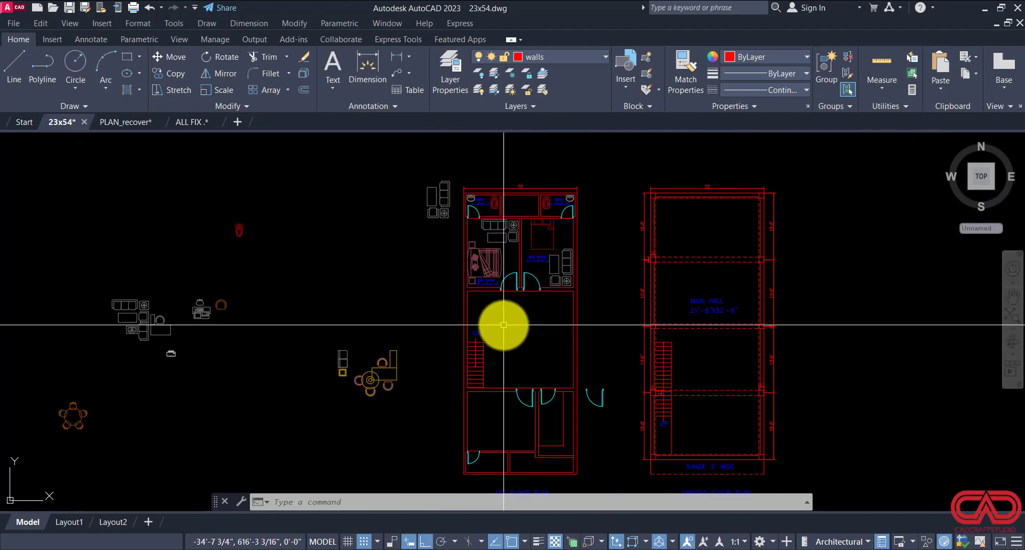
pyautogui.scroll(2, 471, 322)
pyautogui.scroll(1, 475, 302)
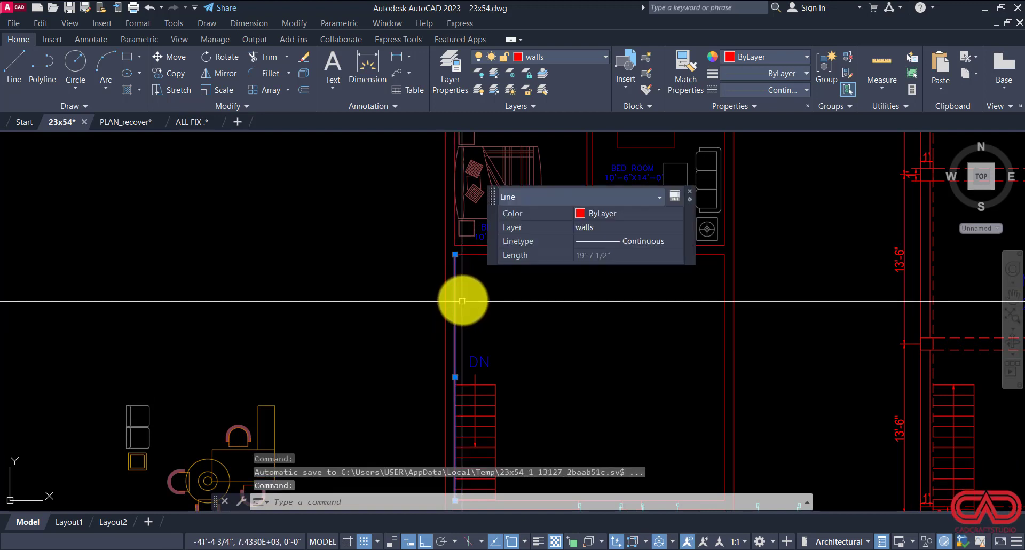
pyautogui.press('Escape')
pyautogui.click(482, 255)
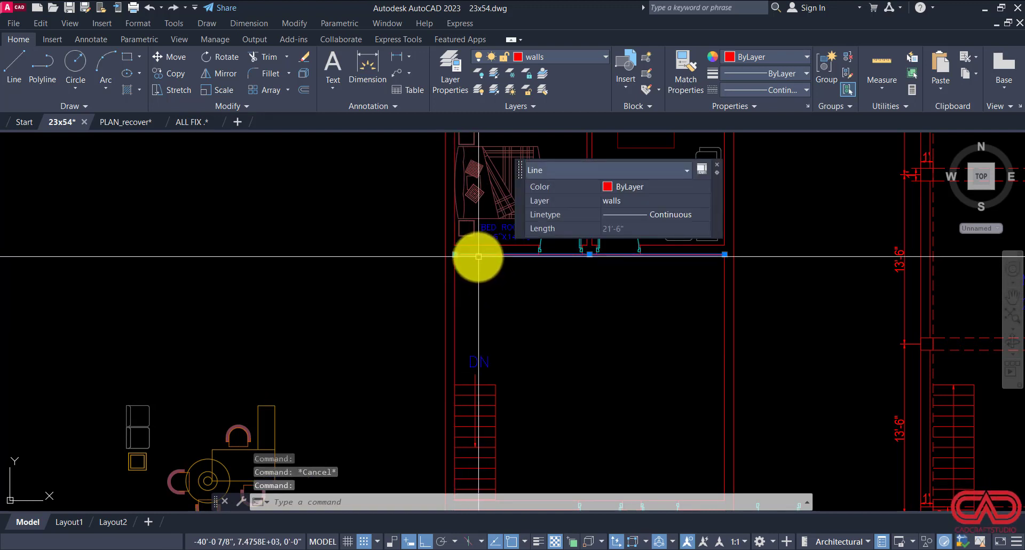
pyautogui.scroll(-2, 477, 283)
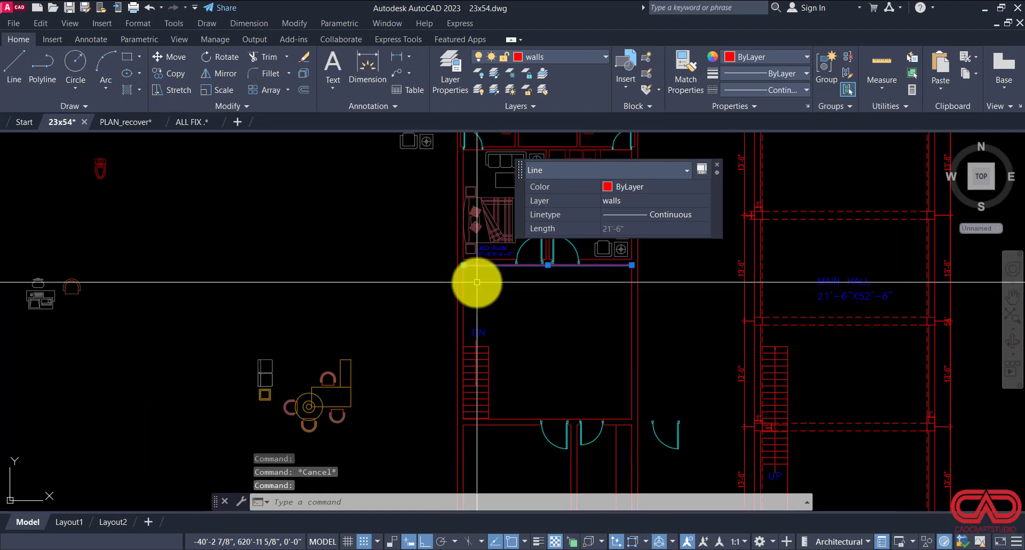
pyautogui.press('Escape')
pyautogui.scroll(2, 594, 282)
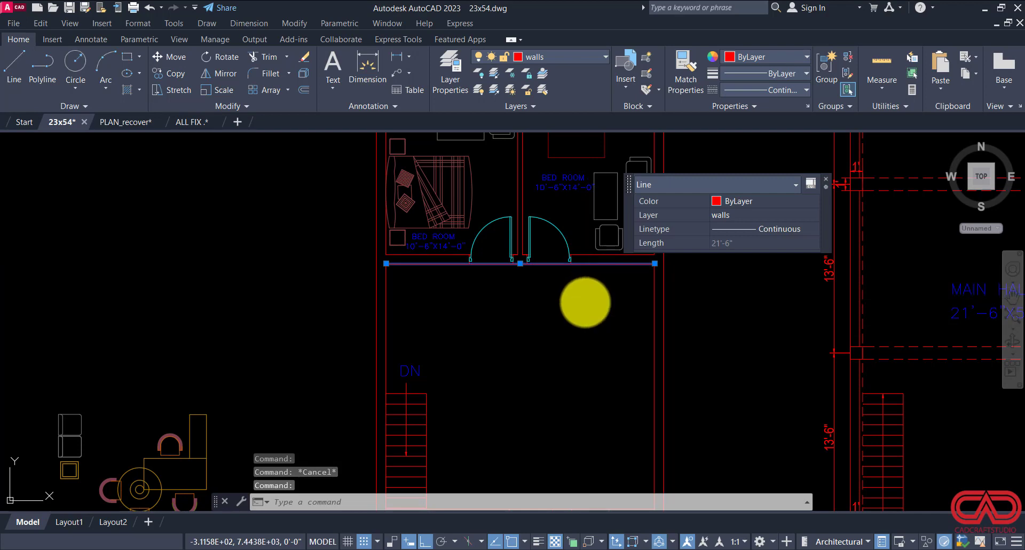
# Step: Offset the middle hall's upper and right inner wall lines 3'-6" into the hall to outline the new stair flights
pyautogui.write('o')
pyautogui.press('Return')
pyautogui.write('4')
pyautogui.press('Return')
pyautogui.click(583, 264)
pyautogui.click(603, 312)
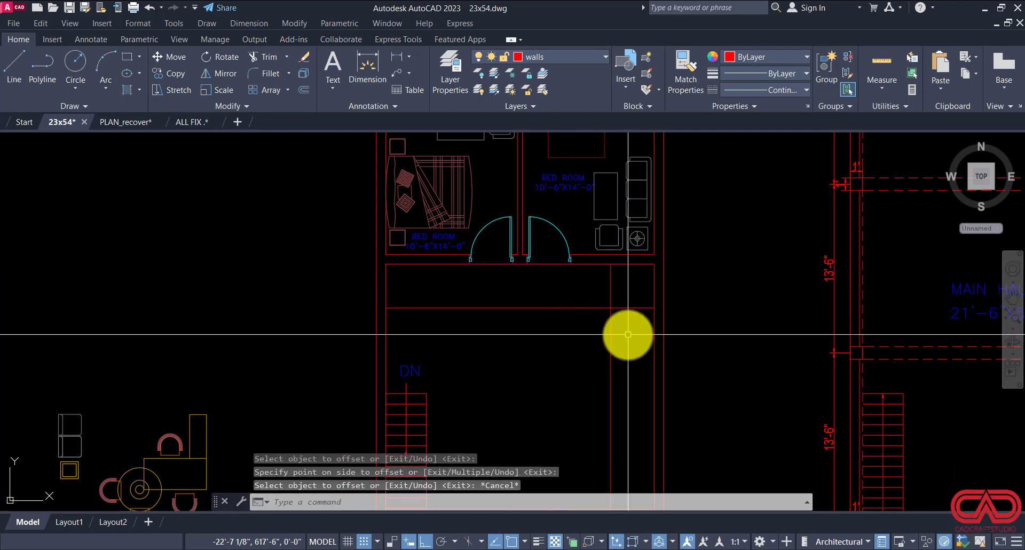
pyautogui.press('Escape')
pyautogui.press('Escape')
pyautogui.press('Escape')
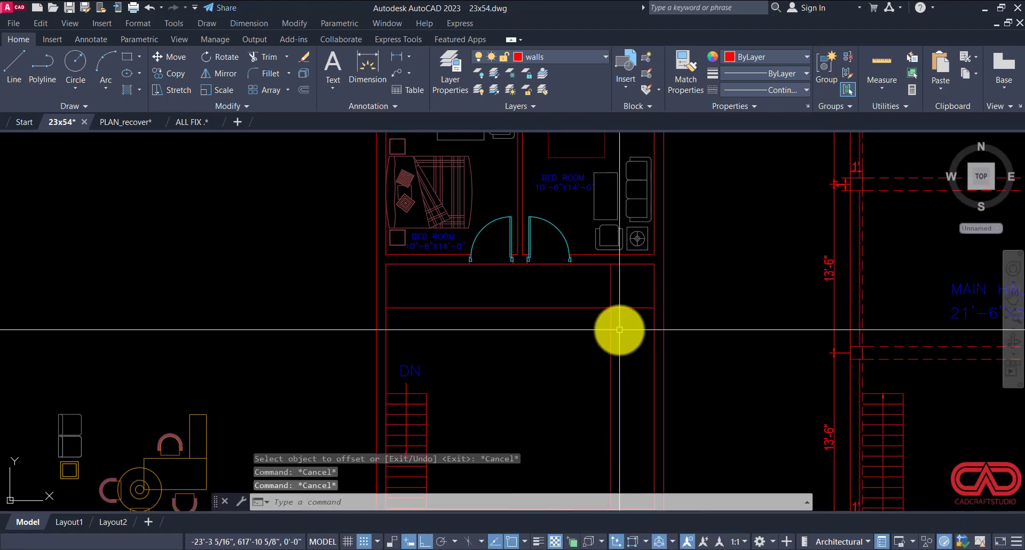
# Step: Draw two diagonal winder lines from the offset lines' intersection, one to the hall's upper wall and one to its right wall
pyautogui.write('l')
pyautogui.press('Return')
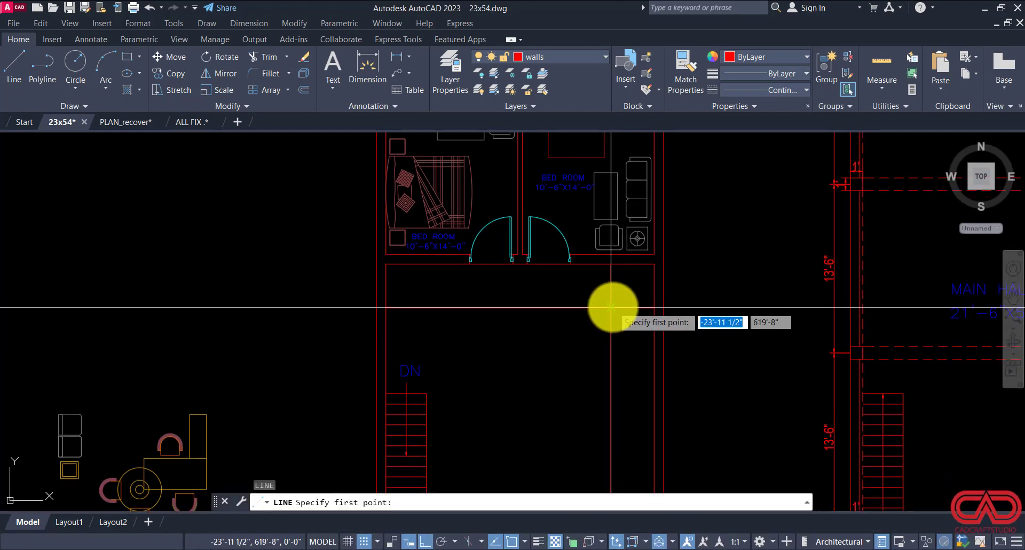
pyautogui.click(611, 307)
pyautogui.press('Escape')
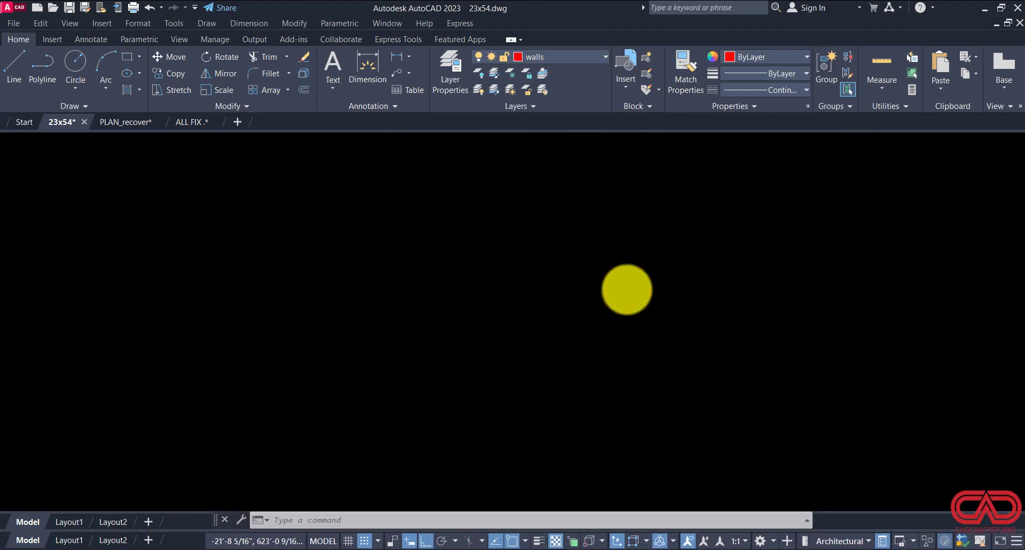
pyautogui.write('l')
pyautogui.press('Return')
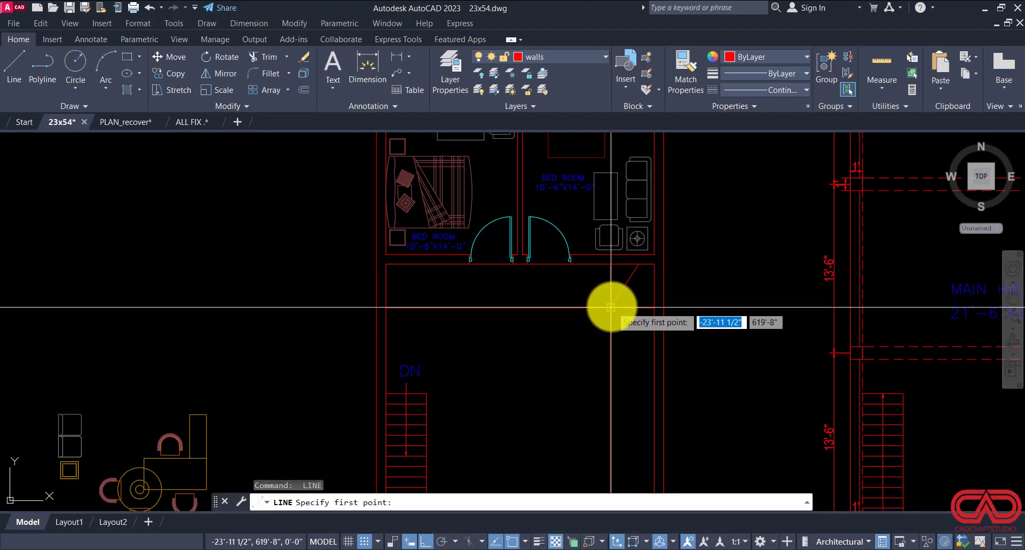
pyautogui.click(611, 307)
pyautogui.press('Escape')
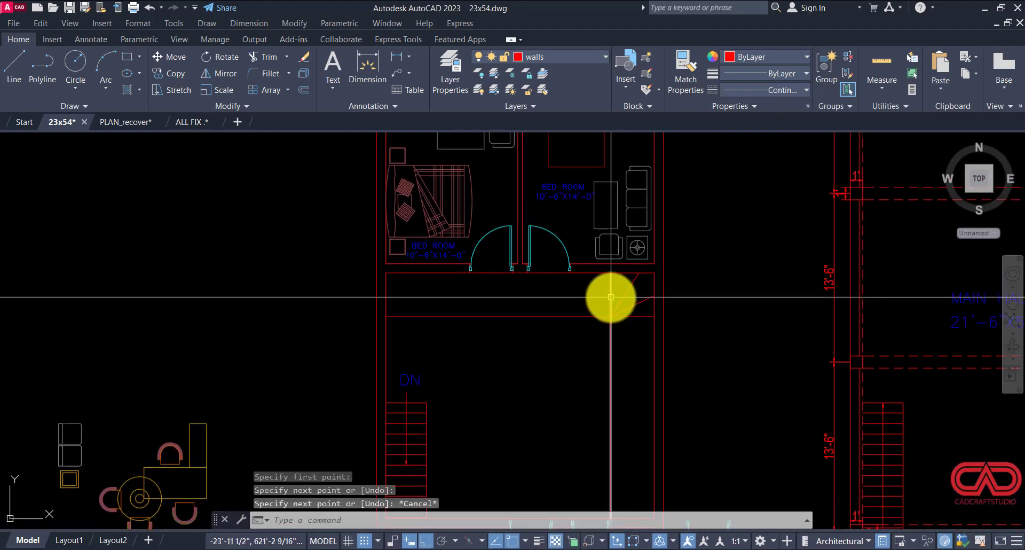
# Step: Offset the right flight's vertical inner line four times leftward at 10" spacing to form the upper flight's treads
pyautogui.click(610, 294)
pyautogui.write('o')
pyautogui.press('Return')
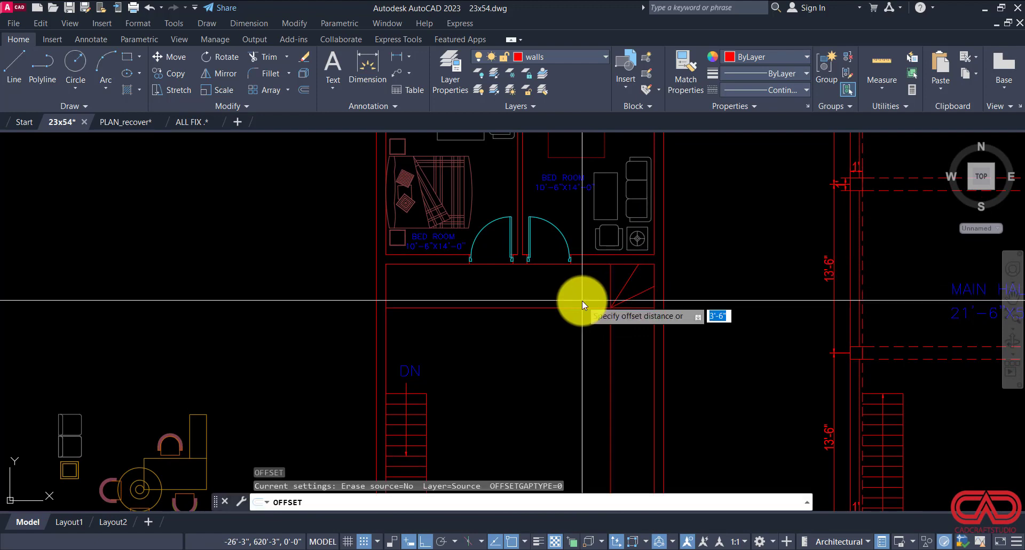
pyautogui.write('10')
pyautogui.press('Return')
pyautogui.click(610, 314)
pyautogui.click(531, 310)
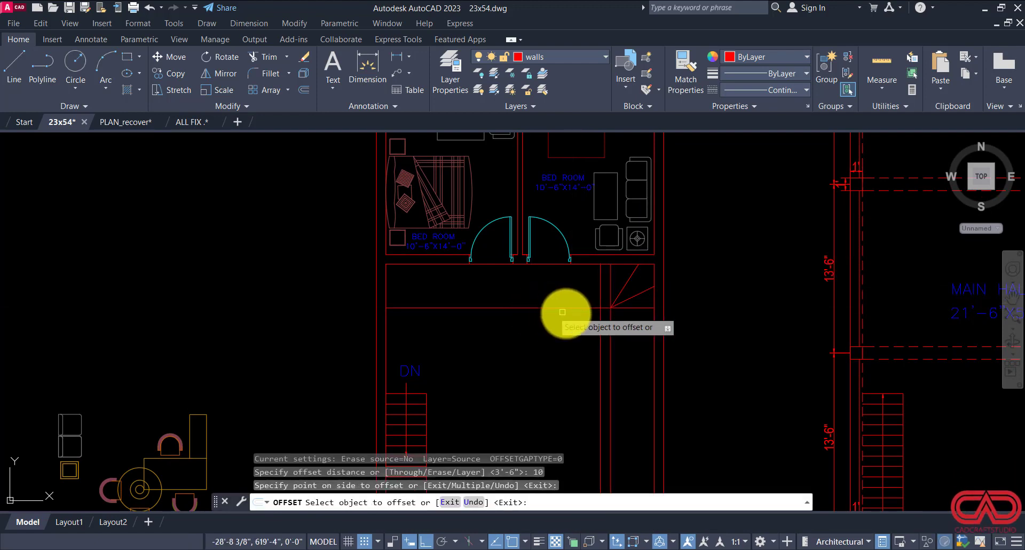
pyautogui.click(599, 322)
pyautogui.click(568, 321)
pyautogui.click(589, 322)
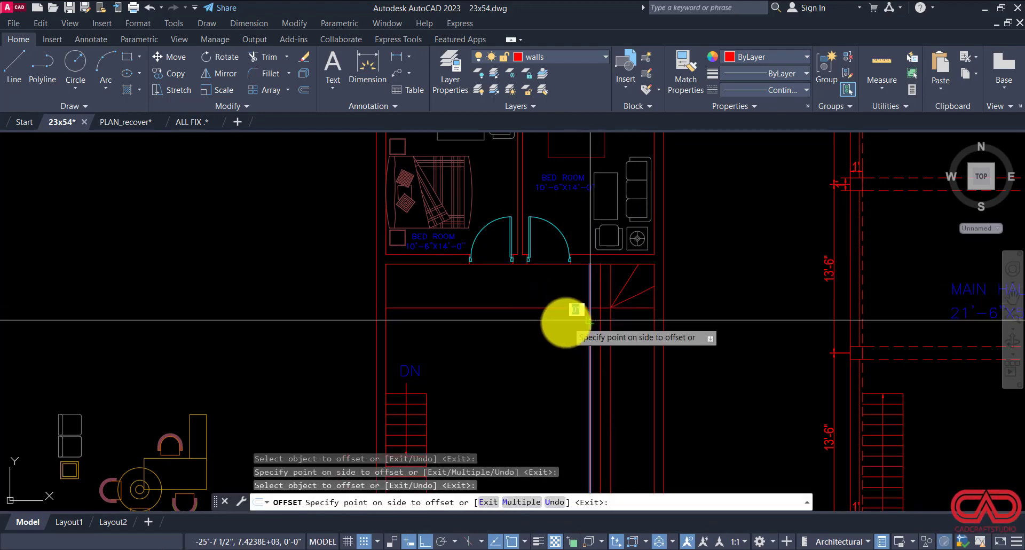
pyautogui.click(580, 322)
pyautogui.click(579, 322)
pyautogui.click(562, 324)
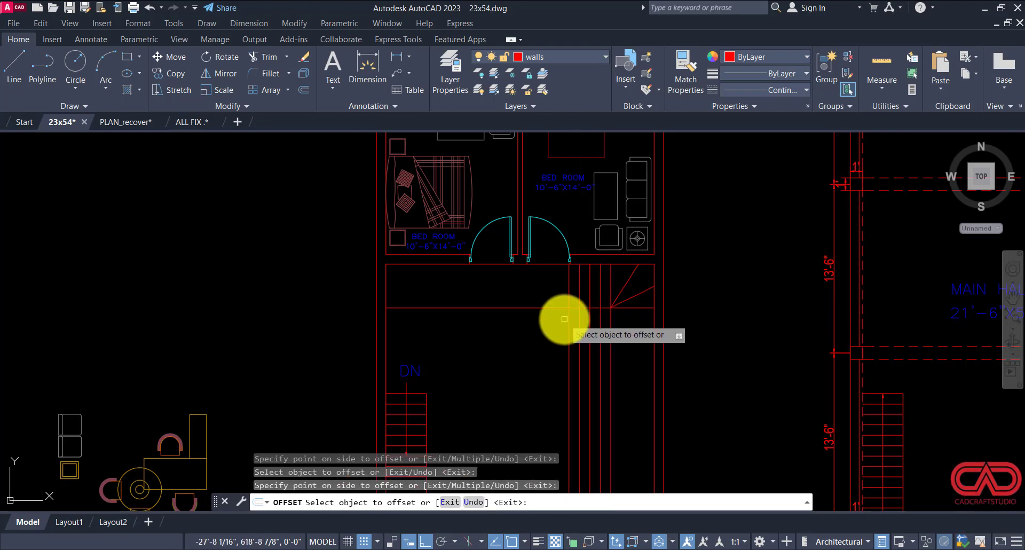
pyautogui.press('Escape')
# Step: Erase the leftmost of the offset vertical tread lines in the middle hall
pyautogui.click(568, 320)
pyautogui.click(559, 324)
pyautogui.click(538, 332)
pyautogui.write('E')
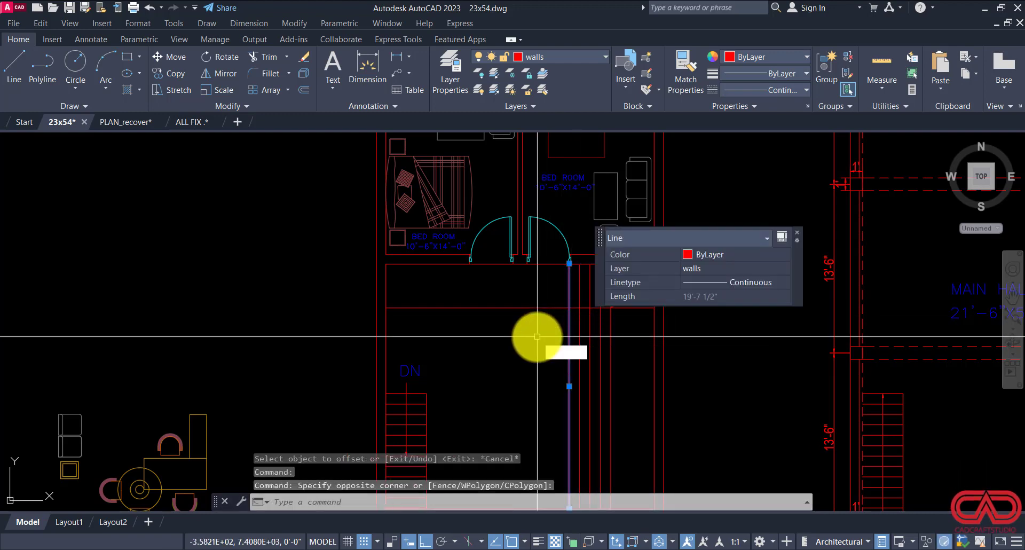
pyautogui.press('Return')
# Step: Trim the upper flight's tread lines below its inner edge and that edge line left of the outermost tread
pyautogui.write('tr')
pyautogui.press('Return')
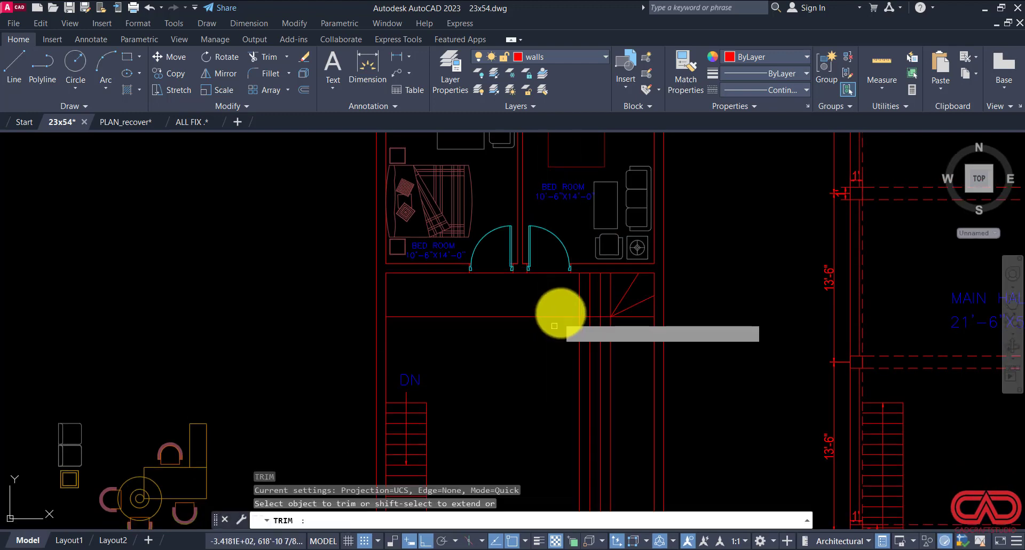
pyautogui.moveTo(561, 312); pyautogui.dragTo(583, 335)
pyautogui.press('Escape')
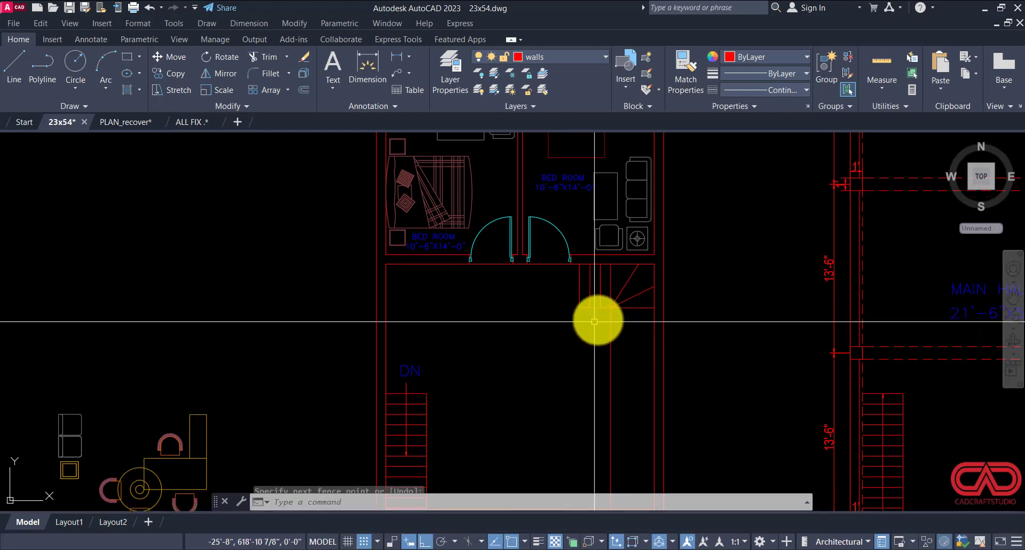
# Step: Offset the upper flight's horizontal inner line four times downward at 10" spacing to form the right flight's treads
pyautogui.scroll(2, 597, 312)
pyautogui.click(602, 300)
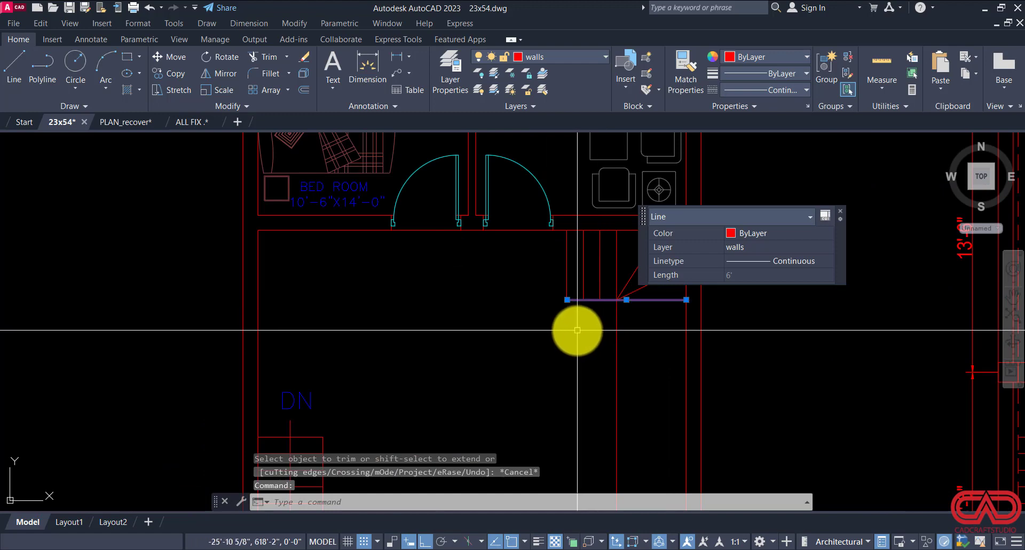
pyautogui.write('o')
pyautogui.press('Return')
pyautogui.press('Return')
pyautogui.click(573, 359)
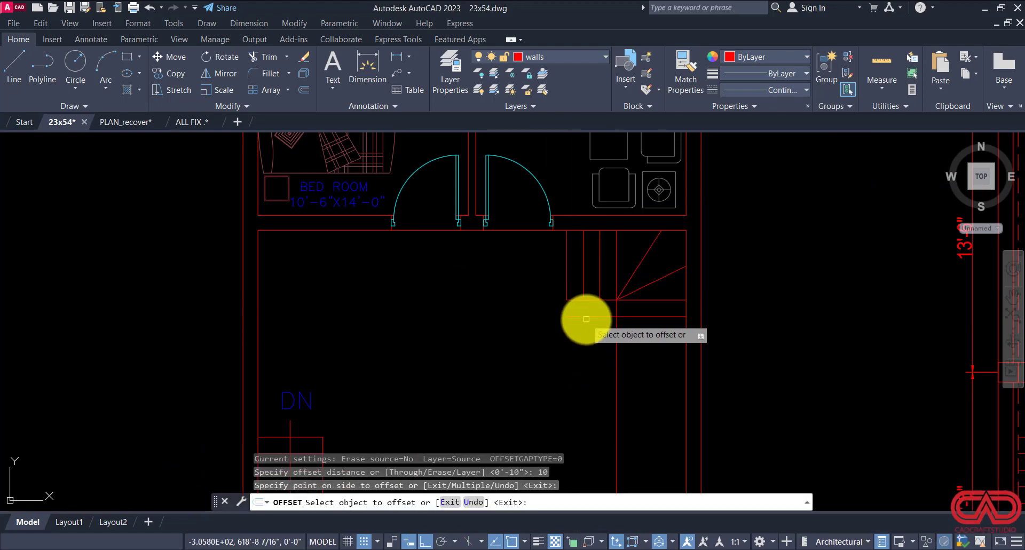
pyautogui.click(586, 317)
pyautogui.click(584, 343)
pyautogui.click(579, 364)
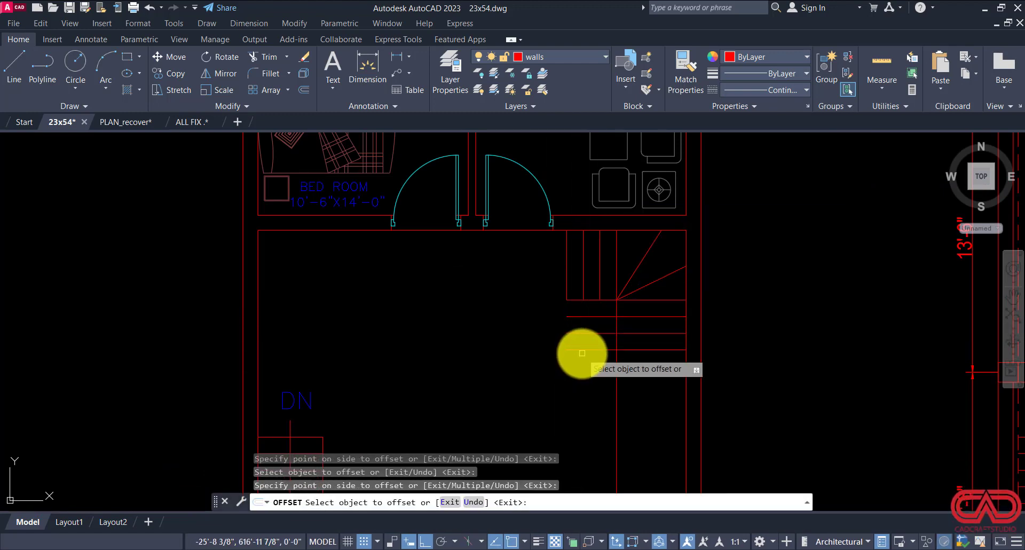
pyautogui.click(580, 351)
pyautogui.click(577, 376)
pyautogui.press('Escape')
pyautogui.press('Escape')
pyautogui.press('Escape')
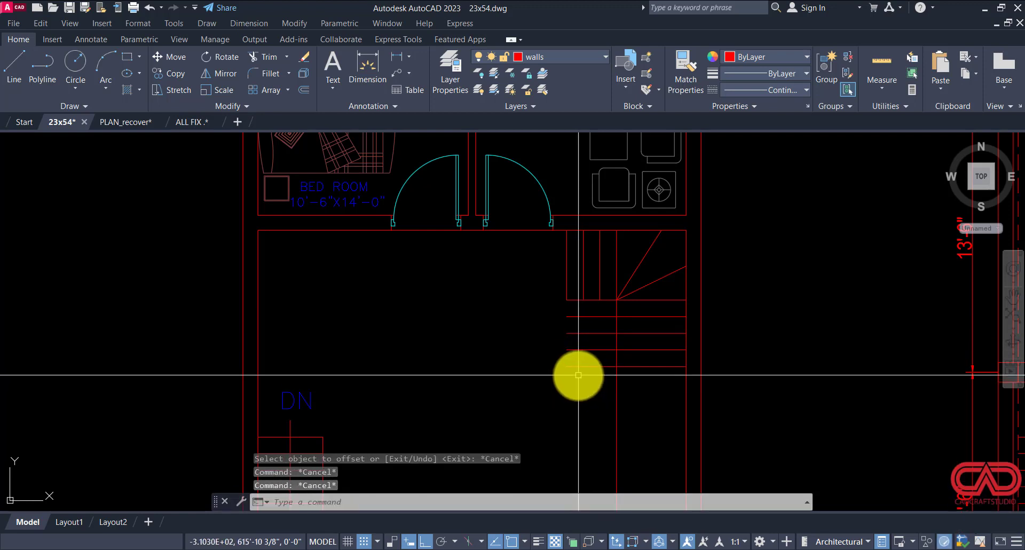
# Step: Trim the right flight's treads left of its inner edge and the edge line below the lowest tread
pyautogui.write('tr')
pyautogui.press('Return')
pyautogui.click(583, 355)
pyautogui.moveTo(574, 312); pyautogui.dragTo(574, 309)
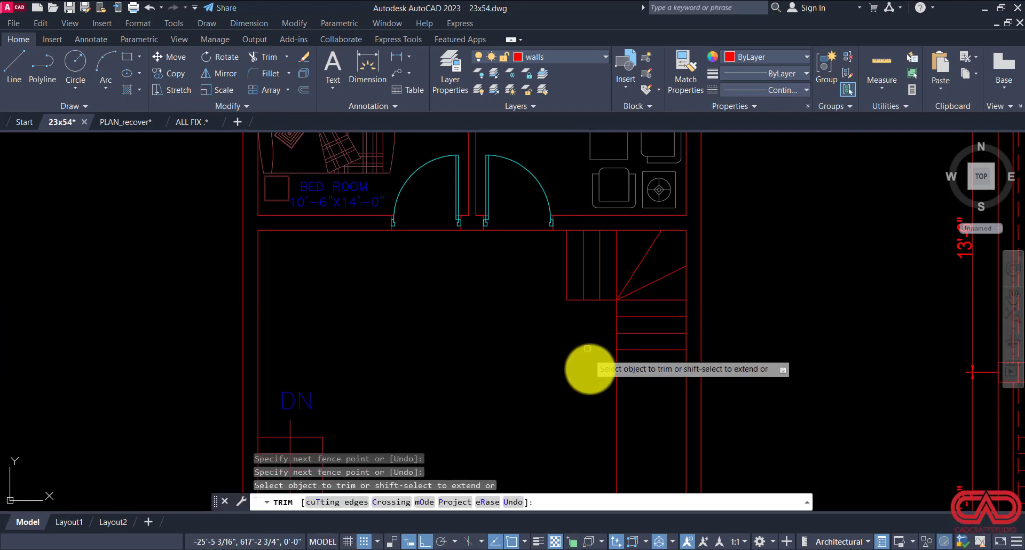
pyautogui.moveTo(599, 392); pyautogui.dragTo(634, 409)
pyautogui.press('Escape')
pyautogui.press('Escape')
pyautogui.press('Escape')
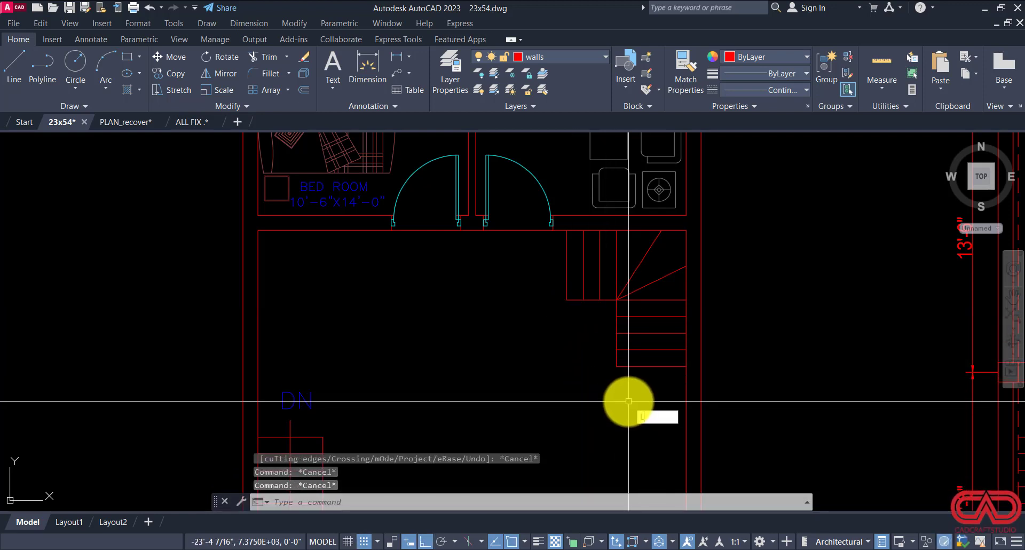
# Step: Draw a quick leader from the middle of the lowest tread up into the winders and left past the upper flight
pyautogui.write('LE')
pyautogui.press('Return')
pyautogui.click(651, 366)
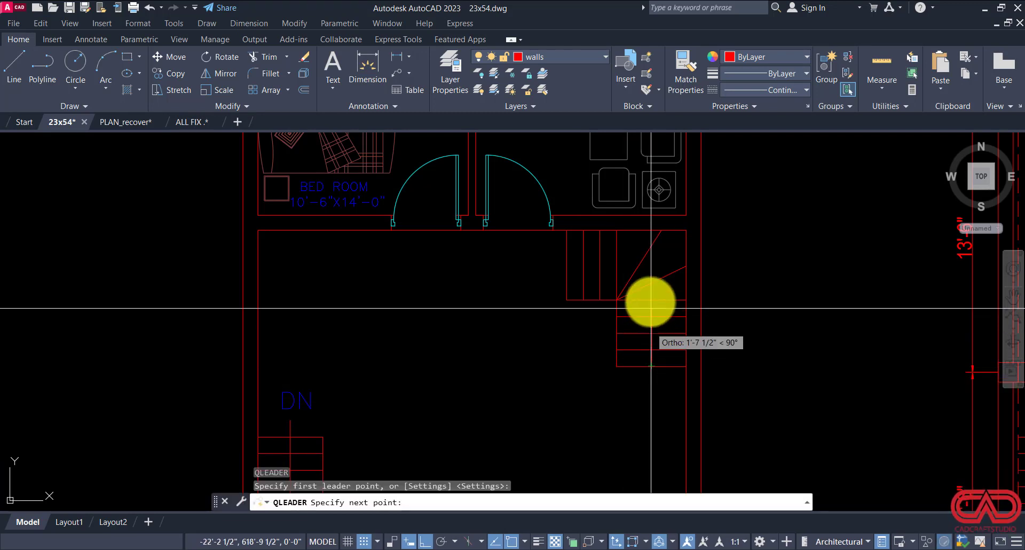
pyautogui.click(653, 263)
pyautogui.press('Escape')
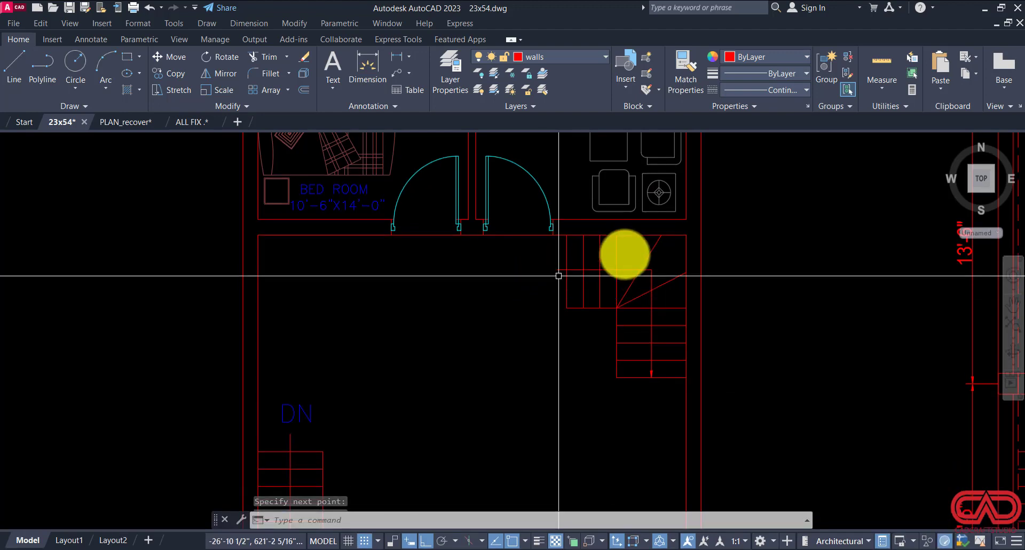
# Step: Copy the UP text from the main hall plan's stair to the left end of the new stair's direction line
pyautogui.scroll(-4, 625, 256)
pyautogui.moveTo(652, 313); pyautogui.dragTo(524, 315, button='middle')
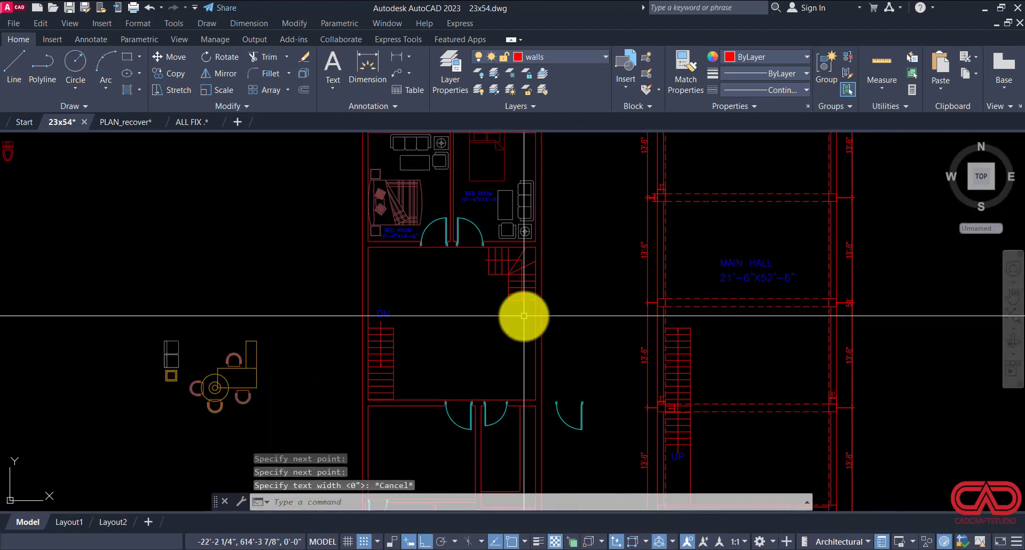
pyautogui.click(681, 459)
pyautogui.press('Return')
pyautogui.click(685, 468)
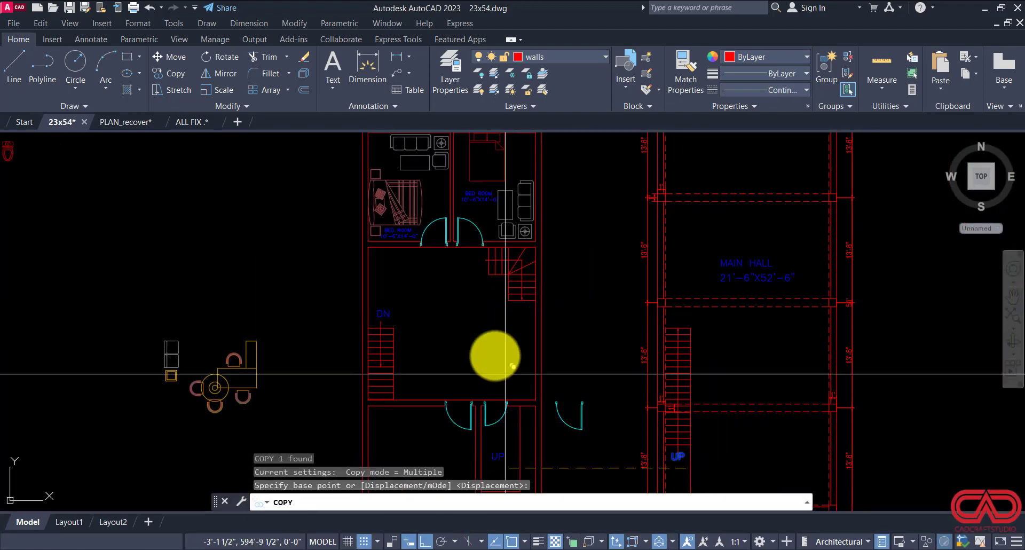
pyautogui.scroll(6, 470, 257)
pyautogui.press('F8')
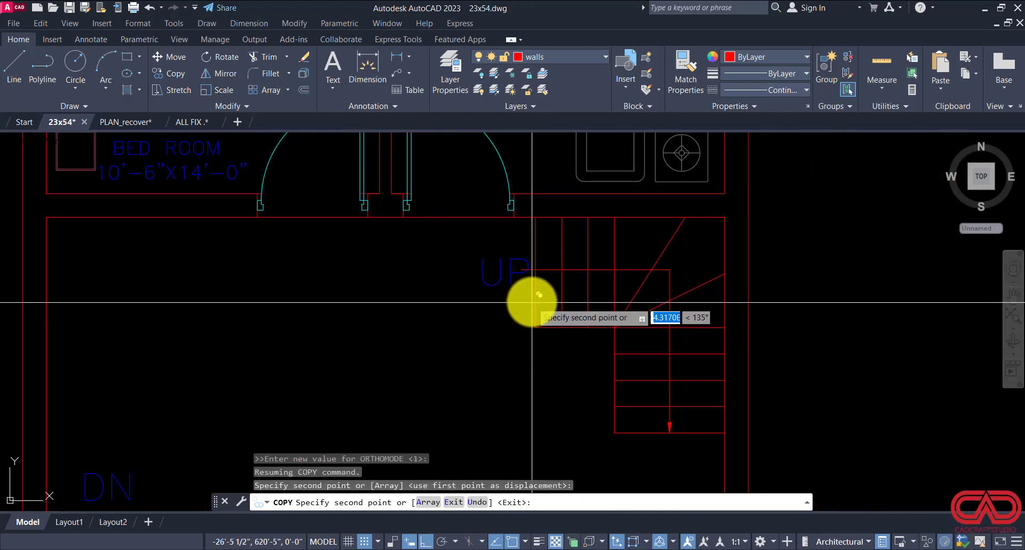
pyautogui.press('Escape')
# Step: Copy the six-piece sofa set with coffee table and TV into the middle hall, against the right wall below the new stair
pyautogui.scroll(-6, 534, 310)
pyautogui.scroll(2, 532, 299)
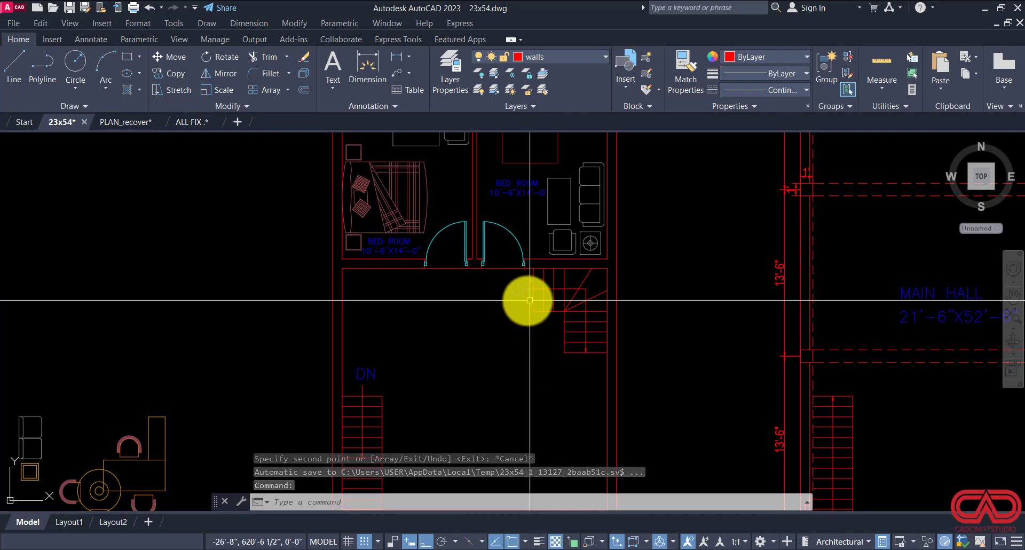
pyautogui.scroll(-5, 512, 296)
pyautogui.scroll(5, 449, 332)
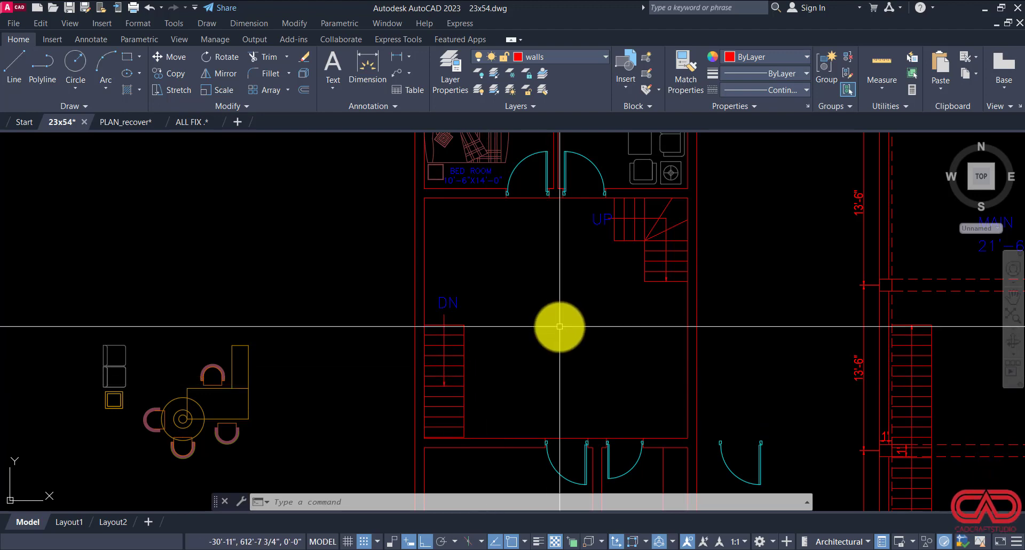
pyautogui.scroll(-2, 559, 327)
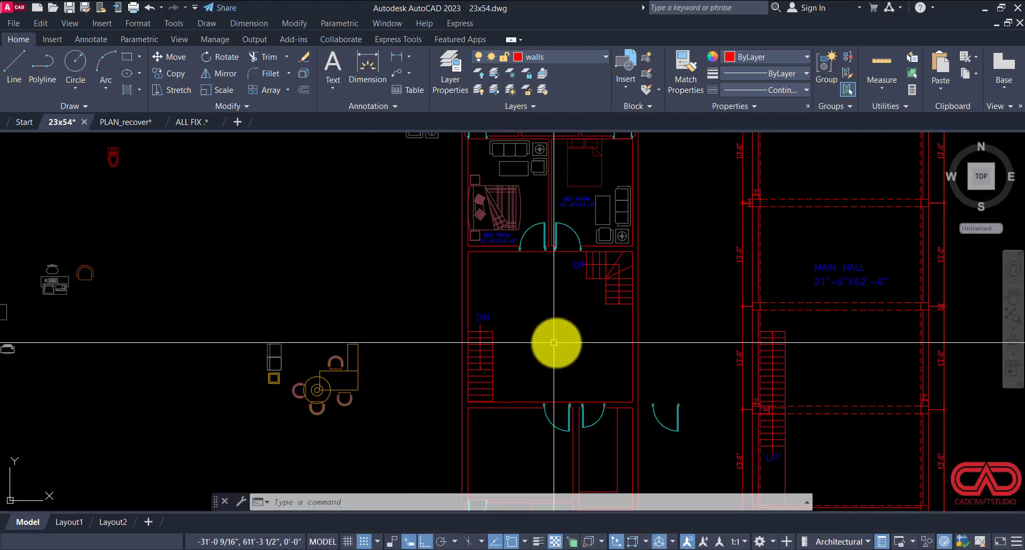
pyautogui.scroll(-3, 587, 331)
pyautogui.scroll(3, 325, 321)
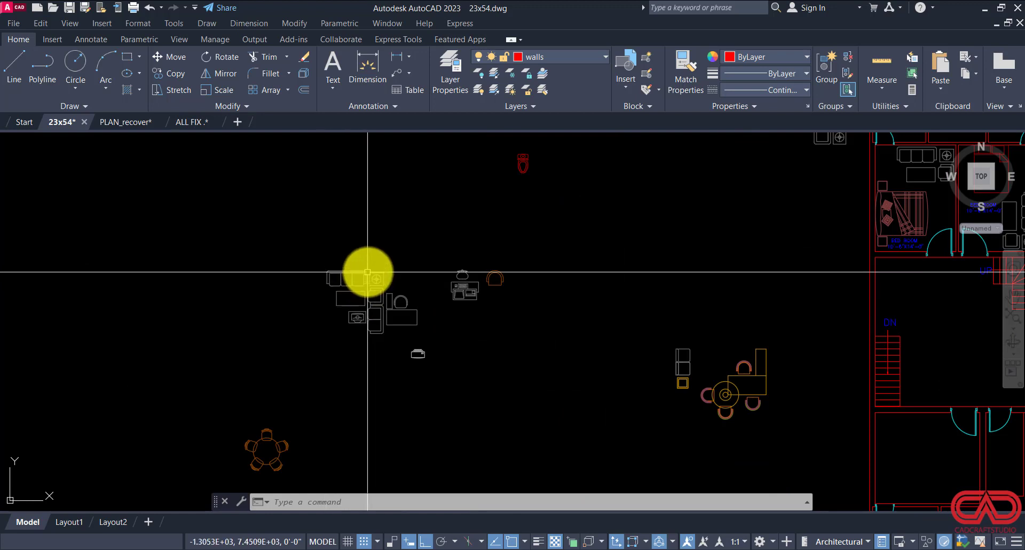
pyautogui.click(340, 329)
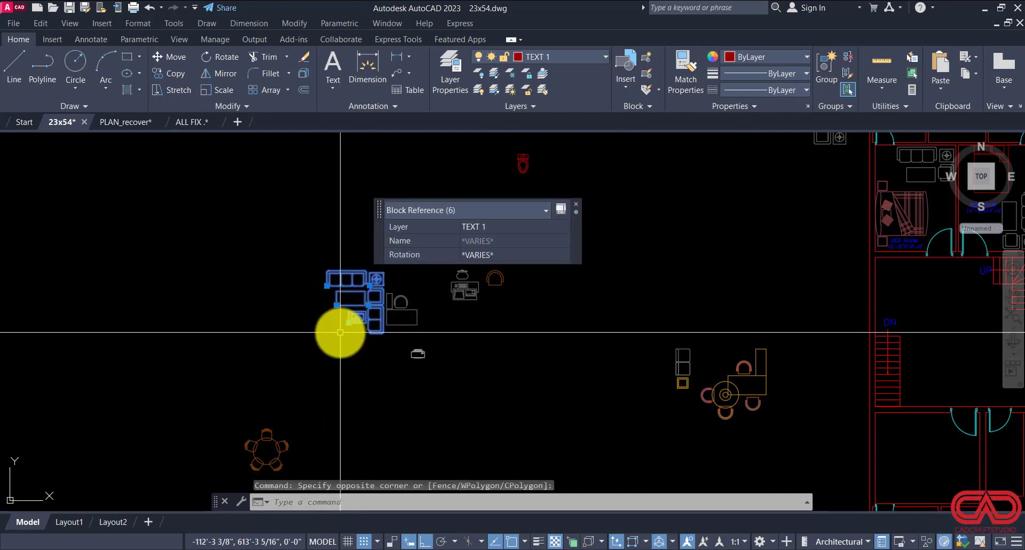
pyautogui.press('BackSpace')
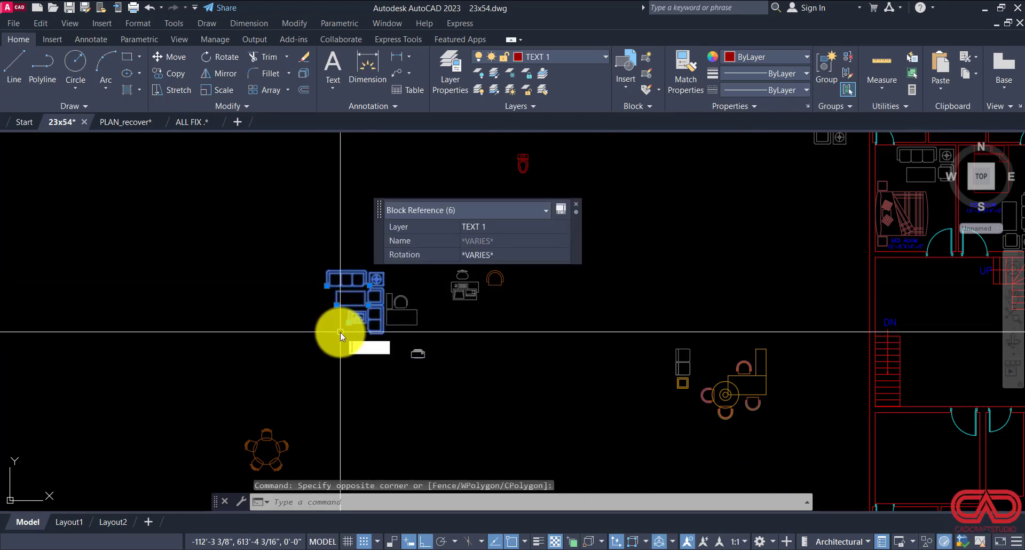
pyautogui.write('co')
pyautogui.press('Return')
pyautogui.click(374, 272)
pyautogui.scroll(-3, 365, 249)
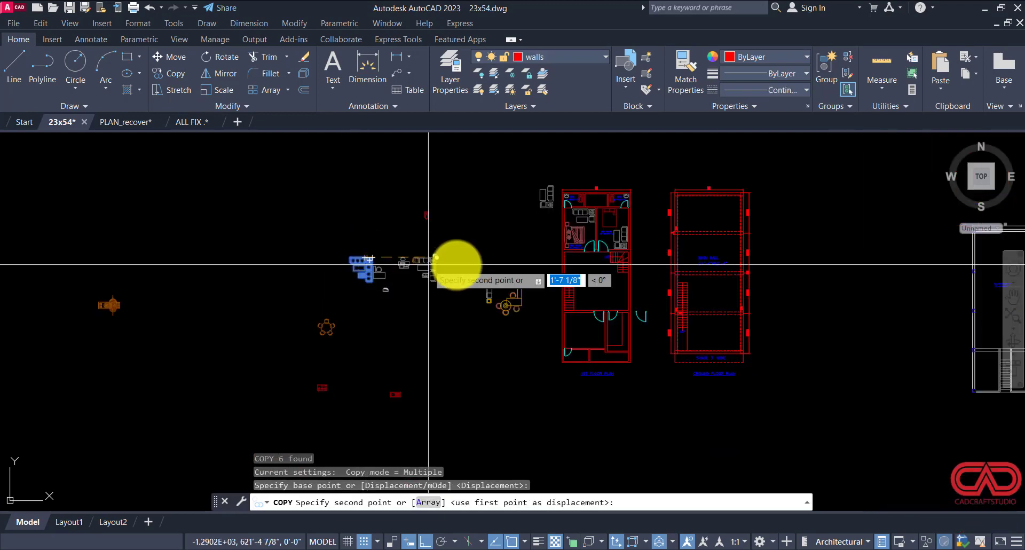
pyautogui.scroll(4, 633, 276)
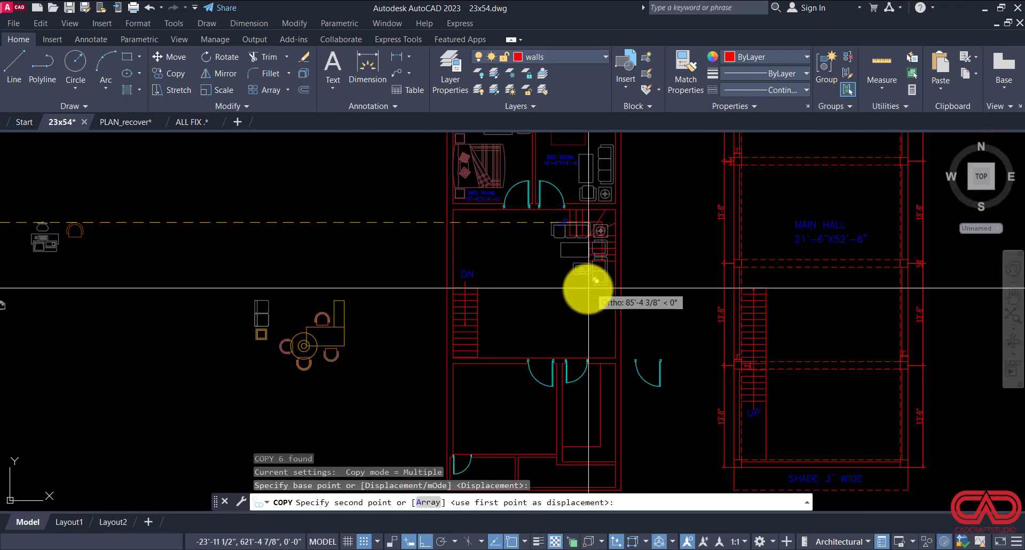
pyautogui.press('F8')
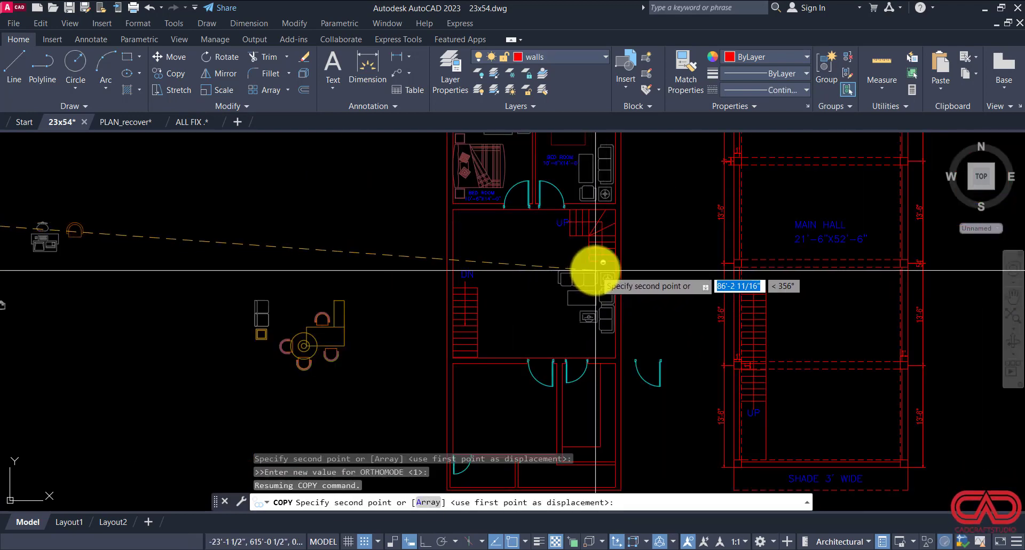
pyautogui.press('Escape')
pyautogui.scroll(4, 573, 339)
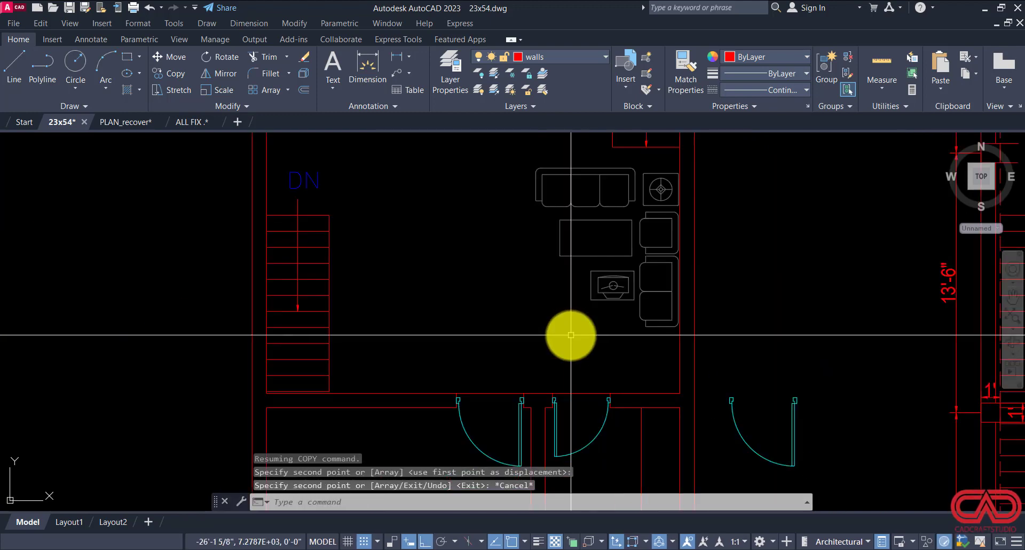
pyautogui.click(583, 286)
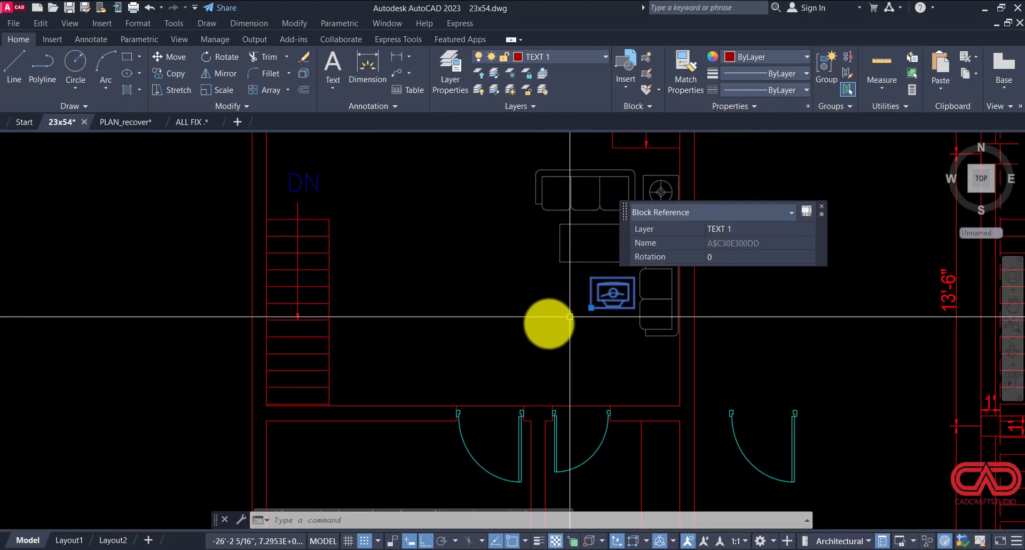
pyautogui.scroll(-2, 545, 327)
pyautogui.press('Escape')
pyautogui.press('Escape')
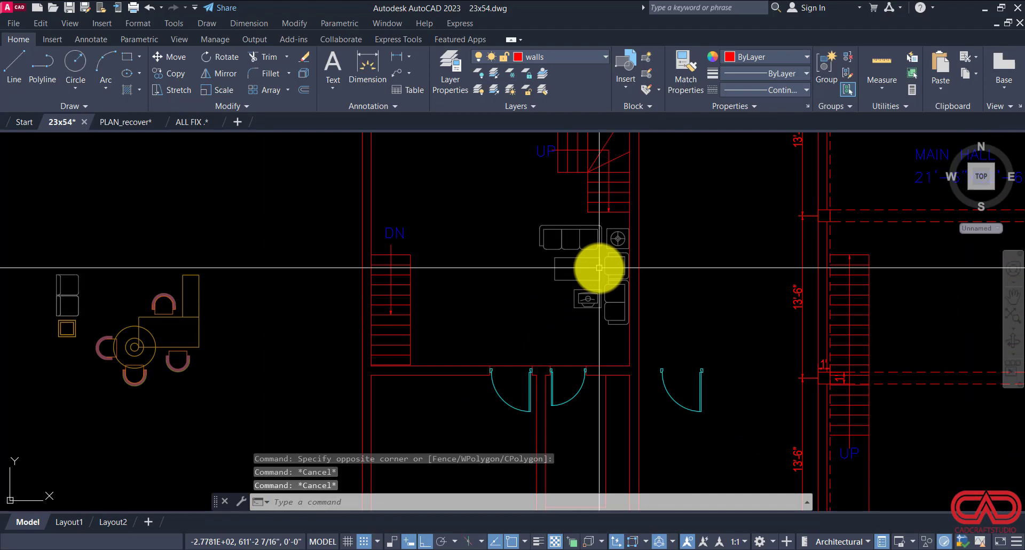
pyautogui.click(613, 214)
pyautogui.press('Escape')
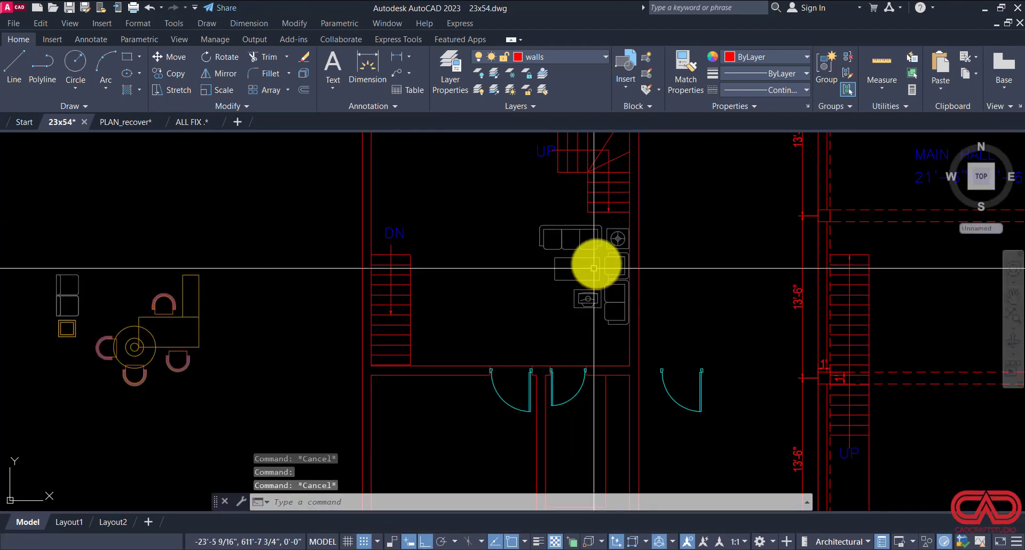
pyautogui.press('Escape')
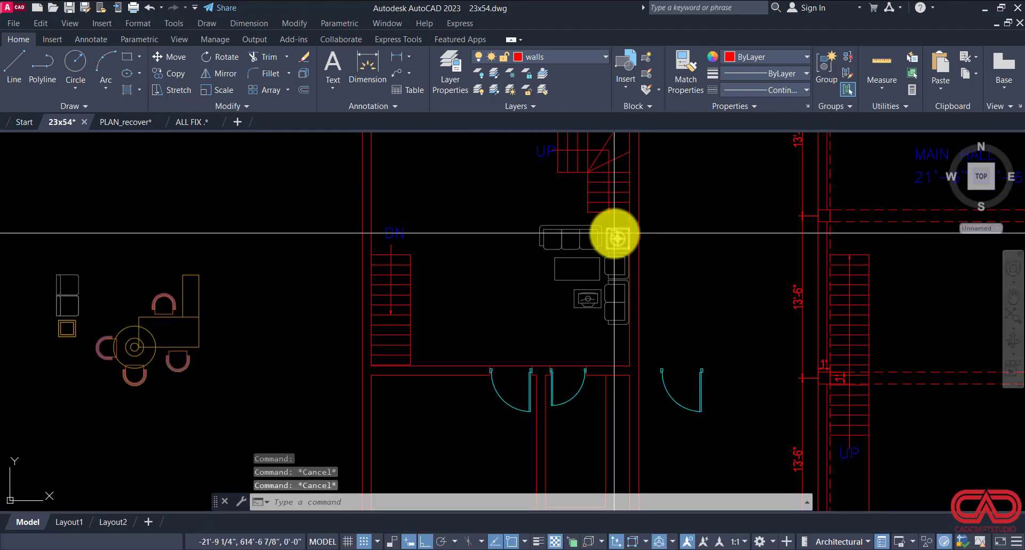
# Step: Move the sofa set horizontally left across the middle hall, close to the DN stair
pyautogui.click(616, 226)
pyautogui.click(571, 311)
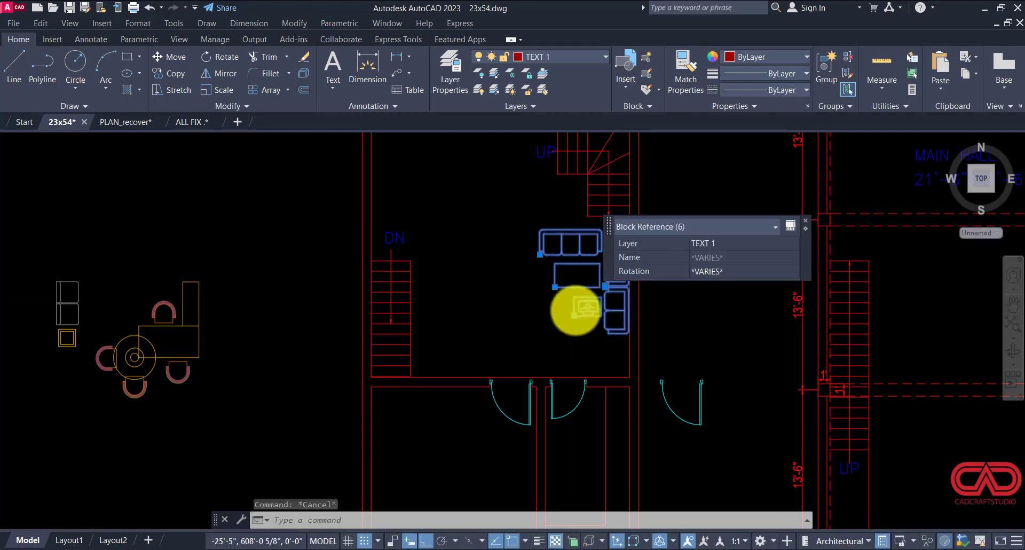
pyautogui.write('move')
pyautogui.press('Return')
pyautogui.click(586, 311)
pyautogui.click(474, 311)
pyautogui.scroll(-2, 474, 311)
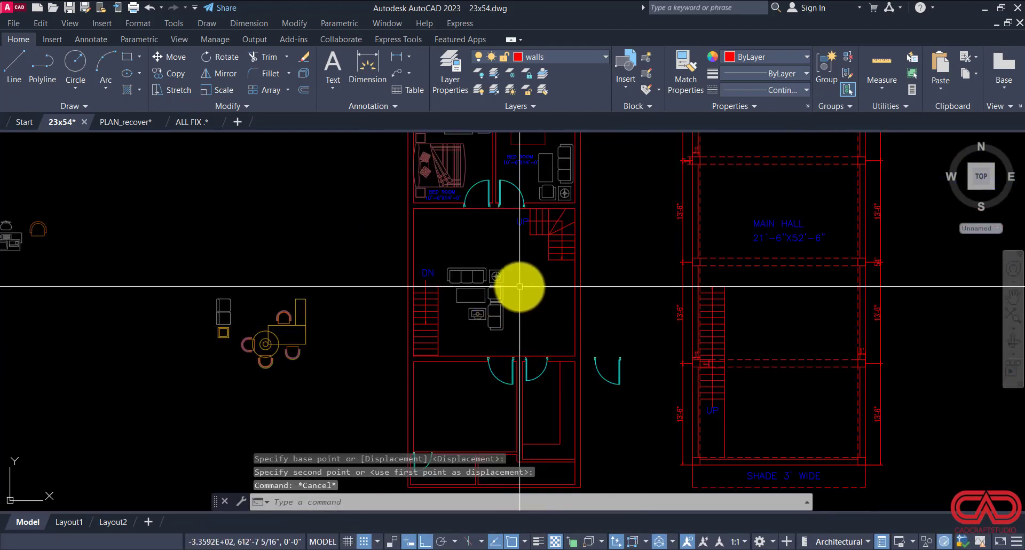
# Step: Rotate the whole sofa set in the middle hall by 180 degrees
pyautogui.scroll(2, 520, 286)
pyautogui.click(498, 274)
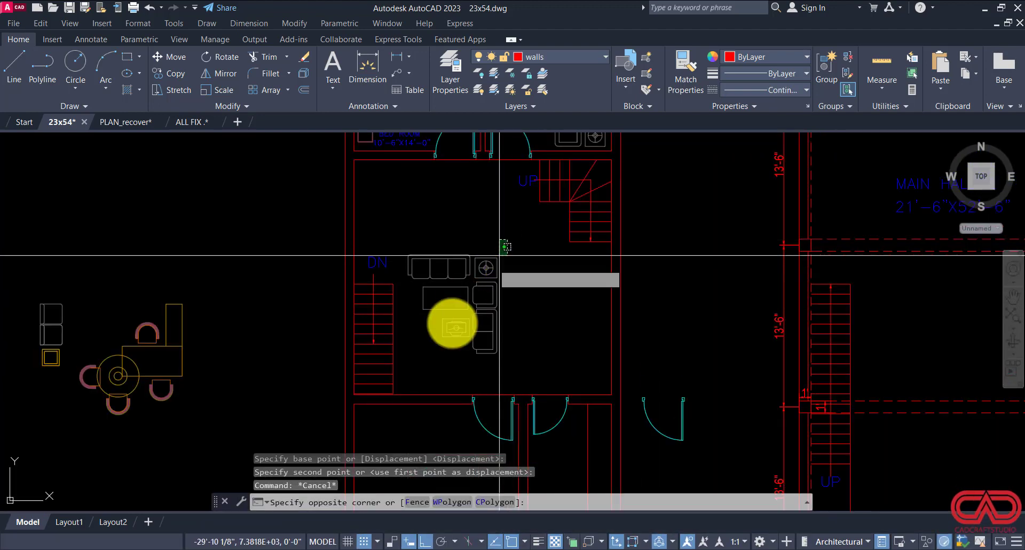
pyautogui.click(447, 351)
pyautogui.write('RO')
pyautogui.press('Return')
pyautogui.click(446, 350)
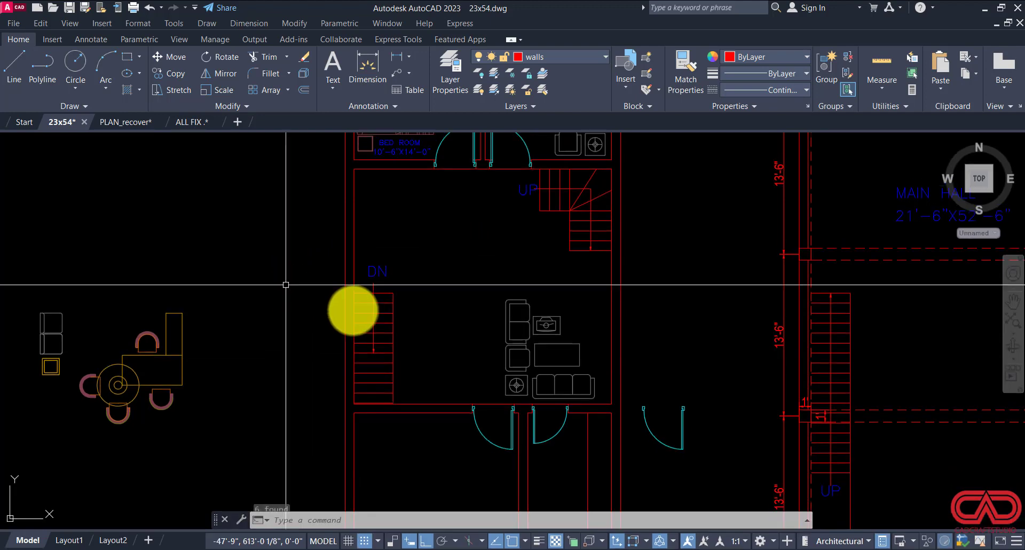
pyautogui.press('Escape')
# Step: Move the rotated sofa set freely up and left in the middle hall, between the DN stair and the hall's centre
pyautogui.click(575, 298)
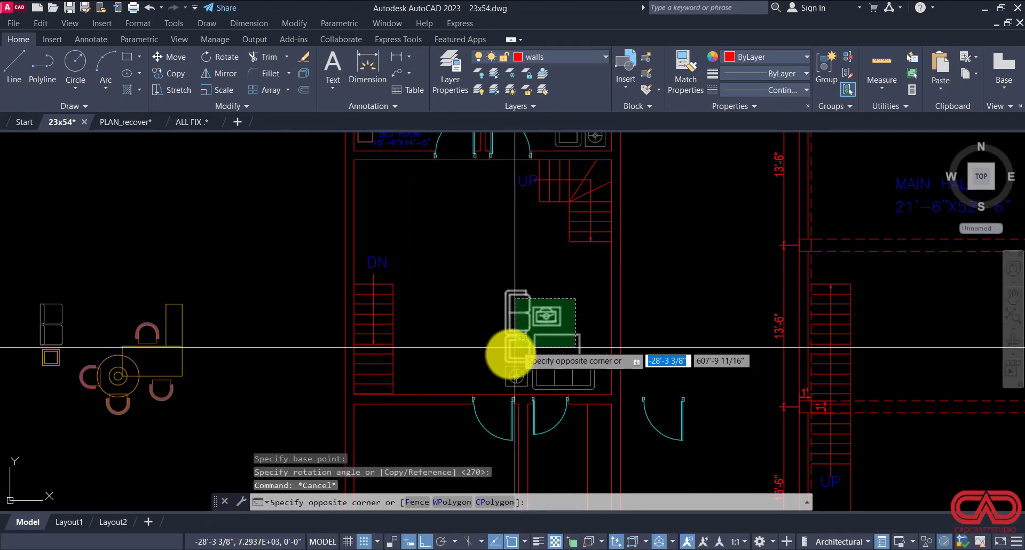
pyautogui.click(500, 375)
pyautogui.write('m')
pyautogui.press('Return')
pyautogui.click(686, 377)
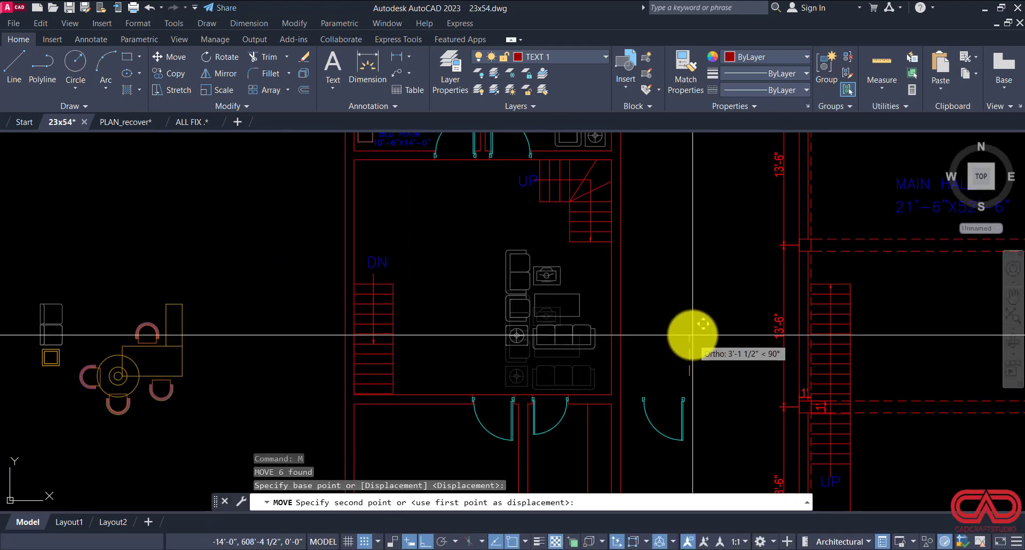
pyautogui.press('F8')
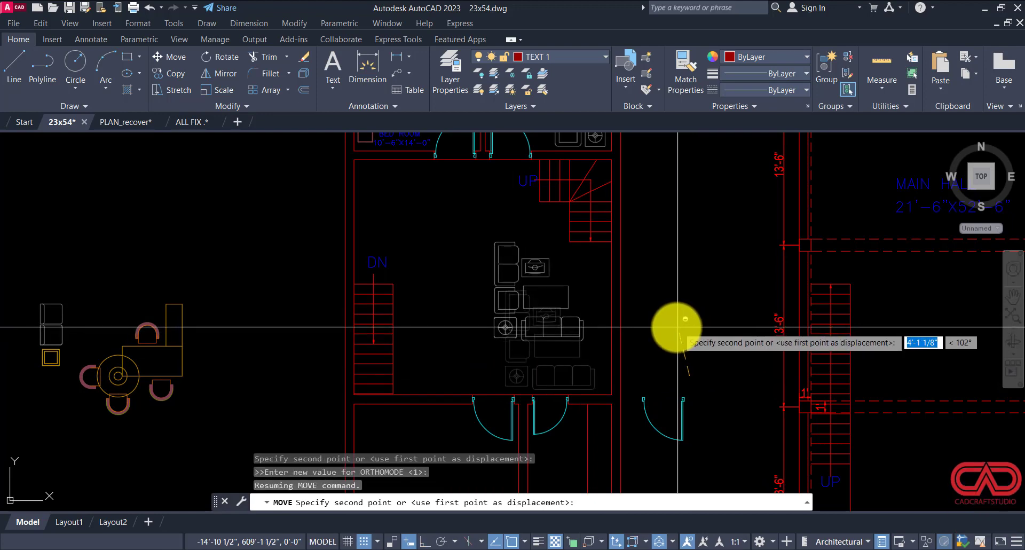
pyautogui.click(633, 327)
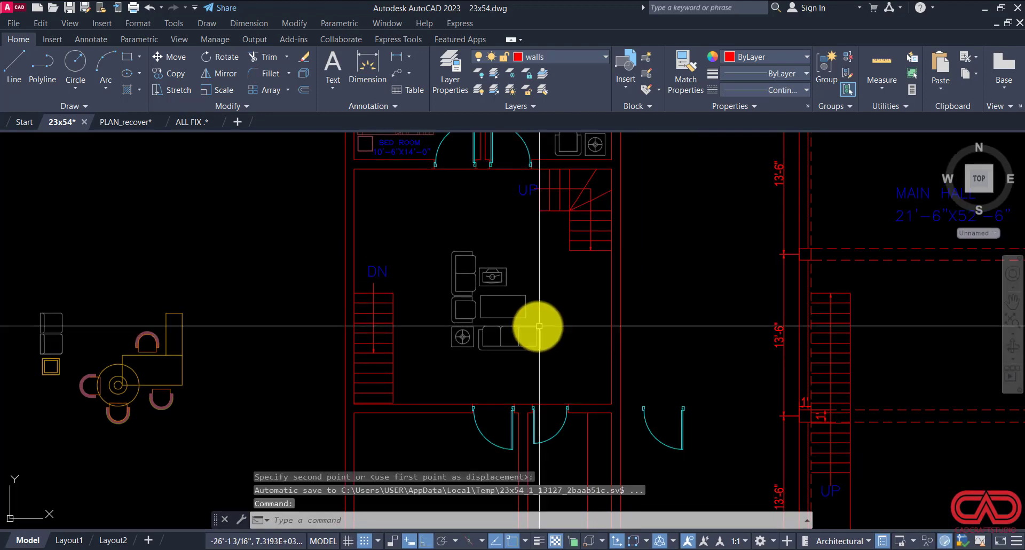
pyautogui.press('Escape')
pyautogui.scroll(2, 452, 270)
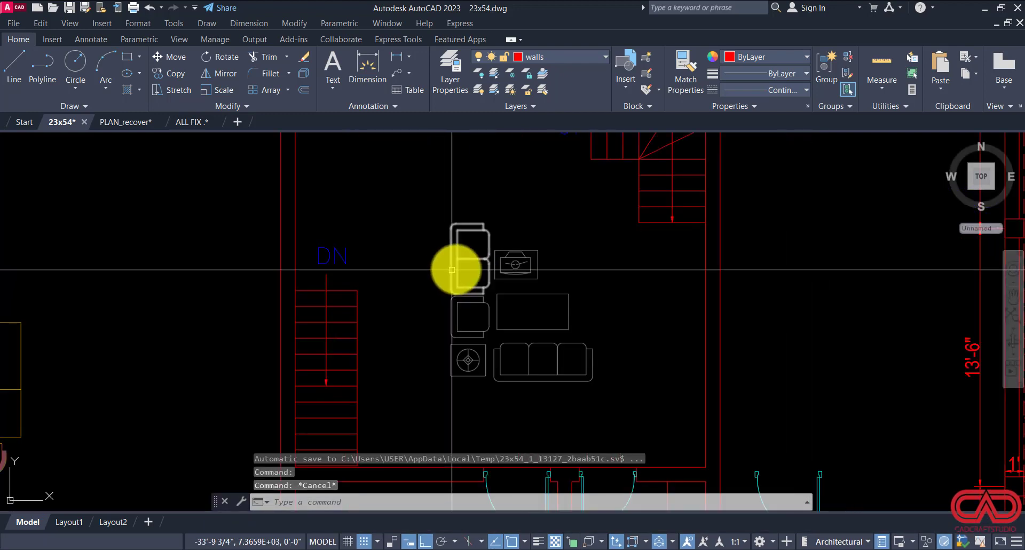
pyautogui.click(525, 268)
pyautogui.click(514, 277)
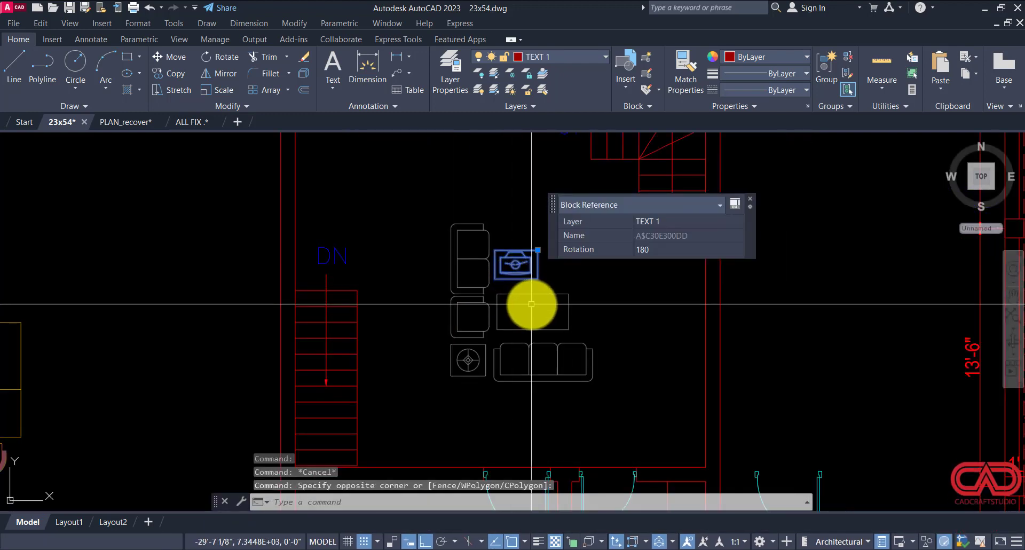
pyautogui.write('rp')
pyautogui.press('space')
pyautogui.click(563, 254)
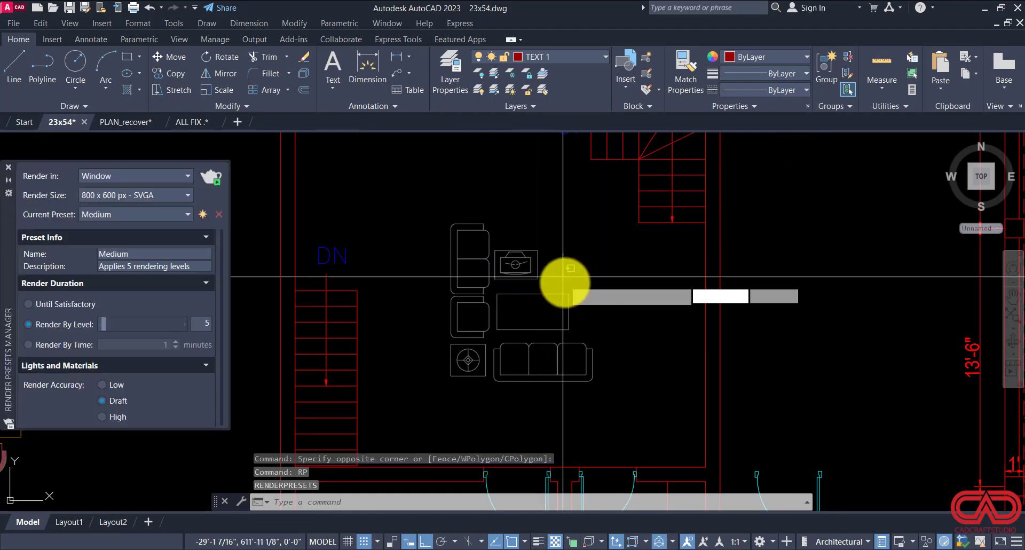
pyautogui.press('Escape')
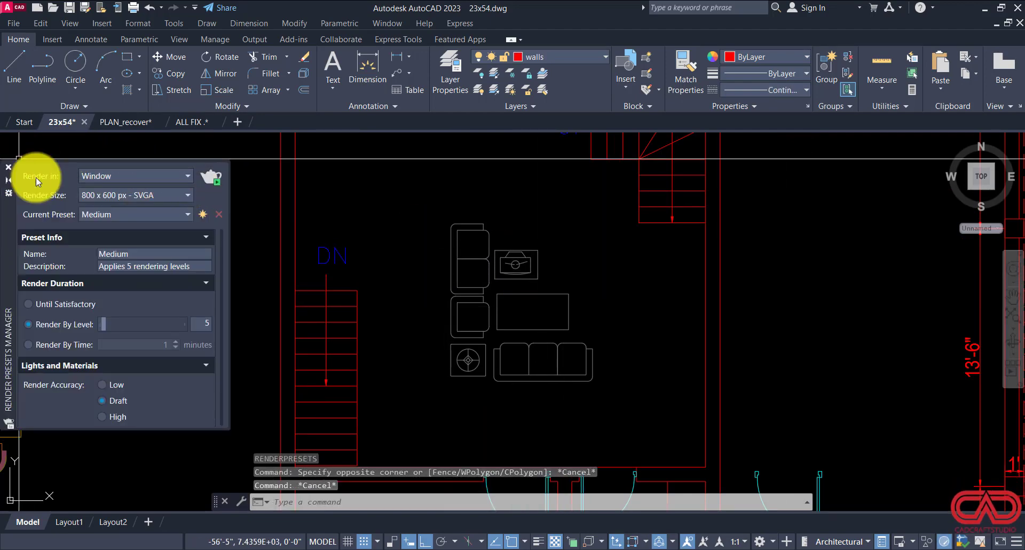
pyautogui.click(8, 167)
# Step: Rotate the TV block above the coffee table a quarter turn clockwise
pyautogui.click(565, 254)
pyautogui.click(533, 282)
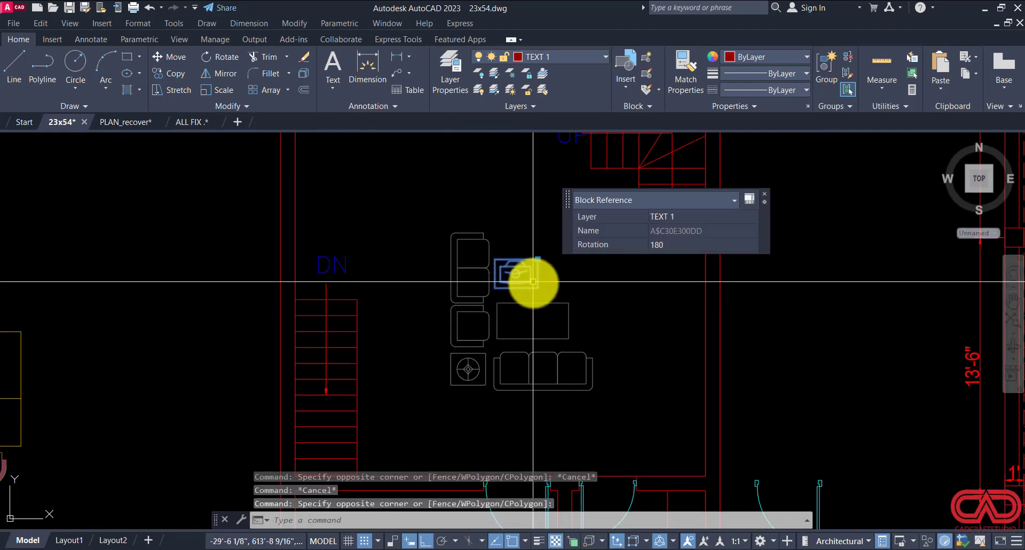
pyautogui.write('ro')
pyautogui.press('space')
pyautogui.click(577, 254)
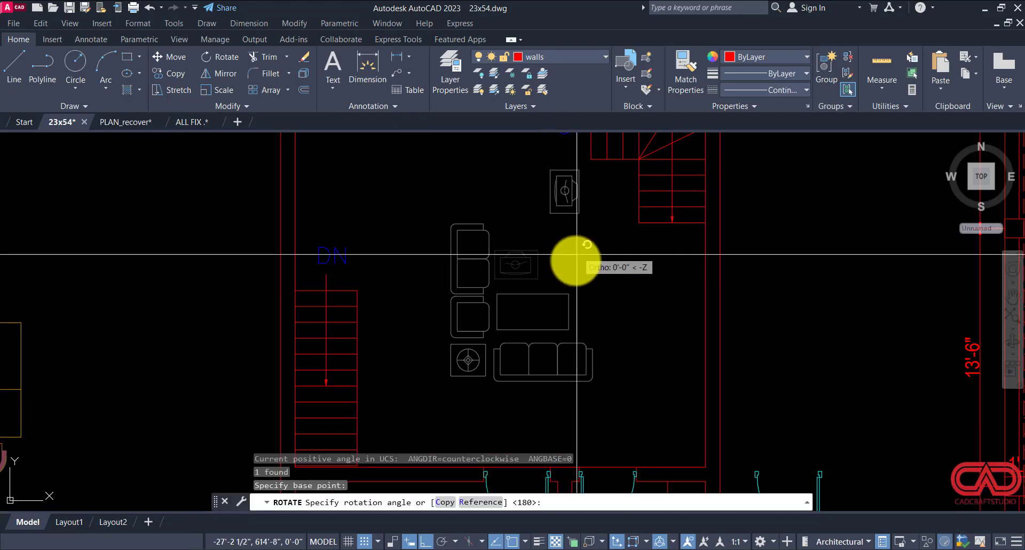
pyautogui.click(558, 210)
# Step: Move the TV from its right edge midpoint onto the middle hall's right wall, below the UP stair
pyautogui.click(560, 216)
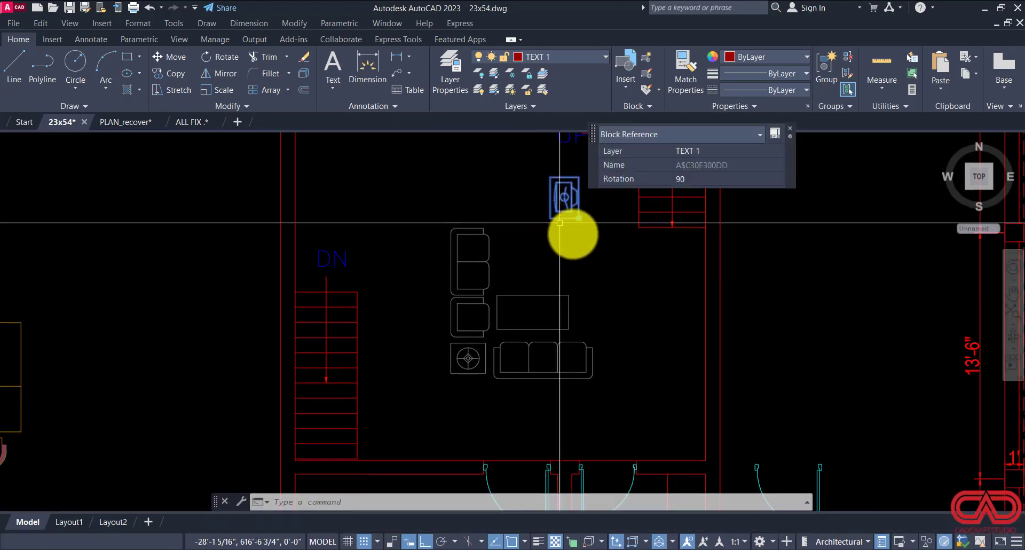
pyautogui.write('m')
pyautogui.press('space')
pyautogui.click(579, 191)
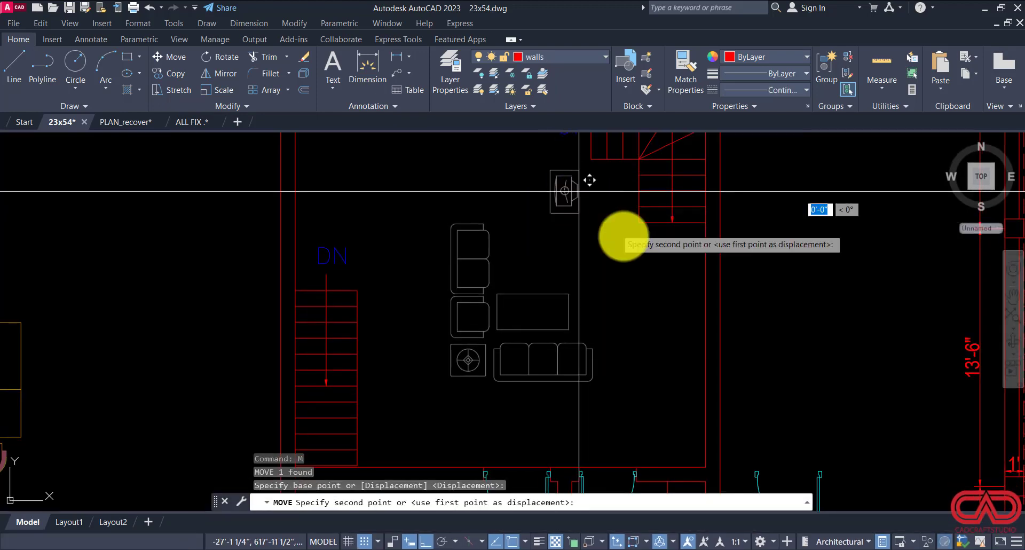
pyautogui.click(701, 267)
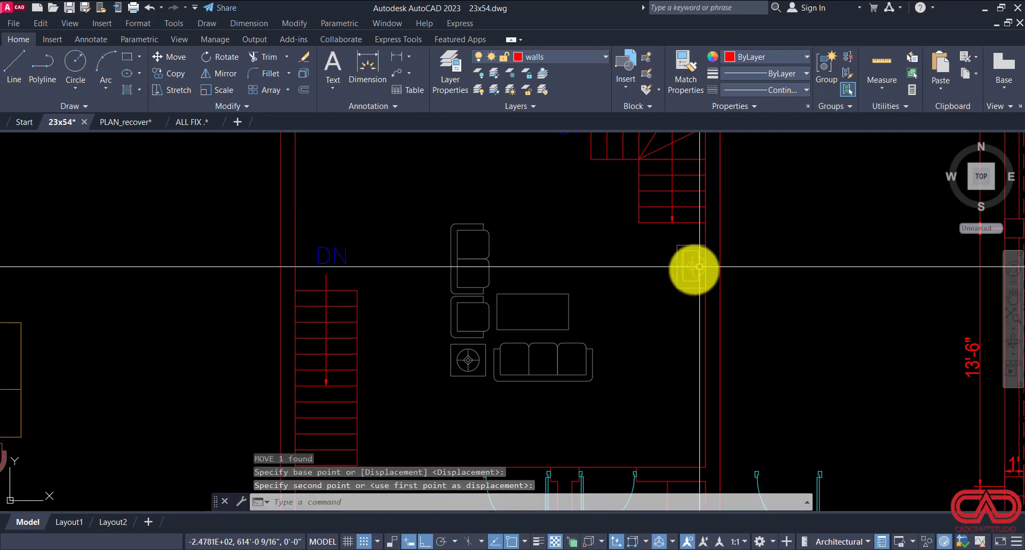
pyautogui.press('Escape')
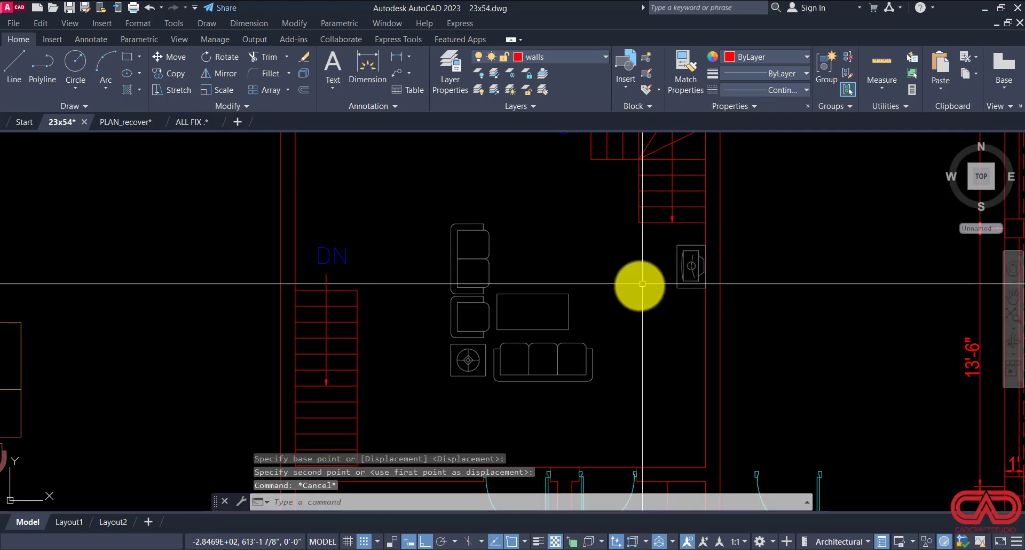
# Step: Copy the three-seat sofa below the coffee table horizontally beside the original, about 5'-4 1/2" toward the east wall
pyautogui.click(624, 332)
pyautogui.click(575, 369)
pyautogui.write('CO')
pyautogui.press('Return')
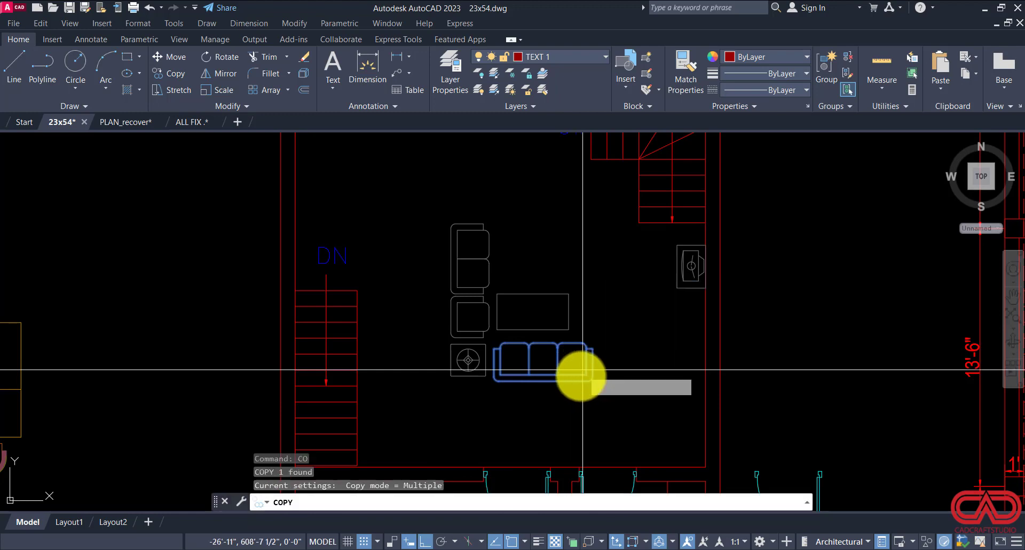
pyautogui.click(575, 401)
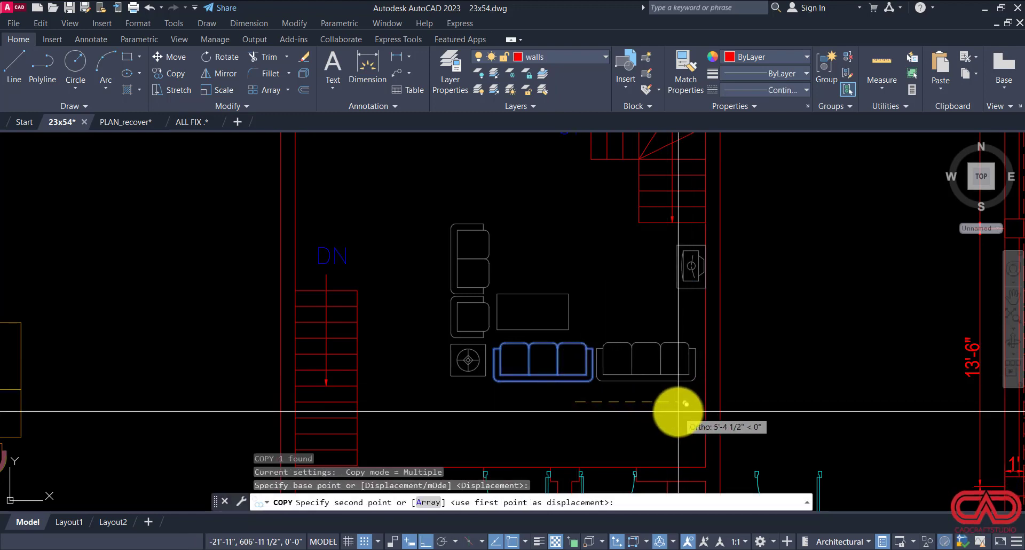
pyautogui.click(678, 411)
pyautogui.press('Escape')
pyautogui.press('Escape')
# Step: Copy the two-seat sofa straight up so the duplicate sits directly above the original
pyautogui.click(510, 236)
pyautogui.click(474, 251)
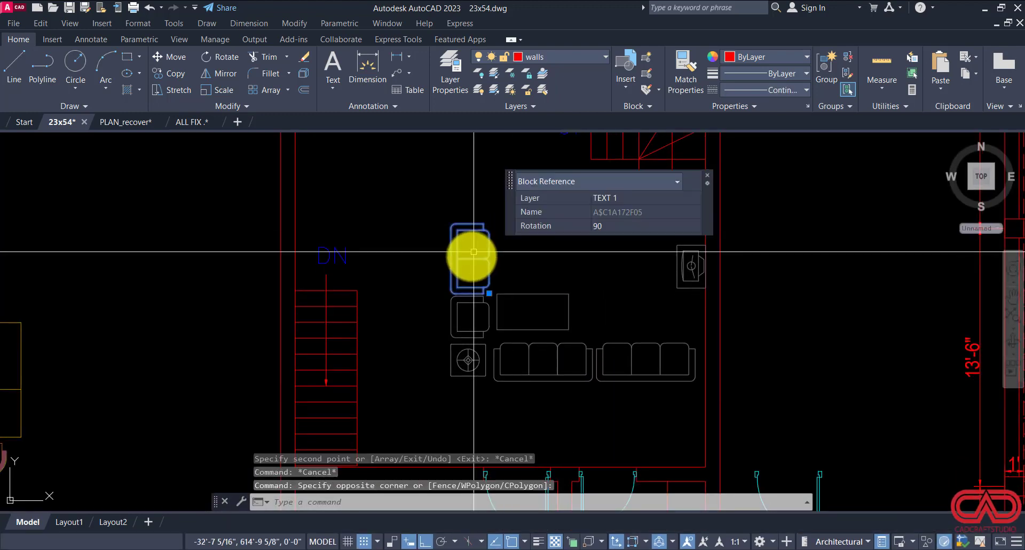
pyautogui.write('co')
pyautogui.press('Return')
pyautogui.click(412, 267)
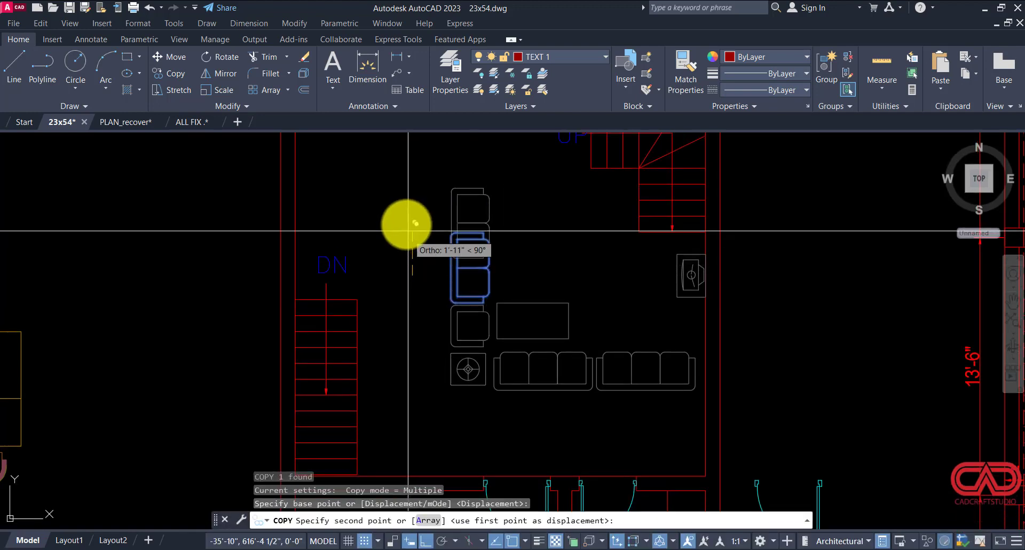
pyautogui.press('Escape')
pyautogui.press('Escape')
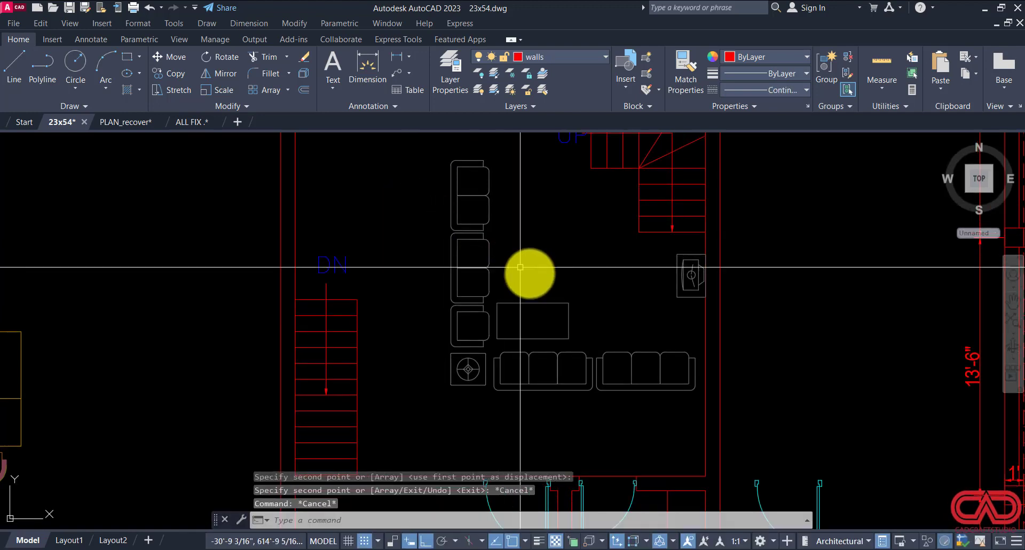
# Step: Mirror the three-seat sofa below the coffee table across a horizontal line through the table, keeping the original
pyautogui.click(565, 363)
pyautogui.click(547, 371)
pyautogui.write('m')
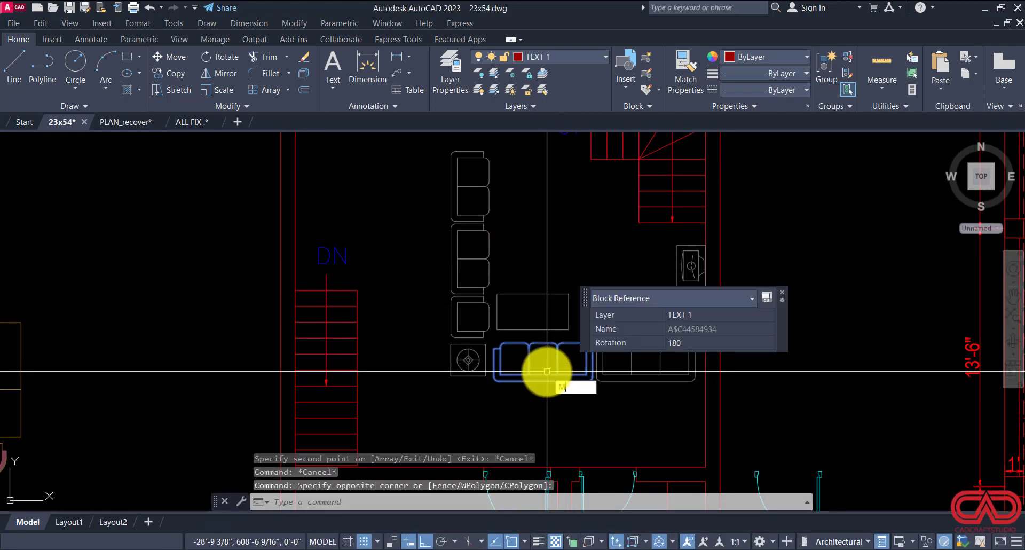
pyautogui.write('i')
pyautogui.press('Return')
pyautogui.click(532, 316)
pyautogui.click(593, 316)
pyautogui.press('Return')
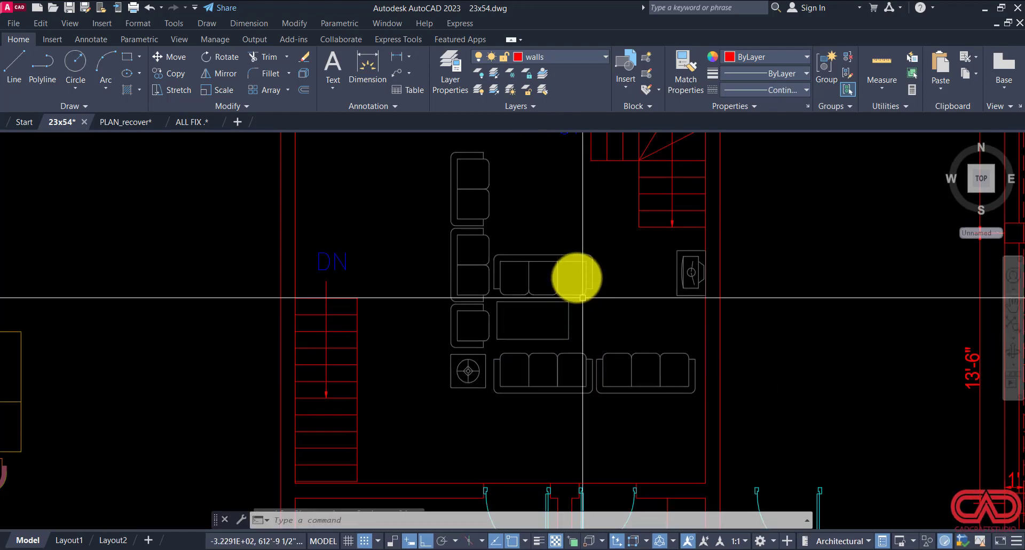
pyautogui.press('Escape')
# Step: Move the mirrored three-seat sofa straight up about 4'-4", away from the coffee table
pyautogui.click(544, 270)
pyautogui.click(572, 302)
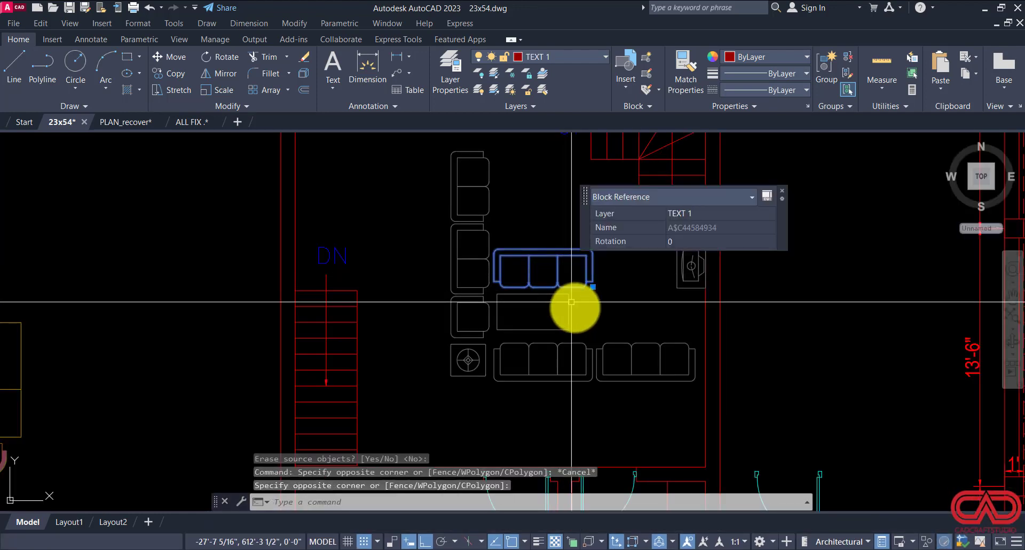
pyautogui.write('m')
pyautogui.press('Return')
pyautogui.click(609, 328)
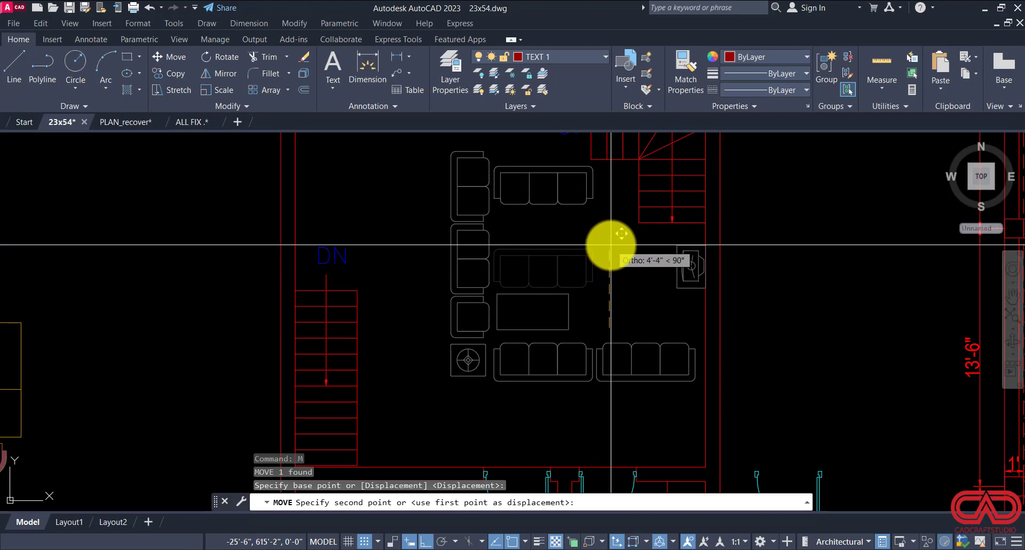
pyautogui.click(610, 244)
pyautogui.press('Escape')
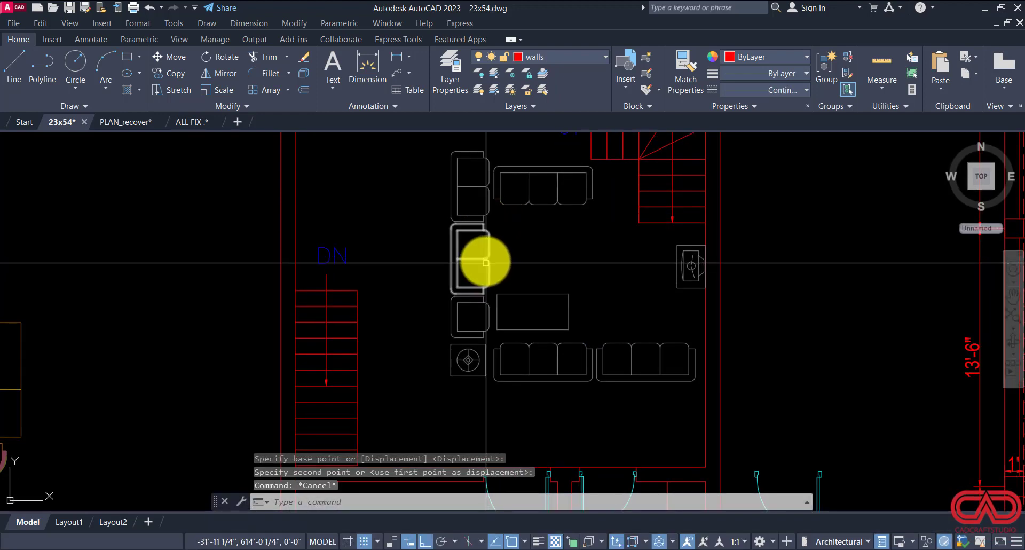
# Step: Erase the upper of the two stacked two-seat sofas
pyautogui.click(451, 210)
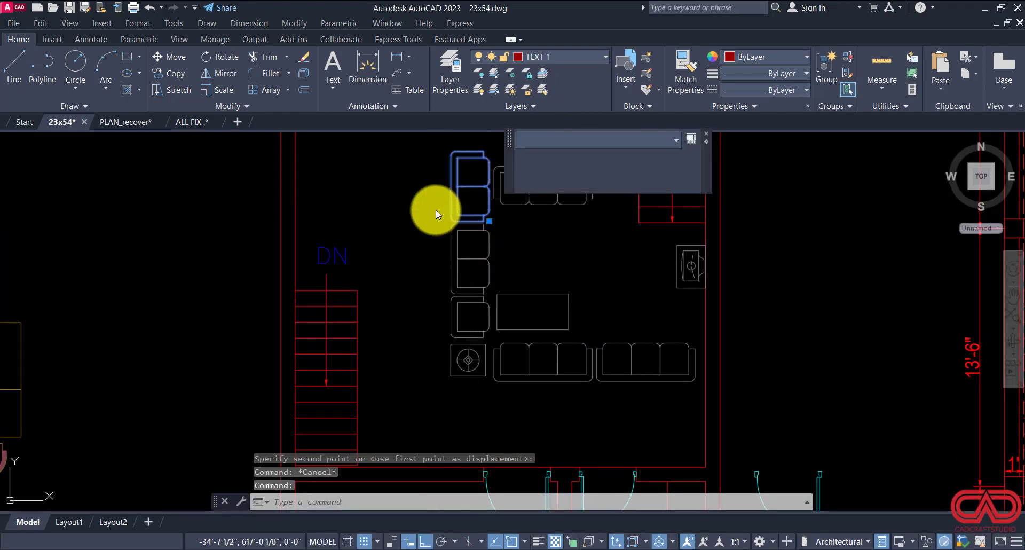
pyautogui.write('e')
pyautogui.press('Return')
# Step: Copy the single armchair straight up to the space just above the two-seat sofa
pyautogui.click(460, 333)
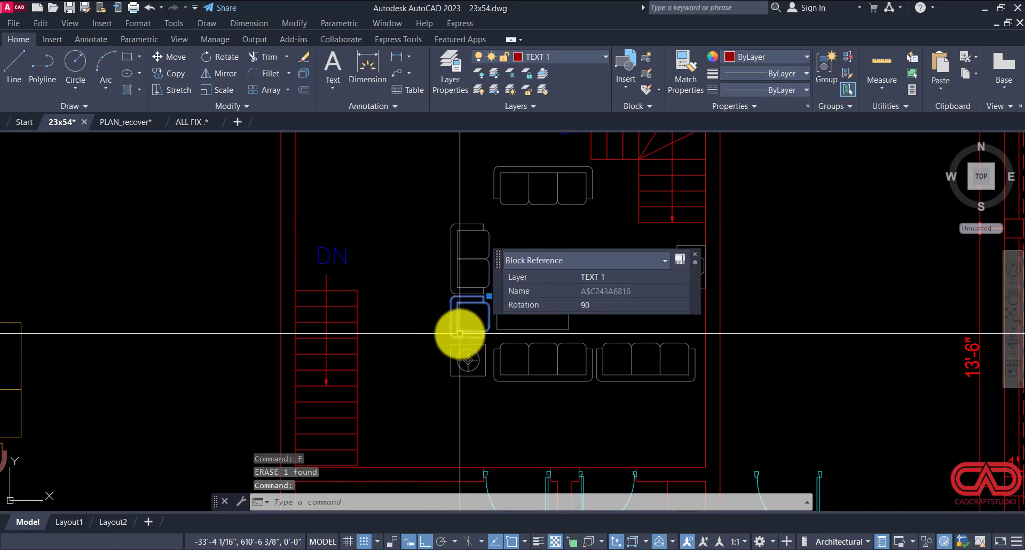
pyautogui.write('co')
pyautogui.press('Return')
pyautogui.click(553, 283)
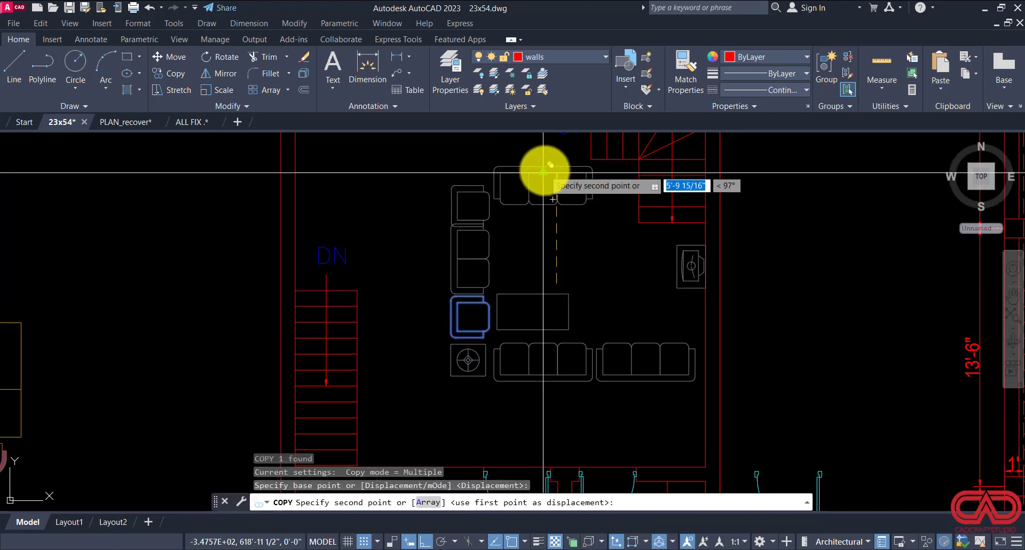
pyautogui.scroll(5, 543, 172)
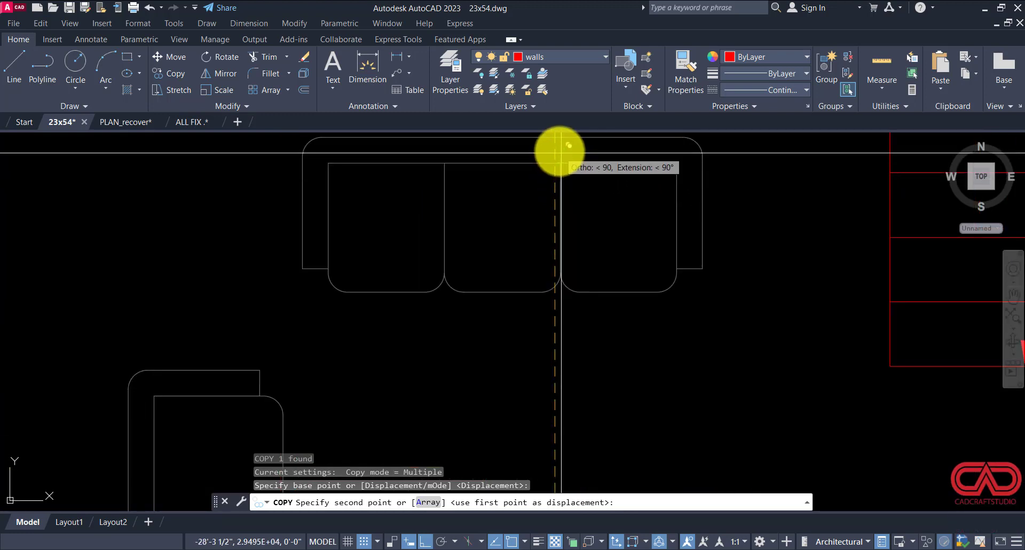
pyautogui.moveTo(557, 154); pyautogui.dragTo(555, 240, button='middle')
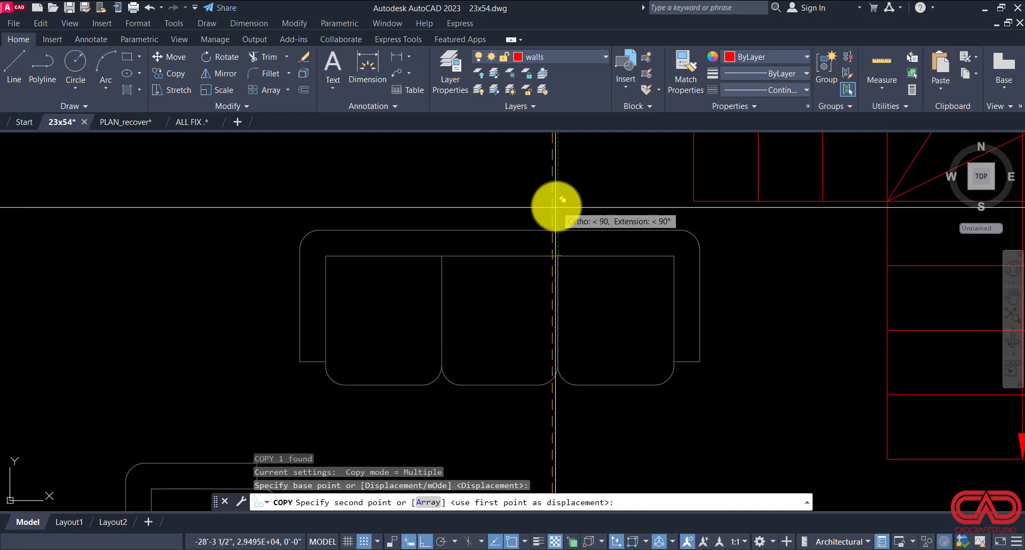
pyautogui.scroll(-5, 555, 207)
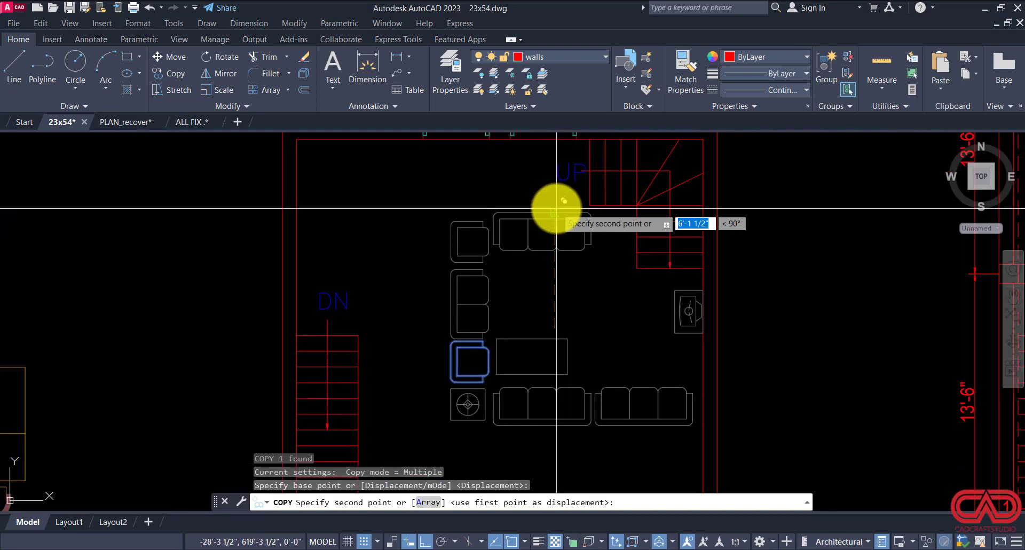
pyautogui.press('Escape')
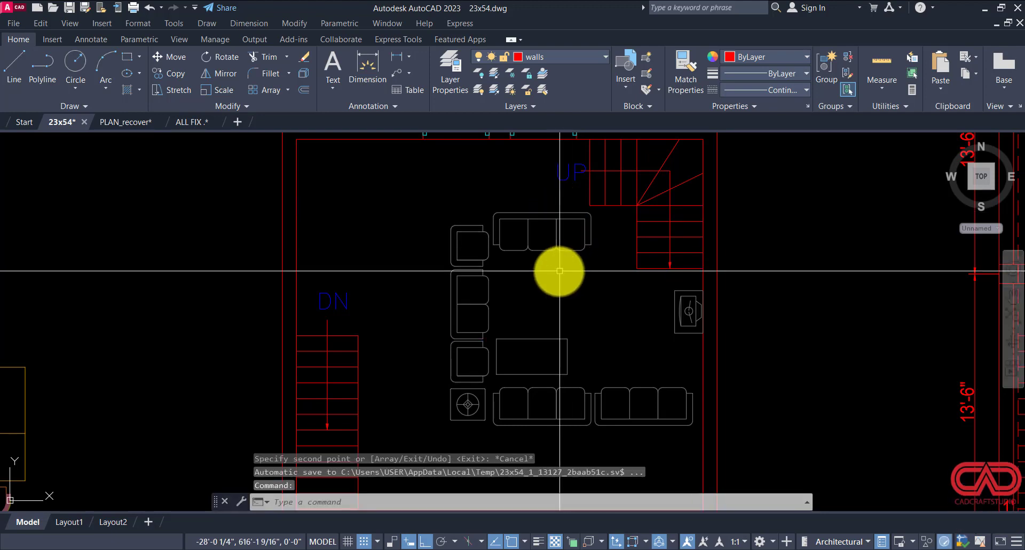
# Step: Move both armchairs, the two-seat sofa, coffee table, corner table and two lower sofas down about 1'-0"
pyautogui.moveTo(555, 261); pyautogui.dragTo(535, 229, button='middle')
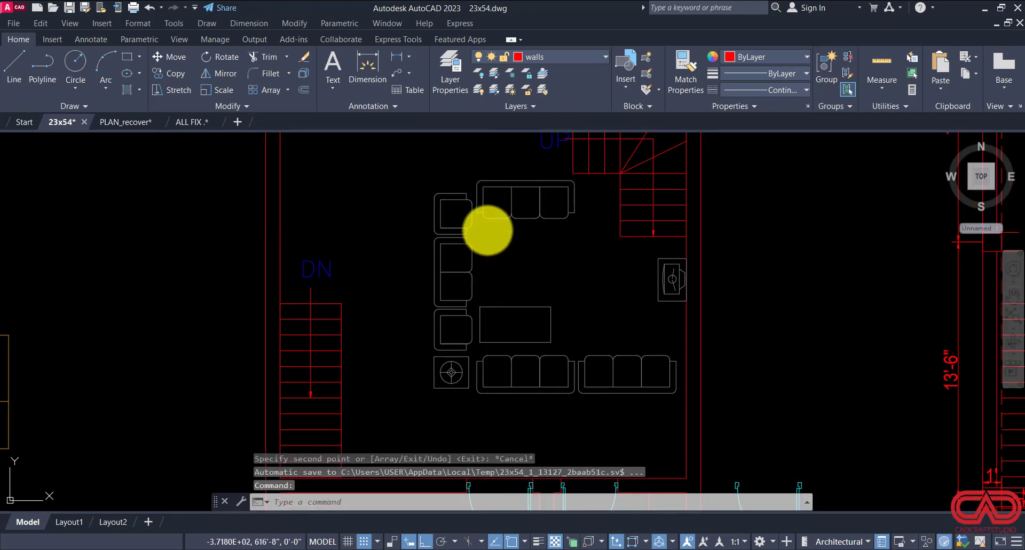
pyautogui.click(487, 230)
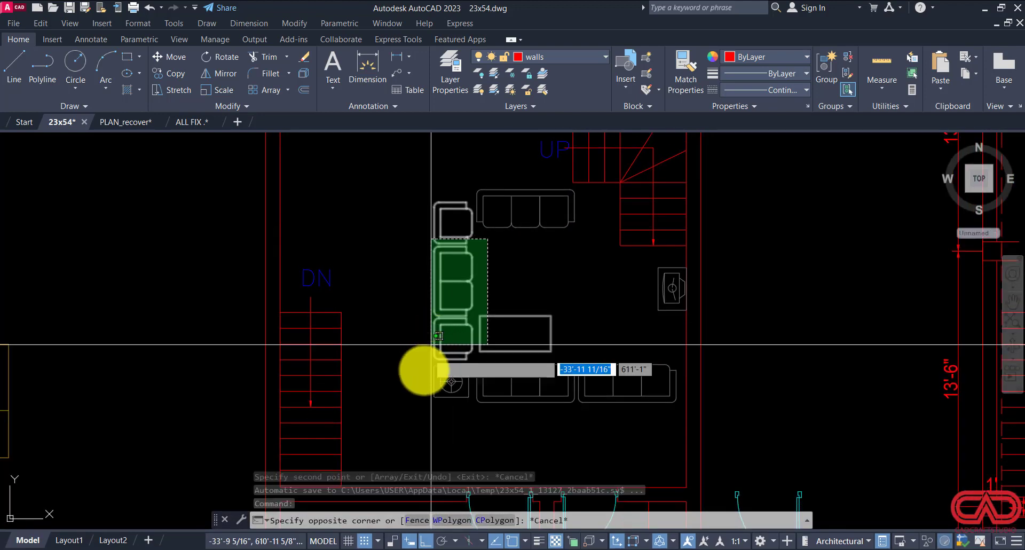
pyautogui.click(419, 374)
pyautogui.click(565, 389)
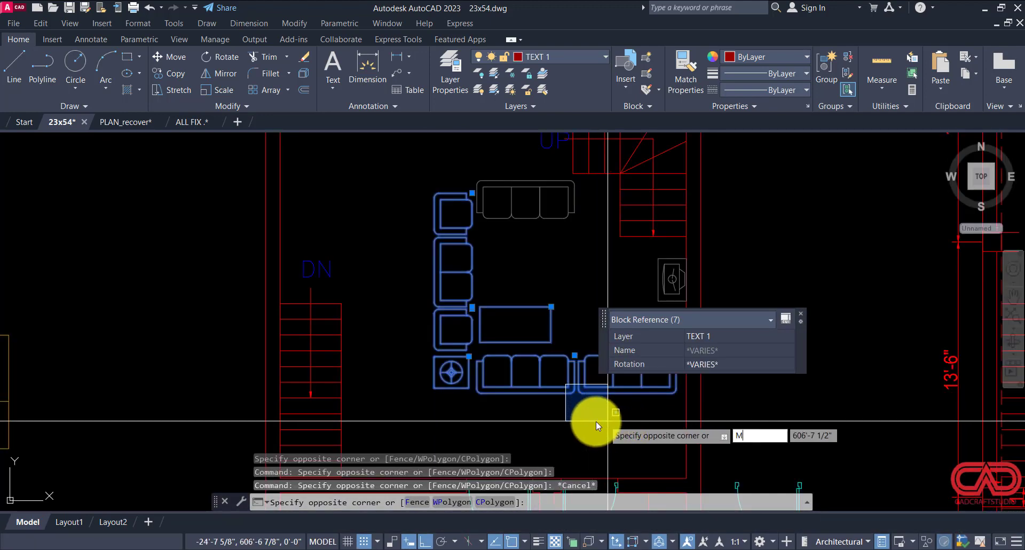
pyautogui.click(554, 412)
pyautogui.write('m')
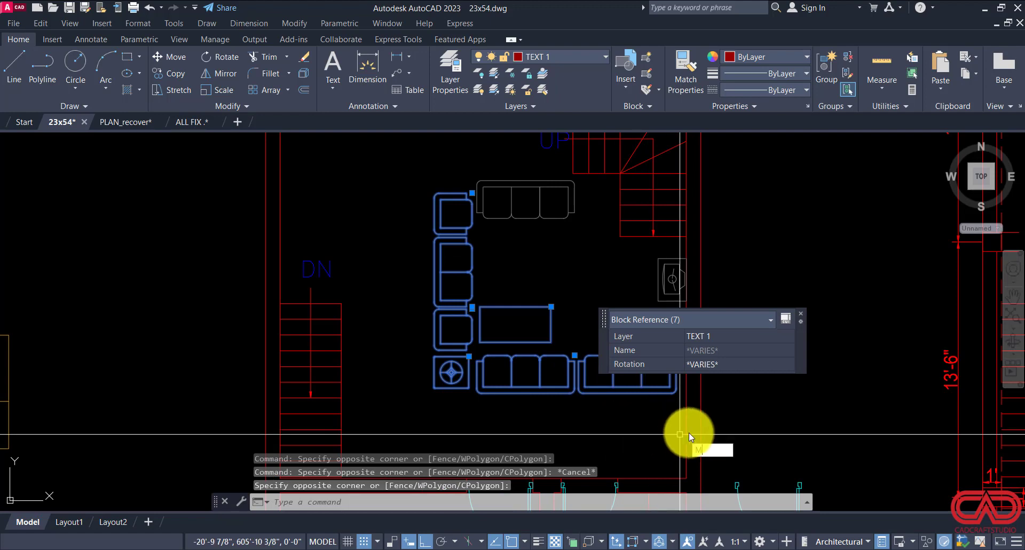
pyautogui.press('Return')
pyautogui.click(740, 380)
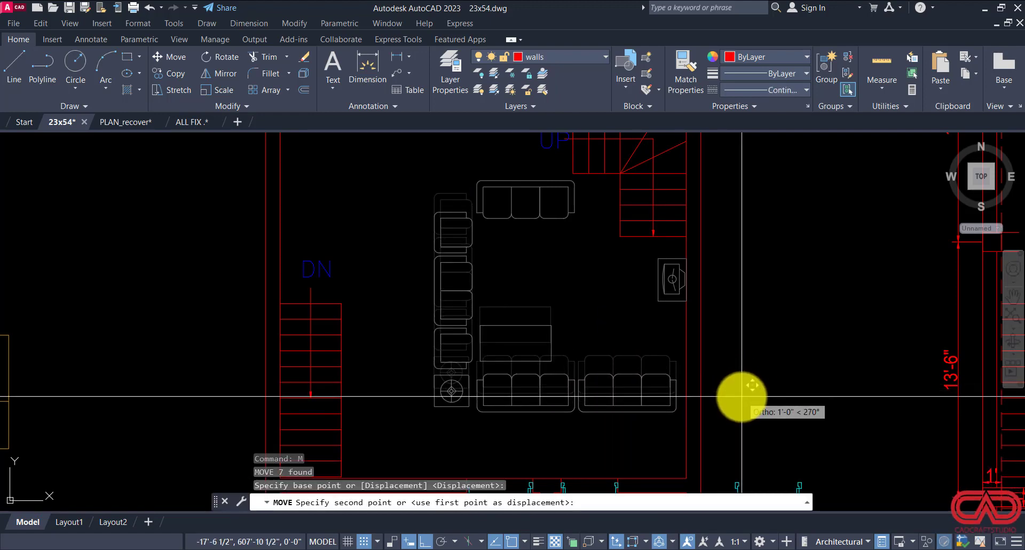
pyautogui.press('Escape')
# Step: Mirror the corner table across a horizontal line through the middle of the two-seat sofa, keeping the original
pyautogui.click(459, 395)
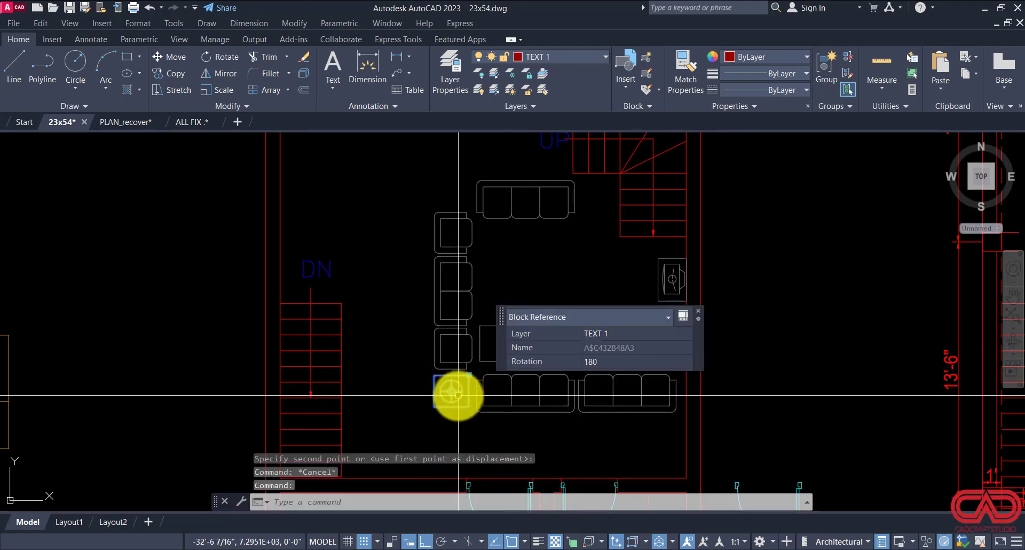
pyautogui.write('mi')
pyautogui.press('Return')
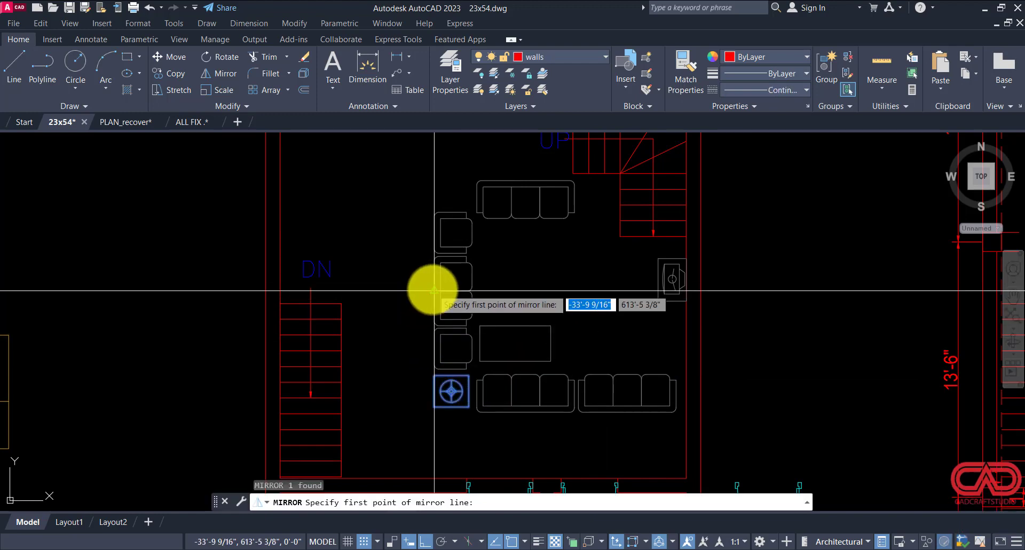
pyautogui.click(443, 290)
pyautogui.click(511, 288)
pyautogui.press('Return')
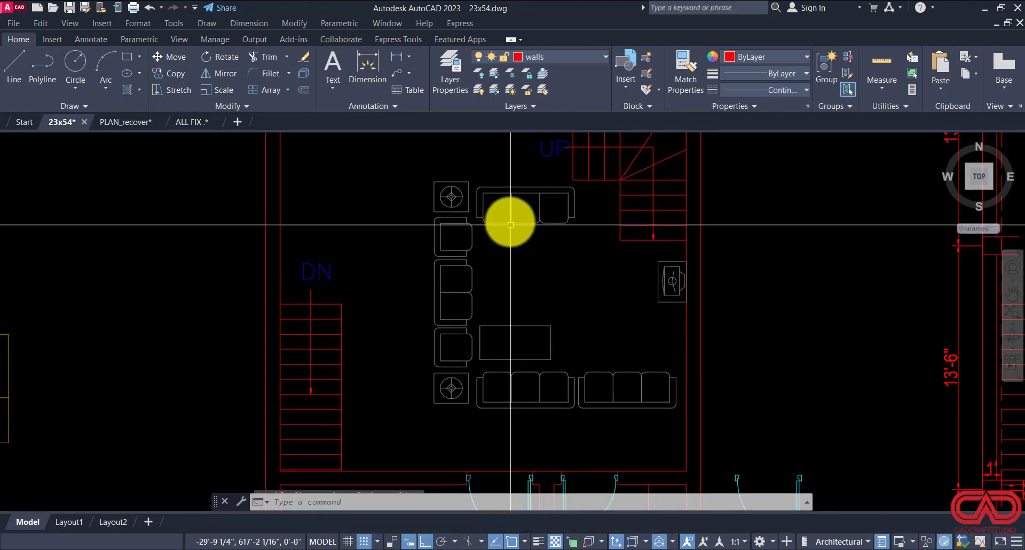
pyautogui.press('Escape')
pyautogui.press('Escape')
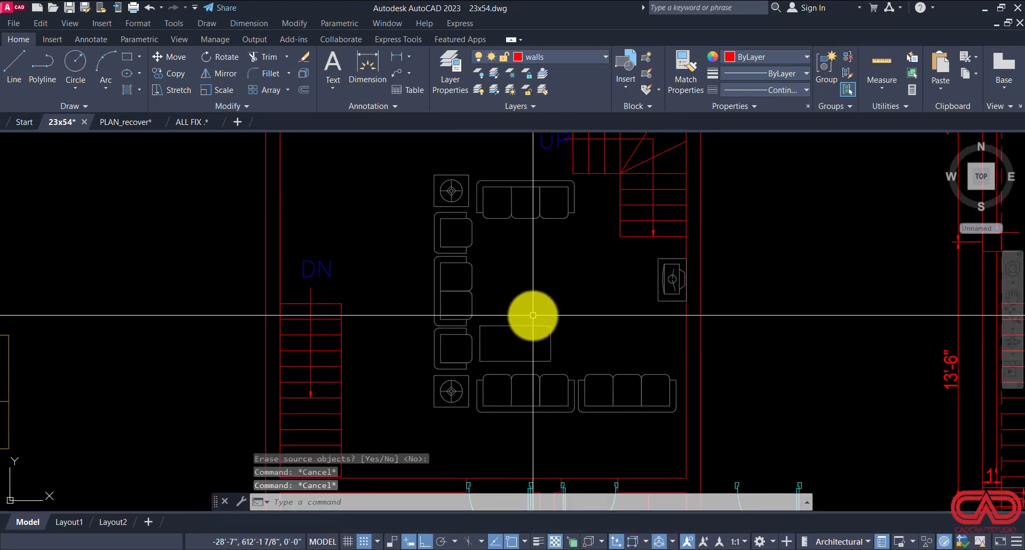
# Step: Copy the coffee table straight up to a spot in front of the upper three-seat sofa
pyautogui.click(519, 344)
pyautogui.write('co')
pyautogui.press('Return')
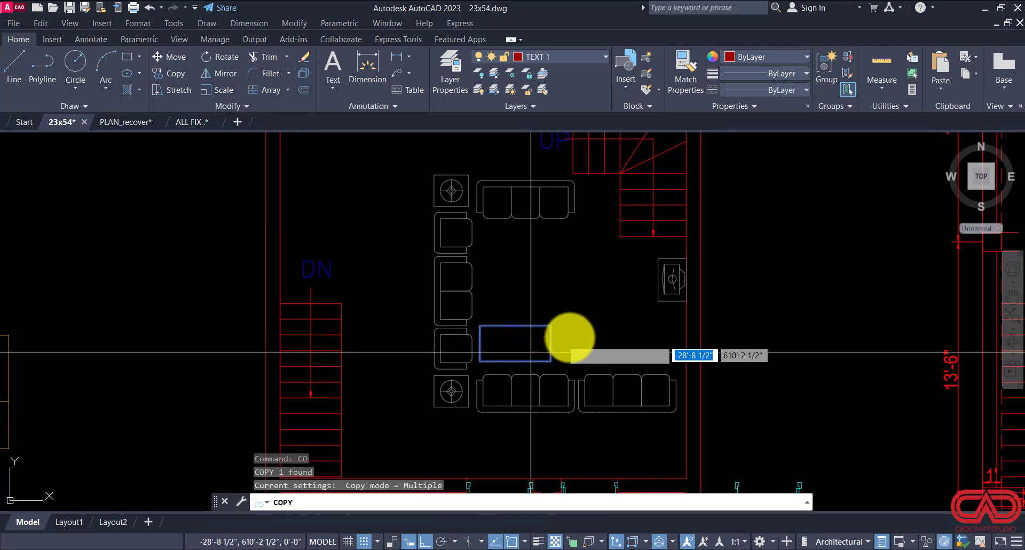
pyautogui.click(571, 335)
pyautogui.click(572, 247)
pyautogui.scroll(-2, 593, 320)
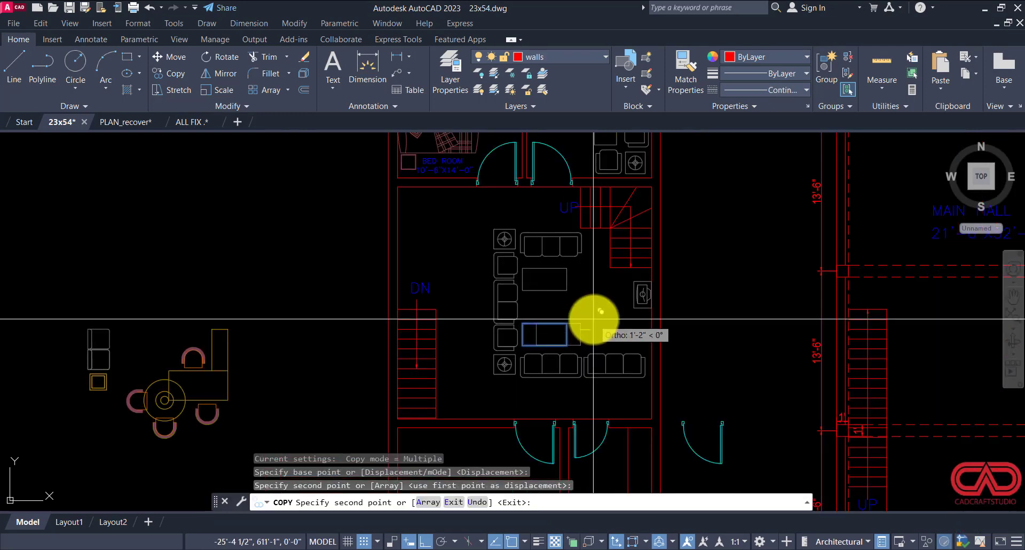
pyautogui.press('Escape')
pyautogui.press('Escape')
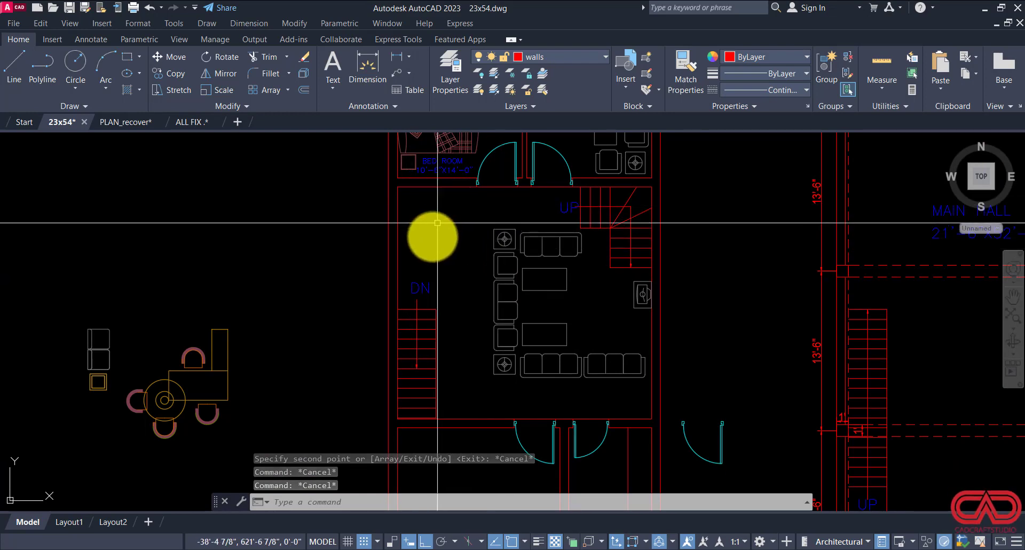
# Step: Copy the round five-chair dining table from the loose furniture blocks into the first-floor hall's corner above the DN stair, with ortho off
pyautogui.scroll(-4, 438, 257)
pyautogui.click(100, 338)
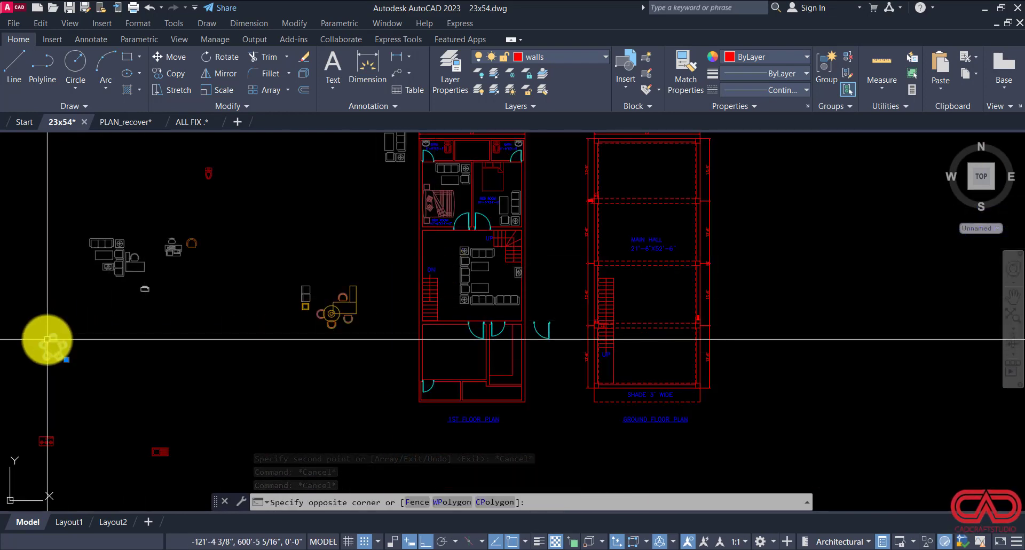
pyautogui.click(49, 341)
pyautogui.write('CO')
pyautogui.press('Return')
pyautogui.click(89, 362)
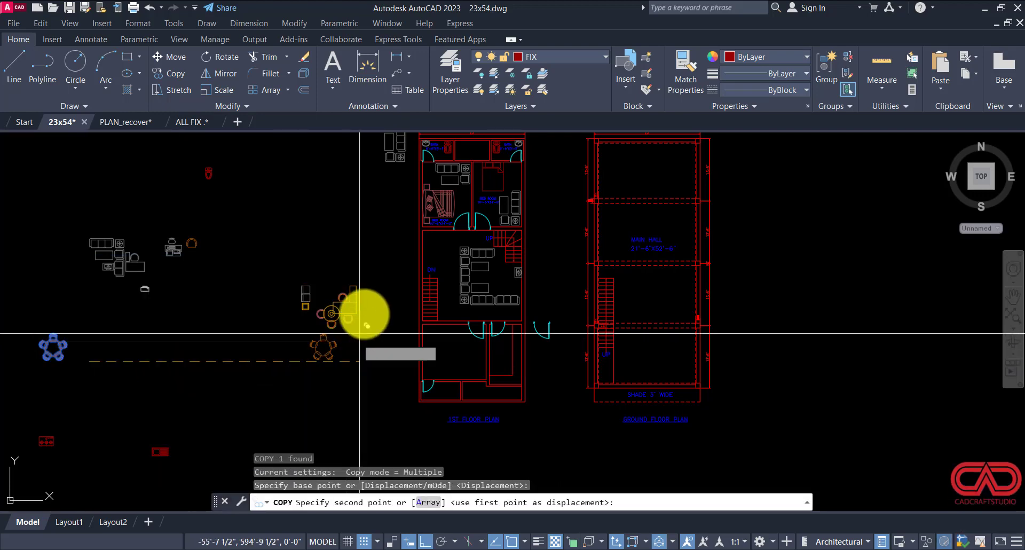
pyautogui.scroll(4, 397, 246)
pyautogui.scroll(4, 504, 246)
pyautogui.press('F8')
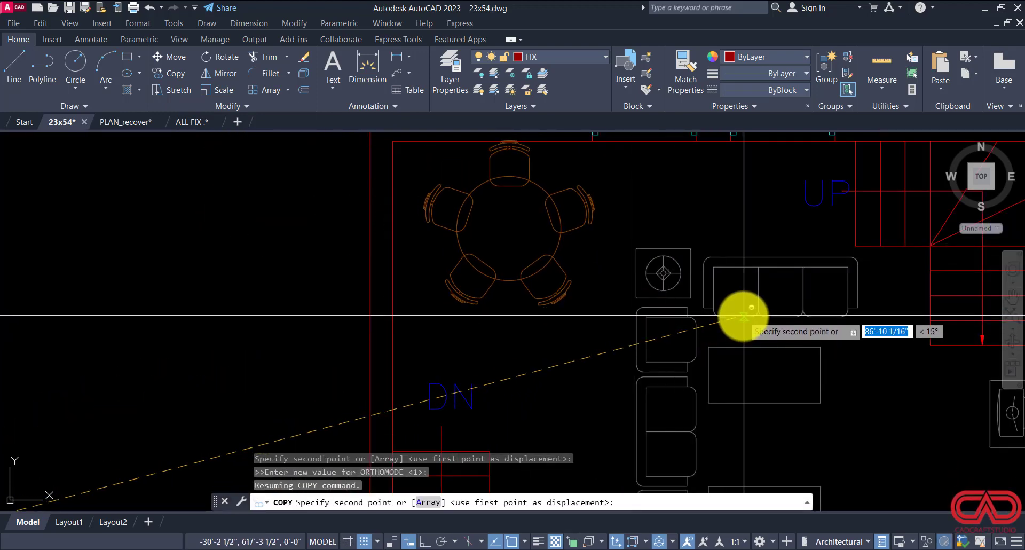
pyautogui.click(729, 320)
pyautogui.scroll(-3, 705, 319)
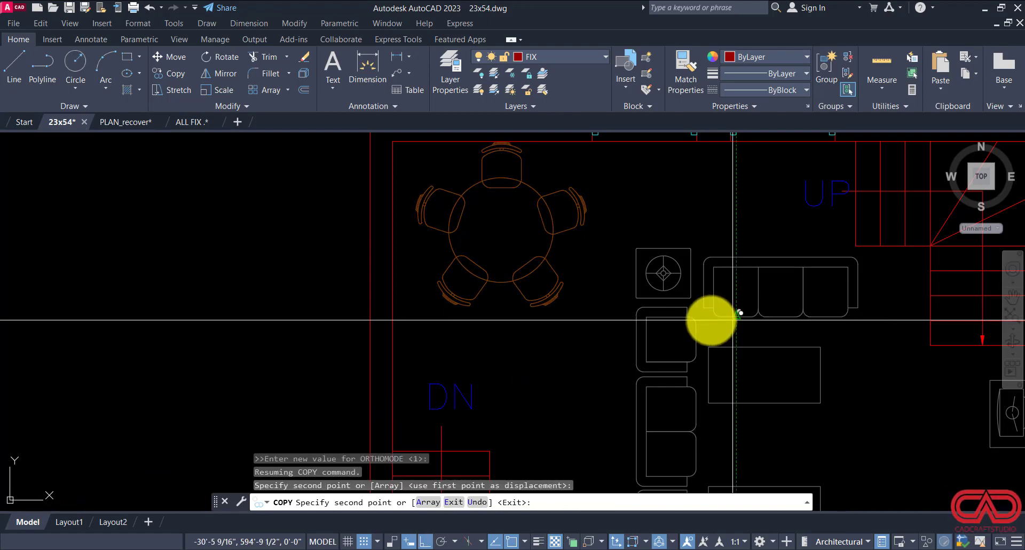
pyautogui.press('Escape')
pyautogui.scroll(-4, 515, 304)
pyautogui.moveTo(568, 368); pyautogui.dragTo(521, 270, button='middle')
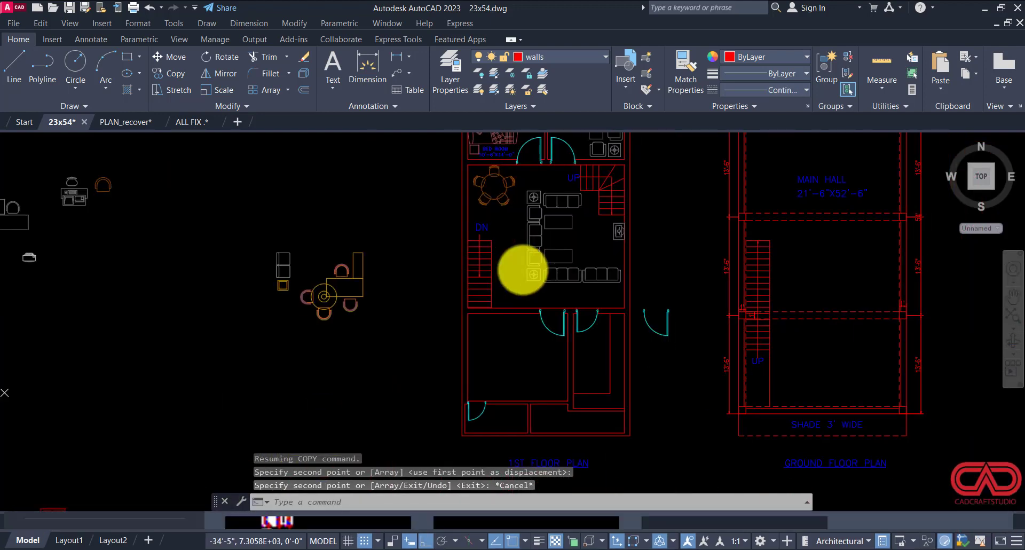
pyautogui.scroll(-2, 519, 367)
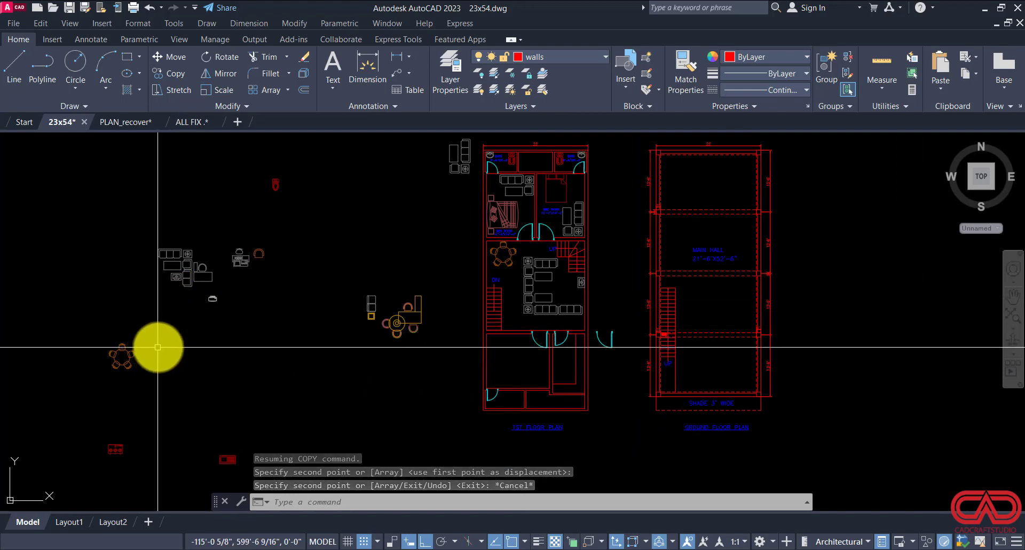
# Step: Move the sink block from the loose furniture blocks onto the lower counter of the first-floor kitchen
pyautogui.moveTo(158, 347); pyautogui.dragTo(227, 263, button='middle')
pyautogui.click(310, 359)
pyautogui.click(269, 394)
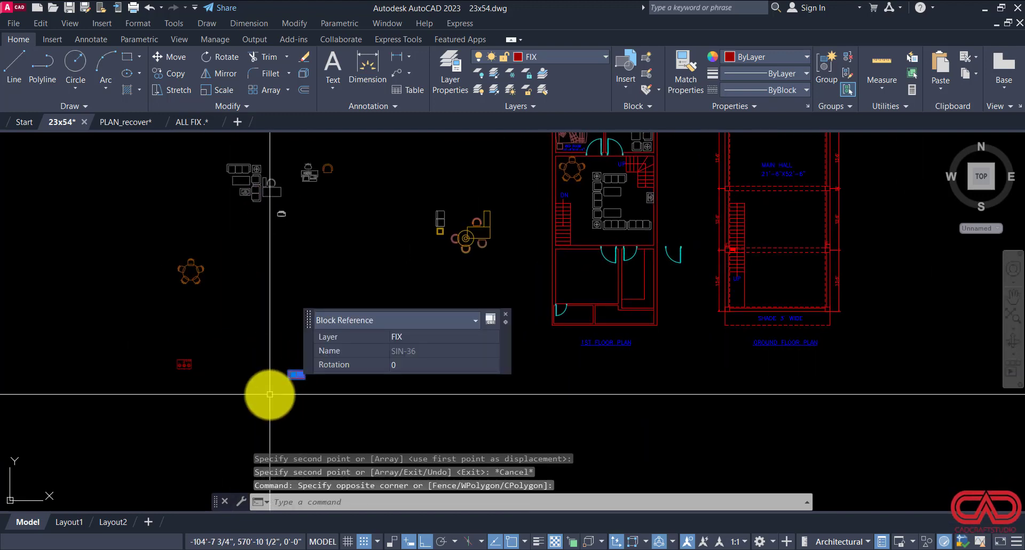
pyautogui.press('Escape')
pyautogui.click(180, 371)
pyautogui.press('Escape')
pyautogui.click(310, 360)
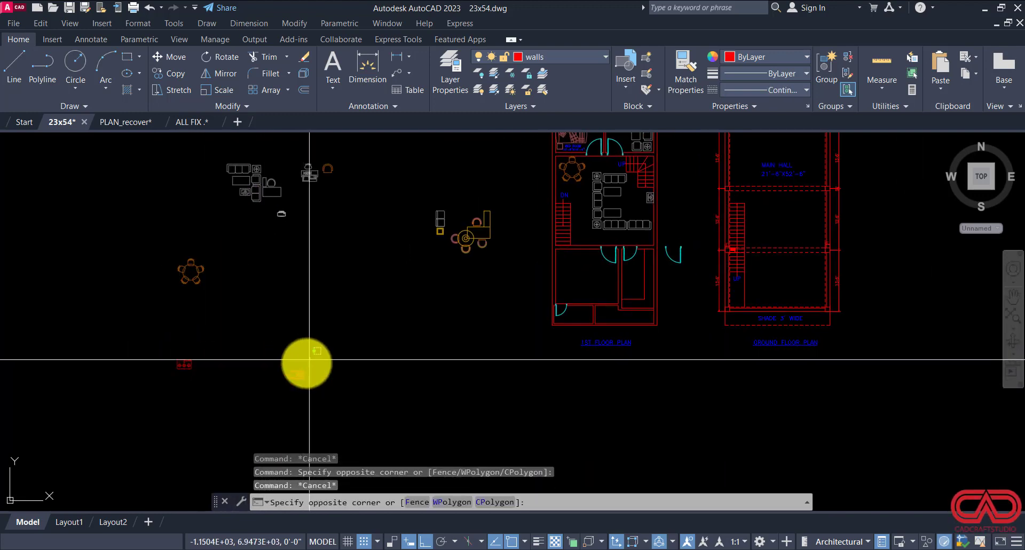
pyautogui.click(280, 384)
pyautogui.write('M')
pyautogui.press('Return')
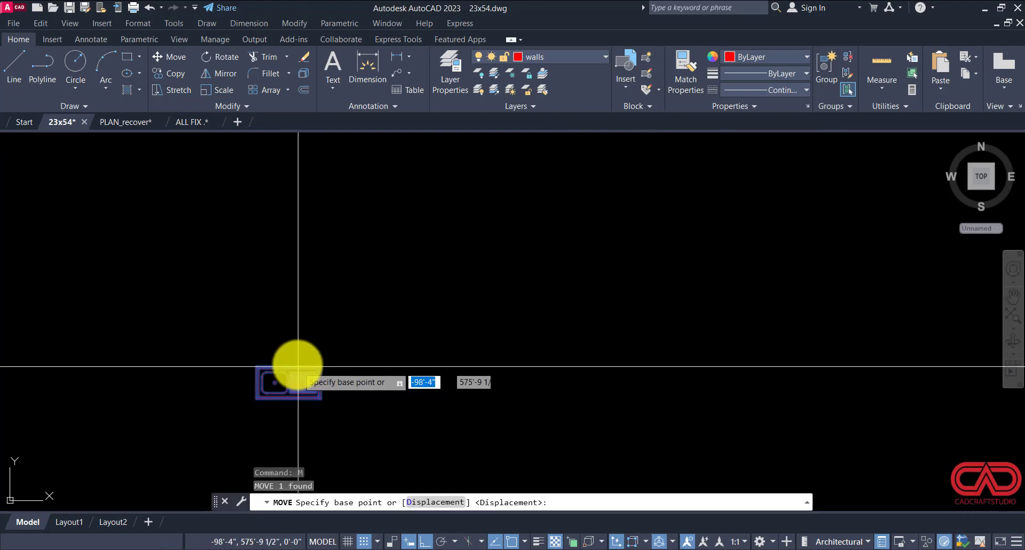
pyautogui.click(286, 398)
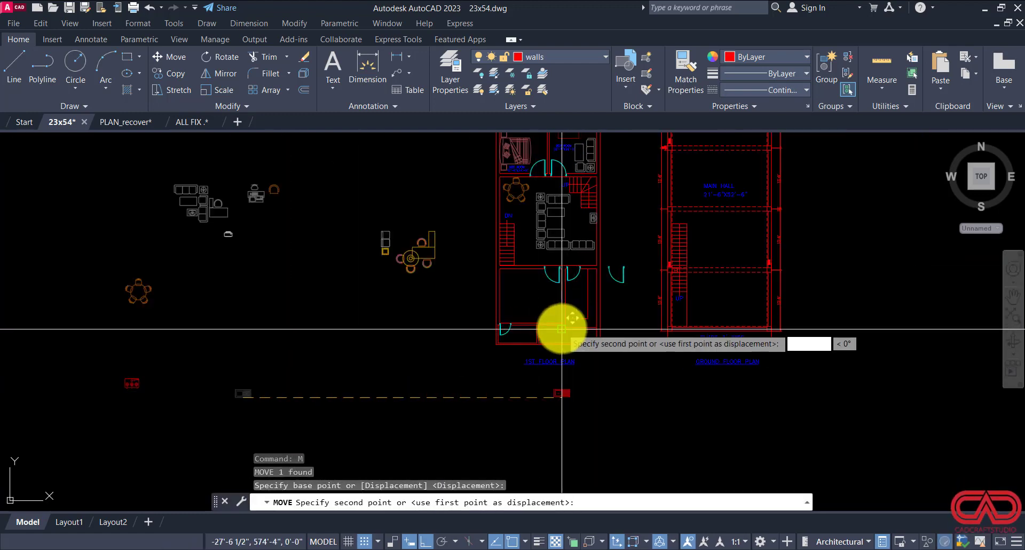
pyautogui.scroll(5, 604, 319)
pyautogui.press('Escape')
pyautogui.scroll(-6, 634, 327)
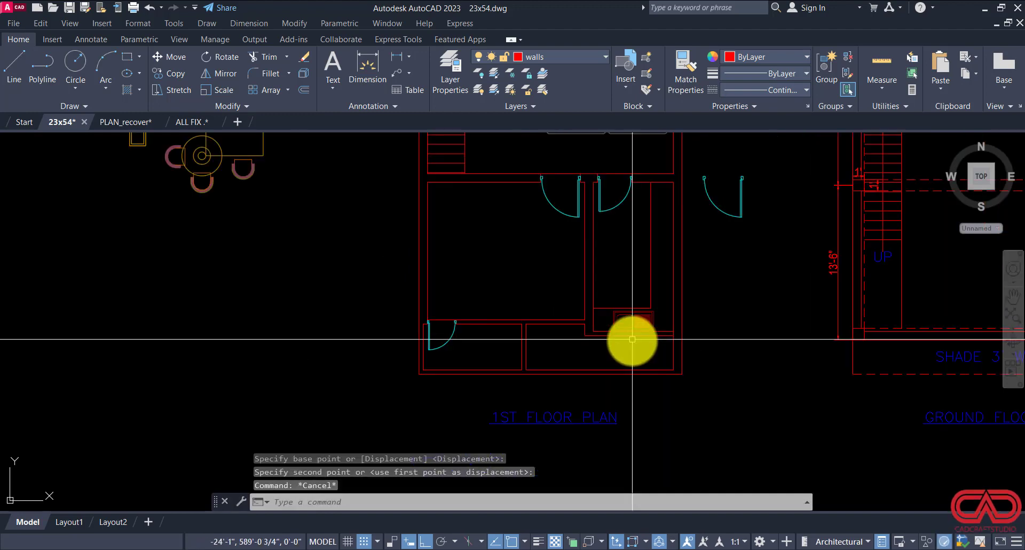
# Step: Rotate the loose three-burner stove block to 270 degrees so it stands vertically
pyautogui.scroll(4, 354, 371)
pyautogui.scroll(3, 344, 371)
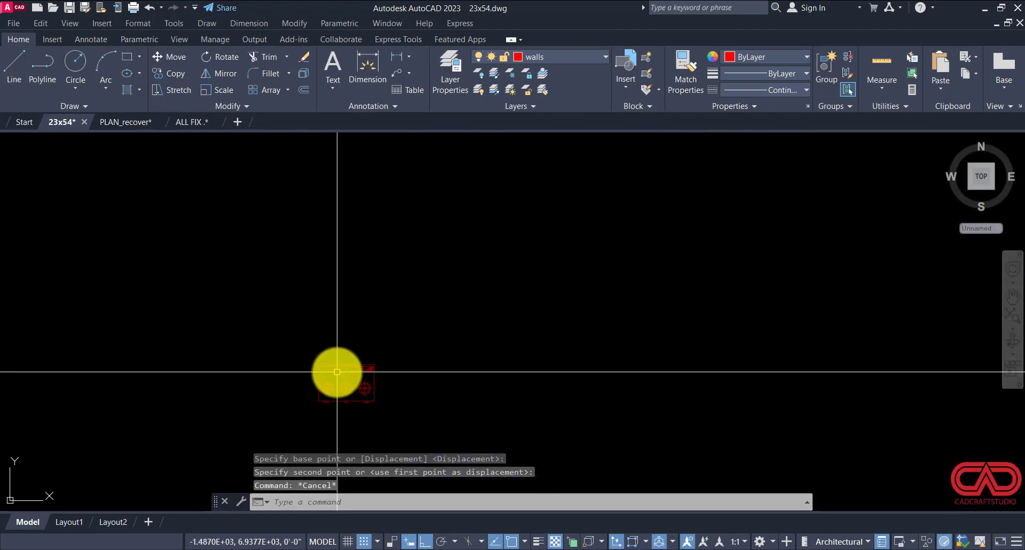
pyautogui.click(334, 379)
pyautogui.click(334, 383)
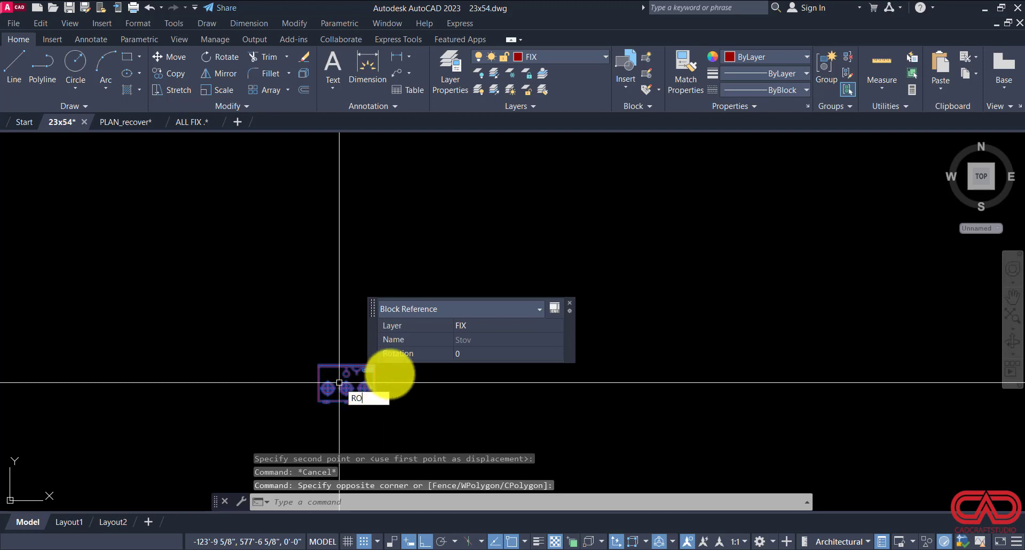
pyautogui.press('space')
pyautogui.click(424, 327)
pyautogui.click(420, 358)
# Step: Move the rotated stove block onto the first-floor kitchen's side counter, against the outer wall
pyautogui.click(400, 245)
pyautogui.click(336, 264)
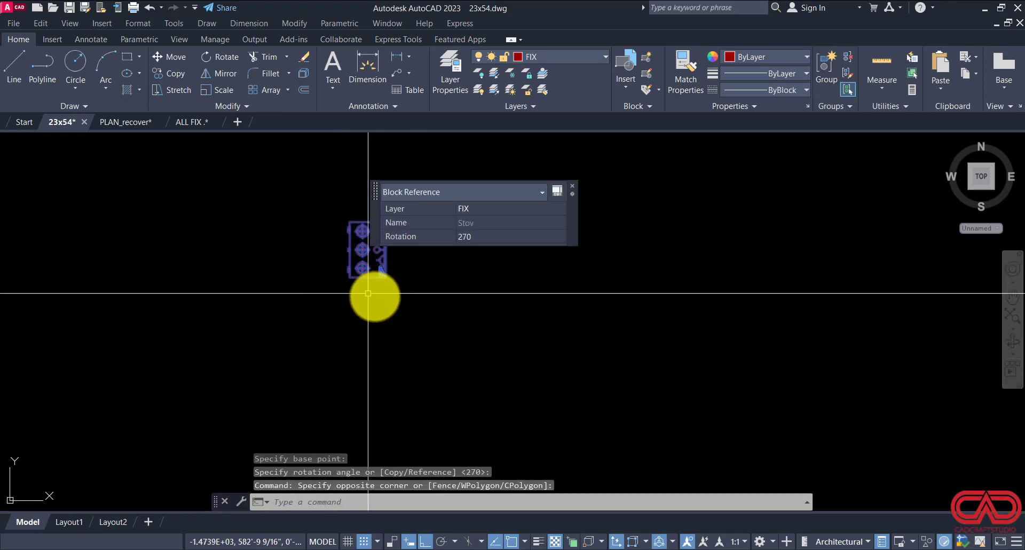
pyautogui.press('Return')
pyautogui.click(384, 263)
pyautogui.scroll(-3, 309, 280)
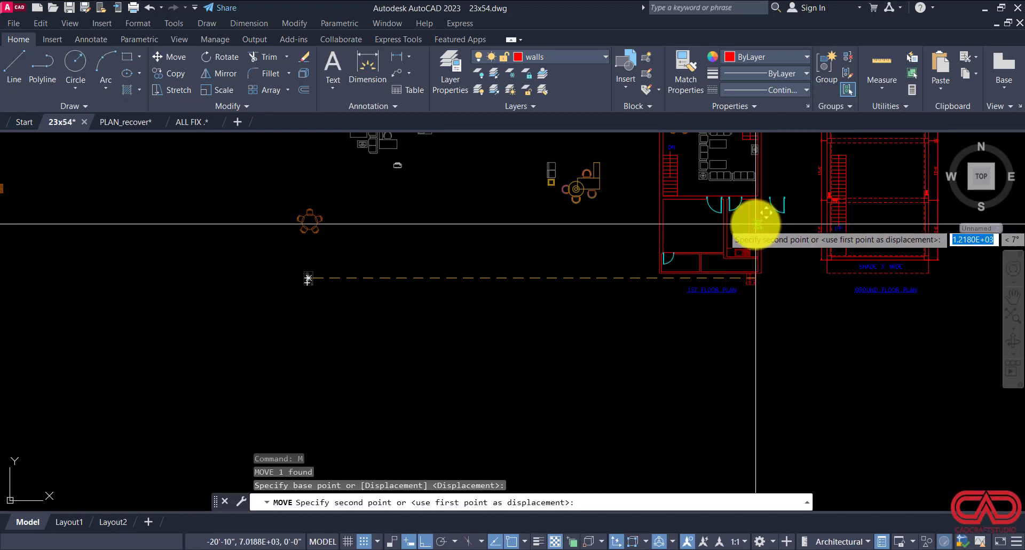
pyautogui.scroll(6, 758, 220)
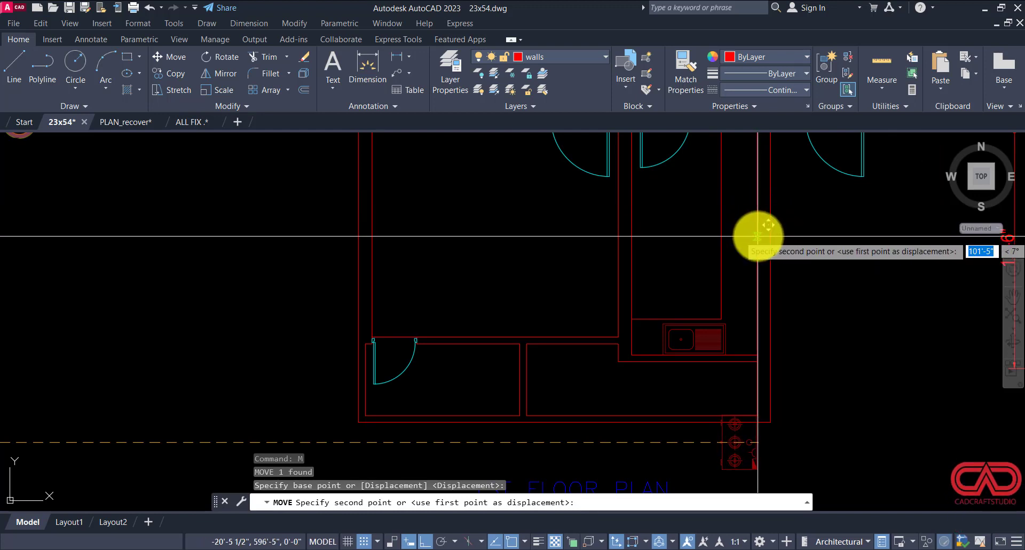
pyautogui.click(755, 238)
pyautogui.press('Escape')
pyautogui.press('Escape')
# Step: Trim the wall line at the corner where the kitchen's lower wall meets the outer side wall
pyautogui.scroll(-3, 694, 256)
pyautogui.scroll(4, 700, 334)
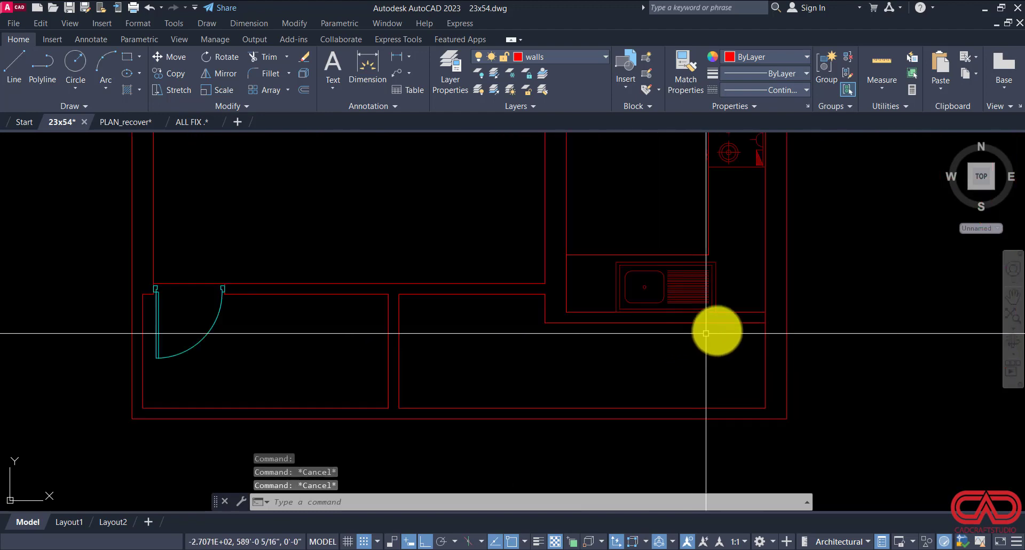
pyautogui.write('T')
pyautogui.press('Return')
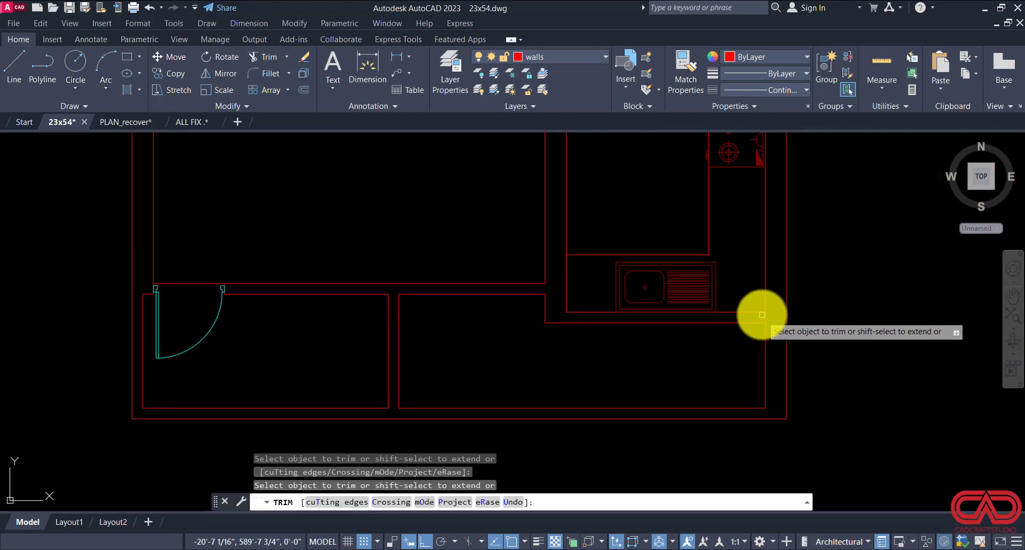
pyautogui.press('Escape')
pyautogui.scroll(-5, 768, 331)
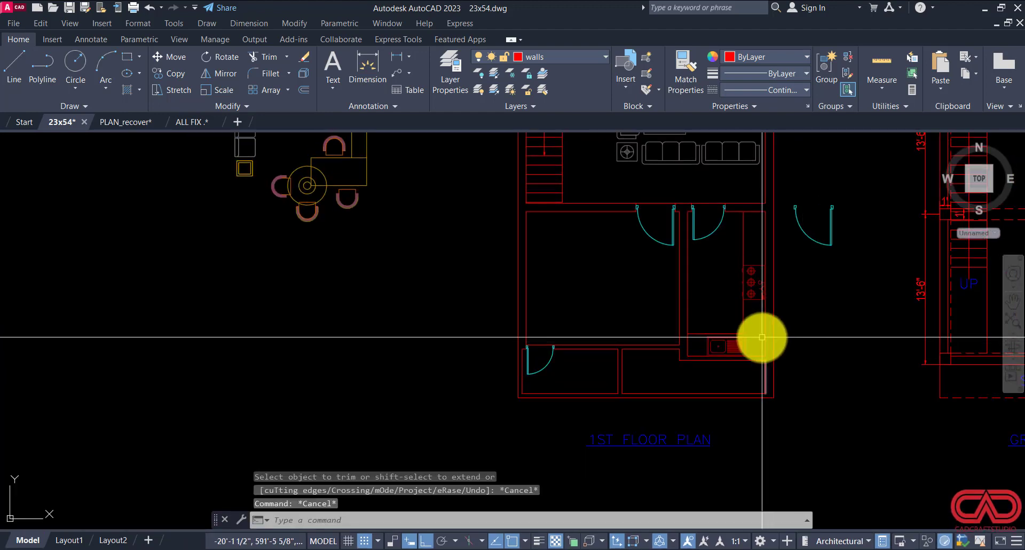
pyautogui.press('Escape')
pyautogui.scroll(-4, 671, 343)
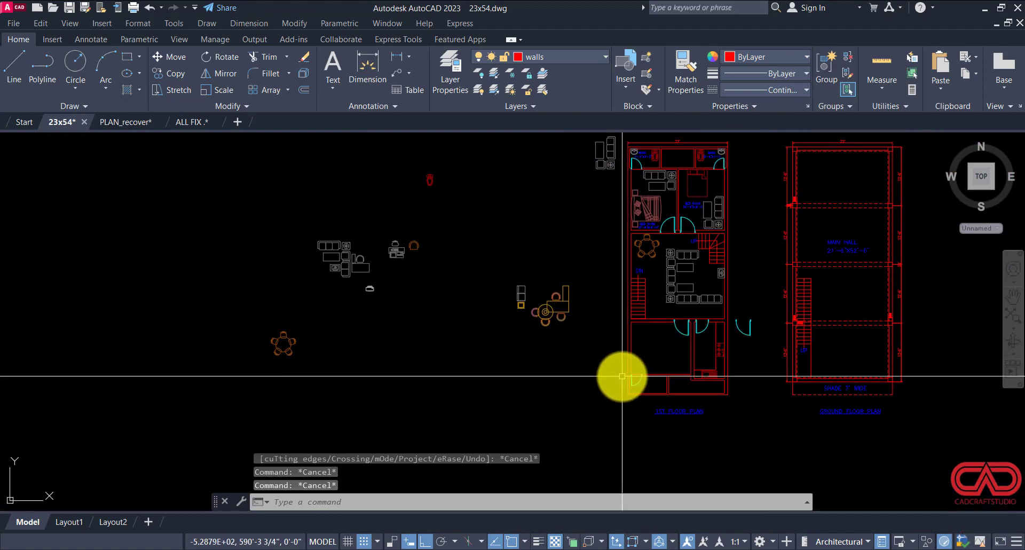
# Step: Check the wall lengths of the first-floor plan's left bath and change its size label to 7'-0"X4'-4"
pyautogui.scroll(10, 651, 166)
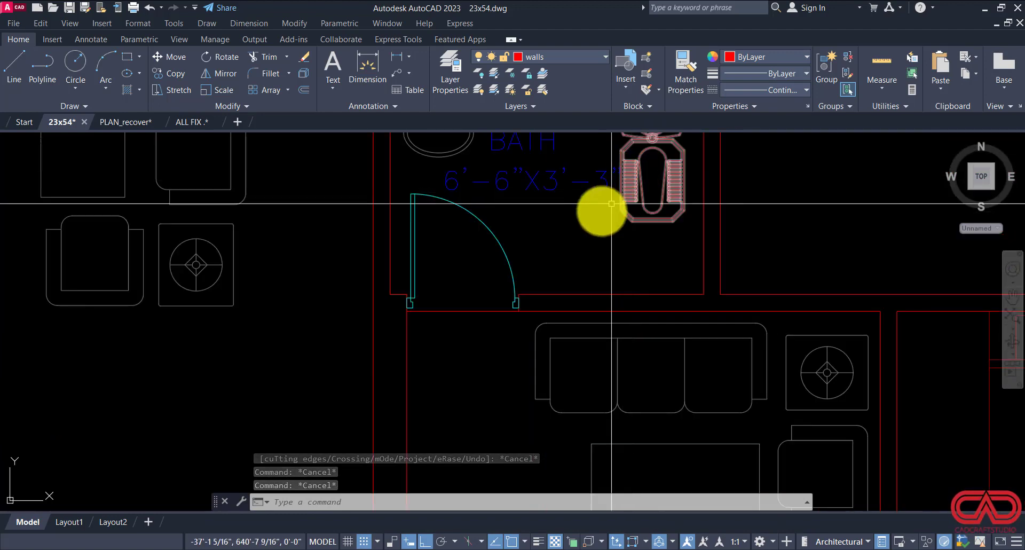
pyautogui.click(645, 289)
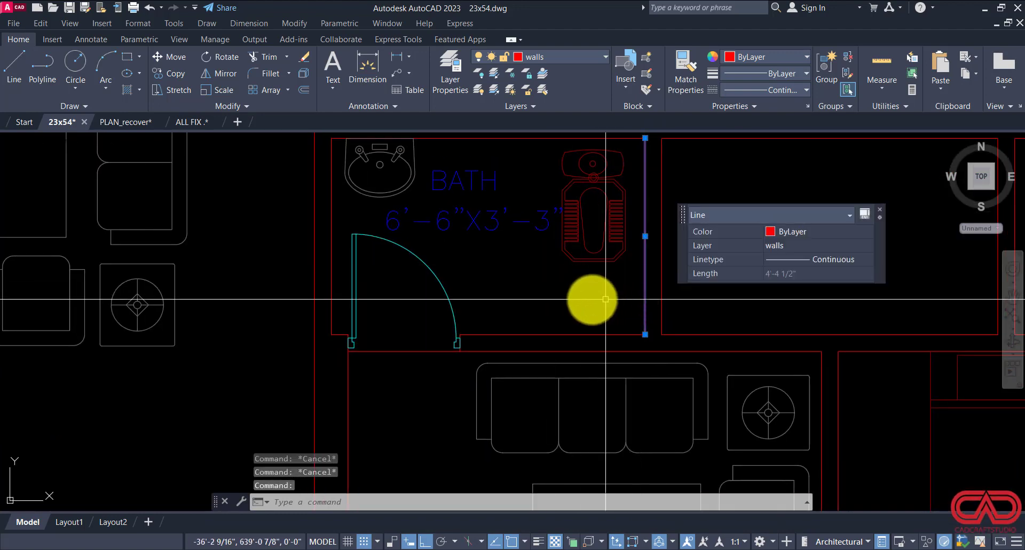
pyautogui.moveTo(570, 297); pyautogui.dragTo(564, 377, button='middle')
pyautogui.press('Escape')
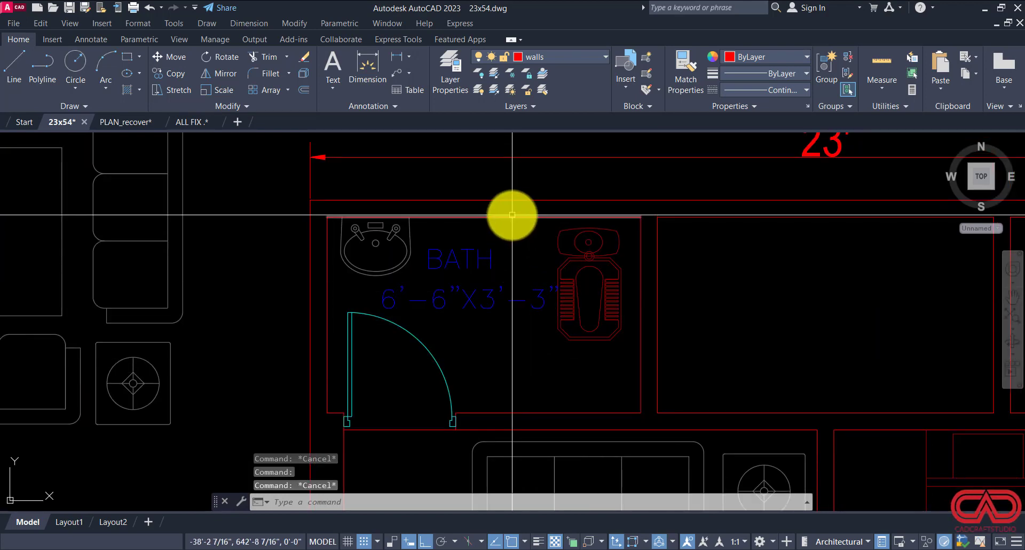
pyautogui.click(508, 217)
pyautogui.scroll(5, 467, 262)
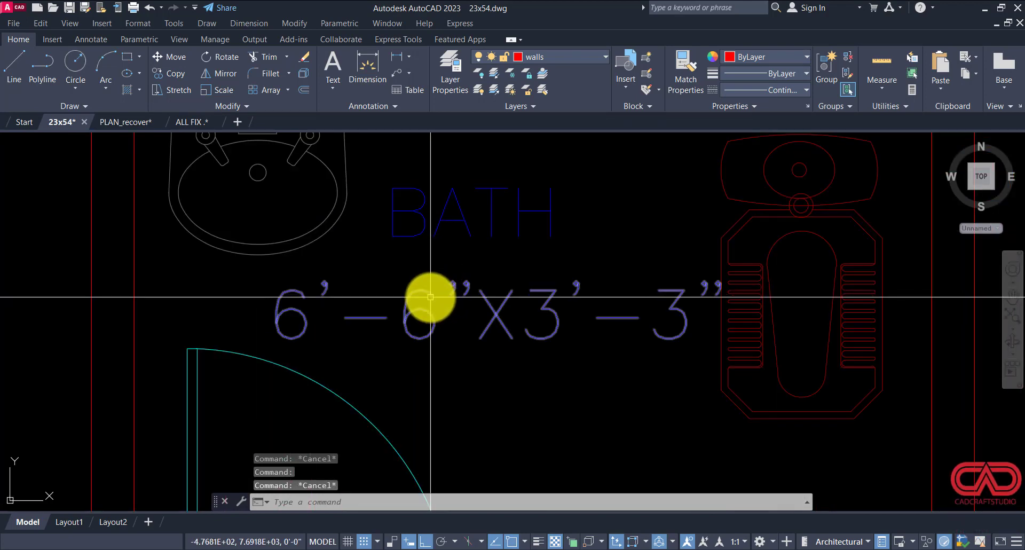
pyautogui.doubleClick(310, 310)
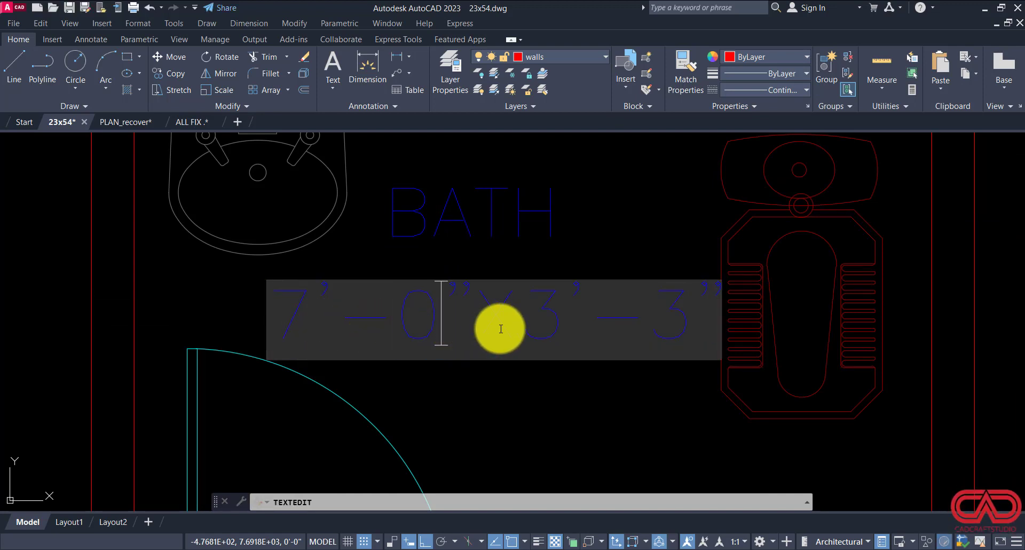
pyautogui.write('4')
pyautogui.doubleClick(685, 321)
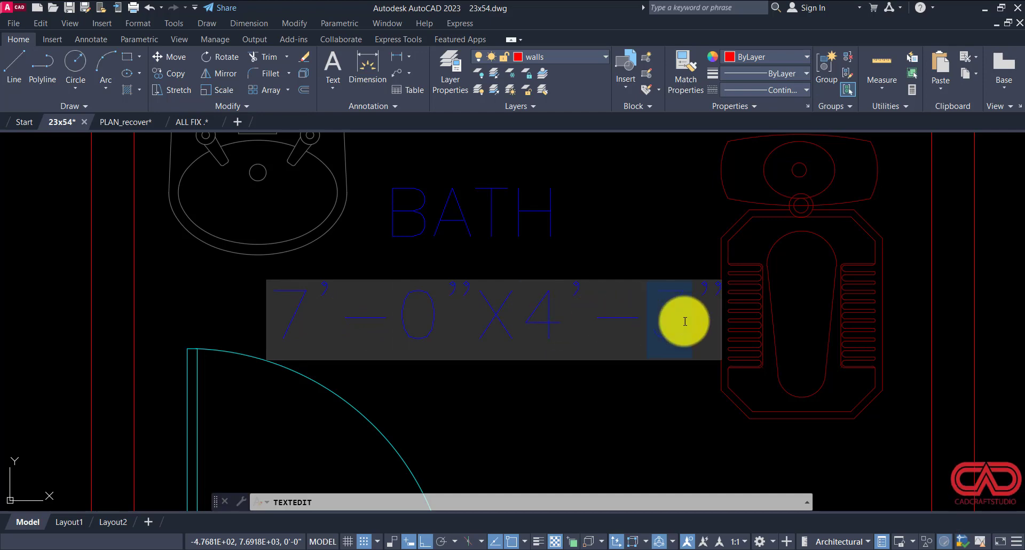
pyautogui.click(579, 377)
pyautogui.scroll(-5, 419, 364)
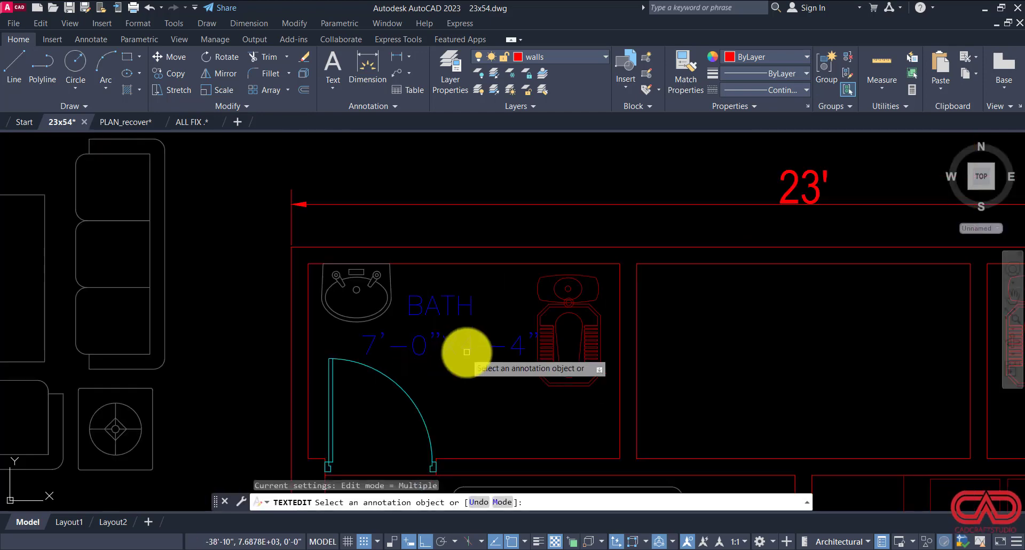
pyautogui.scroll(3, 602, 364)
pyautogui.scroll(2, 601, 363)
pyautogui.press('Escape')
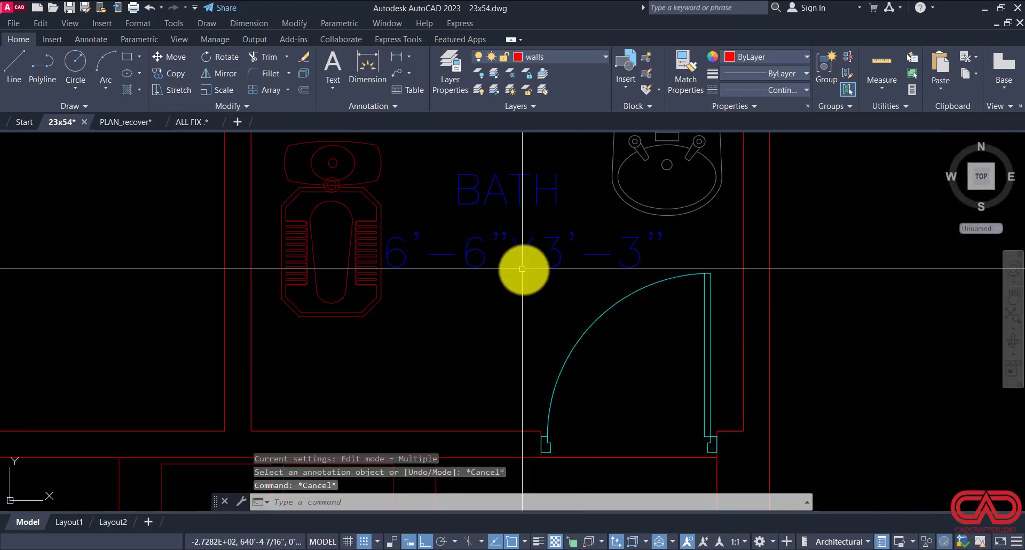
# Step: Change the size label of the first-floor plan's right bath to 7'-0"X4'-4"
pyautogui.click(482, 252)
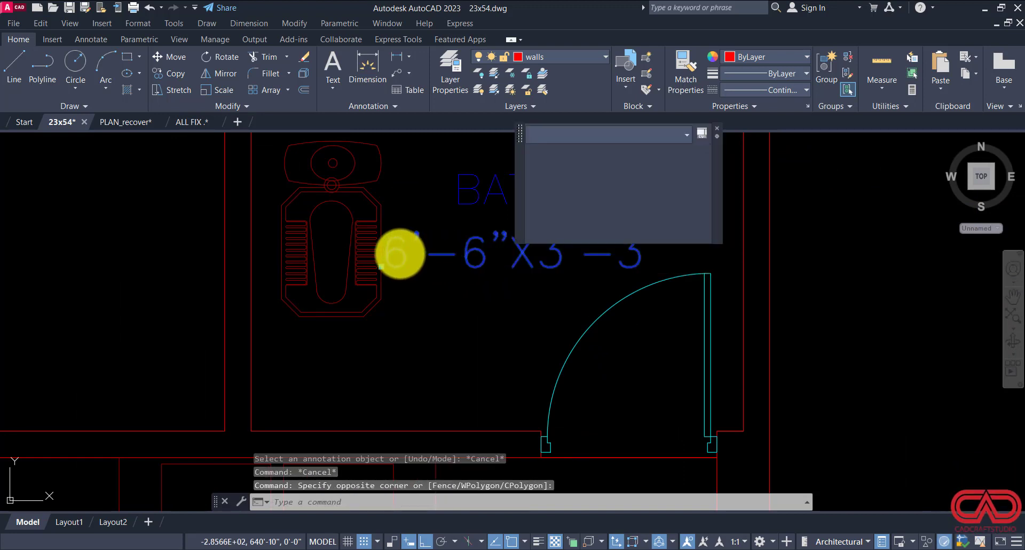
pyautogui.doubleClick(400, 254)
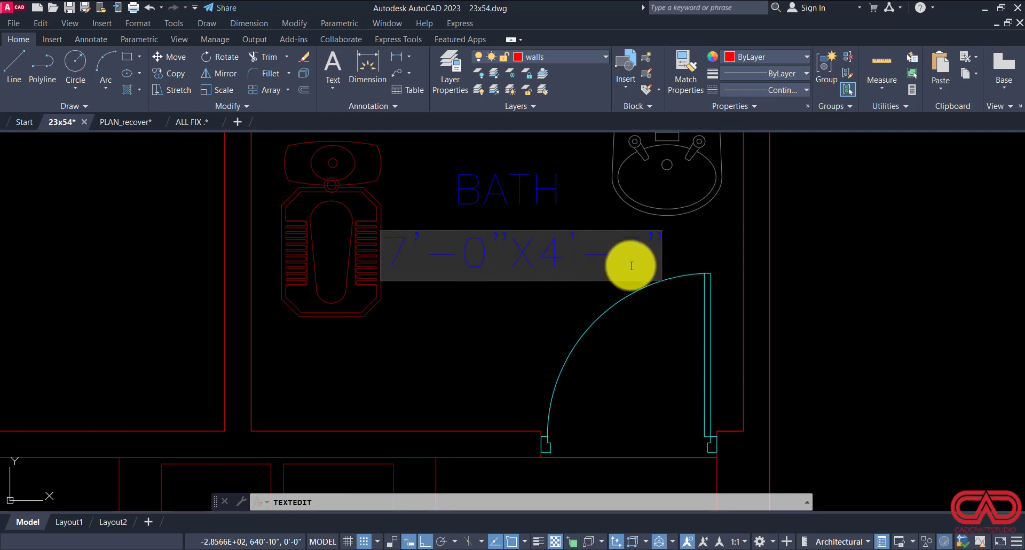
pyautogui.click(584, 319)
pyautogui.press('Escape')
pyautogui.scroll(-10, 561, 279)
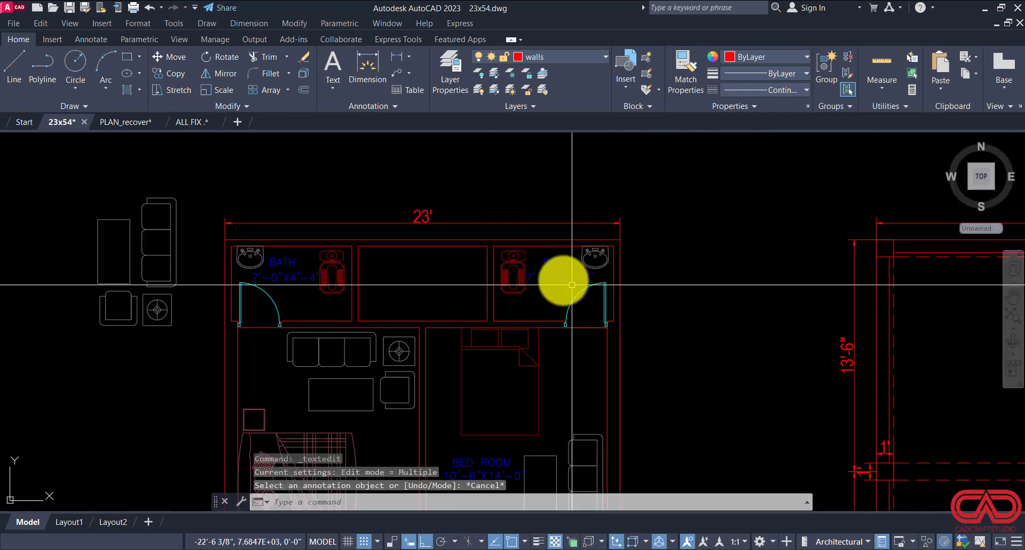
# Step: Copy the window lines below the right OPEN area of the reference plan into the space between the first-floor baths, with ortho off
pyautogui.moveTo(533, 313); pyautogui.dragTo(373, 314, button='middle')
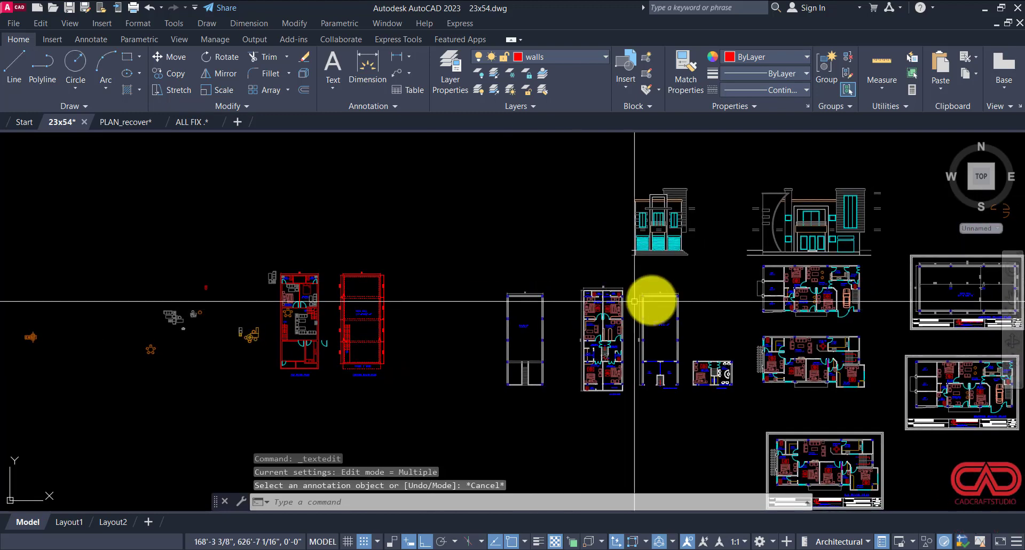
pyautogui.scroll(10, 565, 294)
pyautogui.scroll(2, 542, 228)
pyautogui.scroll(-2, 512, 253)
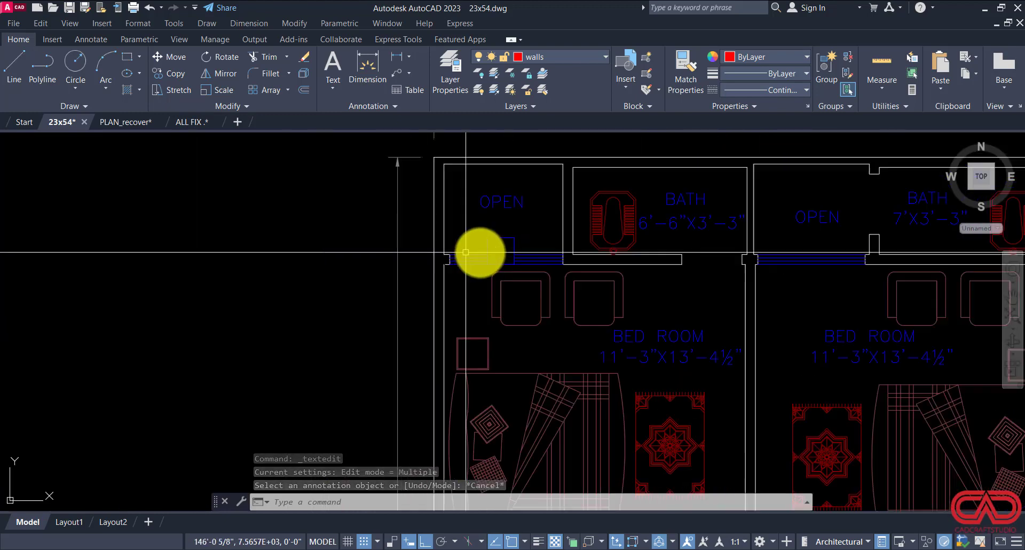
pyautogui.scroll(4, 821, 281)
pyautogui.scroll(-1, 623, 247)
pyautogui.scroll(1, 588, 223)
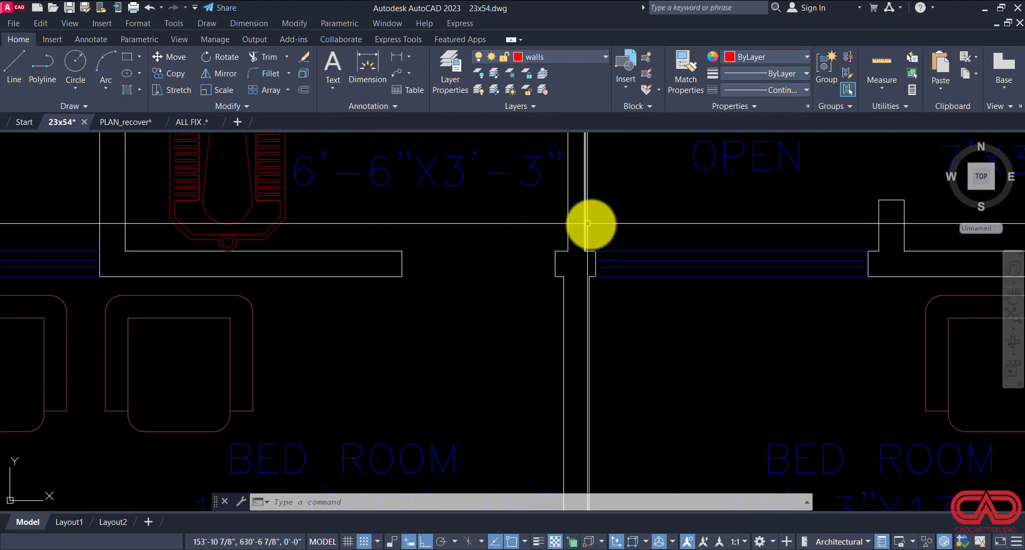
pyautogui.click(879, 322)
pyautogui.write('co')
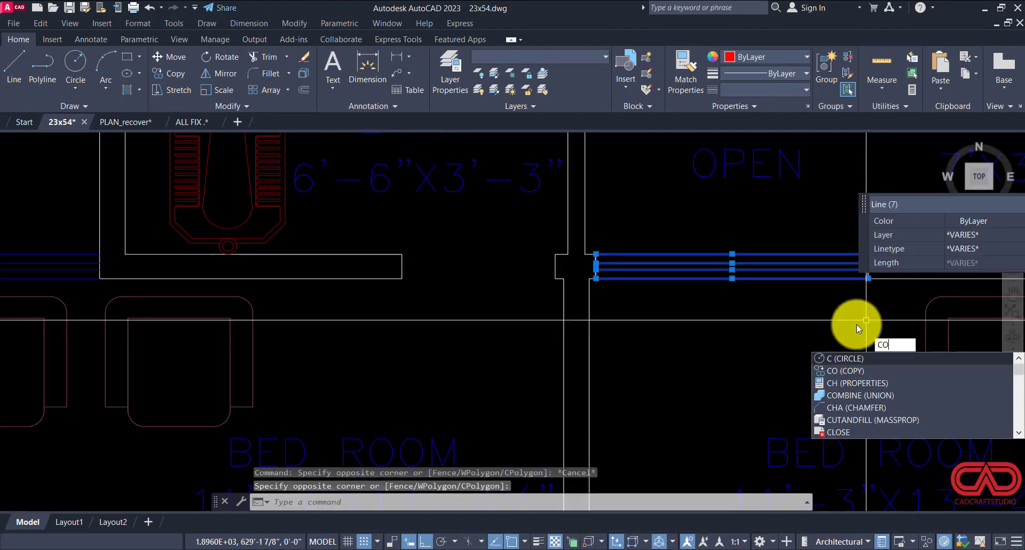
pyautogui.press('Return')
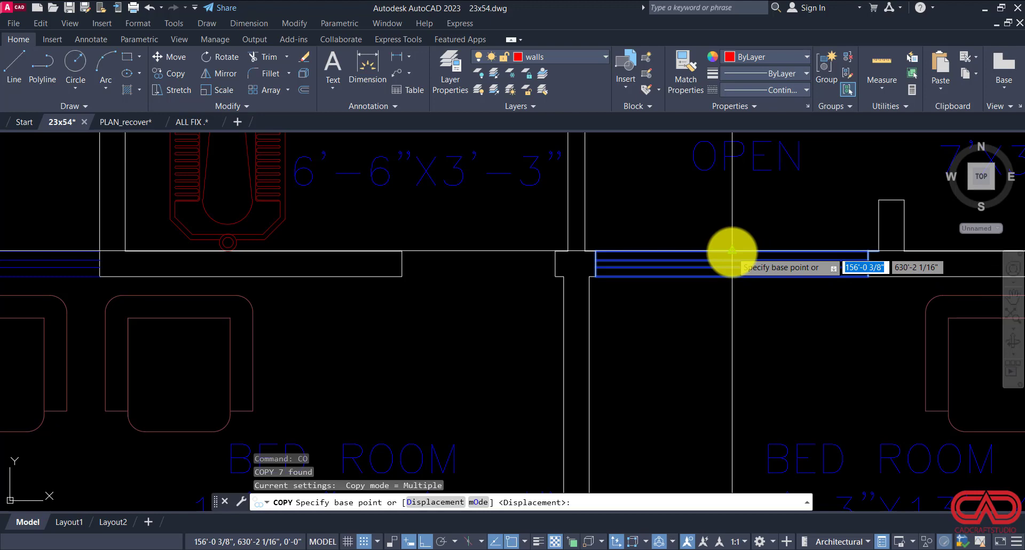
pyautogui.click(732, 251)
pyautogui.scroll(-6, 865, 304)
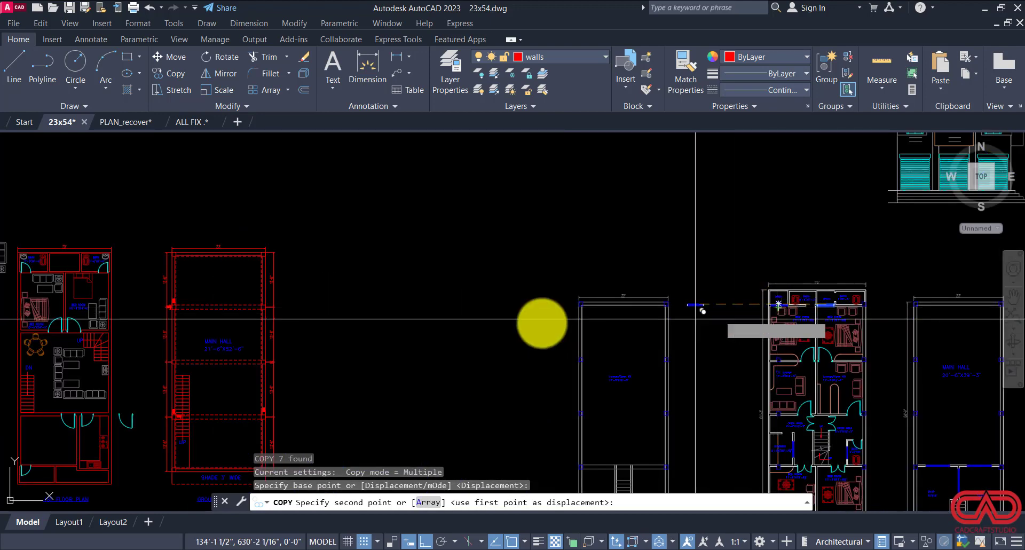
pyautogui.scroll(8, 304, 247)
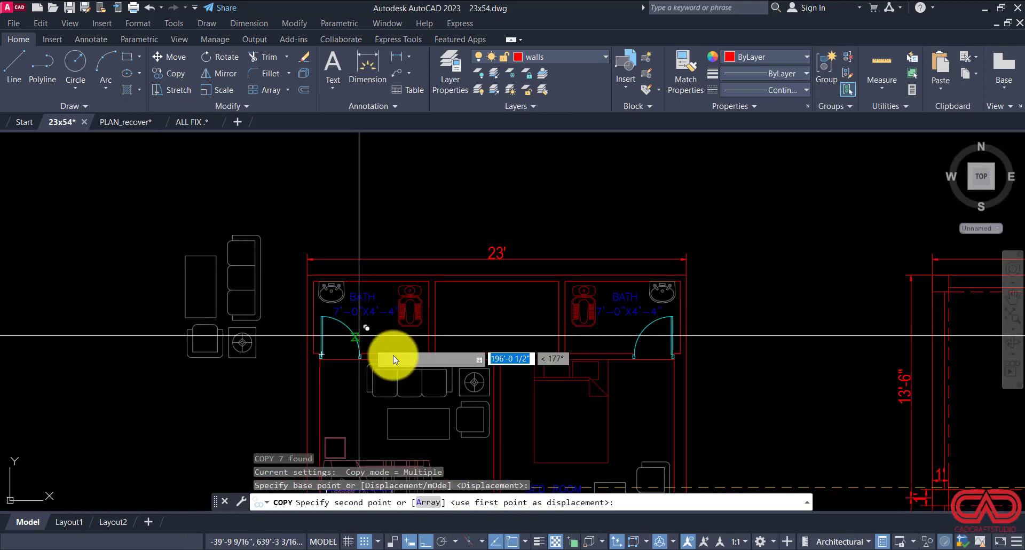
pyautogui.scroll(2, 452, 347)
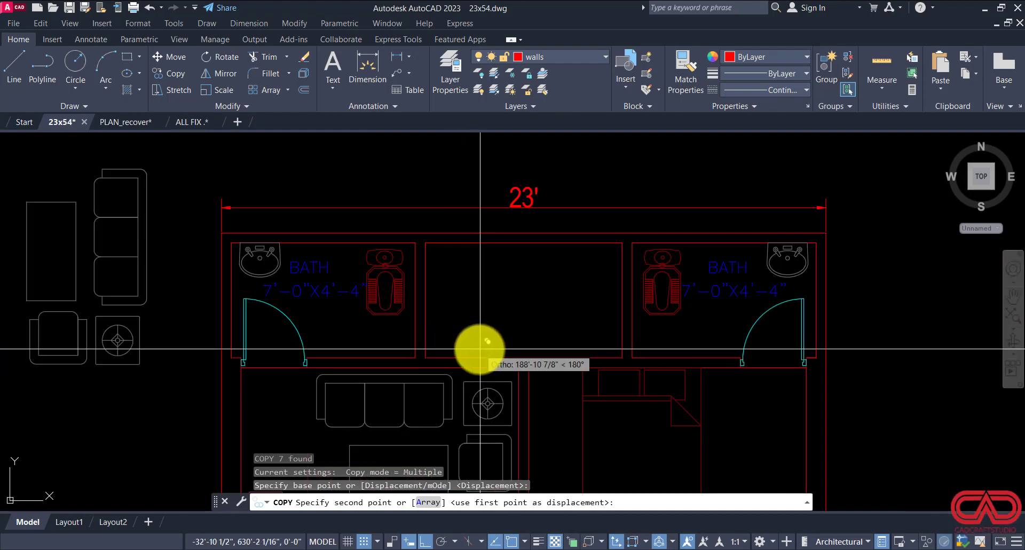
pyautogui.press('F8')
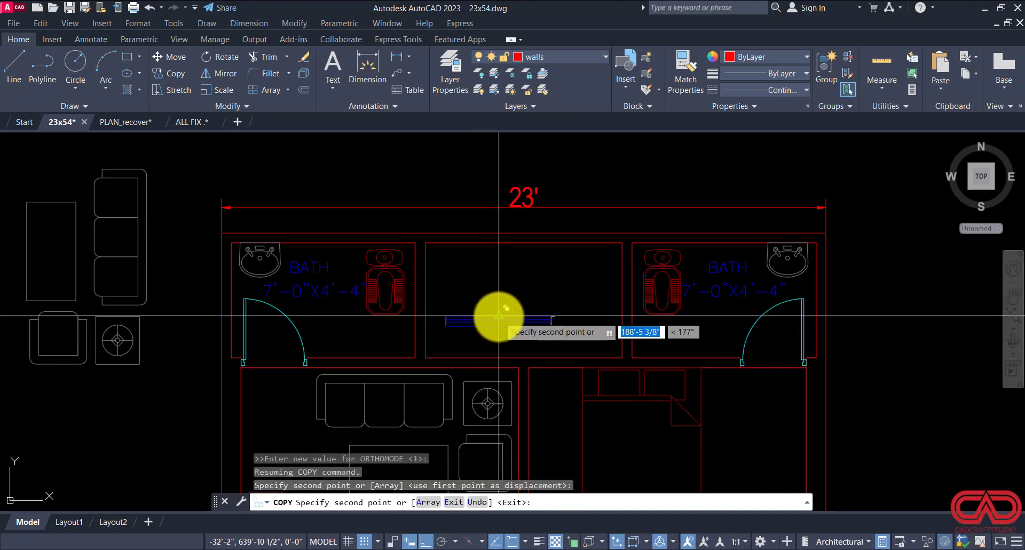
pyautogui.press('Escape')
pyautogui.scroll(2, 481, 345)
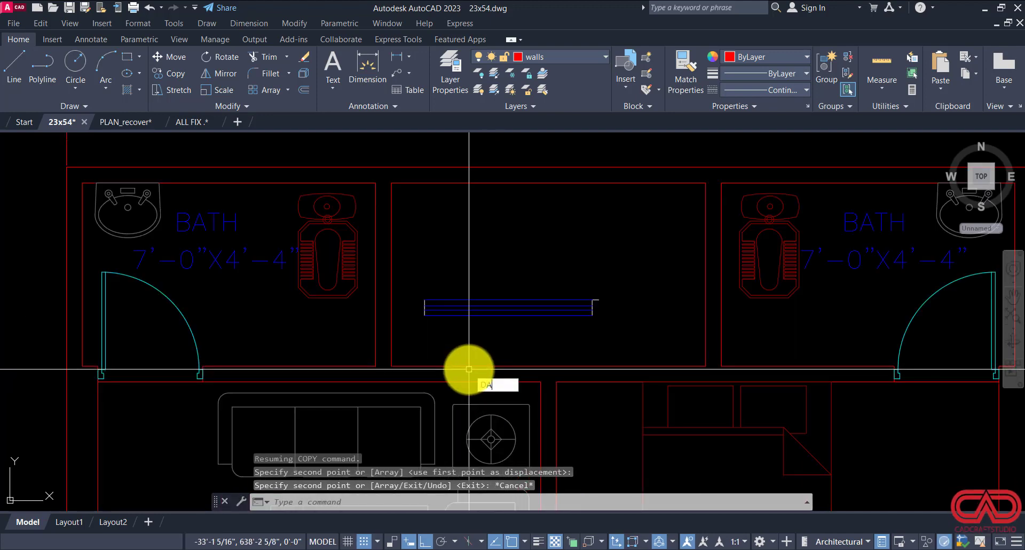
# Step: Check the wall length below the space between the baths, from its left corner to the bedroom partition, with an aligned dimension
pyautogui.write('L')
pyautogui.press('Return')
pyautogui.click(393, 367)
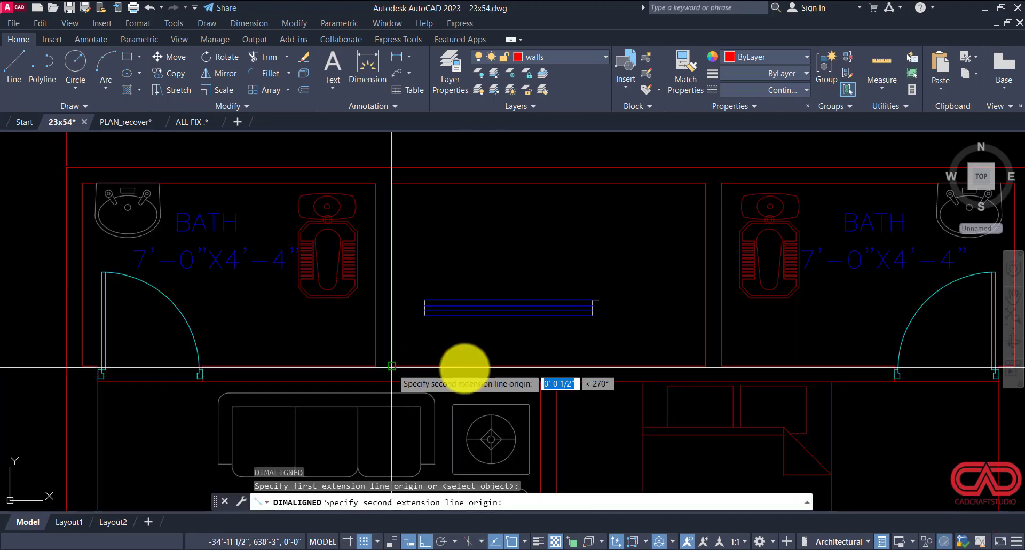
pyautogui.click(541, 366)
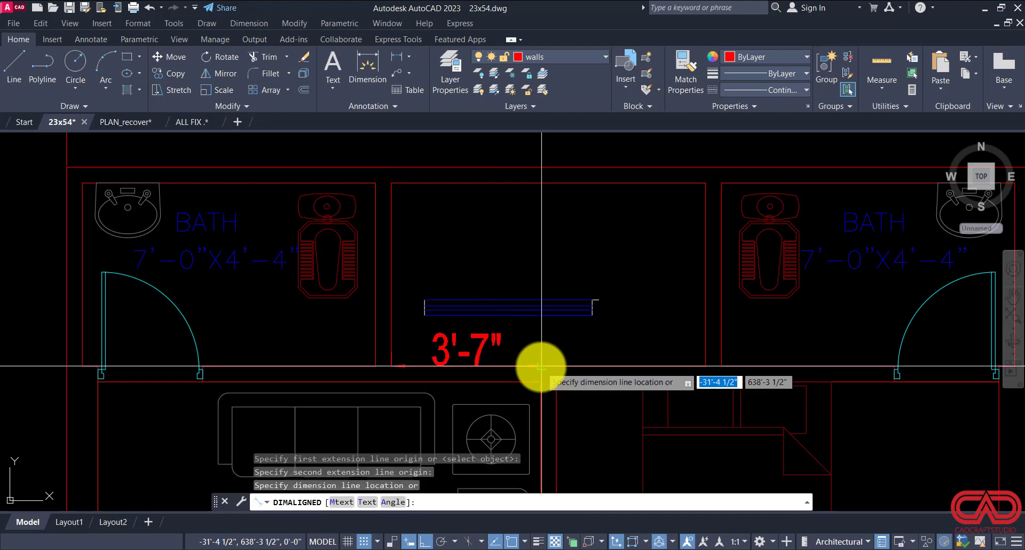
pyautogui.press('Escape')
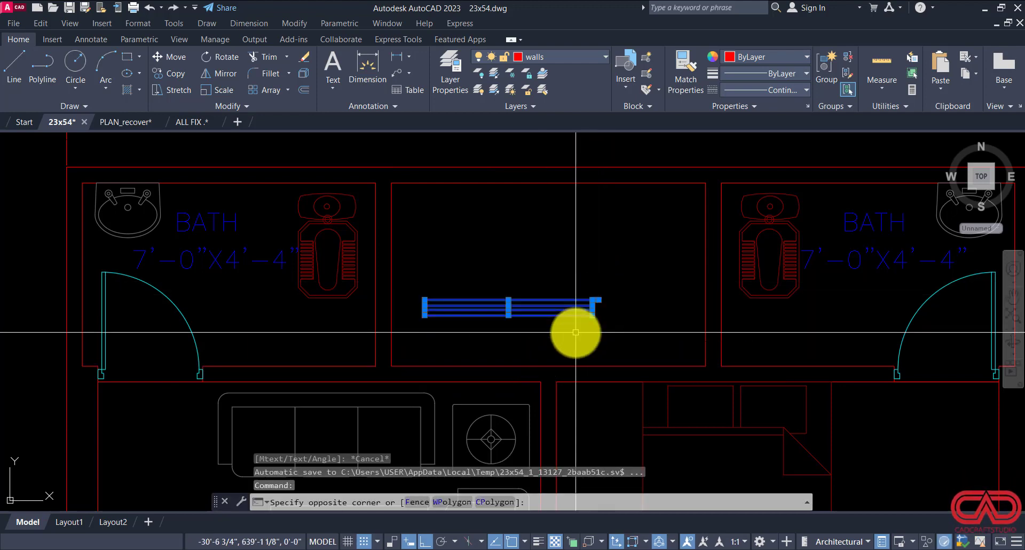
pyautogui.click(603, 339)
pyautogui.press('Return')
pyautogui.click(621, 342)
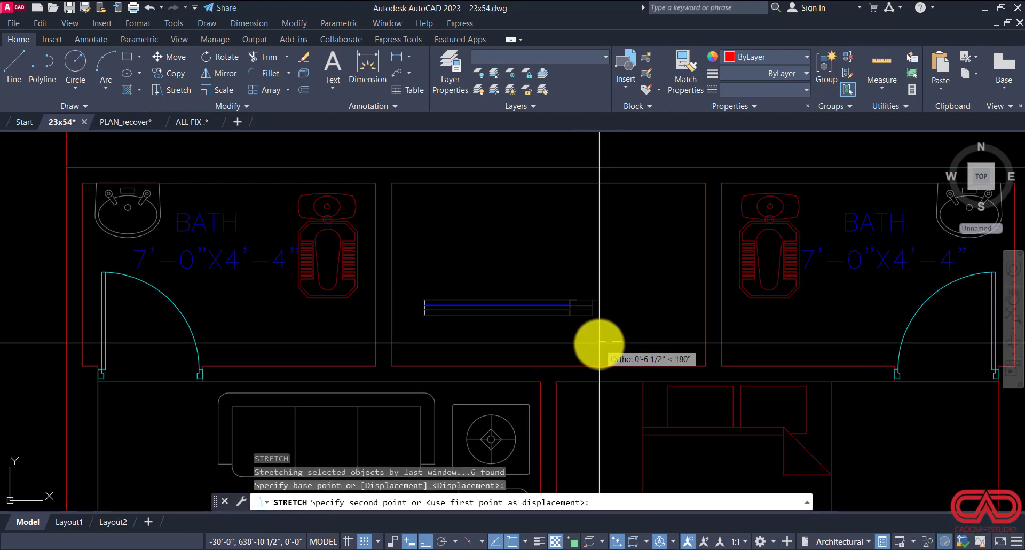
pyautogui.press('Escape')
# Step: Check the length of the copied window between the baths and shorten it by 6 inches with Stretch from its right end
pyautogui.click(537, 315)
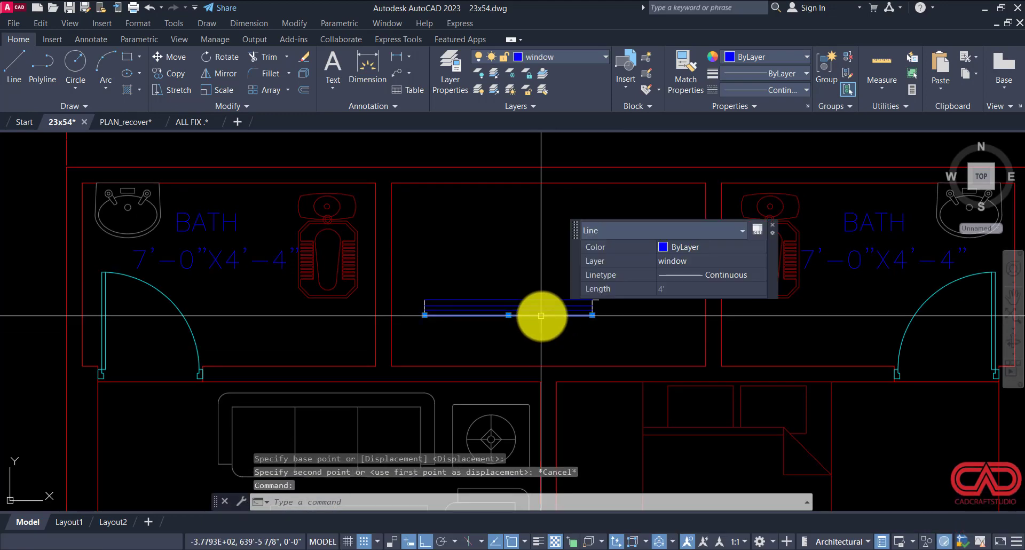
pyautogui.press('Escape')
pyautogui.click(630, 280)
pyautogui.click(595, 350)
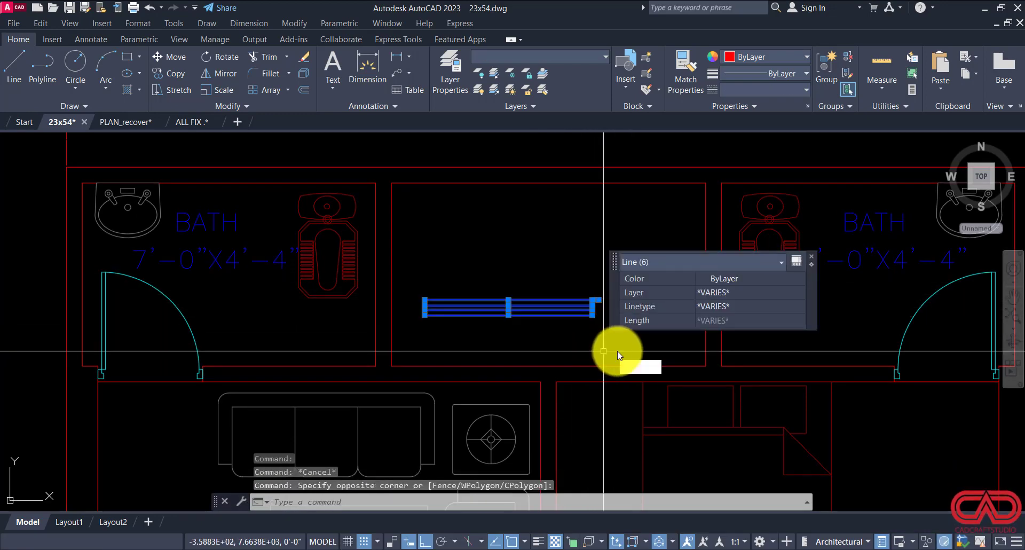
pyautogui.press('s')
pyautogui.press('Return')
pyautogui.click(617, 350)
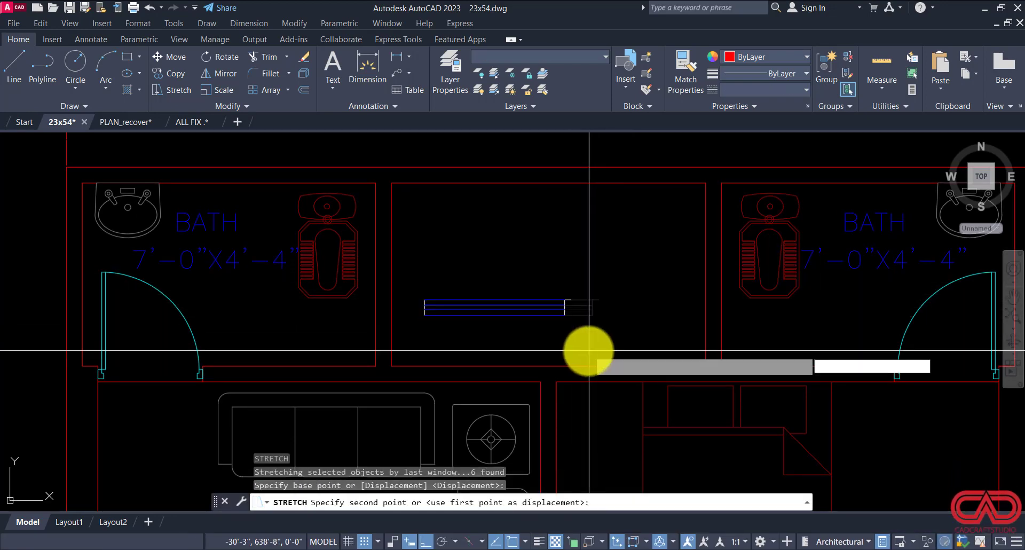
pyautogui.write('6')
pyautogui.press('Return')
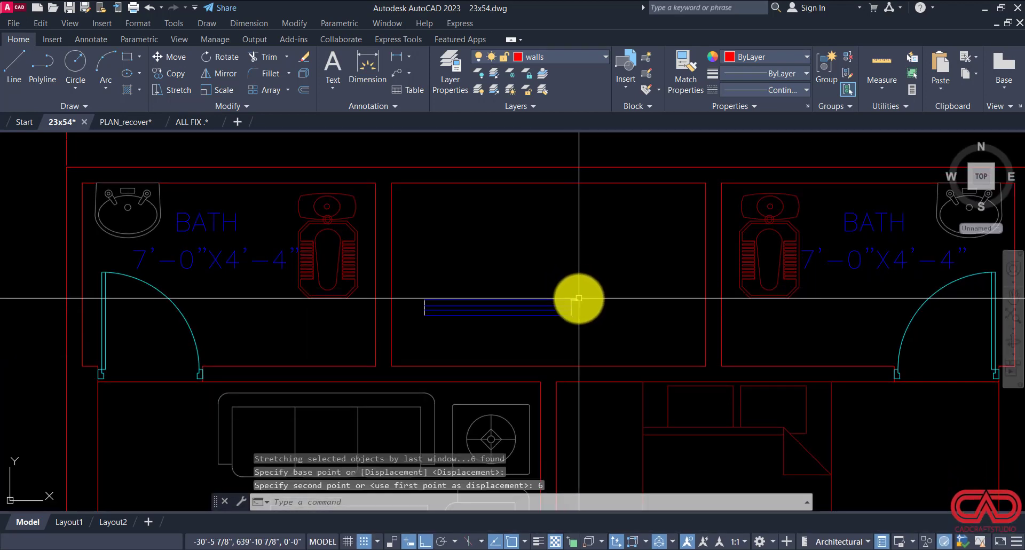
# Step: Erase the short leftover line sticking out at the right end of the copied window
pyautogui.click(576, 301)
pyautogui.press('e')
pyautogui.press('Return')
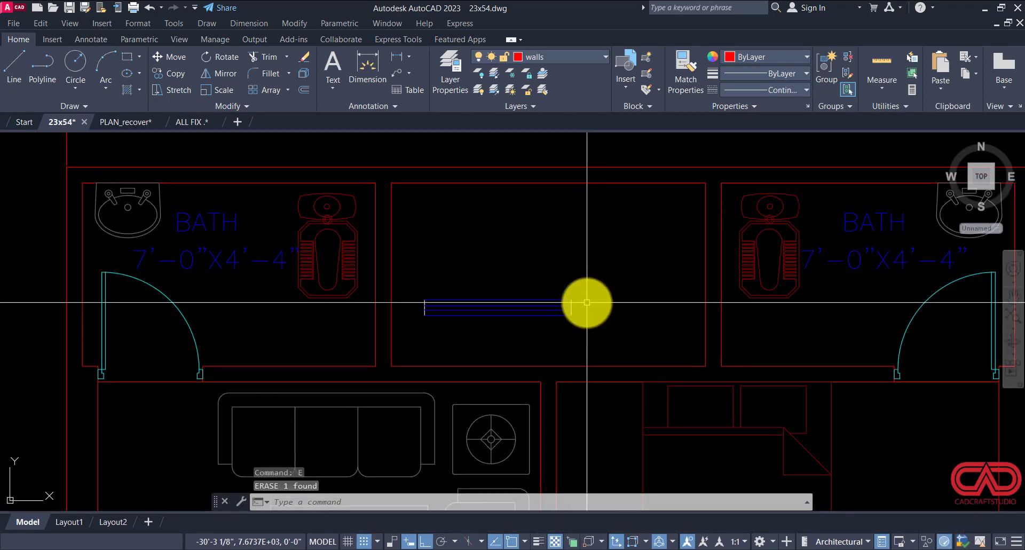
# Step: Move the window into the wall above the left bedroom, with its lower right corner on the bedroom partition's corner
pyautogui.click(576, 291)
pyautogui.click(422, 341)
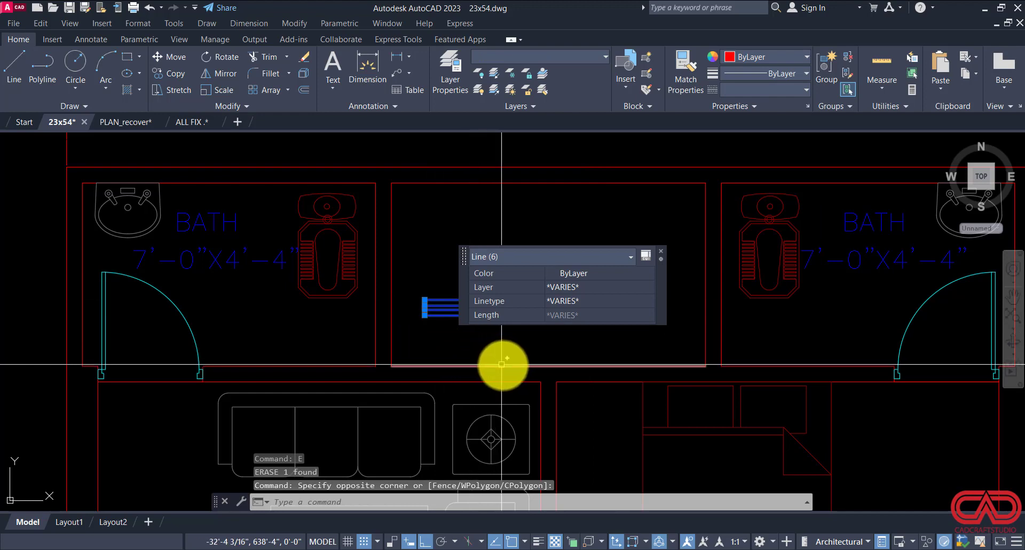
pyautogui.write('M')
pyautogui.press('Return')
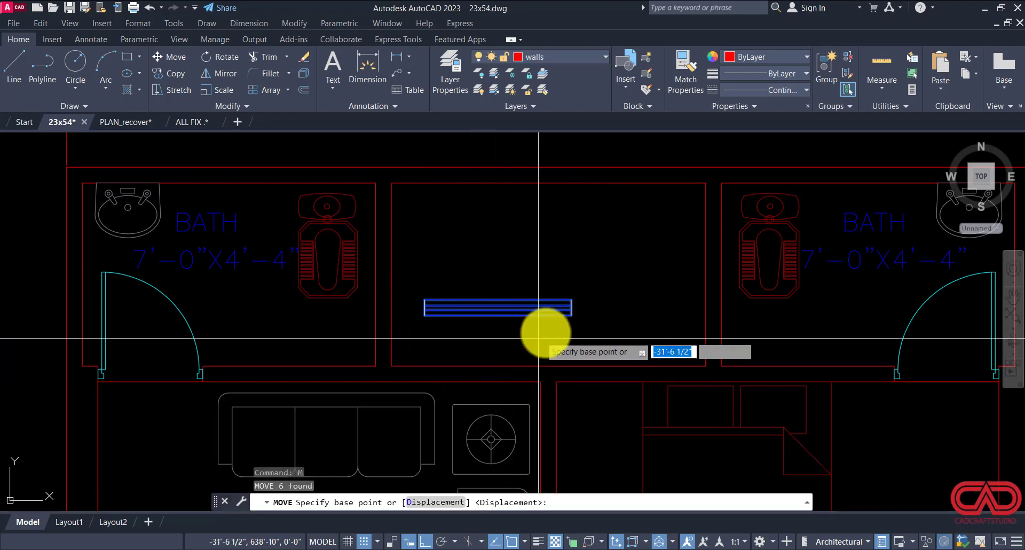
pyautogui.click(572, 315)
pyautogui.click(540, 380)
pyautogui.press('Escape')
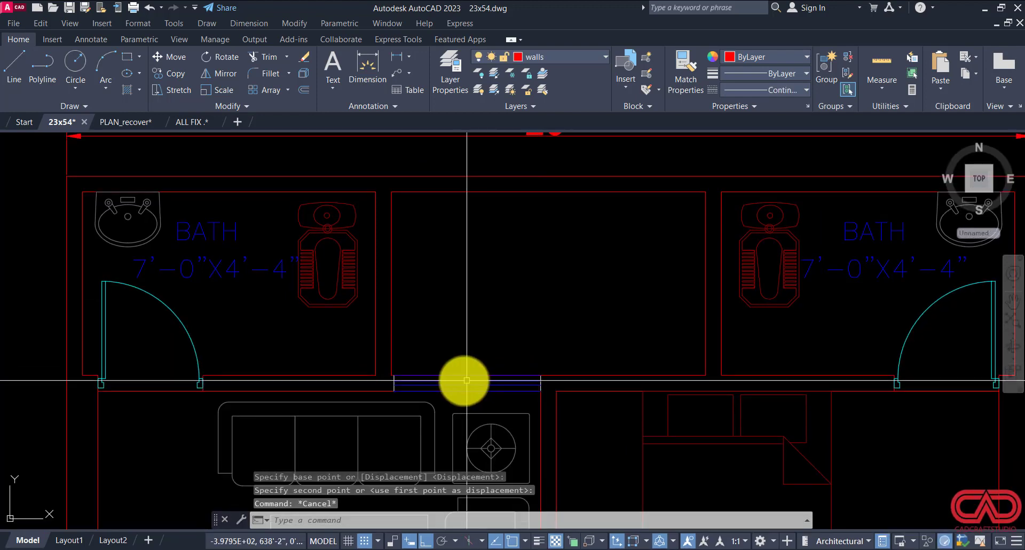
# Step: Mirror the left bedroom's window about the middle of the space between the baths, keeping the original
pyautogui.scroll(2, 467, 380)
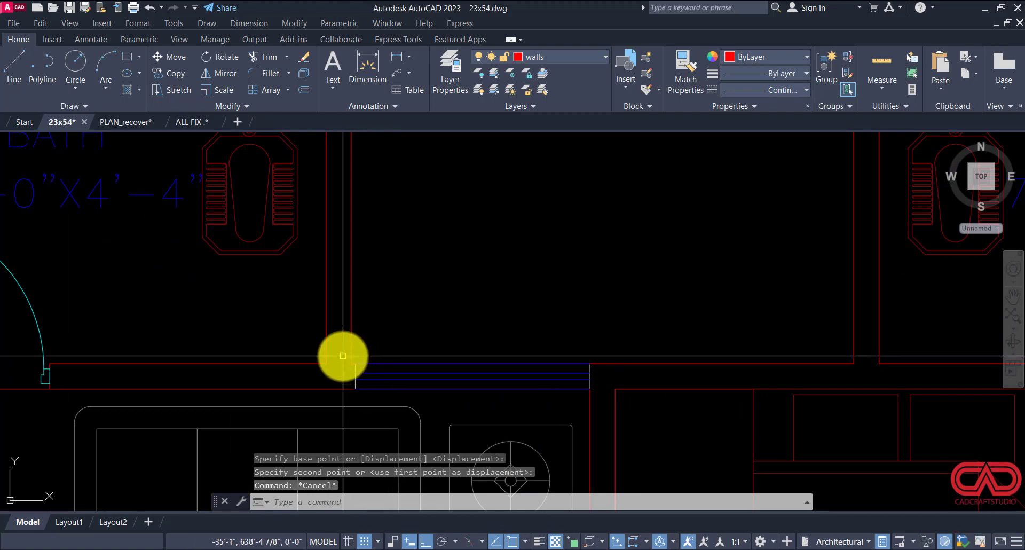
pyautogui.click(343, 356)
pyautogui.click(599, 400)
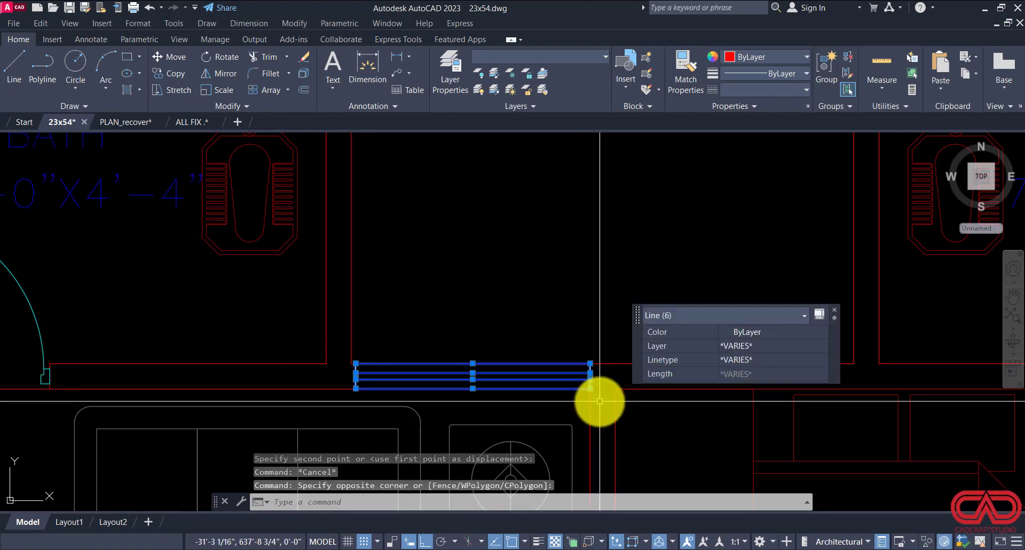
pyautogui.write('mi')
pyautogui.press('Return')
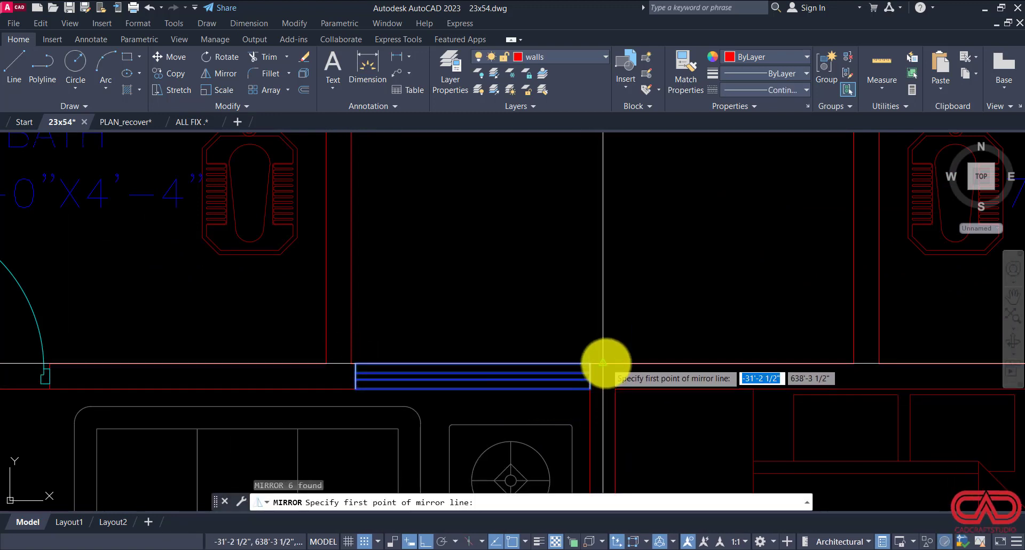
pyautogui.press('Return')
pyautogui.scroll(-2, 604, 411)
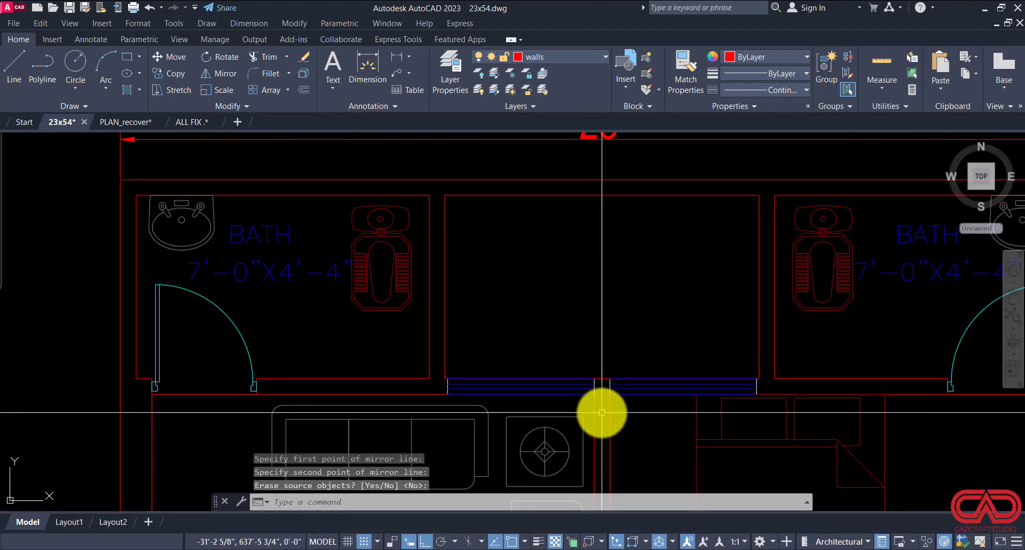
# Step: Copy the left bedroom's window about 2 feet straight up into the open space between the baths
pyautogui.scroll(2, 452, 373)
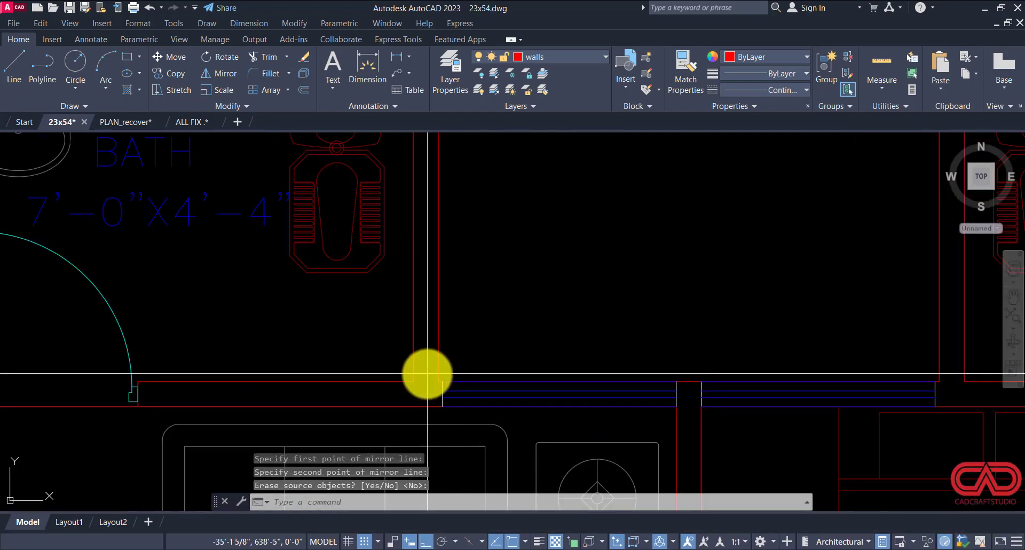
pyautogui.click(427, 373)
pyautogui.click(683, 422)
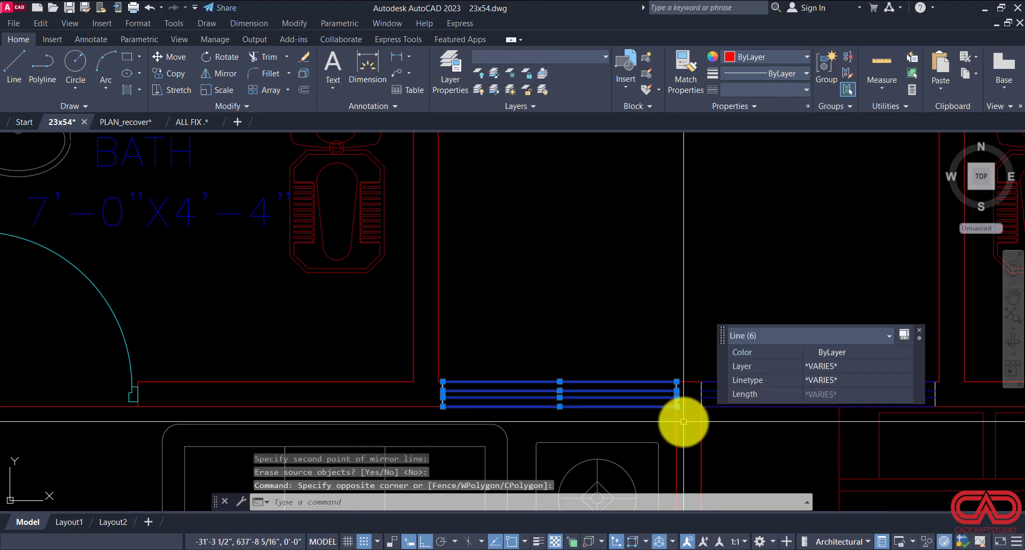
pyautogui.press('Return')
pyautogui.click(676, 406)
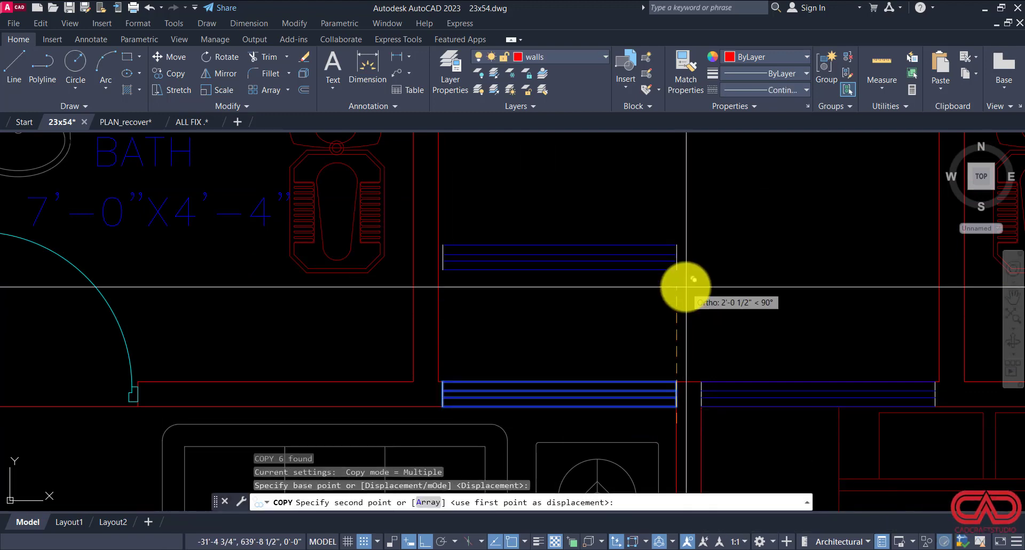
pyautogui.click(685, 270)
pyautogui.press('Escape')
# Step: Shorten the new window copy in the open space by 6 inches with Stretch from its right end
pyautogui.click(698, 221)
pyautogui.click(654, 272)
pyautogui.write('s')
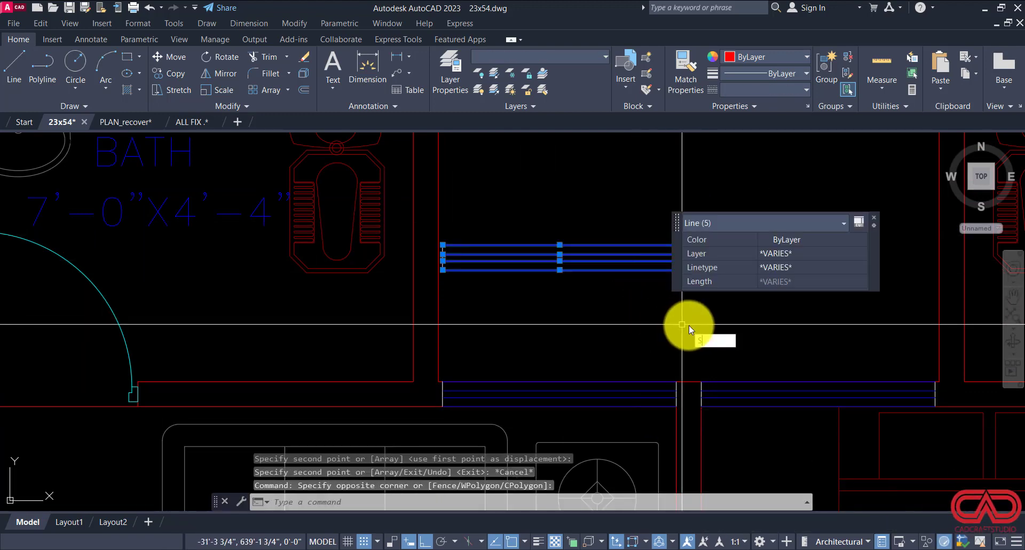
pyautogui.press('Return')
pyautogui.click(687, 324)
pyautogui.write('6')
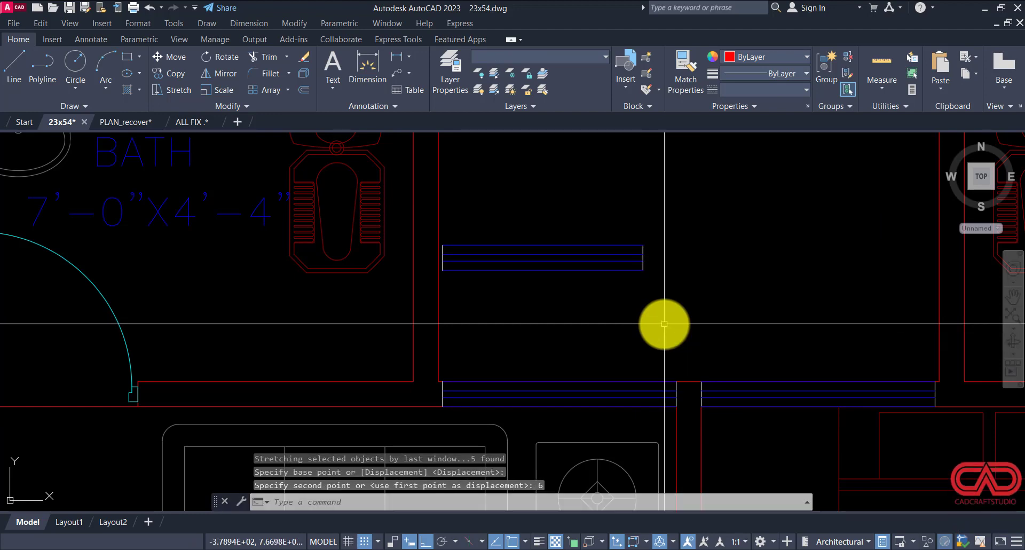
pyautogui.press('Return')
# Step: Rotate the shortened window copy by 270 degrees so that it stands vertical
pyautogui.click(678, 206)
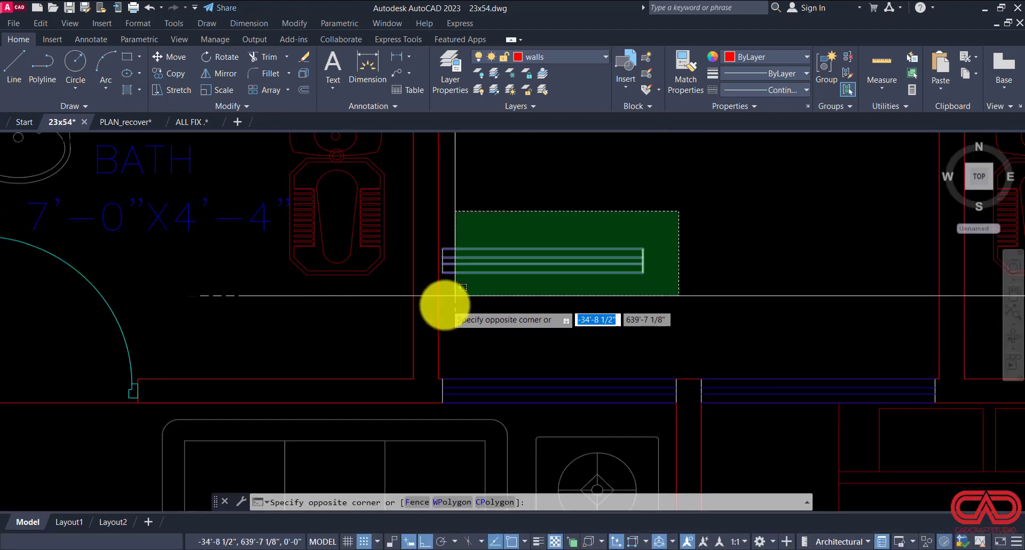
pyautogui.click(442, 308)
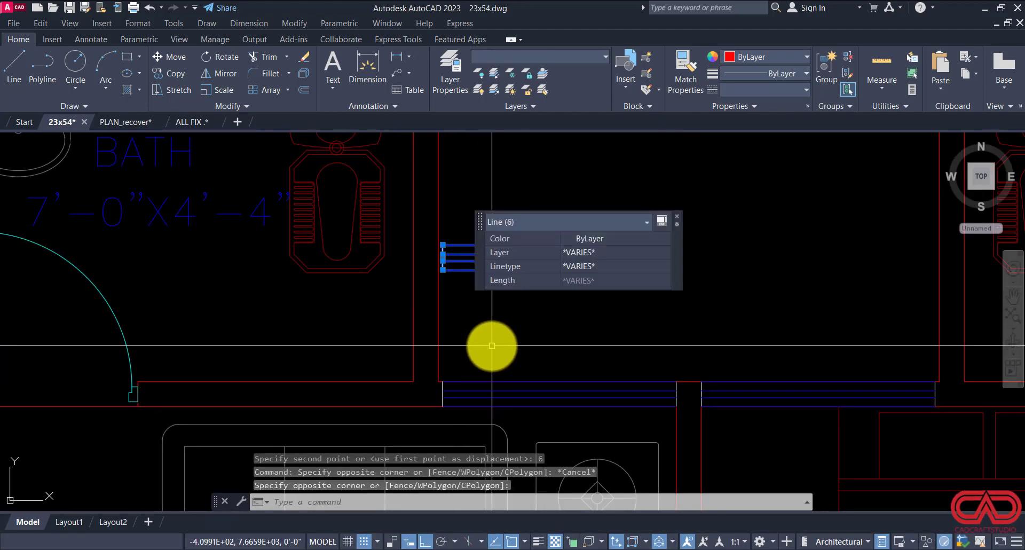
pyautogui.write('R')
pyautogui.press('Return')
pyautogui.click(686, 326)
pyautogui.press('Return')
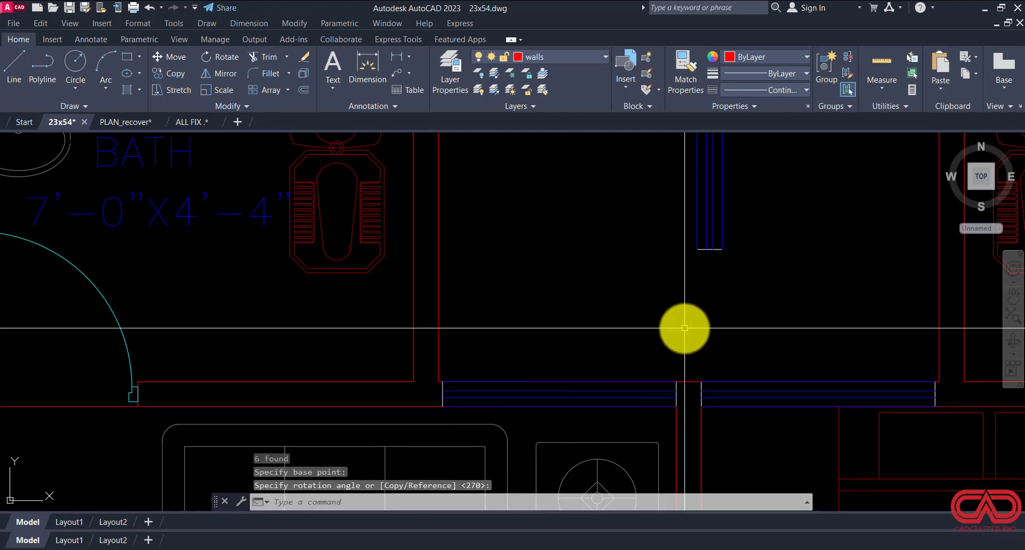
# Step: Move the vertical window by its side midpoint into the middle of the left bath's right wall
pyautogui.scroll(-2, 684, 325)
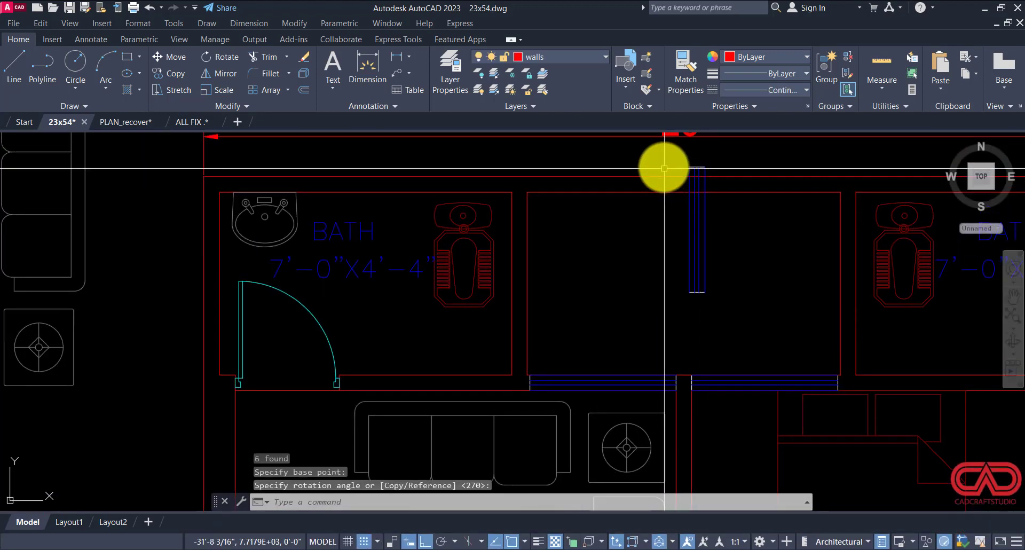
pyautogui.click(663, 158)
pyautogui.click(757, 325)
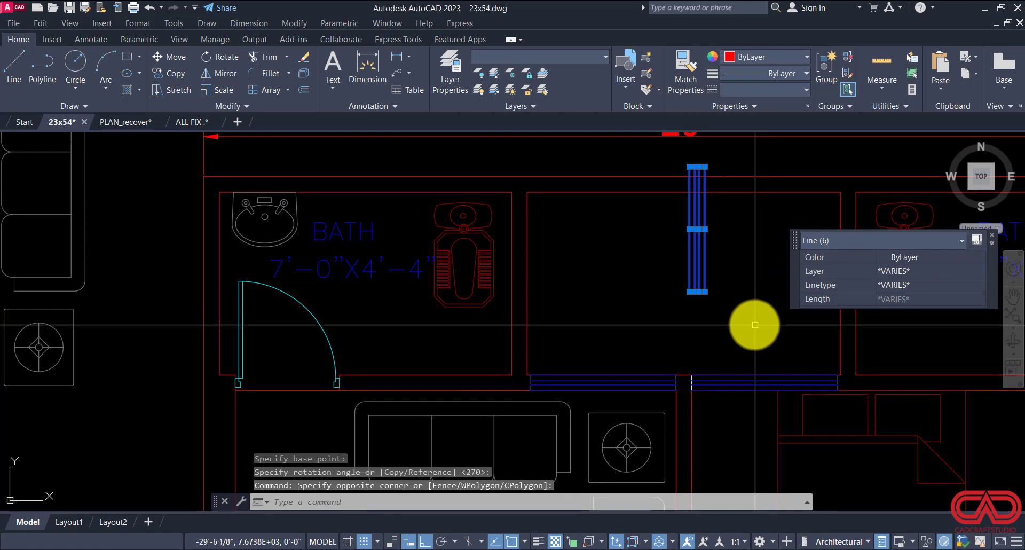
pyautogui.write('M')
pyautogui.press('Return')
pyautogui.click(690, 230)
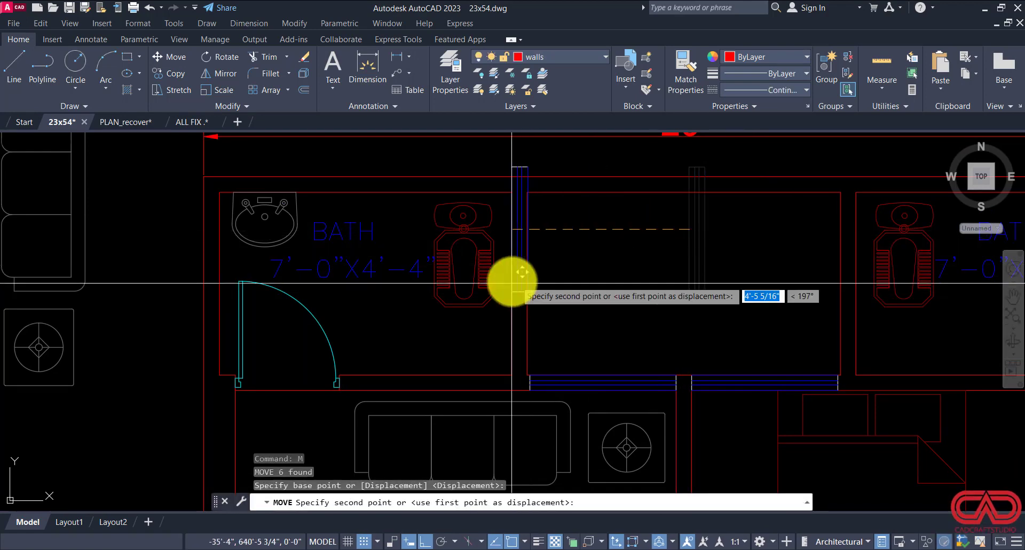
pyautogui.click(515, 284)
pyautogui.press('Escape')
pyautogui.press('Escape')
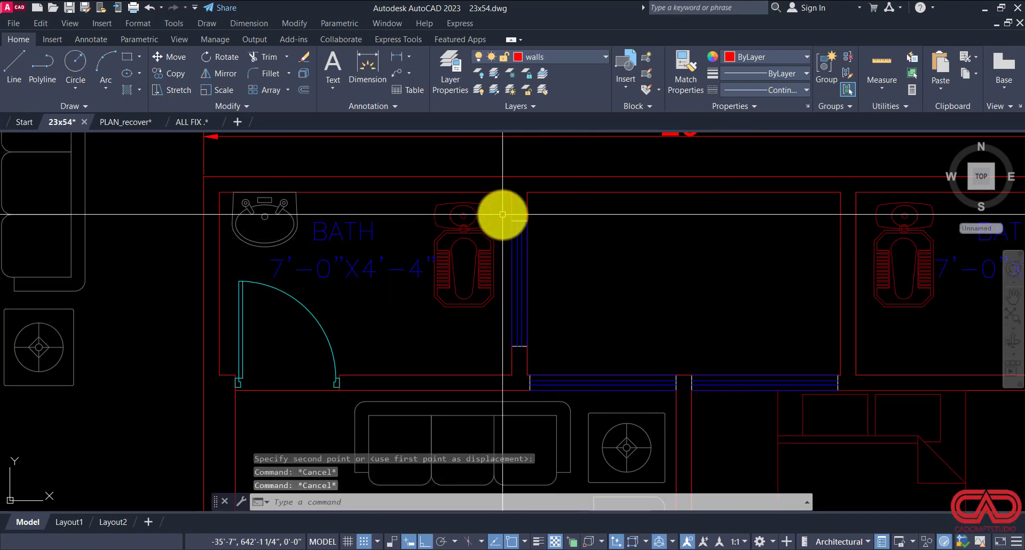
# Step: Copy the left bath's window straight across to the left wall of the right bath
pyautogui.click(503, 216)
pyautogui.click(547, 349)
pyautogui.write('C')
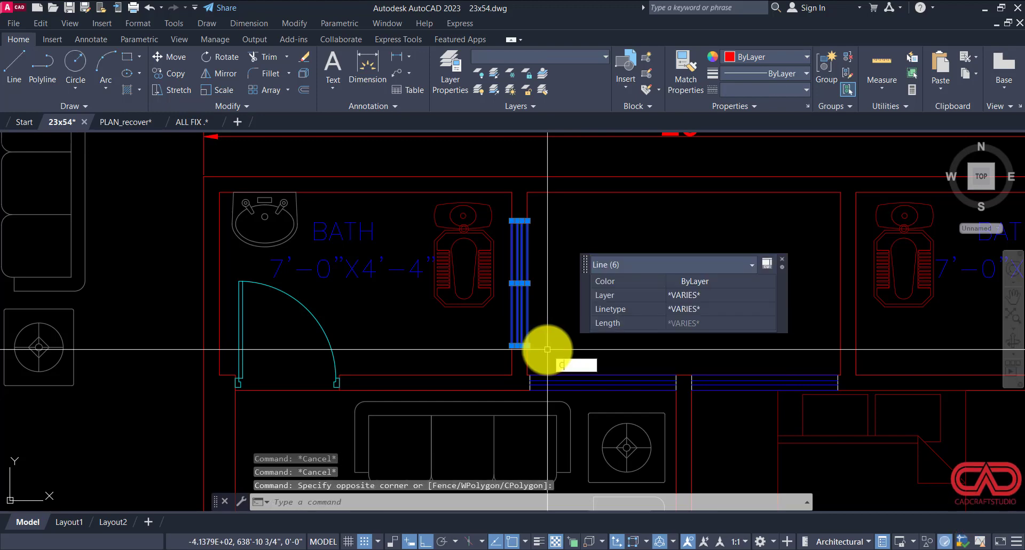
pyautogui.write('O')
pyautogui.press('Return')
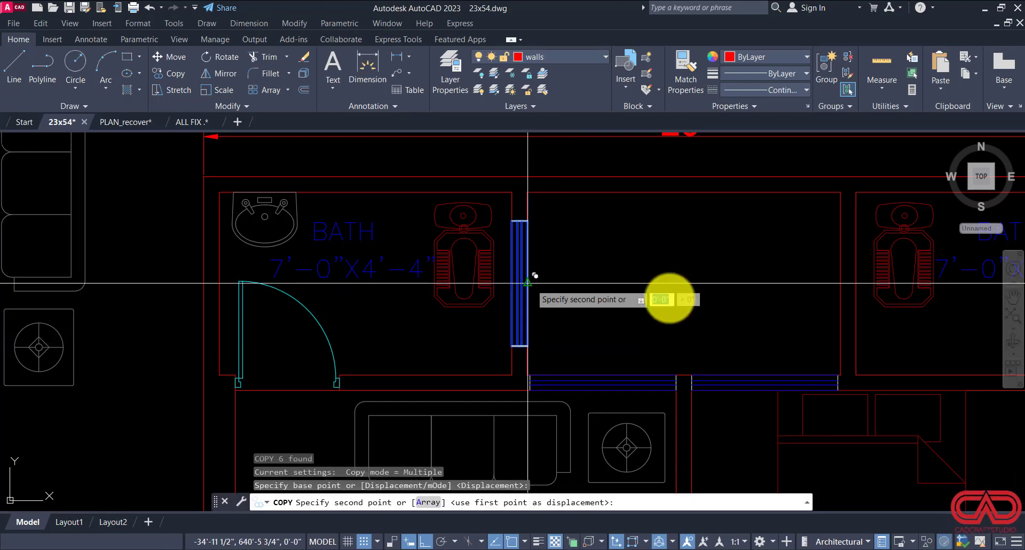
pyautogui.click(857, 283)
pyautogui.press('Escape')
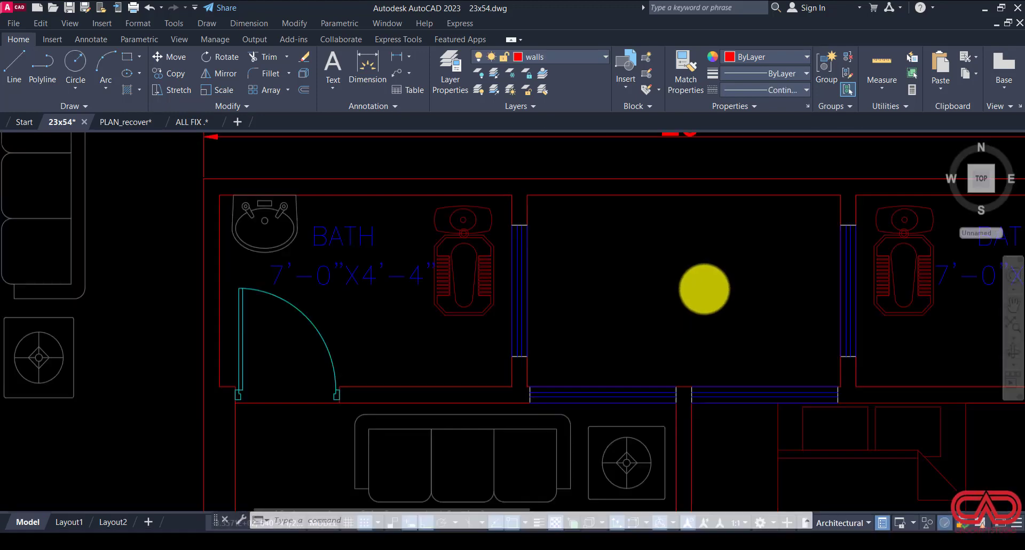
pyautogui.scroll(-6, 703, 286)
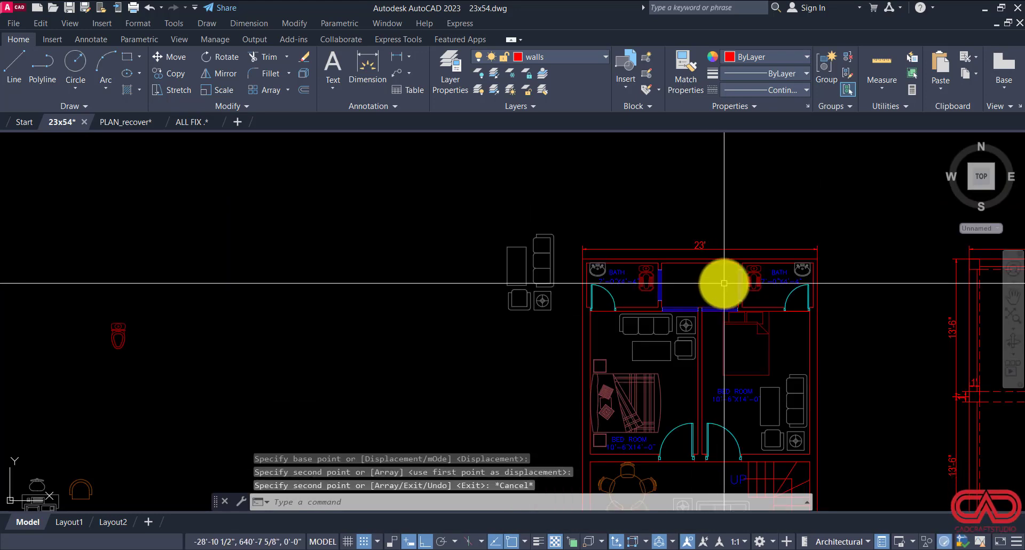
pyautogui.scroll(-3, 643, 328)
pyautogui.moveTo(687, 348); pyautogui.dragTo(577, 300, button='middle')
pyautogui.scroll(4, 562, 279)
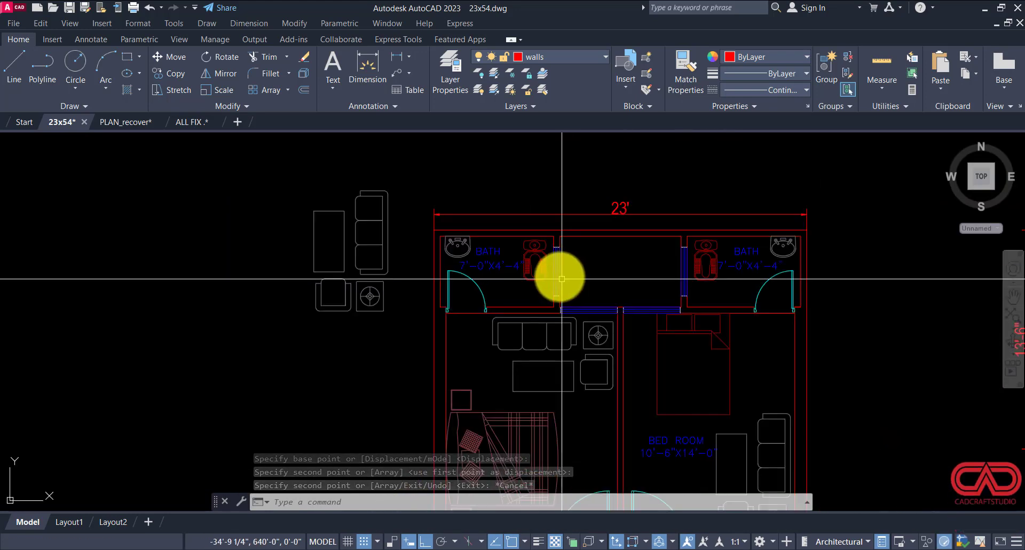
pyautogui.scroll(2, 465, 261)
pyautogui.scroll(-2, 511, 270)
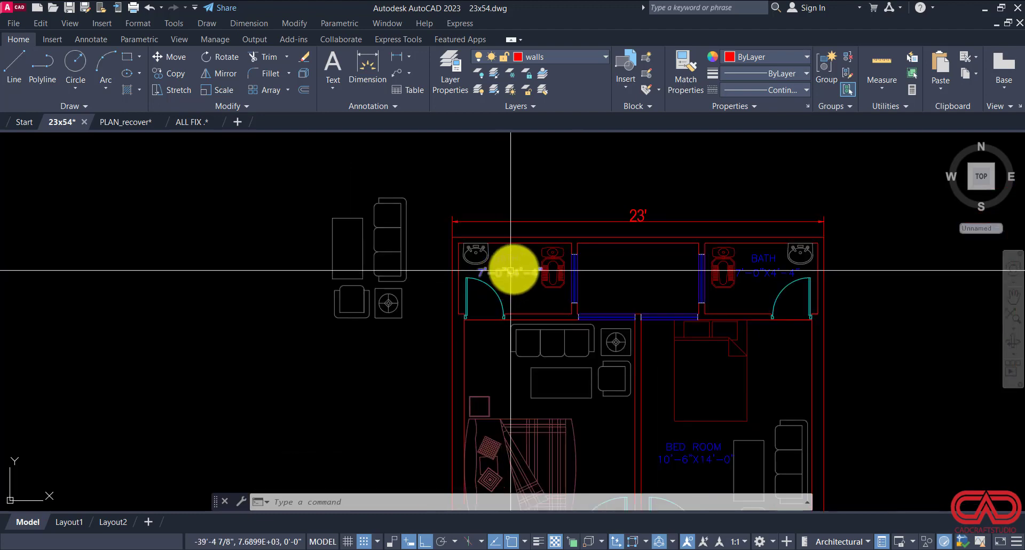
pyautogui.scroll(-8, 634, 247)
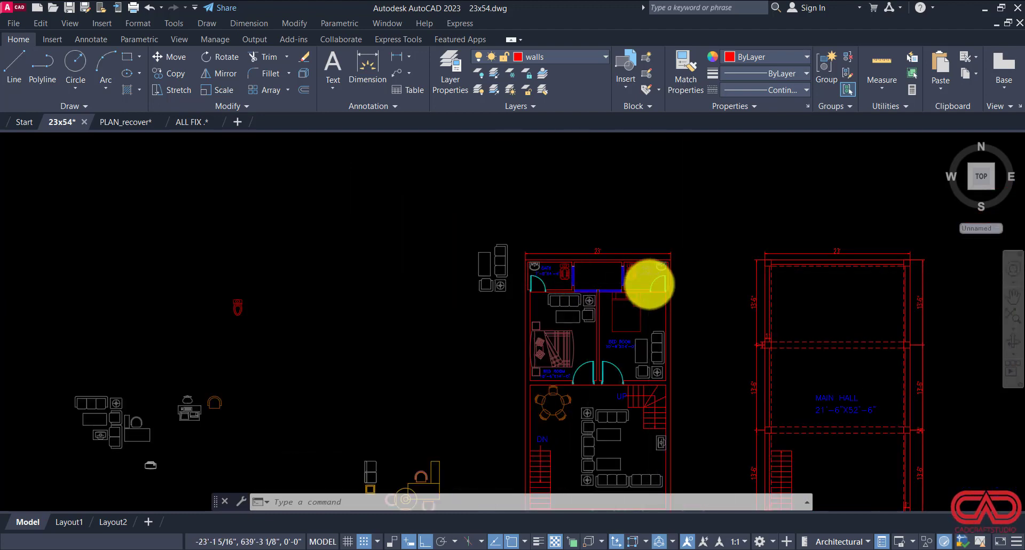
# Step: Copy the OPEN label from the reference plan into the open space between the two baths of the first-floor plan
pyautogui.scroll(8, 788, 320)
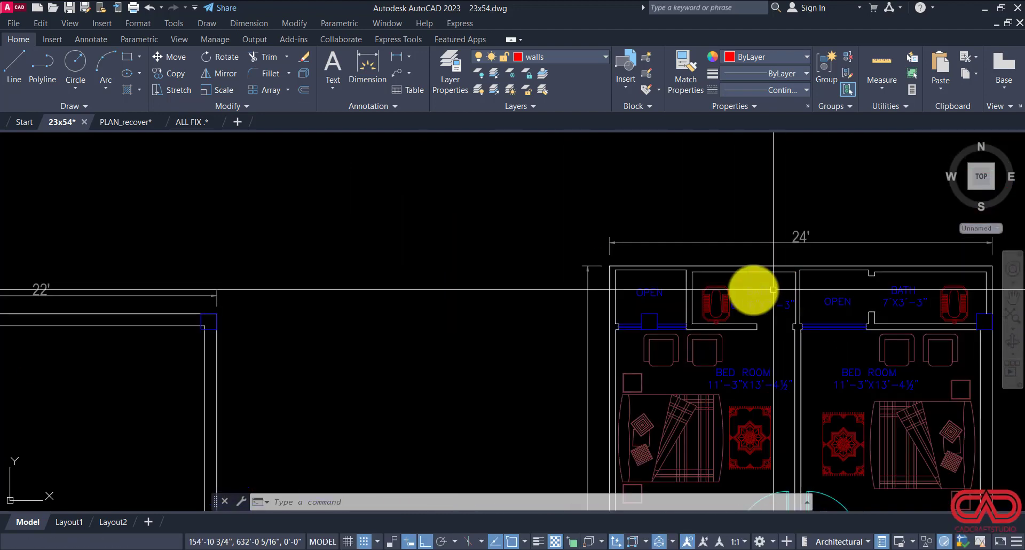
pyautogui.scroll(5, 825, 301)
pyautogui.click(774, 314)
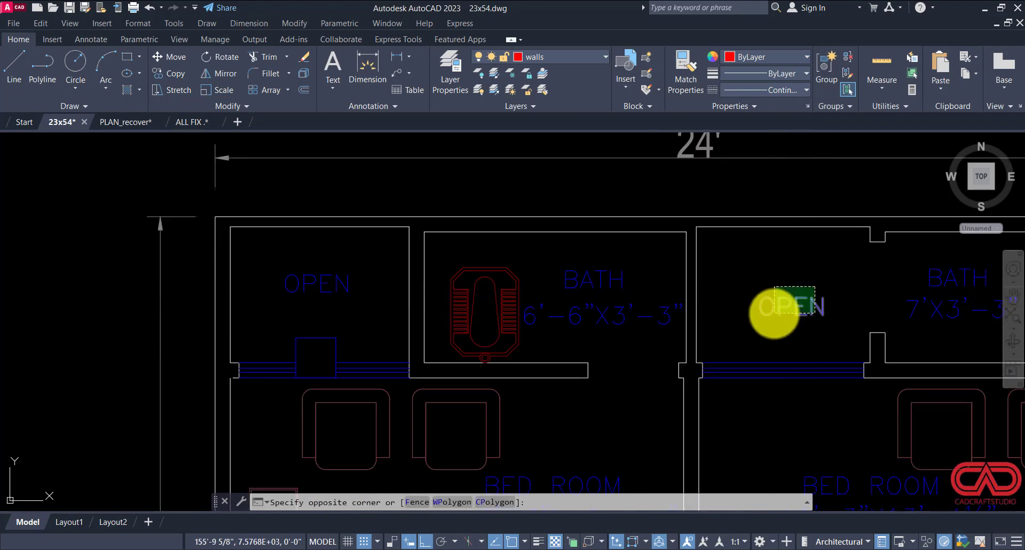
pyautogui.write('co')
pyautogui.press('Return')
pyautogui.click(812, 321)
pyautogui.scroll(-8, 833, 336)
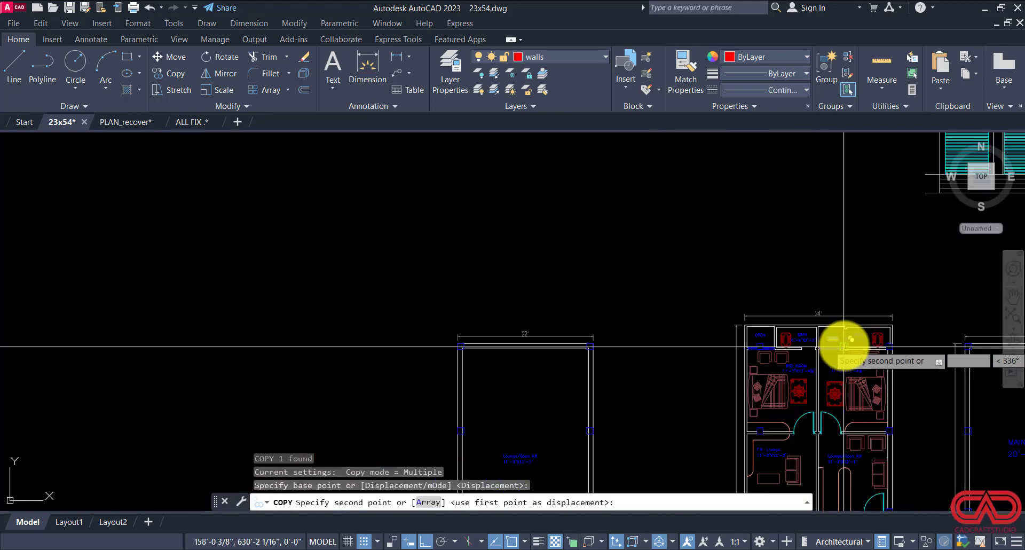
pyautogui.scroll(10, 649, 340)
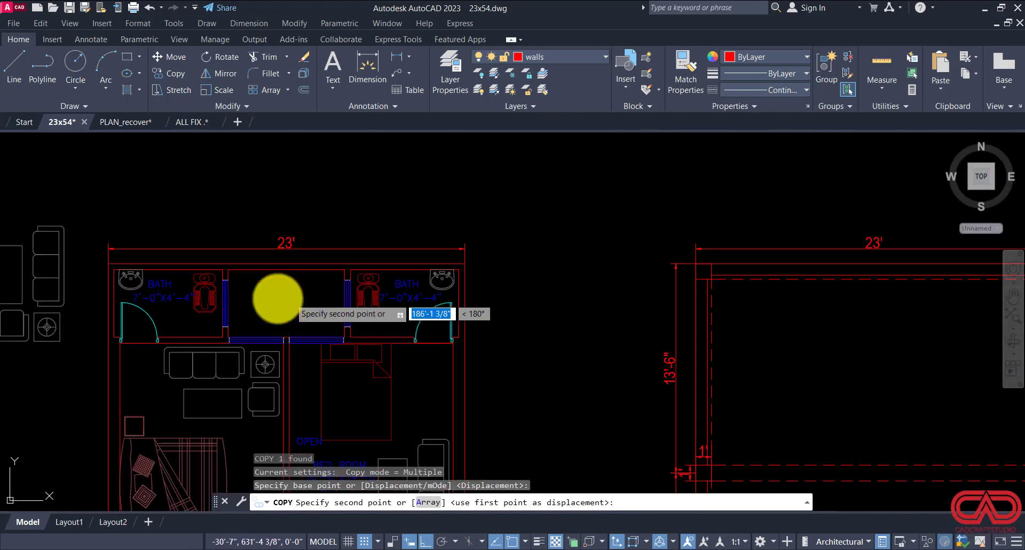
pyautogui.press('F8')
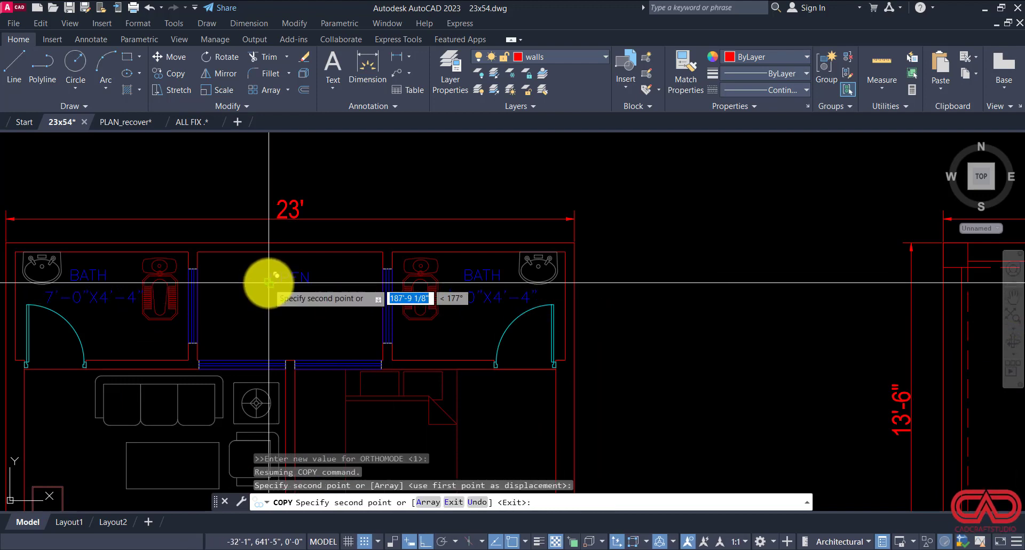
pyautogui.click(268, 282)
pyautogui.press('Escape')
# Step: Copy the right bath's size text straight across to sit beneath the OPEN label
pyautogui.click(468, 297)
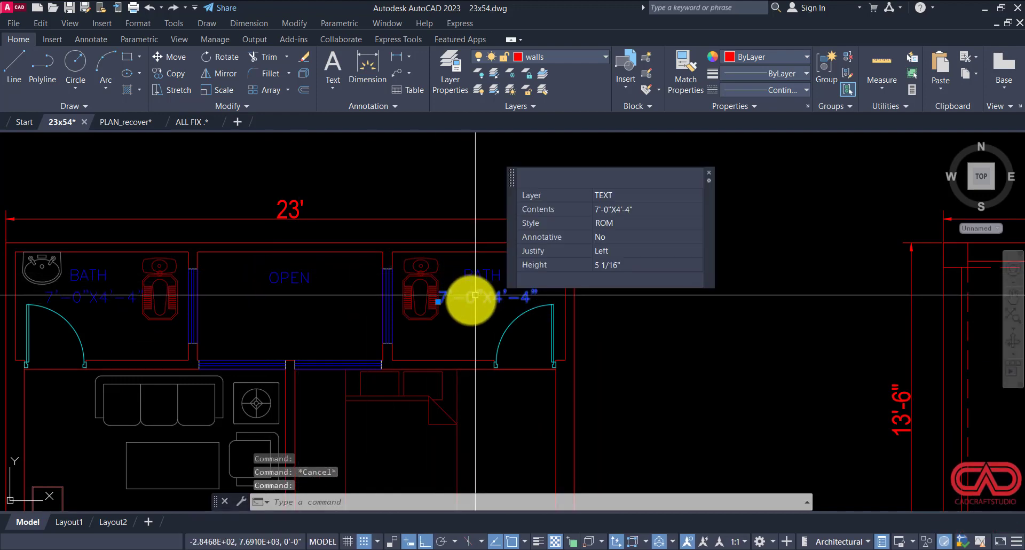
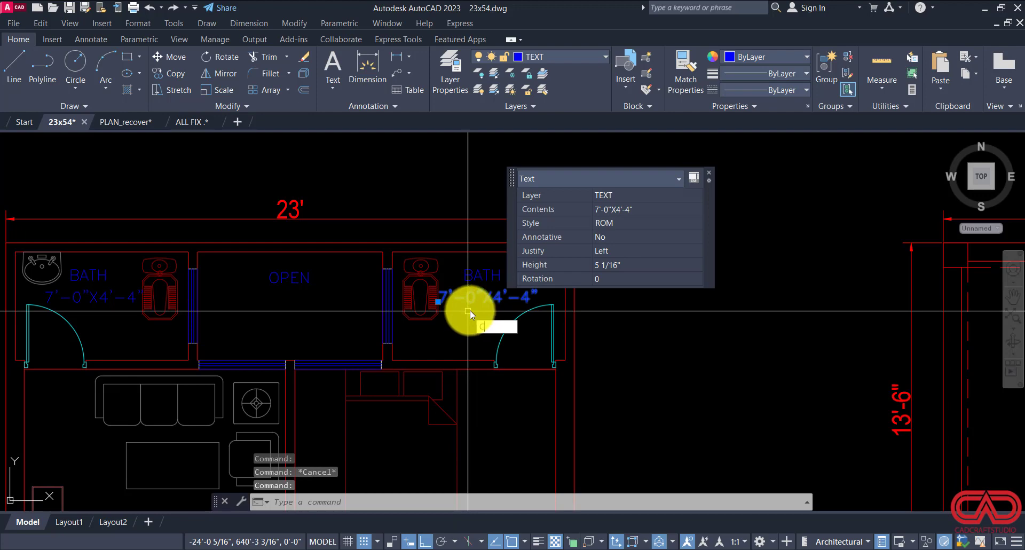
pyautogui.write('o')
pyautogui.press('Return')
pyautogui.click(437, 301)
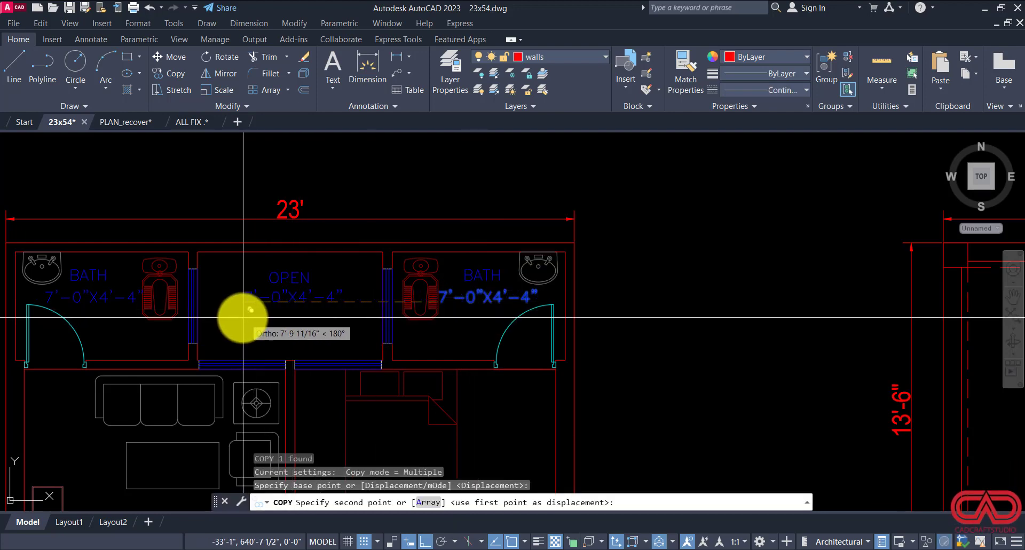
pyautogui.click(243, 318)
pyautogui.press('Escape')
pyautogui.click(309, 252)
pyautogui.press('Escape')
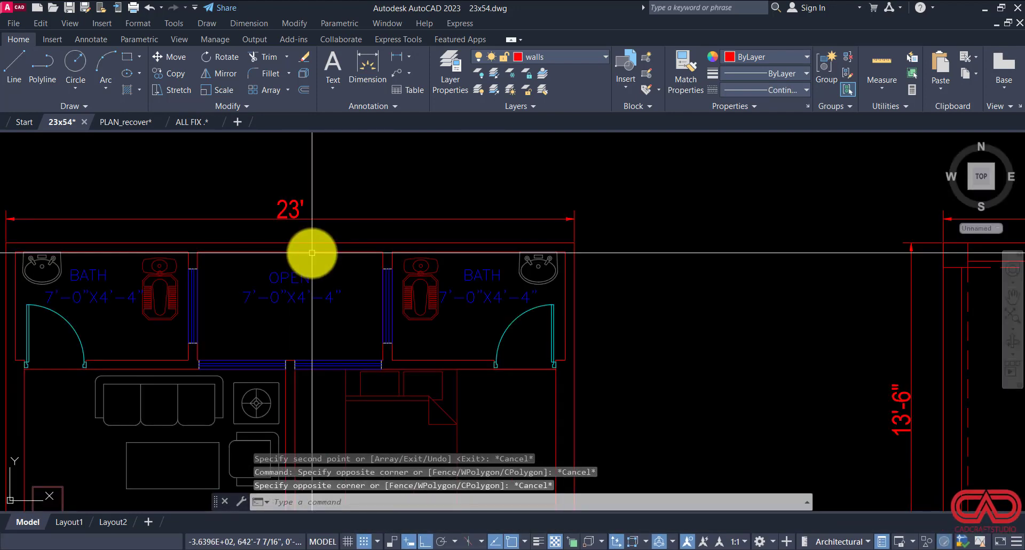
pyautogui.click(311, 249)
pyautogui.press('Escape')
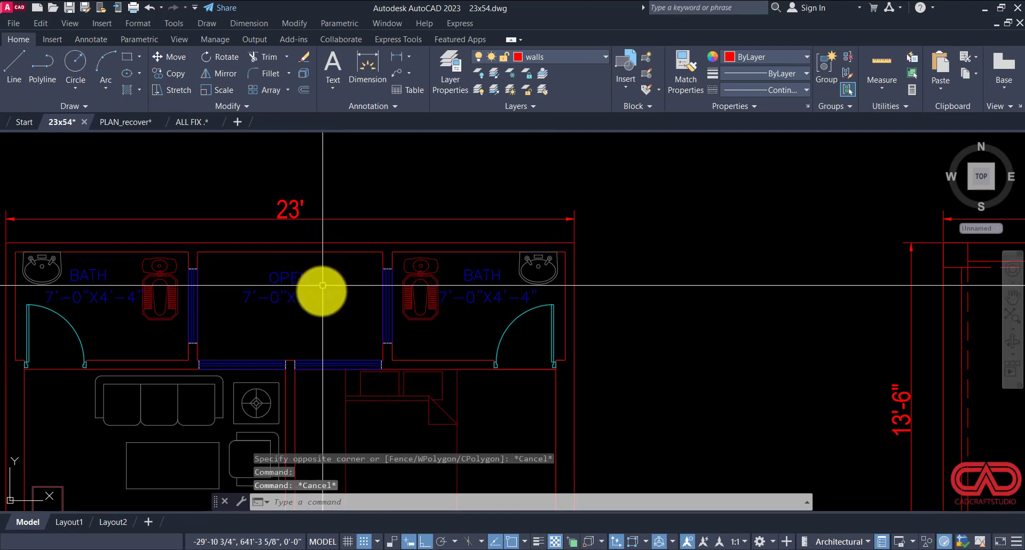
# Step: Change the size text under the OPEN label to 7'-6"X4'-4"
pyautogui.scroll(2, 270, 298)
pyautogui.click(270, 299)
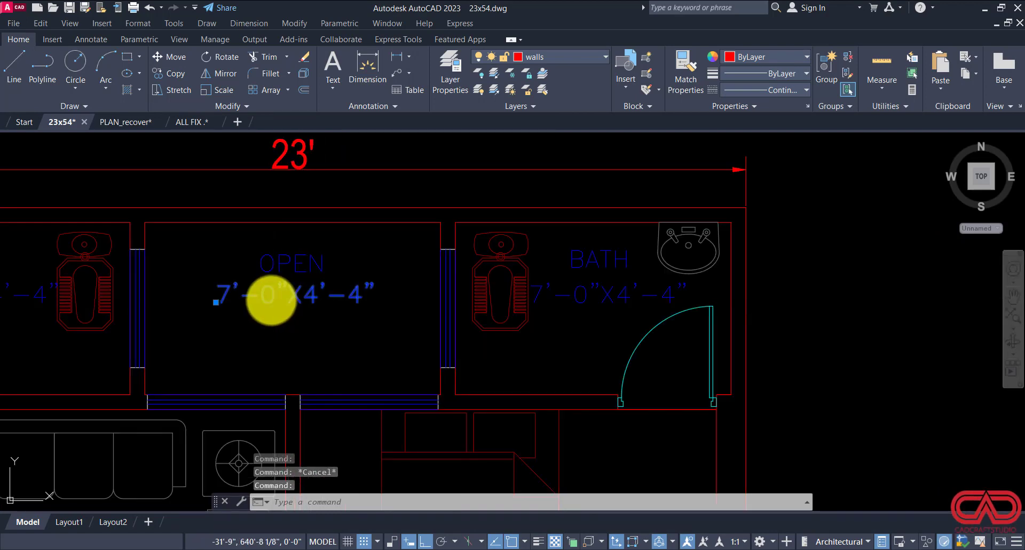
pyautogui.doubleClick(271, 299)
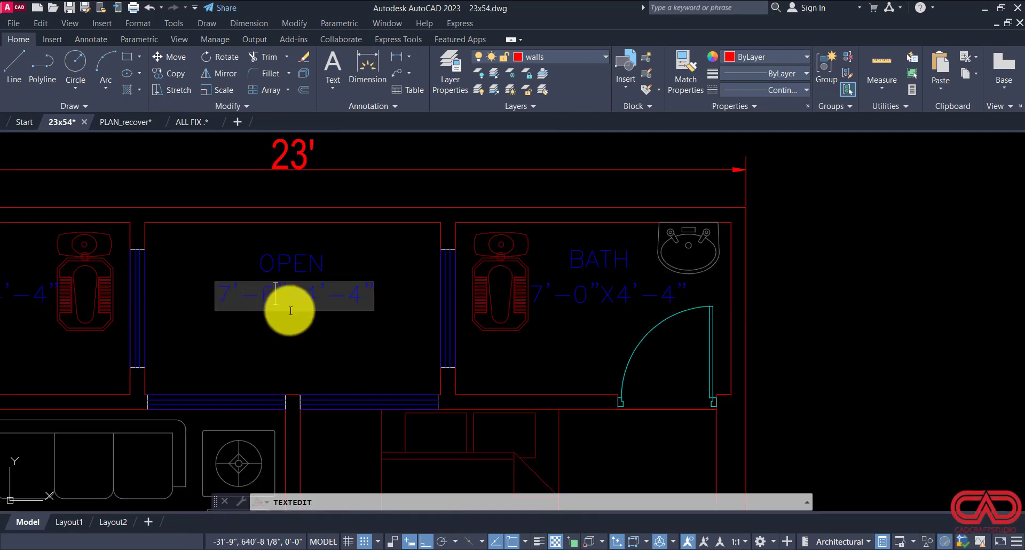
pyautogui.press('Return')
pyautogui.press('Escape')
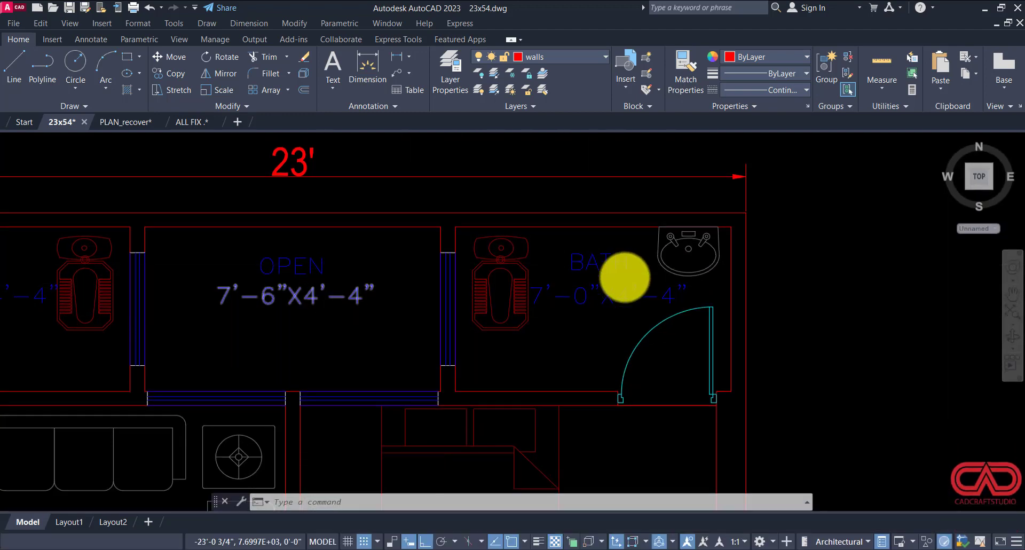
pyautogui.press('Escape')
# Step: Copy the two-line T.V. Lounge label from the reference plan into the first-floor lounge, between the sofas and the television
pyautogui.scroll(-7, 624, 277)
pyautogui.moveTo(614, 305); pyautogui.dragTo(575, 239, button='middle')
pyautogui.moveTo(534, 365); pyautogui.dragTo(419, 261, button='middle')
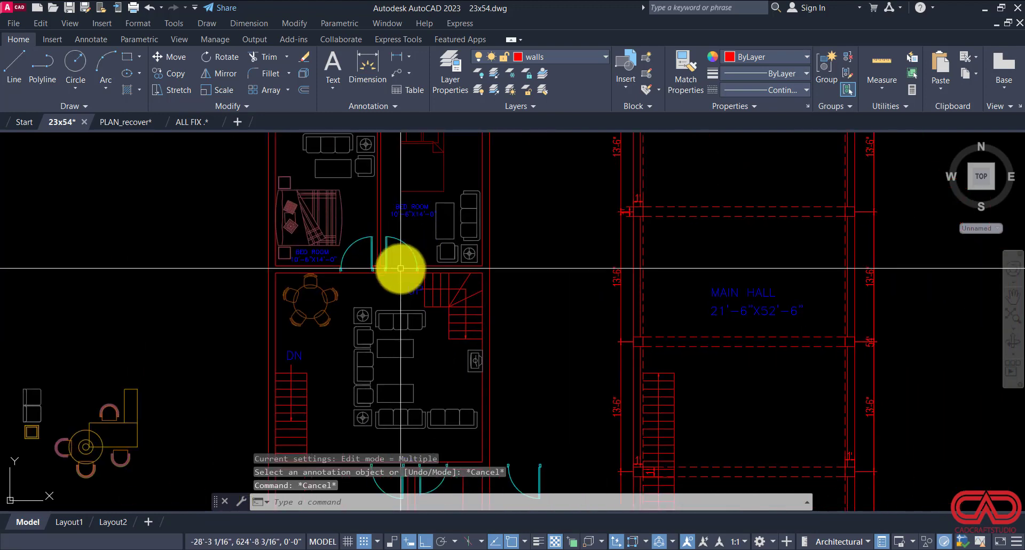
pyautogui.scroll(-9, 400, 268)
pyautogui.scroll(12, 847, 309)
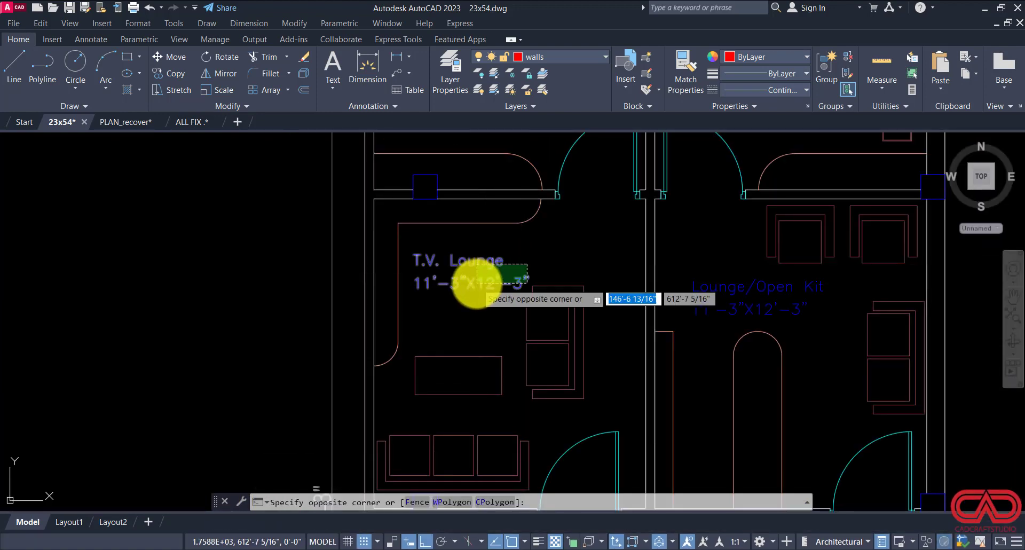
pyautogui.click(476, 283)
pyautogui.write('co')
pyautogui.press('space')
pyautogui.click(487, 284)
pyautogui.scroll(-6, 693, 323)
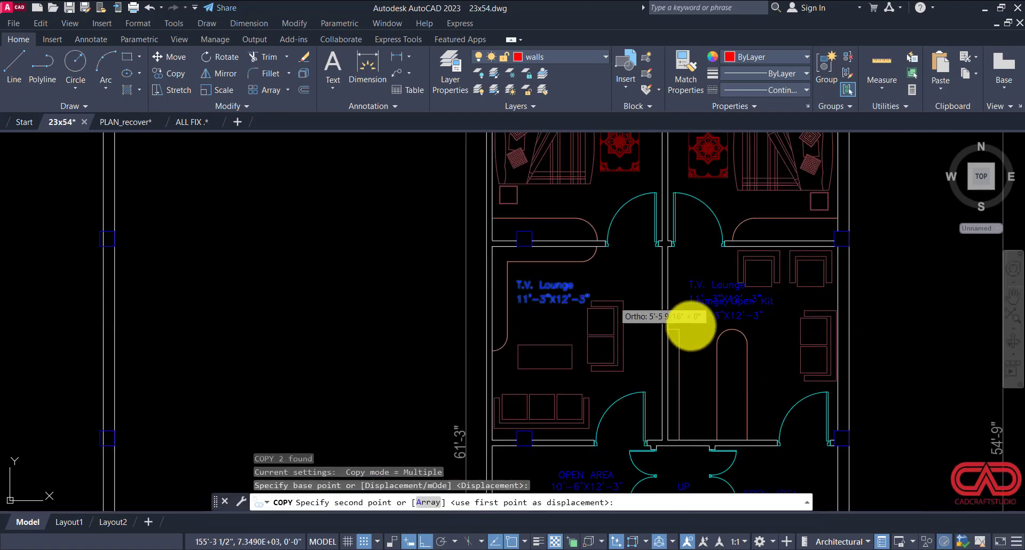
pyautogui.scroll(2, 406, 363)
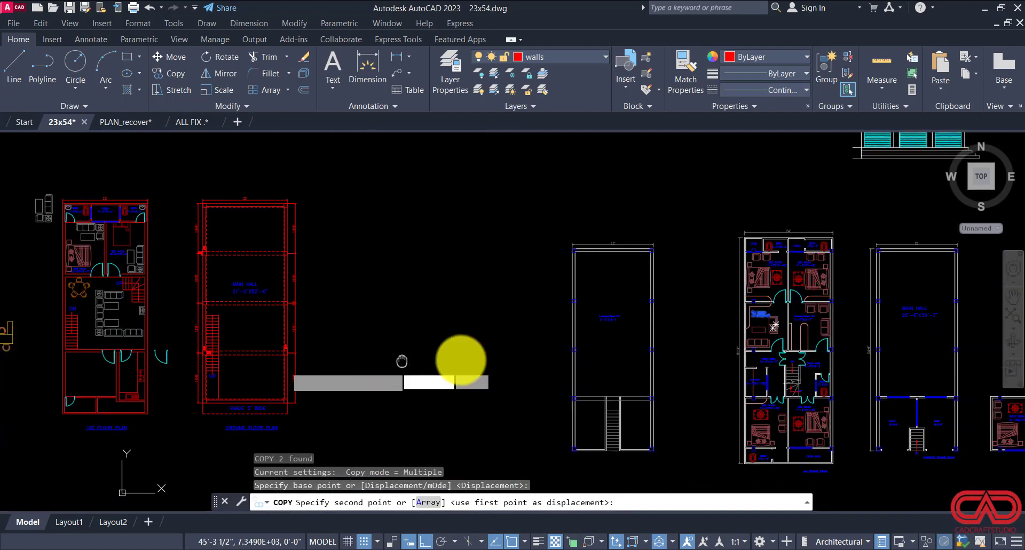
pyautogui.scroll(8, 286, 315)
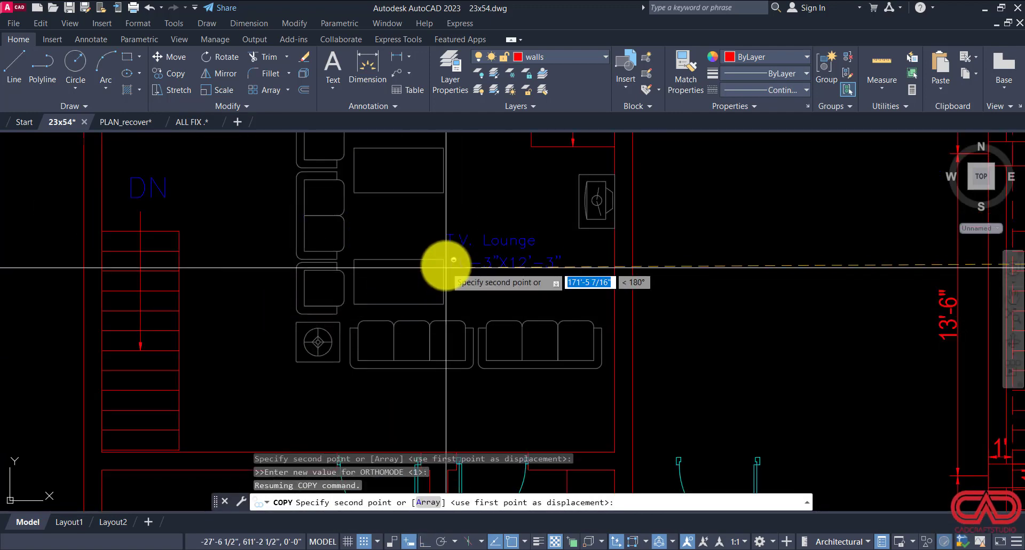
pyautogui.keyDown('shift'); pyautogui.click(453, 244); pyautogui.keyUp('shift')
pyautogui.scroll(-2, 483, 266)
pyautogui.press('Escape')
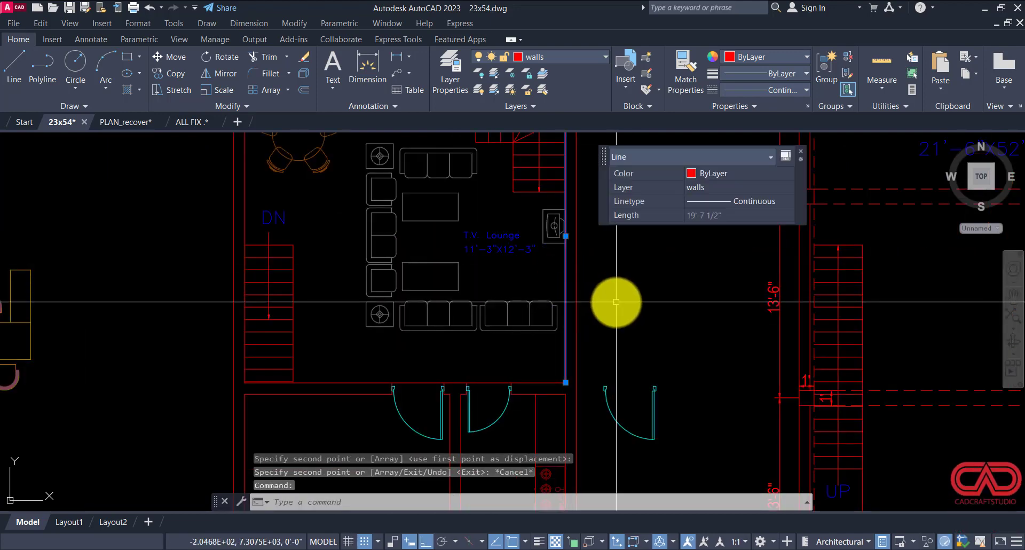
pyautogui.scroll(-2, 618, 307)
pyautogui.press('Escape')
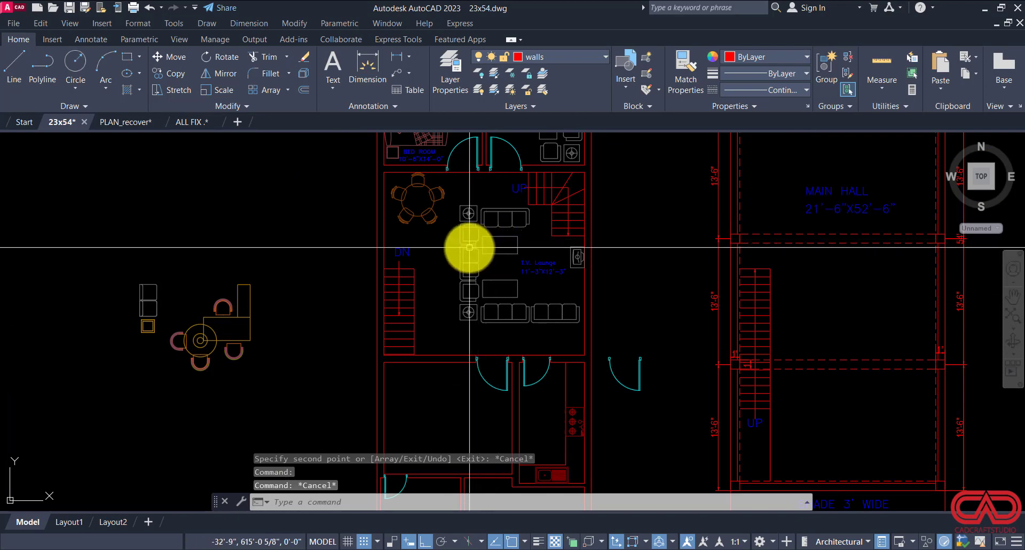
# Step: Change the size text under the T.V. Lounge label to 21'-6"X19'-7"
pyautogui.scroll(4, 539, 270)
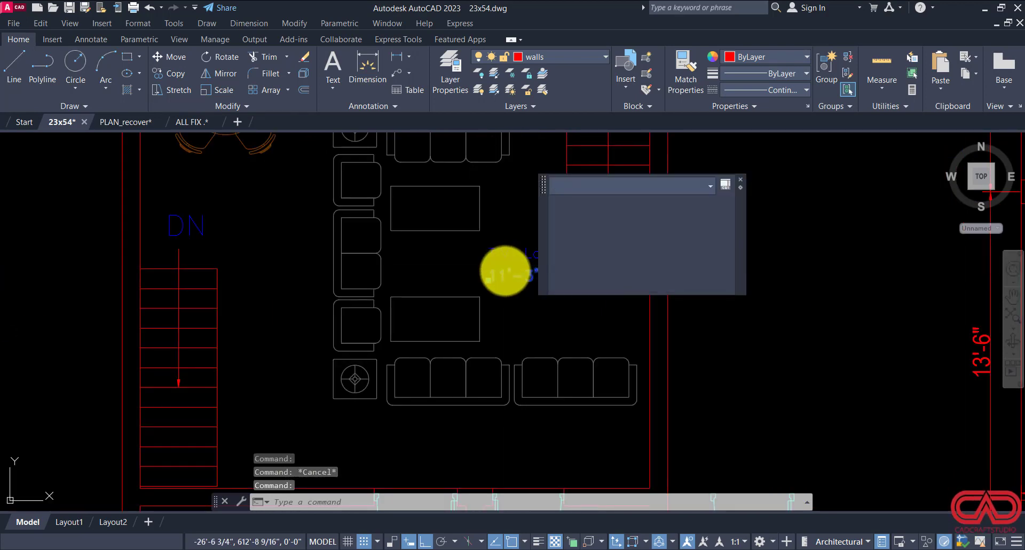
pyautogui.doubleClick(505, 273)
pyautogui.scroll(2, 506, 275)
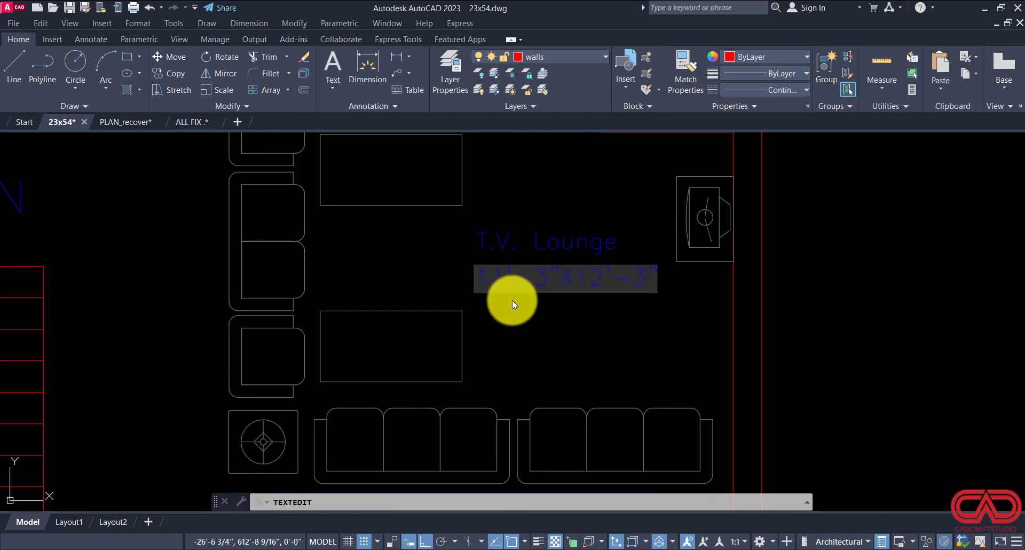
pyautogui.press('BackSpace')
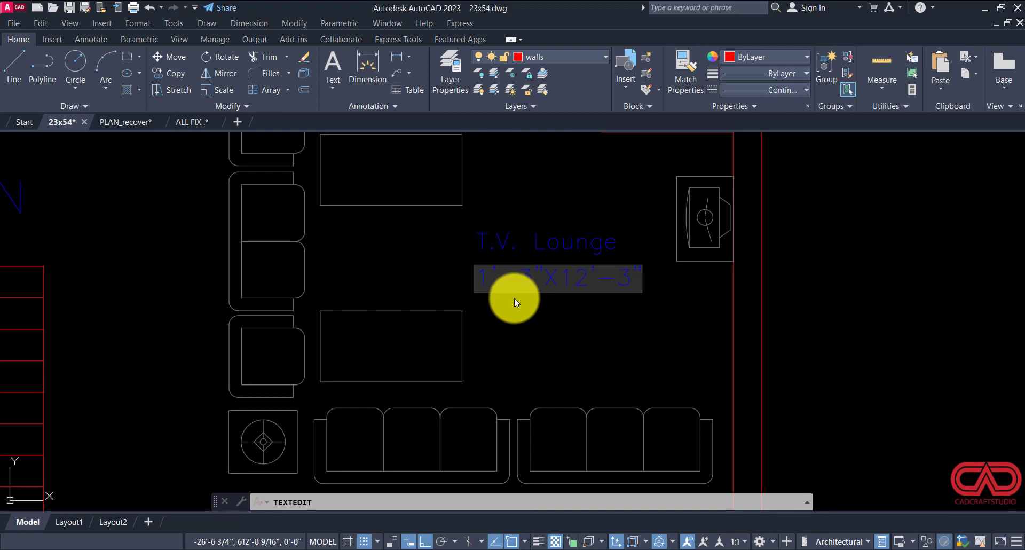
pyautogui.press('BackSpace')
pyautogui.write("21'-")
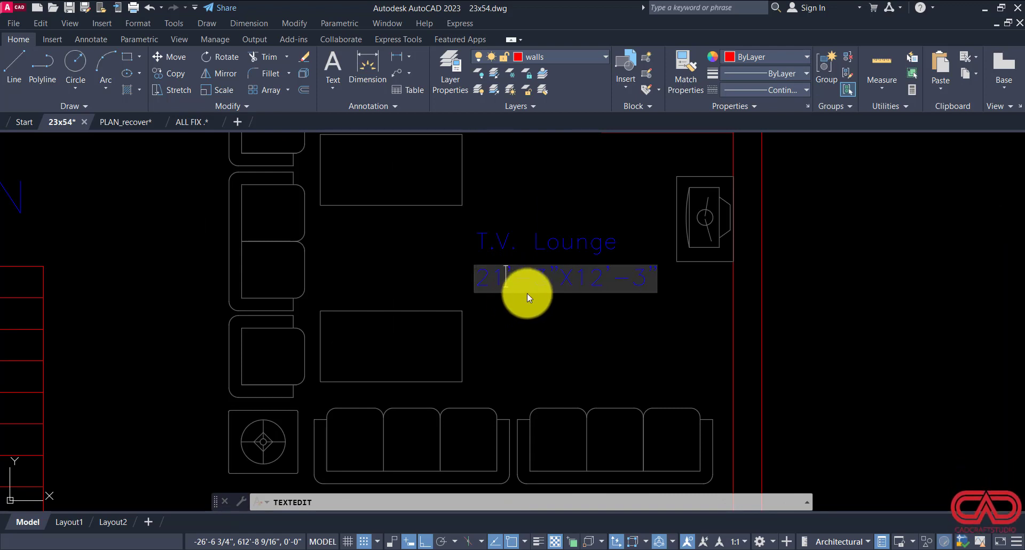
pyautogui.write('6')
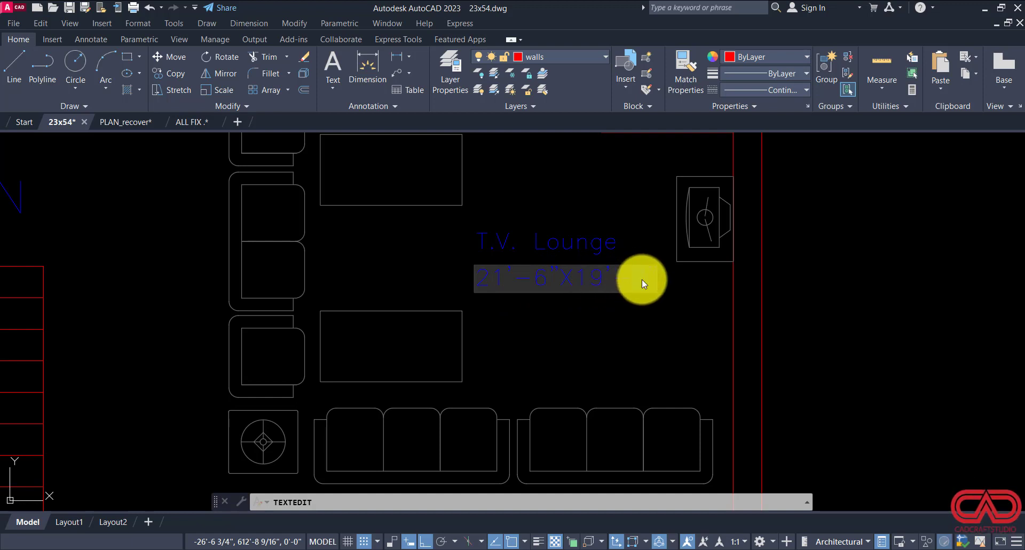
pyautogui.press('Return')
pyautogui.scroll(-5, 640, 283)
pyautogui.press('Escape')
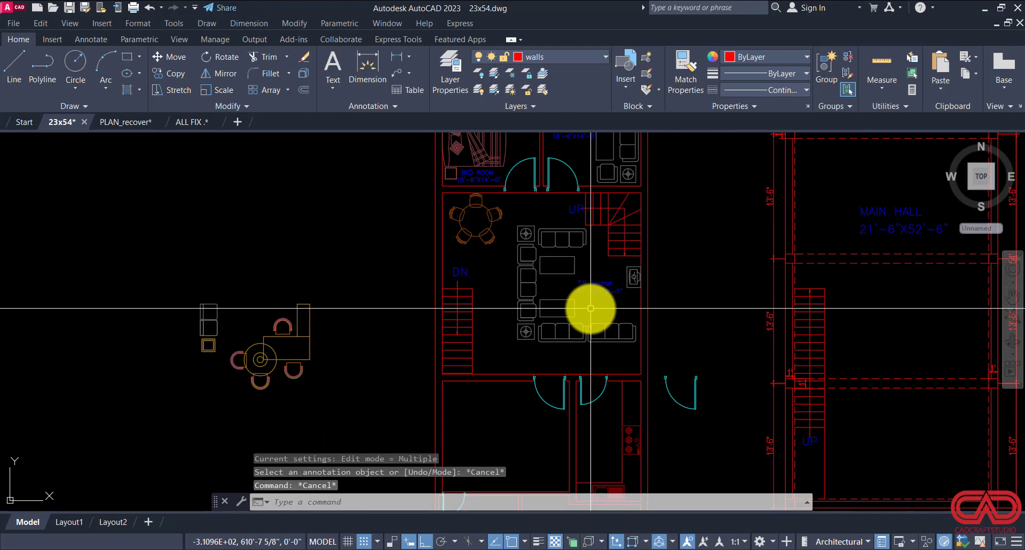
# Step: Examine the first-floor plan from the lounge to the front rooms alongside the neighbouring plans
pyautogui.scroll(-4, 591, 307)
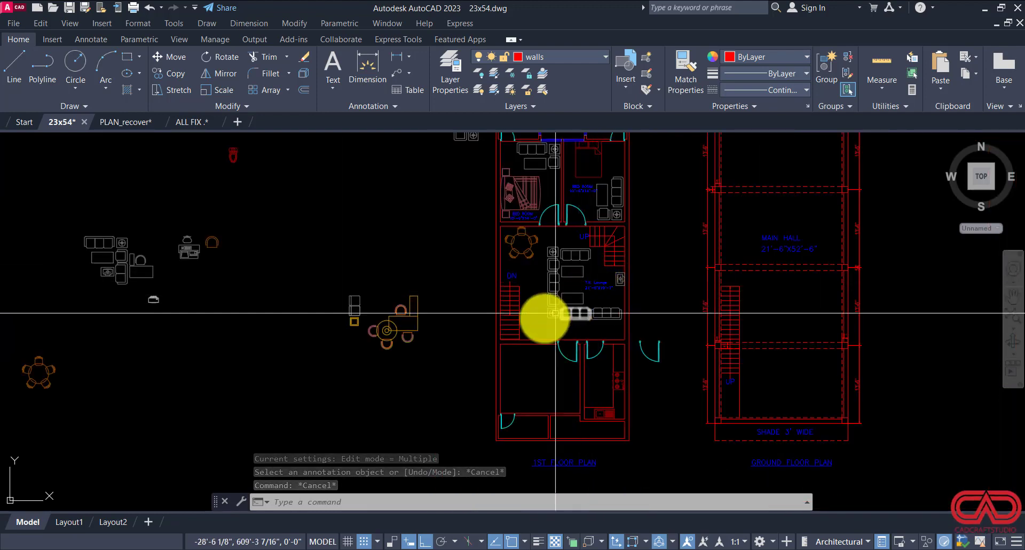
pyautogui.moveTo(613, 316); pyautogui.dragTo(396, 328, button='middle')
pyautogui.scroll(-4, 363, 316)
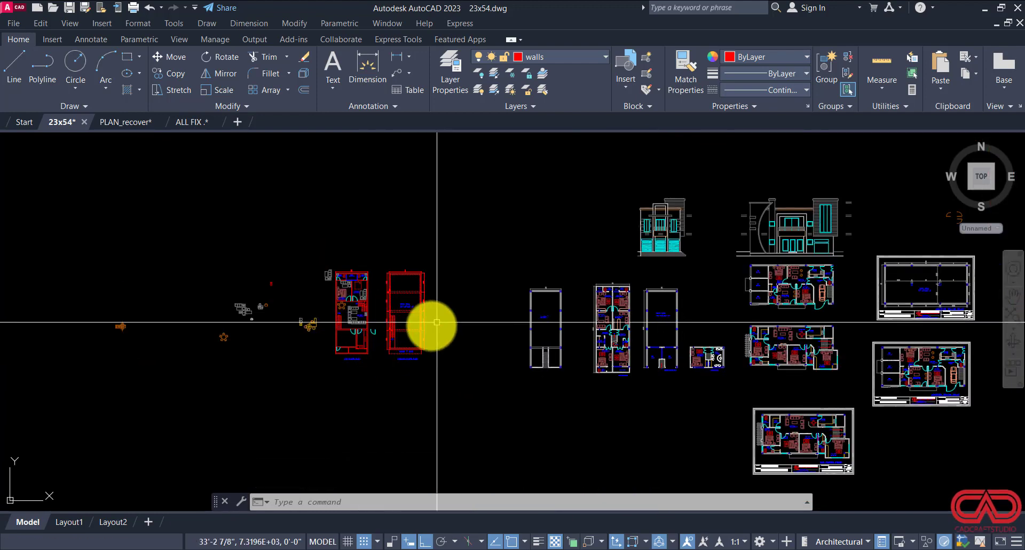
pyautogui.scroll(4, 340, 338)
pyautogui.scroll(5, 364, 281)
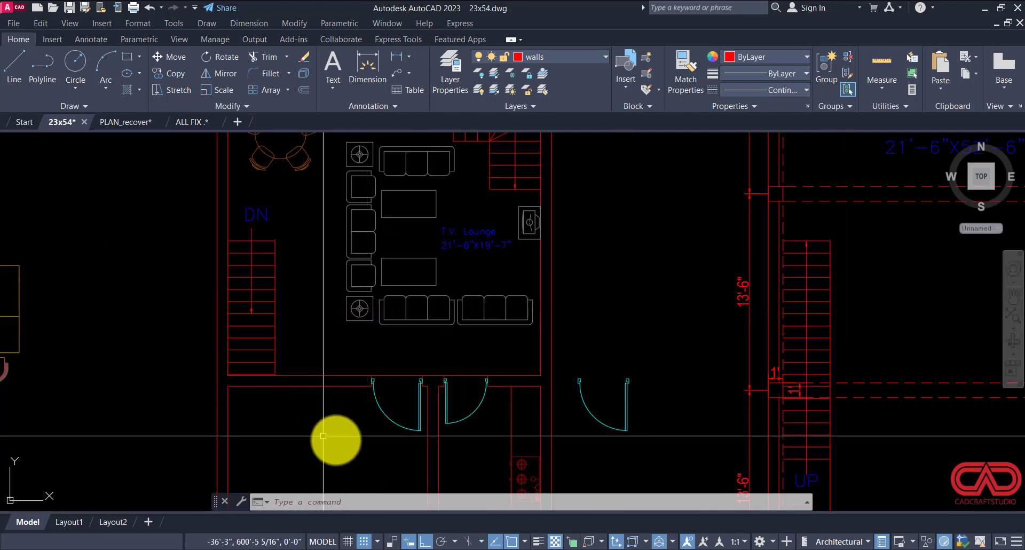
pyautogui.scroll(-2, 288, 401)
pyautogui.scroll(-3, 291, 413)
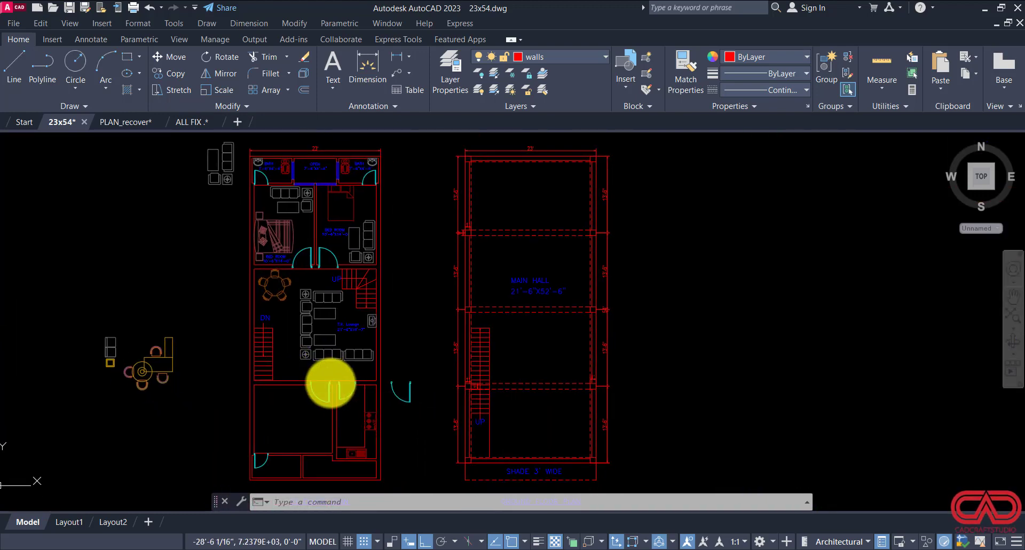
pyautogui.moveTo(332, 387); pyautogui.dragTo(412, 371, button='middle')
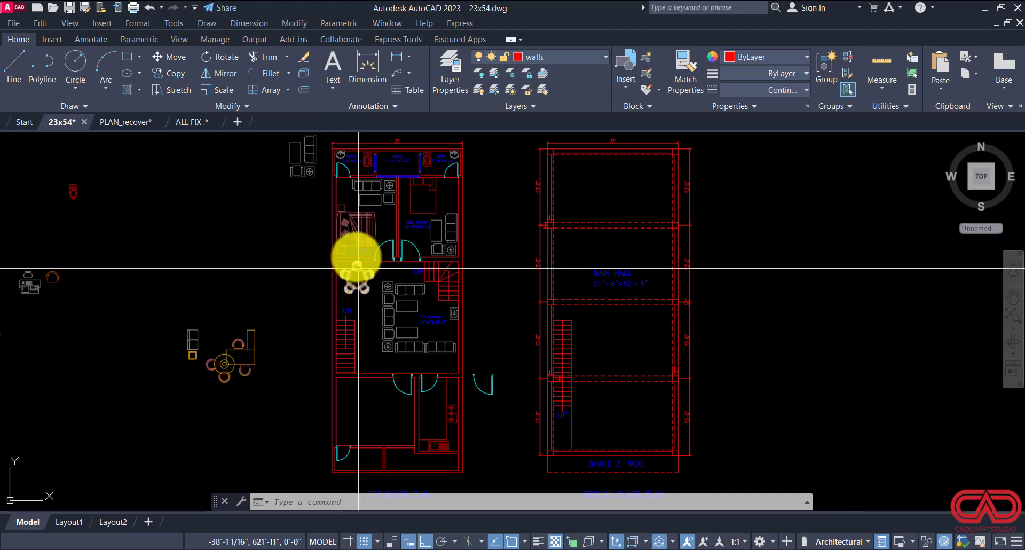
# Step: Copy the rear-left bath's side window, the adjoining horizontal window, toilet, washbasin and two-line BATH label to just below the first-floor plan
pyautogui.moveTo(354, 223); pyautogui.dragTo(371, 261, button='middle')
pyautogui.scroll(2, 392, 198)
pyautogui.scroll(6, 391, 198)
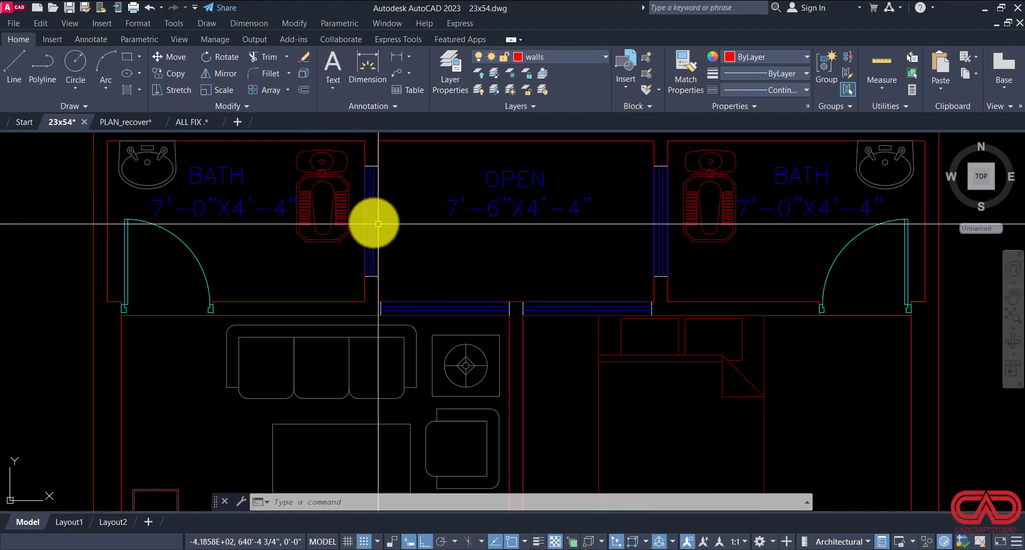
pyautogui.click(352, 161)
pyautogui.click(407, 278)
pyautogui.scroll(3, 390, 294)
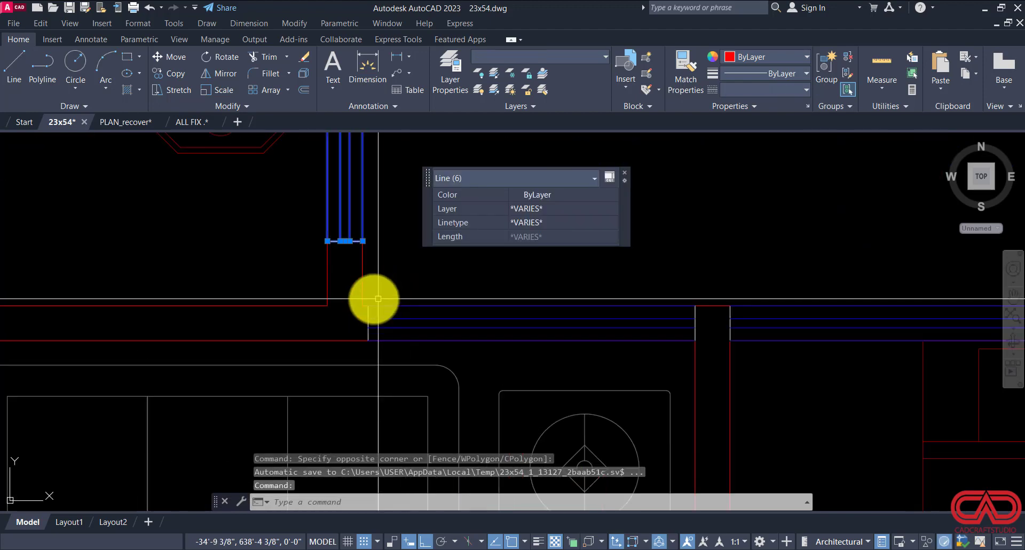
pyautogui.click(346, 291)
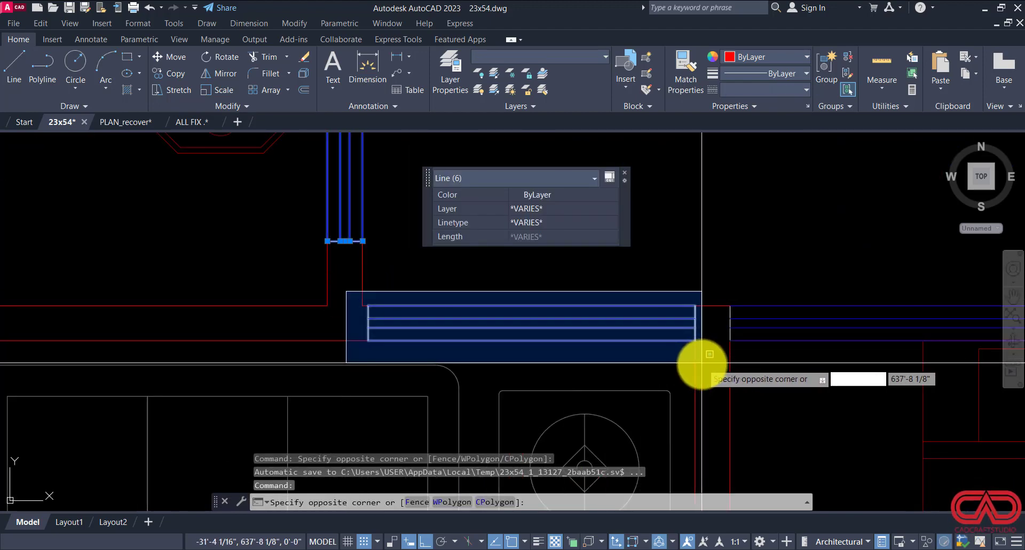
pyautogui.click(702, 364)
pyautogui.click(618, 348)
pyautogui.scroll(-3, 574, 355)
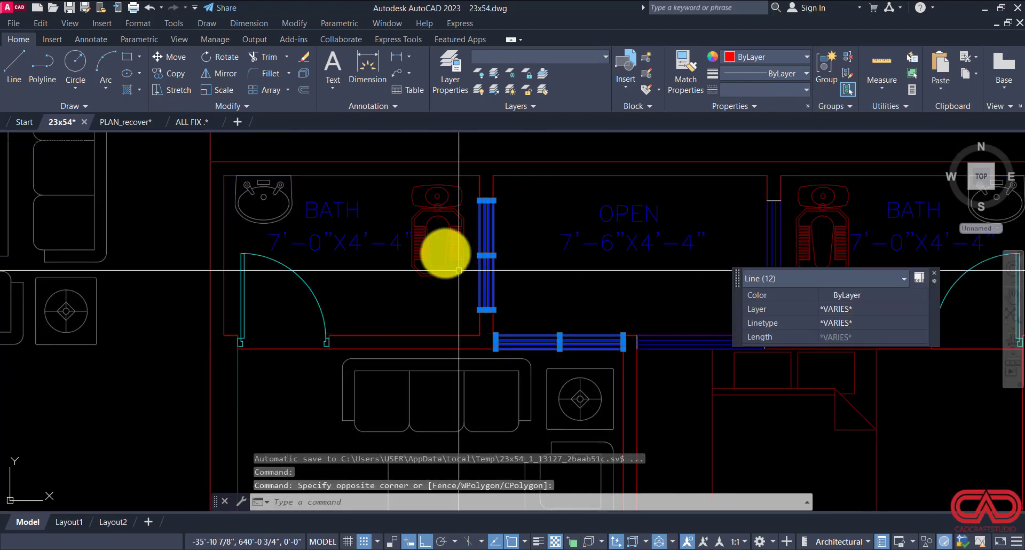
pyautogui.click(446, 197)
pyautogui.click(376, 200)
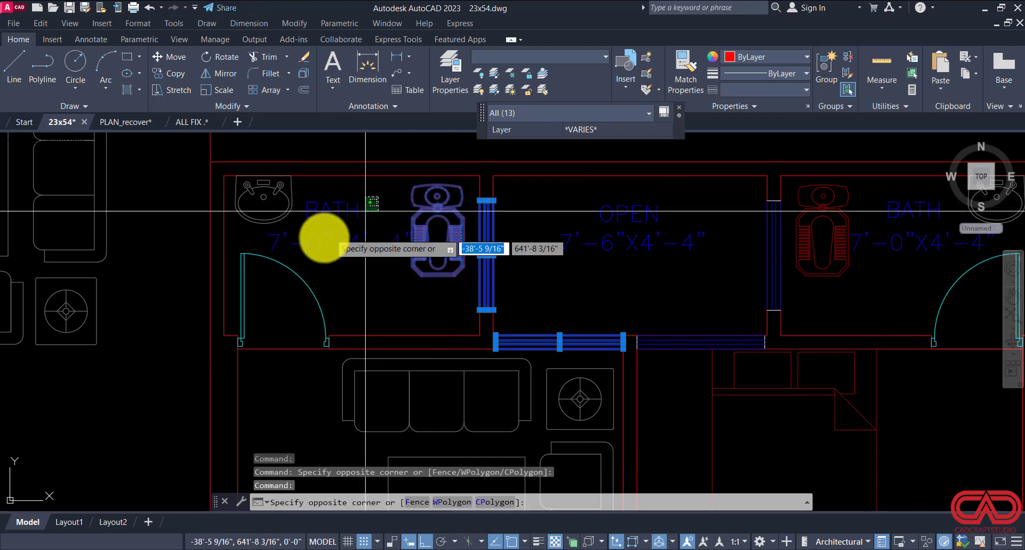
pyautogui.click(279, 245)
pyautogui.write('co')
pyautogui.press('Return')
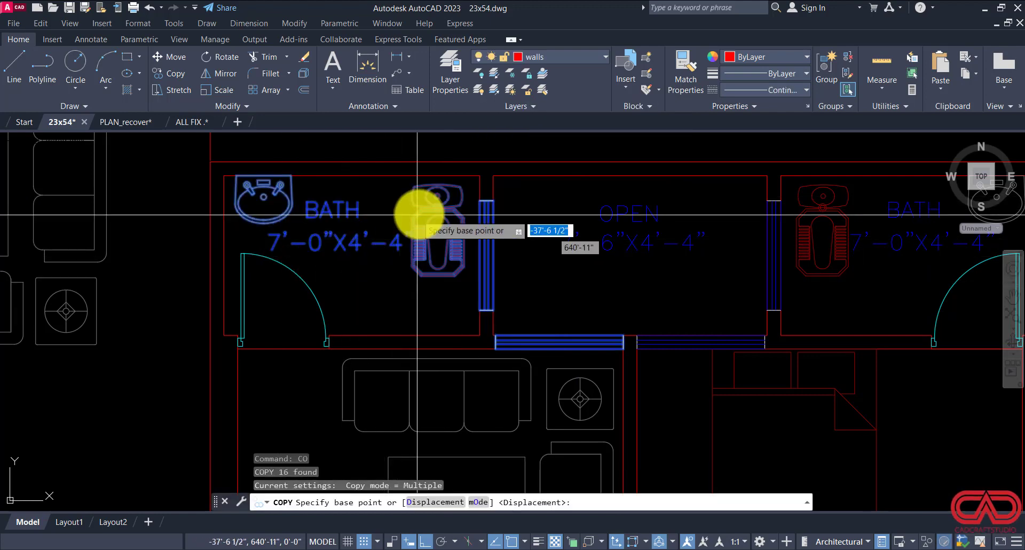
pyautogui.click(476, 165)
pyautogui.scroll(-6, 476, 165)
pyautogui.scroll(5, 422, 315)
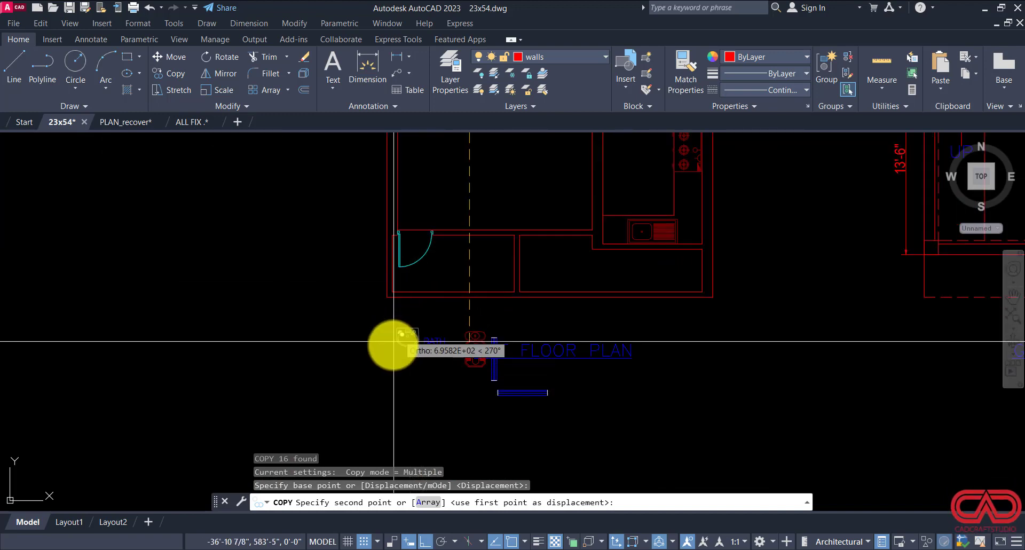
pyautogui.press('Escape')
# Step: Move the copied vertical window into the wall between the front bath and the adjoining front space
pyautogui.scroll(4, 465, 373)
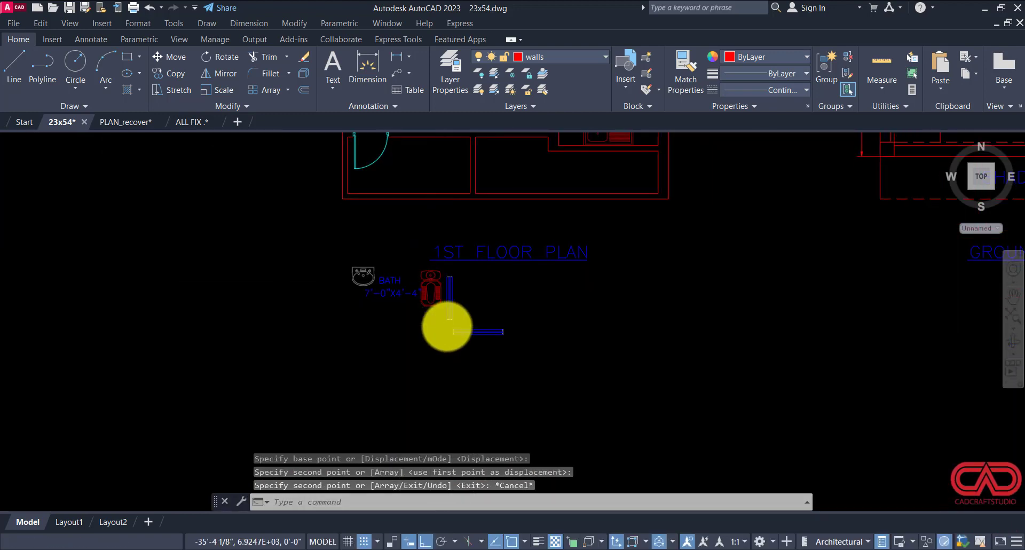
pyautogui.click(436, 195)
pyautogui.click(485, 322)
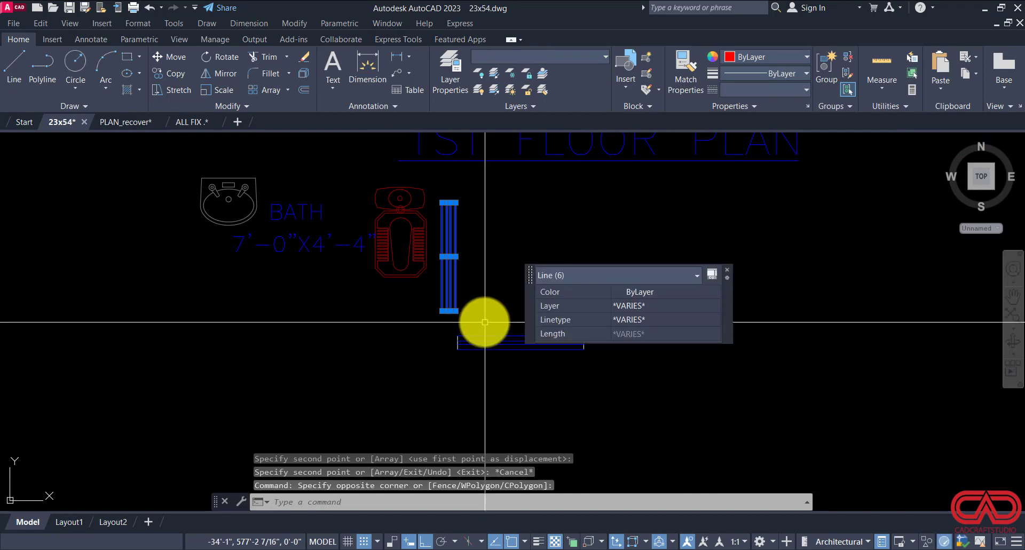
pyautogui.write('m')
pyautogui.press('Return')
pyautogui.click(449, 256)
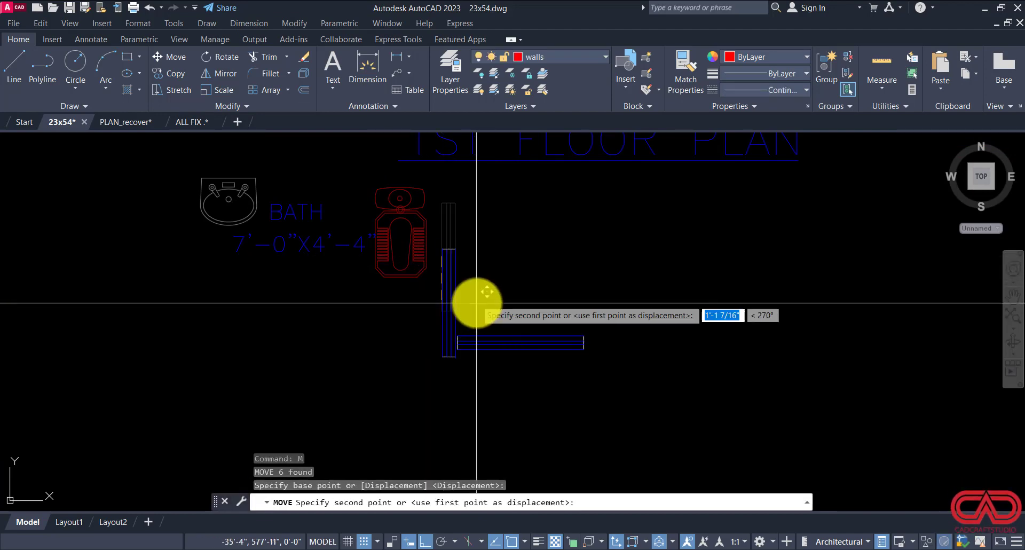
pyautogui.scroll(-2, 476, 305)
pyautogui.scroll(-3, 476, 238)
pyautogui.scroll(5, 485, 200)
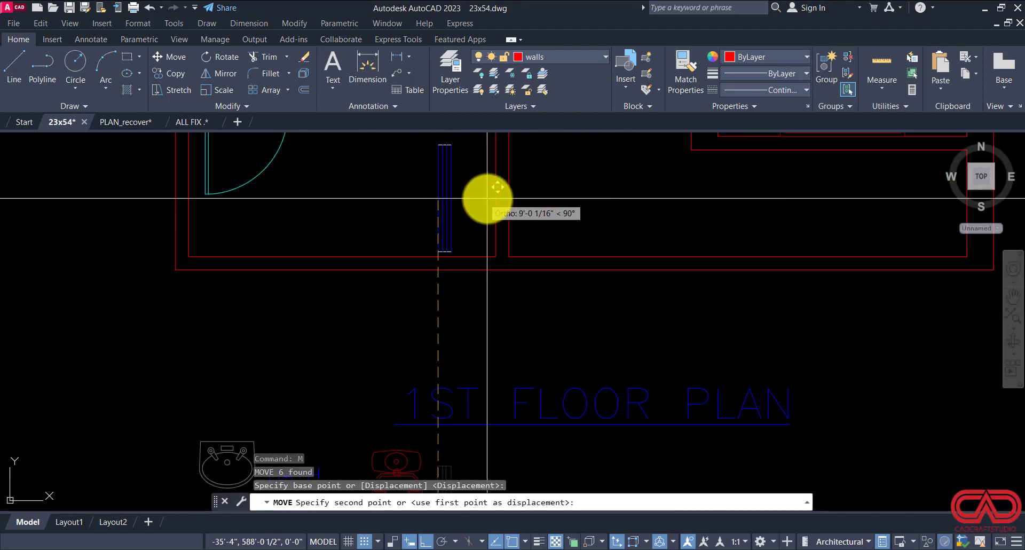
pyautogui.press('Escape')
pyautogui.scroll(-2, 480, 229)
pyautogui.press('Escape')
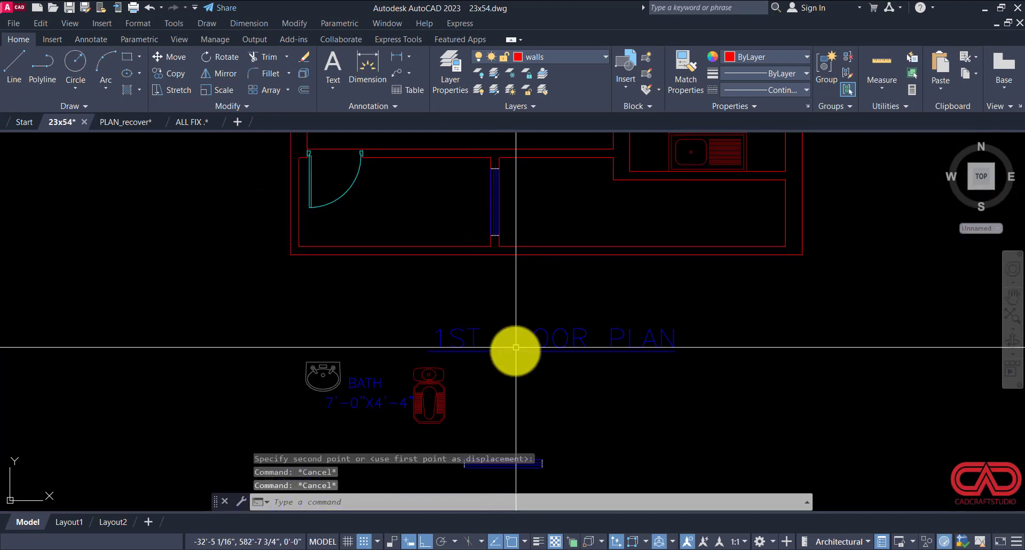
# Step: Copy the horizontal window into the front wall of the large front room and into the kitchen wall behind the sink
pyautogui.scroll(2, 498, 398)
pyautogui.moveTo(498, 398); pyautogui.dragTo(474, 254, button='middle')
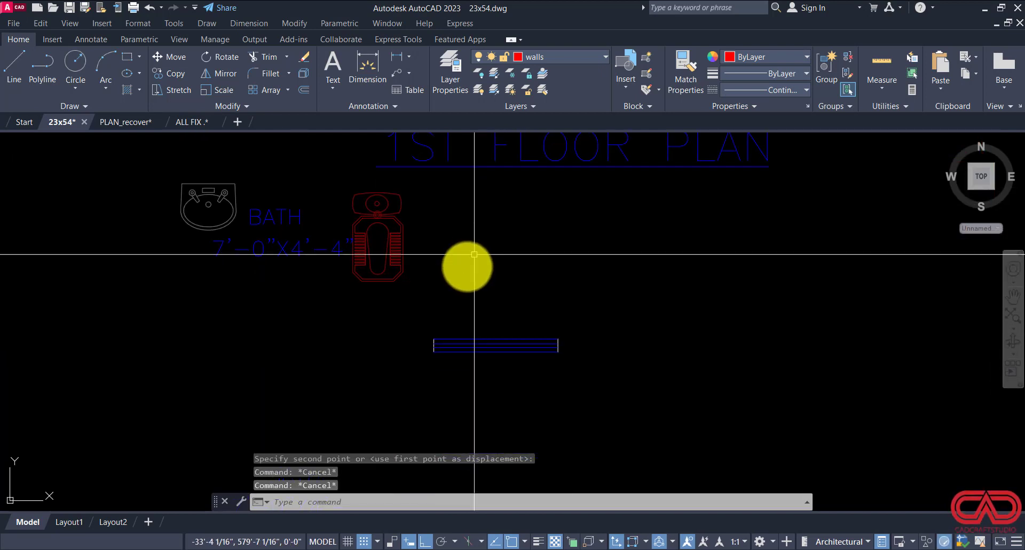
pyautogui.click(583, 384)
pyautogui.write('CO')
pyautogui.press('Return')
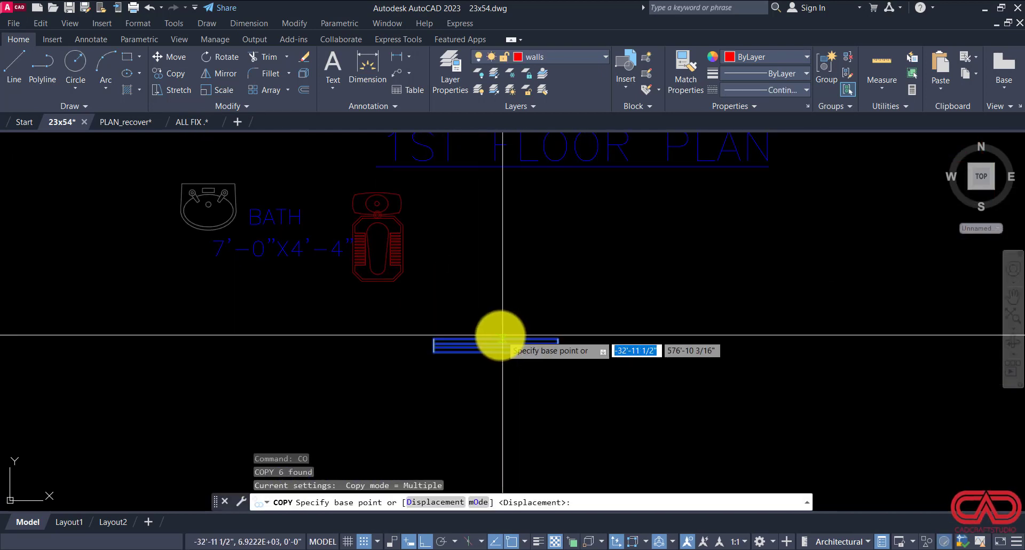
pyautogui.click(496, 338)
pyautogui.scroll(-4, 494, 347)
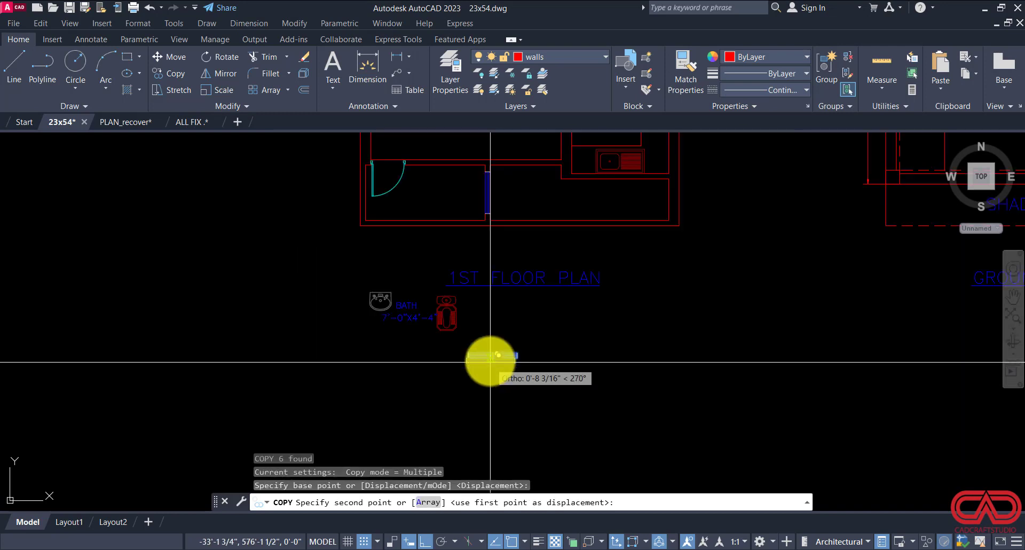
pyautogui.click(531, 160)
pyautogui.scroll(6, 601, 181)
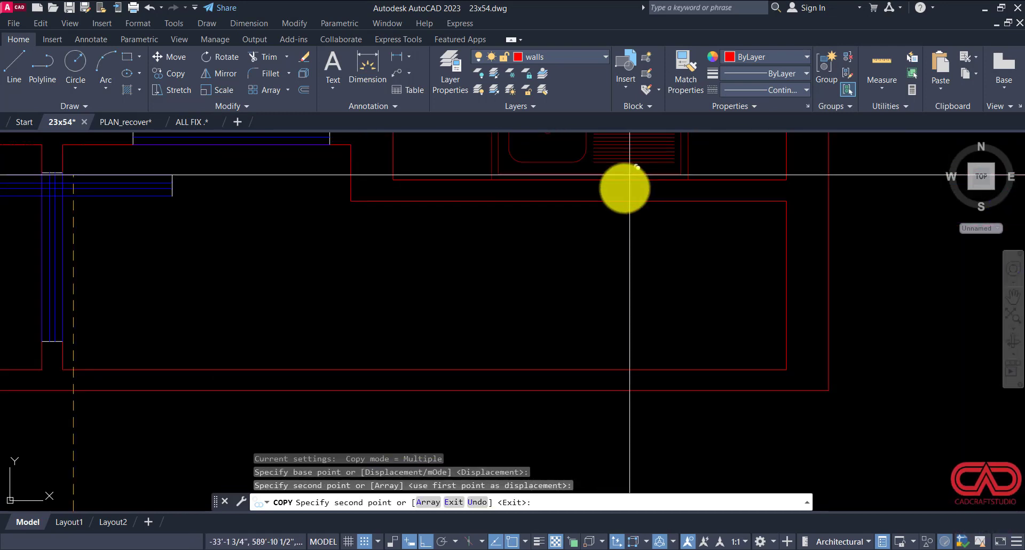
pyautogui.press('Escape')
pyautogui.moveTo(590, 176); pyautogui.dragTo(595, 247, button='middle')
pyautogui.scroll(-4, 534, 251)
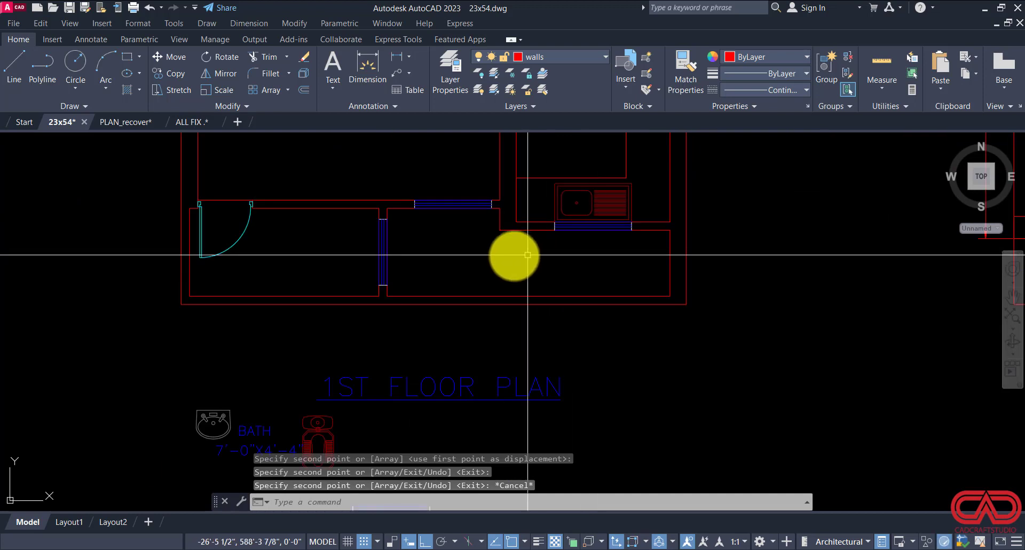
# Step: Erase the leftover horizontal window below the 1ST FLOOR PLAN title
pyautogui.moveTo(449, 270); pyautogui.dragTo(469, 206, button='middle')
pyautogui.click(499, 297)
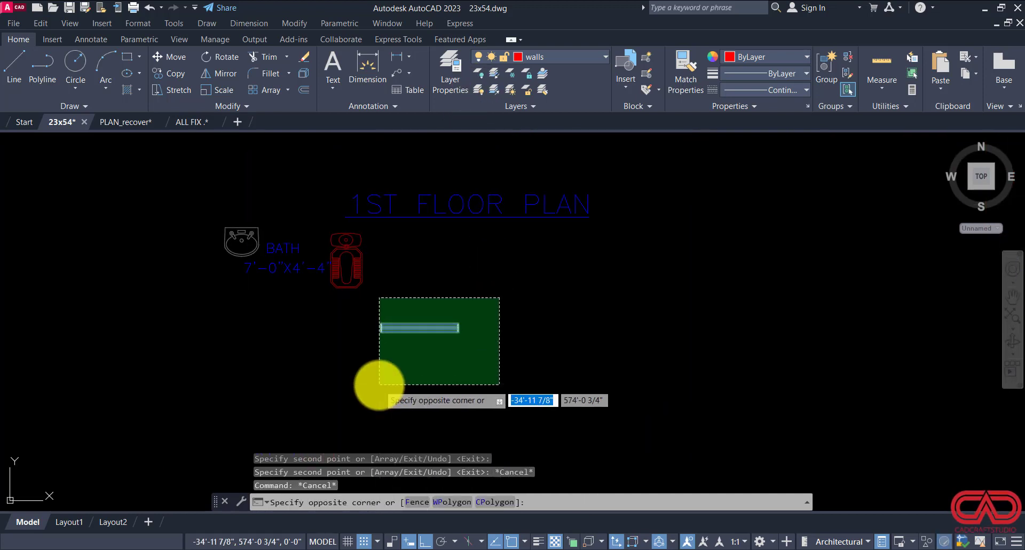
pyautogui.click(379, 384)
pyautogui.write('e')
pyautogui.press('Return')
# Step: Move the copied toilet into the front bath beside its side window, with ortho mode turned off
pyautogui.click(346, 279)
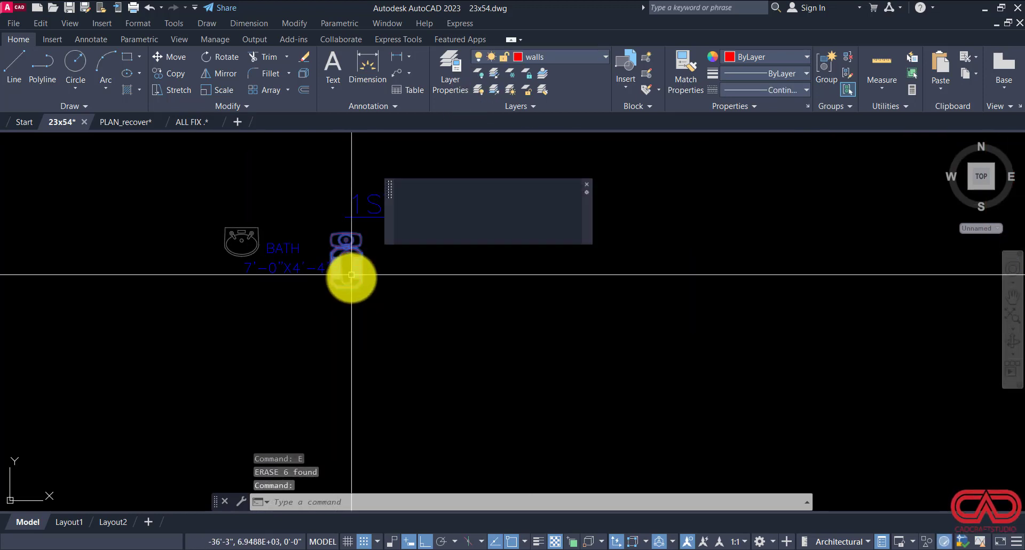
pyautogui.press('Return')
pyautogui.click(399, 337)
pyautogui.scroll(-4, 404, 338)
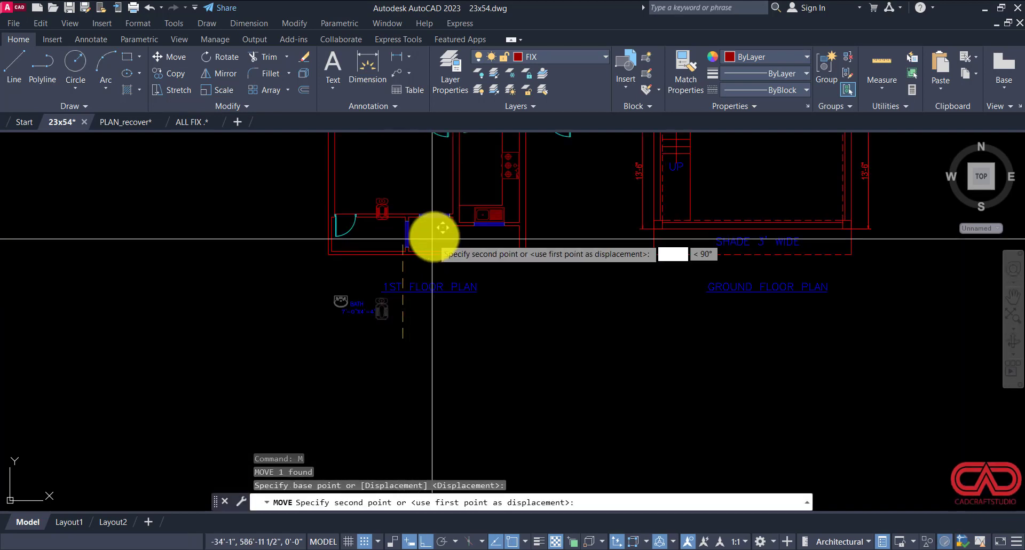
pyautogui.scroll(4, 419, 238)
pyautogui.press('F8')
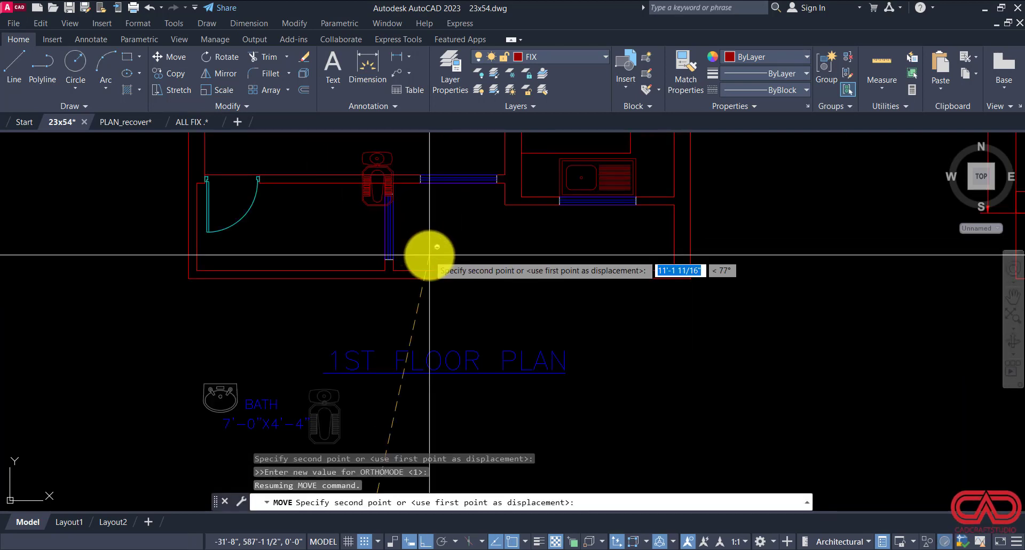
pyautogui.scroll(-2, 499, 261)
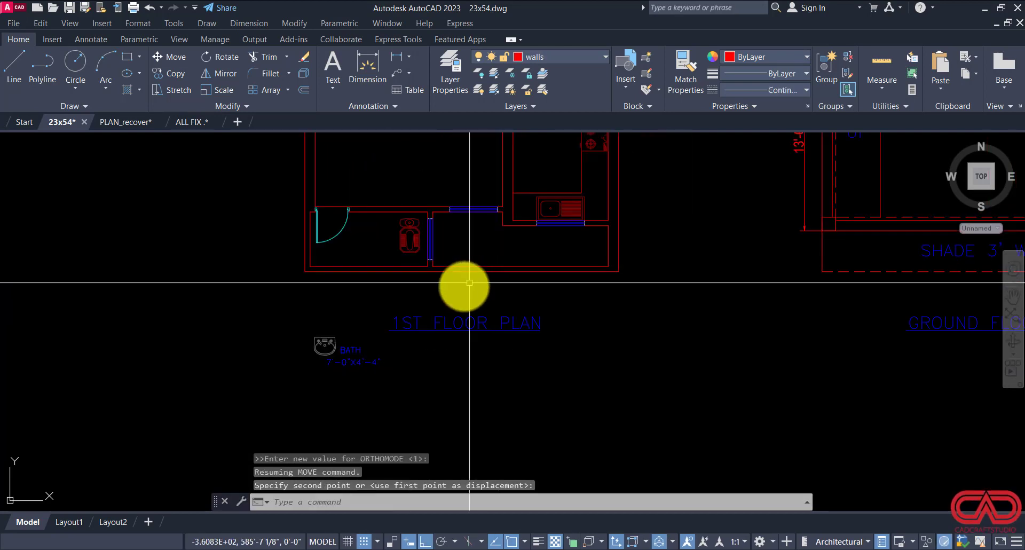
# Step: Mirror the copied washbasin upward across a horizontal line, keeping the source object
pyautogui.click(331, 339)
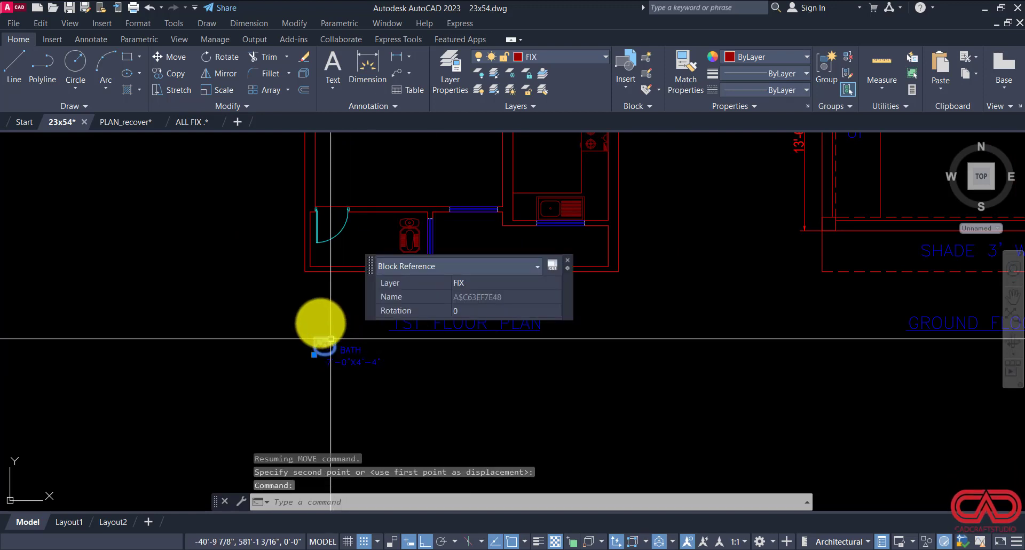
pyautogui.write('mi')
pyautogui.press('Return')
pyautogui.scroll(2, 297, 309)
pyautogui.click(332, 315)
pyautogui.click(337, 286)
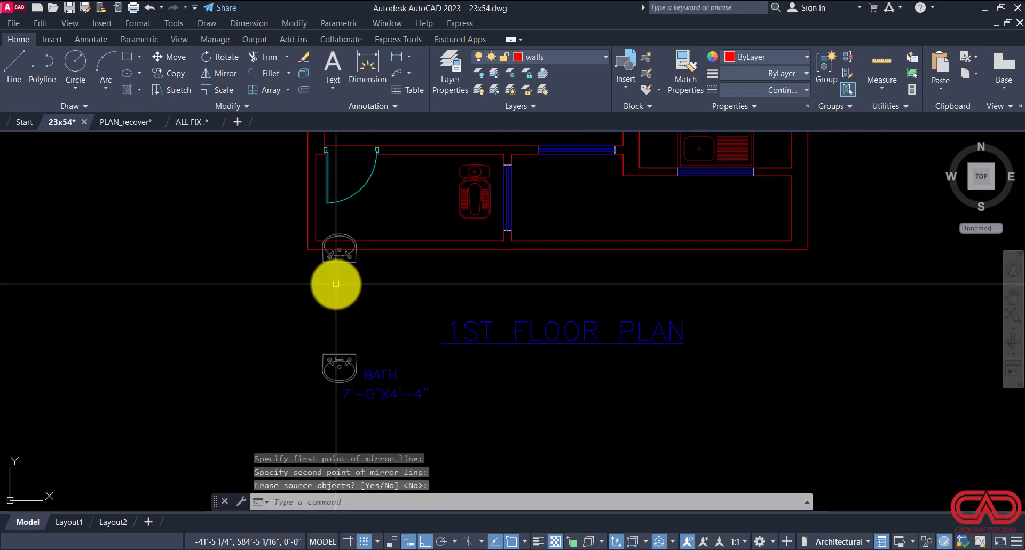
pyautogui.press('Return')
# Step: Move the mirrored washbasin up into the front bath's lower-left corner and erase the source washbasin below the plan
pyautogui.click(338, 250)
pyautogui.write('m')
pyautogui.press('Return')
pyautogui.click(282, 332)
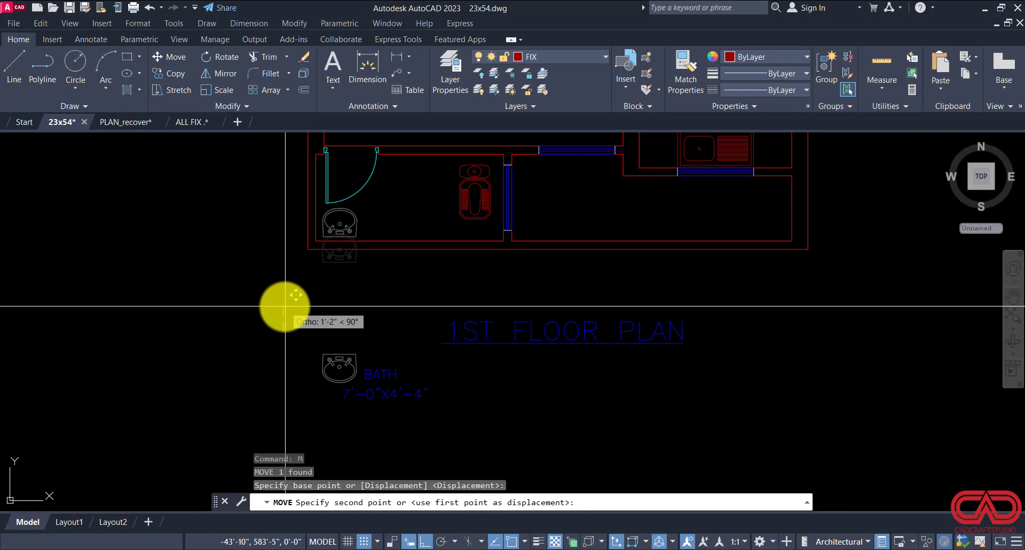
pyautogui.click(309, 316)
pyautogui.click(334, 357)
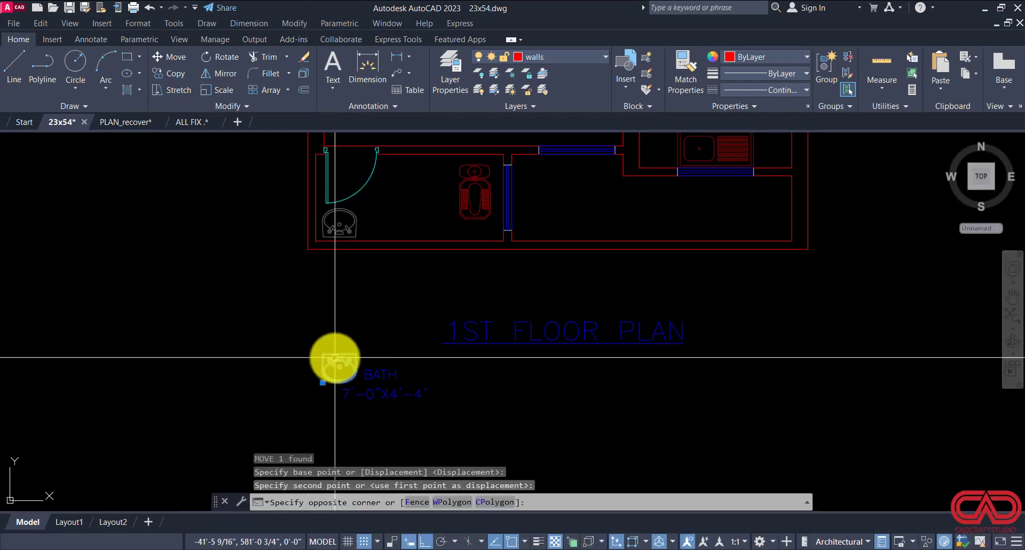
pyautogui.click(358, 364)
pyautogui.write('e')
pyautogui.press('Return')
# Step: Copy the two-line BATH label from below the plan straight up into the front bath
pyautogui.click(397, 360)
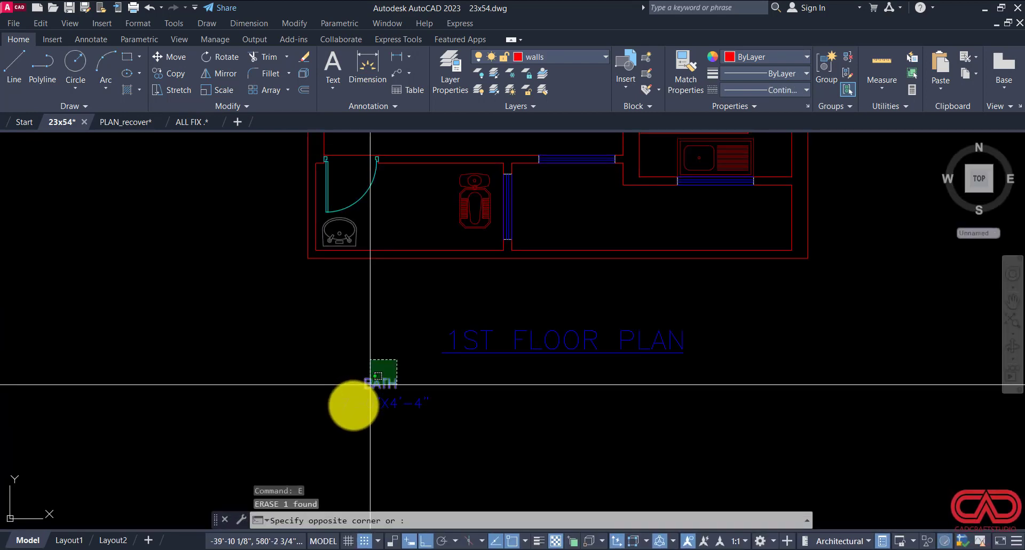
pyautogui.click(355, 404)
pyautogui.write('copy')
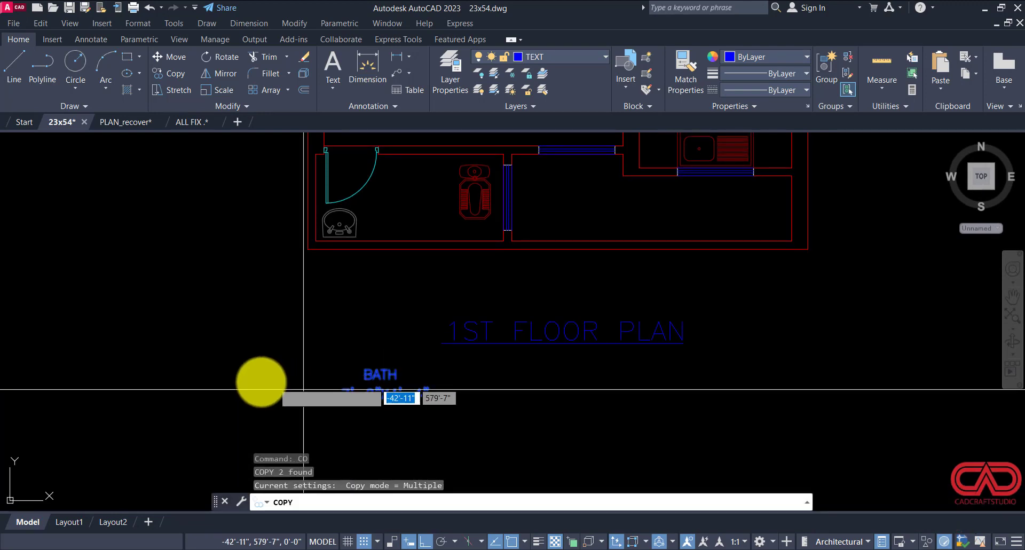
pyautogui.press('Return')
pyautogui.click(252, 378)
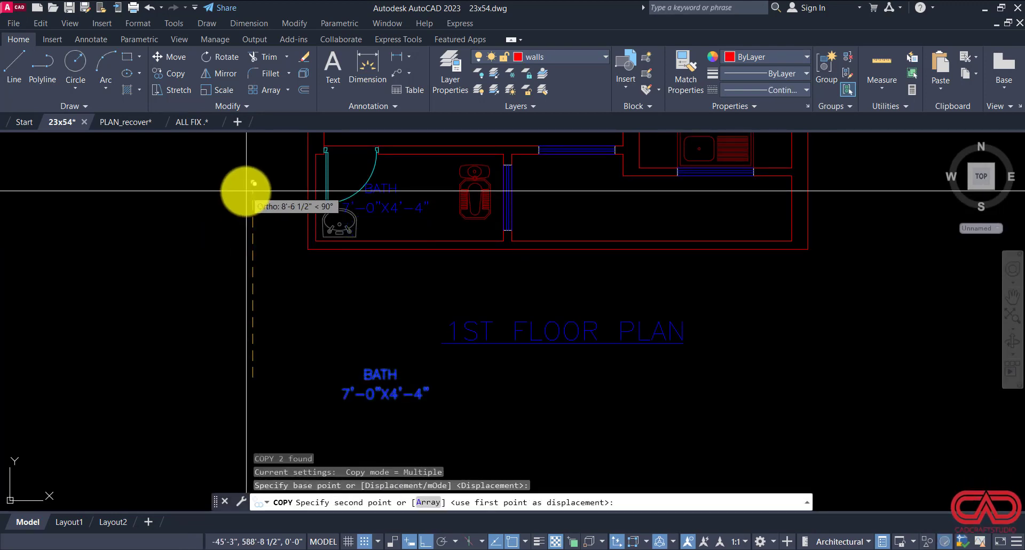
pyautogui.click(246, 190)
pyautogui.press('Escape')
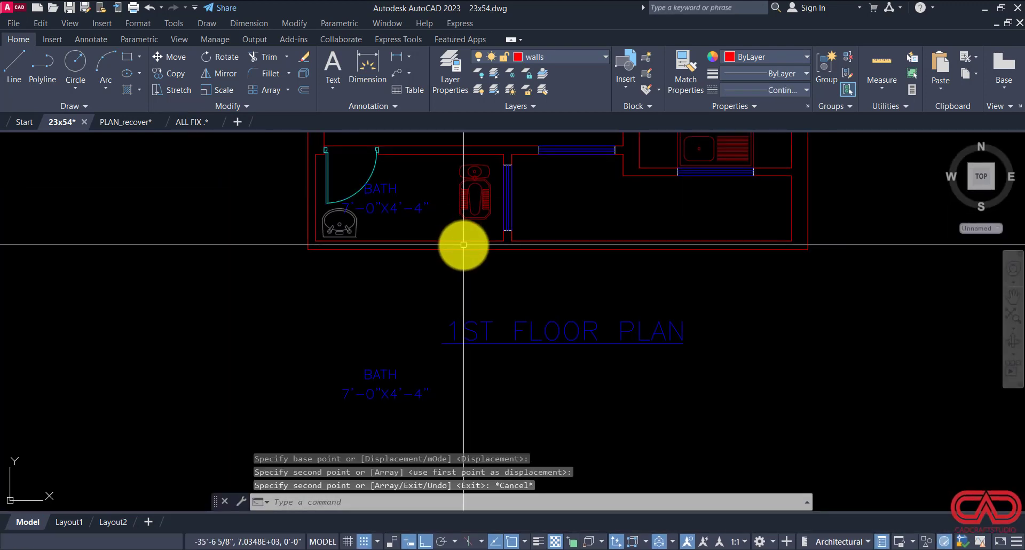
# Step: Check the length of the front bath's inner front wall line
pyautogui.scroll(2, 481, 239)
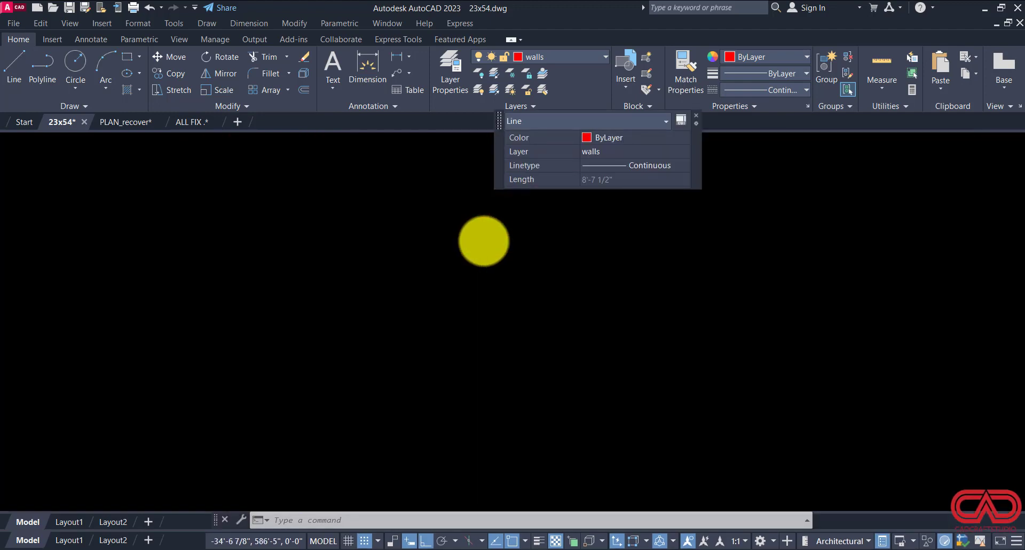
pyautogui.press('Escape')
pyautogui.scroll(3, 512, 232)
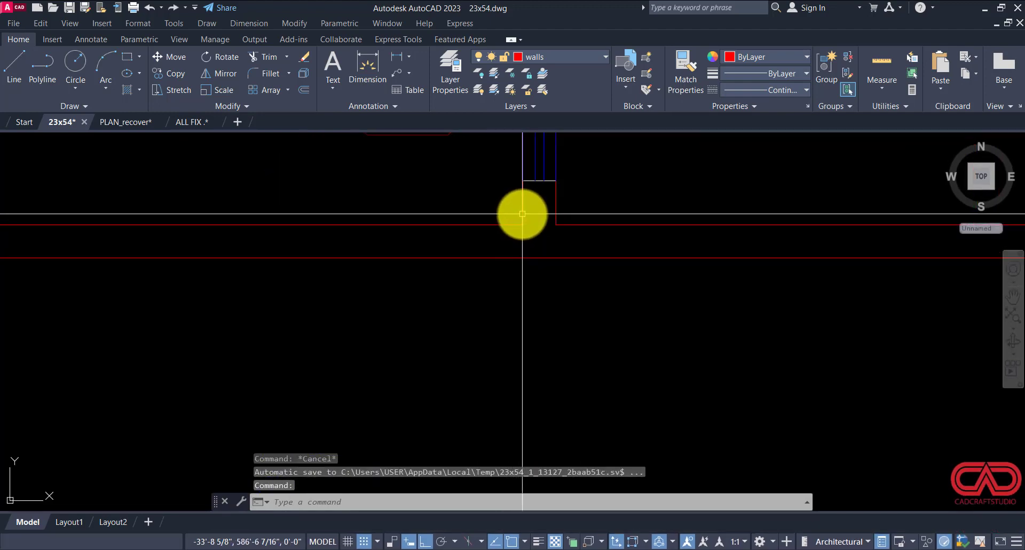
pyautogui.click(510, 224)
pyautogui.scroll(-2, 523, 287)
pyautogui.press('Escape')
# Step: Move the two-line BATH label in the front bath to the right, between the washbasin and the toilet
pyautogui.click(423, 169)
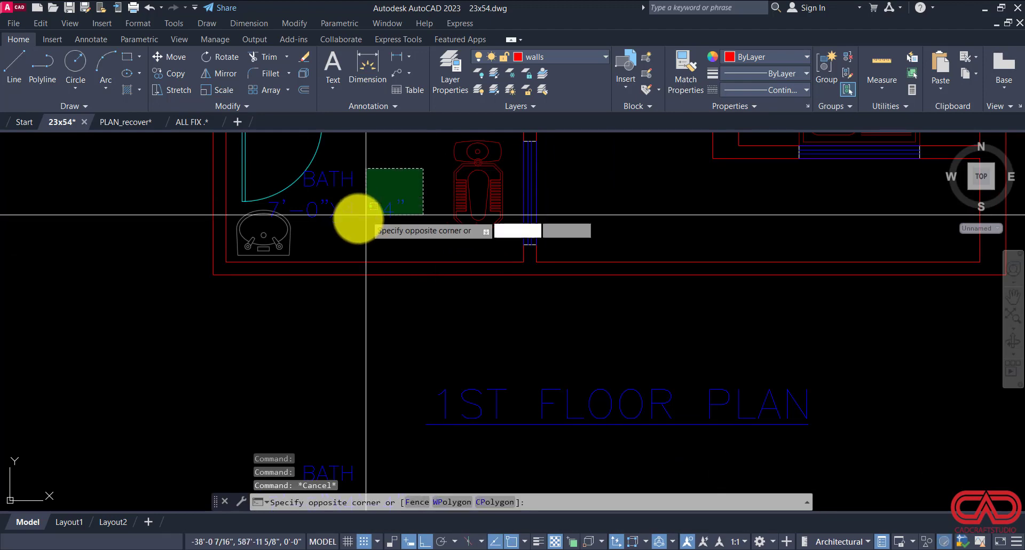
pyautogui.click(366, 215)
pyautogui.write('m')
pyautogui.press('Return')
pyautogui.click(351, 316)
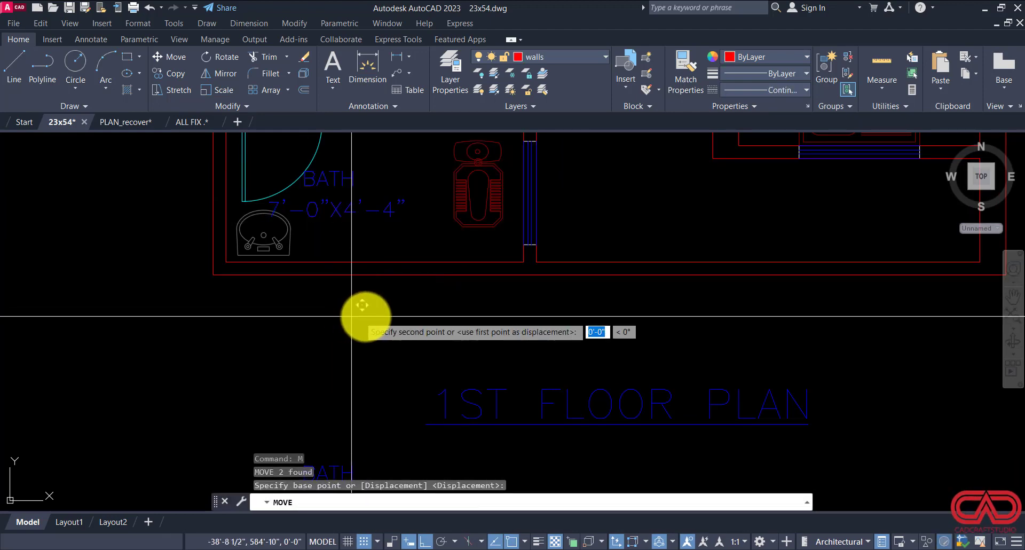
pyautogui.press('Escape')
# Step: Change the size line of the front bath's label to 8'-7"X4'-0"
pyautogui.click(309, 212)
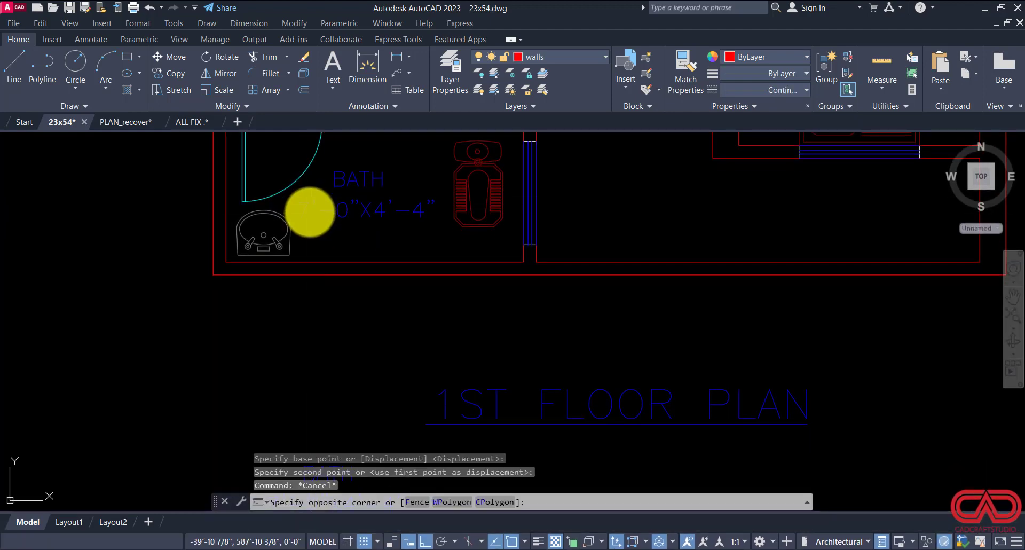
pyautogui.click(306, 211)
pyautogui.click(301, 205)
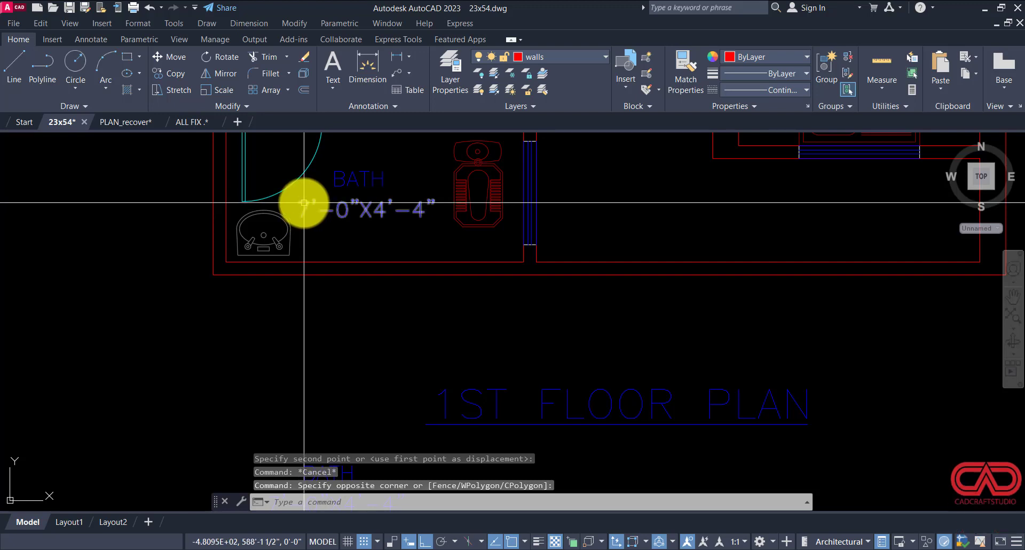
pyautogui.doubleClick(304, 206)
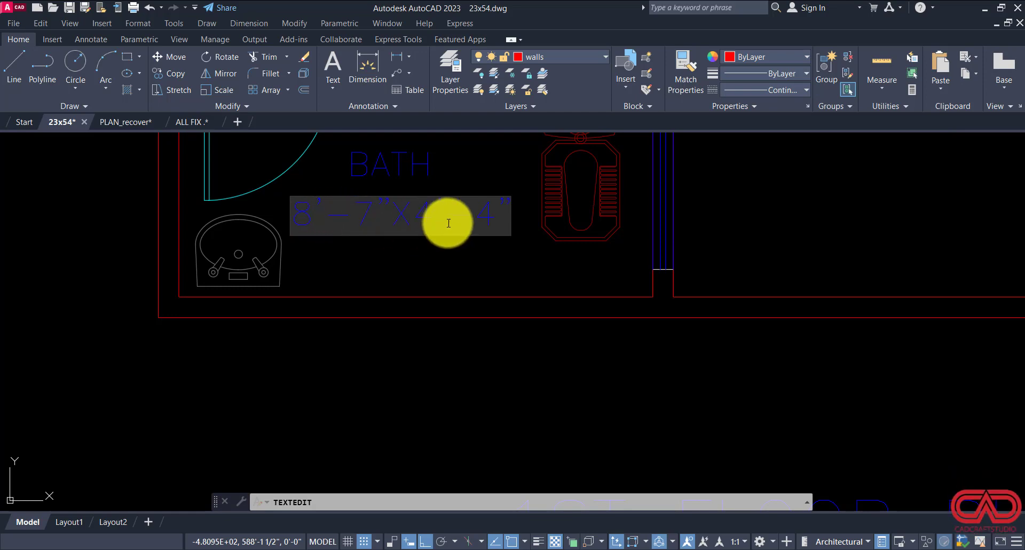
pyautogui.click(475, 284)
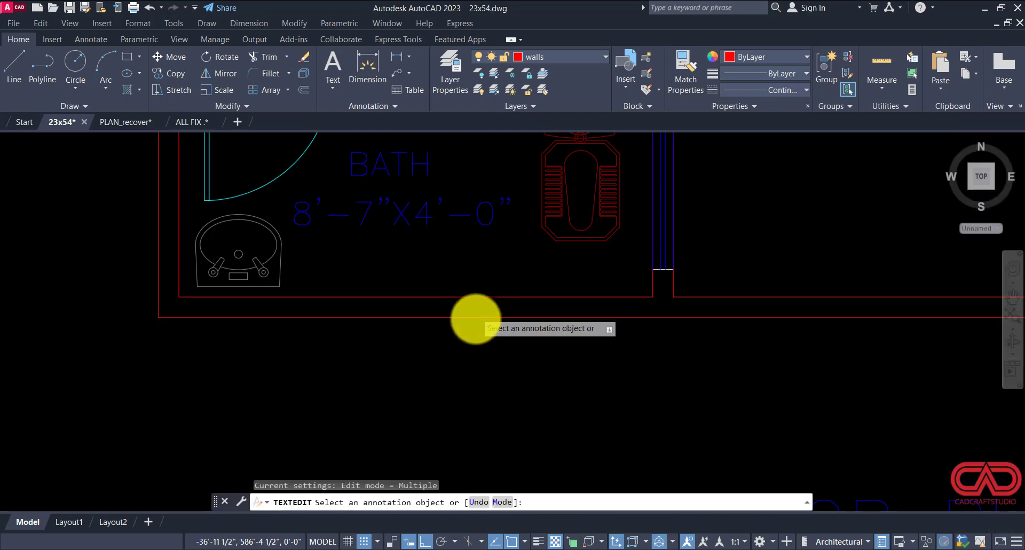
pyautogui.scroll(-6, 475, 329)
pyautogui.press('Escape')
# Step: Erase the leftover two-line BATH label below the first-floor plan
pyautogui.scroll(8, 478, 341)
pyautogui.moveTo(441, 343); pyautogui.dragTo(394, 392)
pyautogui.write('E')
pyautogui.press('Return')
pyautogui.scroll(-6, 394, 391)
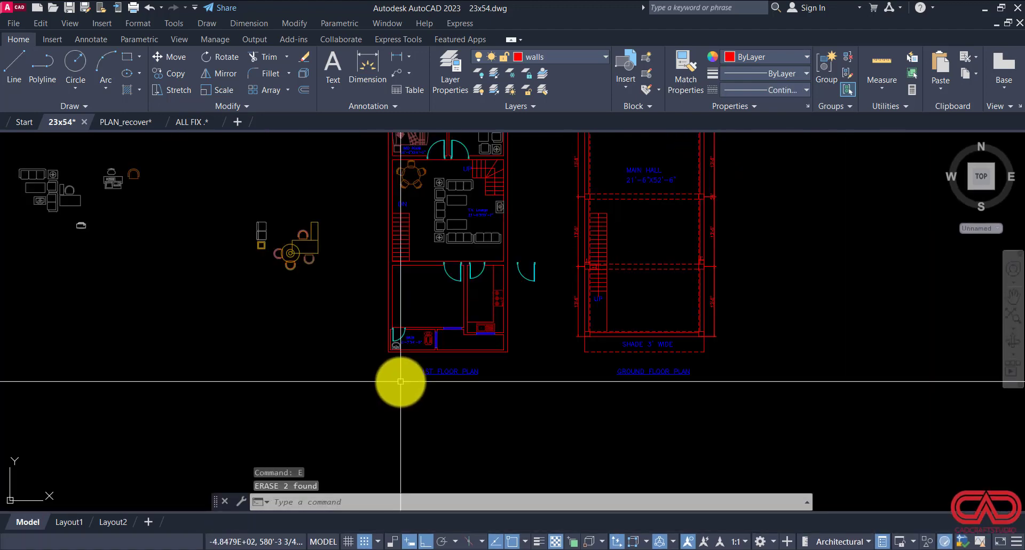
# Step: Copy the rear-left bedroom's bed, sofa set and two-line BED ROOM label straight down, placing the bed and label in the front bedroom
pyautogui.scroll(-3, 404, 371)
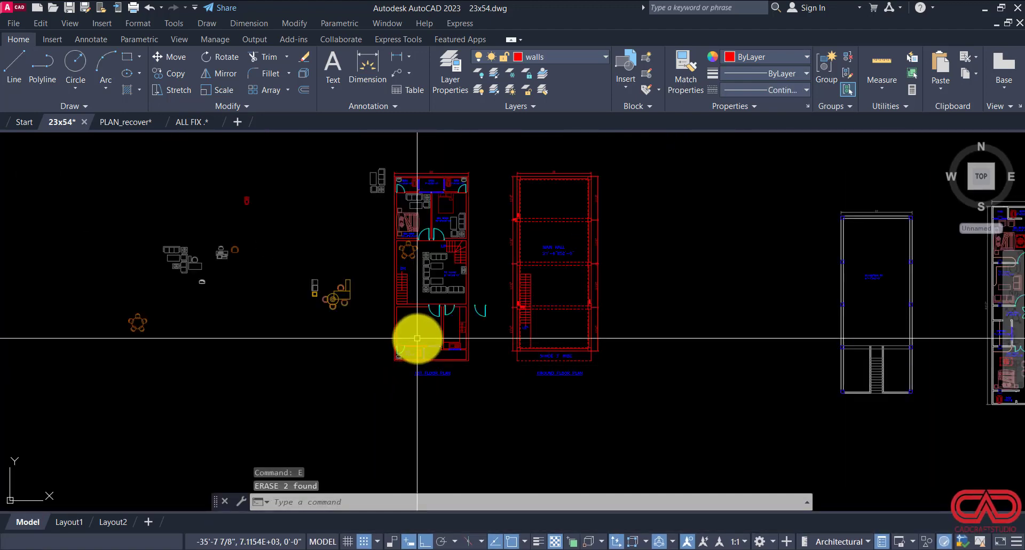
pyautogui.scroll(7, 395, 191)
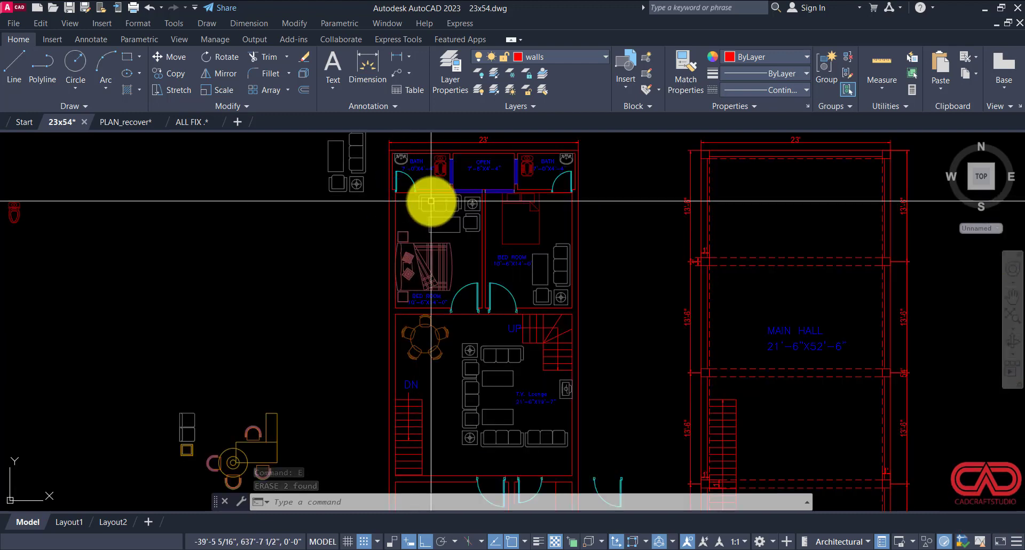
pyautogui.click(466, 207)
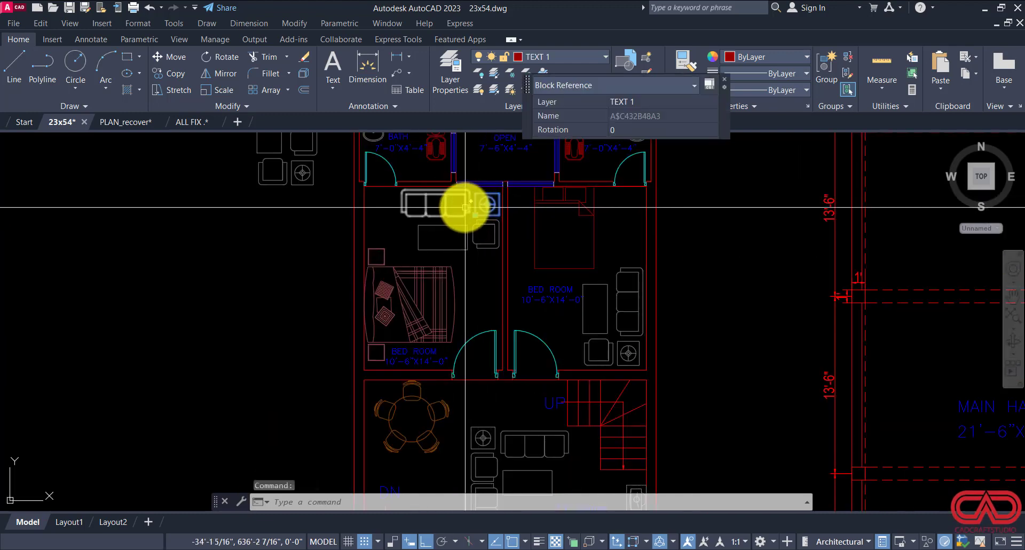
pyautogui.click(458, 206)
pyautogui.click(371, 311)
pyautogui.moveTo(373, 314); pyautogui.dragTo(269, 331, button='middle')
pyautogui.click(377, 247)
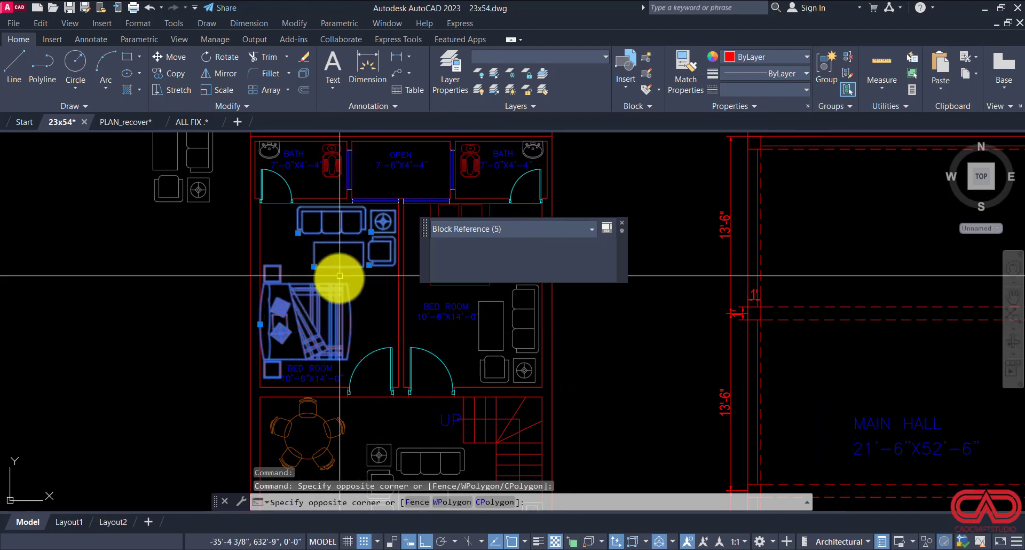
pyautogui.scroll(4, 308, 363)
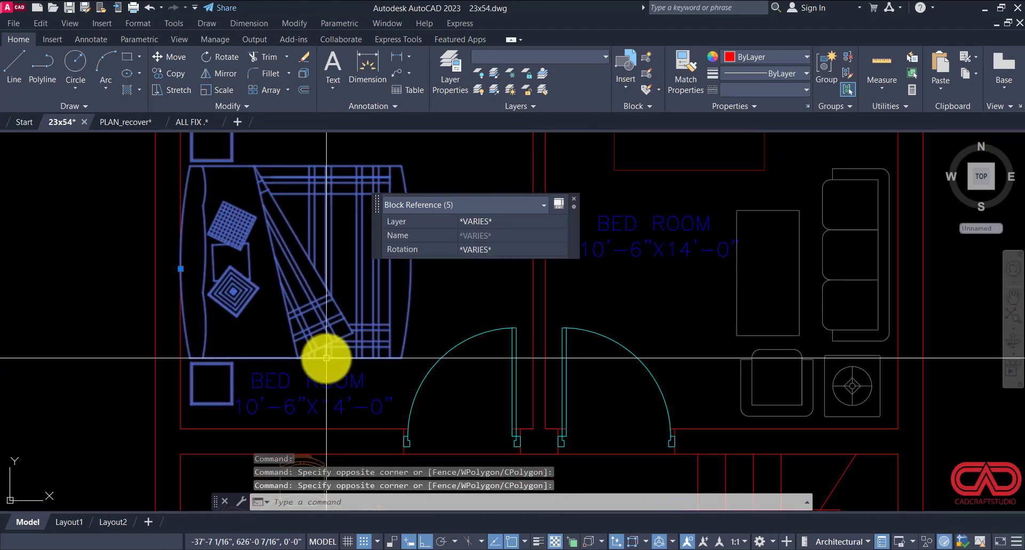
pyautogui.click(307, 385)
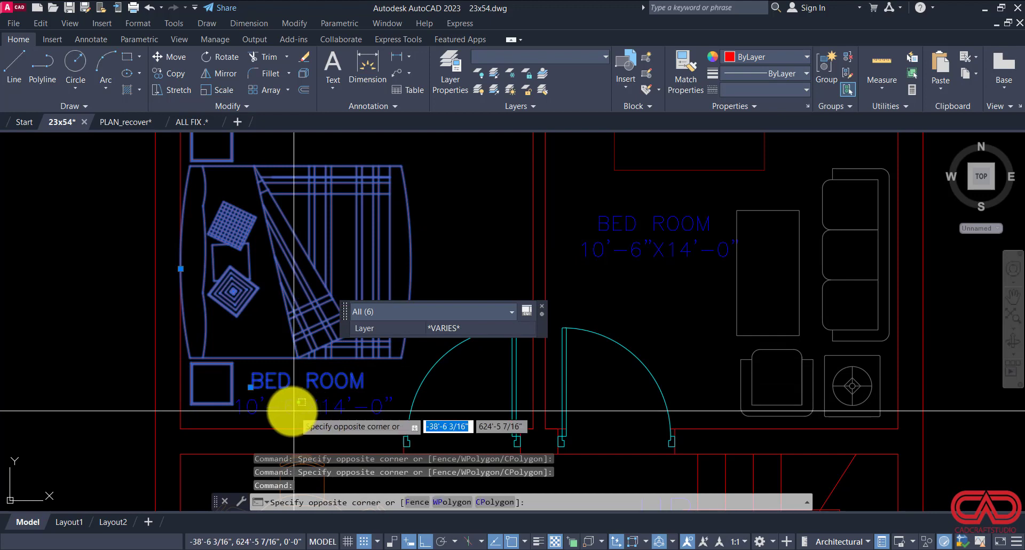
pyautogui.click(280, 404)
pyautogui.write('o')
pyautogui.press('Return')
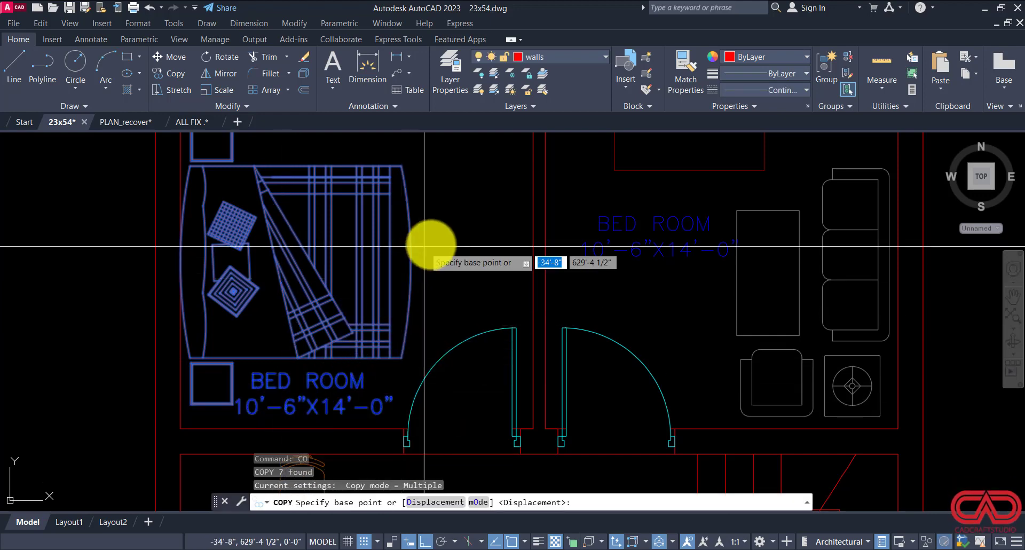
pyautogui.scroll(-7, 435, 240)
pyautogui.click(441, 229)
pyautogui.moveTo(441, 289); pyautogui.dragTo(416, 151, button='middle')
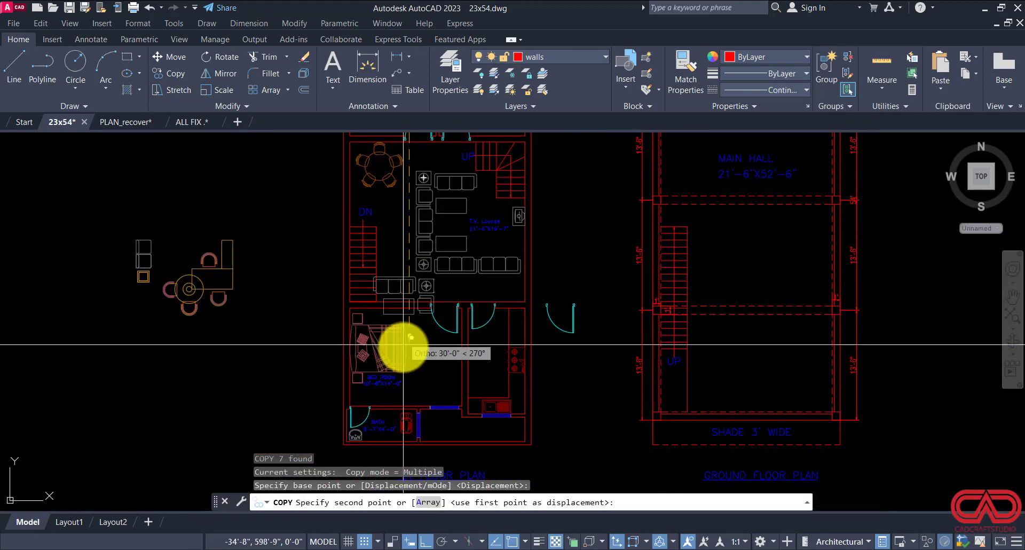
pyautogui.scroll(2, 416, 353)
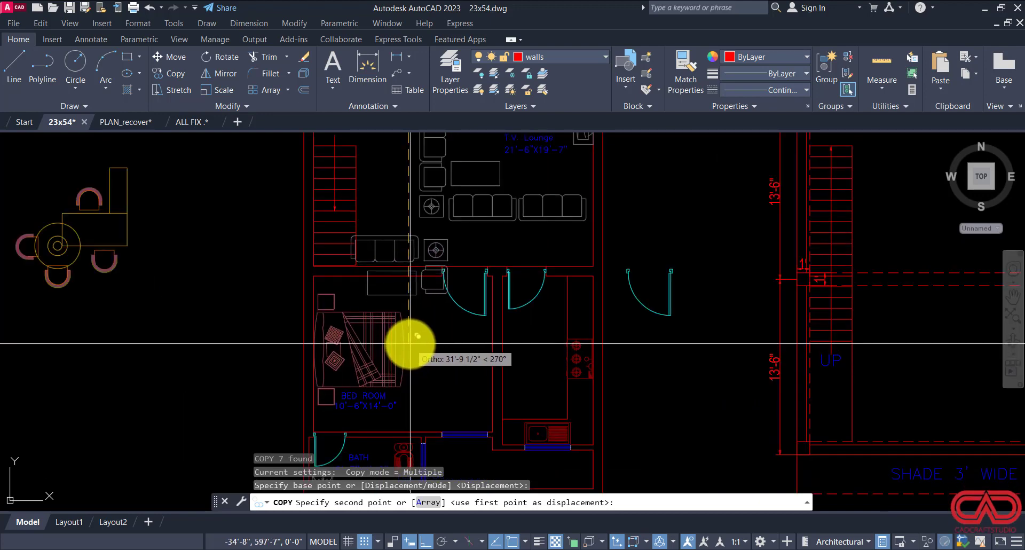
pyautogui.click(410, 344)
pyautogui.press('Escape')
# Step: Move the copied sofa, side table, coffee table and armchair from the front bedroom's upper edge horizontally left, outside the plan
pyautogui.click(447, 247)
pyautogui.click(412, 245)
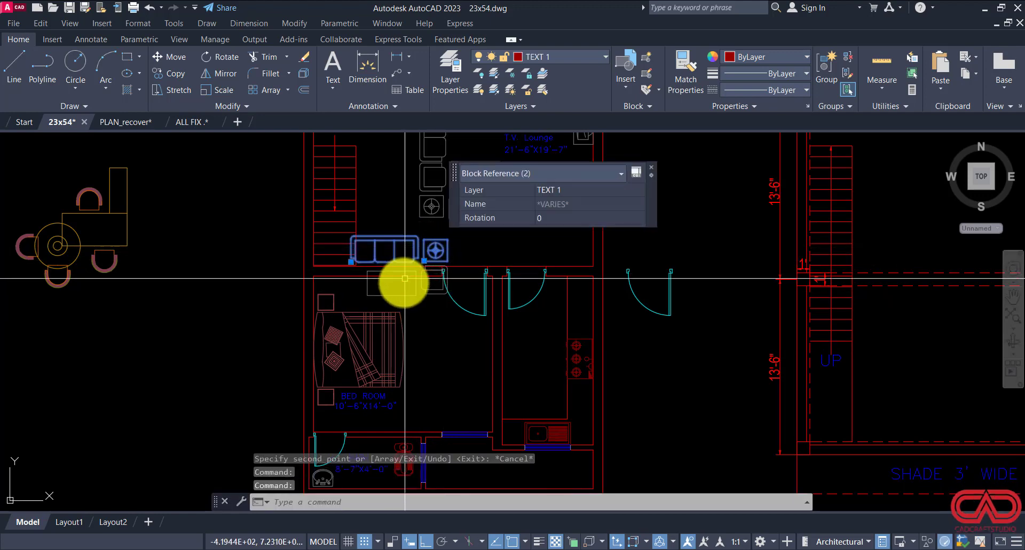
pyautogui.click(400, 298)
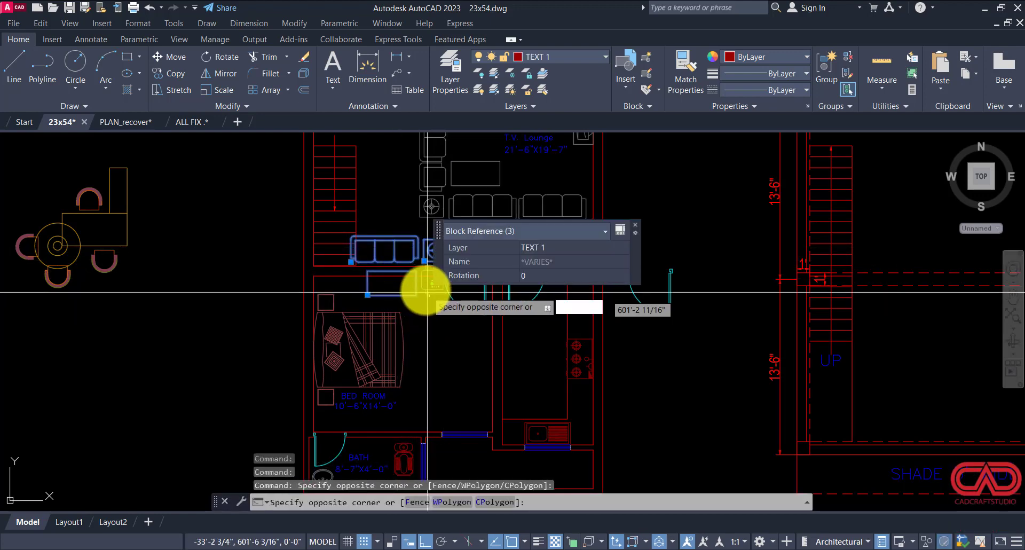
pyautogui.click(422, 298)
pyautogui.write('m')
pyautogui.press('space')
pyautogui.click(412, 344)
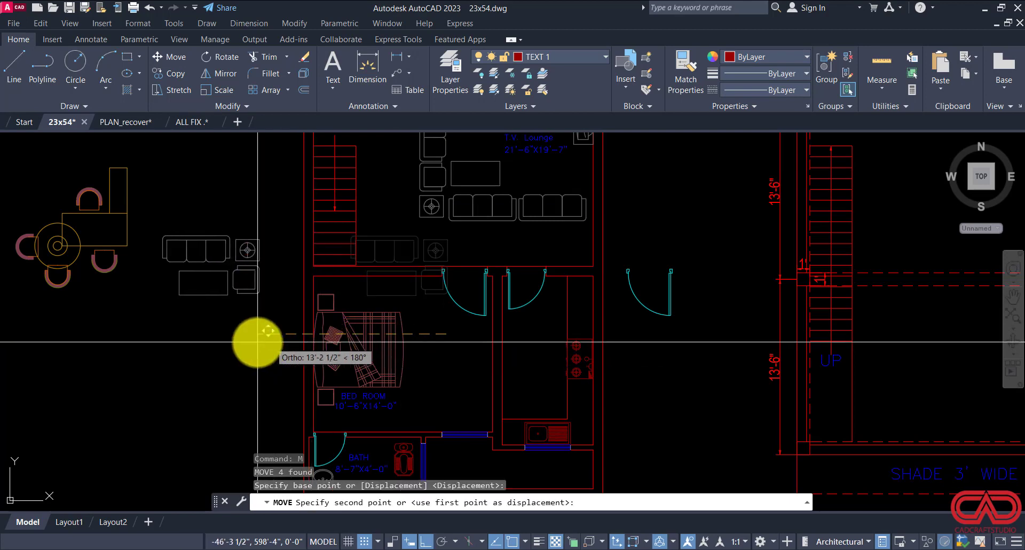
pyautogui.click(246, 321)
pyautogui.press('Escape')
pyautogui.click(264, 224)
pyautogui.click(205, 294)
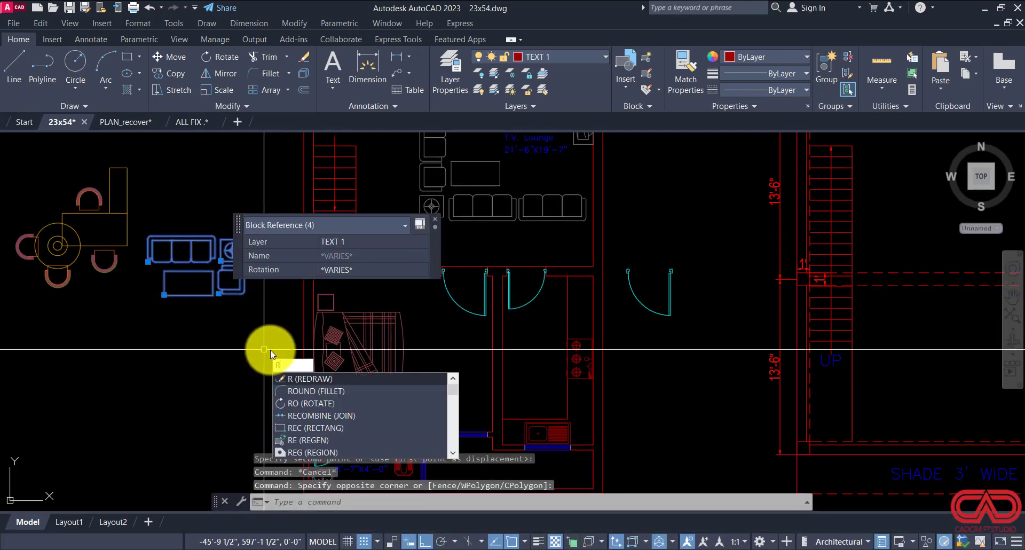
pyautogui.press('Escape')
# Step: Copy the rear-right bedroom's upright sofa set, with its table, armchair and side table, into the front bedroom against its right wall
pyautogui.scroll(-3, 270, 350)
pyautogui.scroll(1, 389, 240)
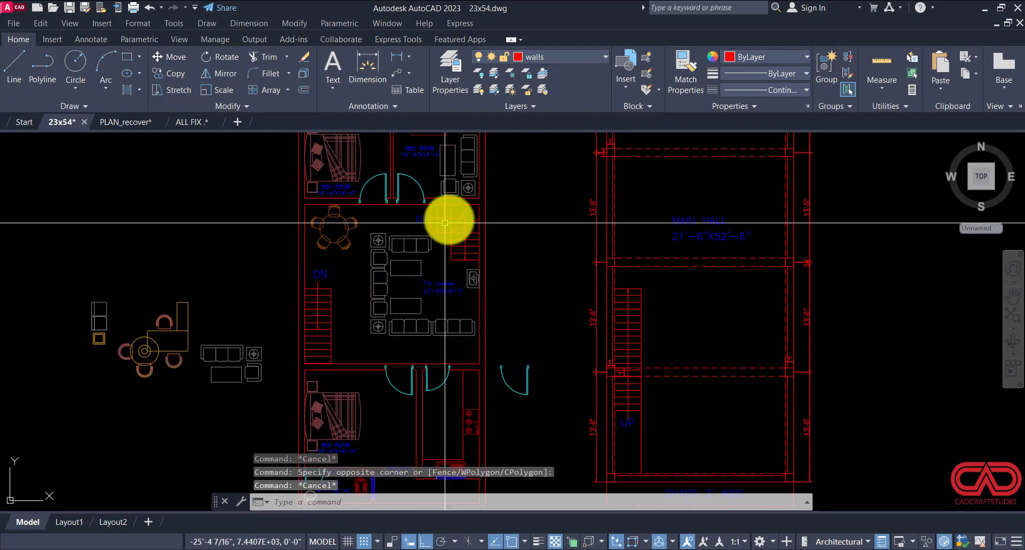
pyautogui.moveTo(467, 170); pyautogui.dragTo(471, 210, button='middle')
pyautogui.scroll(4, 470, 207)
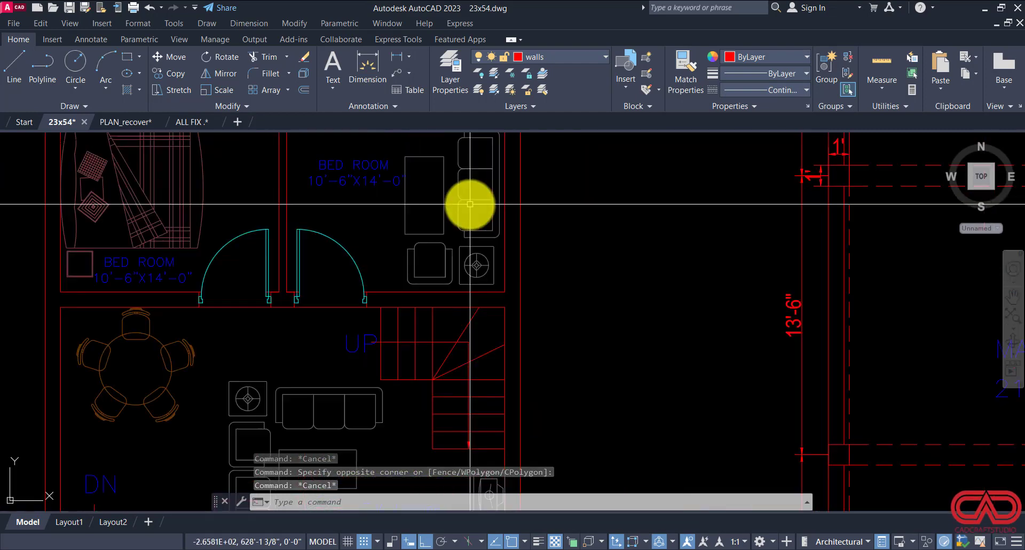
pyautogui.click(412, 257)
pyautogui.click(443, 280)
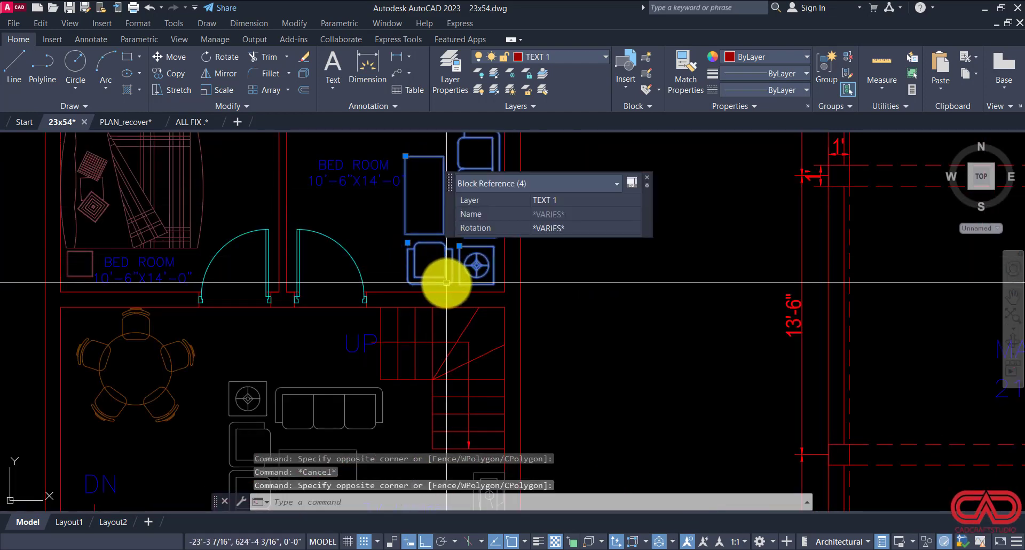
pyautogui.write('o')
pyautogui.press('Return')
pyautogui.scroll(-3, 464, 288)
pyautogui.click(508, 252)
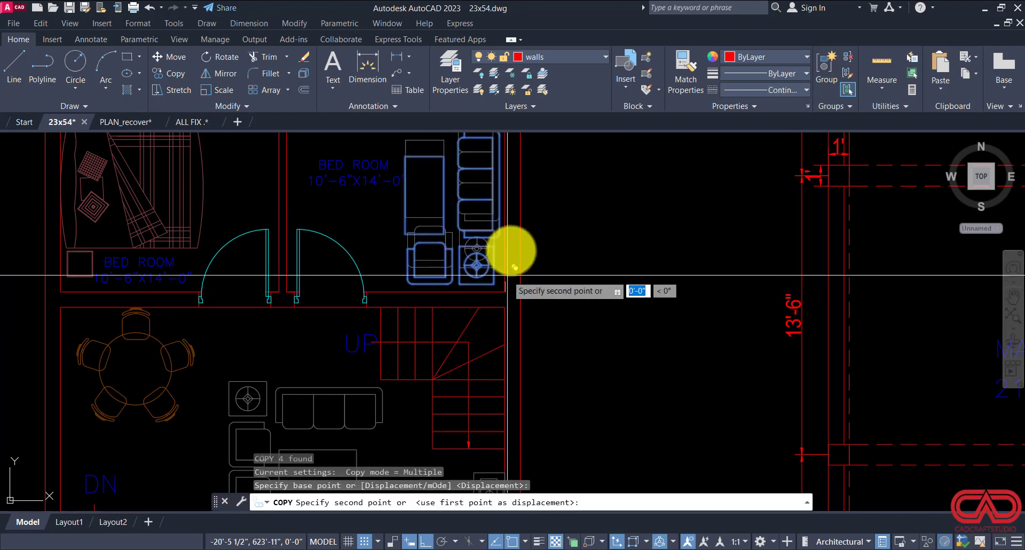
pyautogui.scroll(-2, 515, 235)
pyautogui.scroll(-3, 514, 236)
pyautogui.scroll(5, 470, 406)
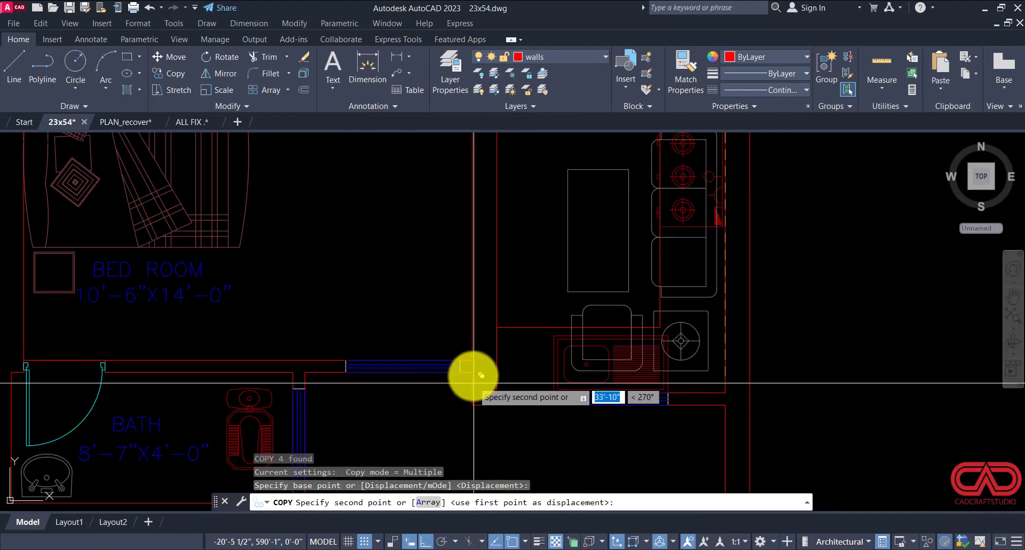
pyautogui.press('Escape')
pyautogui.scroll(-4, 469, 361)
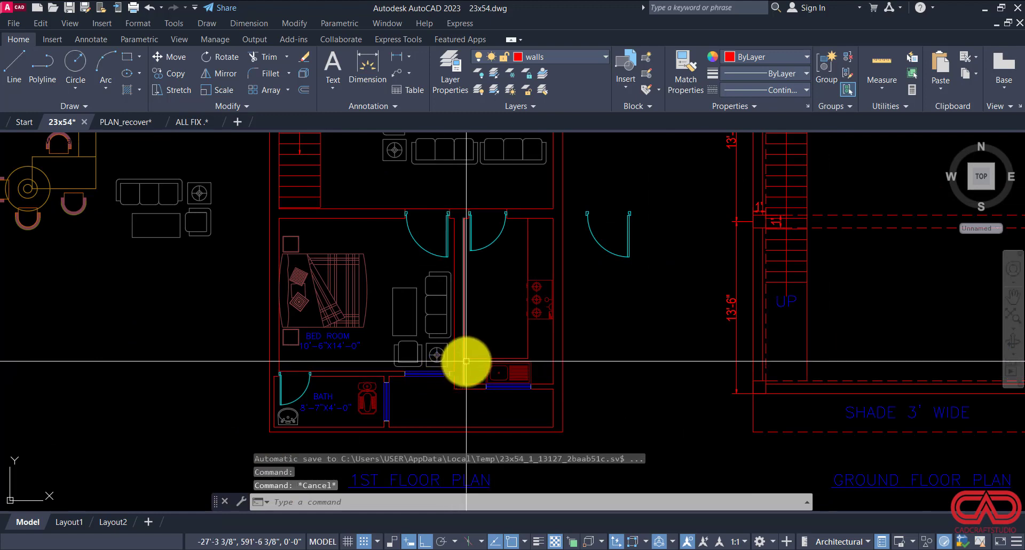
# Step: Check the lengths of the front bedroom's lower and right wall lines
pyautogui.scroll(2, 302, 343)
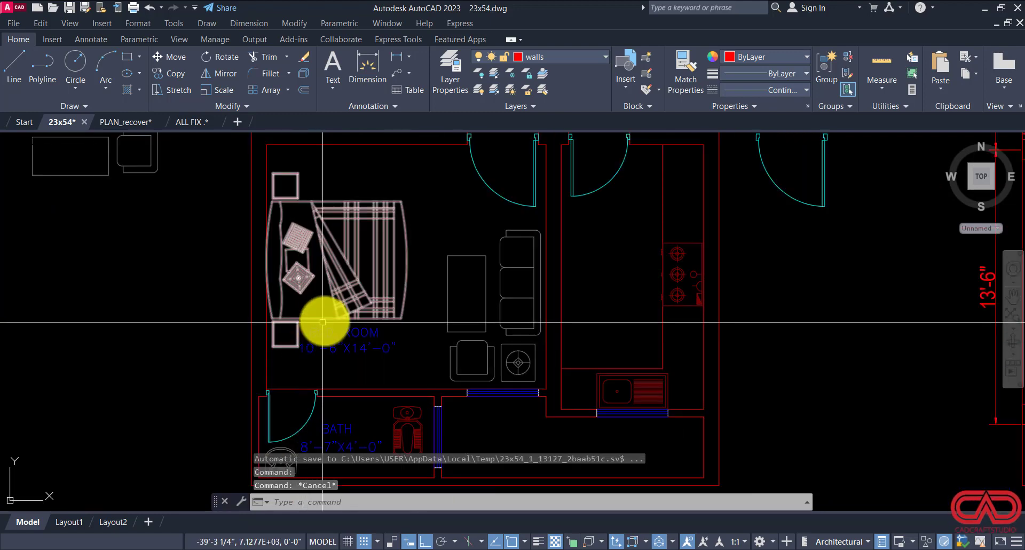
pyautogui.click(381, 388)
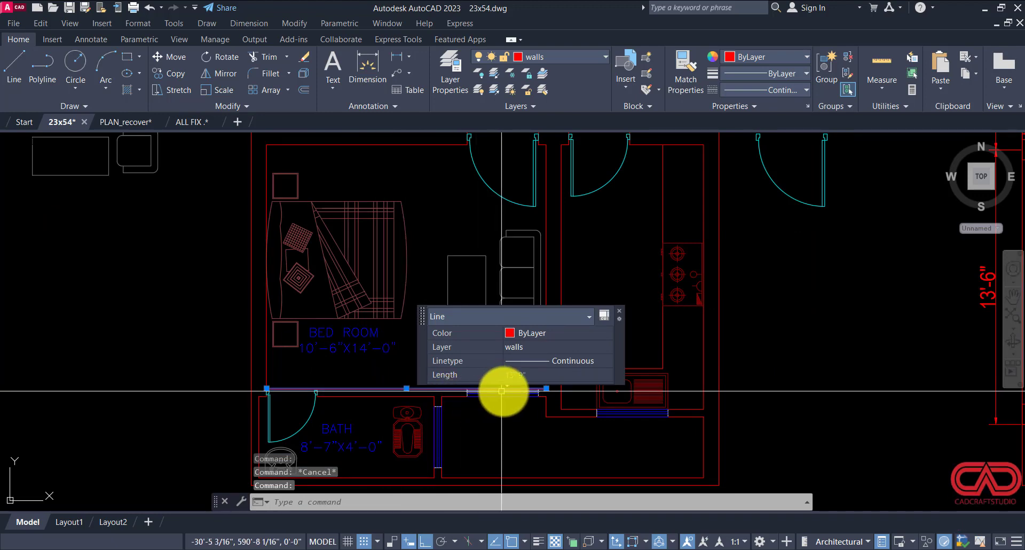
pyautogui.press('Escape')
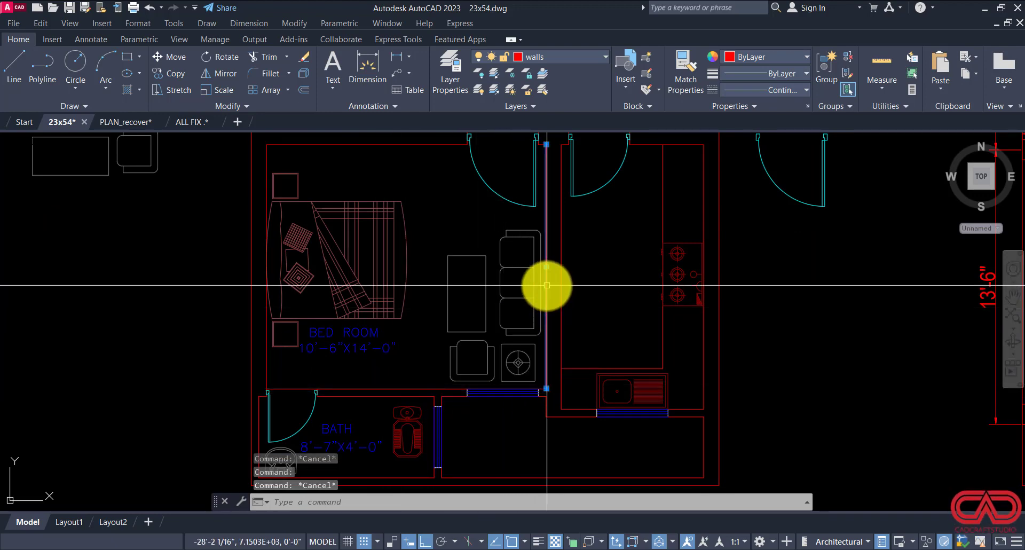
pyautogui.press('Escape')
# Step: Change the size line of the front bedroom's label to 13'-9"X12'-0"
pyautogui.scroll(4, 368, 353)
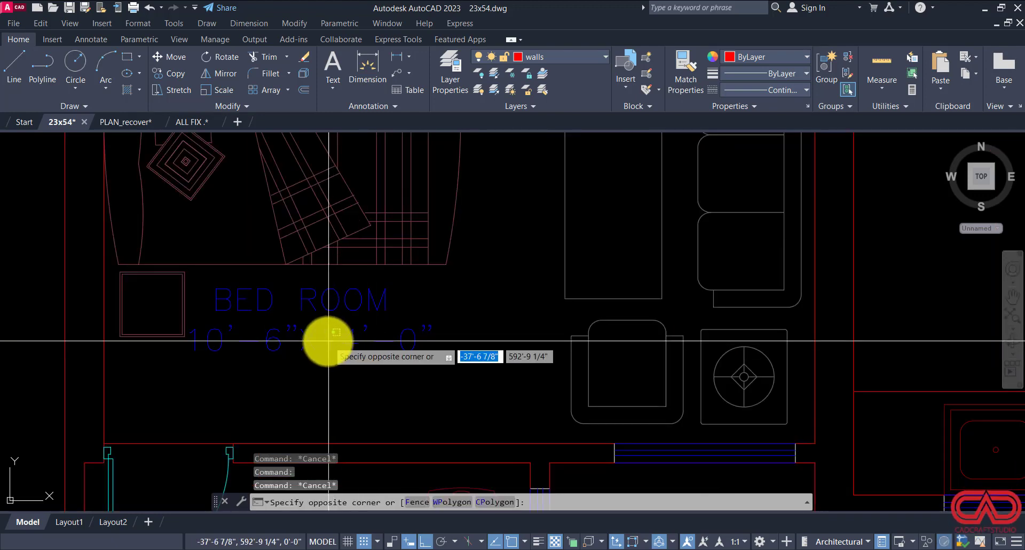
pyautogui.click(327, 340)
pyautogui.doubleClick(219, 345)
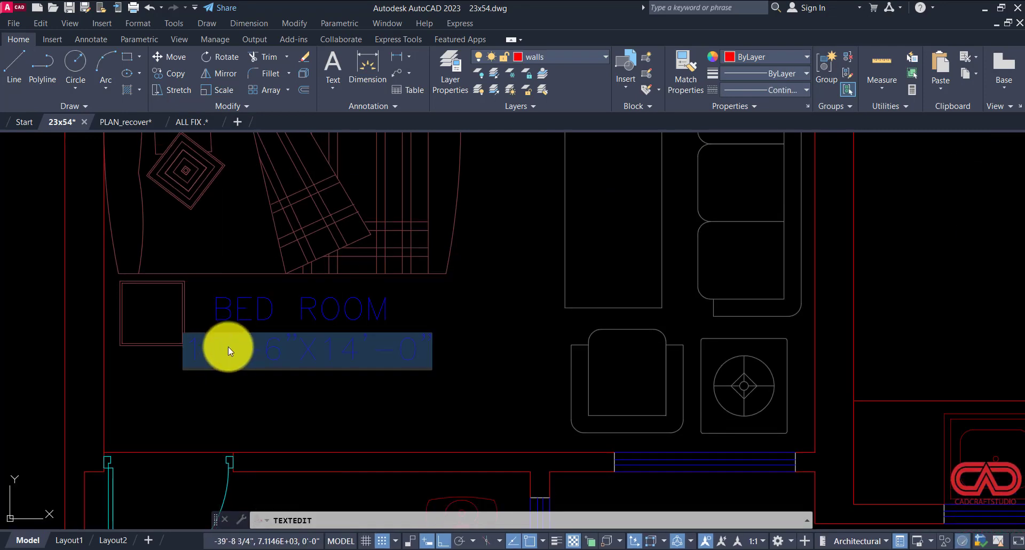
pyautogui.write('3')
pyautogui.press('Return')
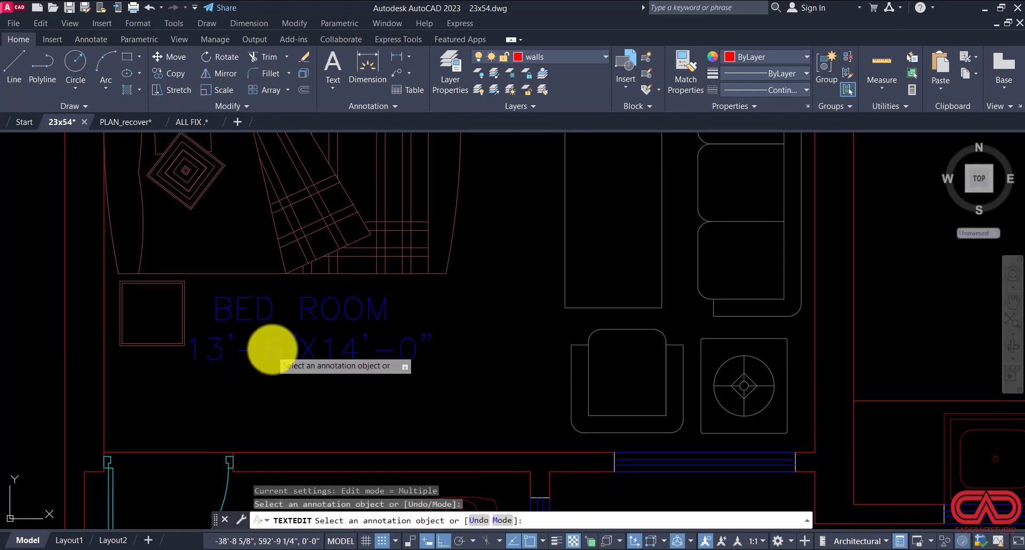
pyautogui.click(277, 348)
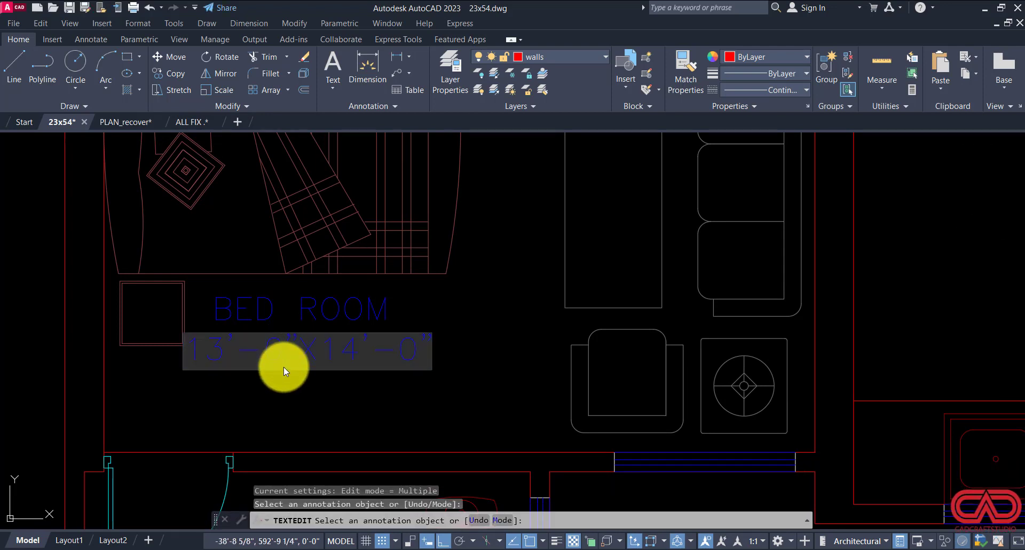
pyautogui.press('BackSpace')
pyautogui.write('9')
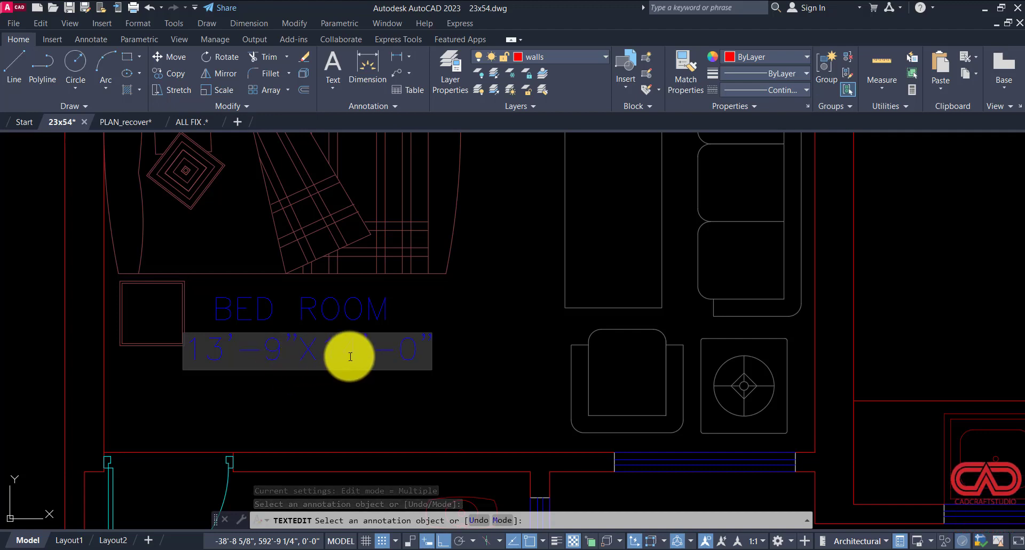
pyautogui.click(331, 420)
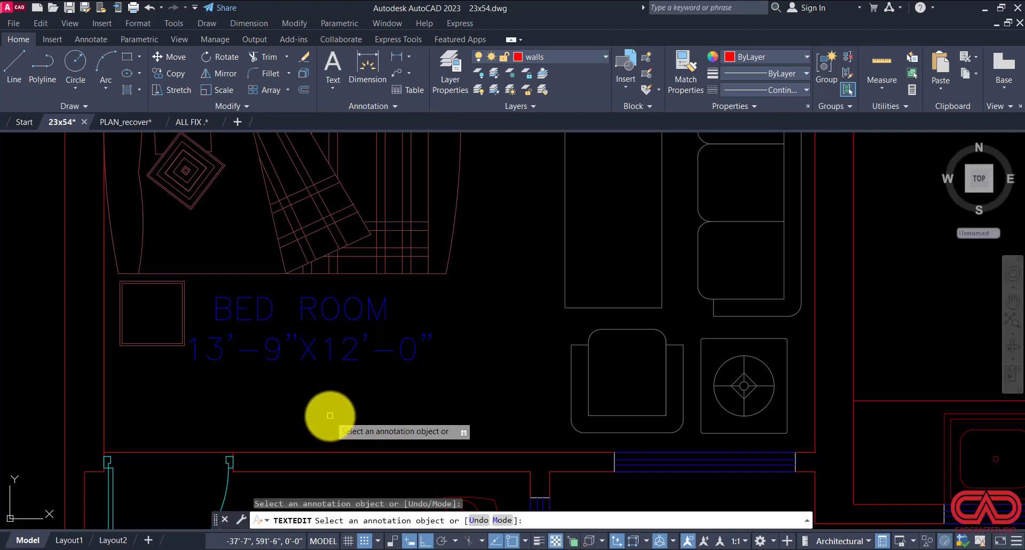
pyautogui.press('Escape')
pyautogui.press('Escape')
# Step: Erase the spare door standing outside the first-floor plan, to the right of the kitchen
pyautogui.scroll(-4, 388, 378)
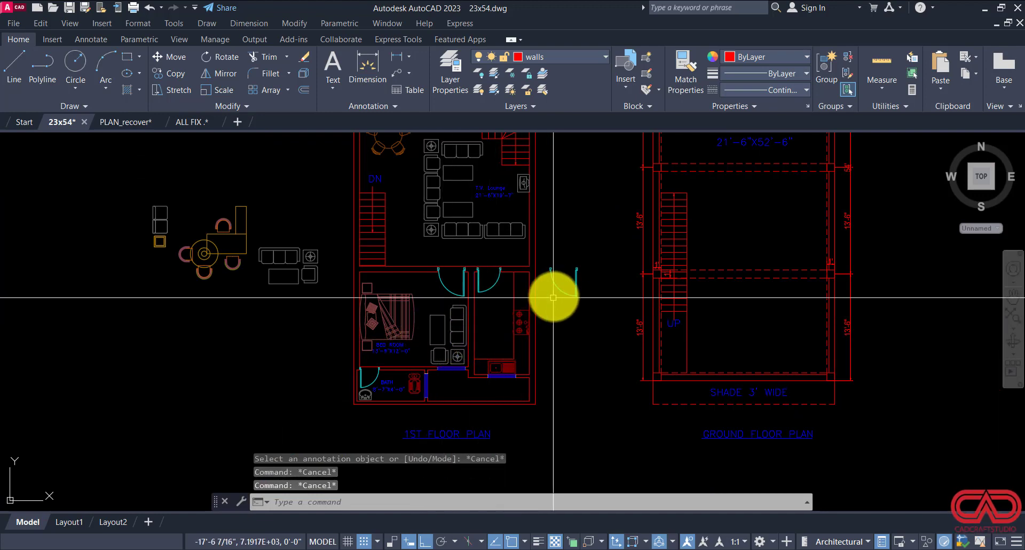
pyautogui.click(556, 288)
pyautogui.click(550, 274)
pyautogui.write('e')
pyautogui.press('Return')
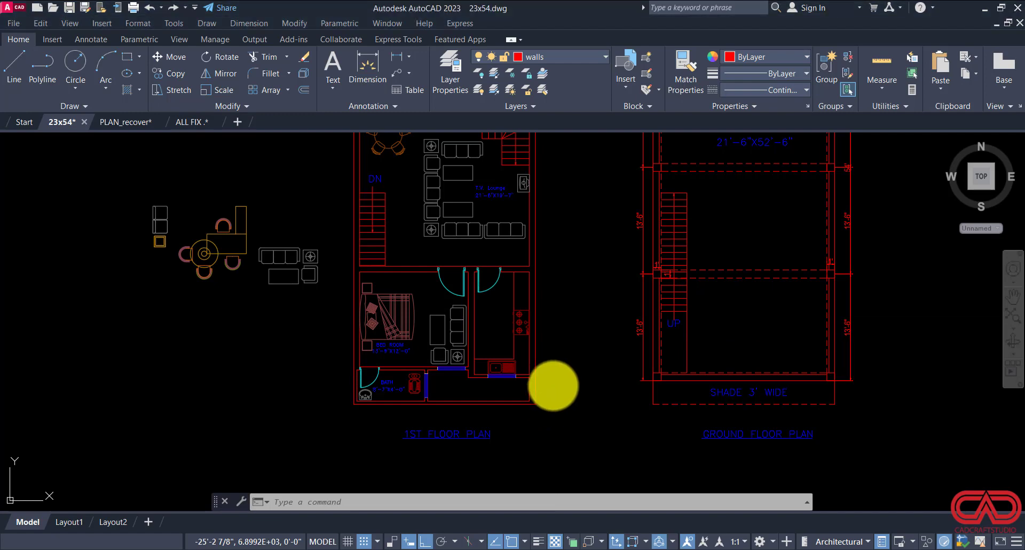
# Step: Examine the other house plans in the drawing, looking at how their rooms, stairs and open areas are laid out and labelled
pyautogui.scroll(-7, 459, 359)
pyautogui.scroll(6, 735, 361)
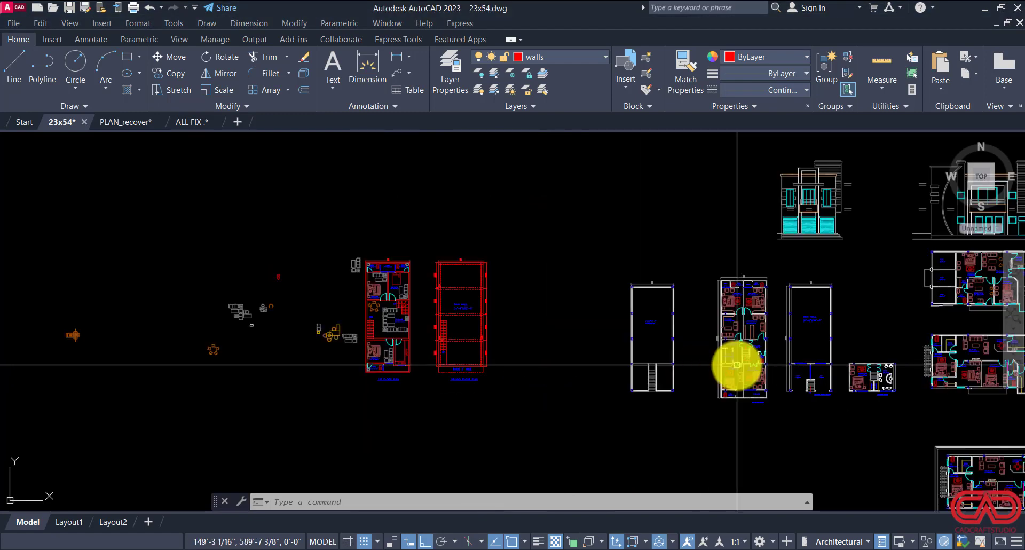
pyautogui.scroll(2, 724, 394)
pyautogui.scroll(-4, 637, 389)
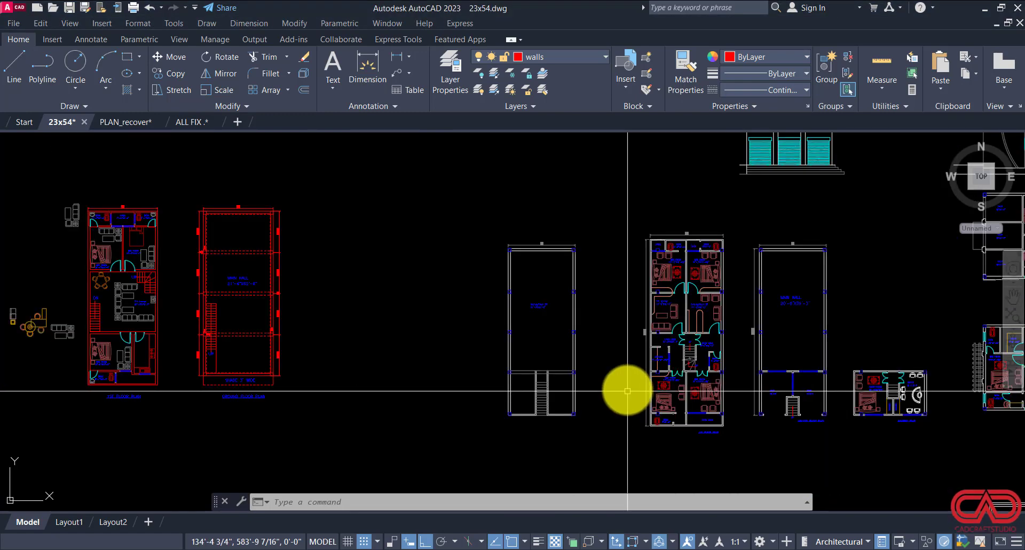
pyautogui.scroll(2, 721, 319)
pyautogui.scroll(-2, 609, 306)
pyautogui.scroll(3, 527, 373)
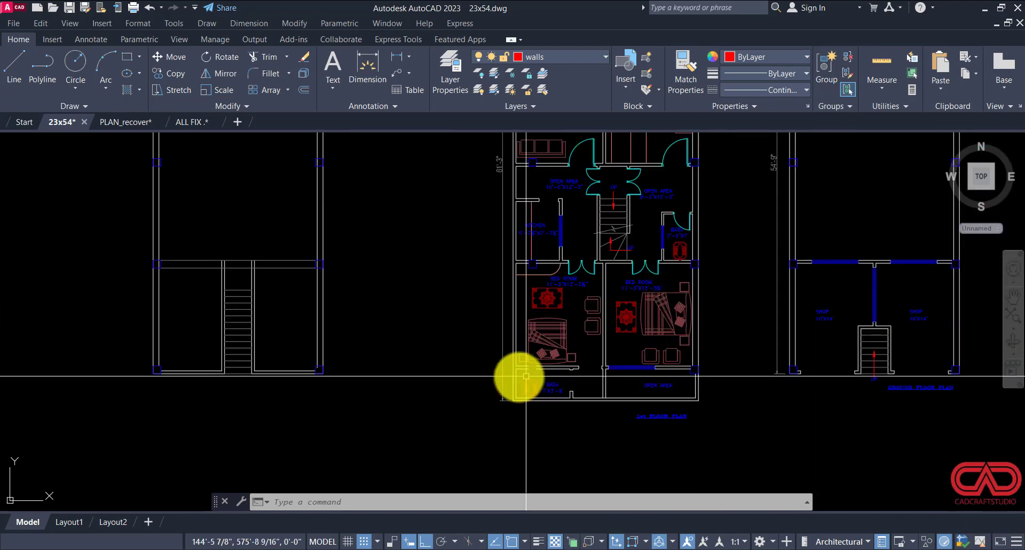
pyautogui.scroll(-4, 716, 355)
pyautogui.scroll(5, 743, 362)
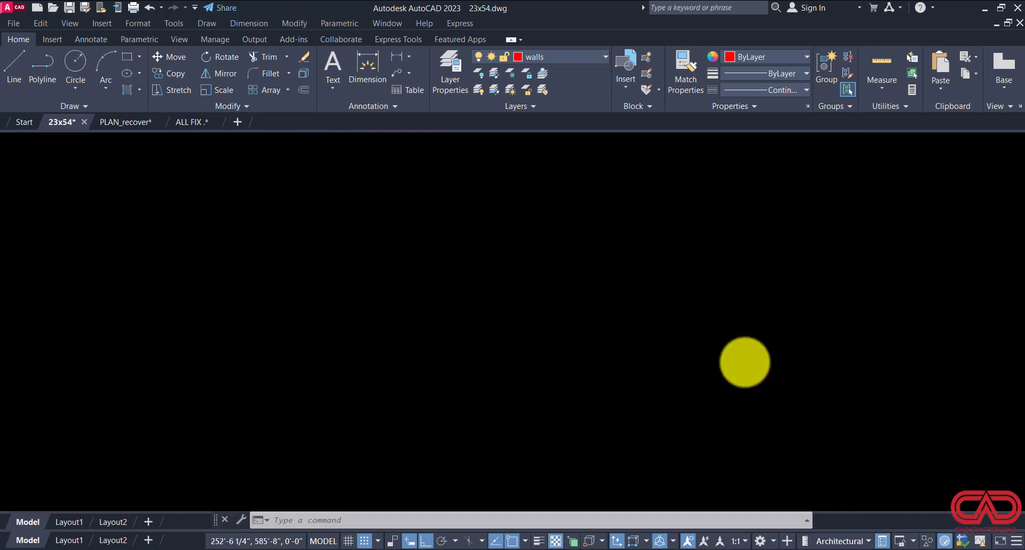
pyautogui.scroll(-2, 627, 355)
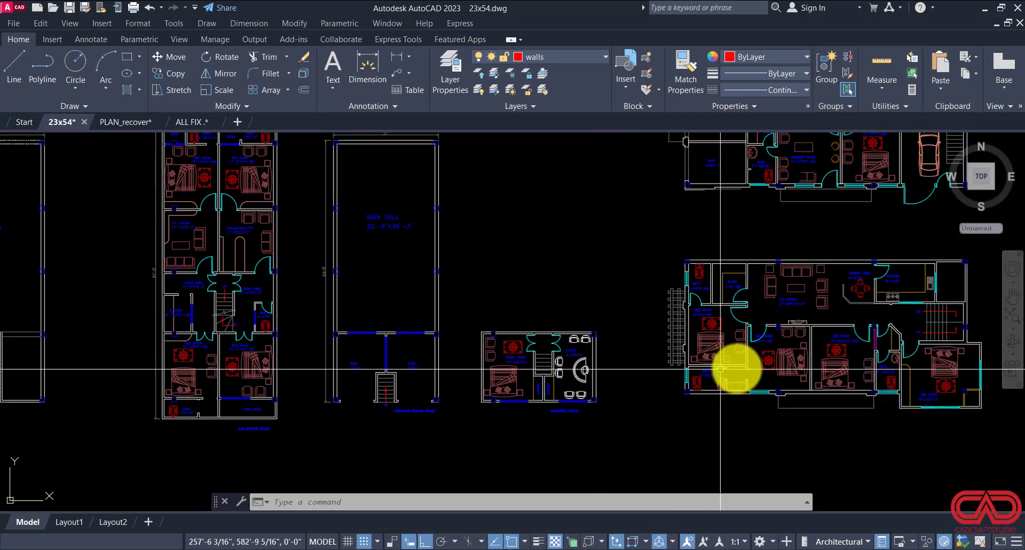
pyautogui.scroll(-4, 747, 366)
# Step: Copy the front bedroom's two-line name and size label horizontally into the kitchen, above the sink counter
pyautogui.scroll(7, 609, 345)
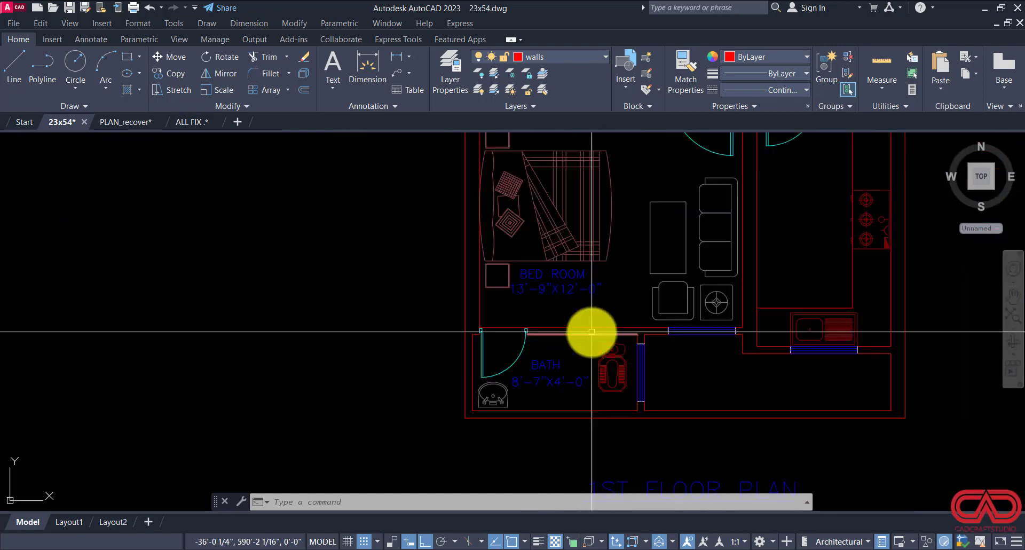
pyautogui.click(606, 275)
pyautogui.click(555, 298)
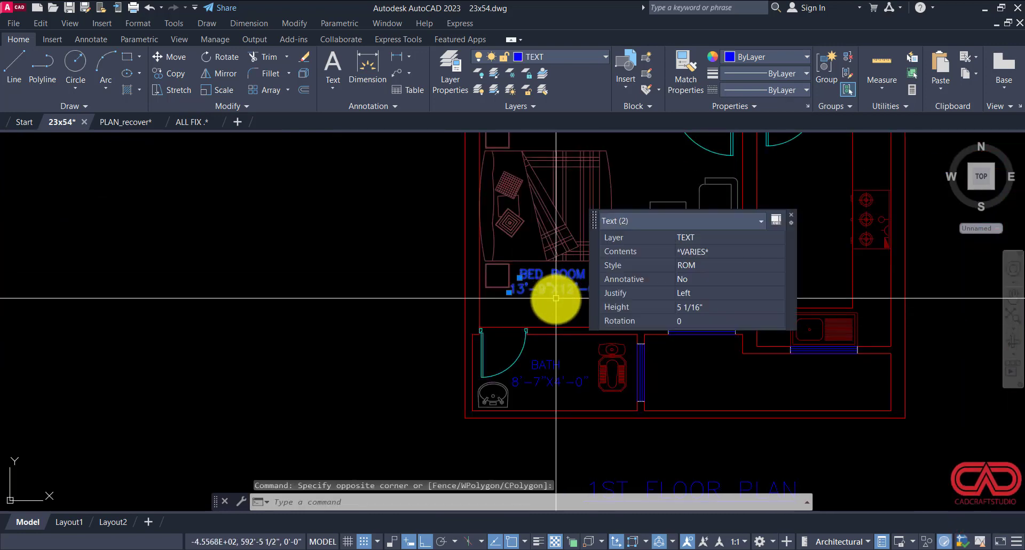
pyautogui.write('co')
pyautogui.press('Return')
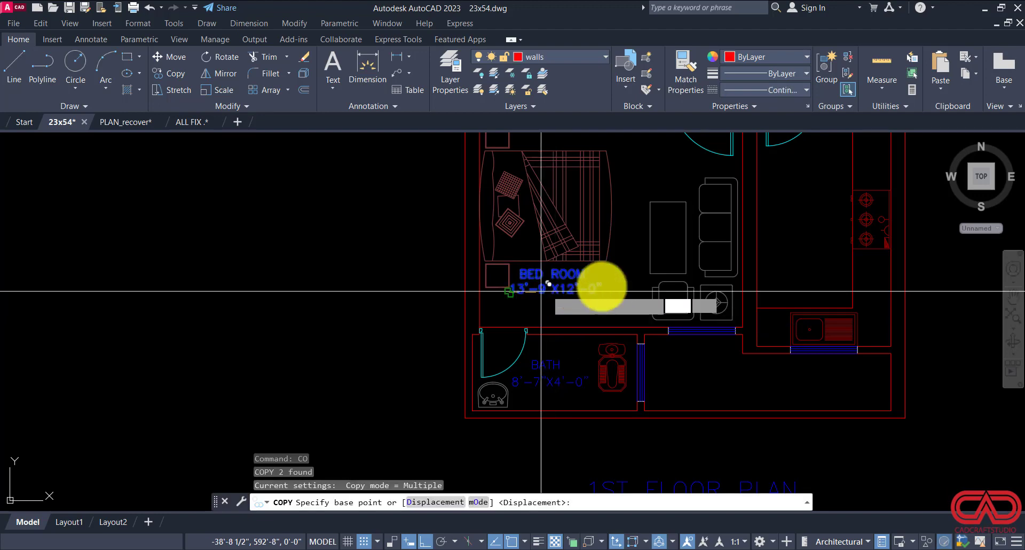
pyautogui.click(510, 291)
pyautogui.scroll(4, 768, 283)
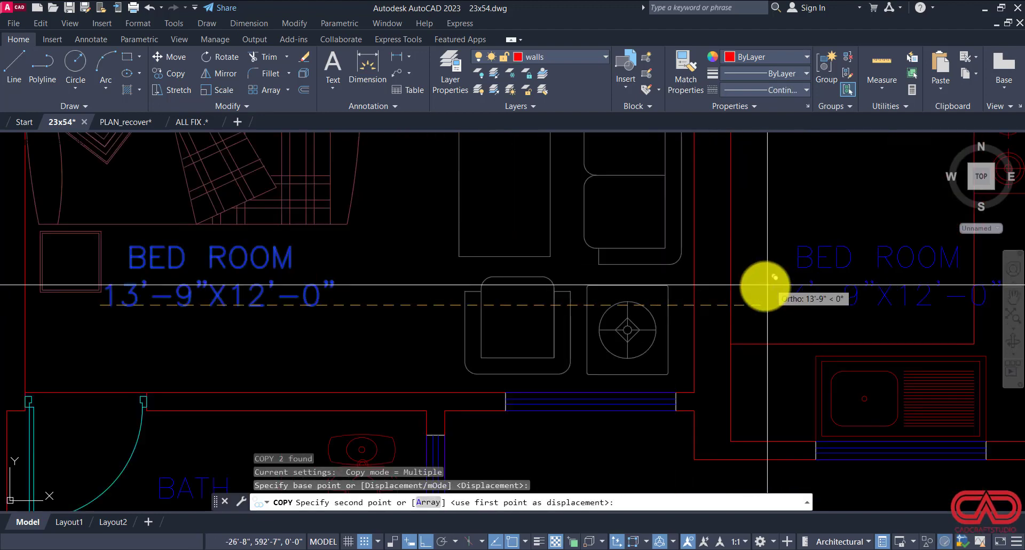
pyautogui.click(739, 291)
pyautogui.press('Escape')
# Step: Check the lengths of the kitchen's lower and right wall lines
pyautogui.scroll(-4, 633, 314)
pyautogui.scroll(2, 777, 352)
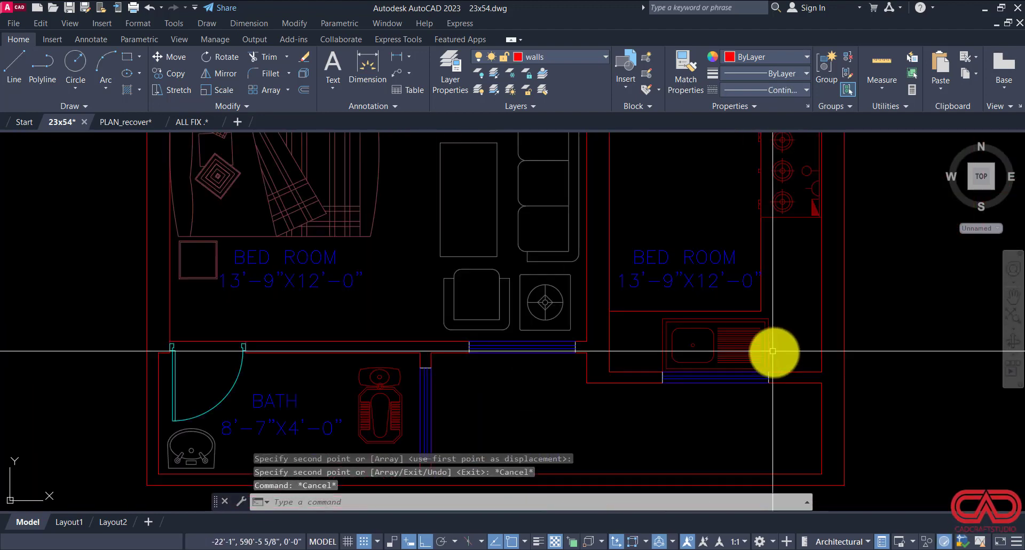
pyautogui.click(794, 370)
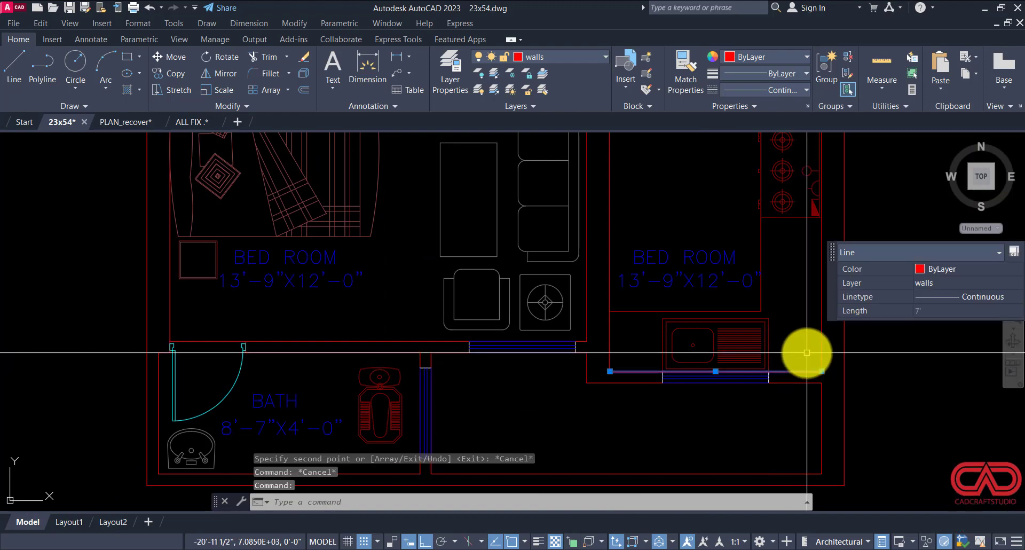
pyautogui.scroll(-2, 777, 367)
pyautogui.moveTo(753, 357); pyautogui.dragTo(648, 425, button='middle')
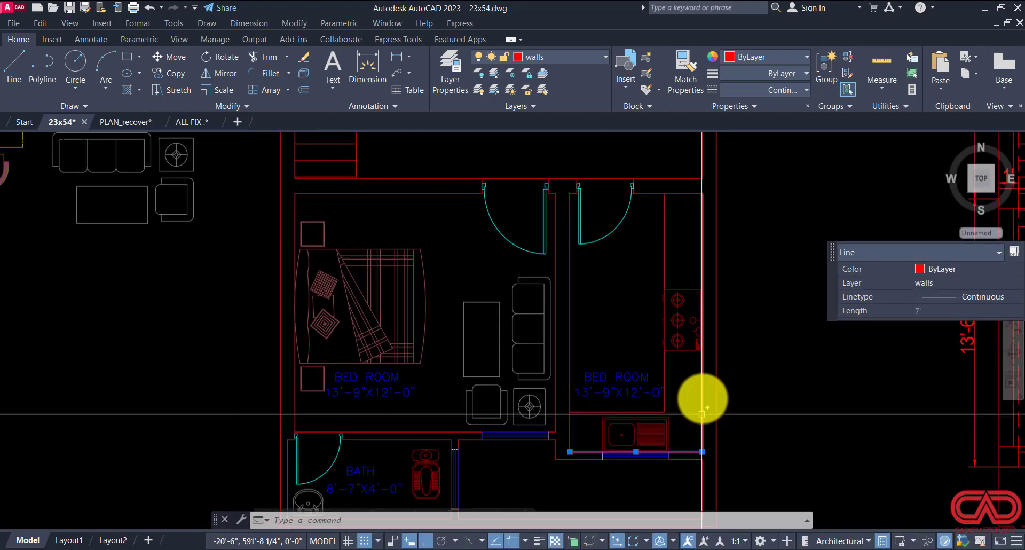
pyautogui.press('Escape')
pyautogui.click(703, 397)
pyautogui.press('Escape')
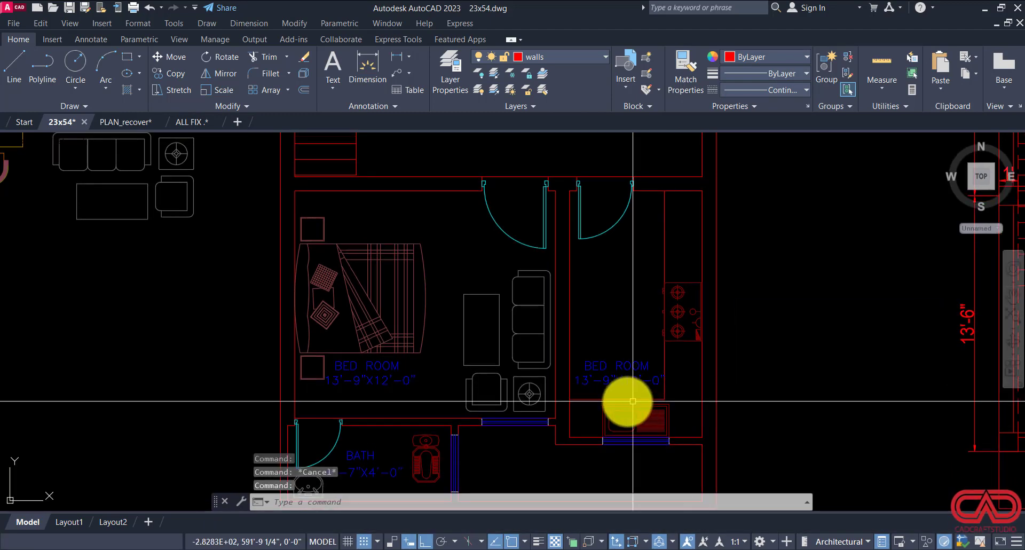
# Step: Change the size line of the copied label in the kitchen to 7'-0"X13'-0"
pyautogui.scroll(2, 619, 400)
pyautogui.doubleClick(621, 374)
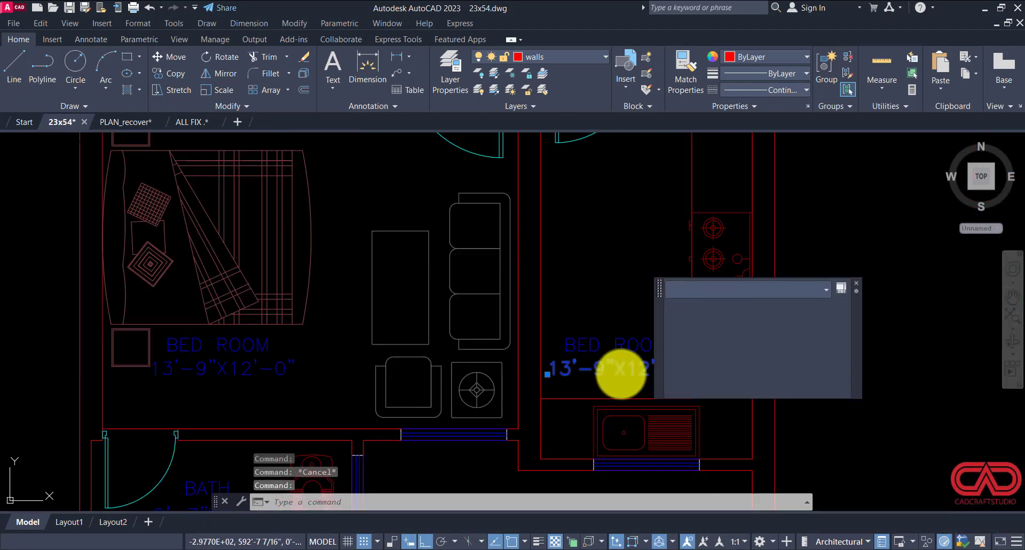
pyautogui.click(647, 373)
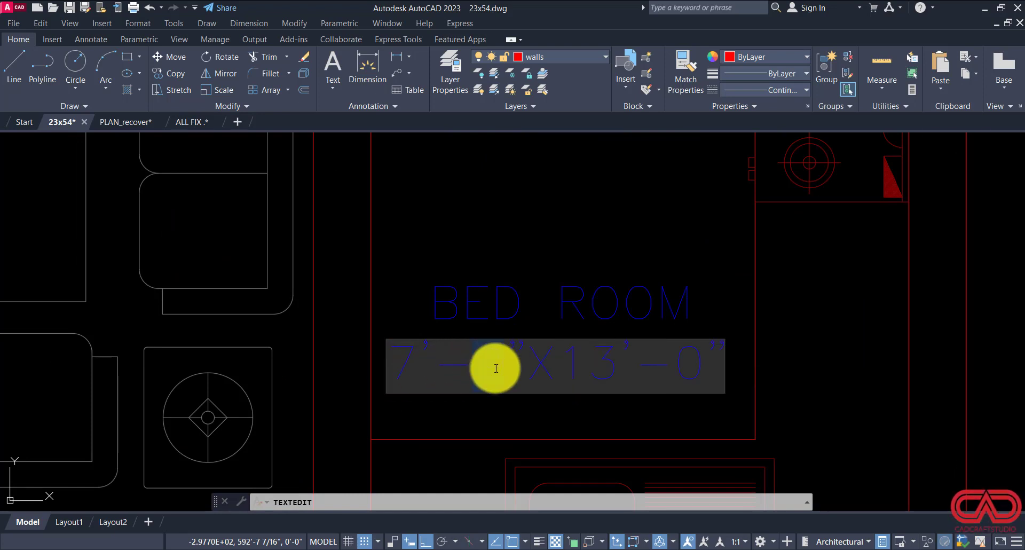
pyautogui.click(520, 425)
pyautogui.scroll(-4, 567, 374)
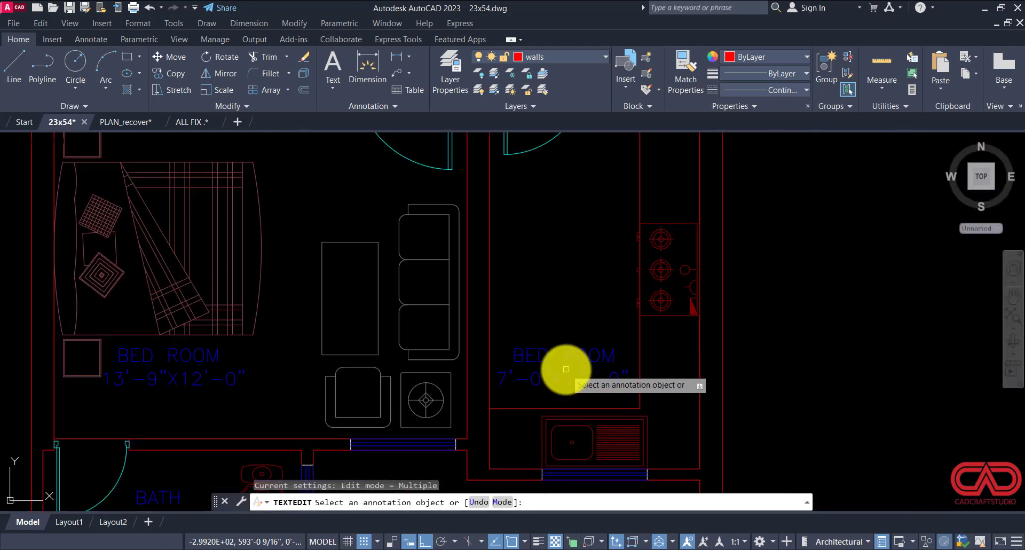
# Step: Change the name line of the copied label in the kitchen to KITCHEN
pyautogui.click(569, 361)
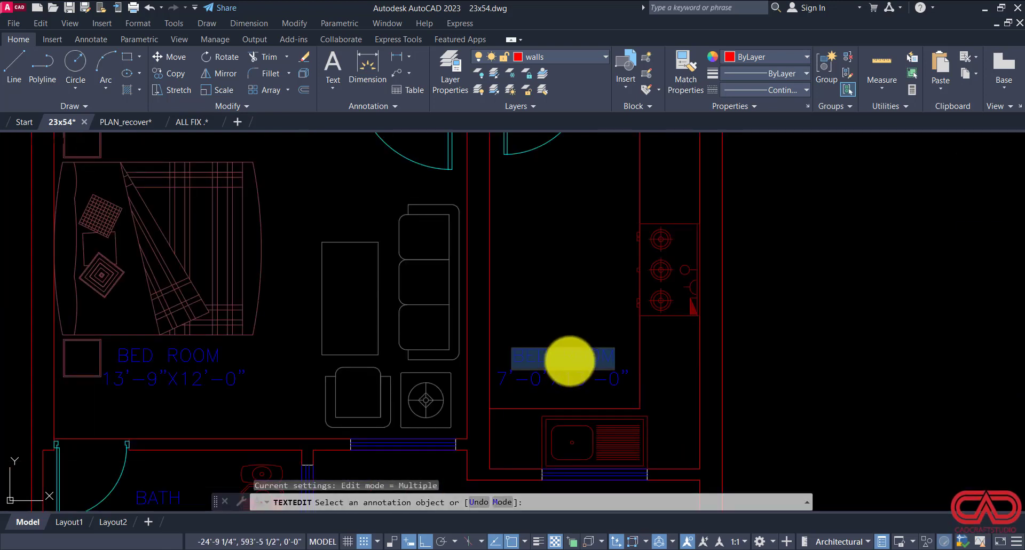
pyautogui.write('KITCHEN')
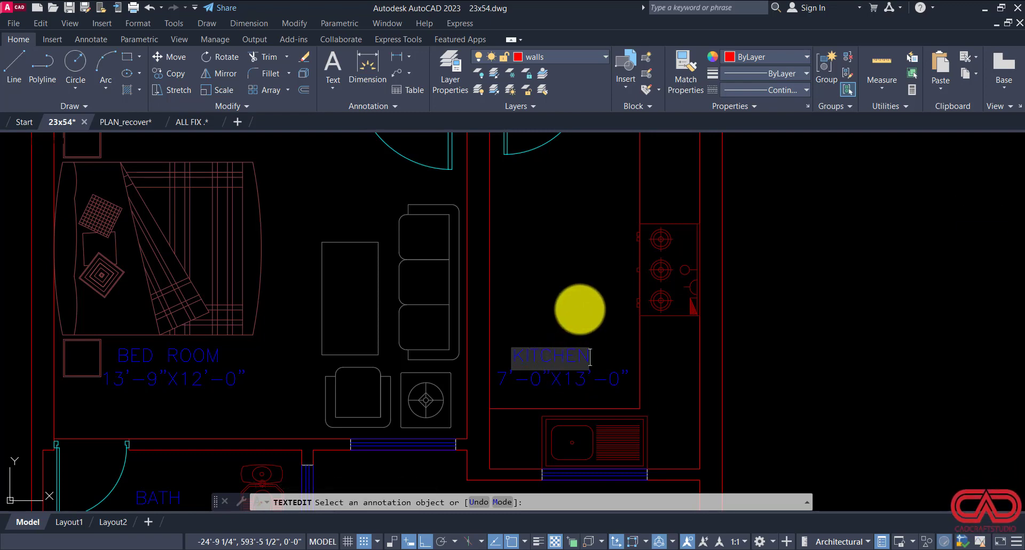
pyautogui.click(579, 309)
pyautogui.scroll(-5, 579, 318)
pyautogui.press('Escape')
# Step: Copy the rear OPEN label with its size line into the front open space between the bath and the right wall, below the kitchen
pyautogui.scroll(-3, 578, 318)
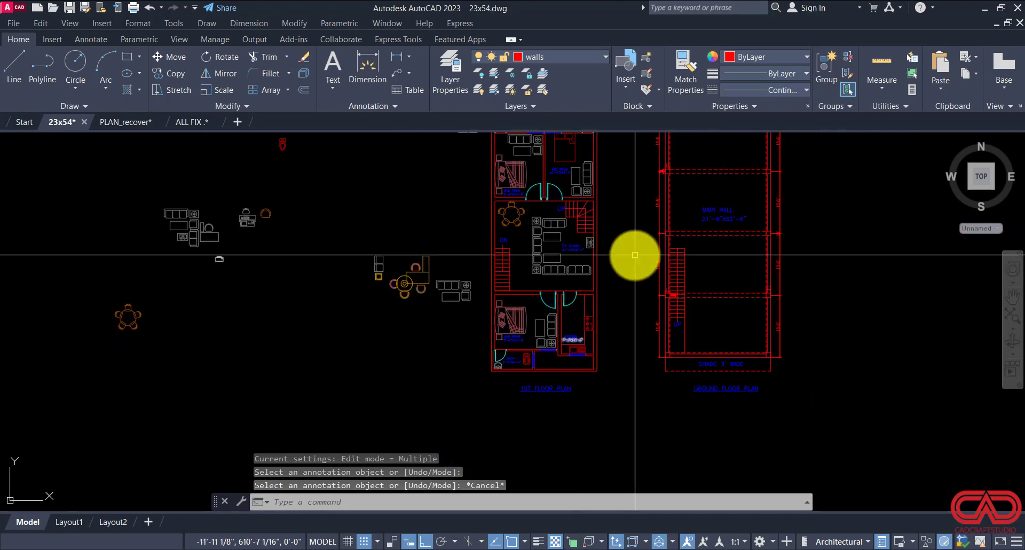
pyautogui.moveTo(634, 256); pyautogui.dragTo(601, 291, button='middle')
pyautogui.scroll(6, 533, 179)
pyautogui.click(571, 165)
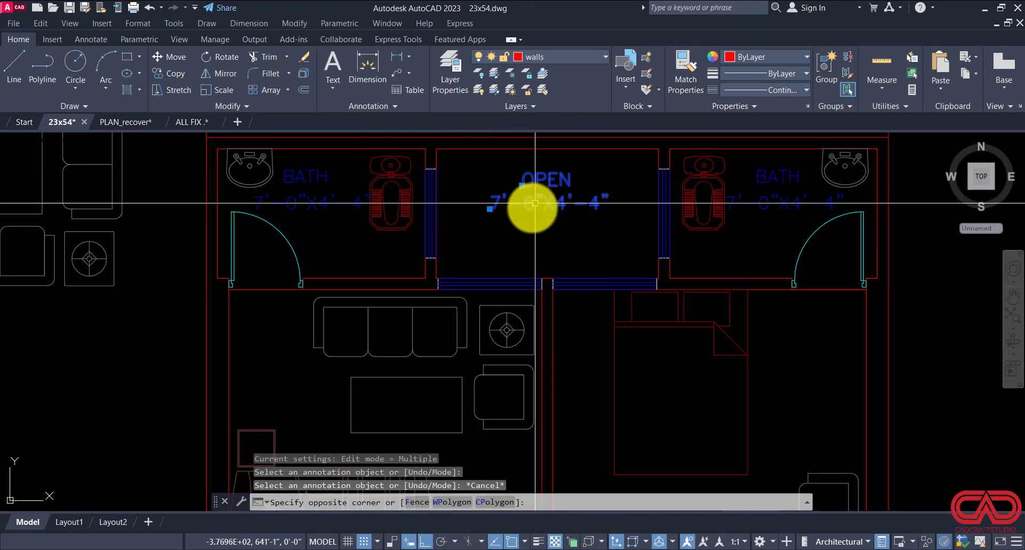
pyautogui.click(531, 216)
pyautogui.write('CO')
pyautogui.press('Return')
pyautogui.click(557, 224)
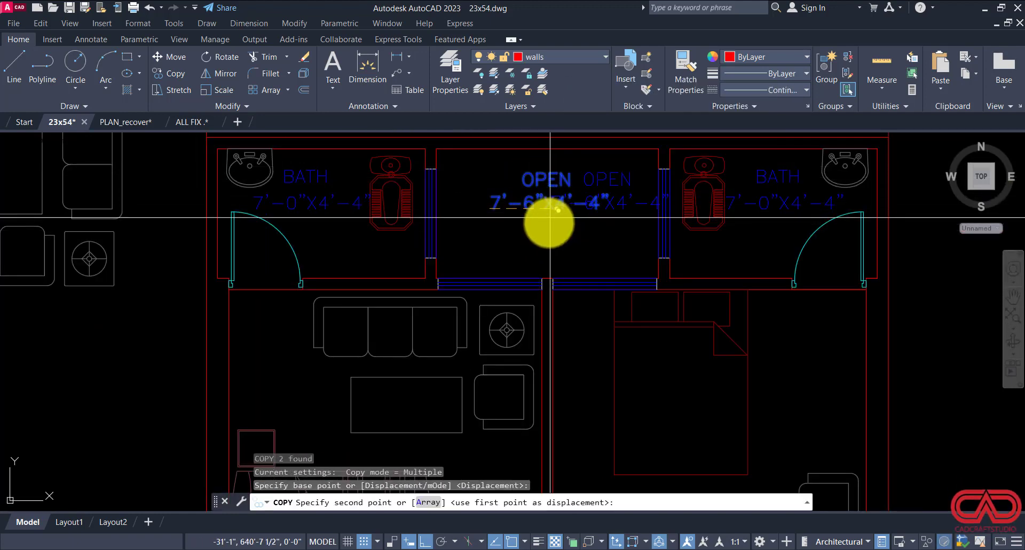
pyautogui.scroll(-6, 556, 230)
pyautogui.moveTo(572, 360); pyautogui.dragTo(515, 245, button='middle')
pyautogui.scroll(5, 516, 463)
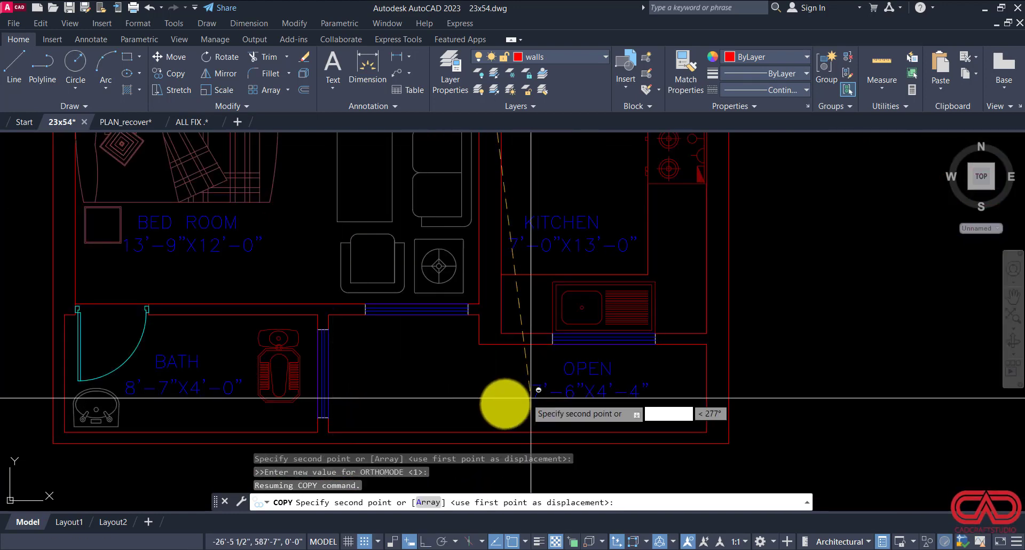
pyautogui.click(451, 408)
pyautogui.press('Escape')
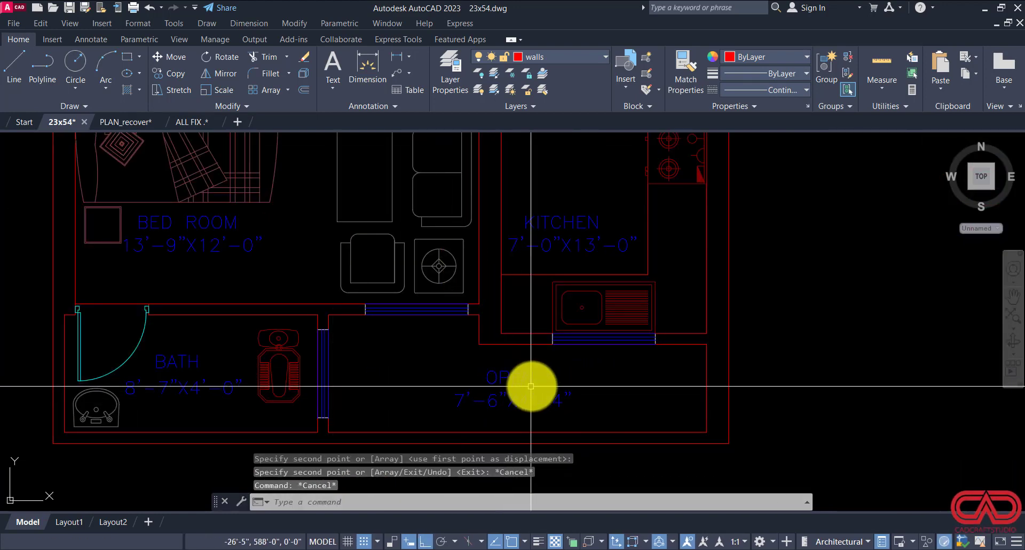
# Step: Check the length of the front open space's right wall line and set the second dimension in its label to 3'-0"
pyautogui.click(708, 372)
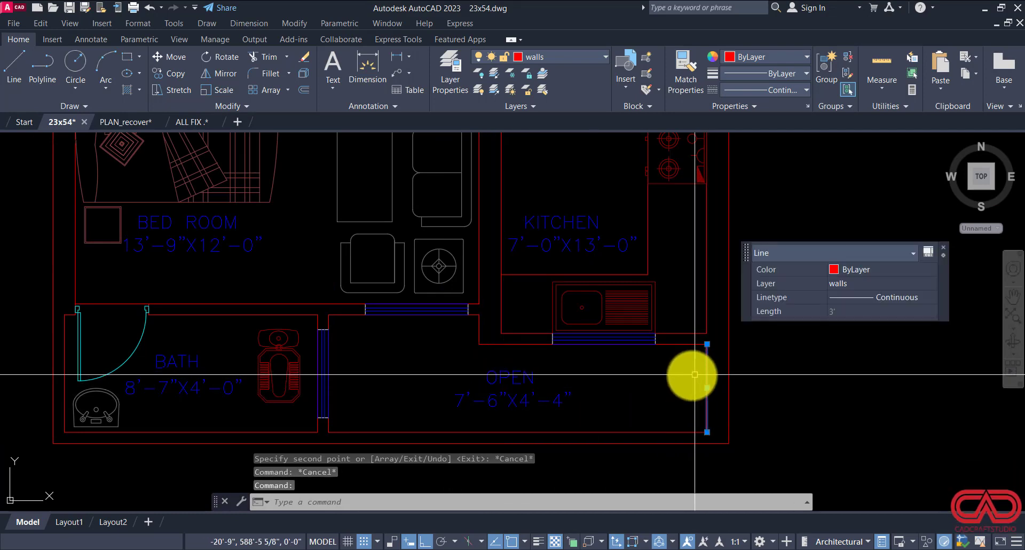
pyautogui.scroll(2, 563, 424)
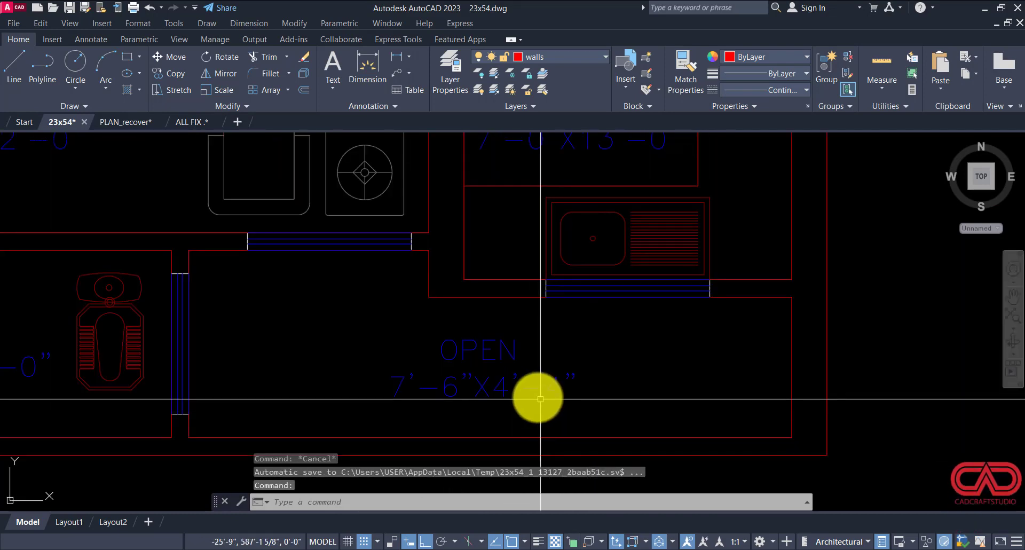
pyautogui.click(507, 388)
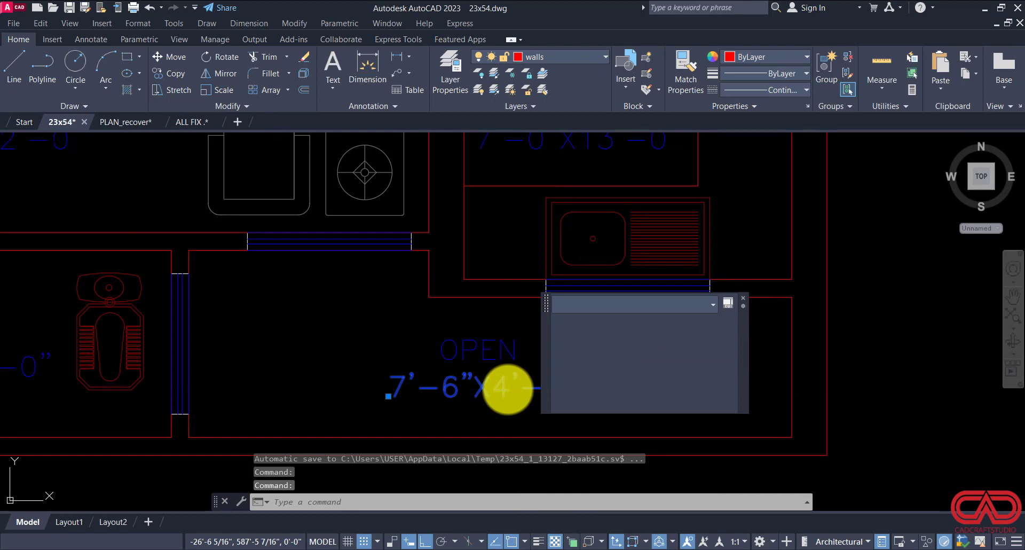
pyautogui.doubleClick(507, 389)
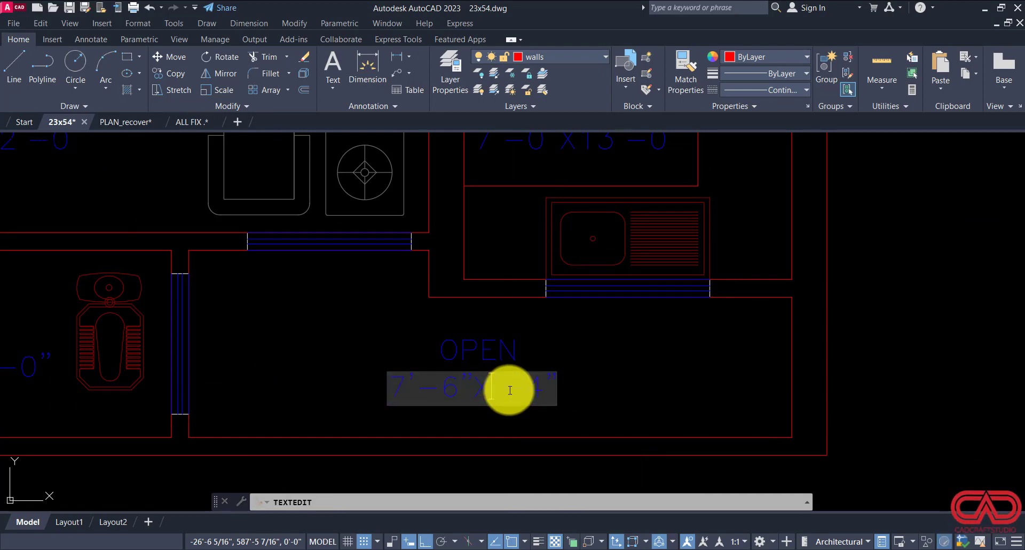
pyautogui.click(603, 431)
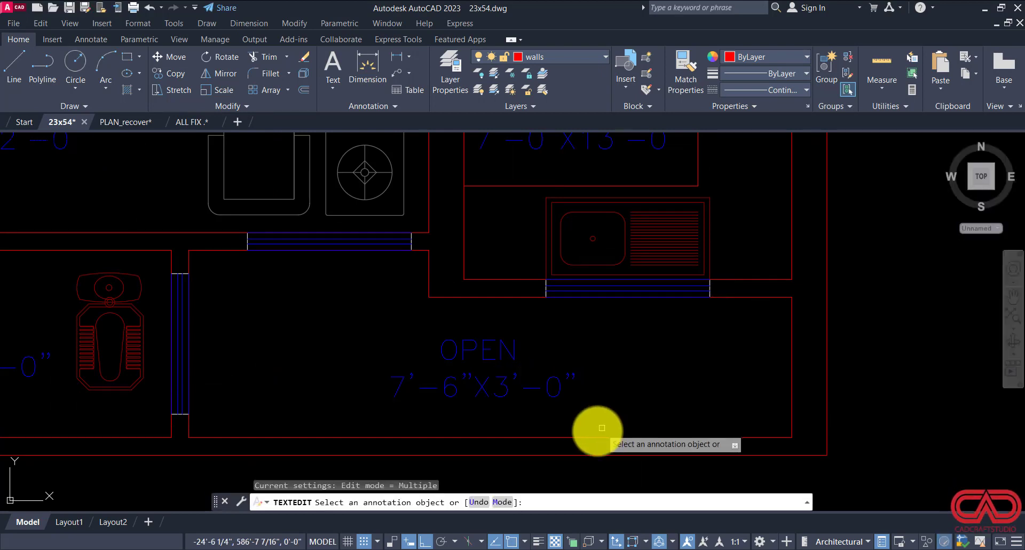
pyautogui.press('Escape')
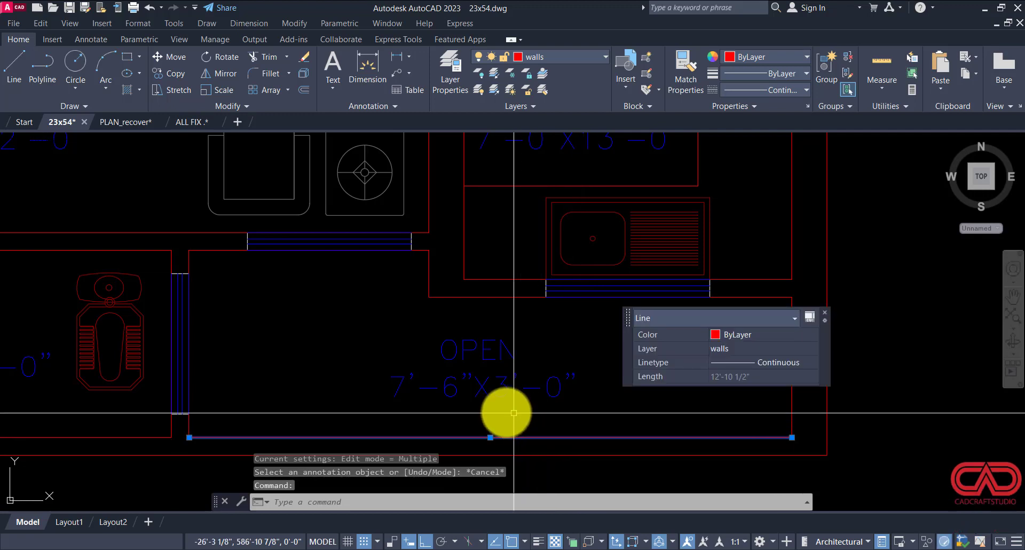
# Step: Set the first dimension in the front OPEN label to 13'-0", so the size line reads 13'-0"X3'-0"
pyautogui.scroll(8, 448, 406)
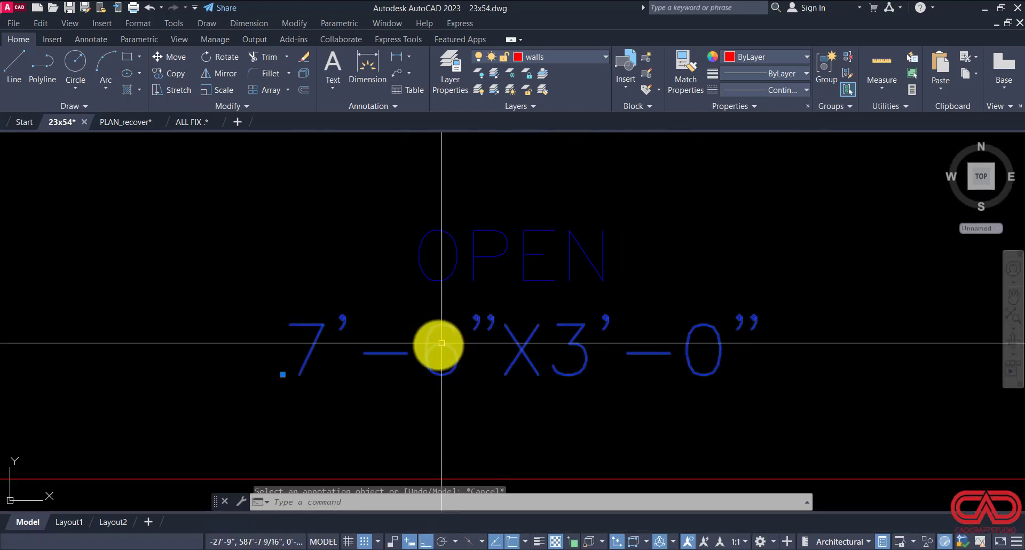
pyautogui.click(439, 346)
pyautogui.doubleClick(319, 334)
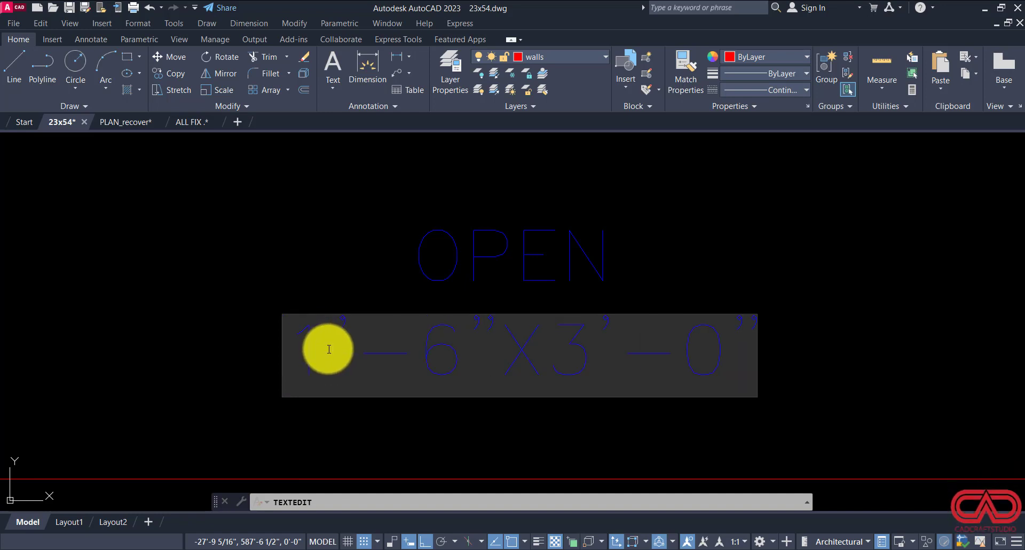
pyautogui.click(494, 406)
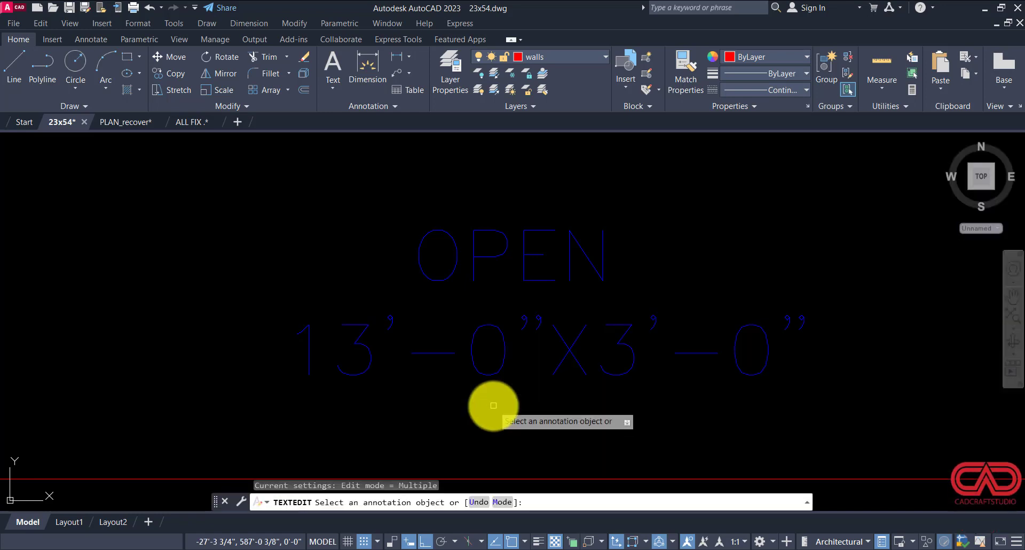
pyautogui.scroll(-5, 492, 405)
pyautogui.press('Escape')
pyautogui.press('Escape')
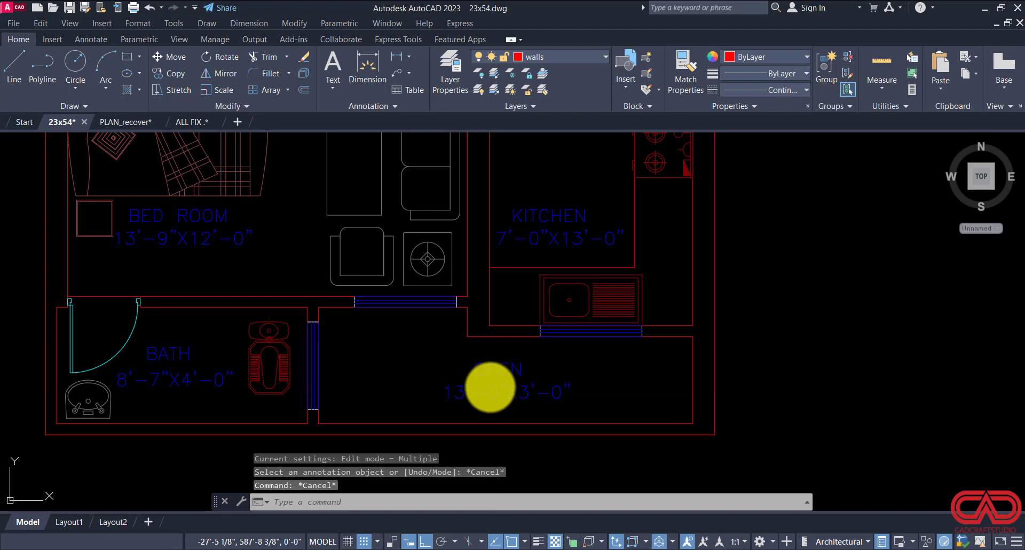
# Step: Save the 23x54 drawing with the completed first-floor labels
pyautogui.scroll(-6, 491, 389)
pyautogui.hotkey('ctrl', 's')
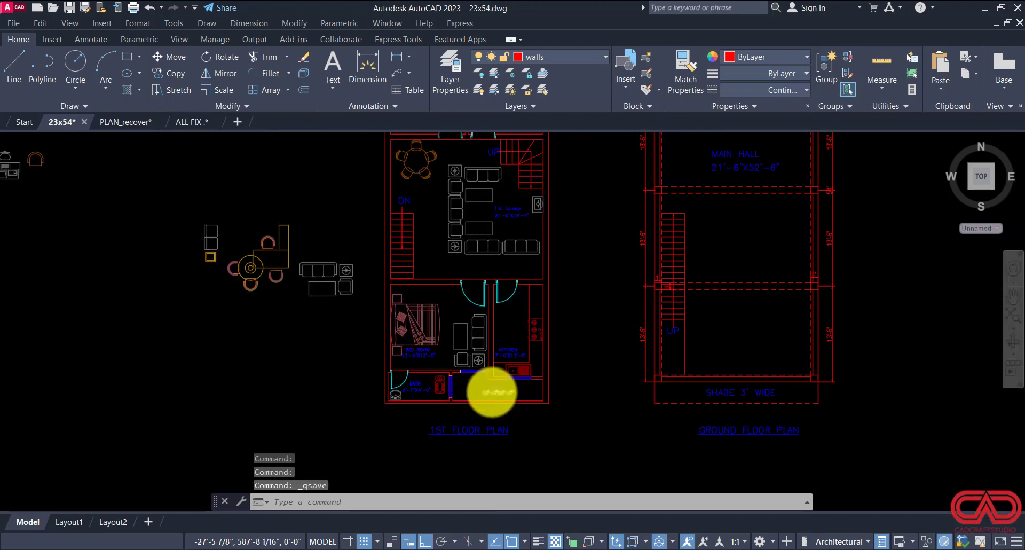
pyautogui.scroll(-2, 491, 392)
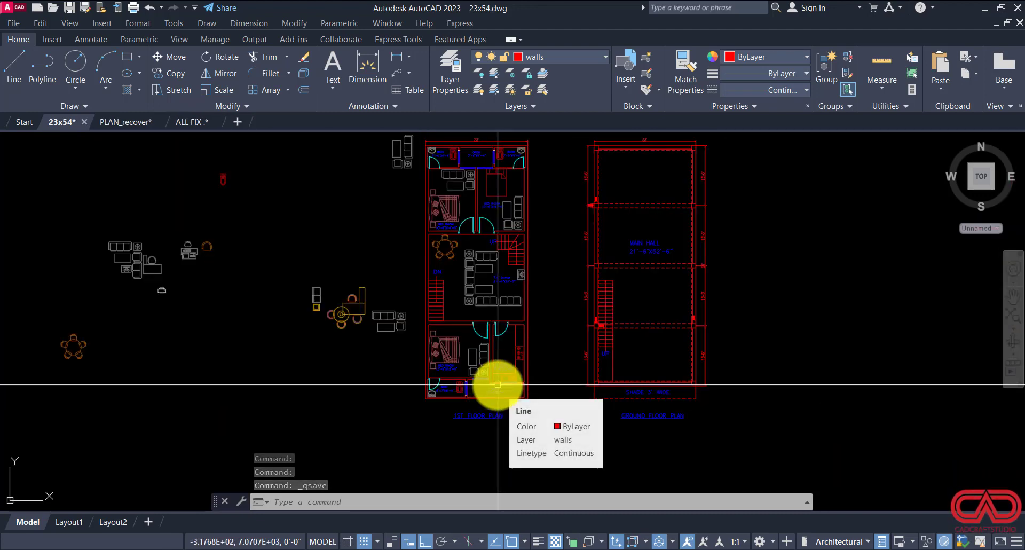
# Step: Move the loose furniture blocks beside the first-floor plan farther left, away from the plan
pyautogui.scroll(-2, 497, 384)
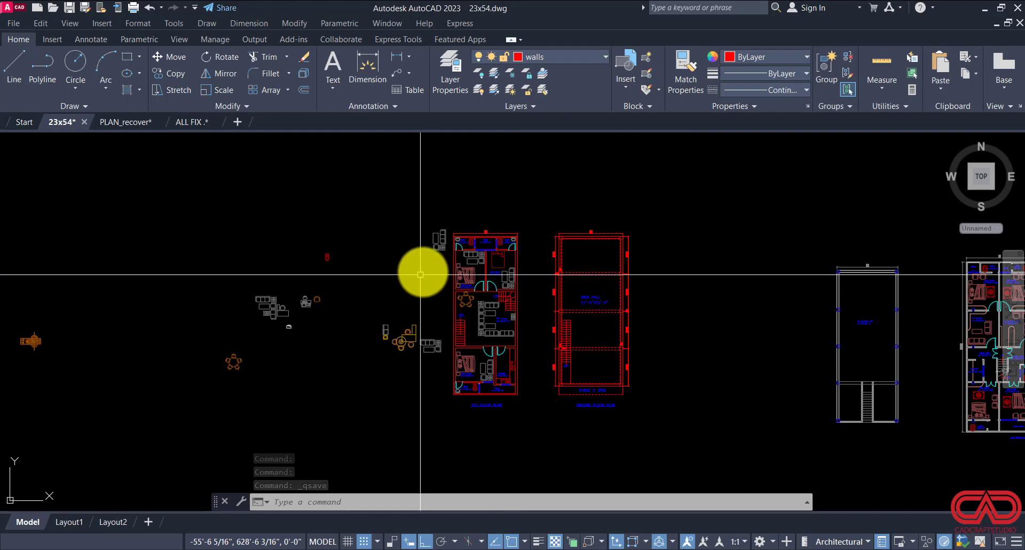
pyautogui.click(450, 217)
pyautogui.click(342, 399)
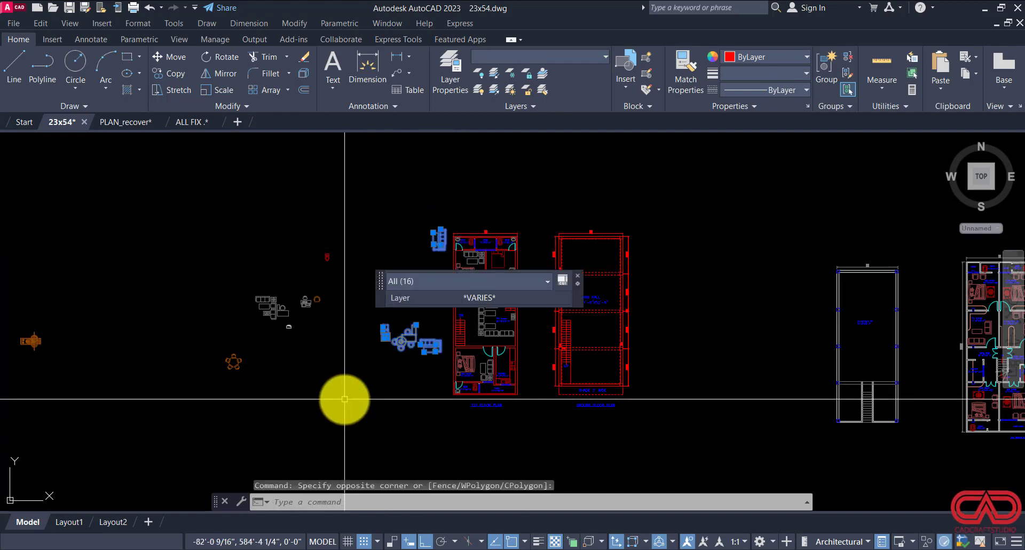
pyautogui.write('m')
pyautogui.press('Return')
pyautogui.click(347, 404)
pyautogui.click(129, 430)
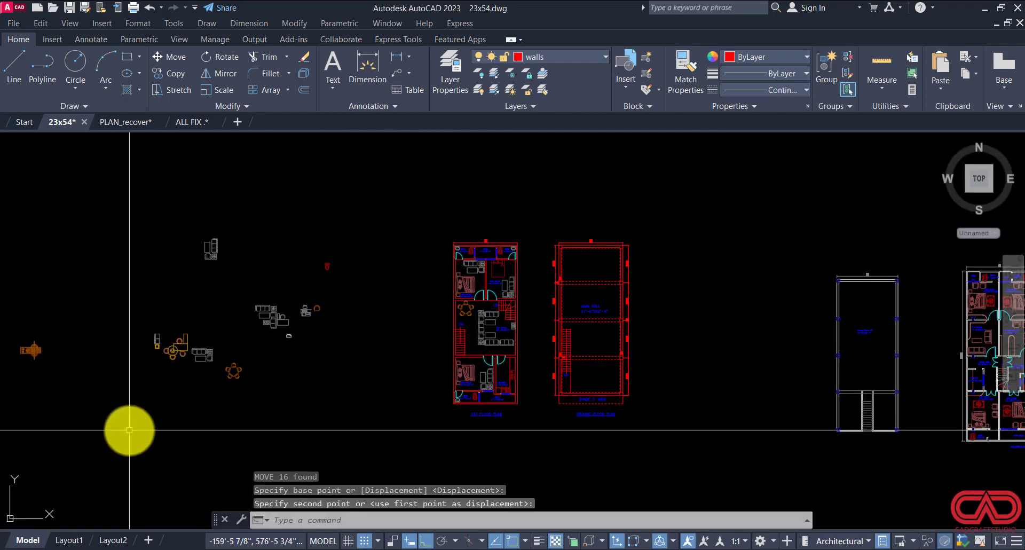
pyautogui.press('Escape')
pyautogui.press('Escape')
# Step: Open the 35X67 drawing from the recent files
pyautogui.scroll(-2, 367, 368)
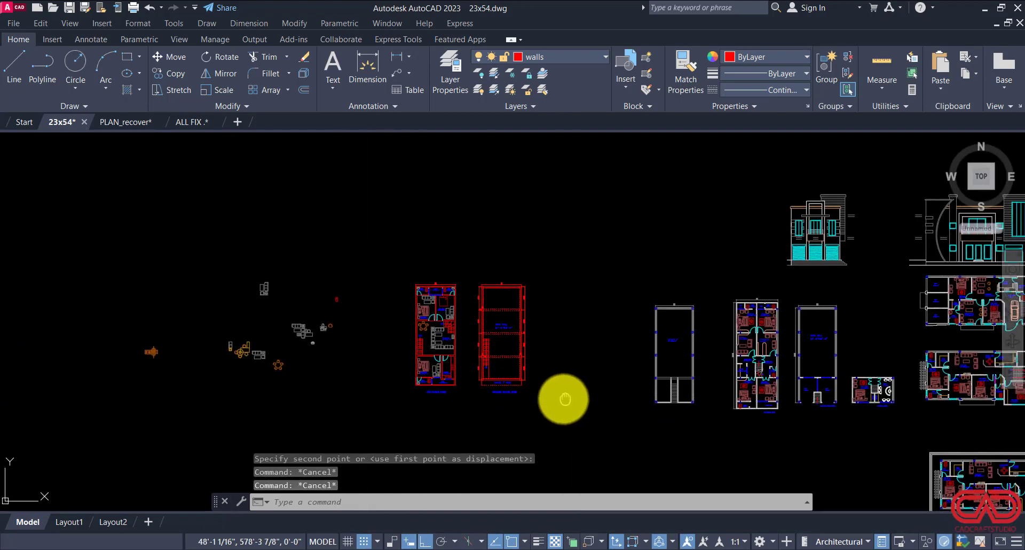
pyautogui.moveTo(565, 399); pyautogui.dragTo(536, 399, button='middle')
pyautogui.press('Escape')
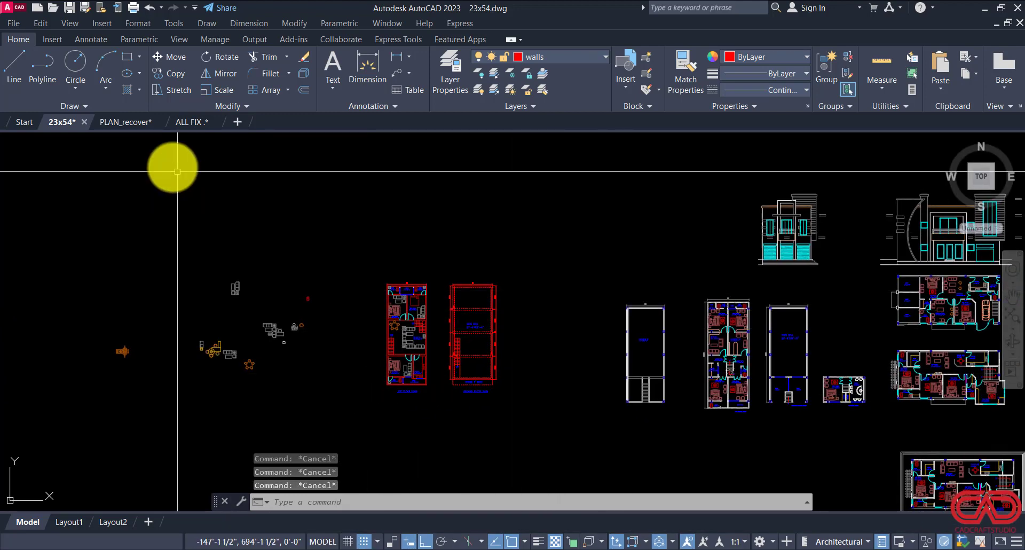
pyautogui.click(18, 123)
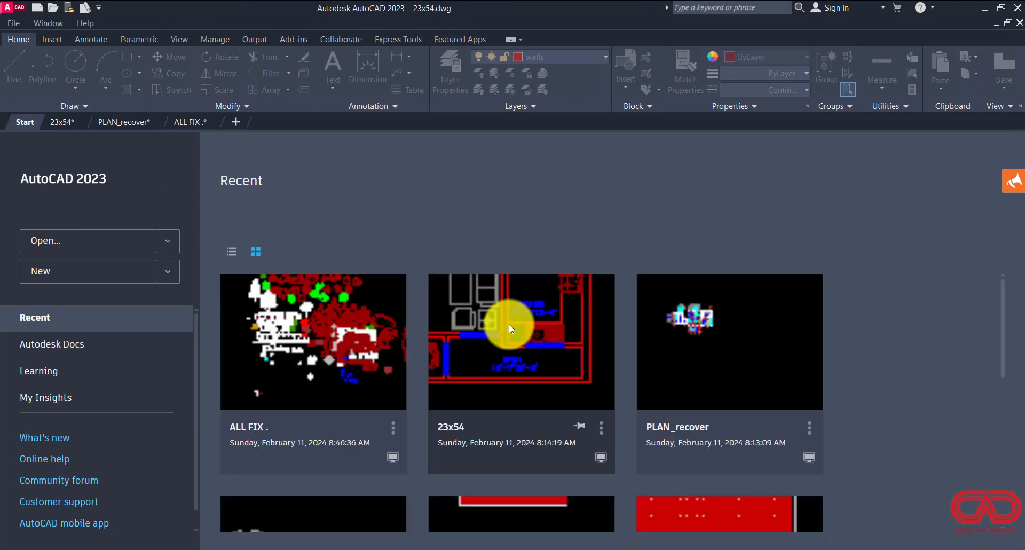
pyautogui.scroll(-3, 510, 324)
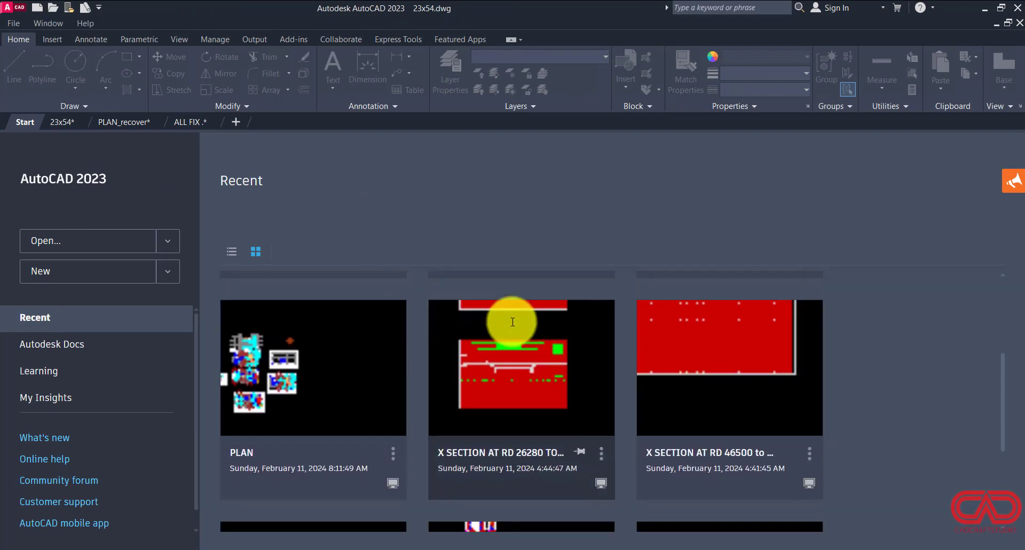
pyautogui.scroll(-3, 512, 322)
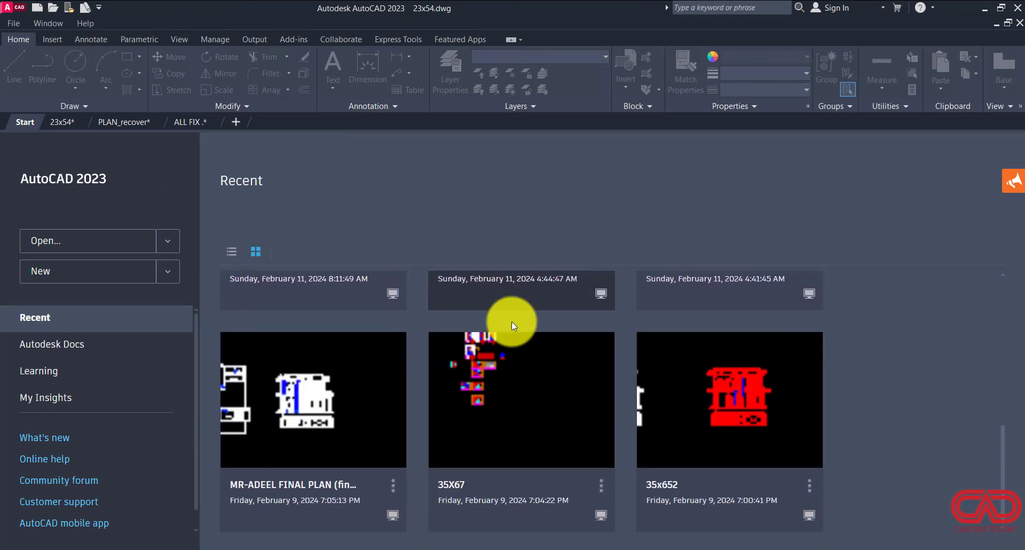
pyautogui.click(465, 409)
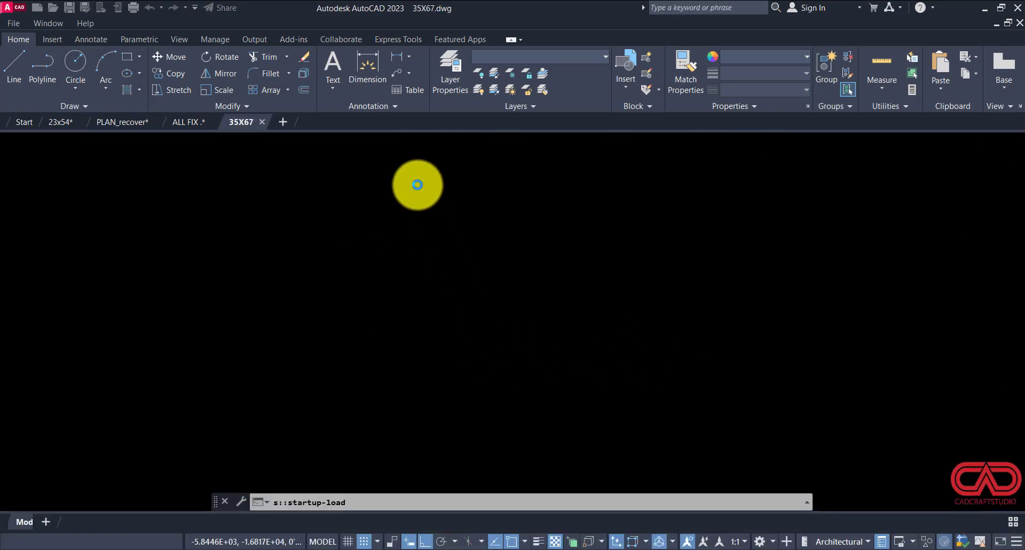
# Step: Copy a GROUND FLOOR PLAN sheet's border, title and title block in the 35X67 drawing to the clipboard
pyautogui.scroll(8, 414, 211)
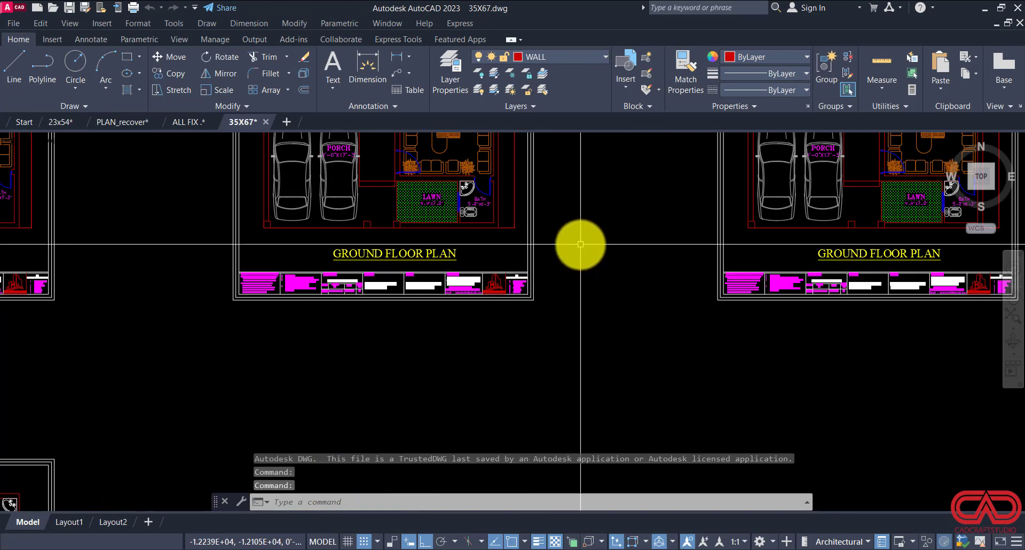
pyautogui.click(580, 244)
pyautogui.click(278, 339)
pyautogui.click(579, 238)
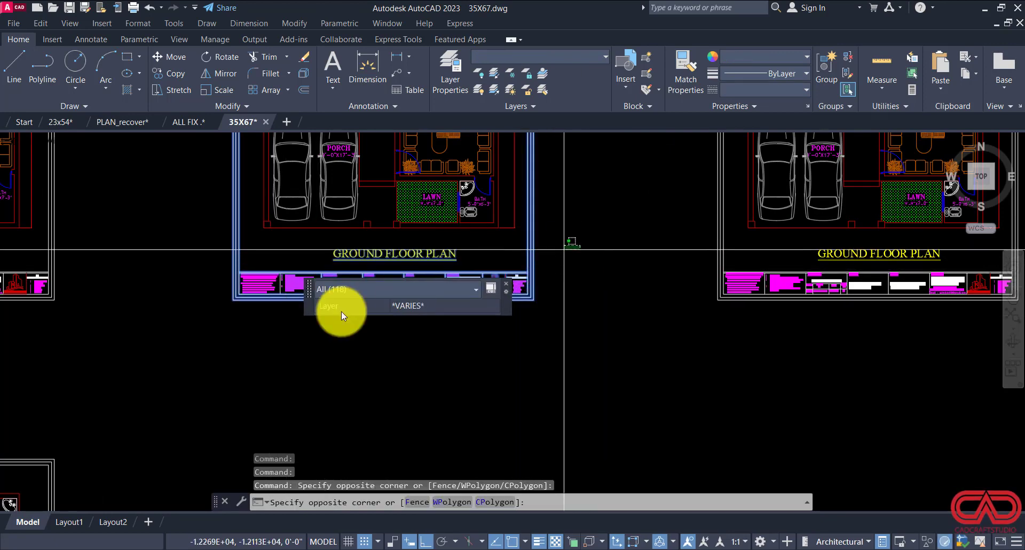
pyautogui.click(179, 343)
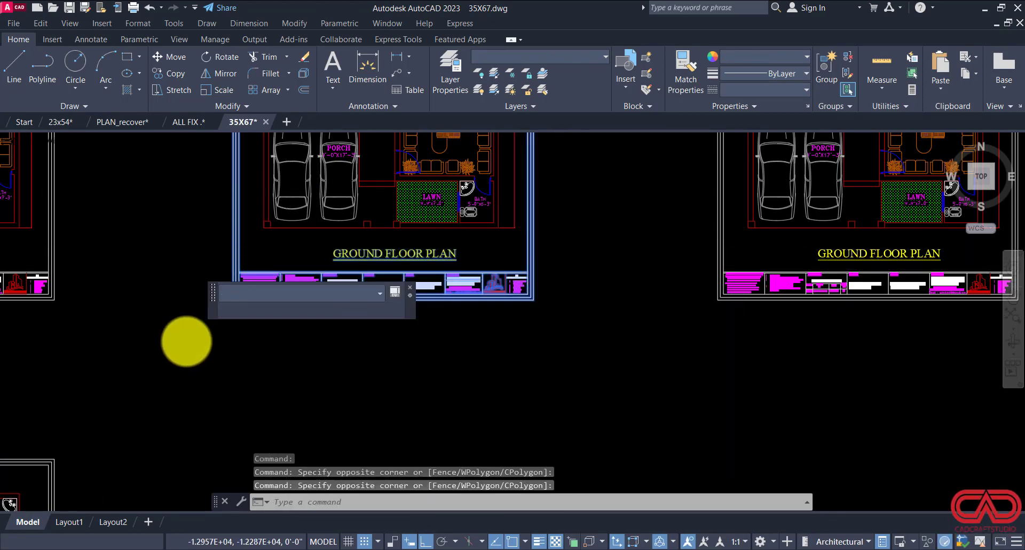
pyautogui.hotkey('ctrl', 'c')
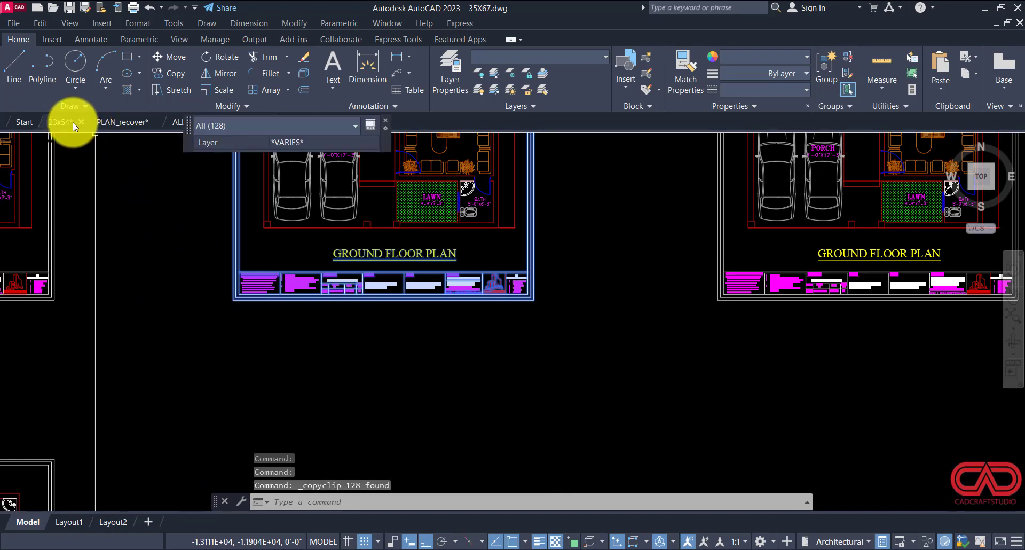
# Step: Paste the copied sheet border and title block into the 23x54 drawing, in the empty area above the ground floor plan
pyautogui.click(72, 123)
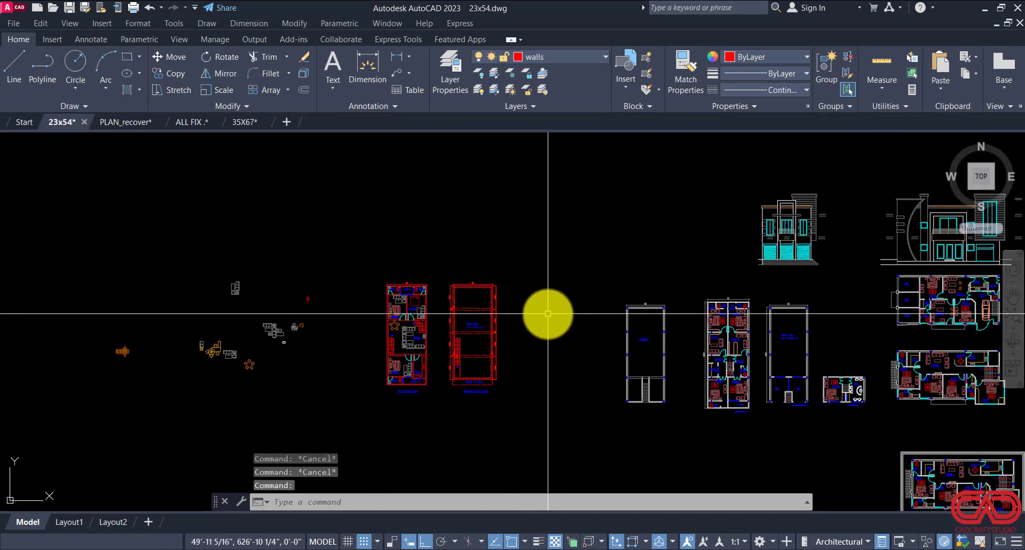
pyautogui.hotkey('ctrl', 'v')
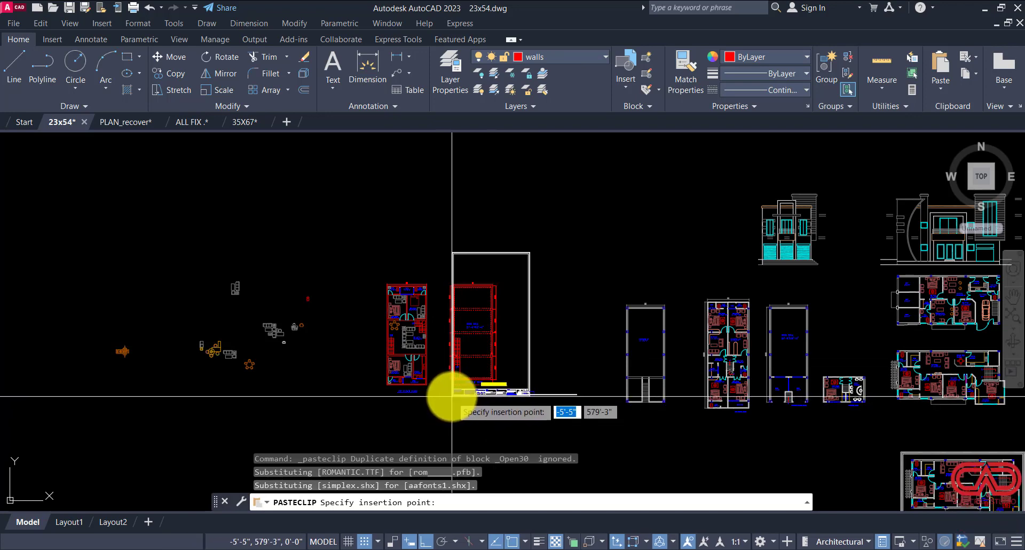
pyautogui.click(523, 268)
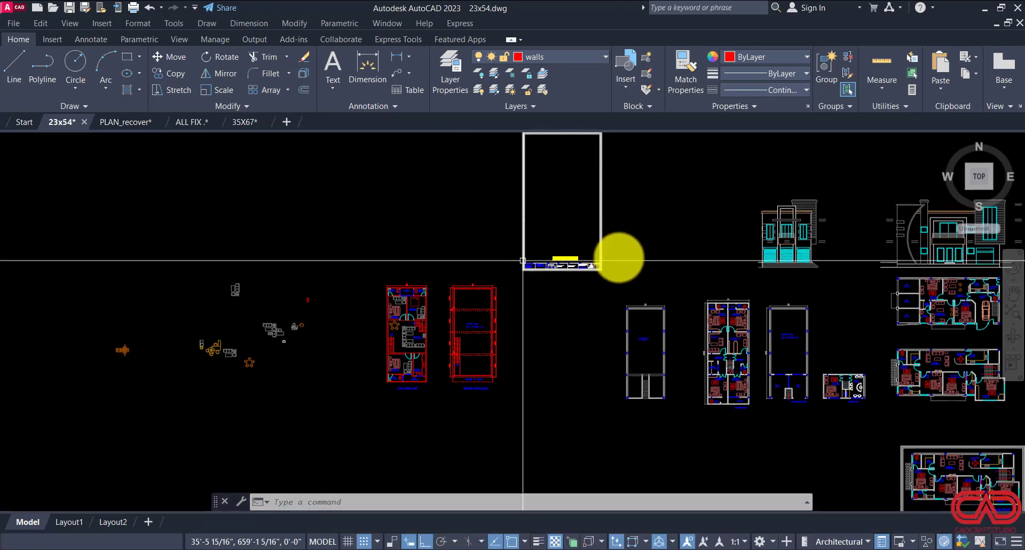
pyautogui.press('Escape')
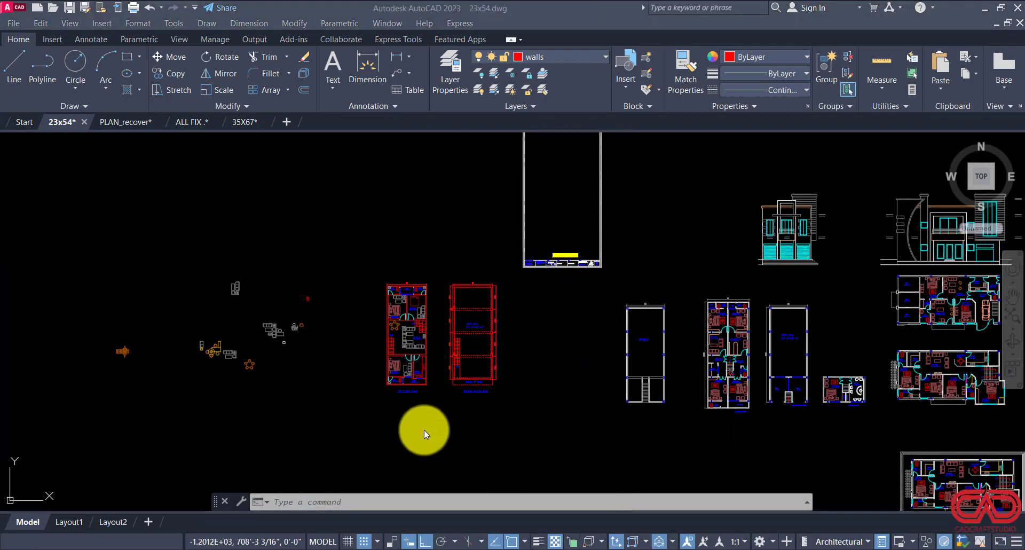
# Step: Scale the whole pasted sheet border with its title block by a factor of .8
pyautogui.click(613, 238)
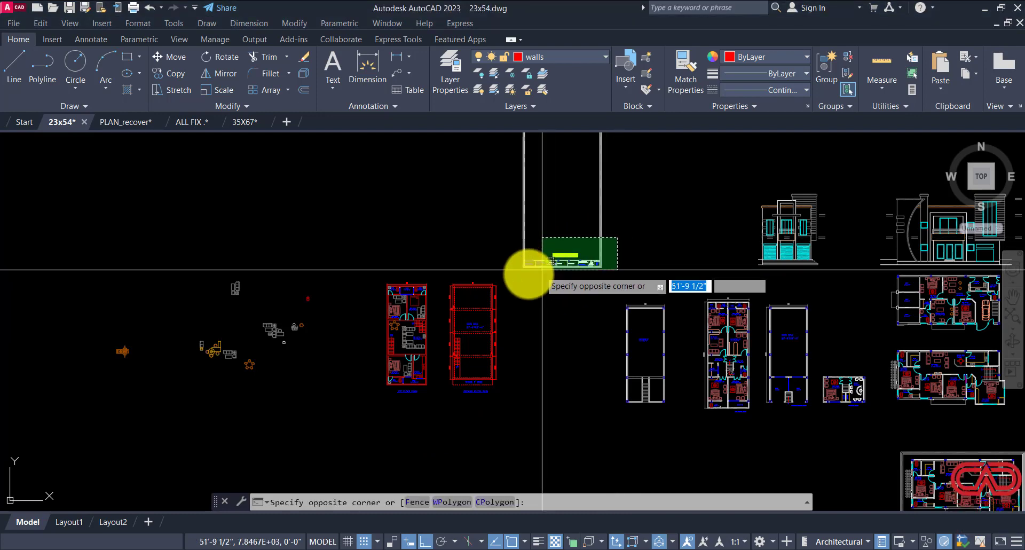
pyautogui.click(516, 277)
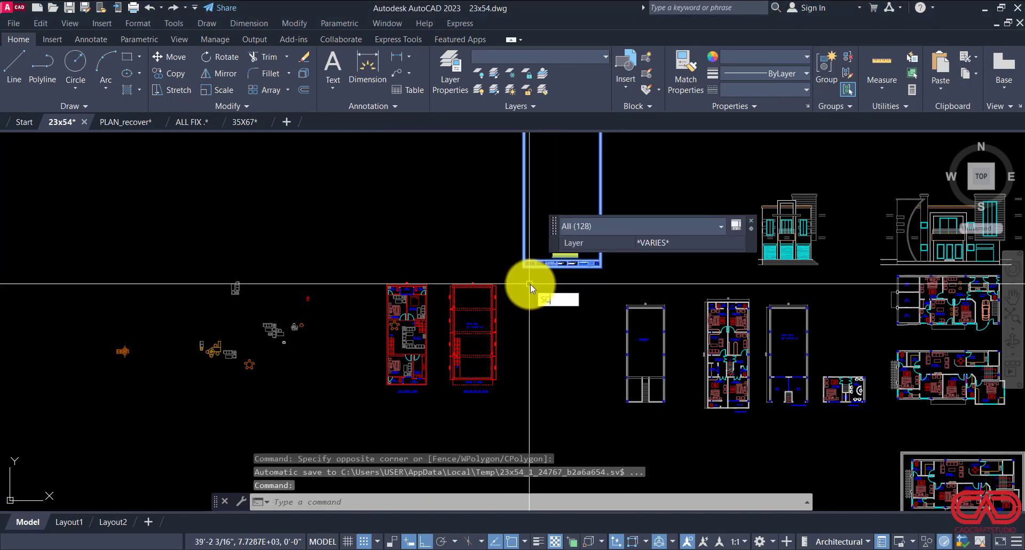
pyautogui.press('Return')
pyautogui.scroll(2, 523, 281)
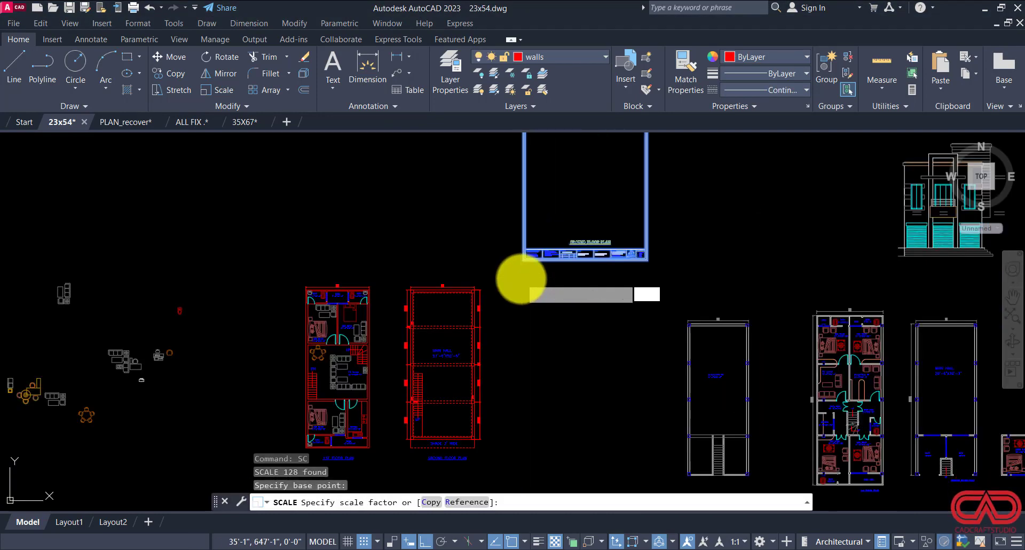
pyautogui.write('.8')
pyautogui.press('Return')
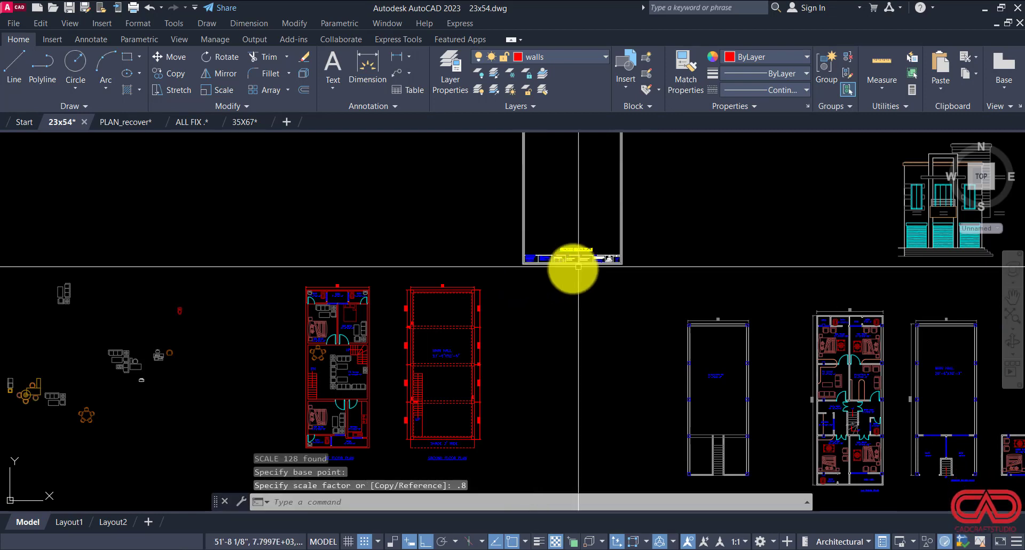
pyautogui.click(650, 232)
pyautogui.press('Escape')
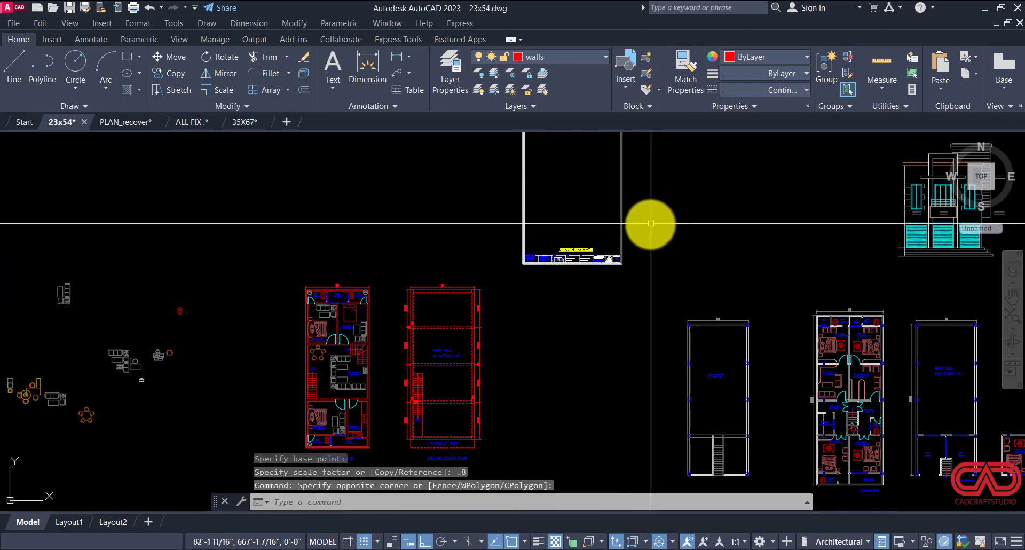
pyautogui.press('Escape')
# Step: Check the inner width of the sheet border along the title block's upper edge with an aligned dimension
pyautogui.write('DIMAL')
pyautogui.press('Return')
pyautogui.scroll(5, 625, 222)
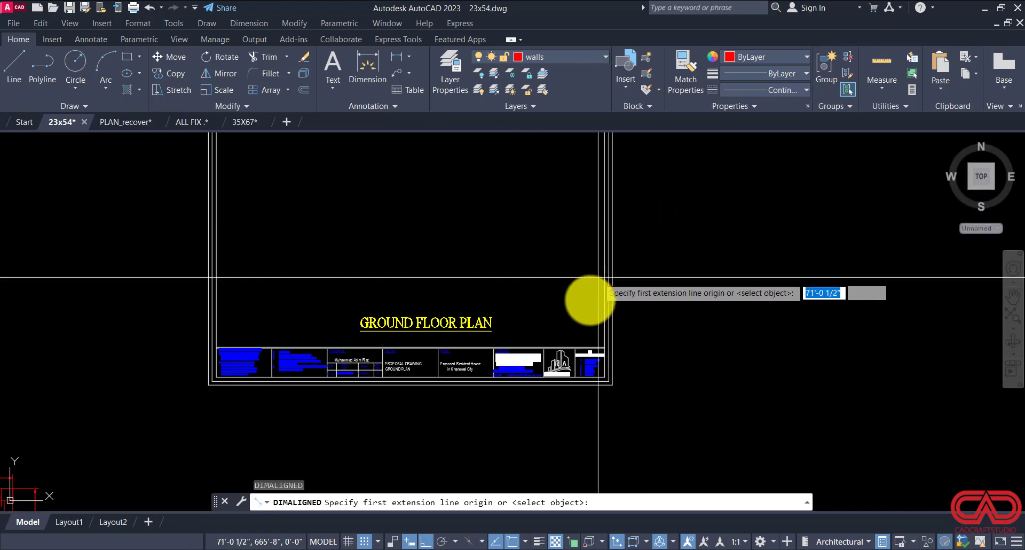
pyautogui.click(603, 346)
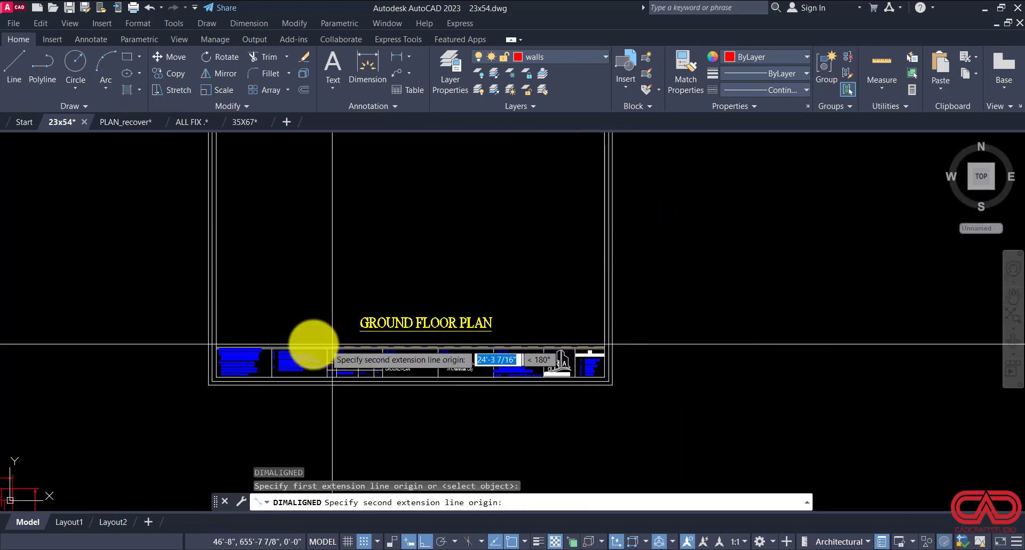
pyautogui.click(221, 346)
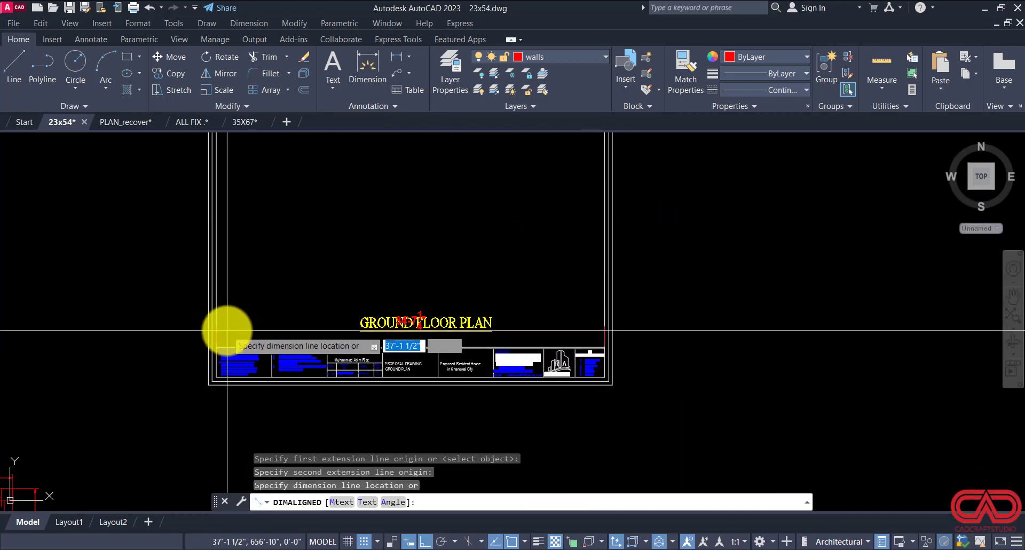
pyautogui.press('Escape')
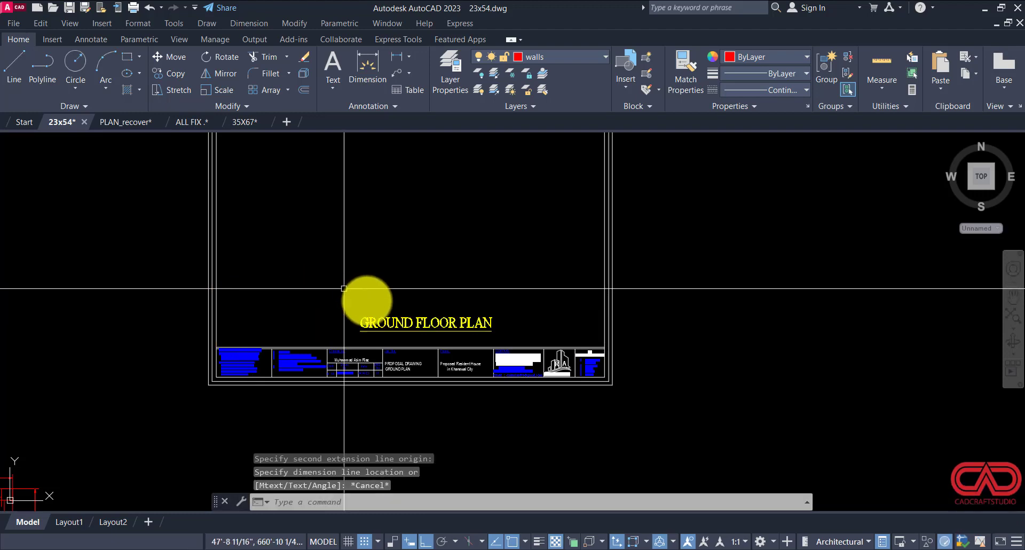
# Step: Scale the sheet border and title block down once more from a base point just outside its lower corner
pyautogui.scroll(-6, 367, 300)
pyautogui.click(496, 275)
pyautogui.click(302, 331)
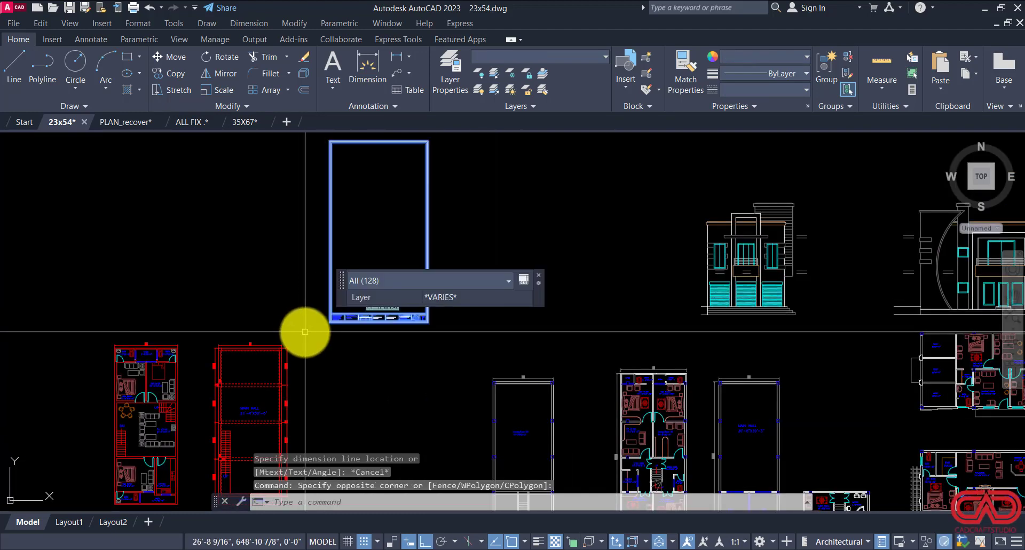
pyautogui.write('SC')
pyautogui.press('Return')
pyautogui.click(308, 331)
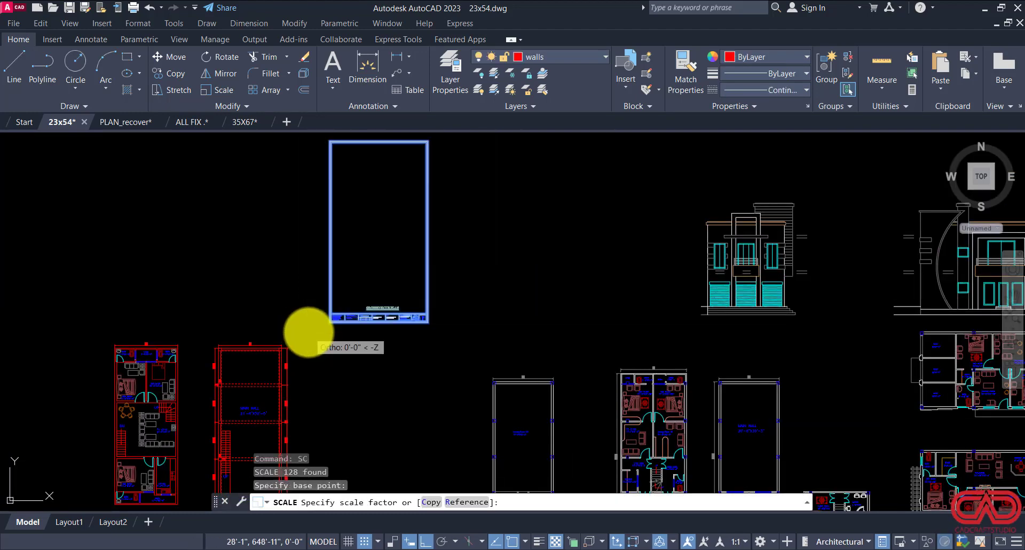
pyautogui.press('Return')
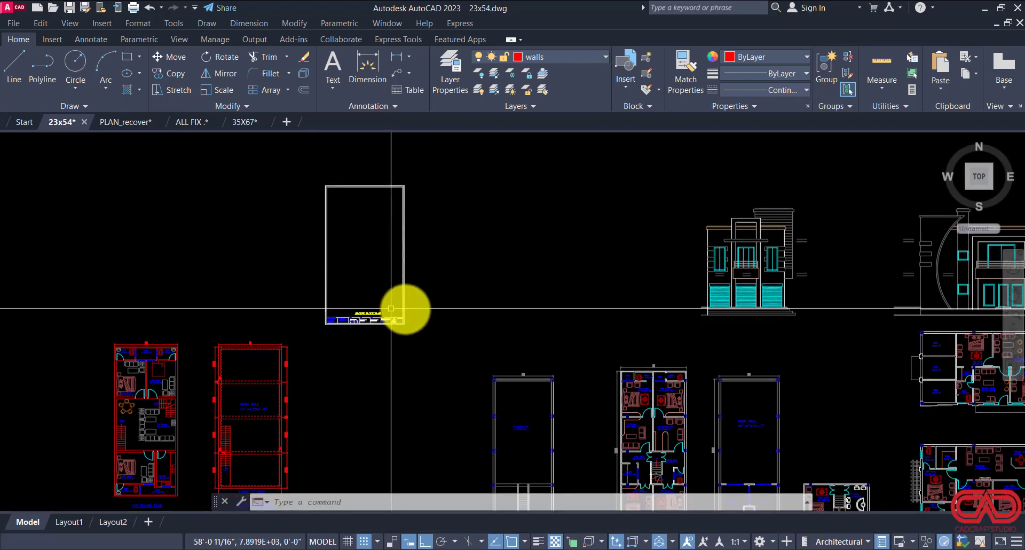
# Step: Stretch the upper end of the sheet border straight upward to make the sheet taller
pyautogui.click(467, 172)
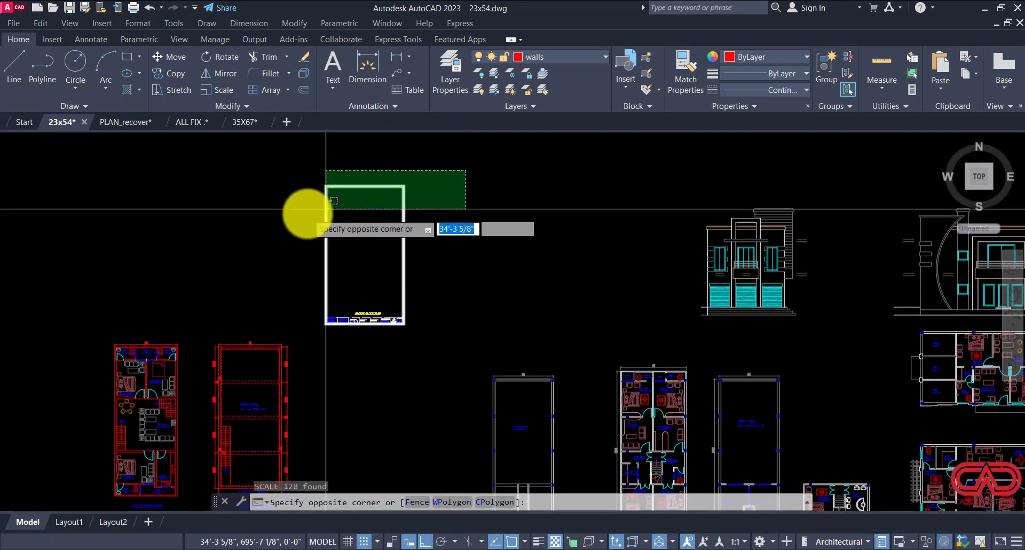
pyautogui.click(298, 217)
pyautogui.write('s')
pyautogui.press('Return')
pyautogui.click(504, 256)
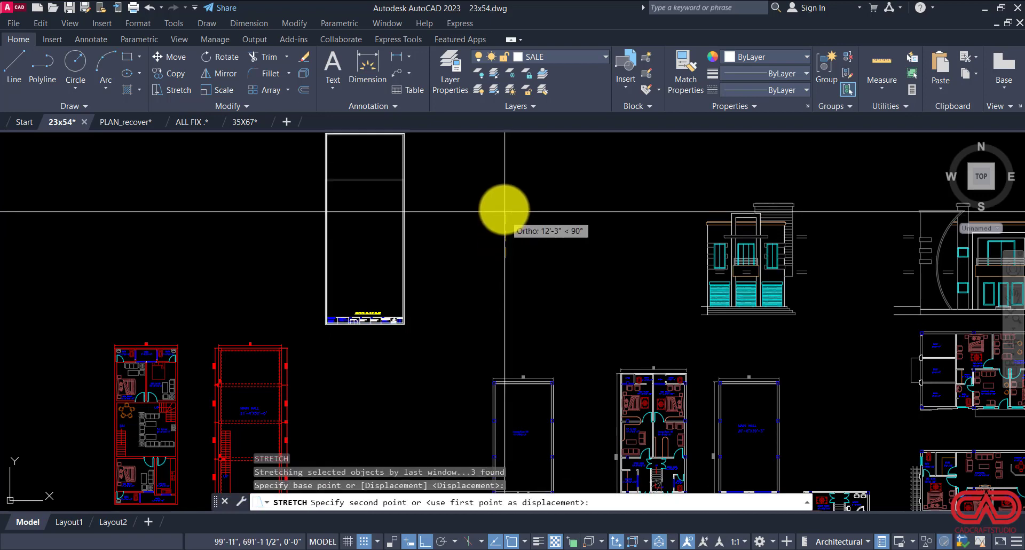
pyautogui.click(507, 190)
# Step: Move the sheet border with its title block so it frames the red ground floor plan, with Ortho off for free placement
pyautogui.click(475, 256)
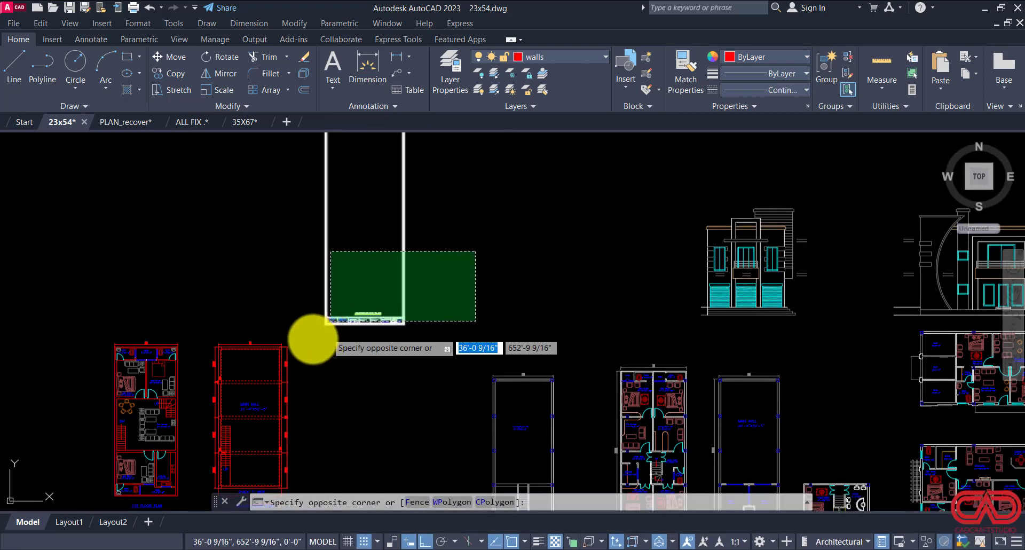
pyautogui.click(309, 339)
pyautogui.write('m')
pyautogui.press('Return')
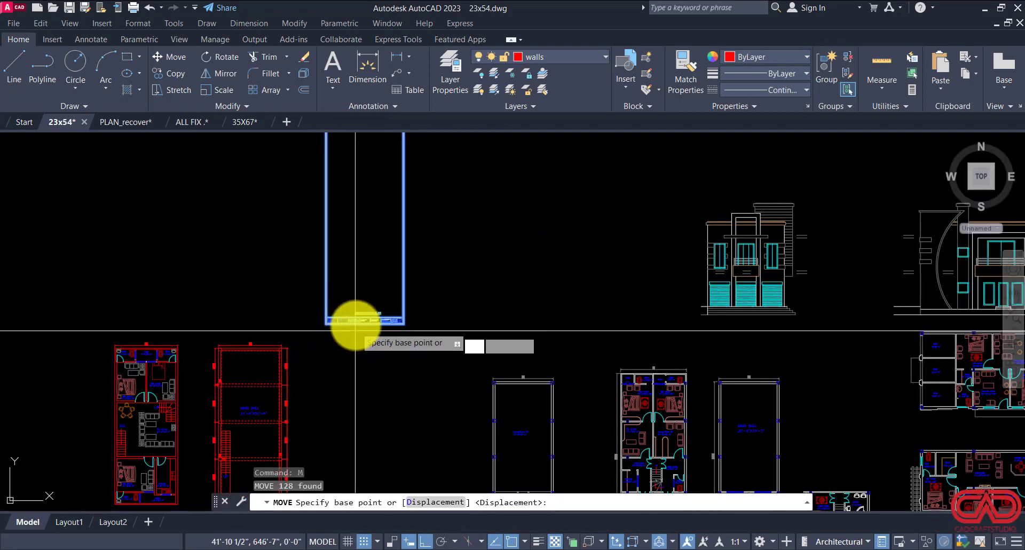
pyautogui.scroll(6, 361, 317)
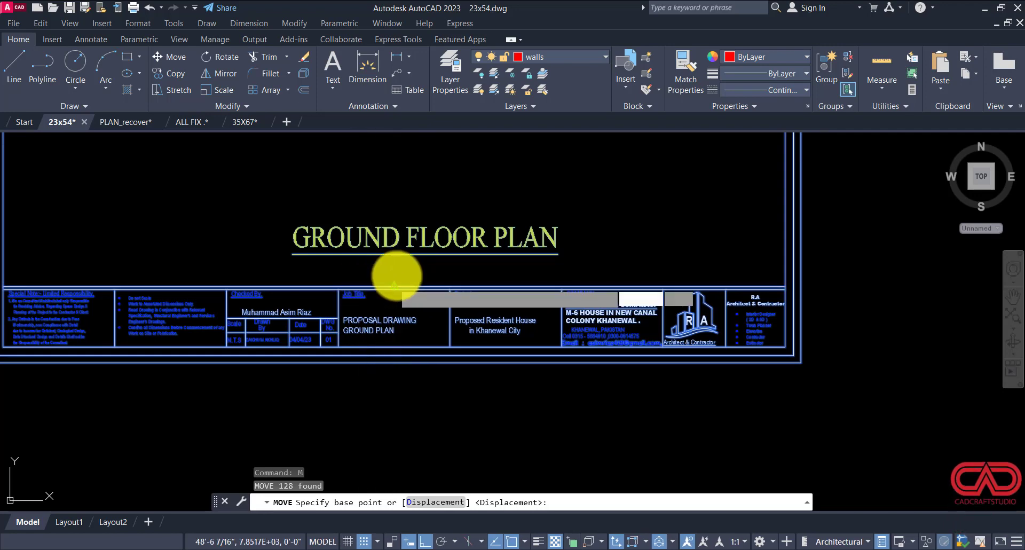
pyautogui.click(395, 278)
pyautogui.scroll(-6, 475, 217)
pyautogui.scroll(-2, 423, 321)
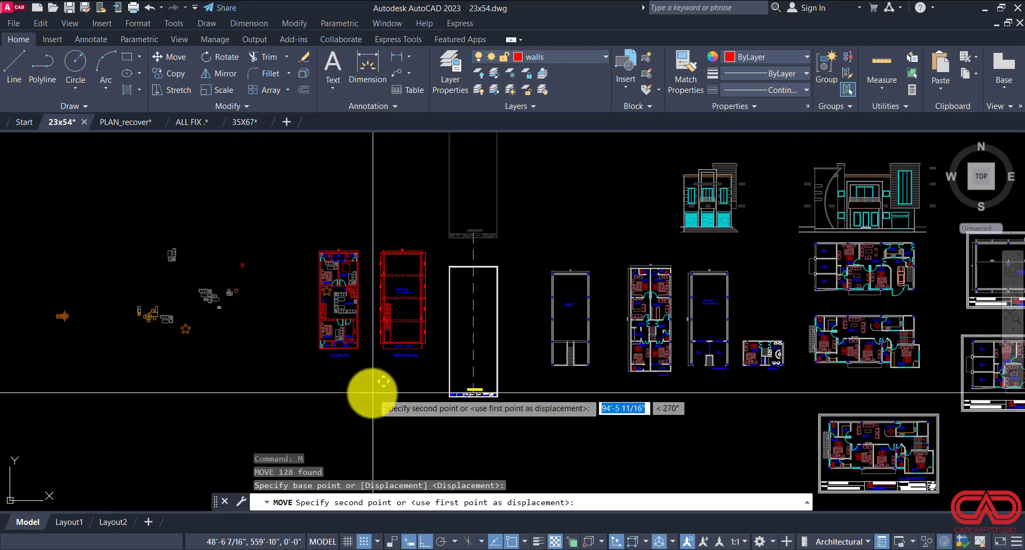
pyautogui.scroll(2, 372, 392)
pyautogui.press('F8')
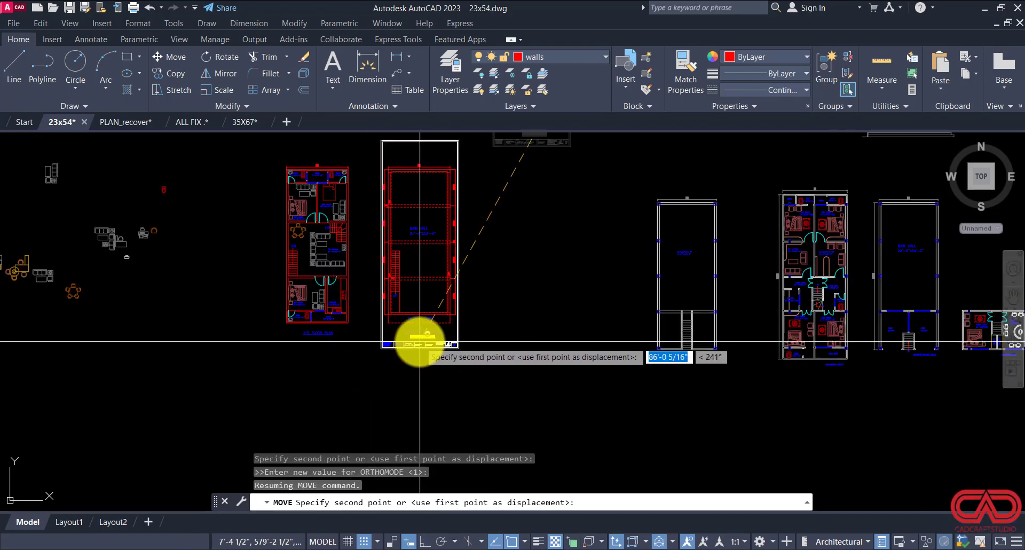
pyautogui.scroll(4, 421, 344)
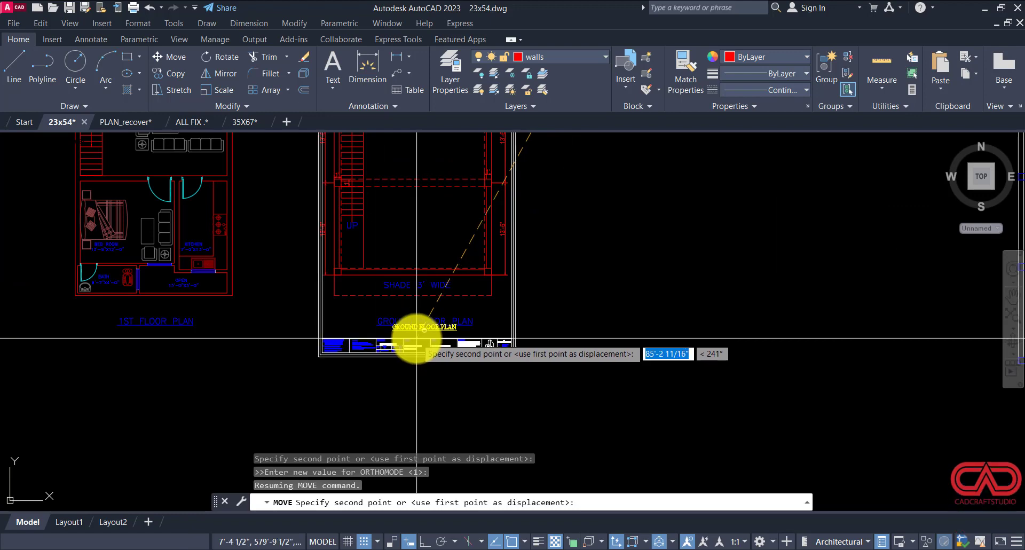
pyautogui.scroll(2, 417, 338)
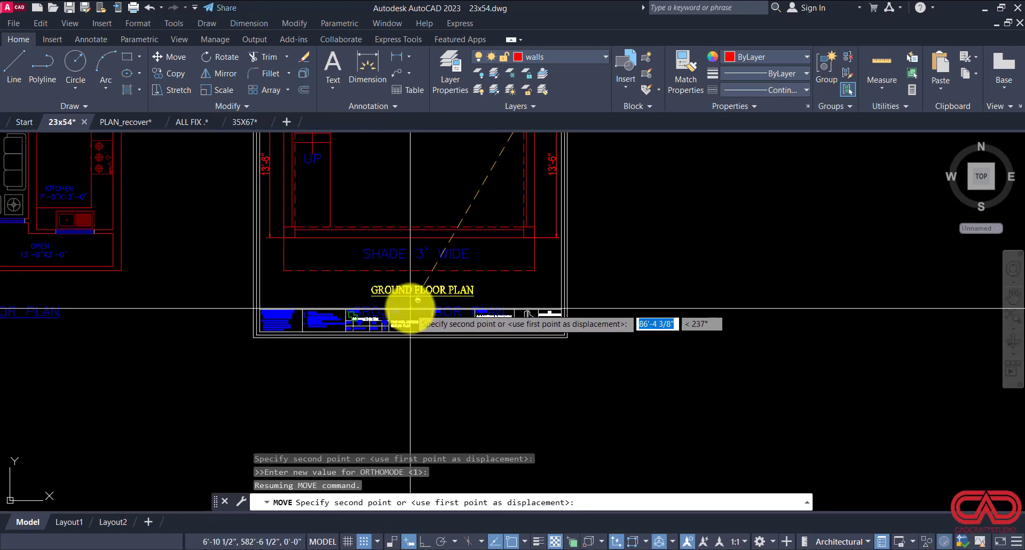
pyautogui.scroll(2, 410, 308)
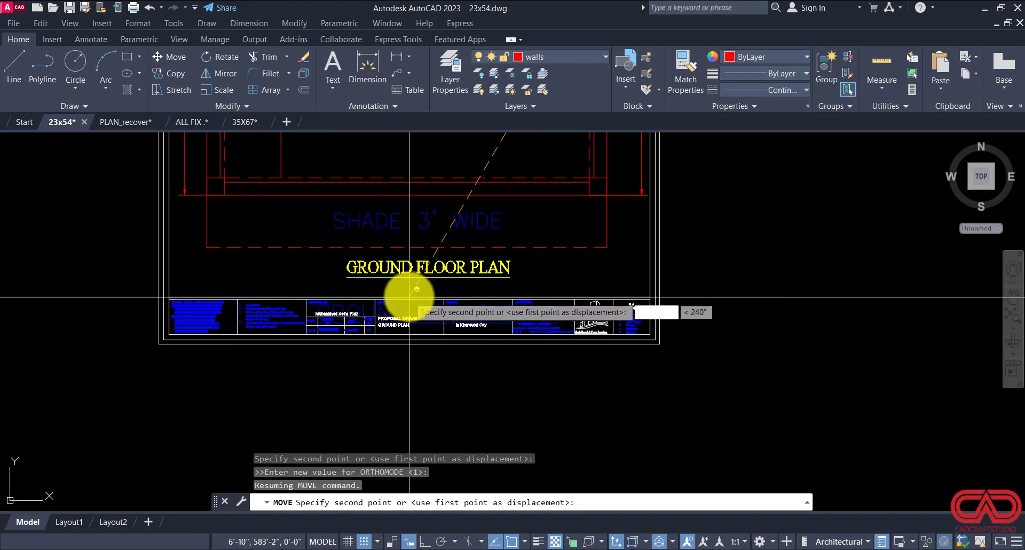
pyautogui.click(409, 295)
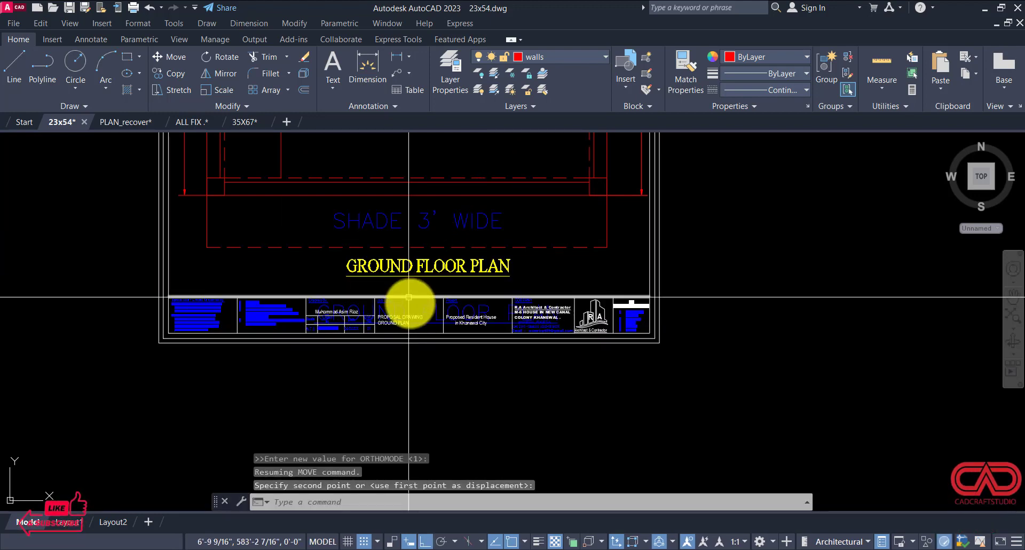
pyautogui.scroll(-4, 409, 297)
pyautogui.press('Escape')
# Step: Erase the old blue GROUND FLOOR PLAN text that overlaps the title block
pyautogui.scroll(4, 395, 316)
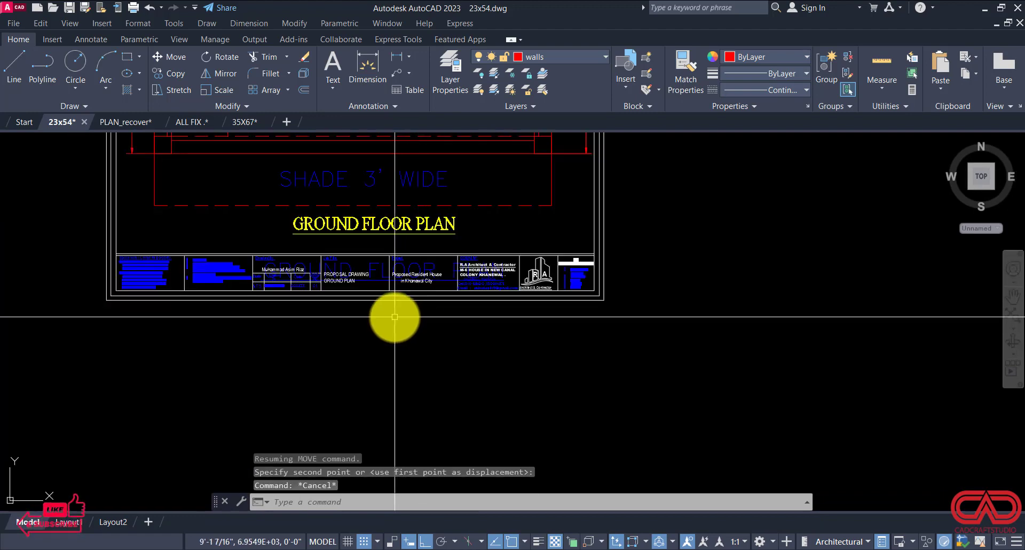
pyautogui.scroll(2, 395, 317)
pyautogui.click(371, 239)
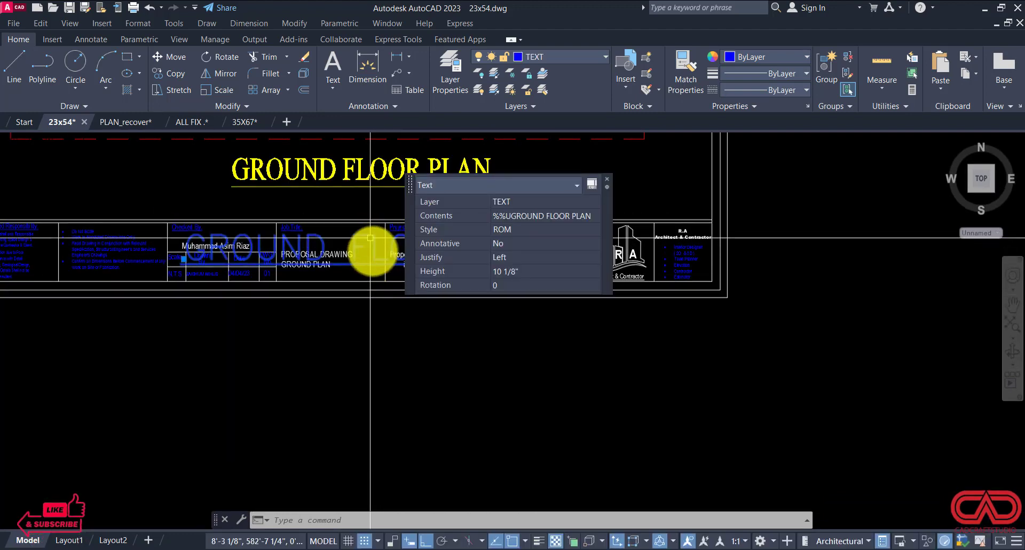
pyautogui.write('e')
pyautogui.press('Return')
pyautogui.scroll(-5, 465, 389)
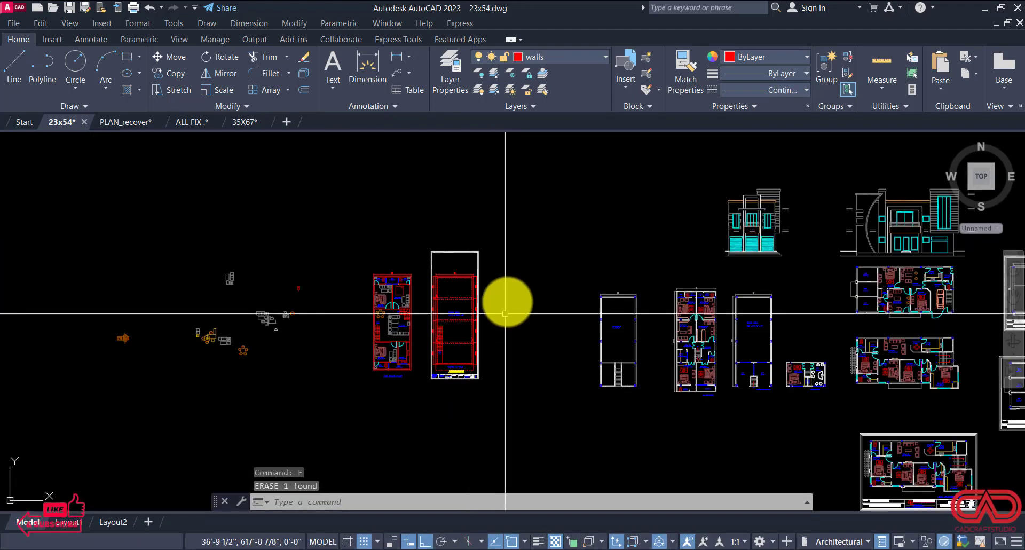
pyautogui.click(501, 237)
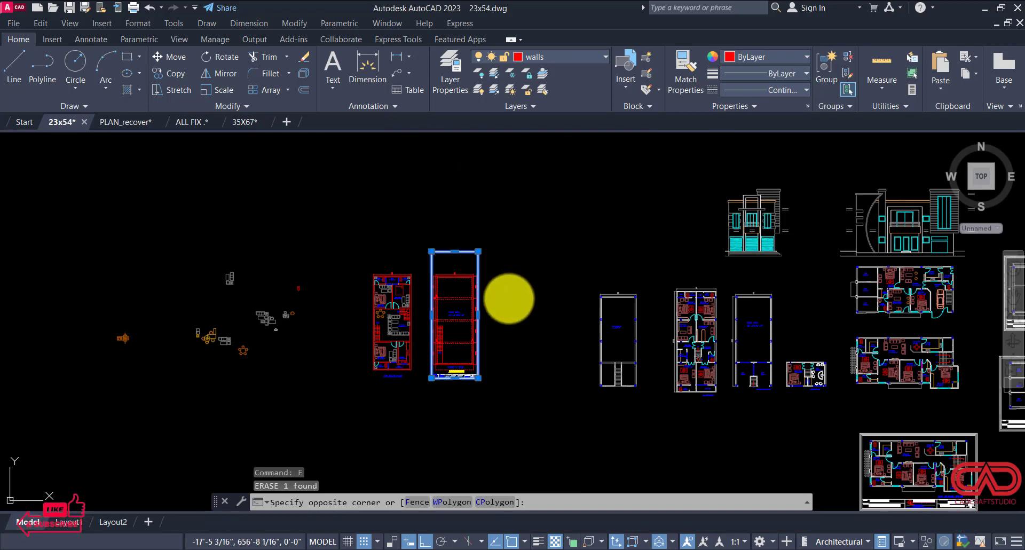
pyautogui.click(509, 299)
pyautogui.press('Escape')
pyautogui.press('Escape')
# Step: Stretch the upper end of the ground floor sheet border straight down by about 9' to sit closer to the plan
pyautogui.scroll(2, 485, 293)
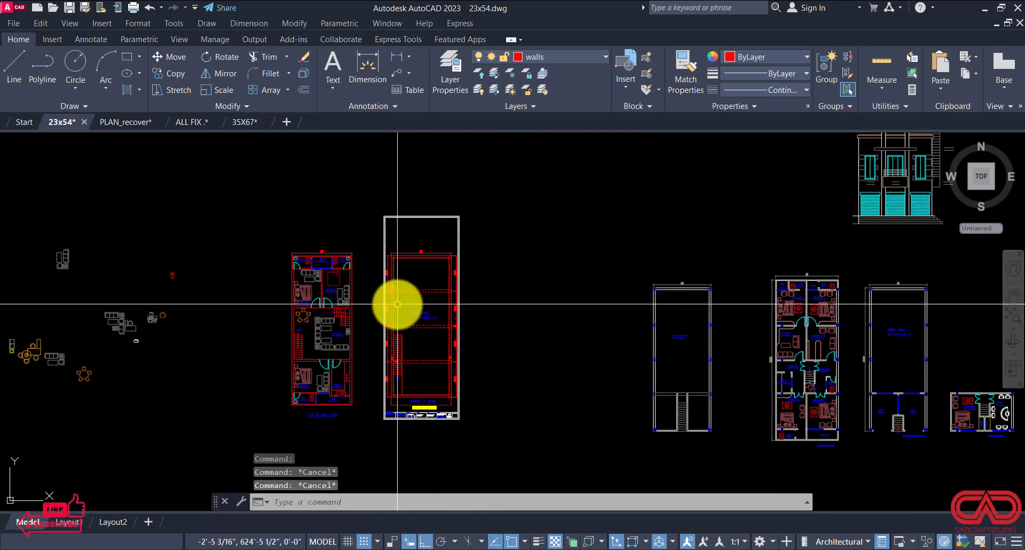
pyautogui.click(486, 202)
pyautogui.click(355, 222)
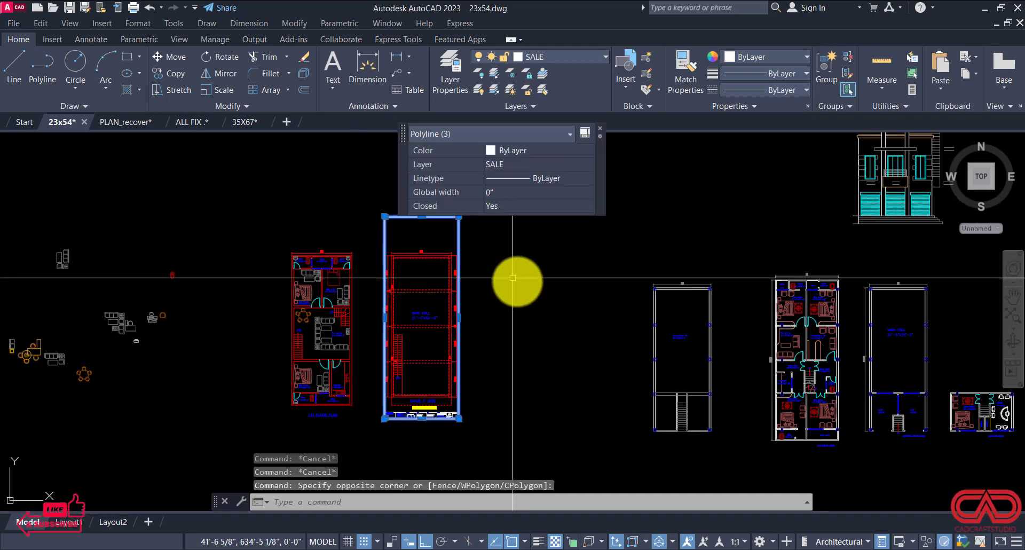
pyautogui.write('s')
pyautogui.press('Return')
pyautogui.click(536, 244)
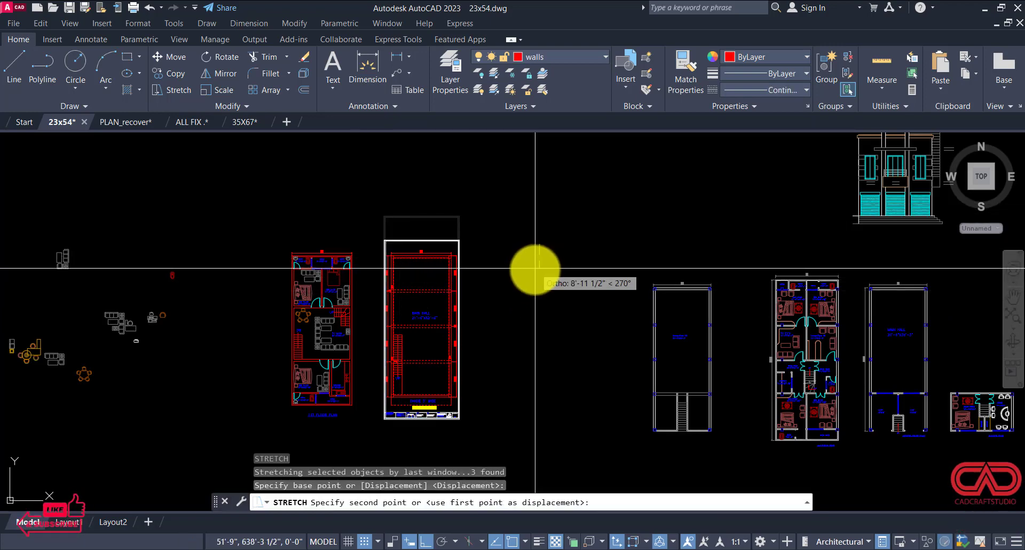
pyautogui.click(536, 268)
pyautogui.press('Escape')
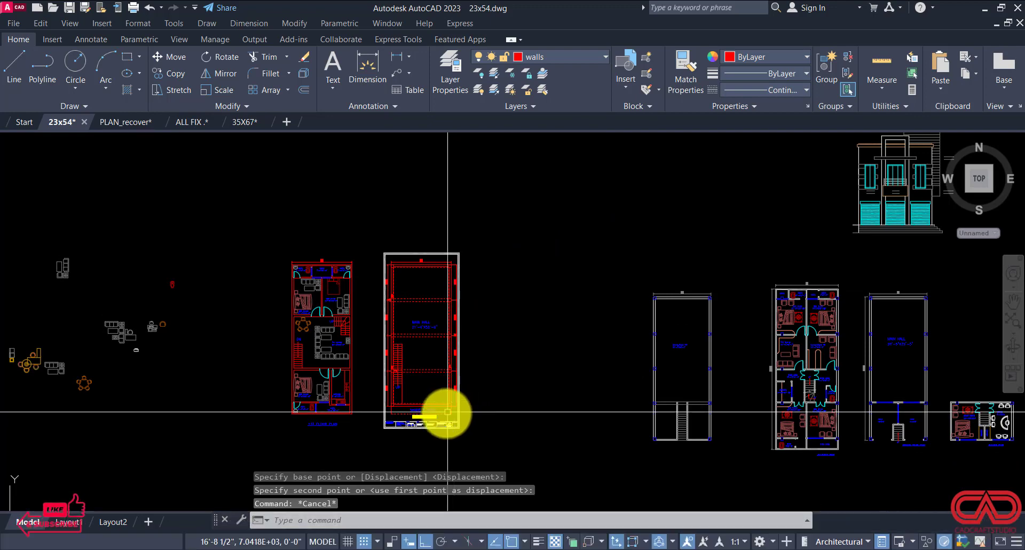
# Step: Copy the sheet border and title block from the ground floor plan's lower-left corner to the first floor plan's lower-left corner
pyautogui.scroll(4, 448, 411)
pyautogui.click(516, 383)
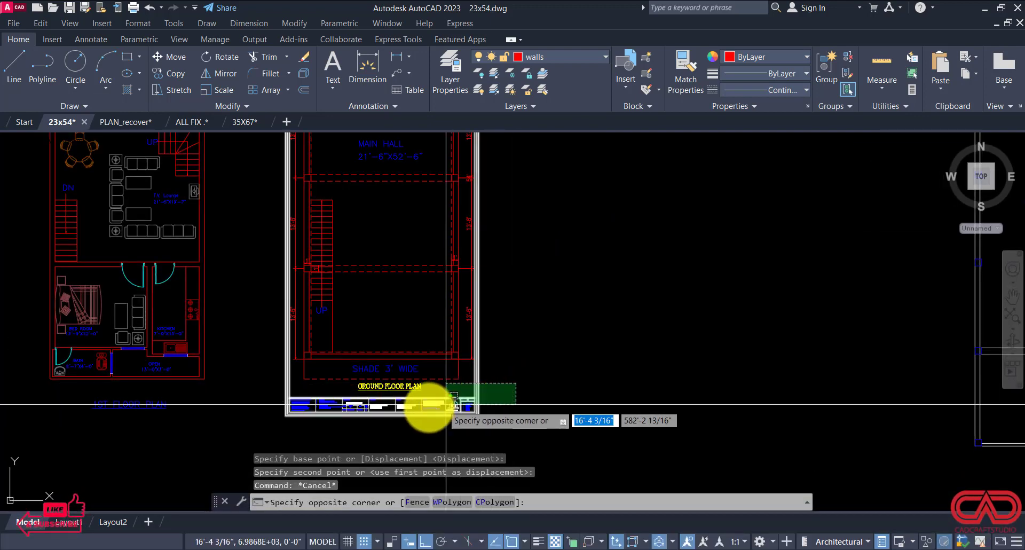
pyautogui.click(267, 421)
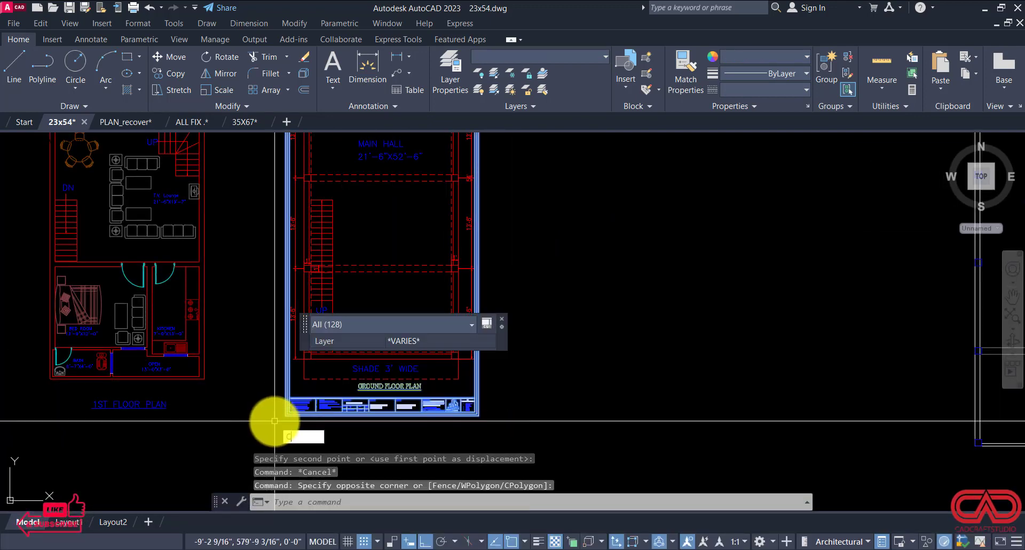
pyautogui.write('O')
pyautogui.press('Return')
pyautogui.scroll(5, 295, 355)
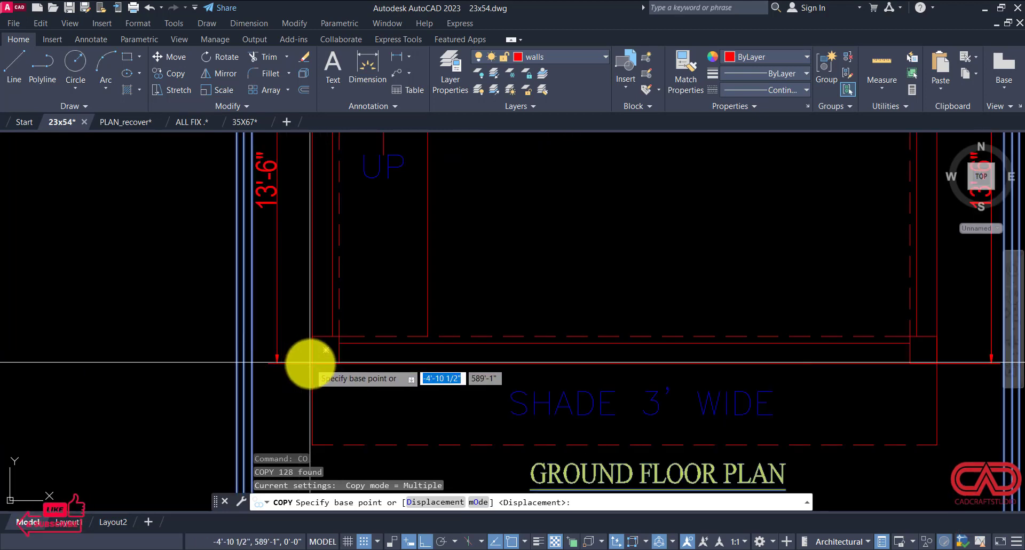
pyautogui.click(310, 363)
pyautogui.scroll(-6, 469, 374)
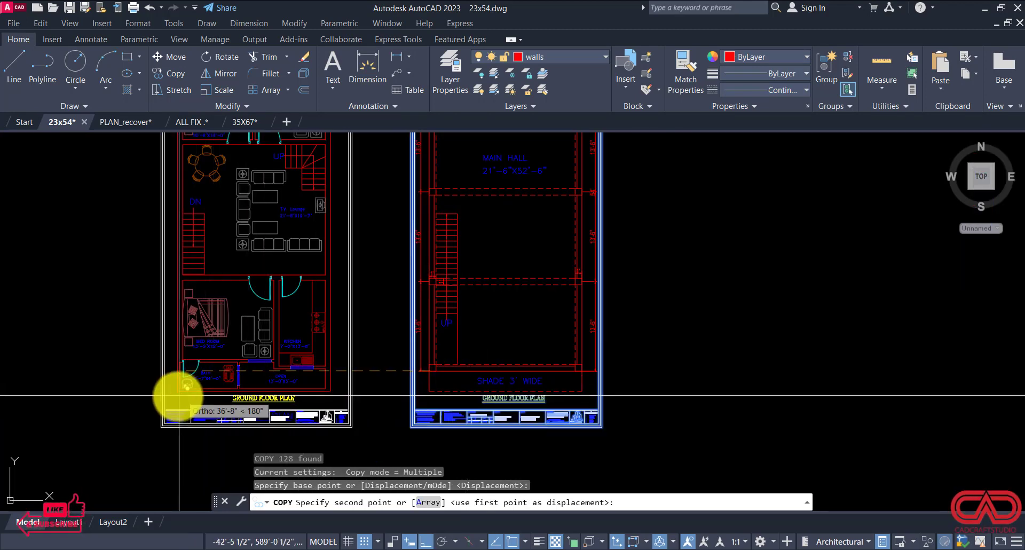
pyautogui.scroll(6, 179, 395)
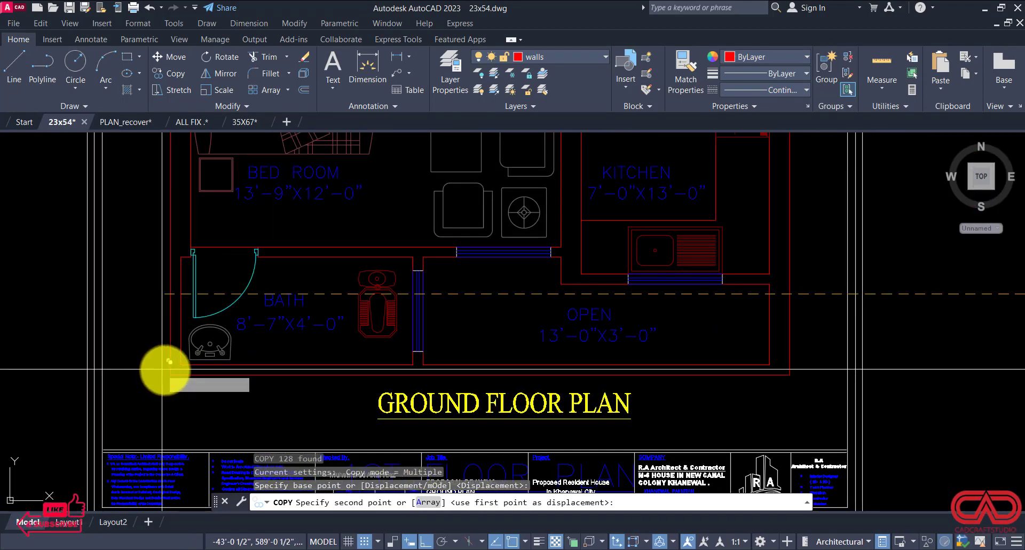
pyautogui.click(172, 373)
pyautogui.press('Escape')
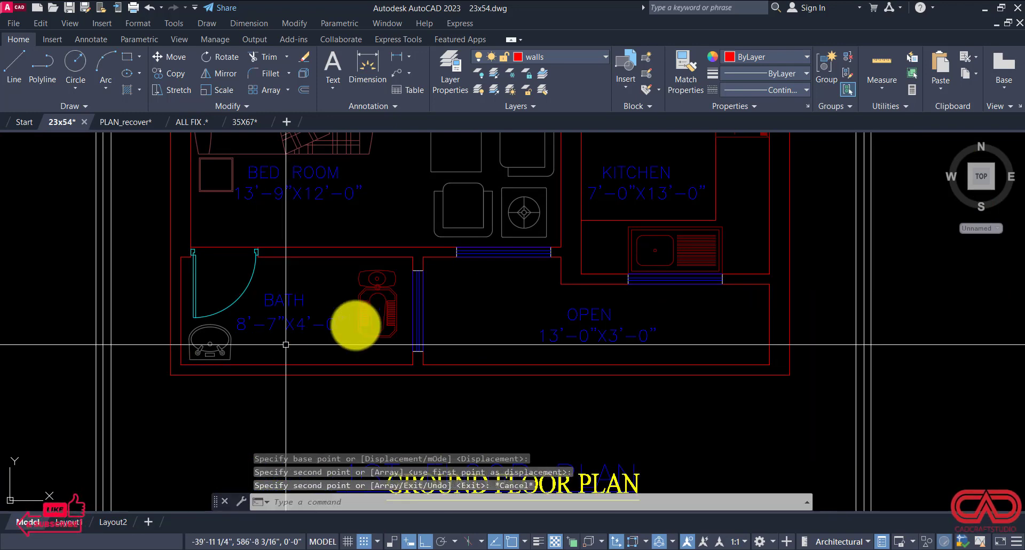
# Step: Erase the old blue 1ST FLOOR PLAN text beneath the first floor plan
pyautogui.scroll(-5, 347, 339)
pyautogui.scroll(5, 366, 377)
pyautogui.click(342, 386)
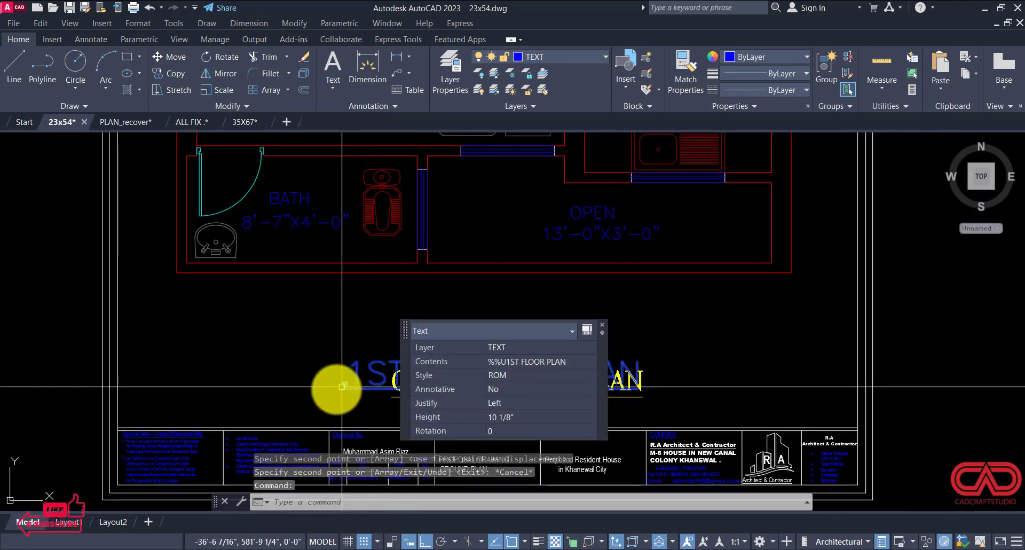
pyautogui.write('e')
pyautogui.press('Return')
# Step: Change the yellow plan title on the copied sheet to read 1ST FLOOR PLAN
pyautogui.click(389, 383)
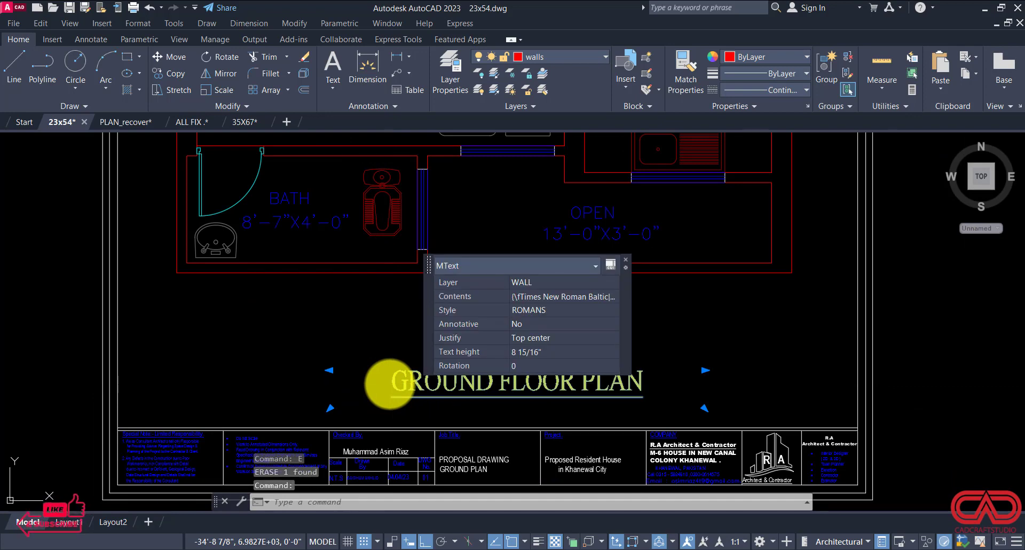
pyautogui.doubleClick(482, 380)
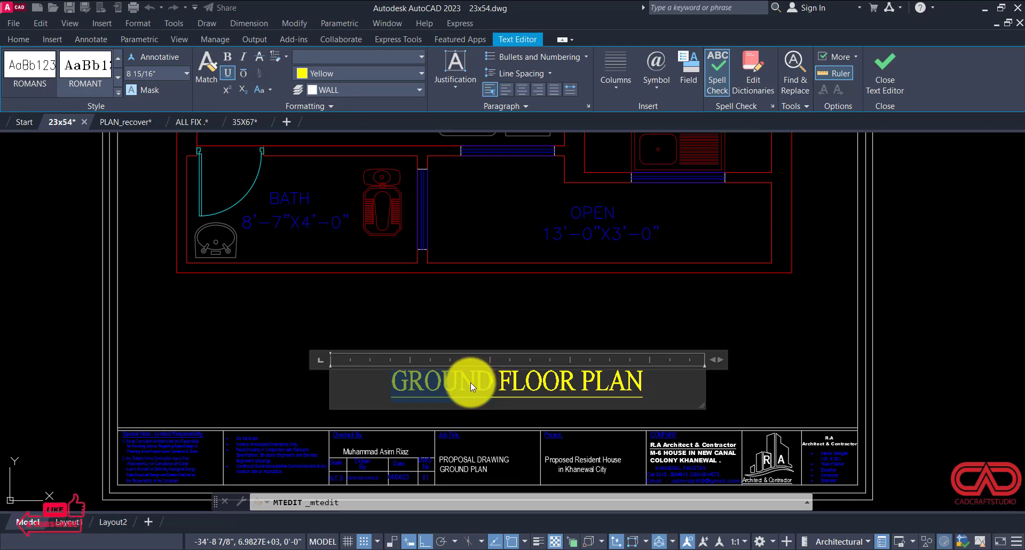
pyautogui.press('Delete')
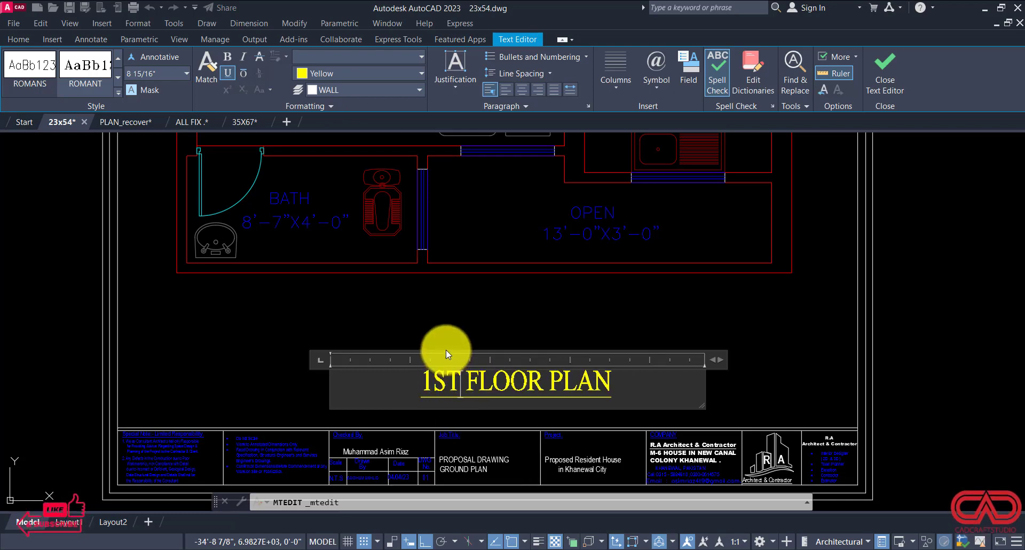
pyautogui.click(447, 331)
pyautogui.press('Escape')
# Step: Change the second line of the Job Title entry in the first floor sheet's title block to 1ST FLOOR PLAN
pyautogui.scroll(-4, 499, 374)
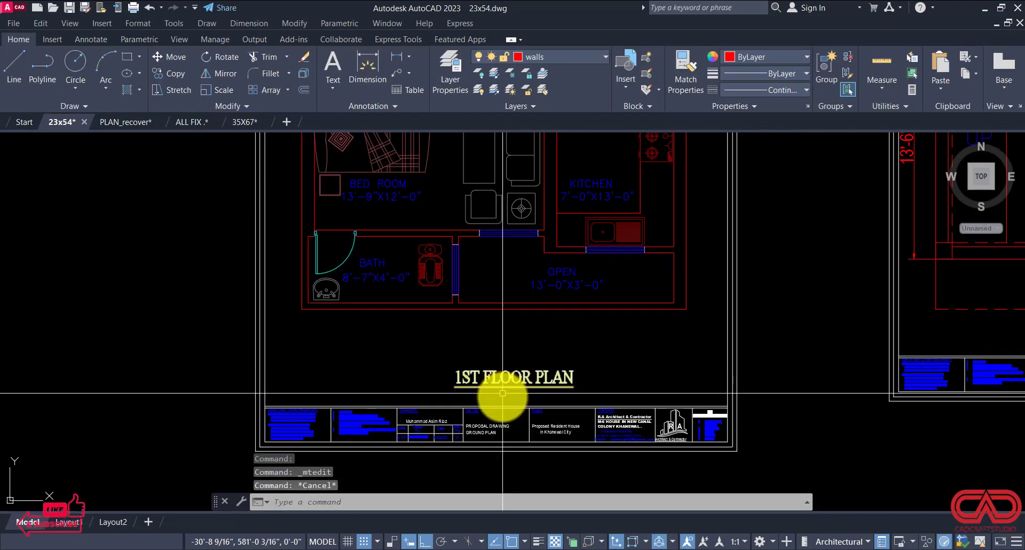
pyautogui.scroll(6, 486, 417)
pyautogui.scroll(2, 486, 416)
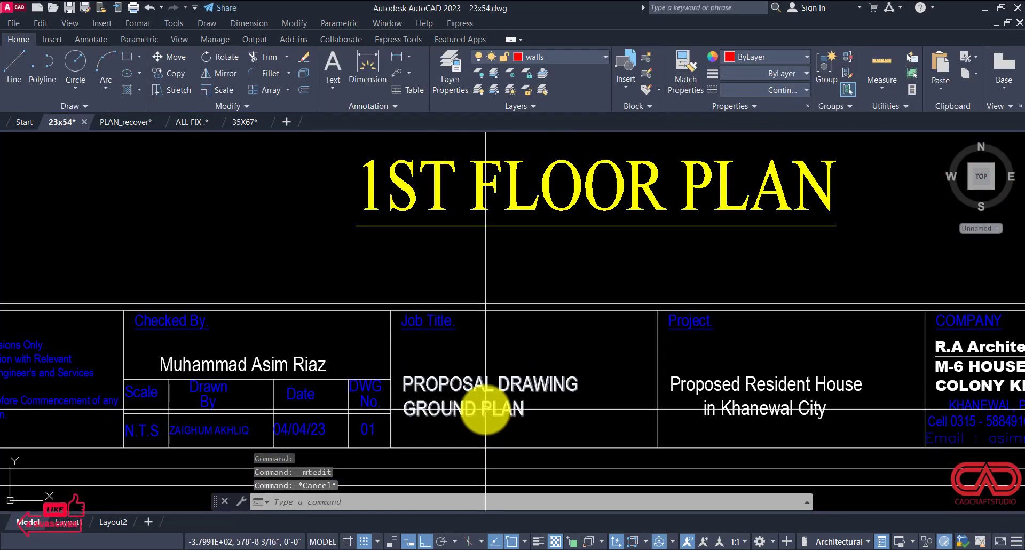
pyautogui.click(486, 416)
pyautogui.doubleClick(486, 414)
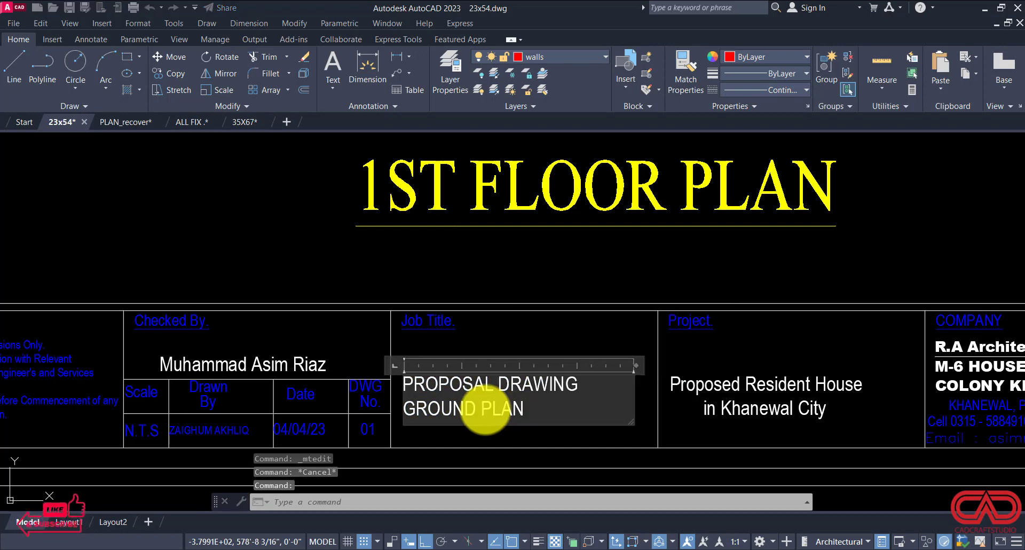
pyautogui.moveTo(477, 409); pyautogui.dragTo(346, 408)
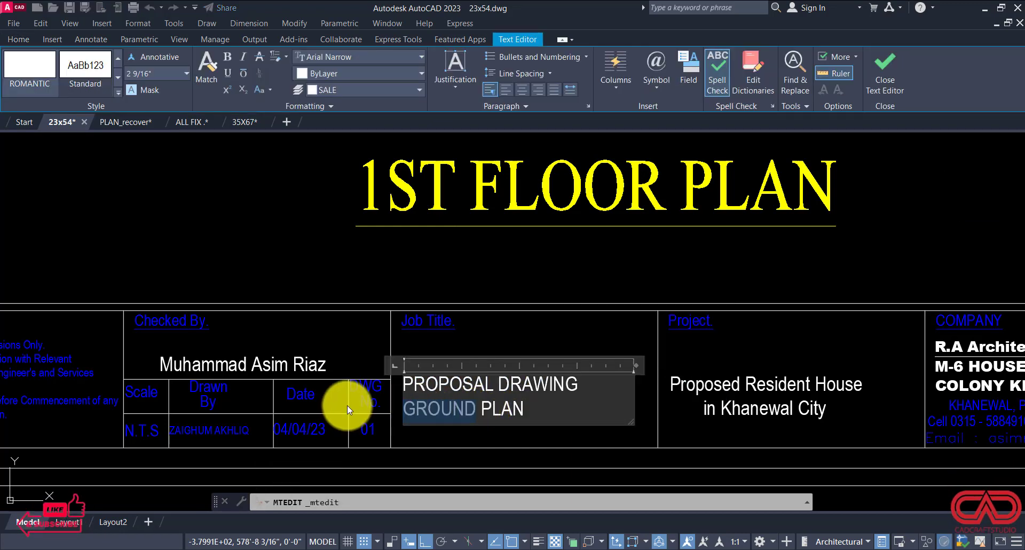
pyautogui.write('1ST ')
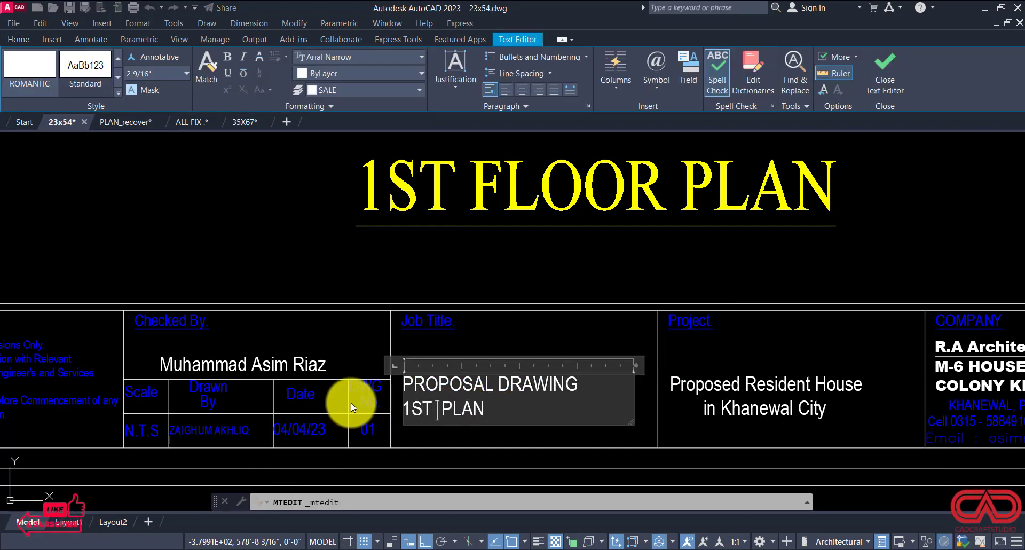
pyautogui.write('FLOO')
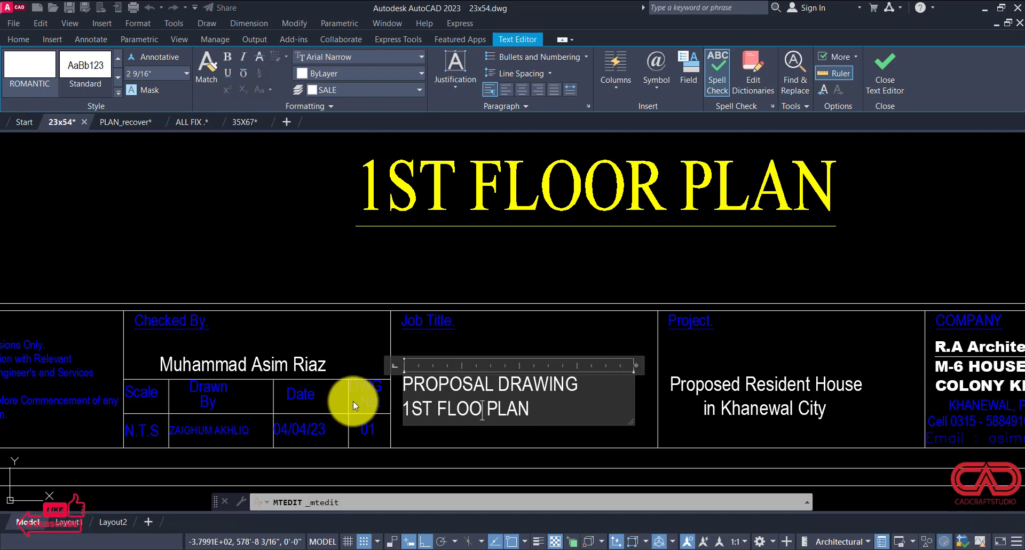
pyautogui.write('R')
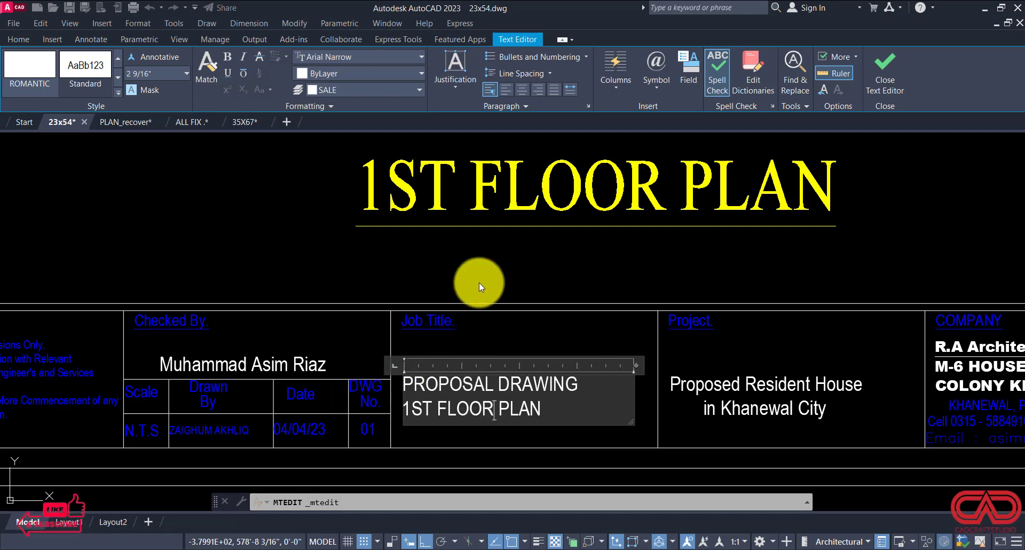
pyautogui.click(499, 266)
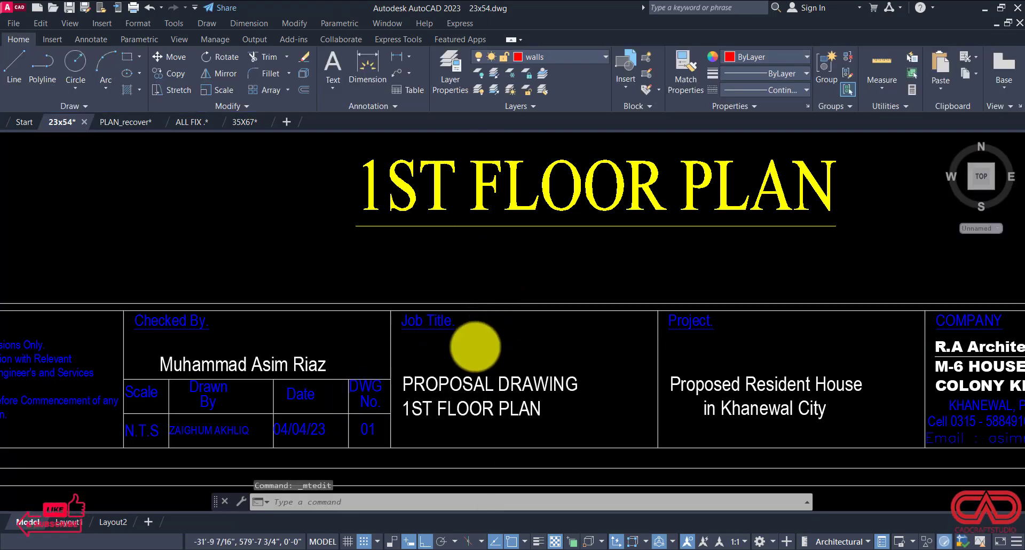
# Step: Move the first floor plan's sheet border, yellow title and title block straight up a little over 2 feet, and save the drawing
pyautogui.scroll(-8, 474, 339)
pyautogui.scroll(-6, 438, 361)
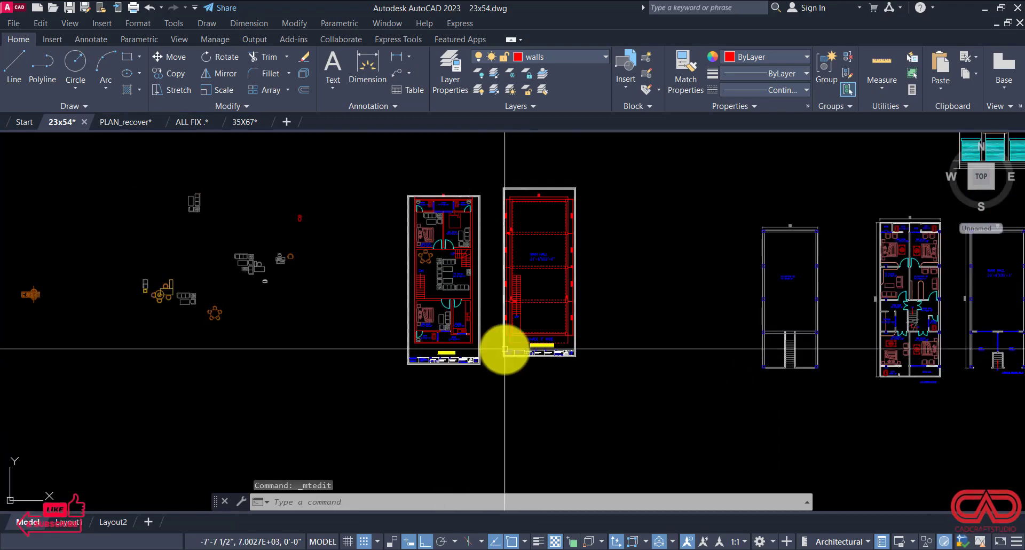
pyautogui.scroll(5, 446, 197)
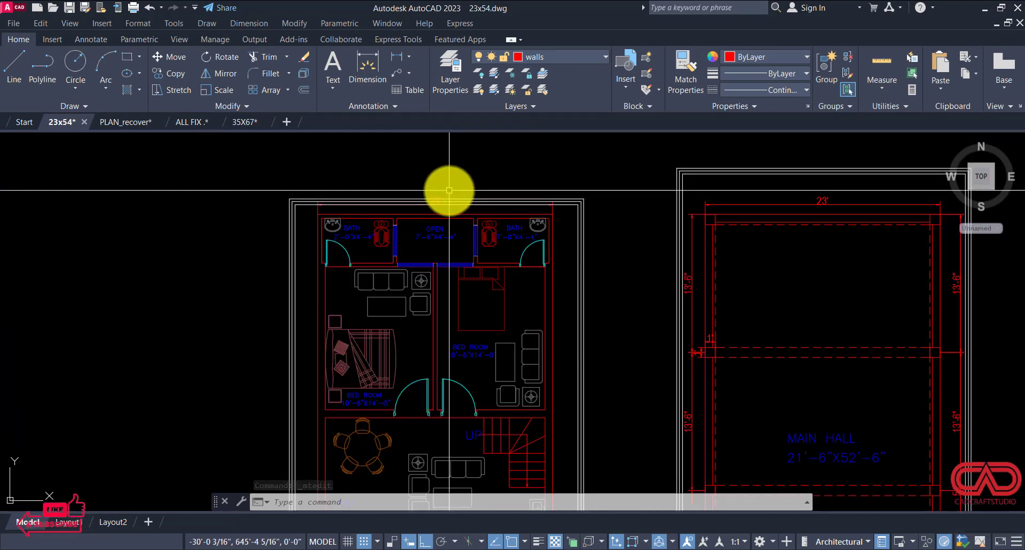
pyautogui.scroll(-4, 576, 187)
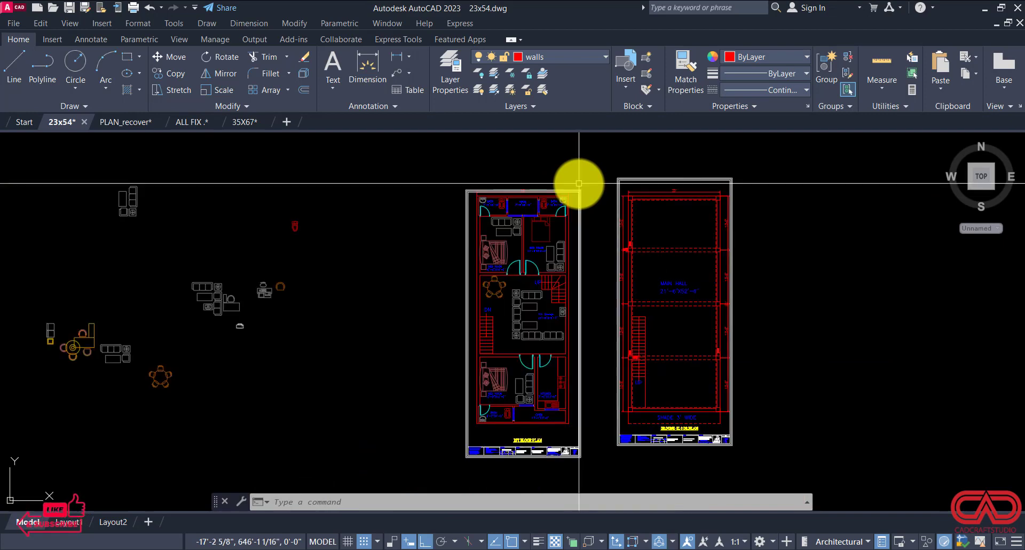
pyautogui.click(595, 435)
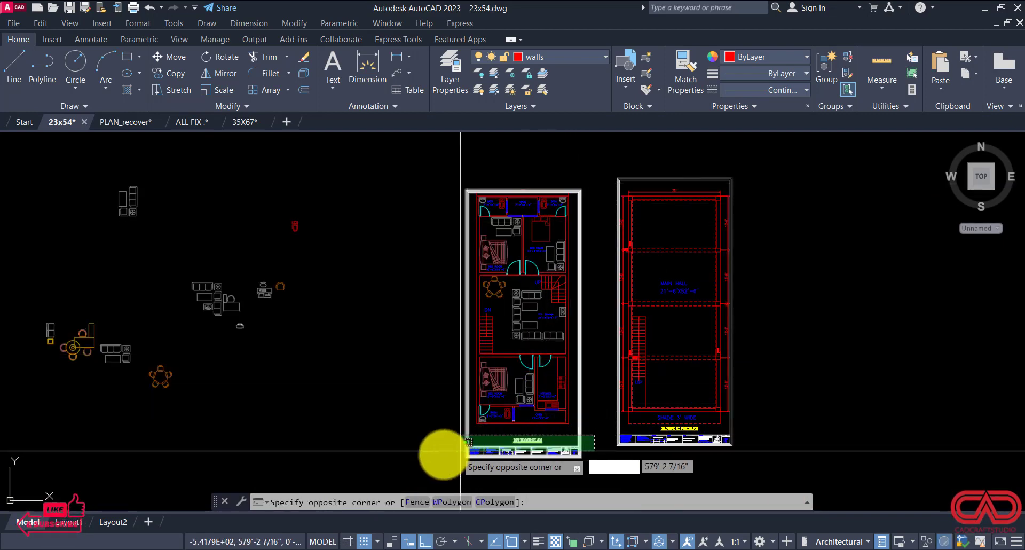
pyautogui.click(424, 458)
pyautogui.write('MOVE')
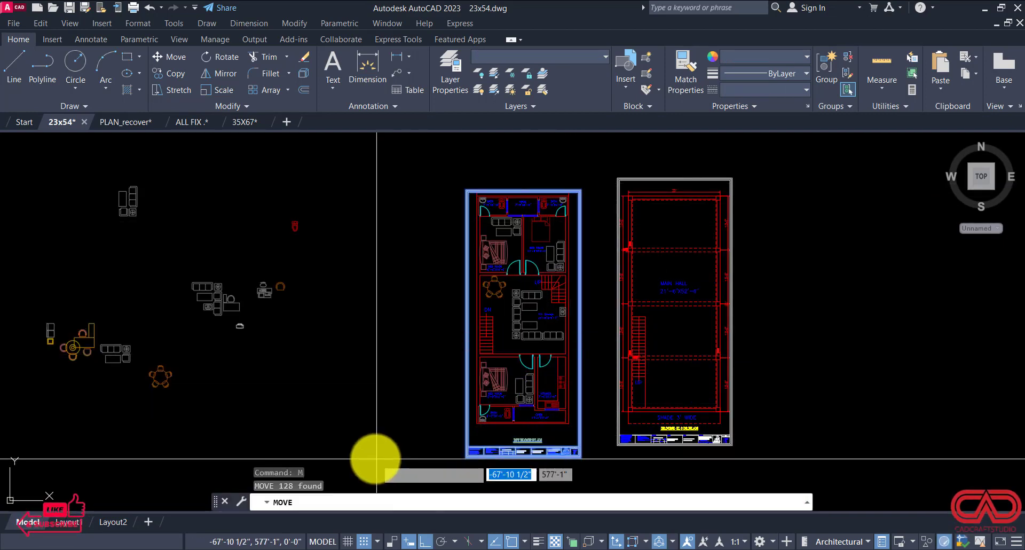
pyautogui.press('Return')
pyautogui.click(376, 457)
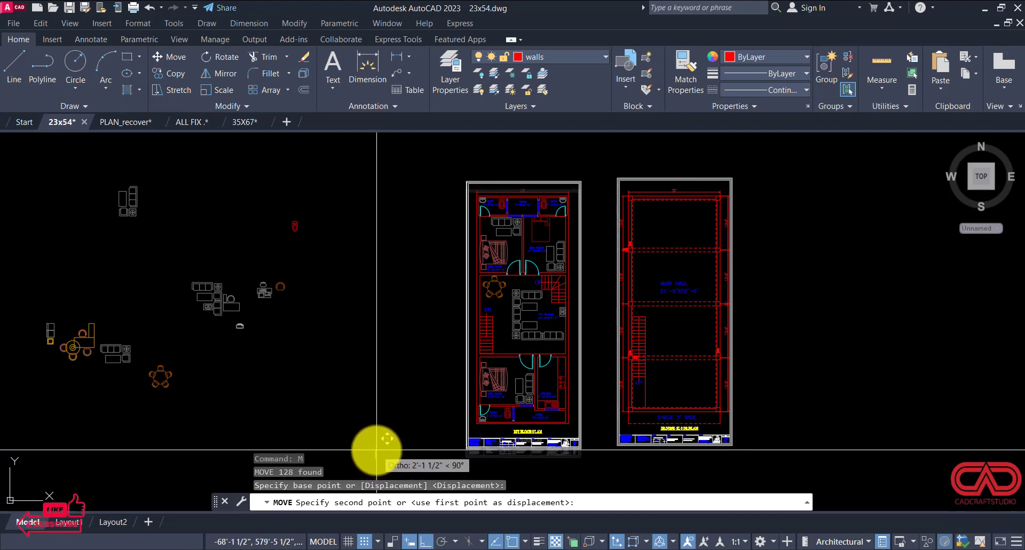
pyautogui.click(376, 447)
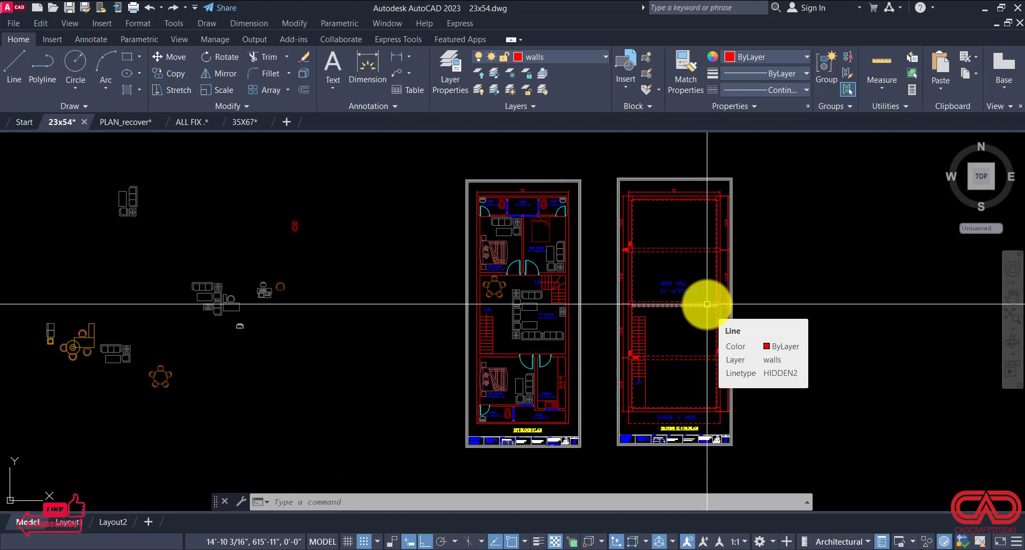
pyautogui.hotkey('ctrl', 's')
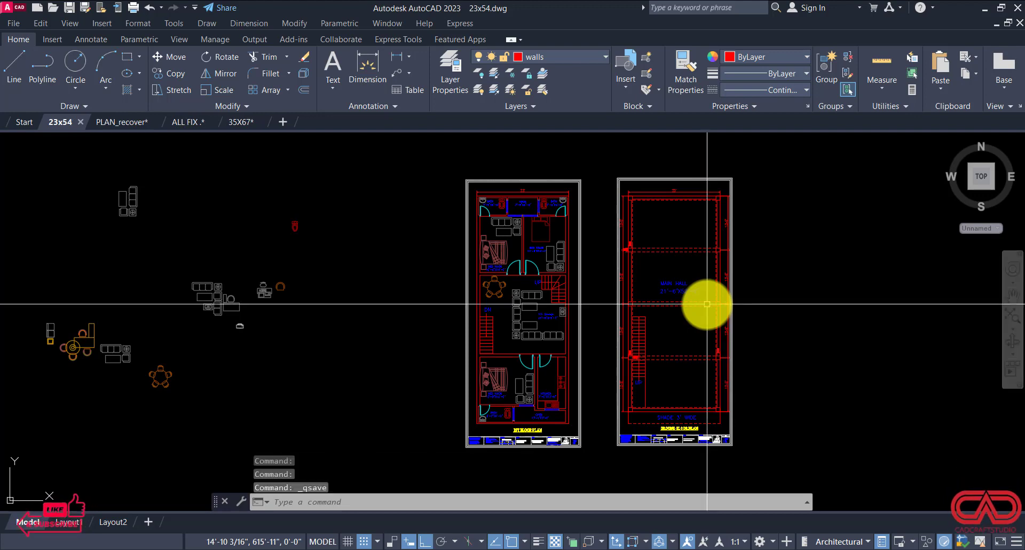